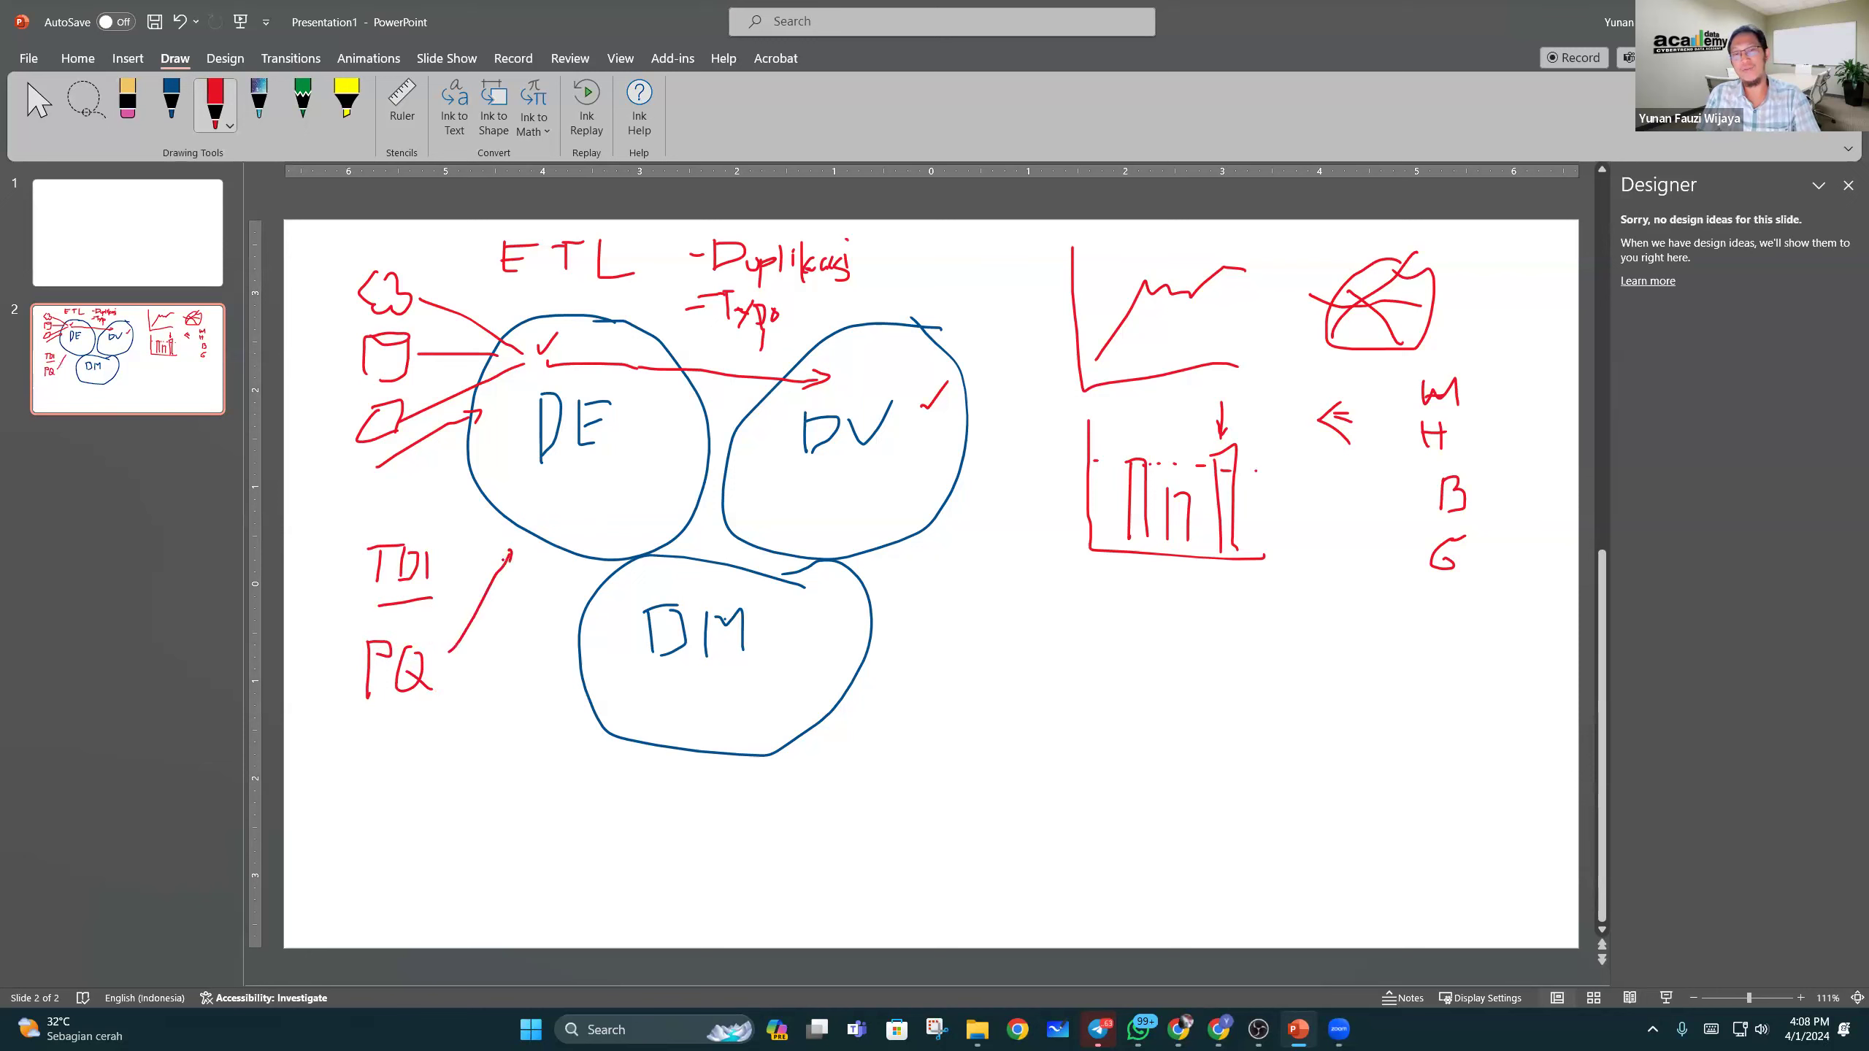
Step: Underline ETL in red ink and finish the arrowhead on the line running from PQ toward the DE circle
drag(483, 293, 631, 289)
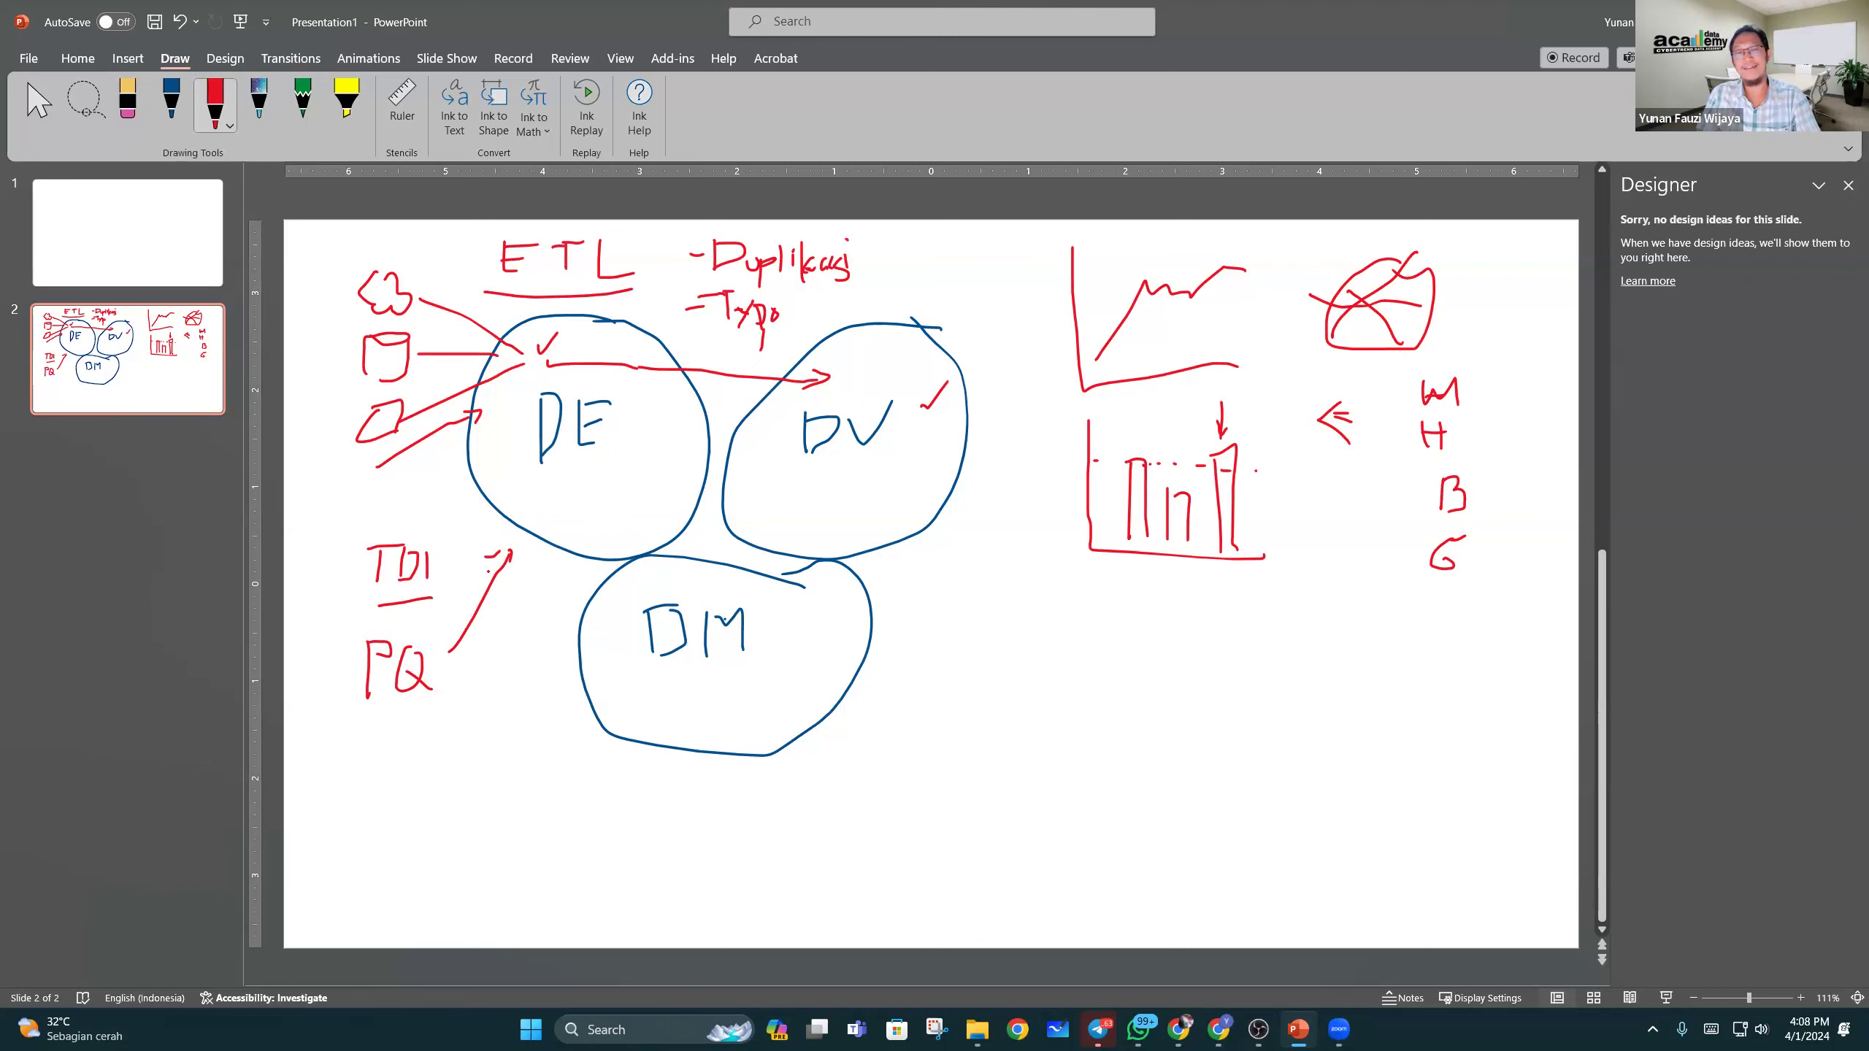
drag(512, 551, 515, 572)
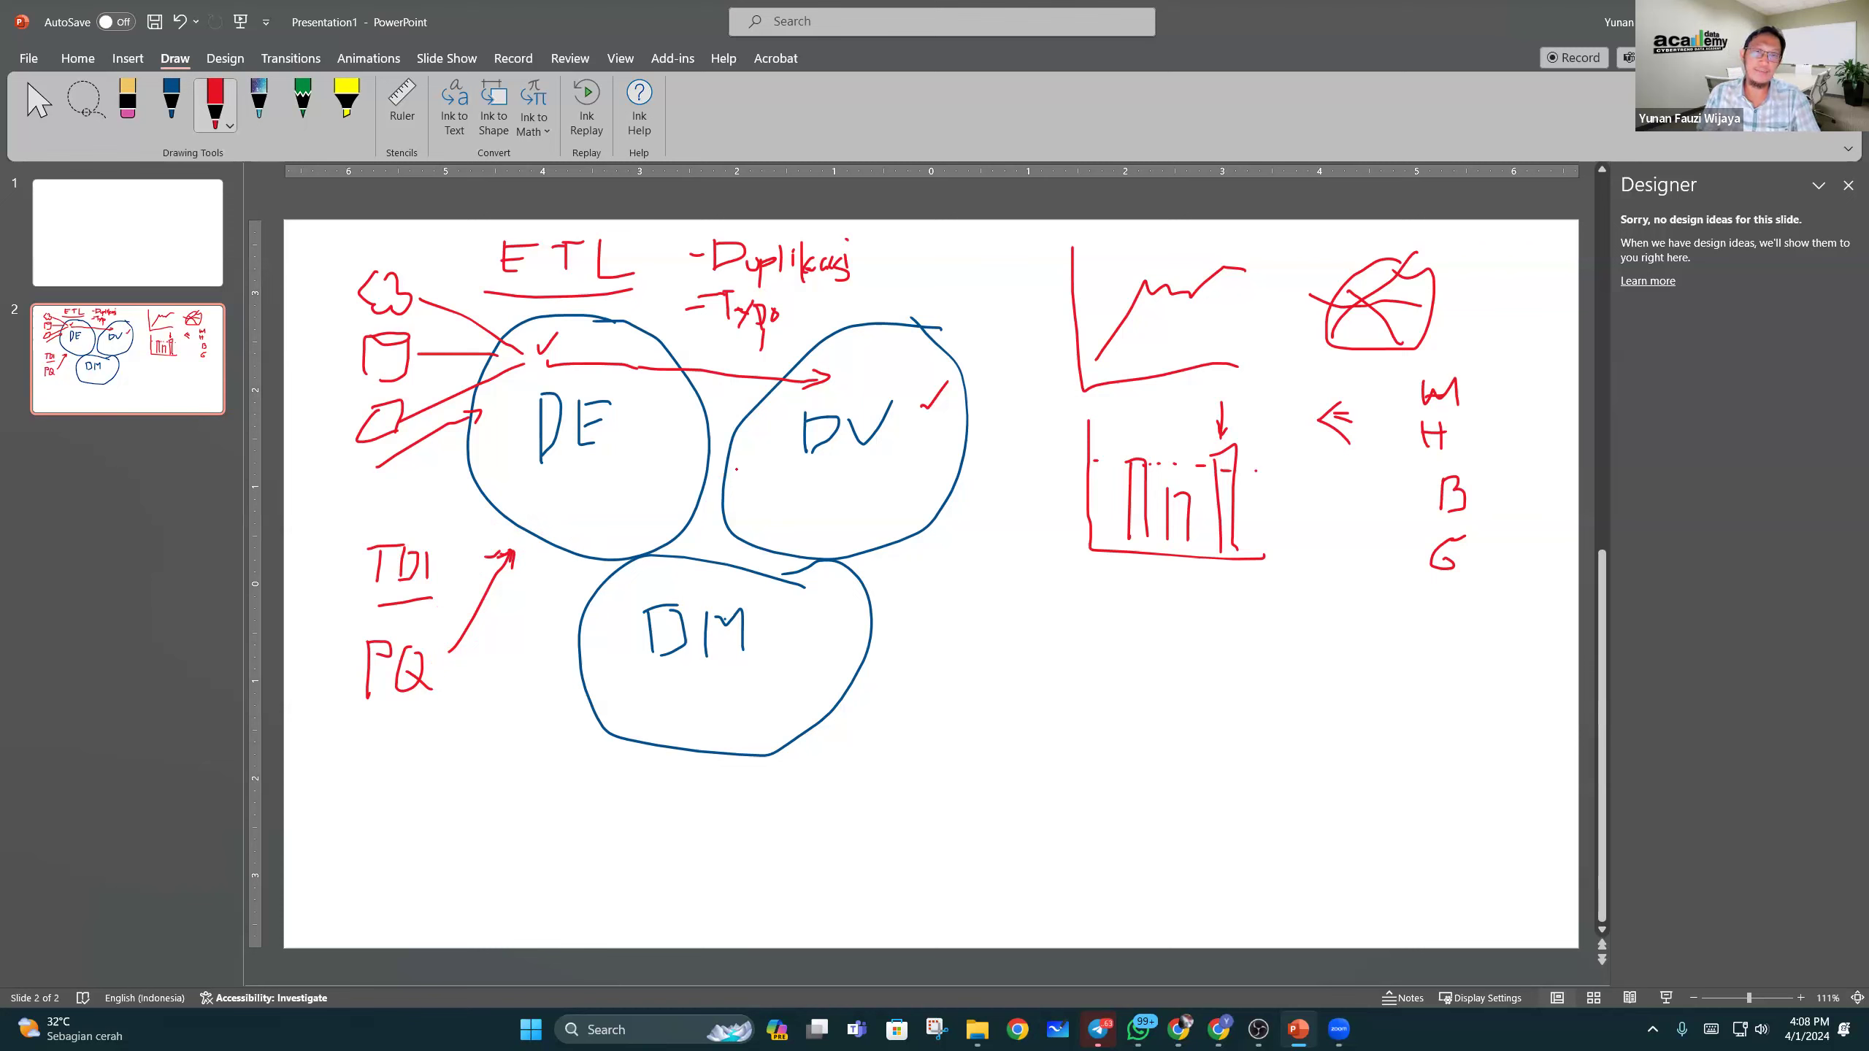
Step: Draw a short diagonal stroke inside the DV circle and red check marks beneath DE and DV
drag(877, 504, 921, 536)
drag(598, 477, 648, 459)
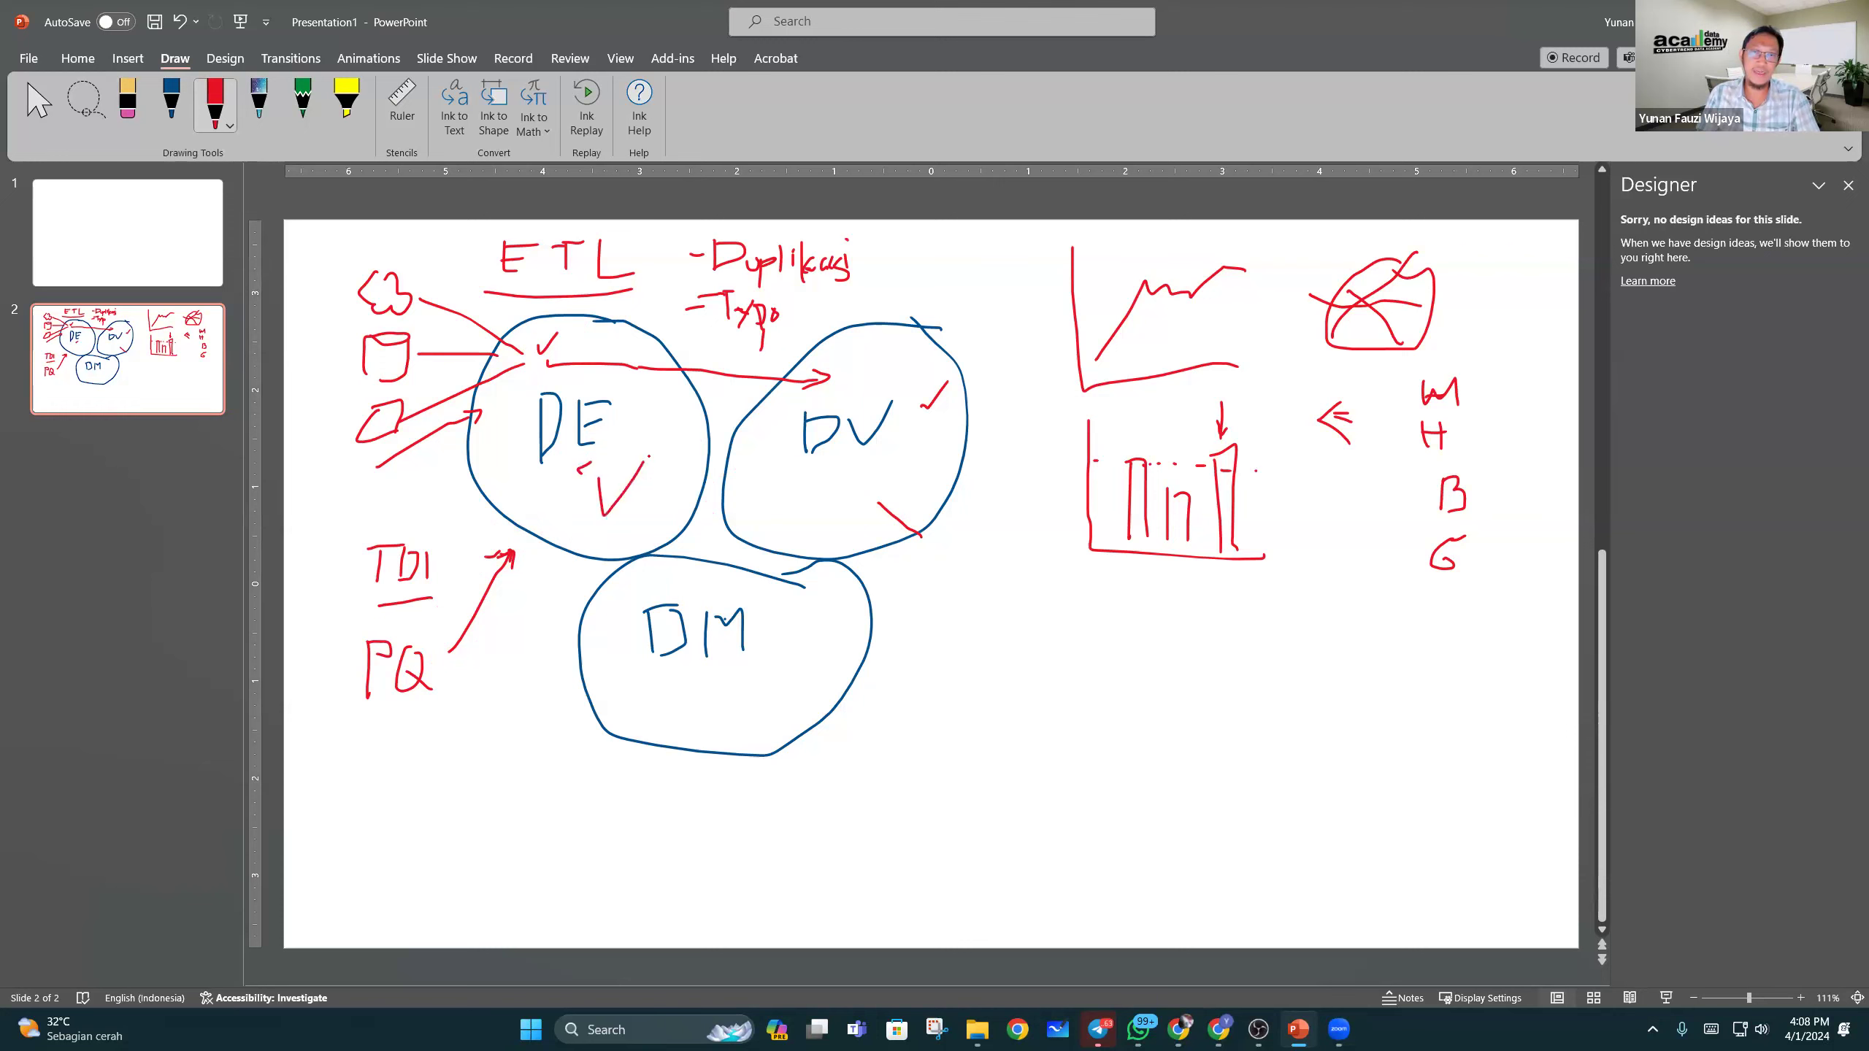
drag(800, 483, 855, 463)
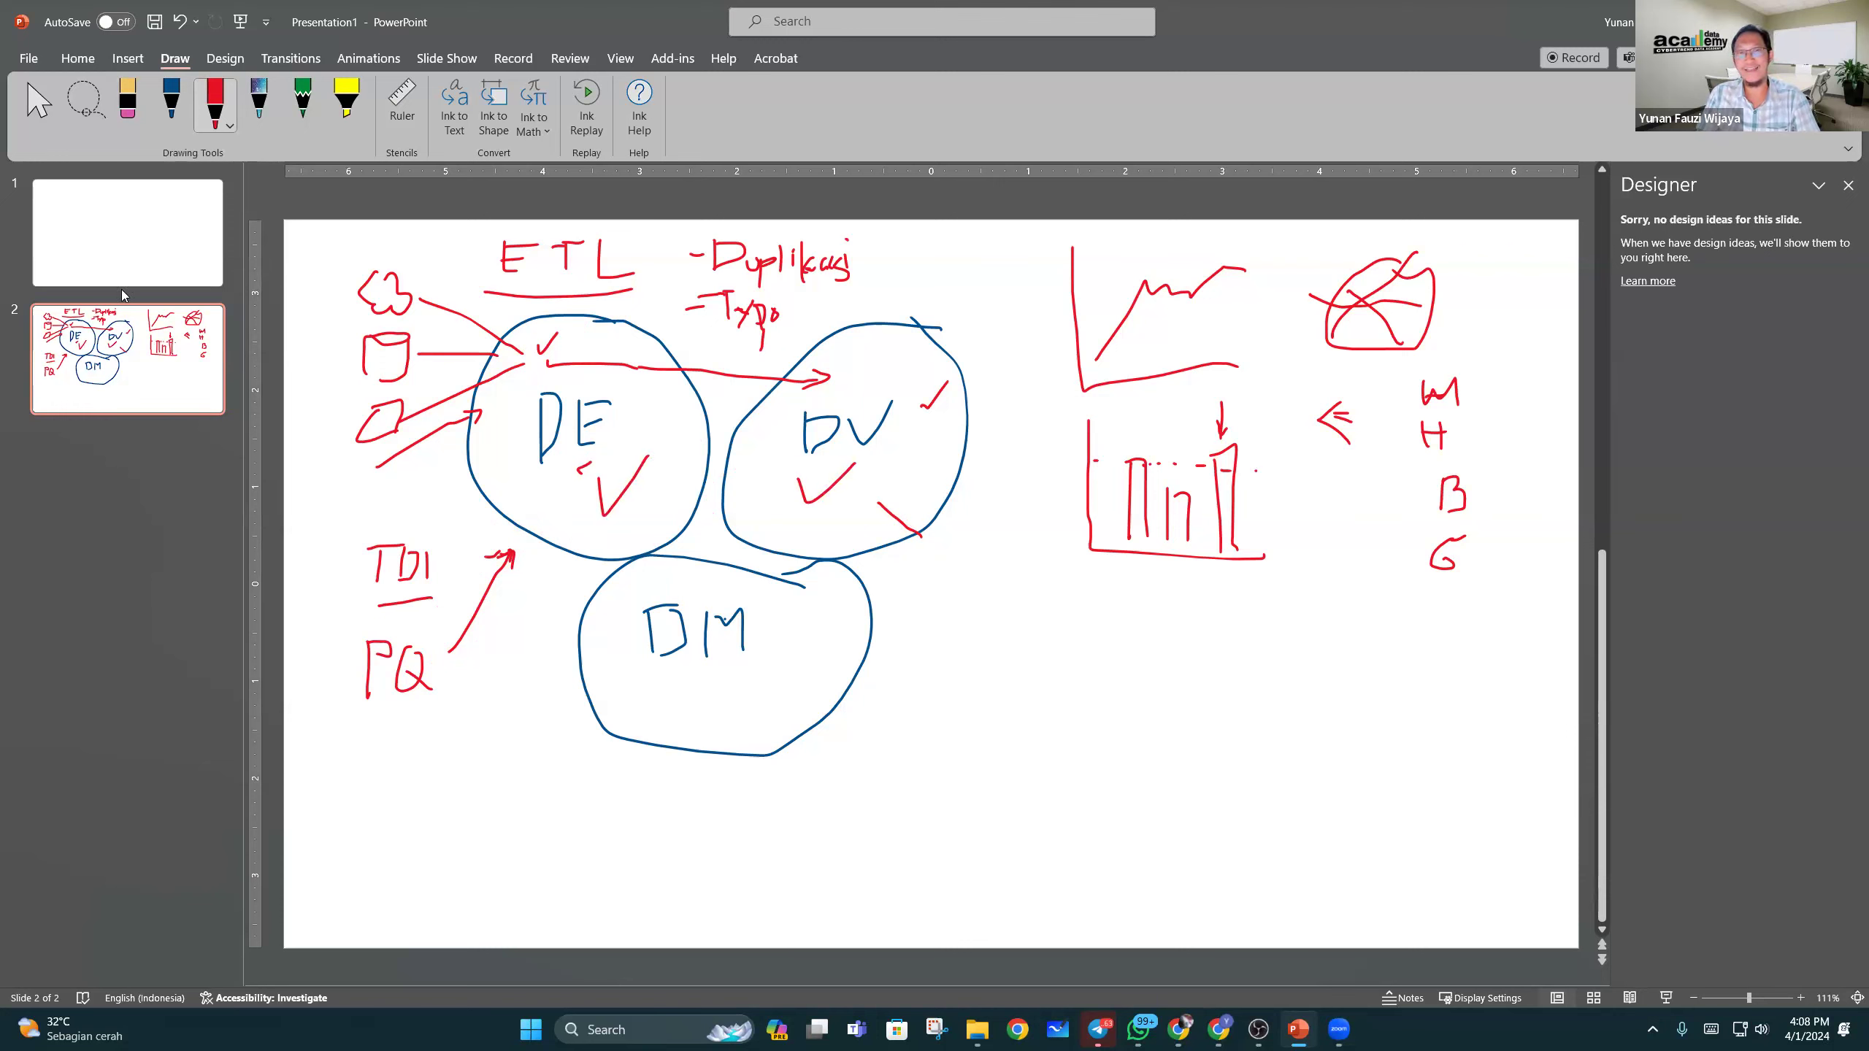
Step: Draw a large red outline around the three-circle diagram and its notes, and add an arrow pointing into the DV circle
mouse_move(301, 250)
mouse_down()
mouse_move(352, 739)
mouse_move(809, 782)
mouse_move(1066, 508)
mouse_move(968, 277)
mouse_move(772, 221)
mouse_move(311, 234)
mouse_up()
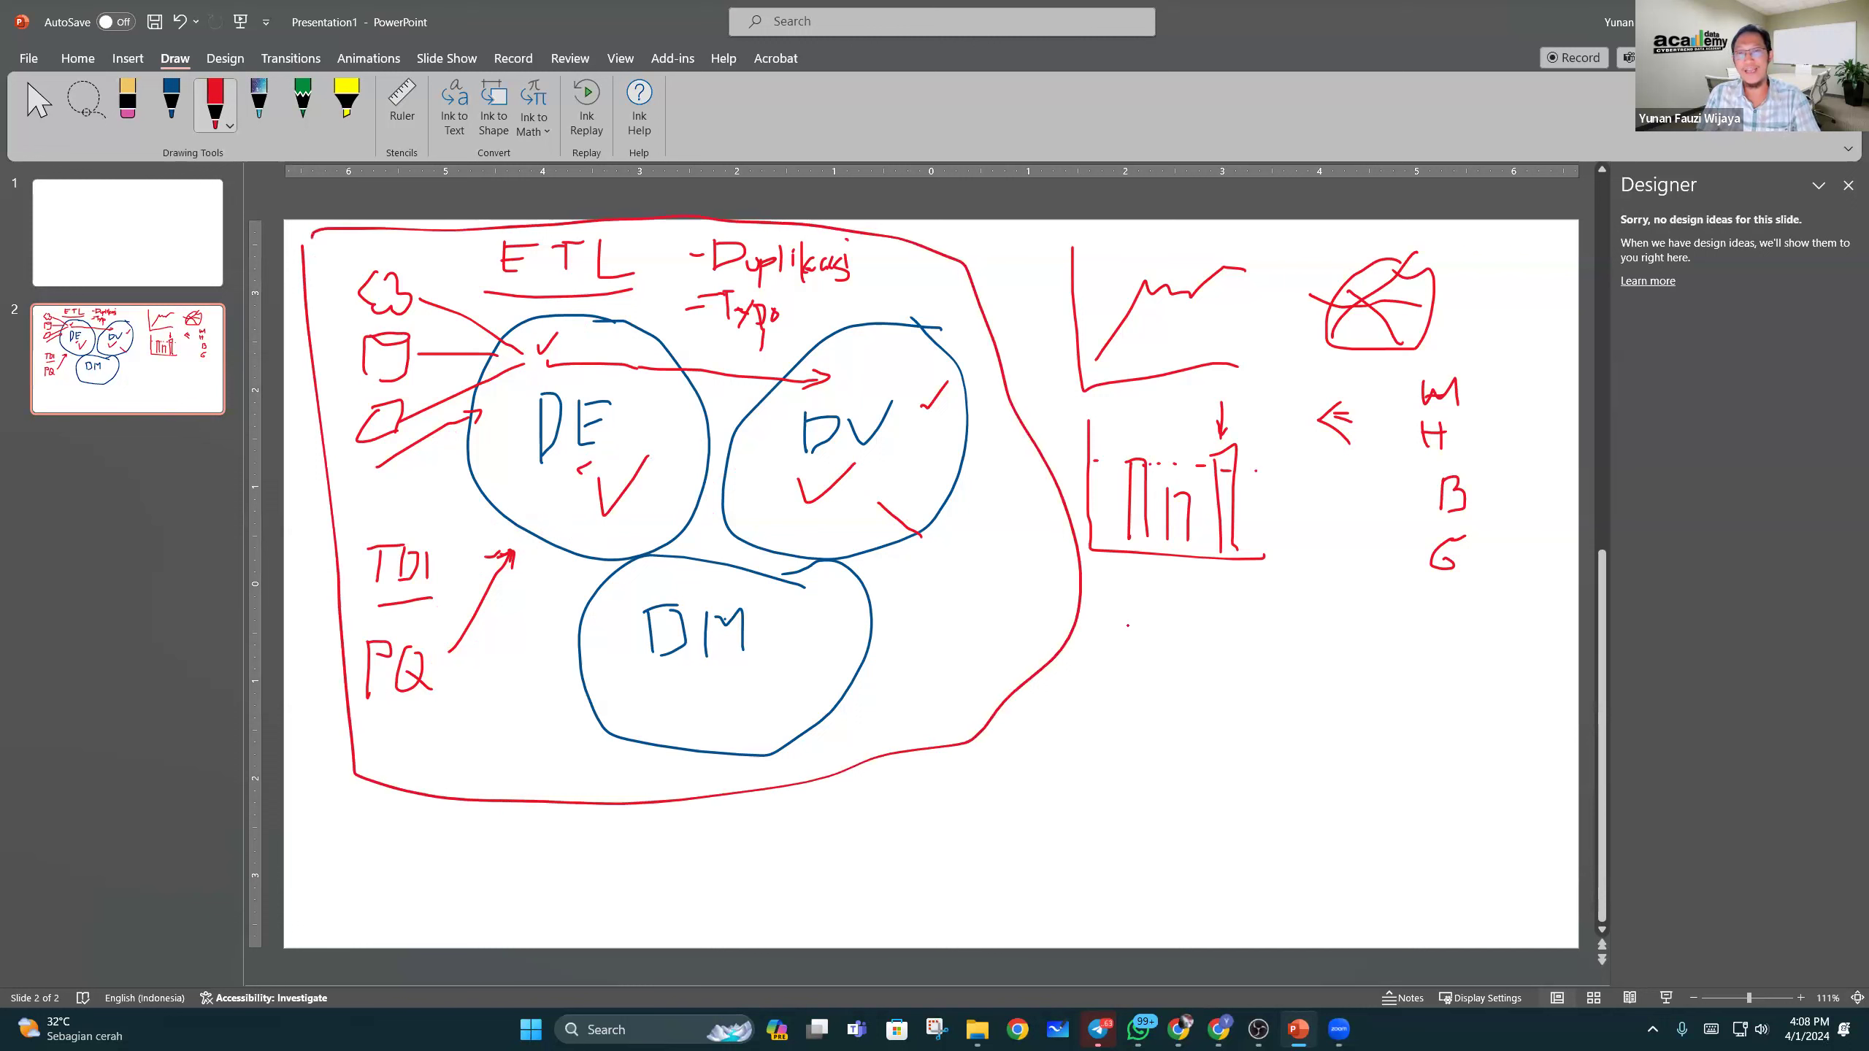
click(957, 522)
drag(966, 538, 996, 587)
mouse_move(932, 500)
mouse_down()
mouse_move(966, 537)
mouse_move(924, 520)
mouse_up()
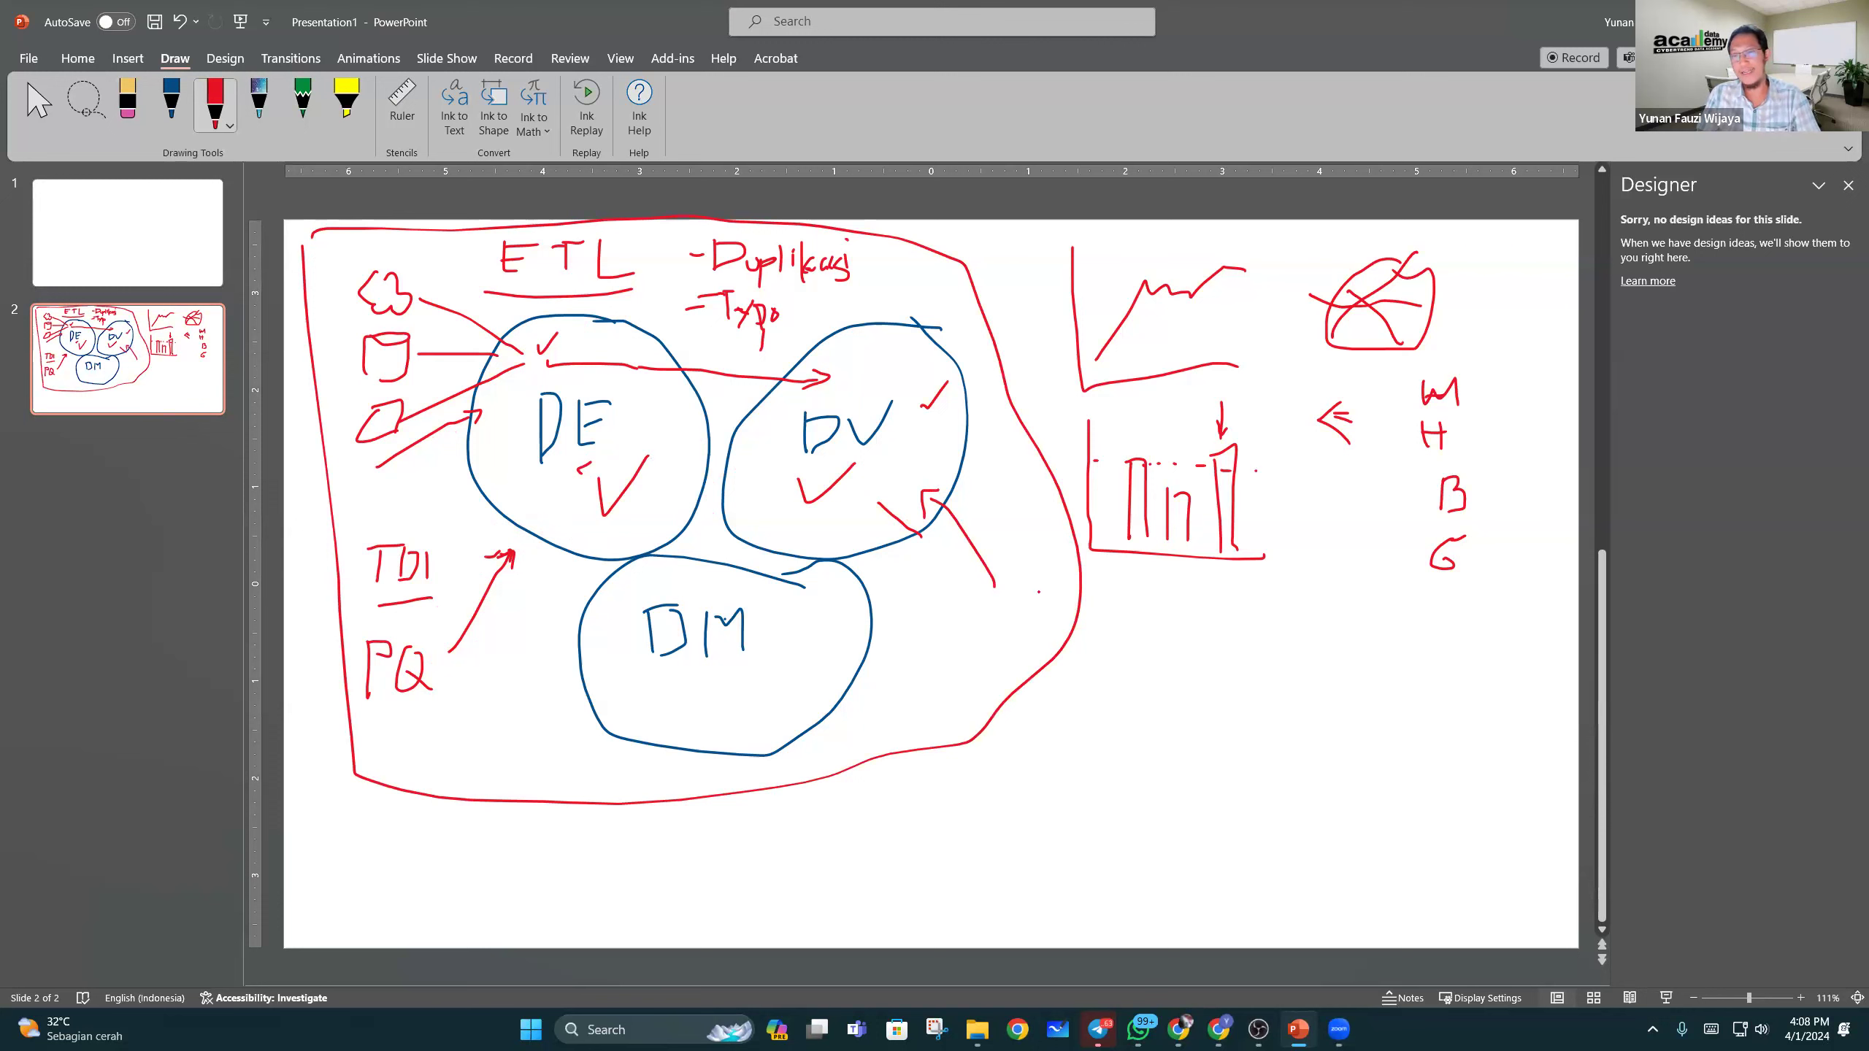
Step: Handwrite PBI, TD and an underlined Excel at the tail of the DV arrow, marking PBI and TD with arrows and a bracket
mouse_move(1018, 601)
mouse_down()
mouse_move(1016, 663)
mouse_move(1020, 635)
mouse_move(1060, 621)
mouse_move(1052, 647)
mouse_move(1107, 656)
mouse_move(1031, 737)
mouse_move(1061, 681)
mouse_move(1060, 720)
mouse_up()
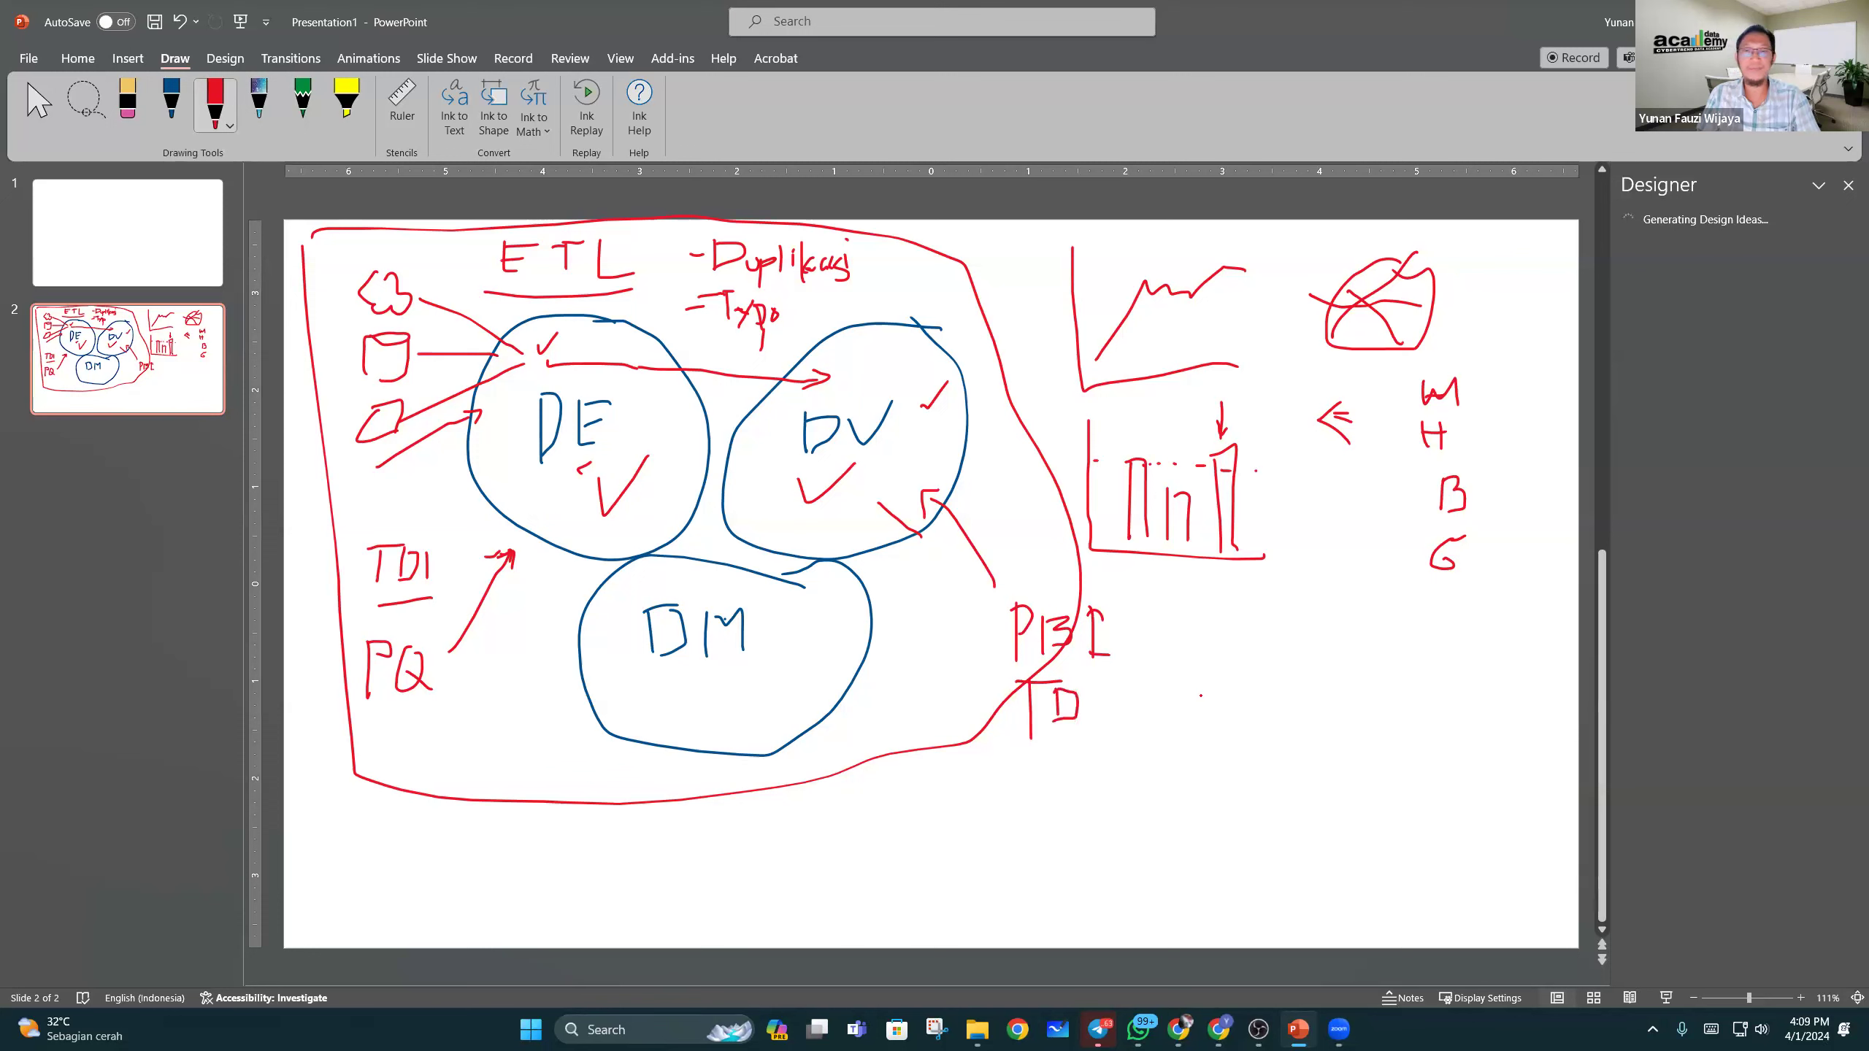
click(1001, 629)
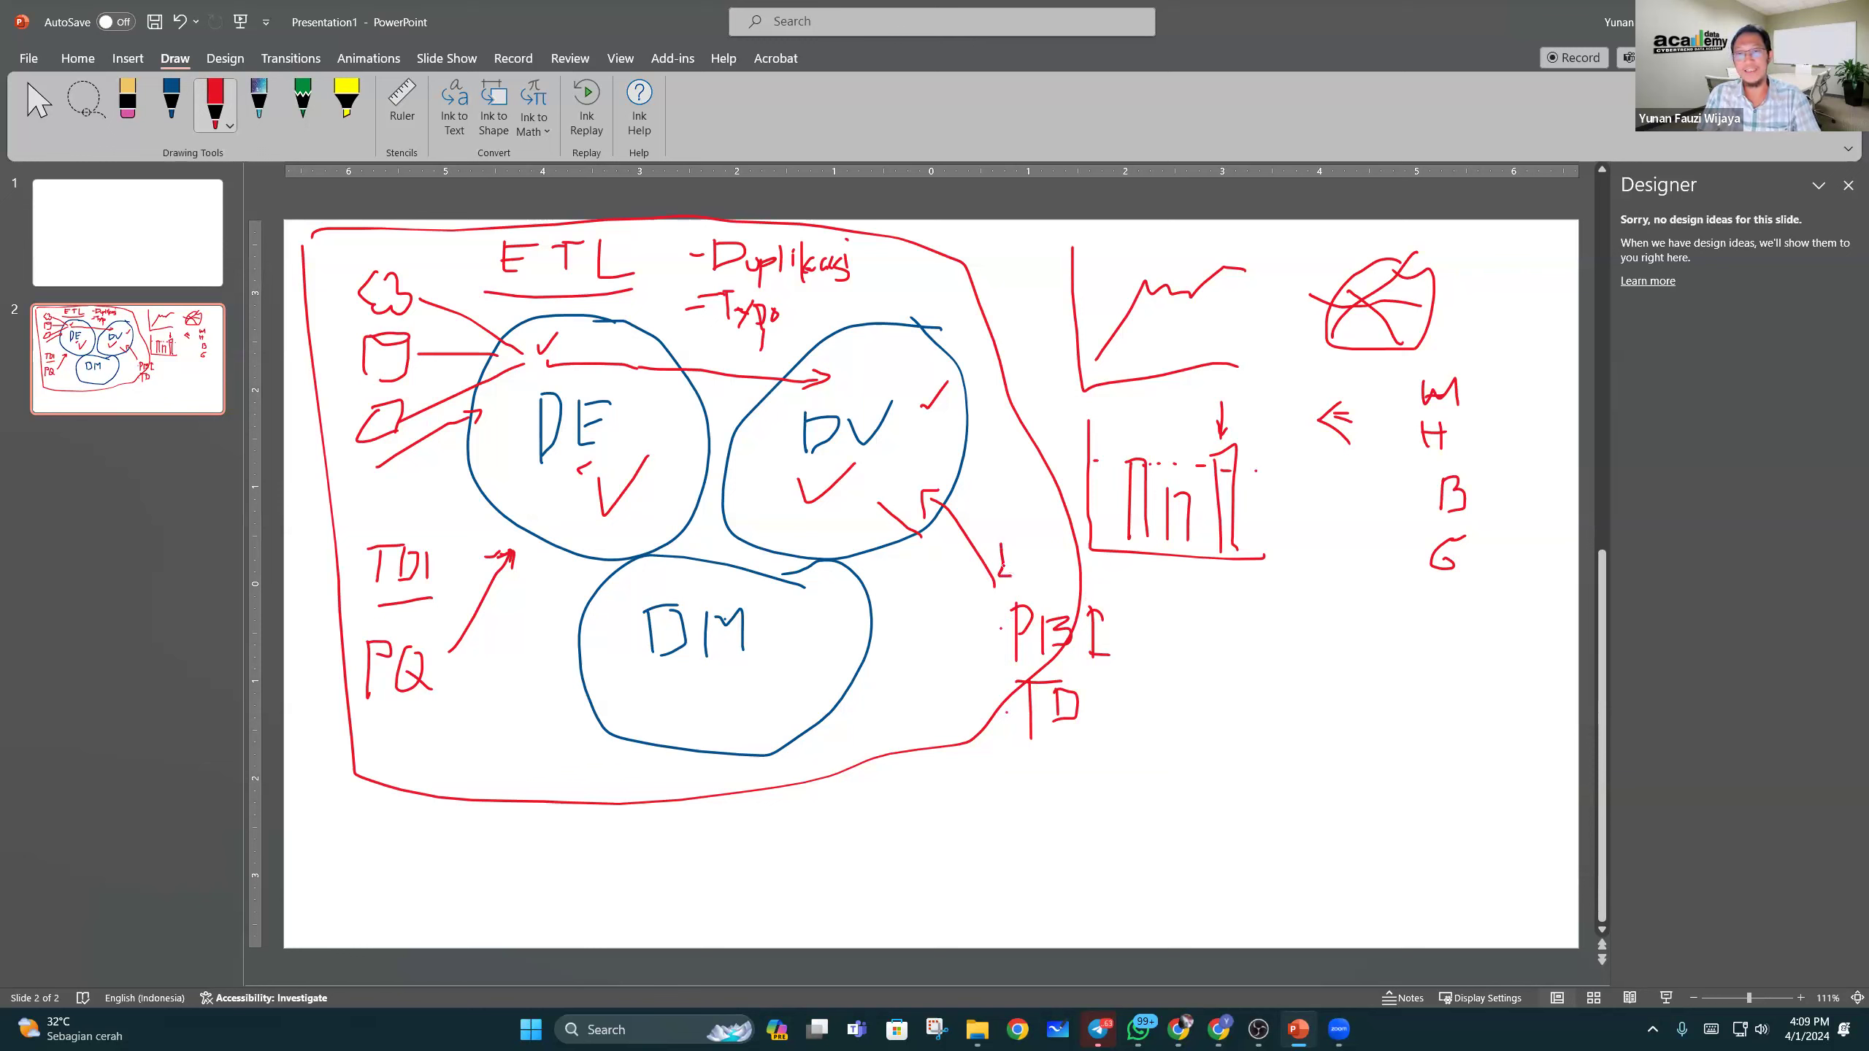
mouse_move(1003, 545)
mouse_down()
mouse_move(1031, 545)
mouse_move(1019, 572)
mouse_move(1108, 589)
mouse_up()
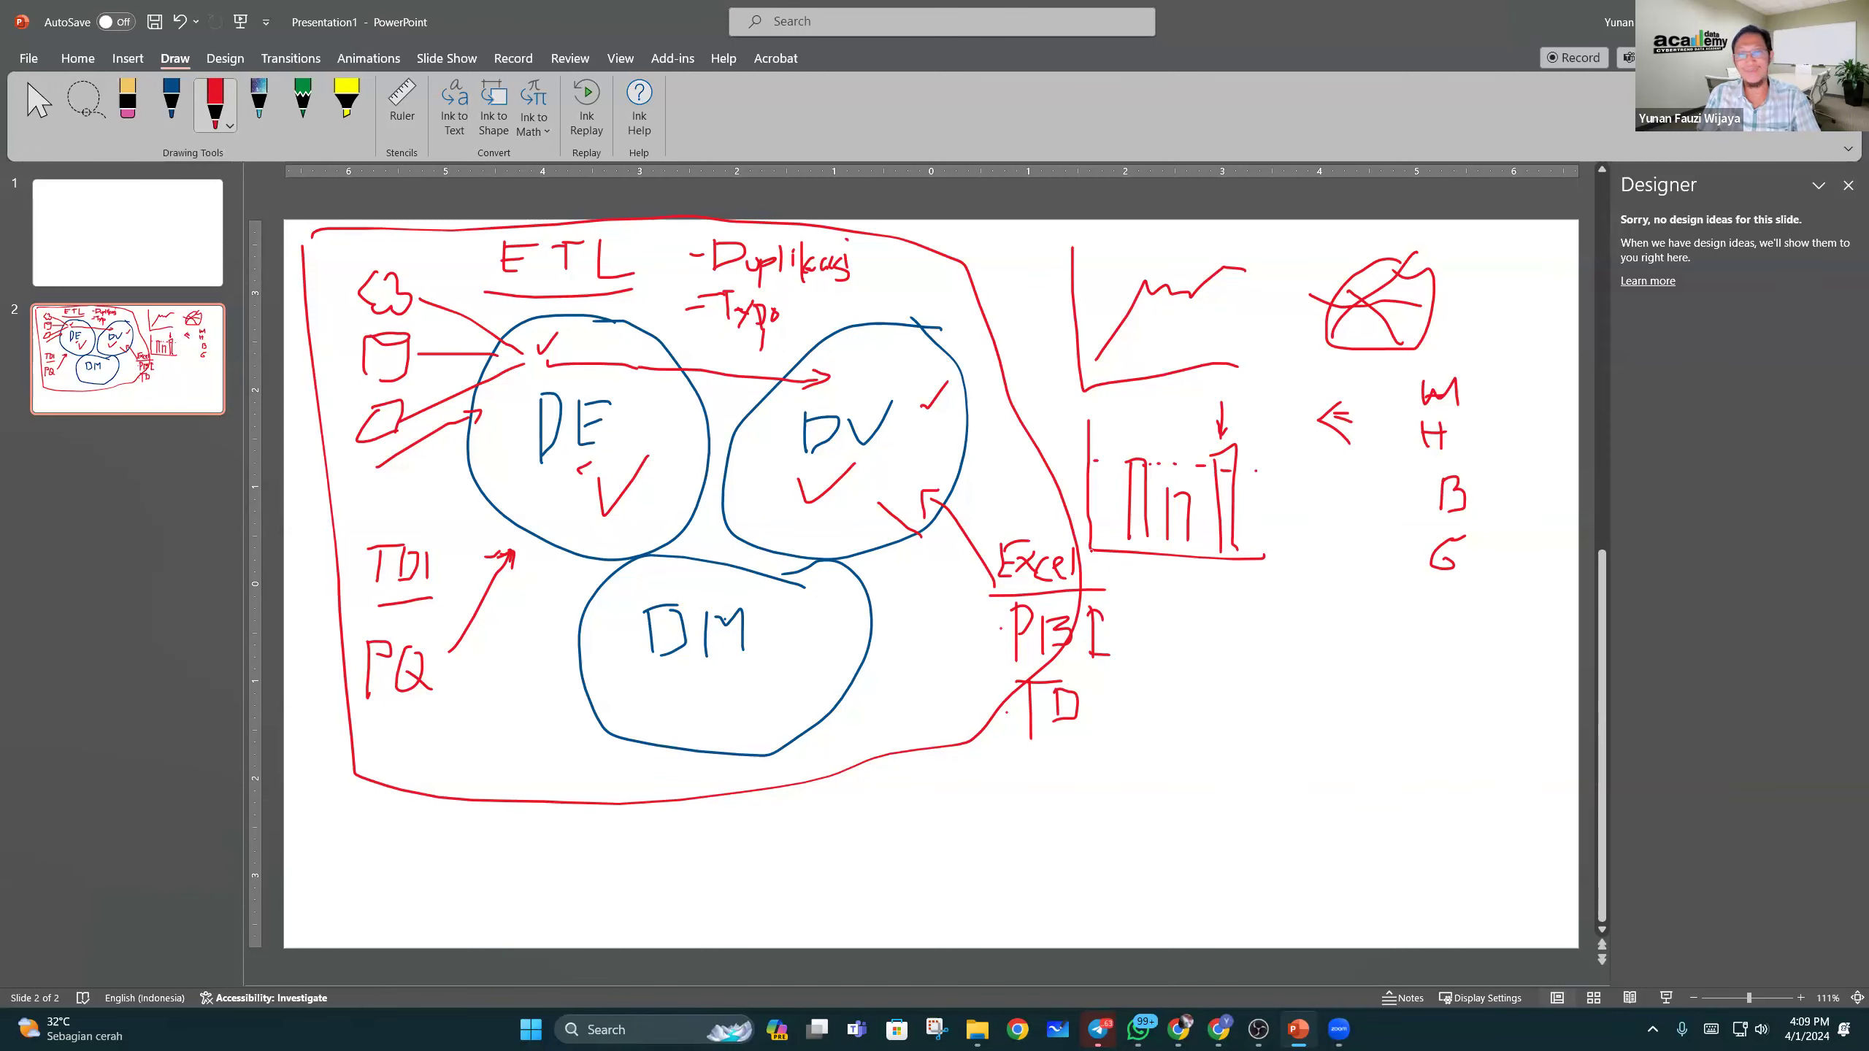
mouse_move(1198, 639)
mouse_down()
mouse_move(1133, 648)
mouse_move(1126, 715)
mouse_up()
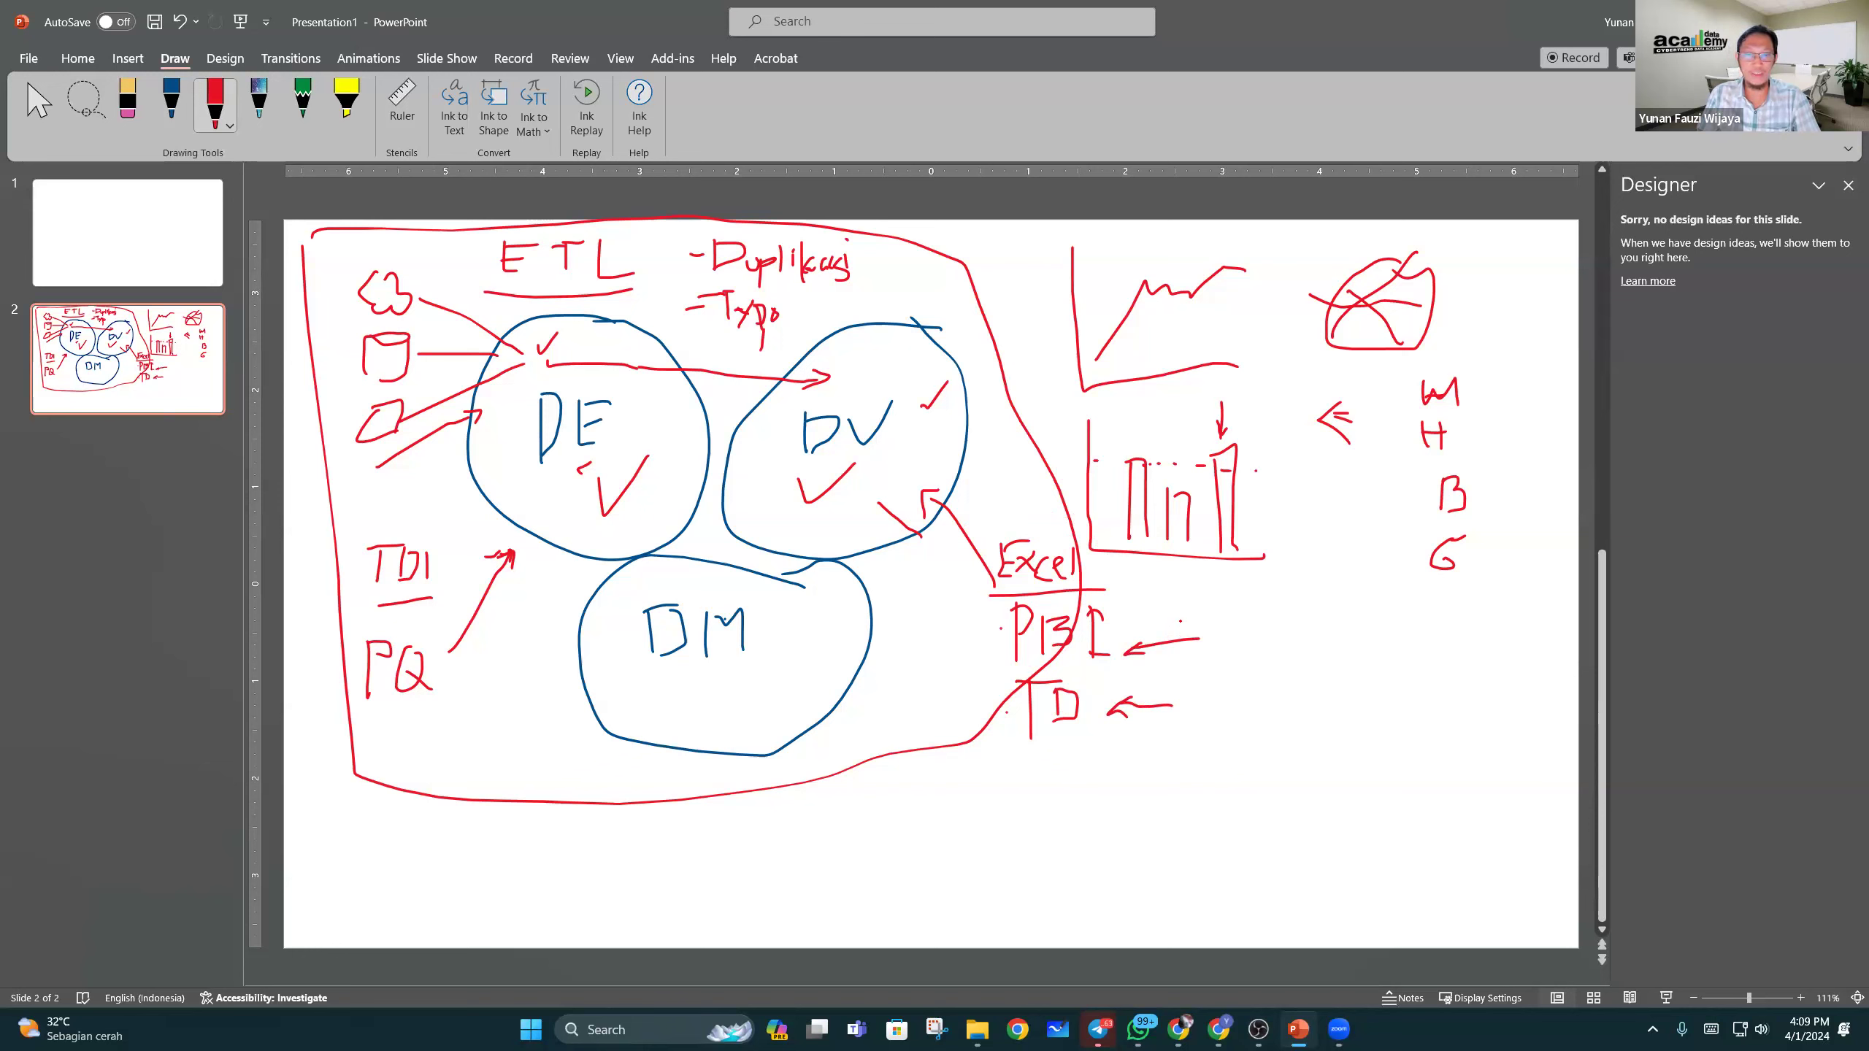
mouse_move(999, 639)
mouse_down()
mouse_move(978, 640)
mouse_move(987, 713)
mouse_up()
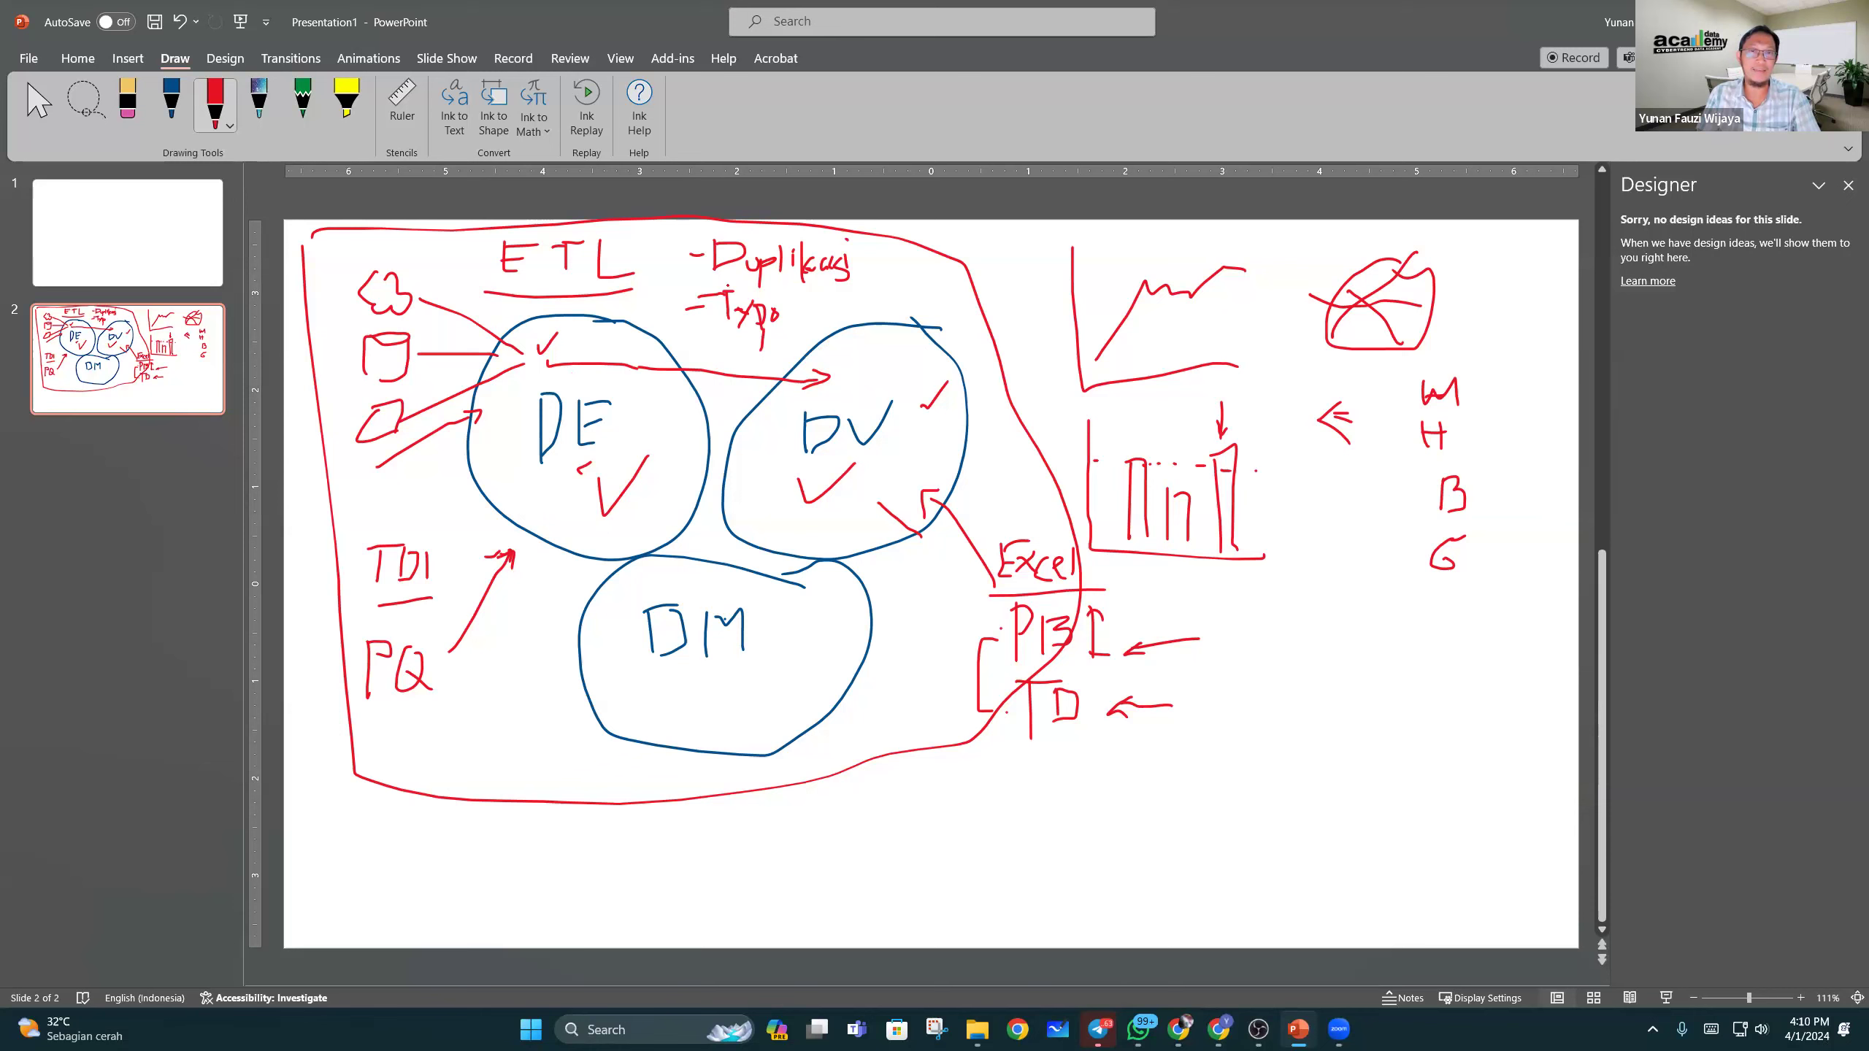
Step: Underline Duplikasi and draw vertical strokes on both sides of ETL to frame it
drag(719, 287, 862, 294)
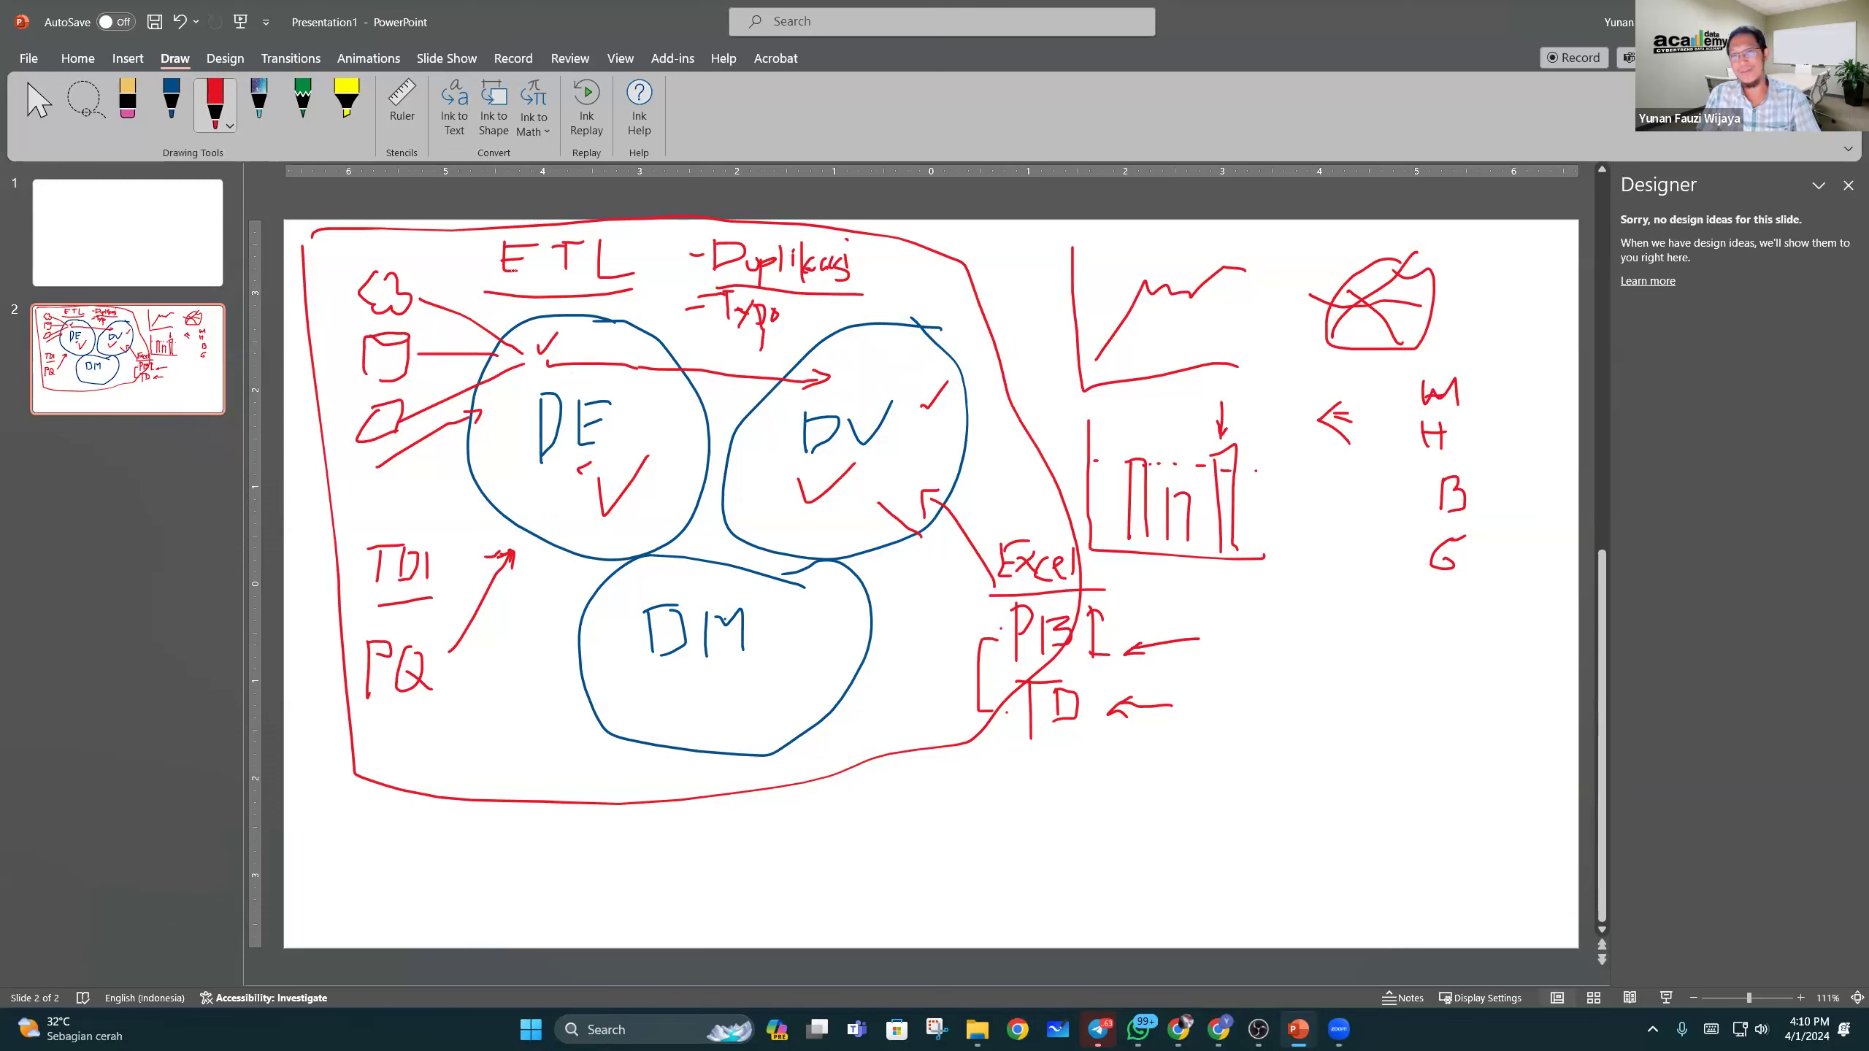
drag(645, 234, 646, 280)
drag(467, 237, 468, 291)
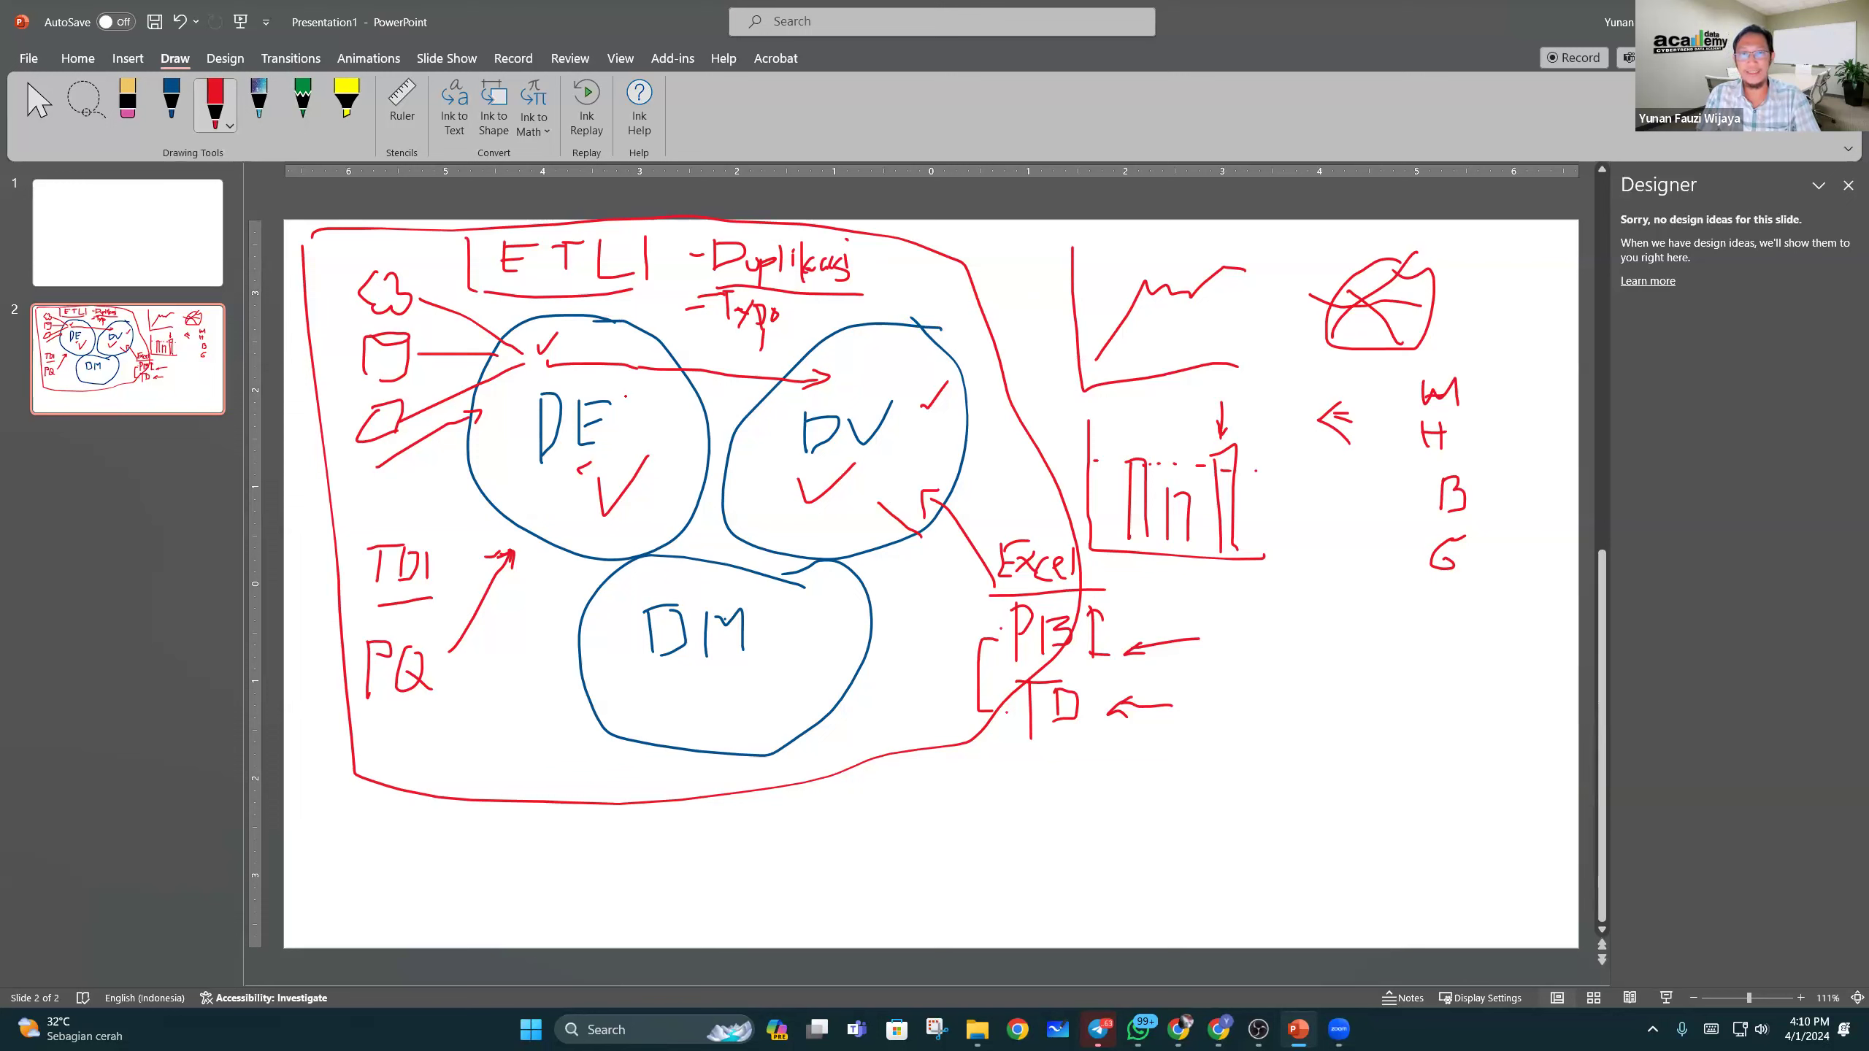
Step: Add small red check marks at the upper right of DE and DV
drag(644, 405, 661, 390)
drag(886, 369, 912, 367)
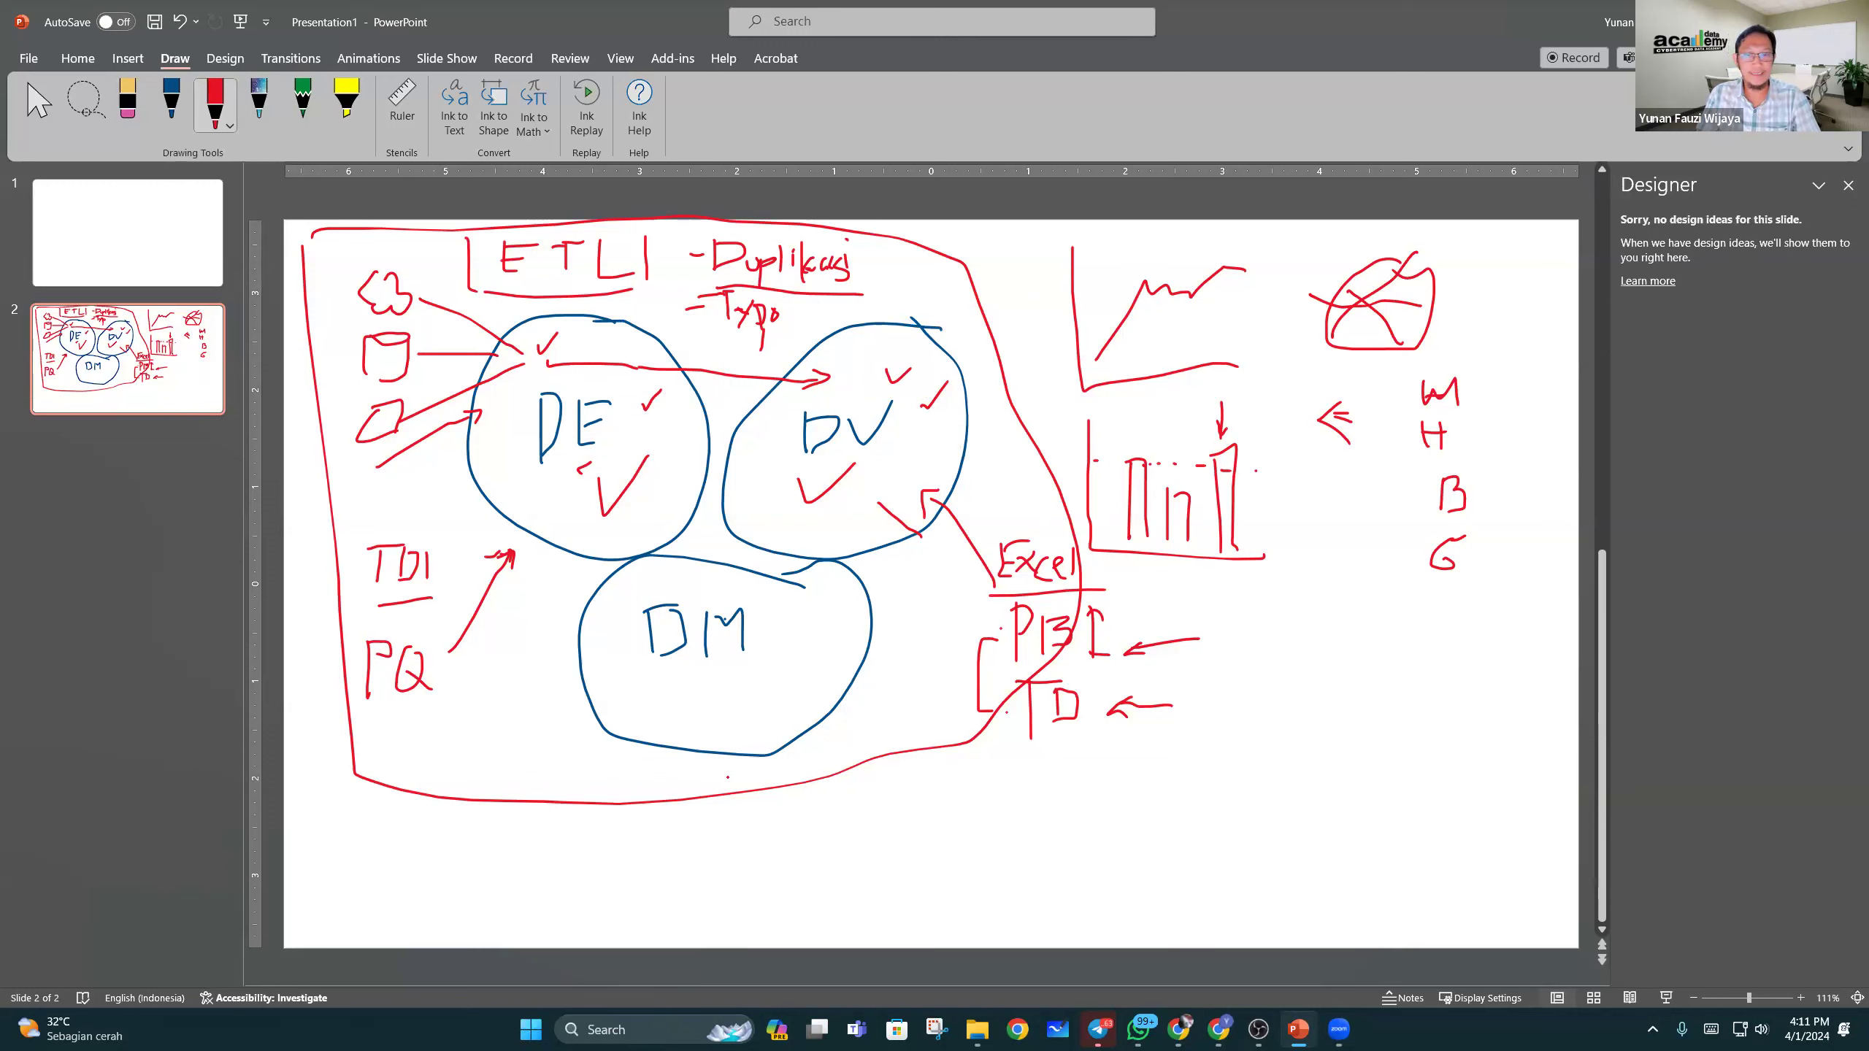
Step: Switch to the Excel folder in File Explorer, open its Superstore folder and reposition the window
mouse_move(977, 1029)
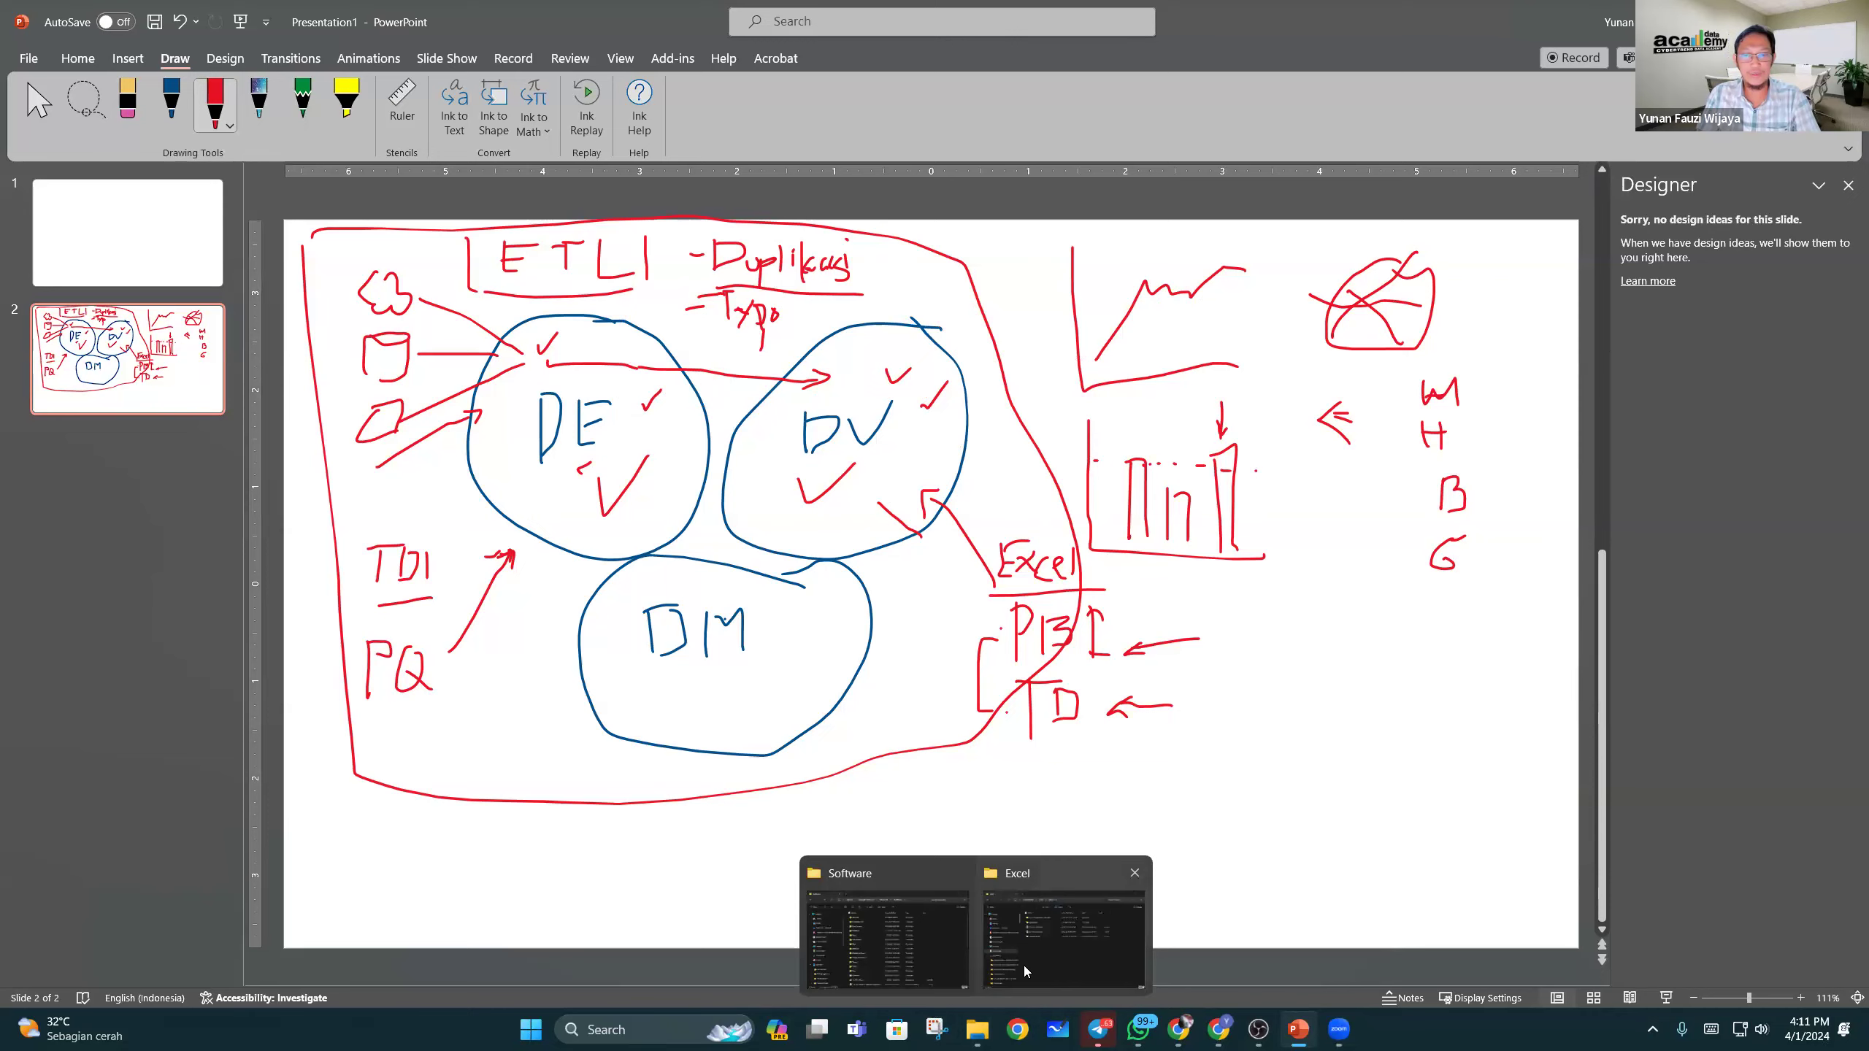
click(1019, 937)
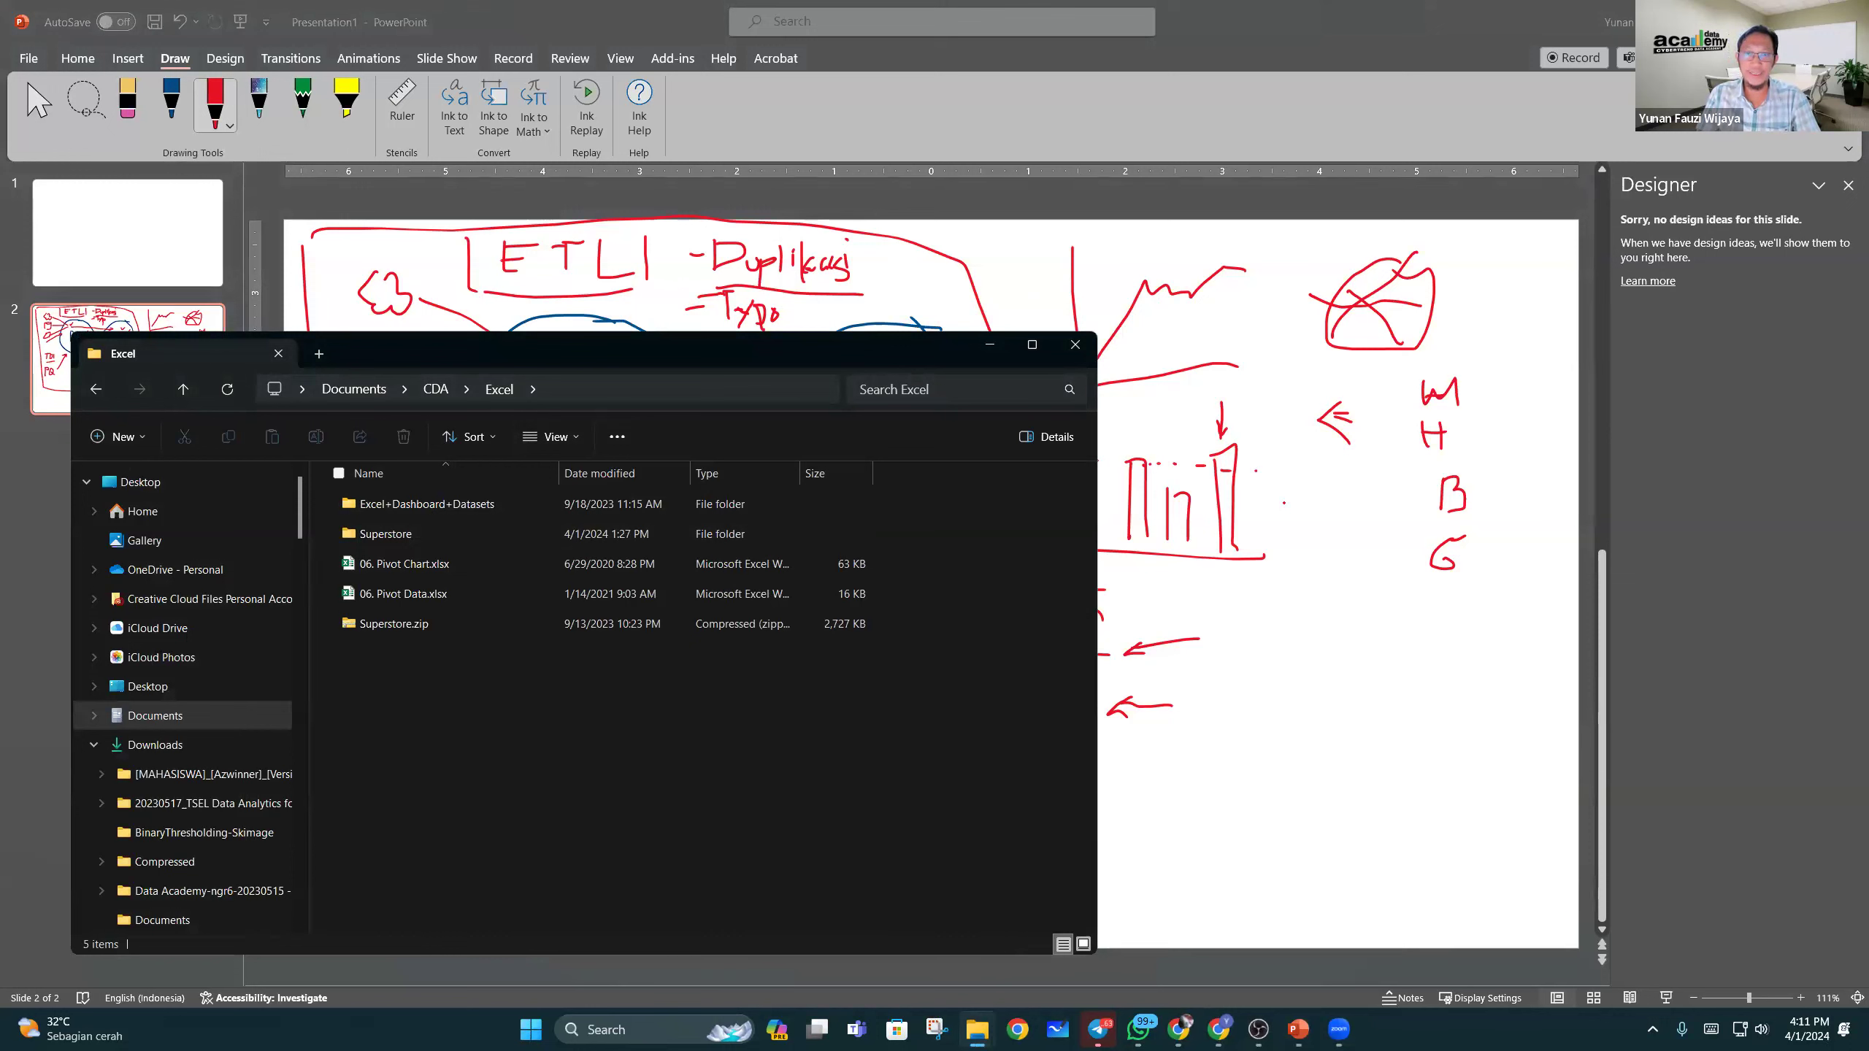
click(403, 624)
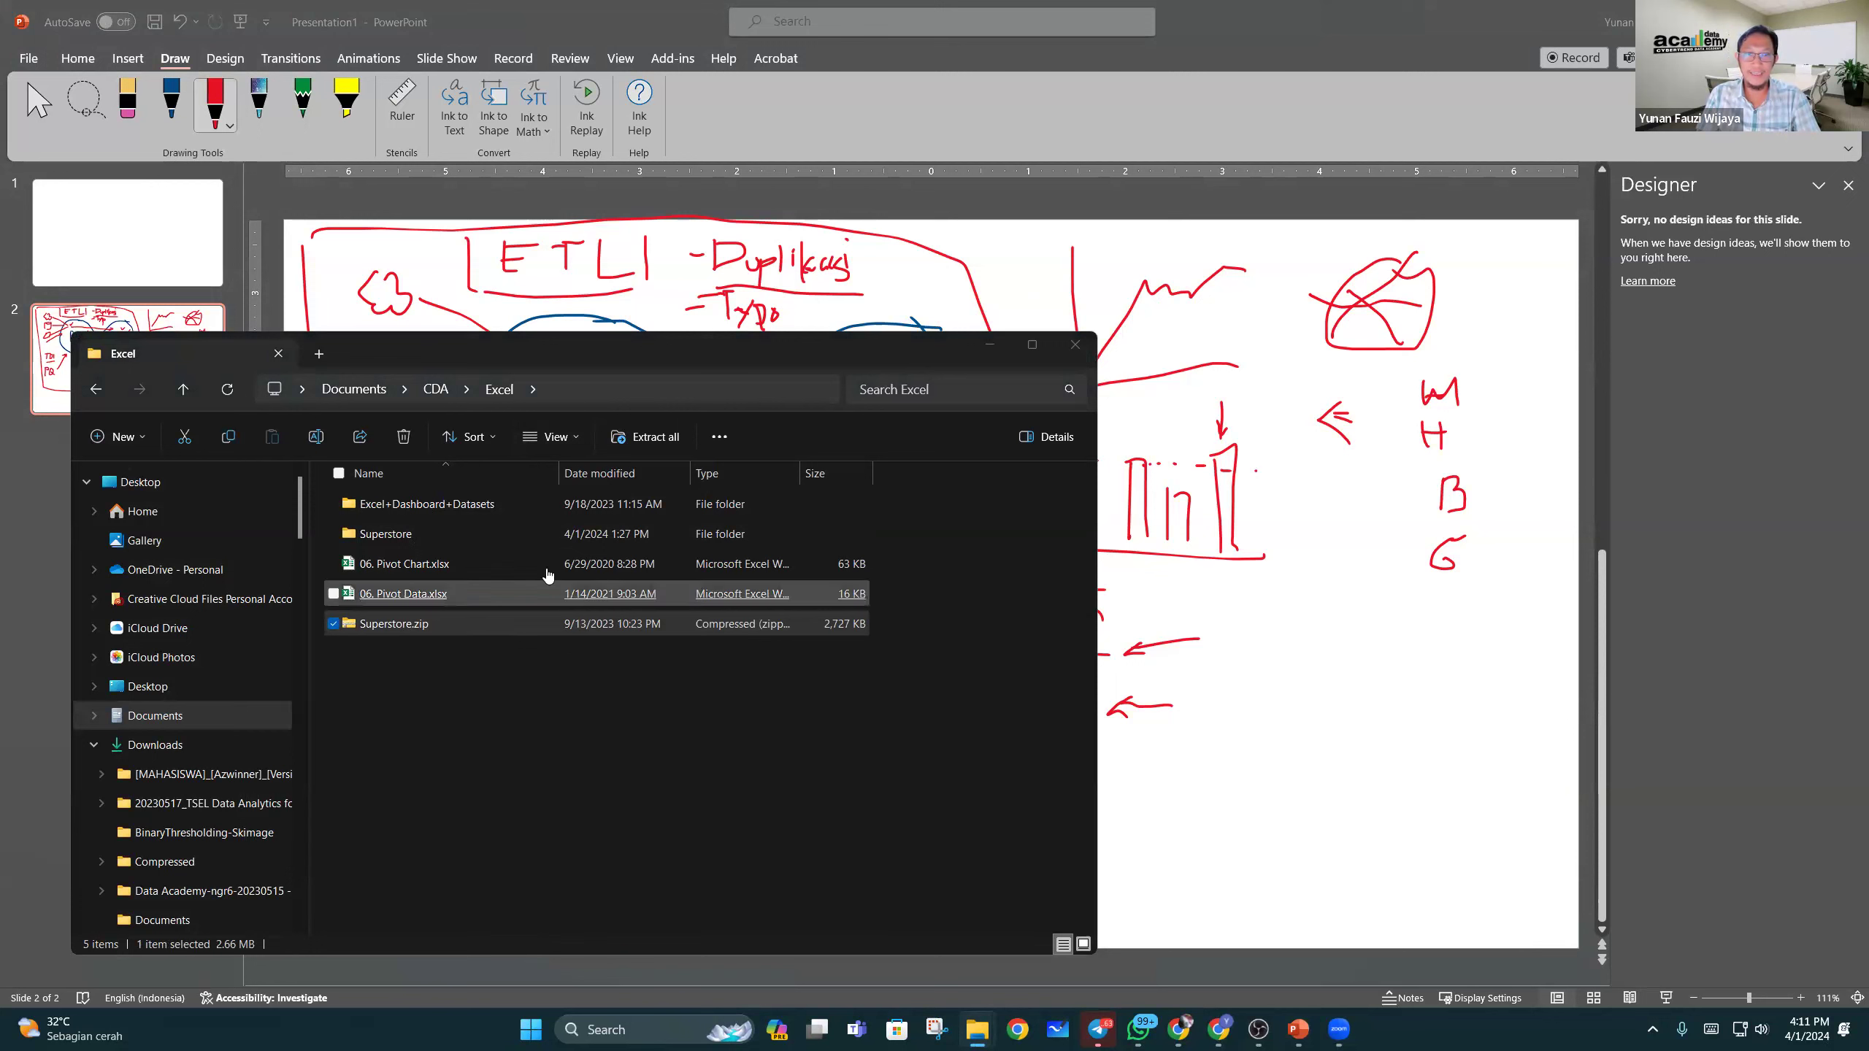
double_click(435, 534)
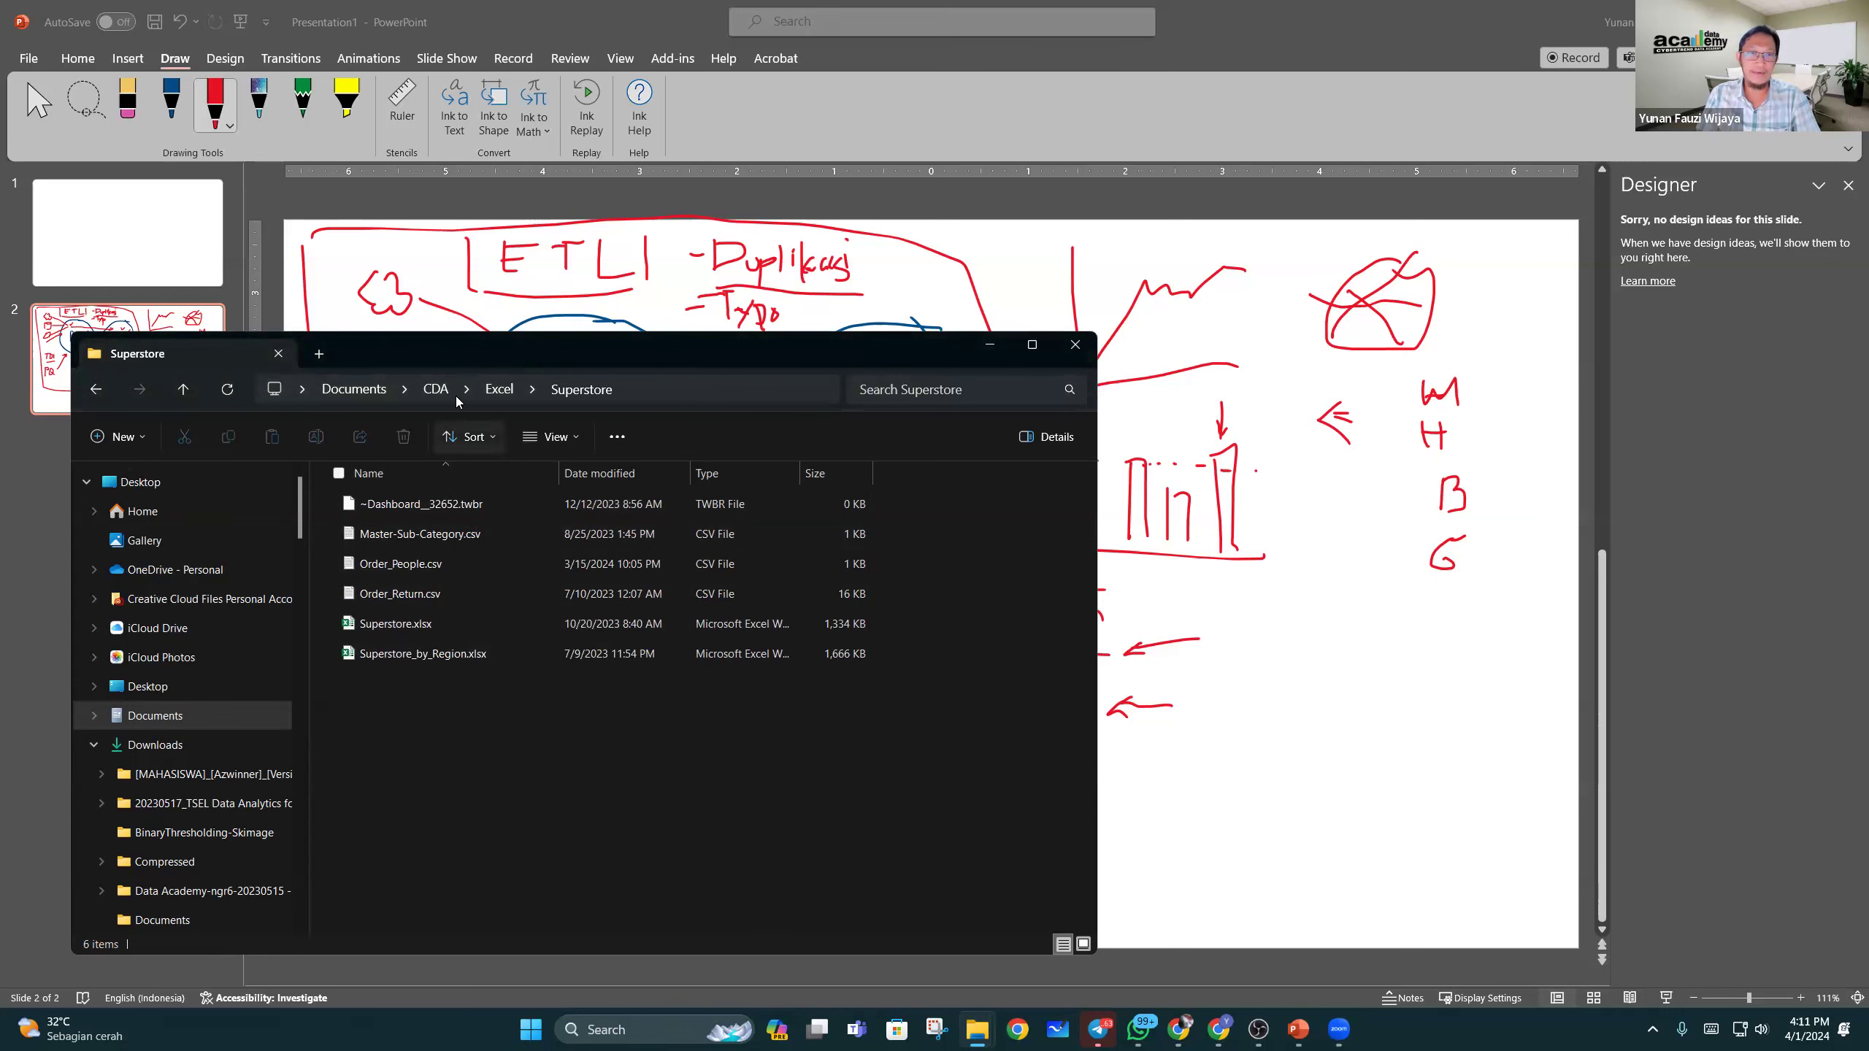
drag(455, 341, 417, 268)
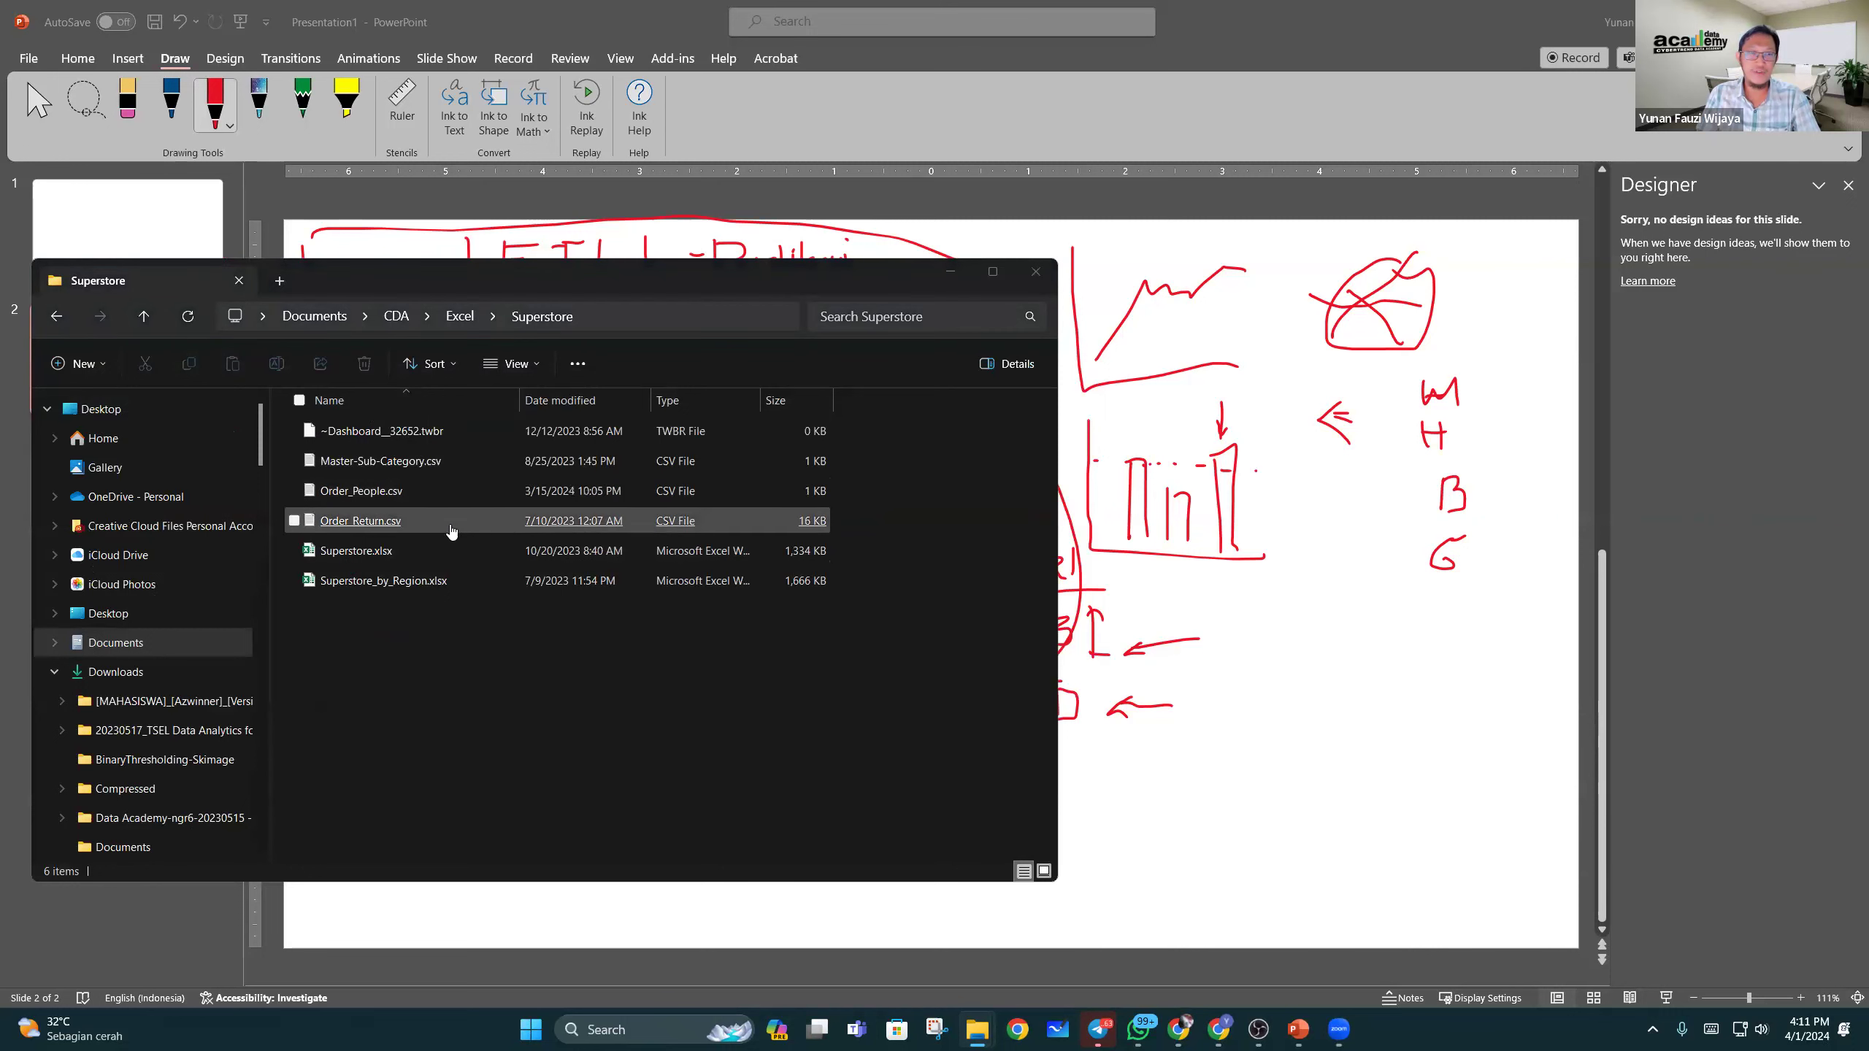
Step: Open Order_People.csv in Excel and fit the Regional Manager column to its contents
click(377, 498)
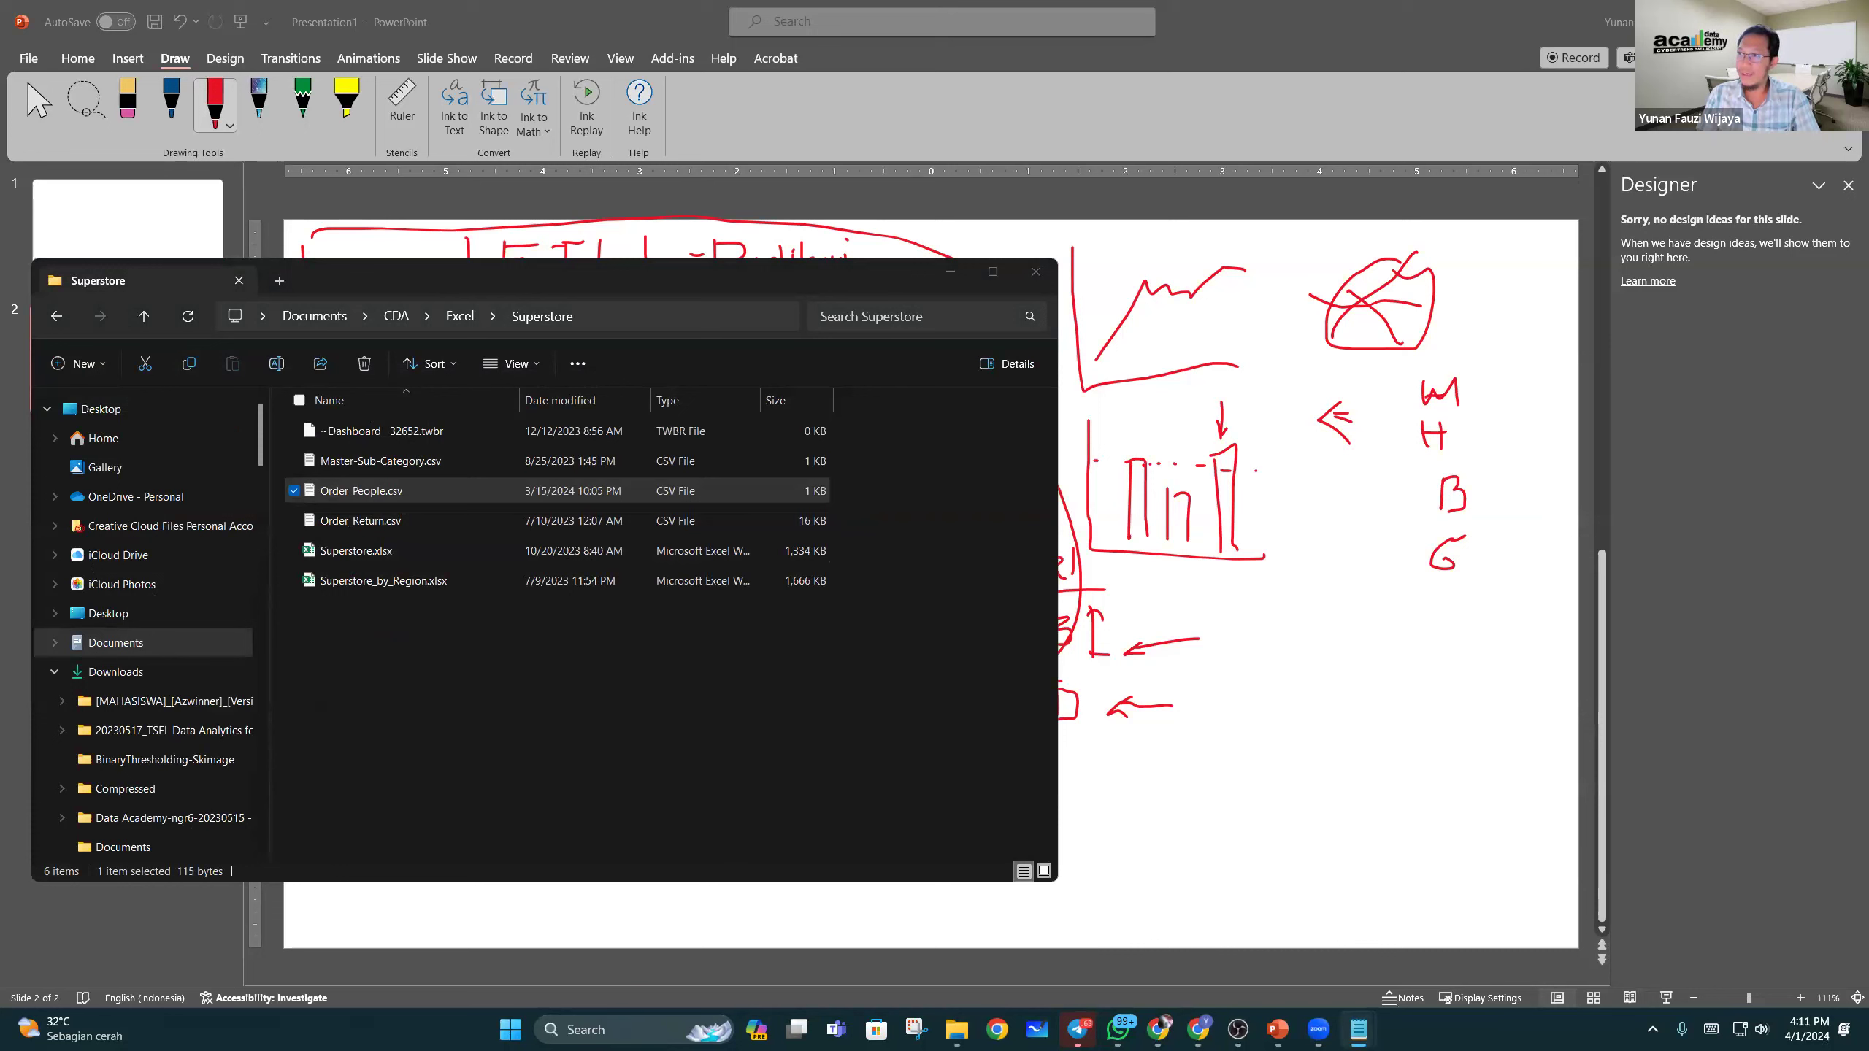
right_click(367, 497)
mouse_move(562, 581)
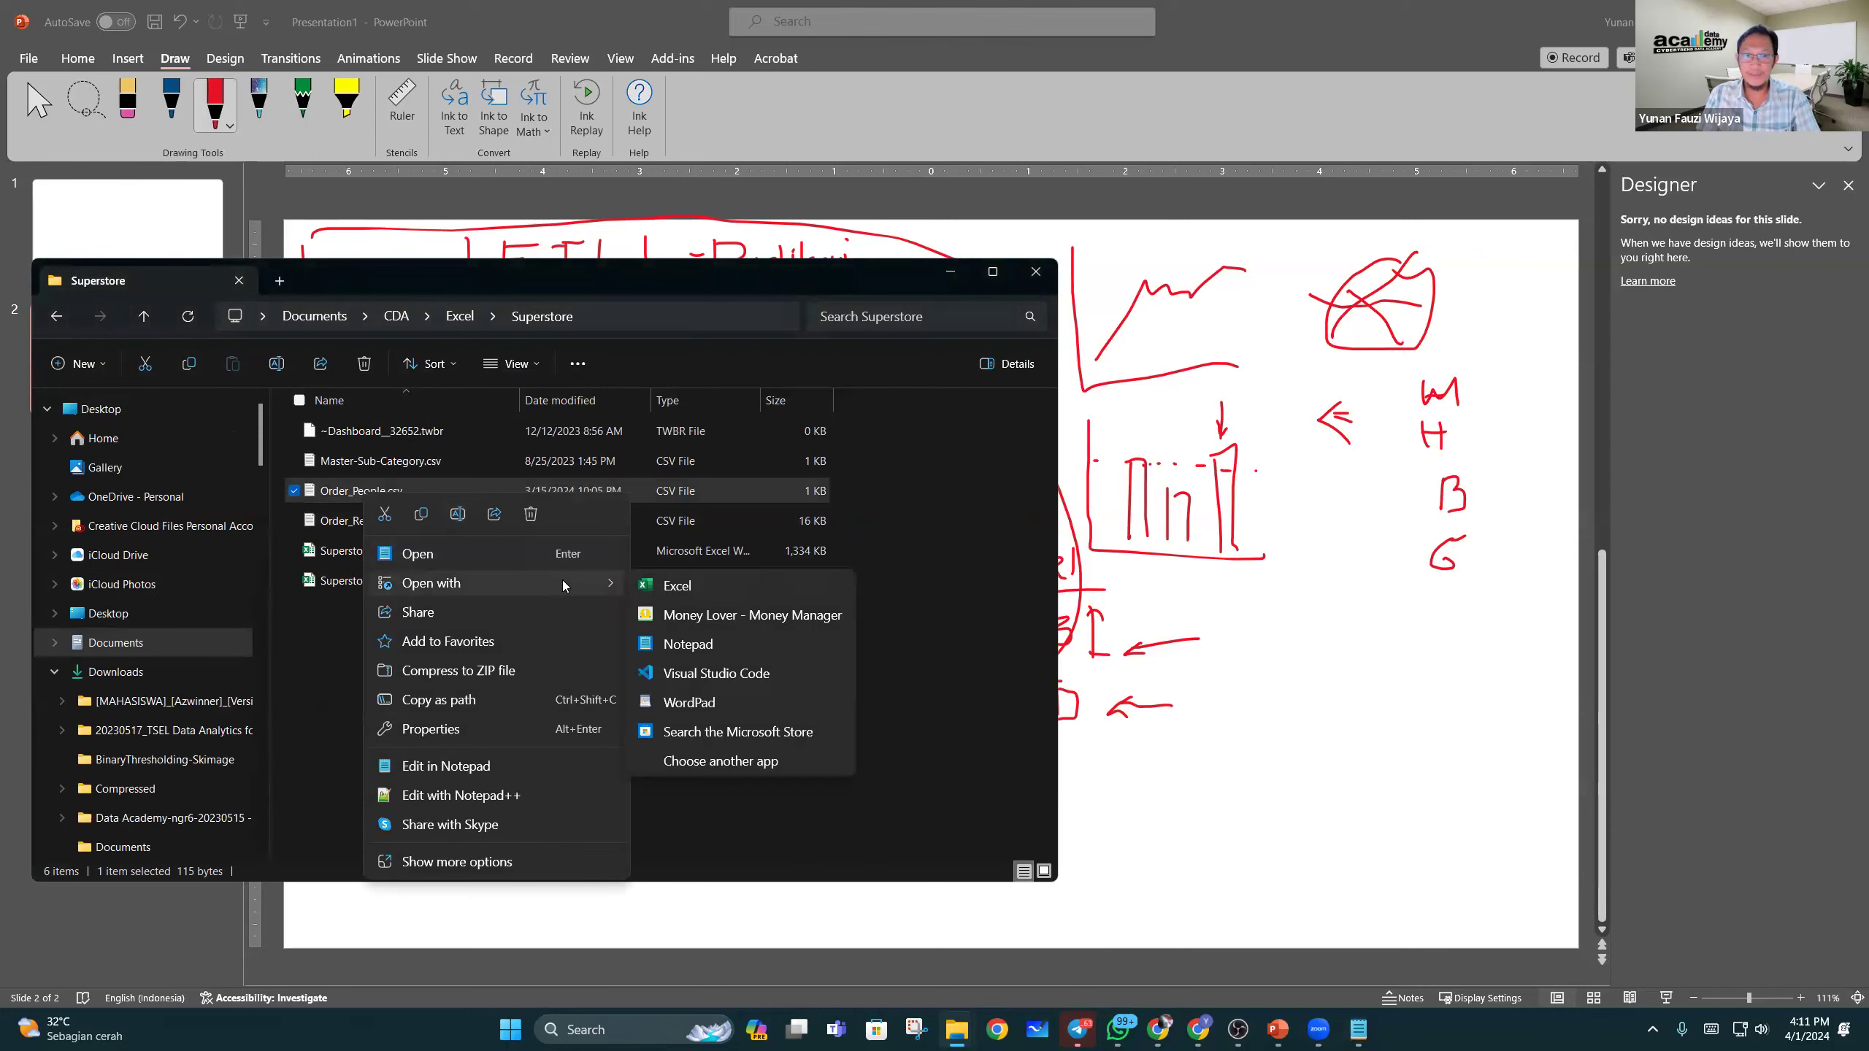
click(704, 593)
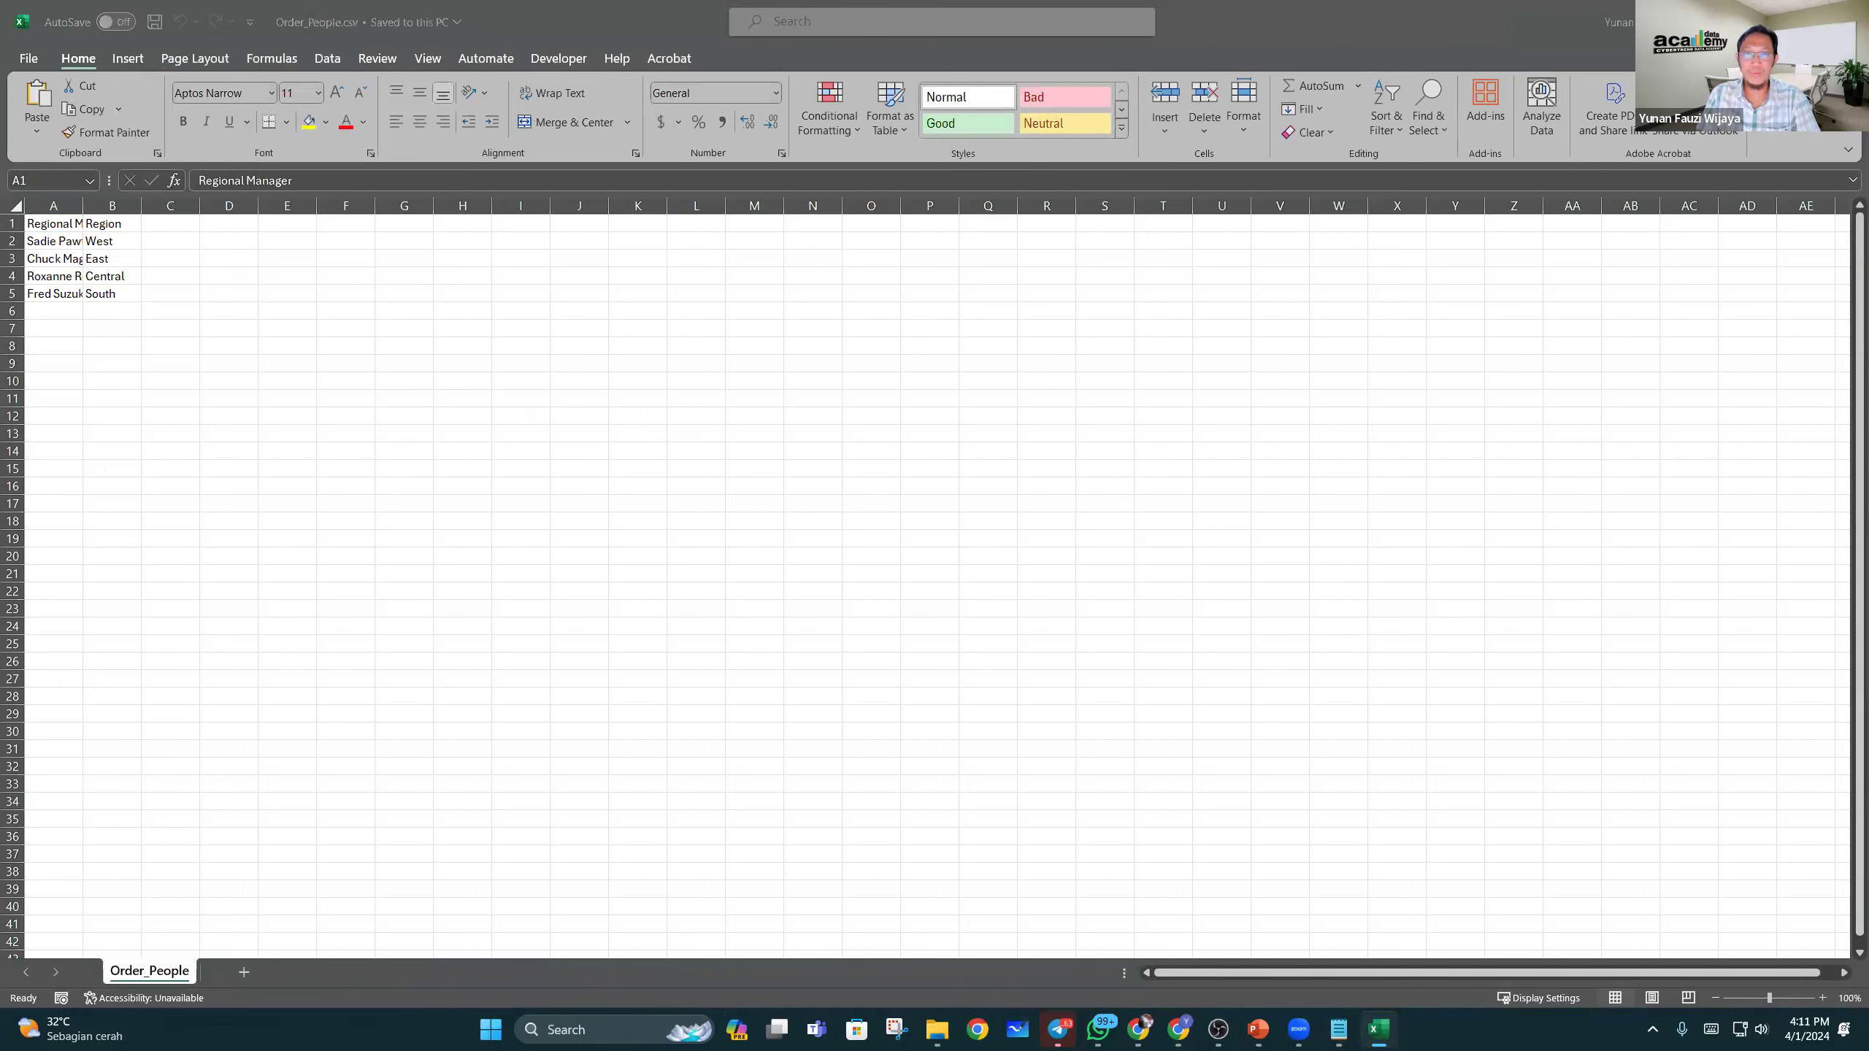
click(68, 223)
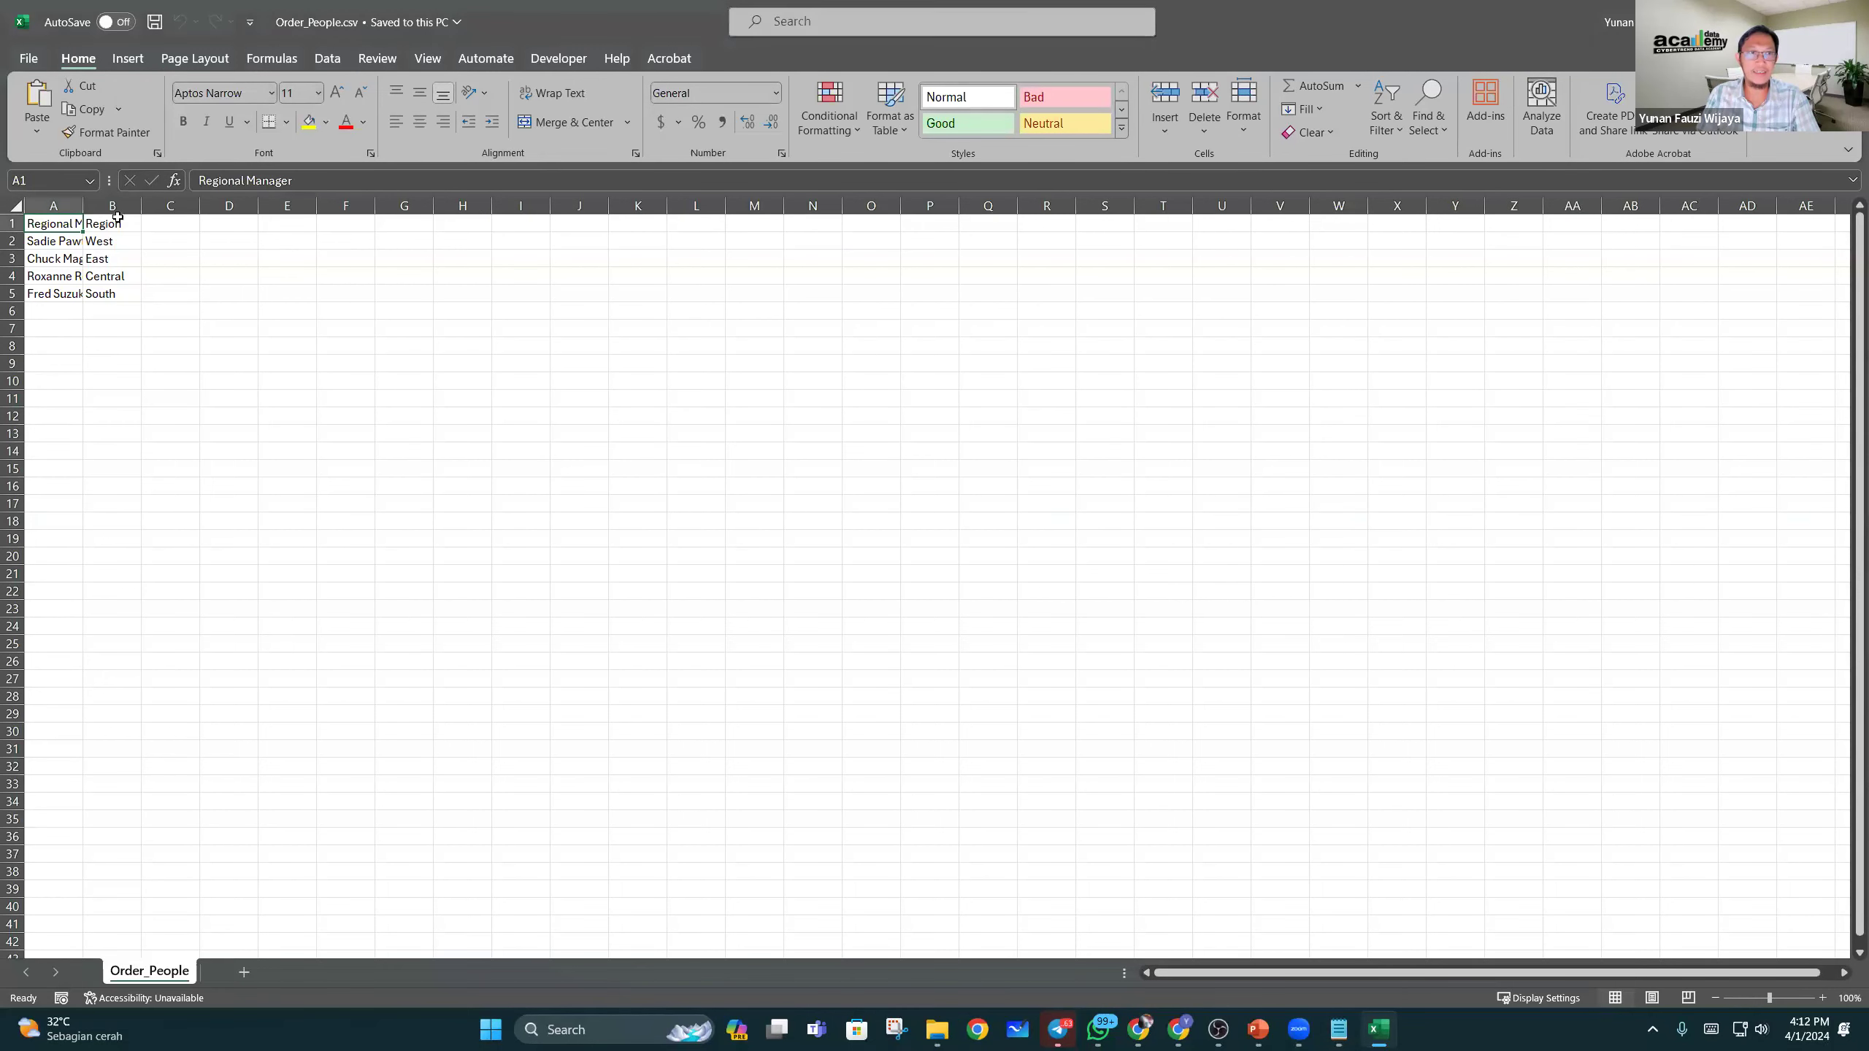
double_click(77, 203)
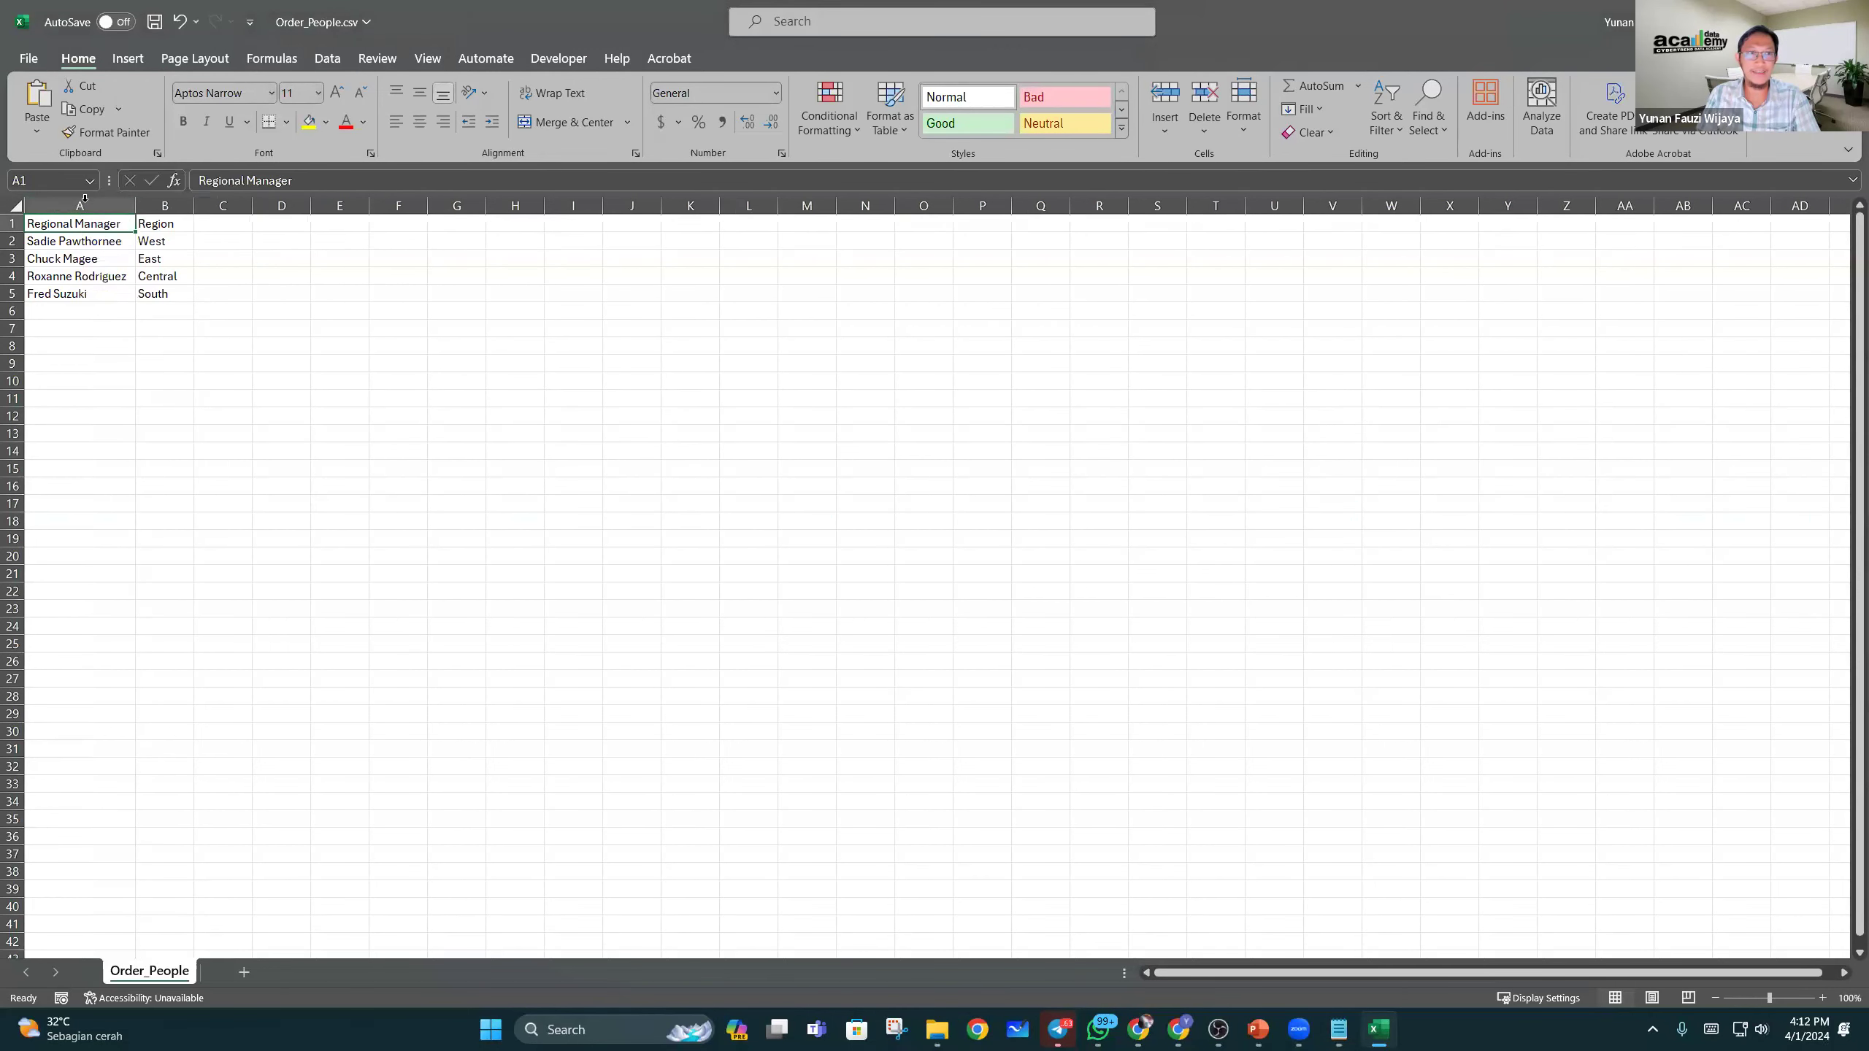
Step: Review the Region and Regional Manager columns, and close Order_People.csv without saving changes
click(163, 207)
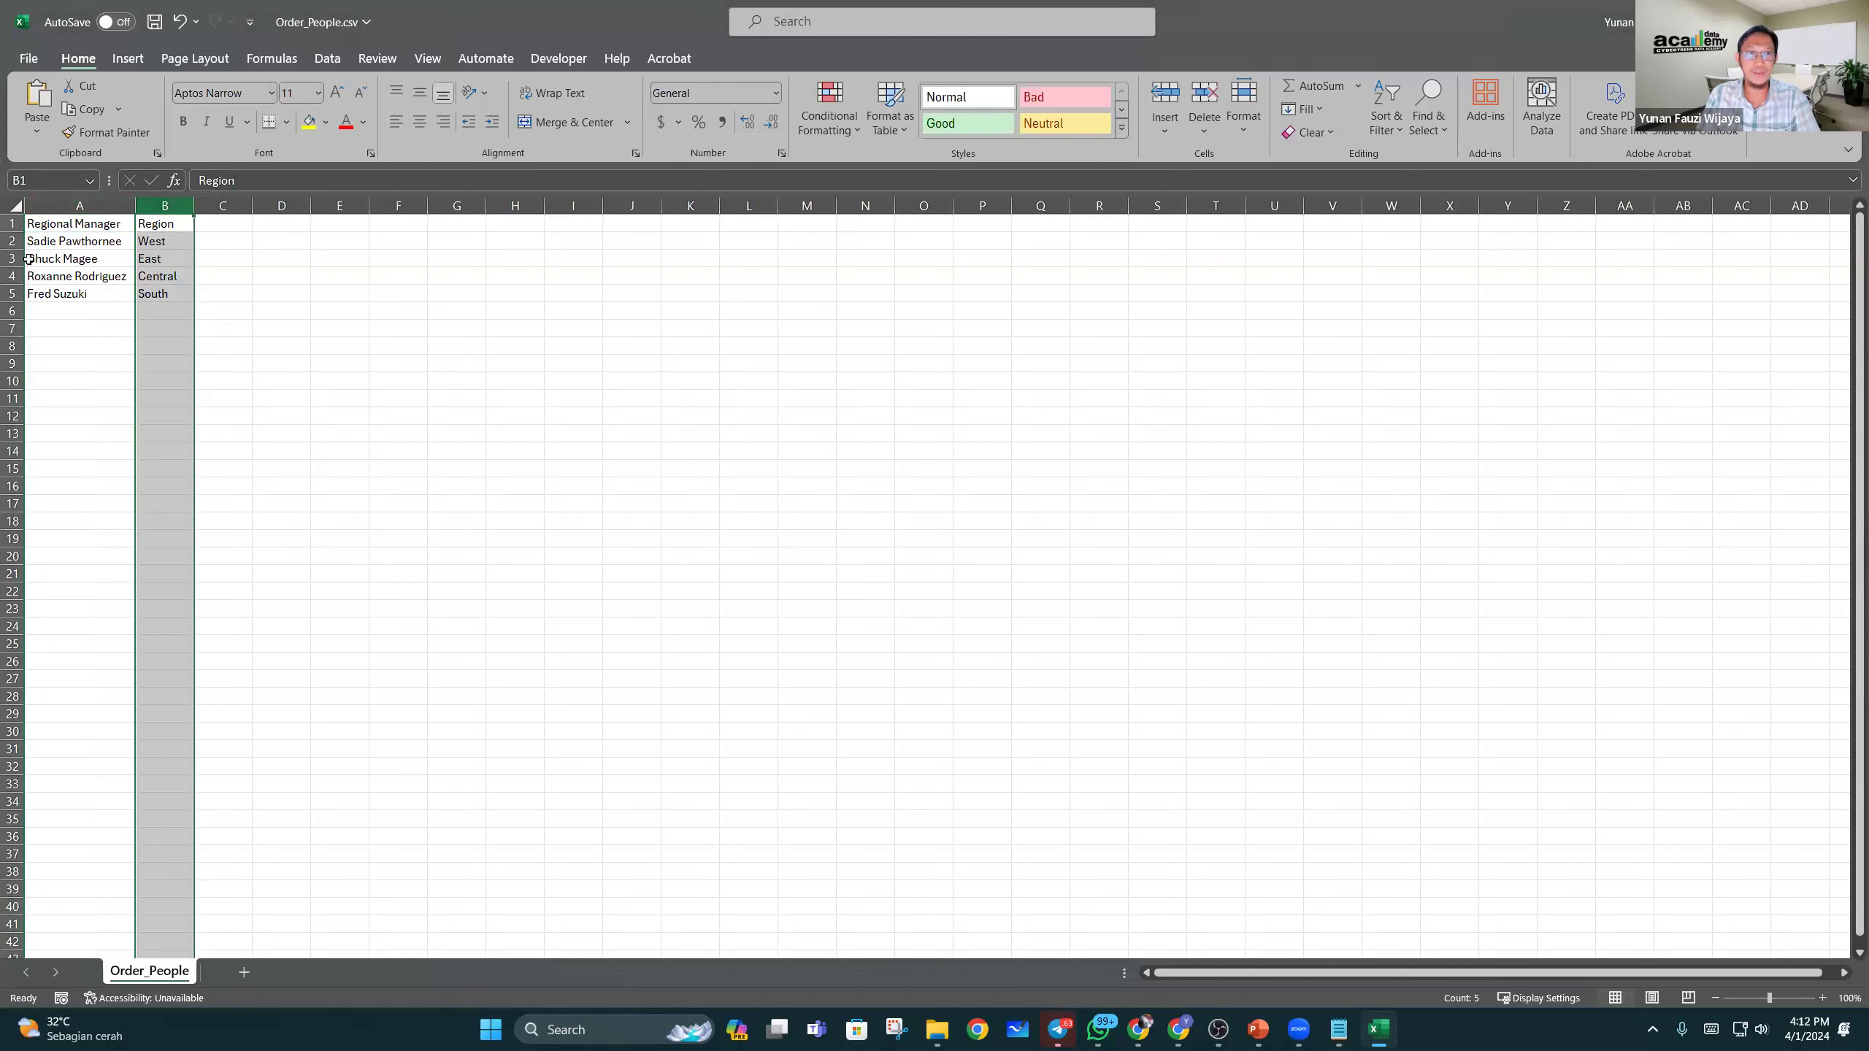
click(65, 243)
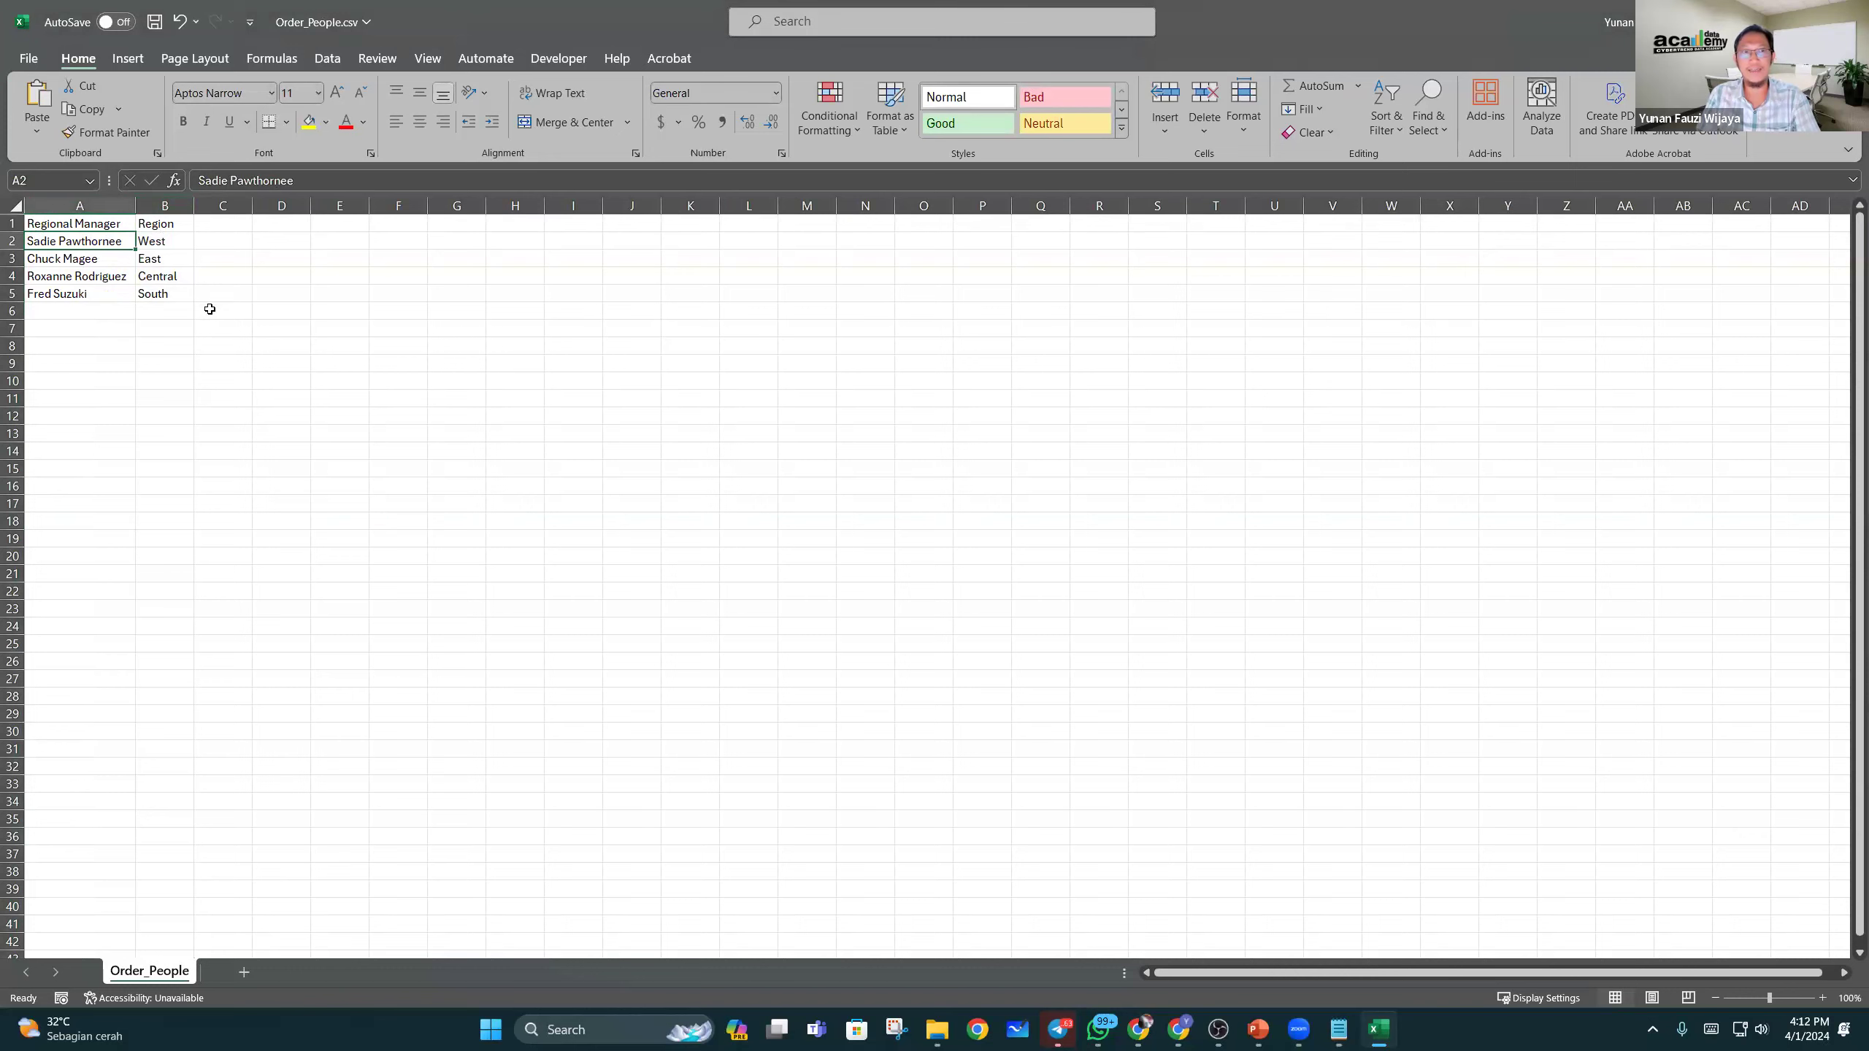
click(53, 260)
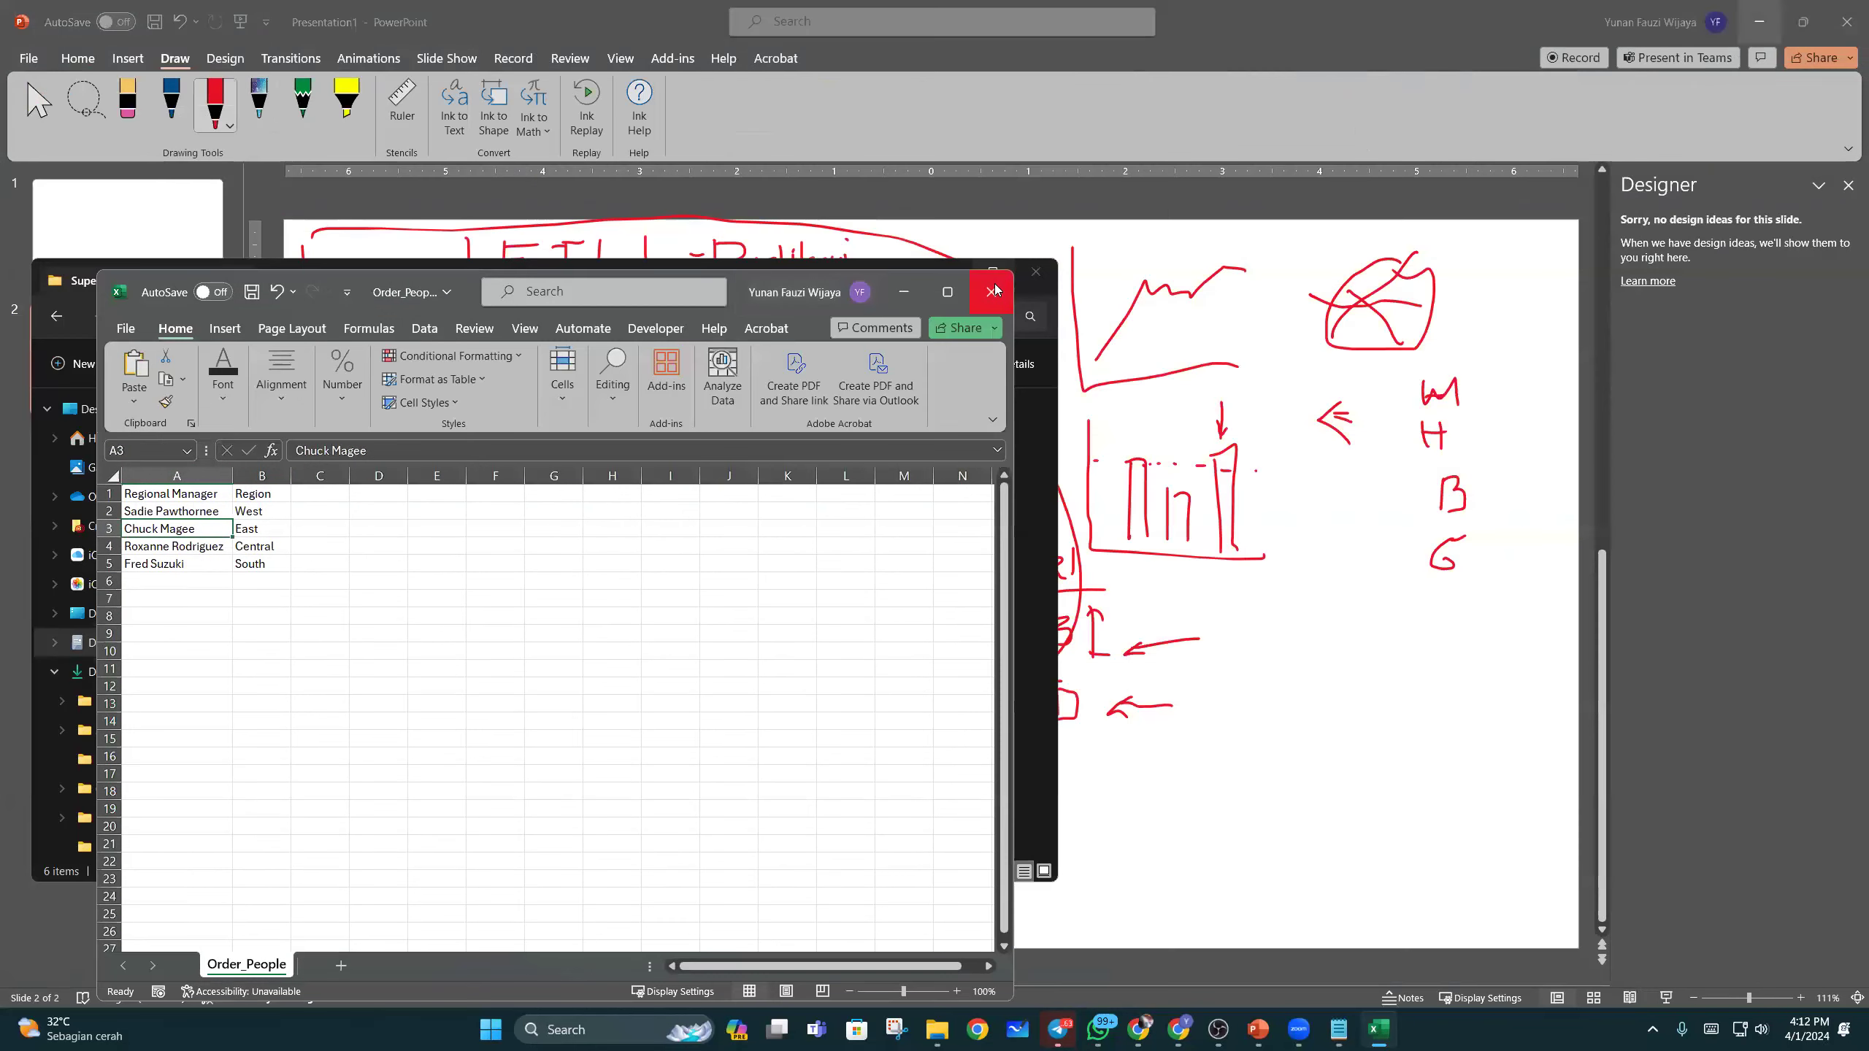
click(994, 289)
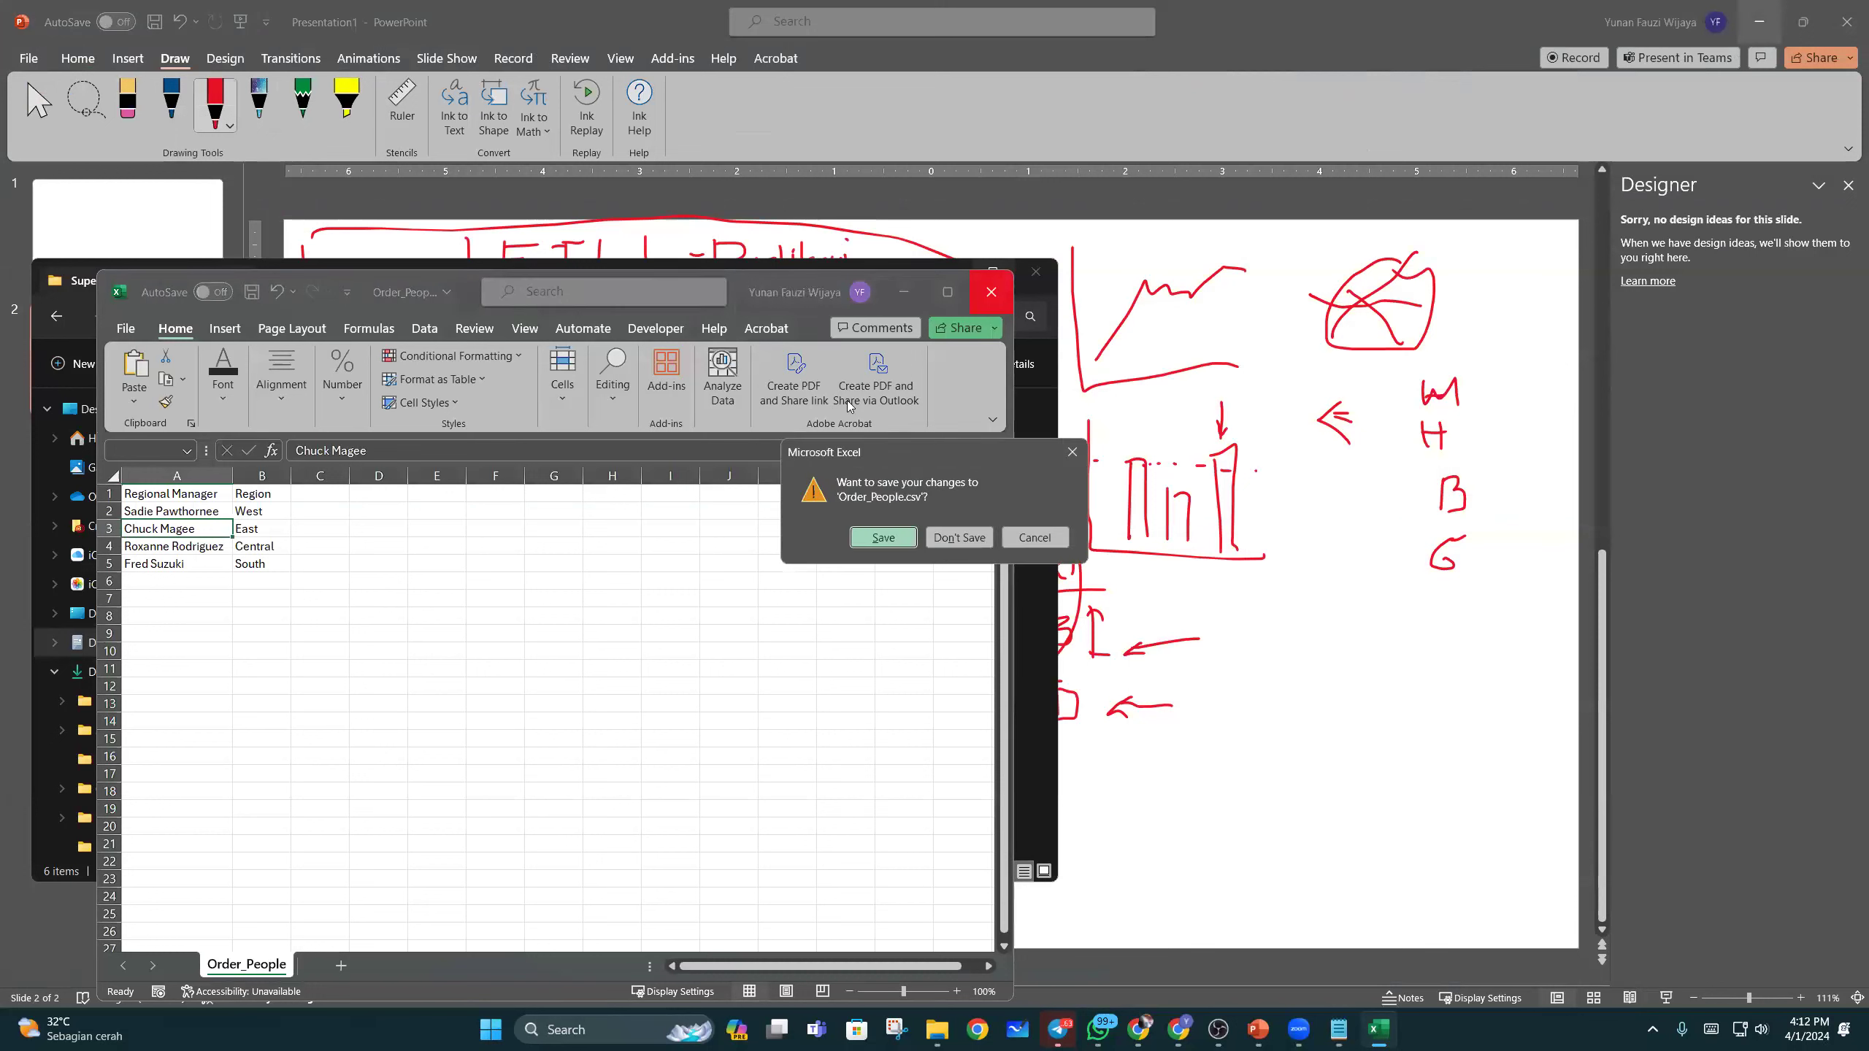
click(970, 538)
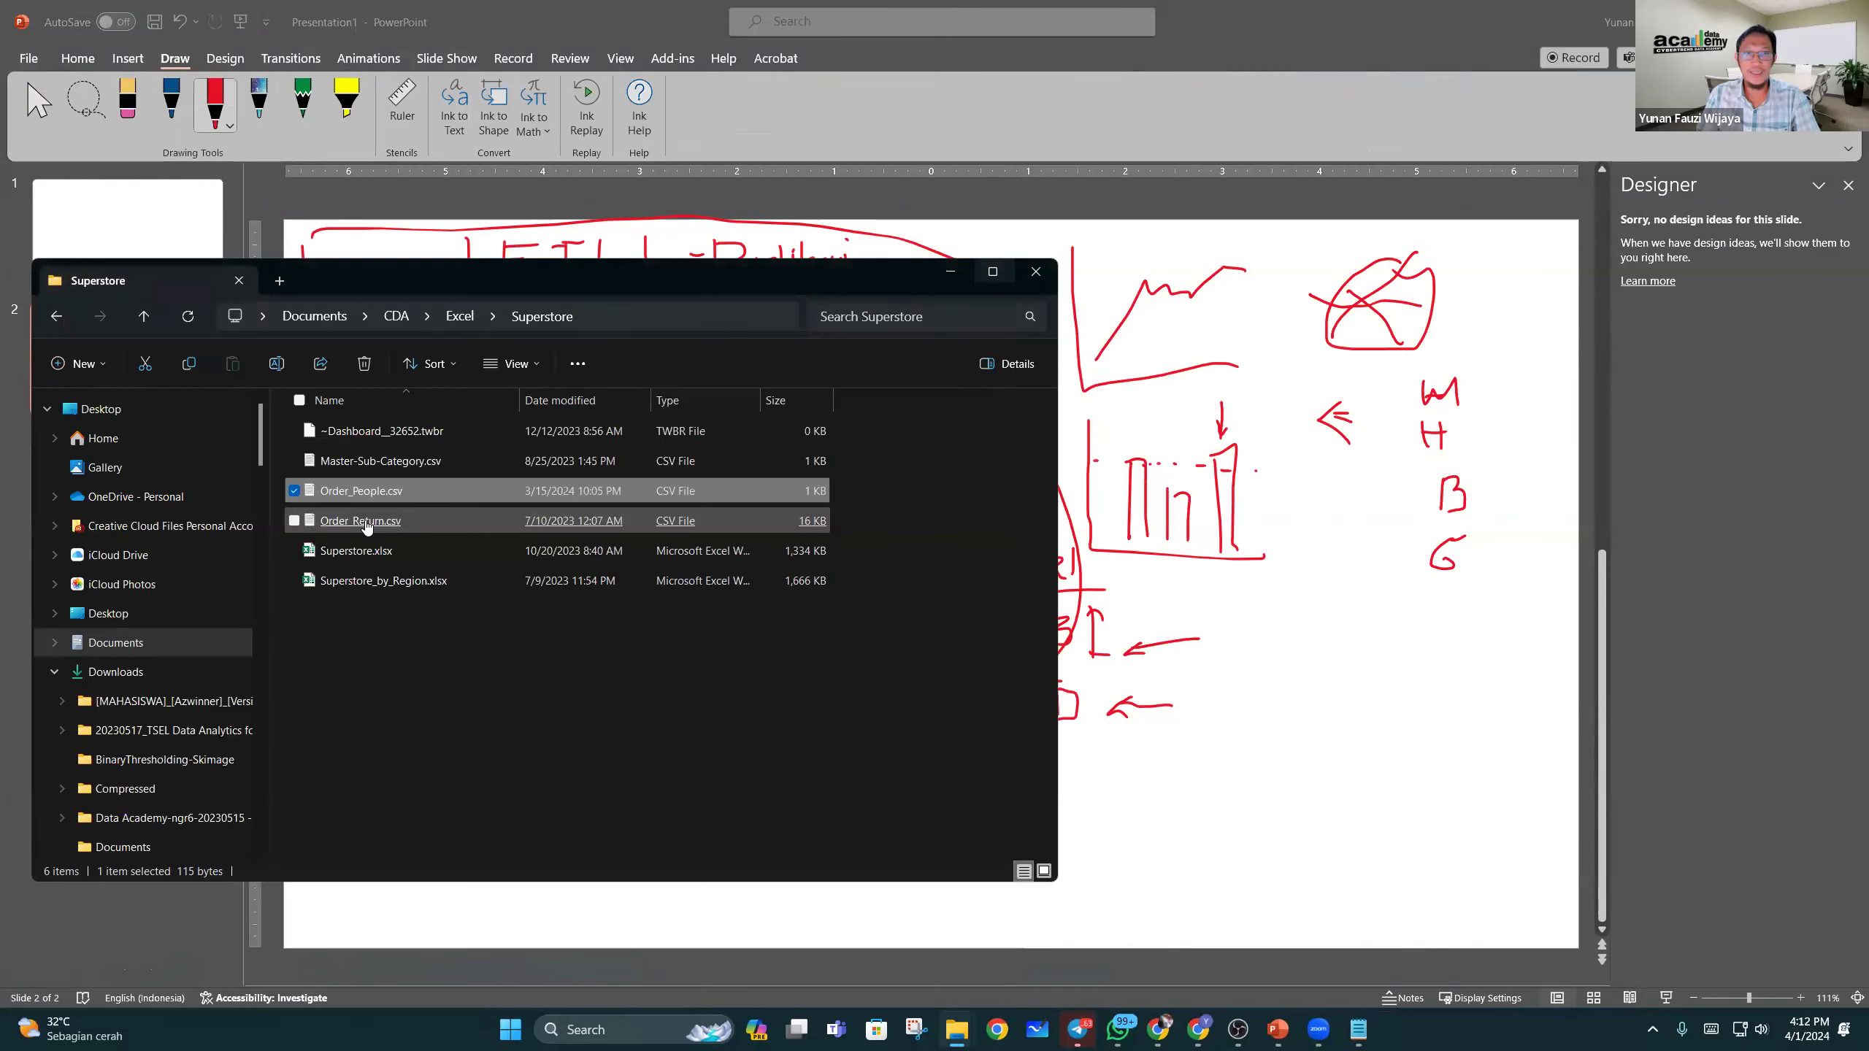
Step: Open Order_Return.csv in Excel and fit the Order ID column to its contents
right_click(371, 524)
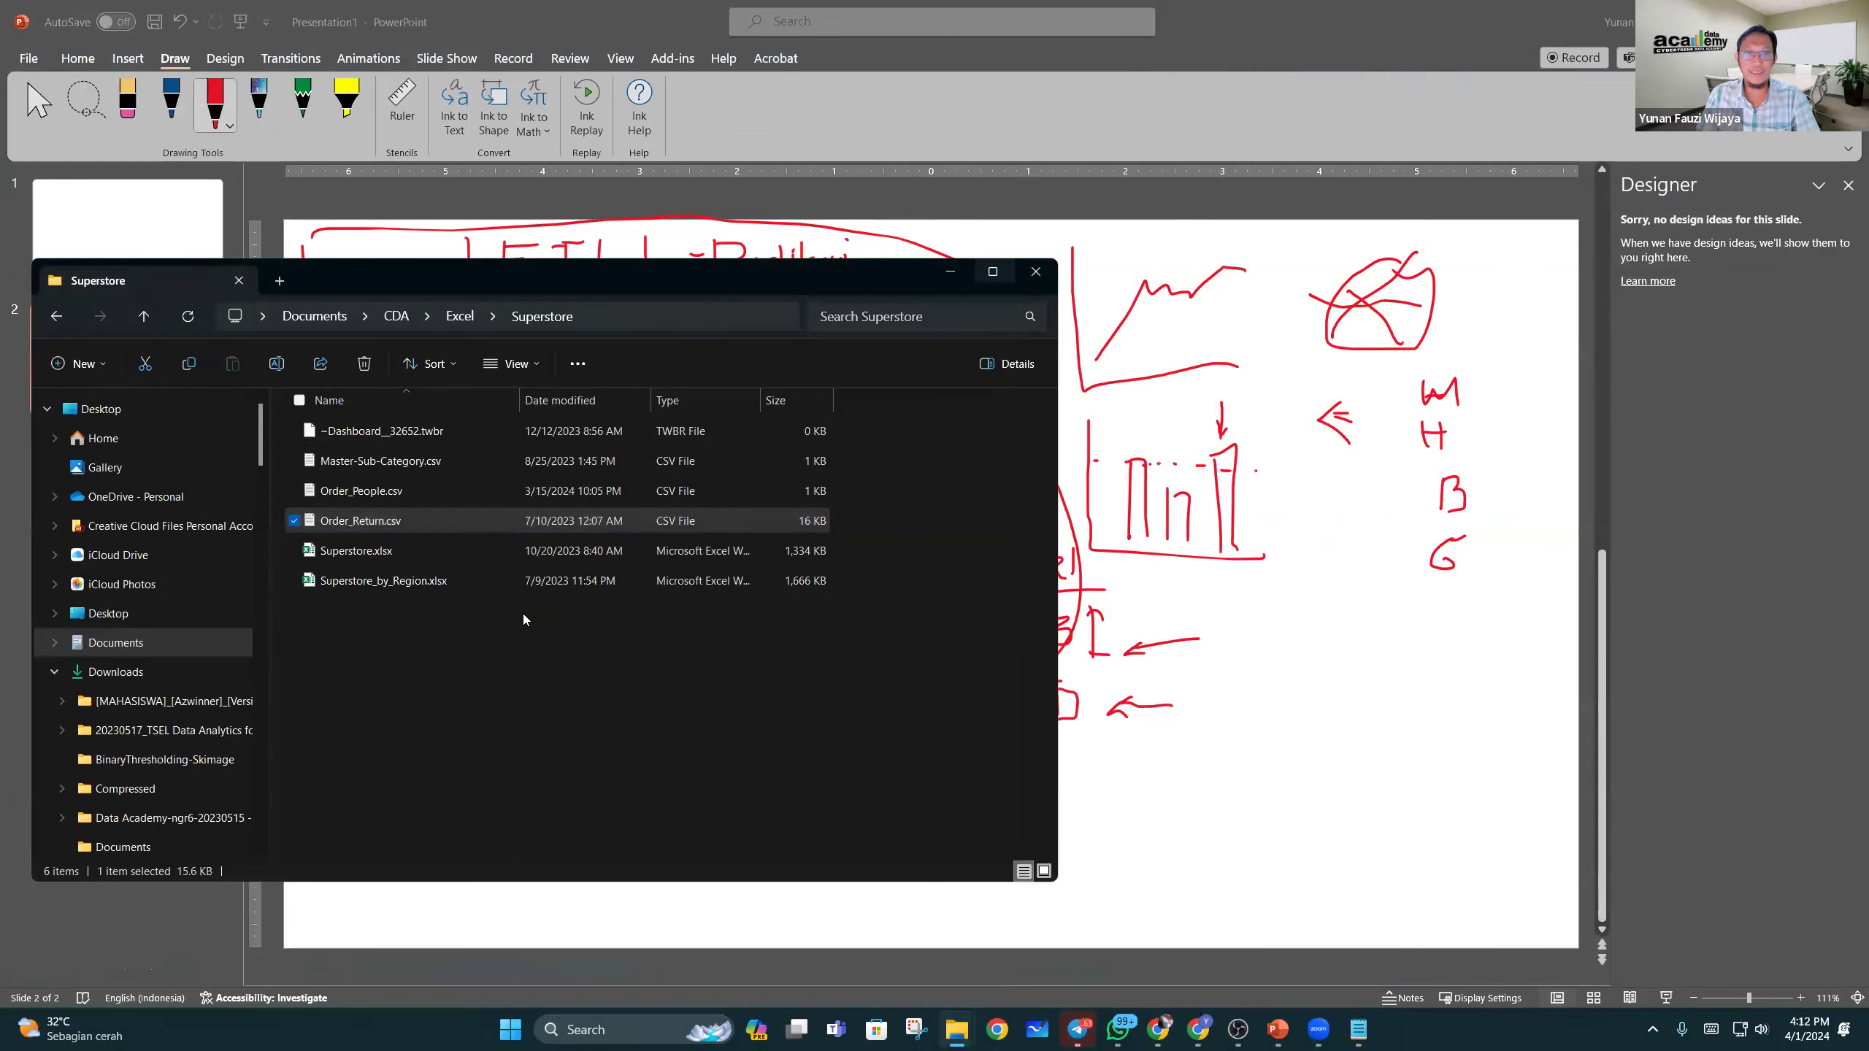
key(Return)
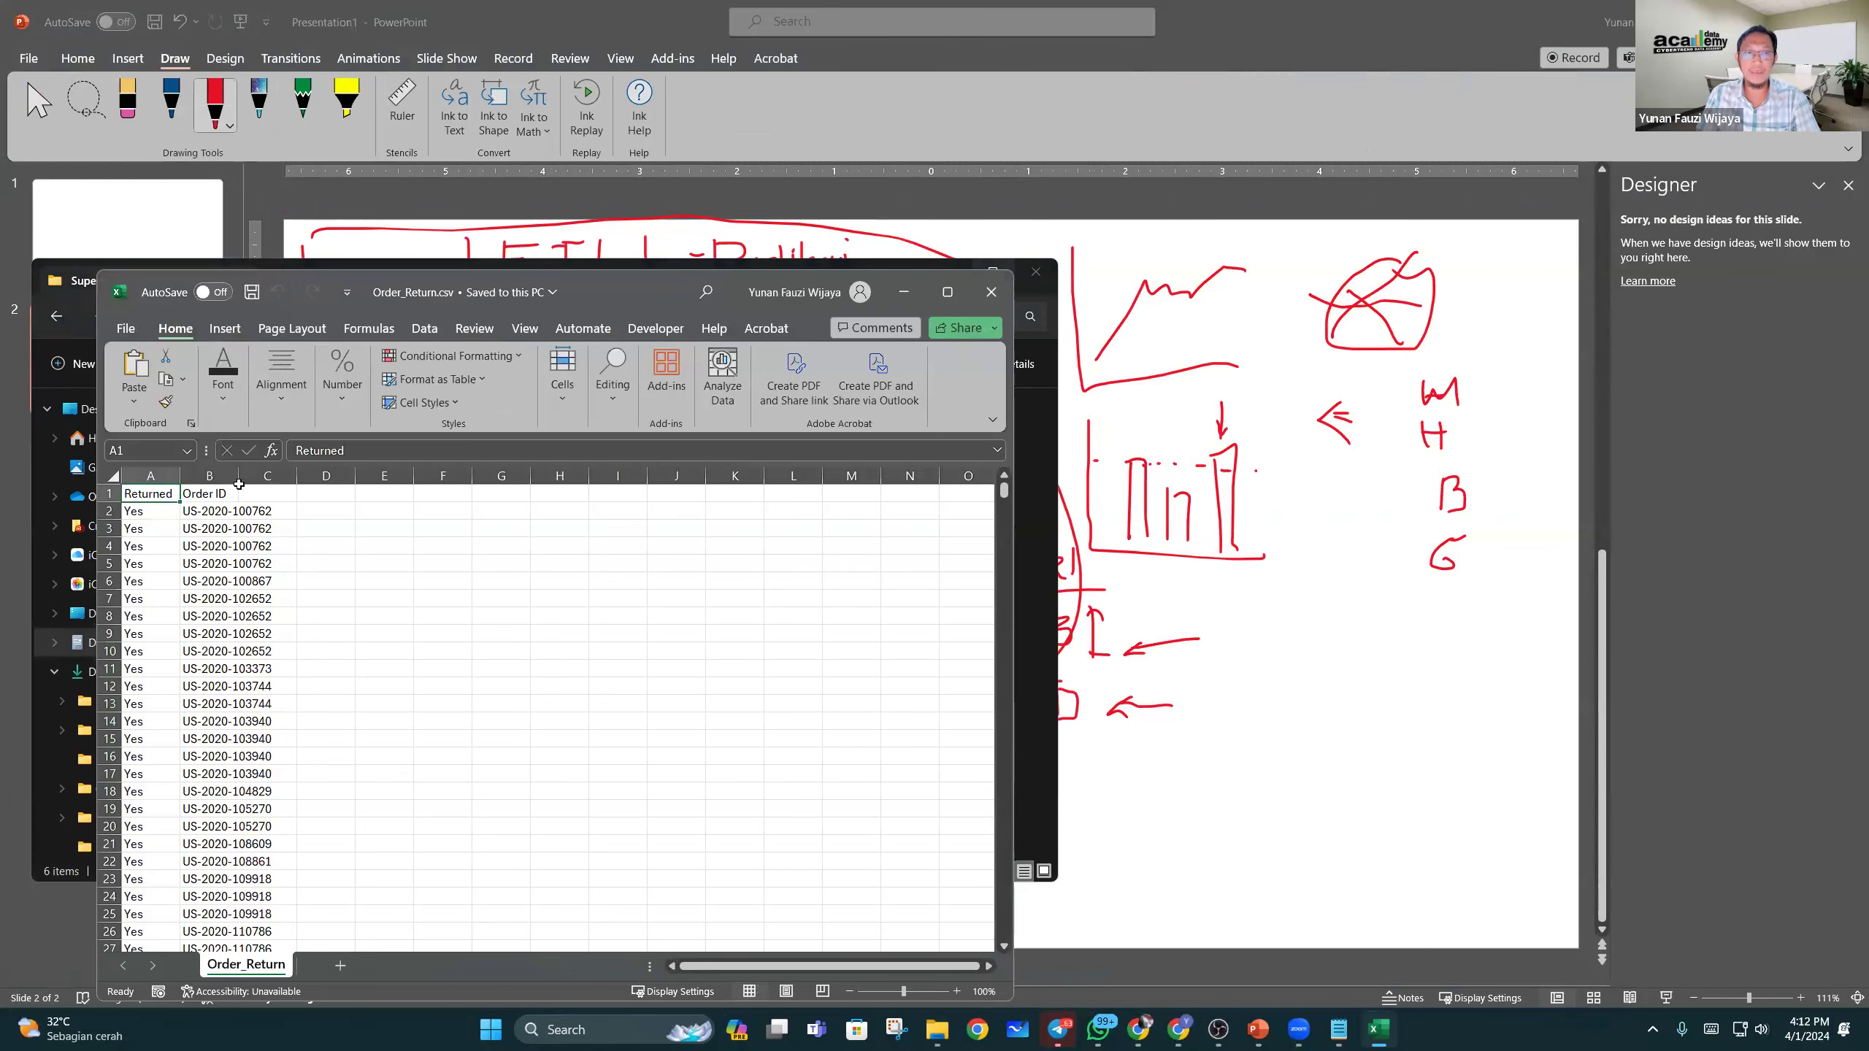
double_click(239, 476)
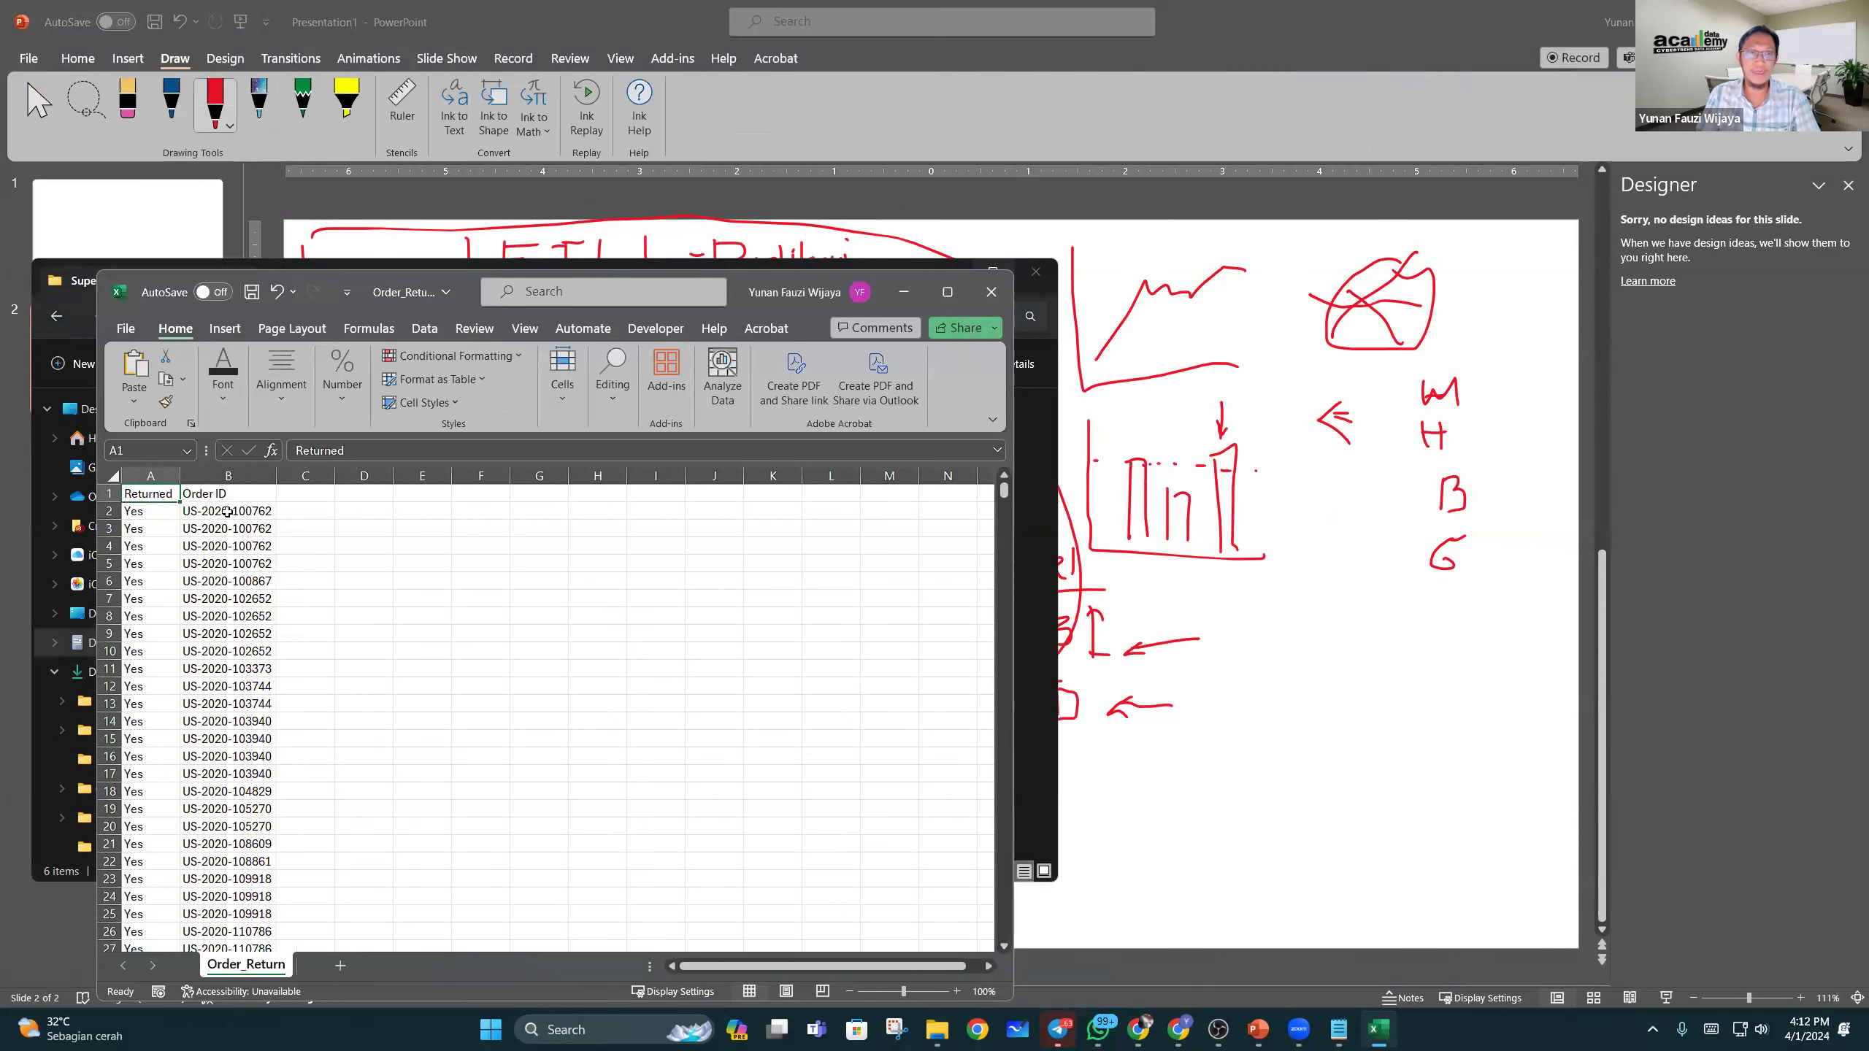
Step: Review the Returned column, and close Order_Return.csv without saving changes
click(150, 515)
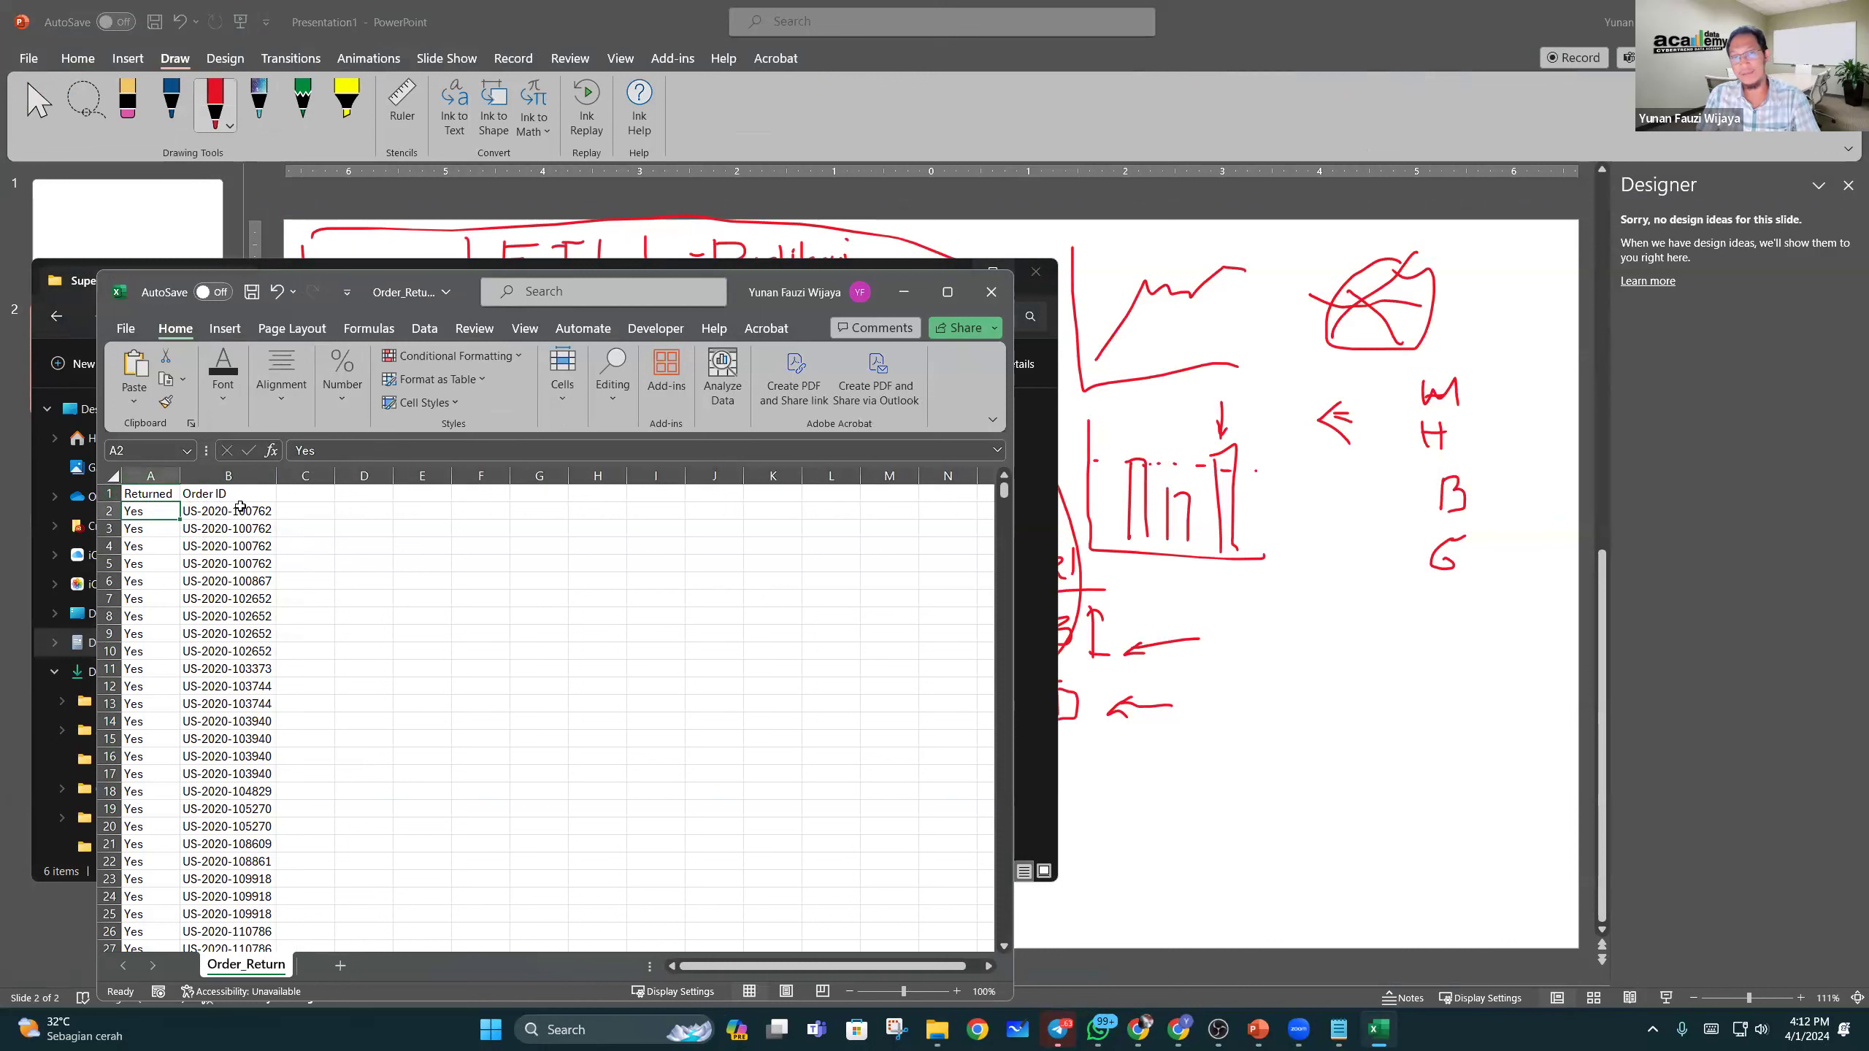
click(149, 476)
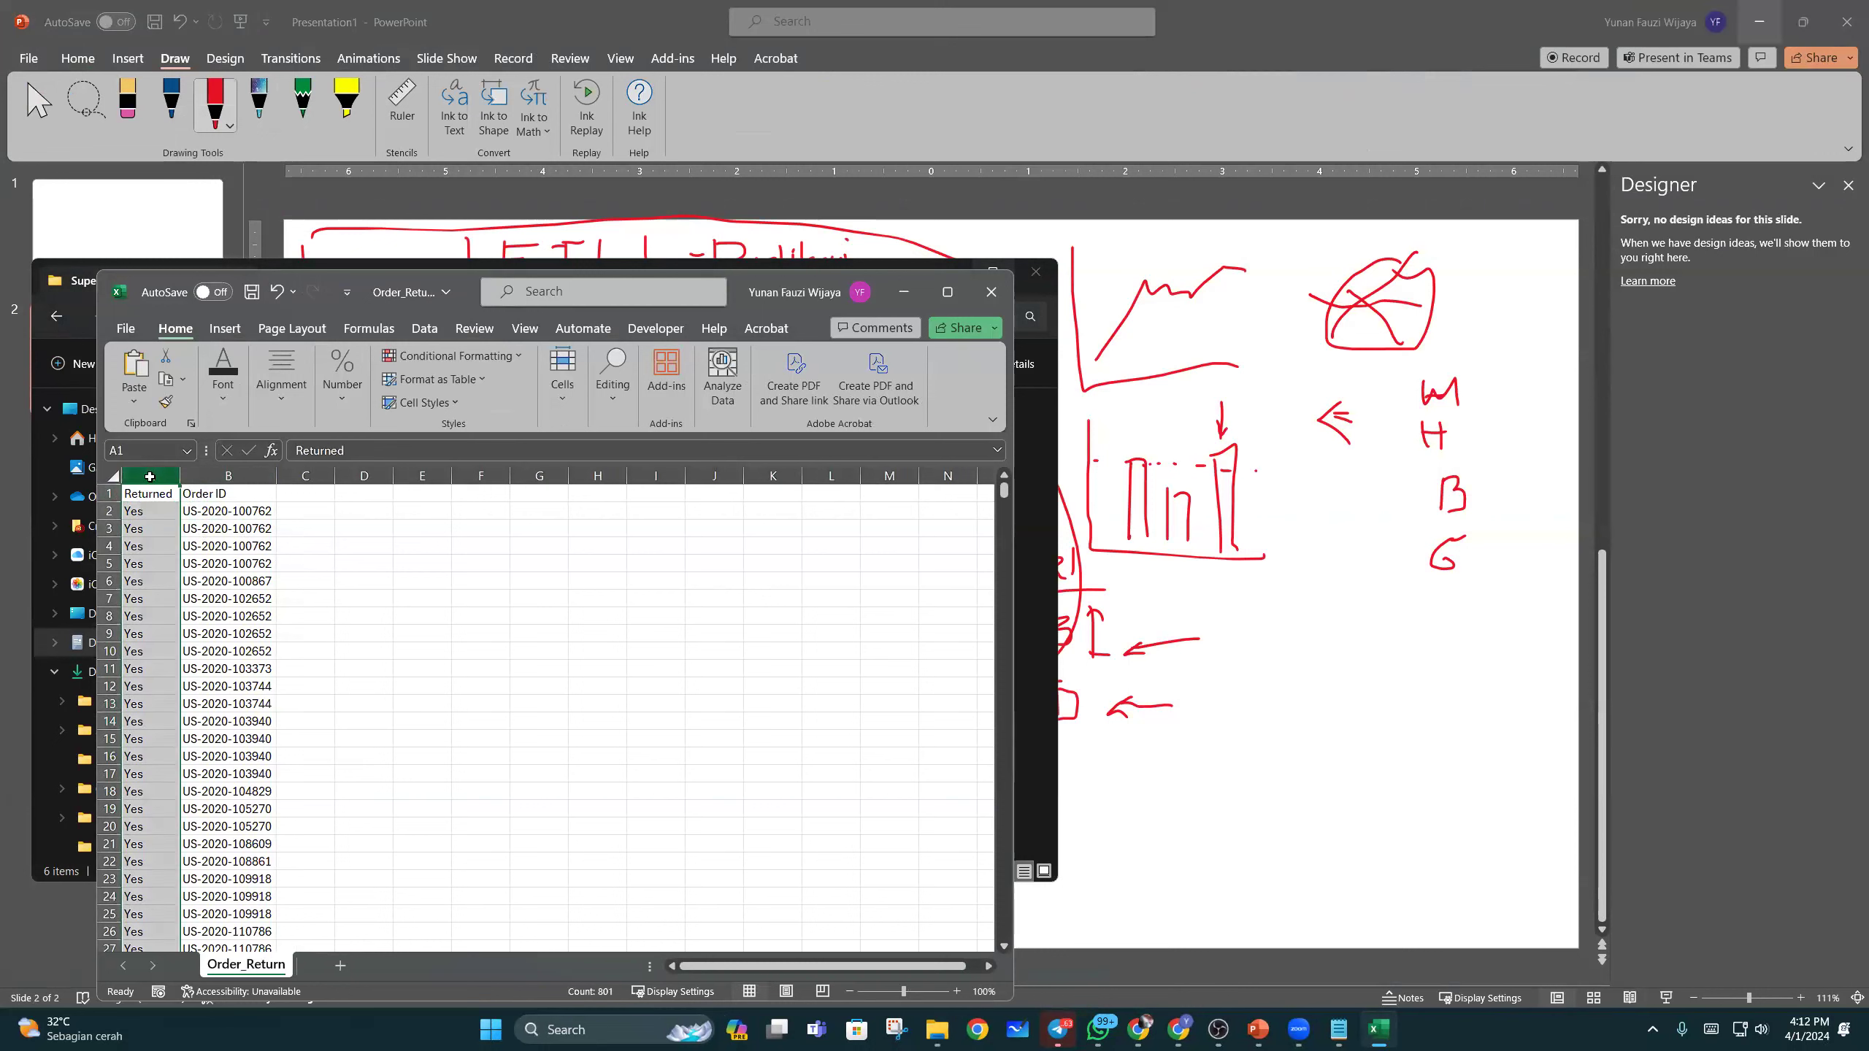
click(990, 292)
click(955, 539)
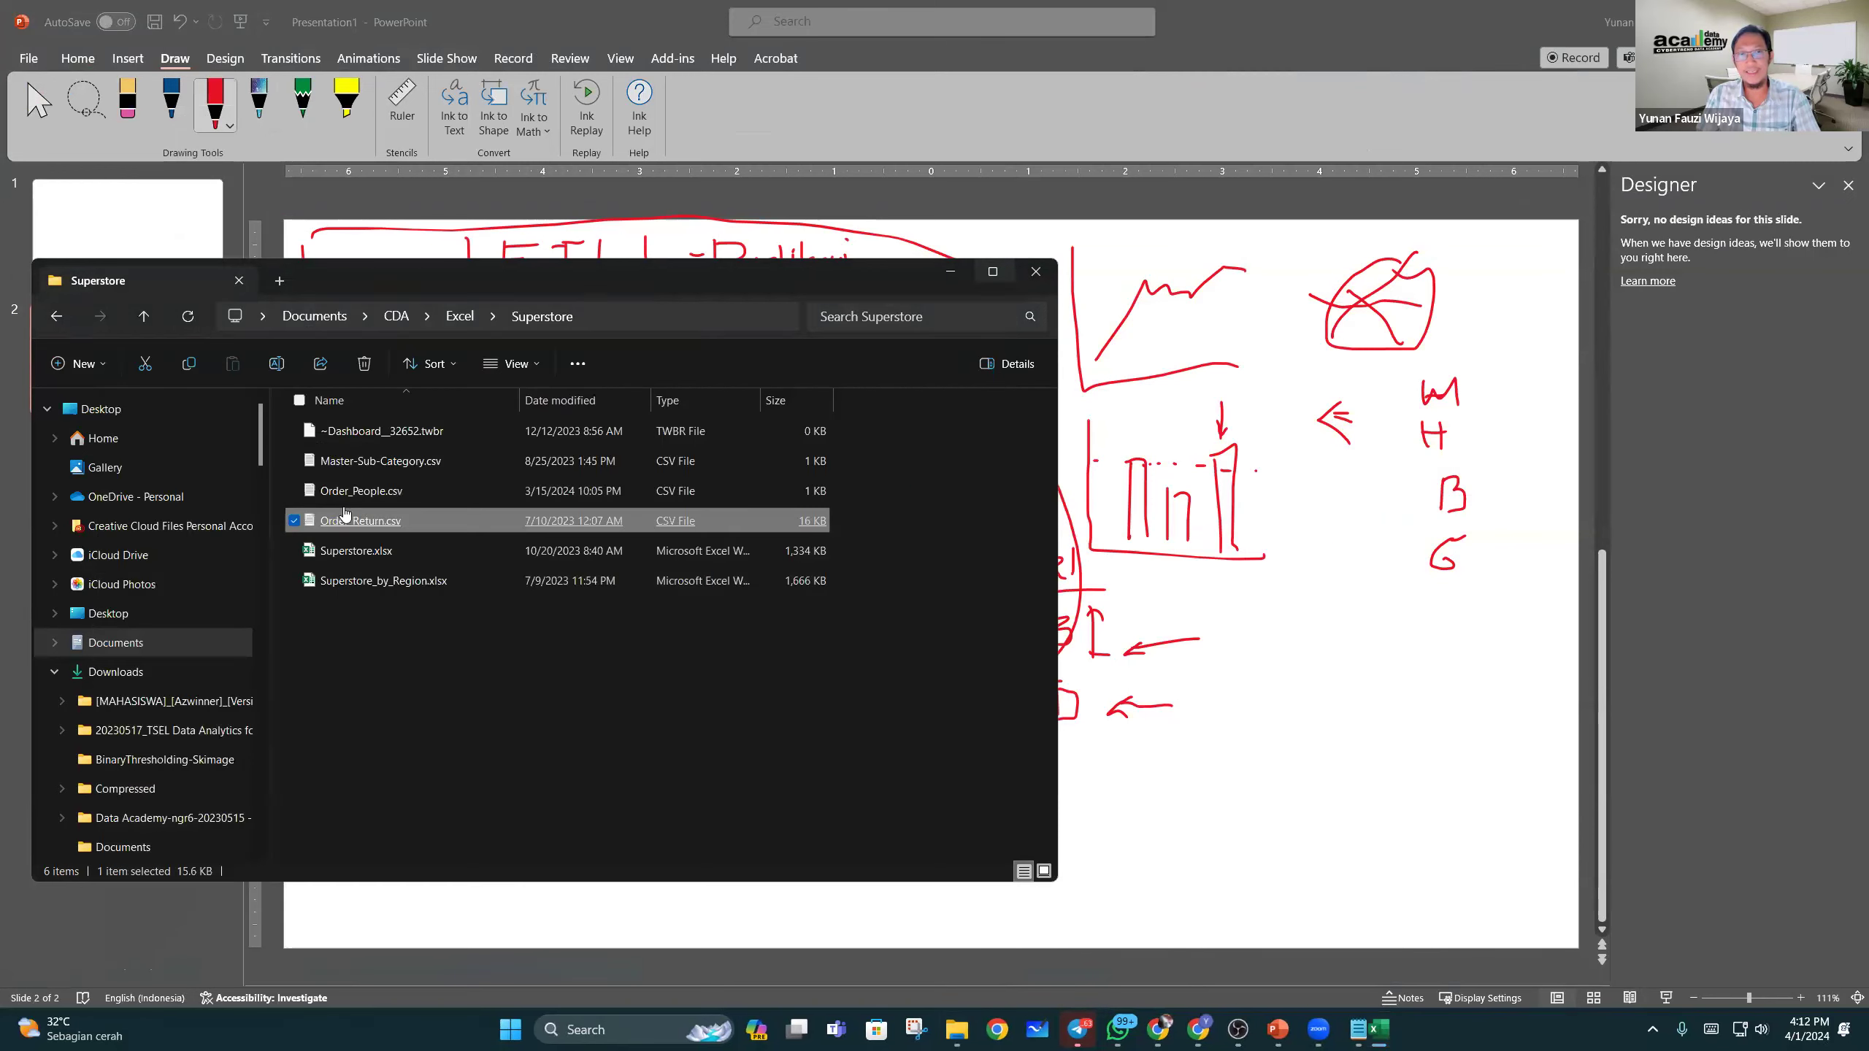
Step: Open Master-Sub-Category.csv in Excel and decline the data conversion so the leading zeros are kept
click(384, 464)
right_click(386, 466)
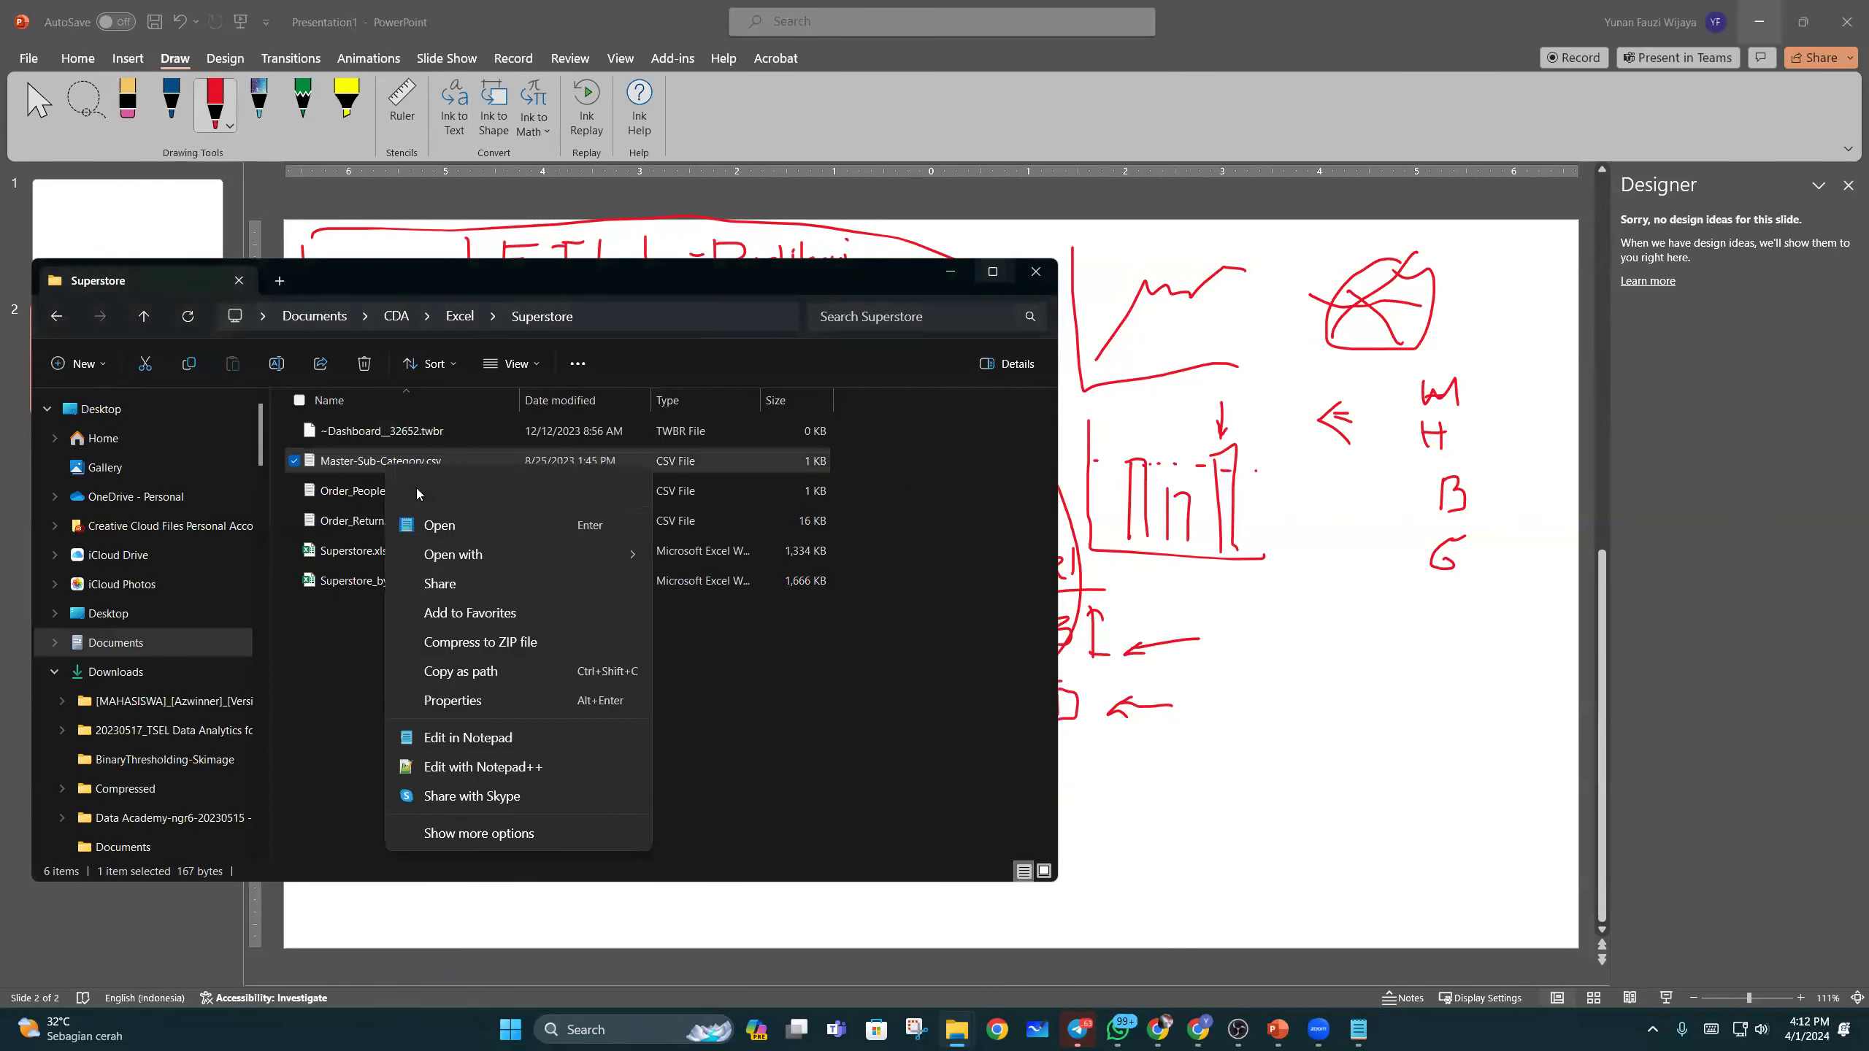
mouse_move(568, 550)
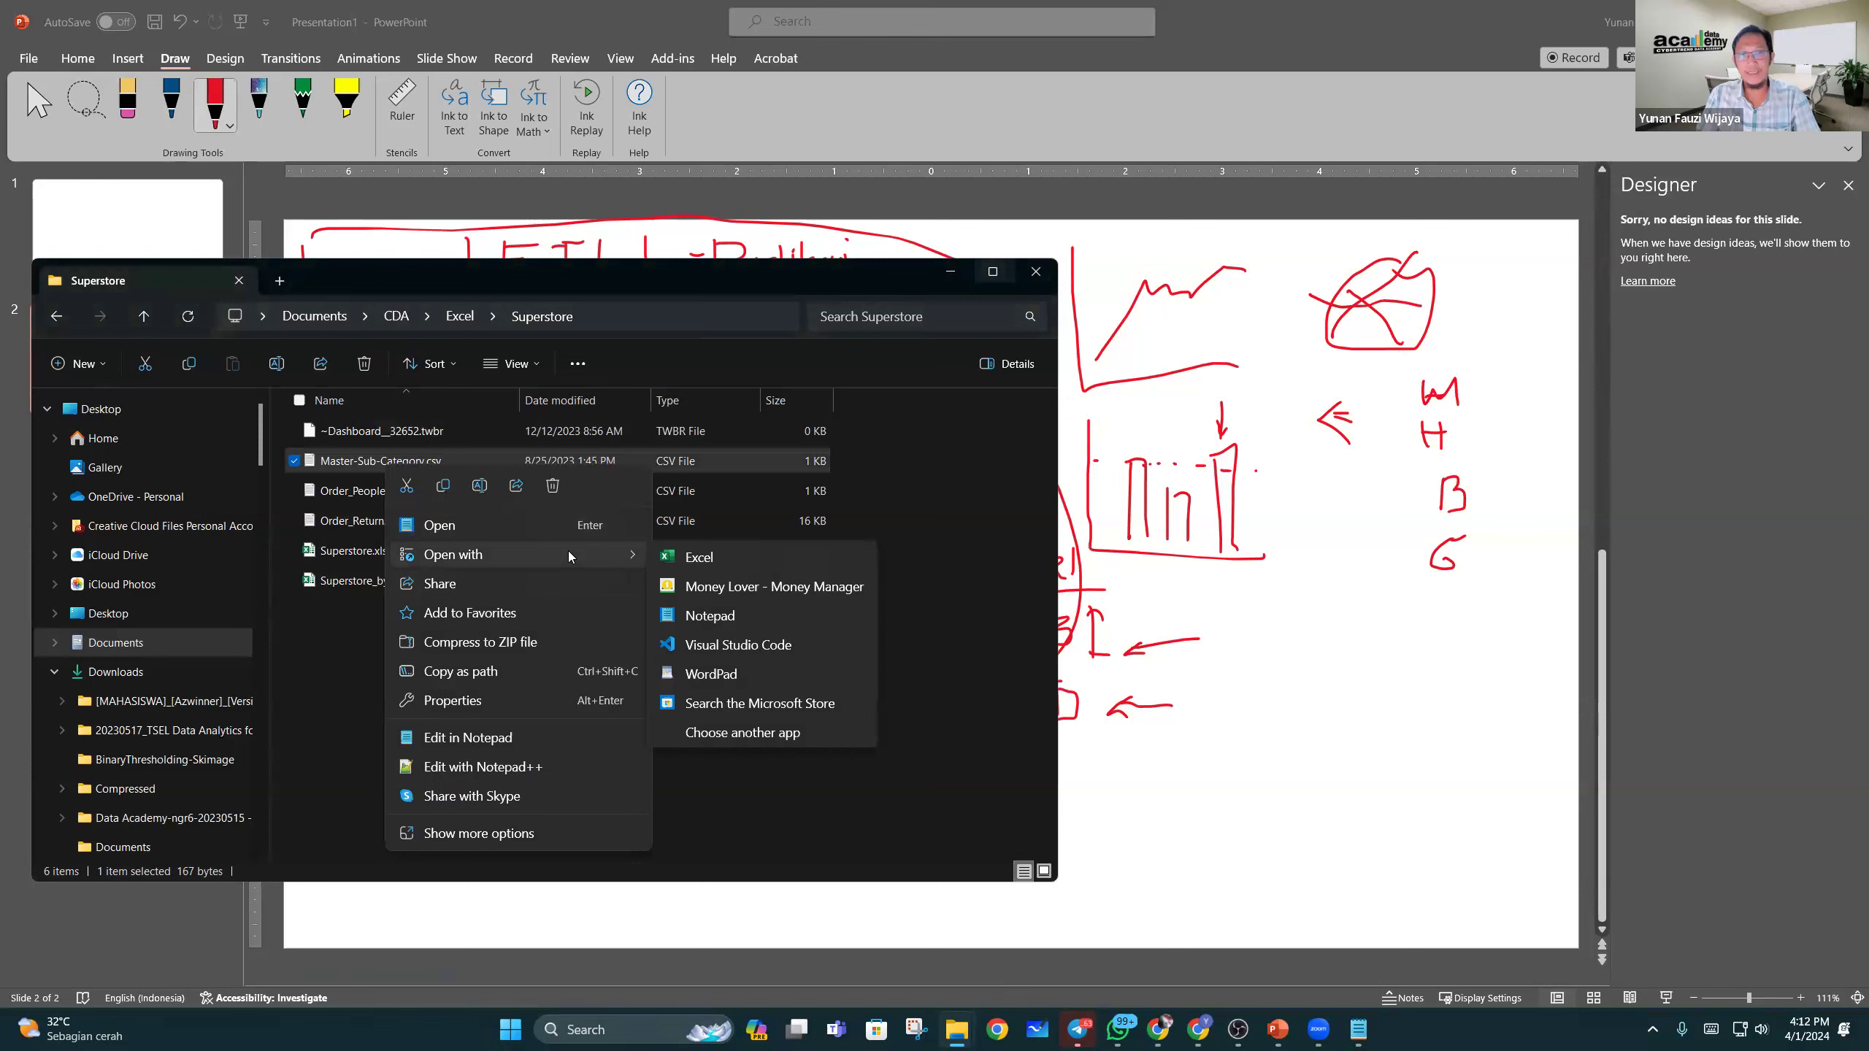
click(695, 556)
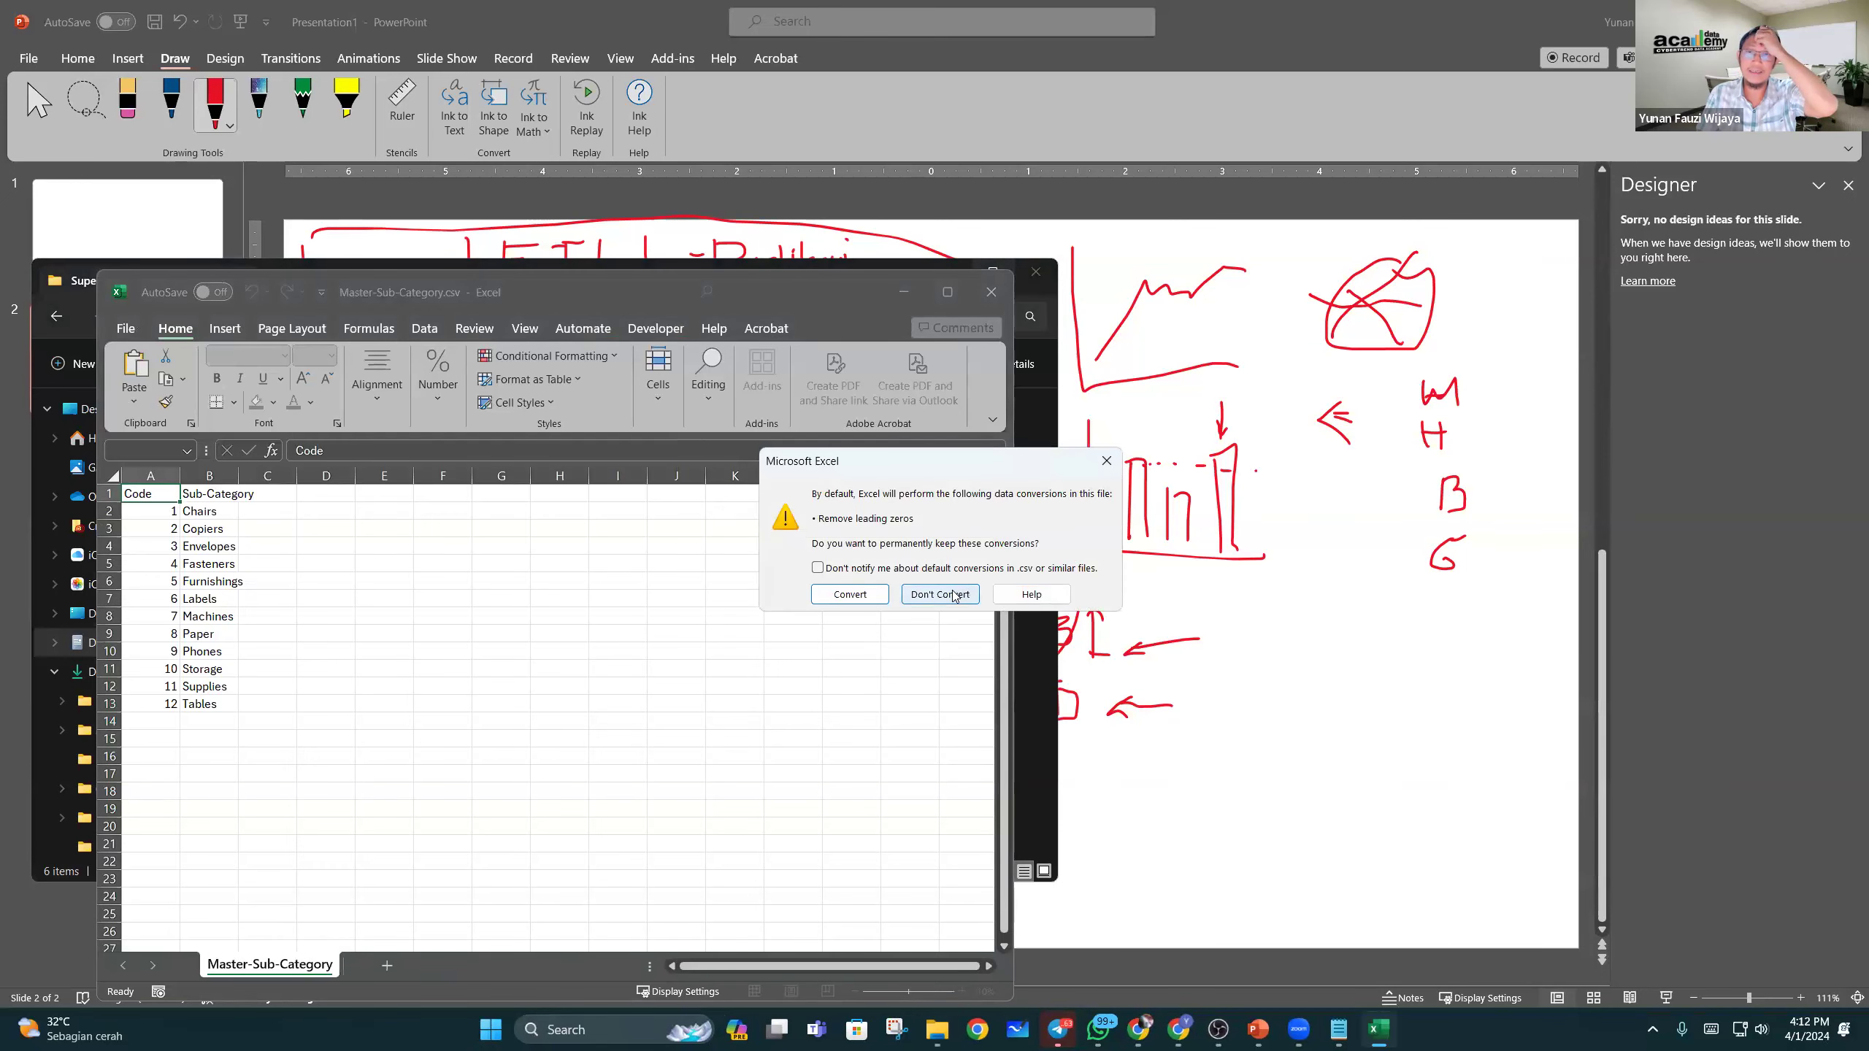
click(940, 595)
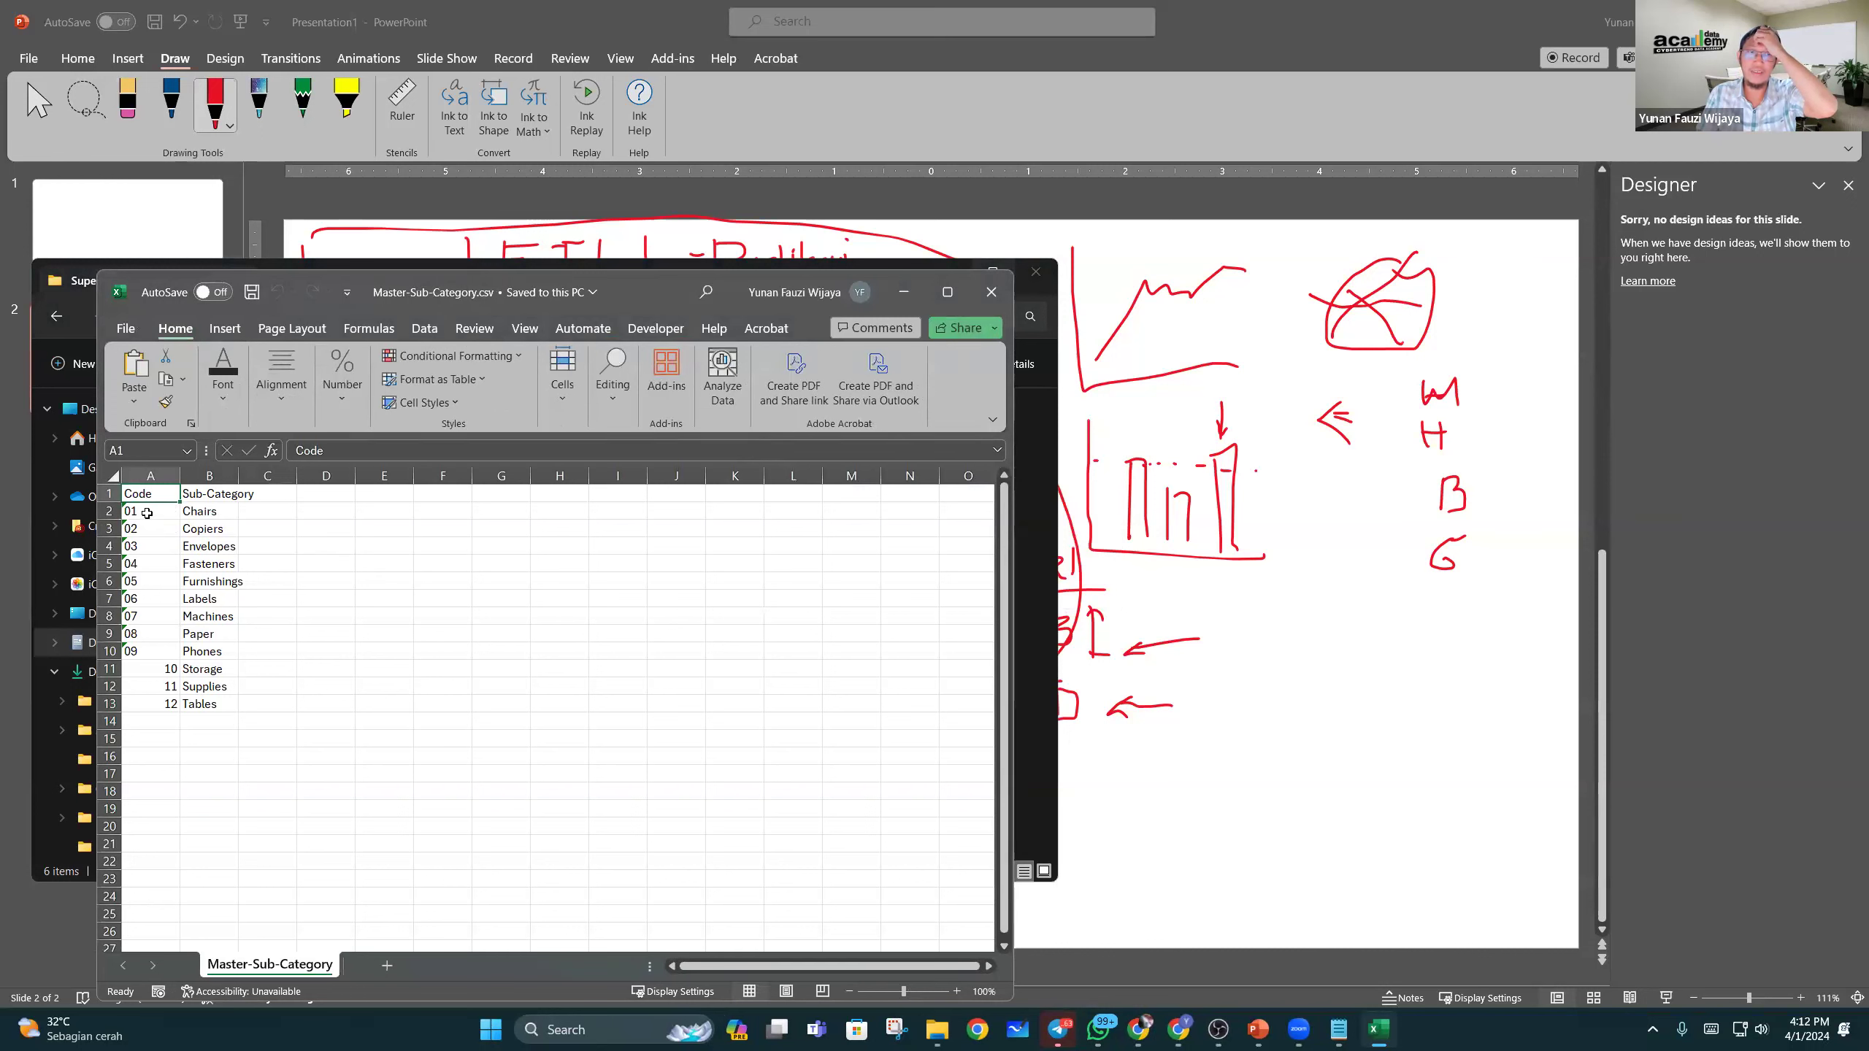
Step: Select the Sub-Category column and move the Master-Sub-Category.csv window beside the Superstore folder's file list
click(209, 476)
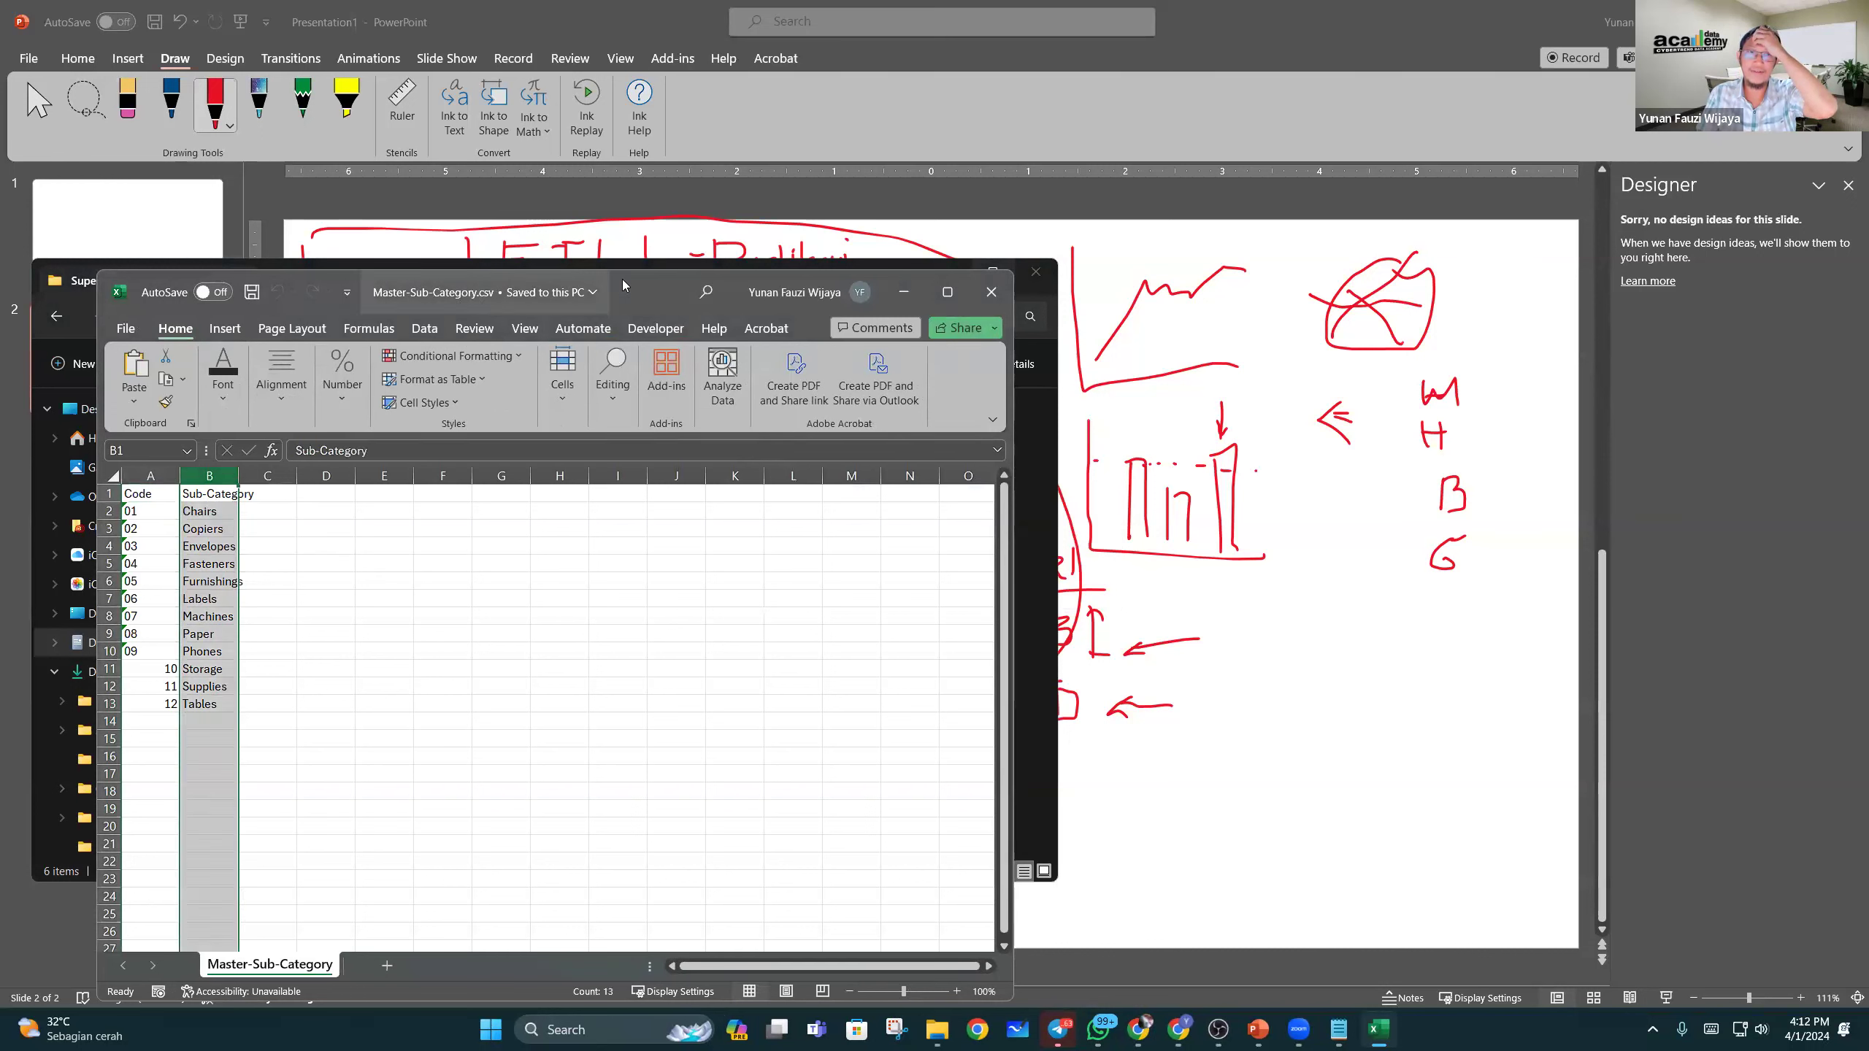
drag(639, 280, 1362, 248)
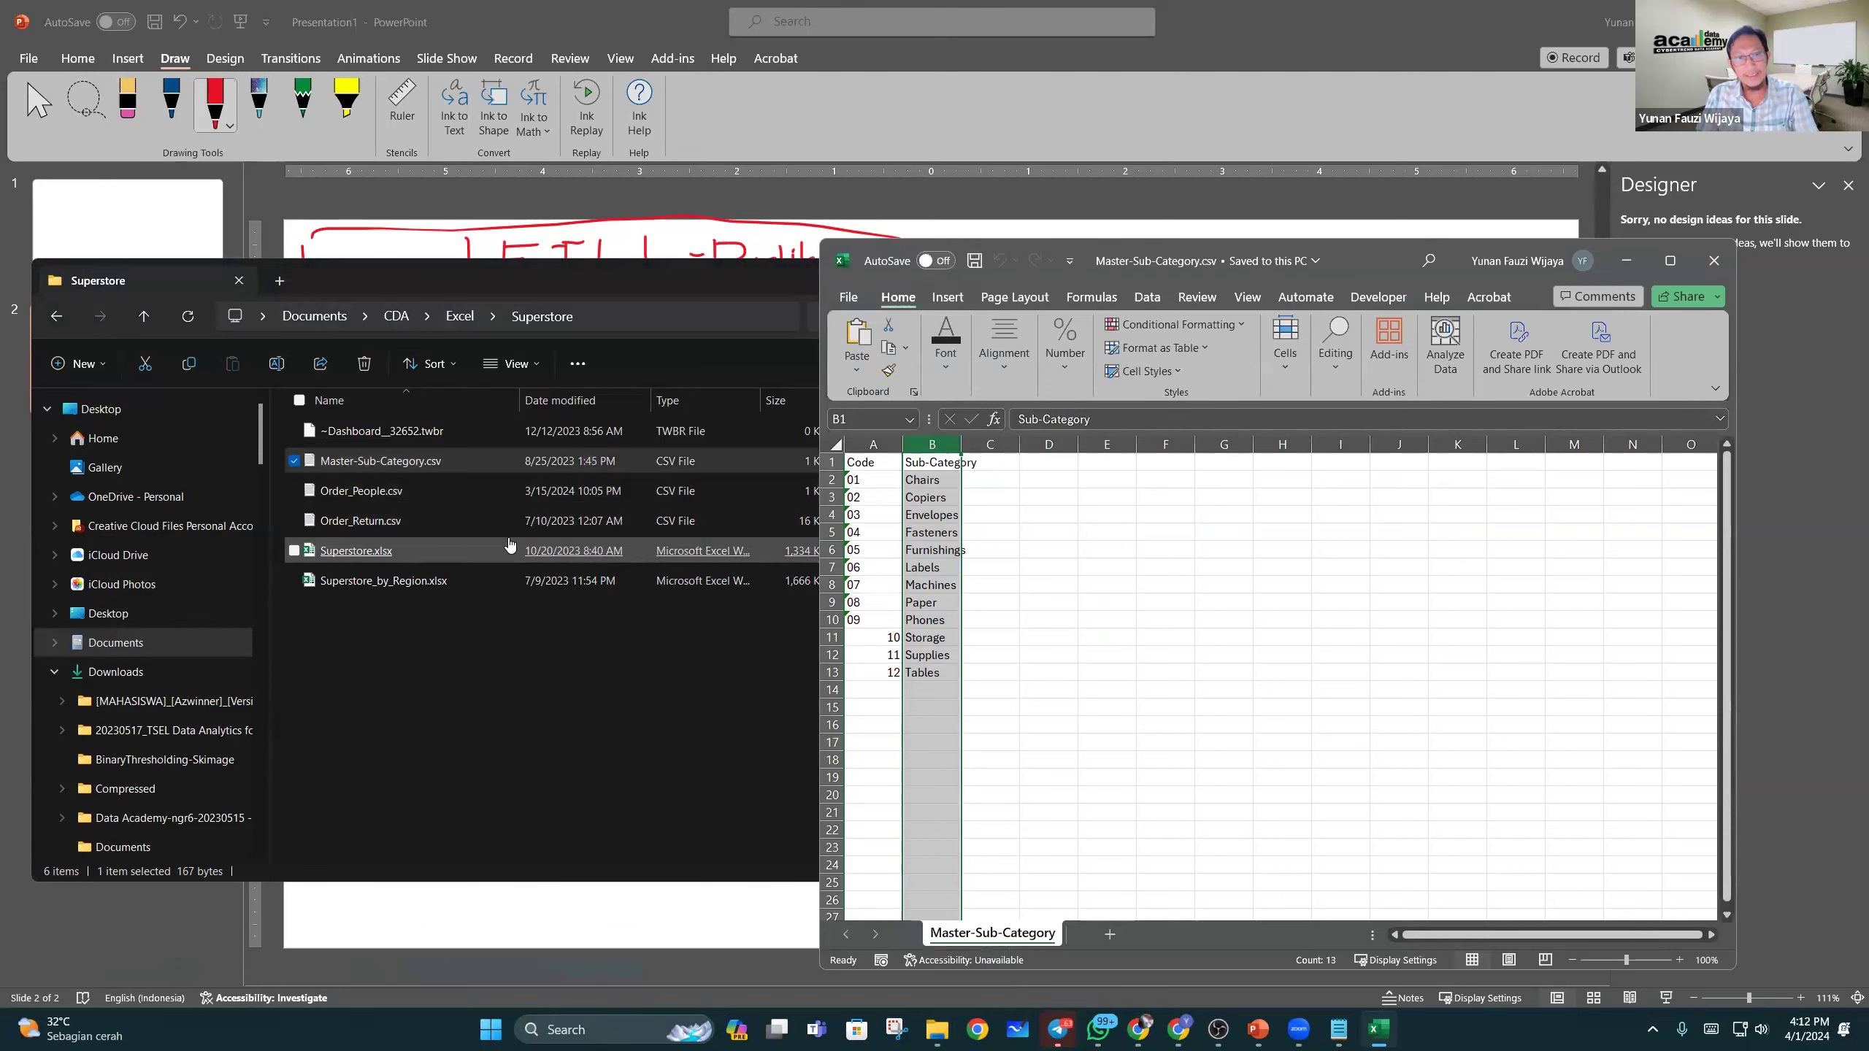
Step: Mark the Master-Sub-Category, Order_People and Order_Return files with red freehand annotations, and clear the annotations
mouse_move(294, 454)
mouse_down()
mouse_move(452, 480)
mouse_move(500, 438)
mouse_move(457, 432)
mouse_move(507, 466)
mouse_move(489, 536)
mouse_up()
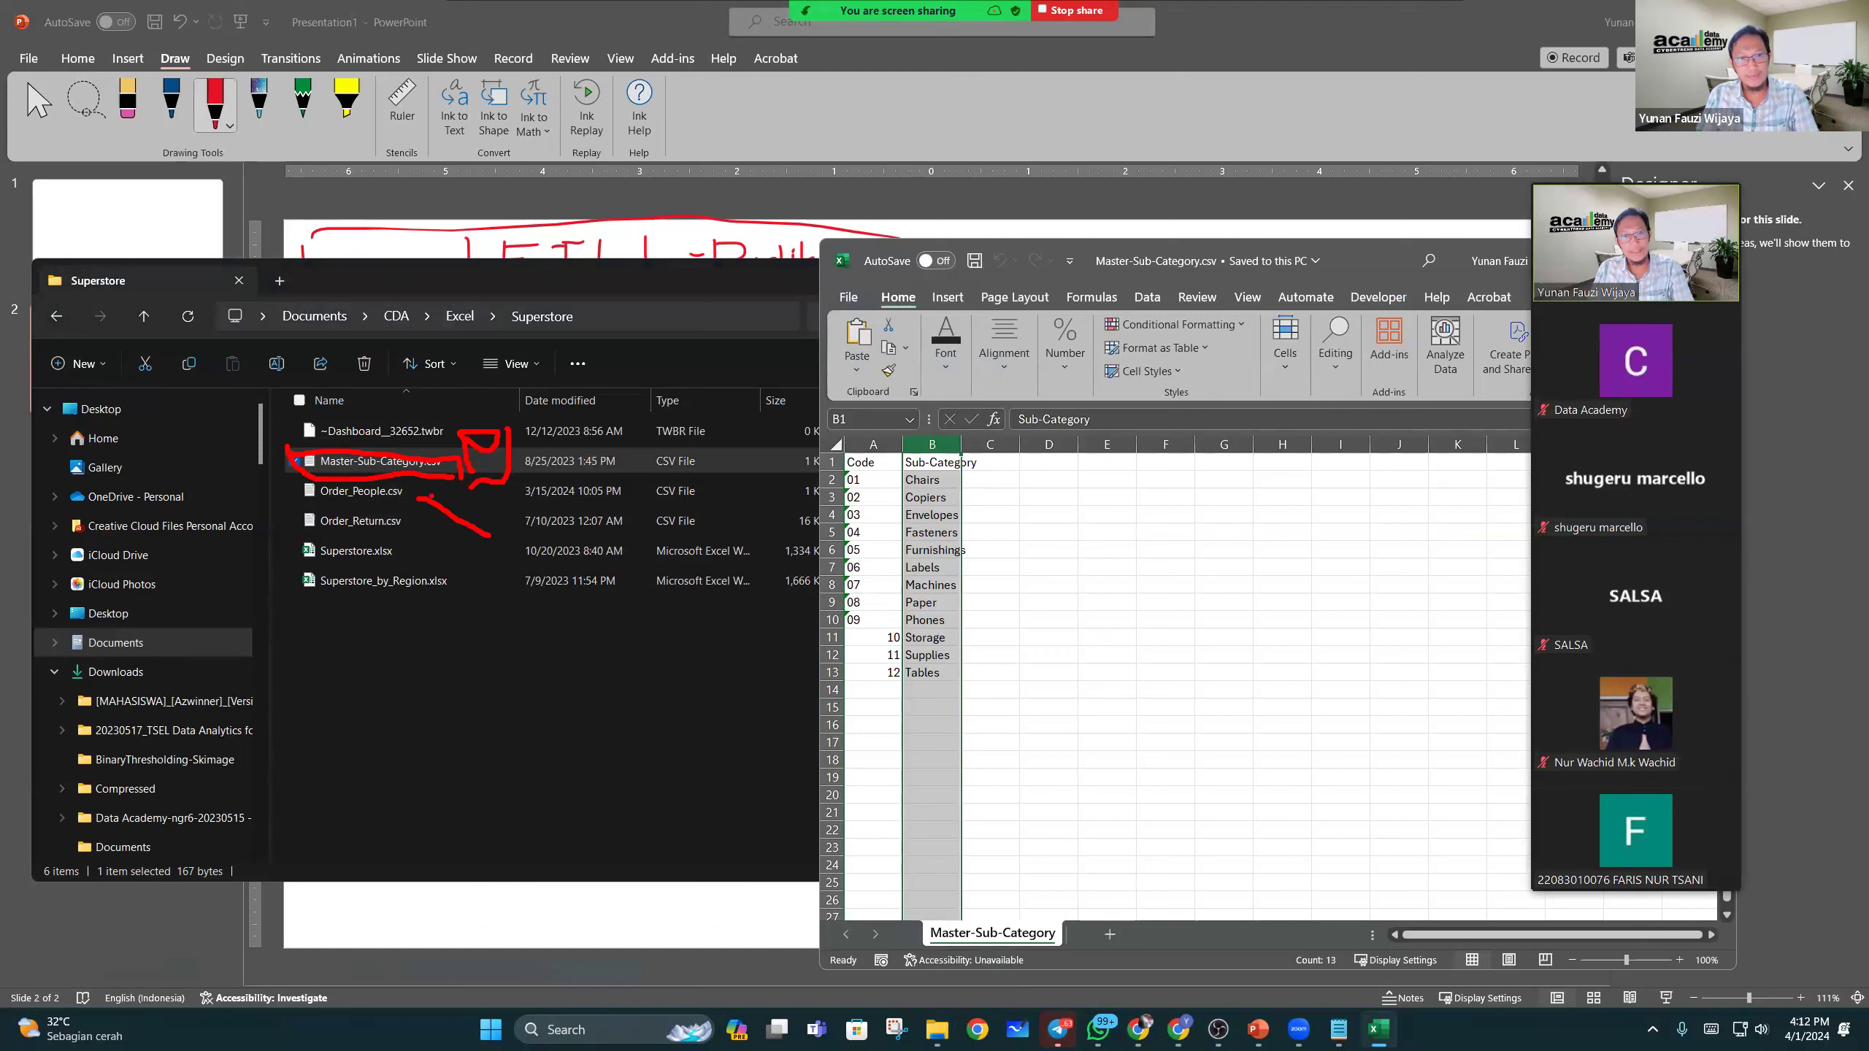
mouse_move(519, 527)
mouse_down()
mouse_move(548, 553)
mouse_move(527, 595)
mouse_move(478, 596)
mouse_move(507, 567)
mouse_up()
drag(377, 642, 374, 555)
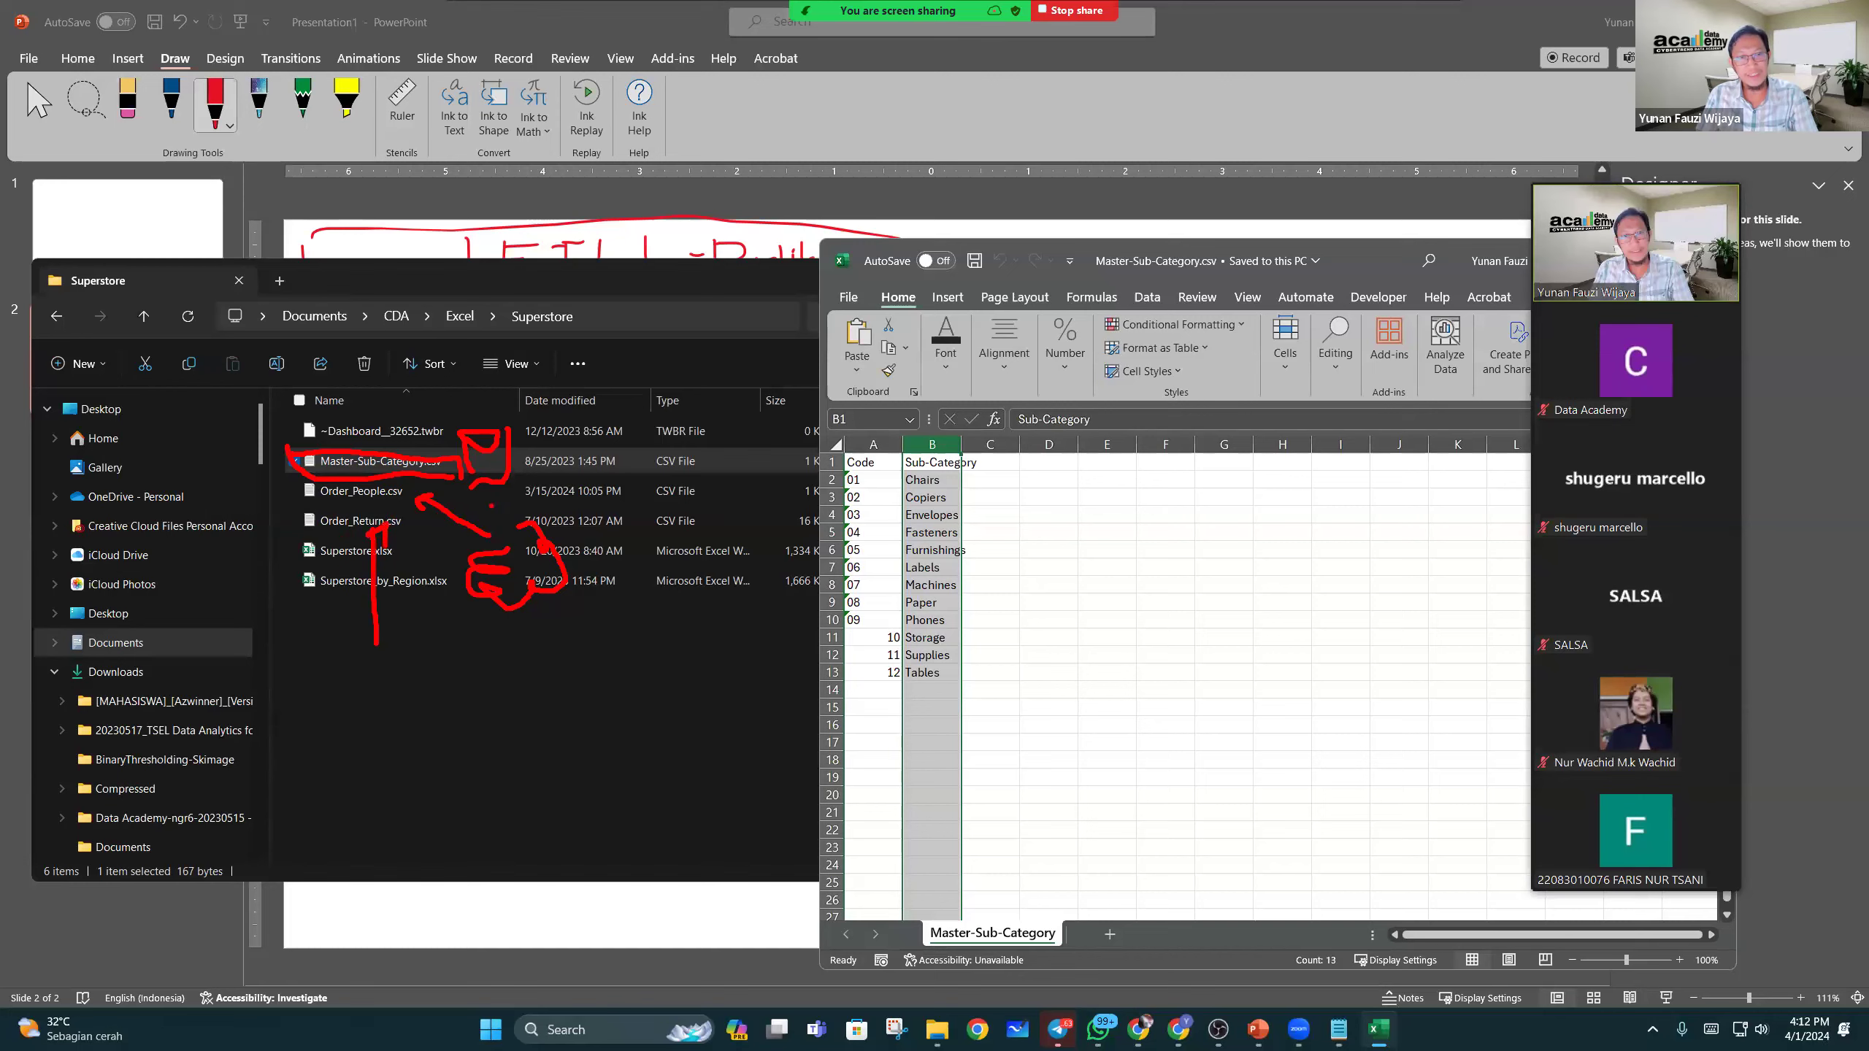
key(Escape)
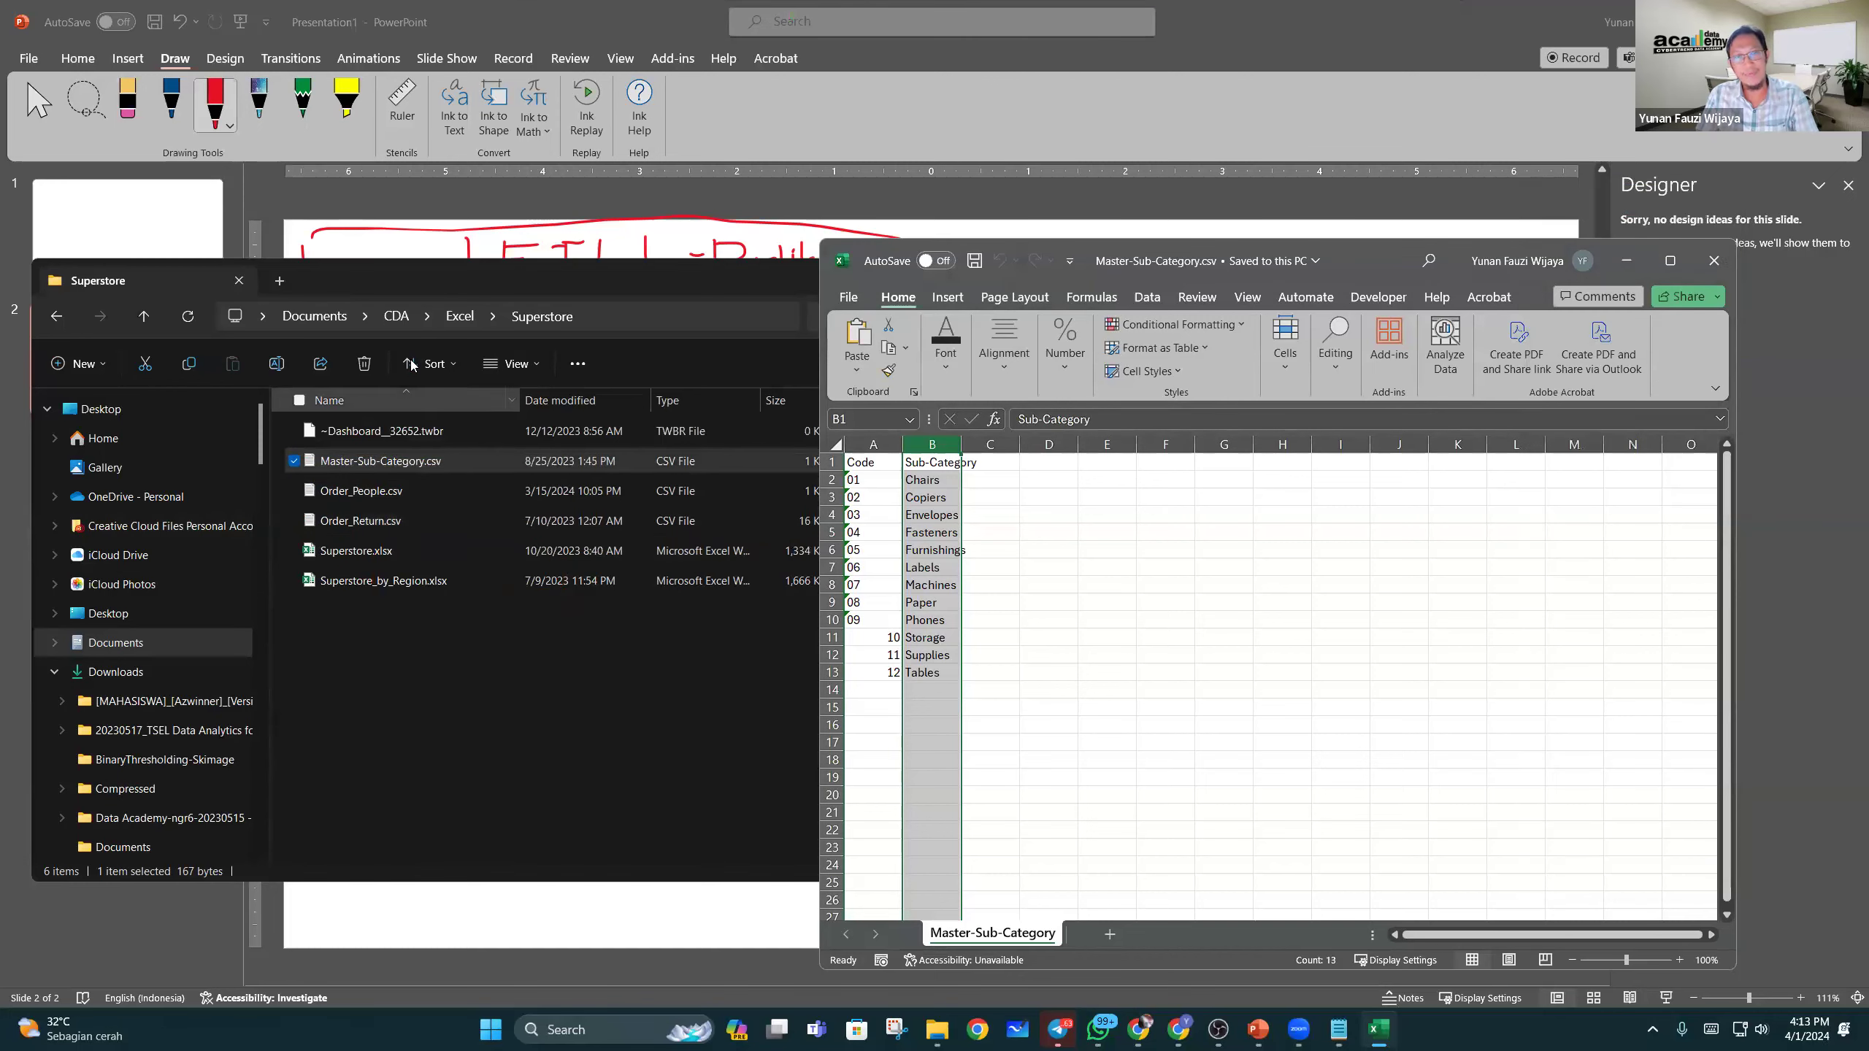
Step: Open Superstore_by_Region.xlsx from the Superstore folder and widen its window to show more columns
click(489, 292)
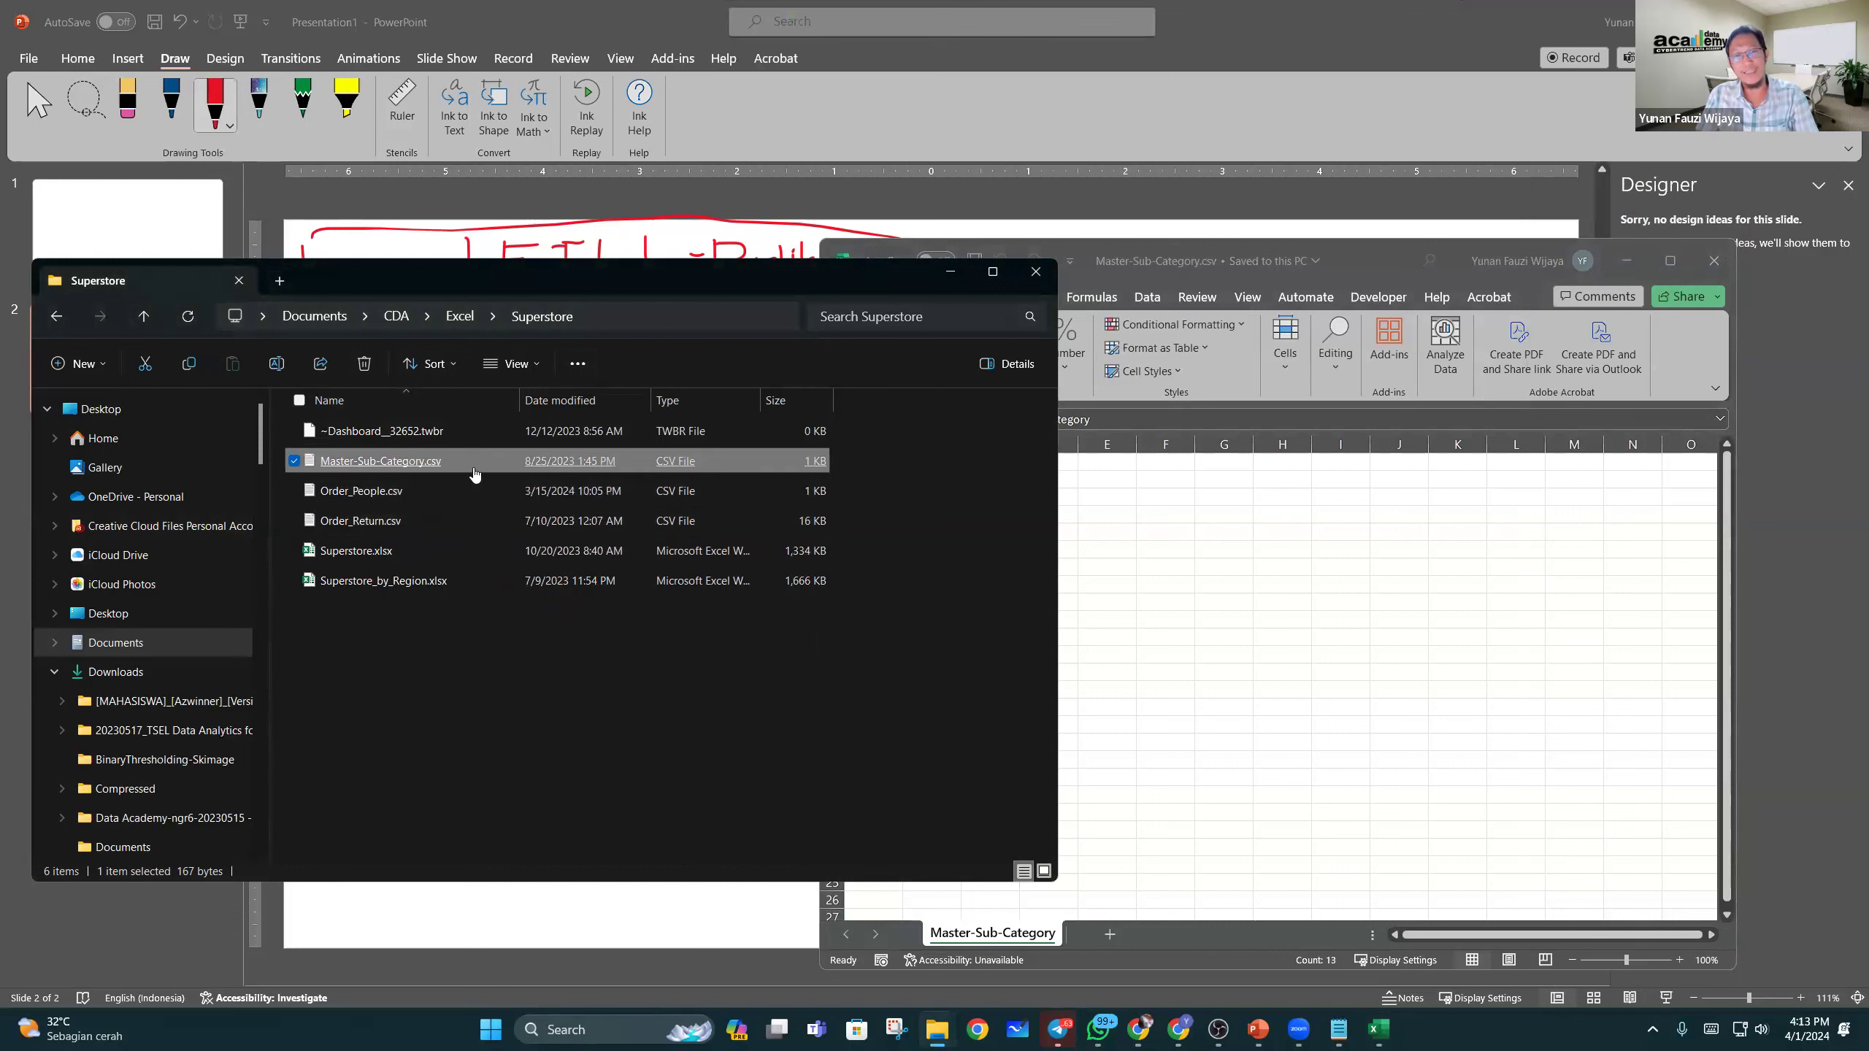
click(493, 641)
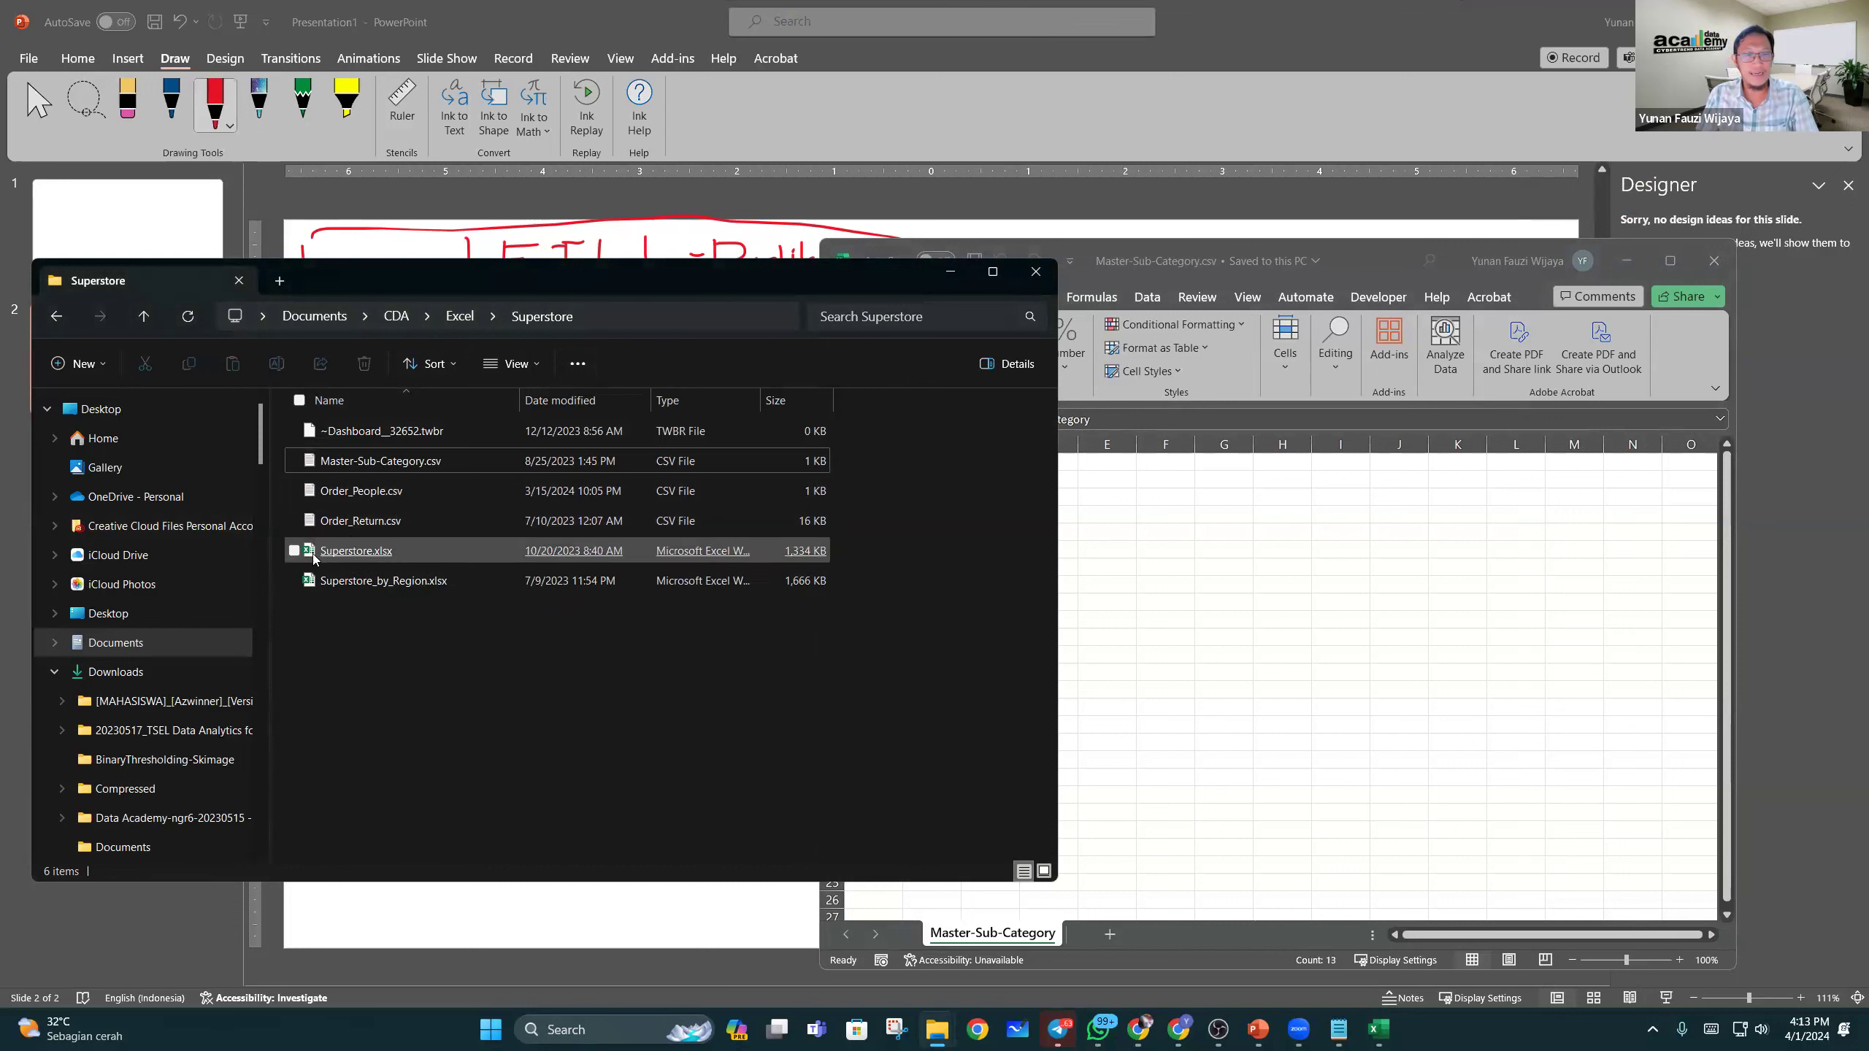
double_click(402, 587)
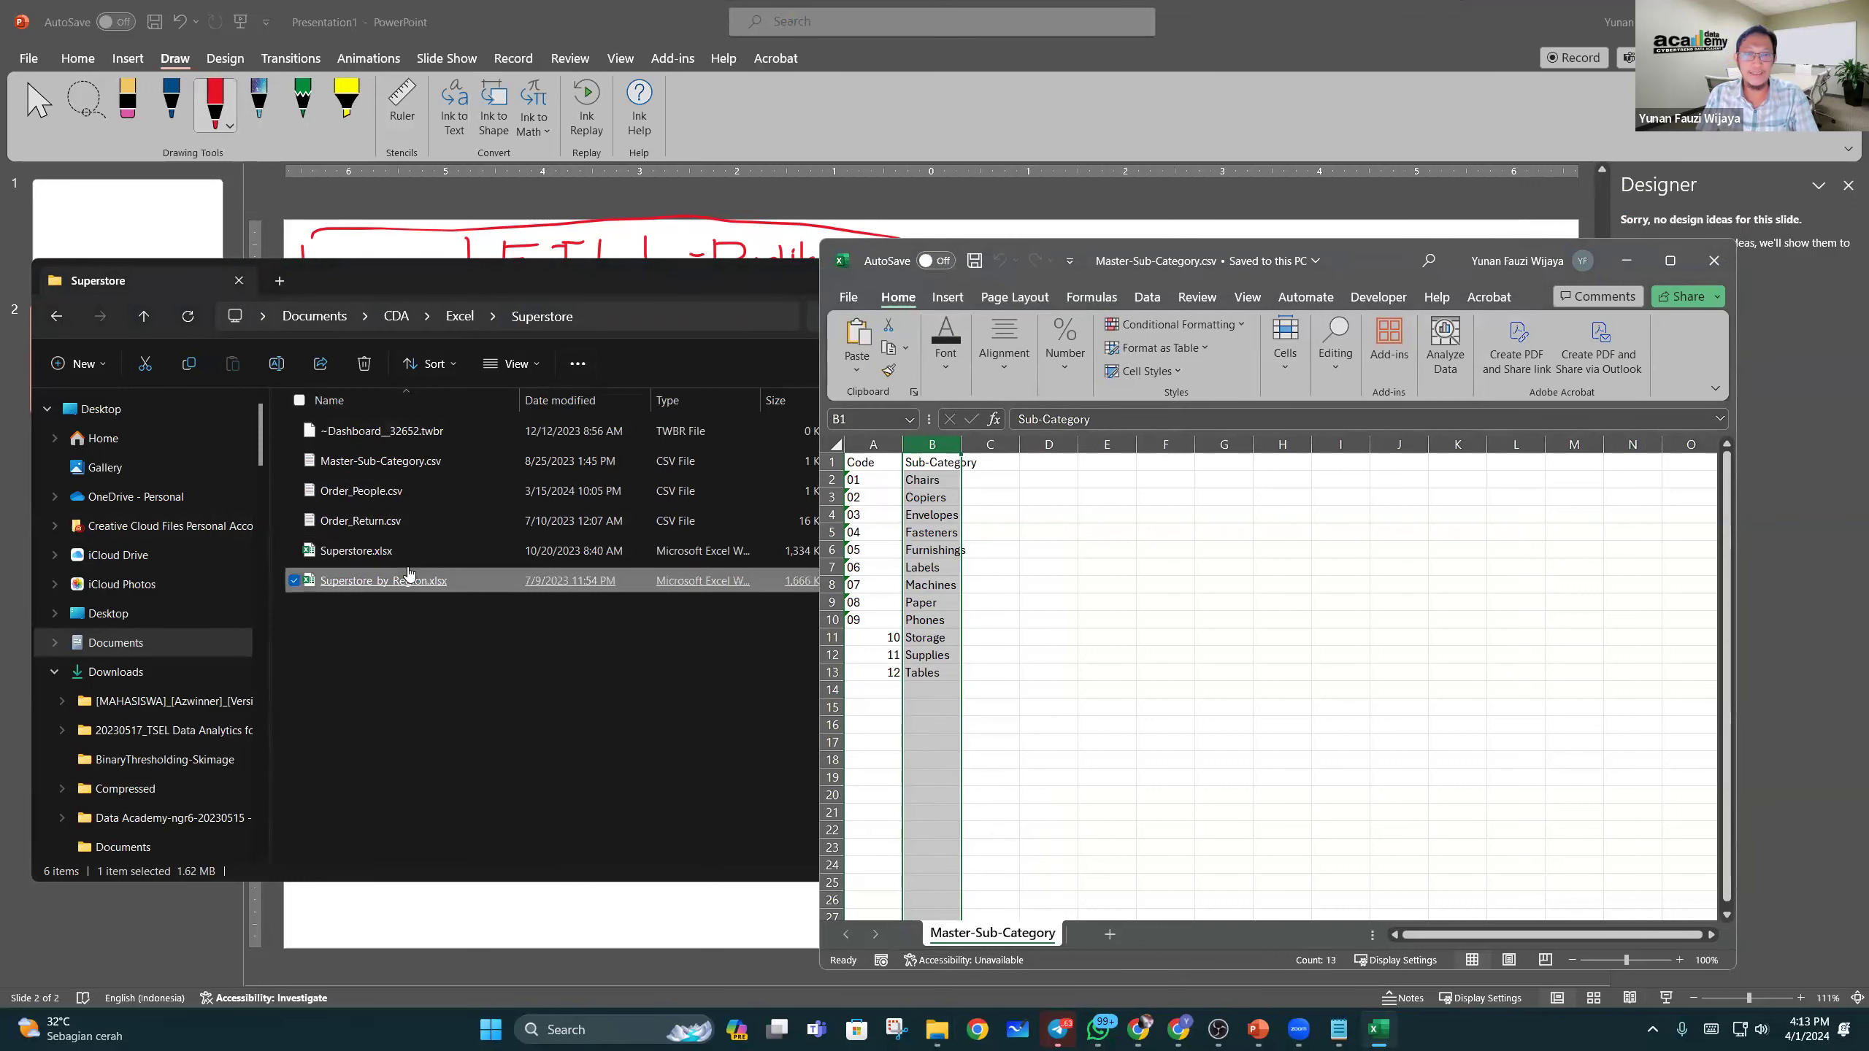
click(384, 582)
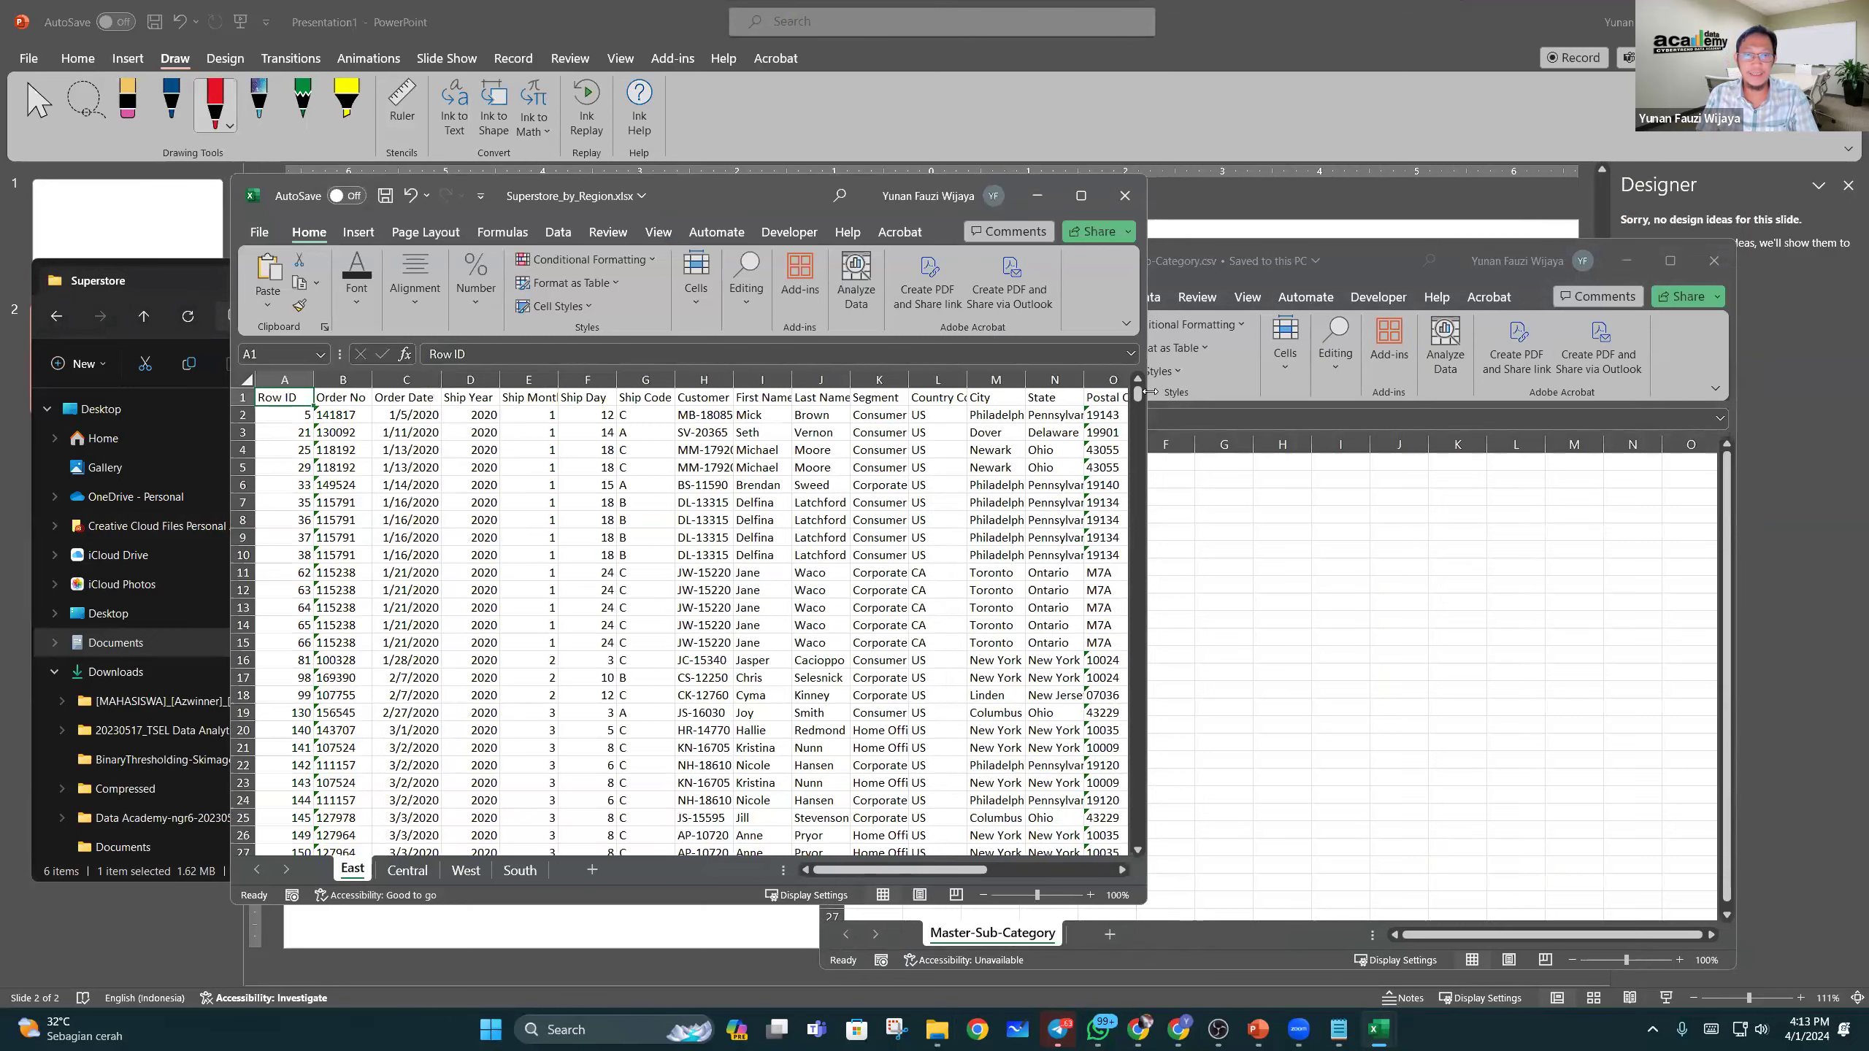
drag(1150, 391, 1546, 390)
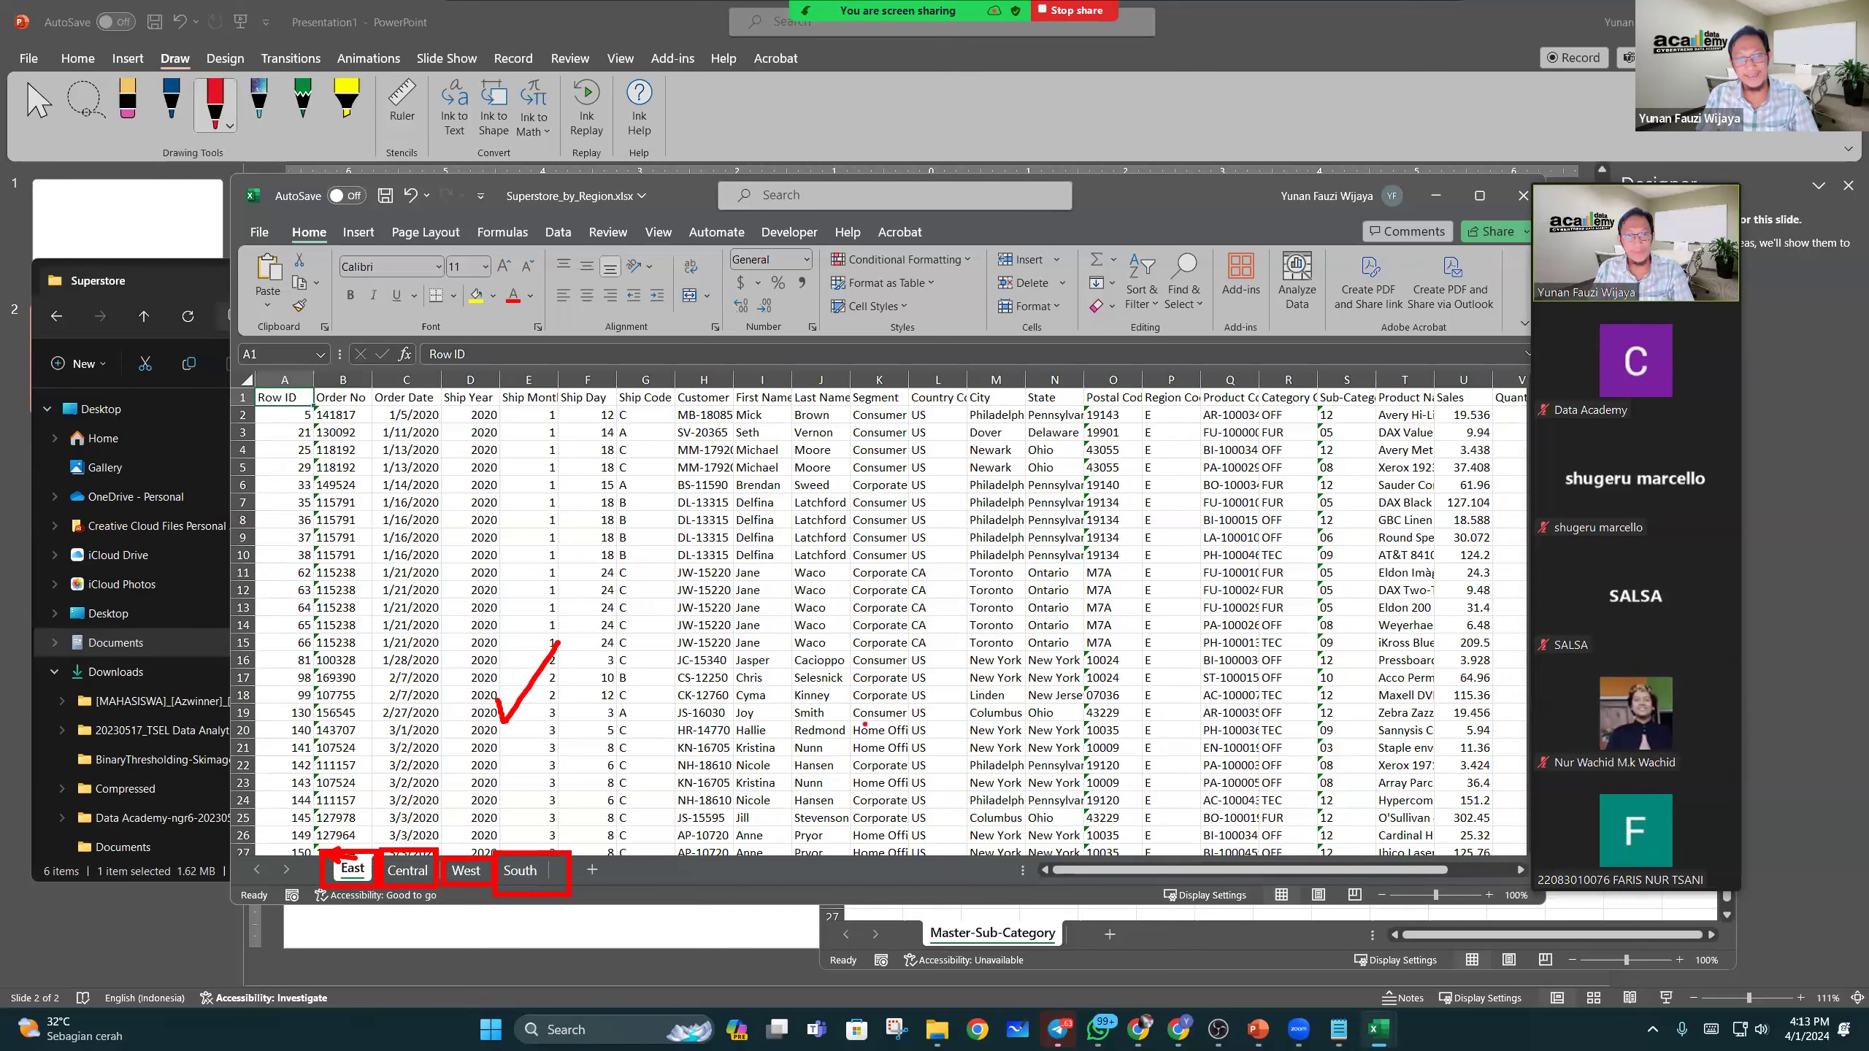
Step: Clear the screen annotations and review the Central, West and South sheets of Superstore_by_Region.xlsx, ending on Central
key(Escape)
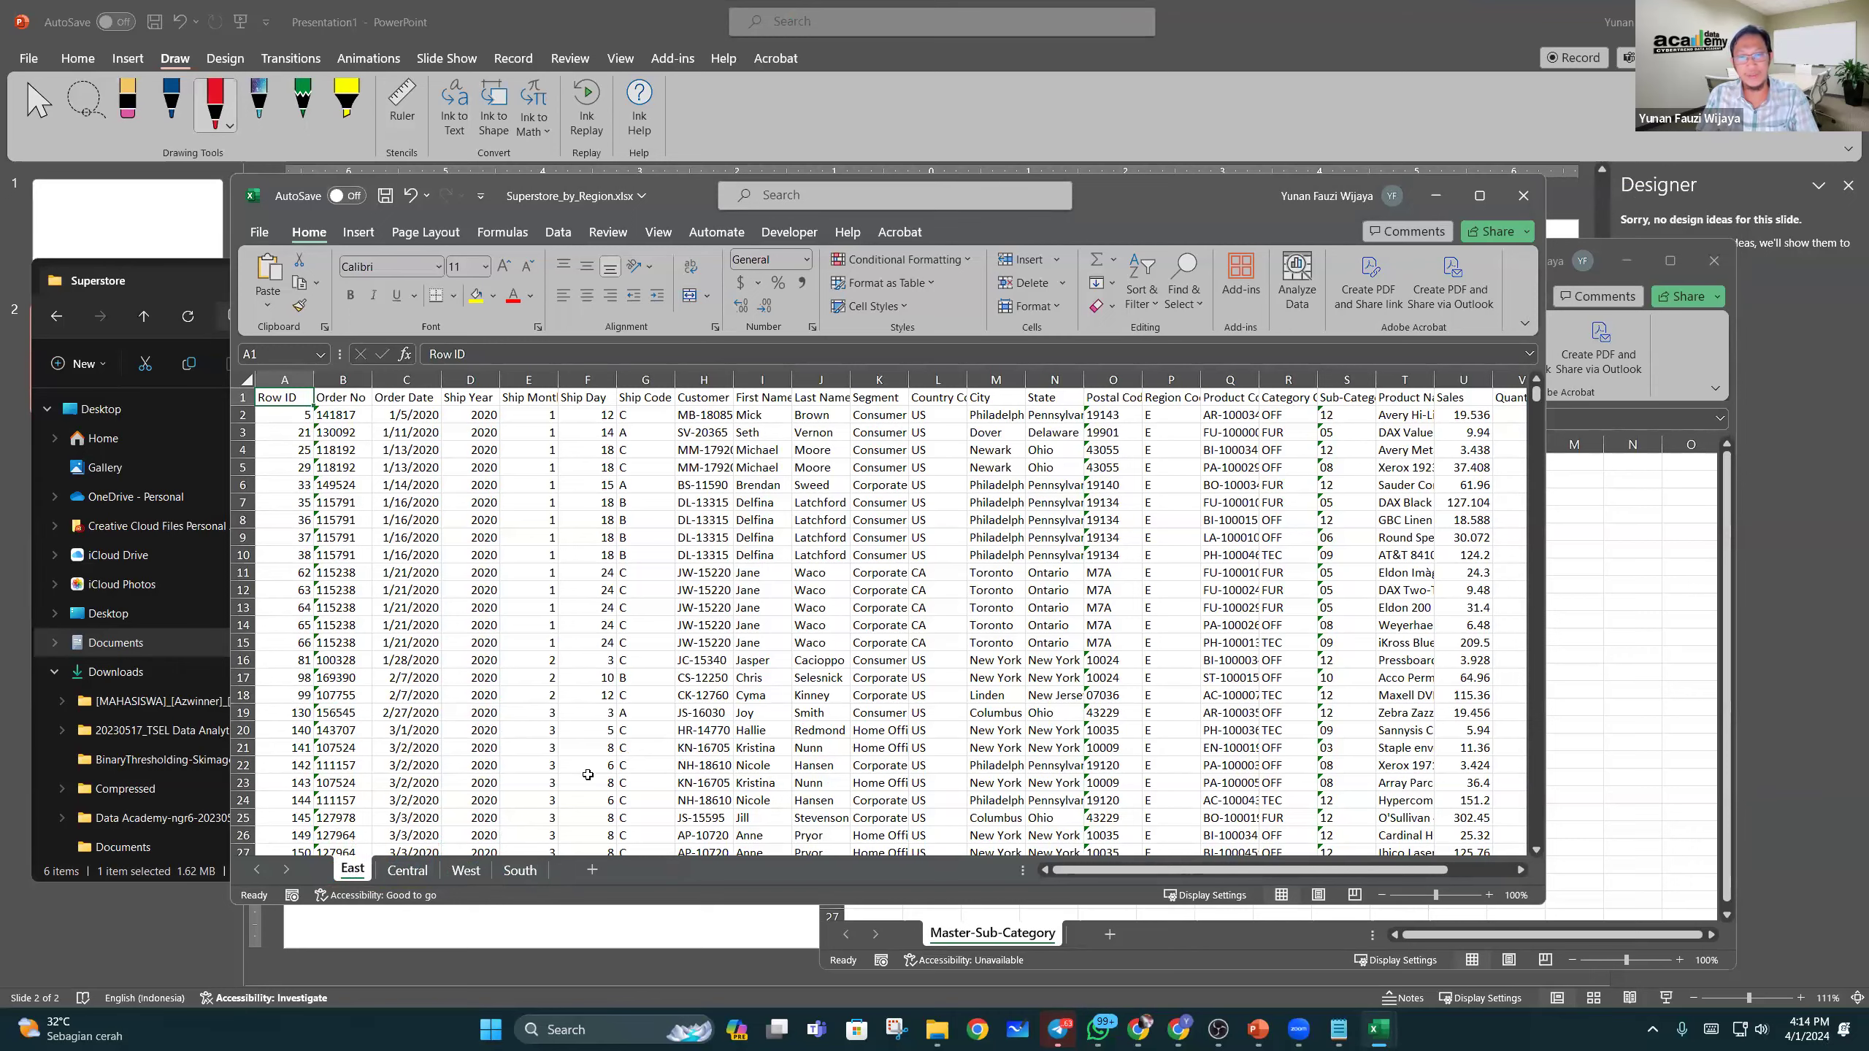
click(407, 872)
click(466, 874)
click(519, 873)
click(407, 871)
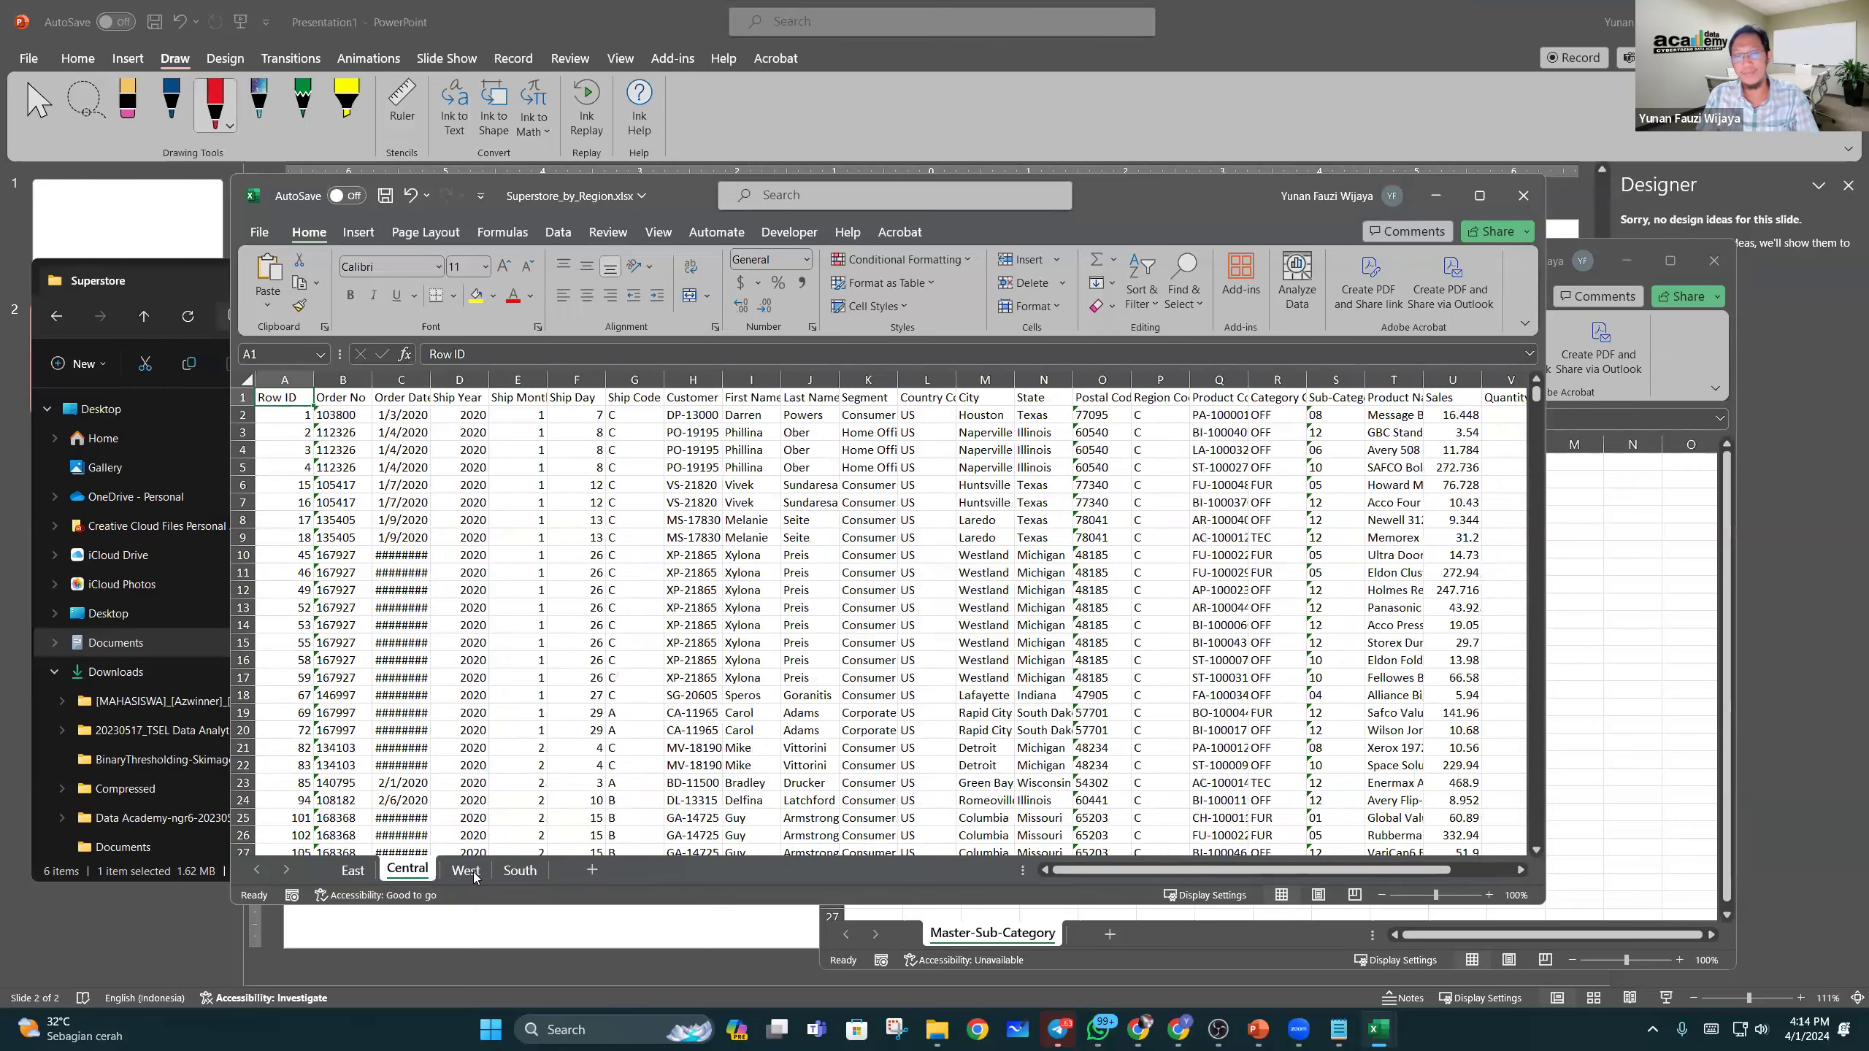
click(465, 871)
click(520, 870)
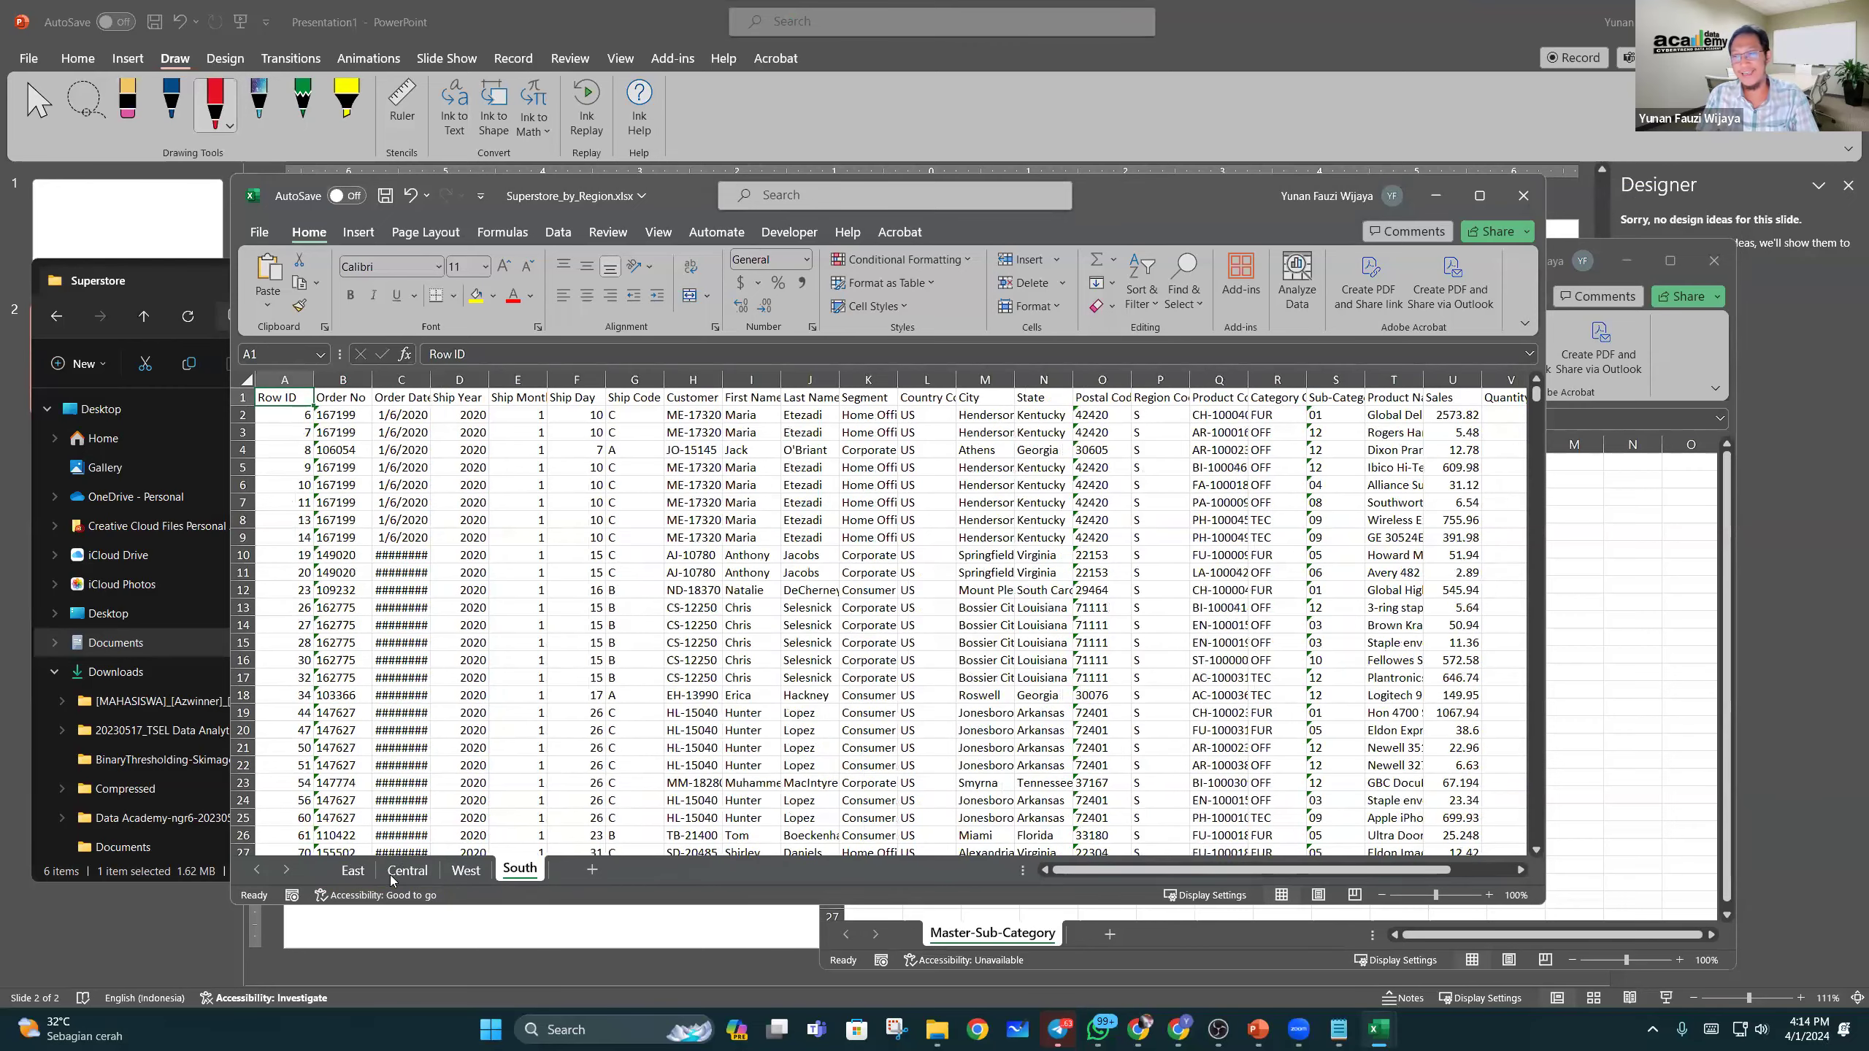
click(435, 863)
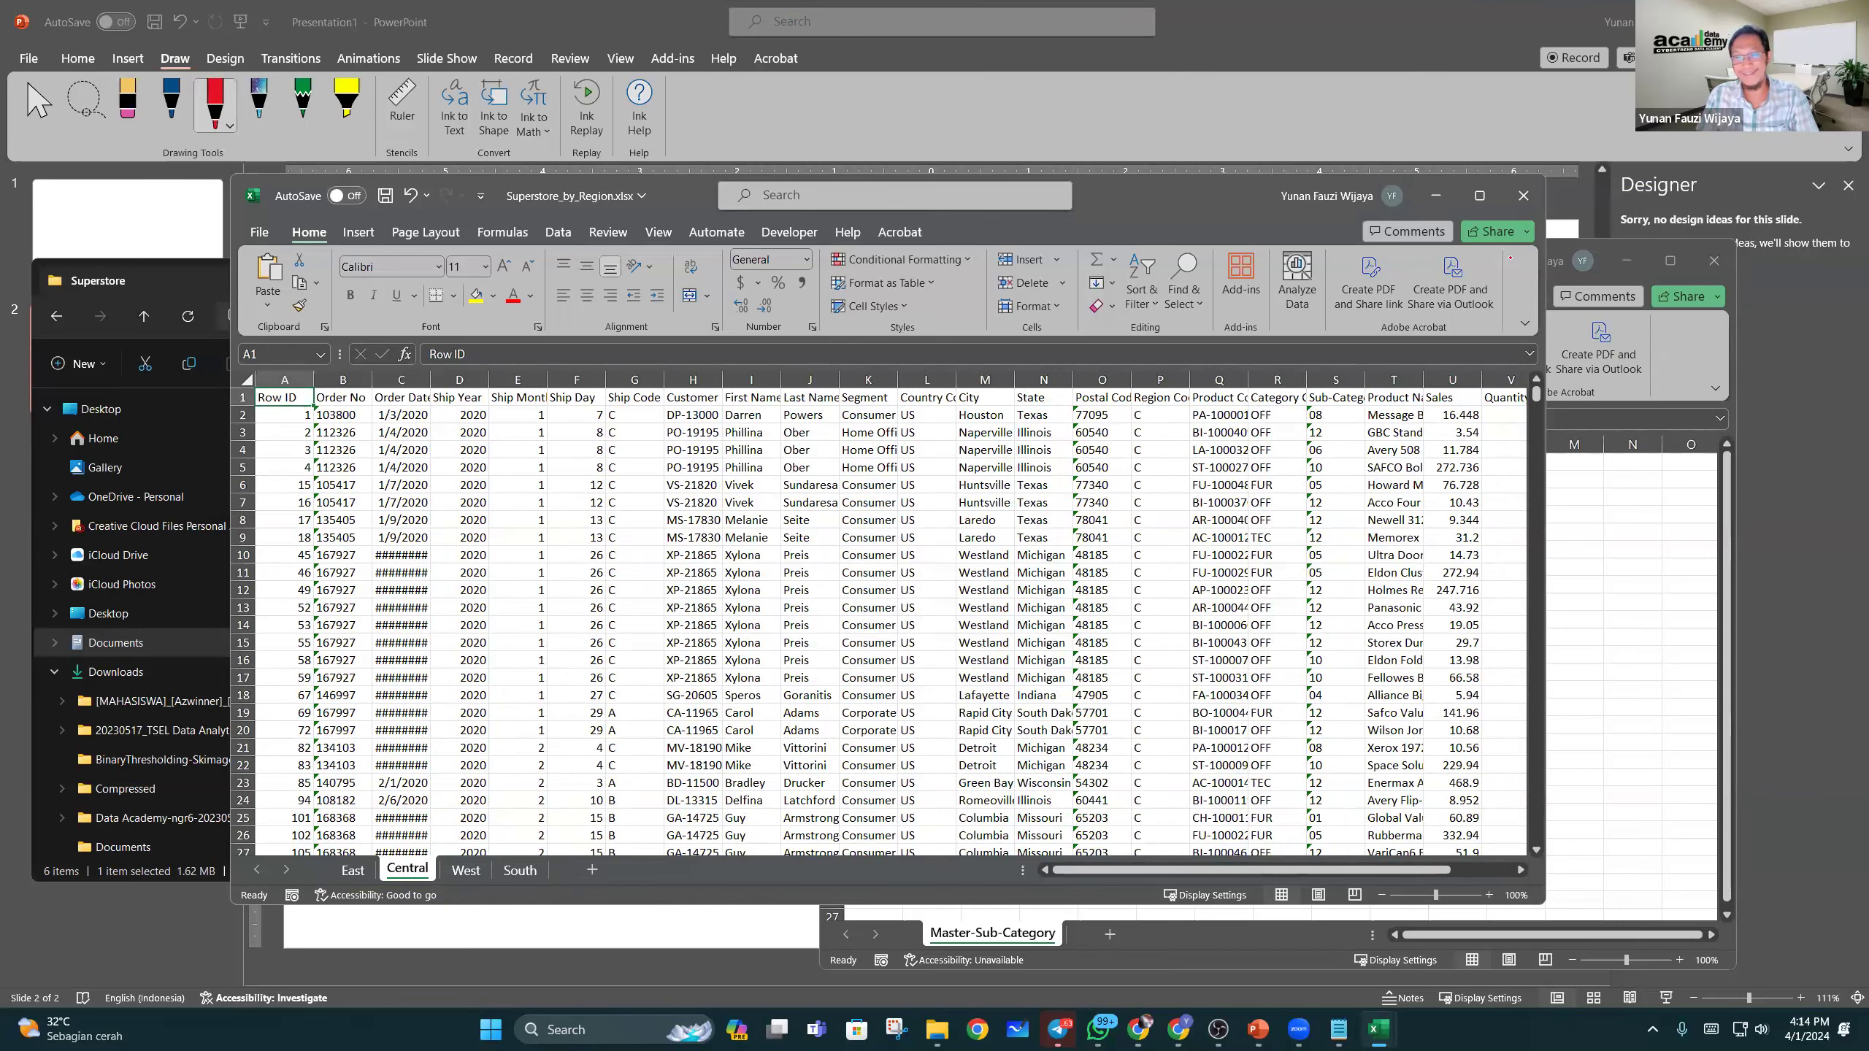
Step: Switch to Master-Sub-Category.csv, move its window to the middle of the screen, and deselect the Sub-Category column
click(1377, 1030)
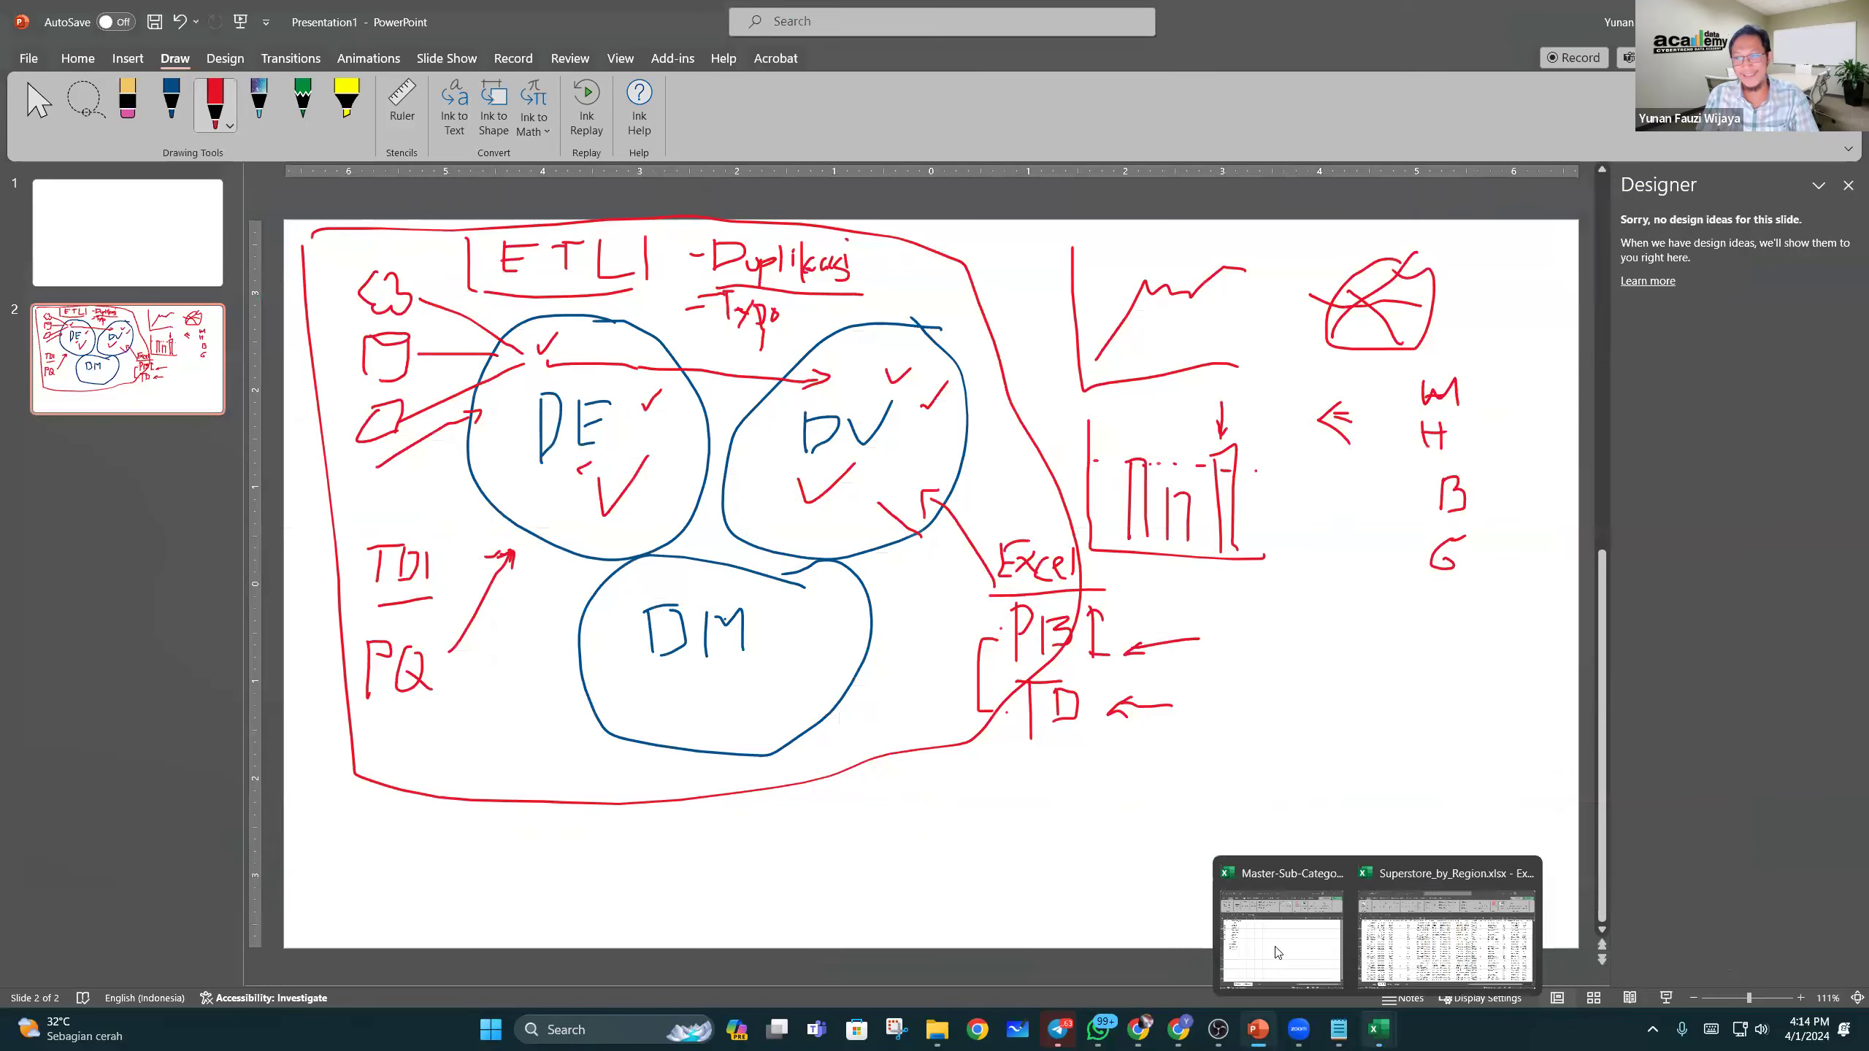
click(1285, 951)
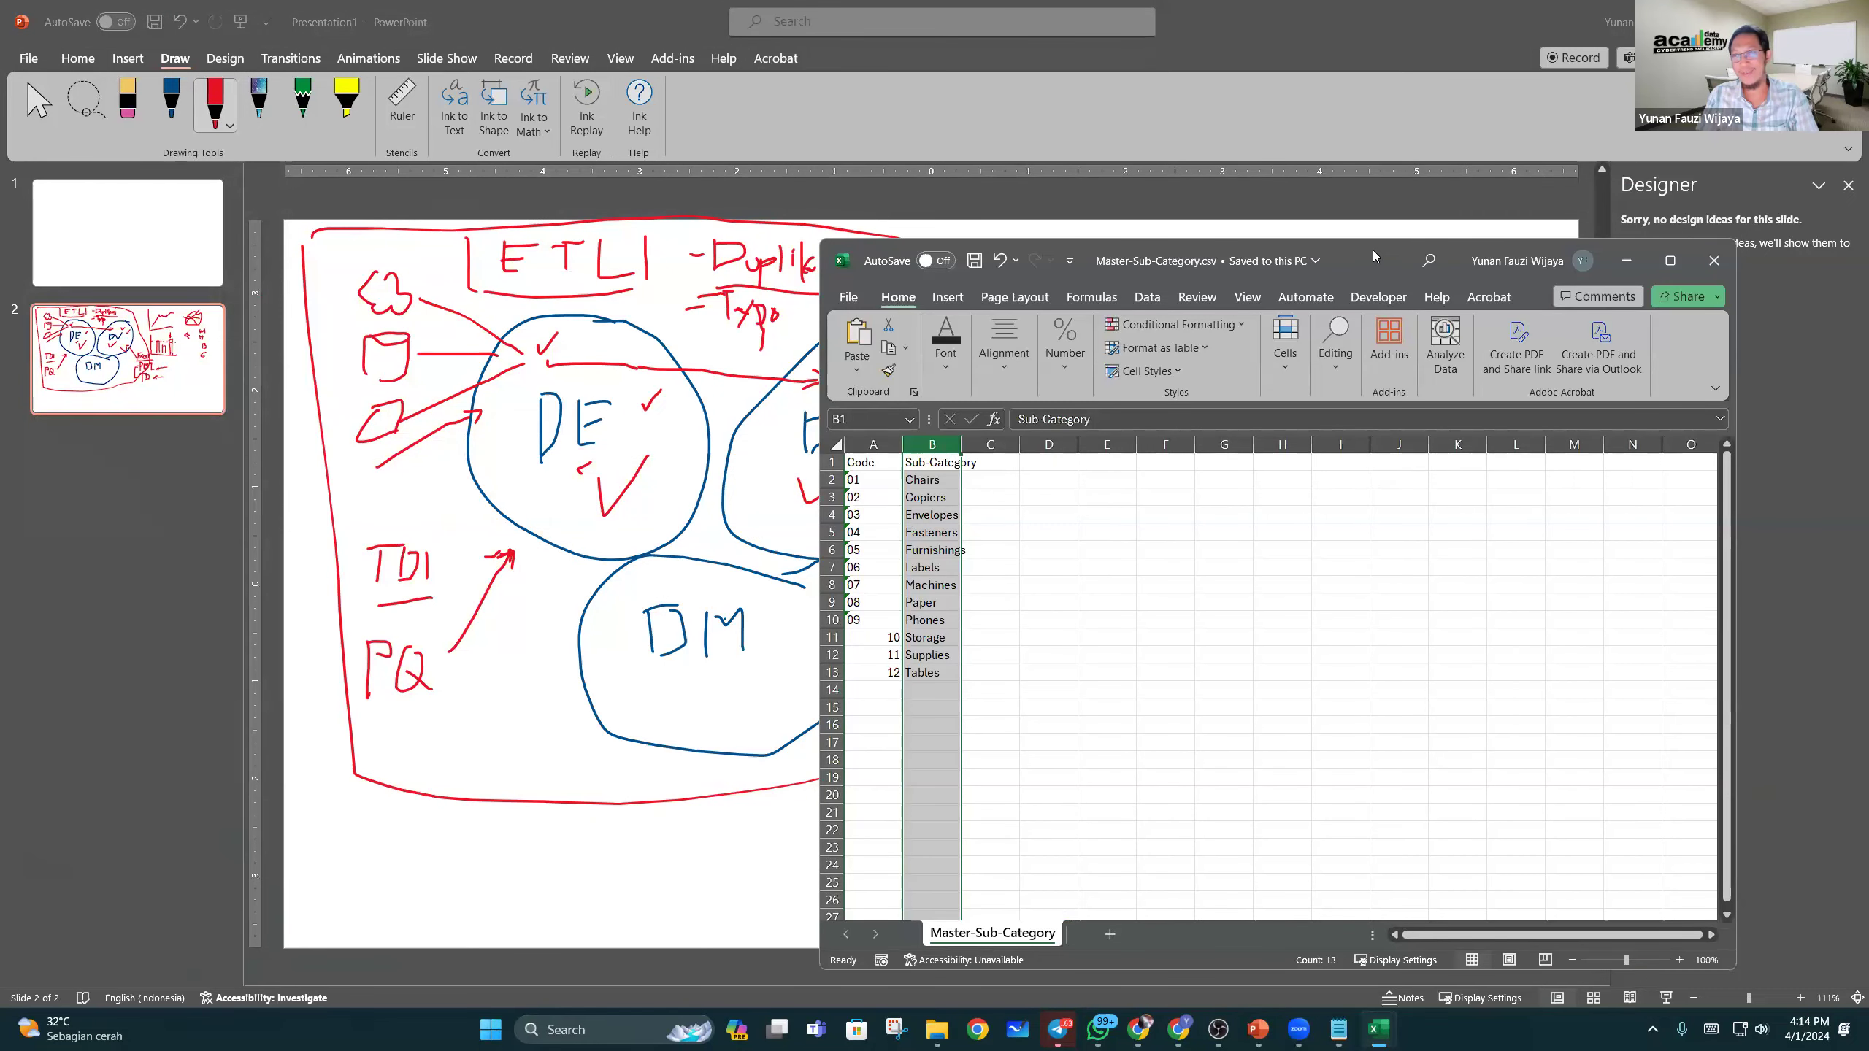
drag(1373, 251, 1014, 213)
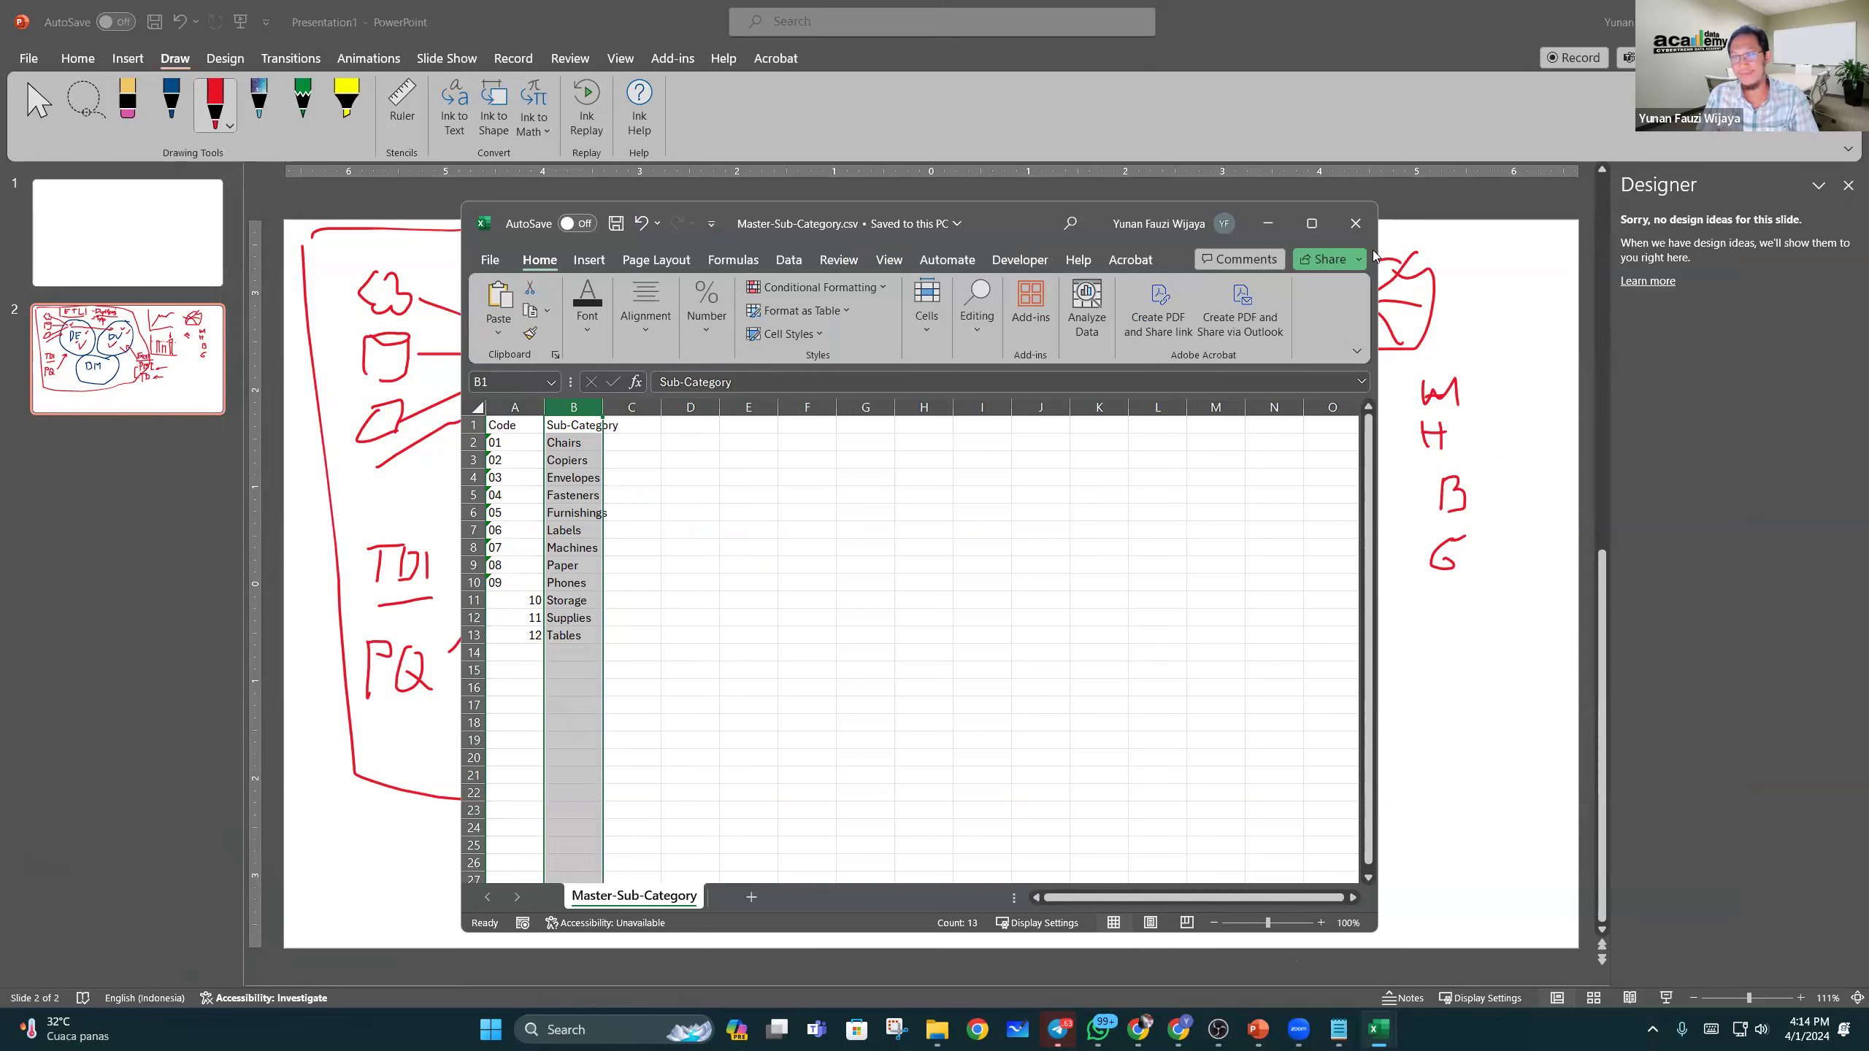
click(877, 596)
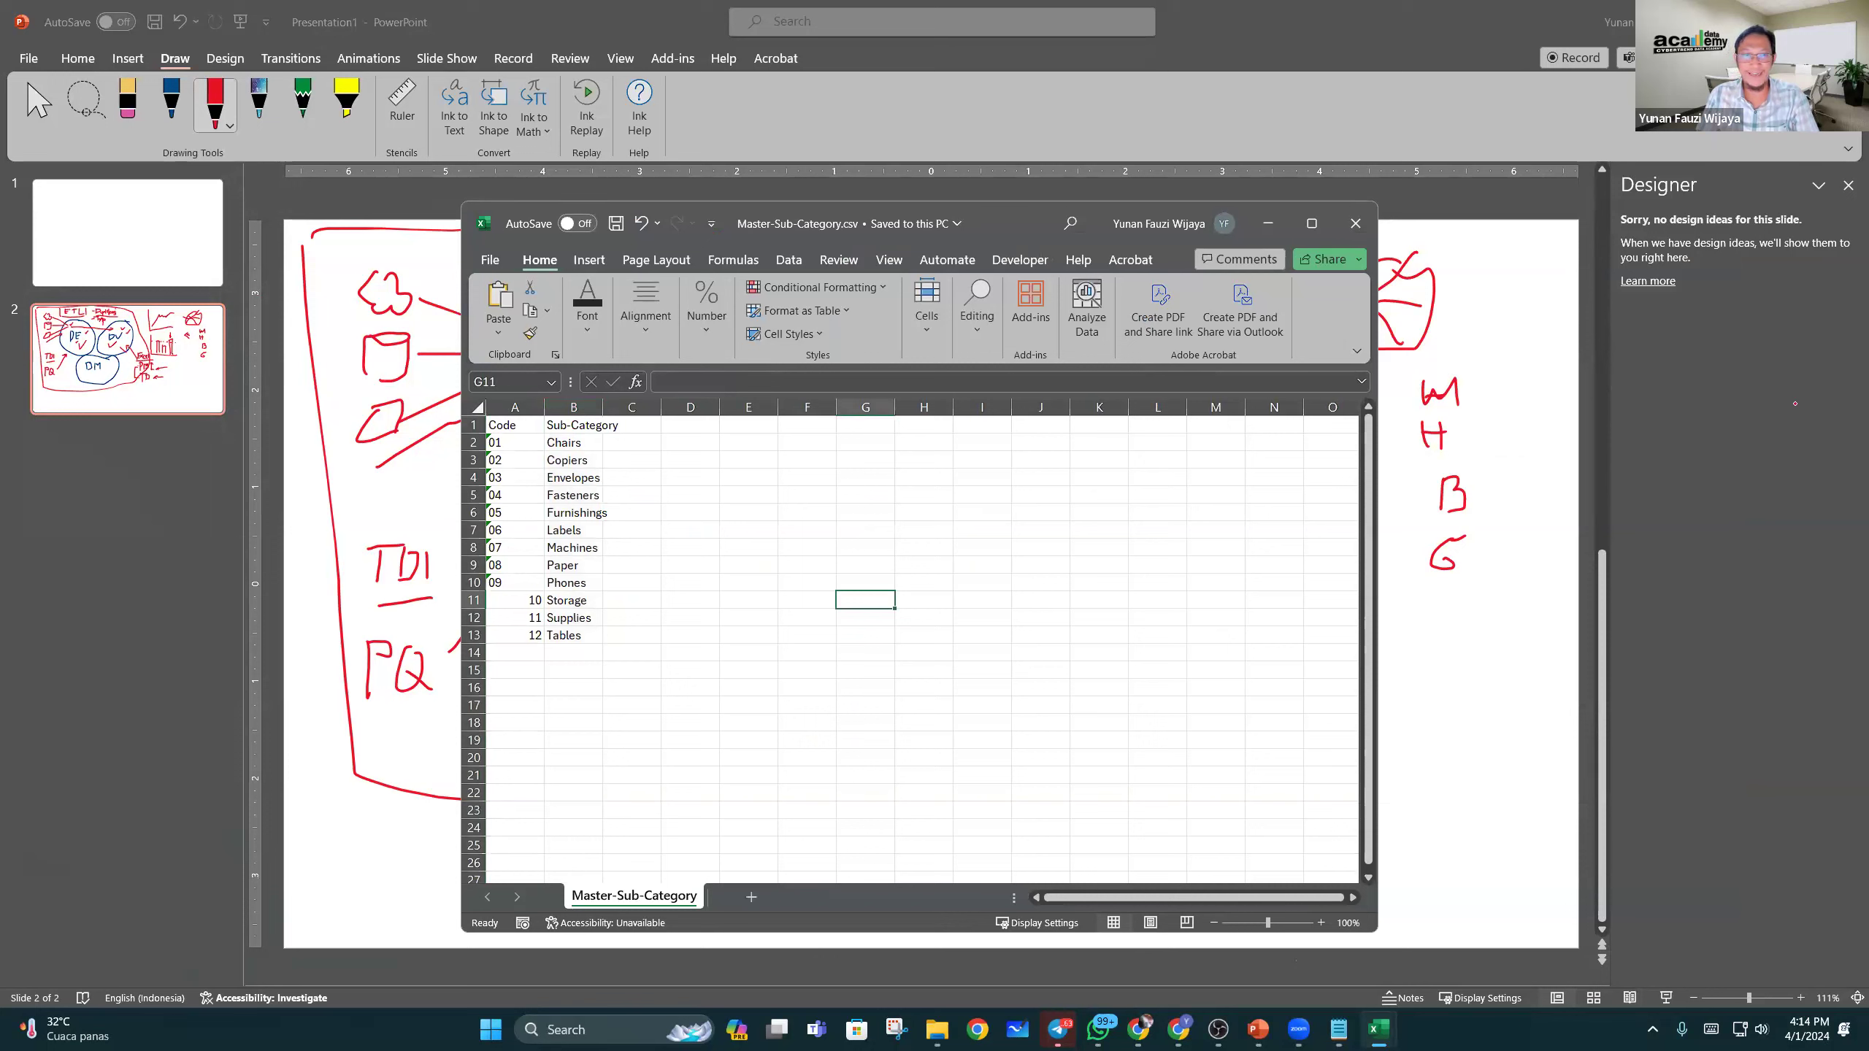
Step: Return to Superstore_by_Region.xlsx and fit the Order Date column of the Central sheet to its contents
mouse_move(1378, 1030)
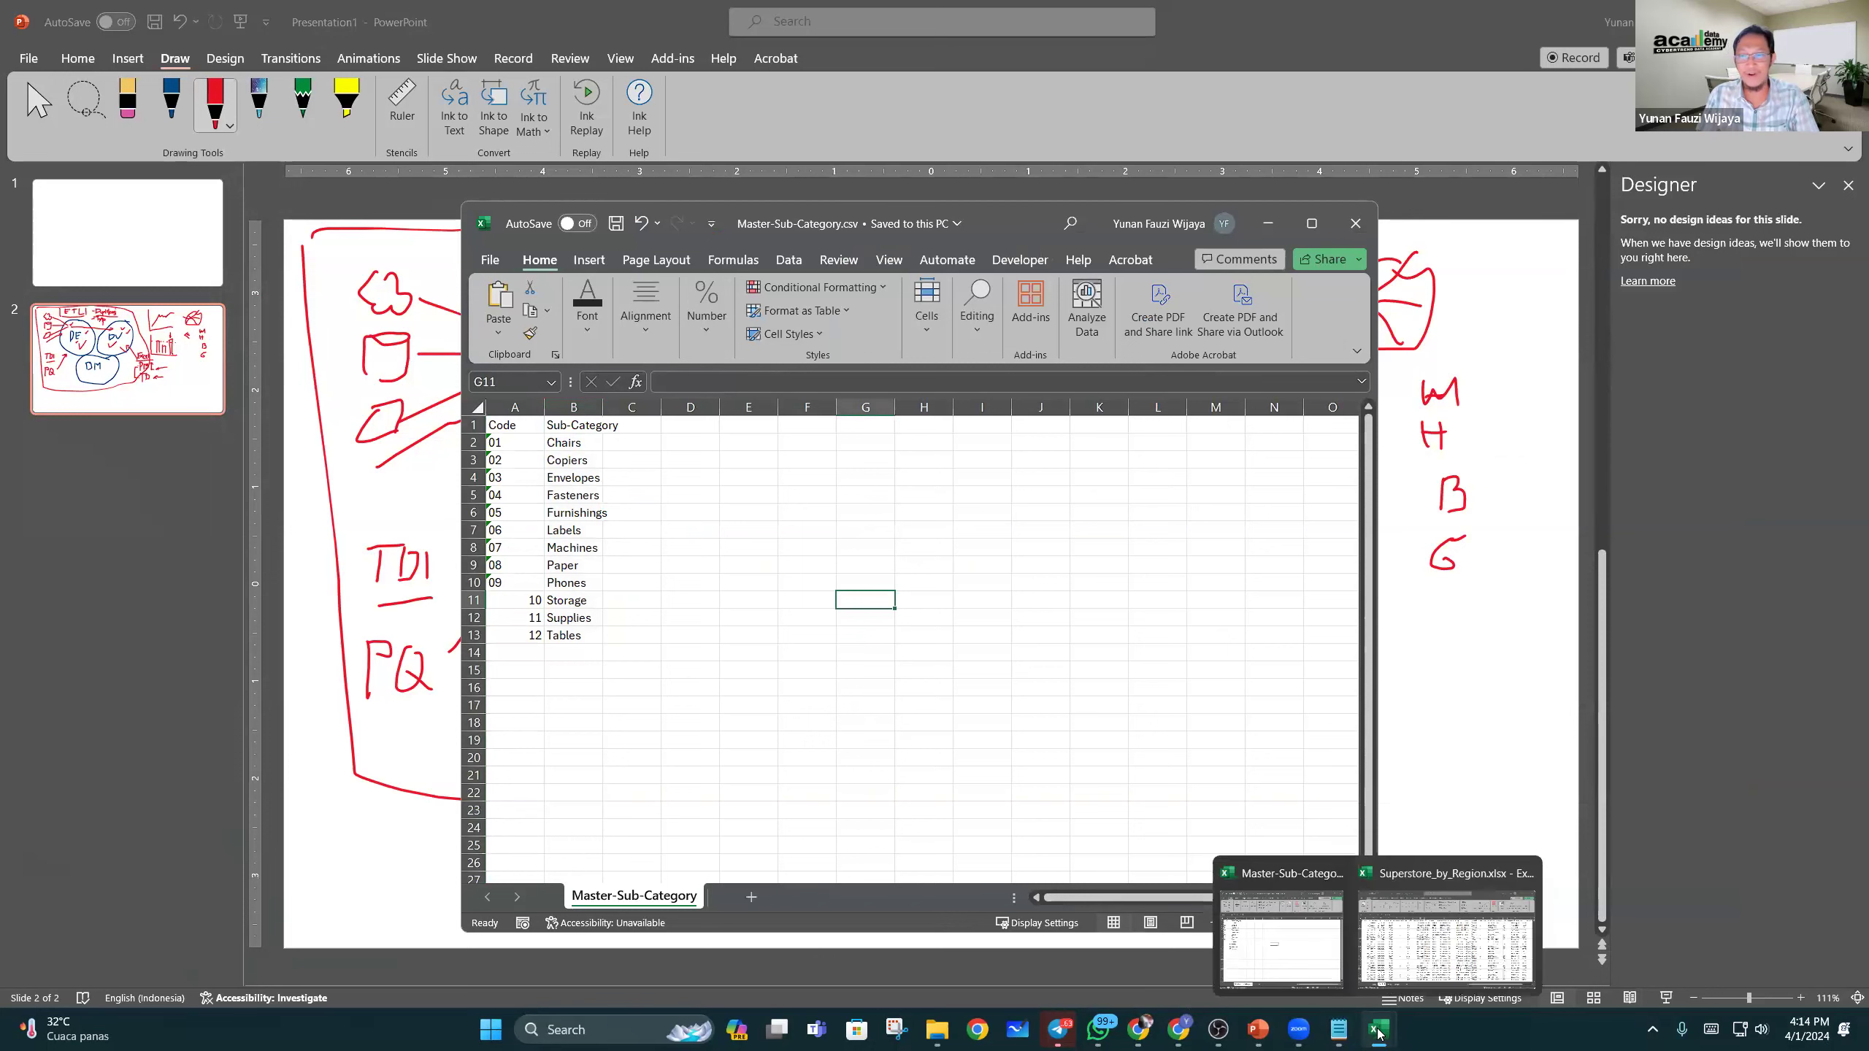
click(1464, 936)
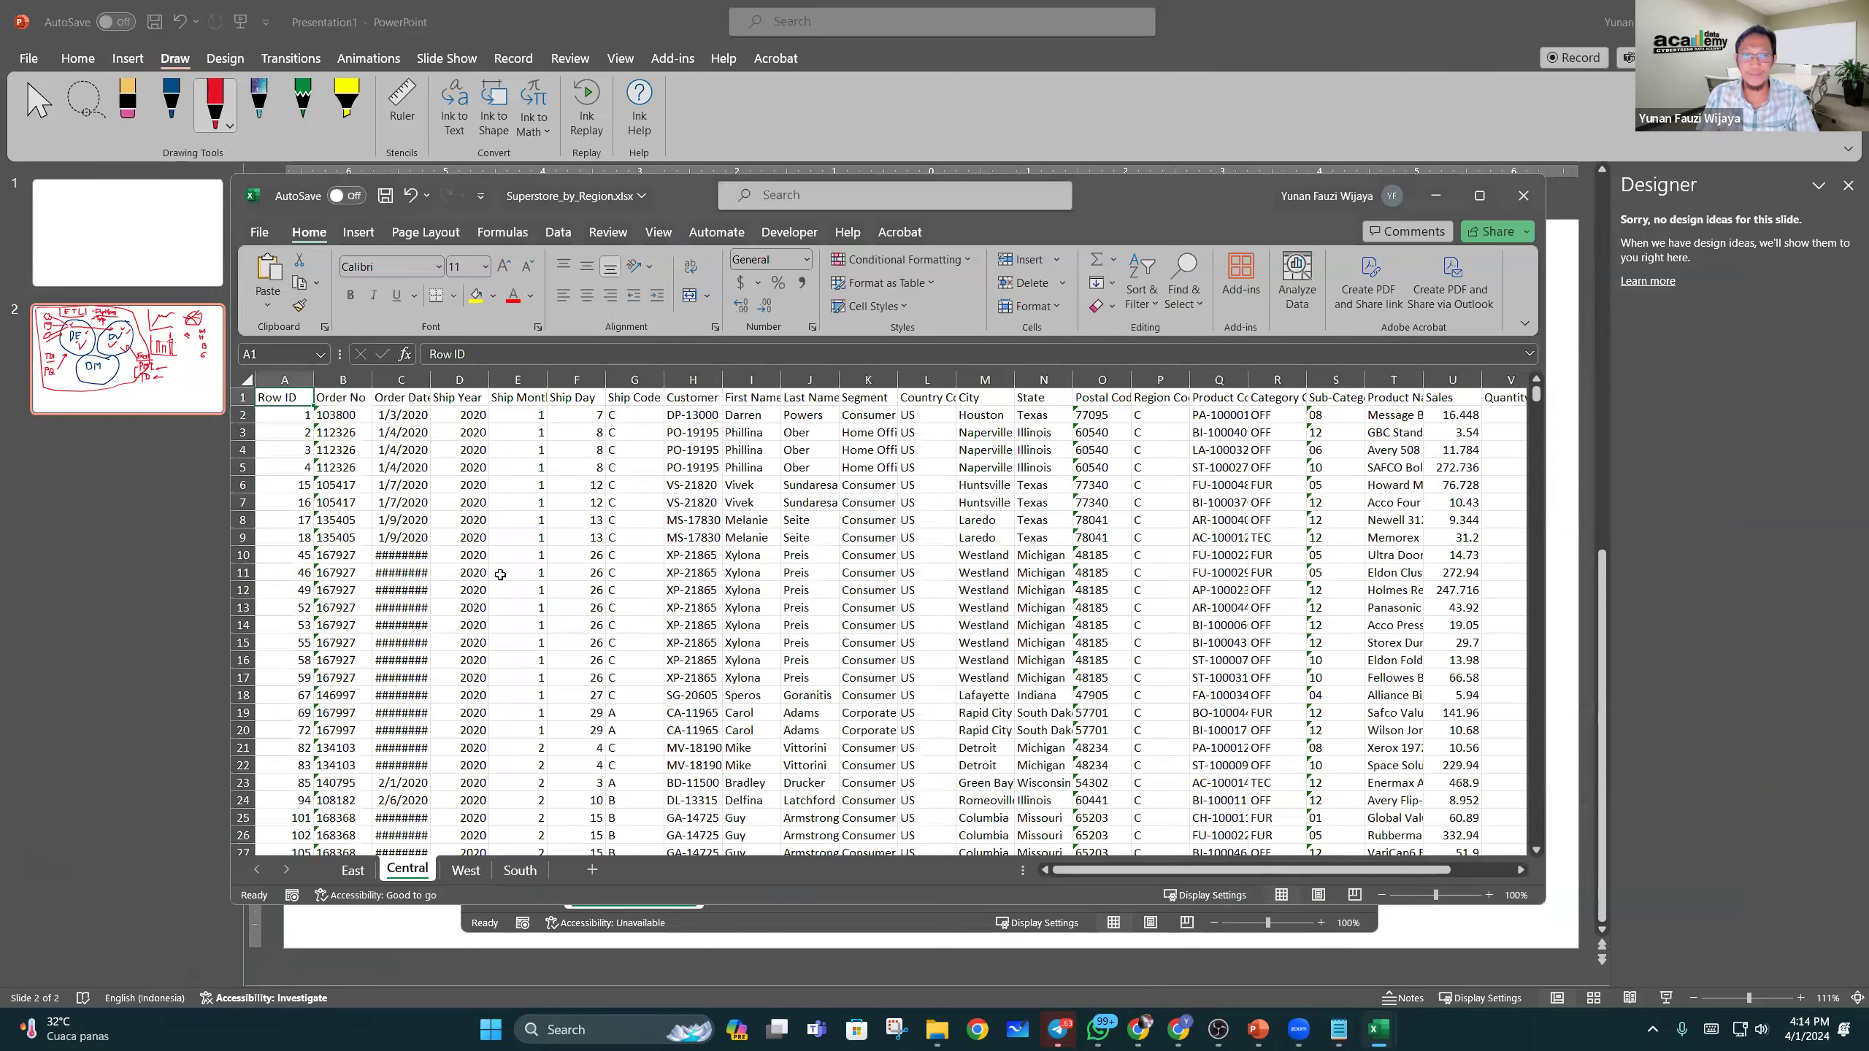
double_click(431, 380)
click(578, 625)
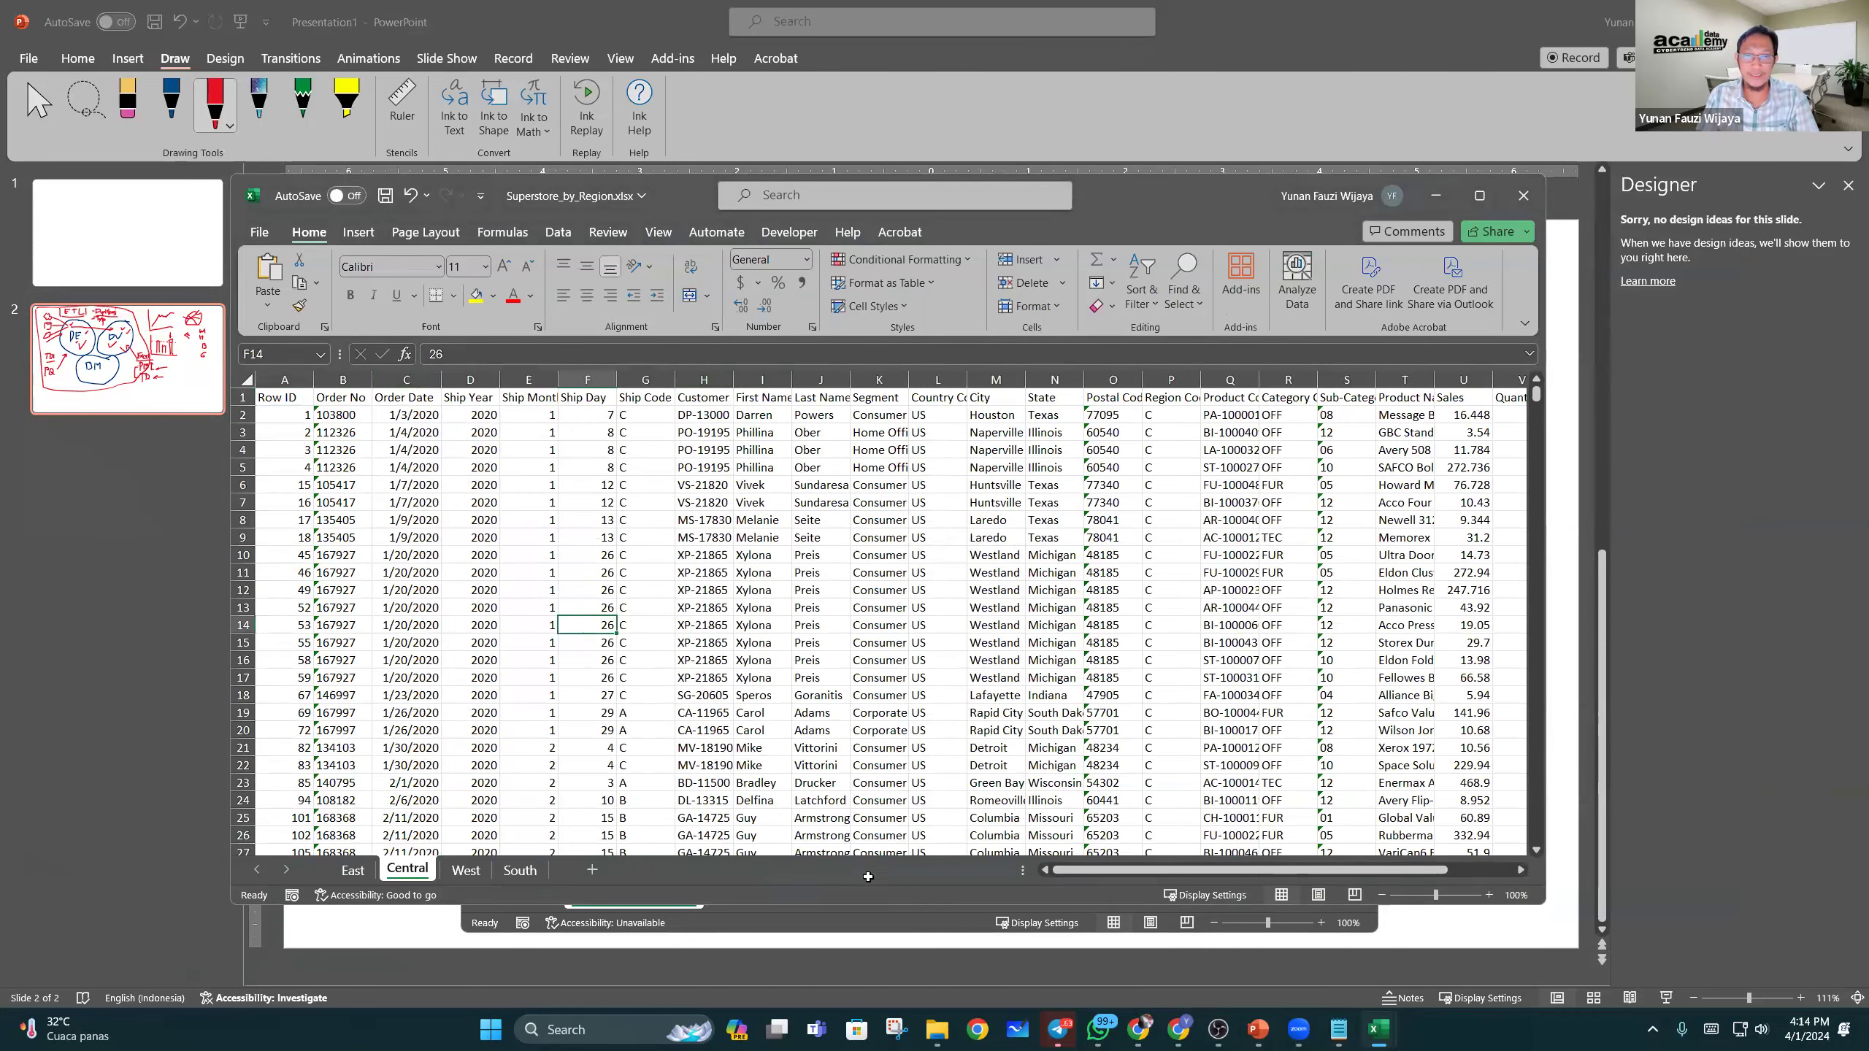
Step: Compare the codes in Master-Sub-Category.csv with the data on the Central sheet of Superstore_by_Region.xlsx
click(941, 924)
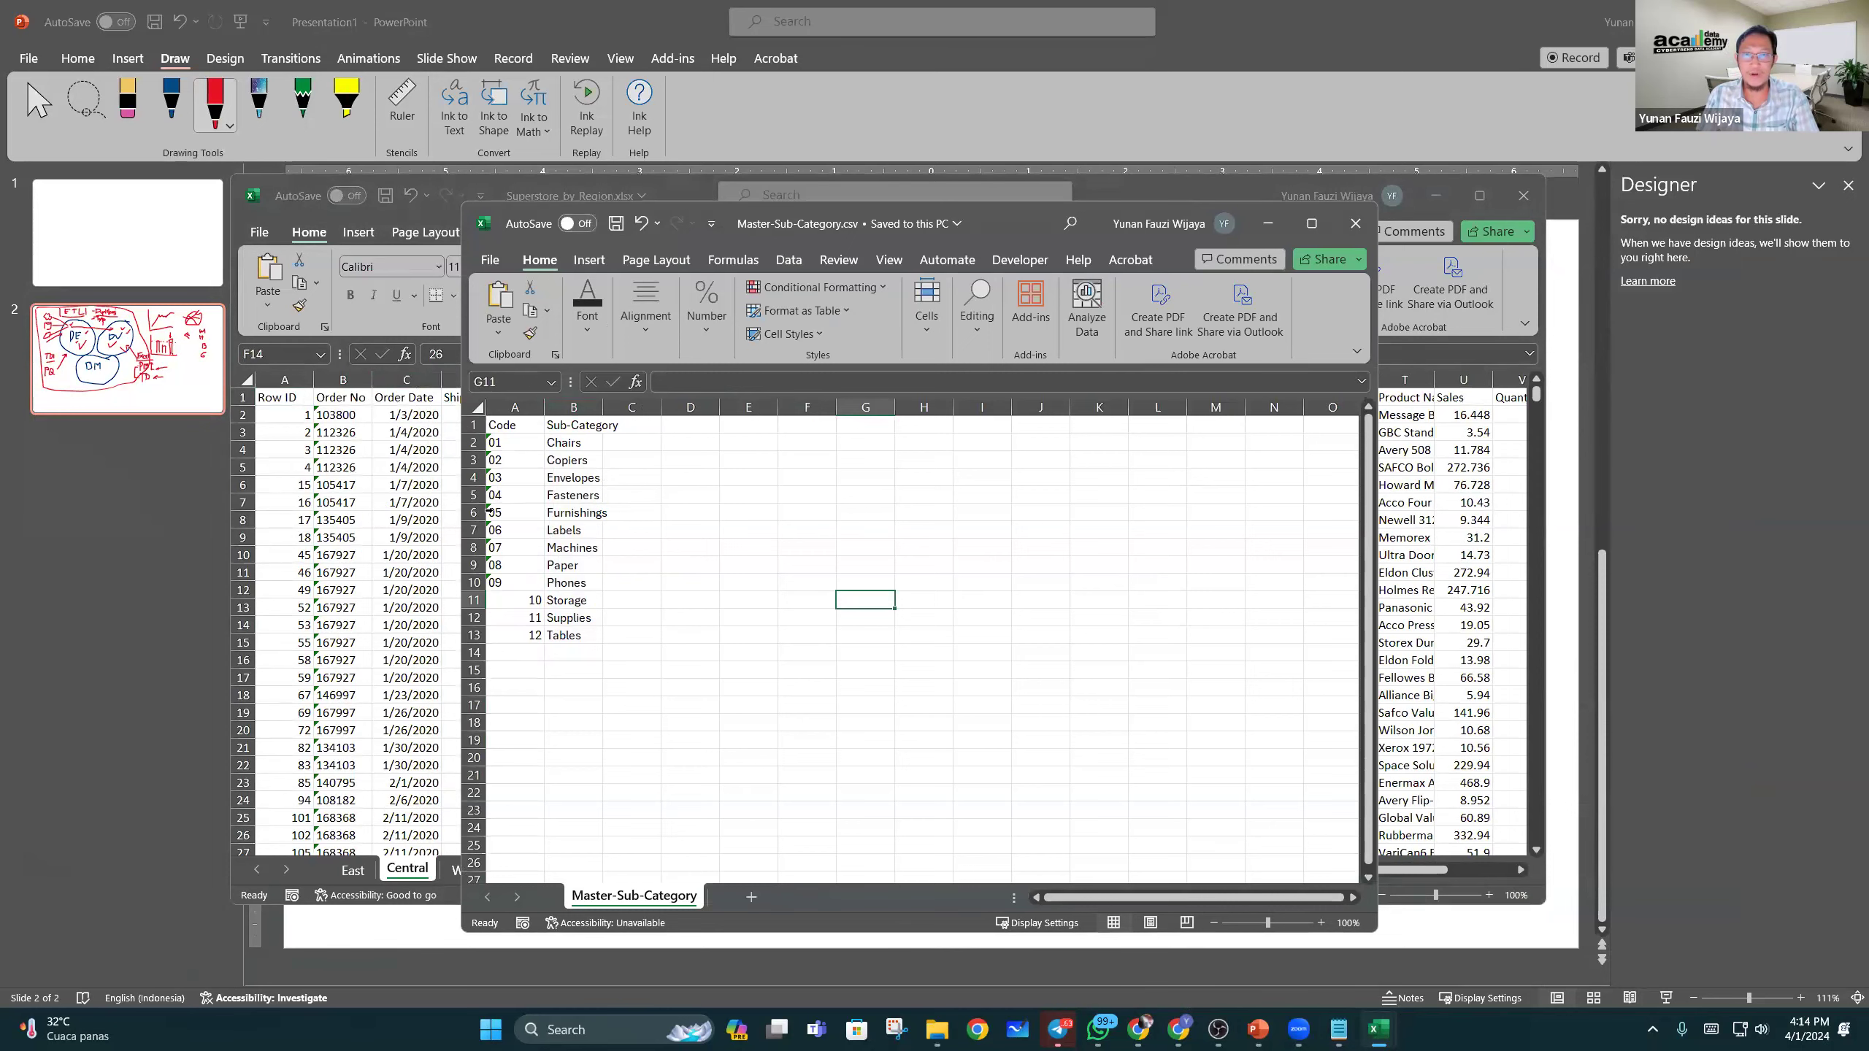
click(417, 519)
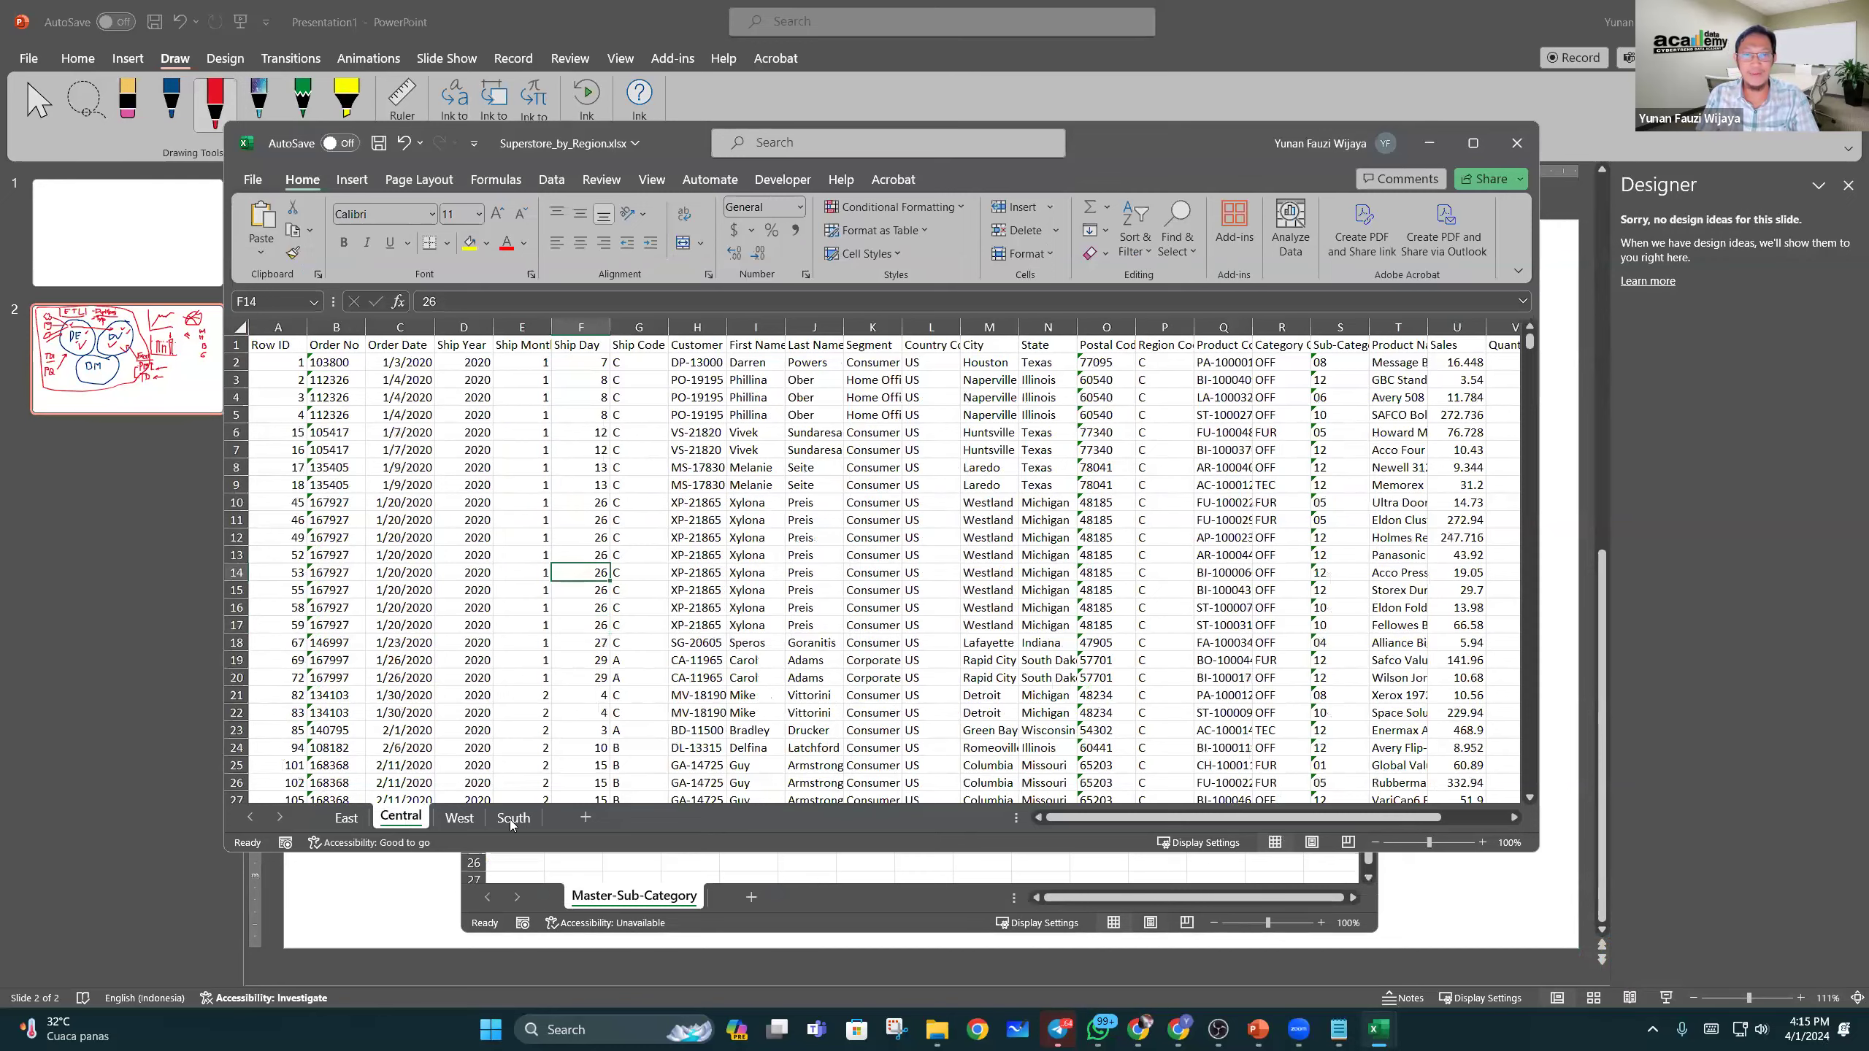
click(823, 874)
click(382, 554)
Step: Bring up the Superstore folder in File Explorer and open Superstore.xlsx
mouse_move(933, 1033)
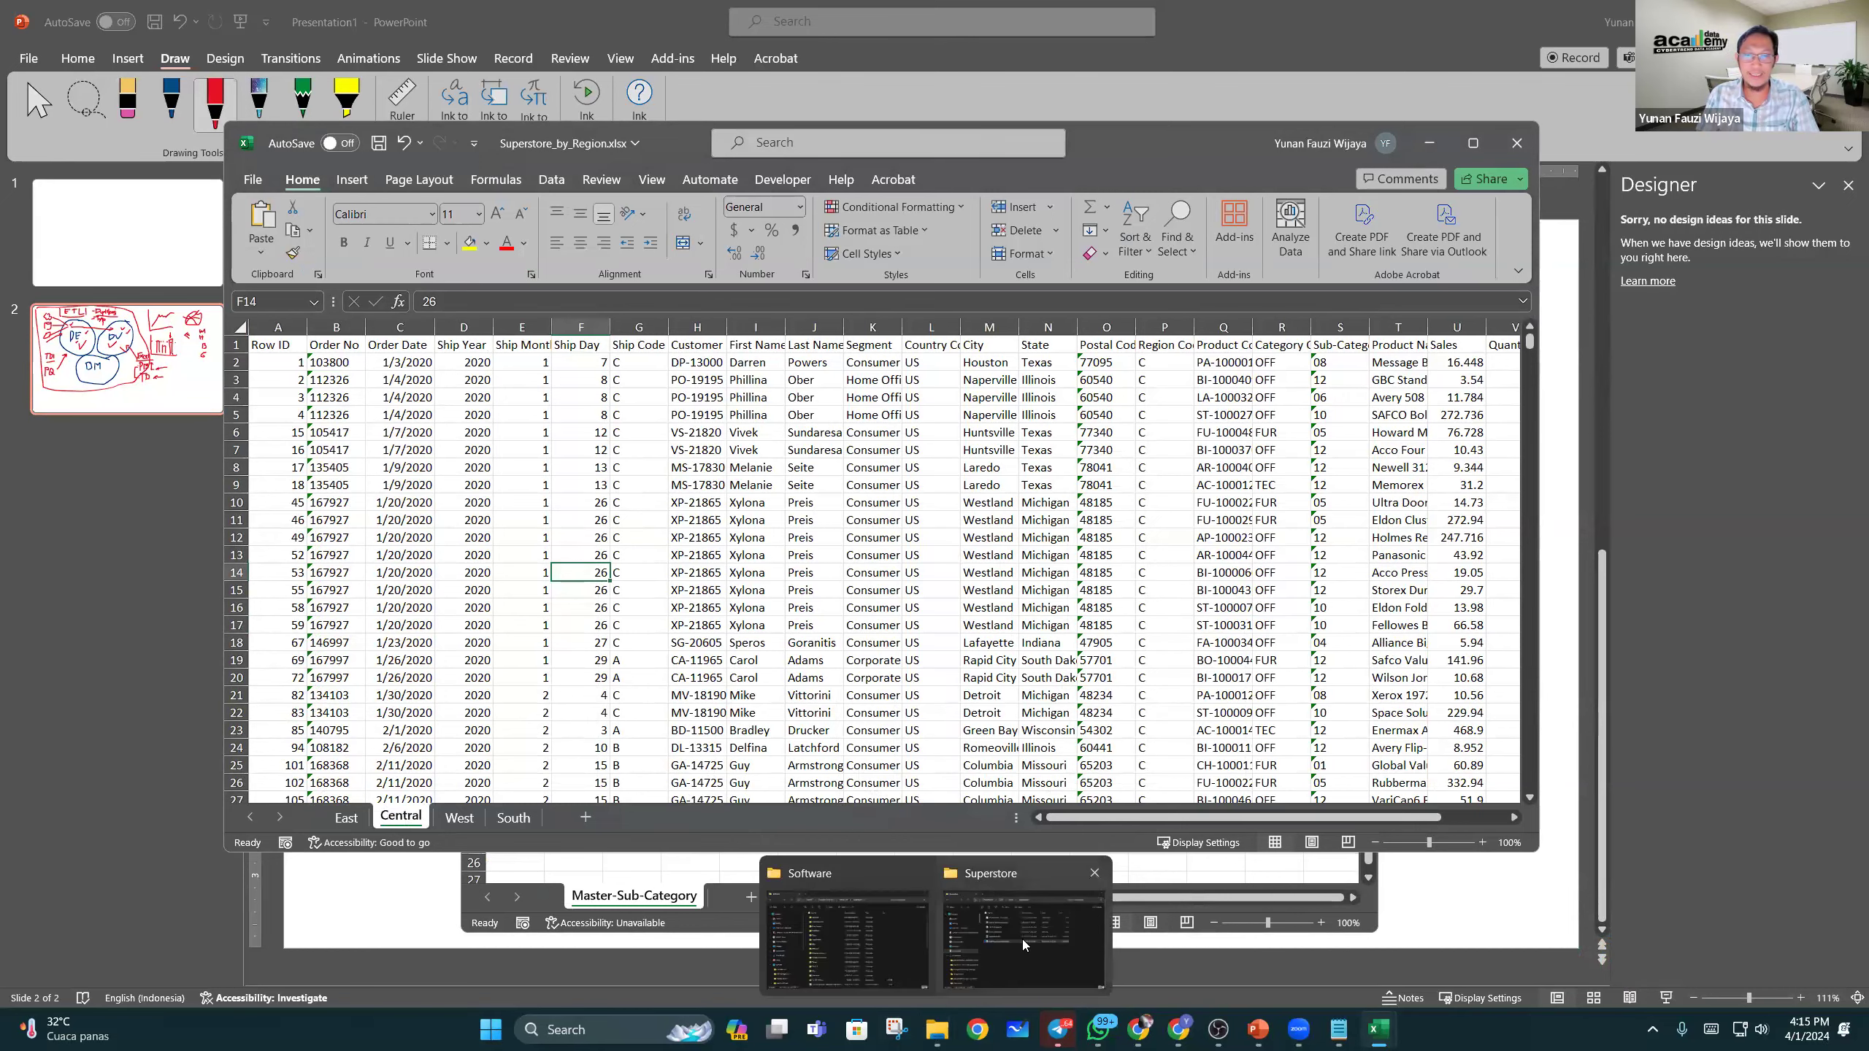
click(994, 928)
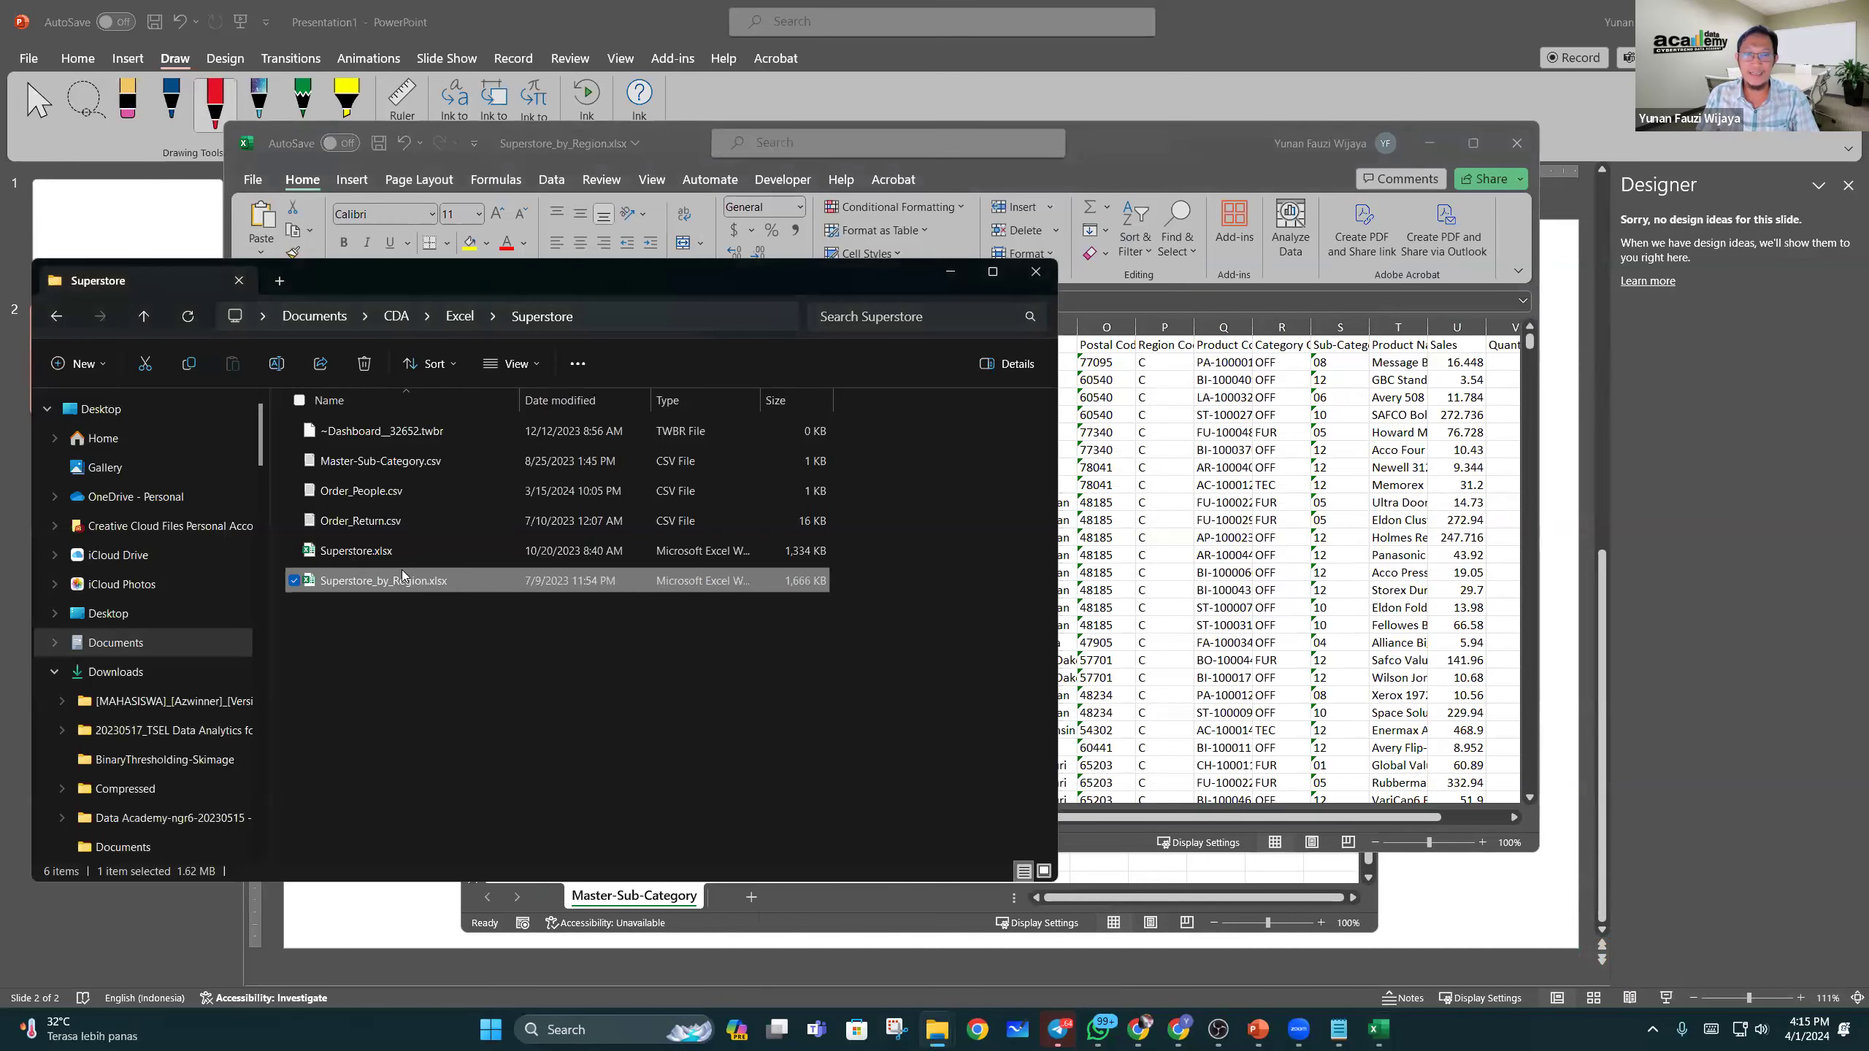
double_click(351, 552)
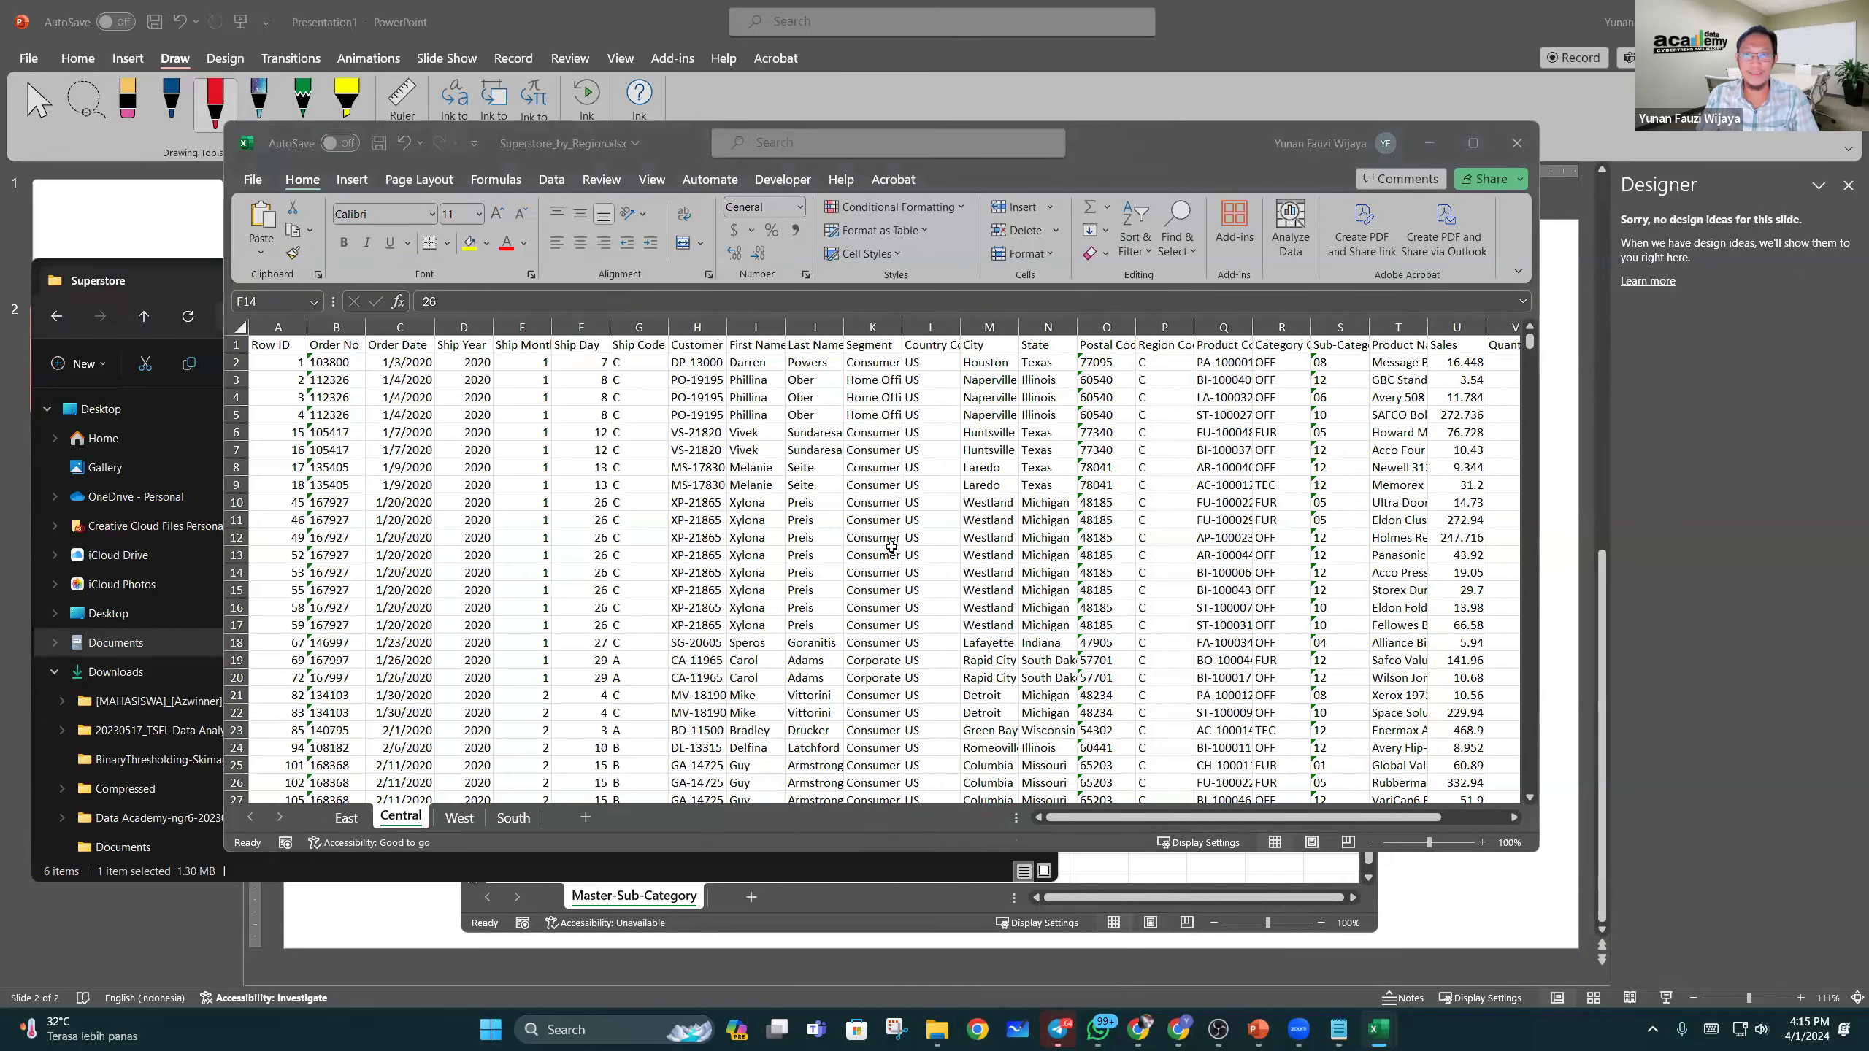
Step: Select the Region column on the Orders sheet and move the Superstore.xlsx window clear of Superstore_by_Region.xlsx
click(914, 553)
scroll(1024, 431, right, 2)
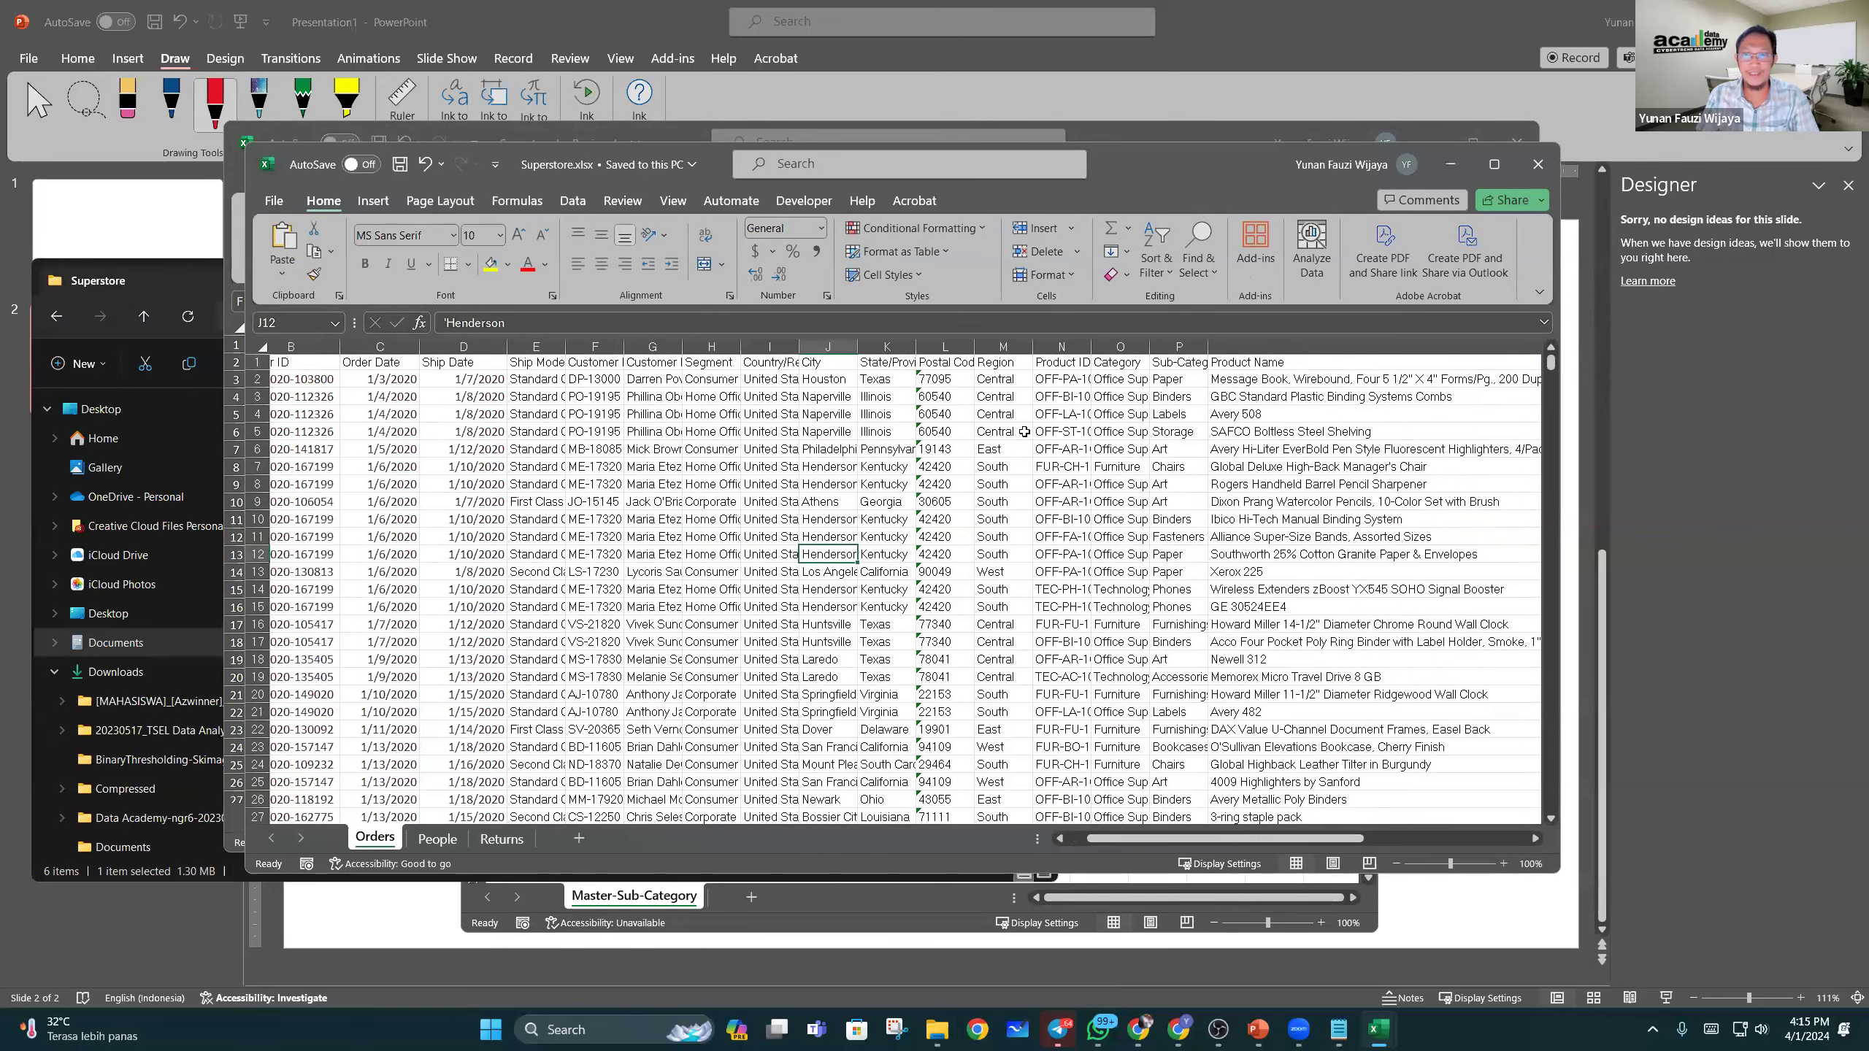
click(1003, 346)
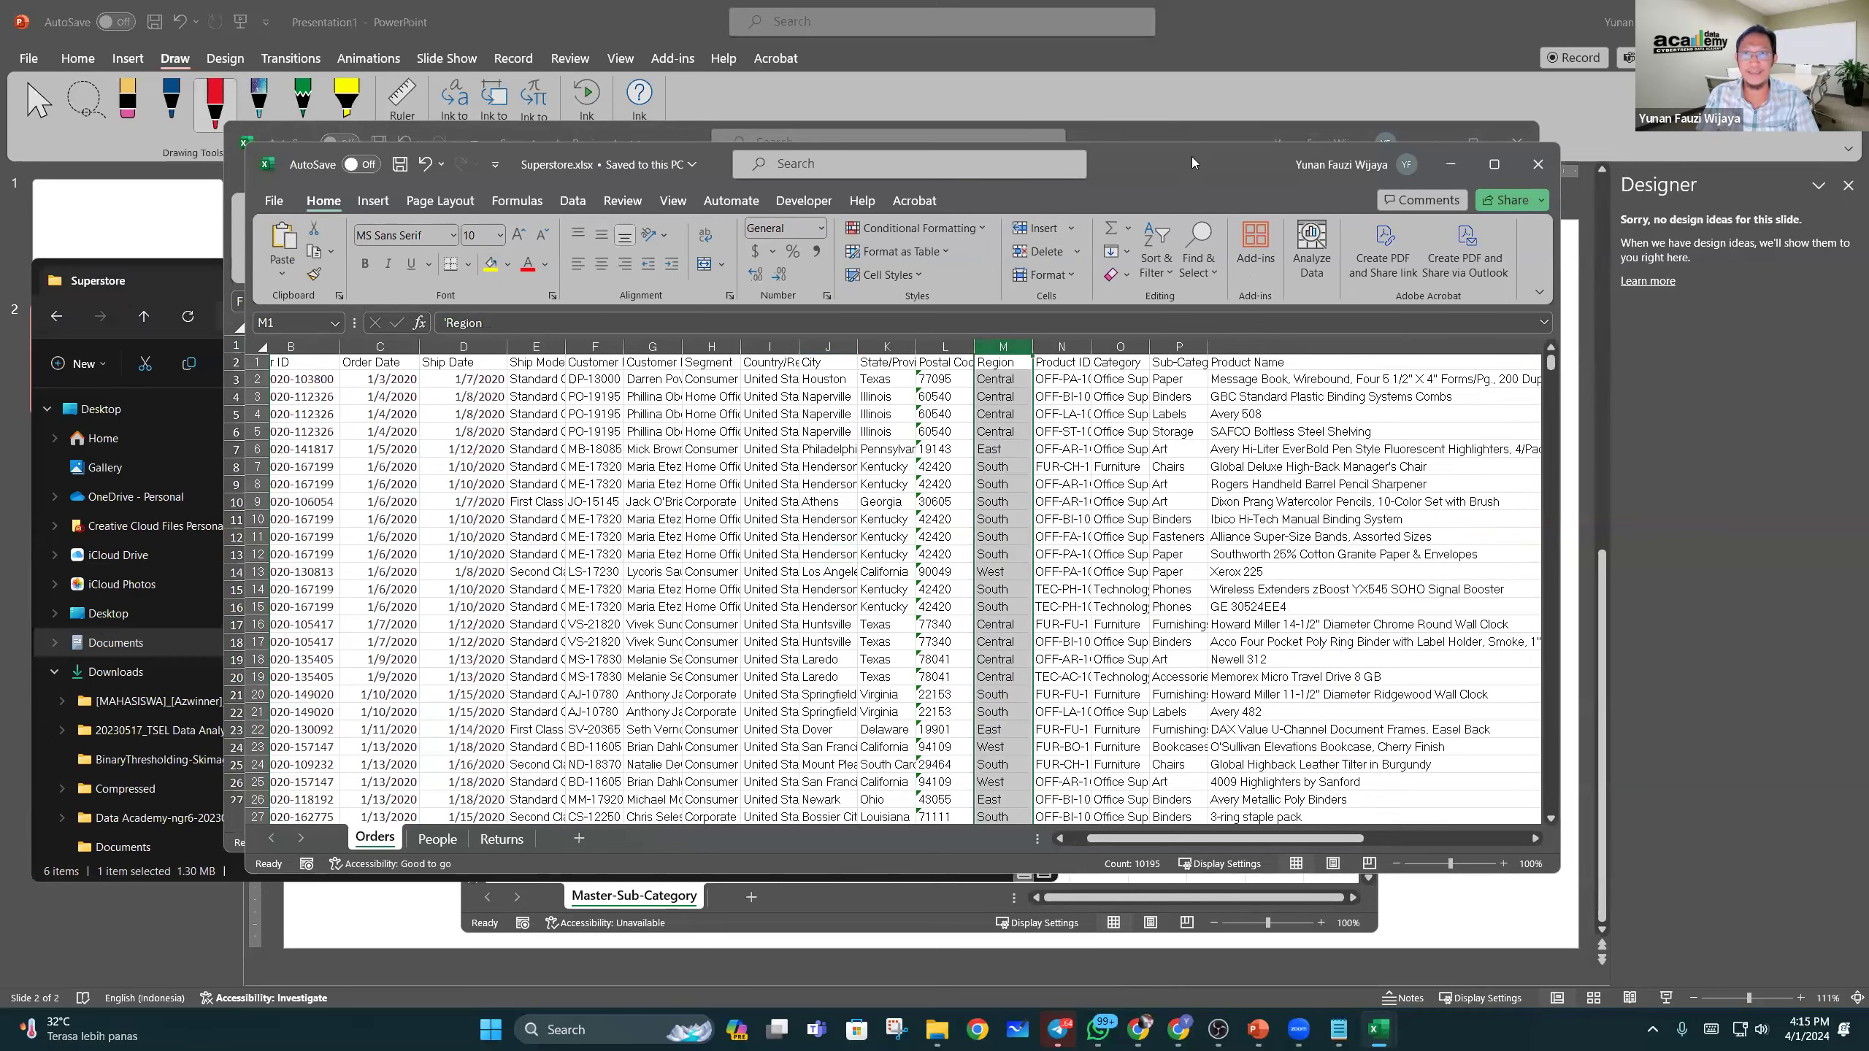
drag(1146, 148, 994, 315)
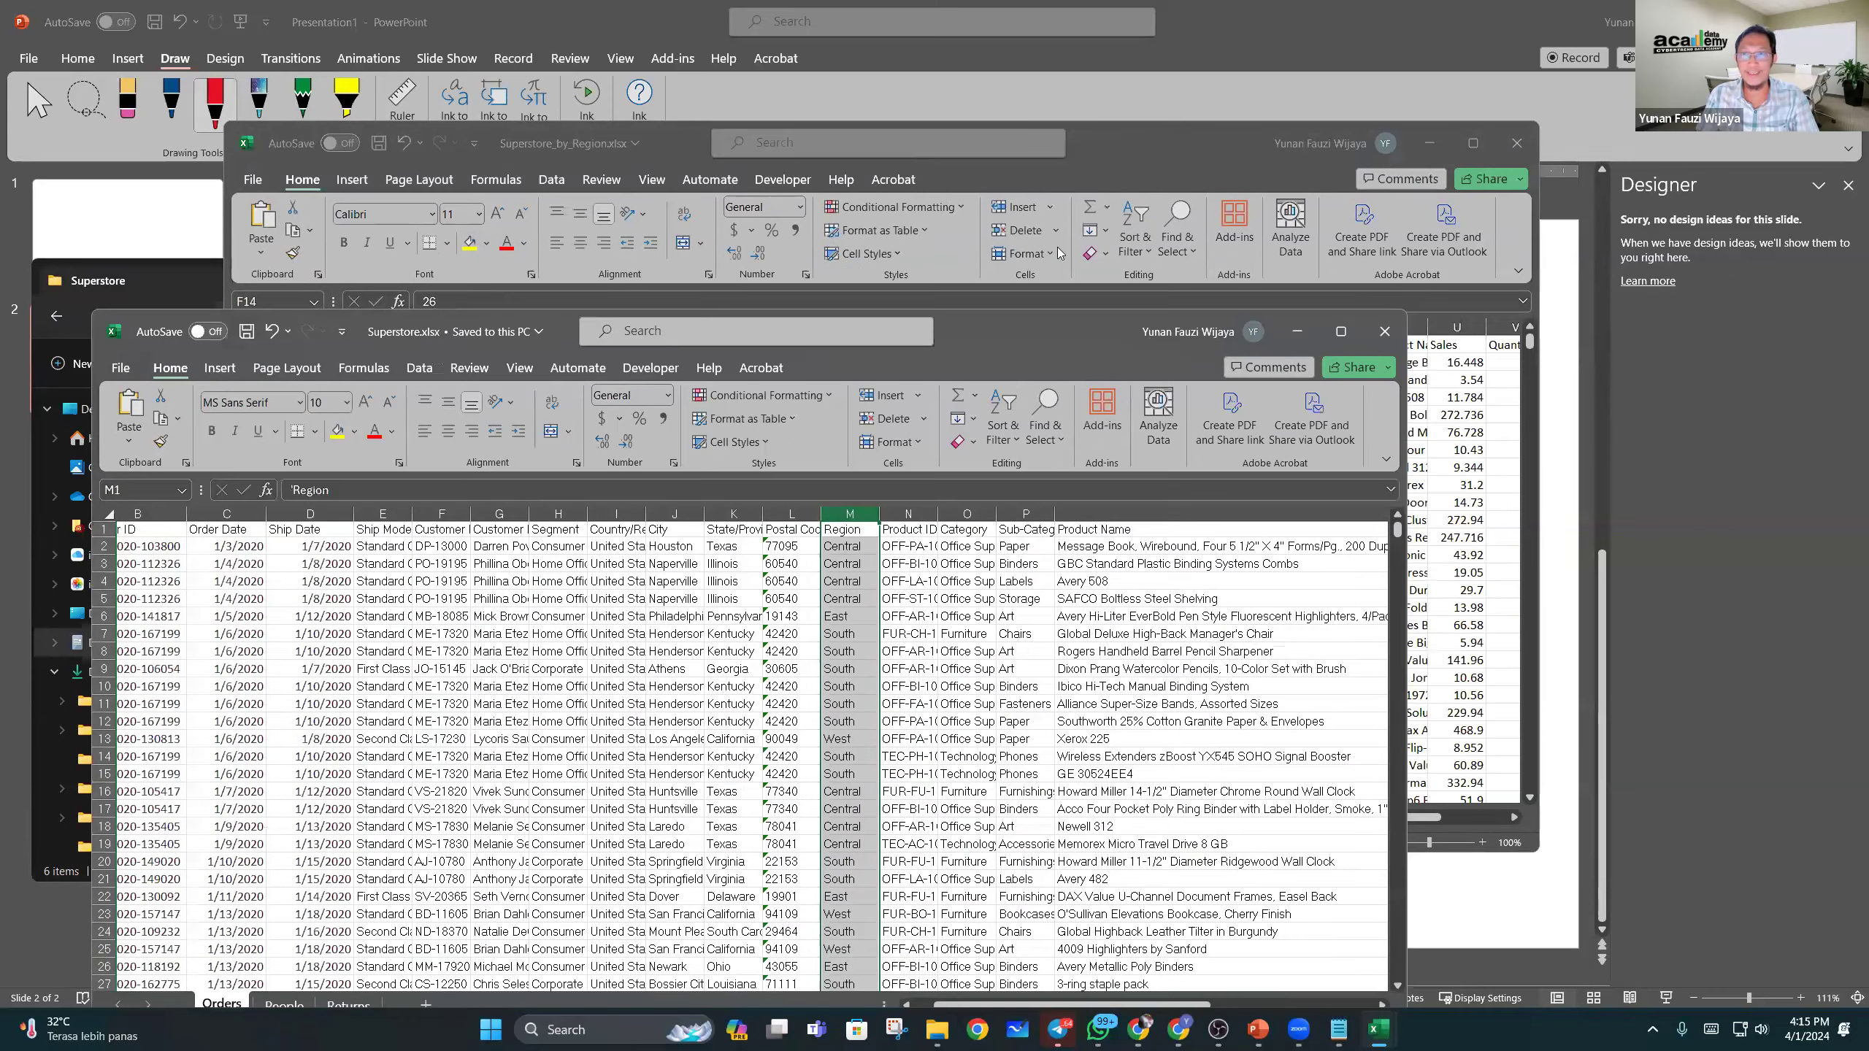
Step: Switch to Superstore_by_Region.xlsx, and select and fit the Region Code column of the Central sheet to its contents
key(alt+Tab)
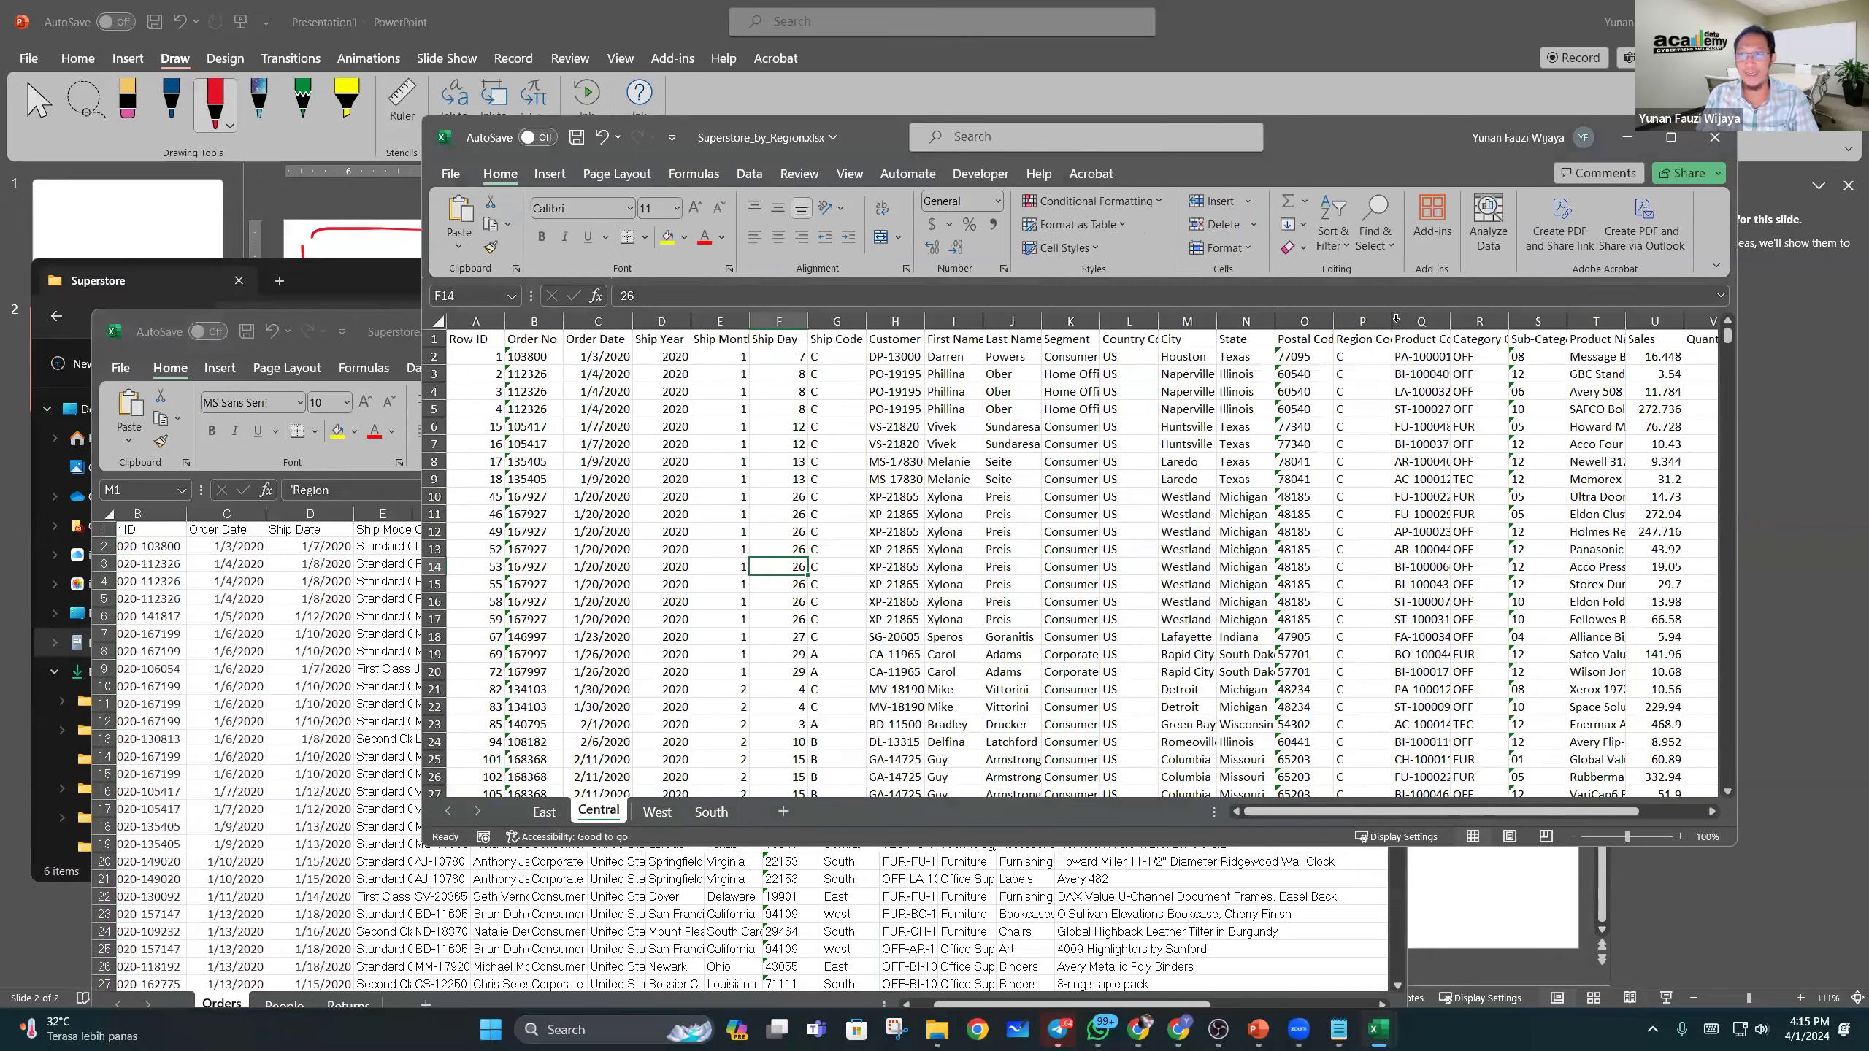
click(1370, 321)
double_click(1393, 320)
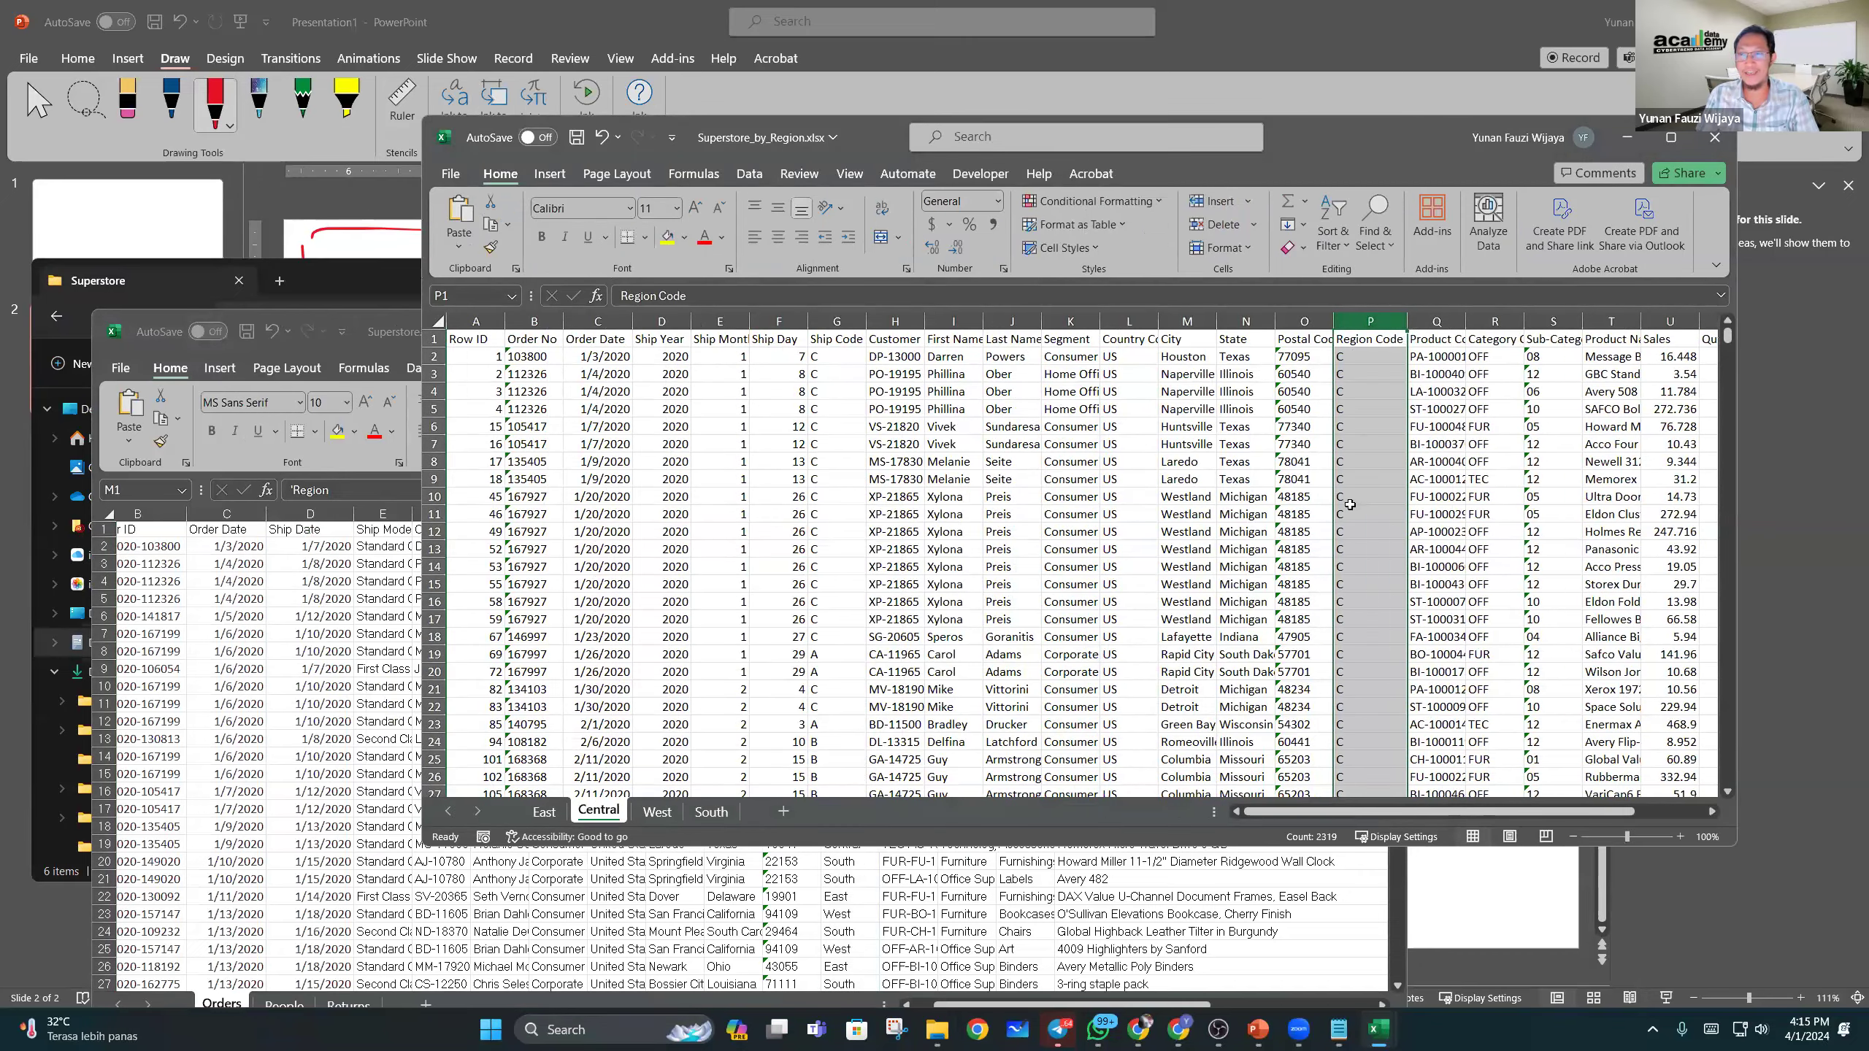
Step: Examine the Region Code values down the Central sheet of Superstore_by_Region.xlsx
scroll(1349, 505, down, 5)
scroll(1344, 507, down, 12)
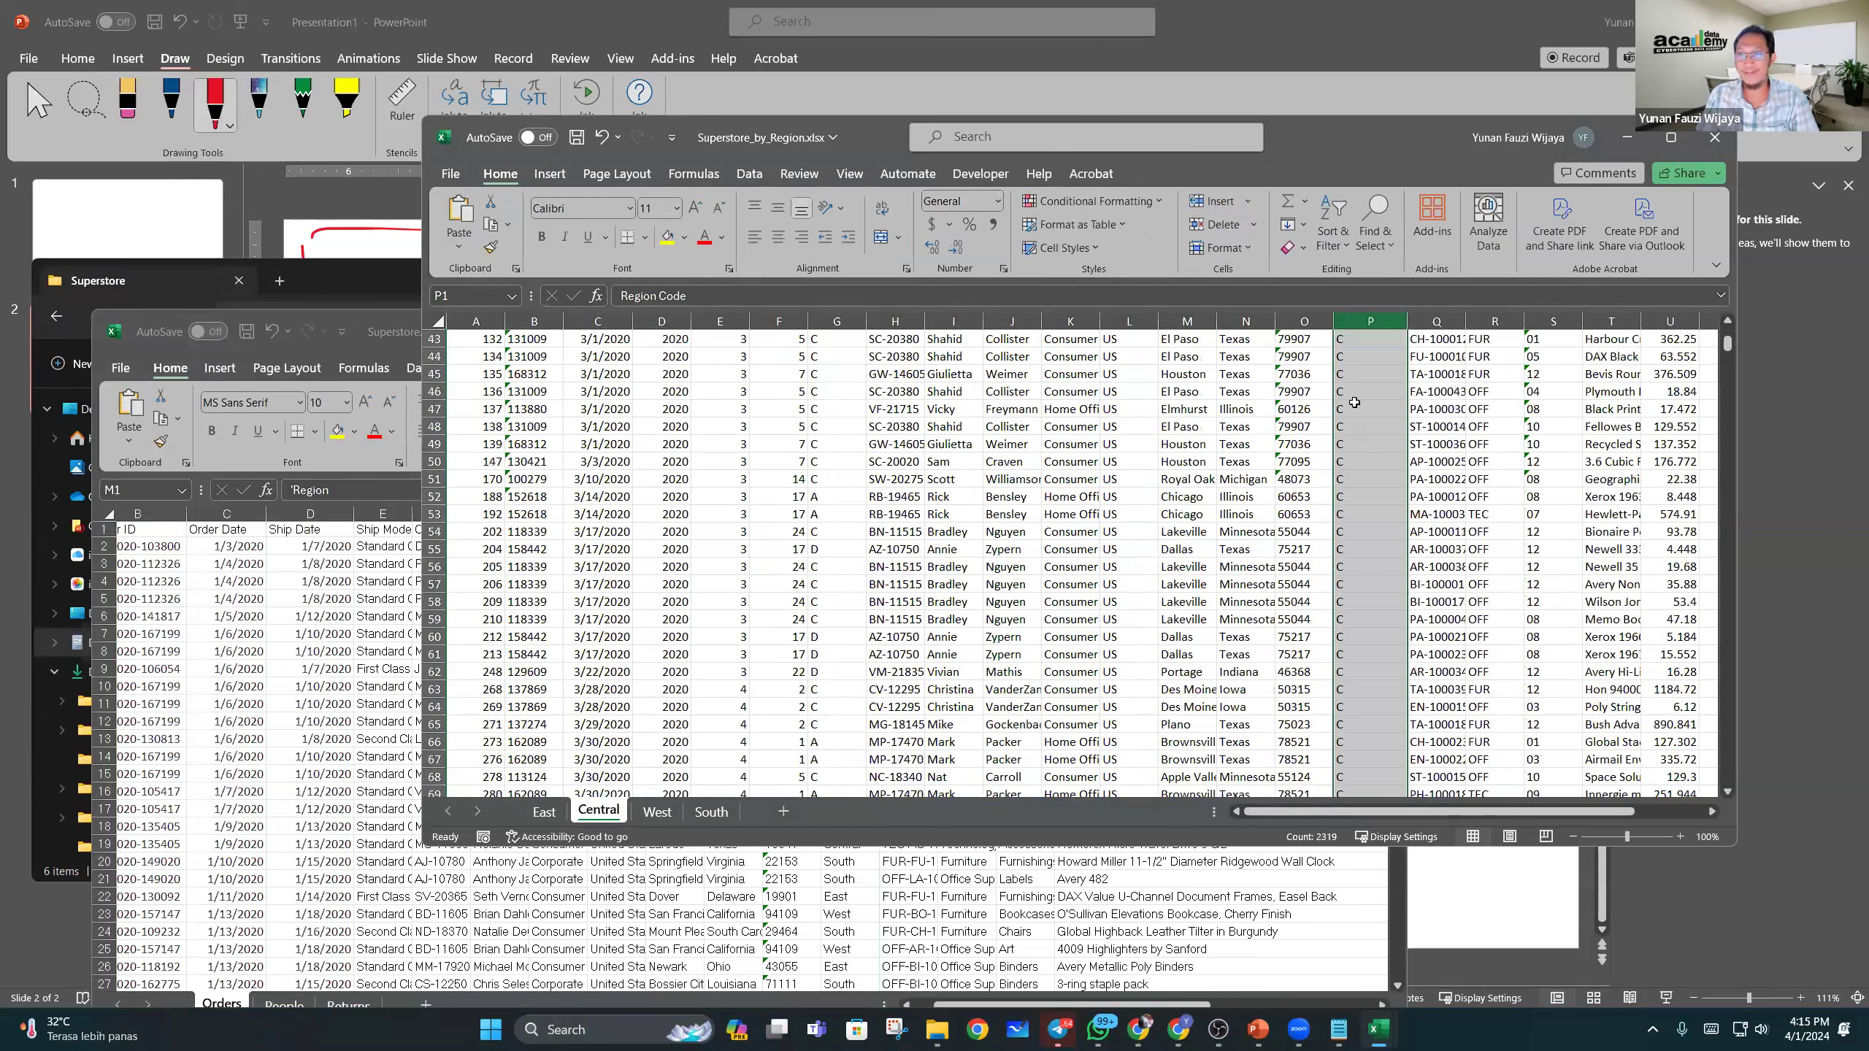
scroll(1385, 378, up, 17)
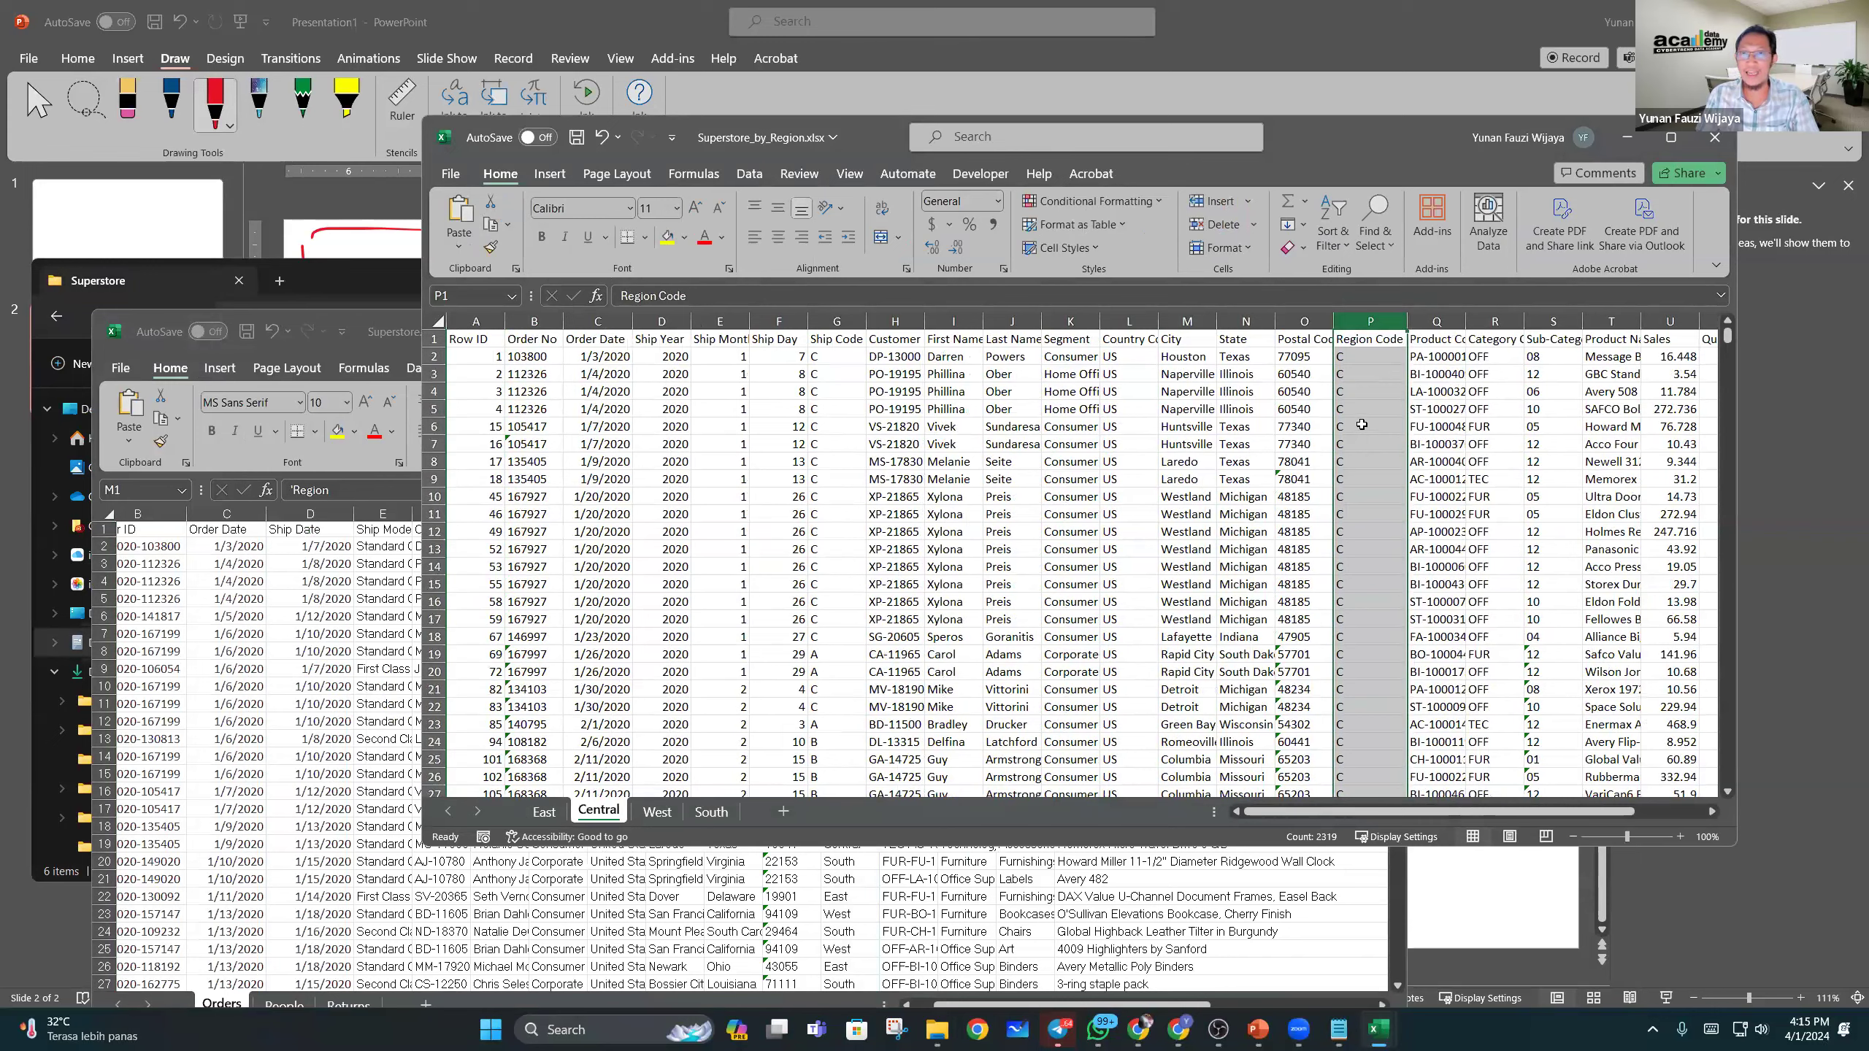
click(843, 316)
click(1354, 321)
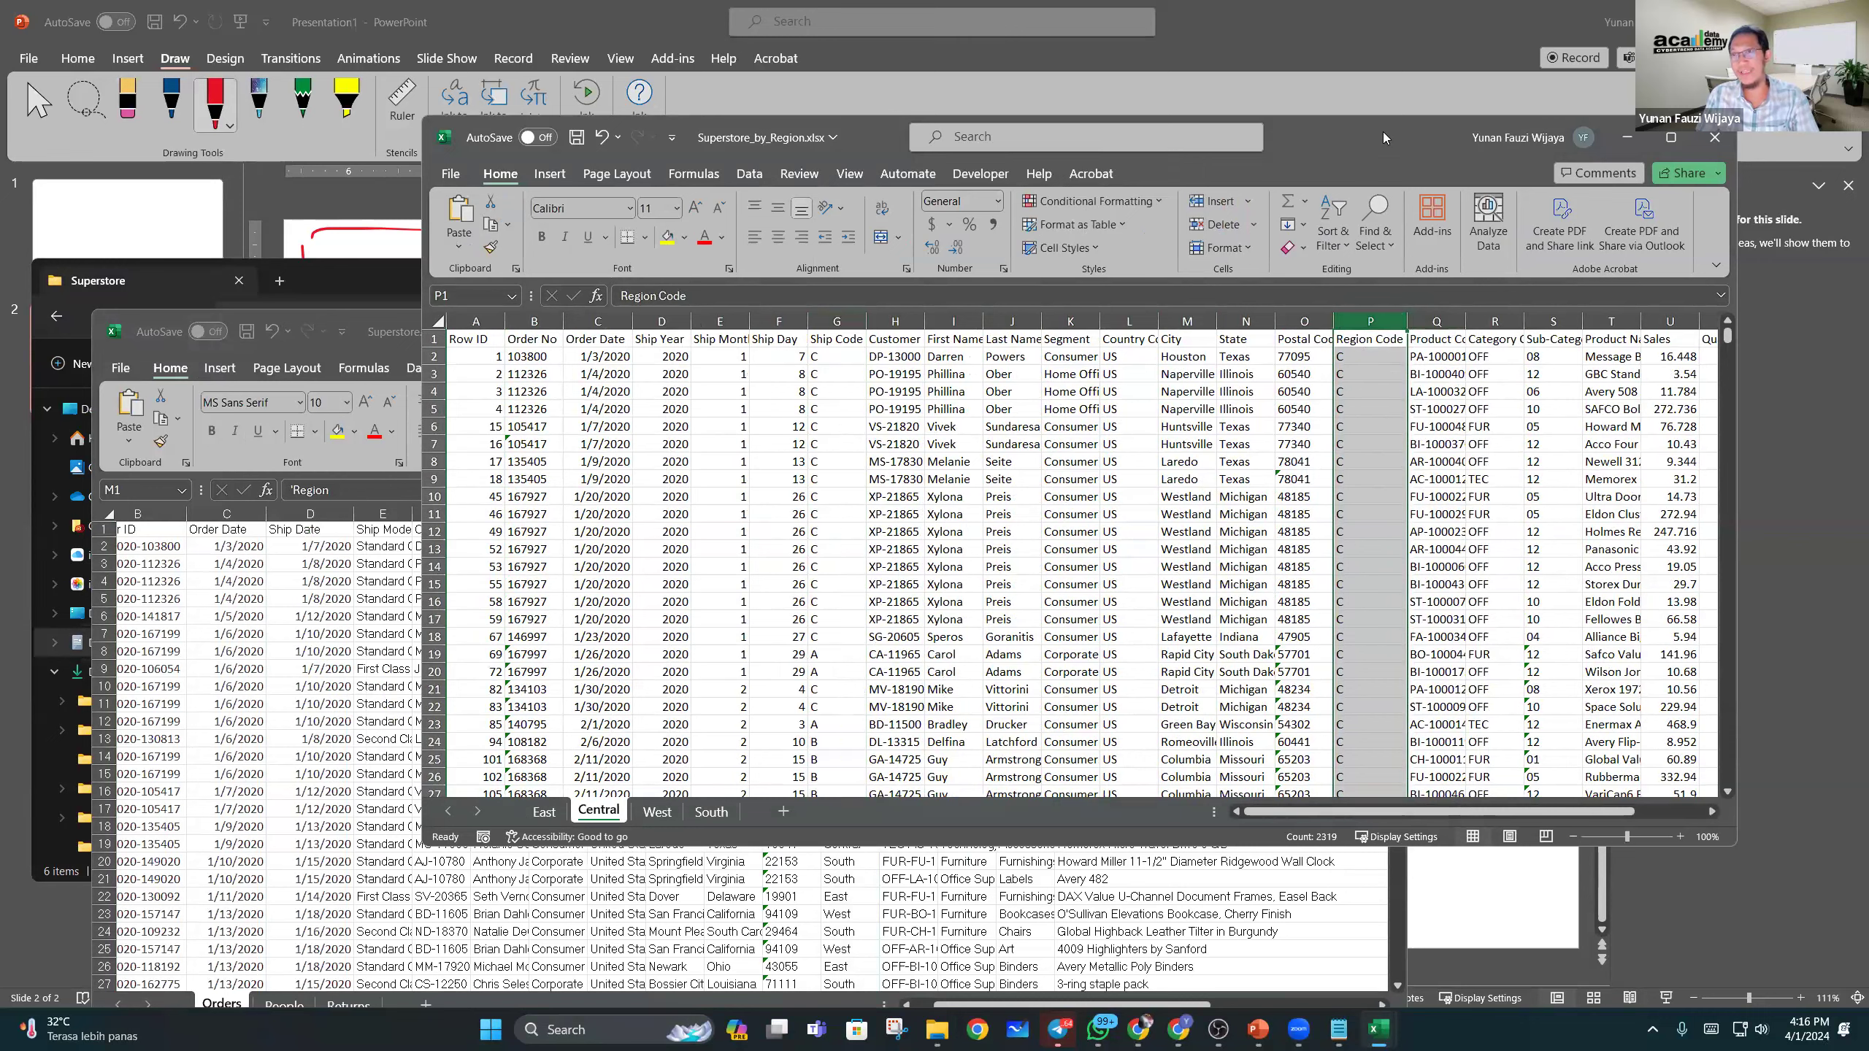
Step: Fit the Category Code and Sub-Category Code columns of the Central sheet to their contents and select the Sub-Category Code column
drag(1362, 125, 1094, 144)
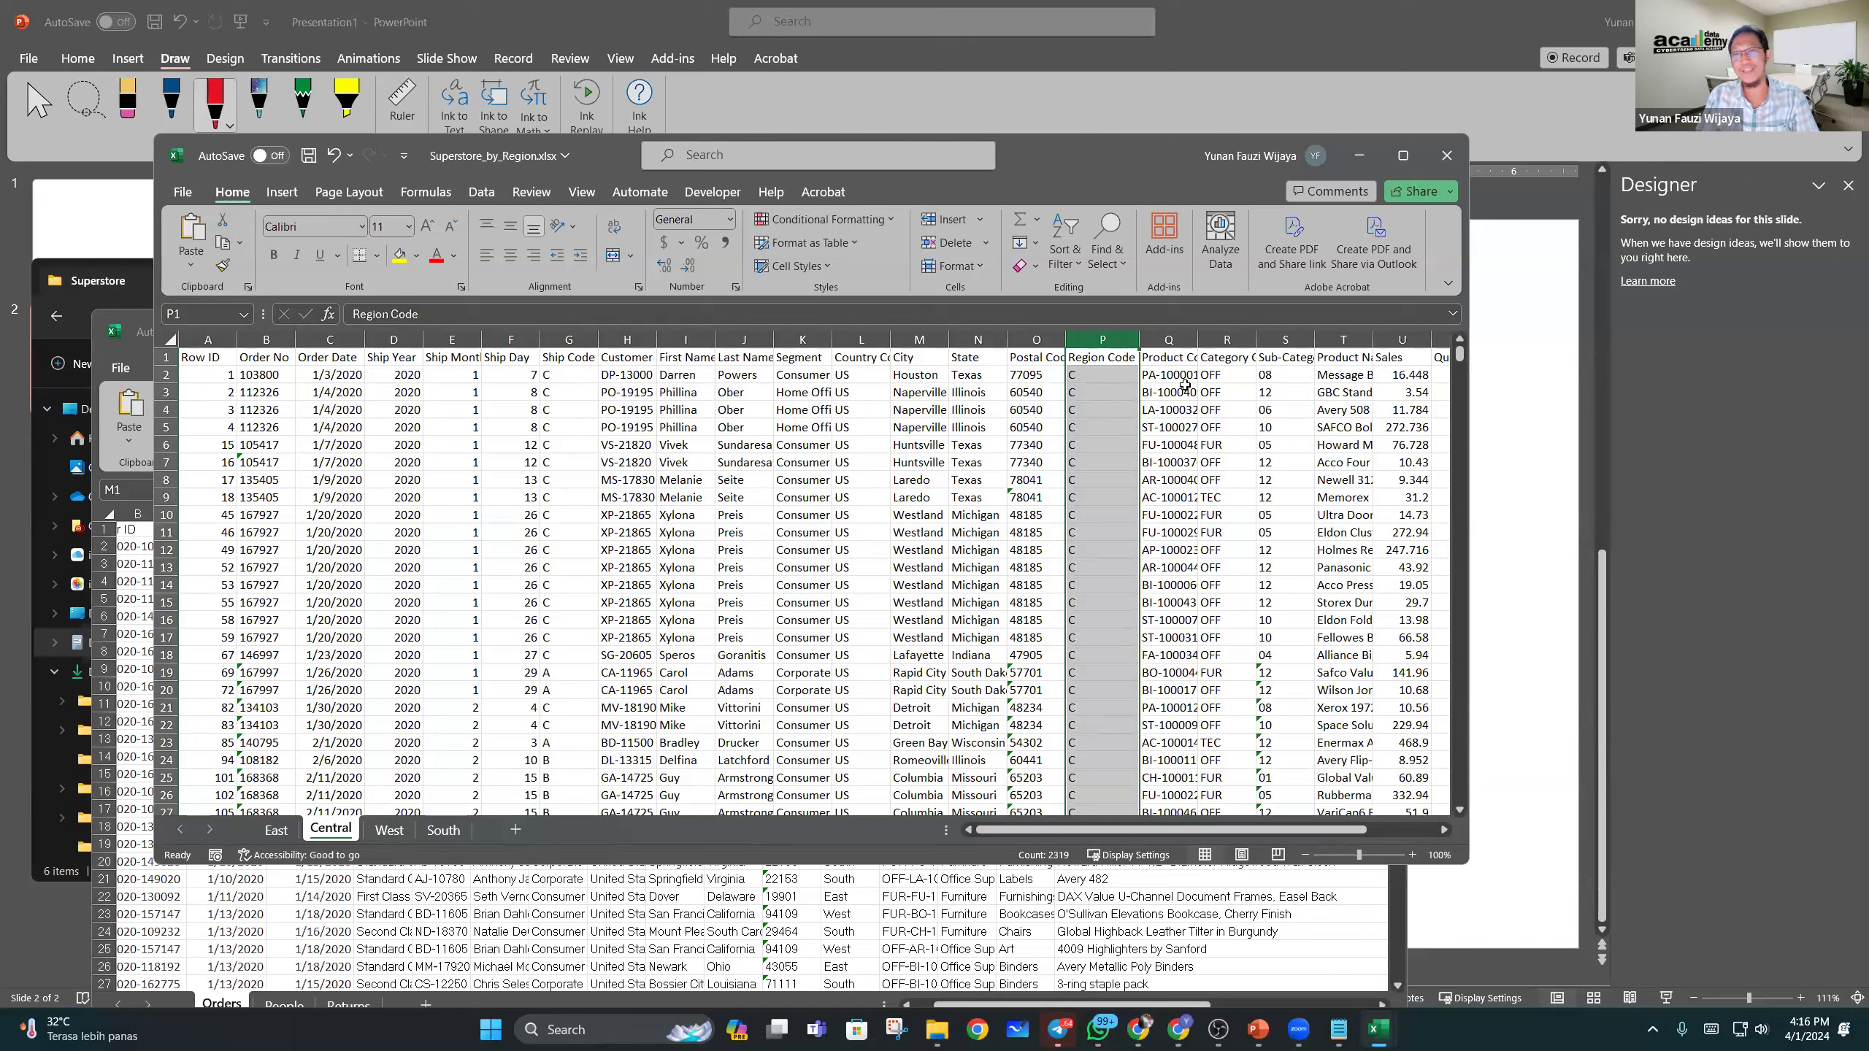
double_click(1316, 341)
double_click(1254, 338)
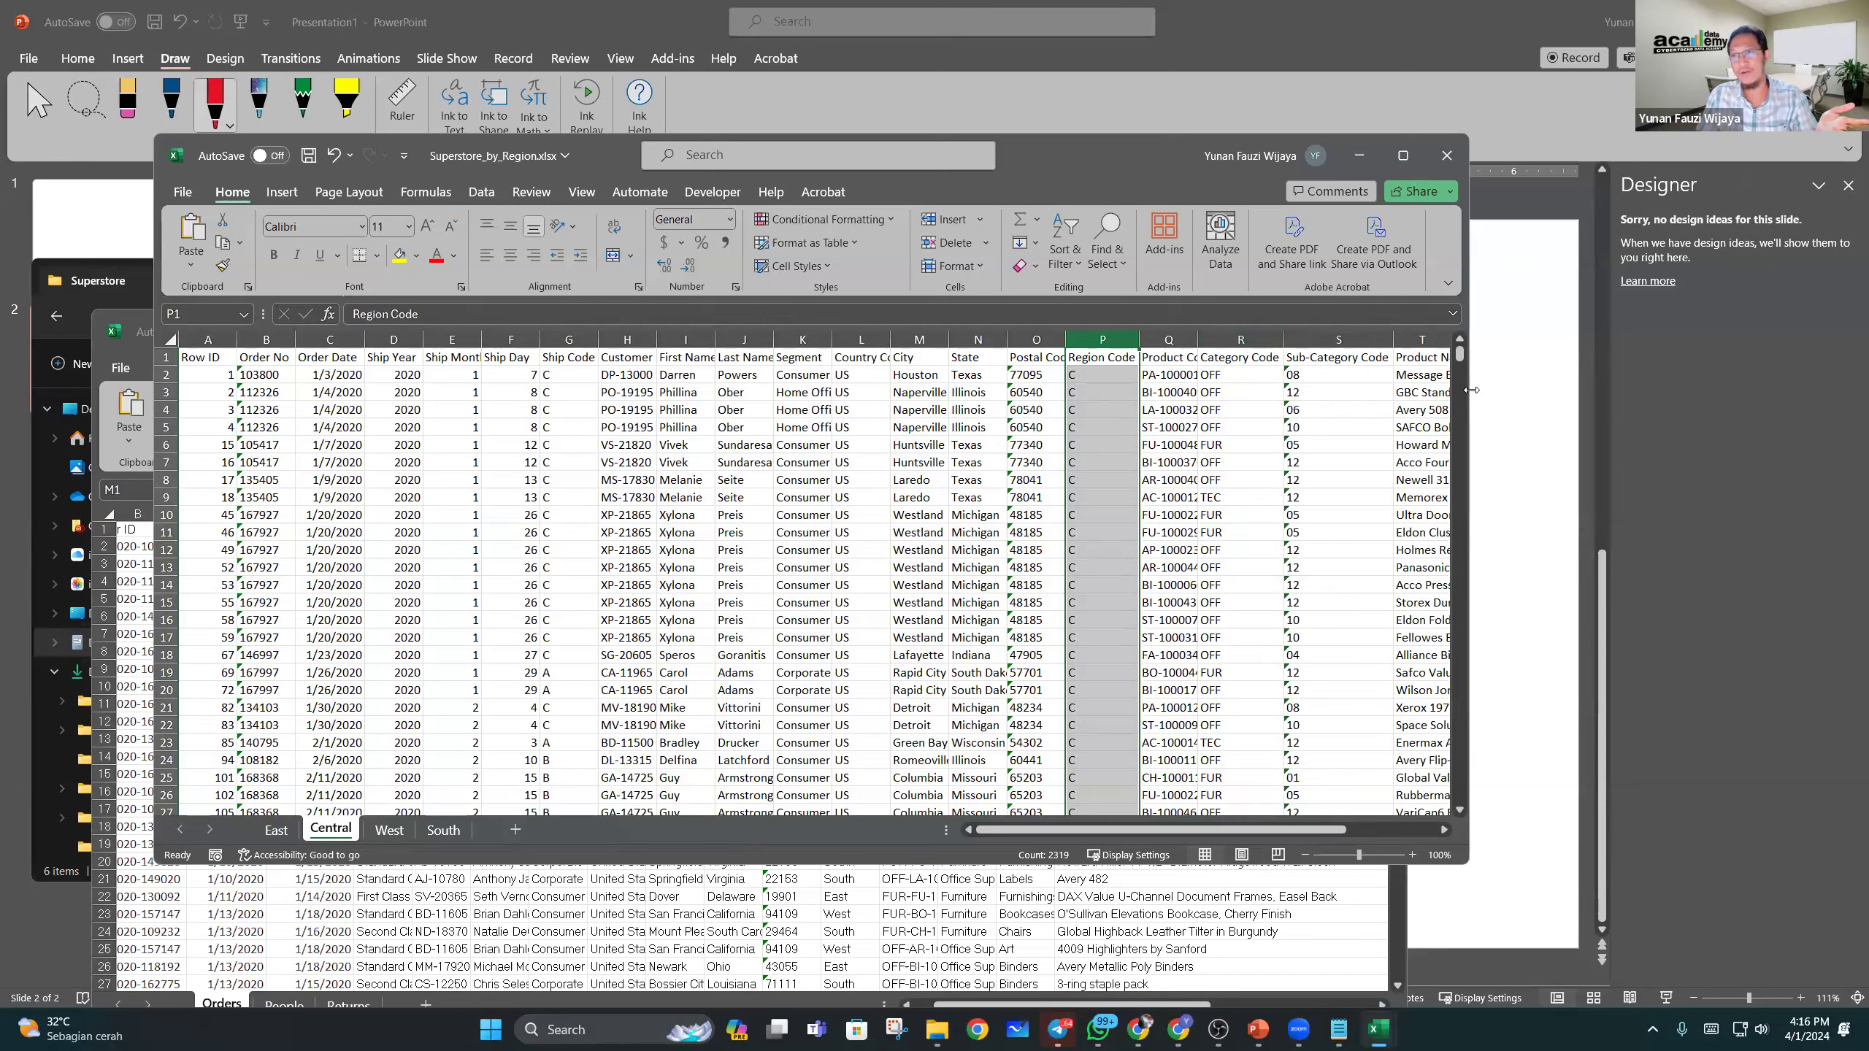
drag(1470, 386, 1663, 386)
click(1319, 341)
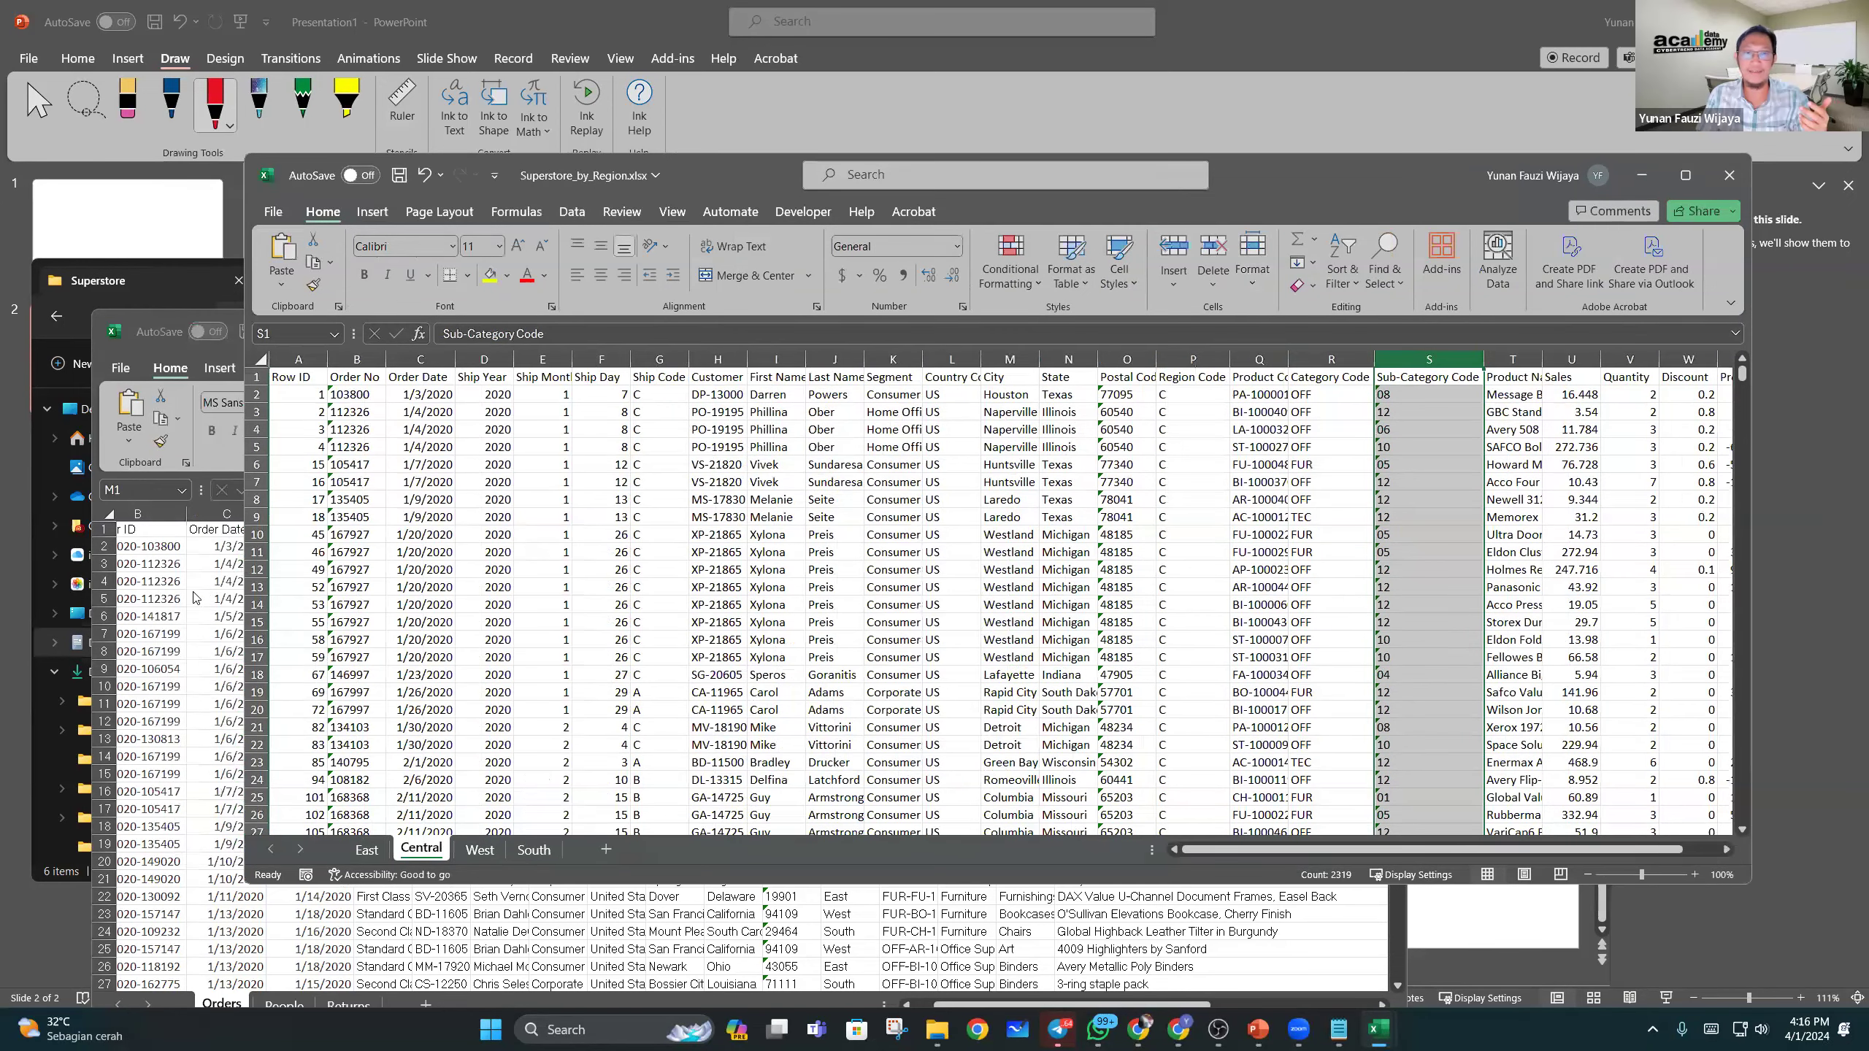
Step: Create a new blank workbook and reposition its window over the open Superstore workbooks
click(171, 333)
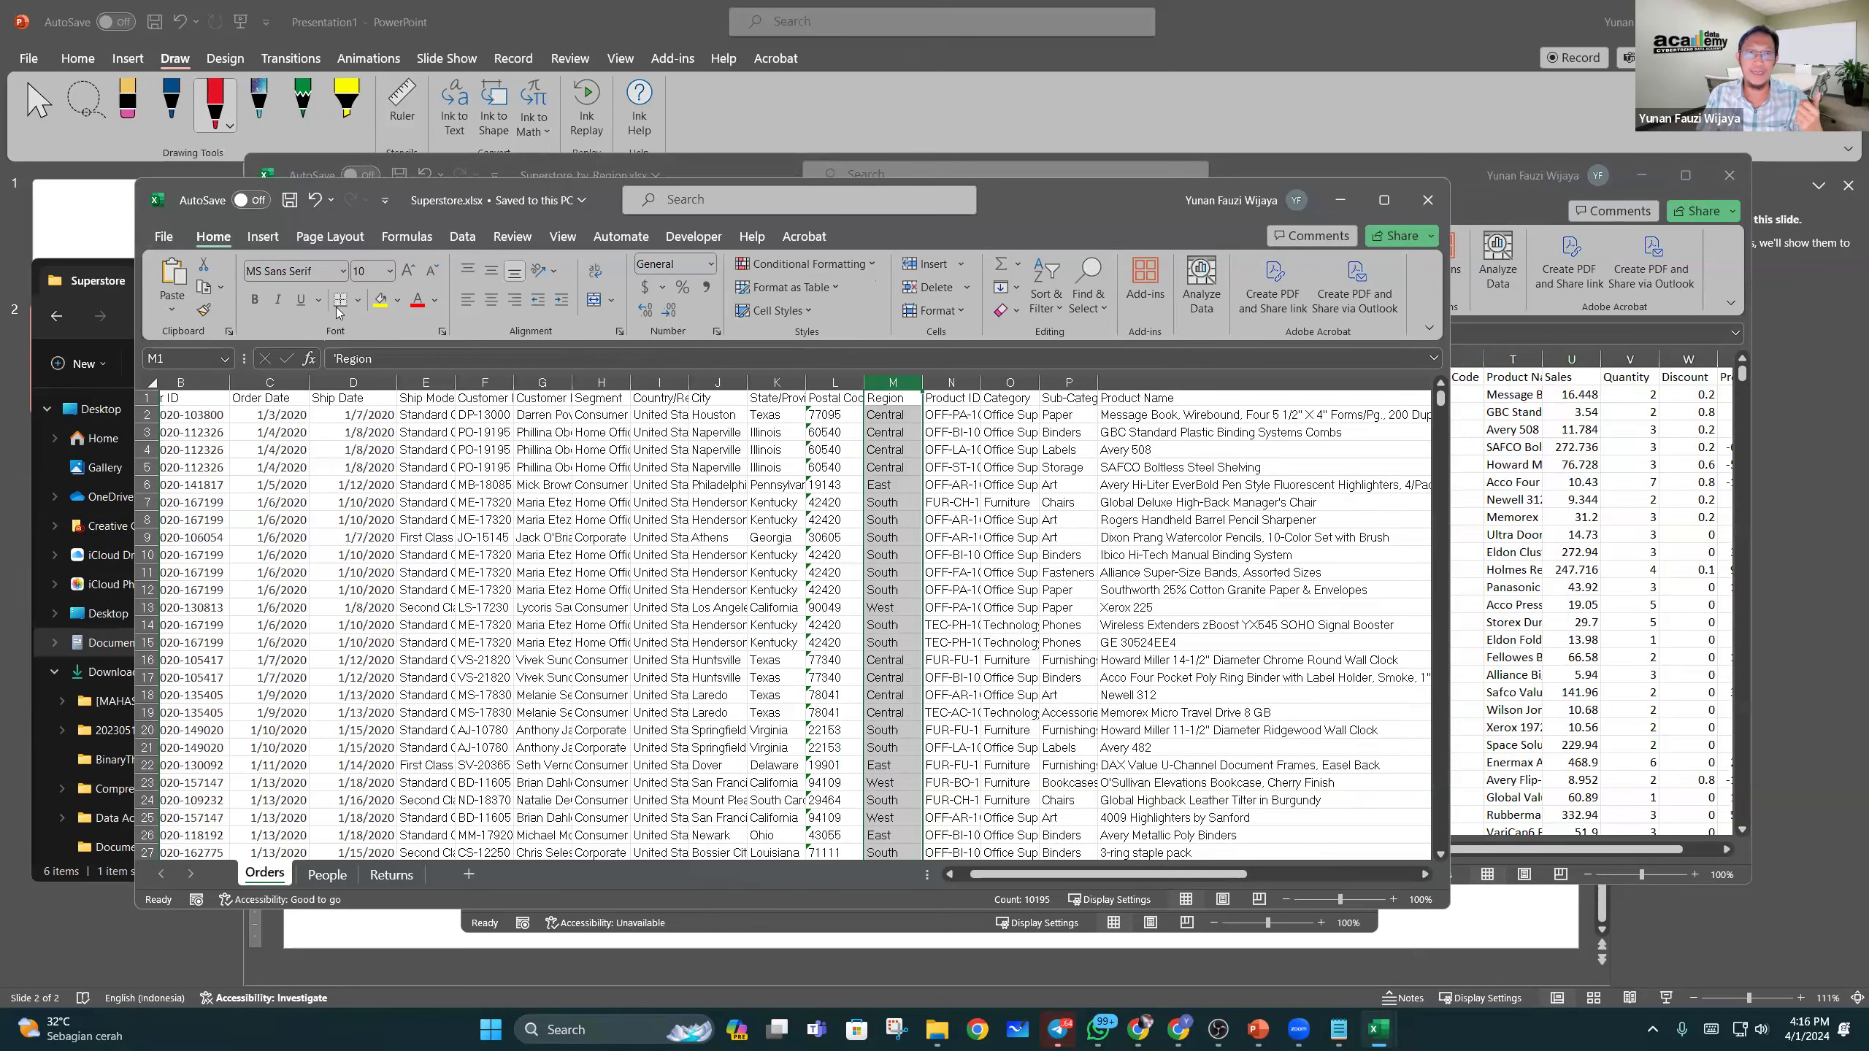
click(165, 236)
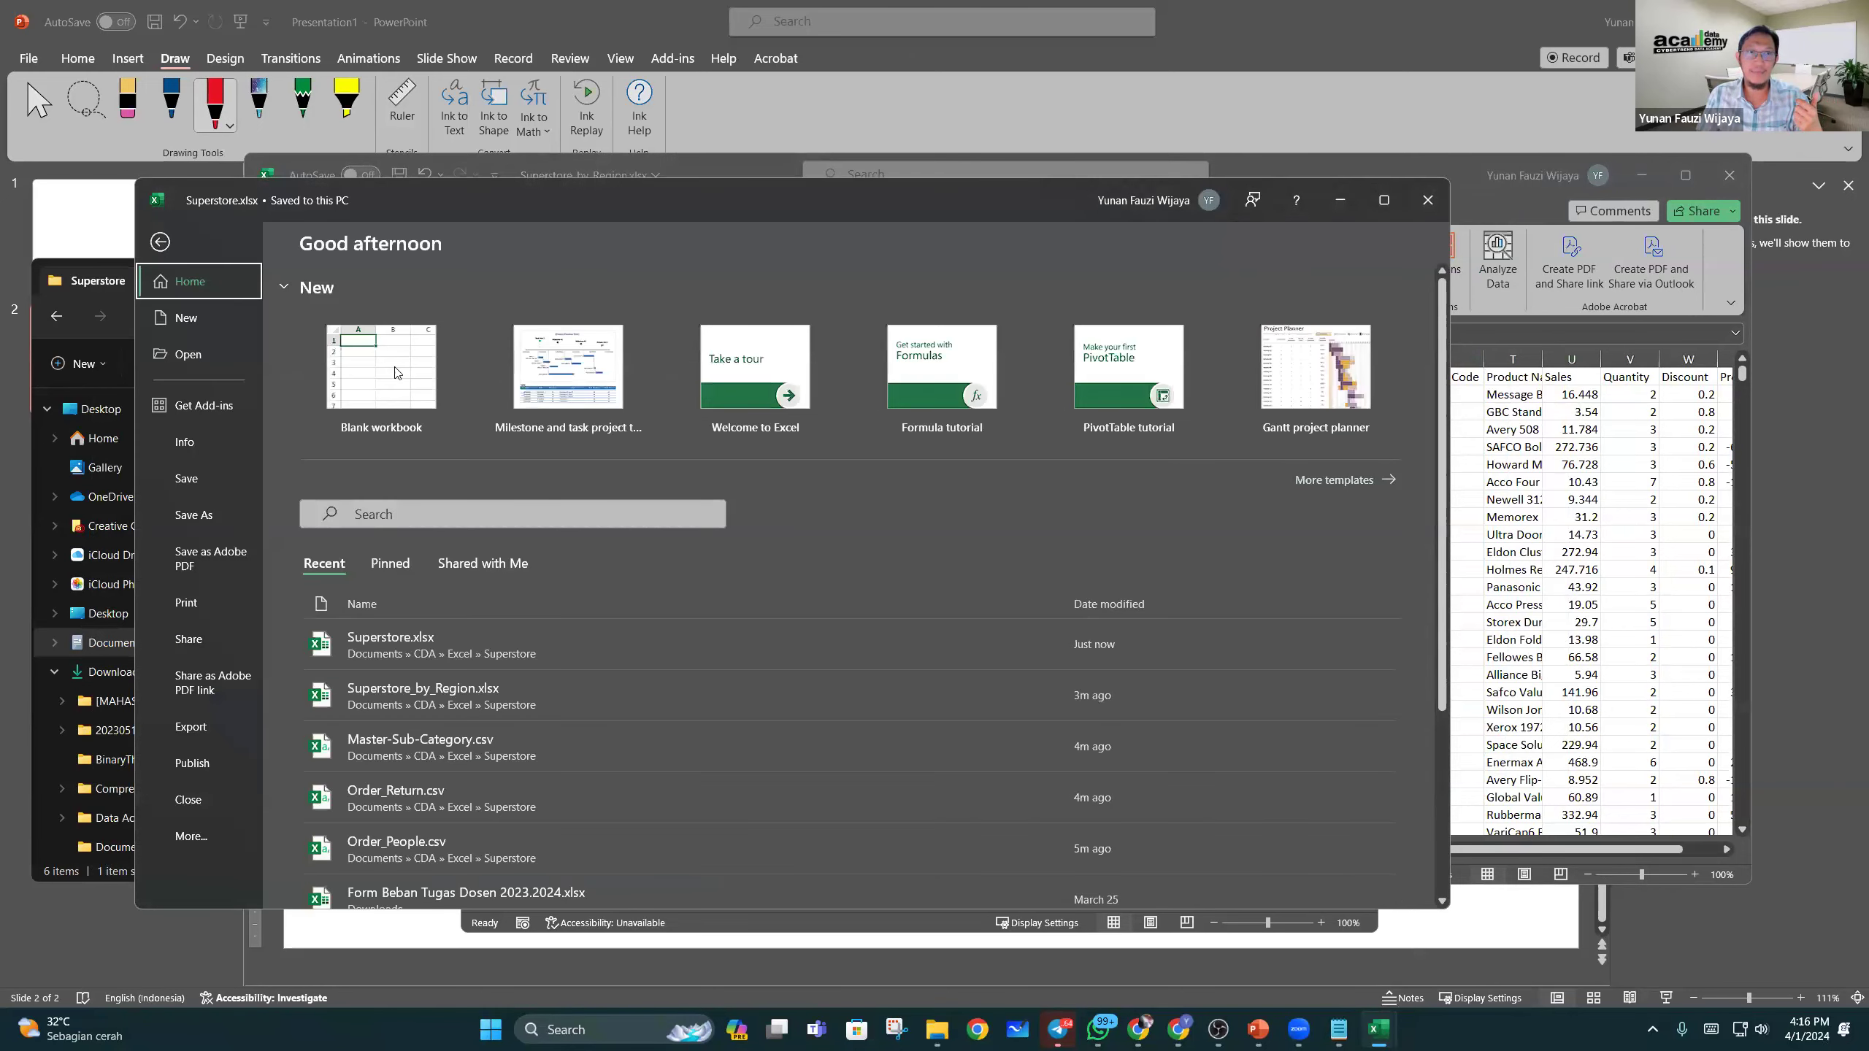
click(451, 328)
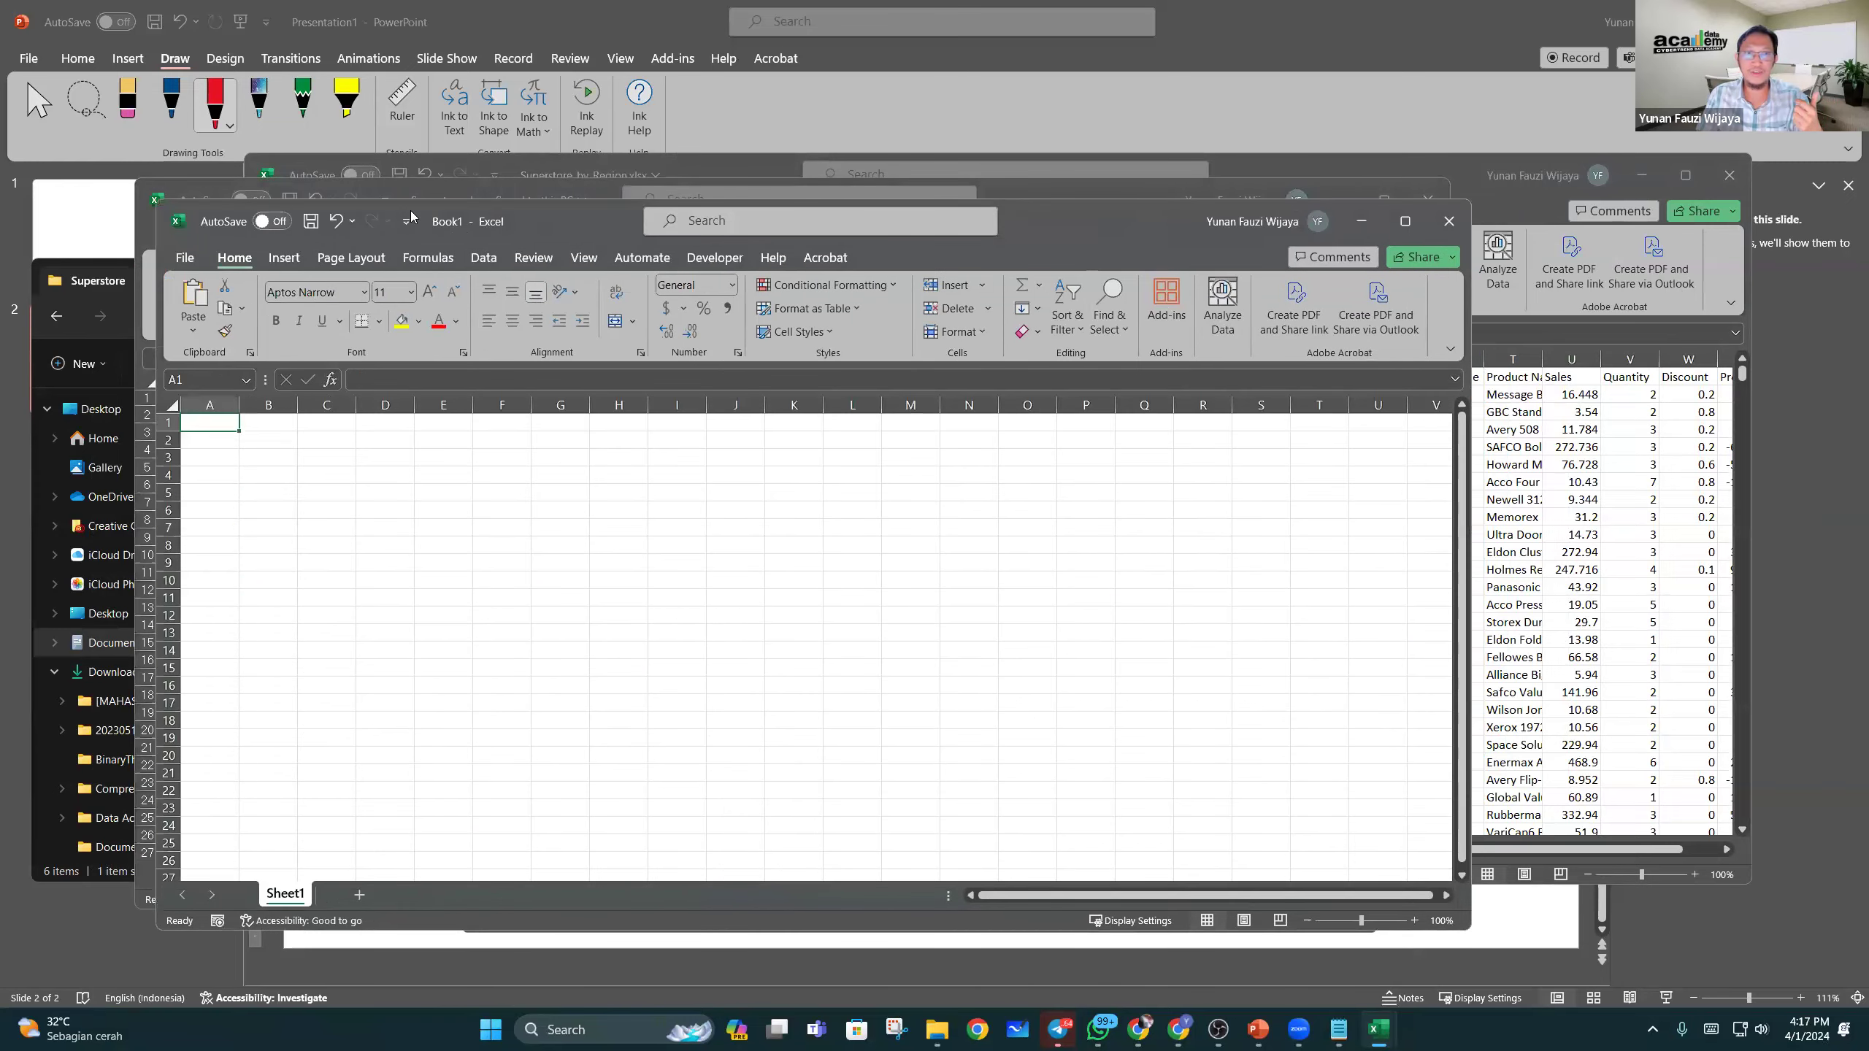
drag(1152, 207, 1263, 178)
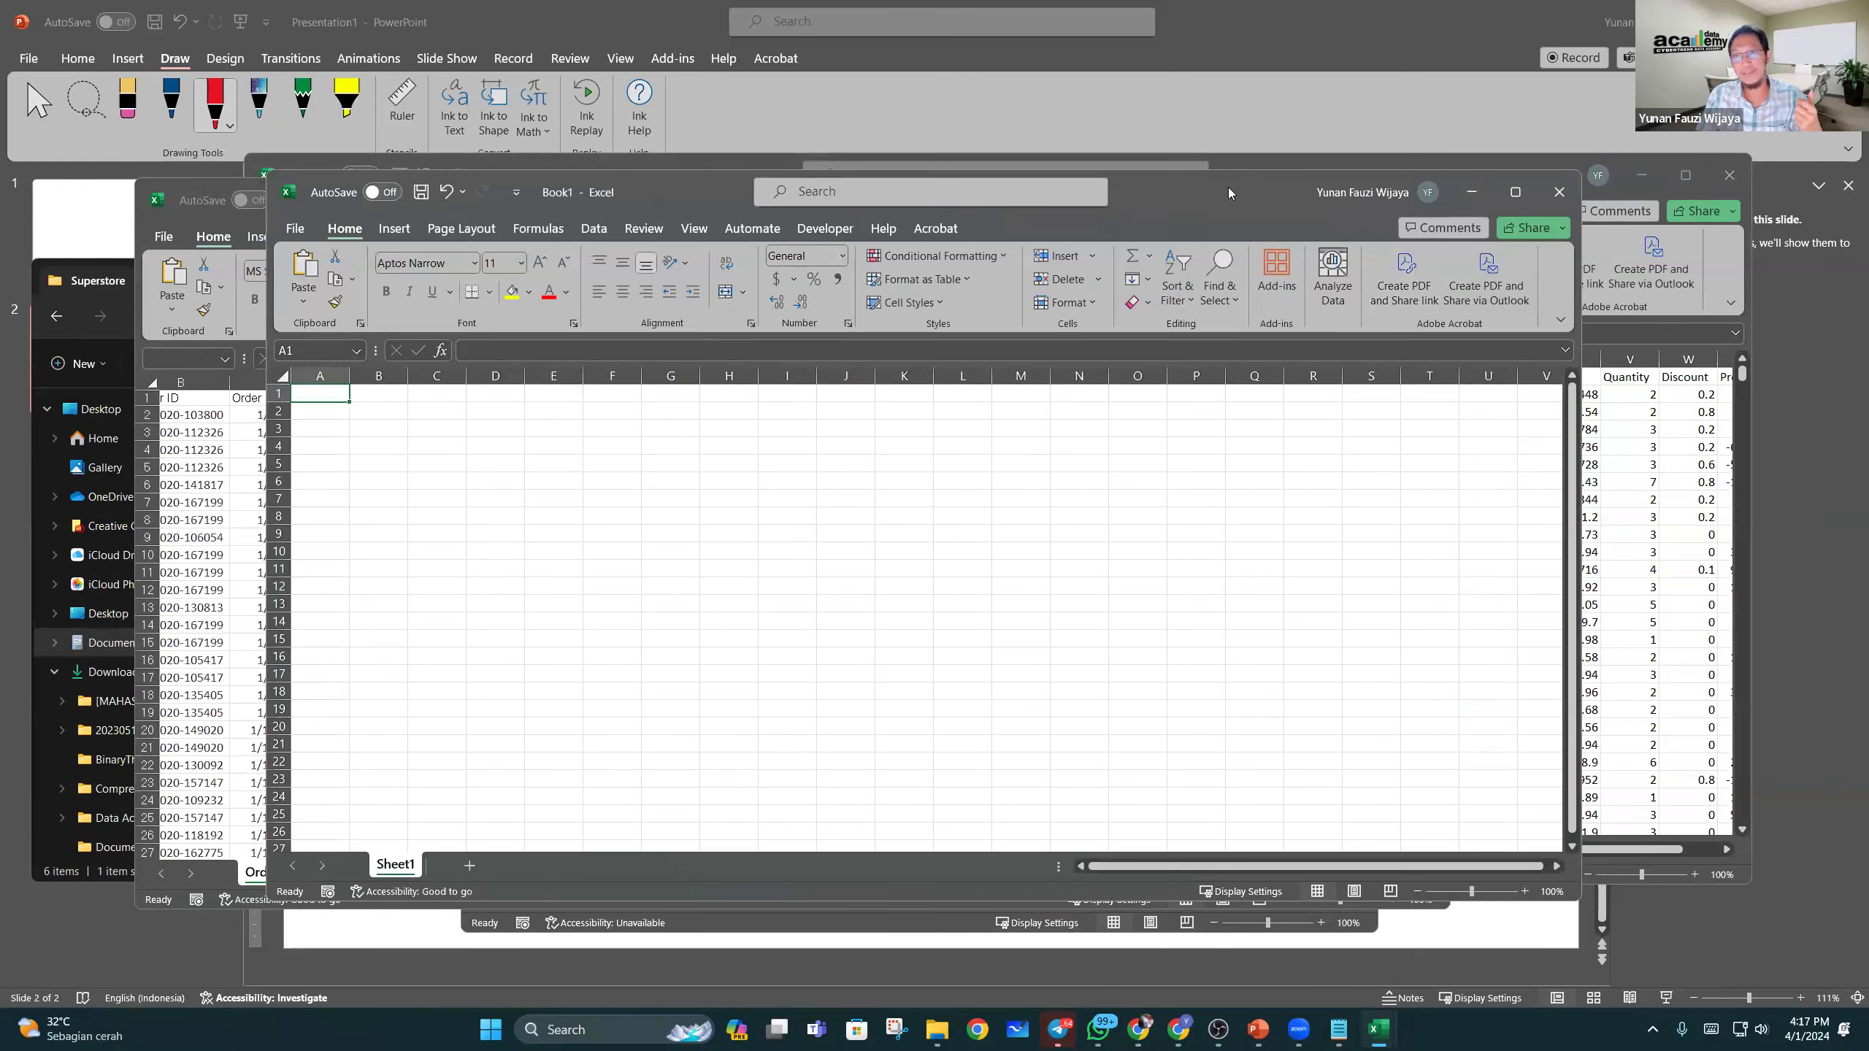
drag(1213, 188, 1204, 193)
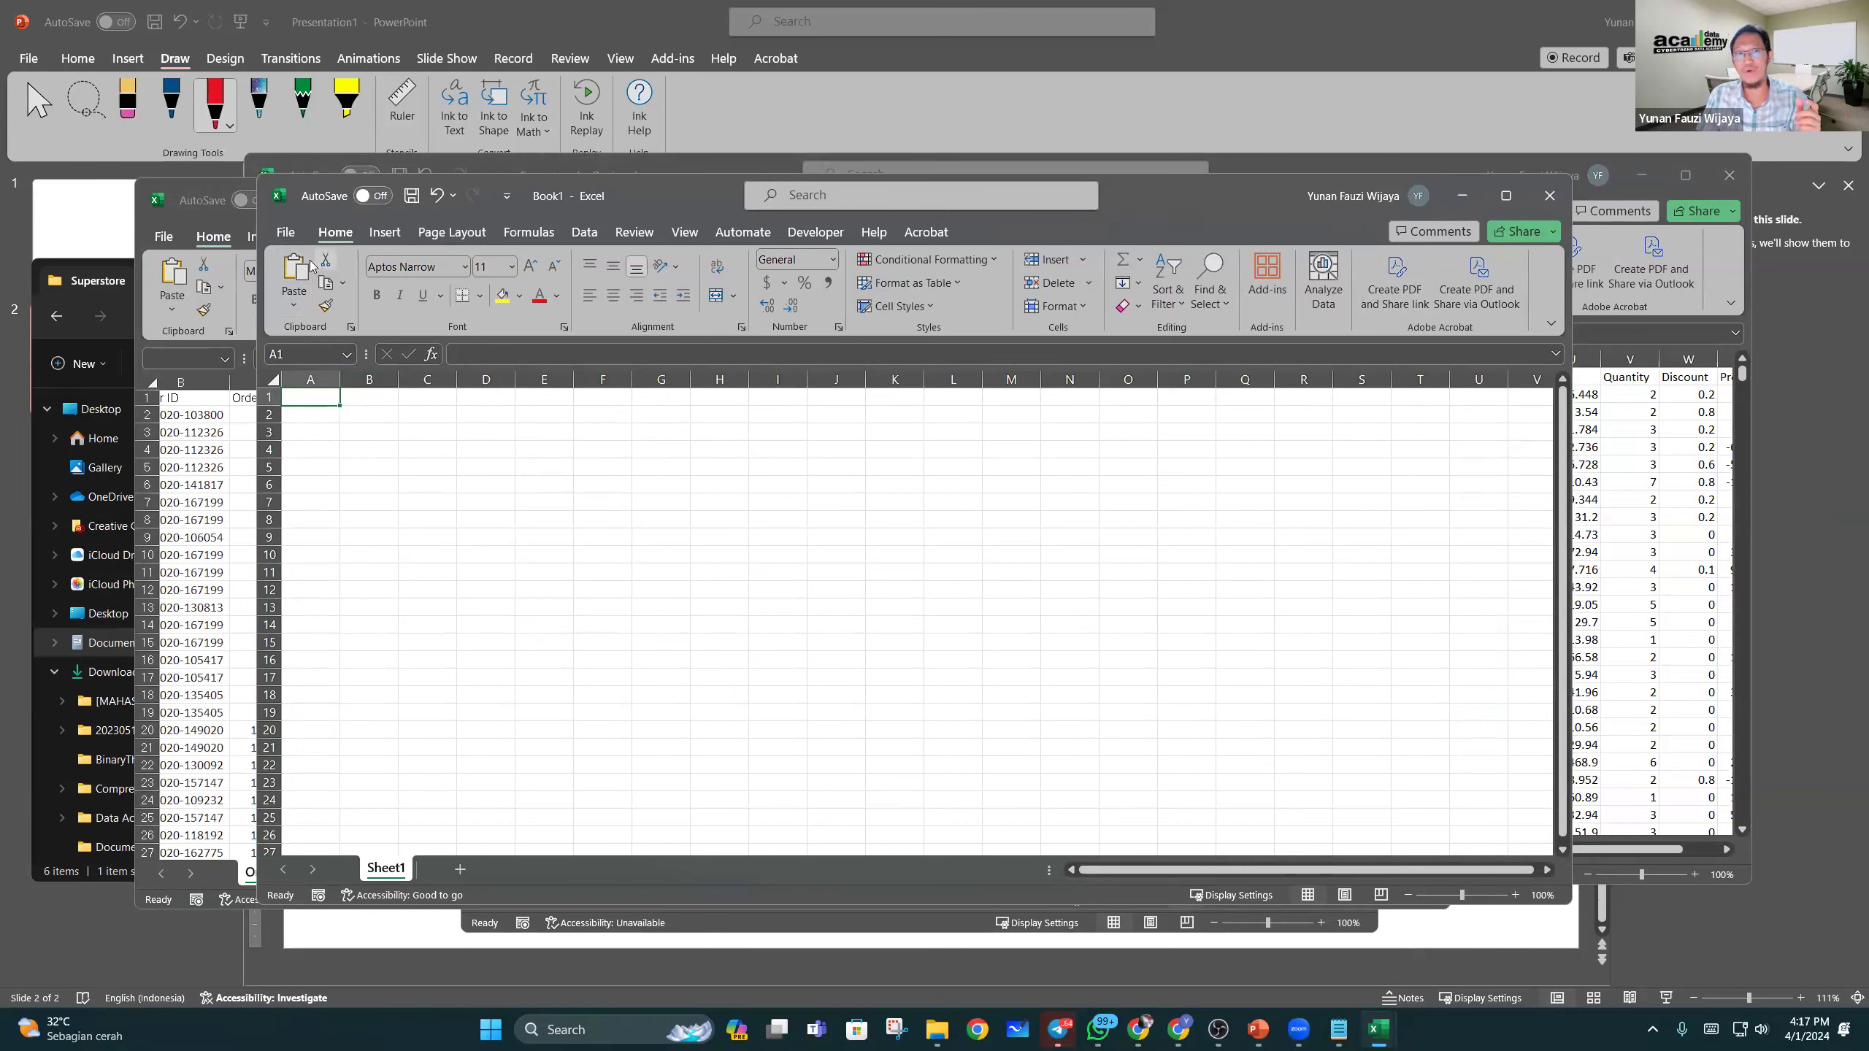
click(292, 234)
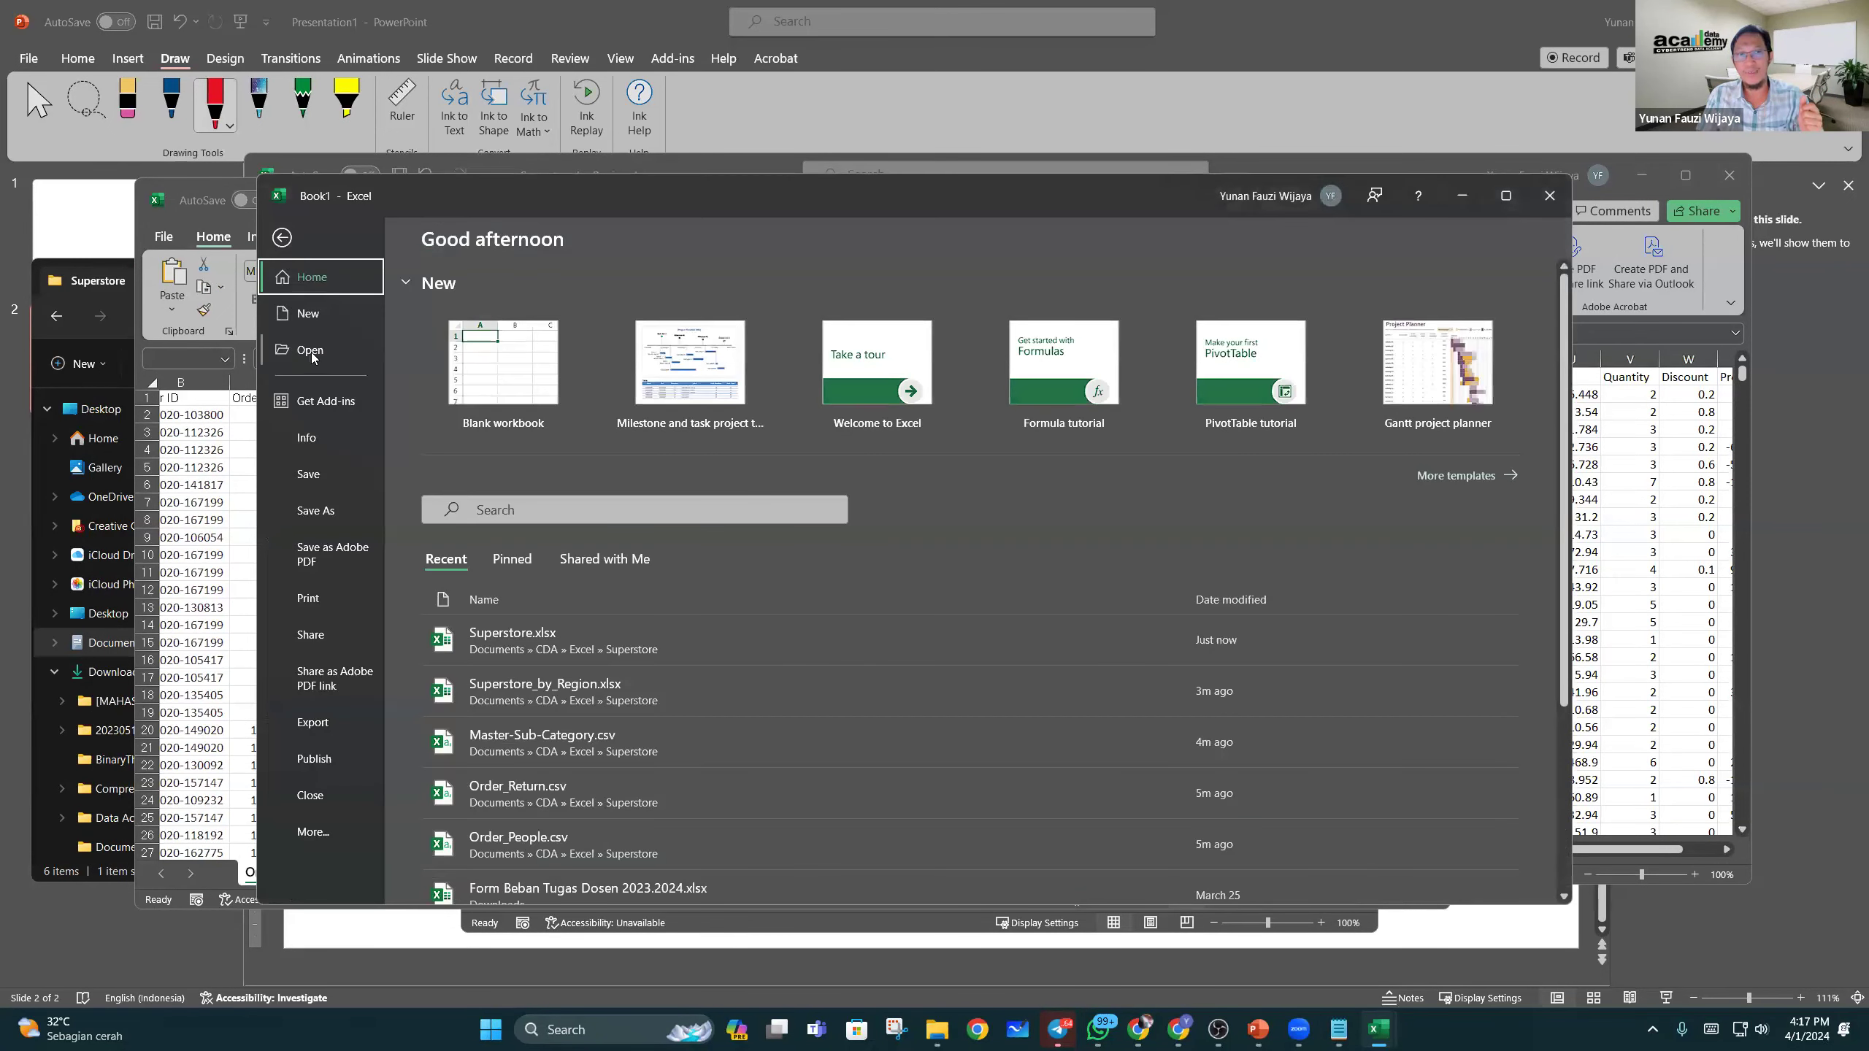
click(338, 351)
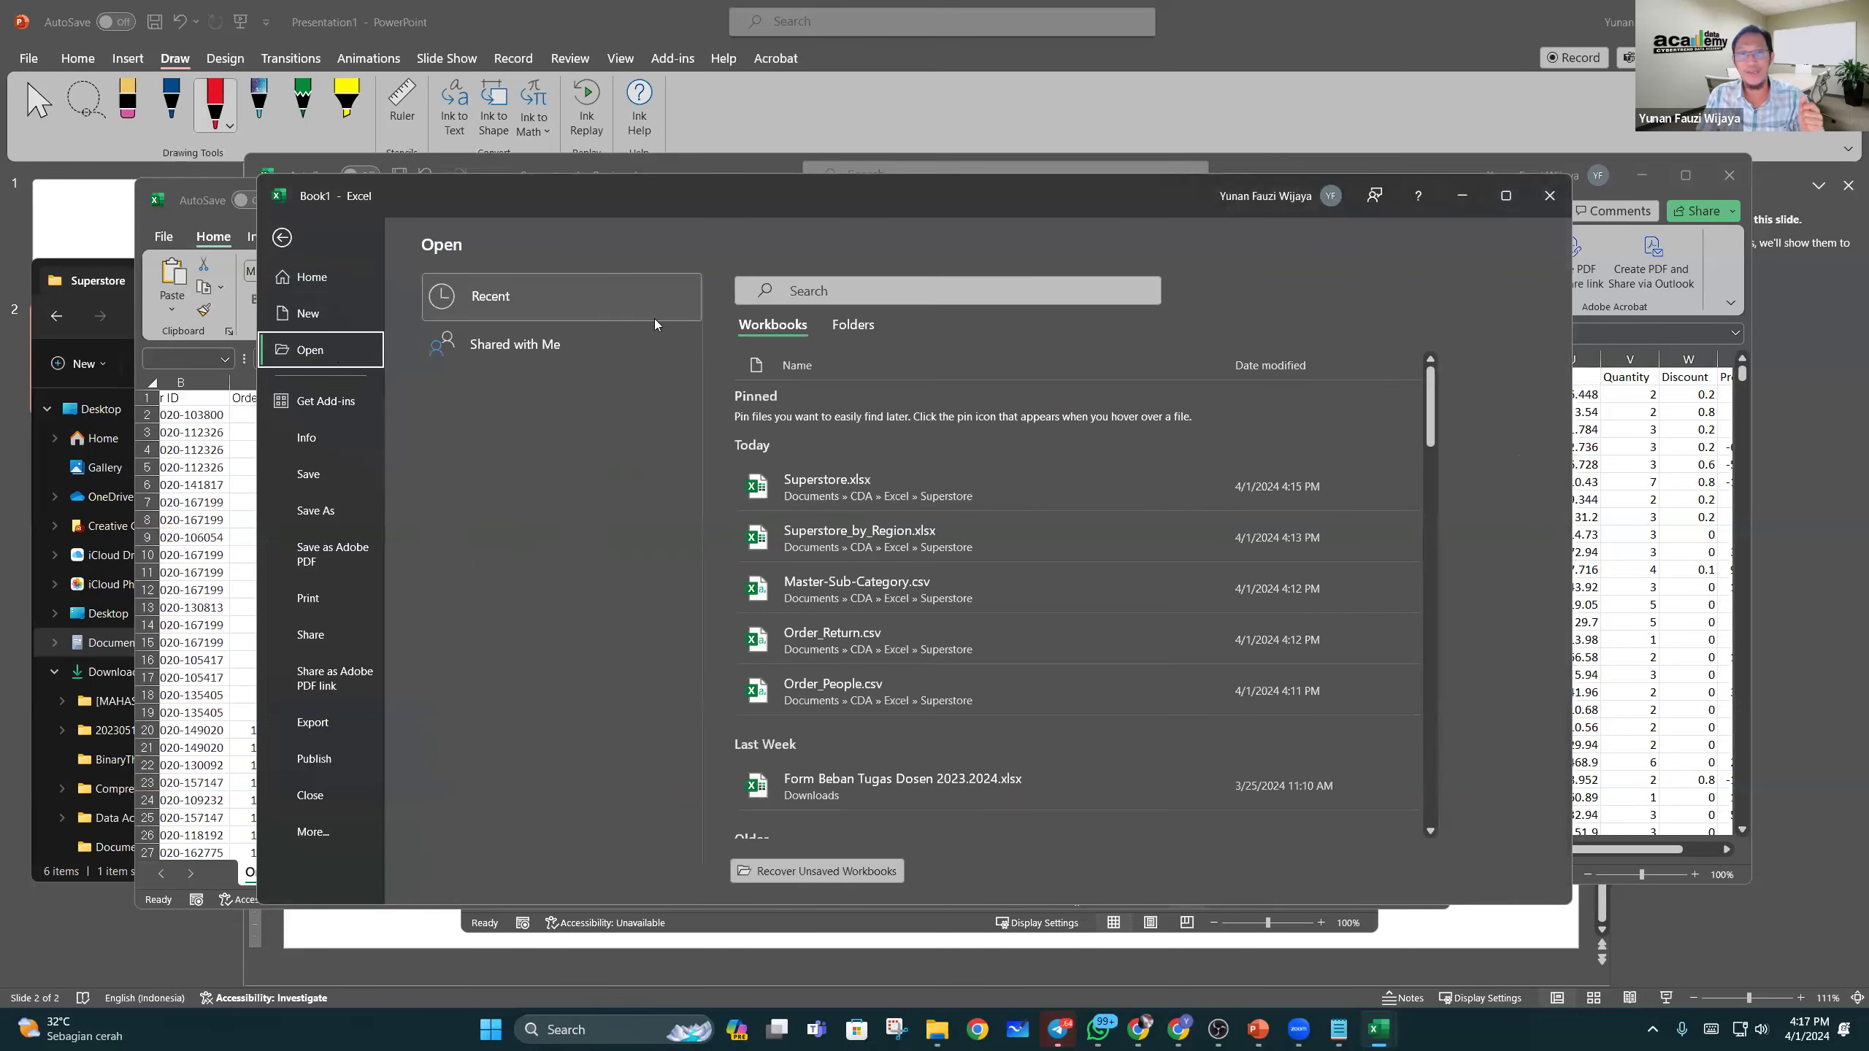
click(282, 237)
click(717, 464)
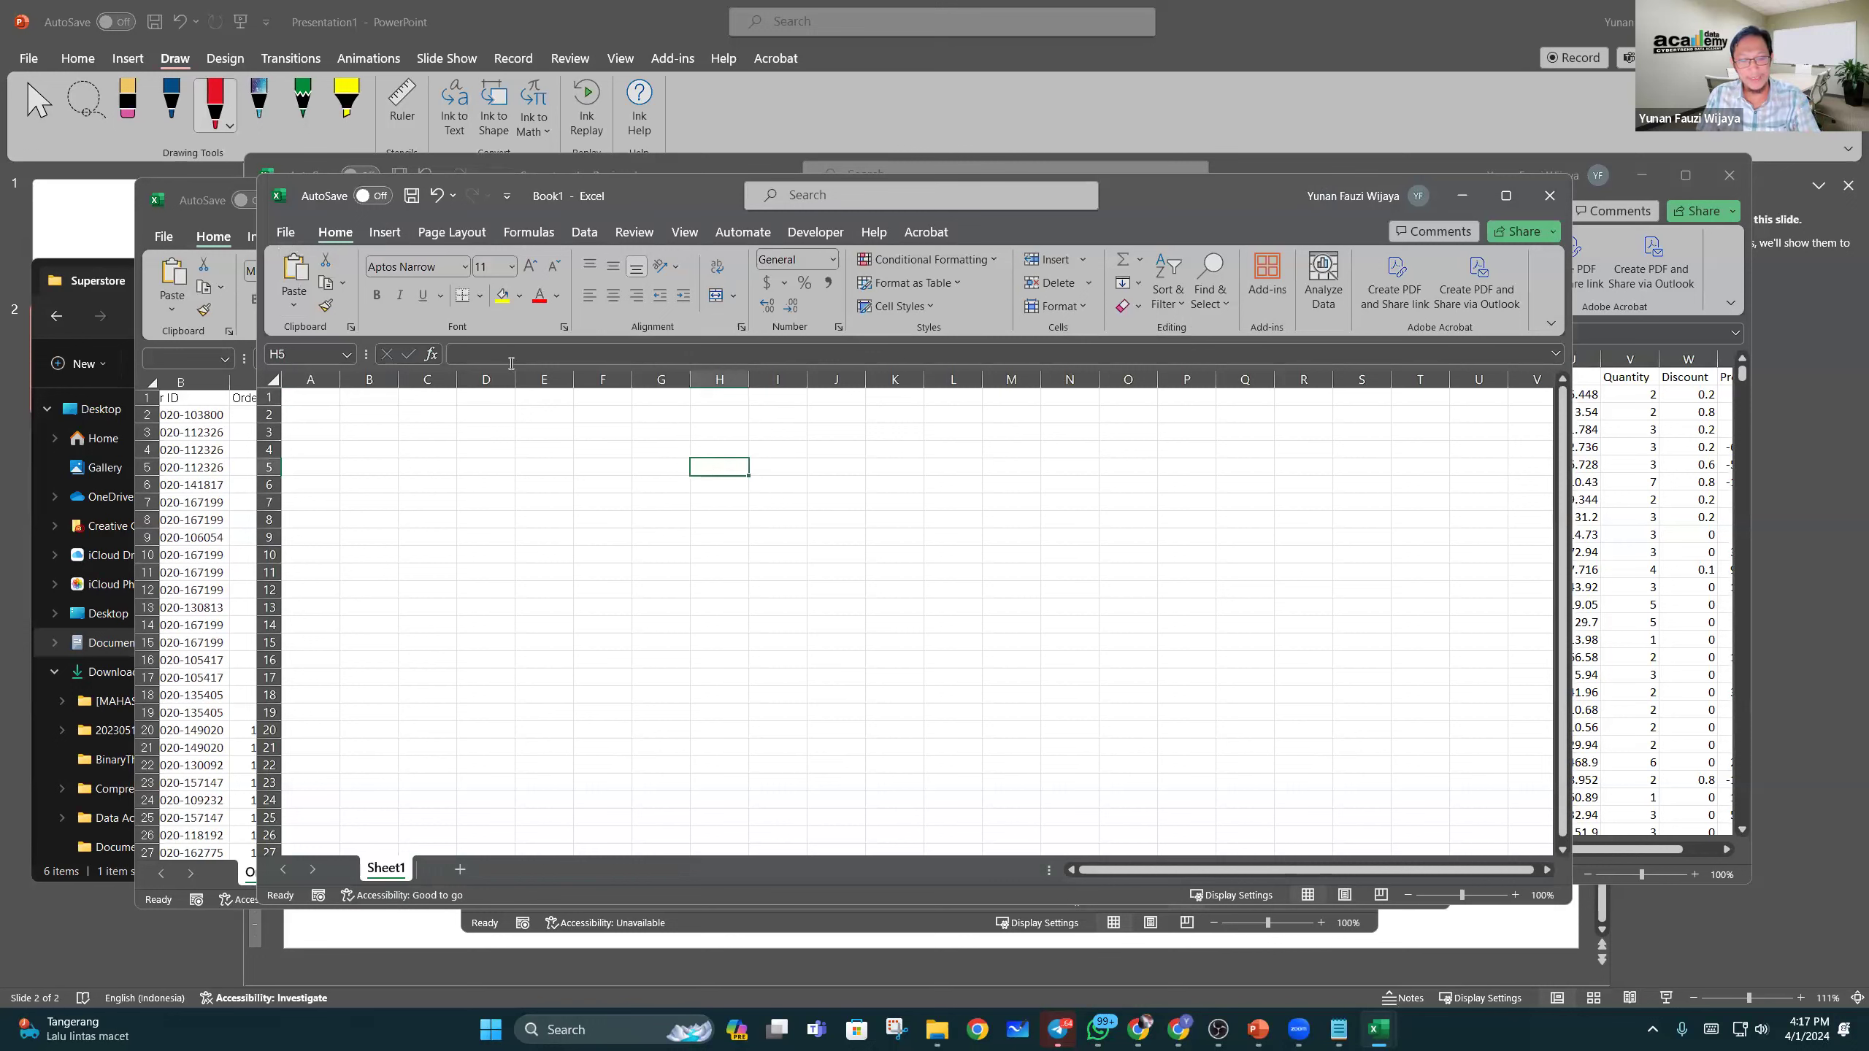
Step: Show the Get & Transform Data commands, and annotate them with a red box and check marks on the Text/CSV, Web, Table/Range and Picture sources
drag(601, 241, 609, 246)
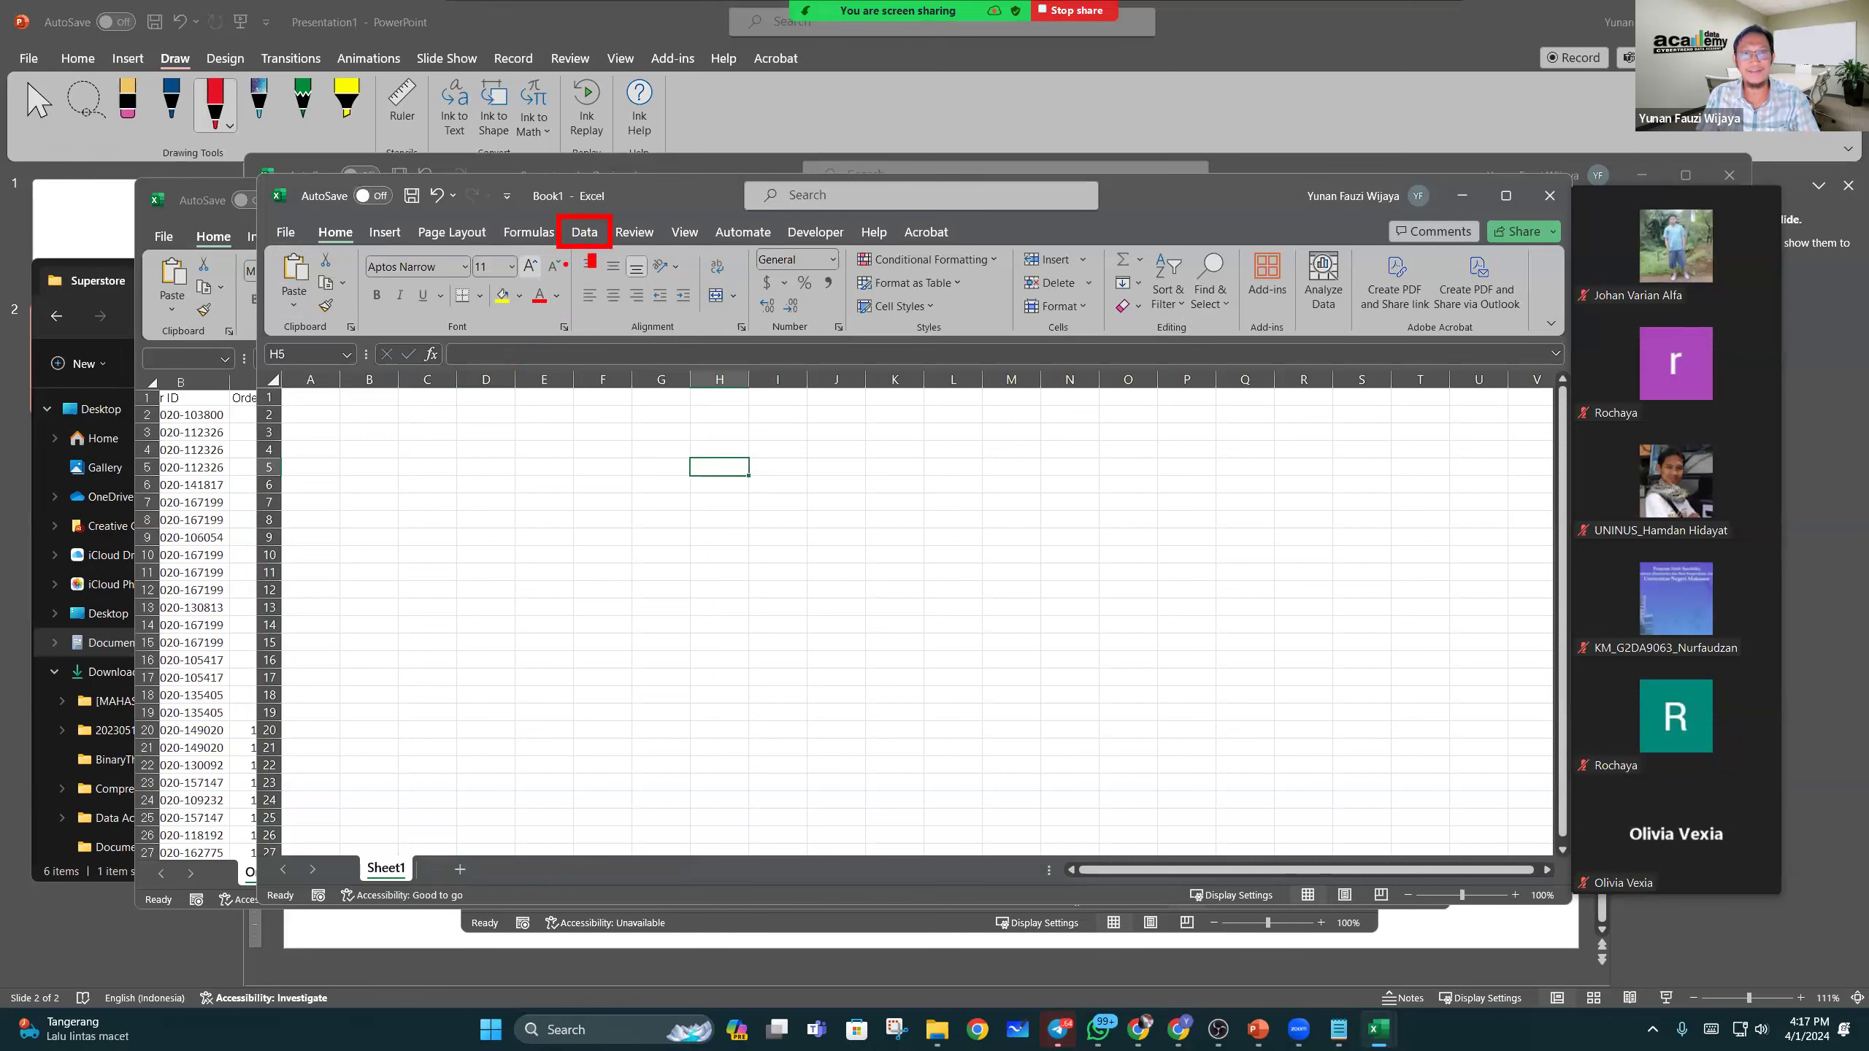
click(588, 244)
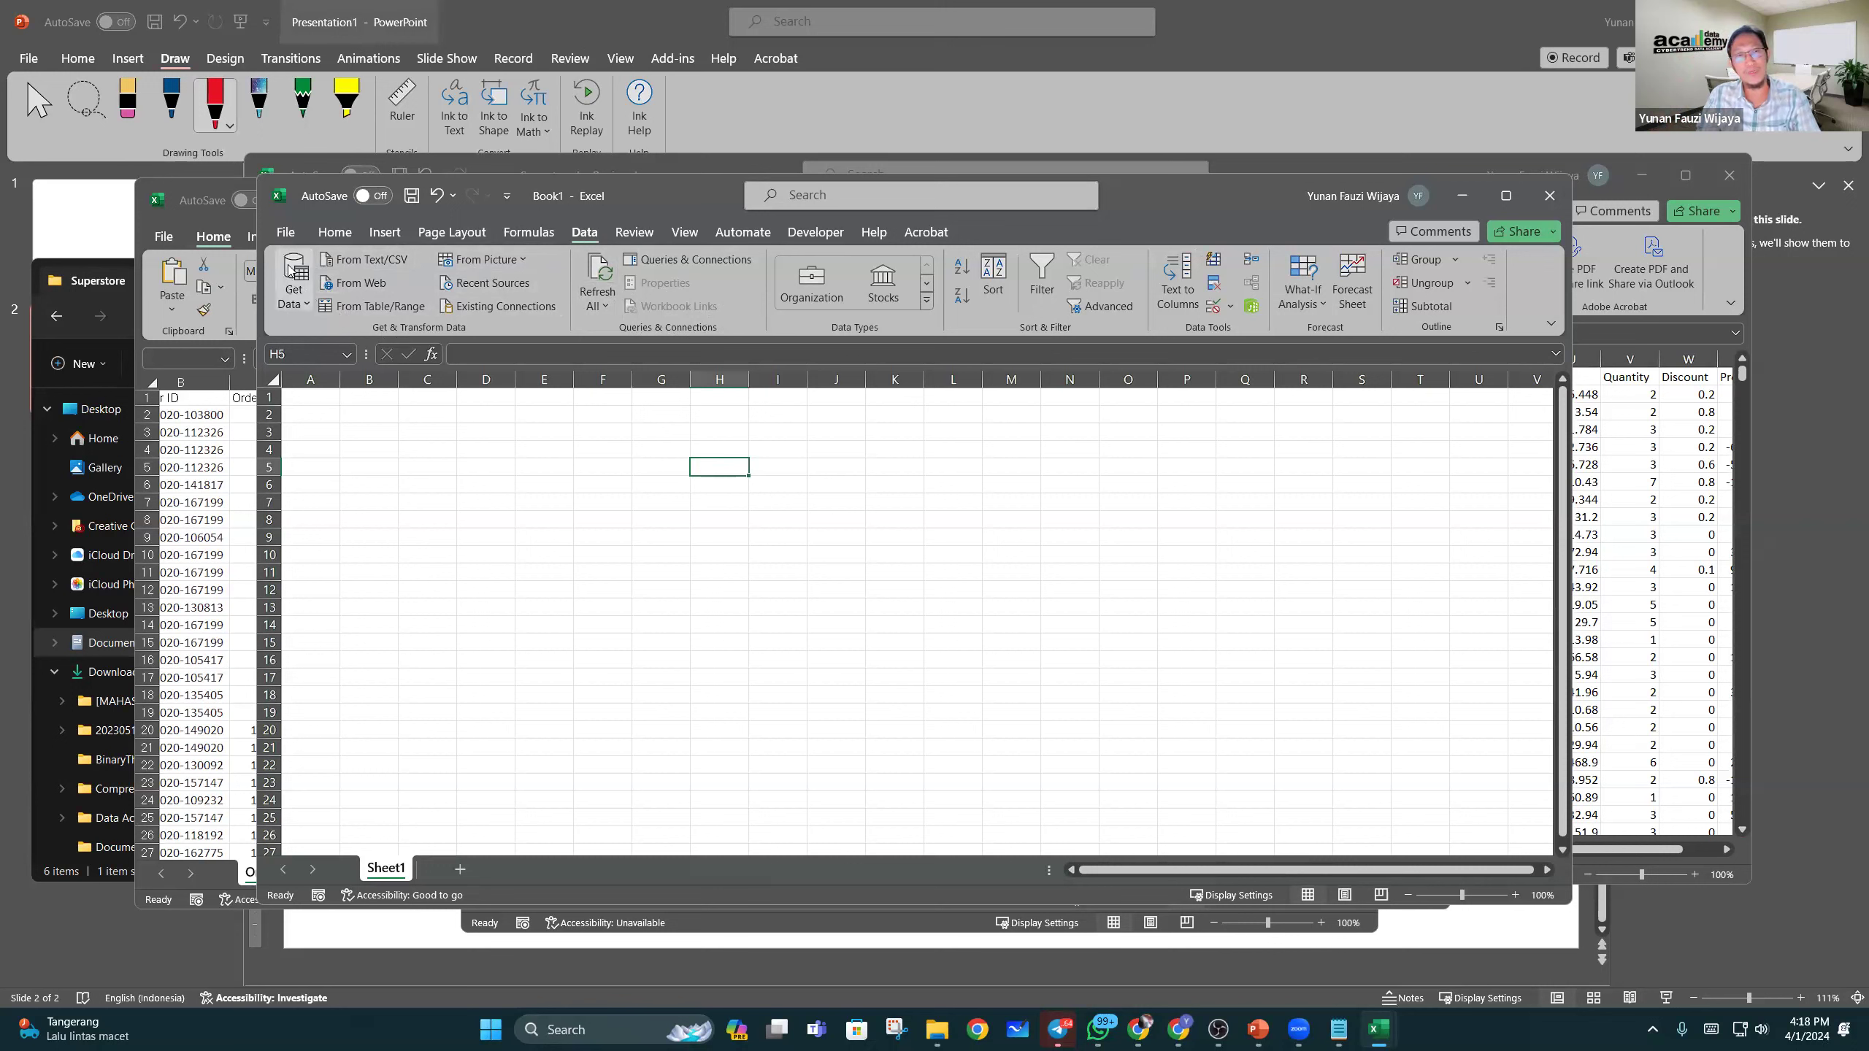
drag(264, 236, 559, 335)
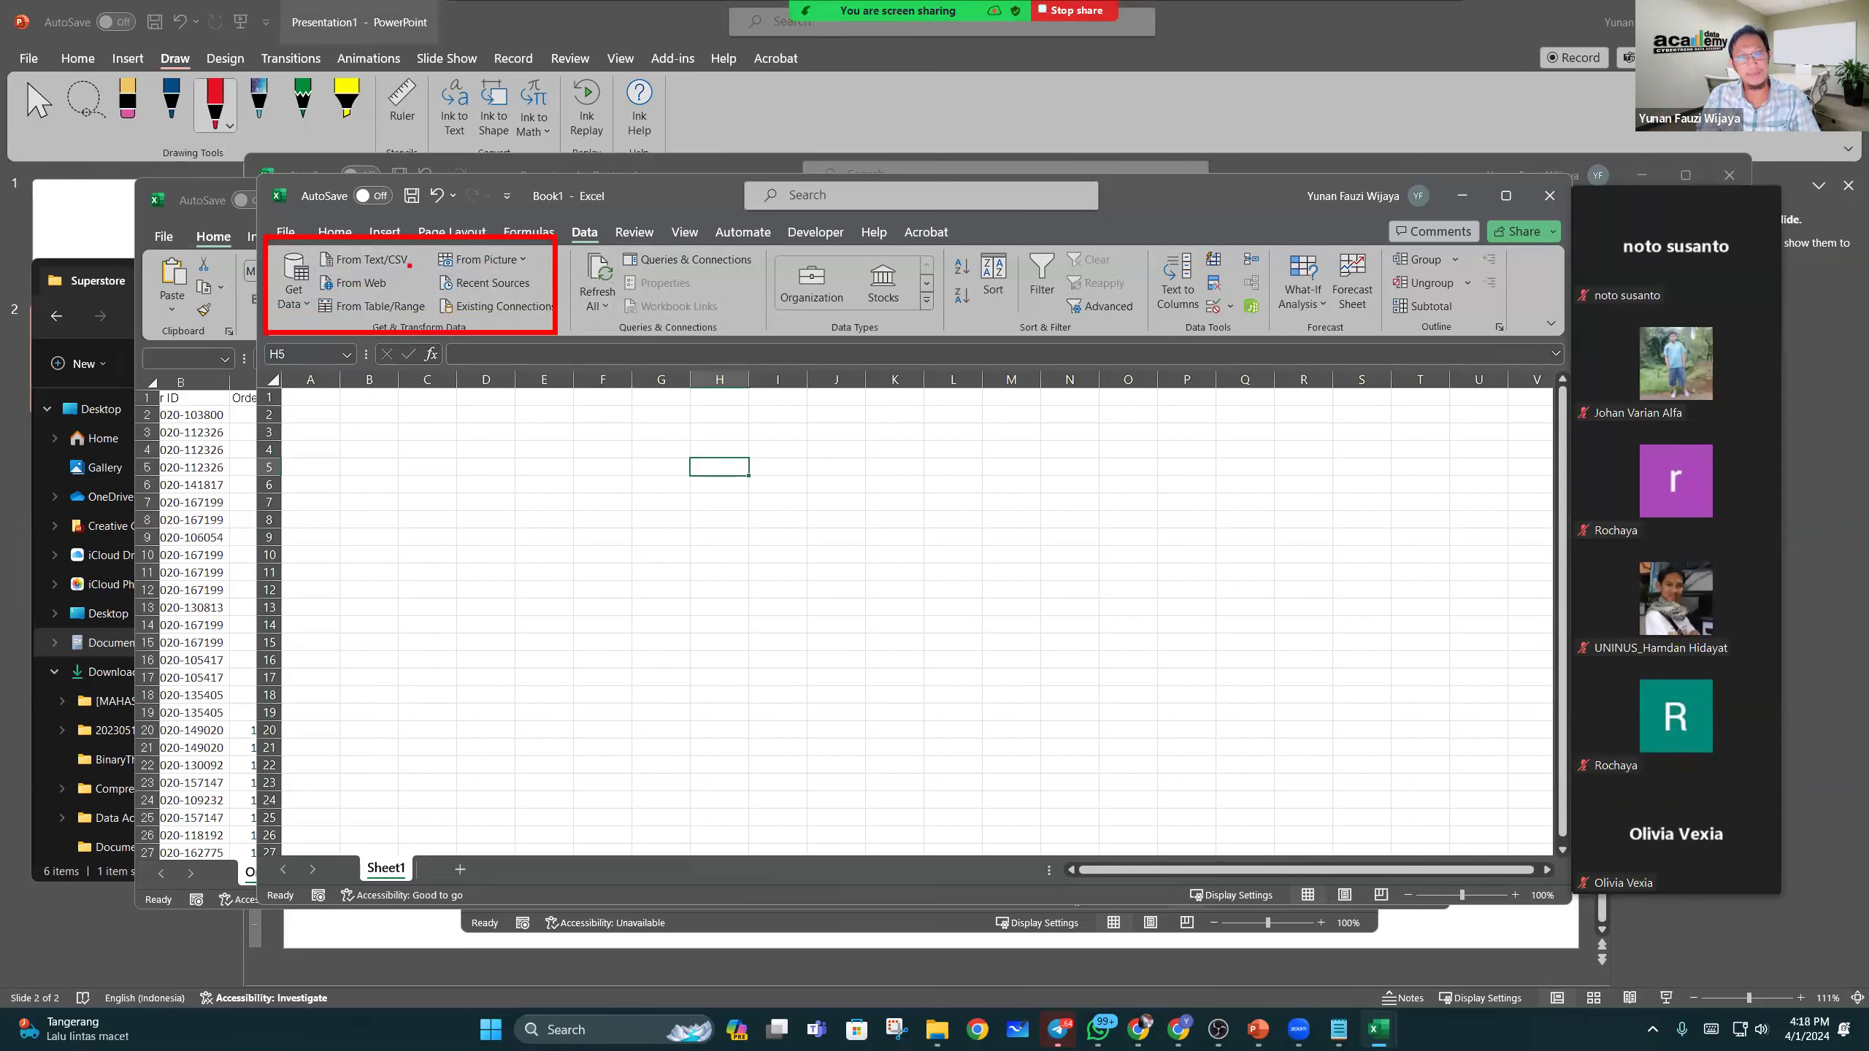
mouse_move(419, 260)
mouse_down()
mouse_move(432, 246)
mouse_move(423, 277)
mouse_up()
drag(418, 308, 440, 301)
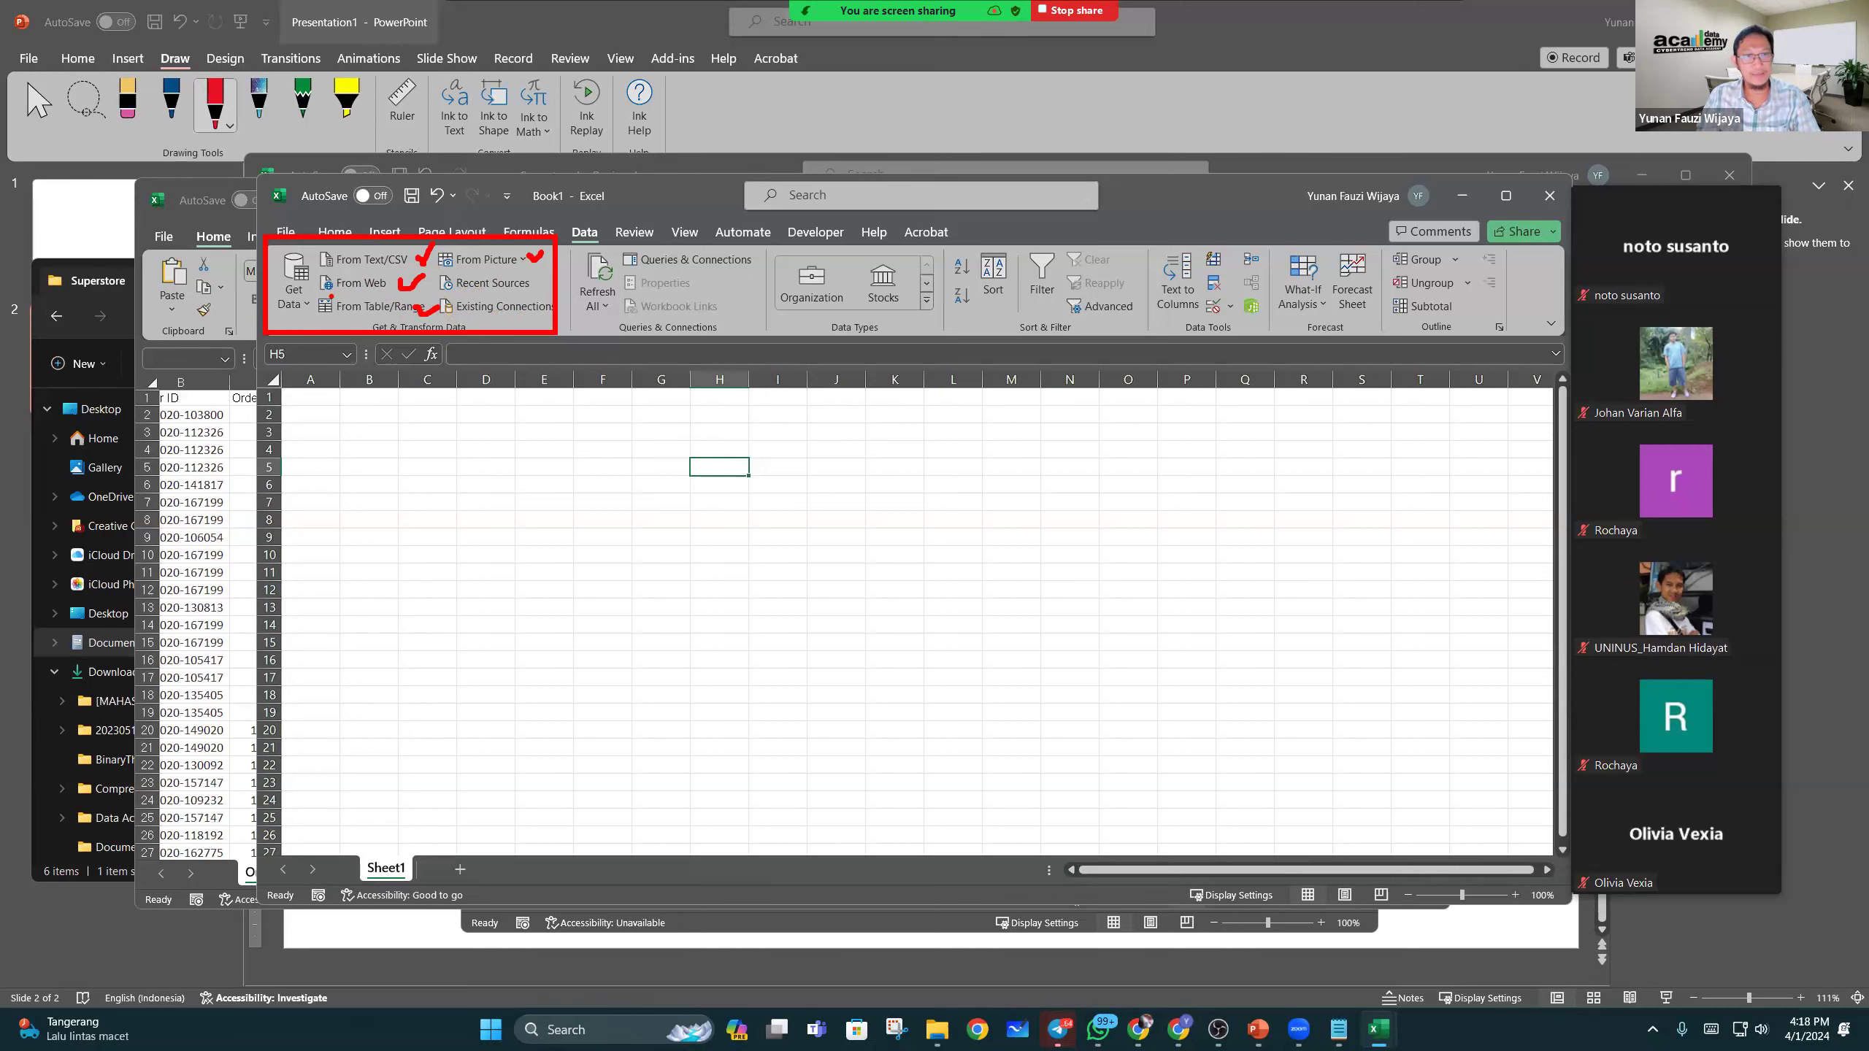
Step: Import Superstore_by_Region.xlsx from the Documents > CDA > Excel > Superstore folder as an Excel workbook data source
click(300, 293)
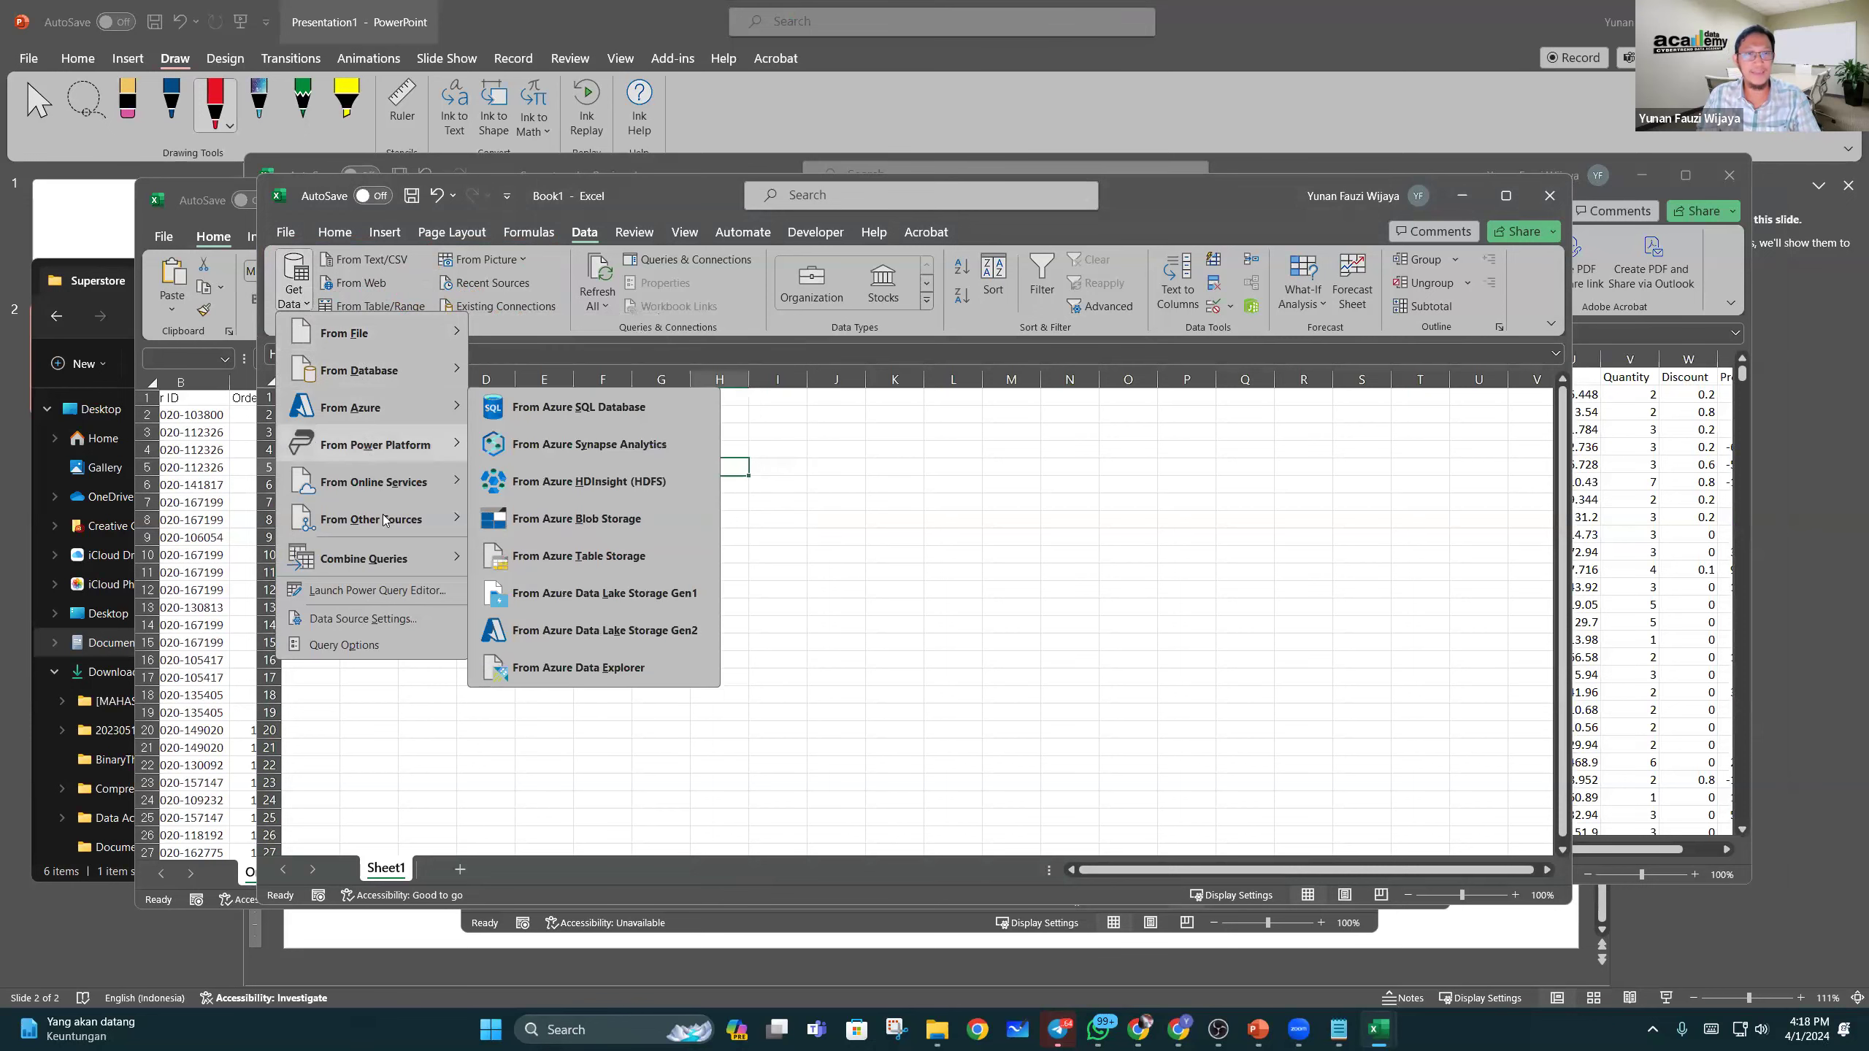
mouse_move(409, 340)
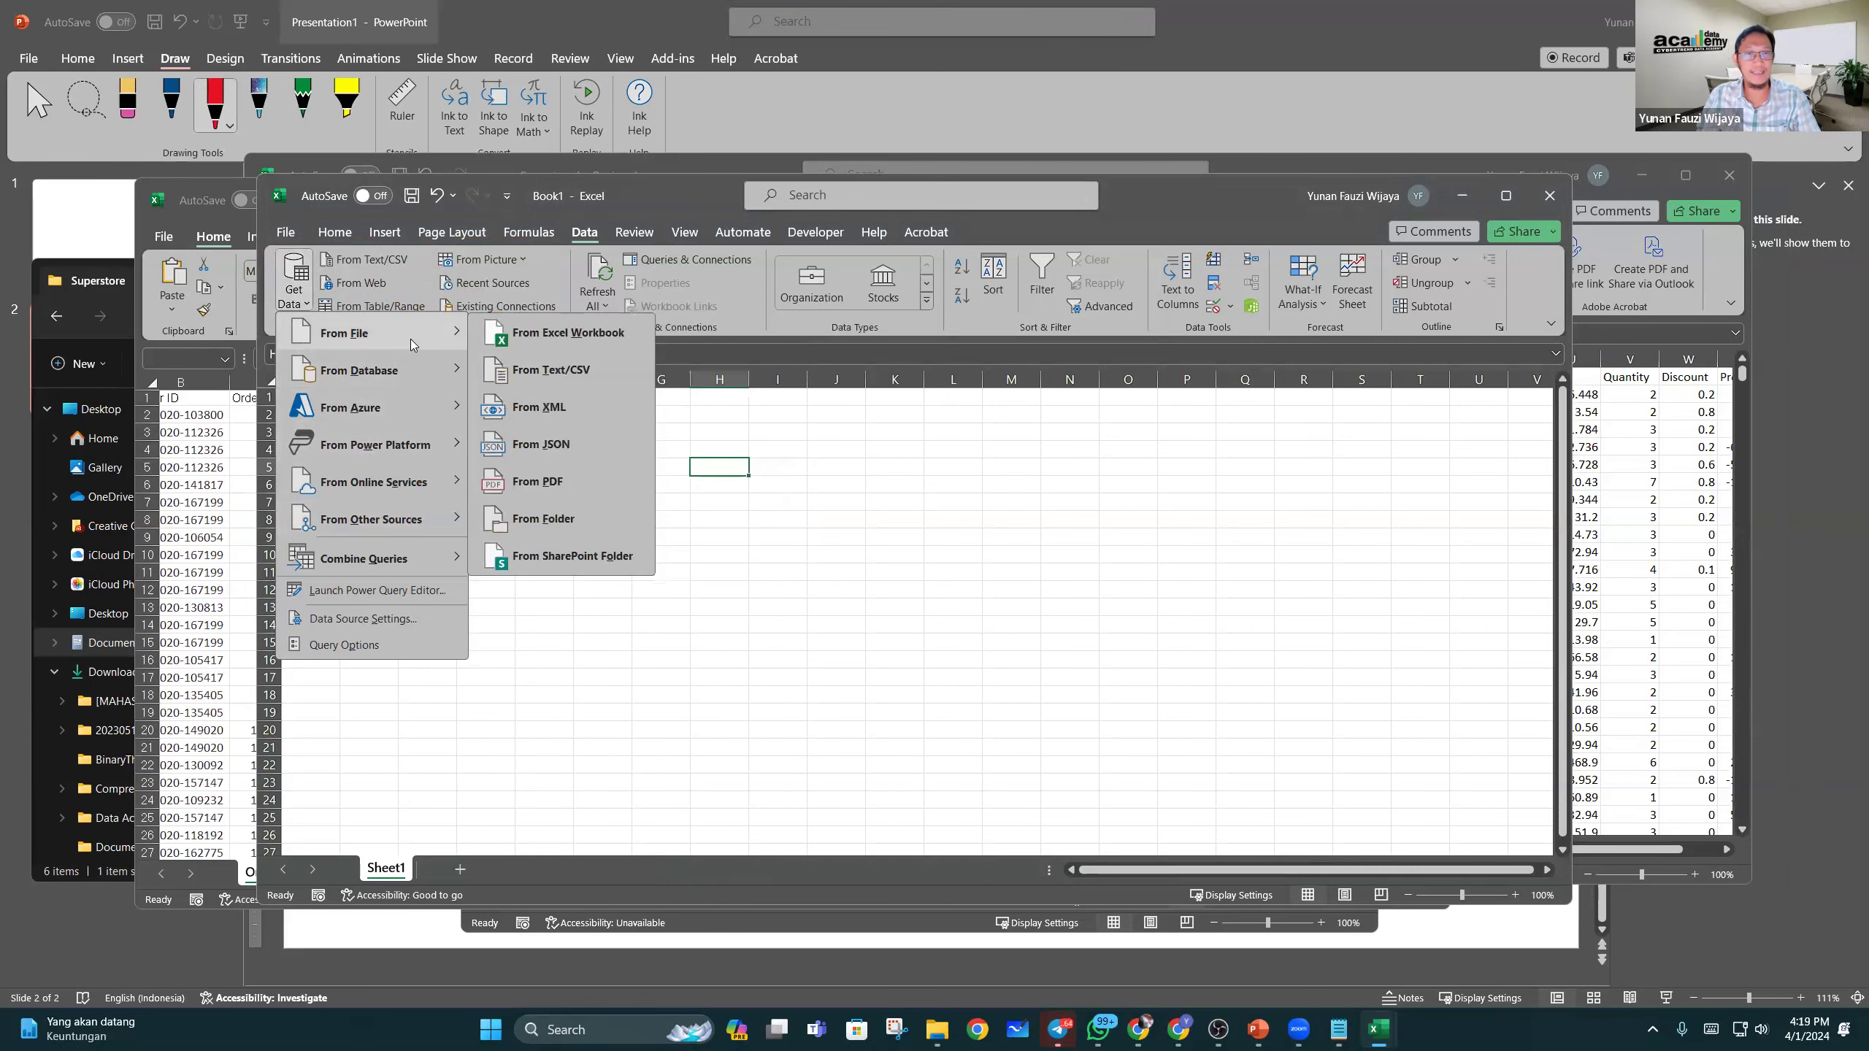
click(572, 333)
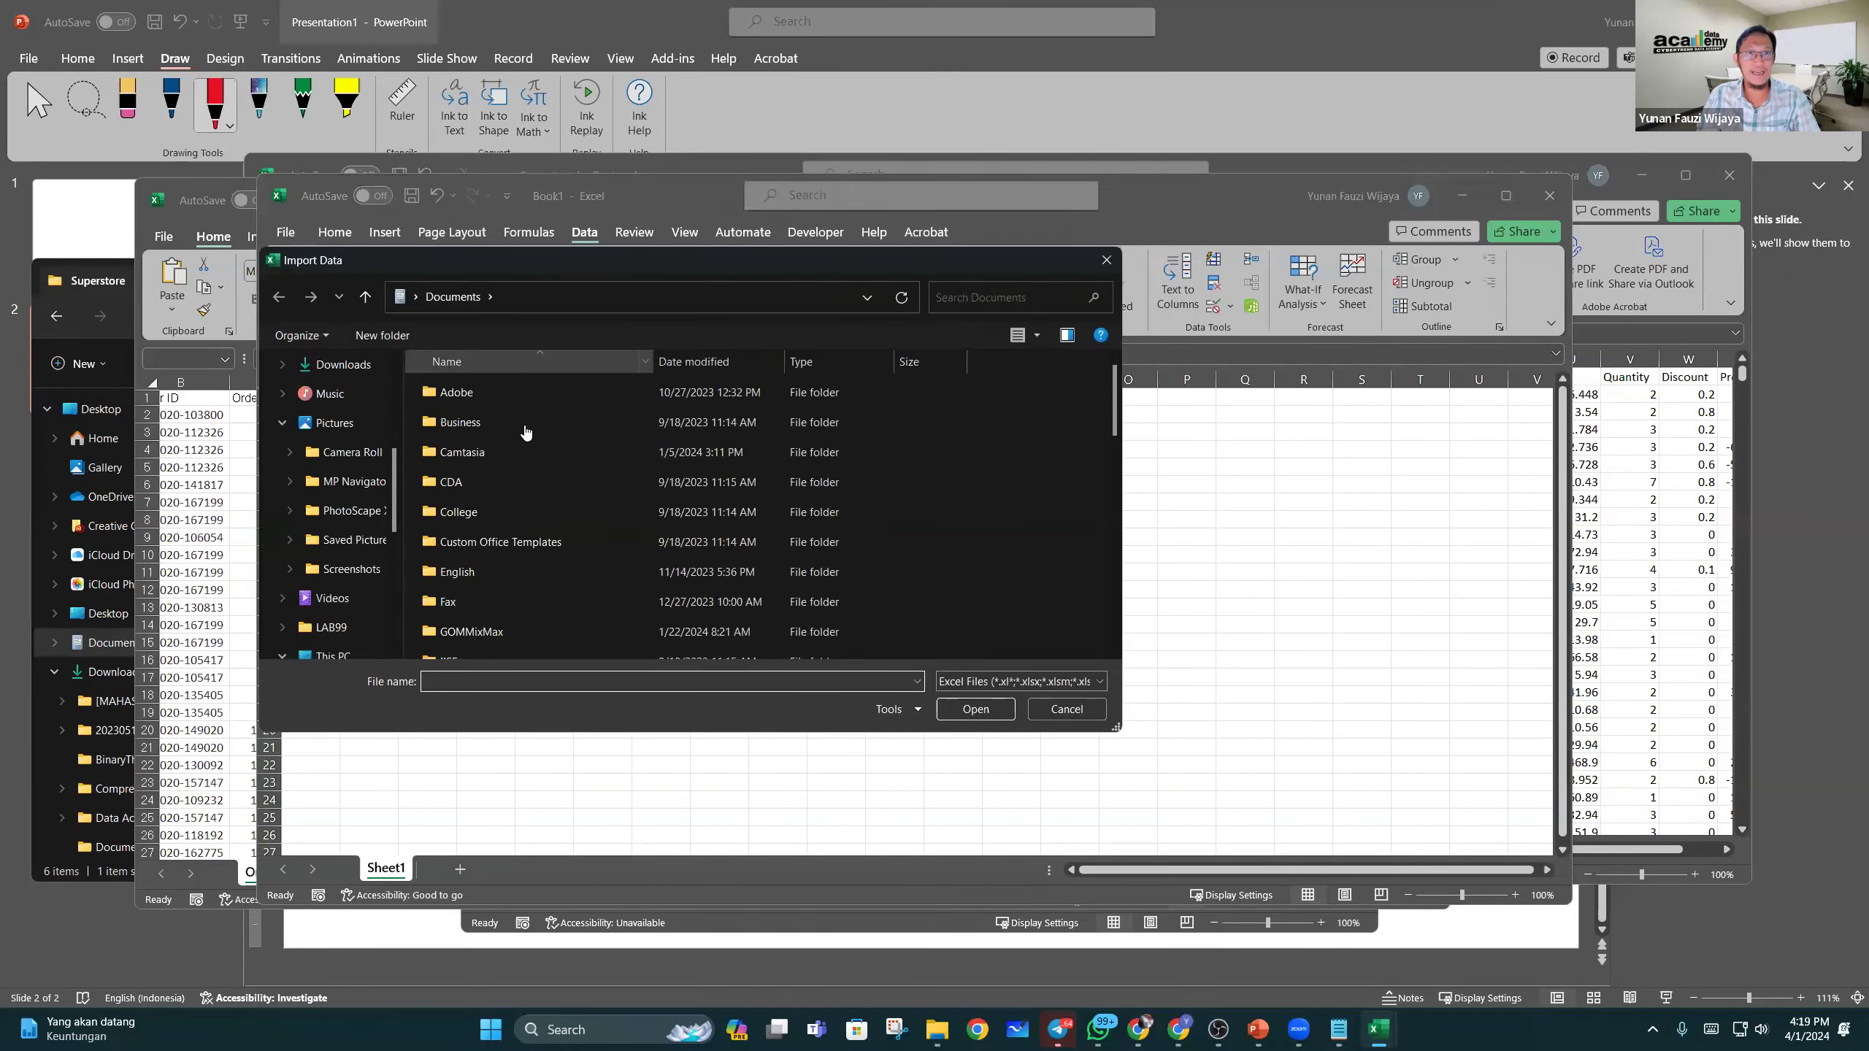
double_click(485, 489)
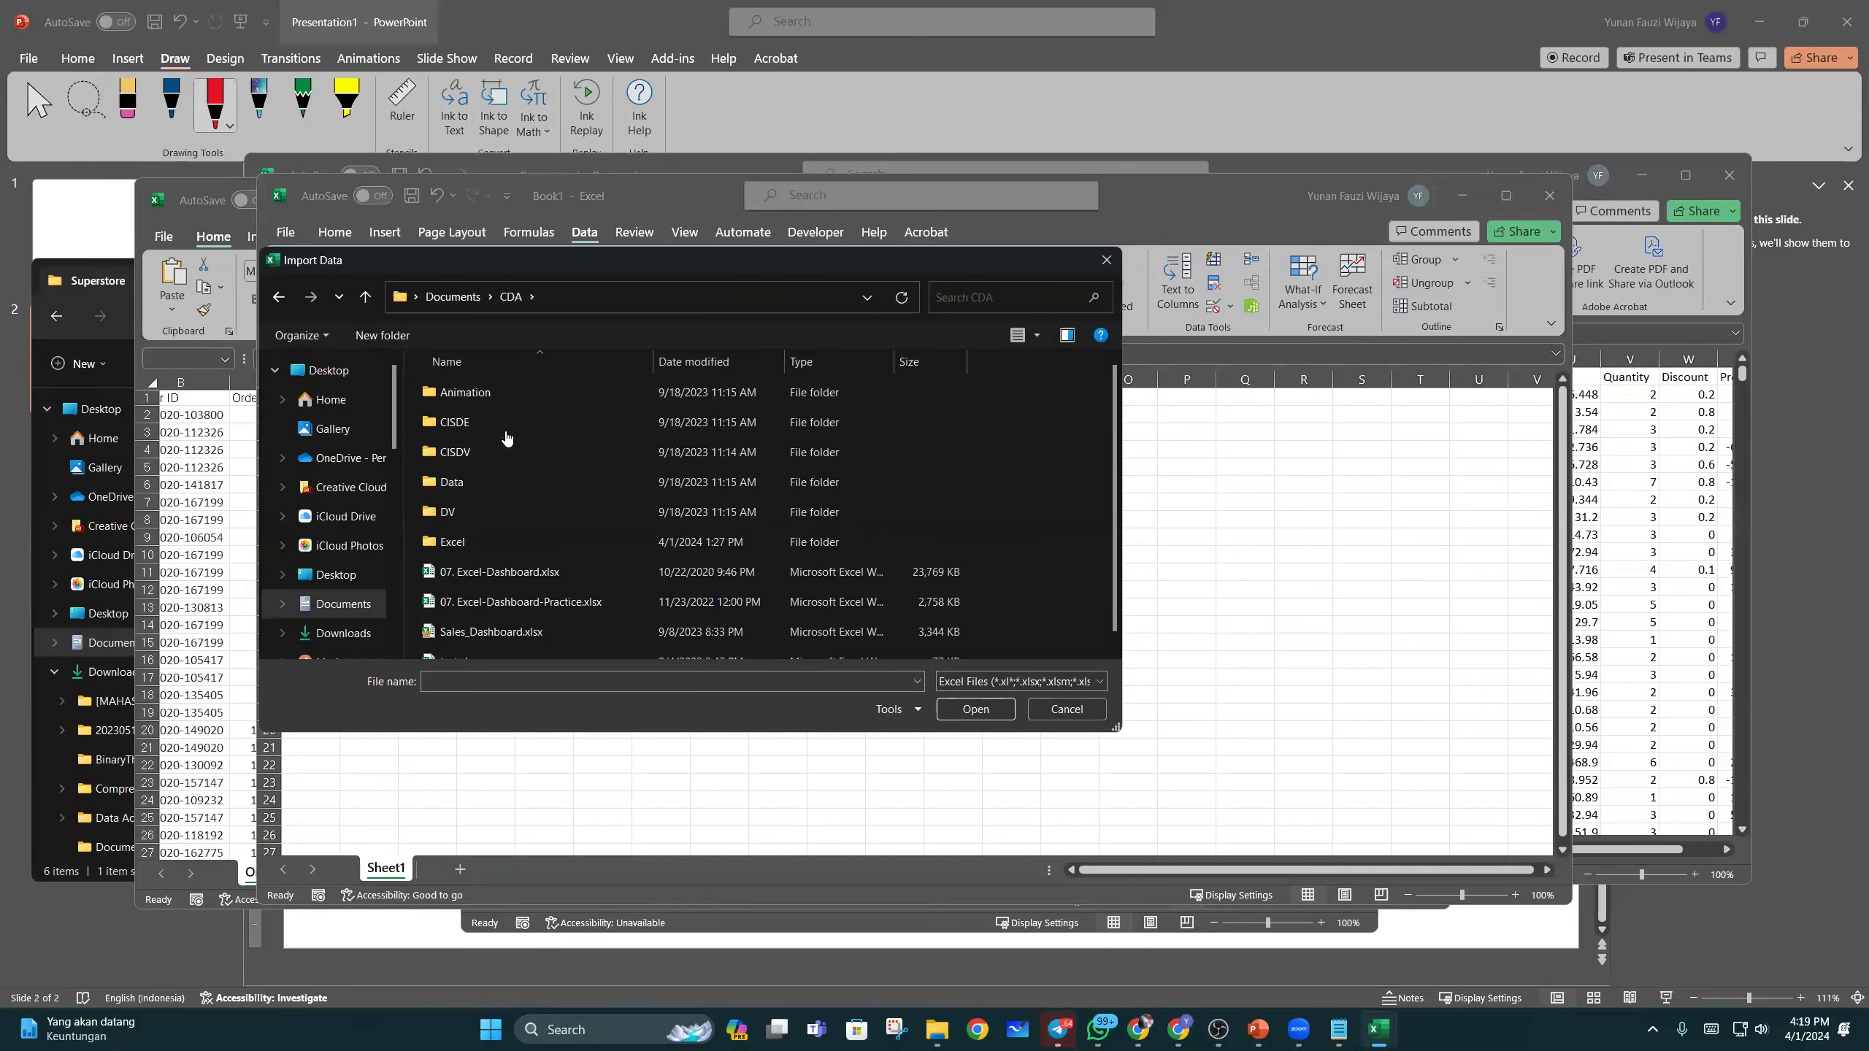
double_click(480, 541)
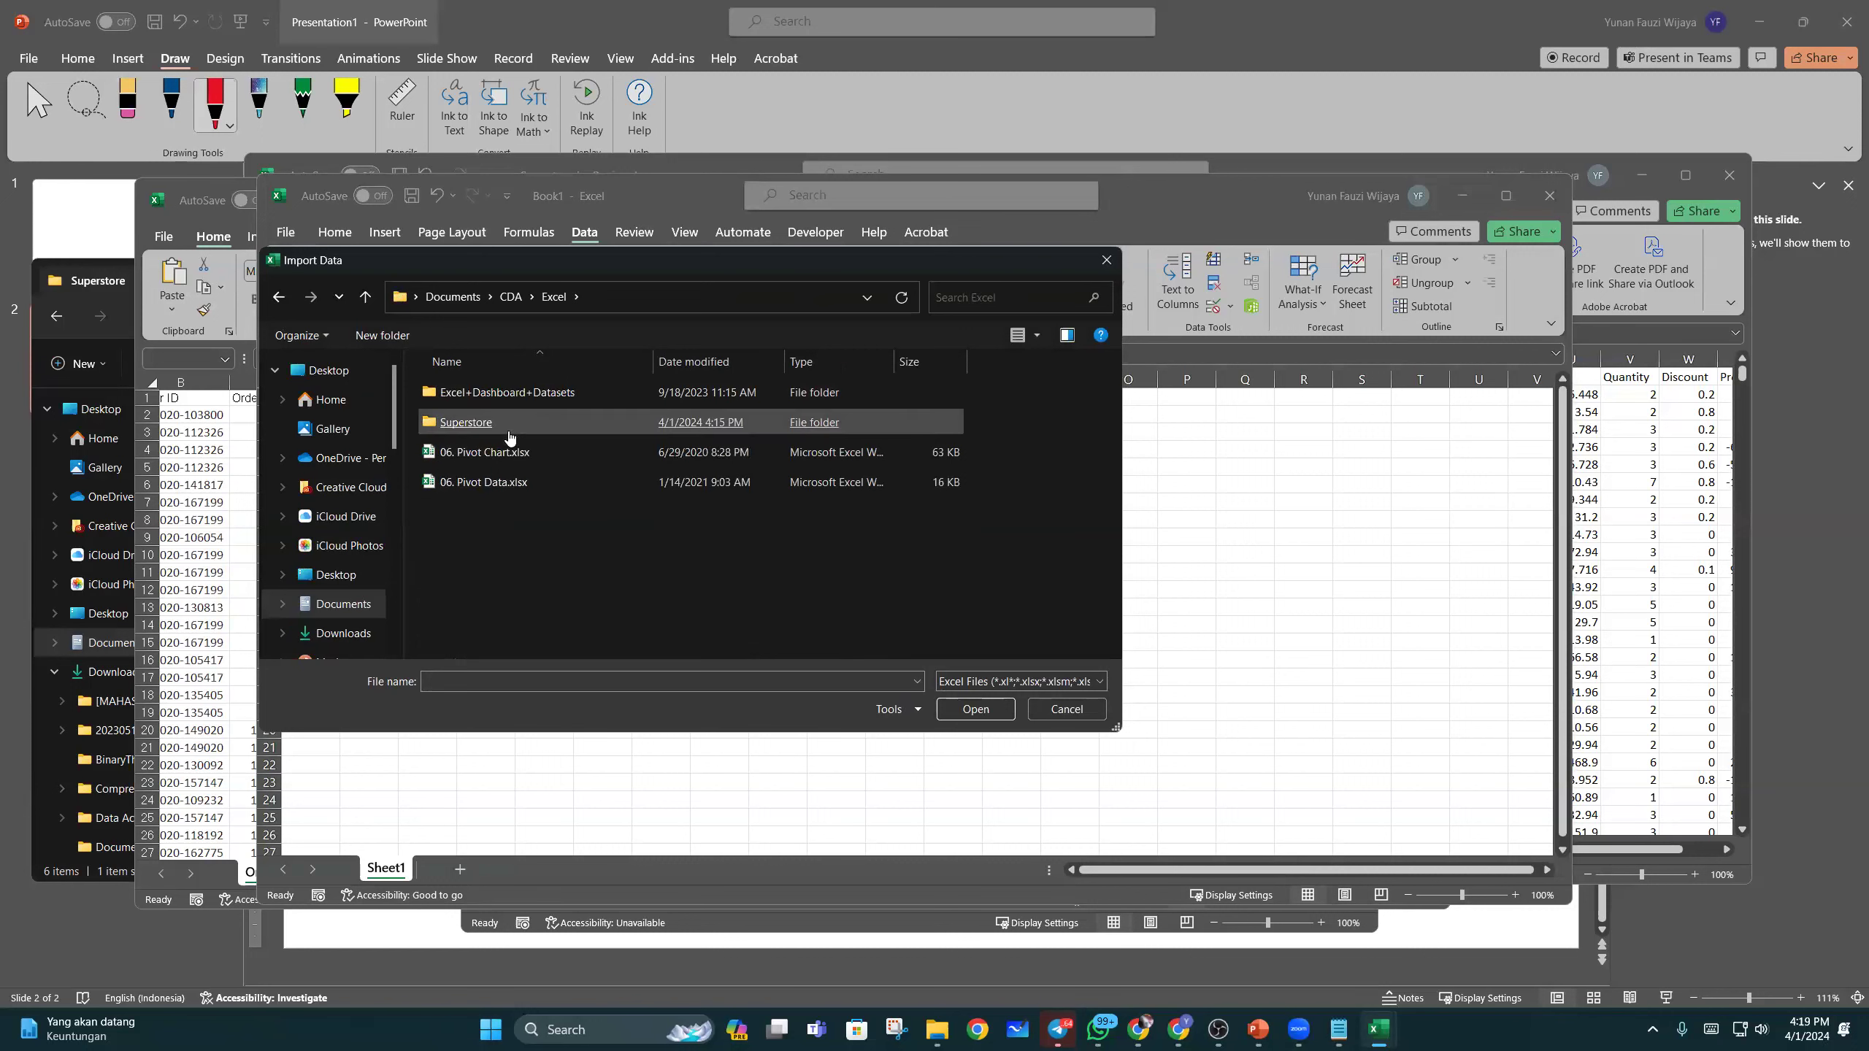
double_click(507, 426)
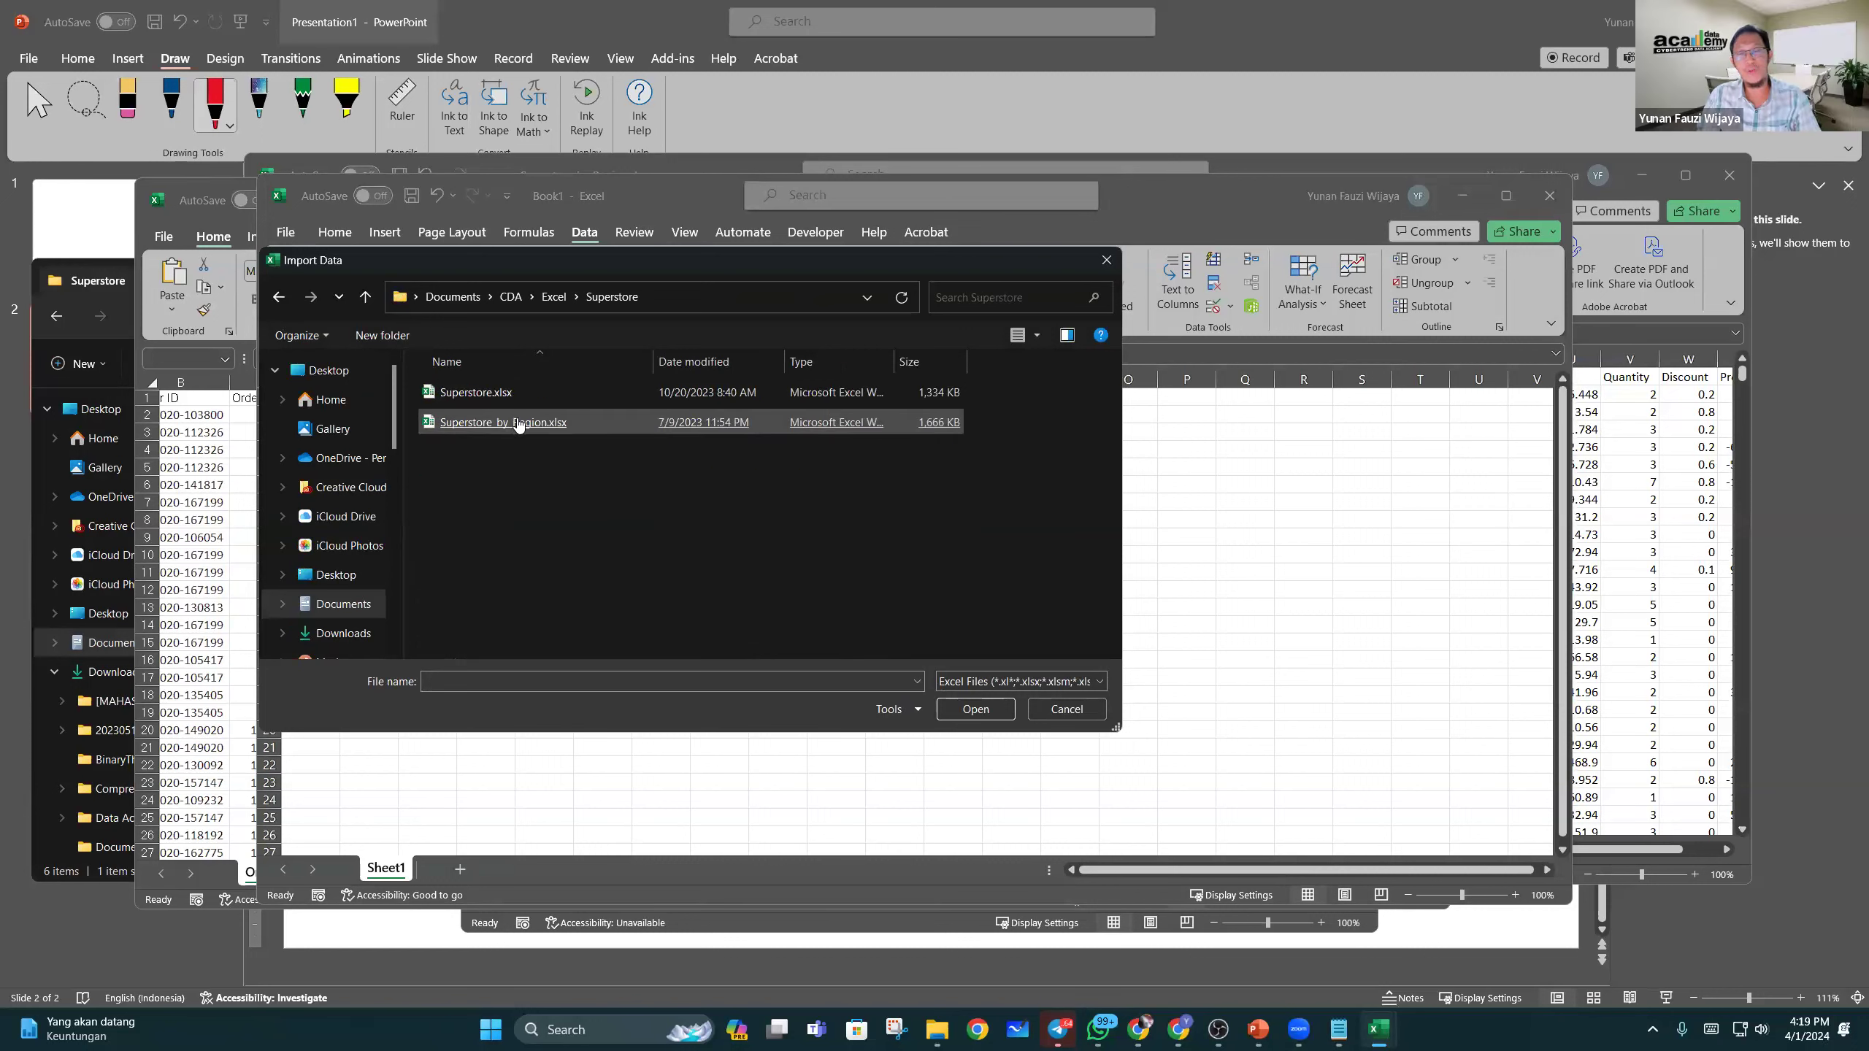
double_click(519, 422)
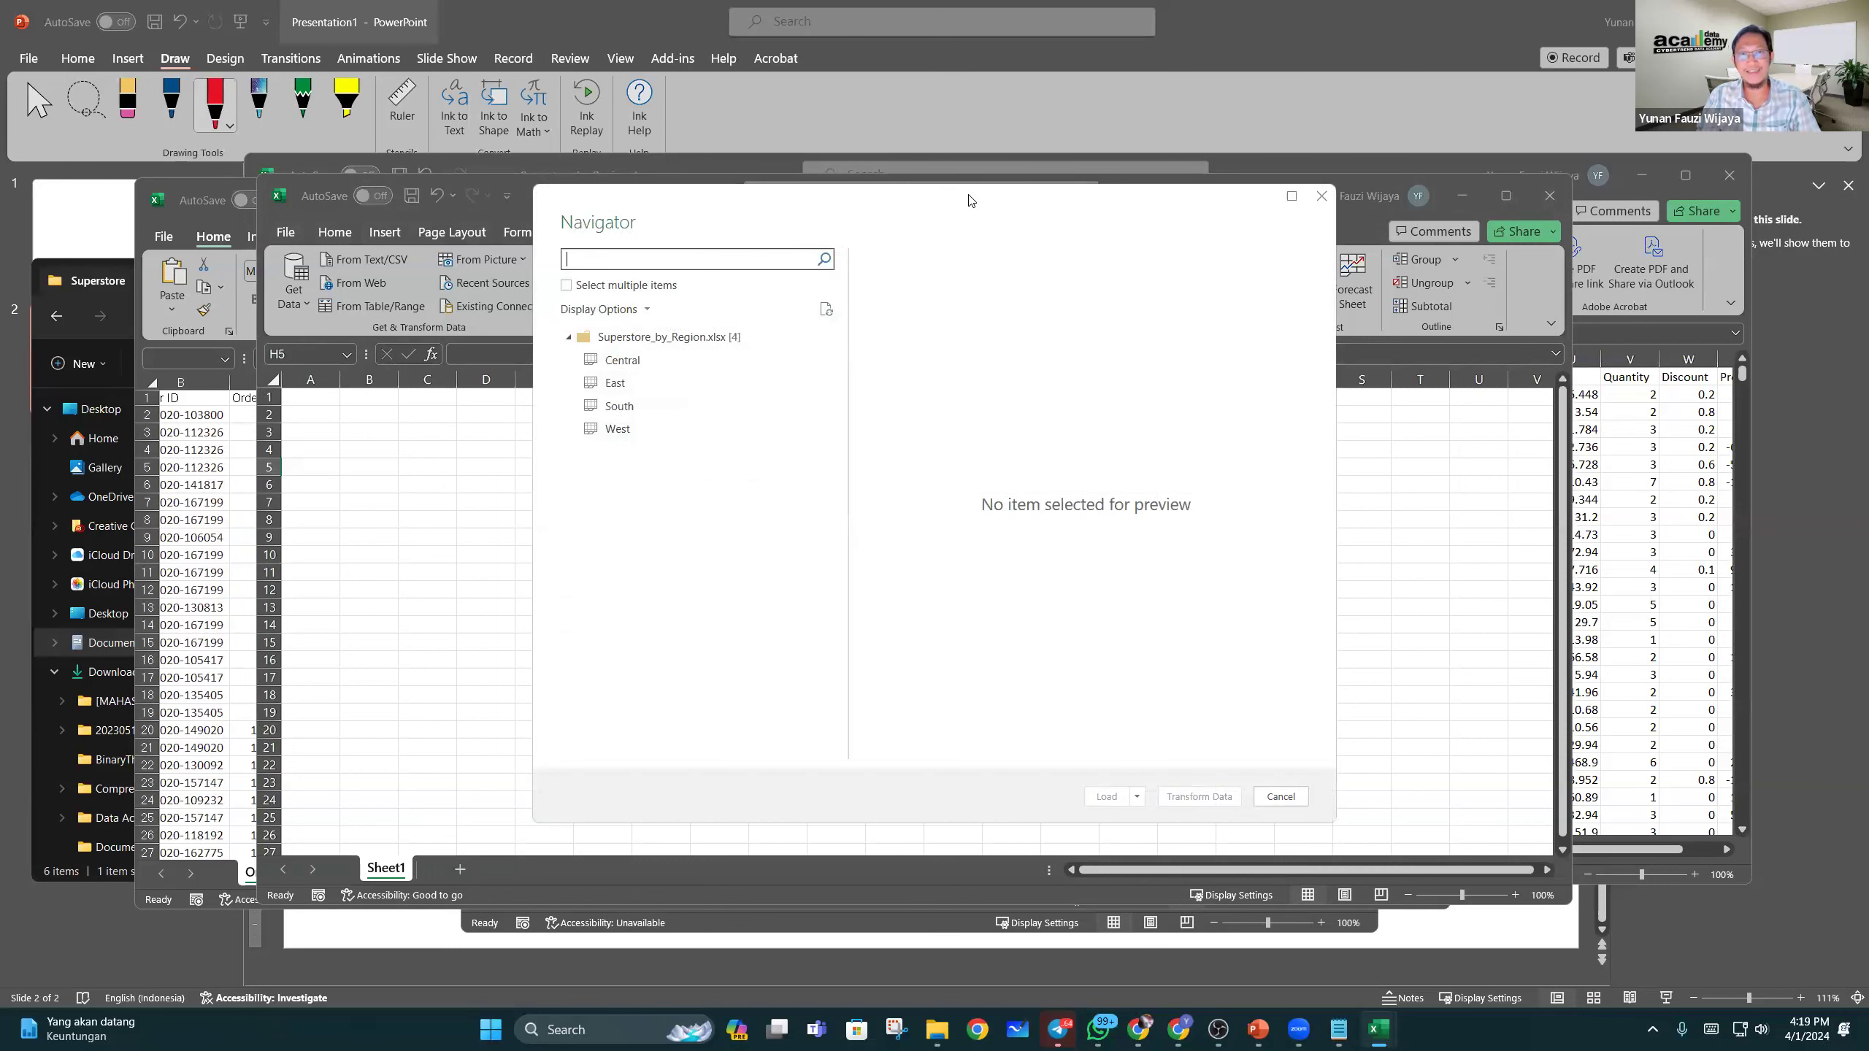
Step: Enable multiple selection in the Navigator and select the Central, East, South and West sheets
drag(969, 200, 997, 222)
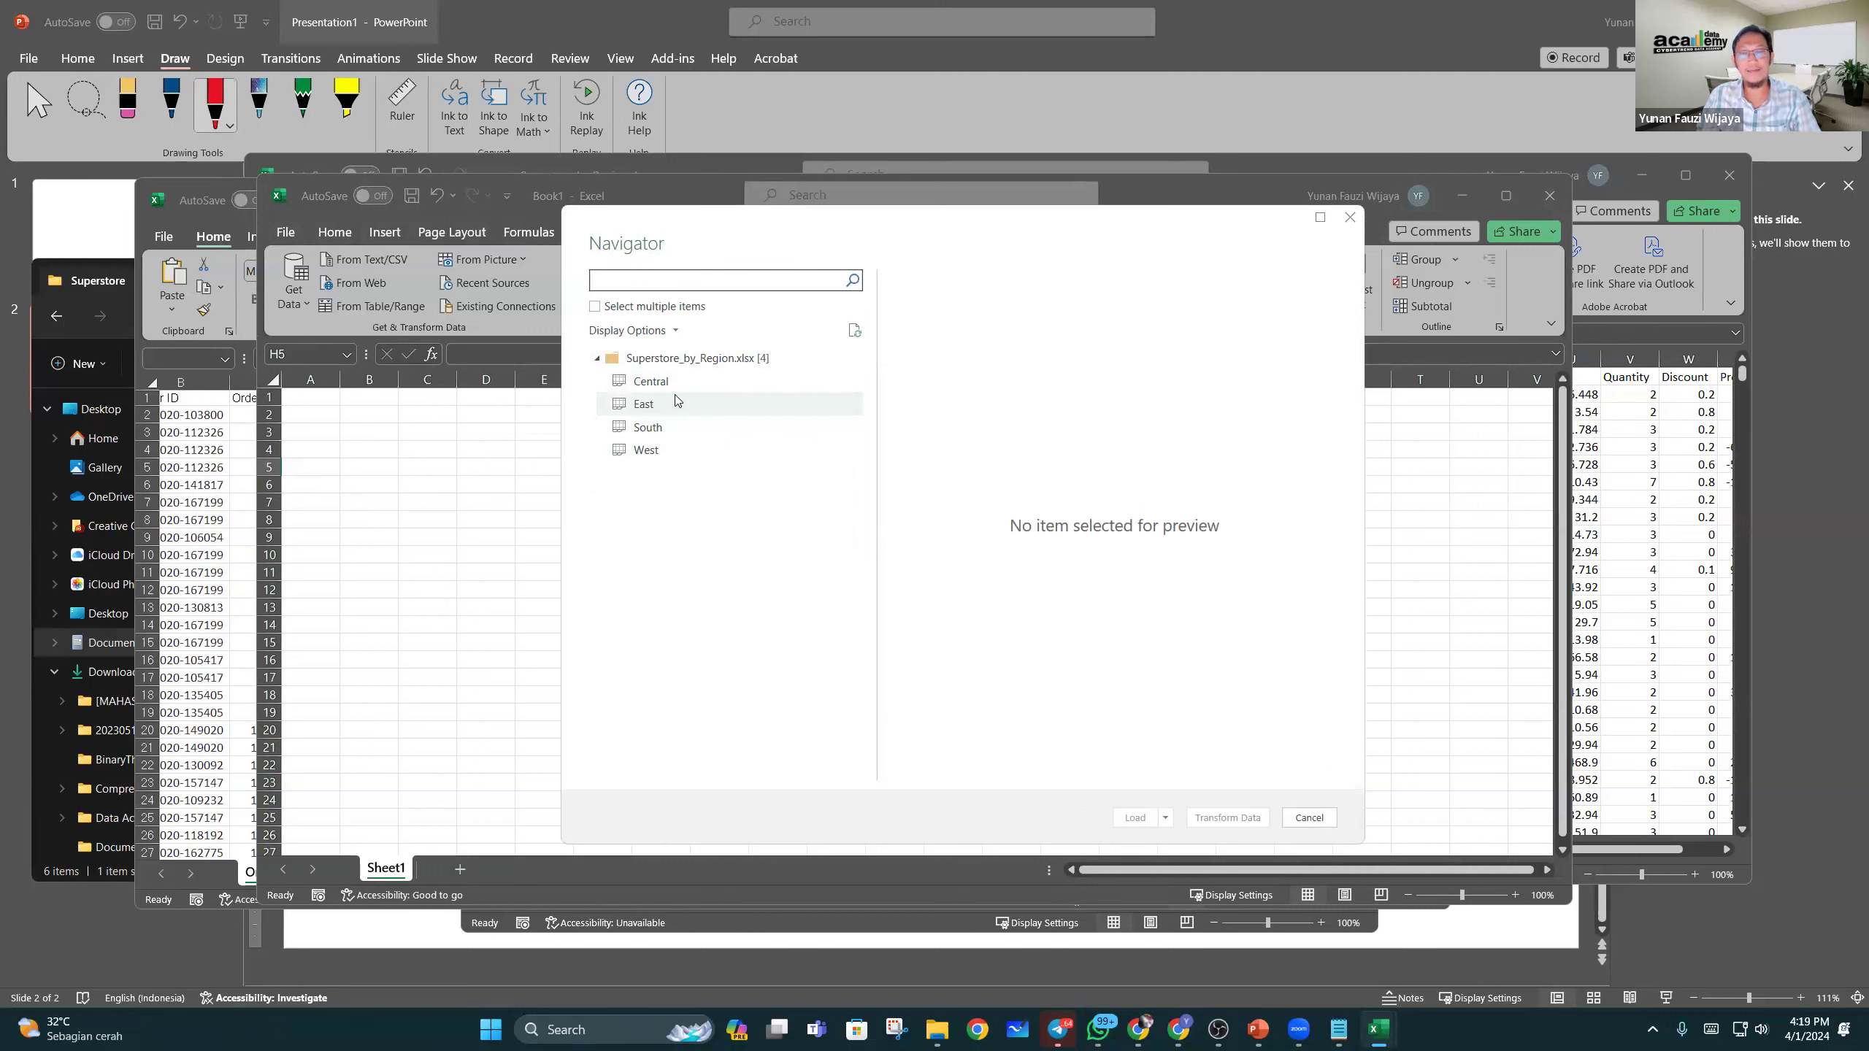
click(595, 311)
click(617, 380)
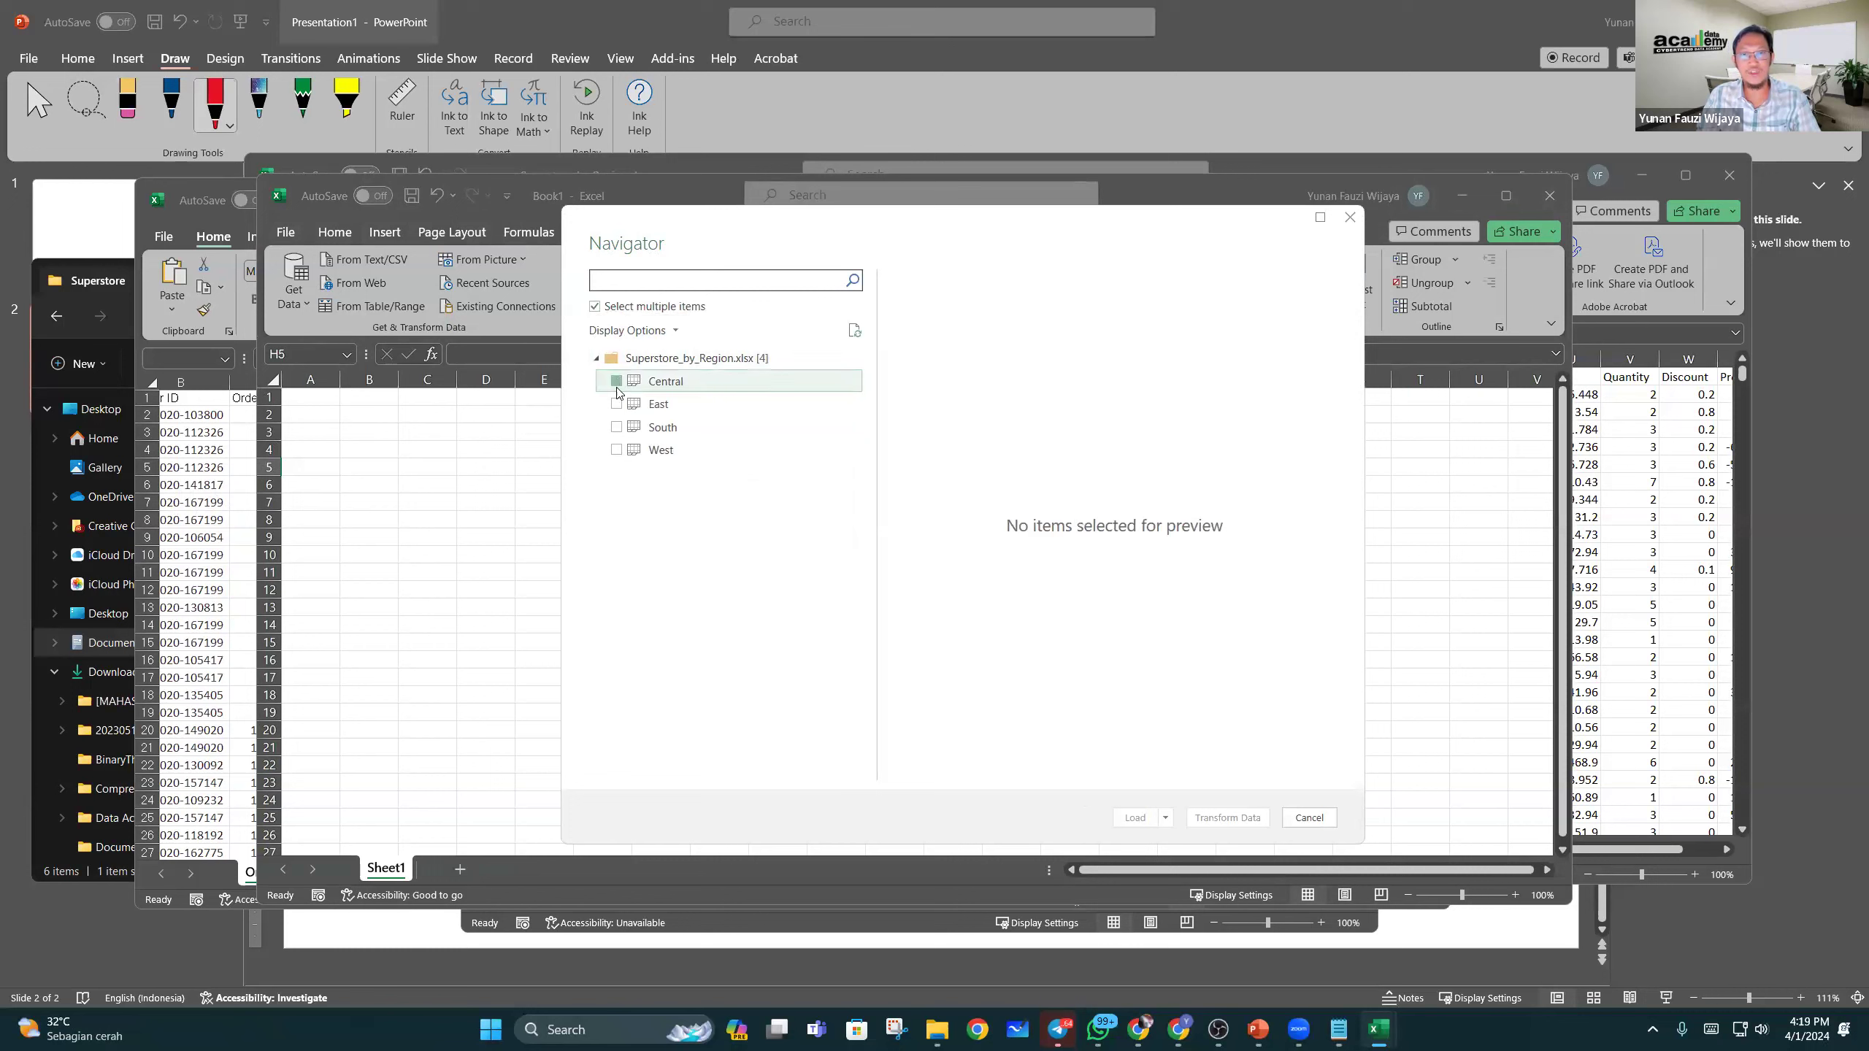
click(617, 427)
click(617, 404)
click(617, 450)
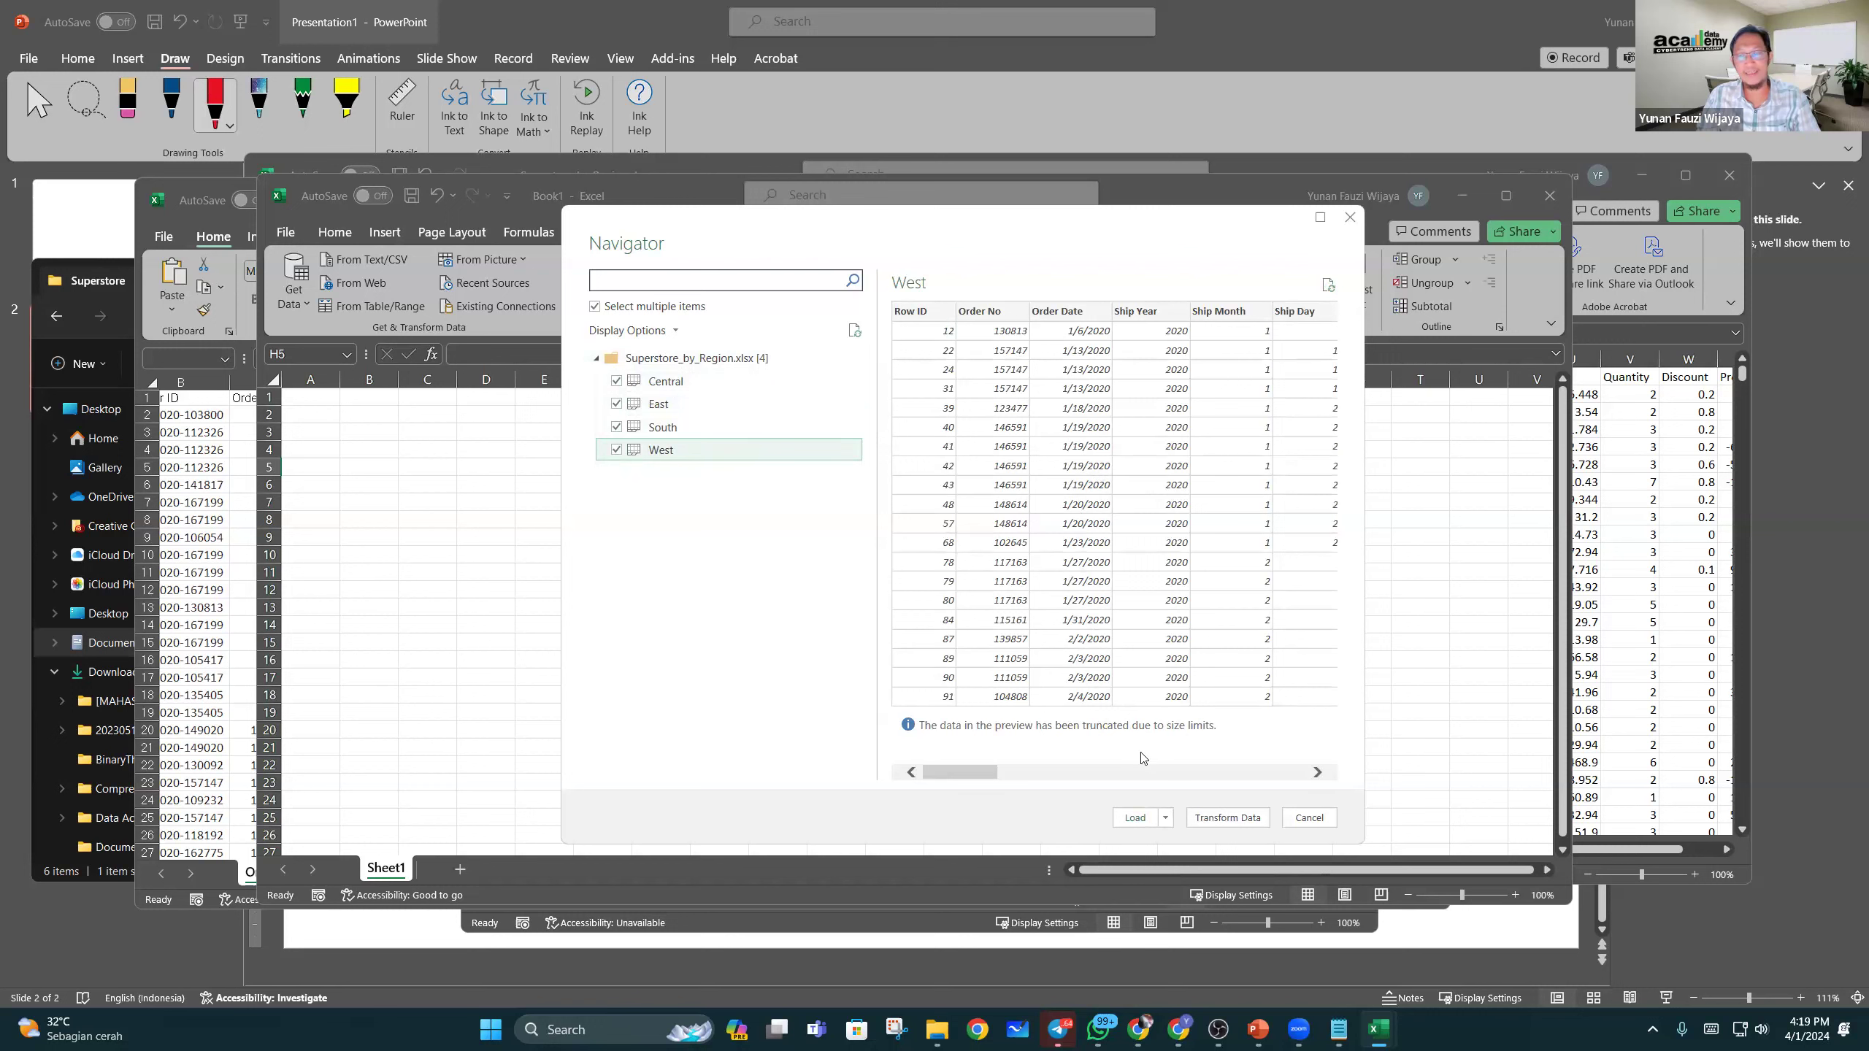
Step: Annotate the Load and Transform Data options with a red box, check marks and the letters ETL, and clear the drawings
mouse_move(1082, 788)
mouse_down()
mouse_move(1227, 835)
mouse_move(1185, 843)
mouse_move(1337, 842)
mouse_up()
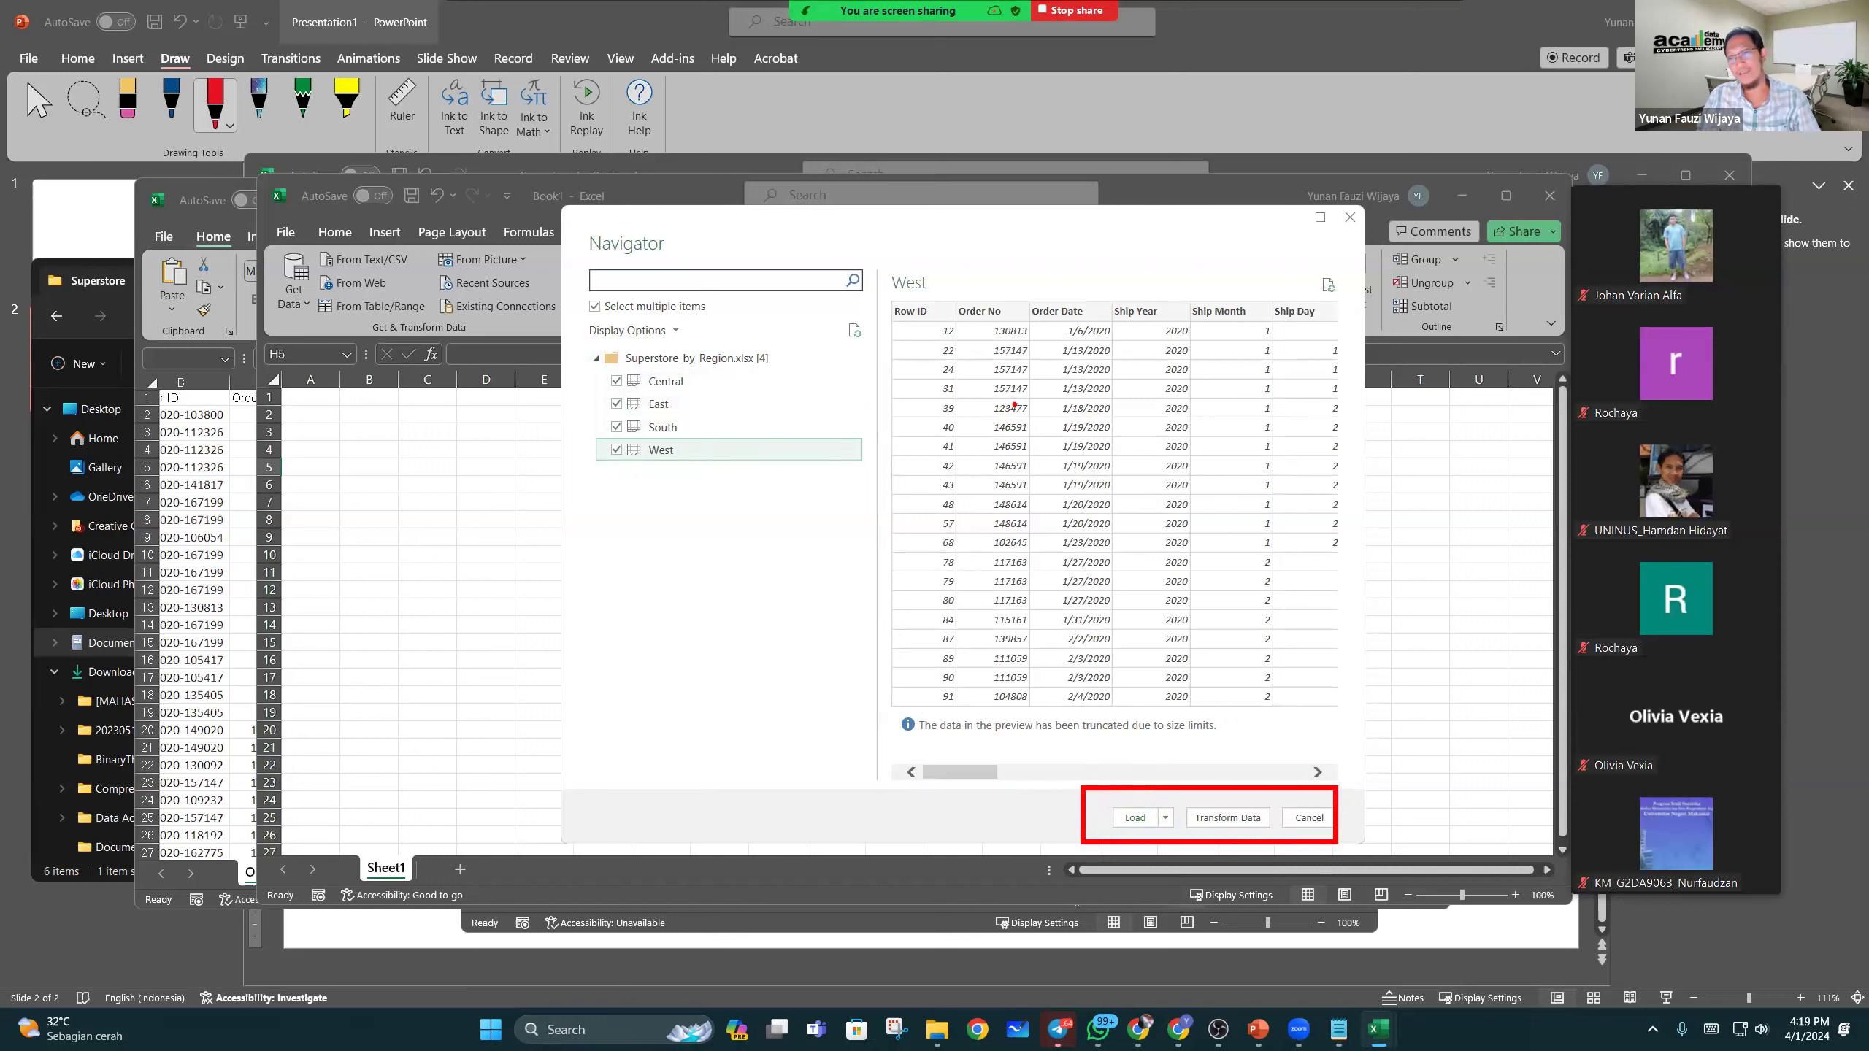
drag(1124, 797, 1257, 747)
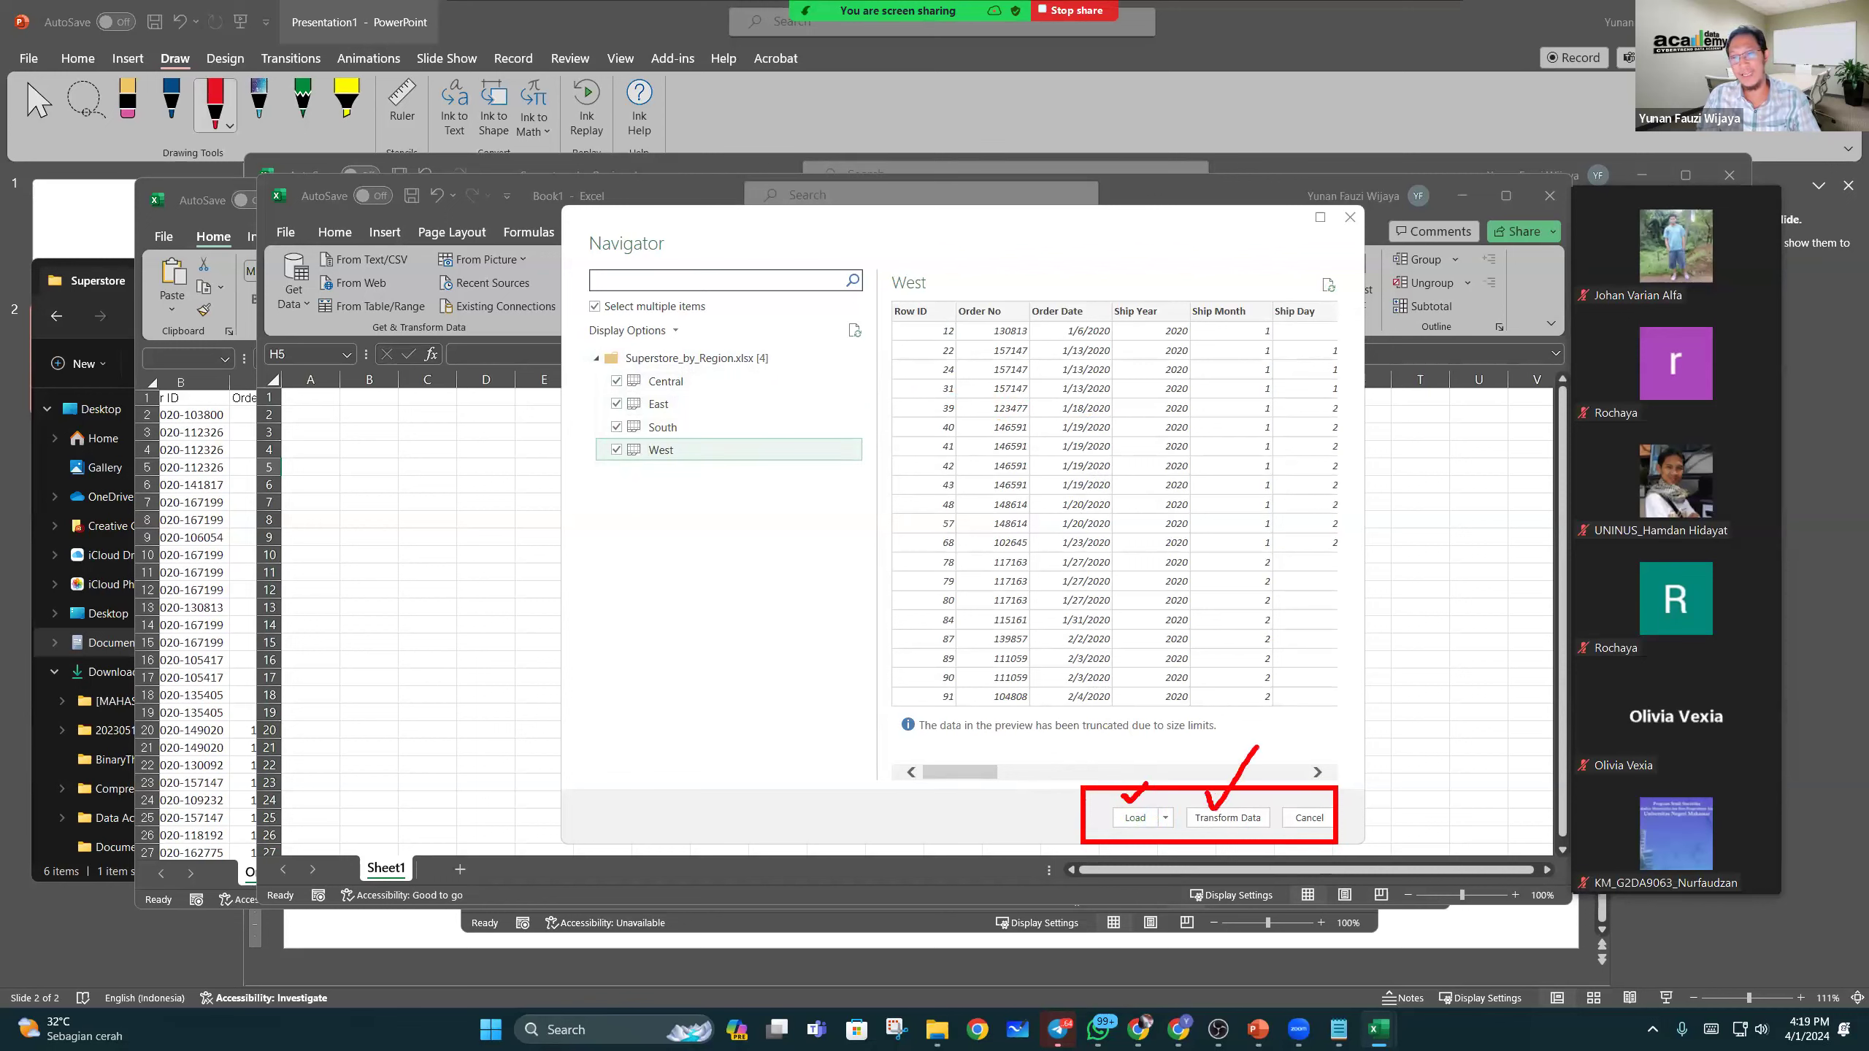
mouse_move(1150, 677)
mouse_down()
mouse_move(1167, 708)
mouse_move(1182, 660)
mouse_up()
mouse_move(1204, 664)
mouse_down()
mouse_move(1270, 662)
mouse_move(1245, 725)
mouse_up()
drag(1286, 657, 1321, 721)
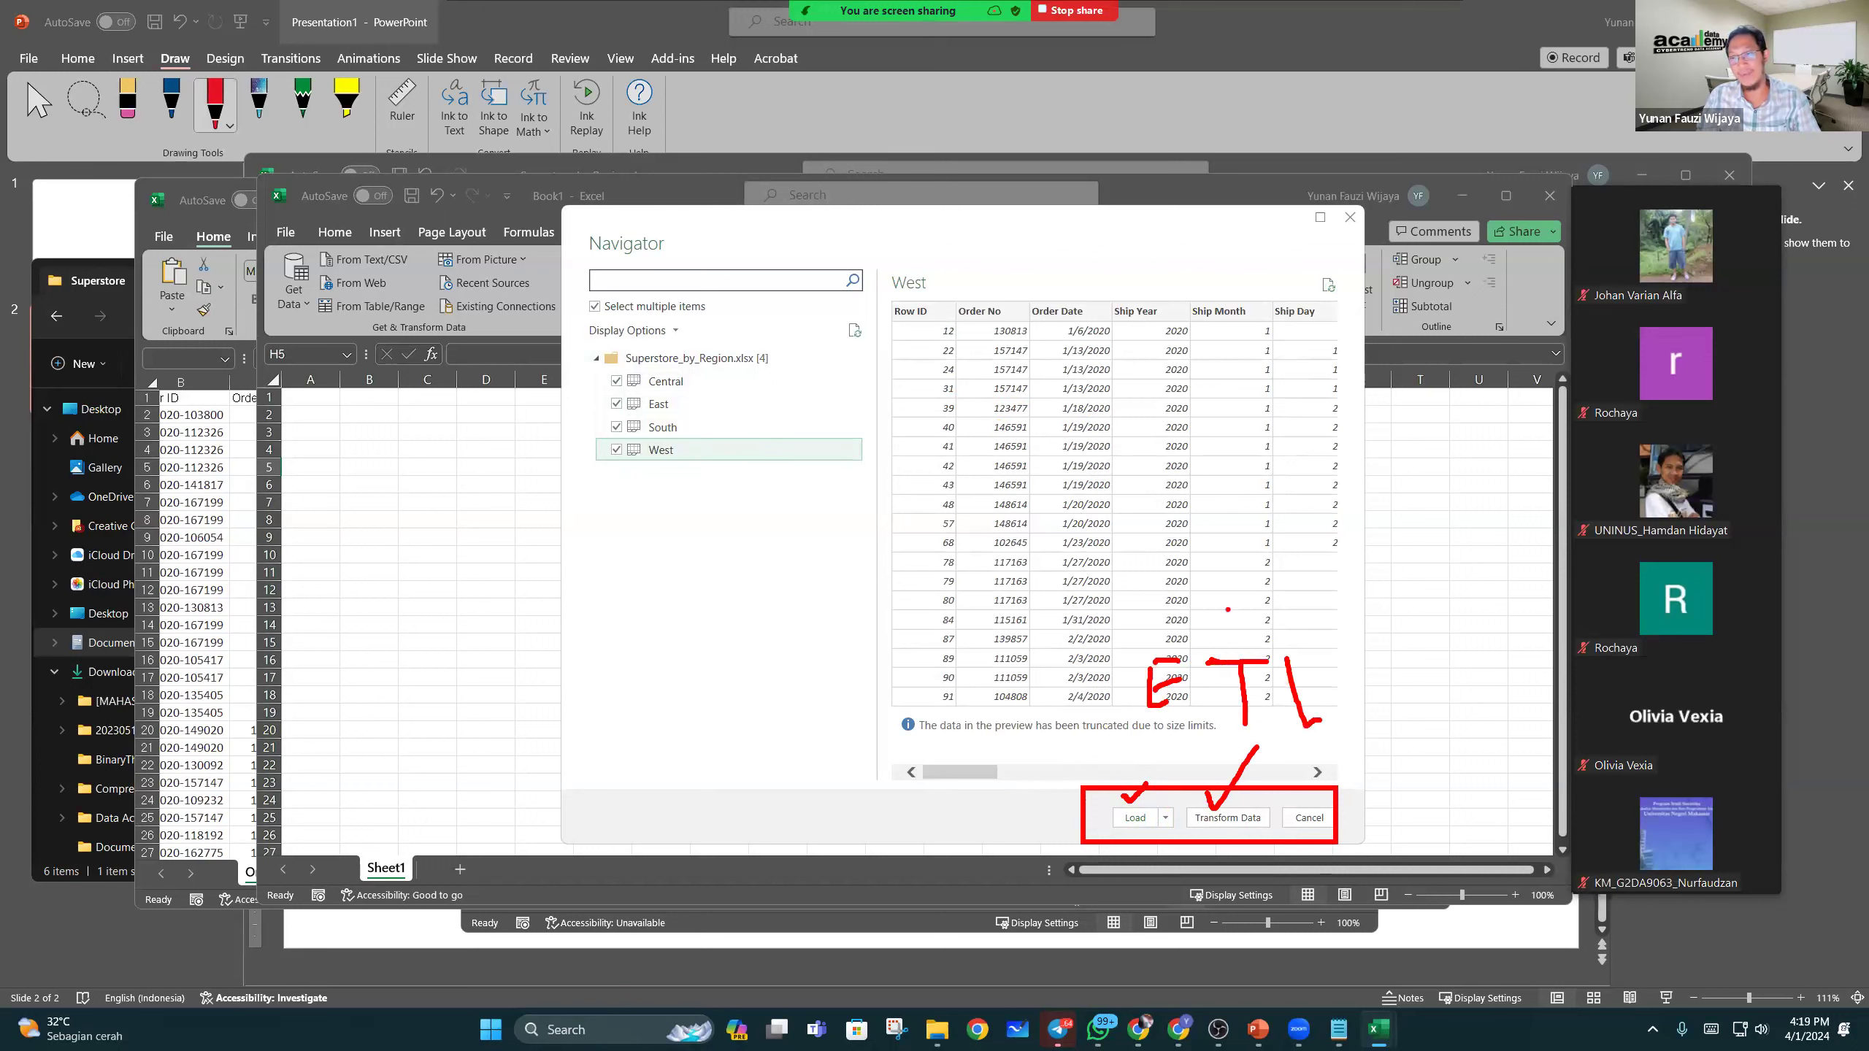
mouse_move(1224, 631)
mouse_down()
mouse_move(1244, 631)
mouse_move(1234, 576)
mouse_up()
key(Escape)
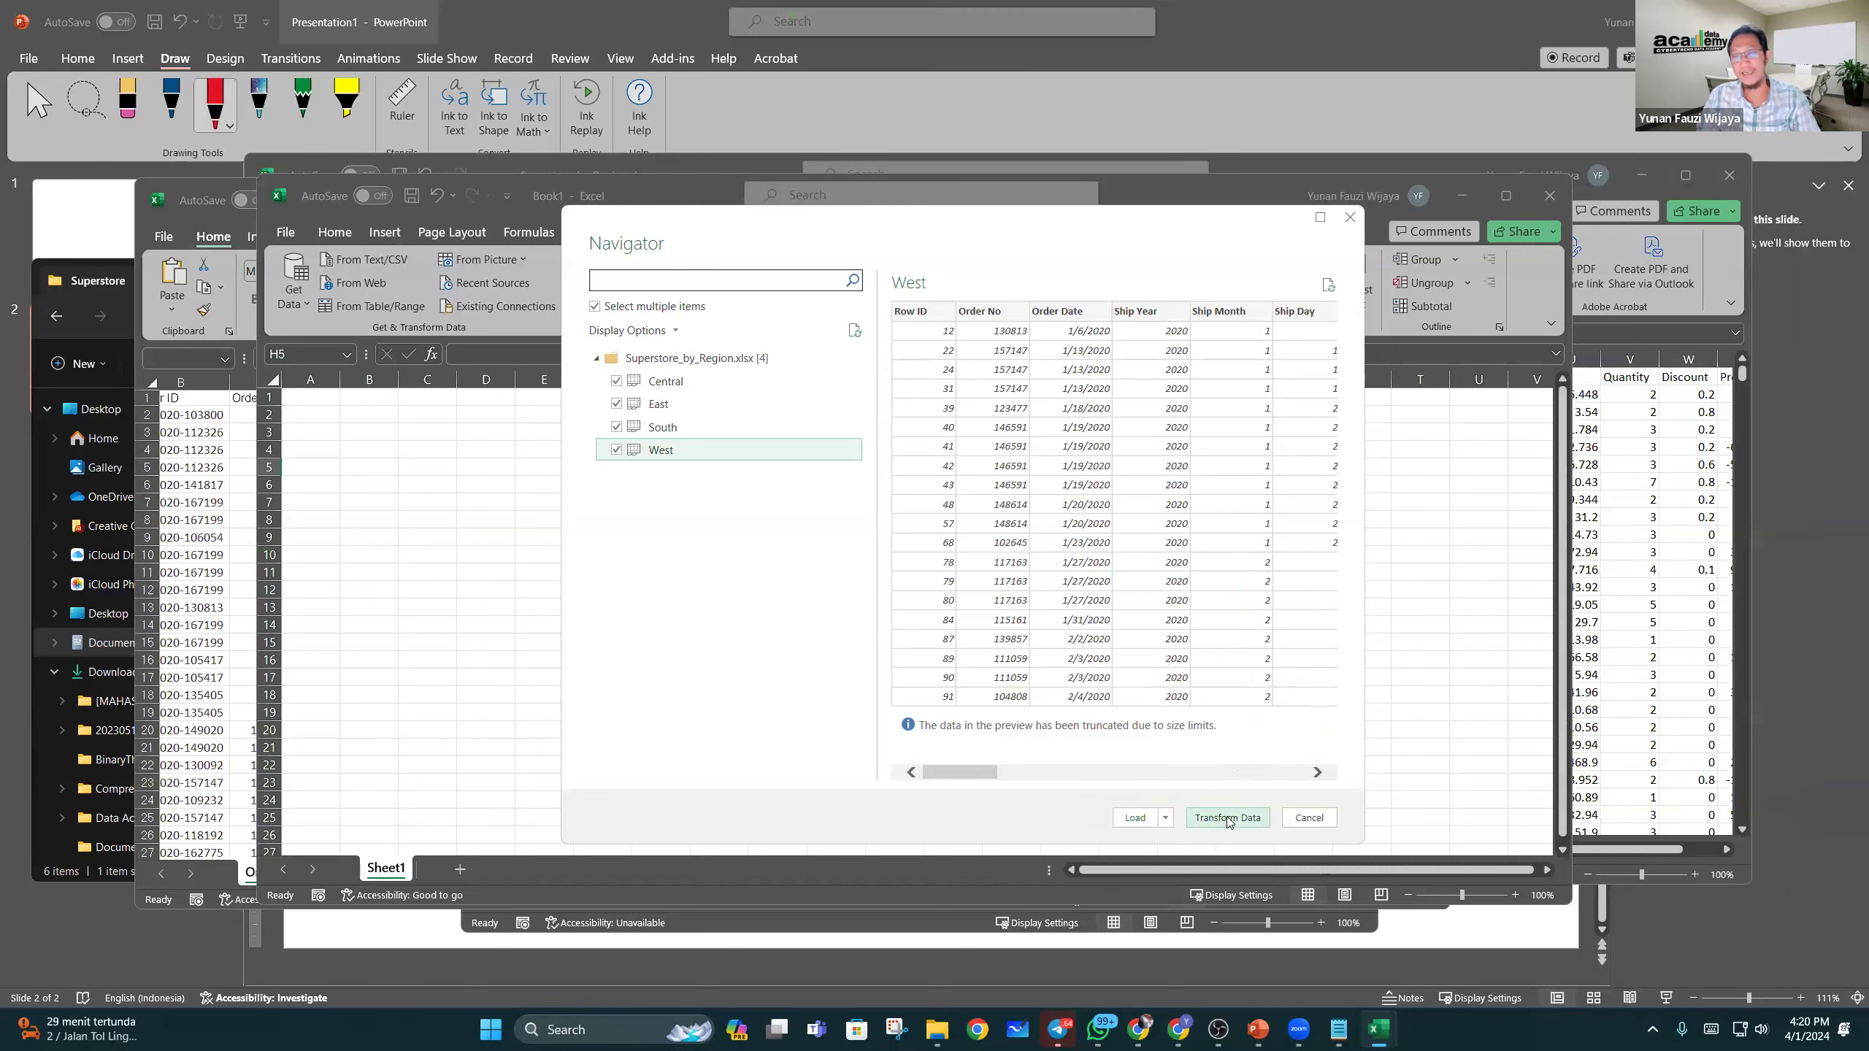
Step: Transform the four selected sheets in Power Query Editor and select the Row ID column of the Central query
click(1227, 817)
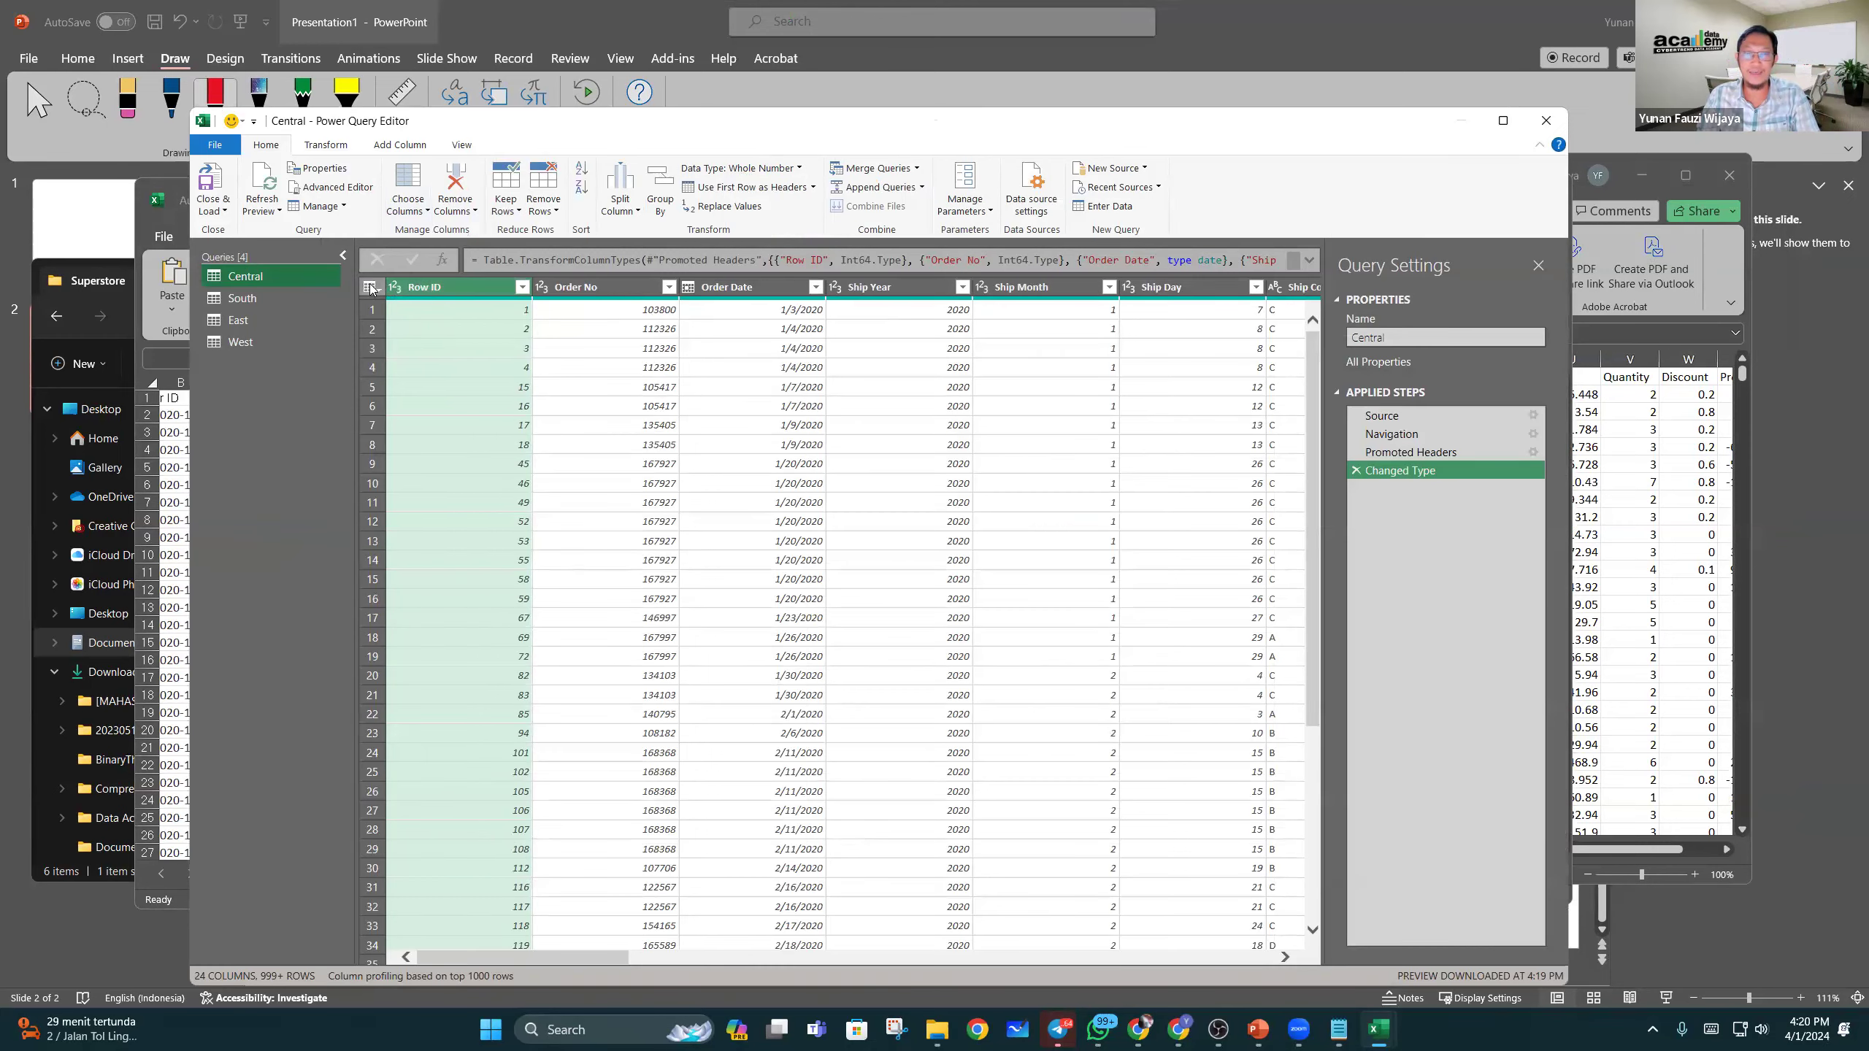
click(379, 287)
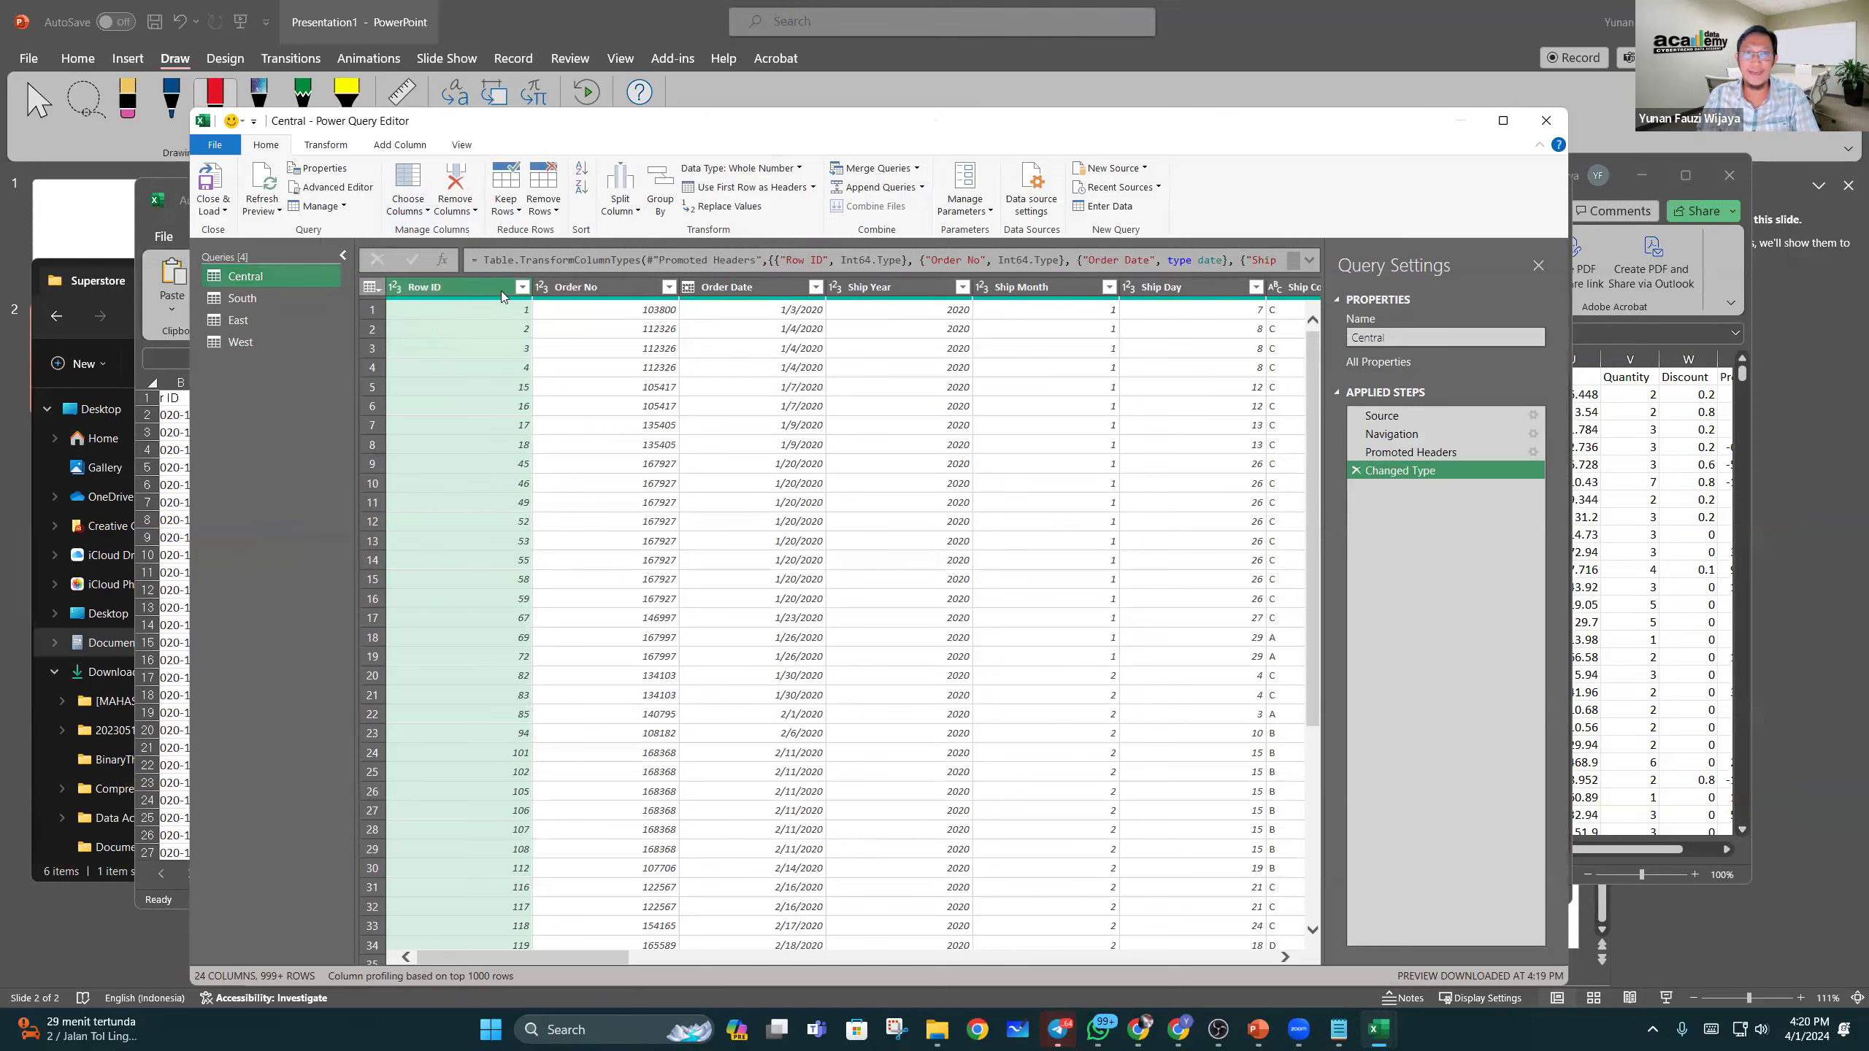
click(605, 287)
click(484, 286)
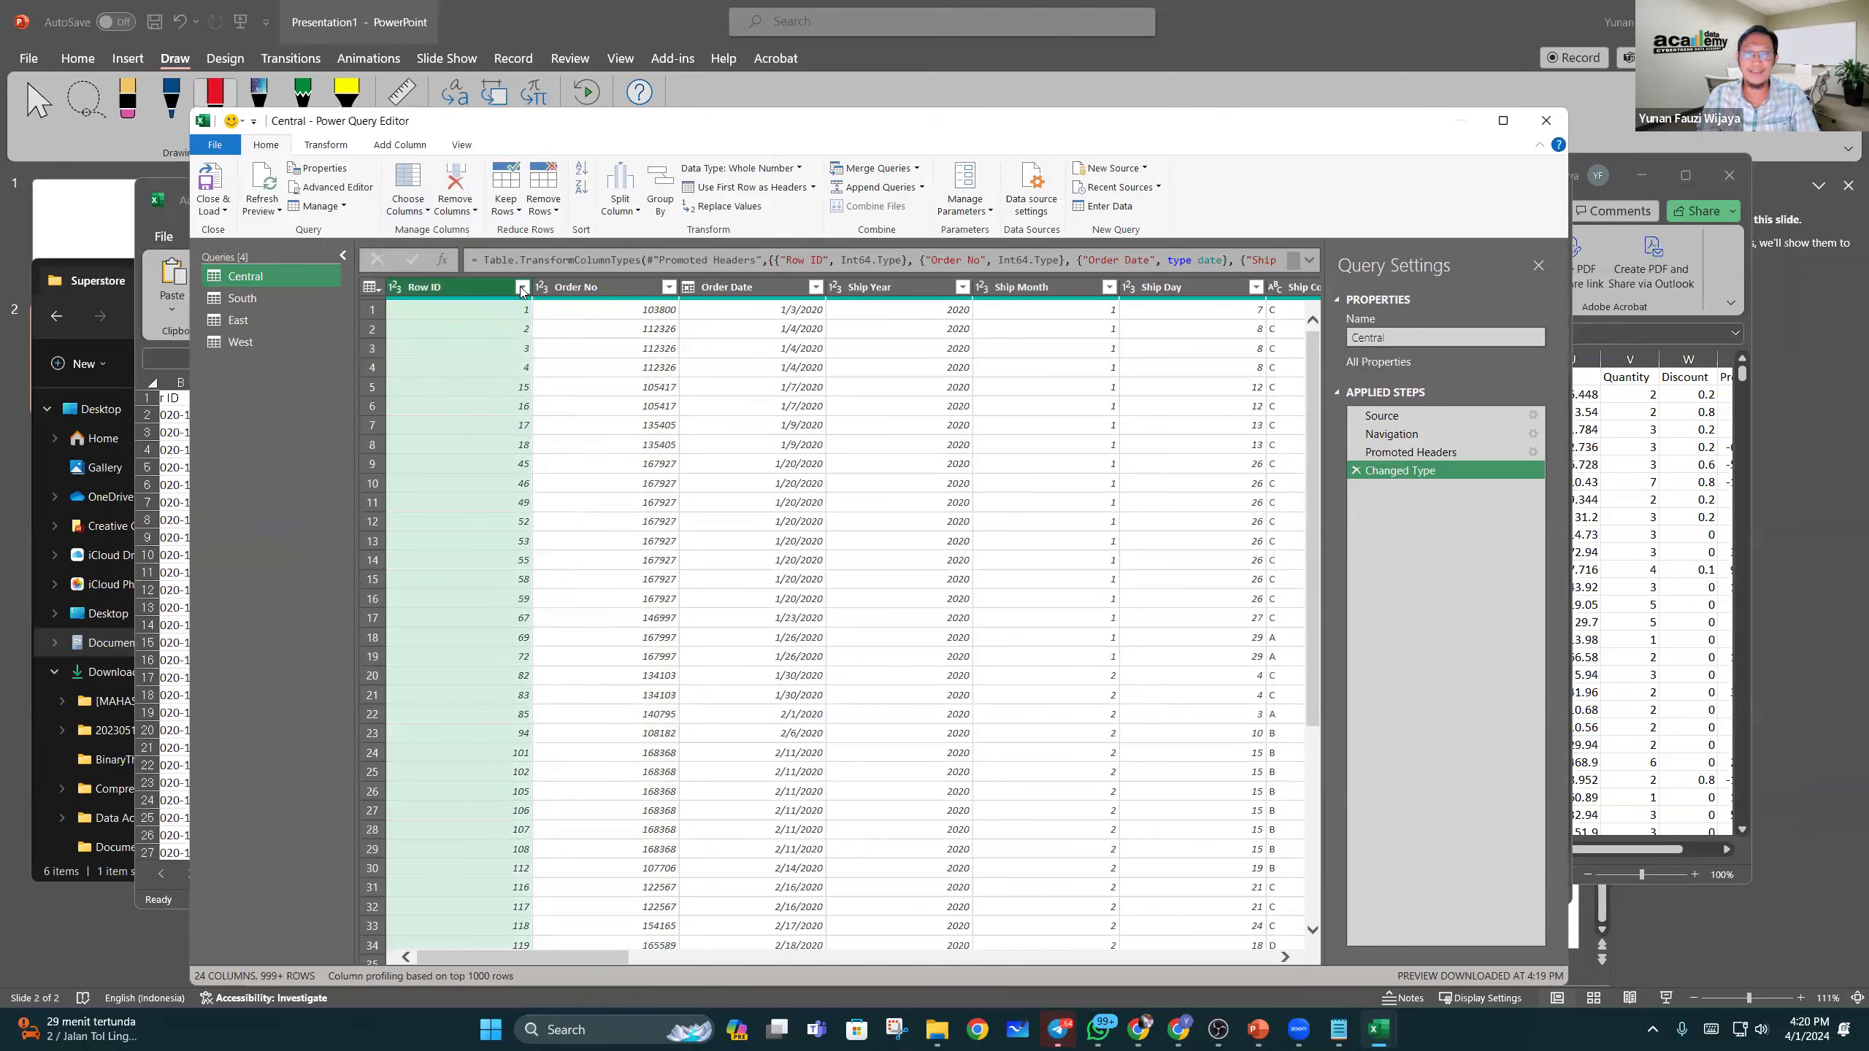
Step: Look over the order and ship date columns of the Central query and preview the South and East queries
click(548, 310)
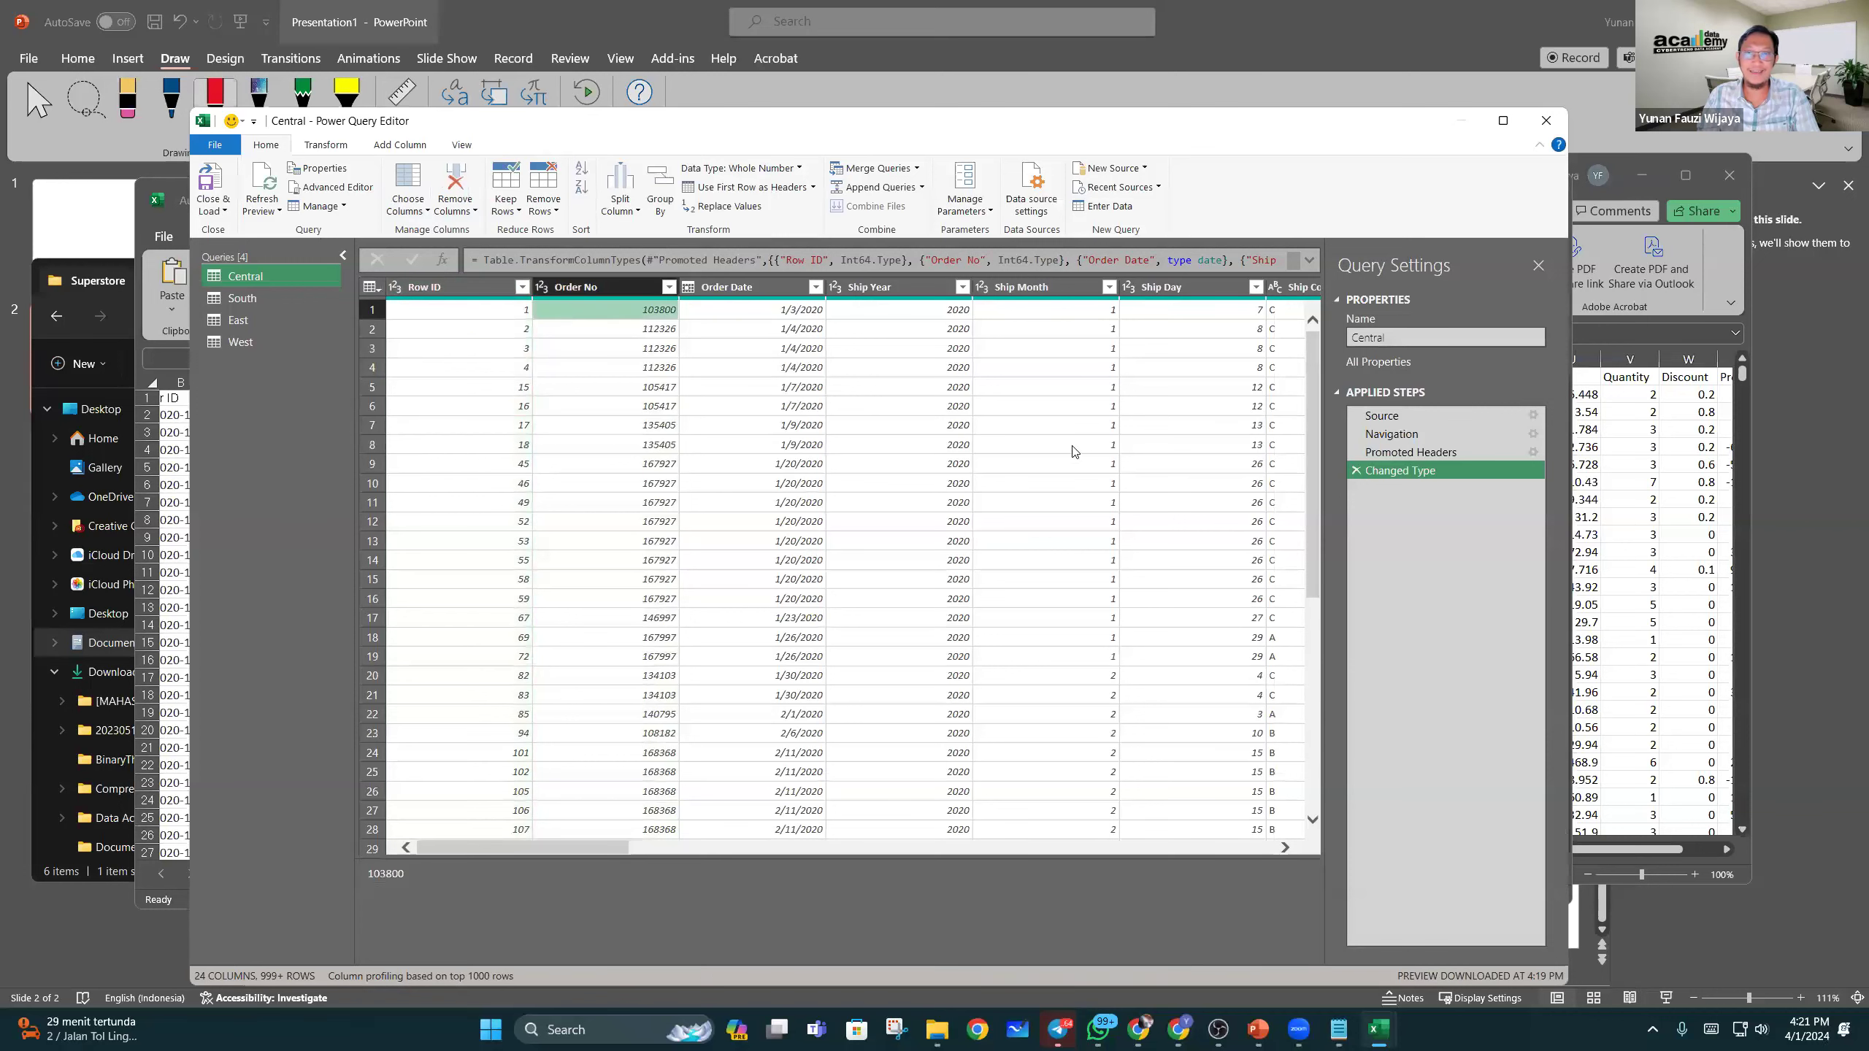
click(1046, 427)
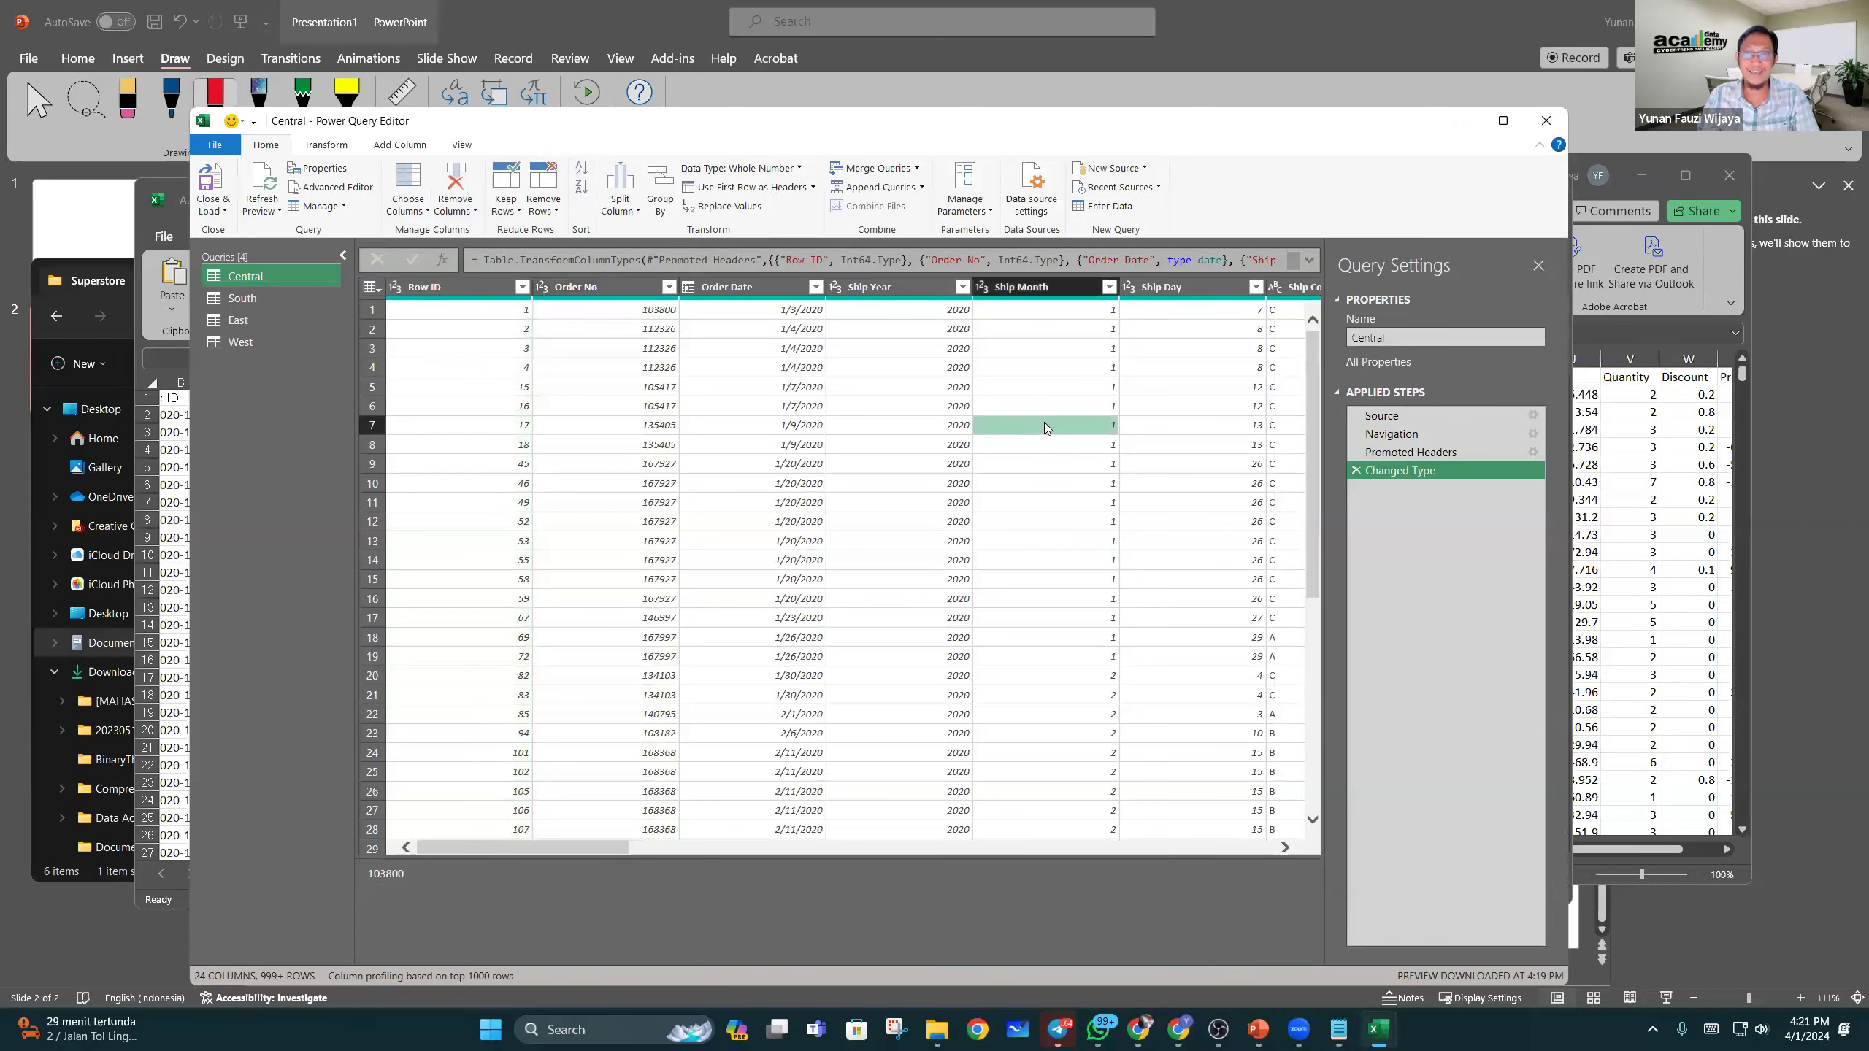
click(883, 348)
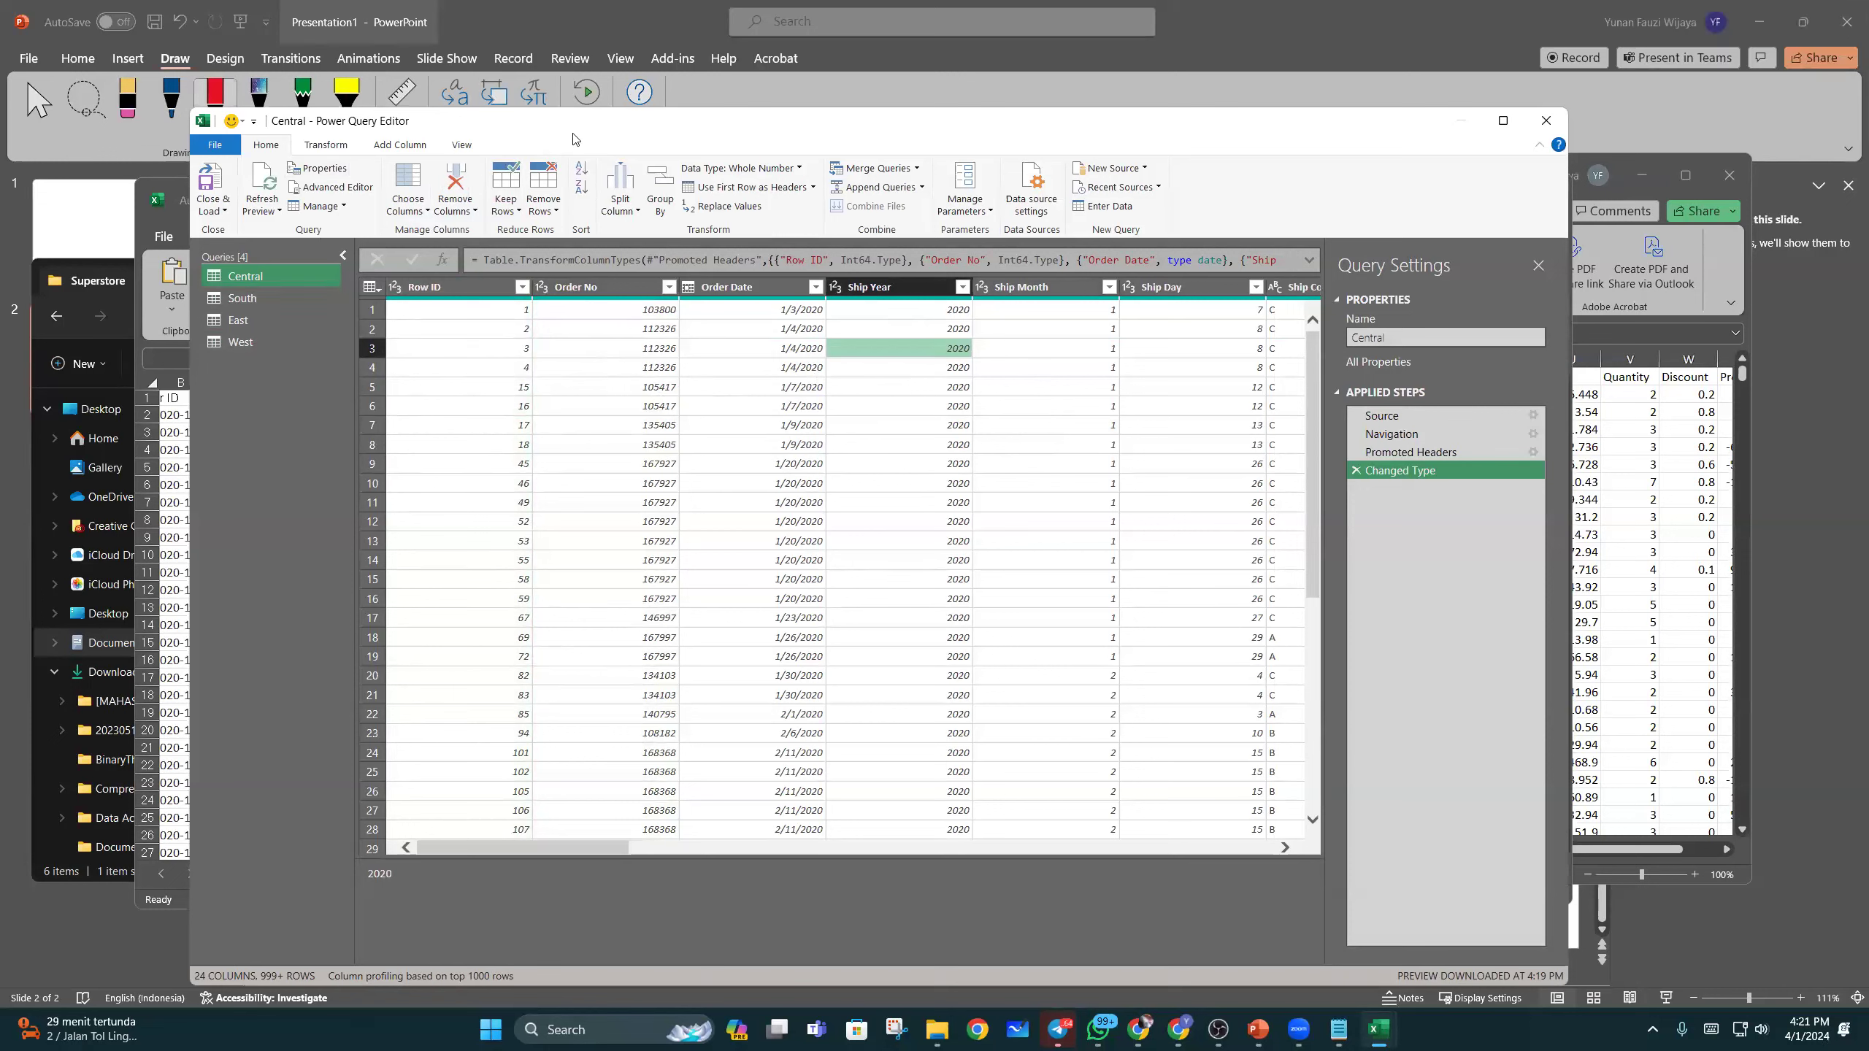
drag(529, 150, 488, 162)
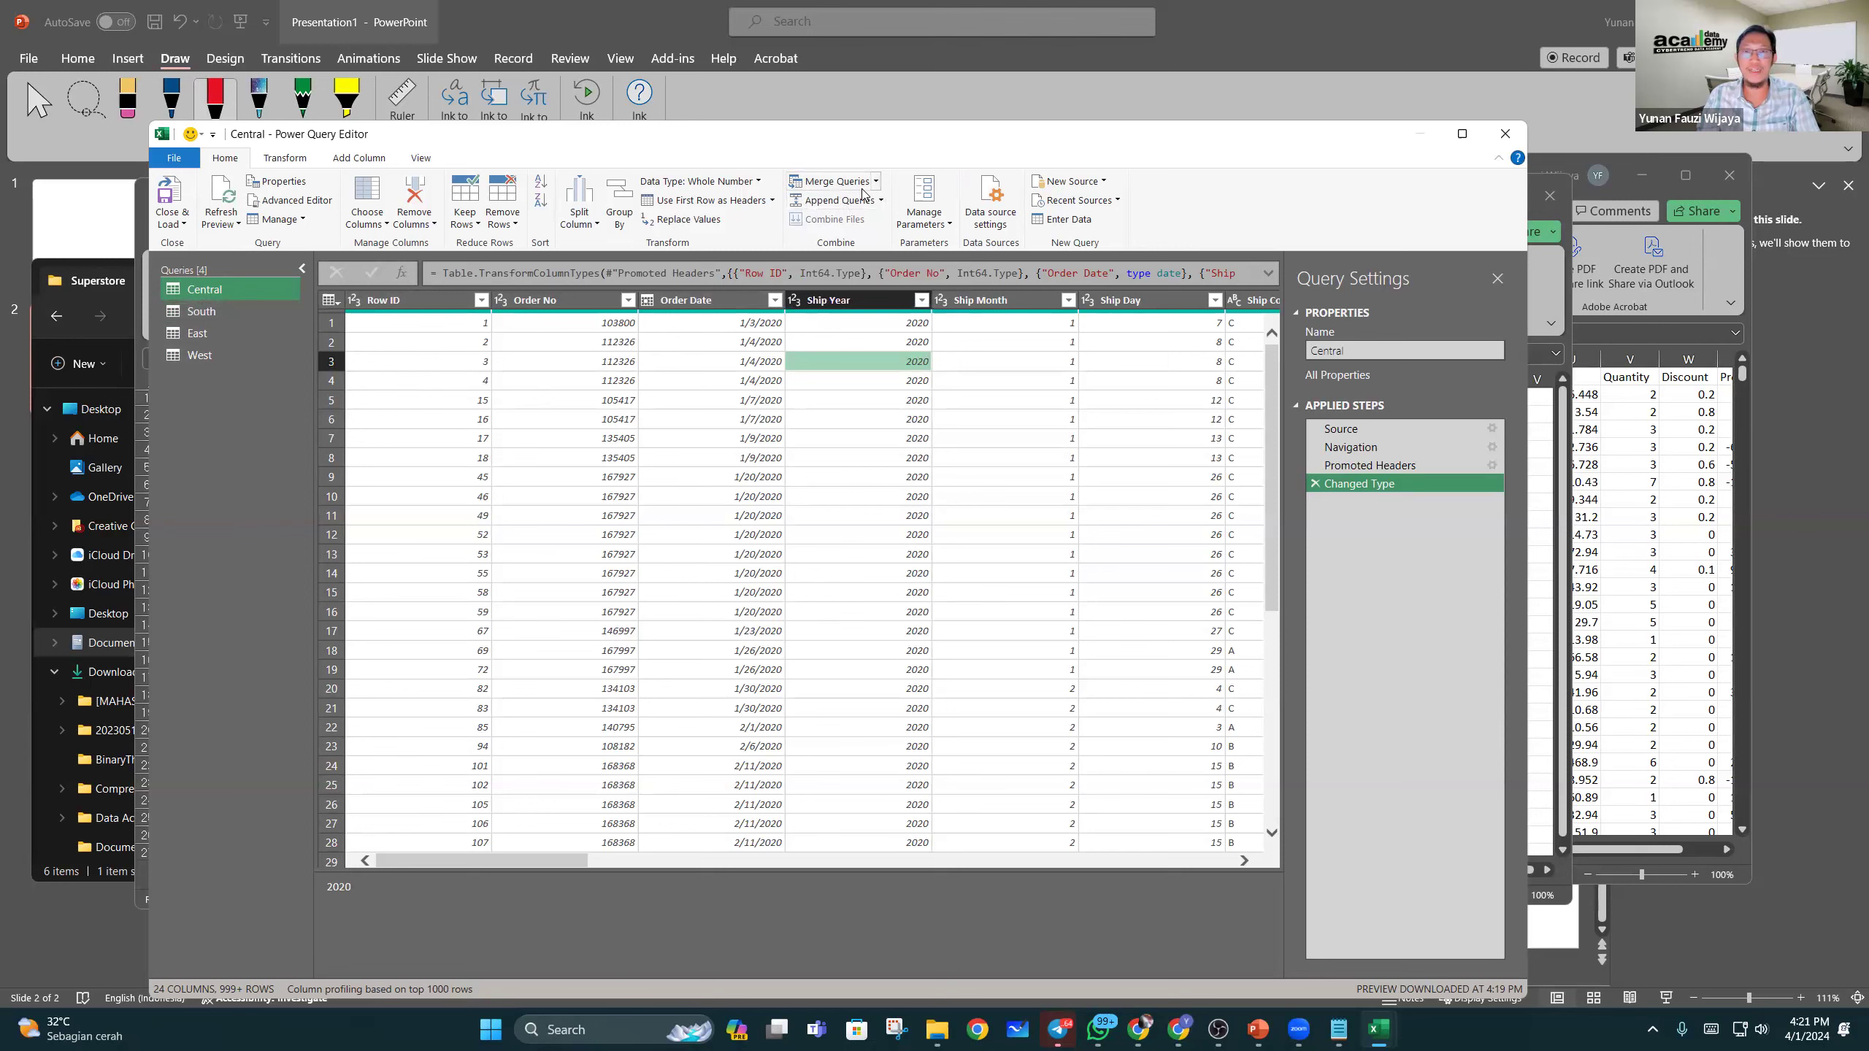
click(213, 311)
click(202, 333)
Step: Append the Central, South, East and West queries as a new query, using the three or more tables option
click(229, 291)
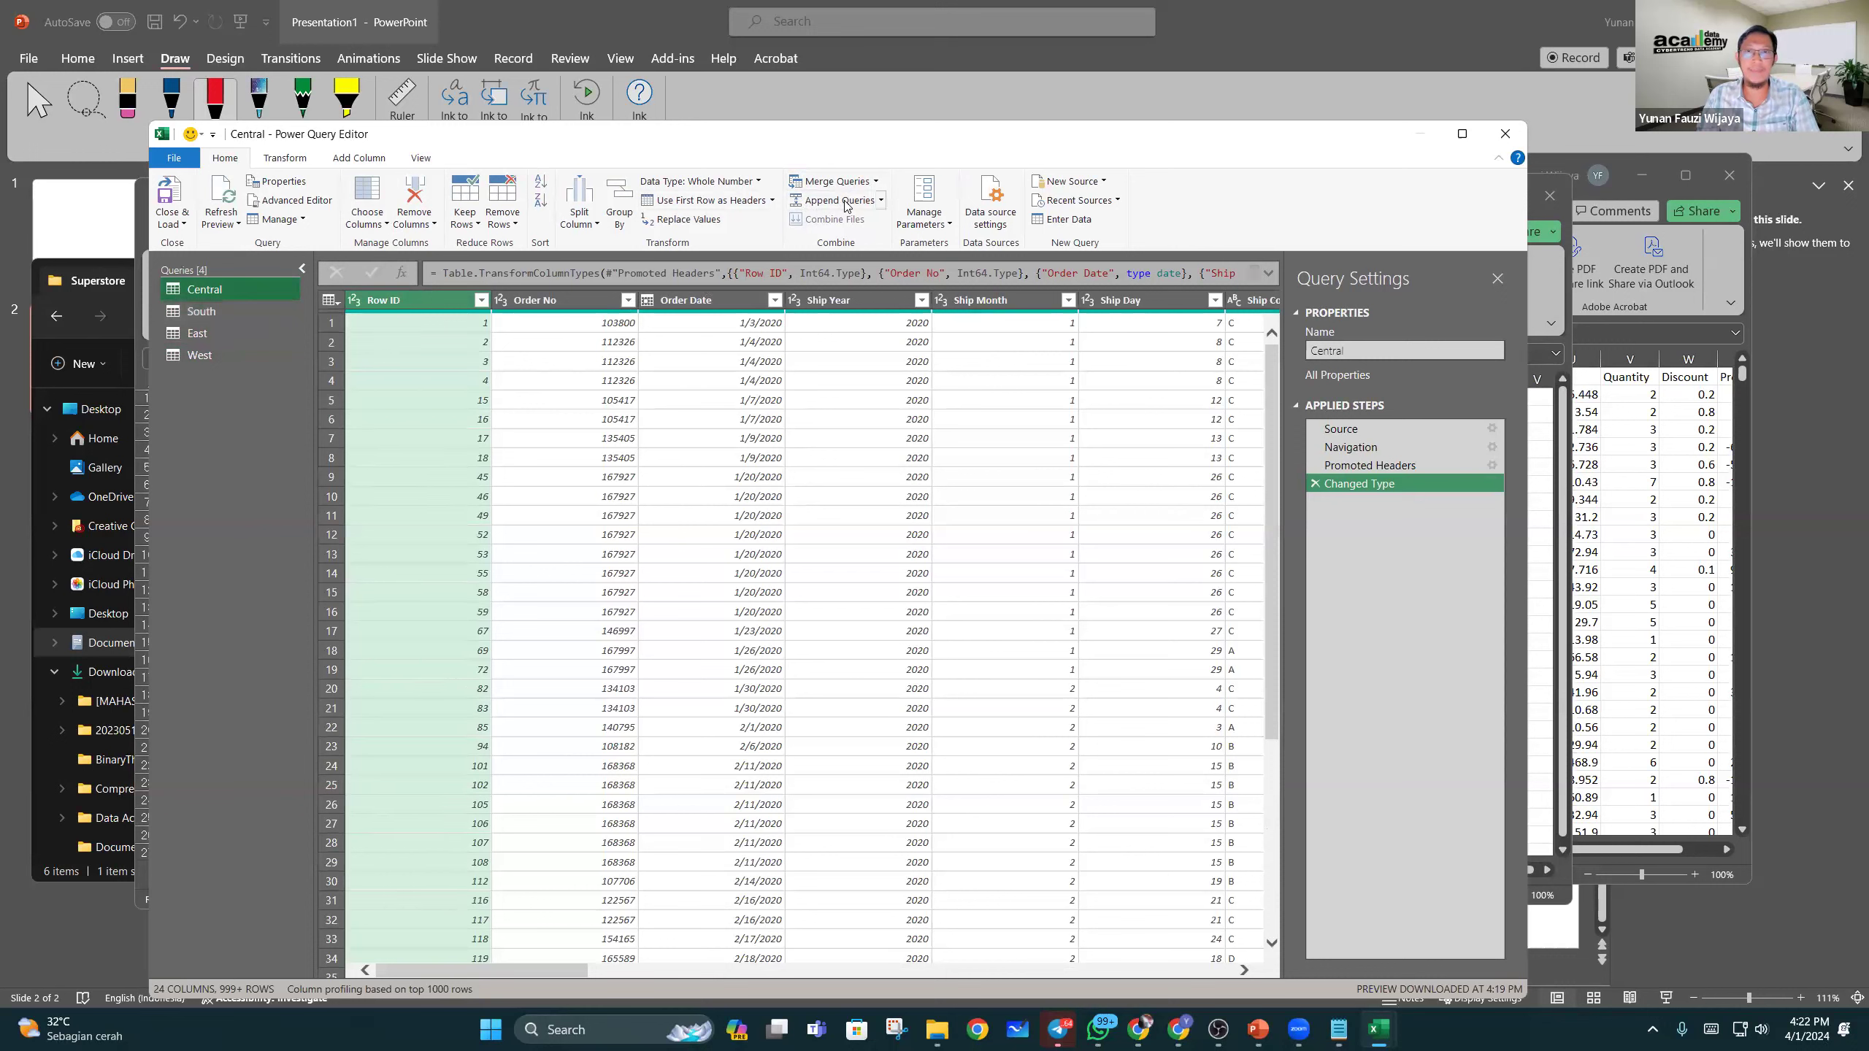
click(881, 201)
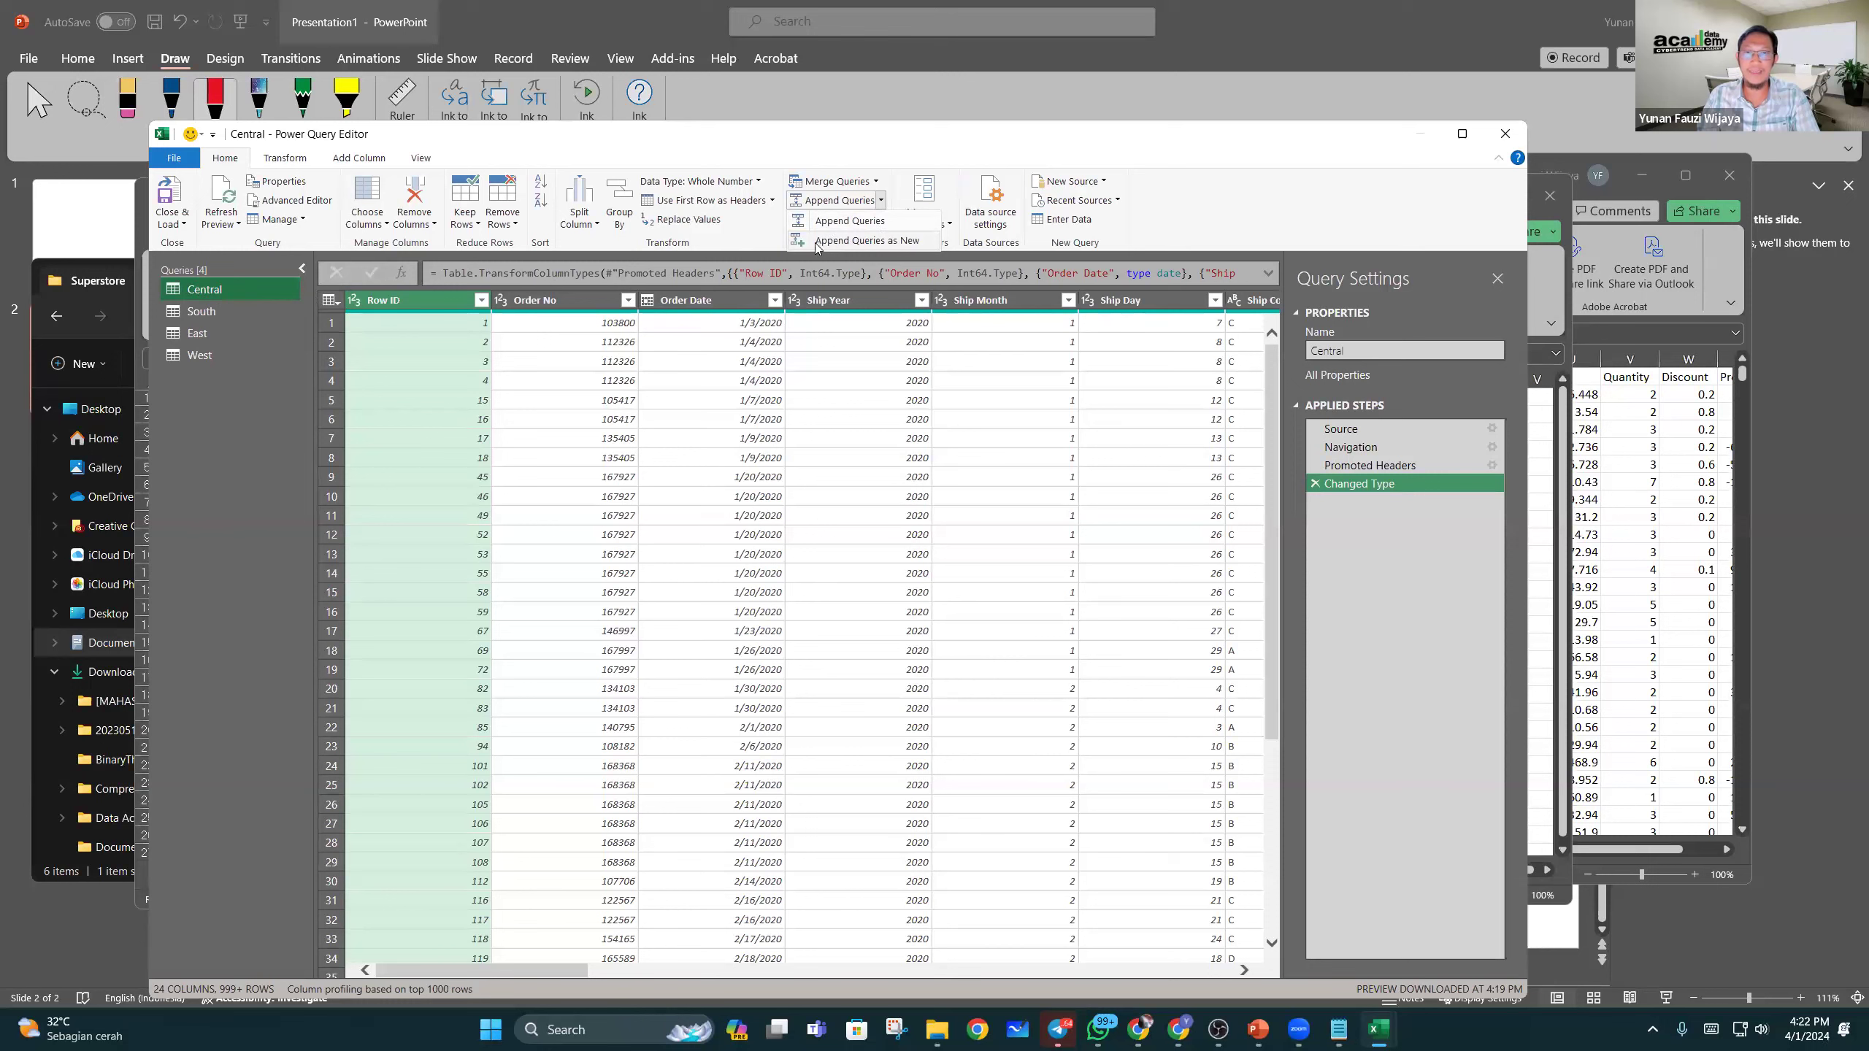
click(855, 241)
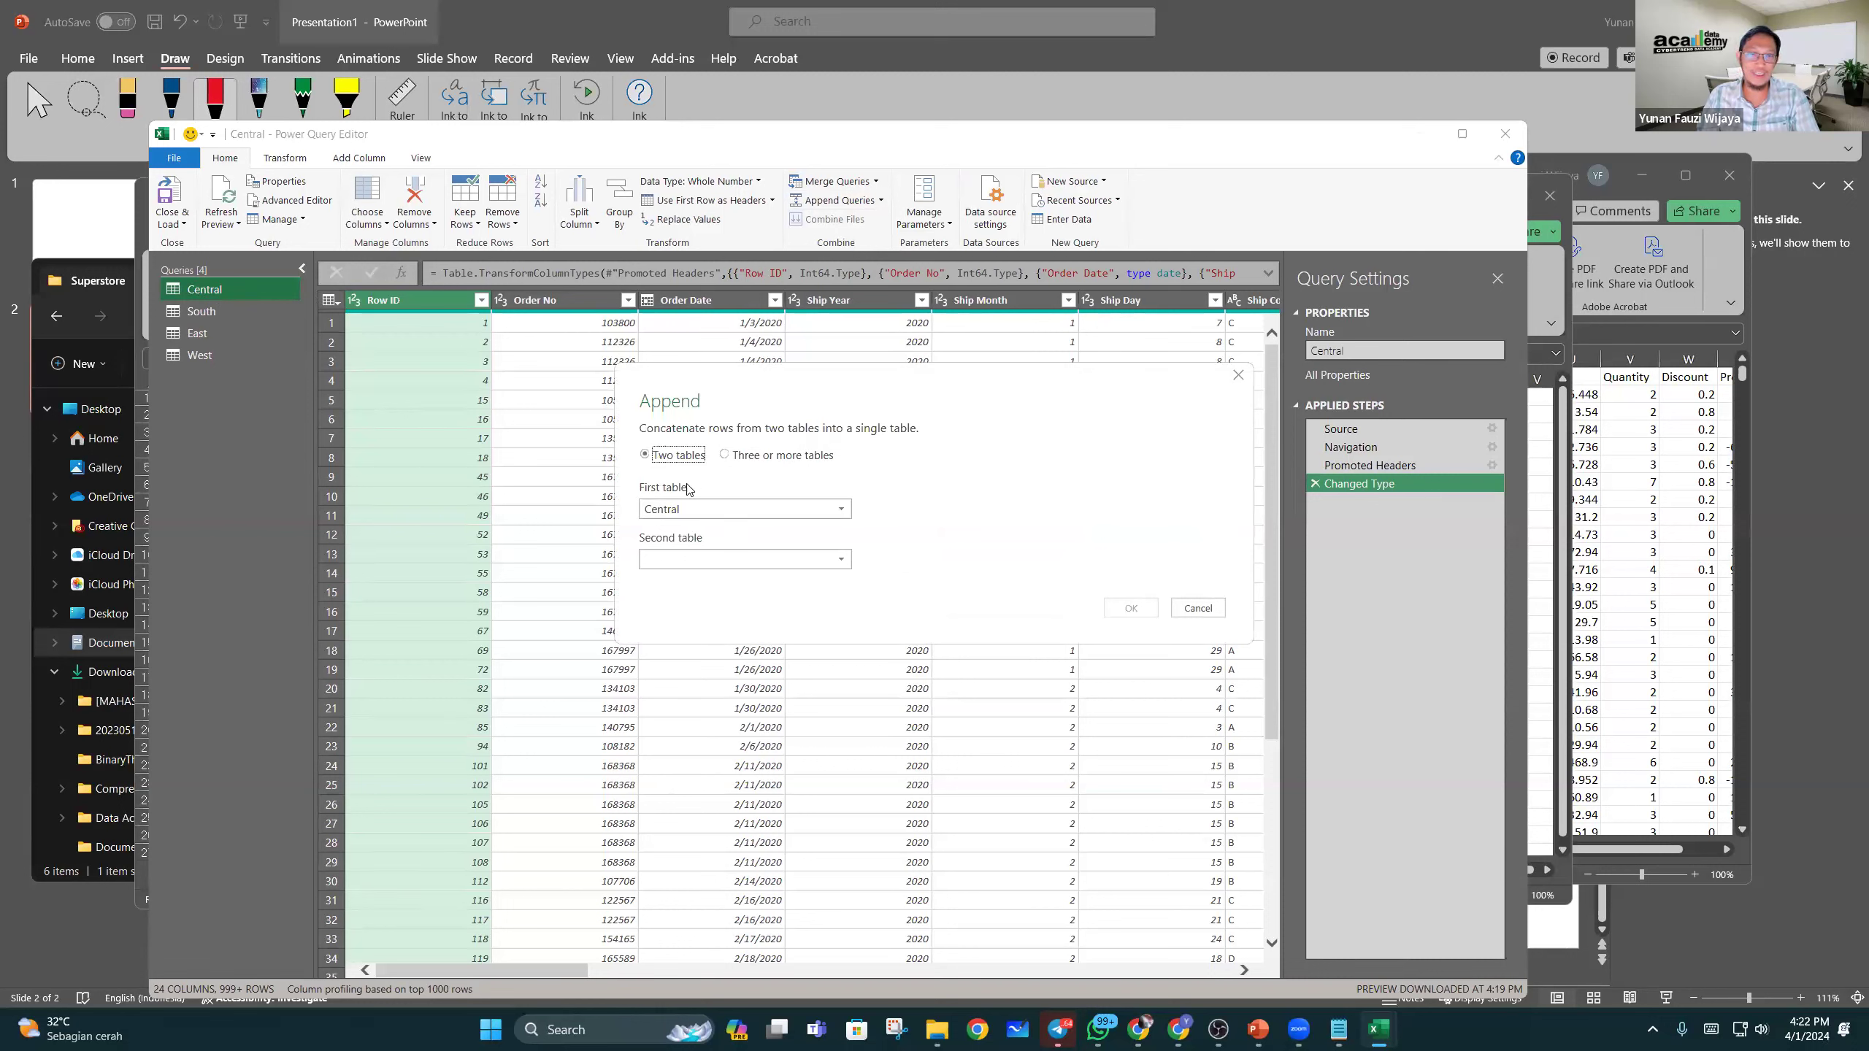
click(729, 457)
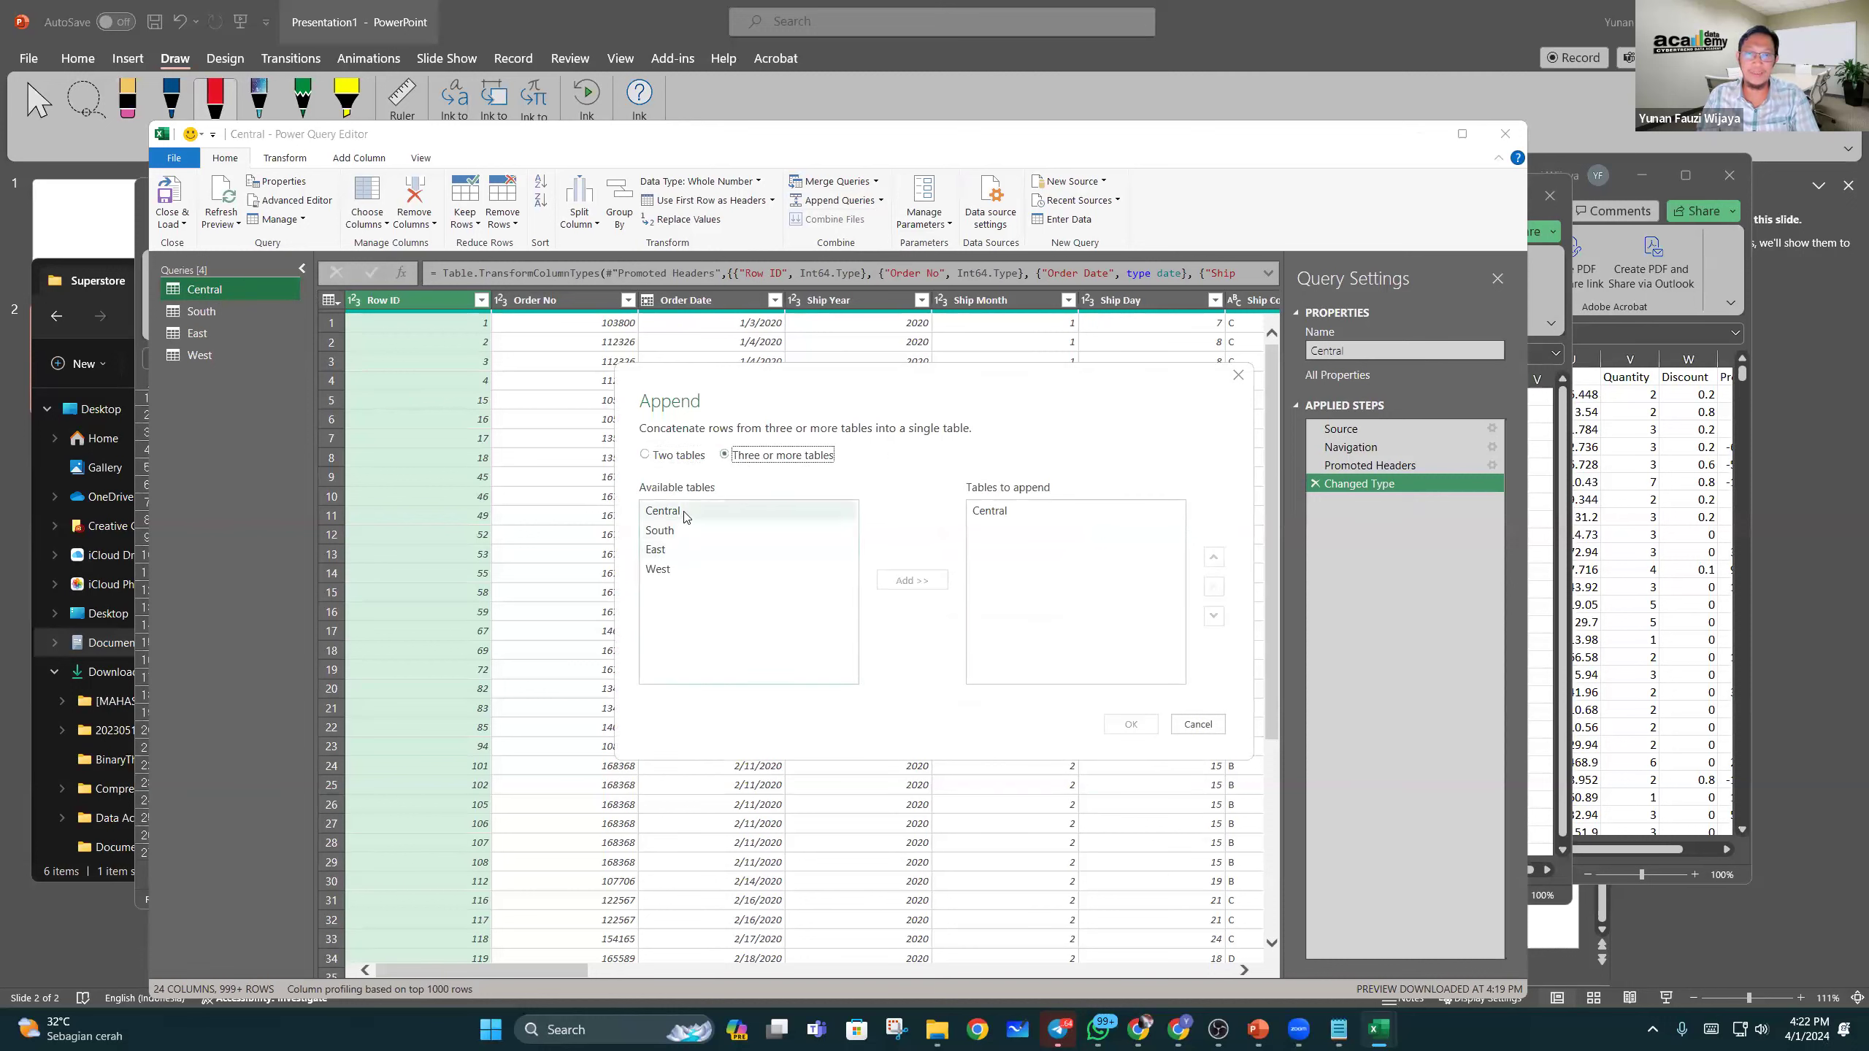
click(675, 531)
shift+click(678, 578)
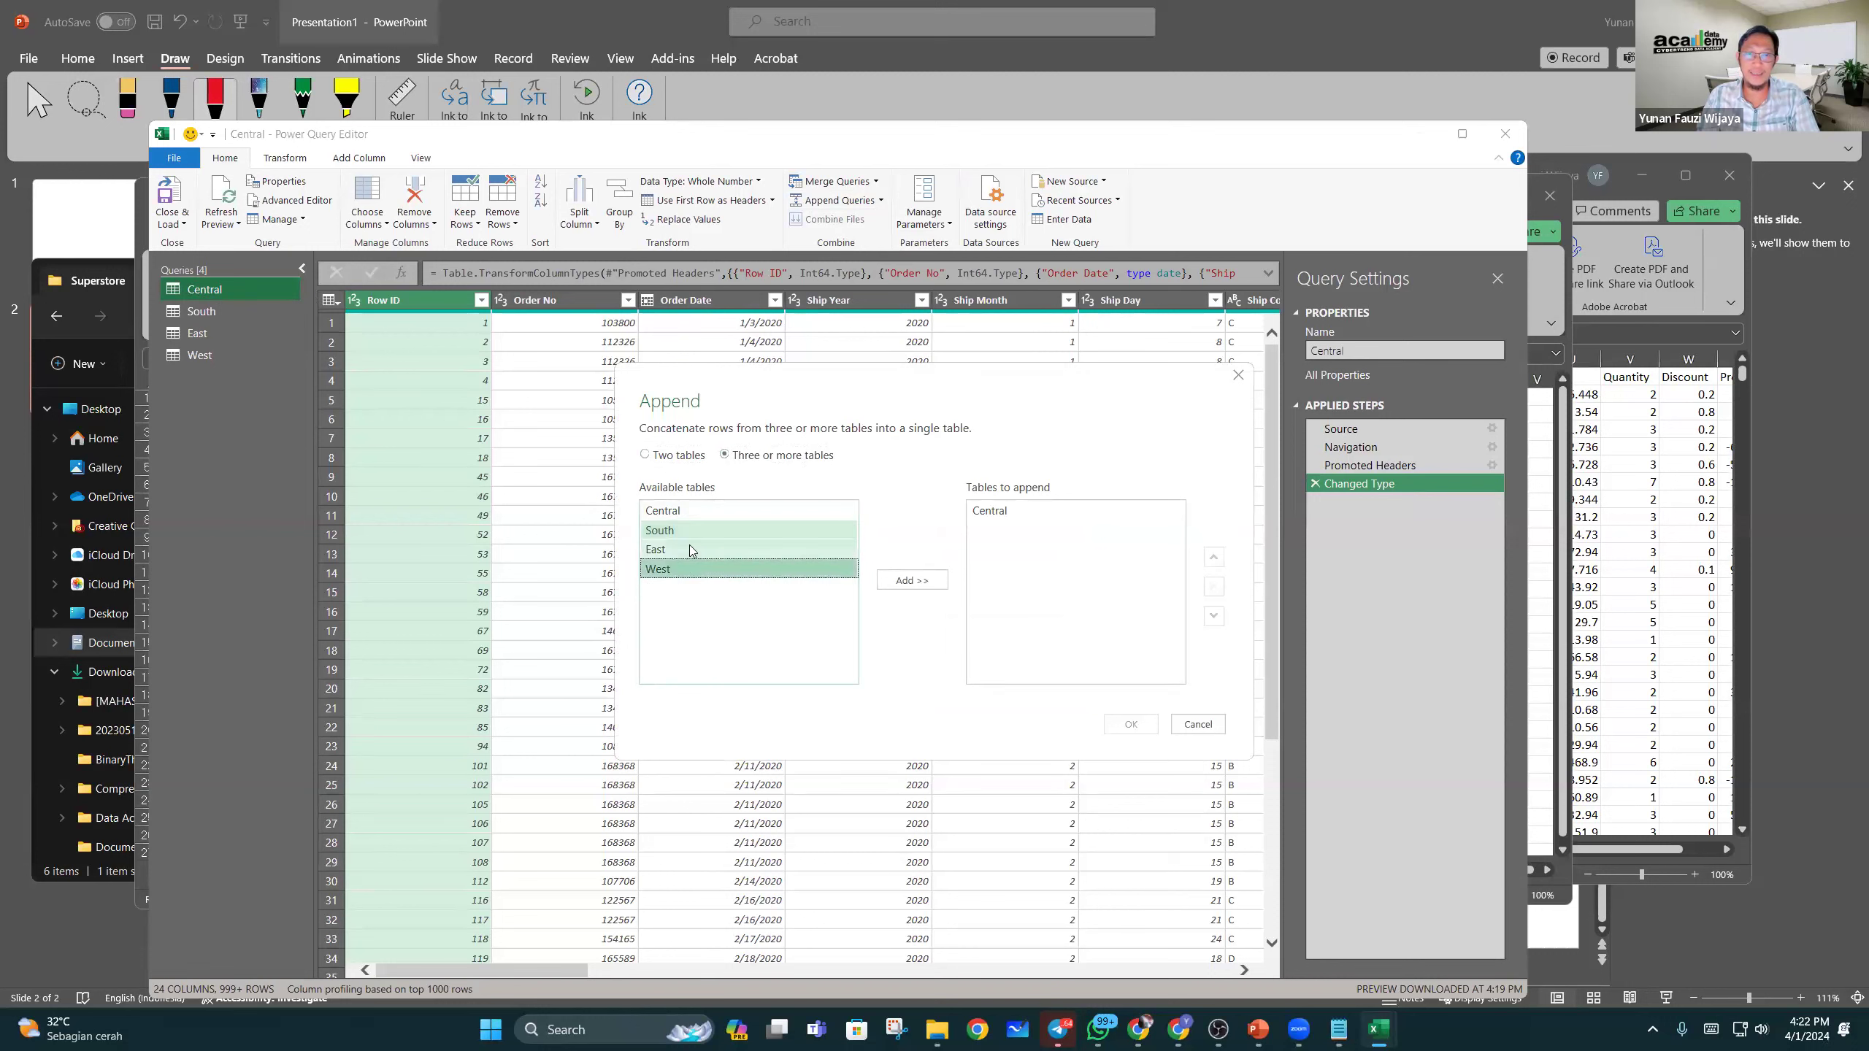
click(891, 584)
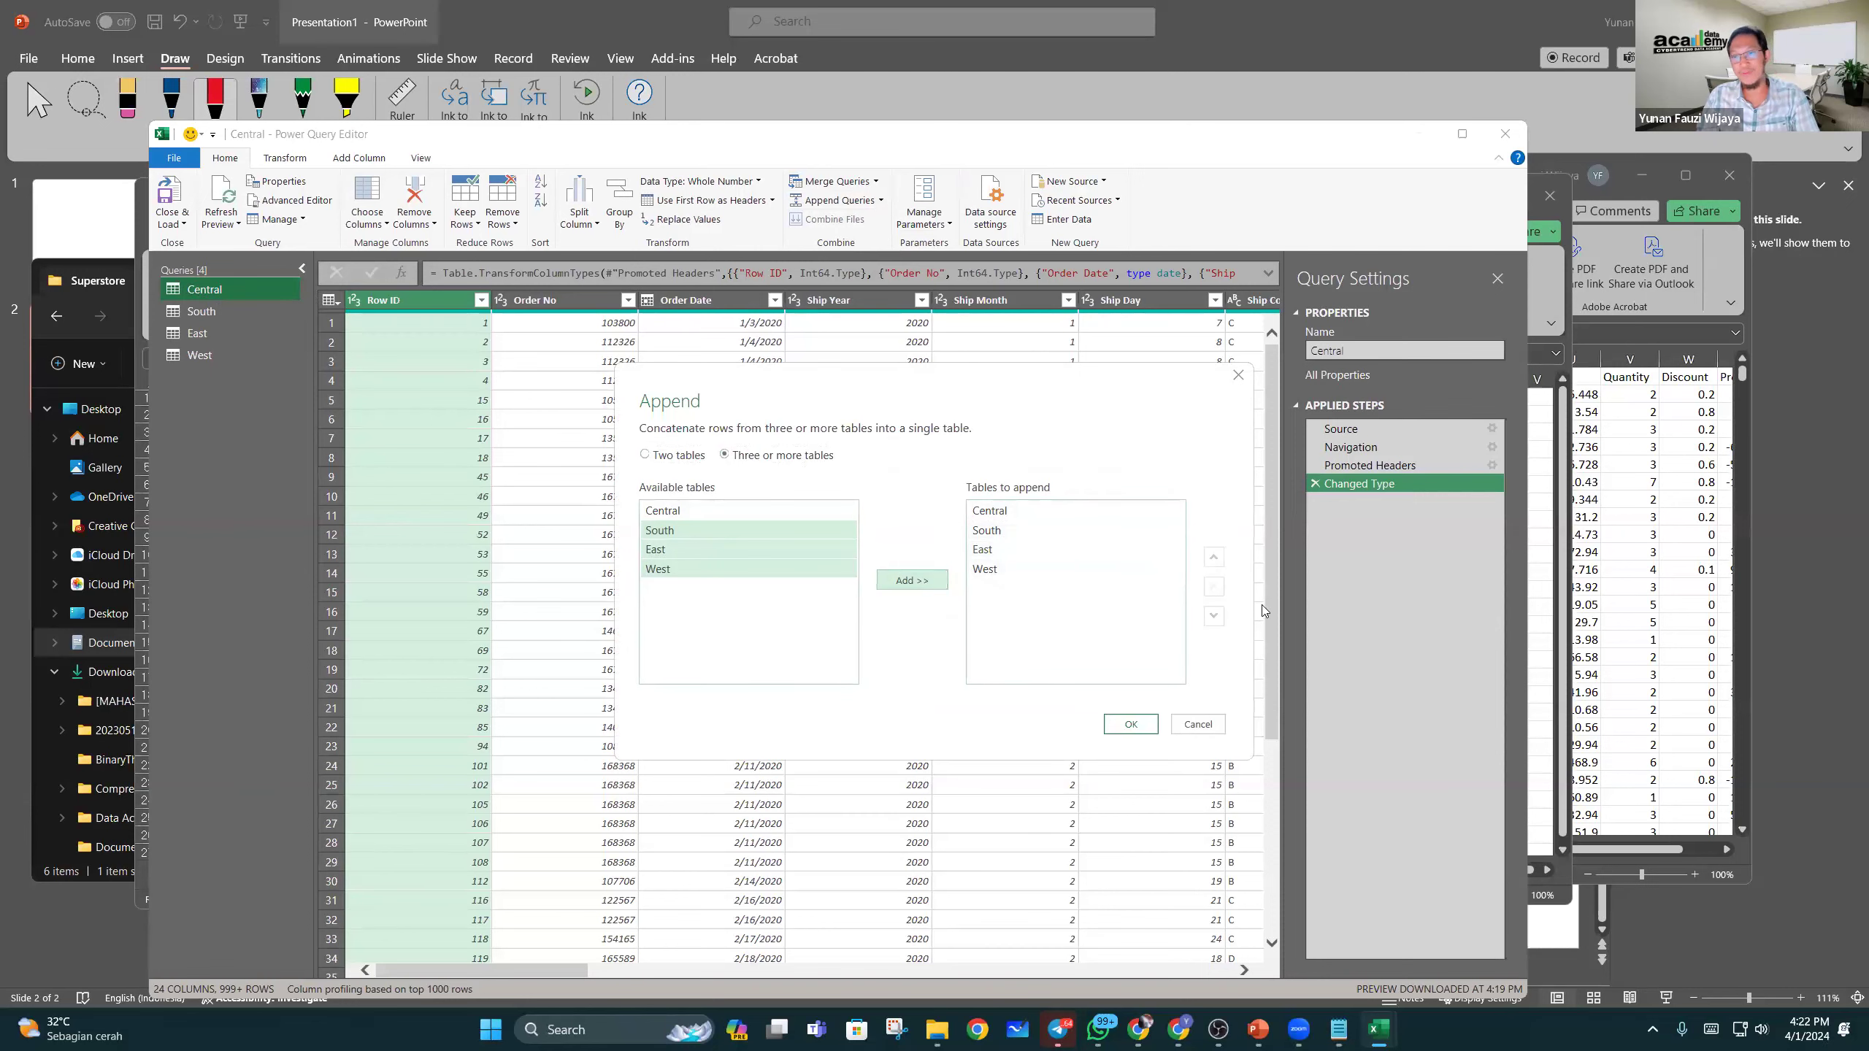
click(1131, 726)
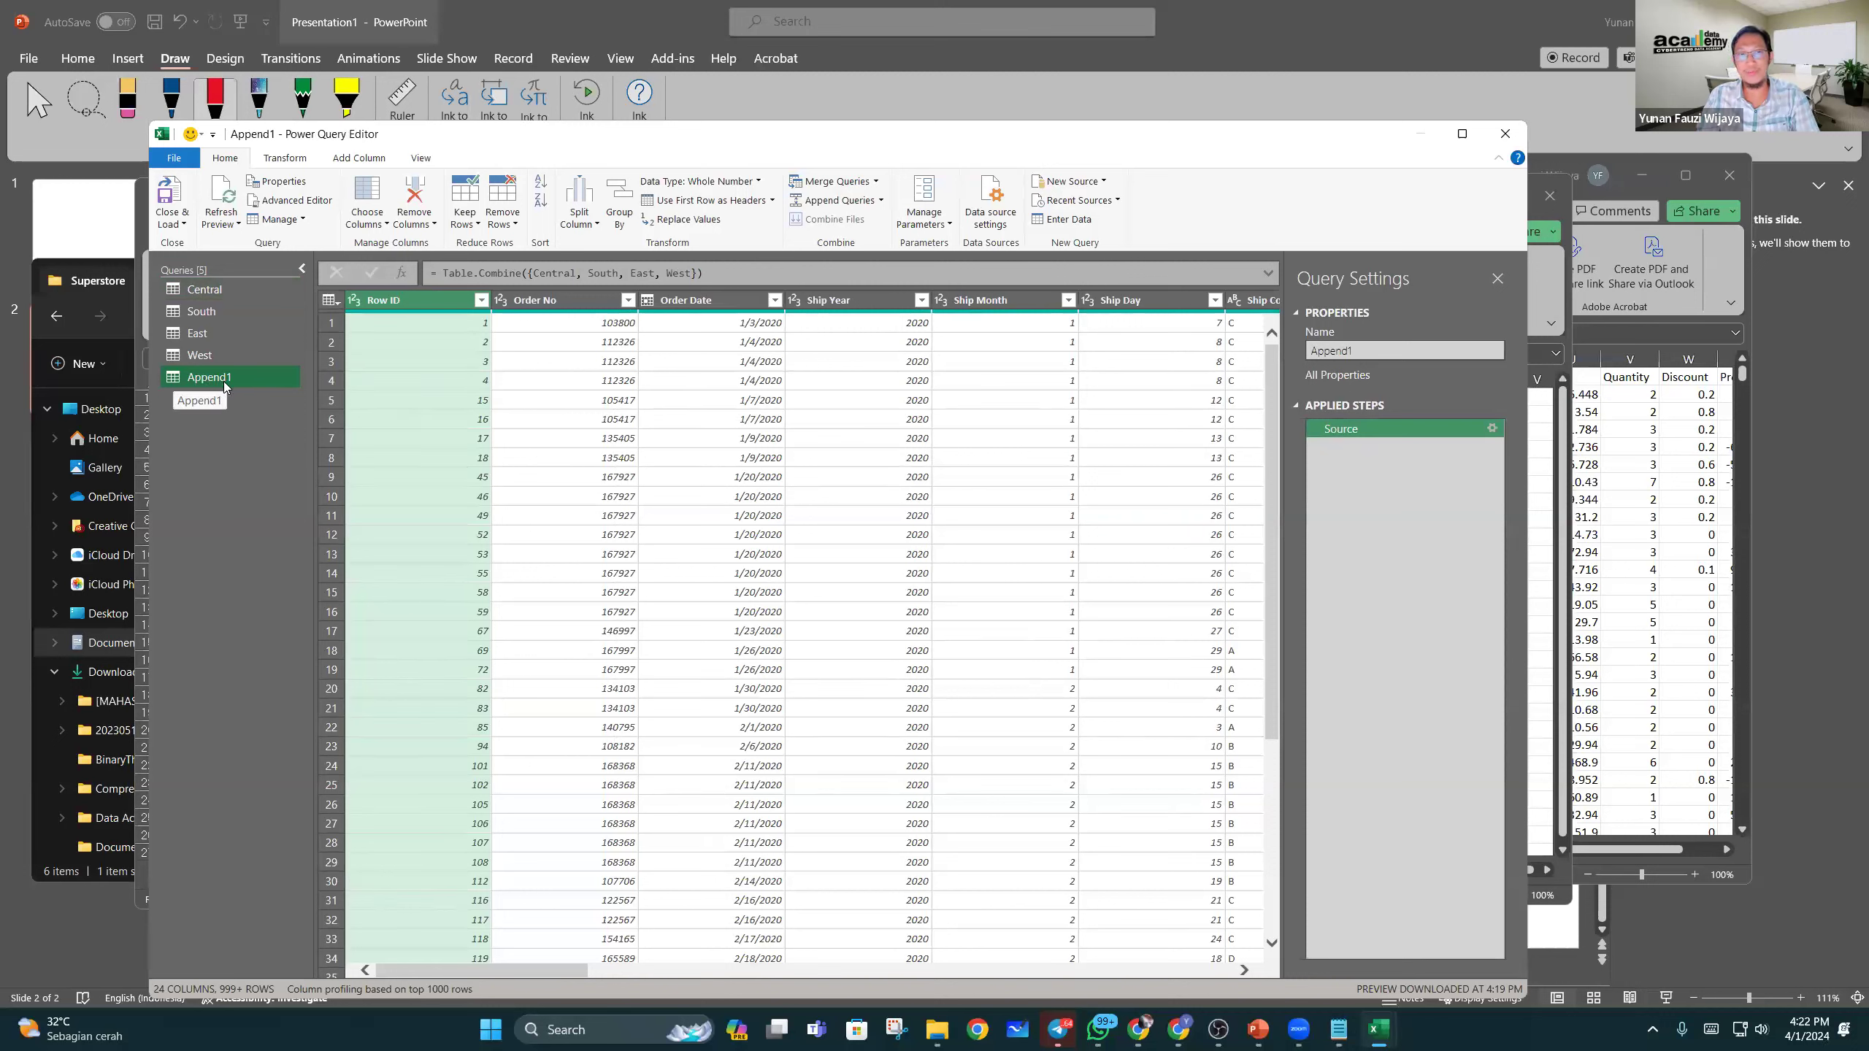
Step: Load the full Region Code value list in the appended query's filter and apply it with all regions selected
drag(543, 972, 978, 1017)
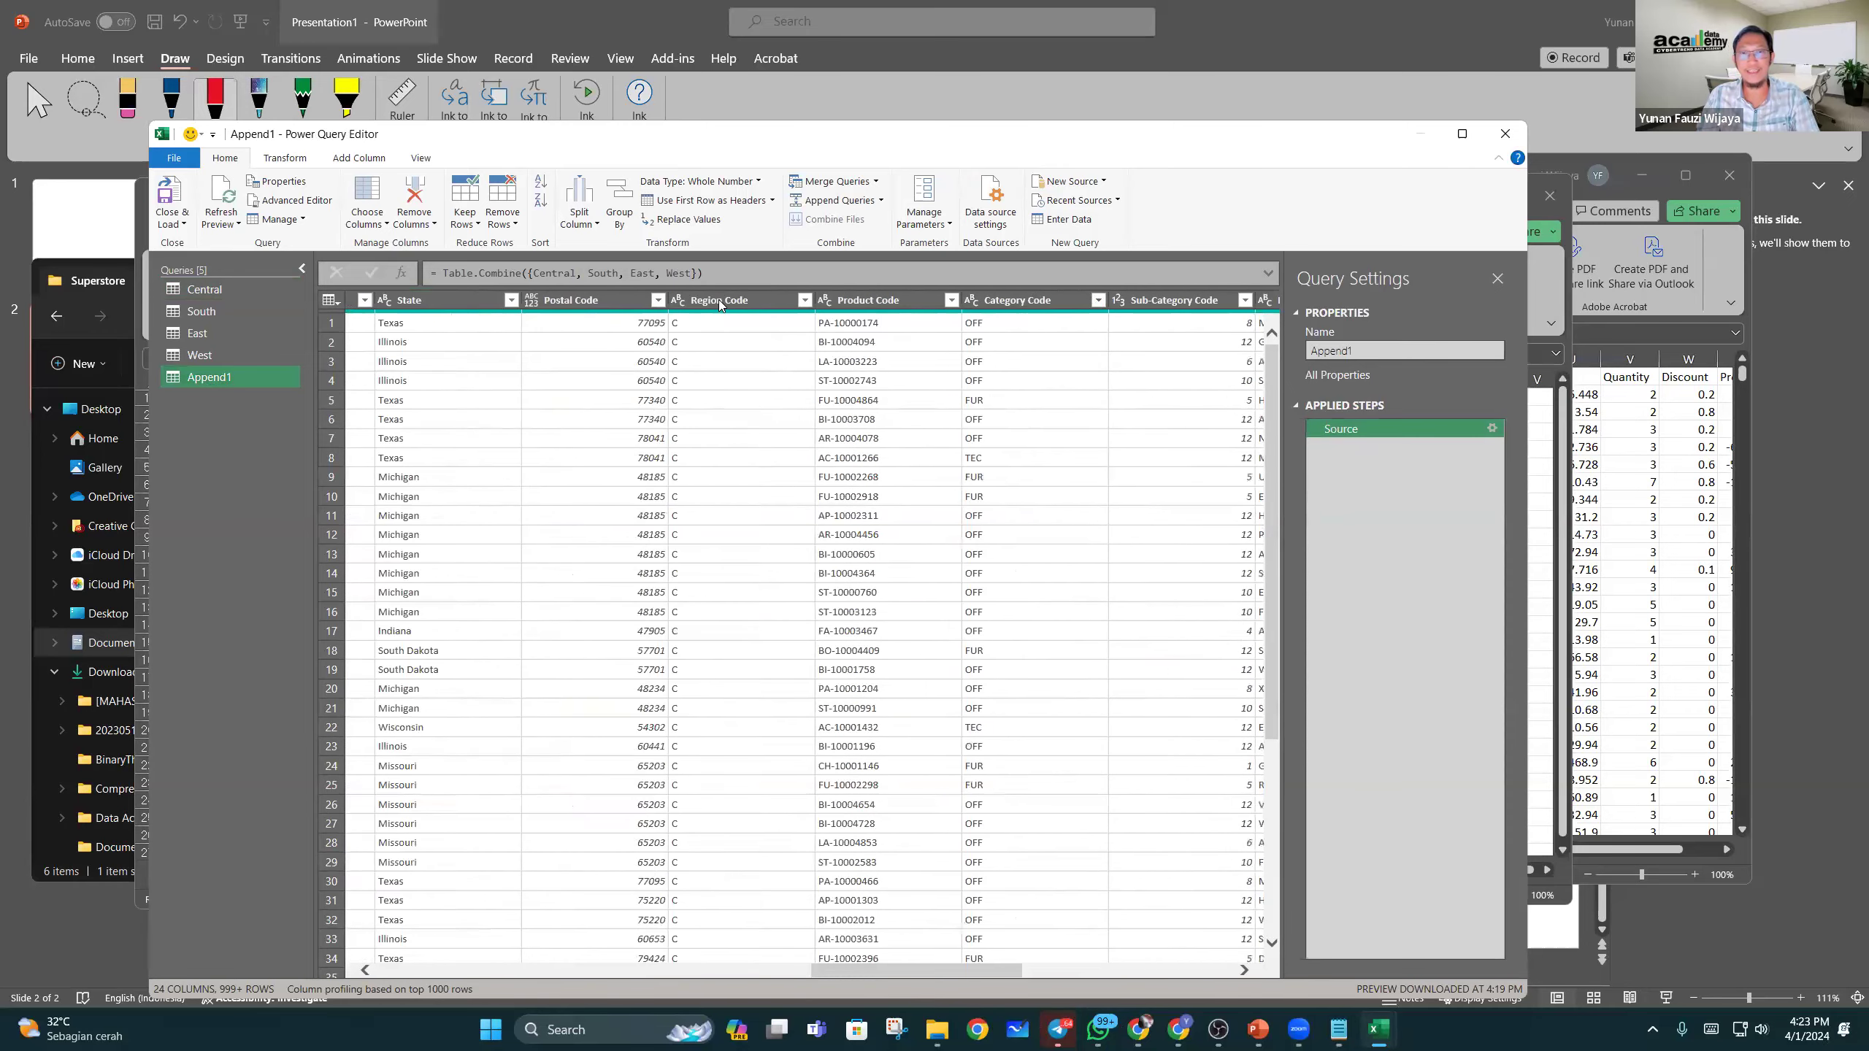
click(750, 325)
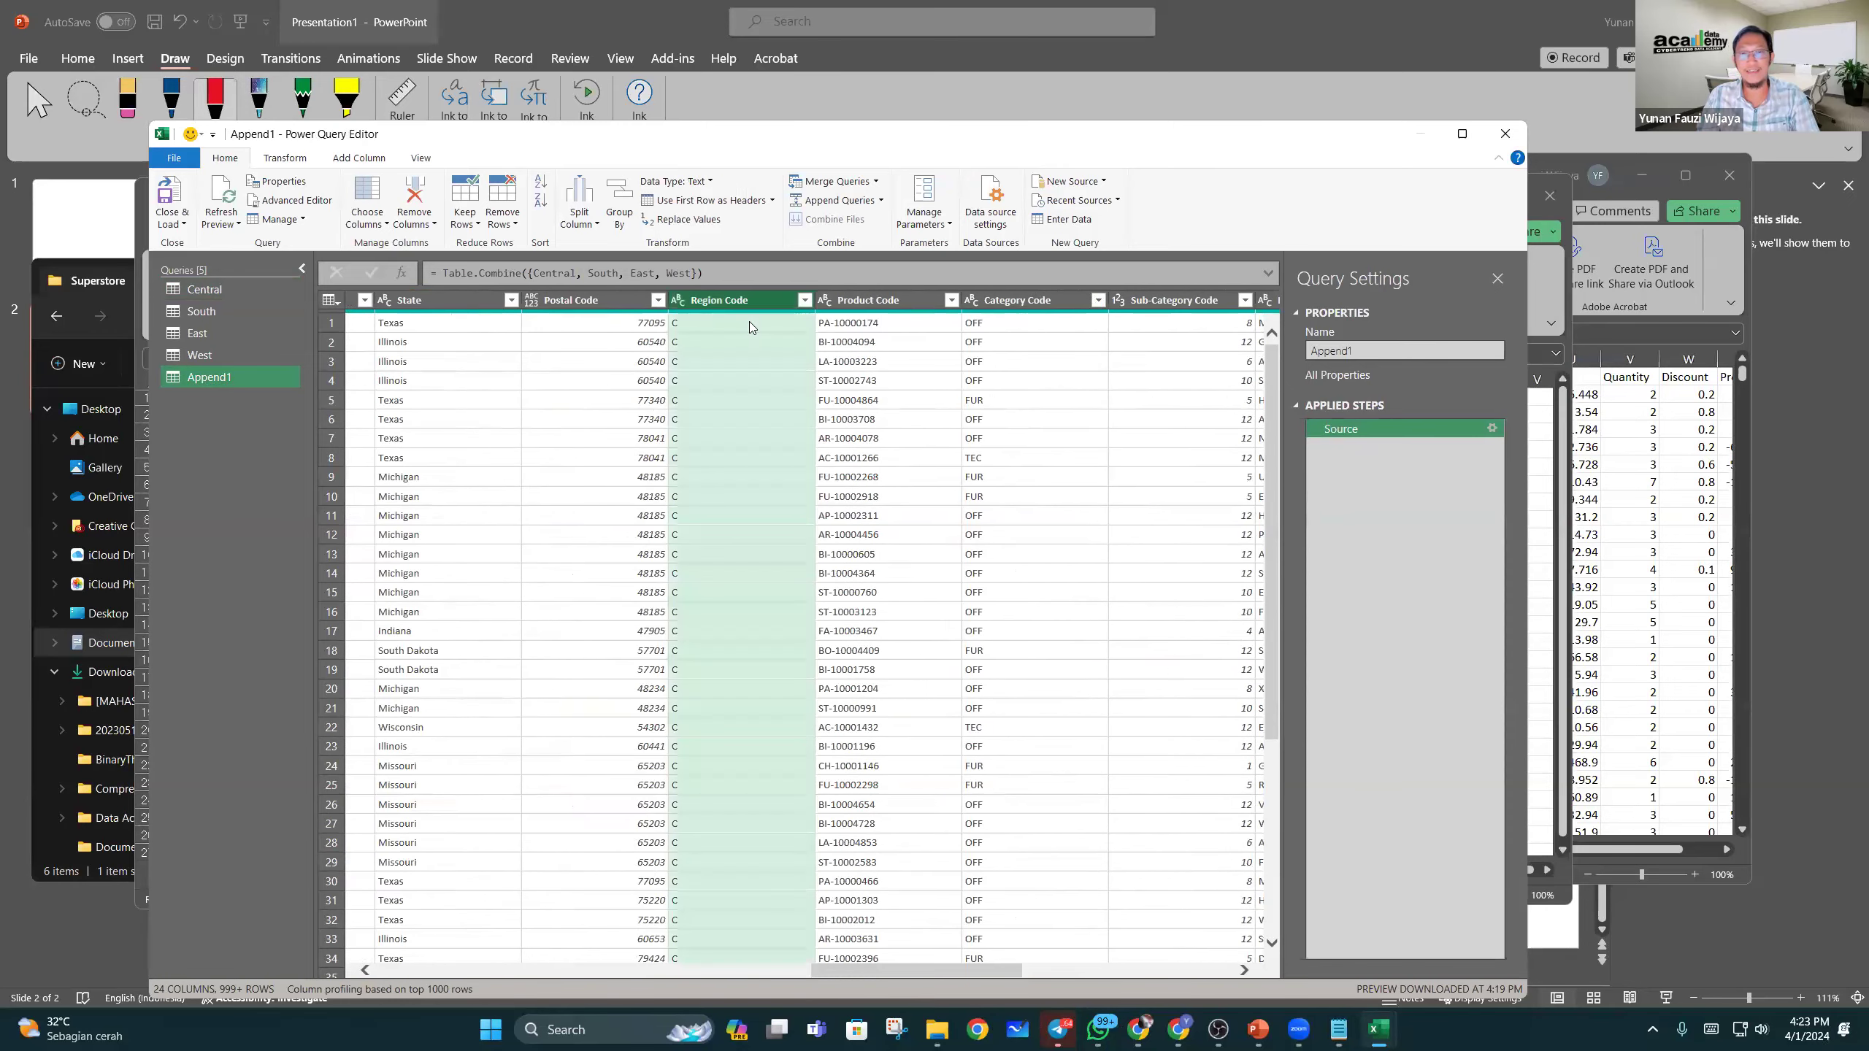
click(804, 301)
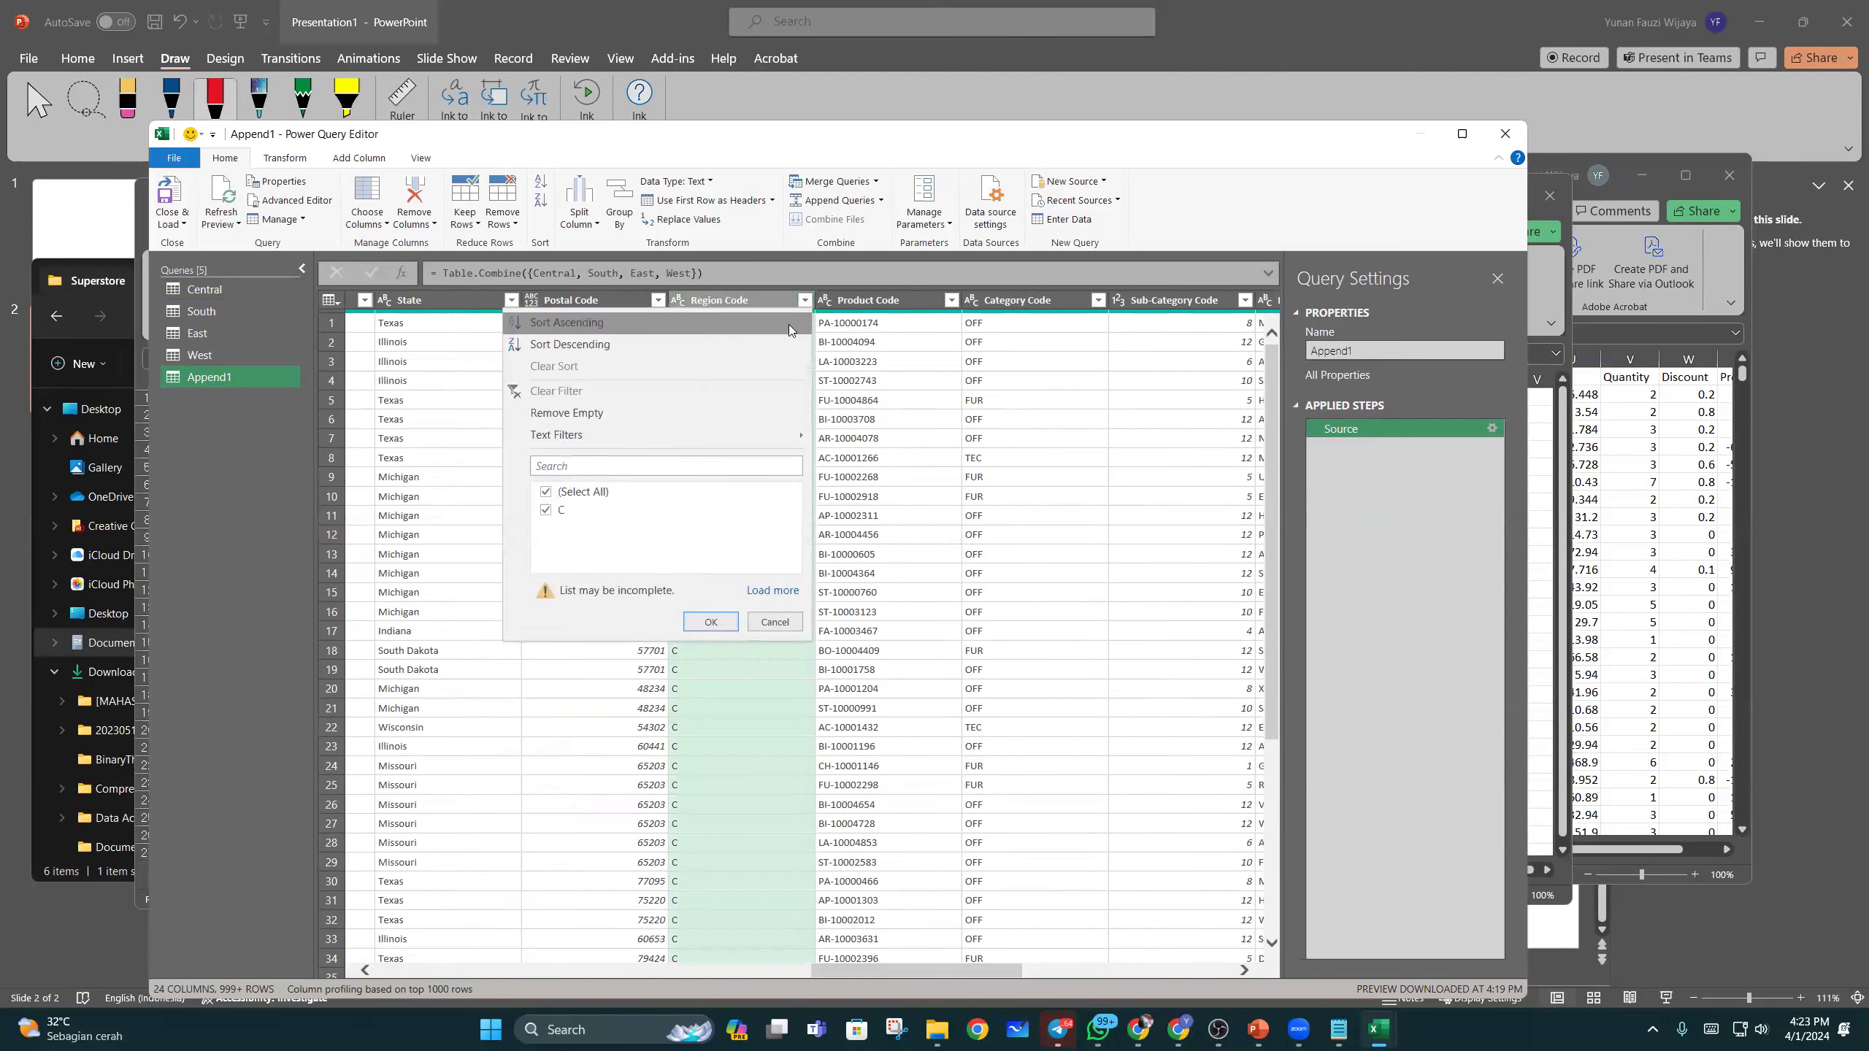
click(785, 597)
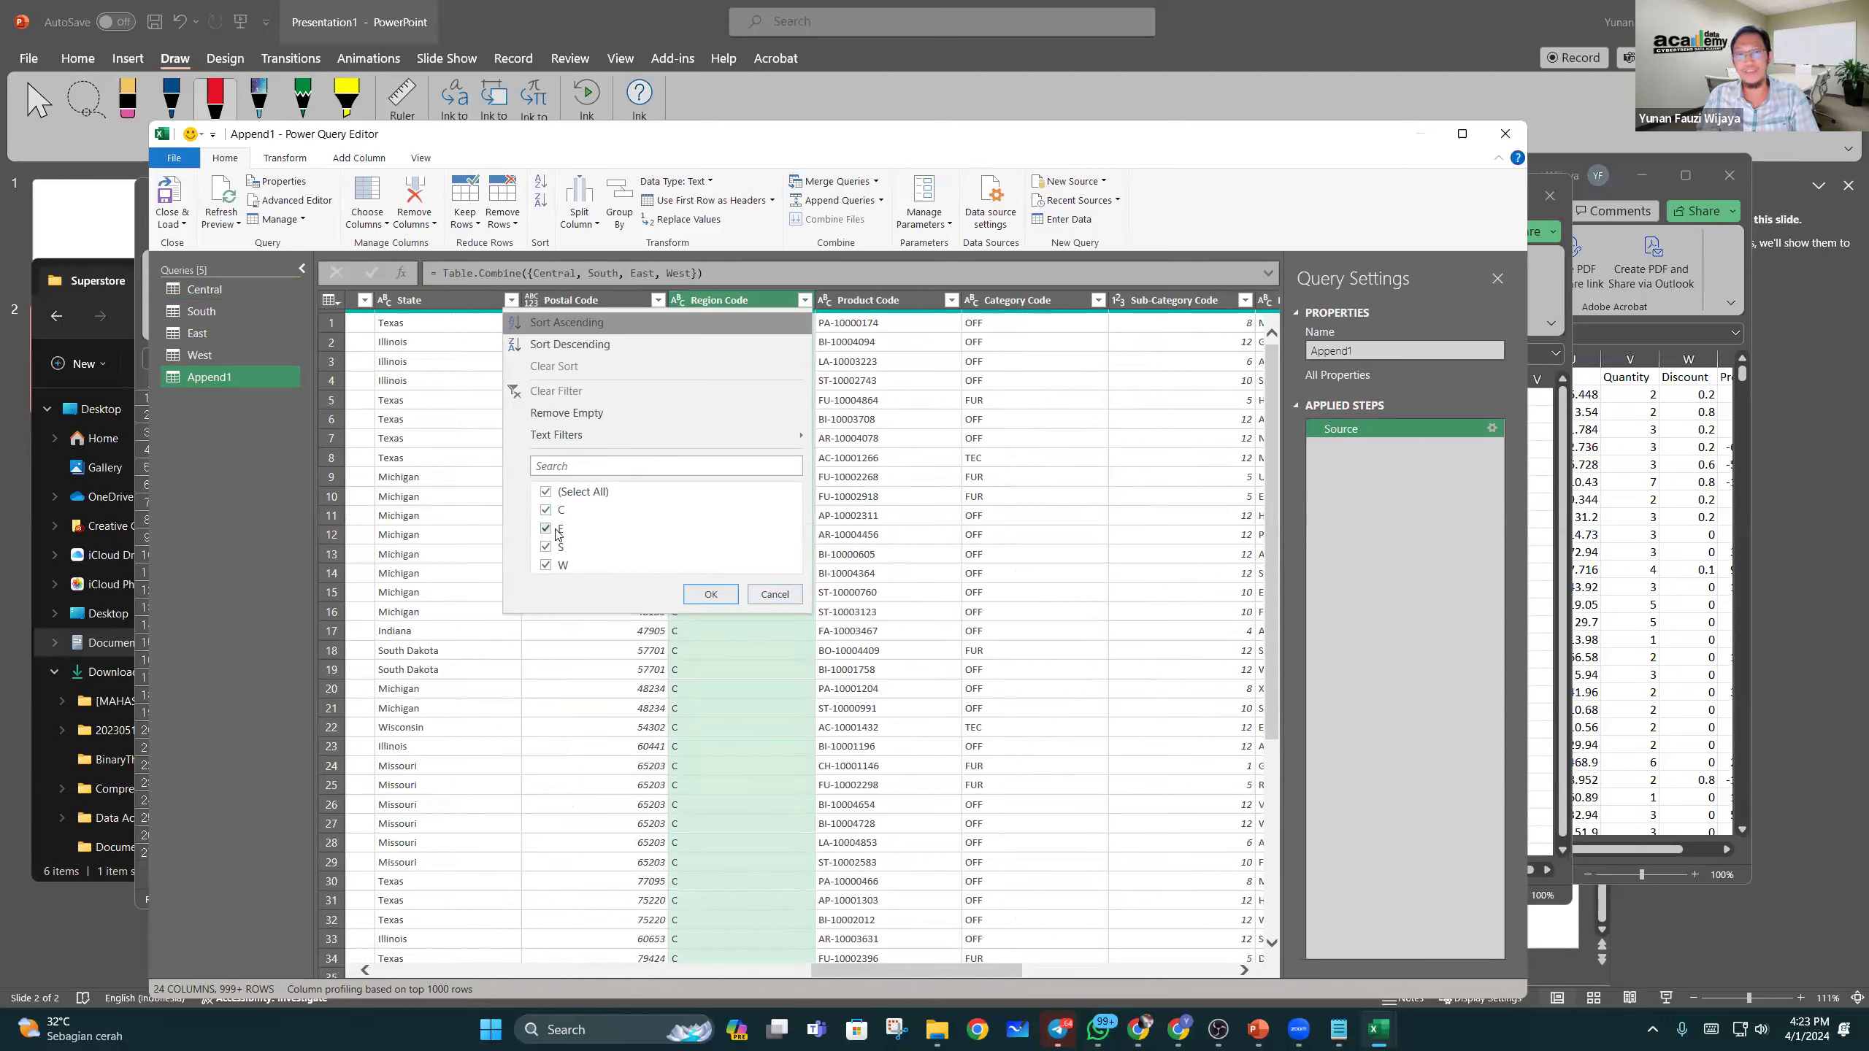
click(709, 594)
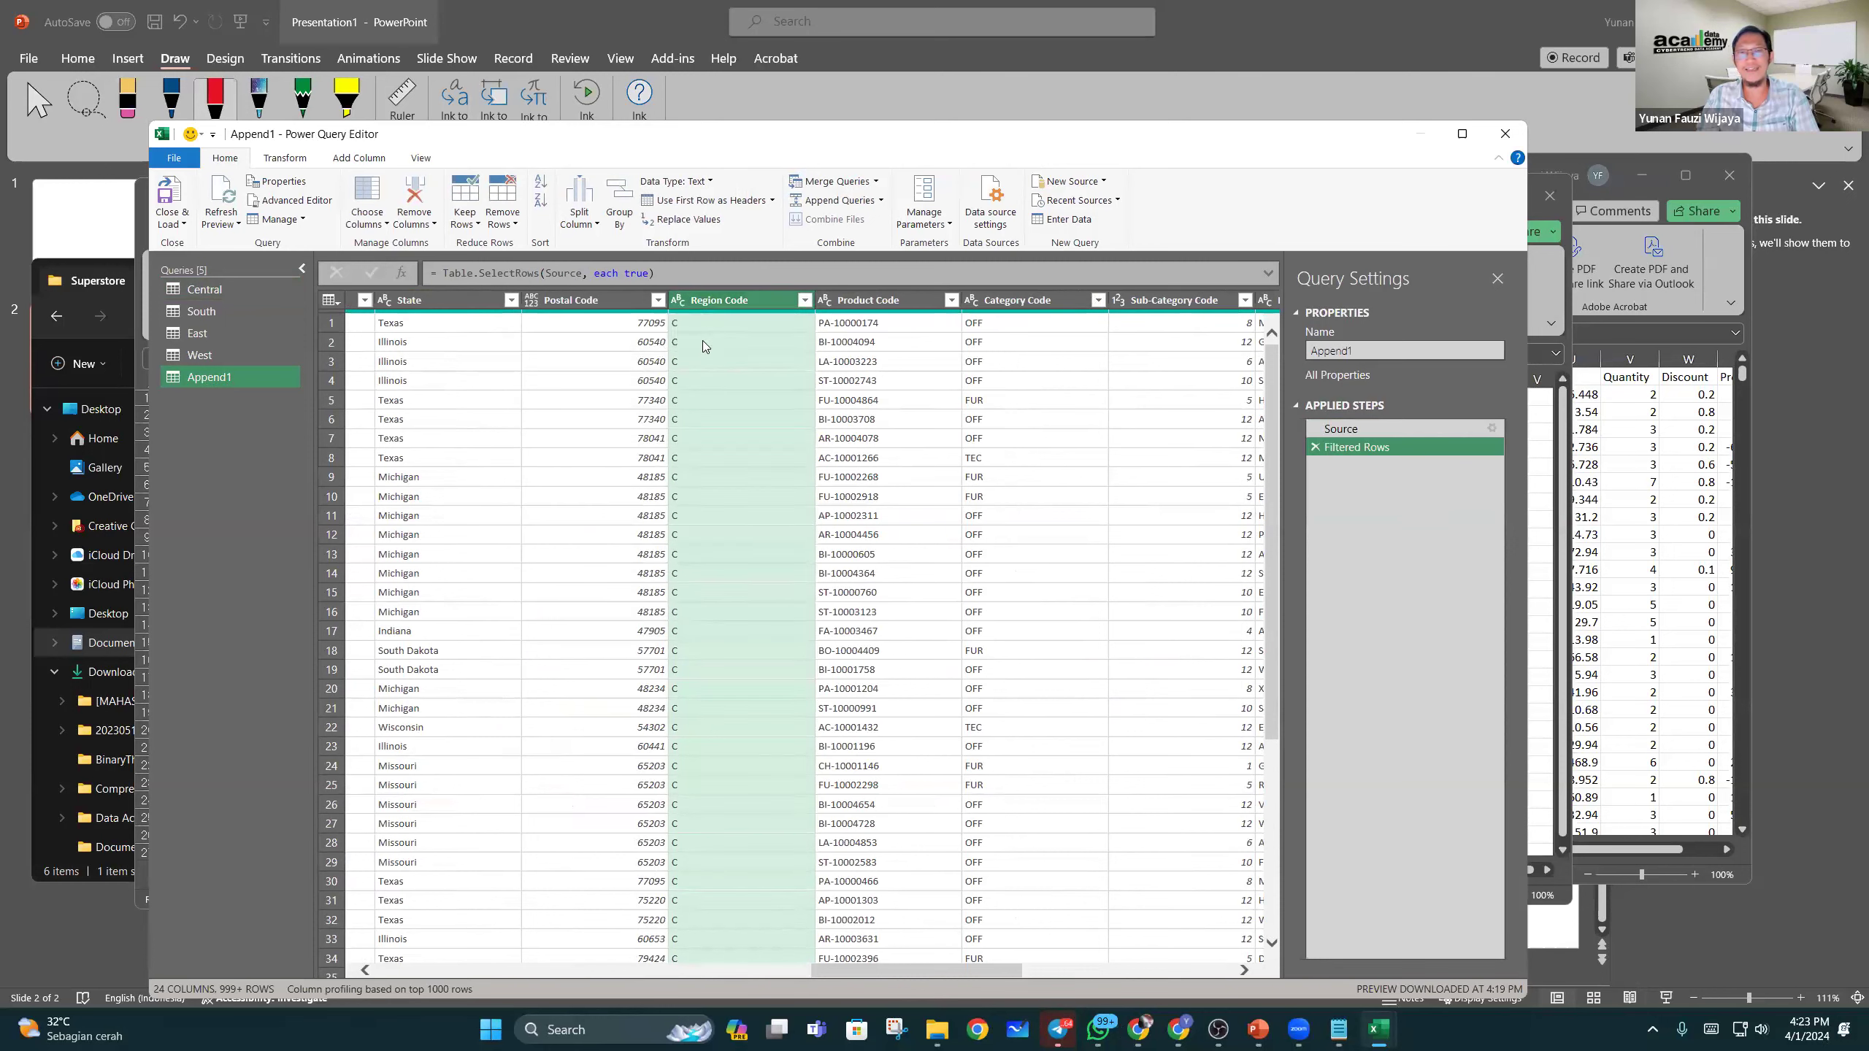
click(703, 340)
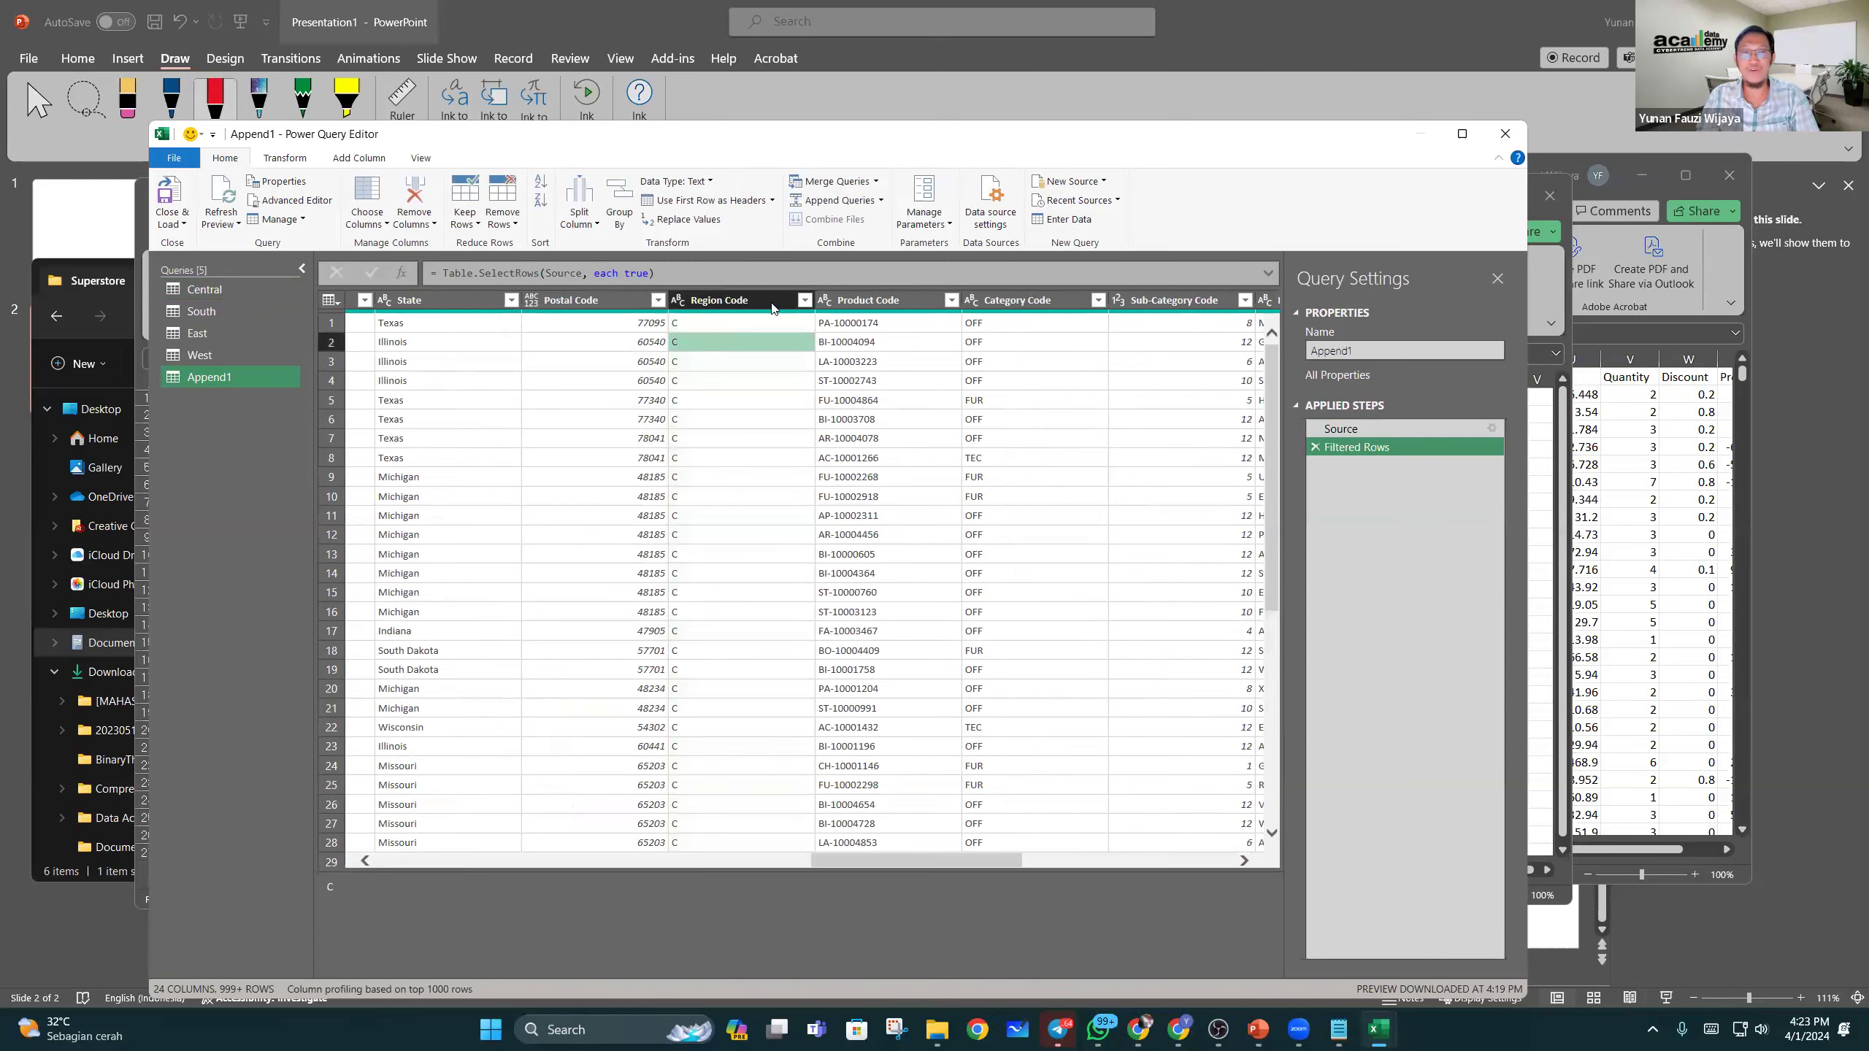
Step: Rename the appended query as Sales
right_click(222, 379)
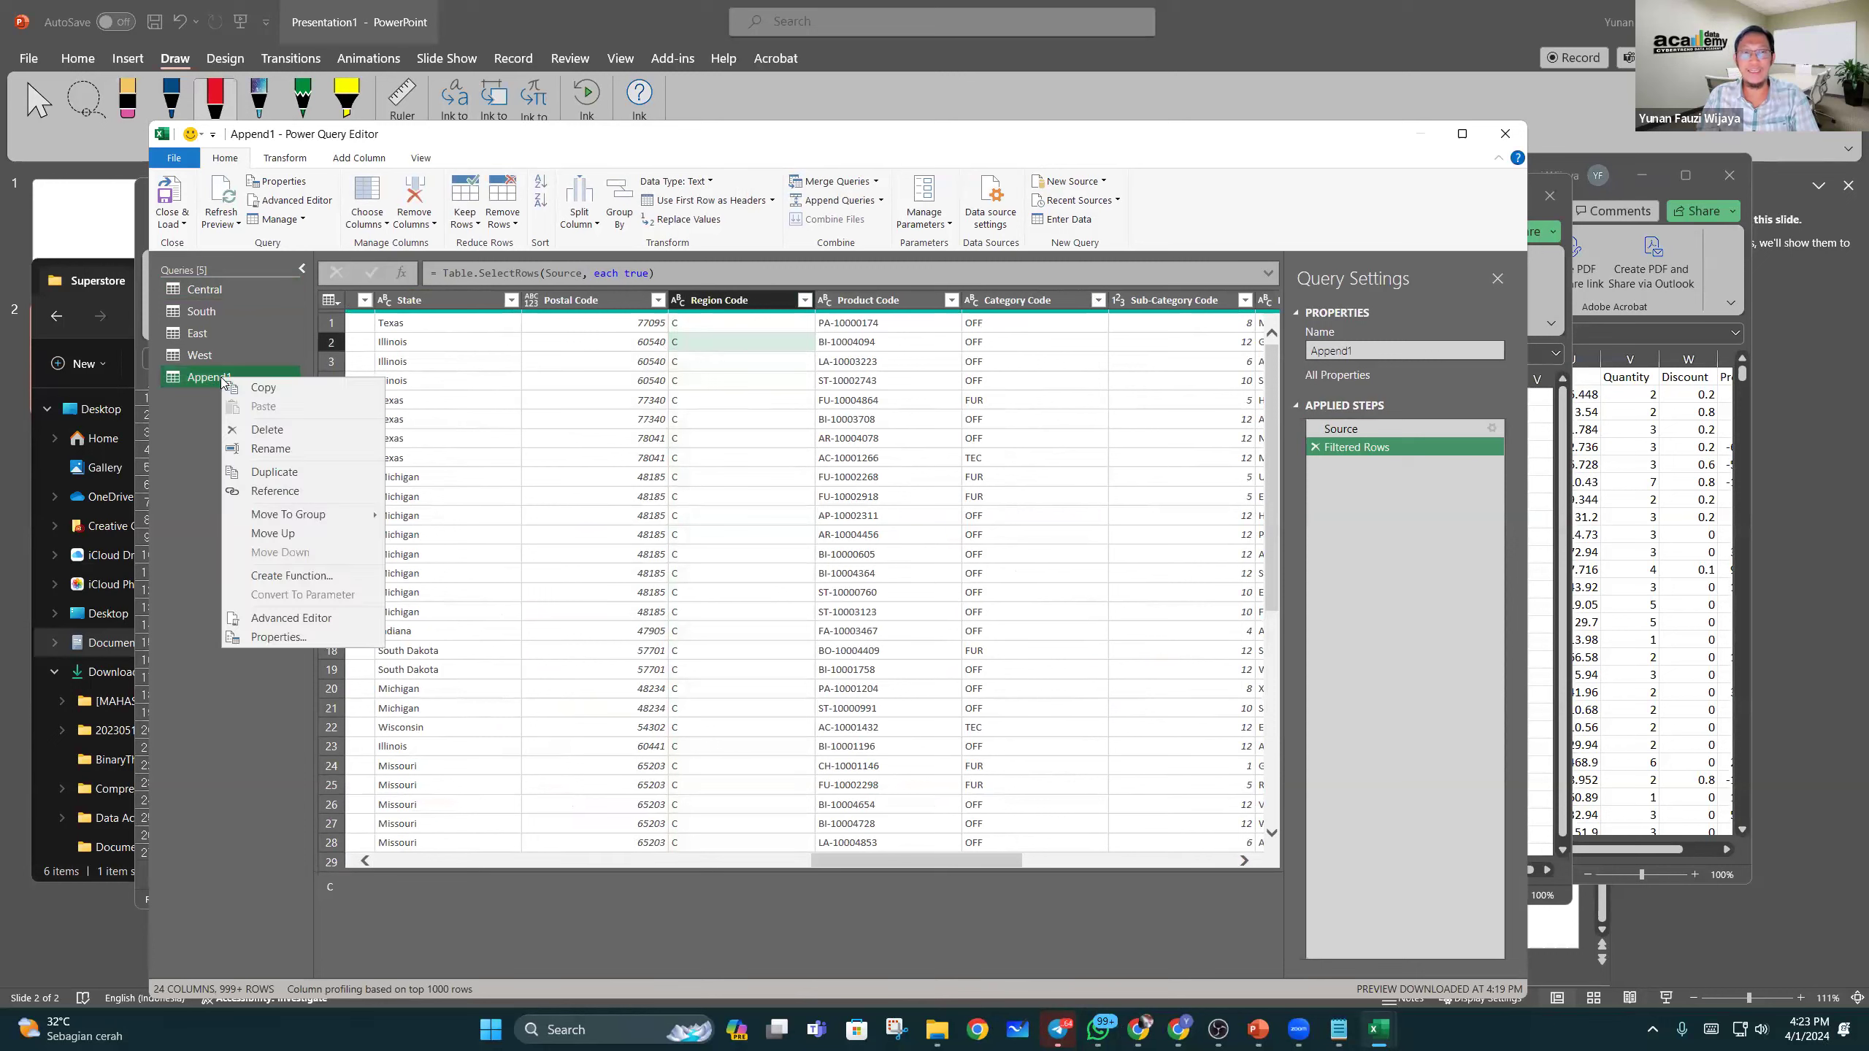
click(277, 449)
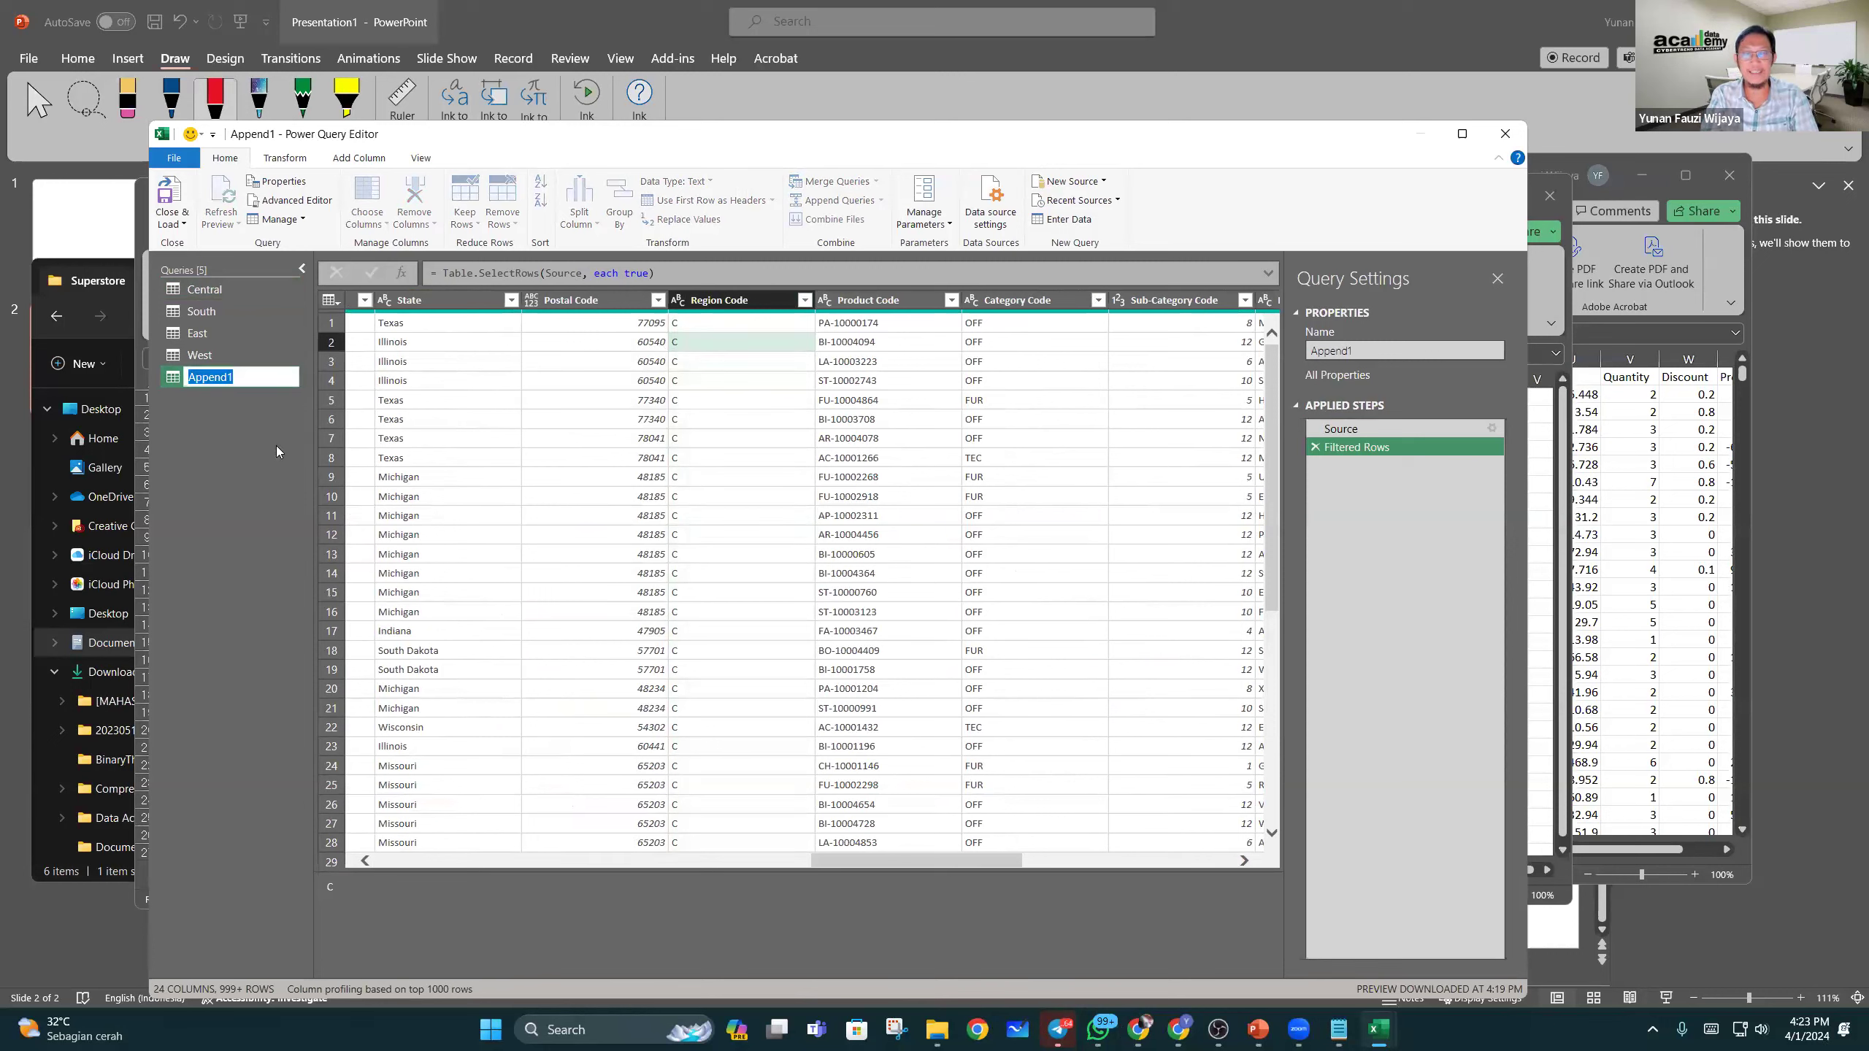
text(Supe)
key(BackSpace)
key(BackSpace)
key(BackSpace)
text(ales)
key(Return)
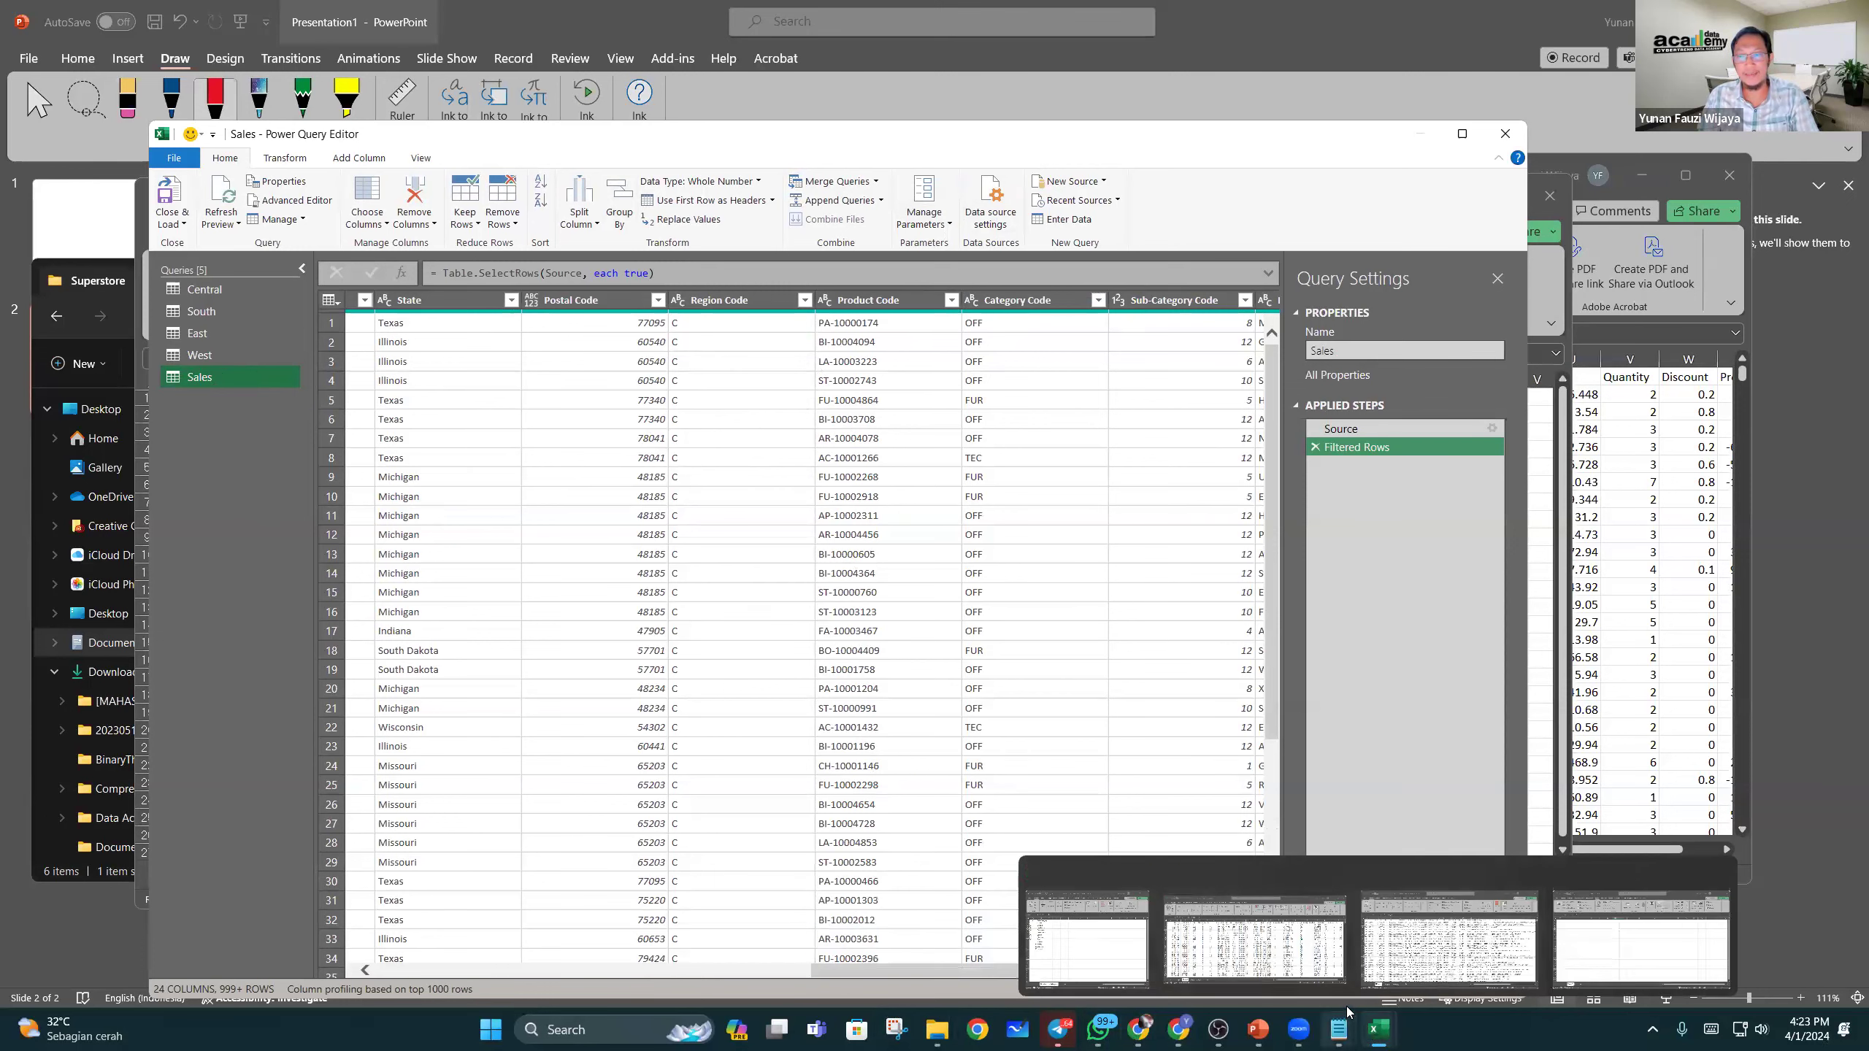
Step: Switch to the Master-Sub-Category workbook in Excel to view its codes and sub-categories, and return to the Sales query in Power Query Editor
mouse_move(1353, 1034)
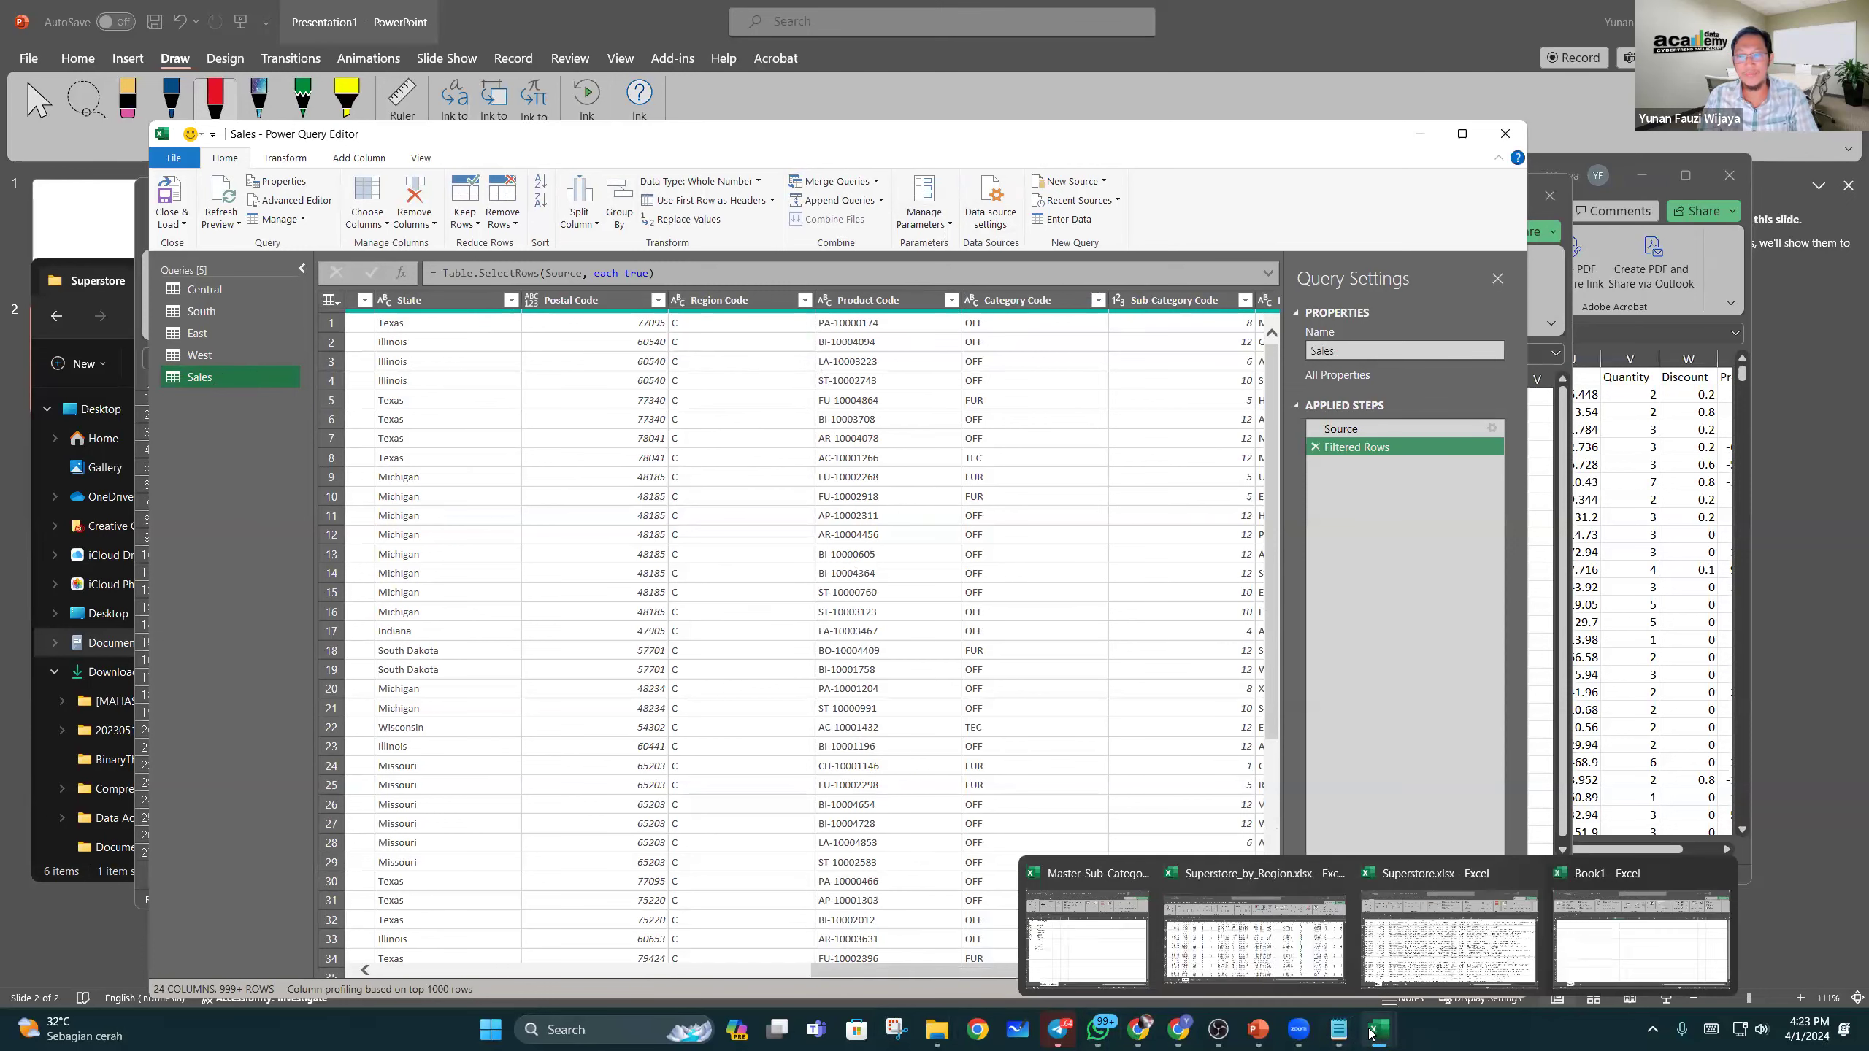
click(1102, 940)
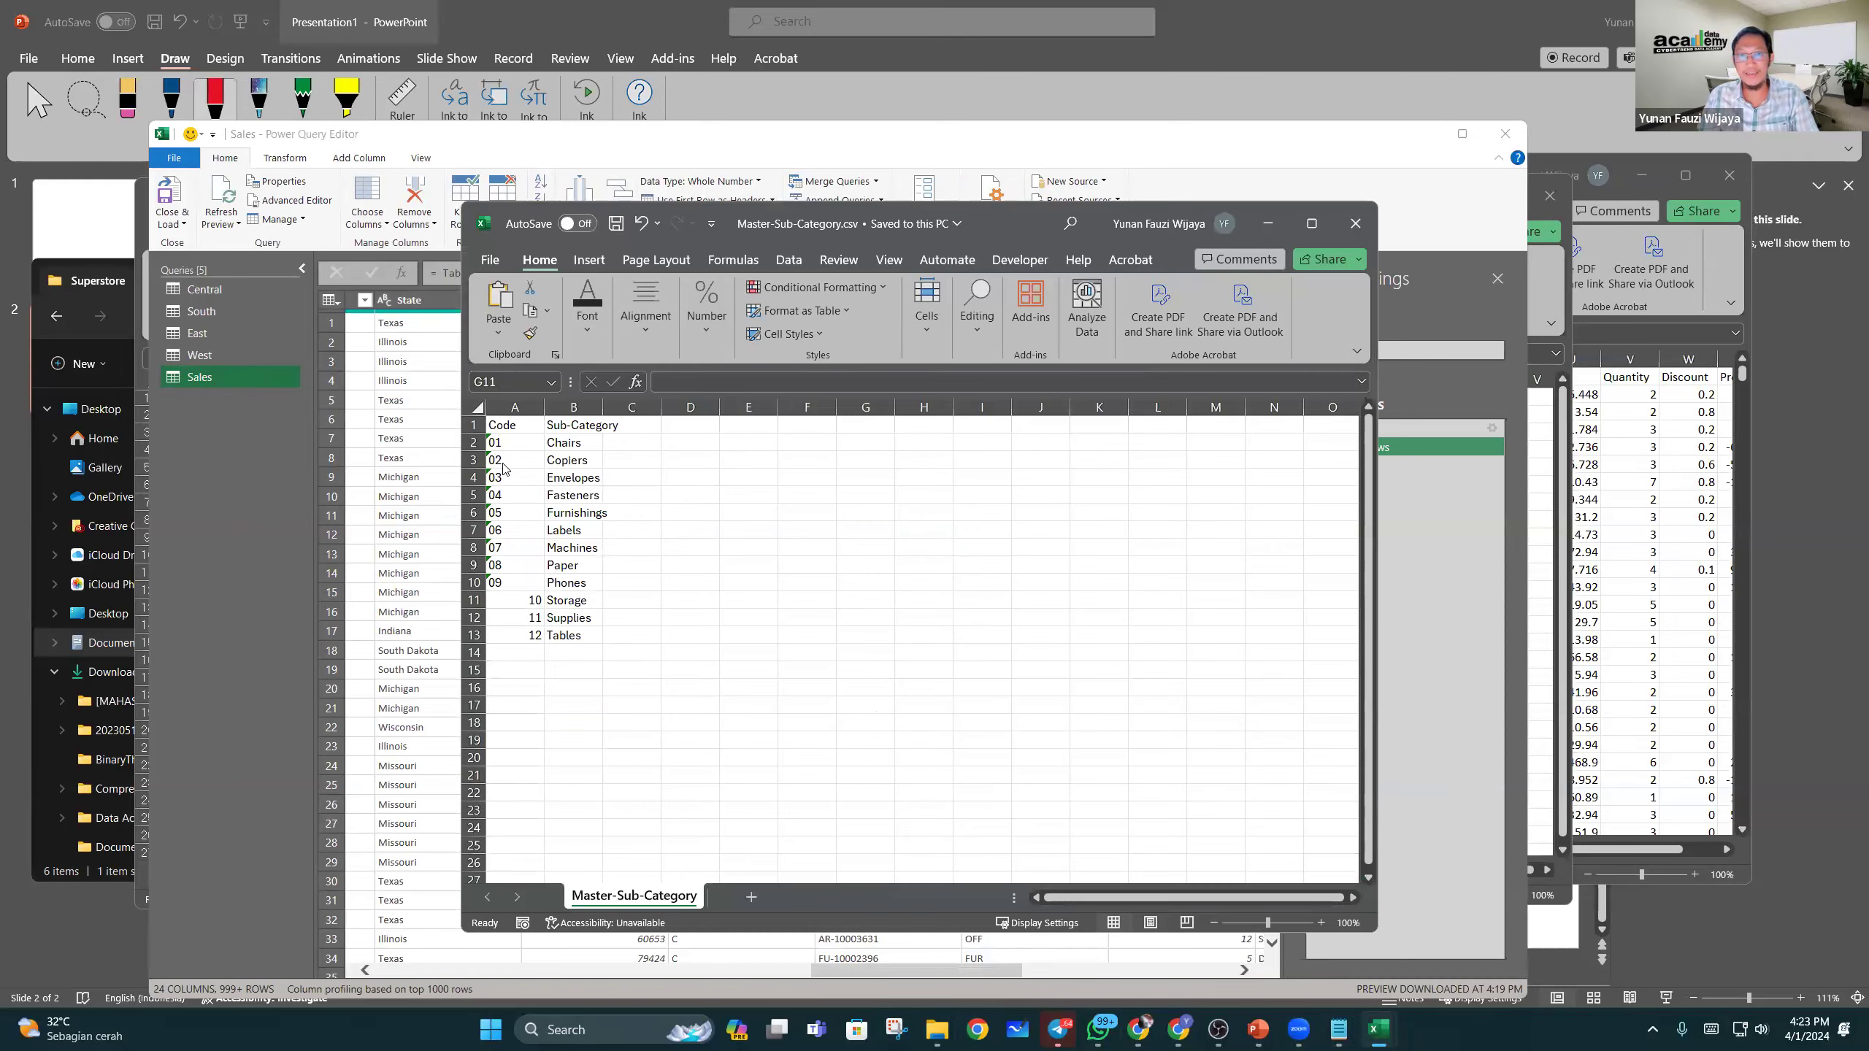
click(367, 407)
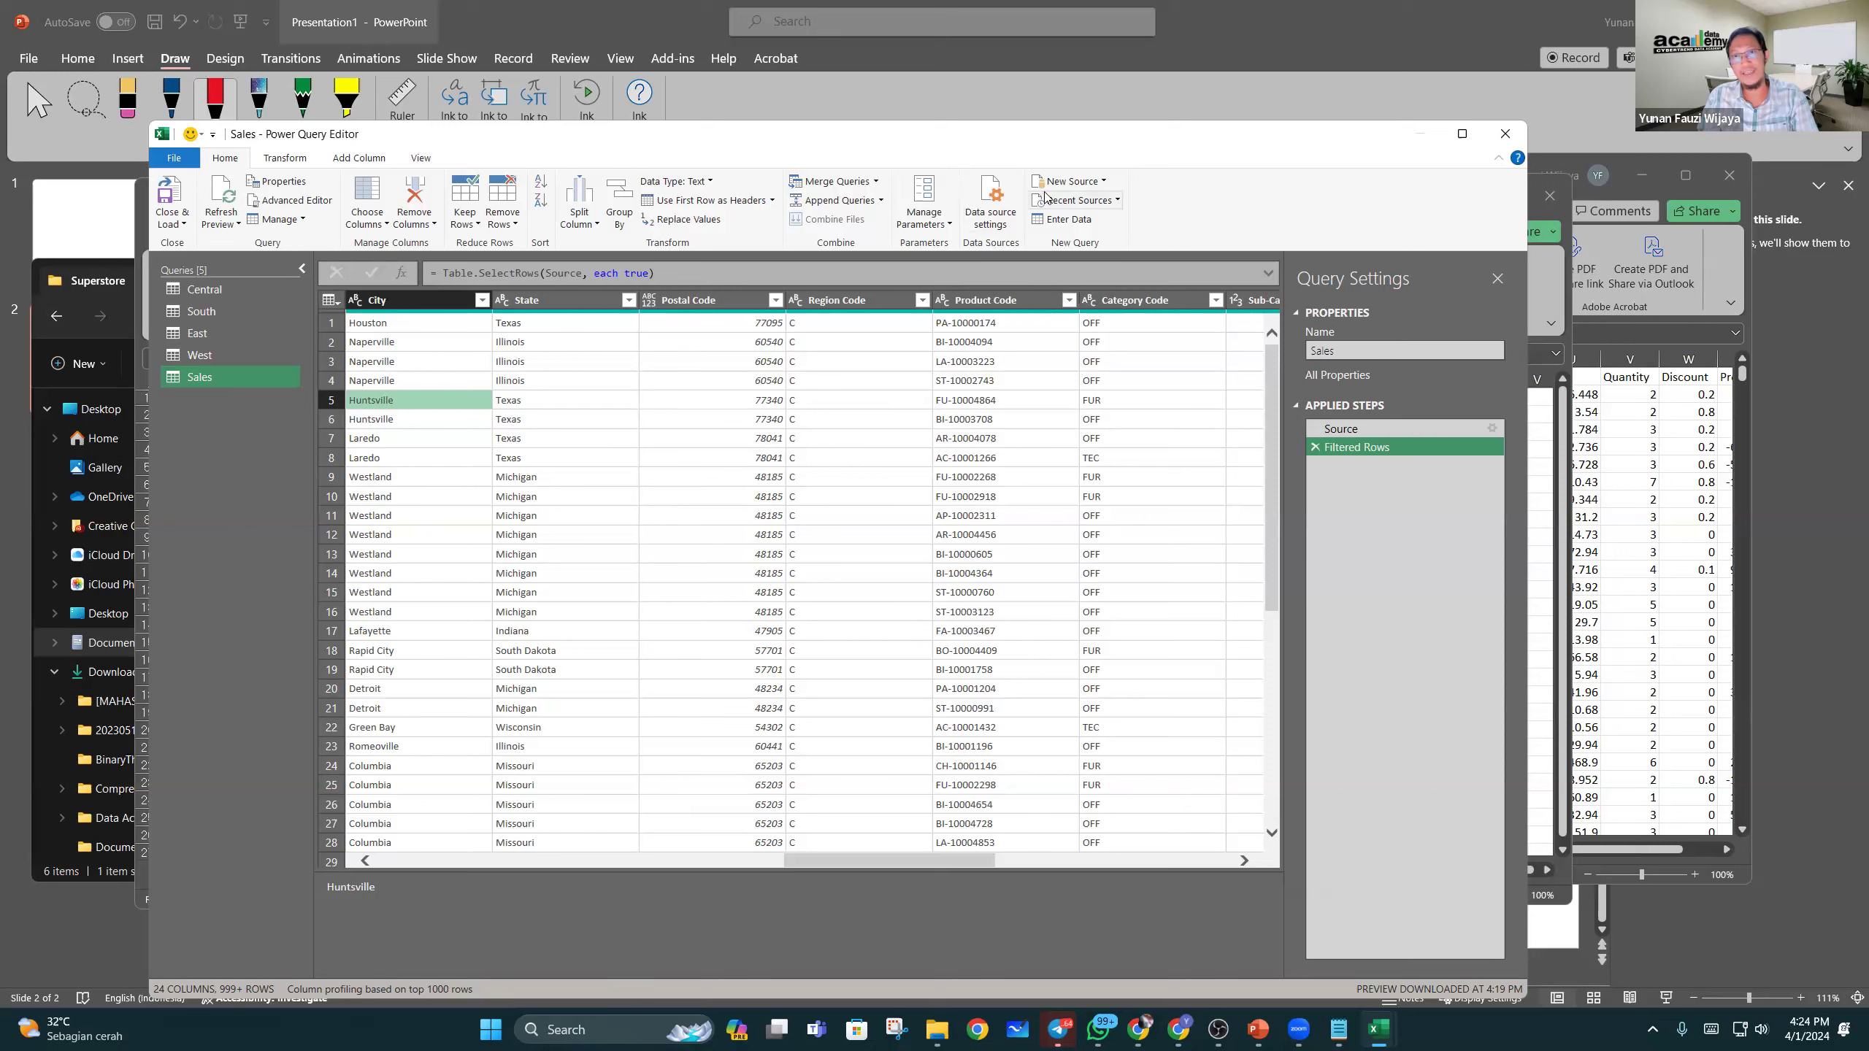
Step: Add Master-Sub-Category.csv from the Superstore folder as a new Text/CSV source, keeping the comma delimiter
click(1091, 184)
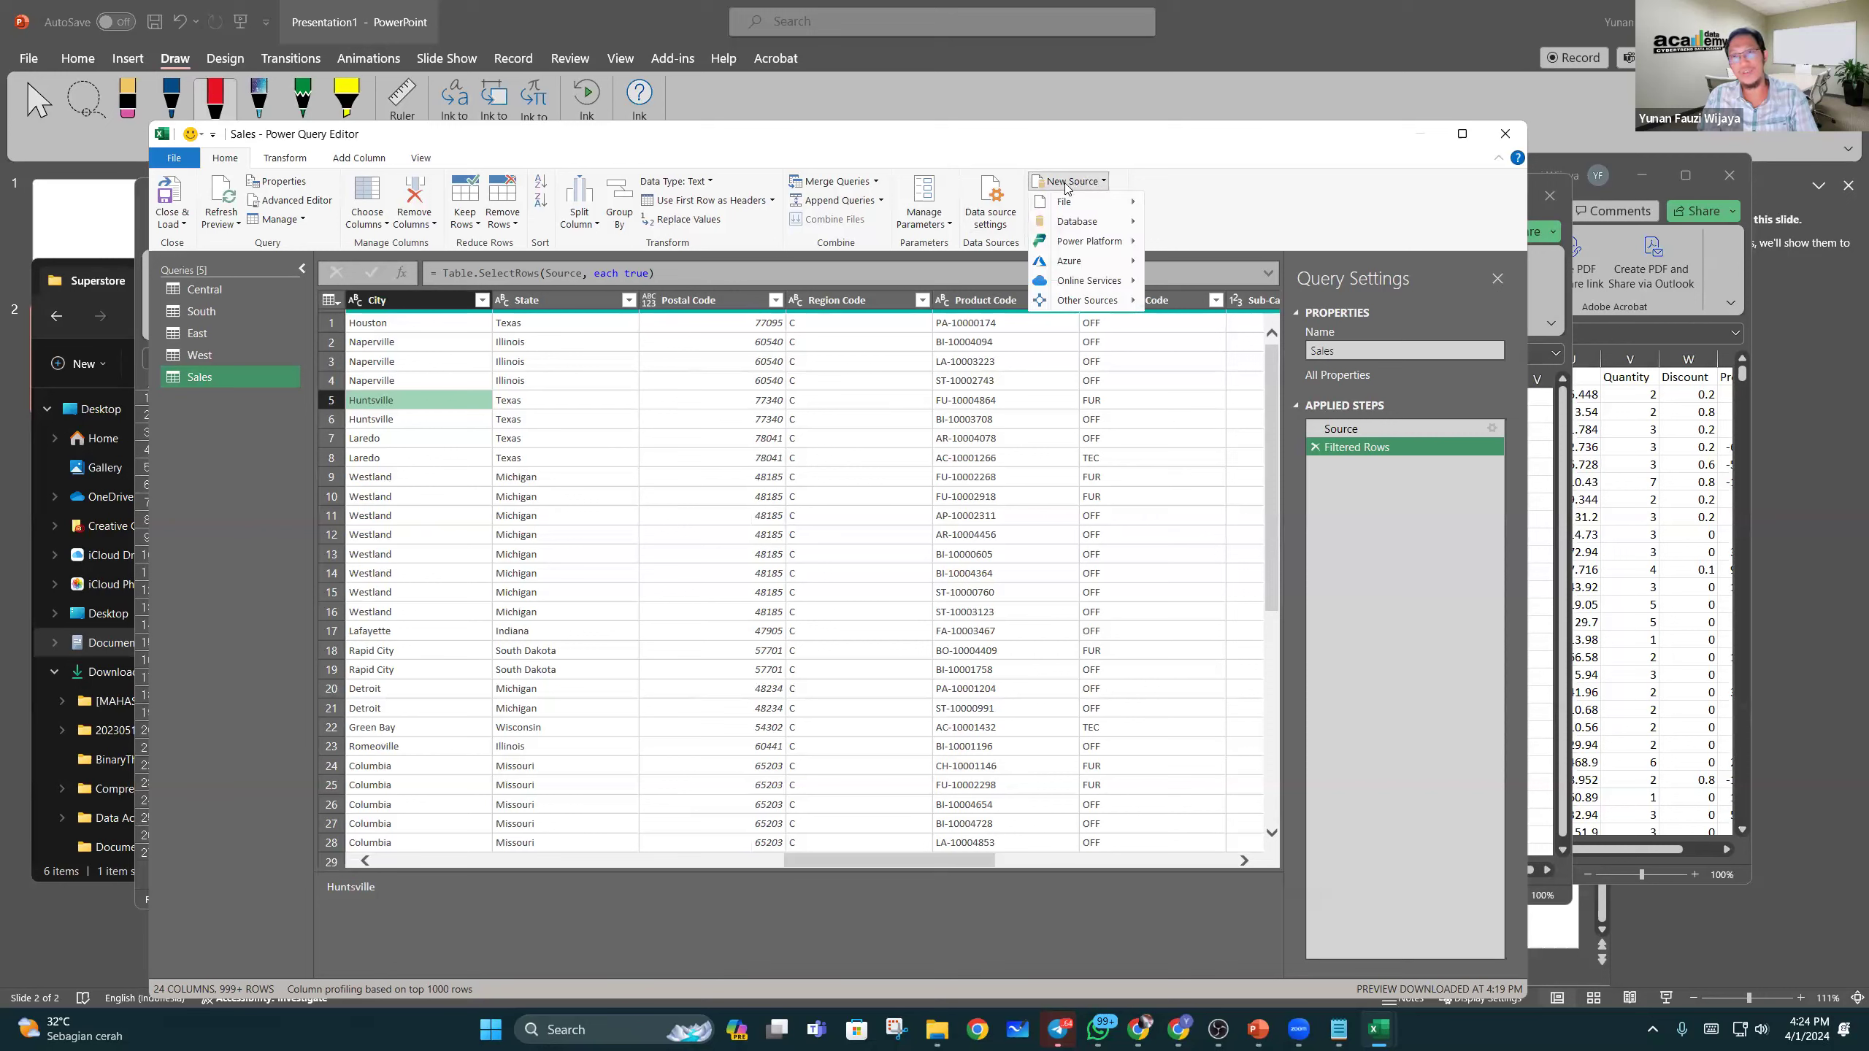
mouse_move(1067, 206)
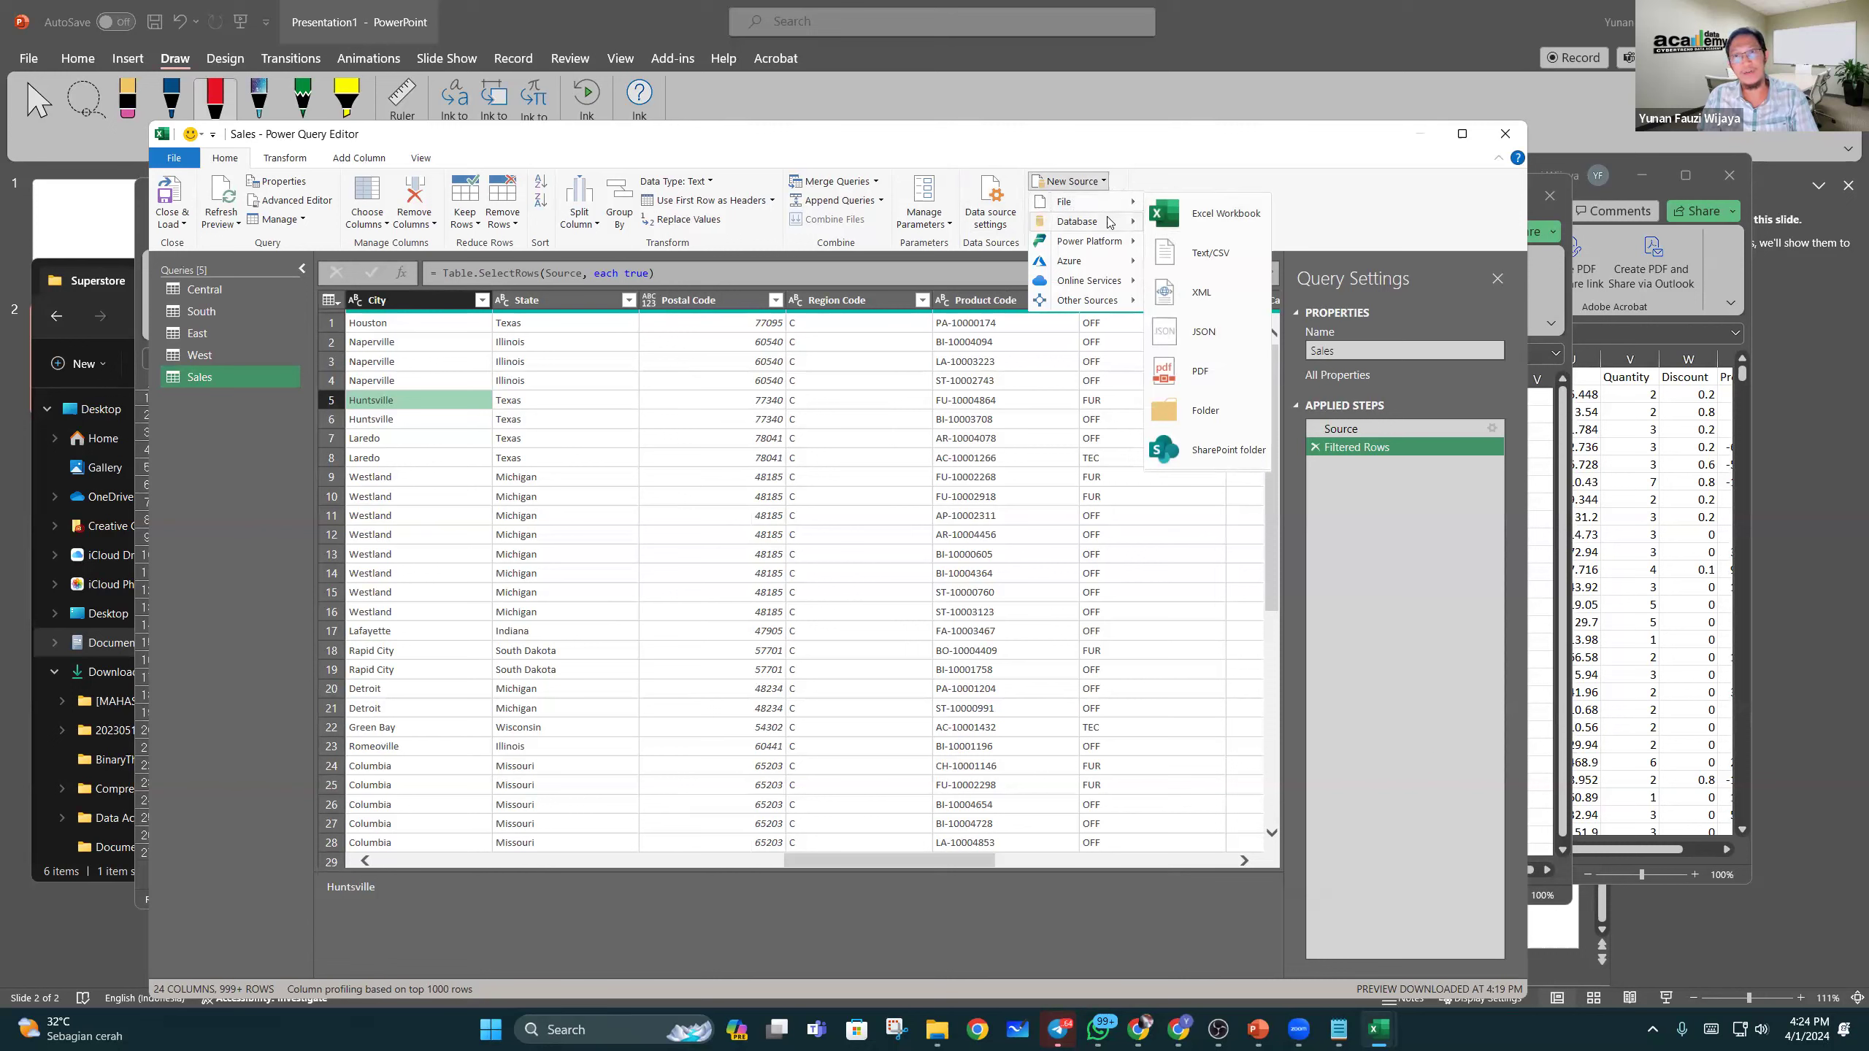
click(1209, 254)
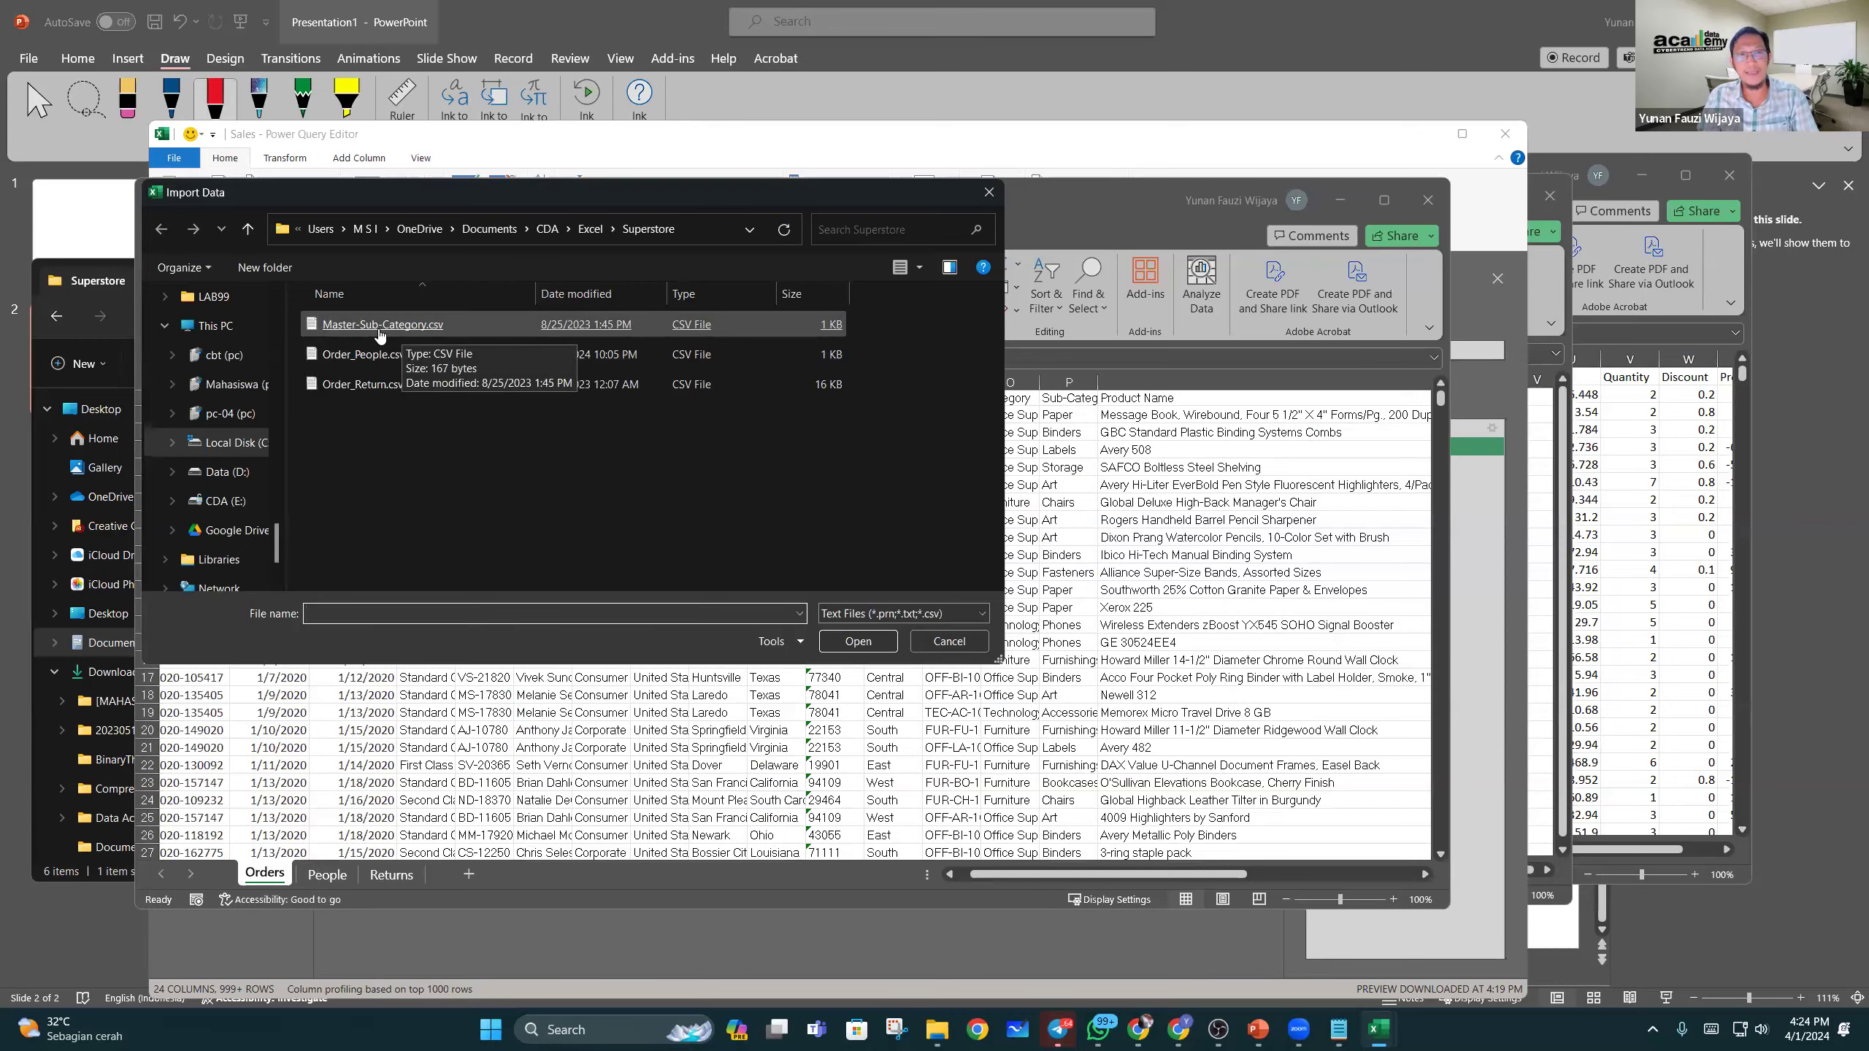
double_click(395, 329)
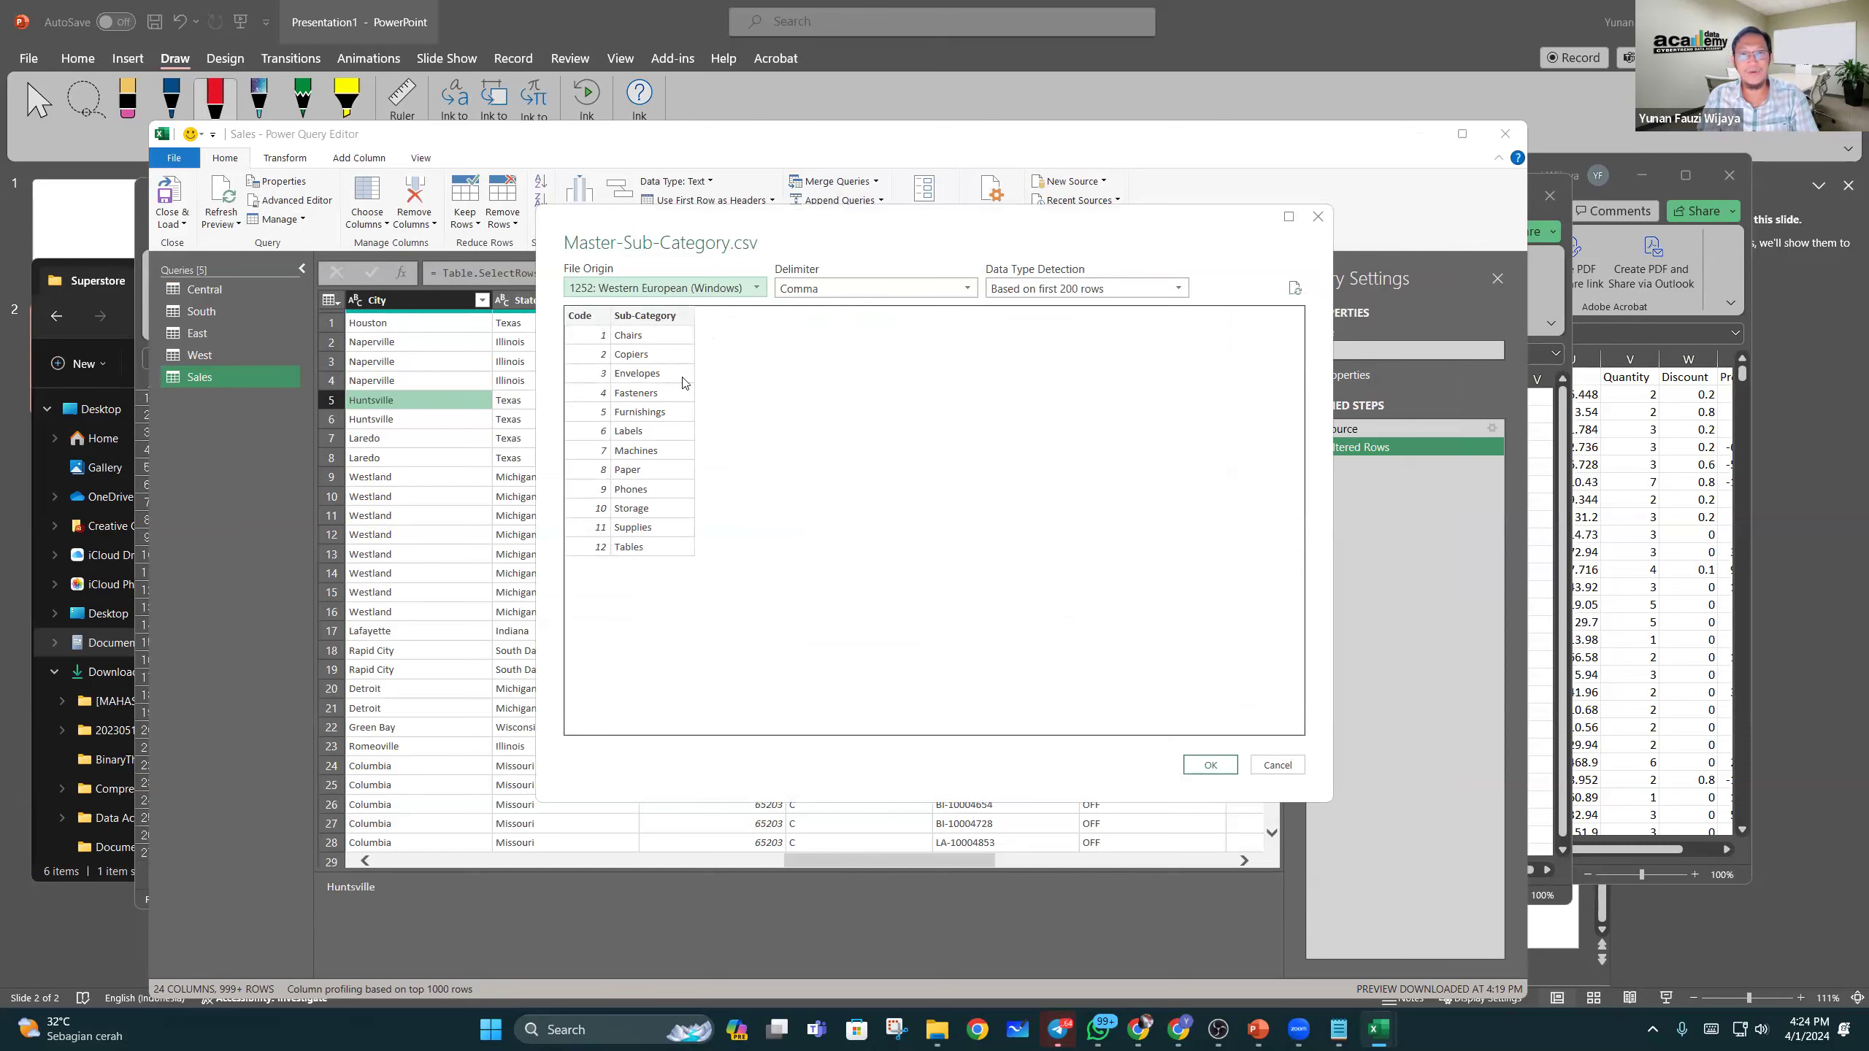
click(1210, 764)
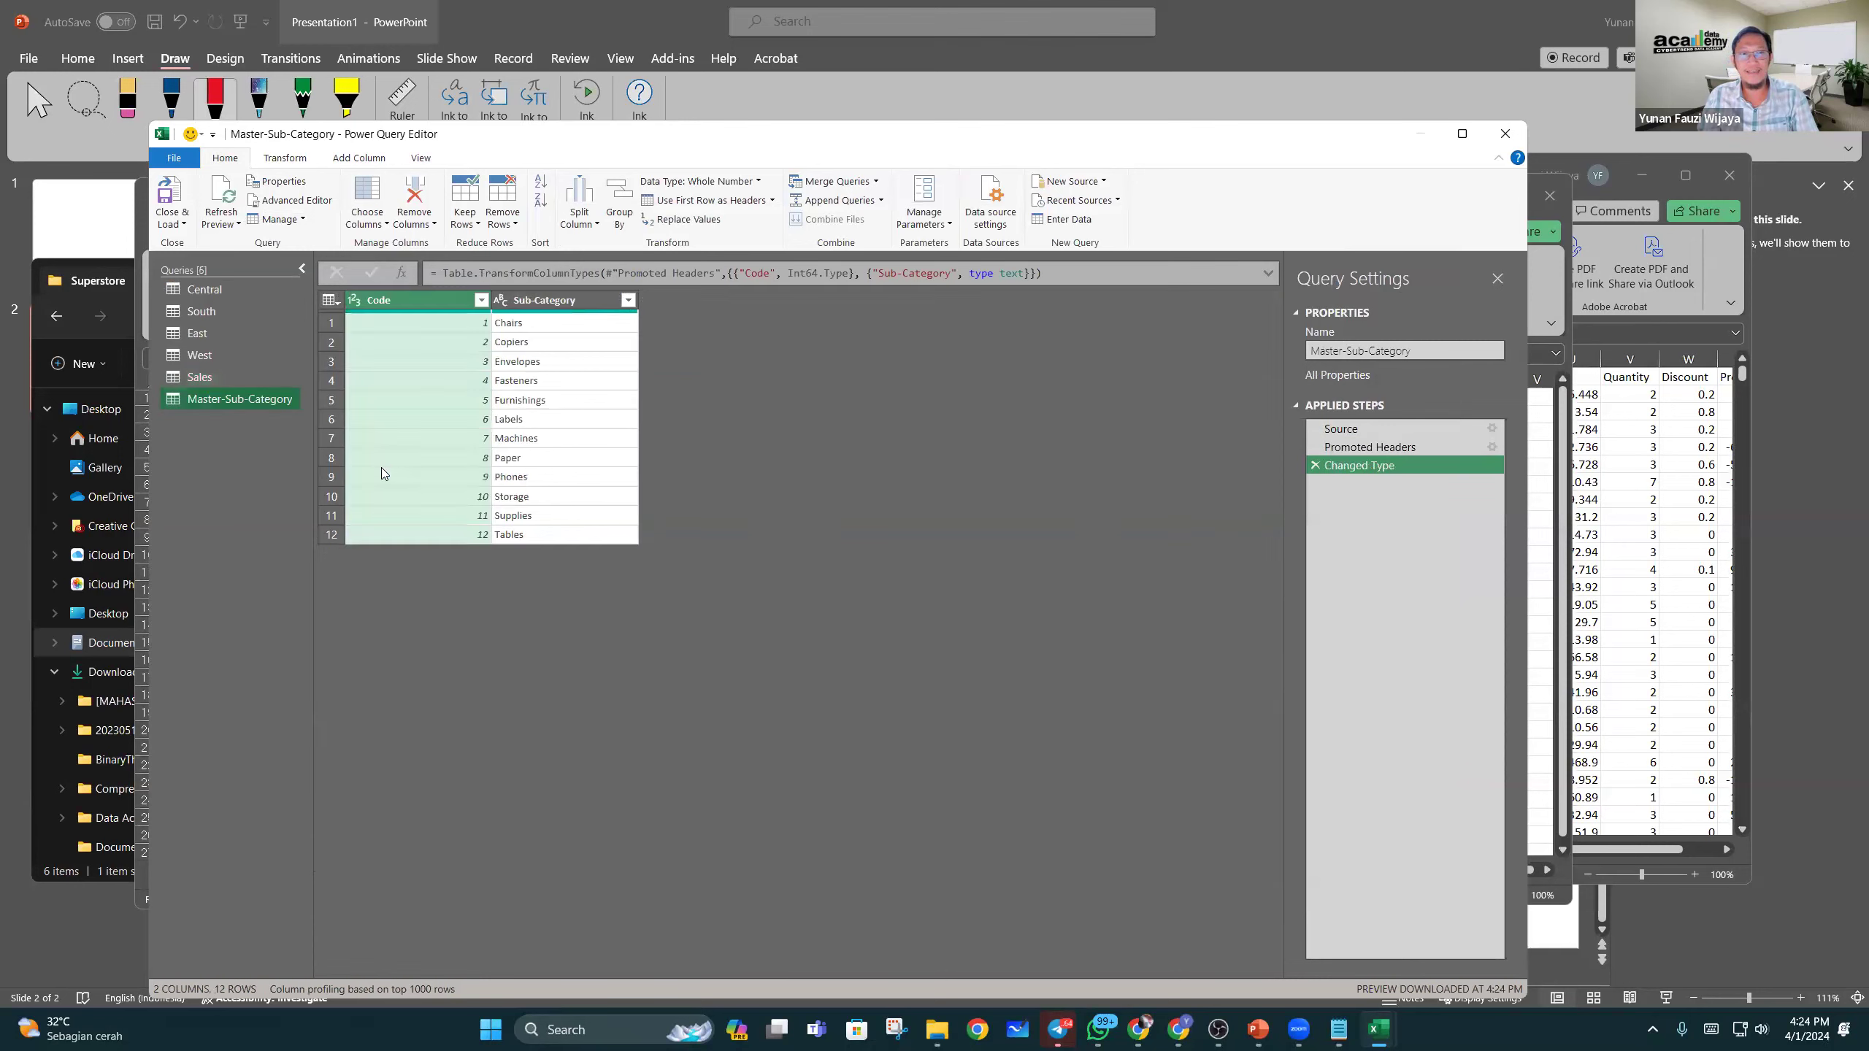
Step: Compare the columns of the Sales query with the Code and Sub-Category columns of the Master-Sub-Category query
click(219, 381)
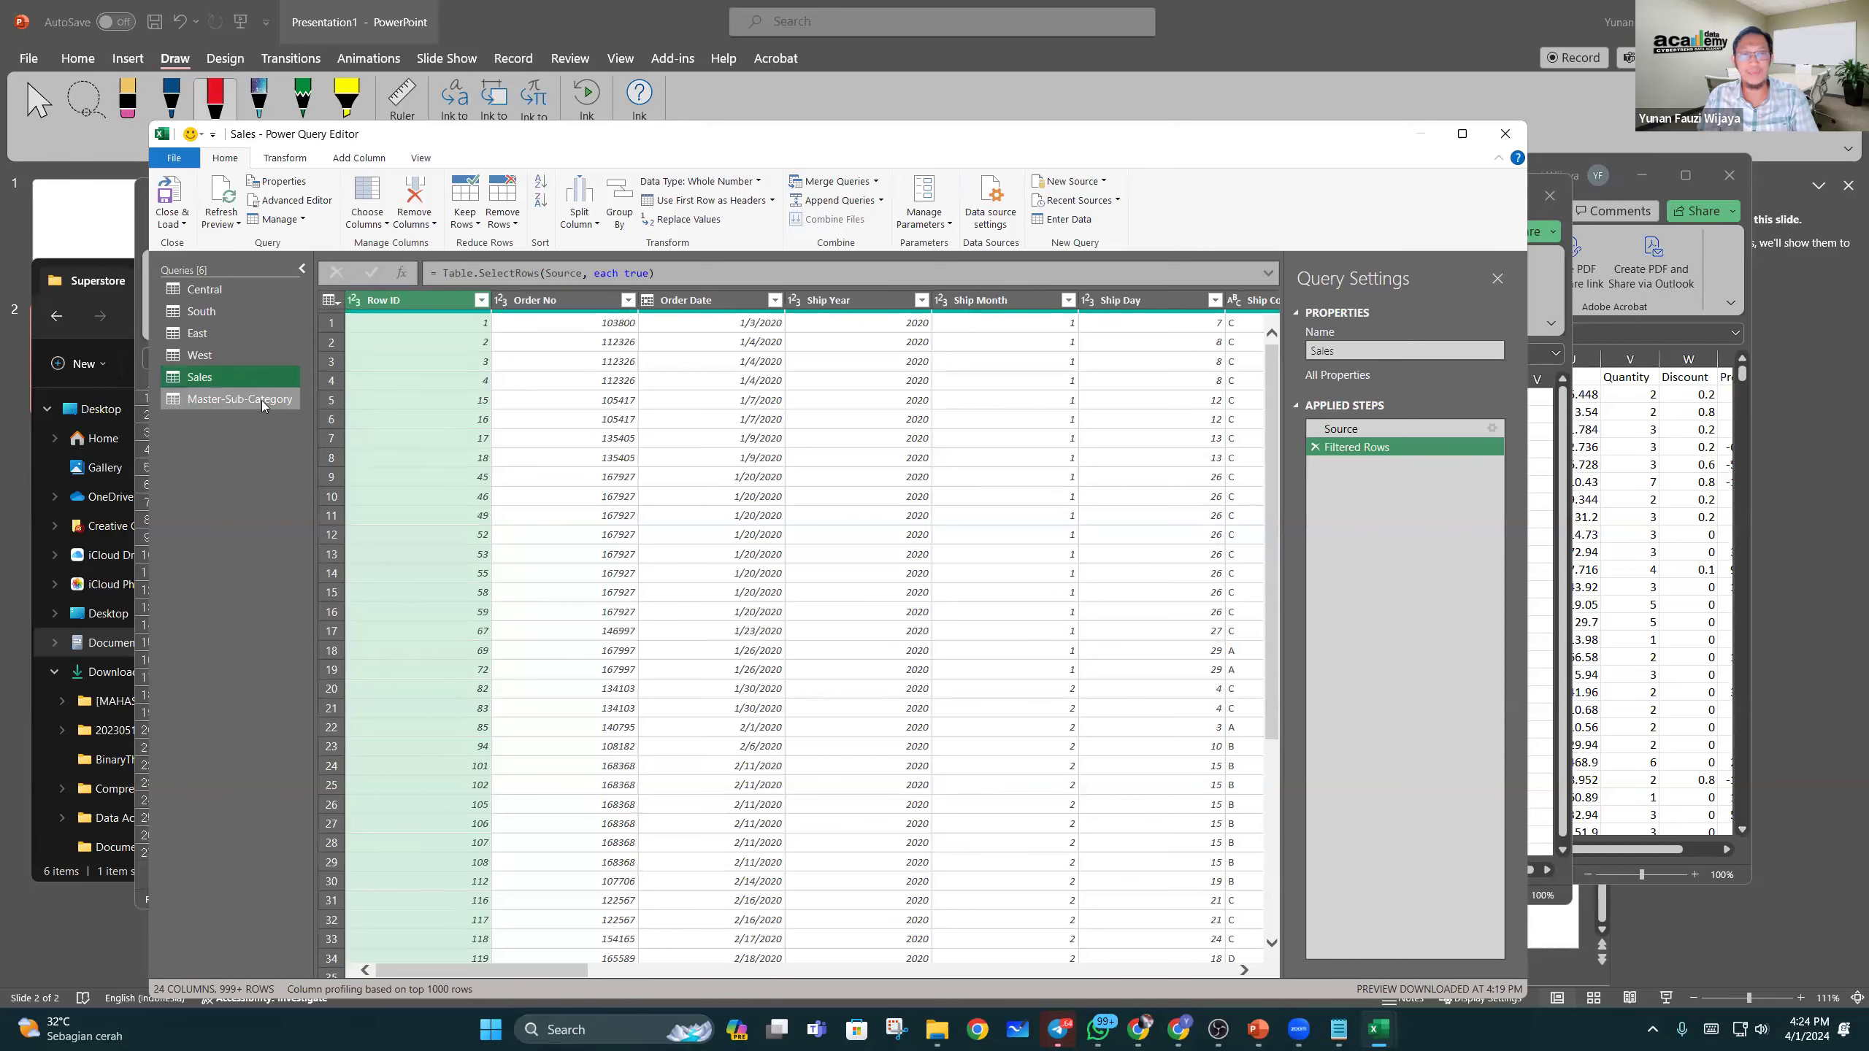
click(261, 401)
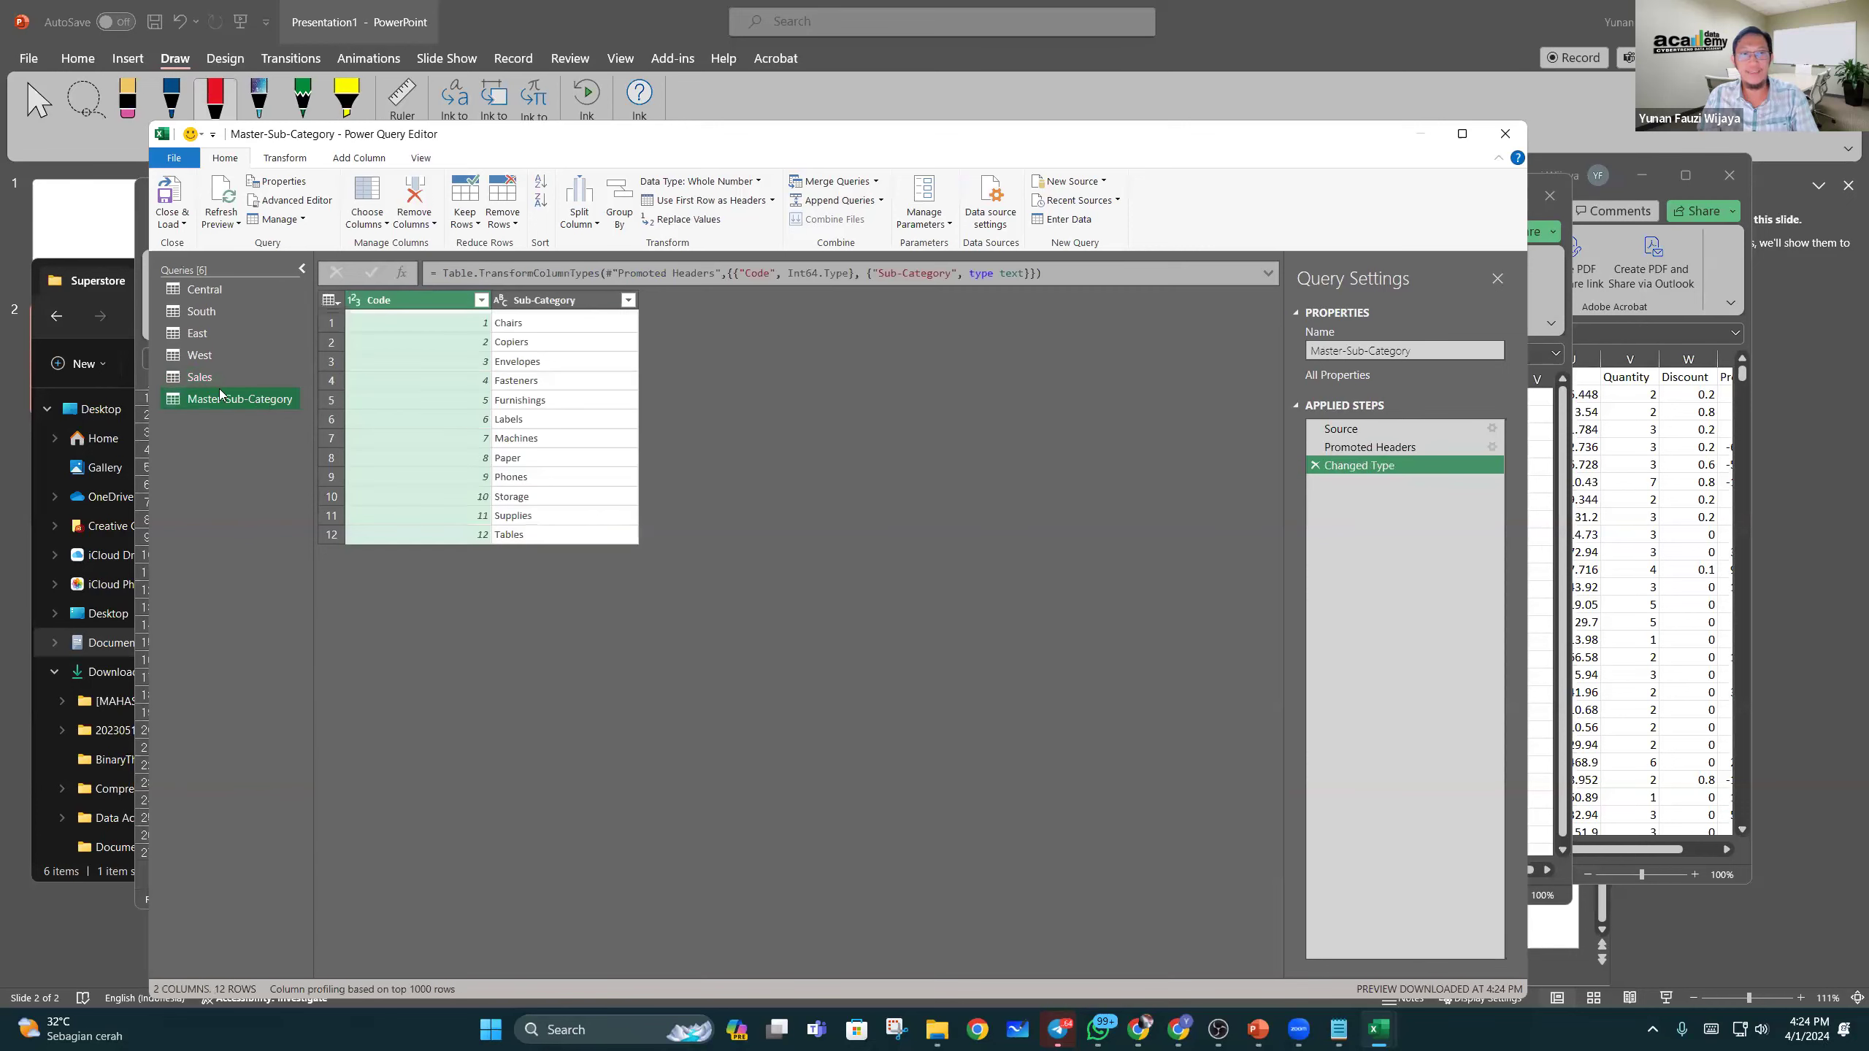
click(548, 300)
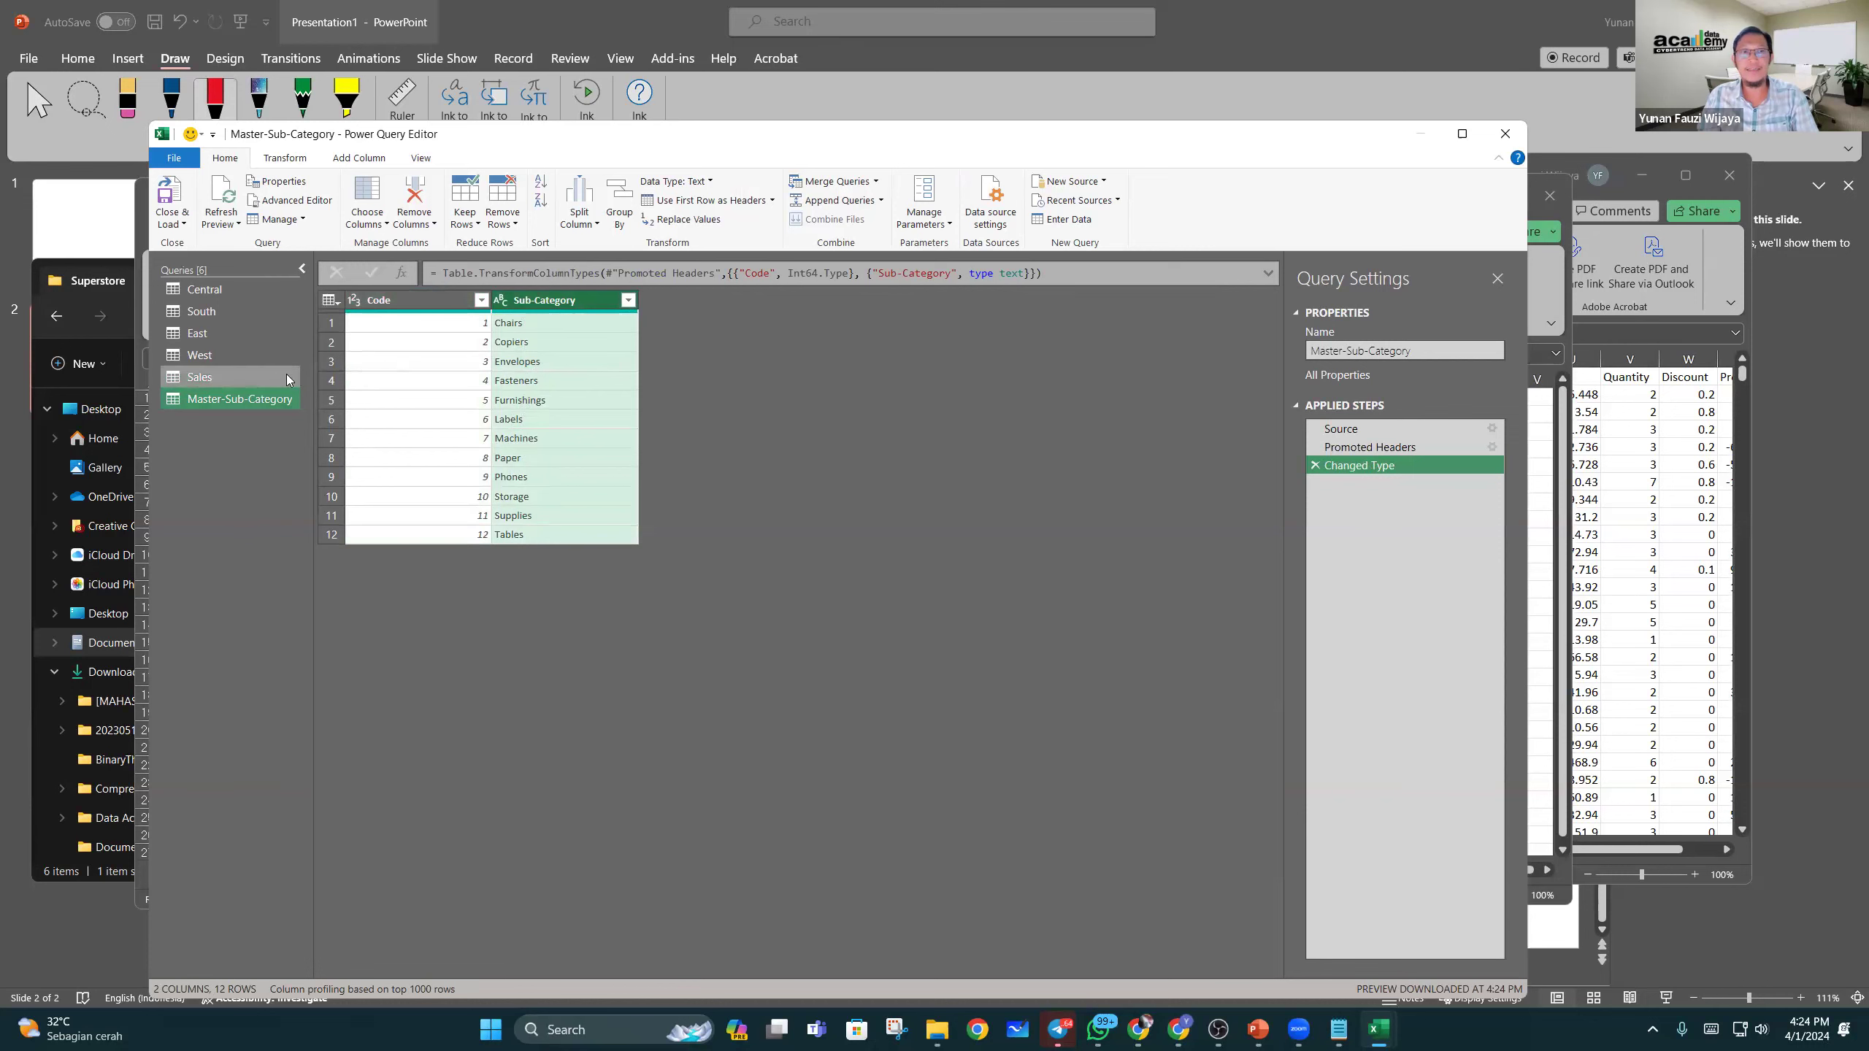
click(257, 379)
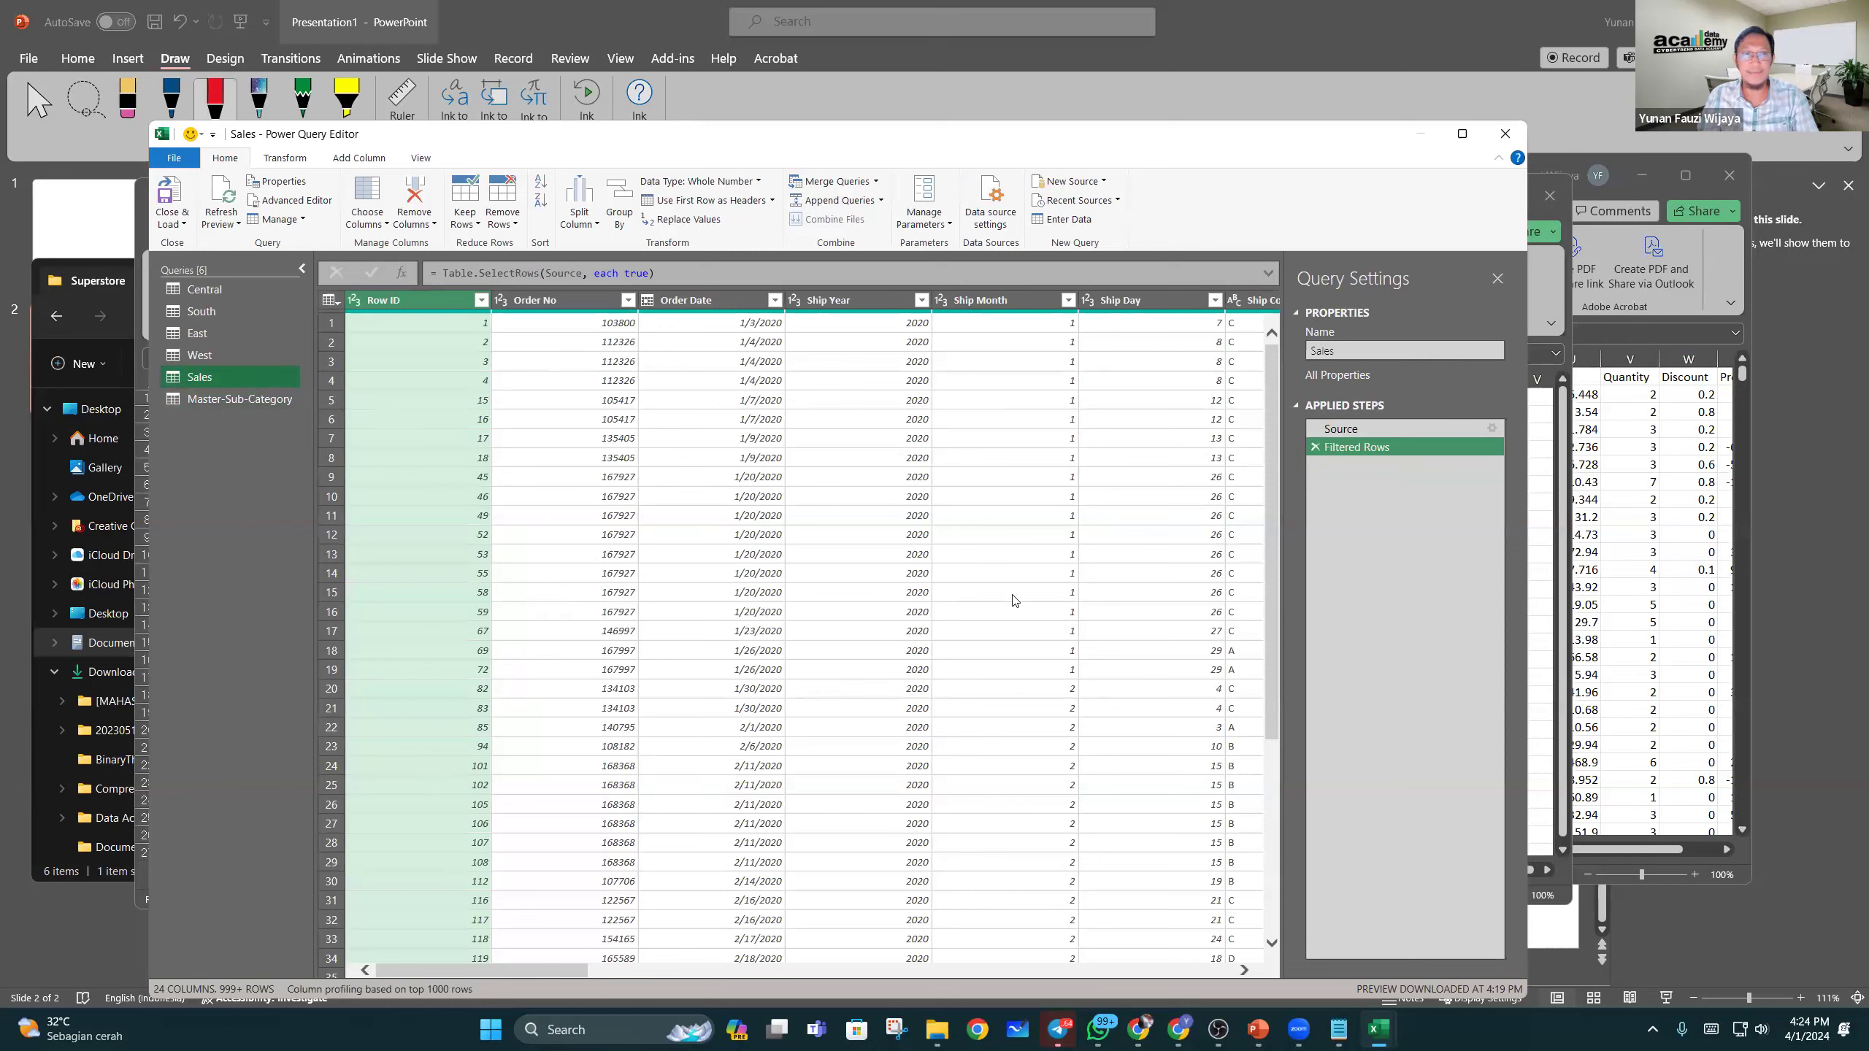
drag(558, 970, 546, 969)
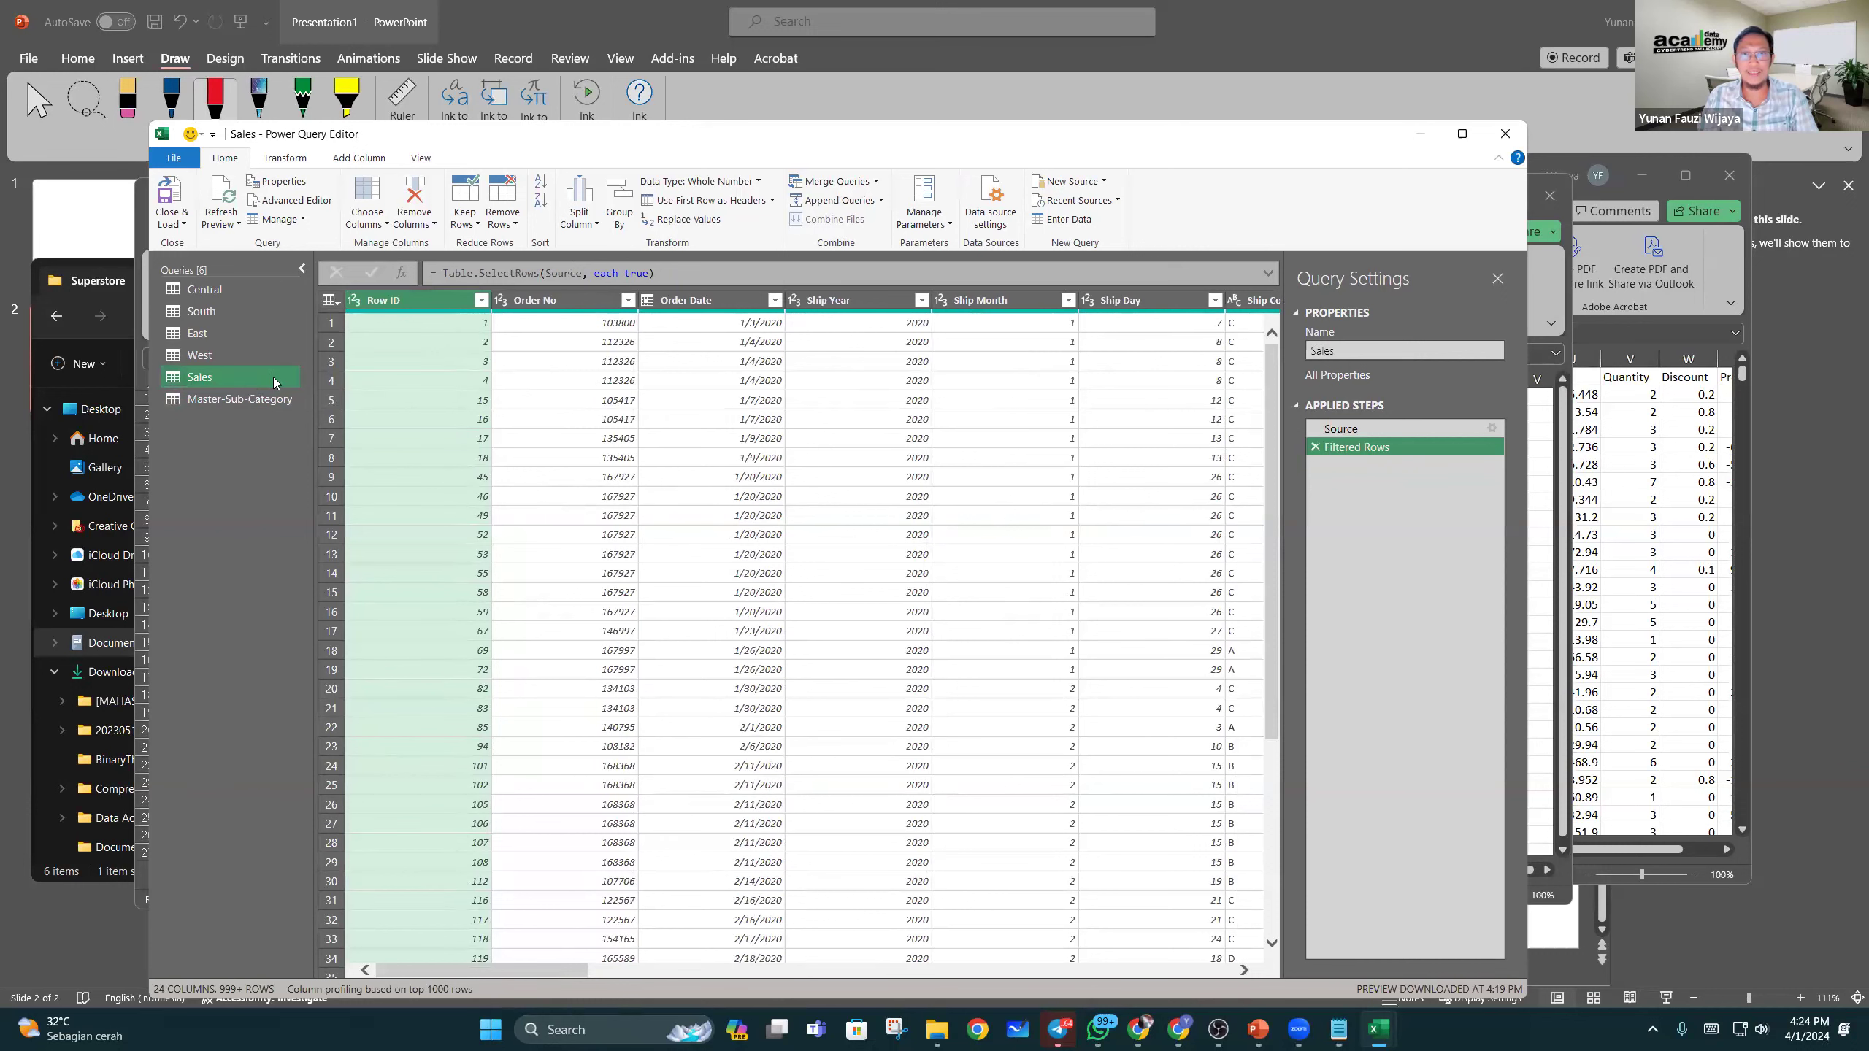
click(255, 402)
Step: Merge the Sales query with Master-Sub-Category, matching Sub-Category Code to Code with a Left Outer join
click(254, 378)
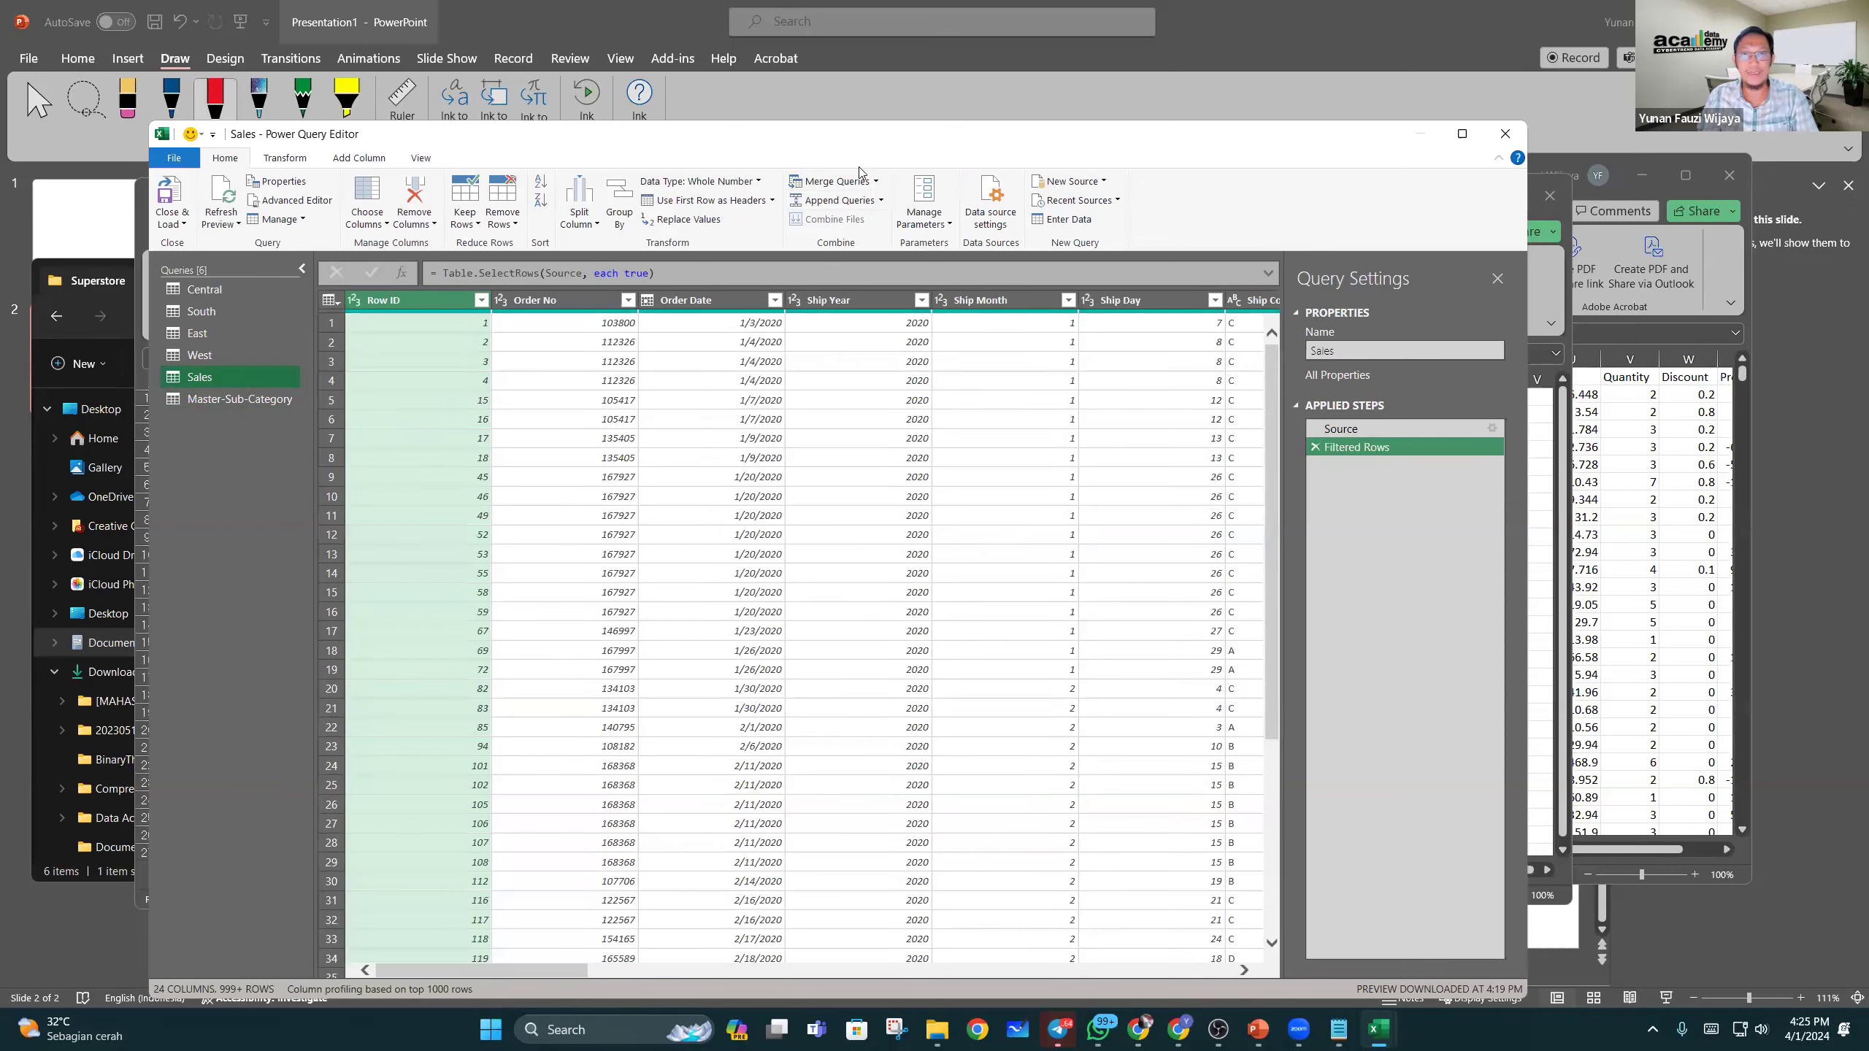
click(875, 181)
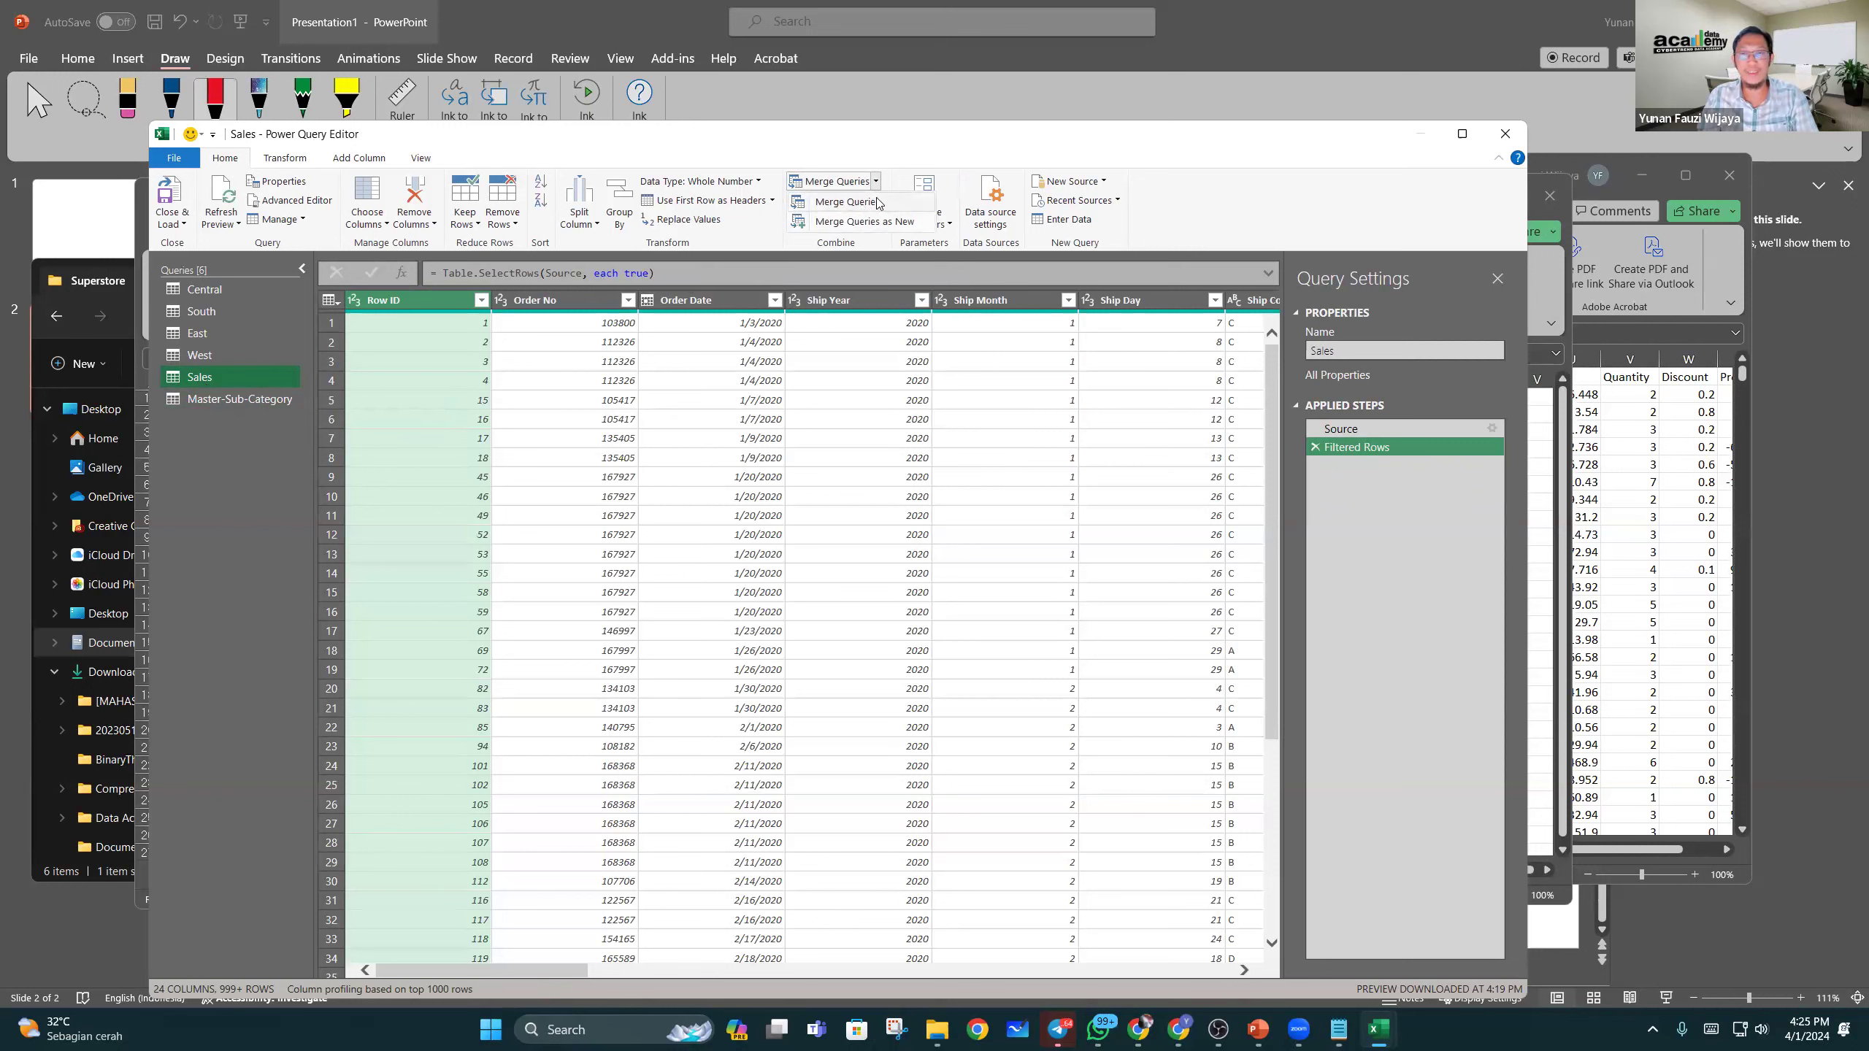
click(836, 205)
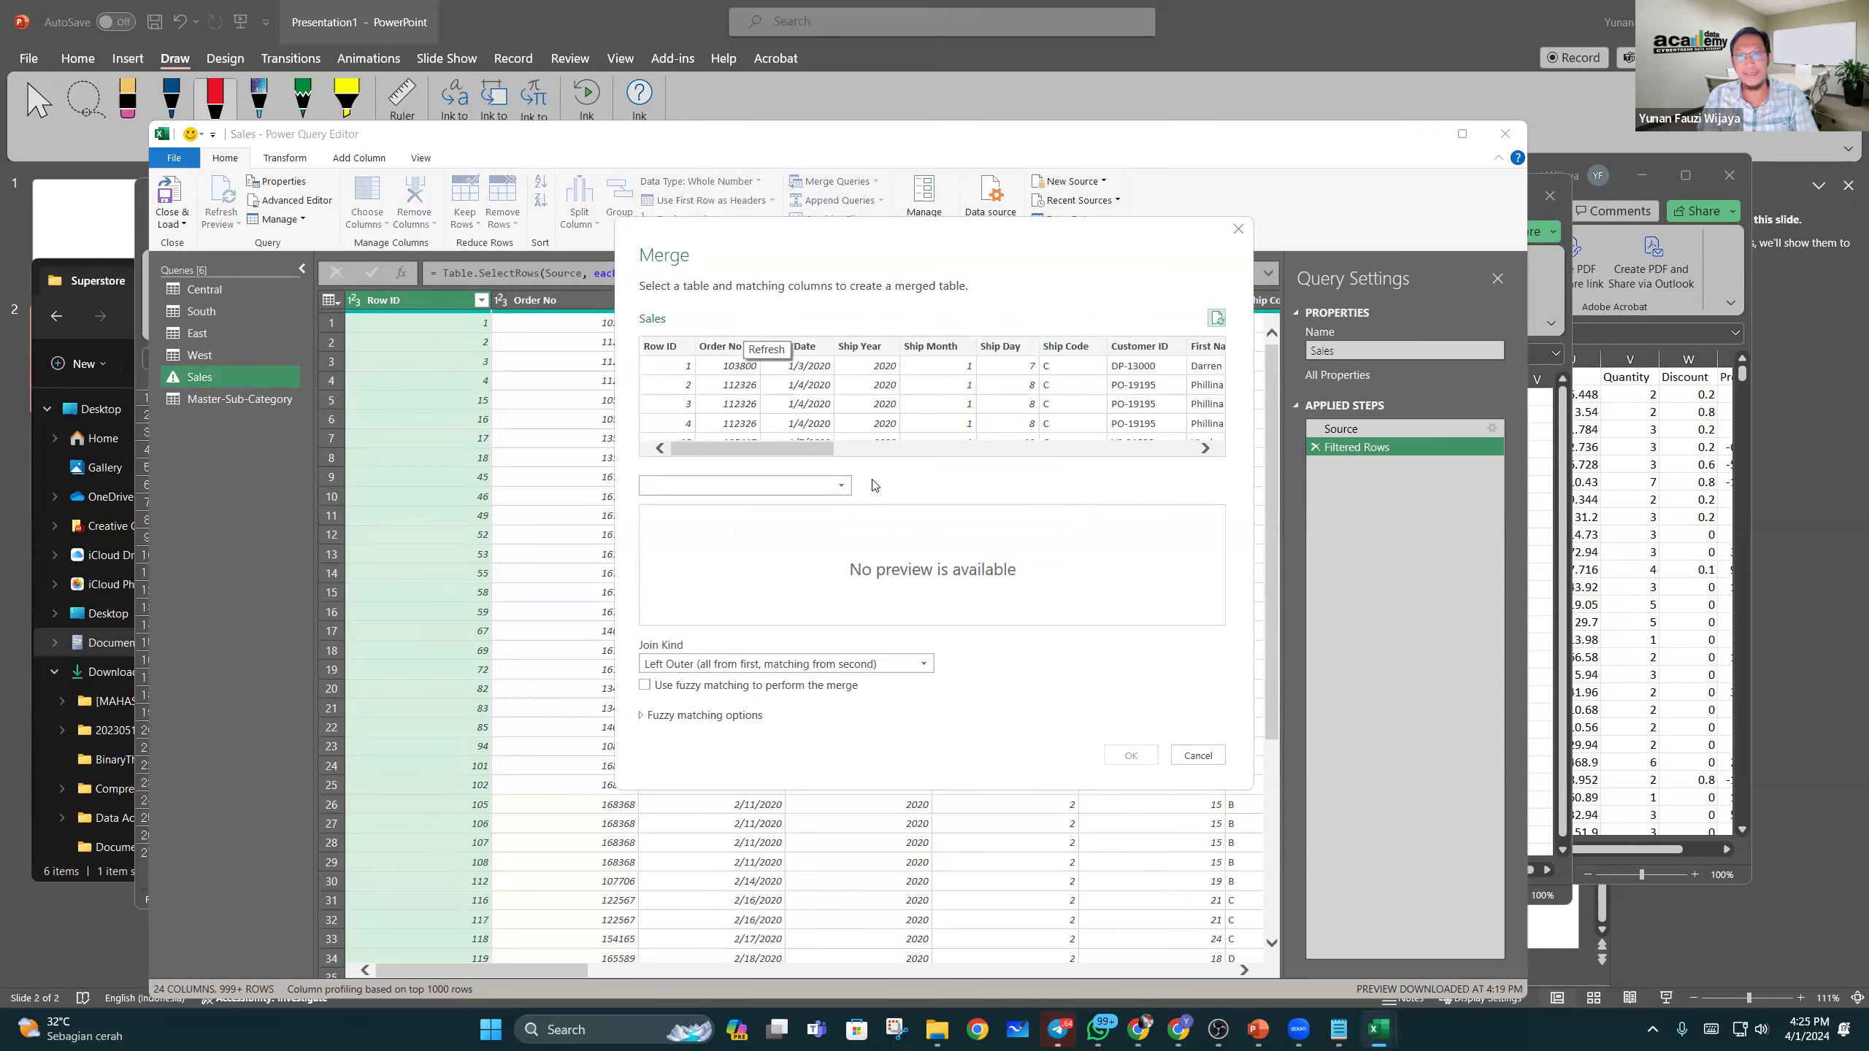
click(841, 485)
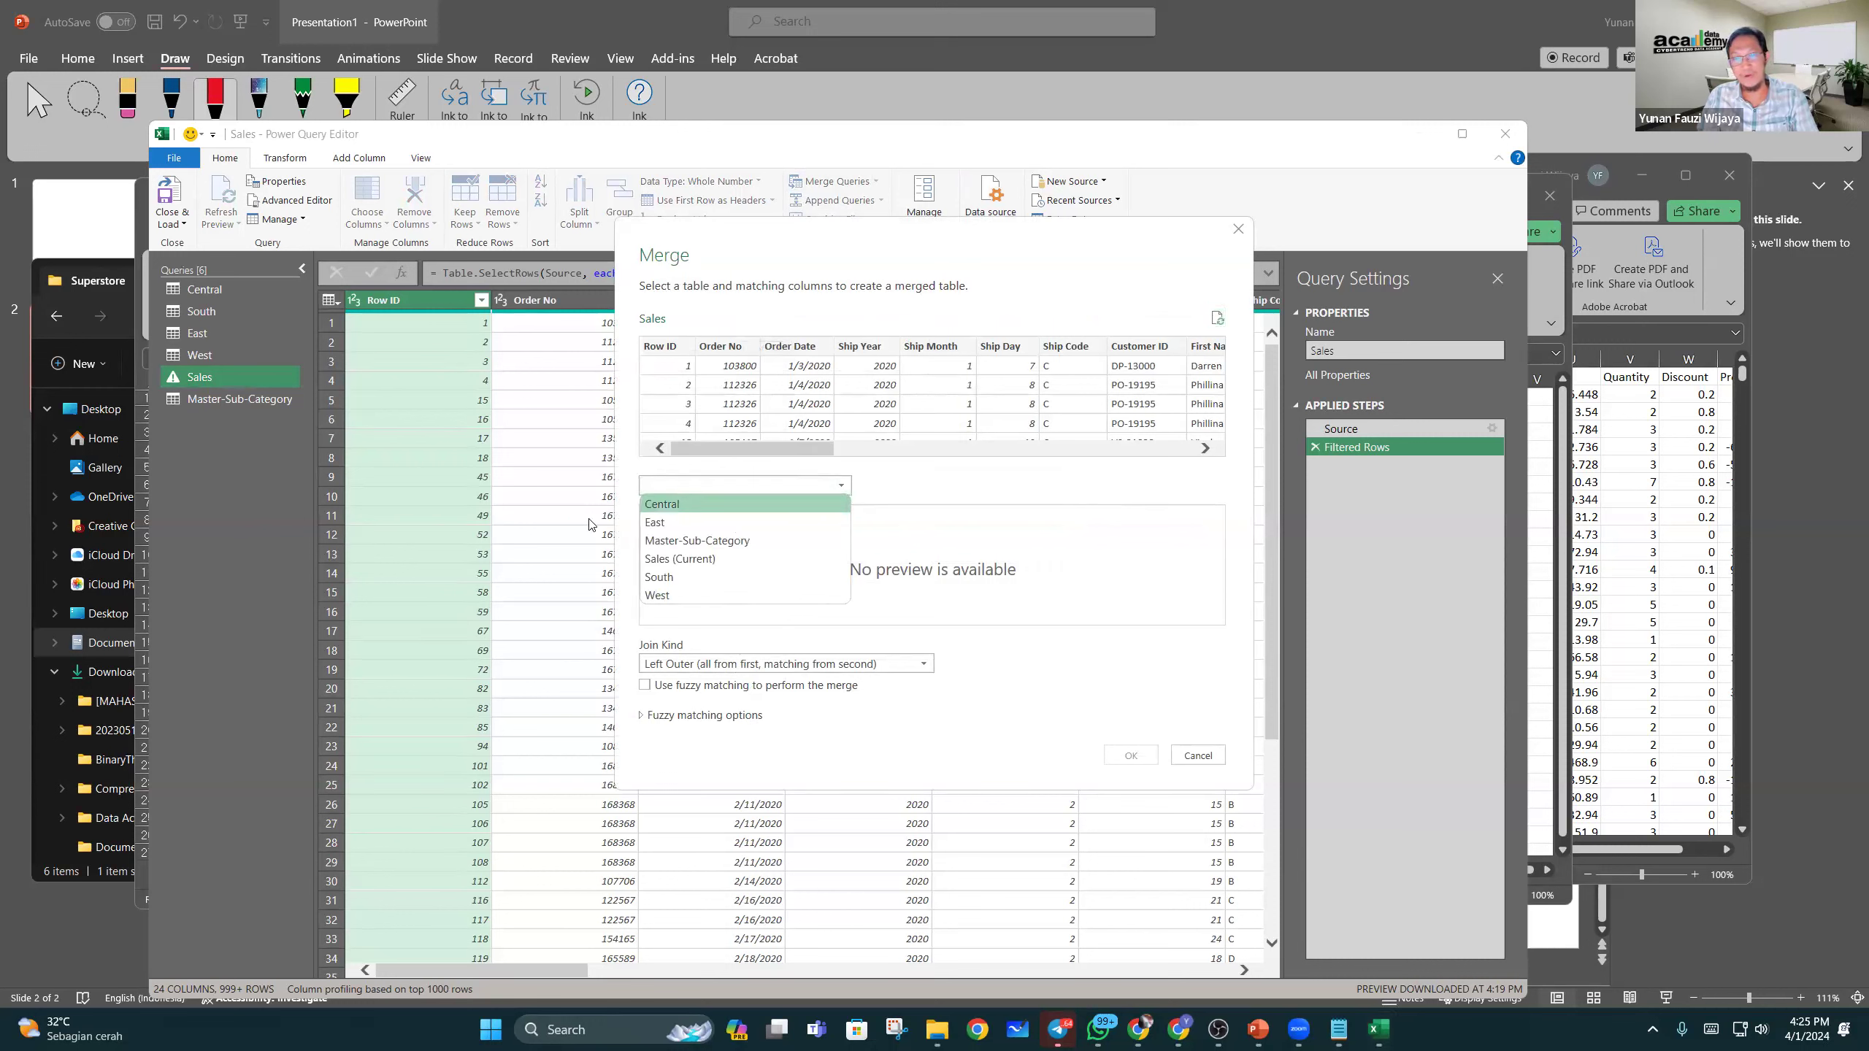
click(721, 545)
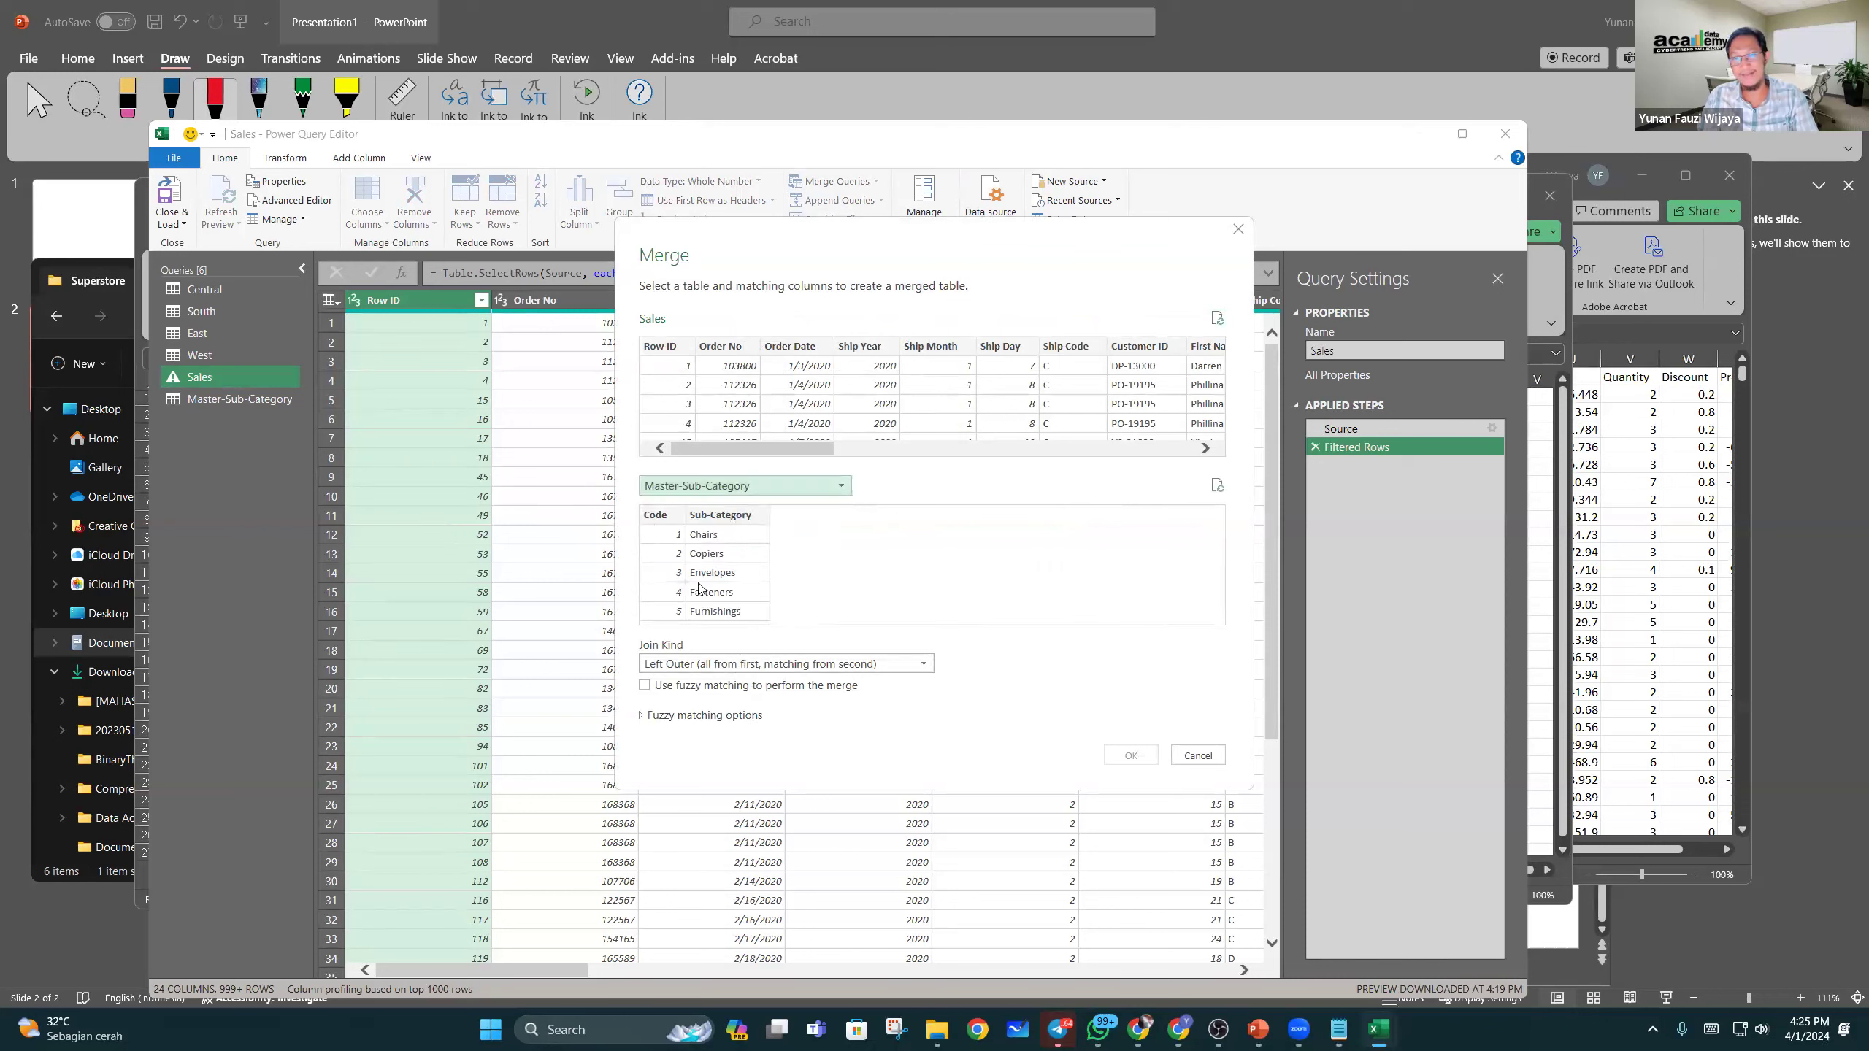
drag(780, 449, 1028, 453)
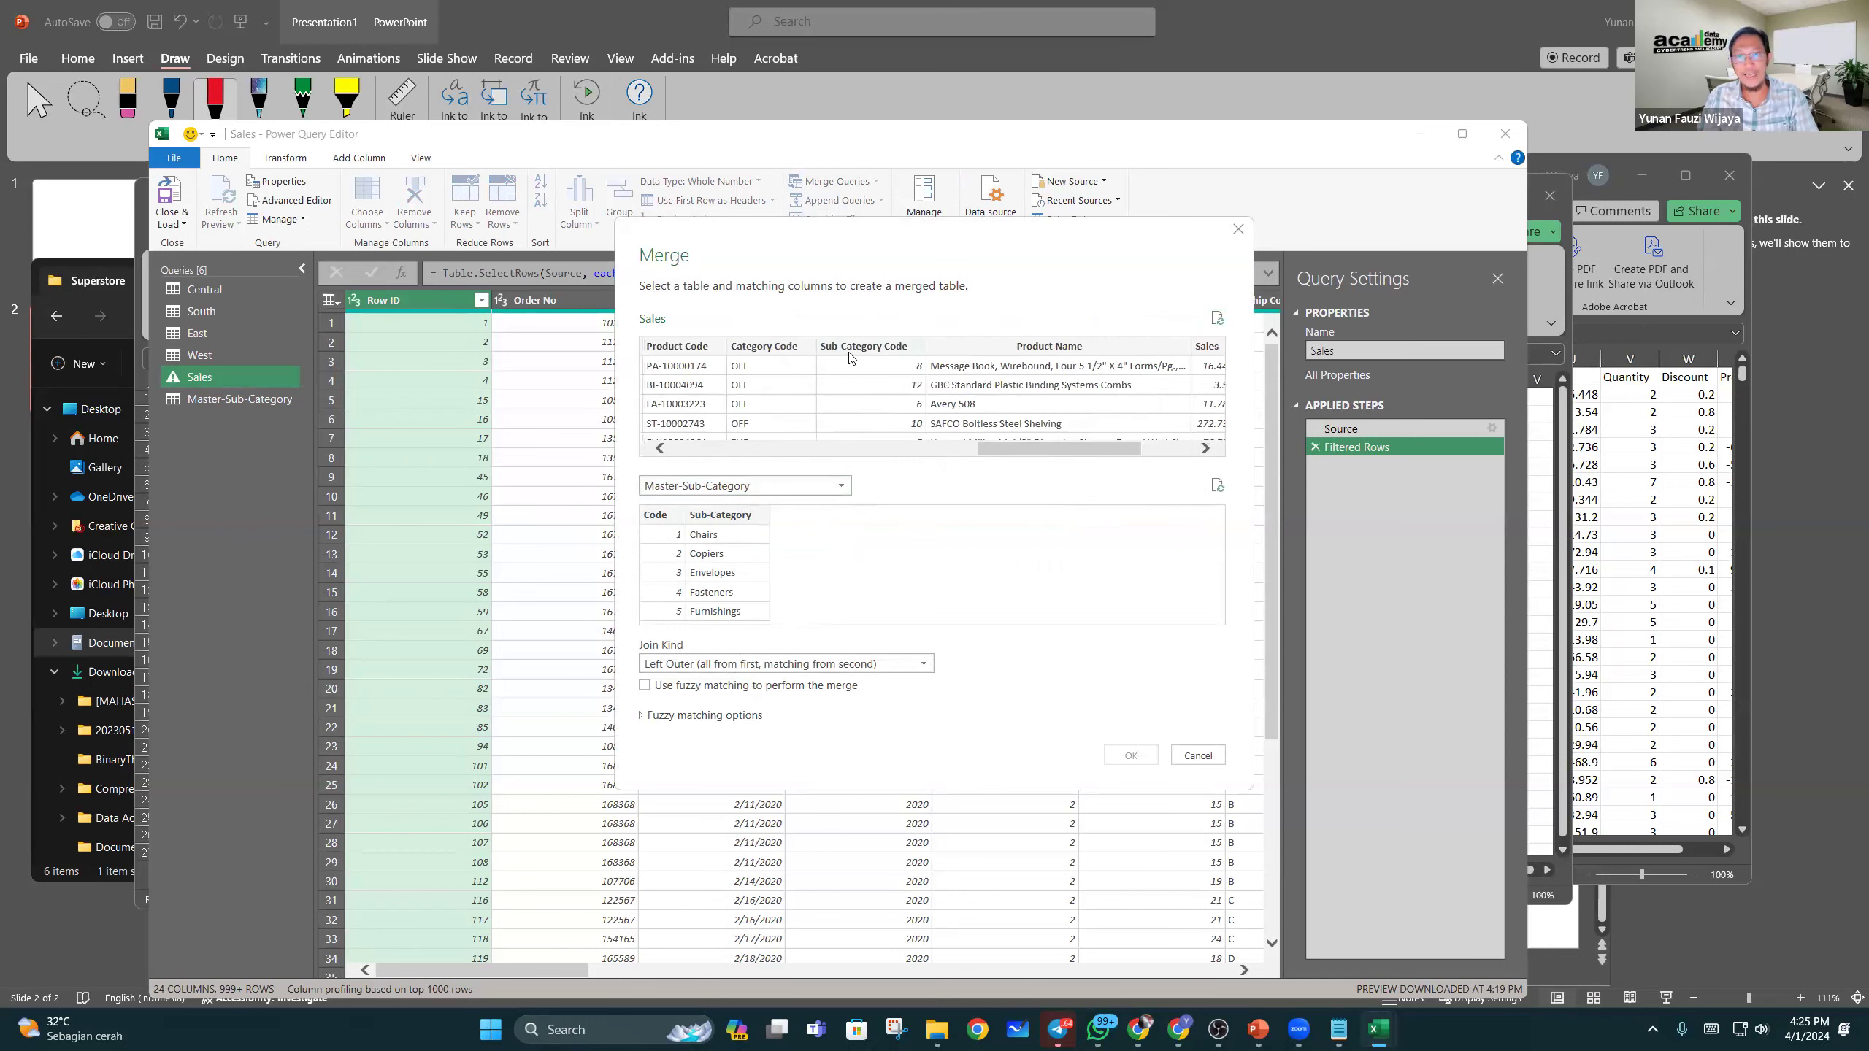
click(877, 352)
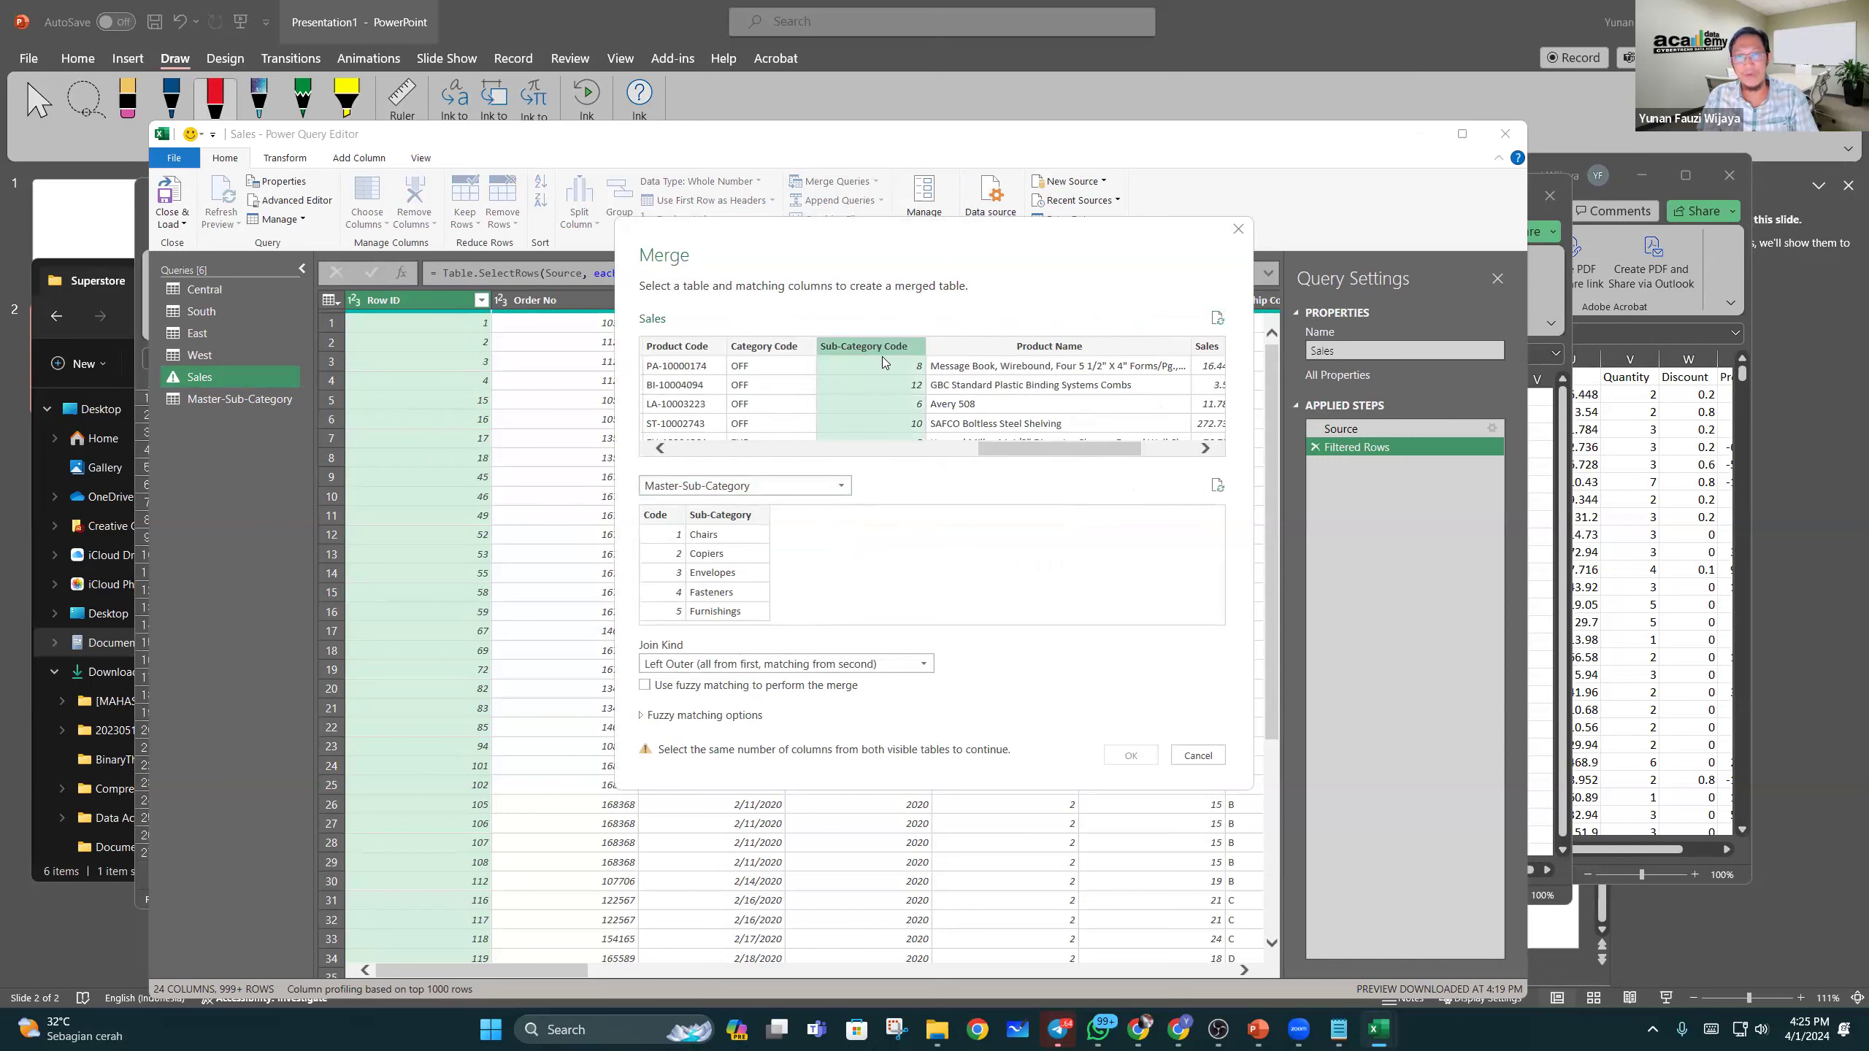
click(655, 515)
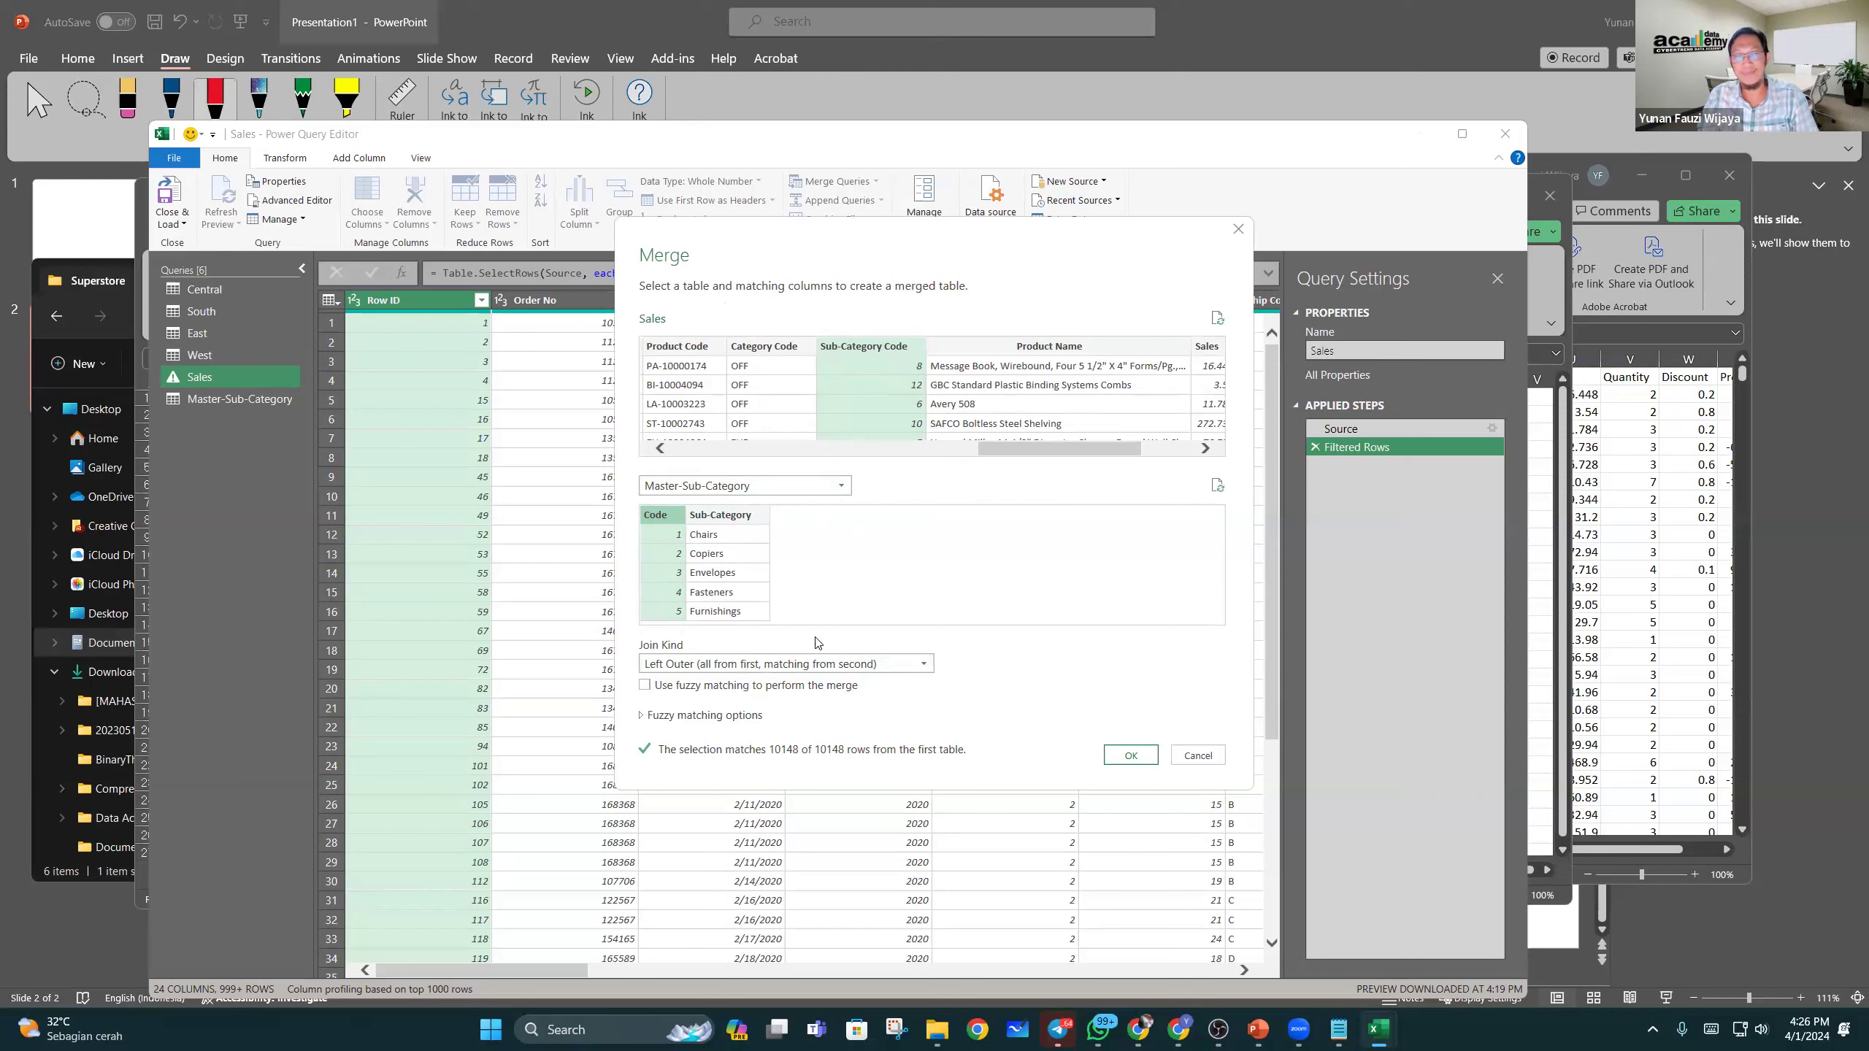
click(693, 664)
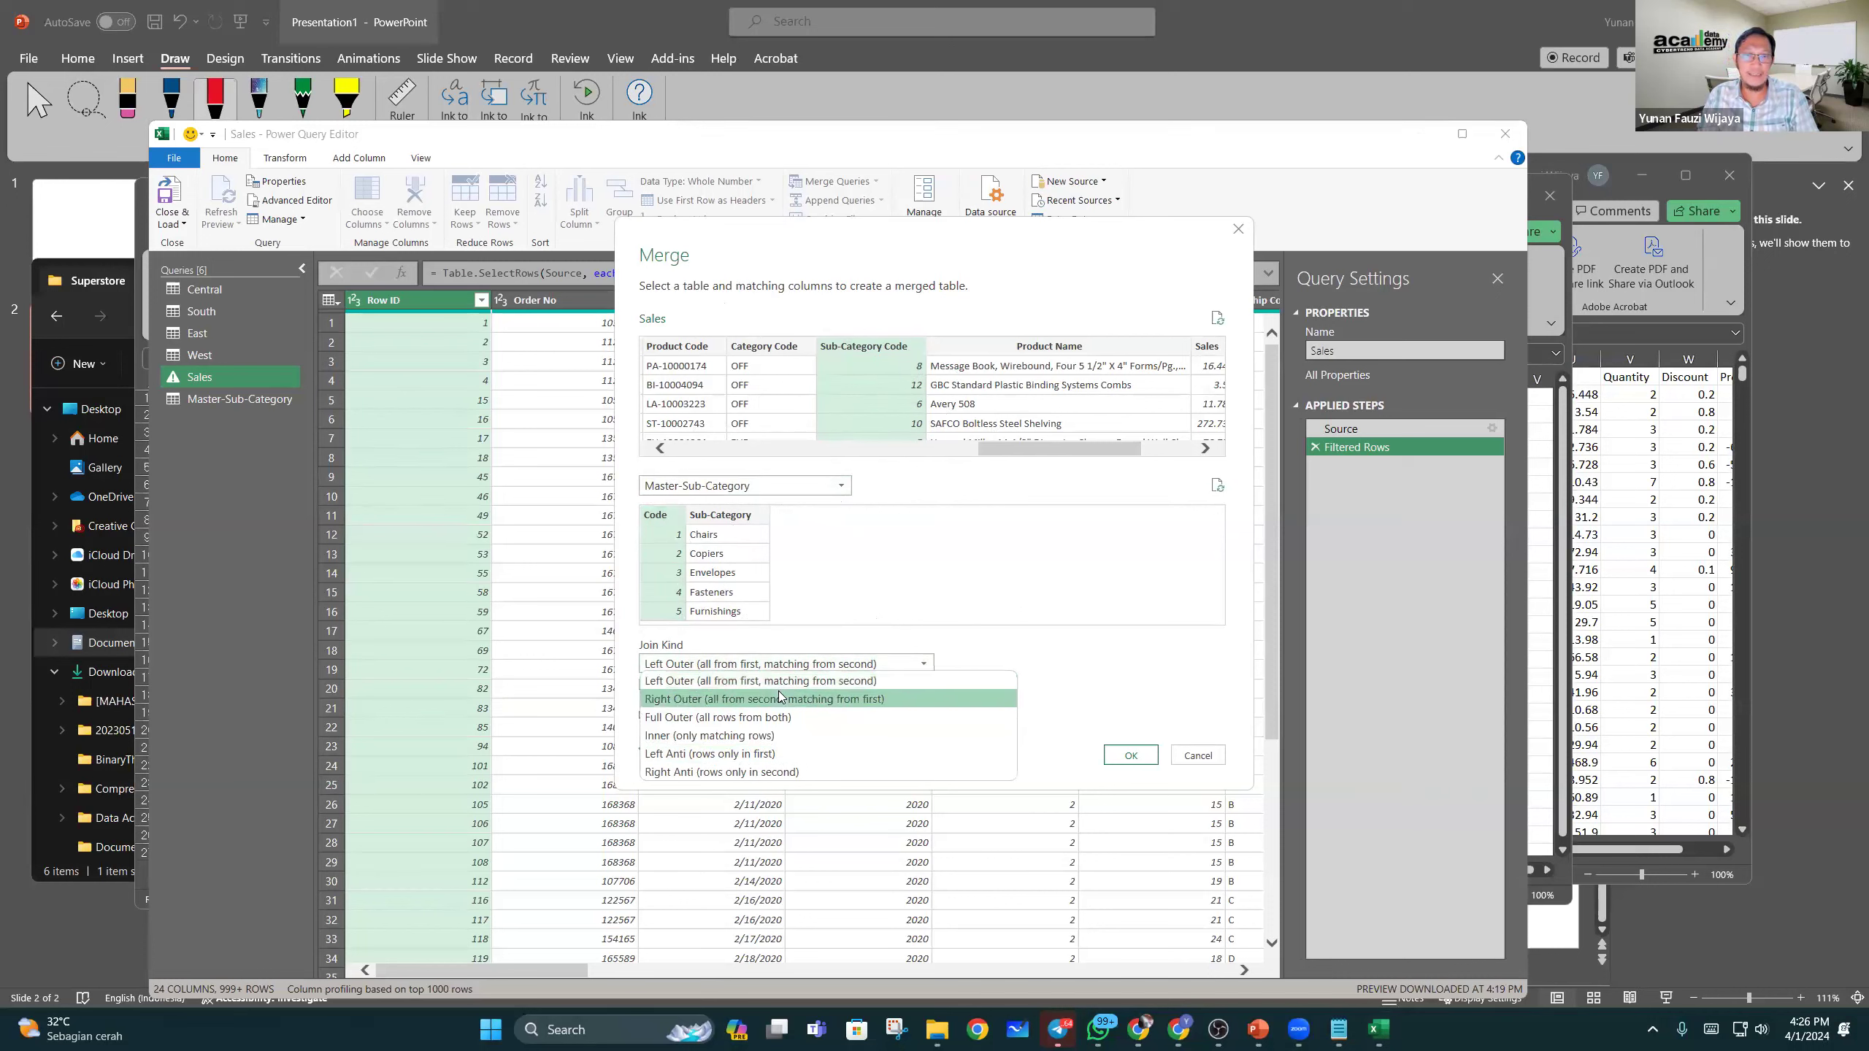
click(1073, 665)
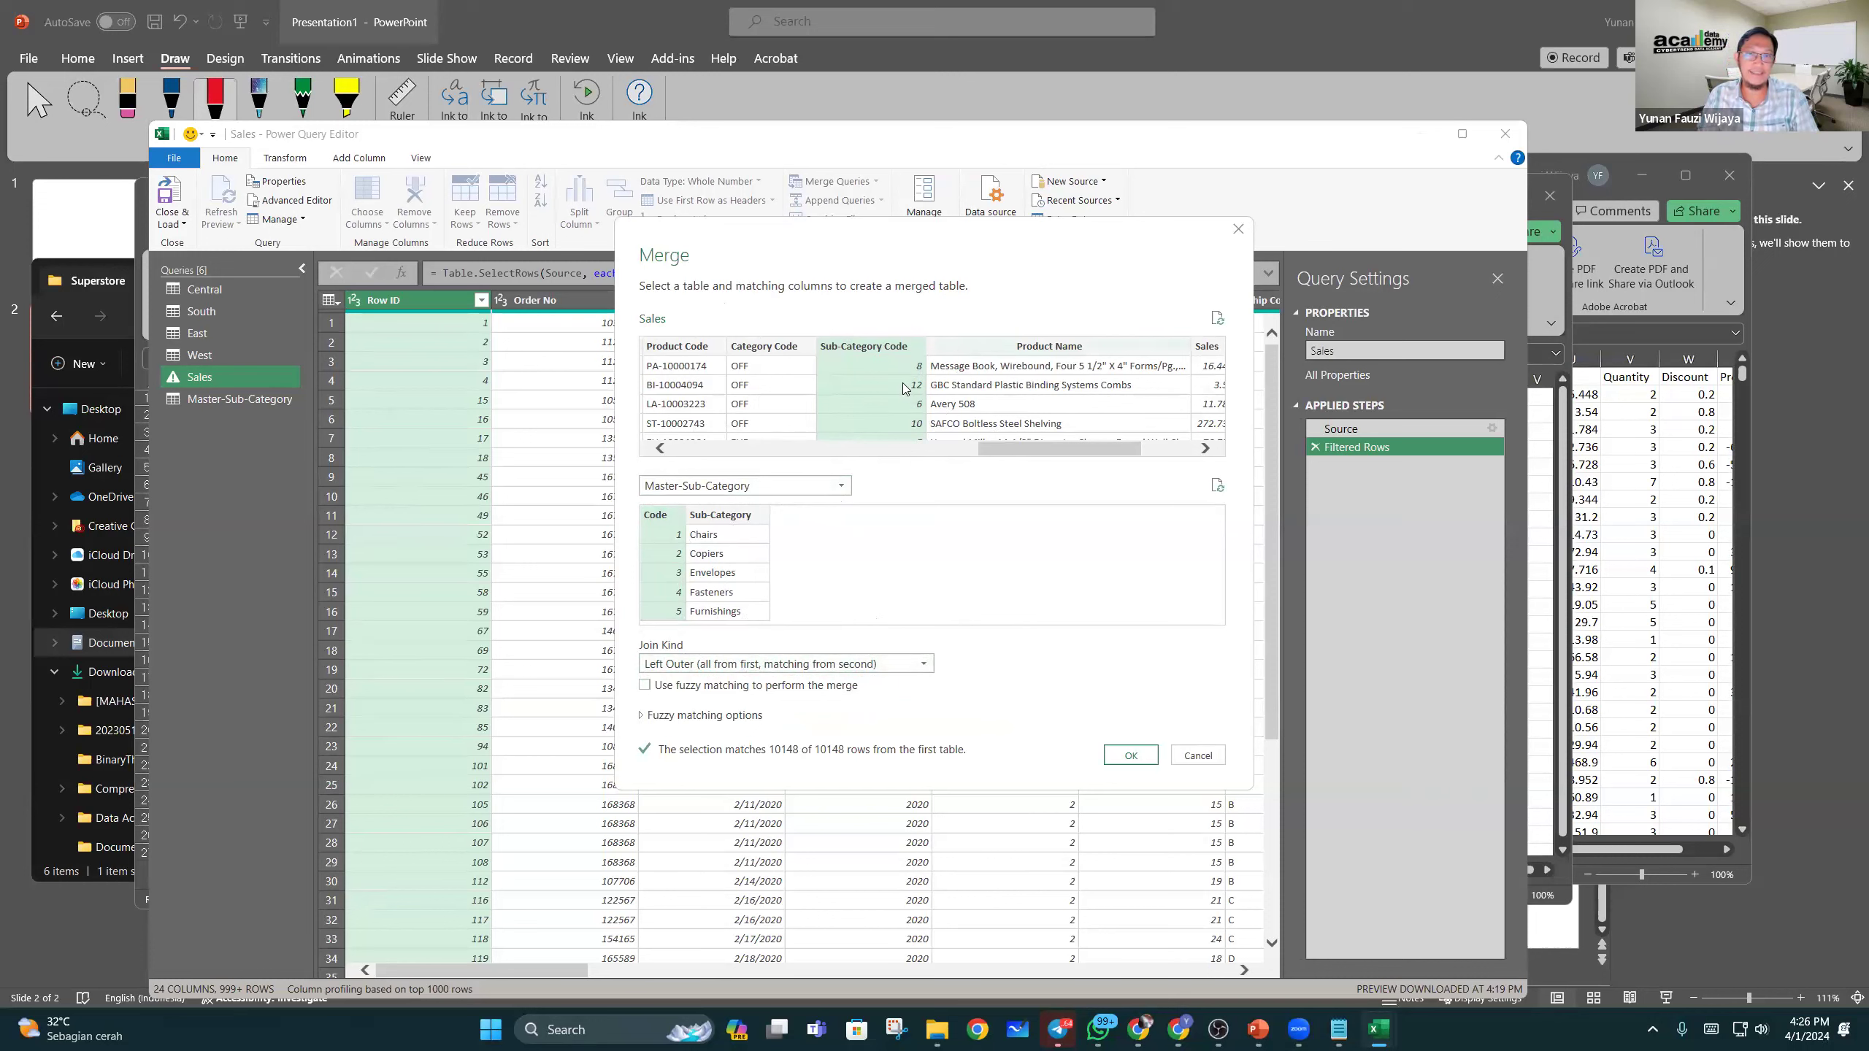
click(1116, 756)
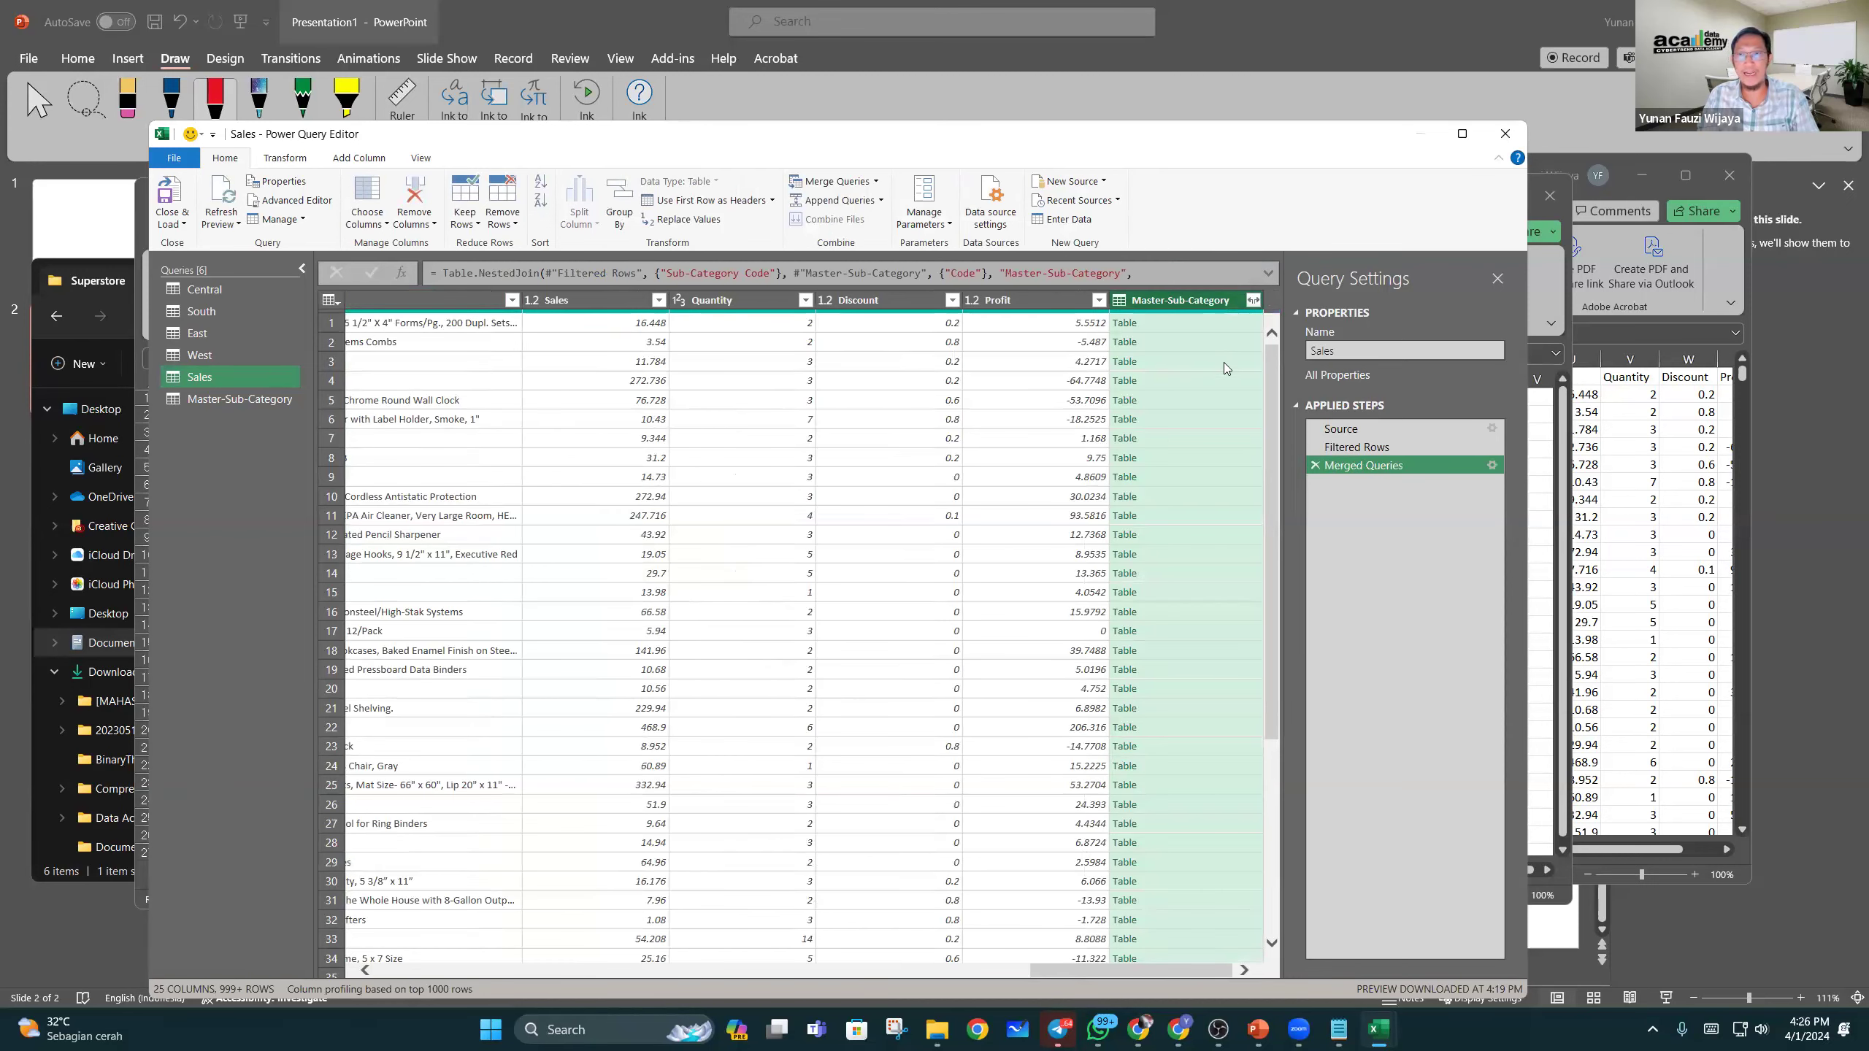
Step: Expand the merged Master-Sub-Category column to bring in only Sub-Category, leaving out Code
click(1253, 300)
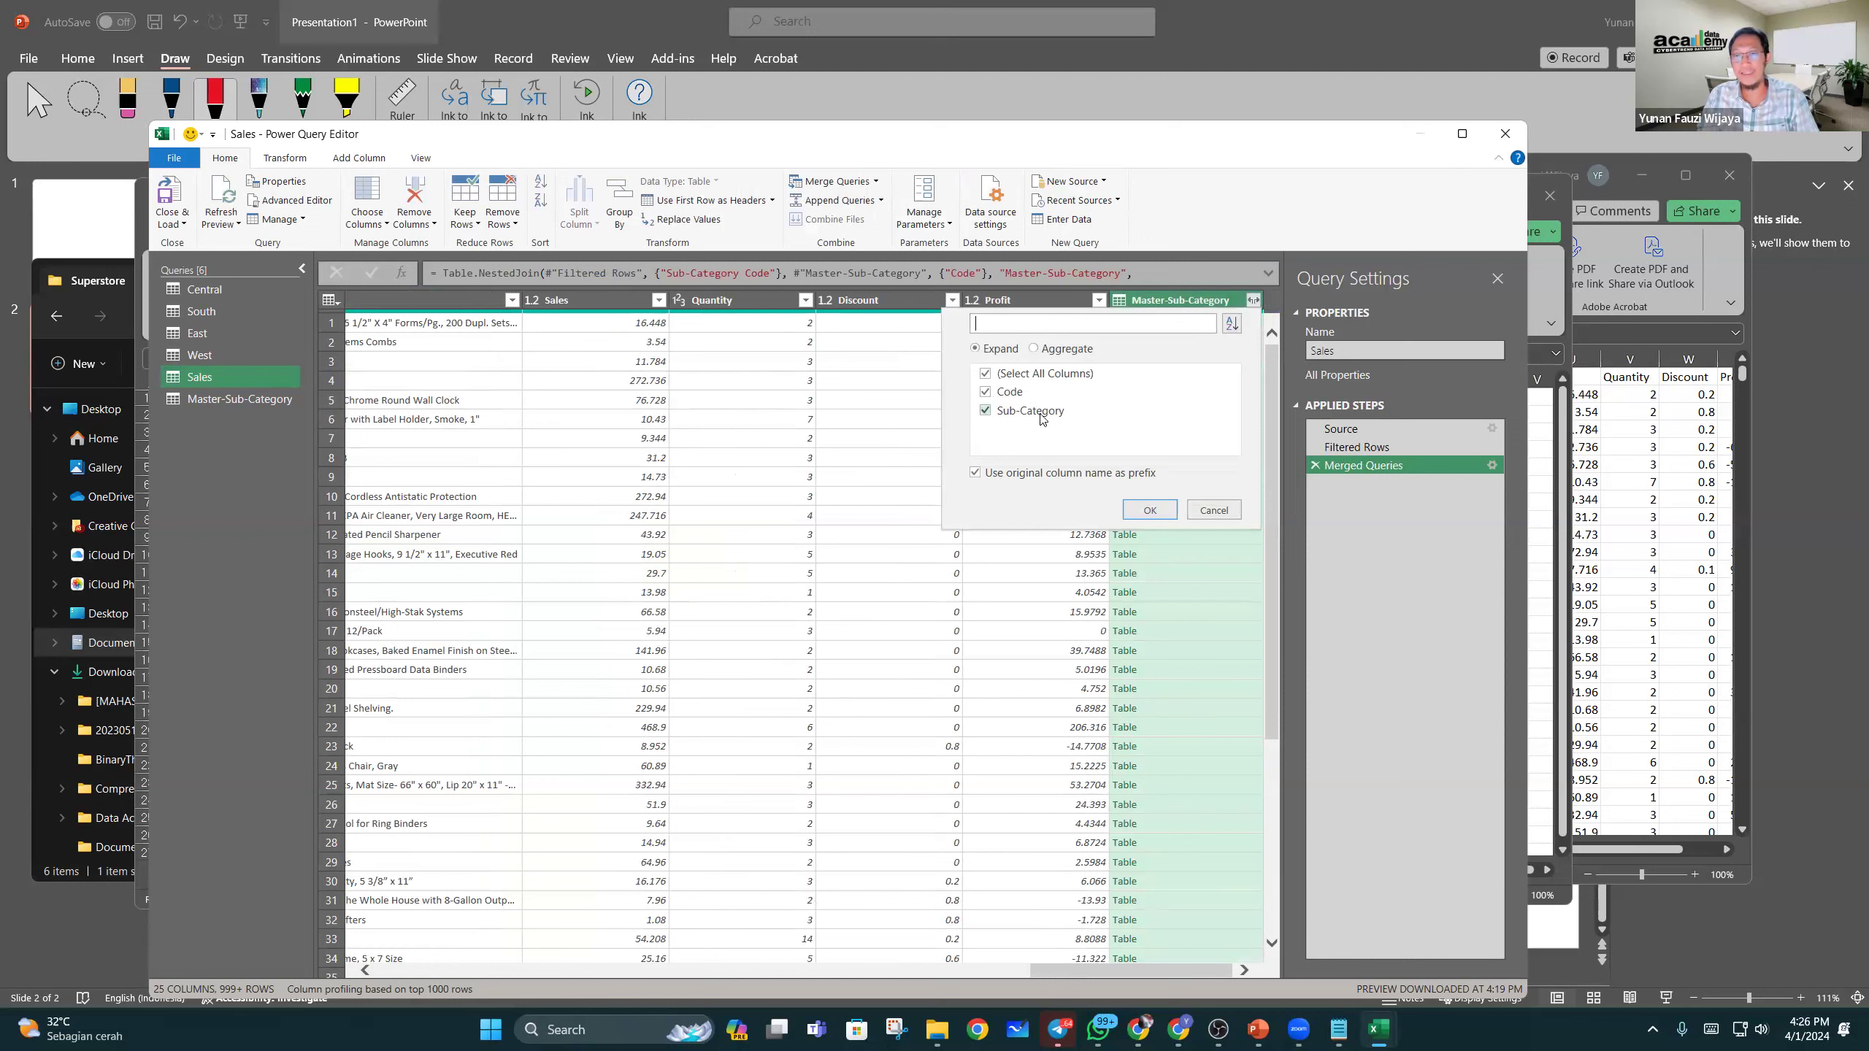
click(985, 393)
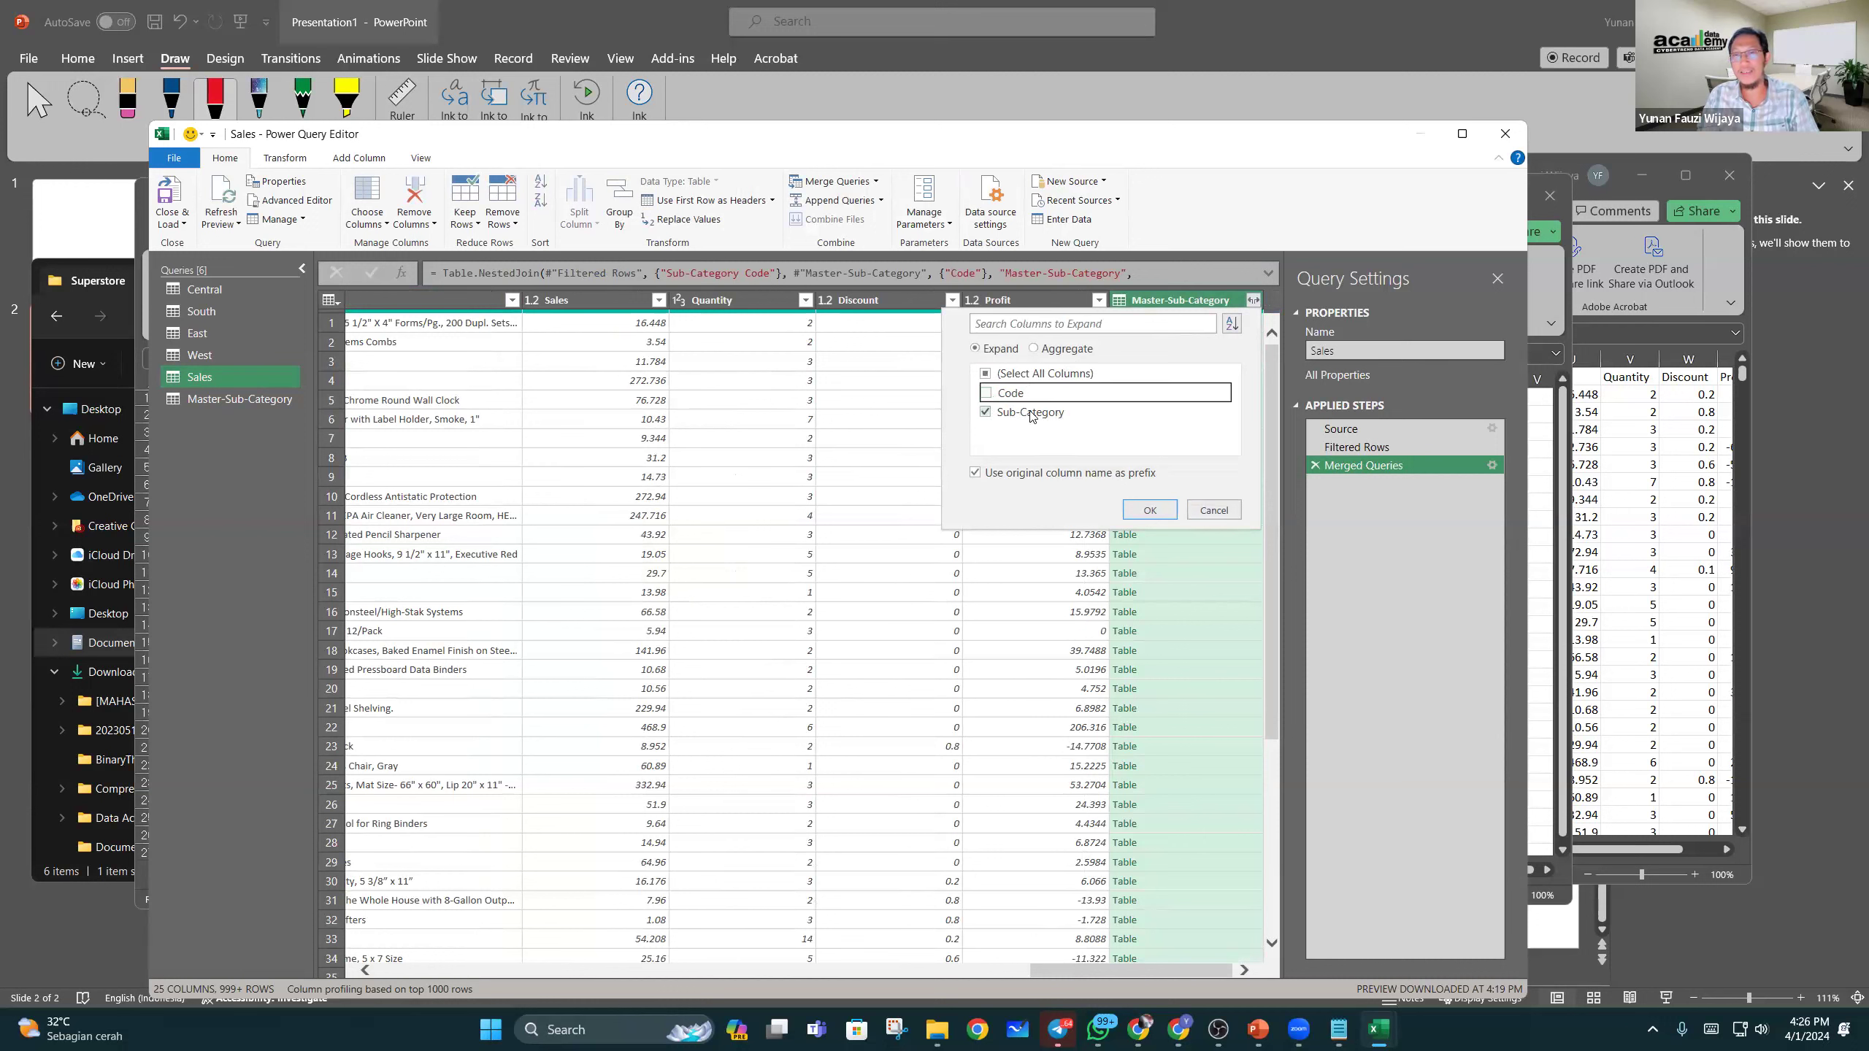
click(1146, 510)
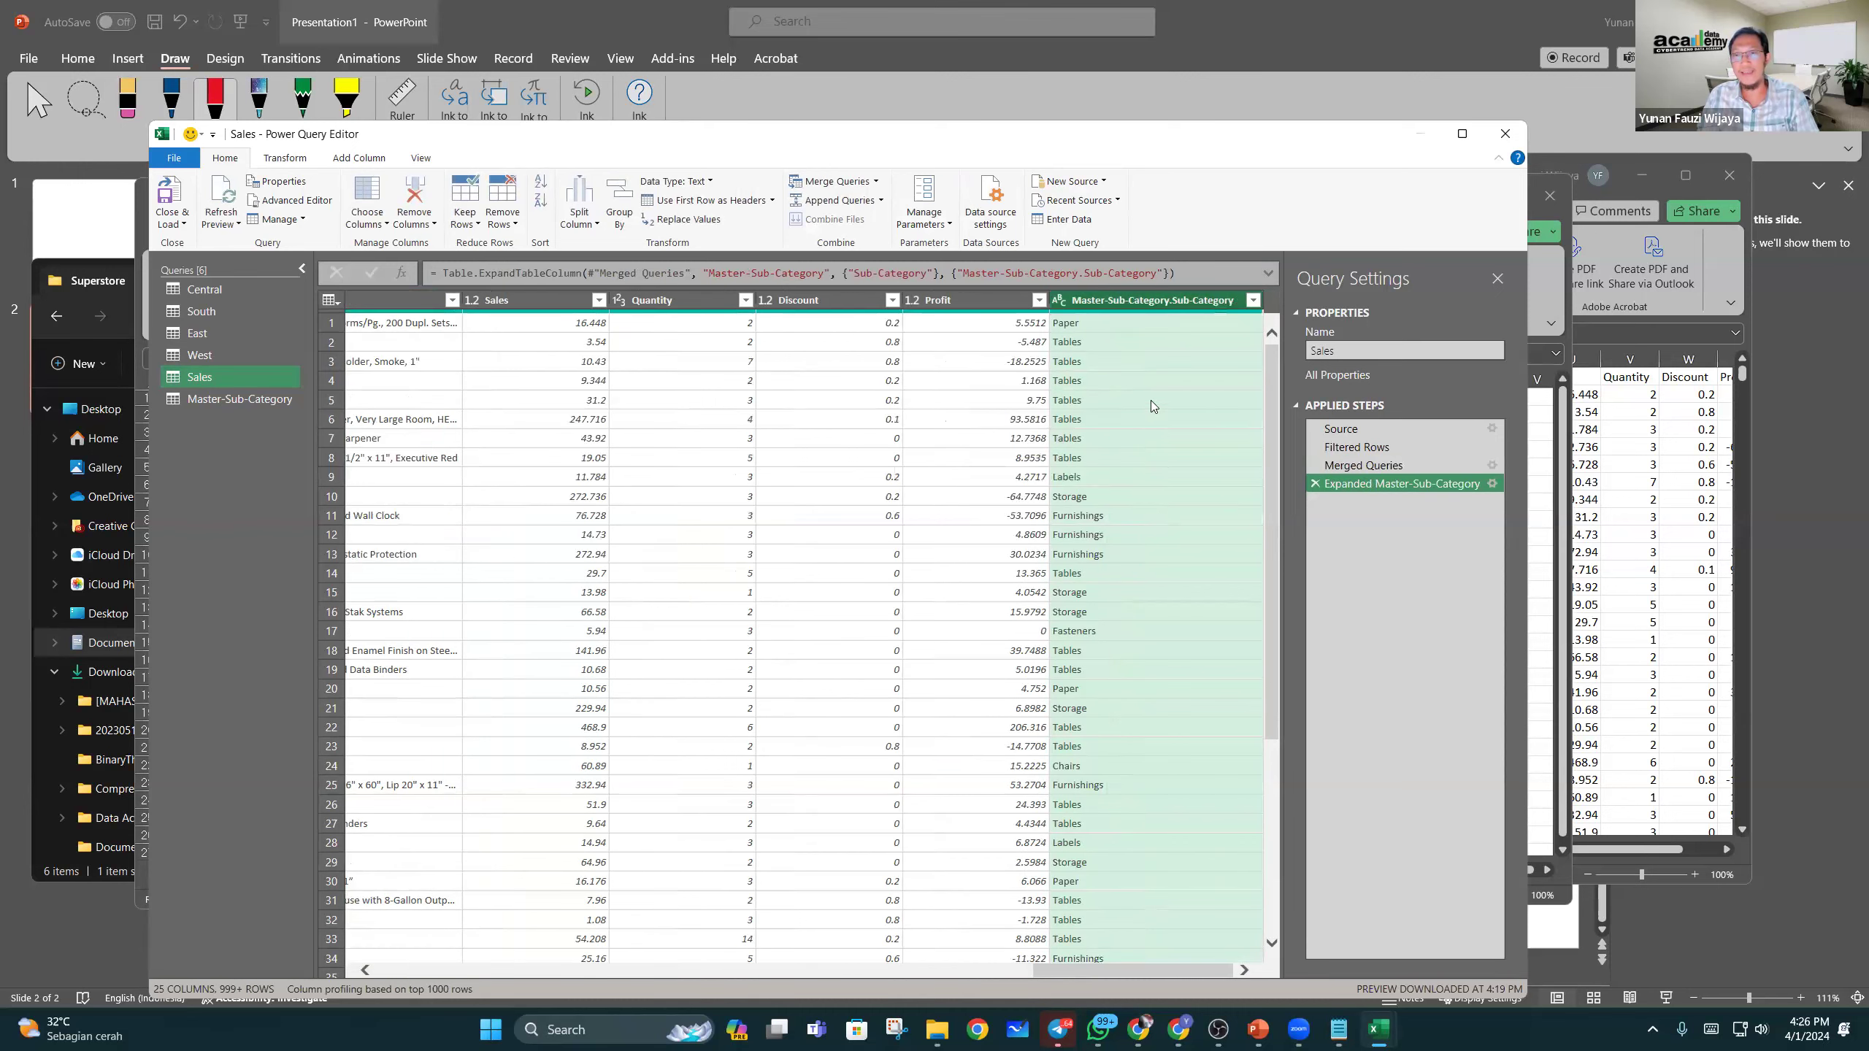
Step: Rename the expanded Master-Sub-Category.Sub-Category column as Sub-Category
click(1087, 323)
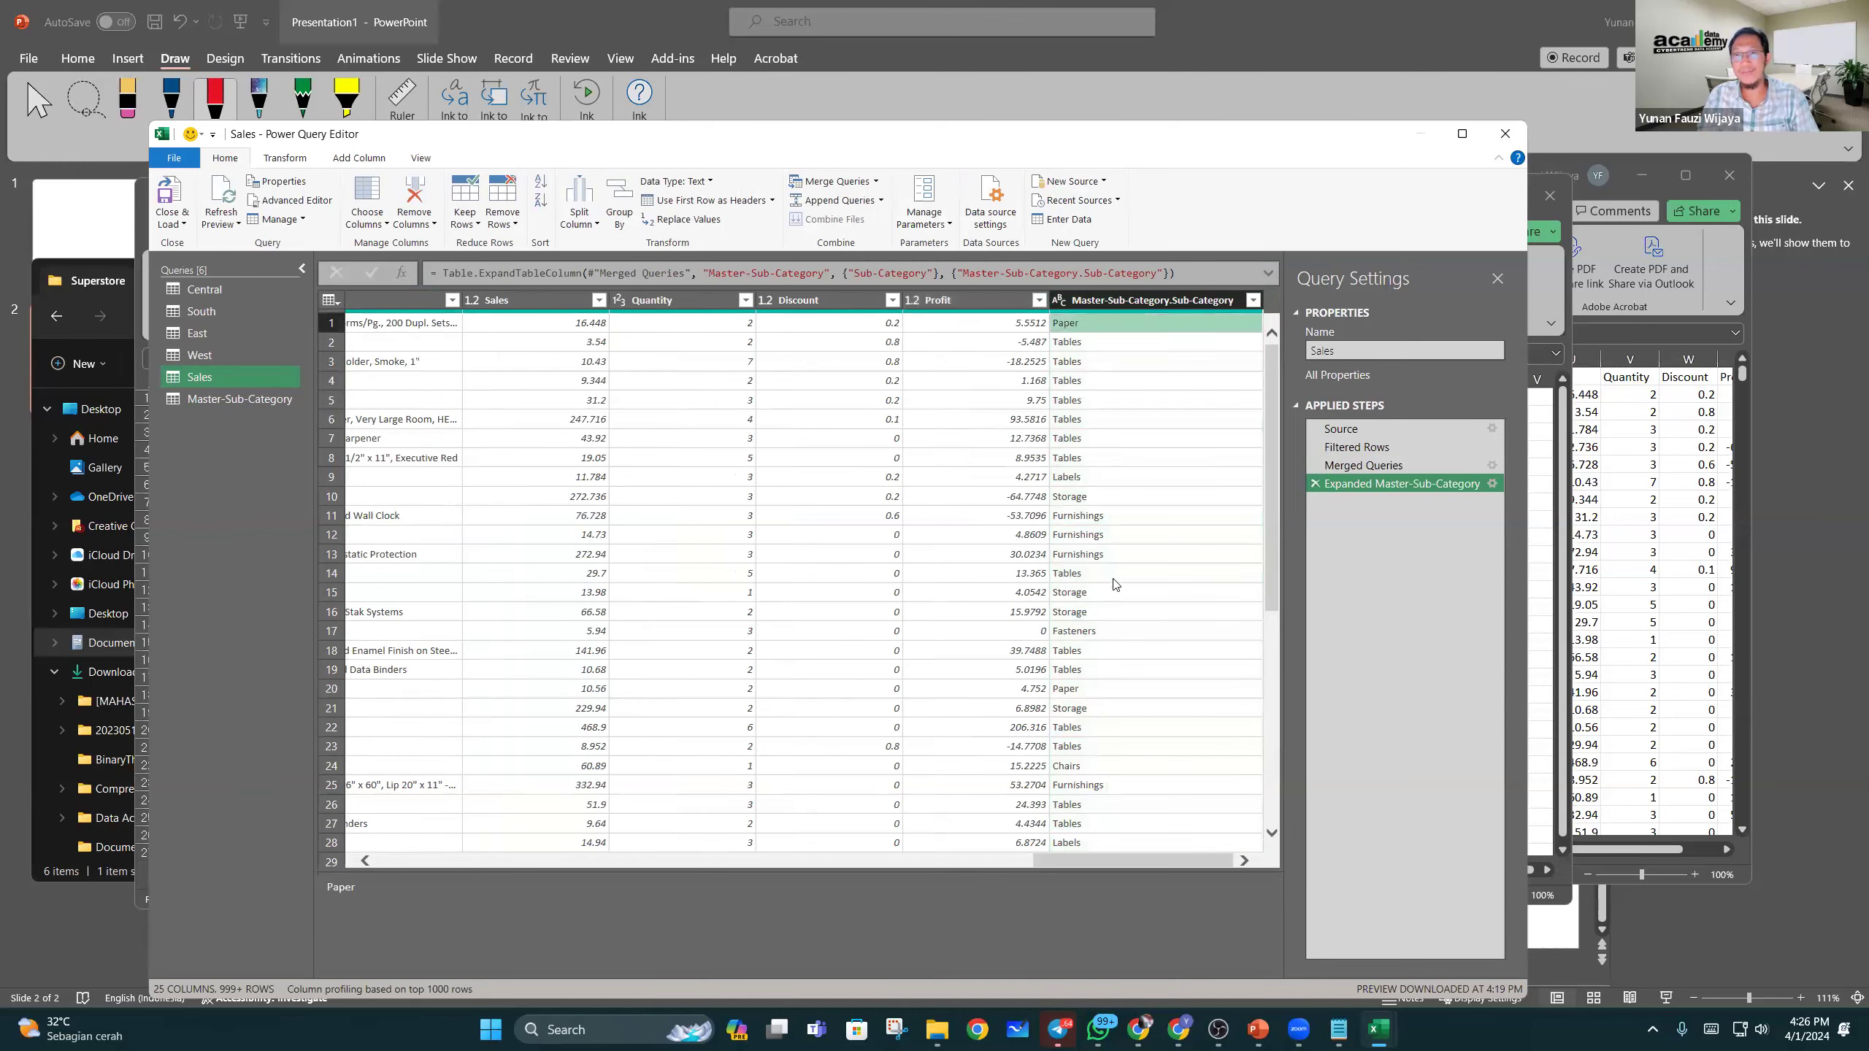
double_click(1151, 300)
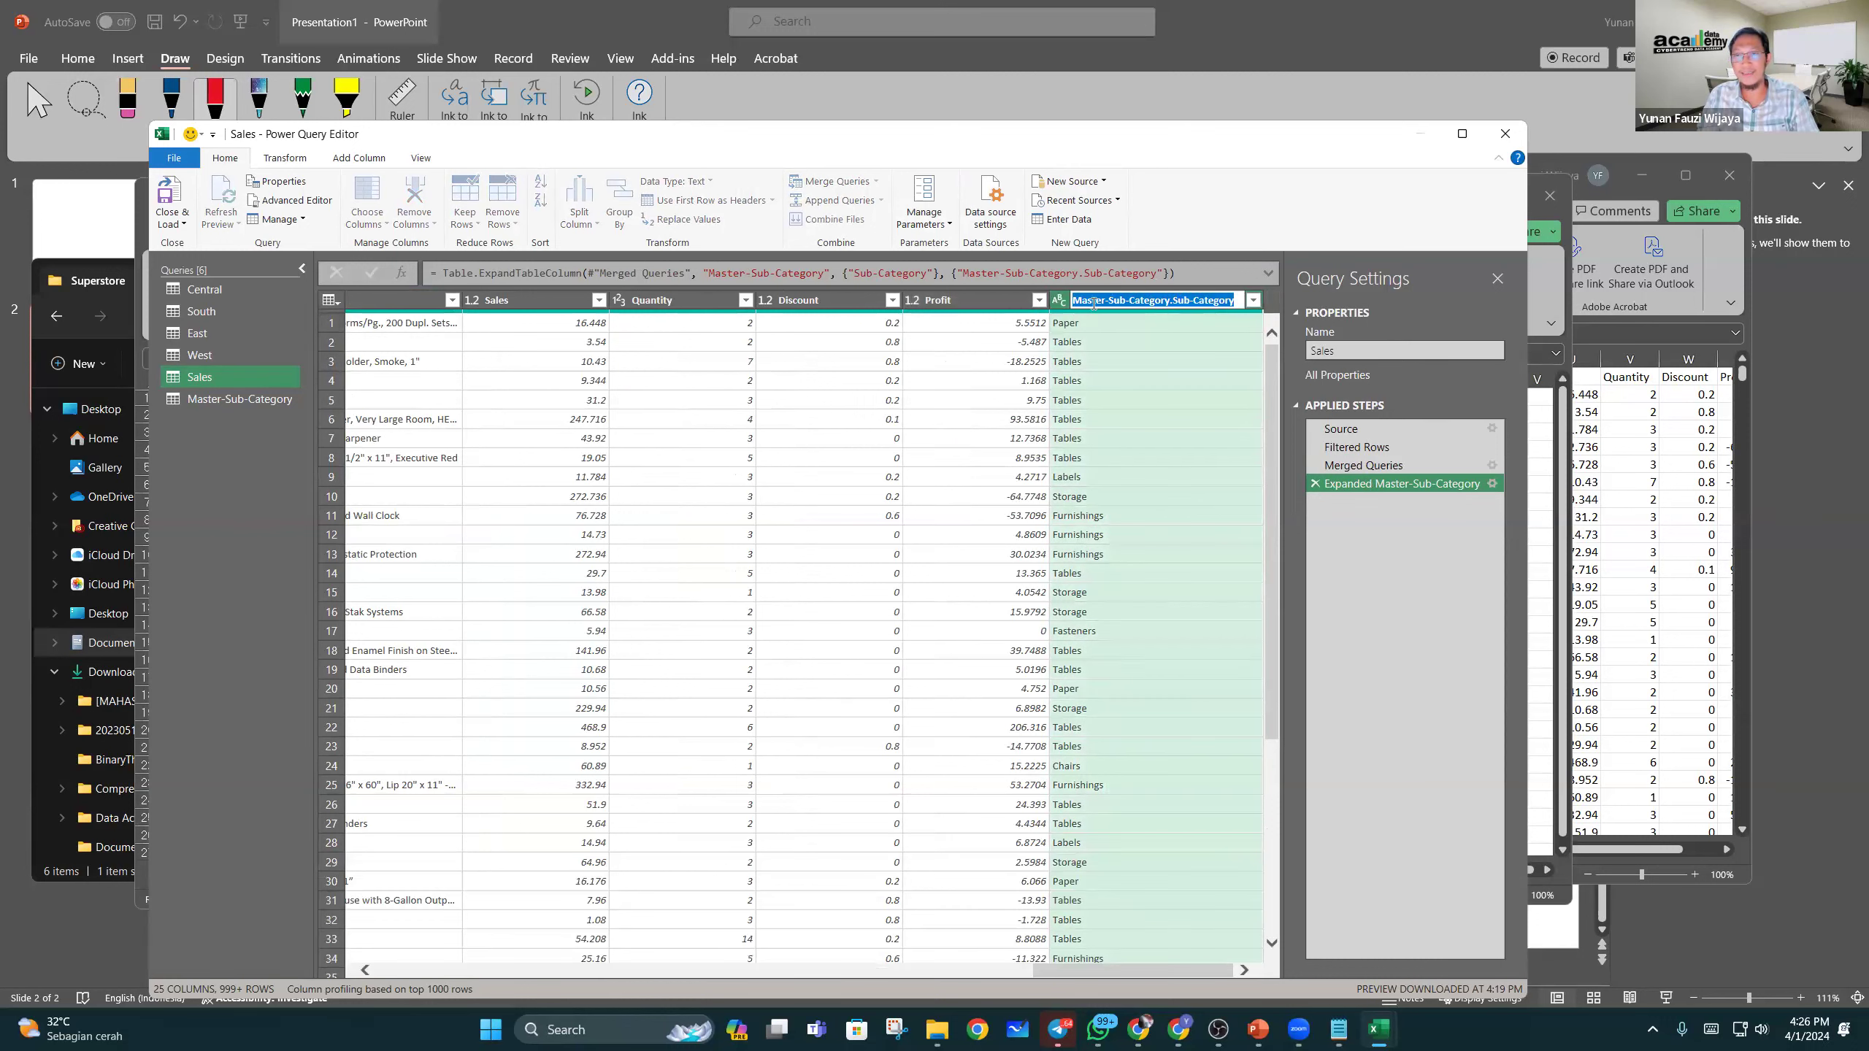
click(1127, 300)
key(shift+Home)
key(BackSpace)
key(Return)
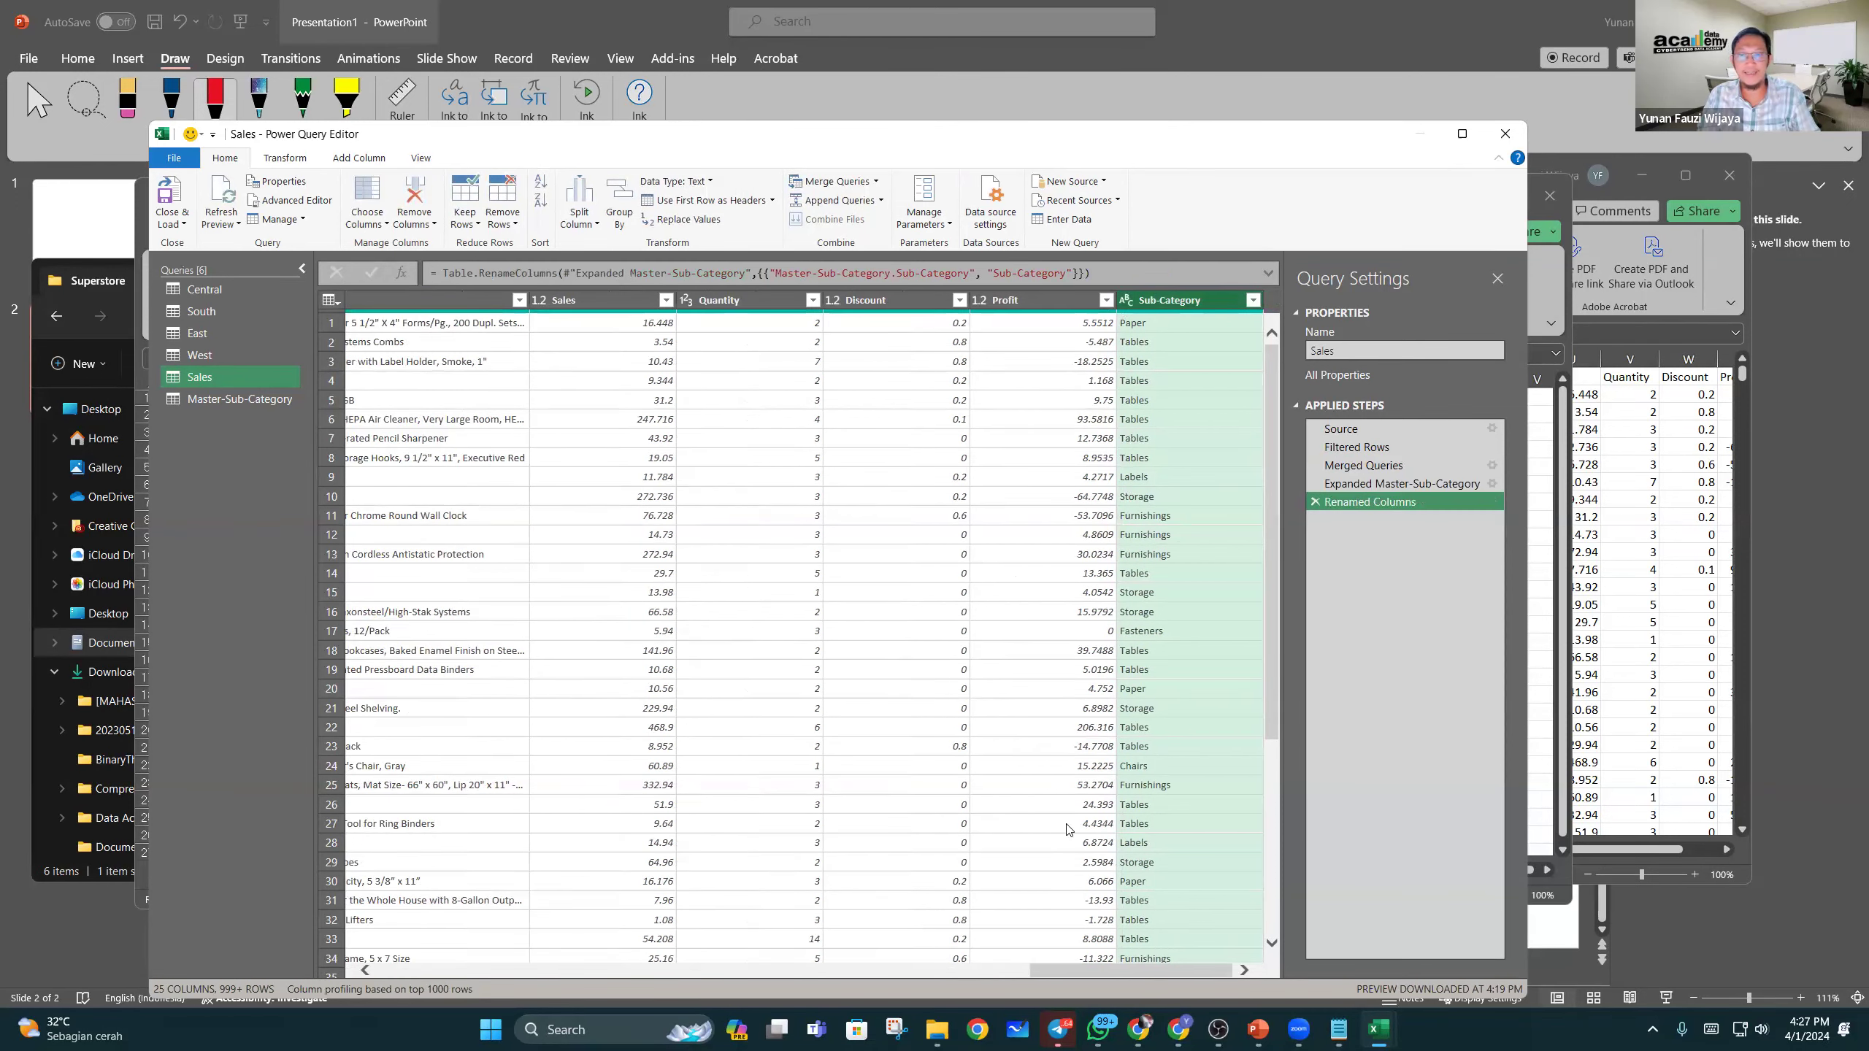
Step: Move the Sub-Category column to directly after the Sub-Category Code column
drag(1136, 300, 413, 307)
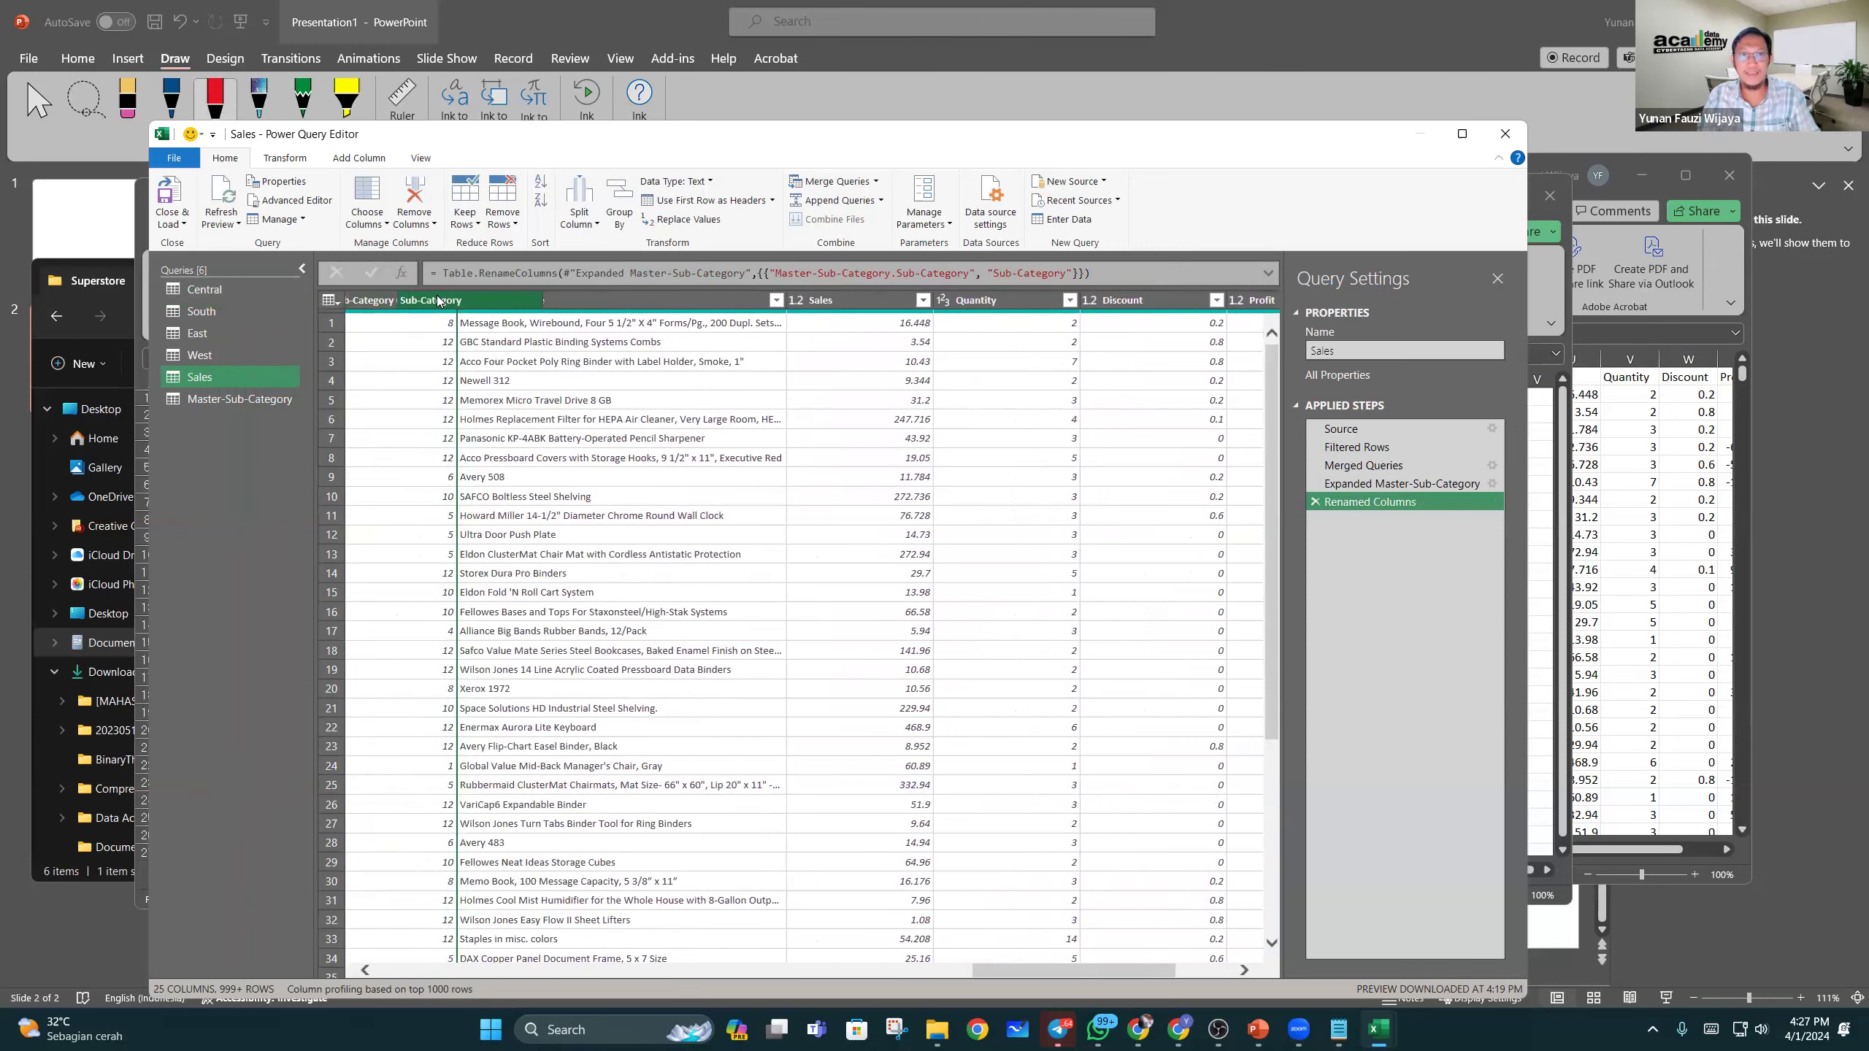
scroll(695, 516, left, 6)
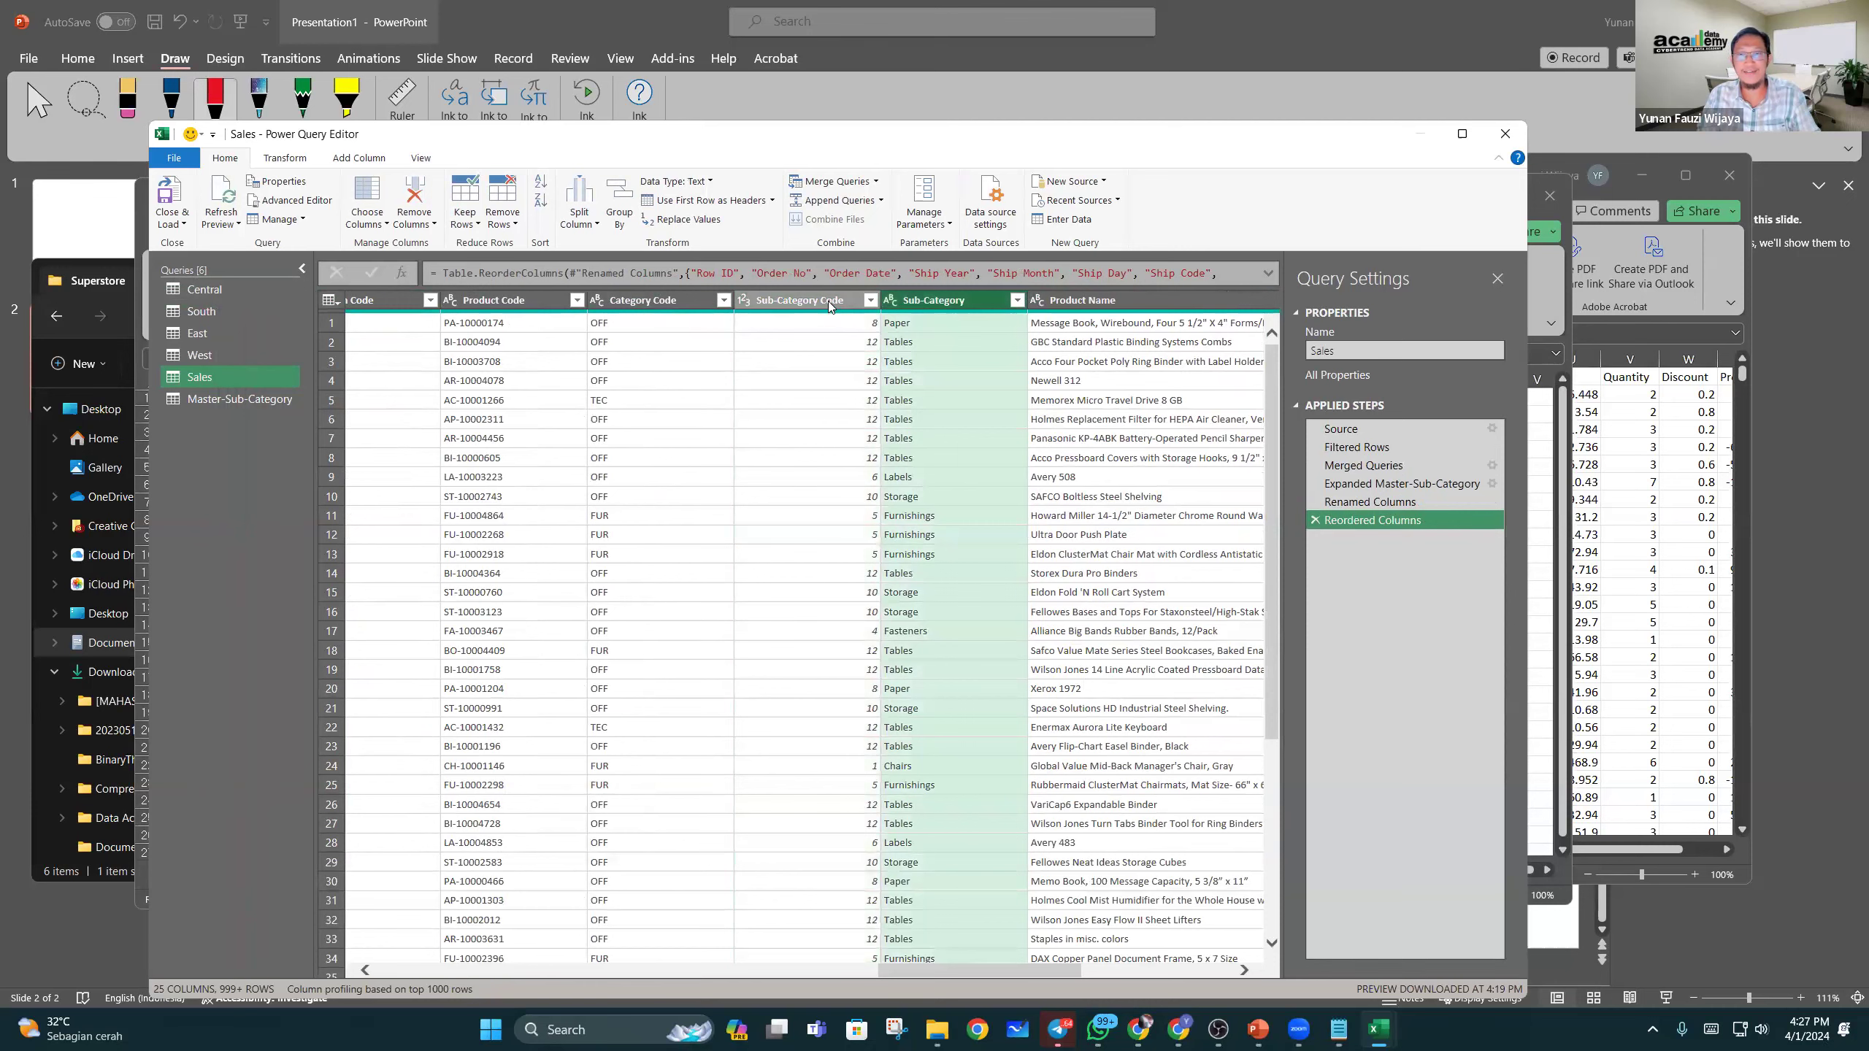
click(828, 301)
click(936, 301)
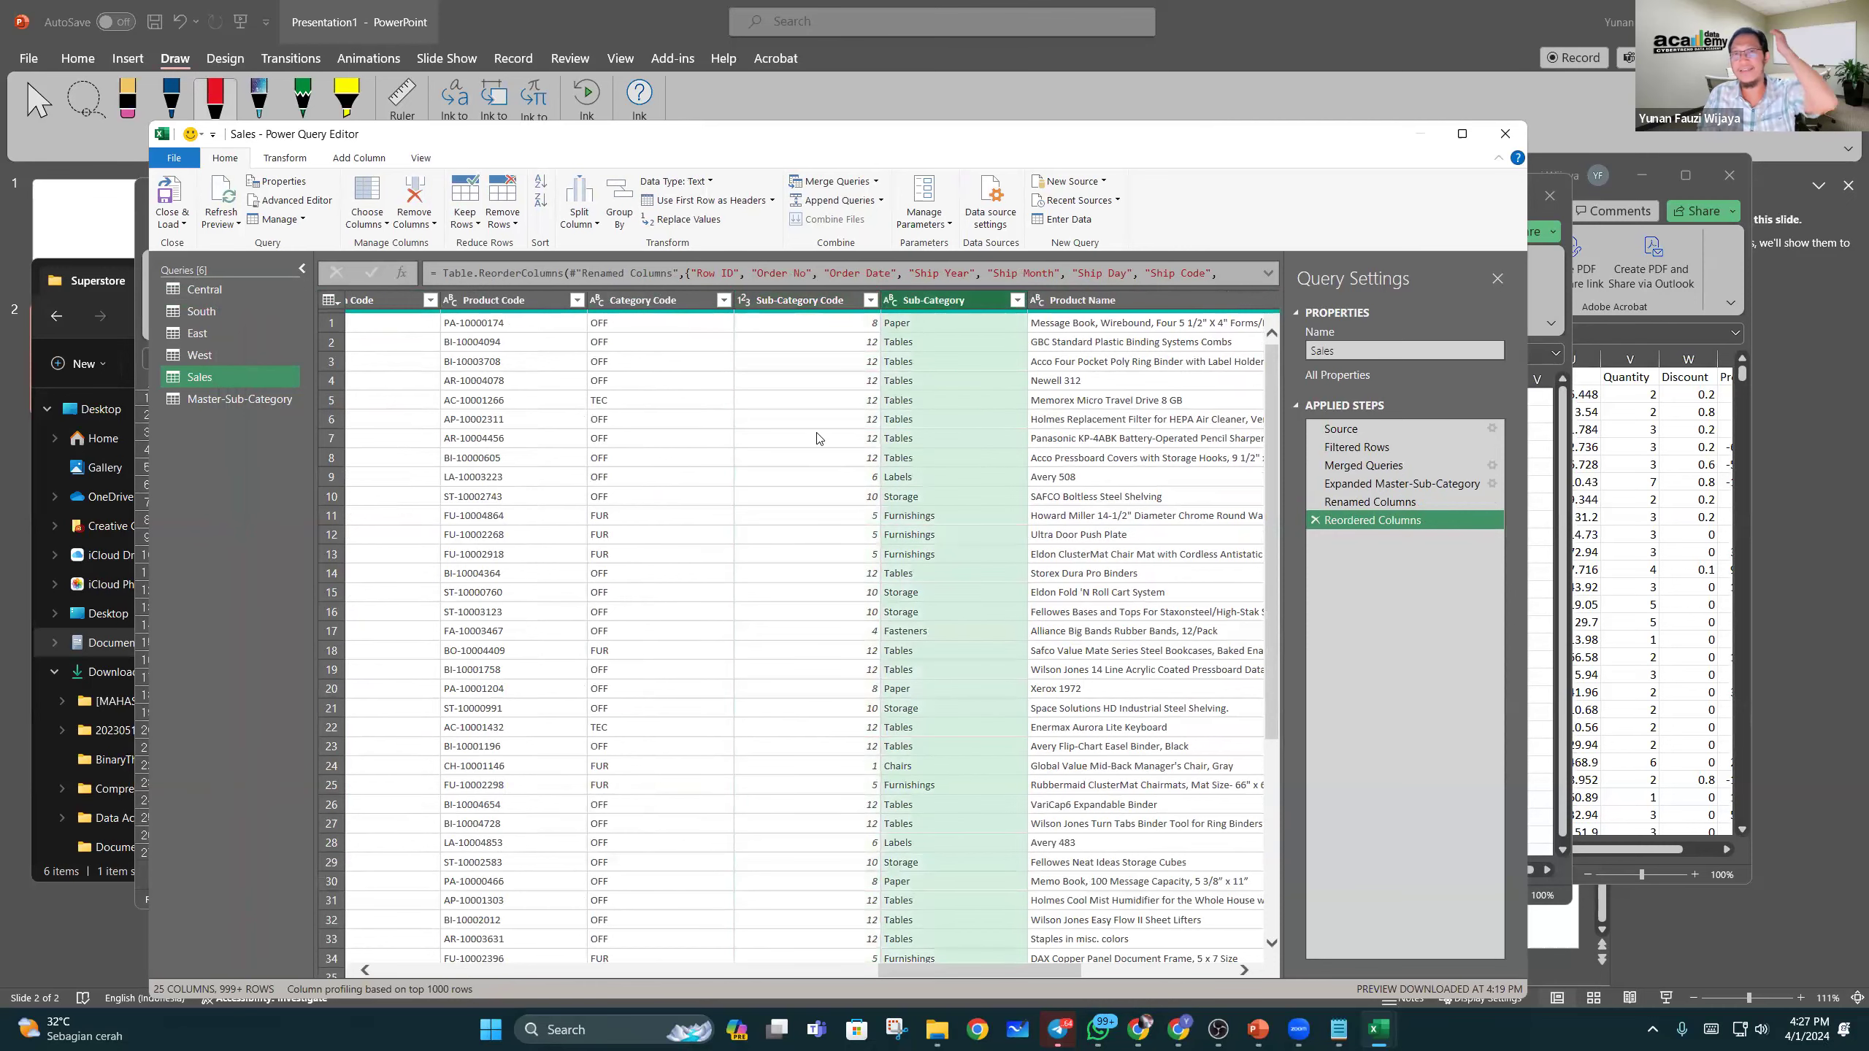
Step: Remove the Sub-Category Code column from the Sales query
click(788, 304)
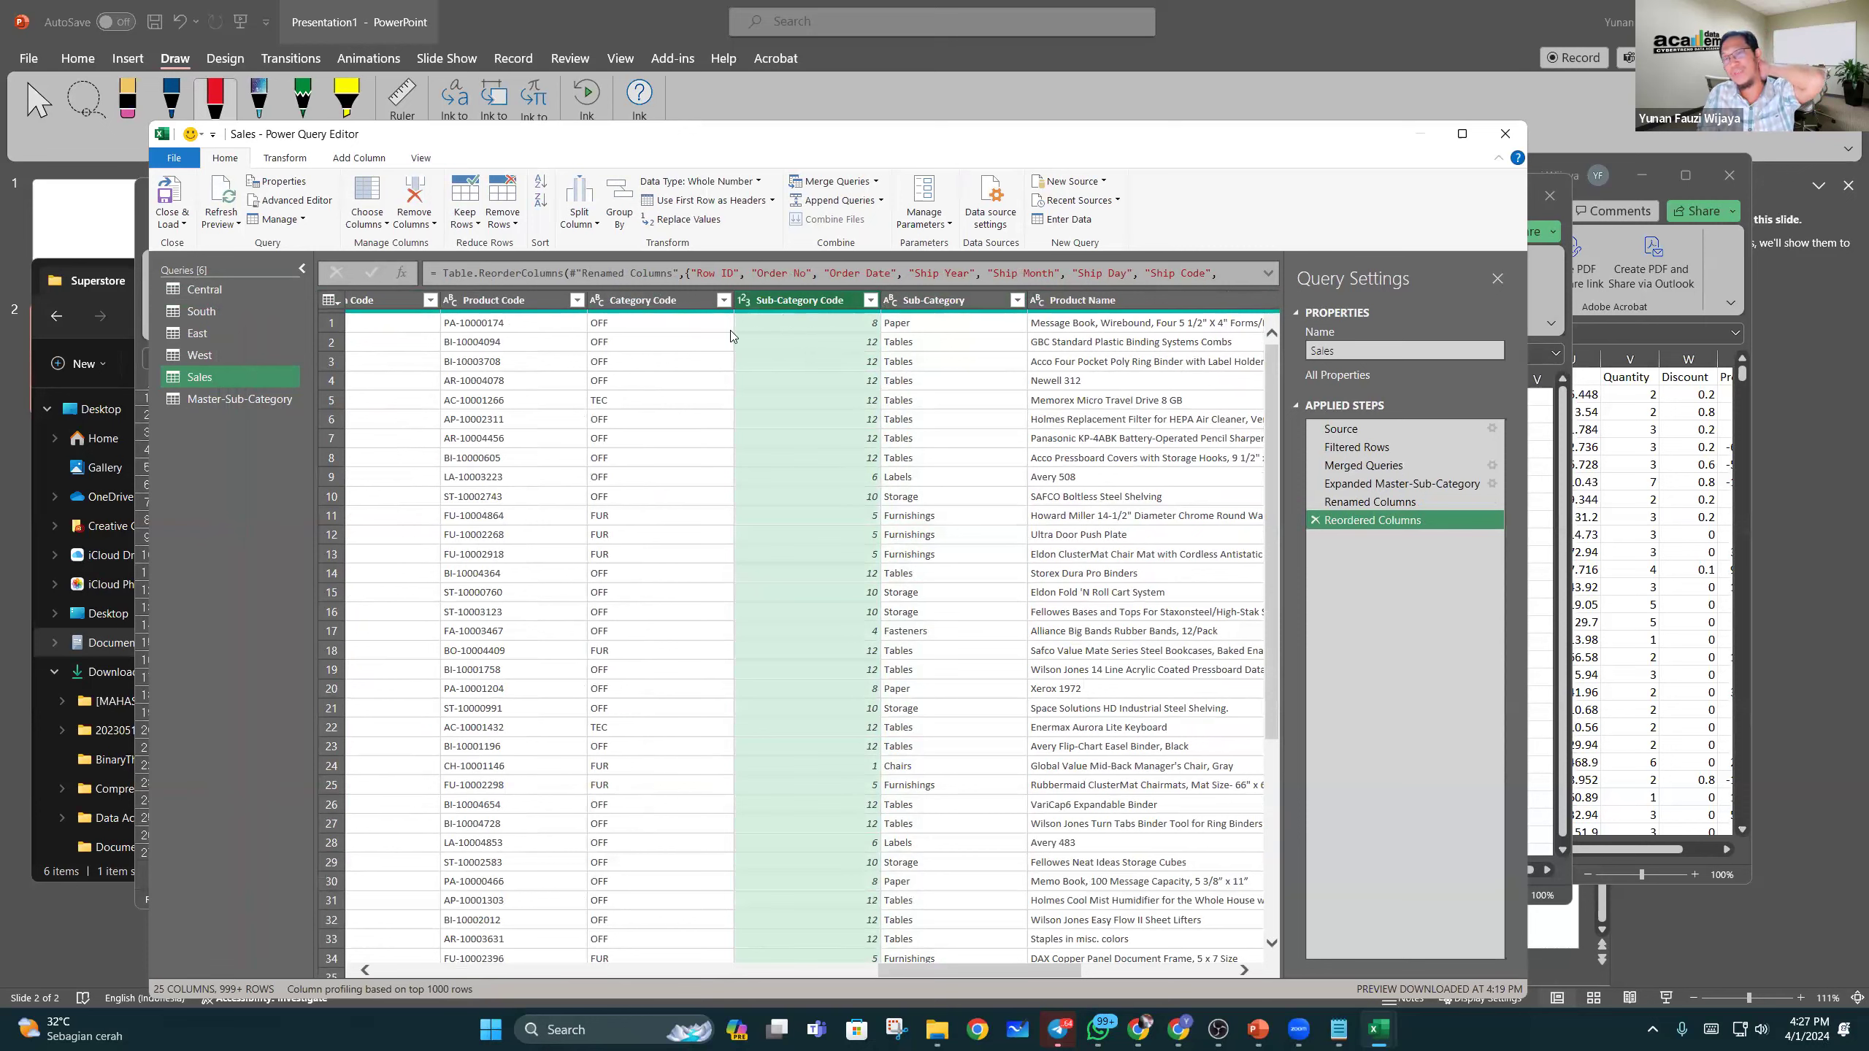
click(947, 303)
click(775, 304)
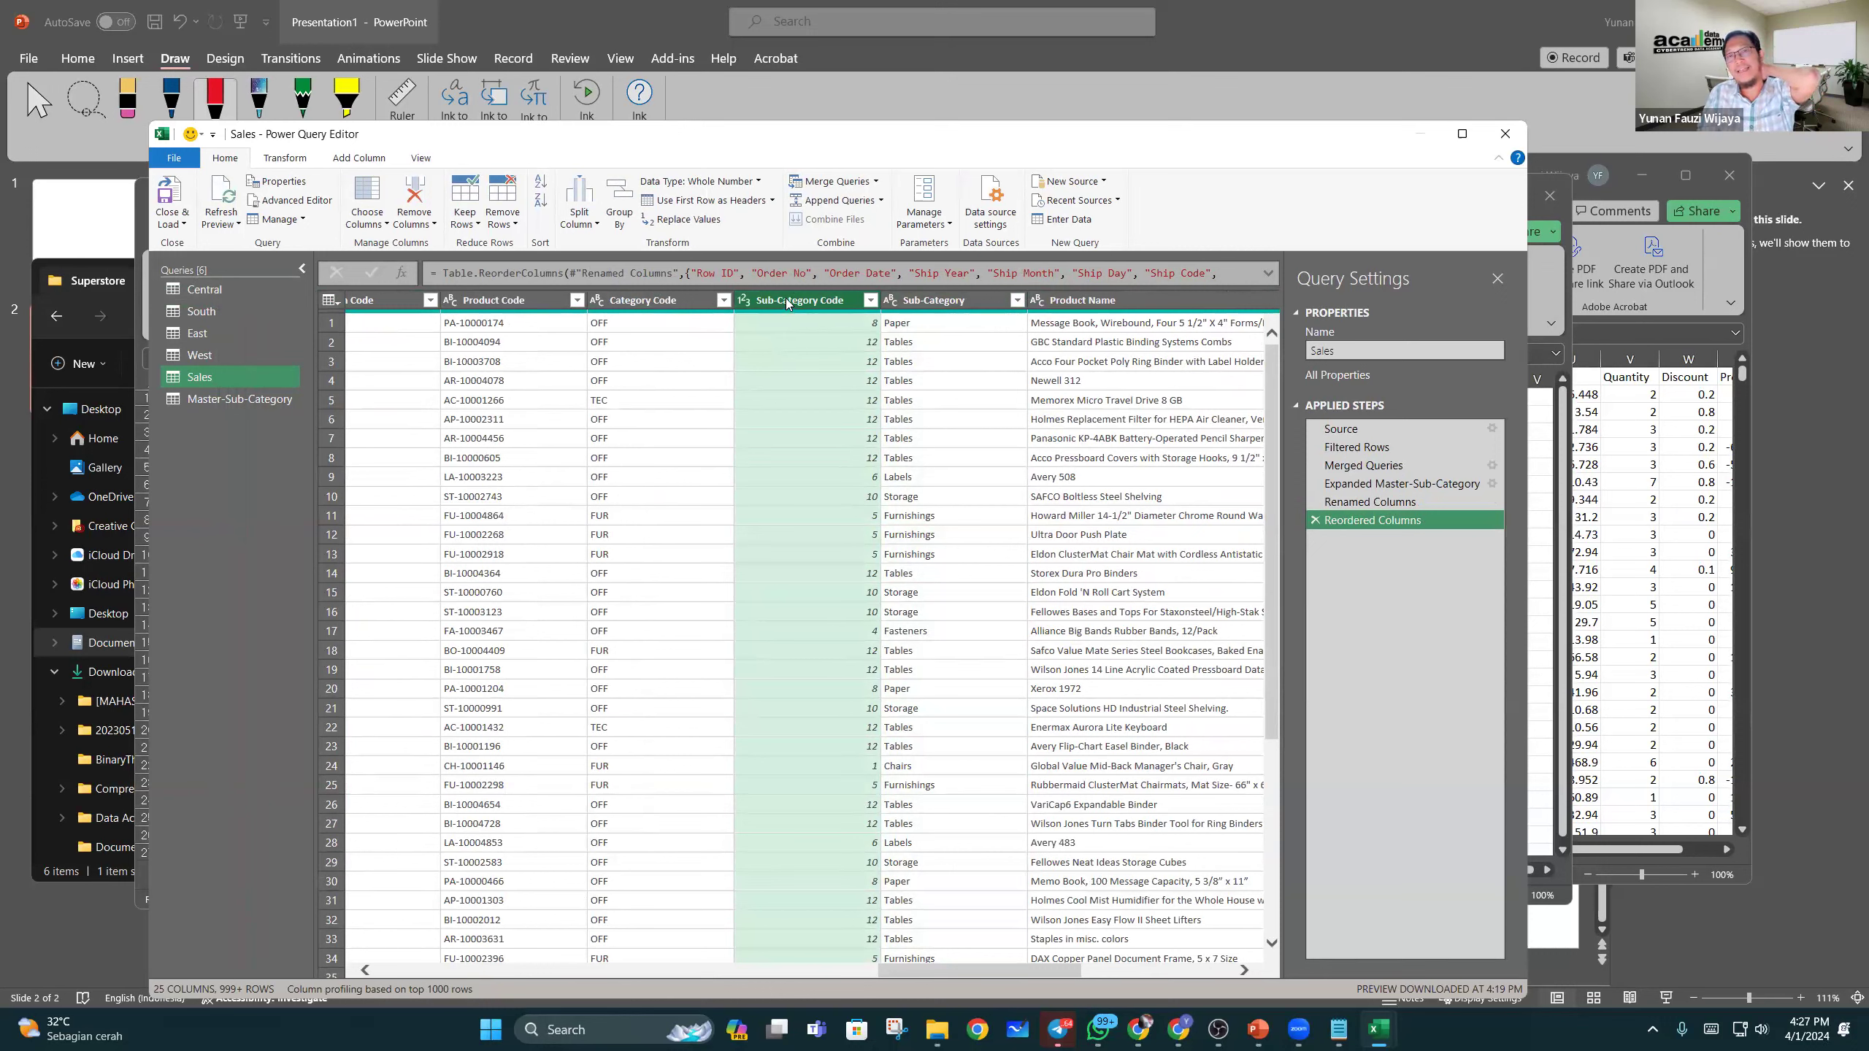
right_click(785, 300)
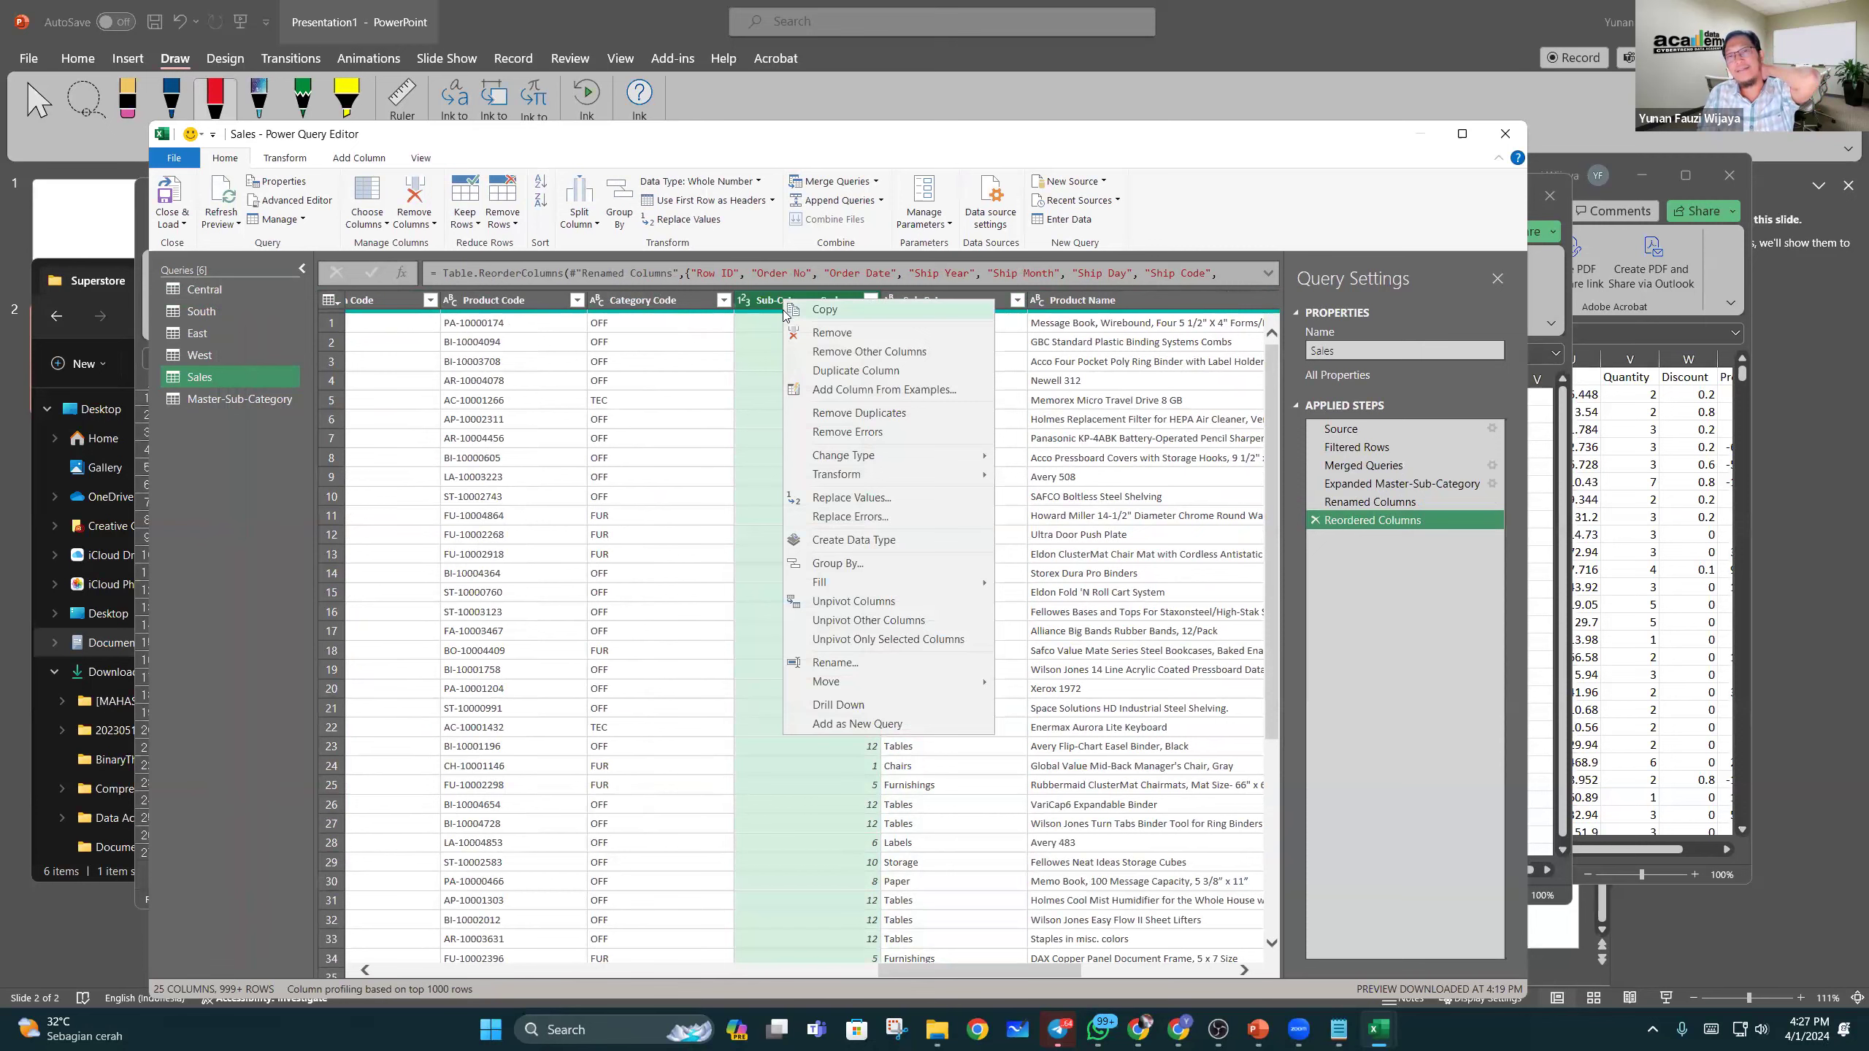
click(820, 333)
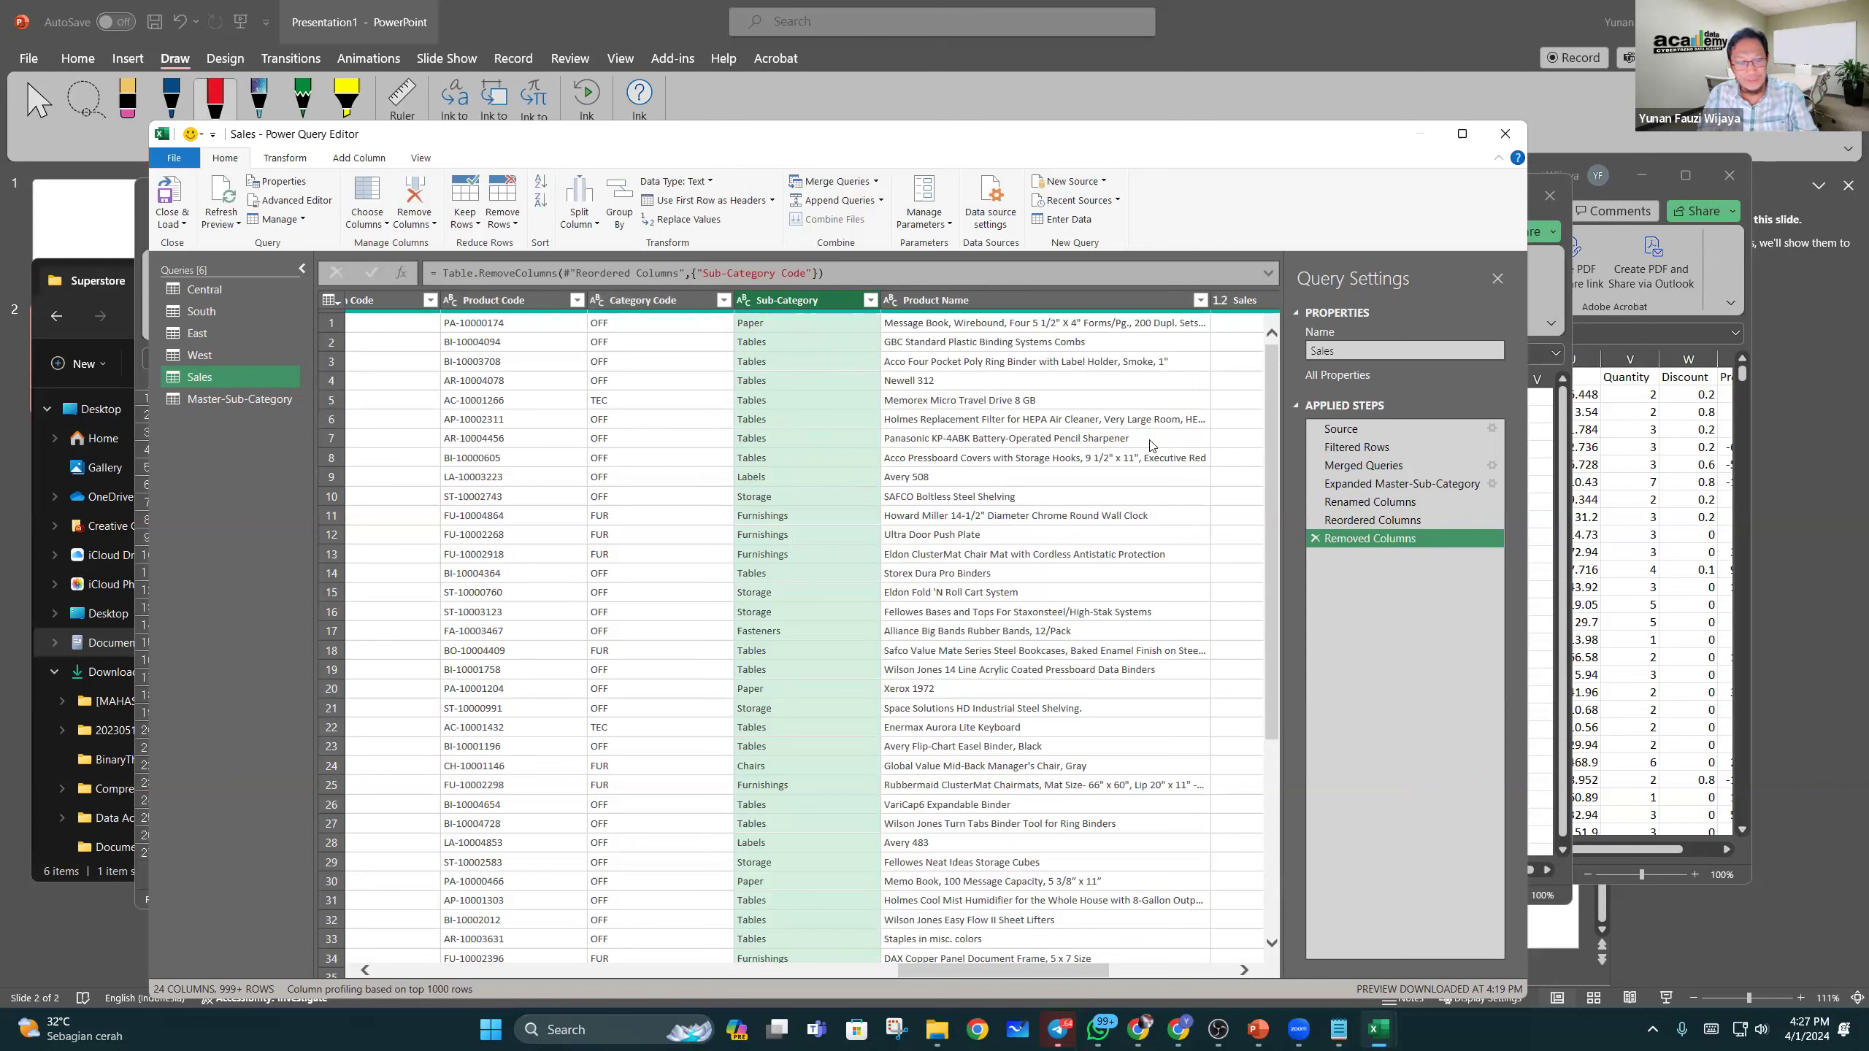
Step: Delete the Removed Columns step from the applied steps of the Sales query to undo the column removal
drag(1288, 384, 1507, 582)
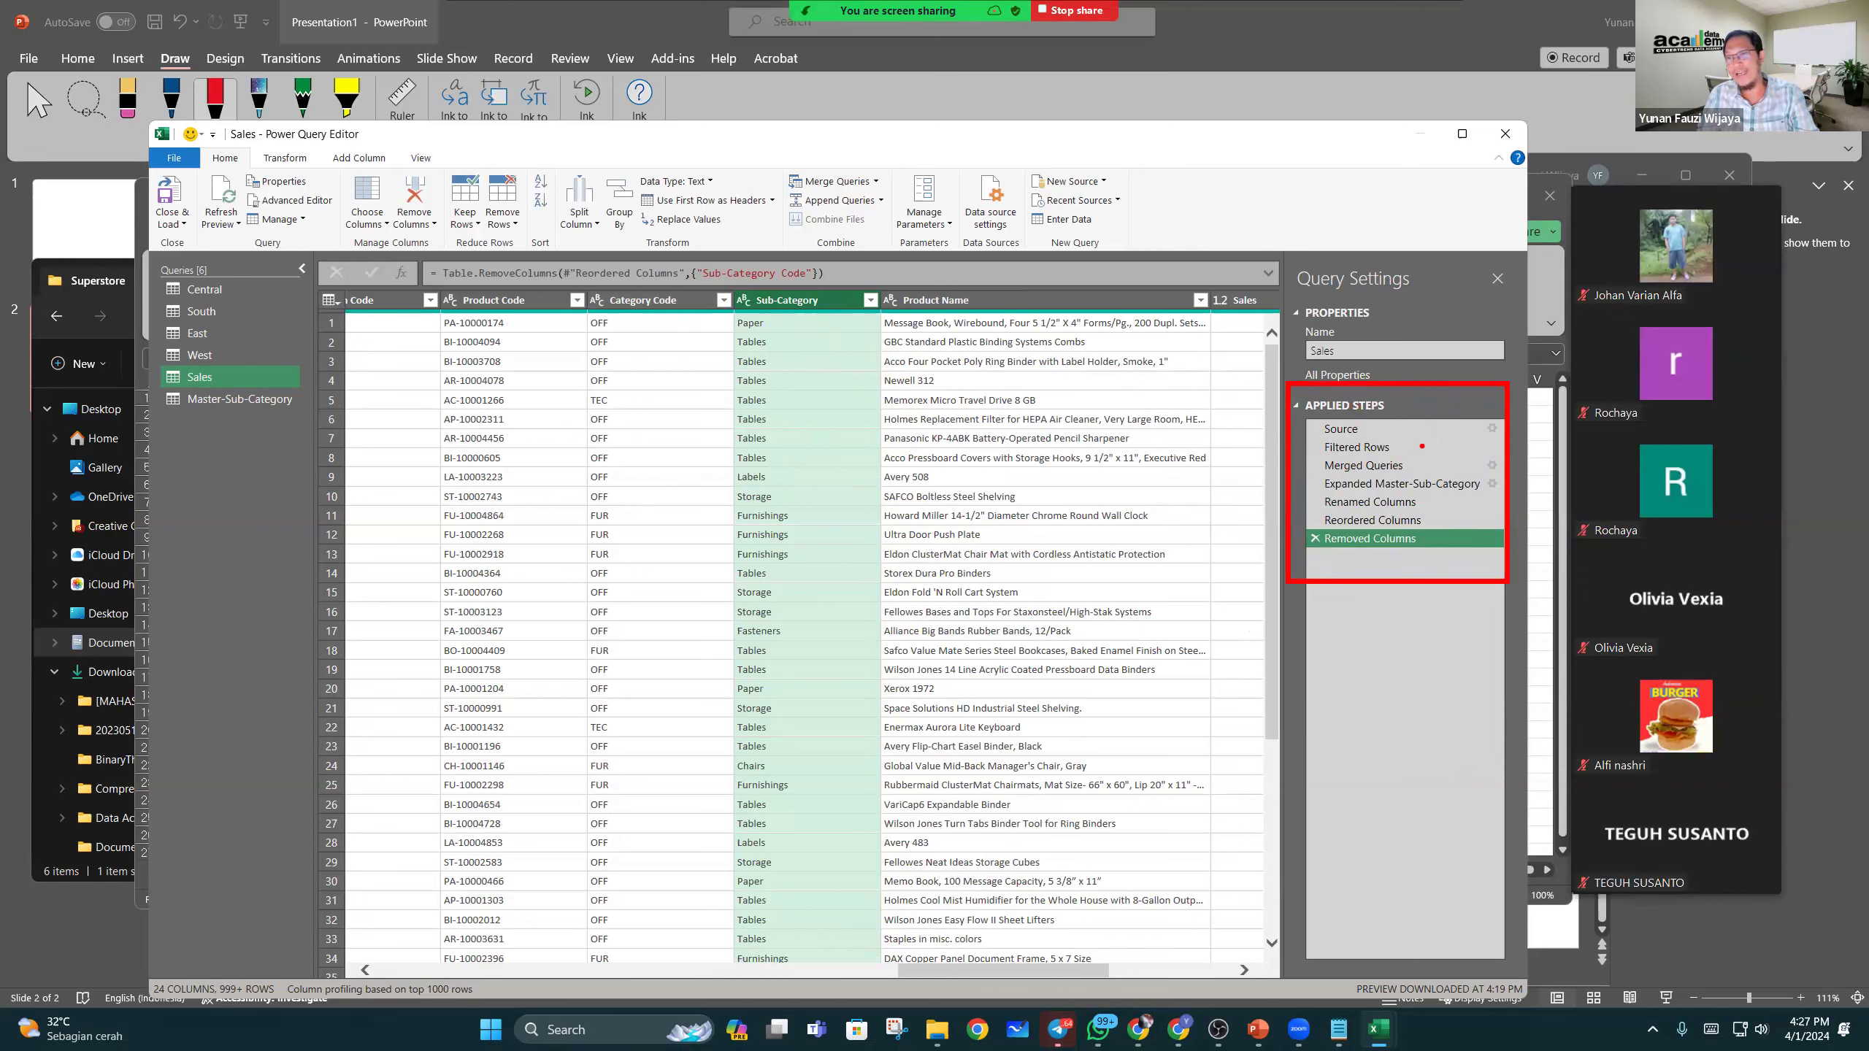
drag(1452, 424, 1451, 522)
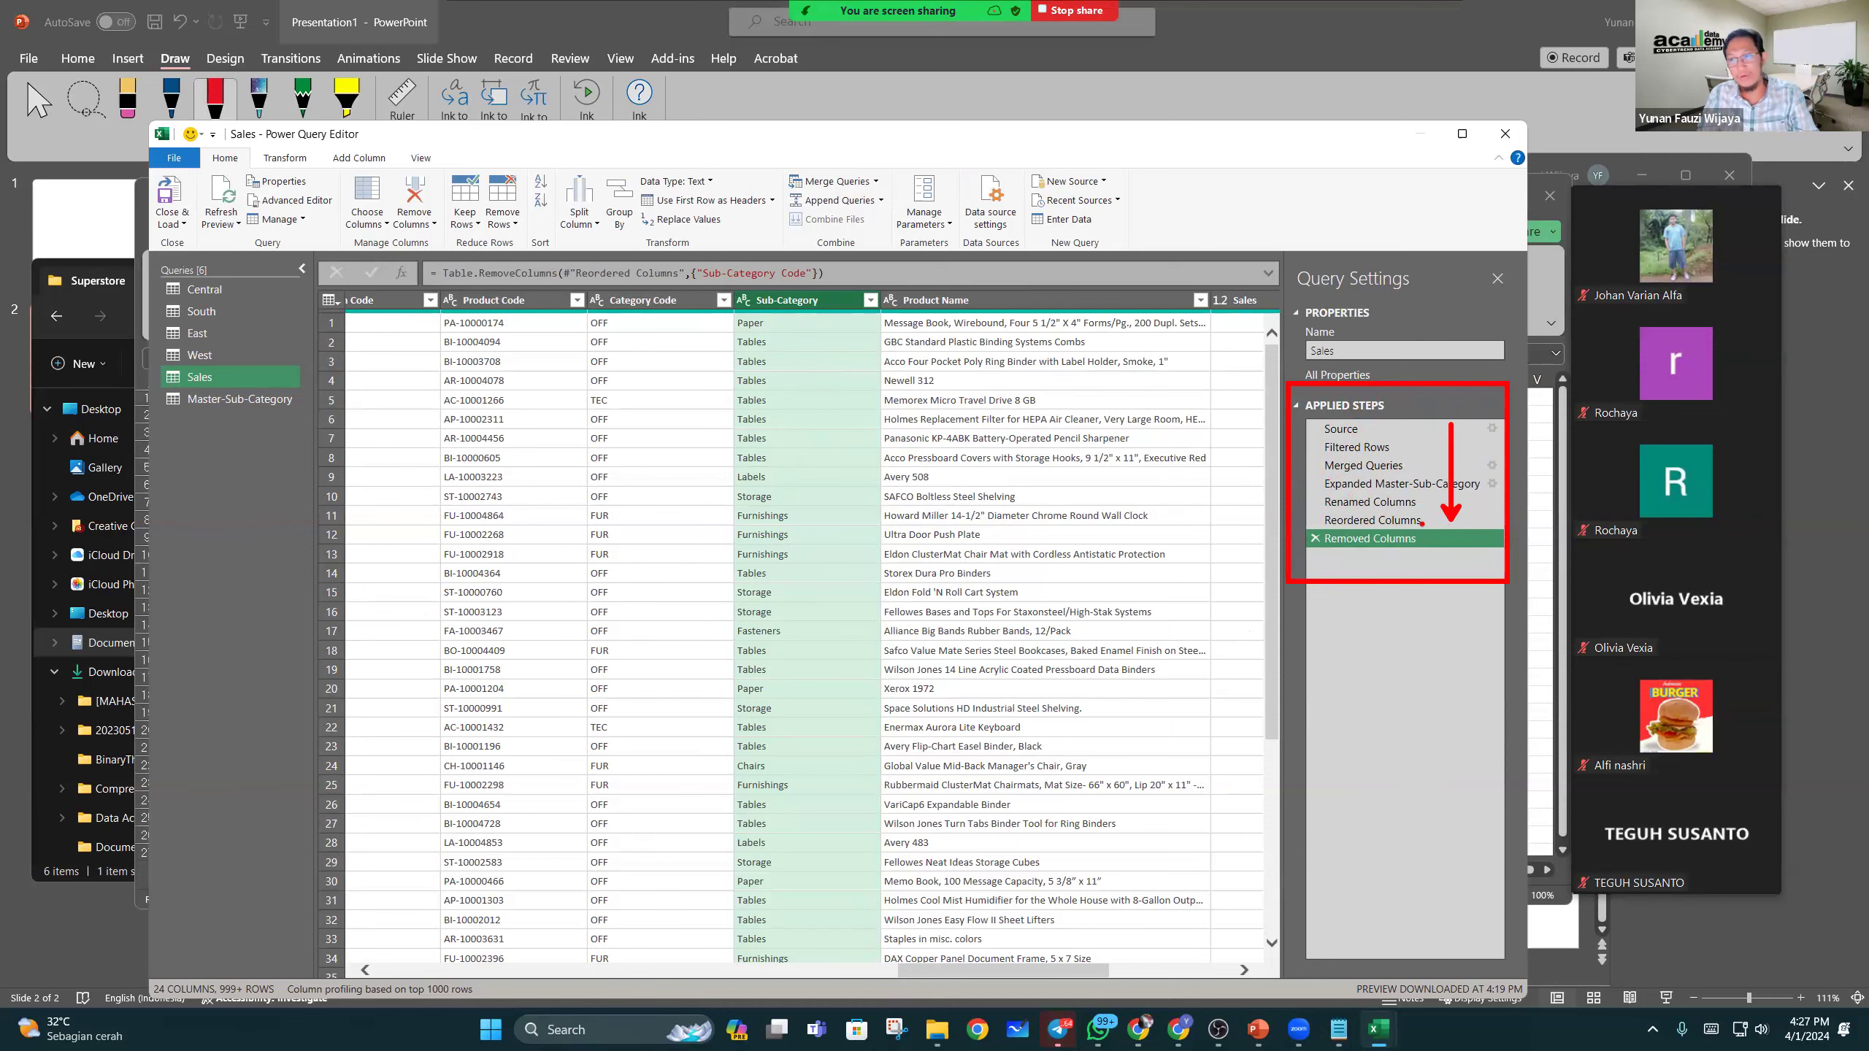
key(Escape)
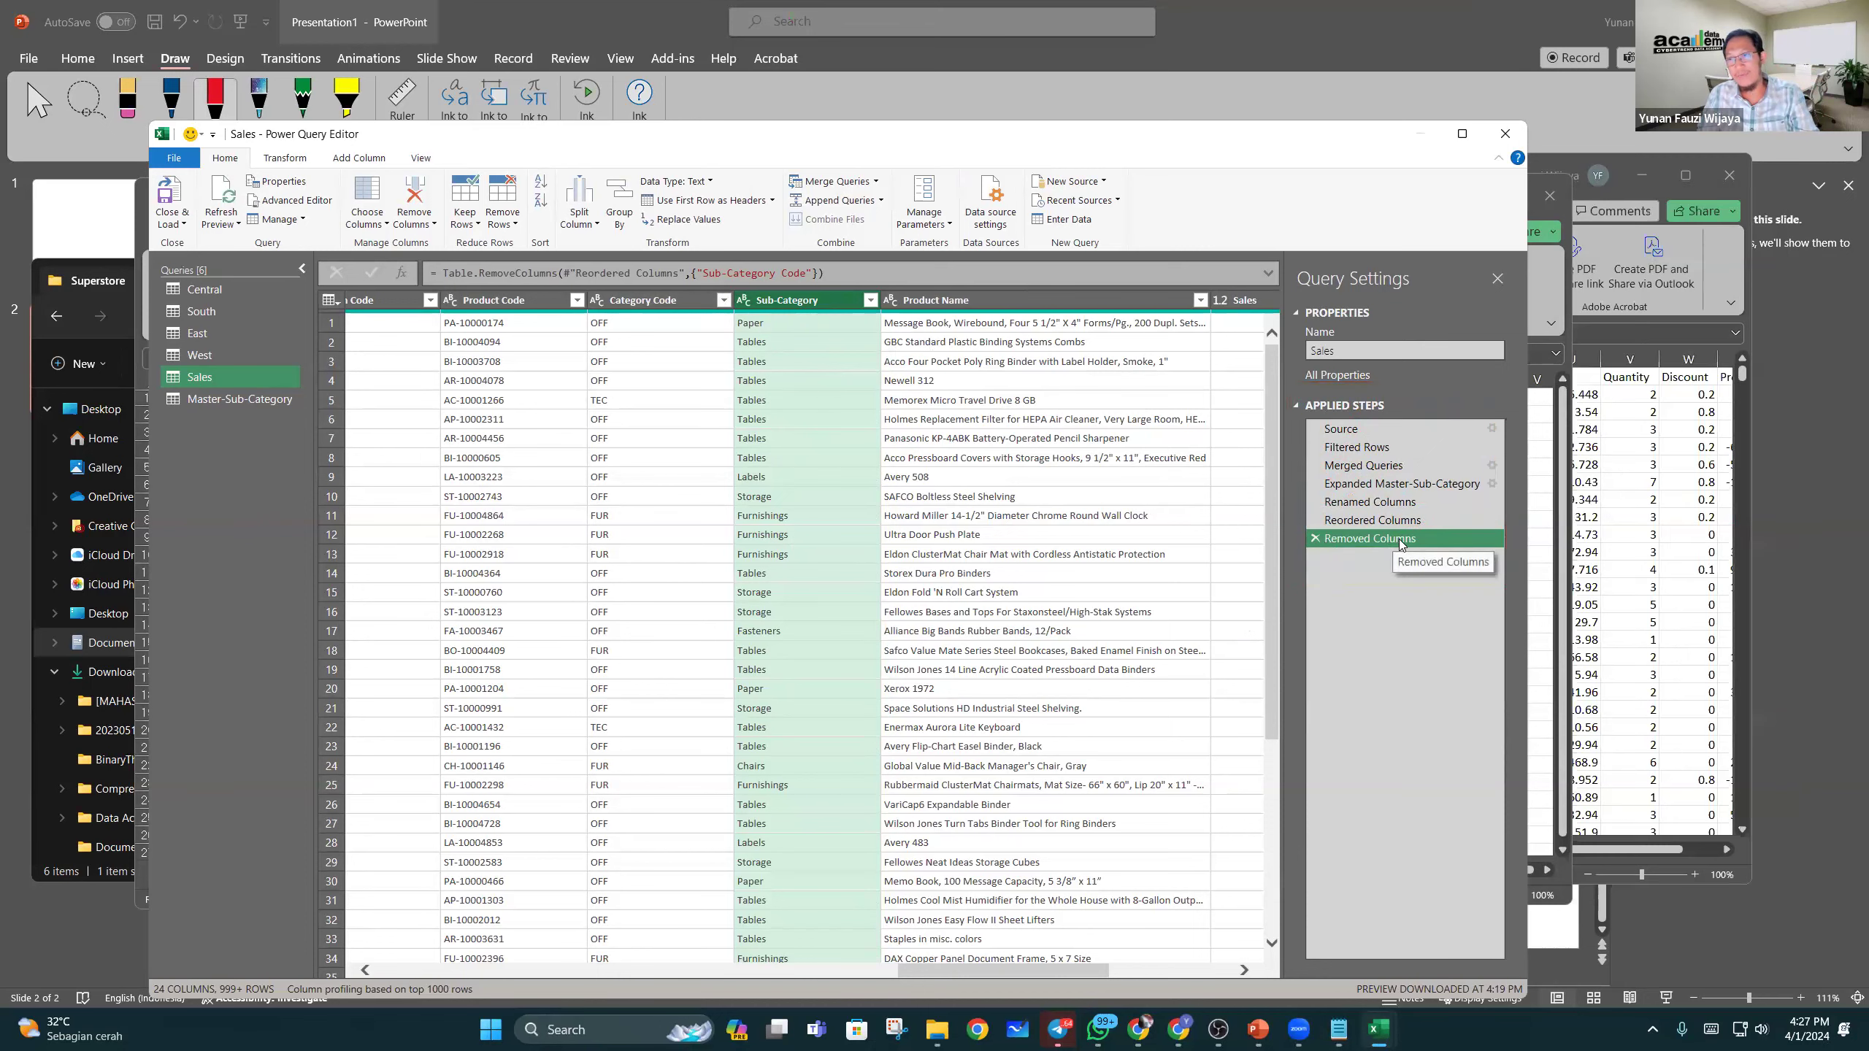
click(1314, 538)
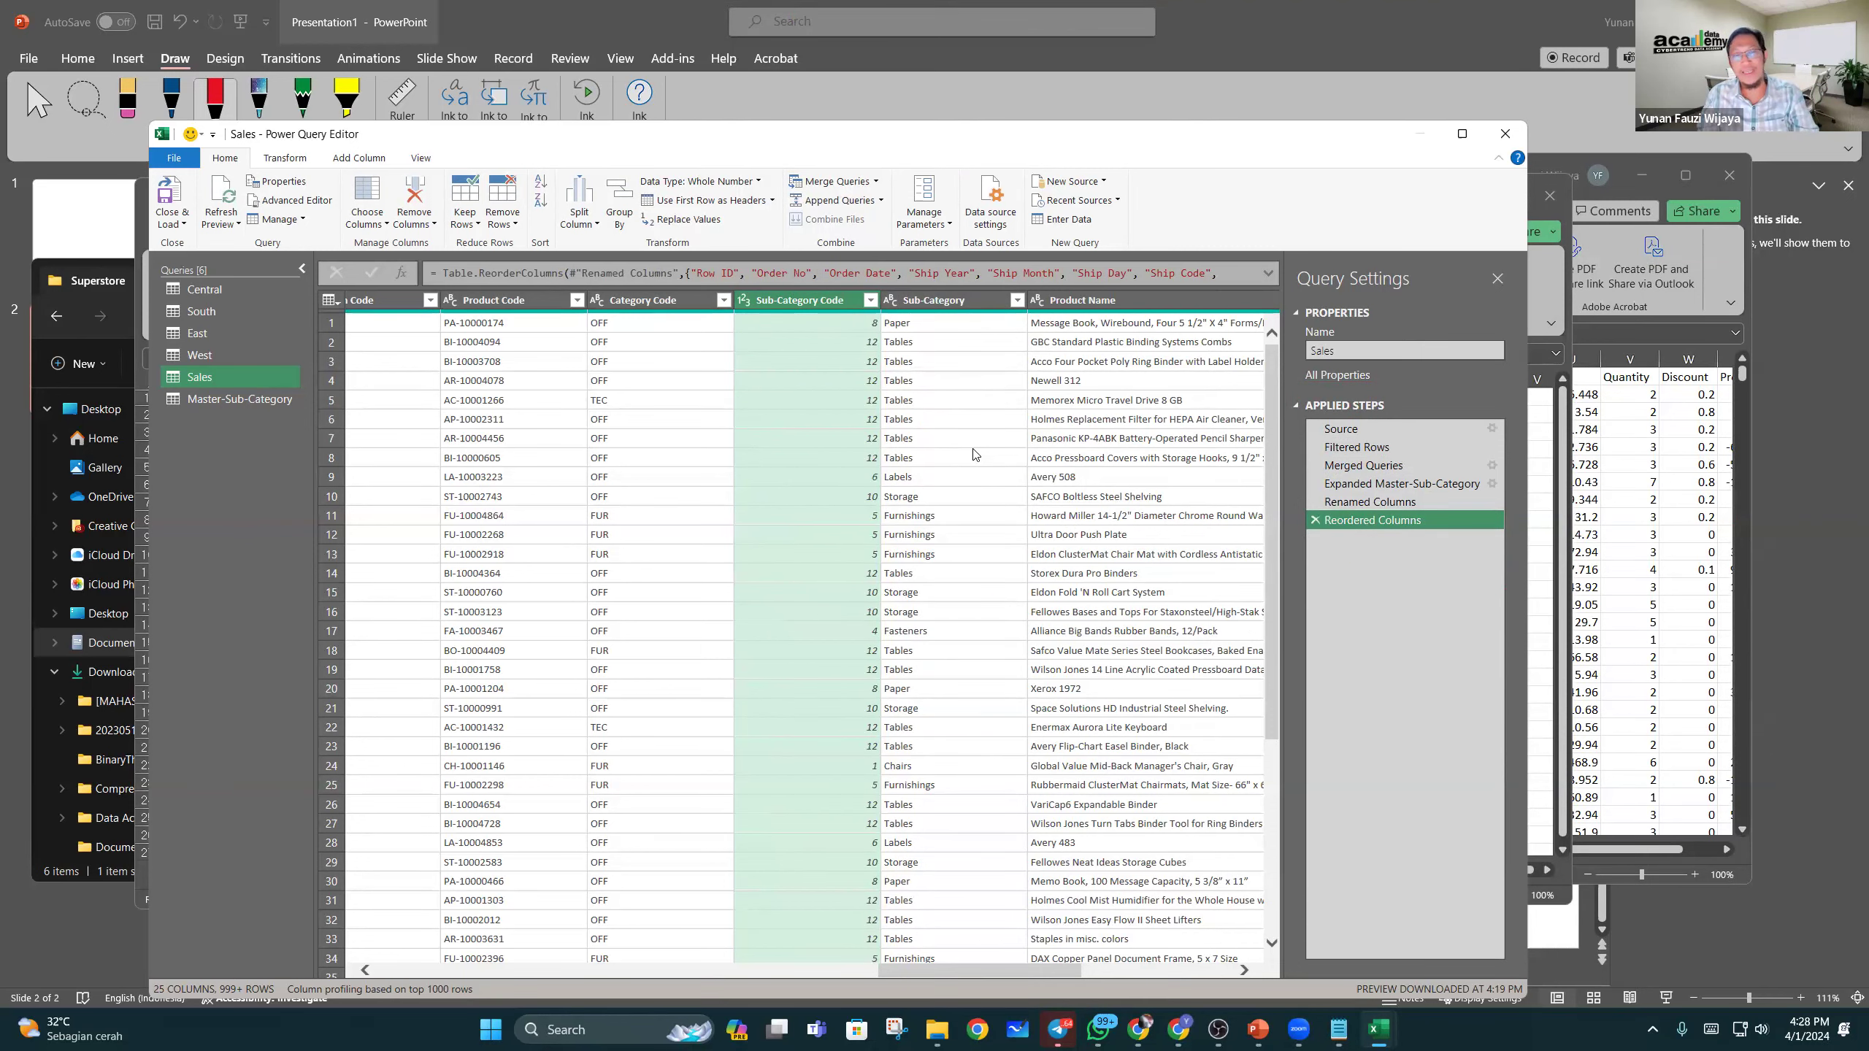
Step: Start a conditional column in the Sales query and name the new column Region
drag(1017, 970, 896, 968)
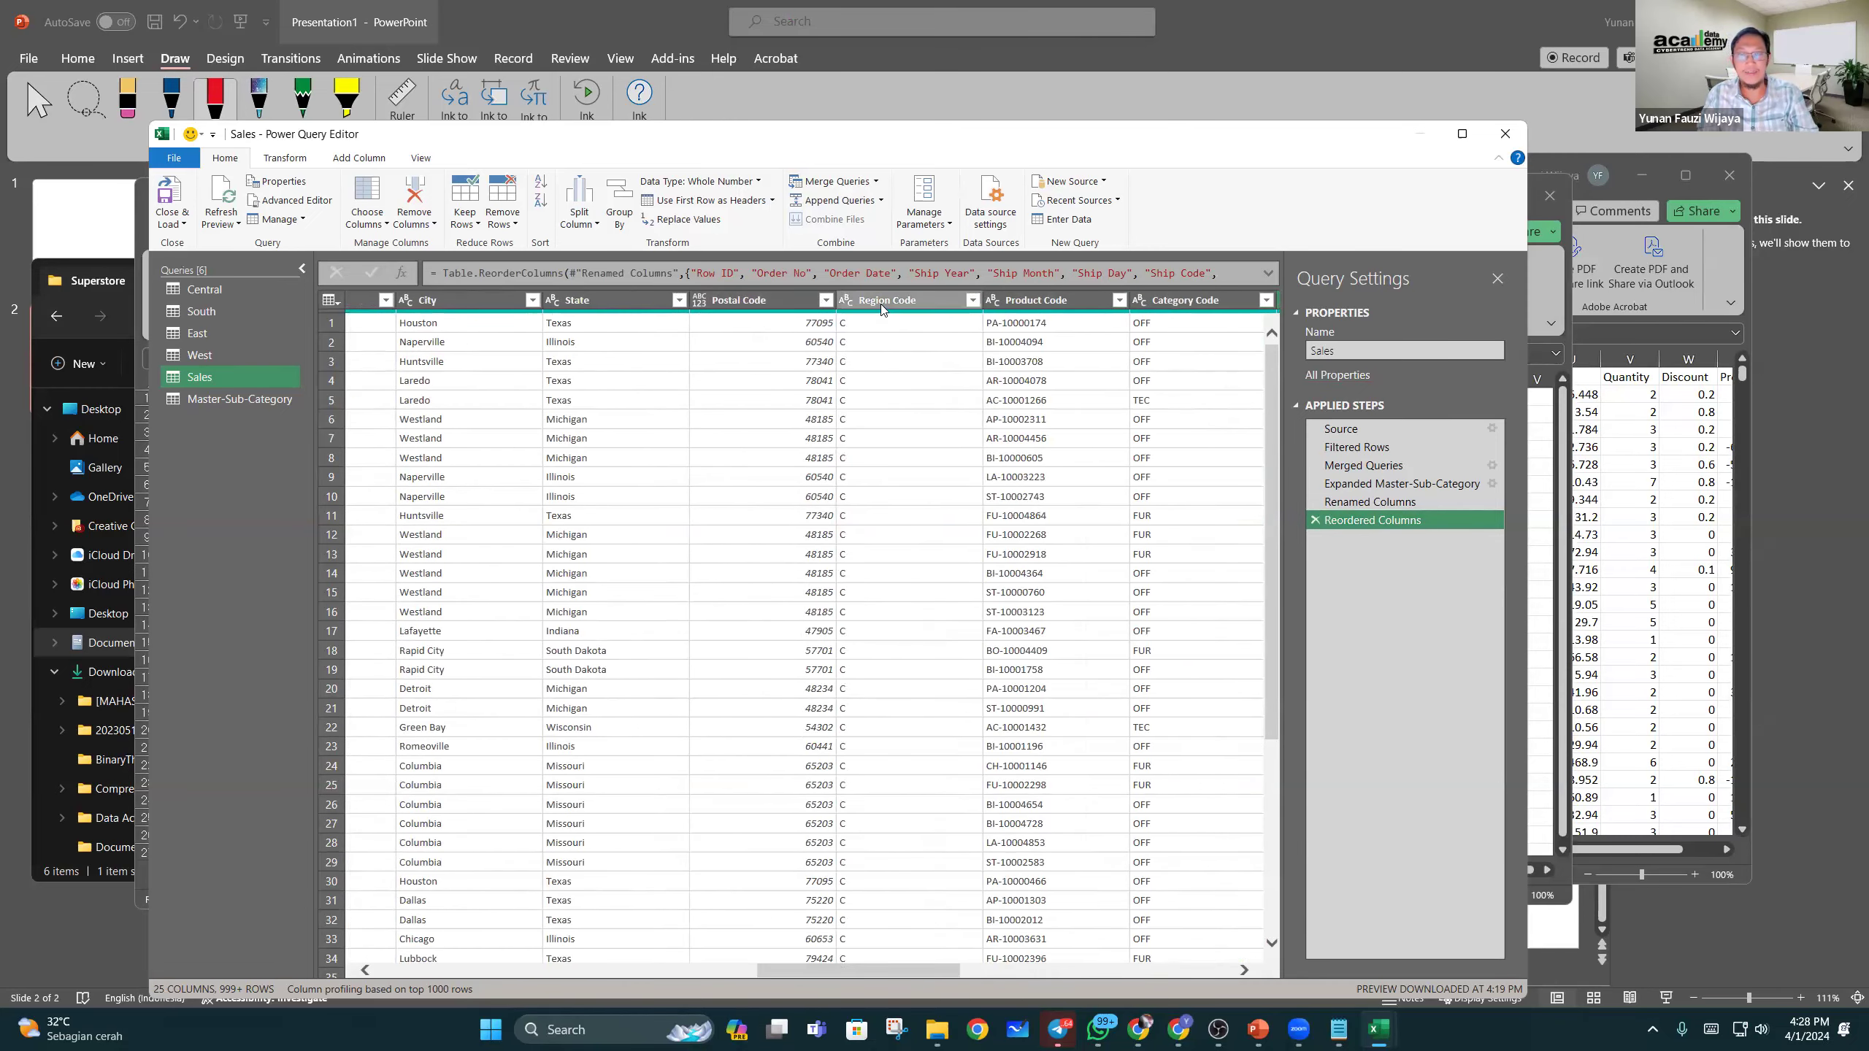
click(955, 306)
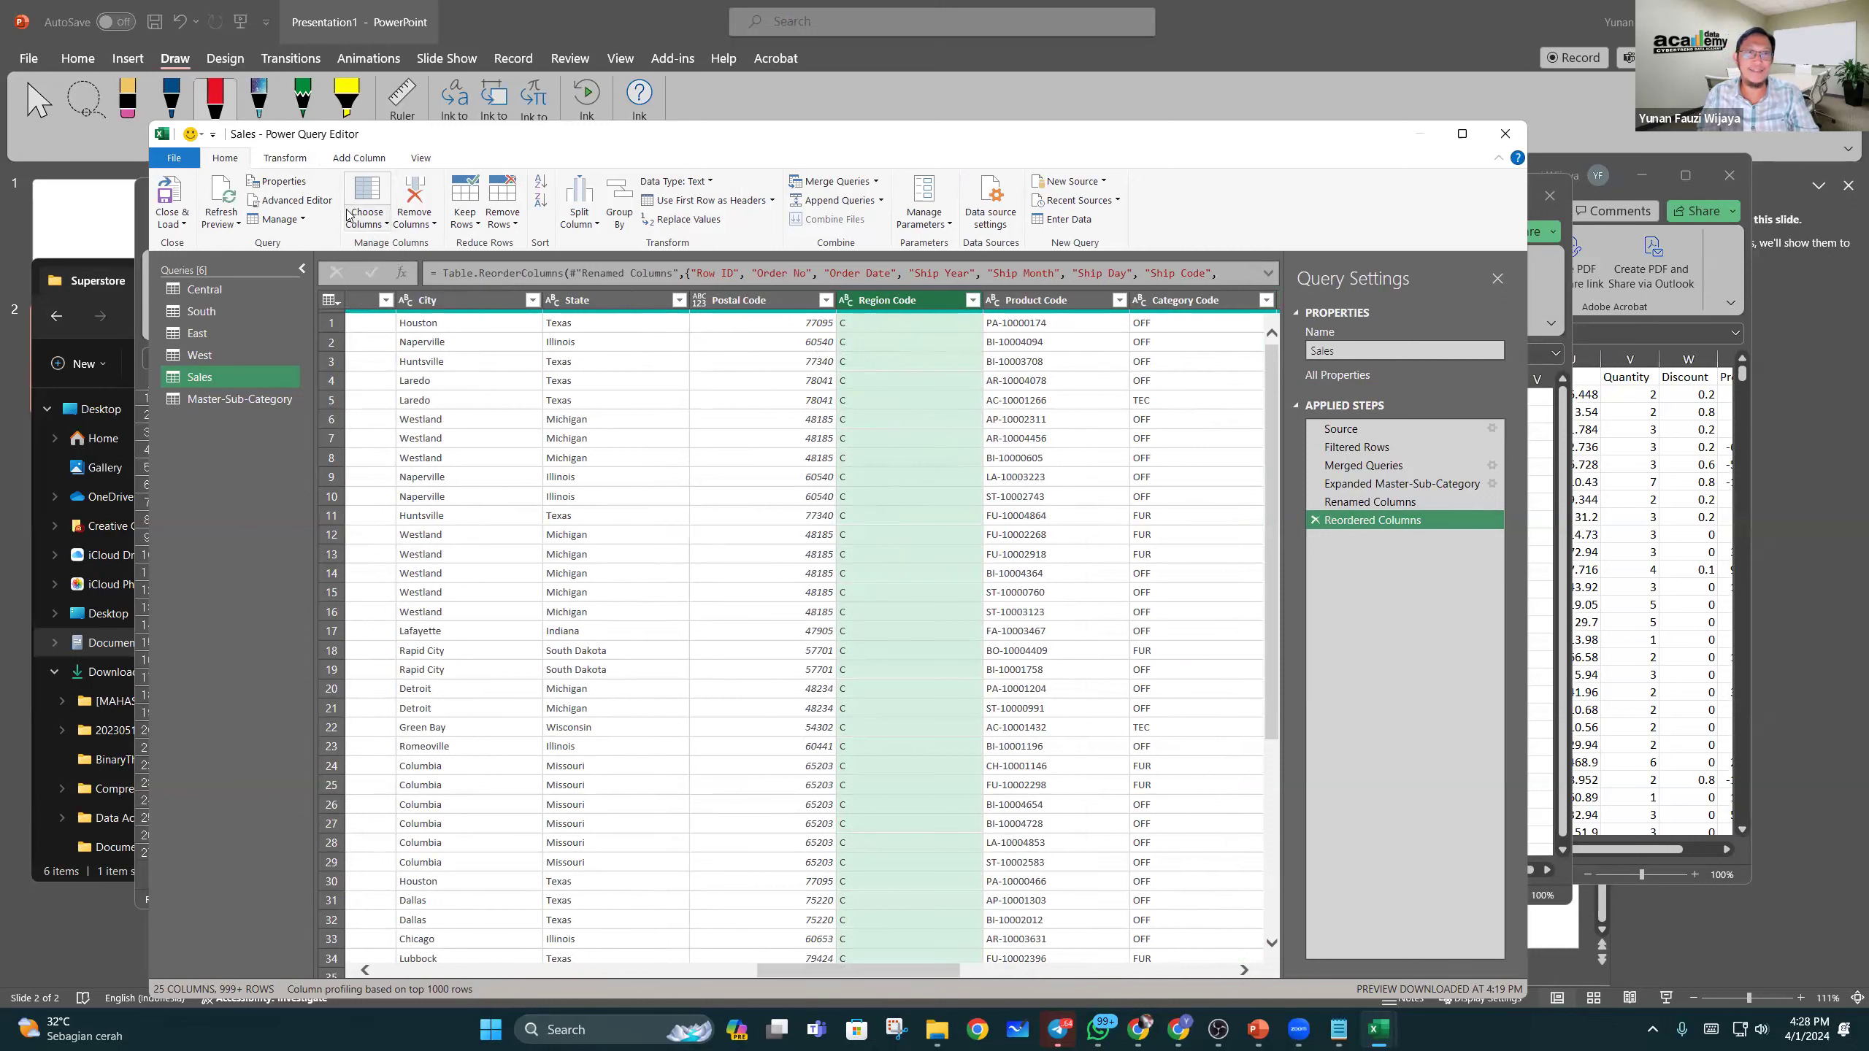
click(290, 160)
click(358, 157)
click(416, 157)
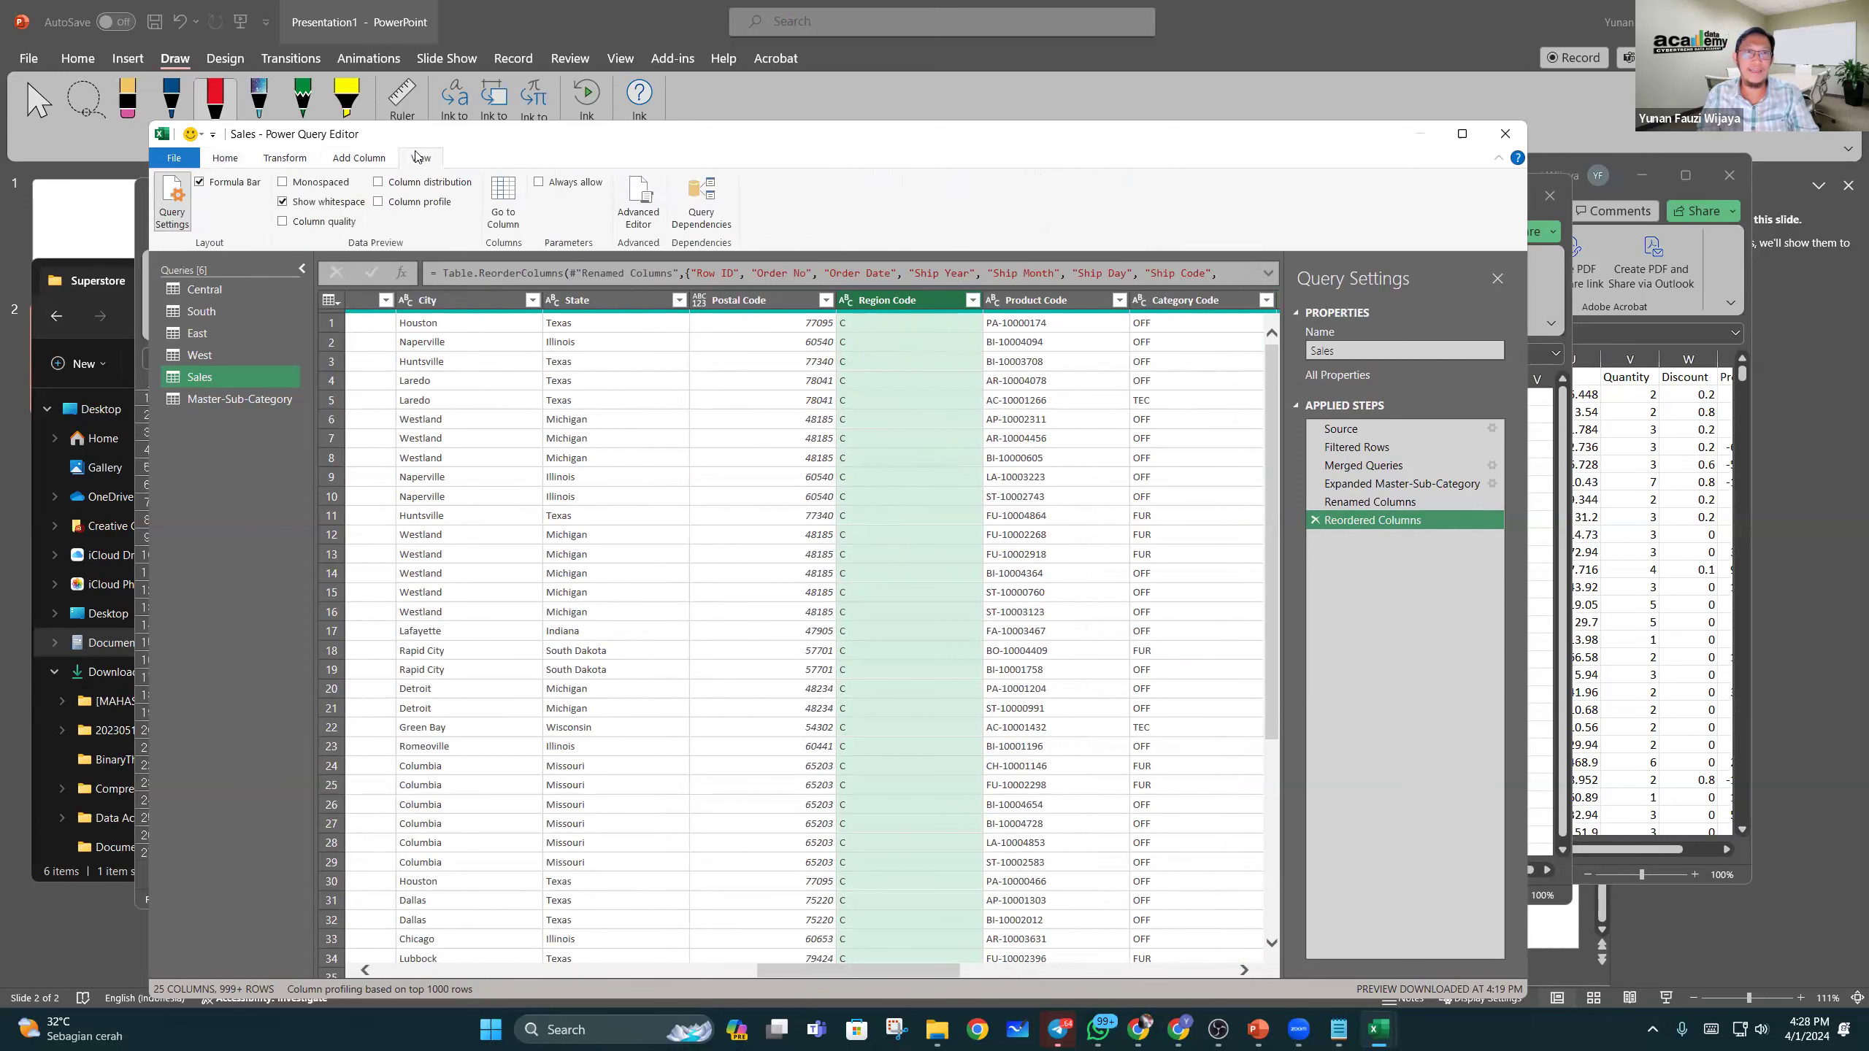
click(350, 158)
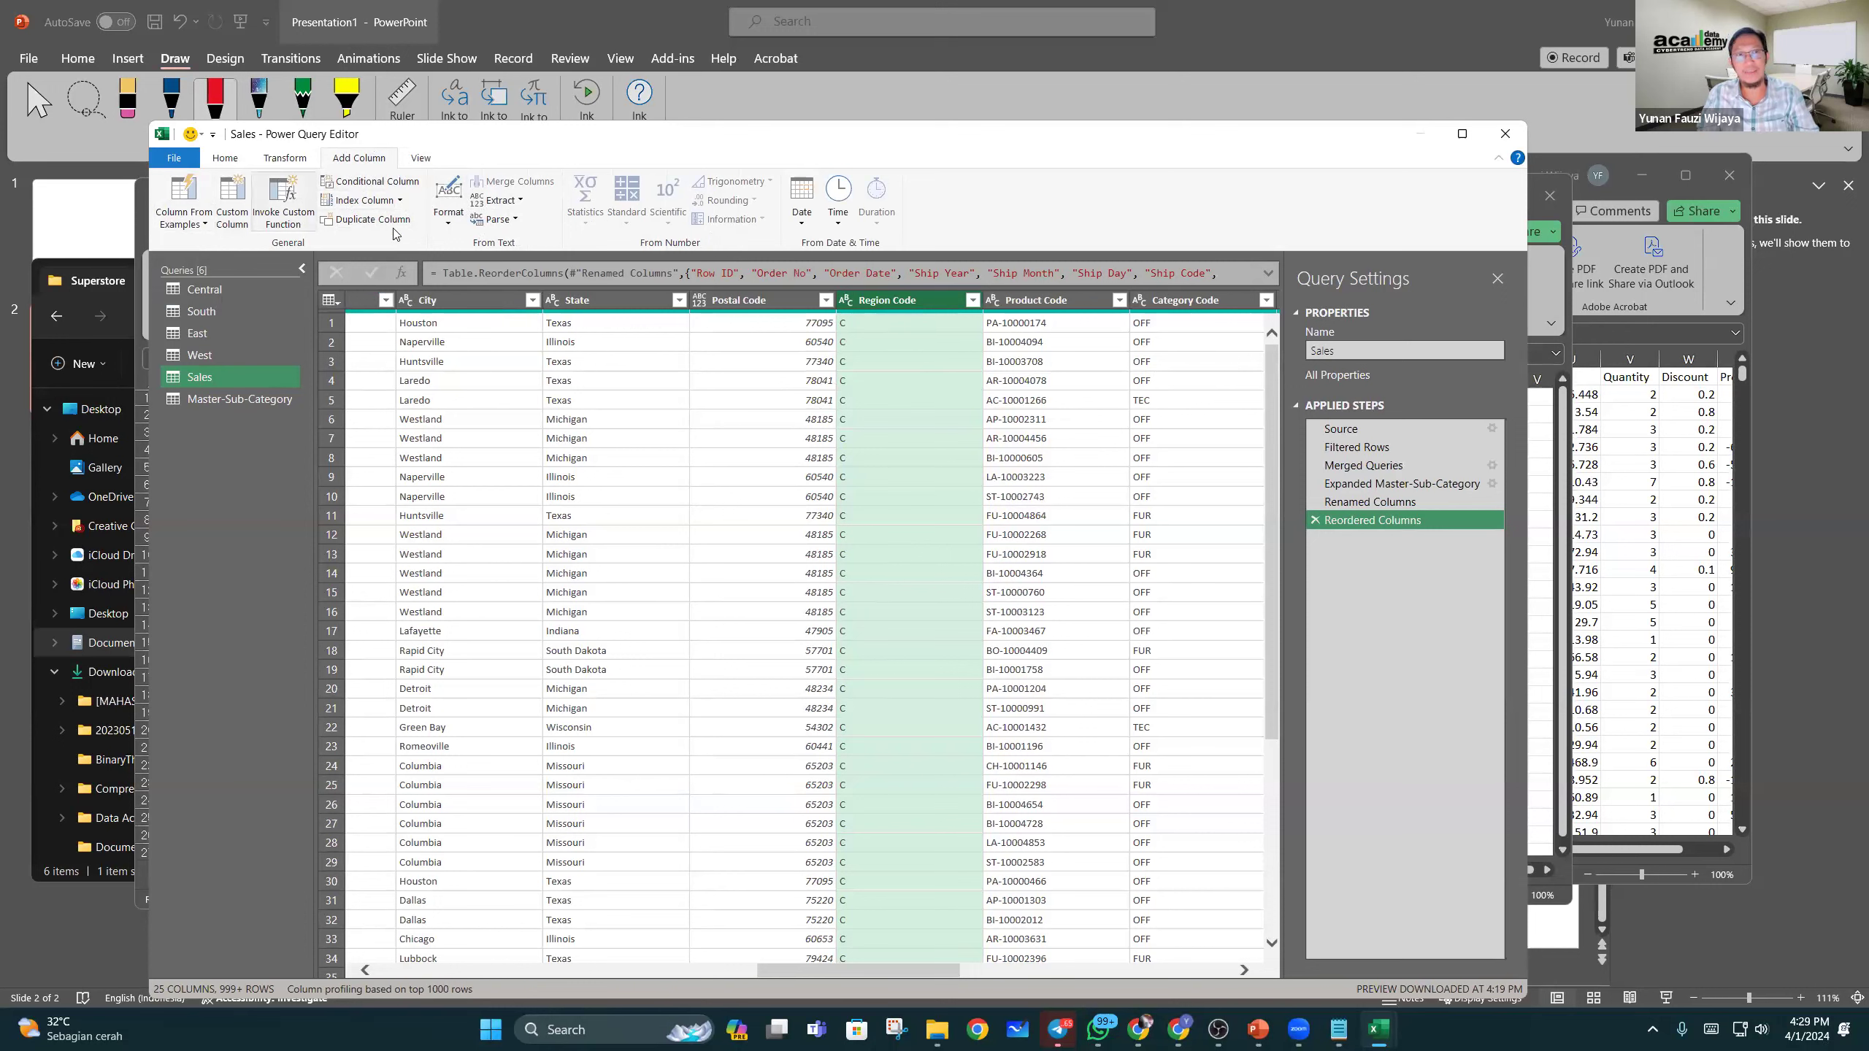
click(383, 185)
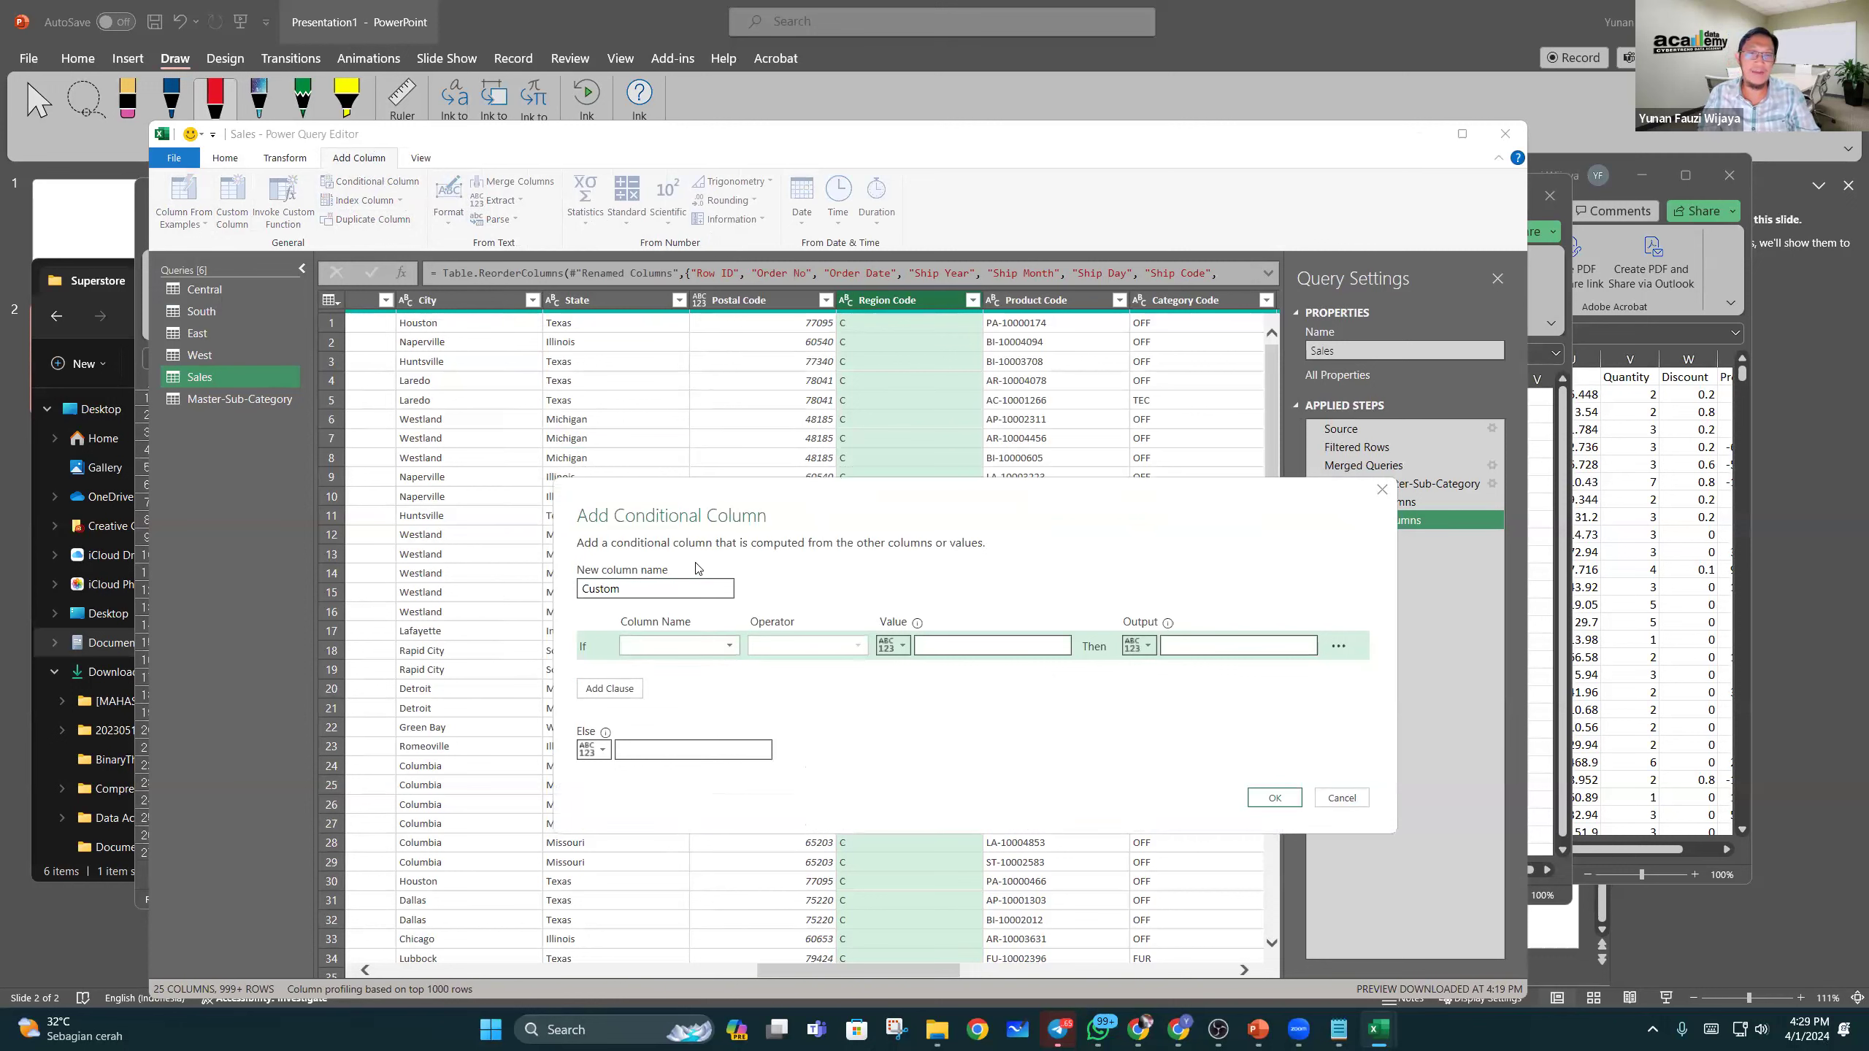
drag(635, 590, 515, 563)
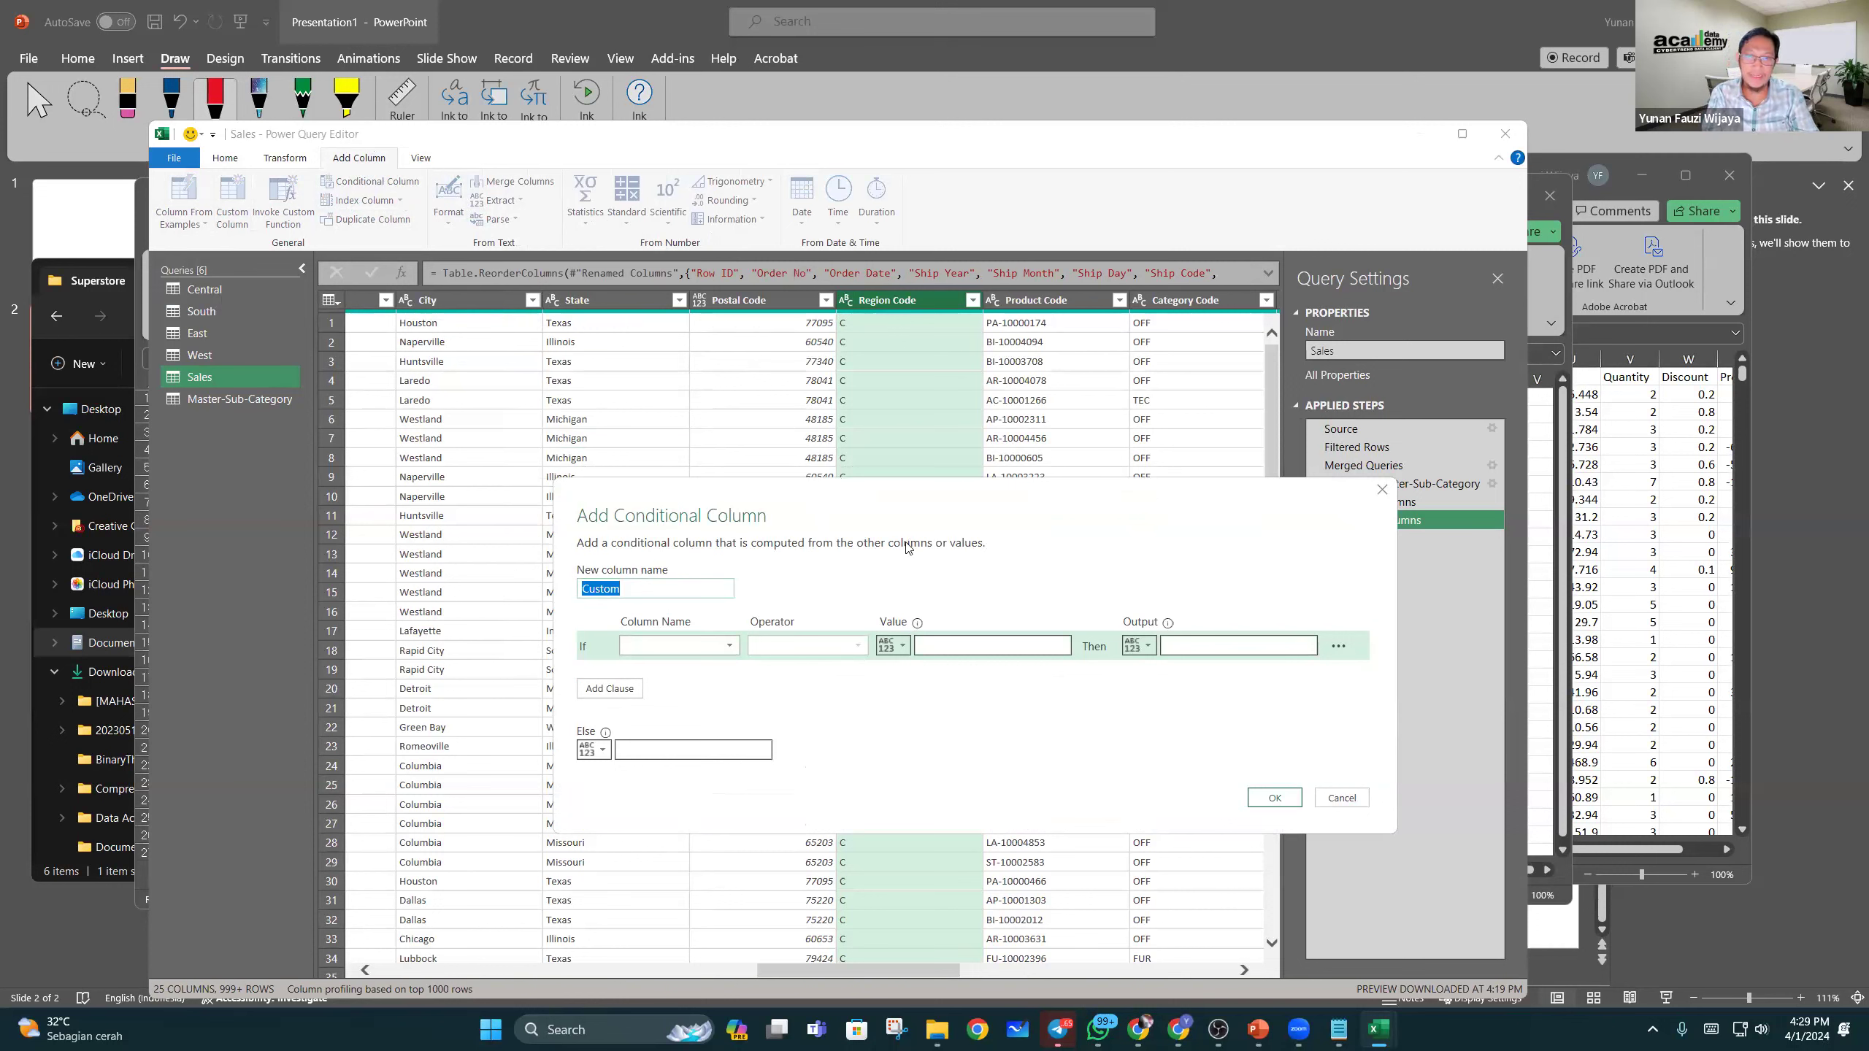
text(Region)
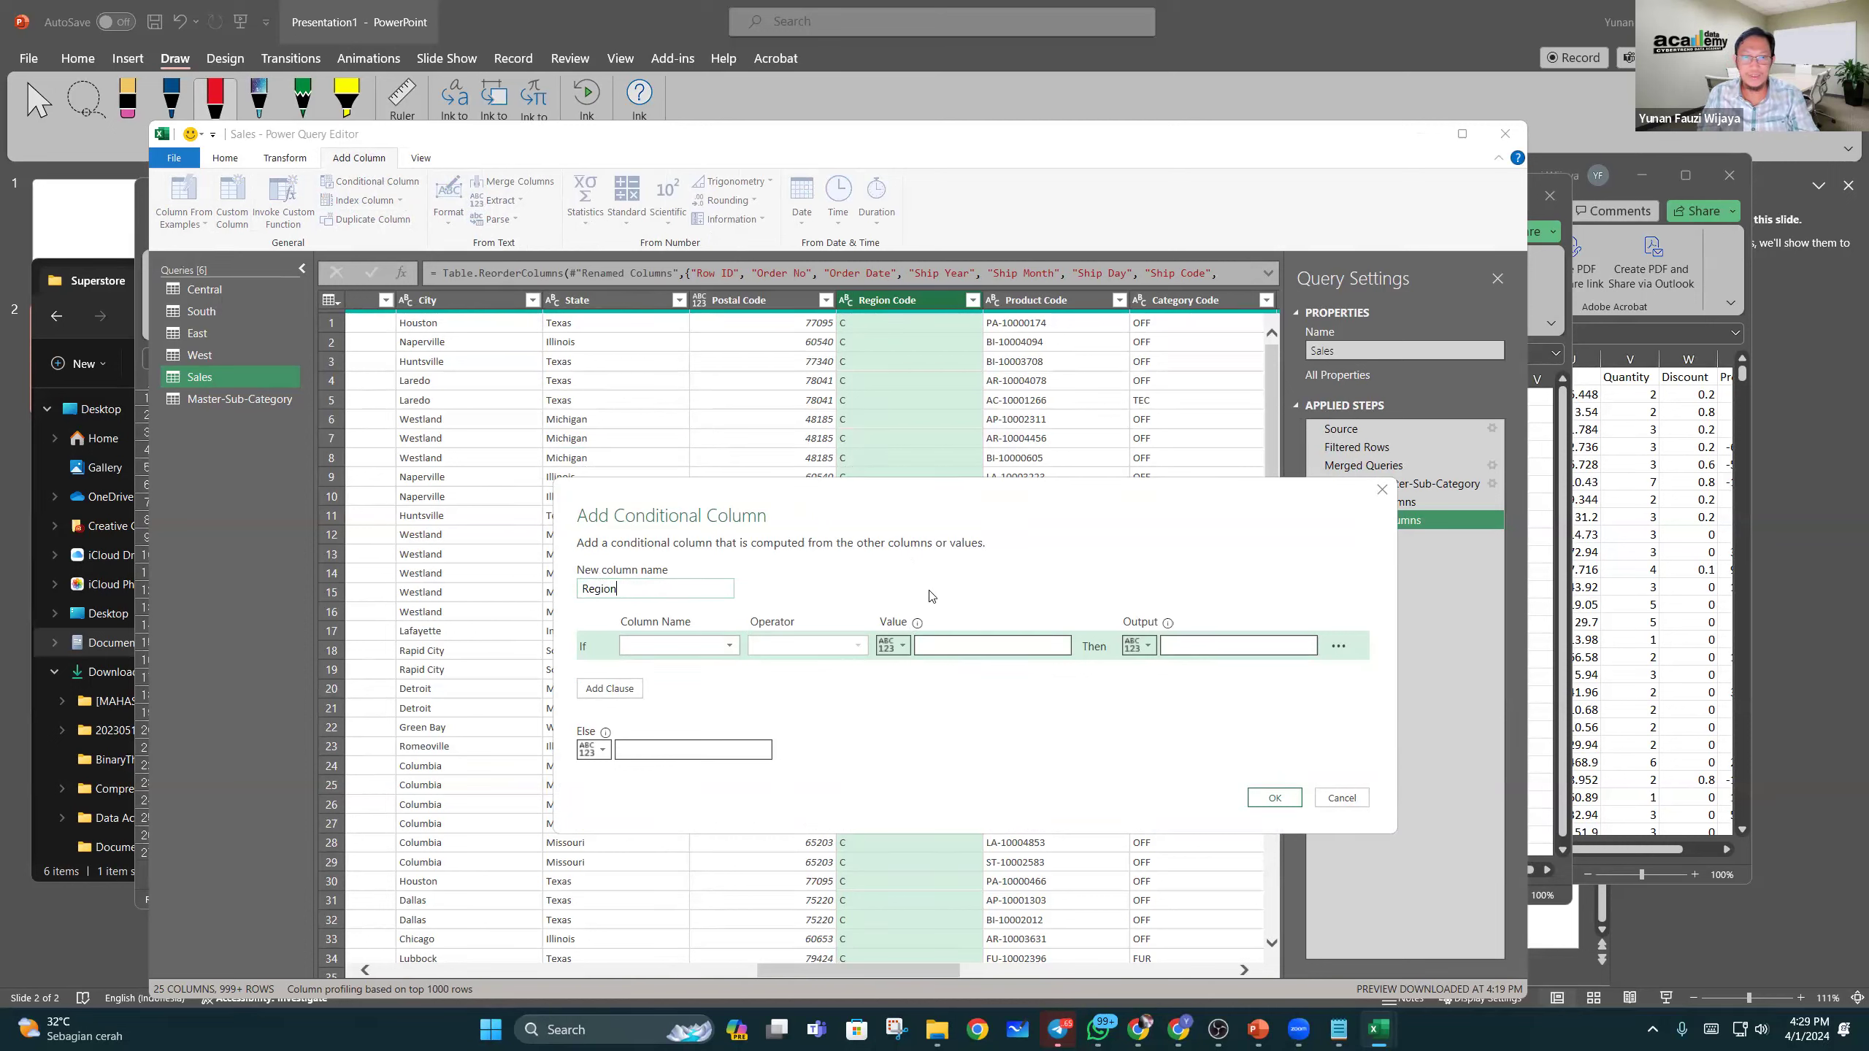
Step: Define the first condition so that Region Code equals C outputs Central
click(707, 646)
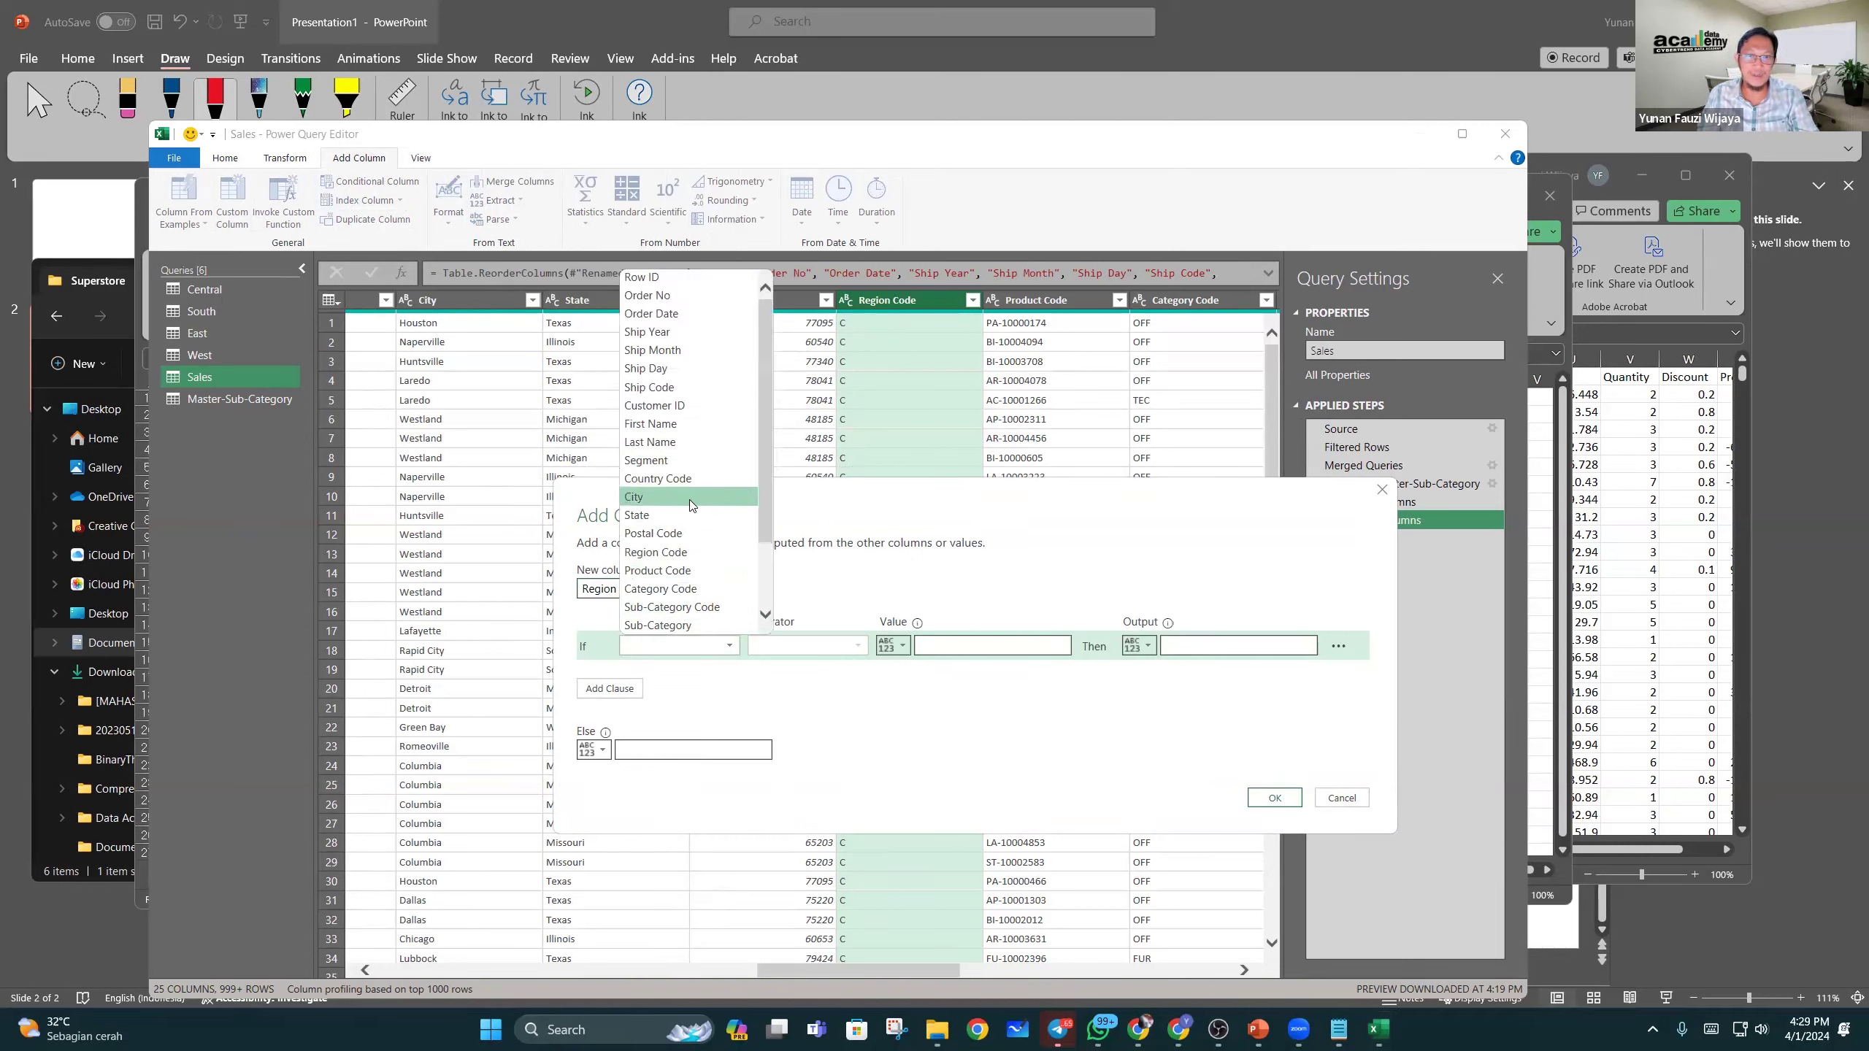
click(692, 553)
click(1010, 646)
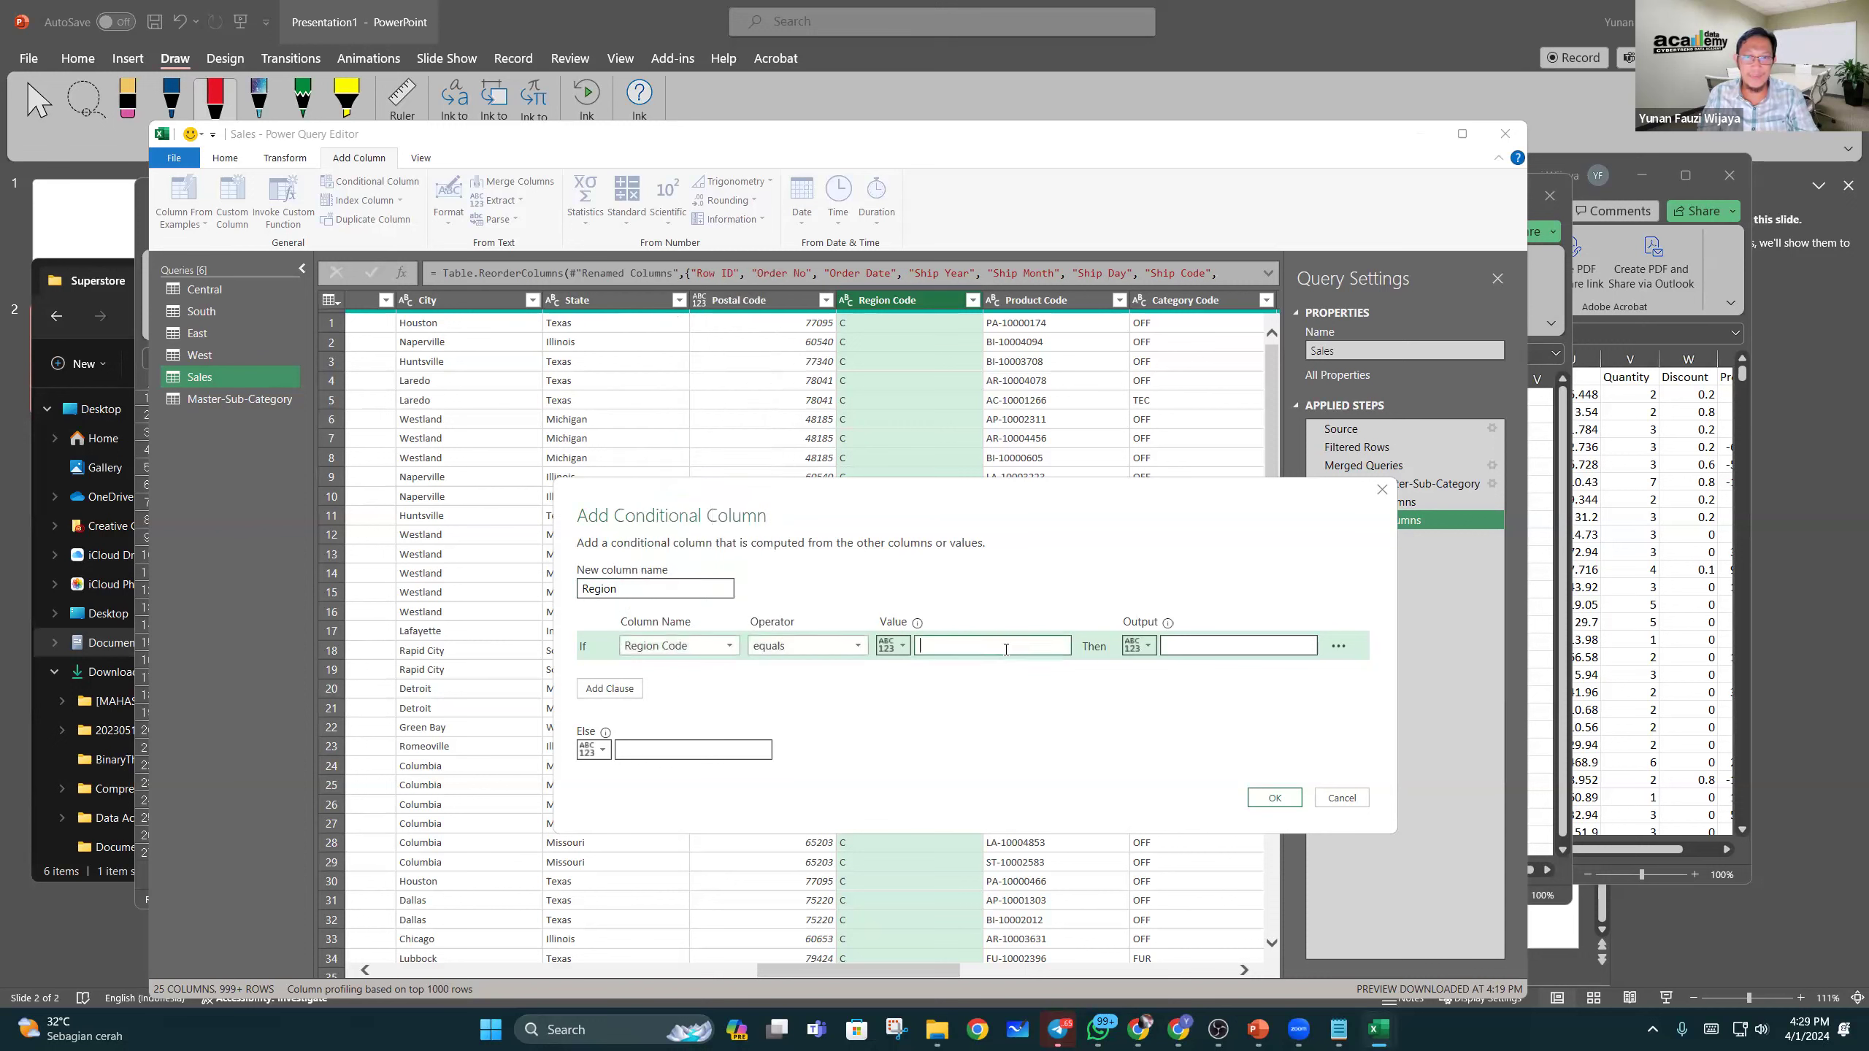
text(C)
click(1242, 644)
text(Central)
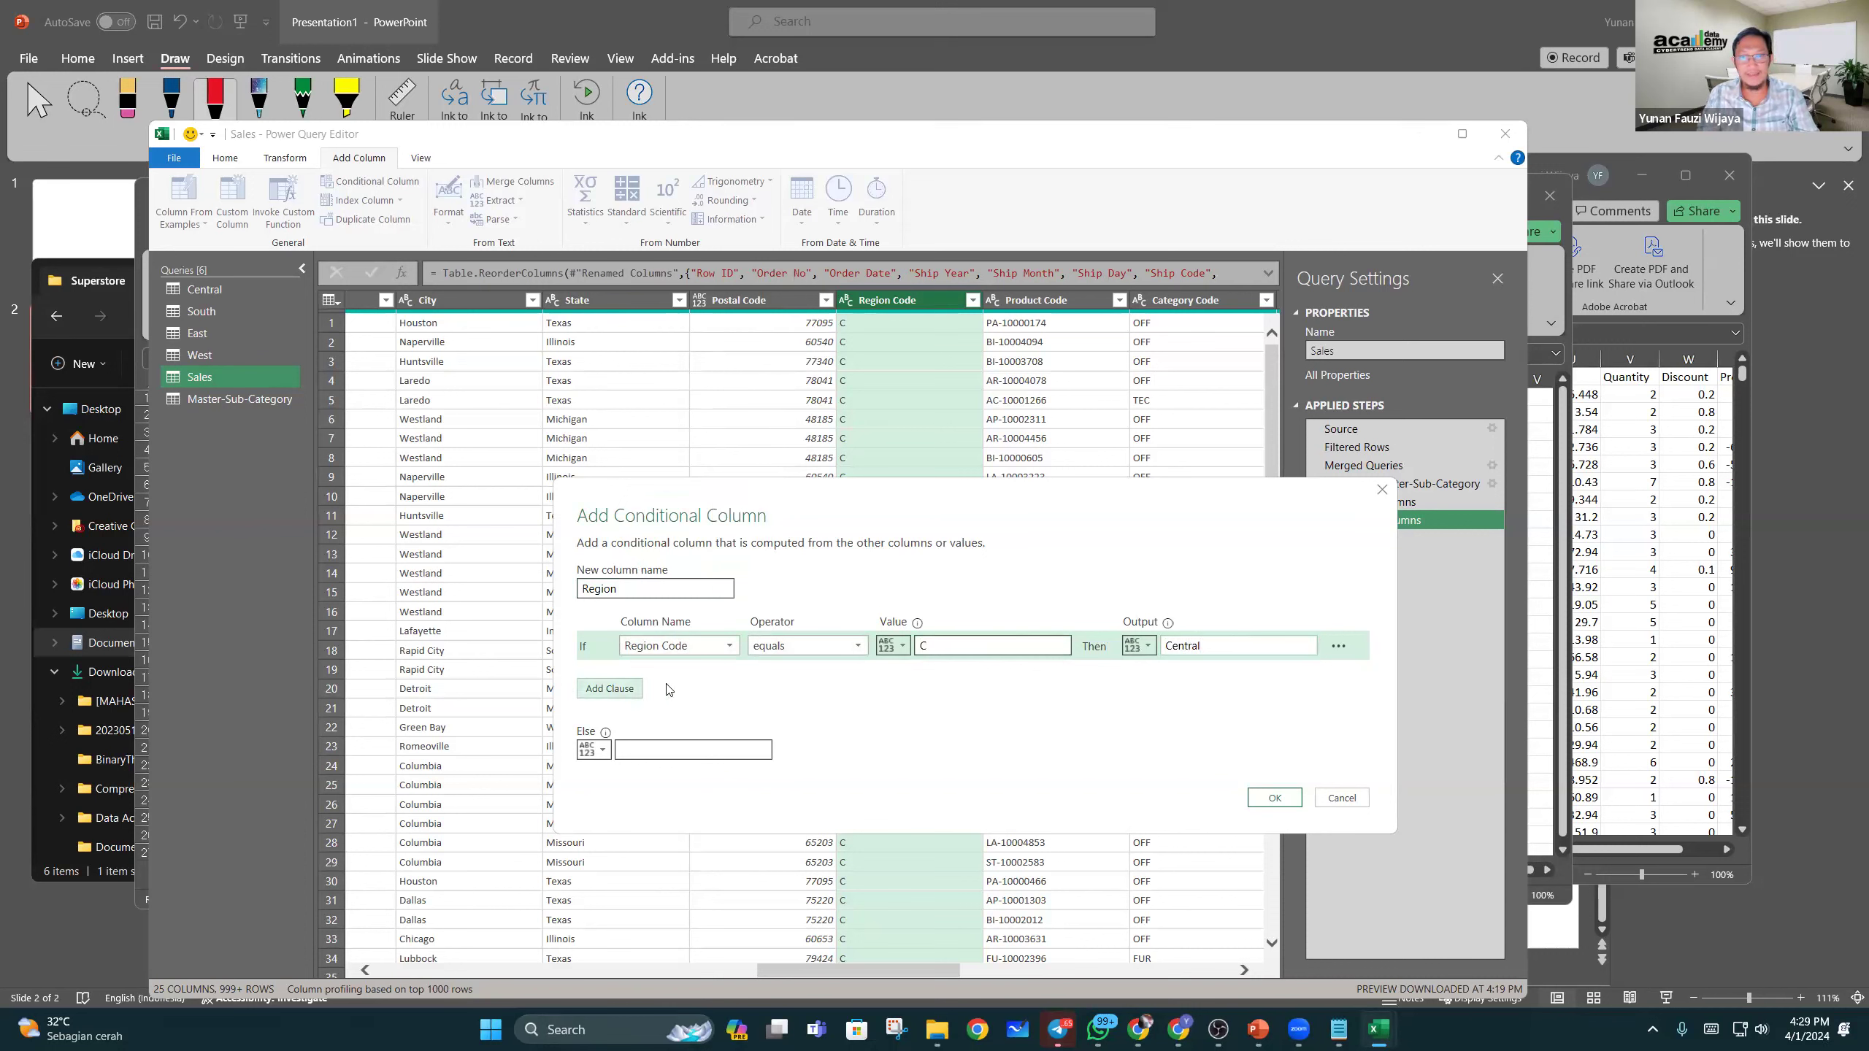
Step: Add a second clause so that Region Code equals E outputs East
click(609, 689)
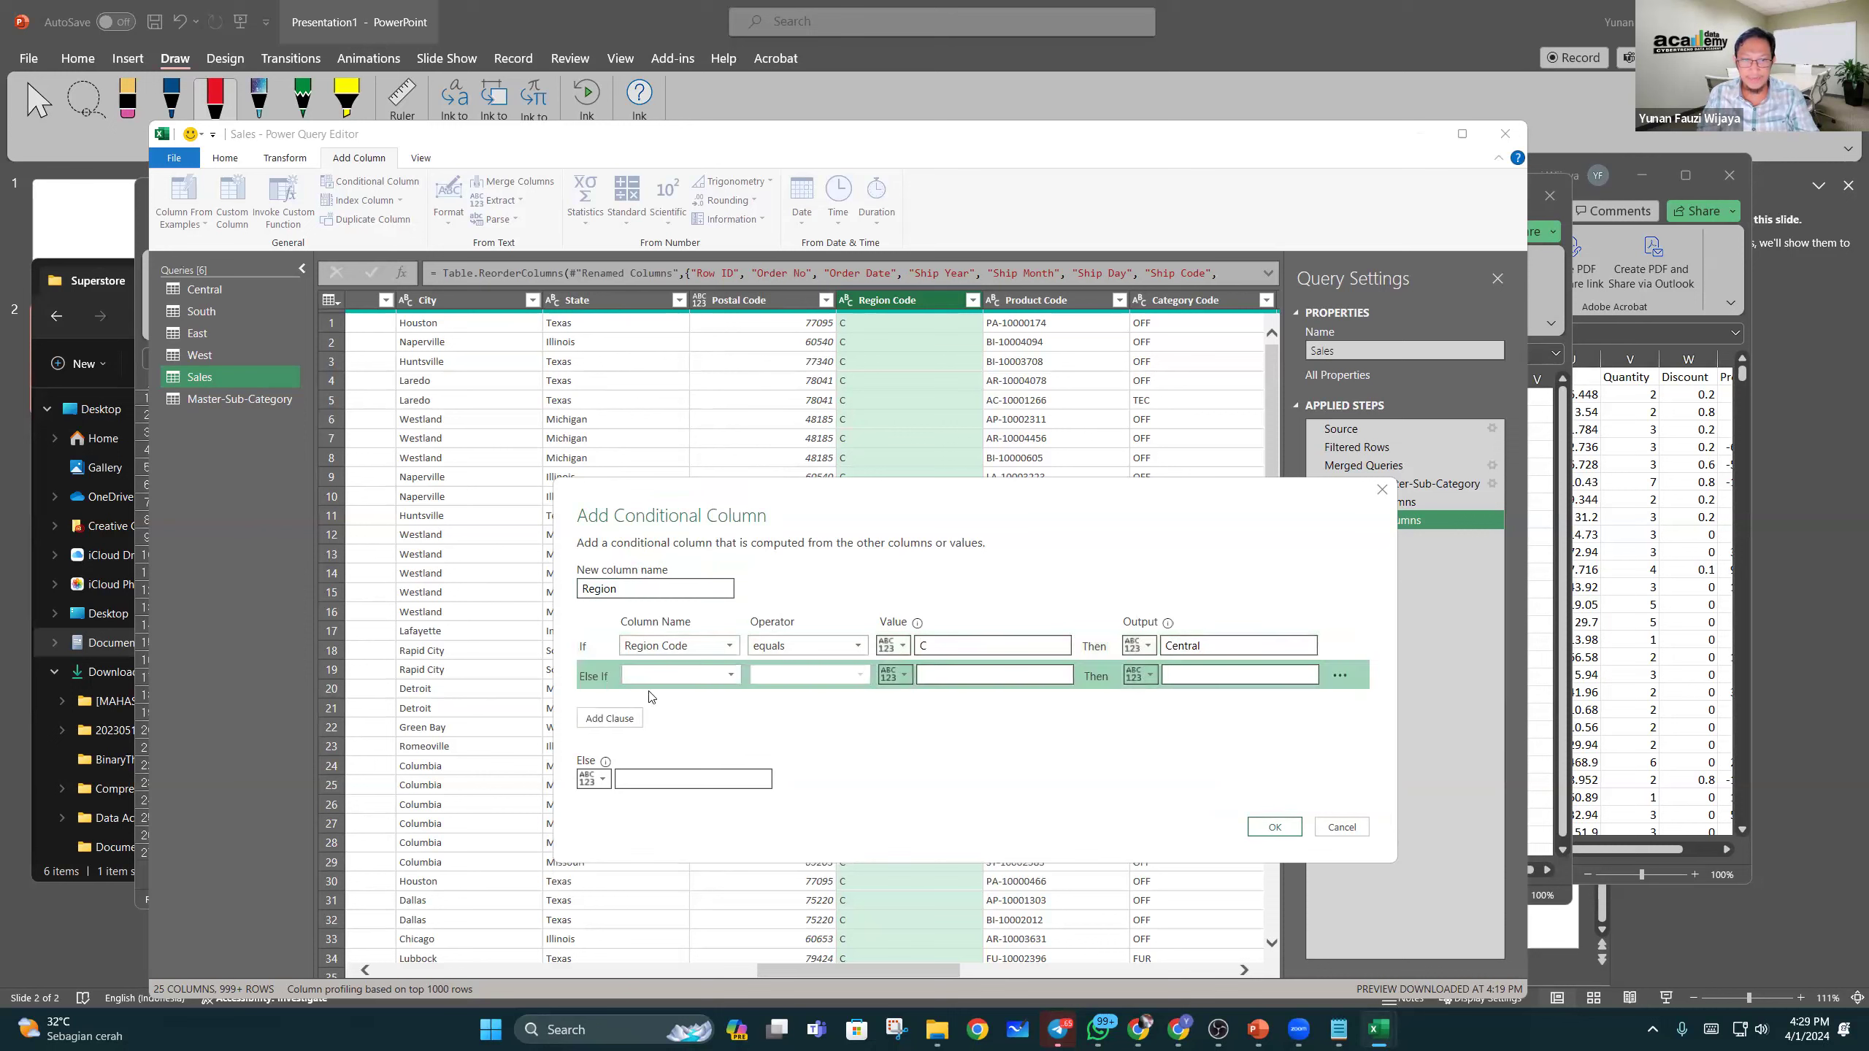
click(670, 676)
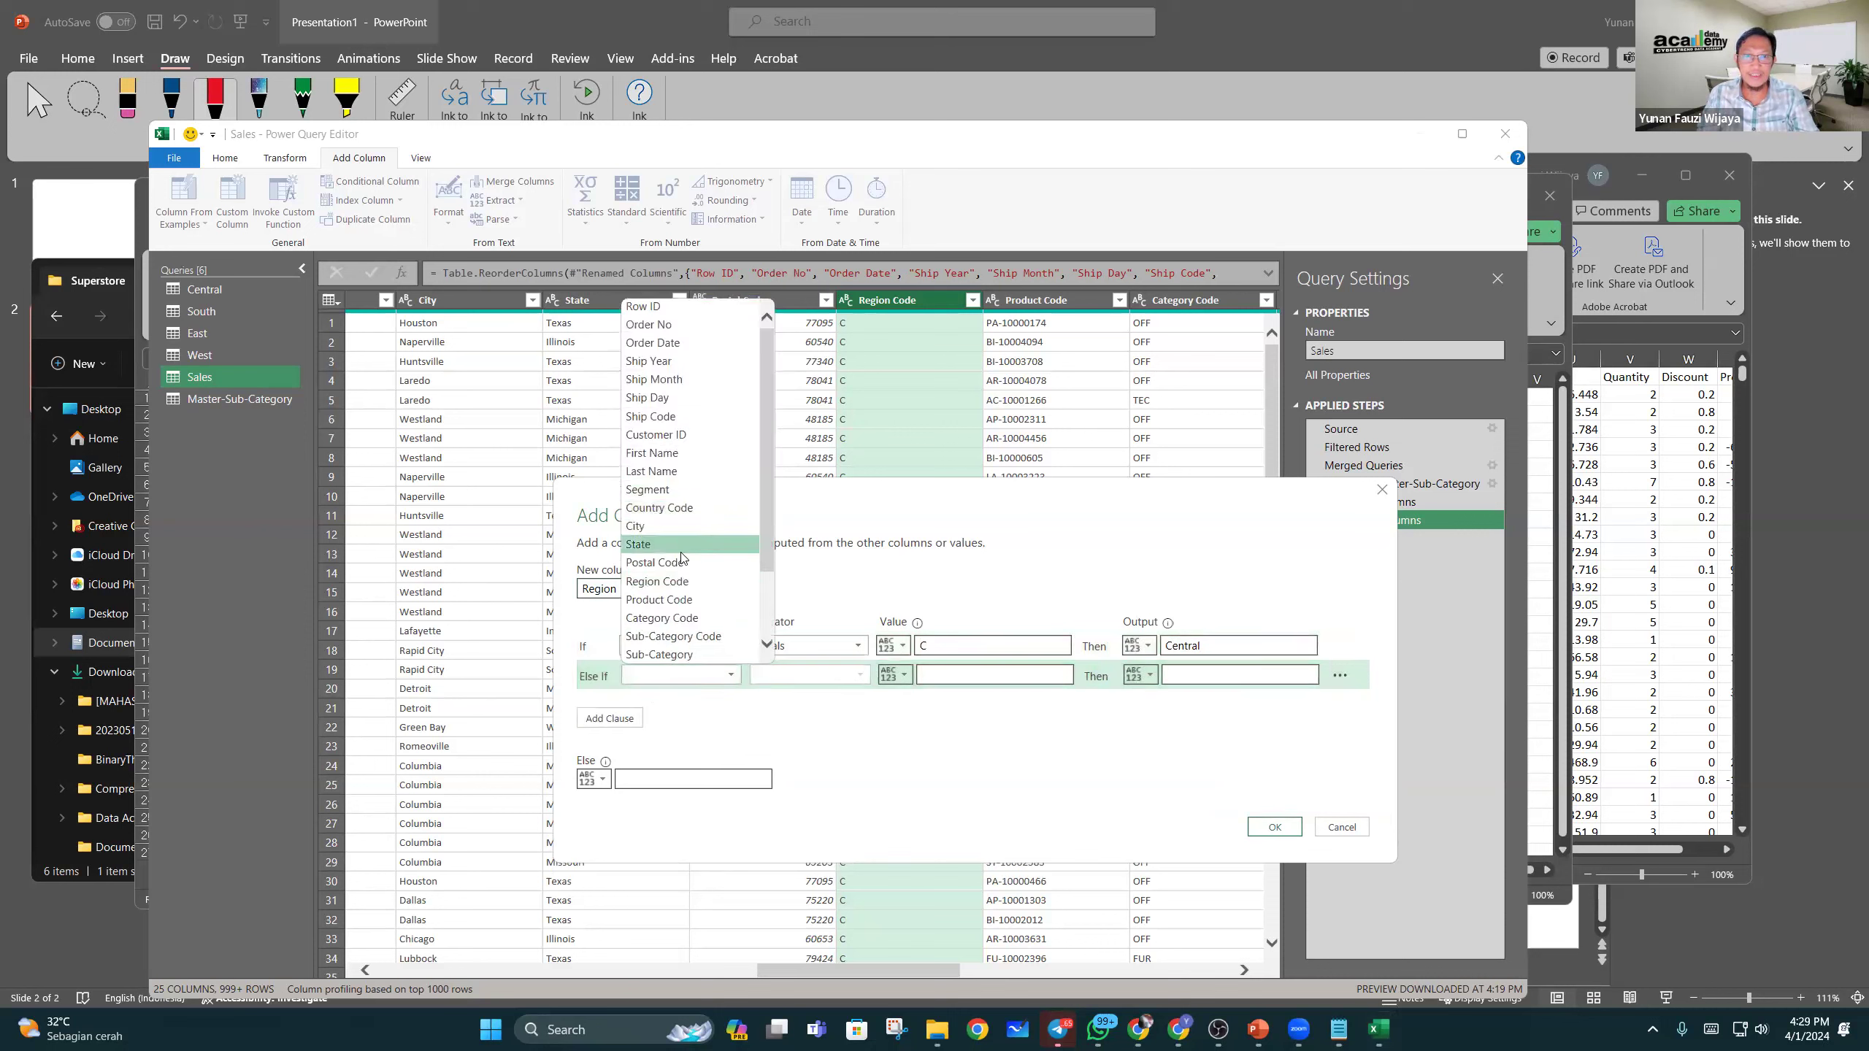
click(657, 581)
click(957, 675)
text(E)
click(1205, 676)
text(Ea)
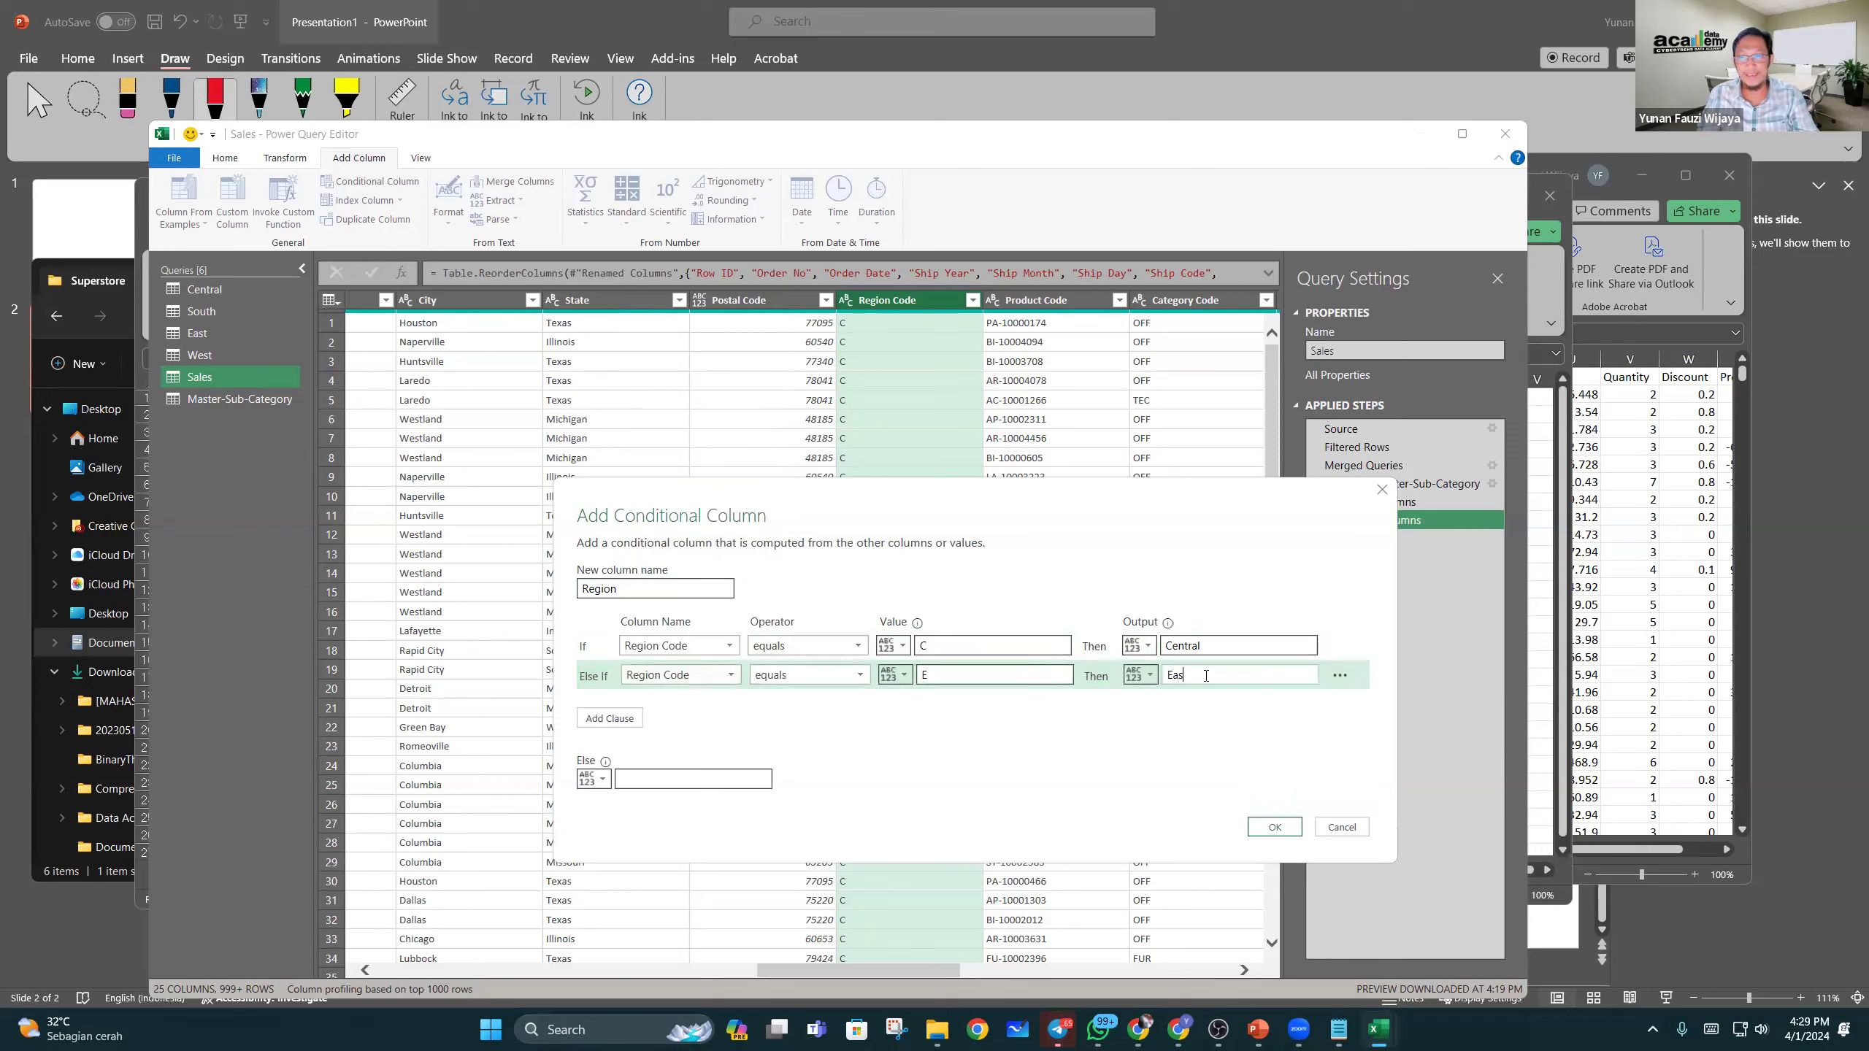
Step: Add a third clause so that Region Code equals W outputs West
click(610, 718)
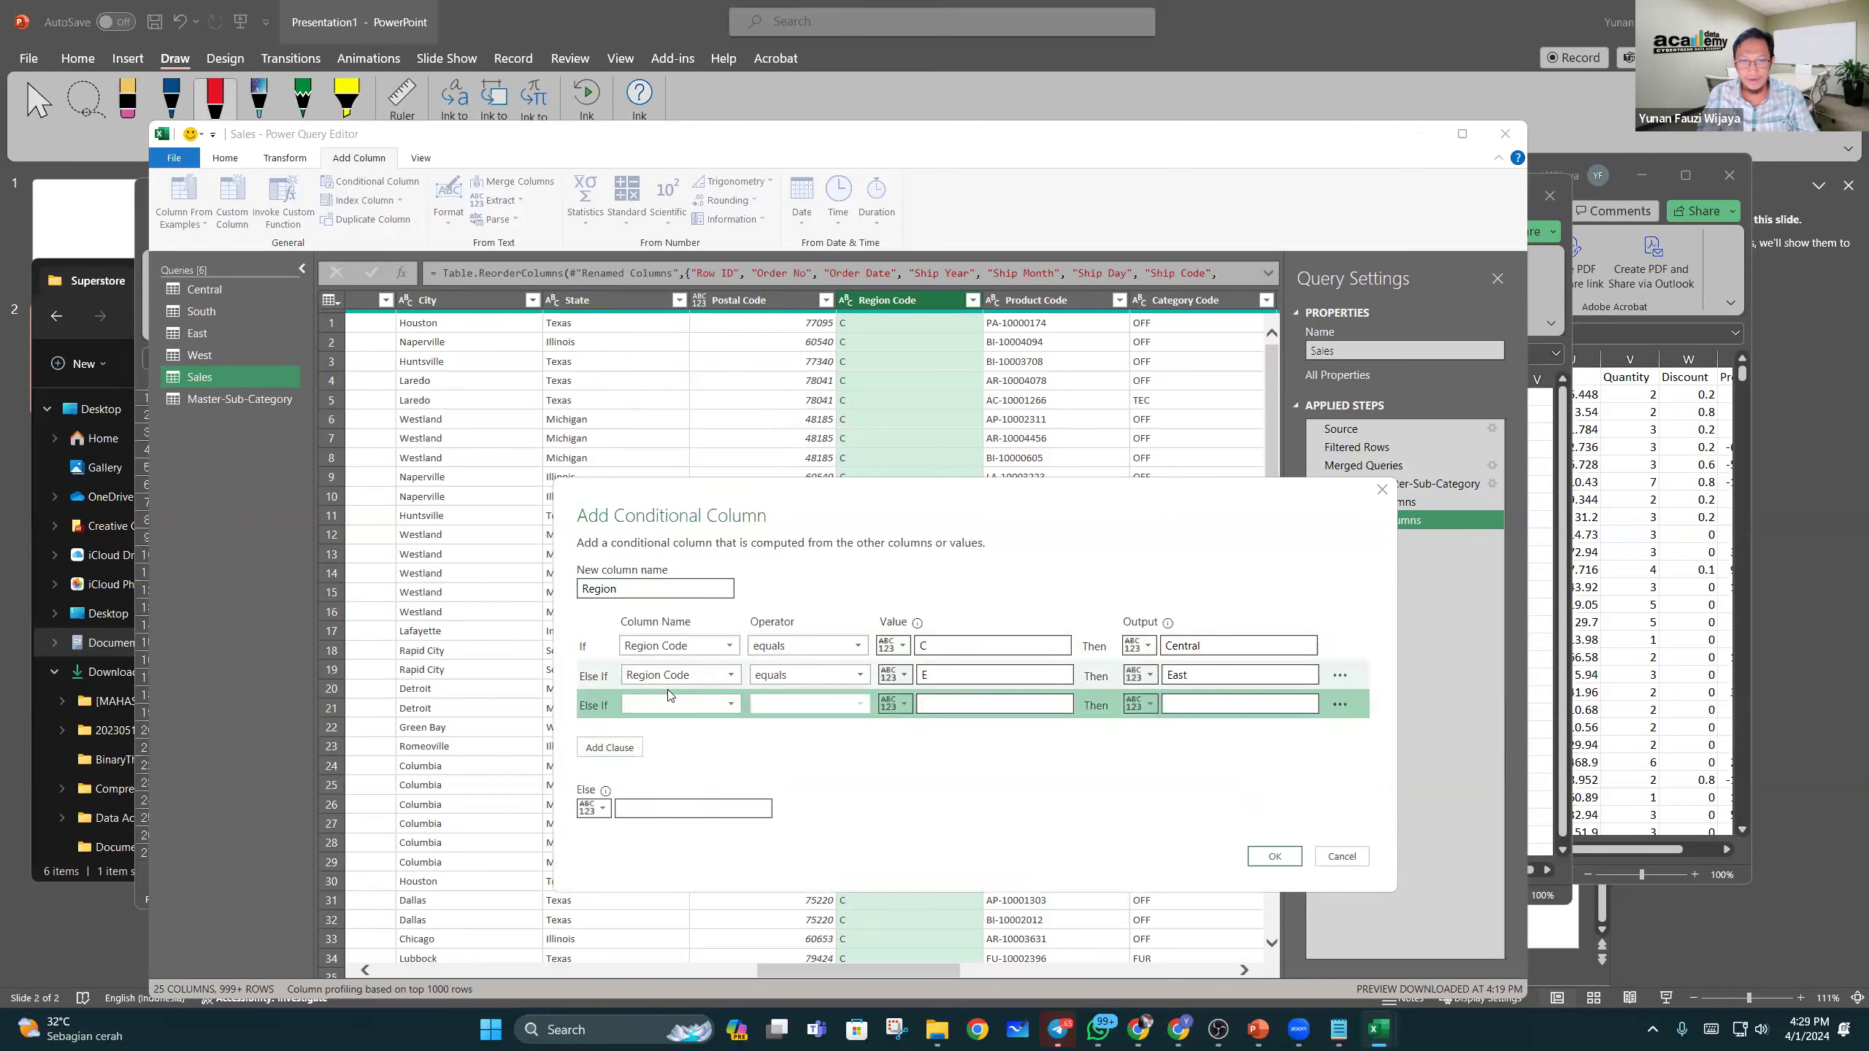
click(678, 705)
click(700, 610)
click(941, 706)
text(W)
click(1231, 708)
text(West)
Step: Add a fourth clause so that Postal Code equals S outputs South
click(610, 748)
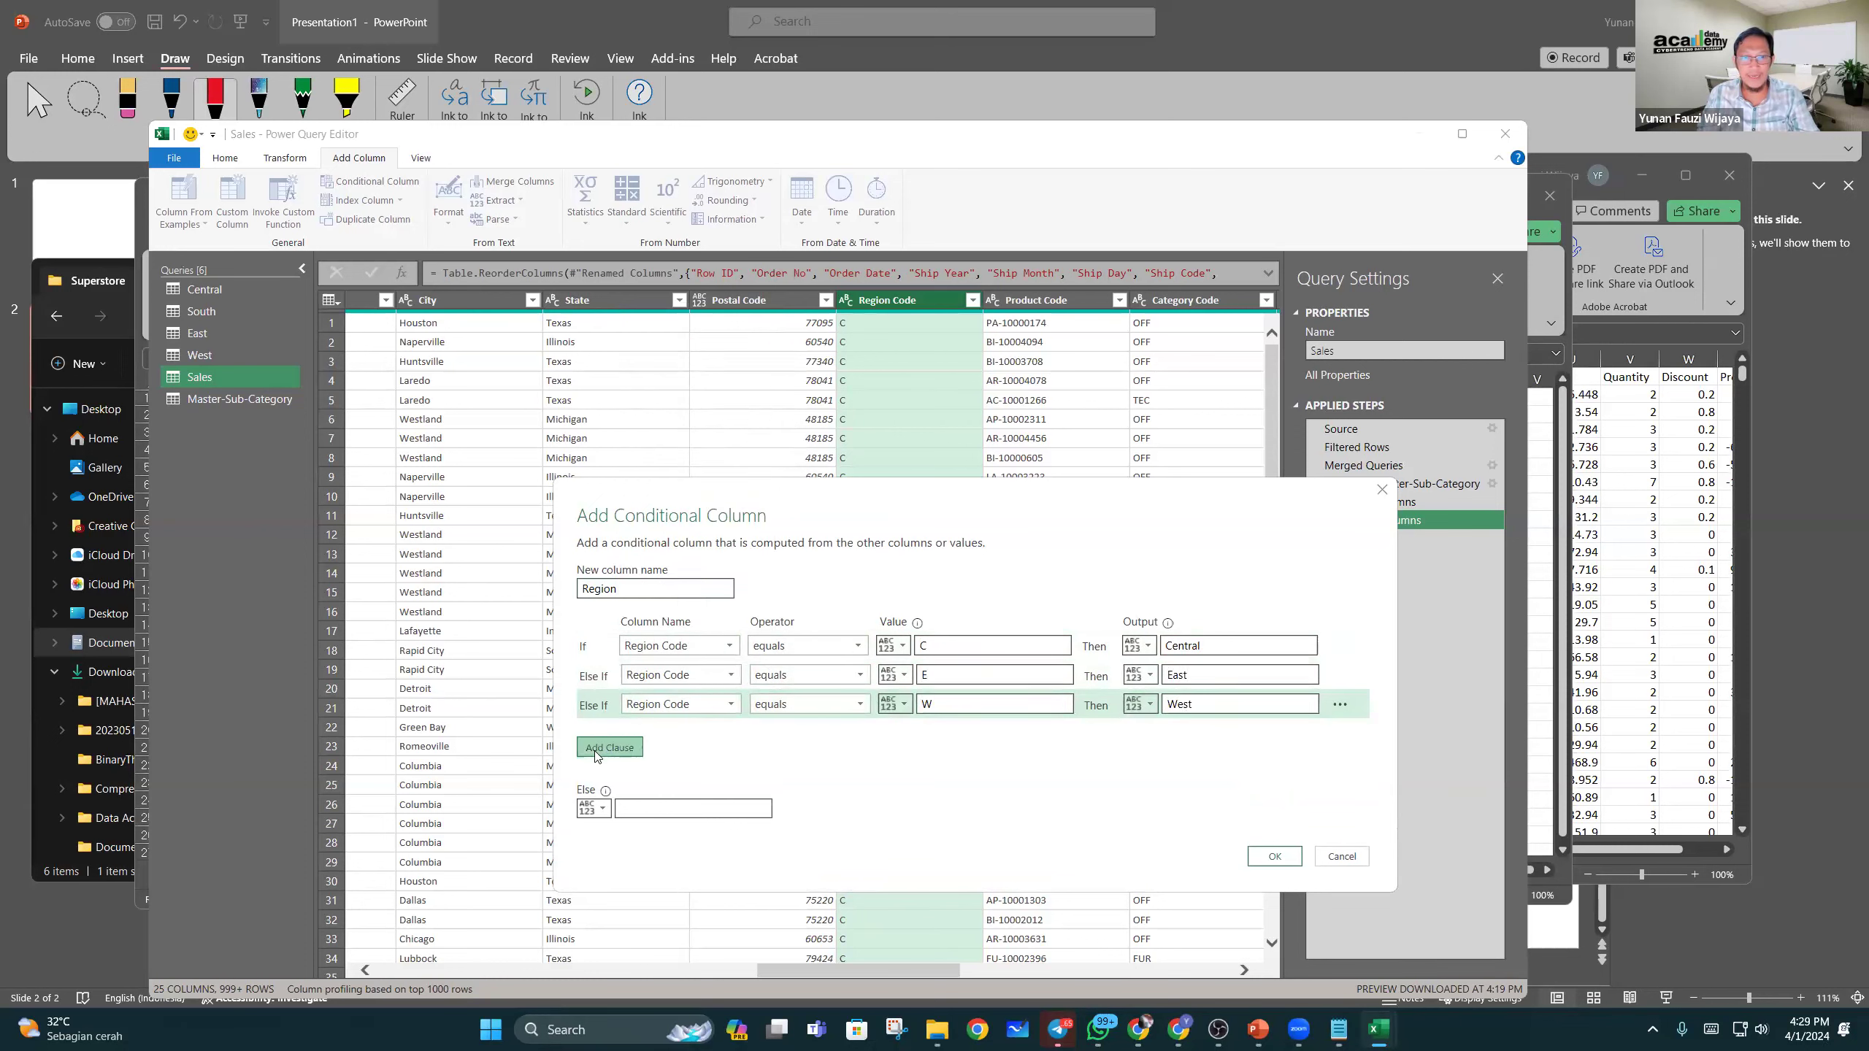
click(717, 735)
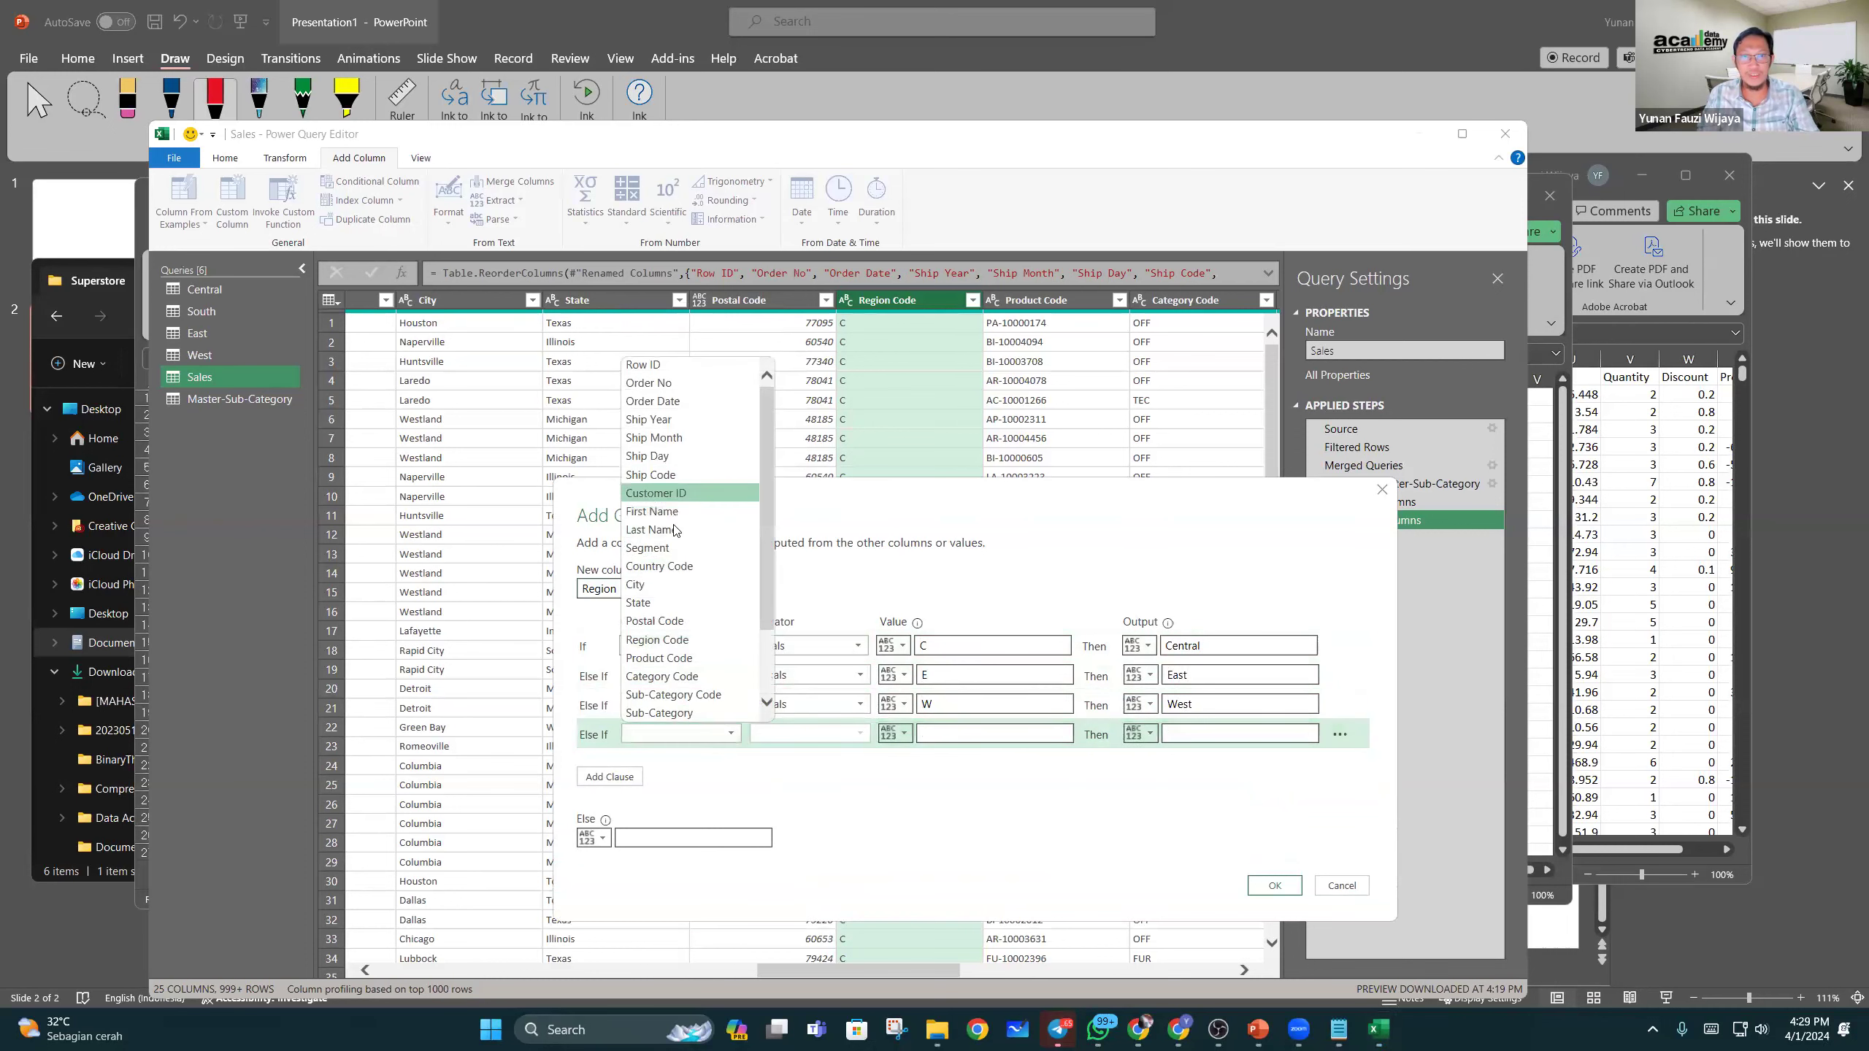
click(677, 622)
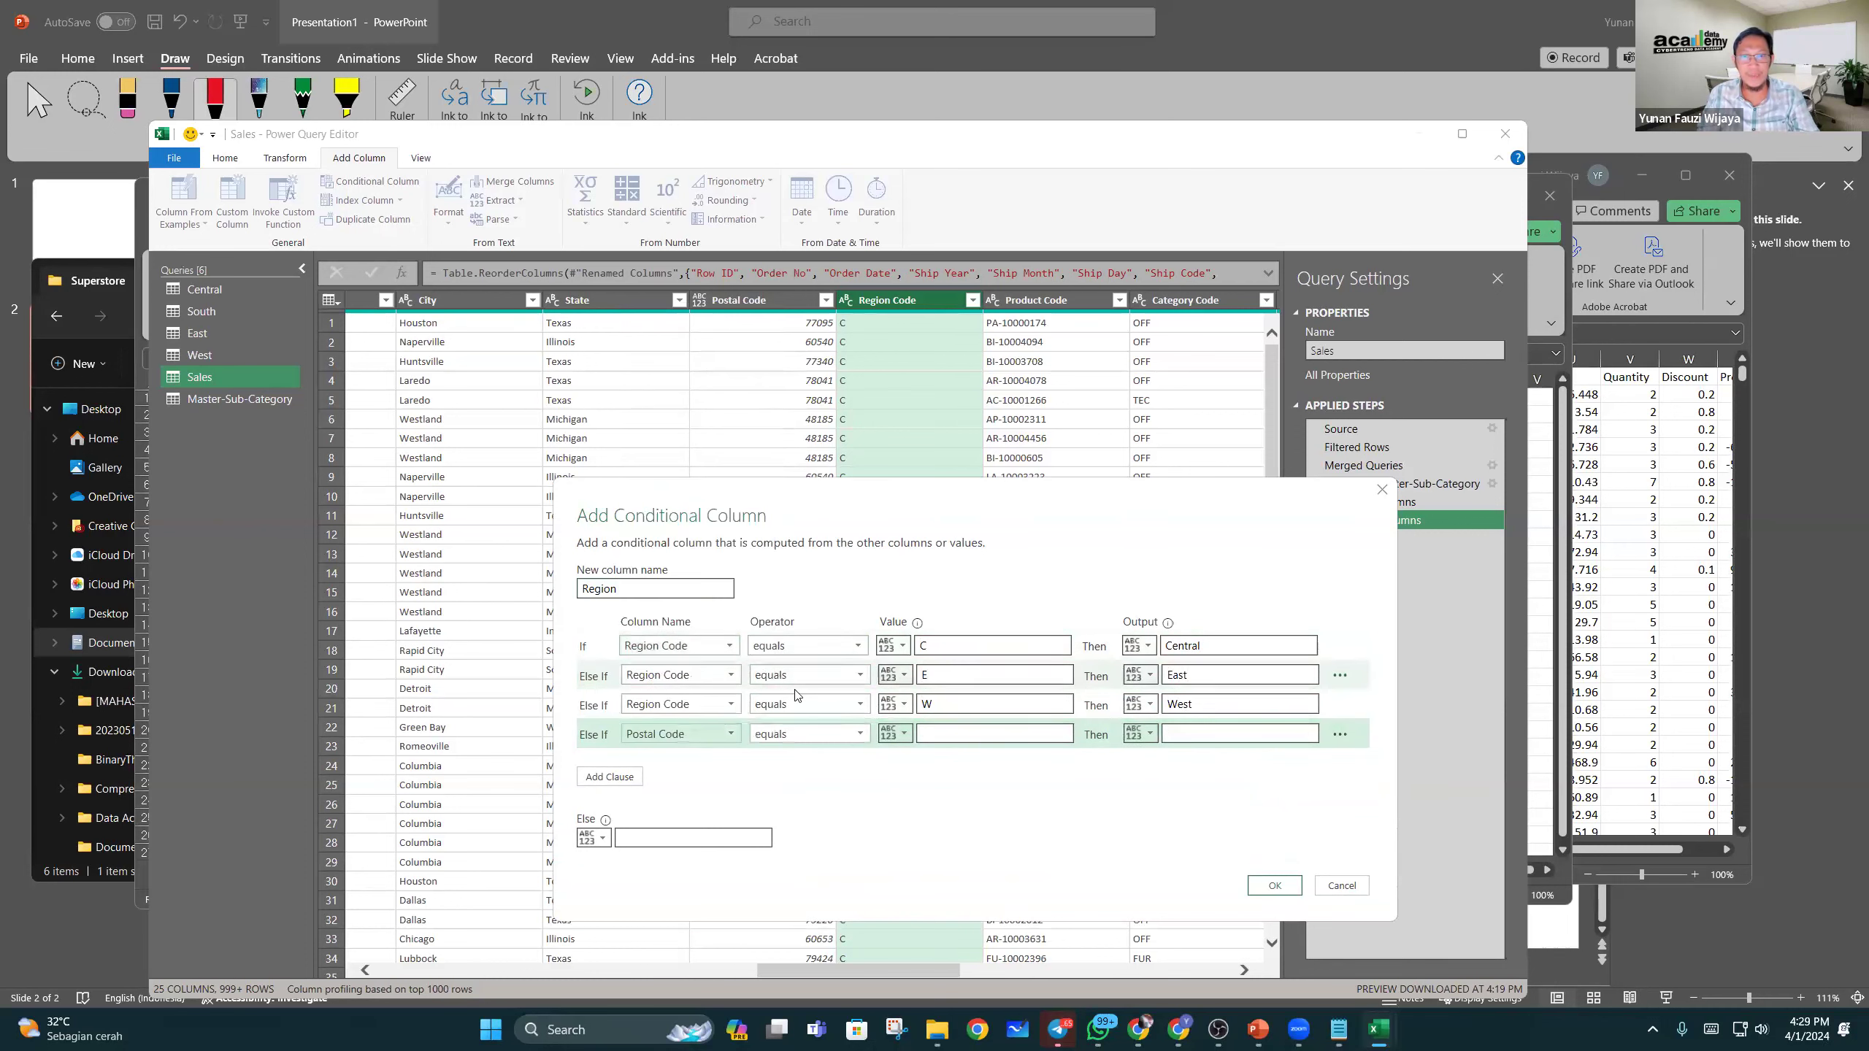
click(947, 734)
text(S)
click(1217, 732)
text(So)
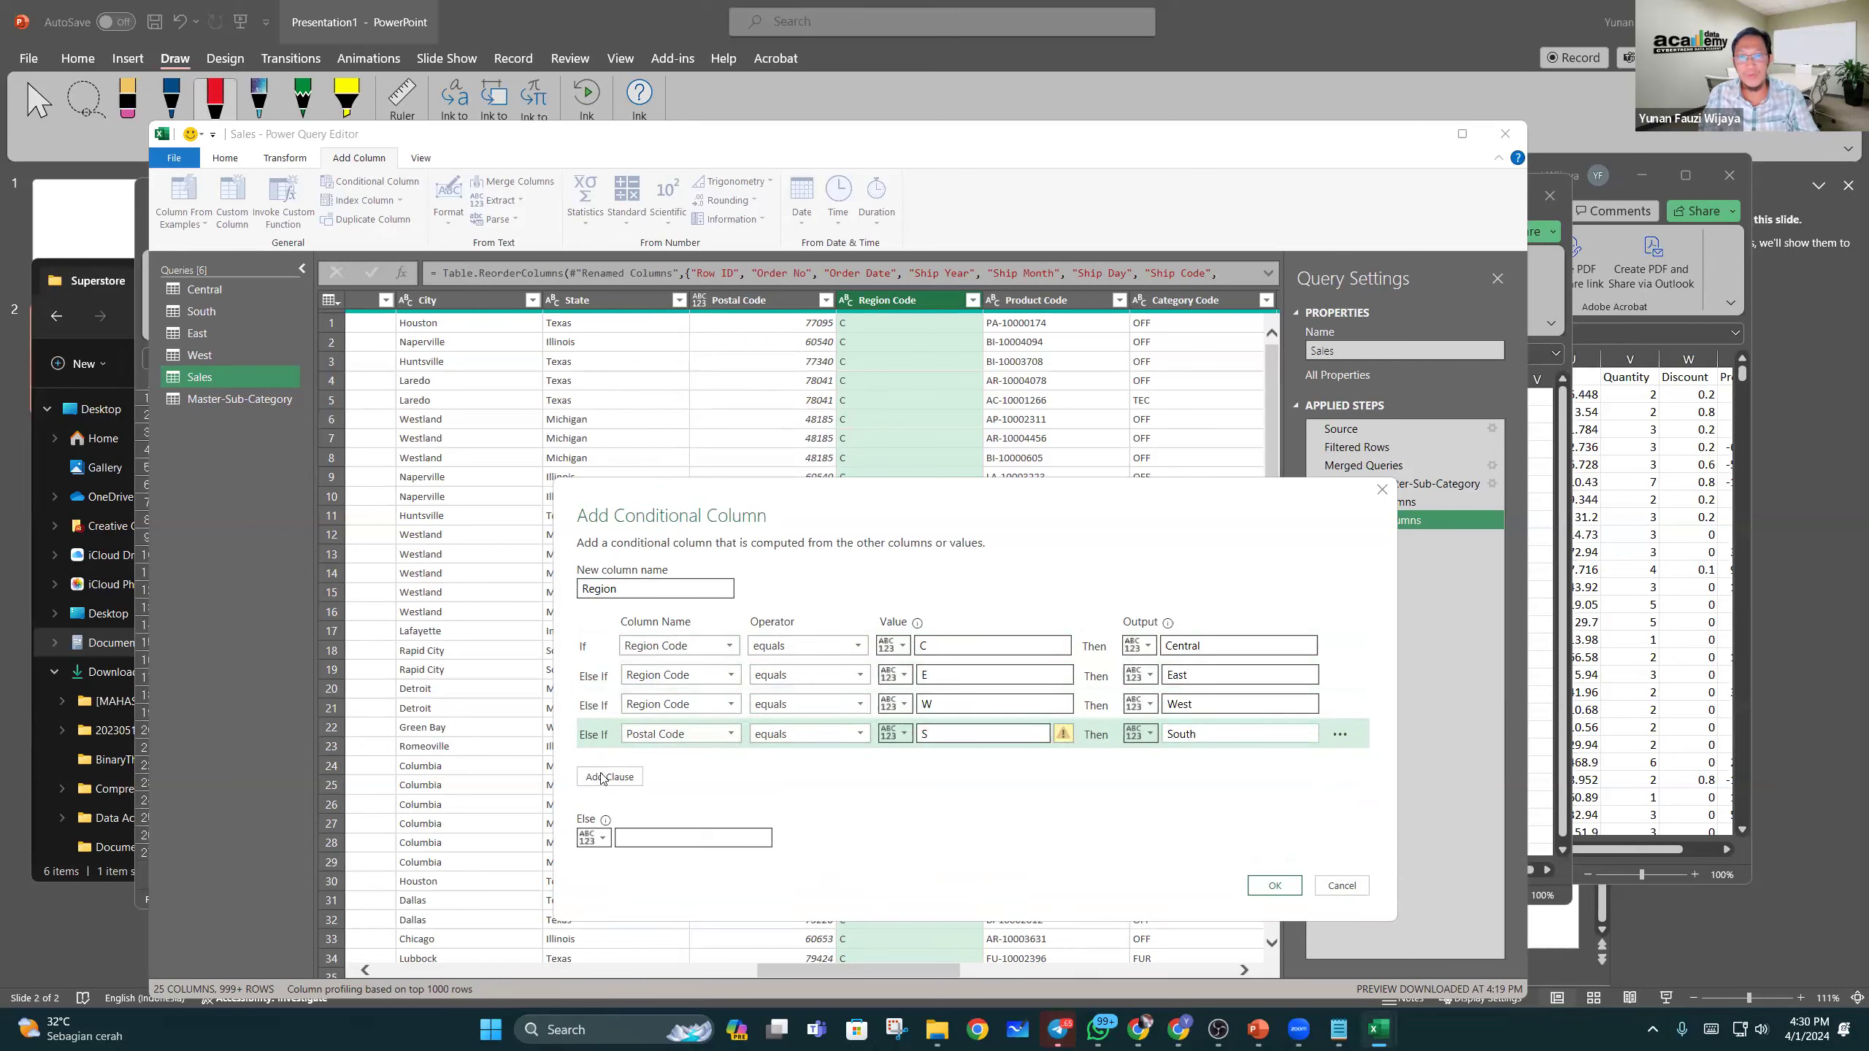
Step: Set the Else output of the conditional column to No Region
click(655, 840)
text(N)
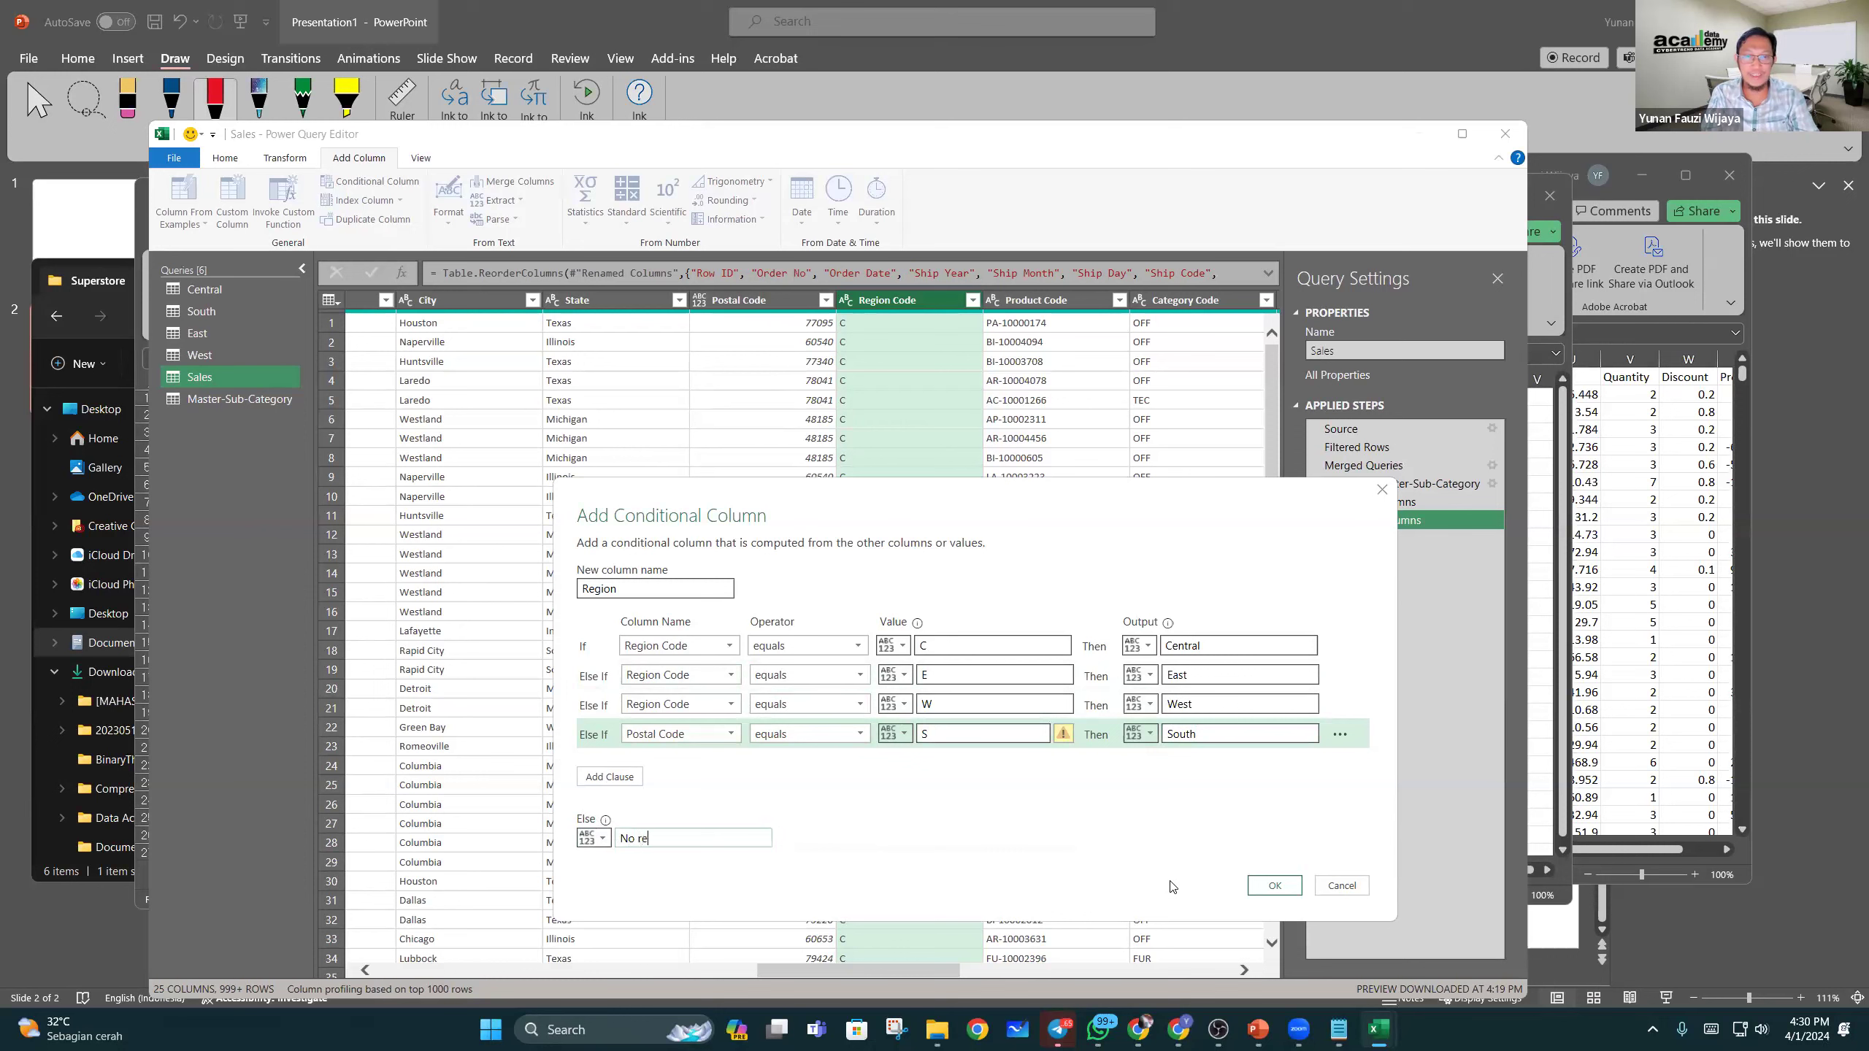
text(o Region)
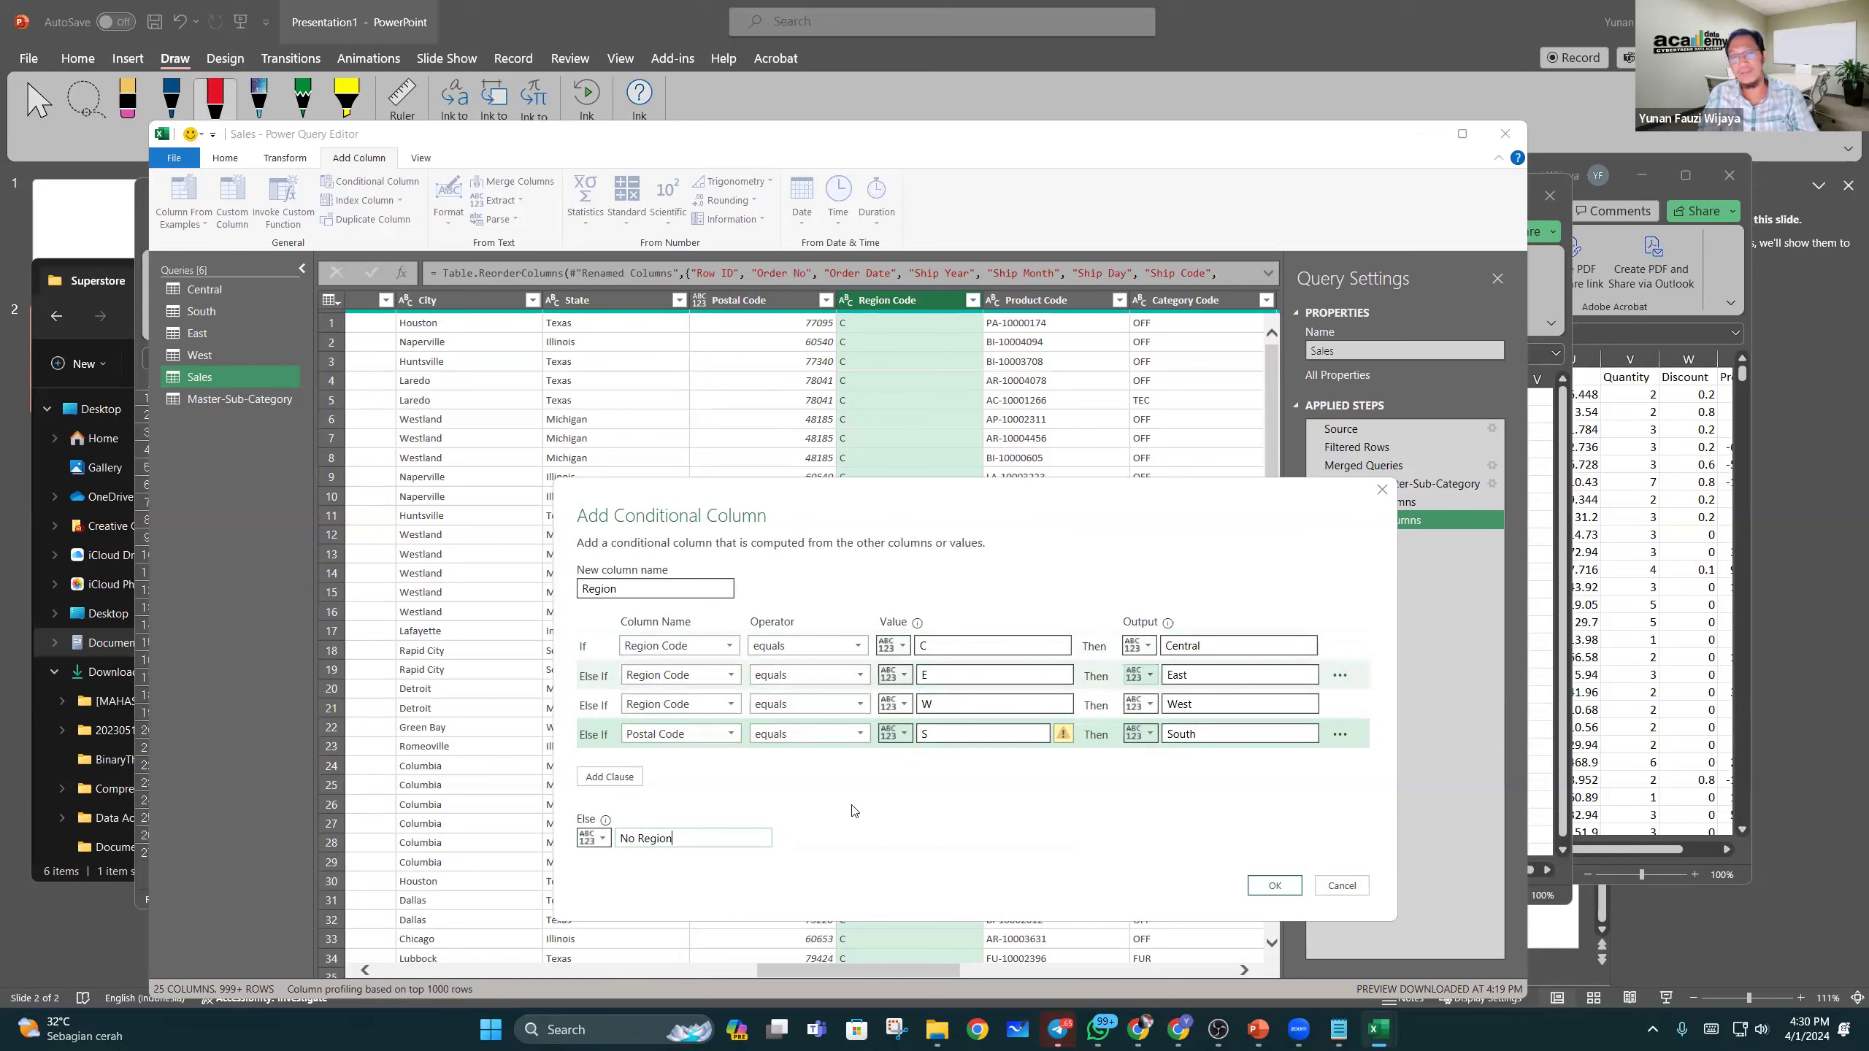
drag(671, 844, 590, 834)
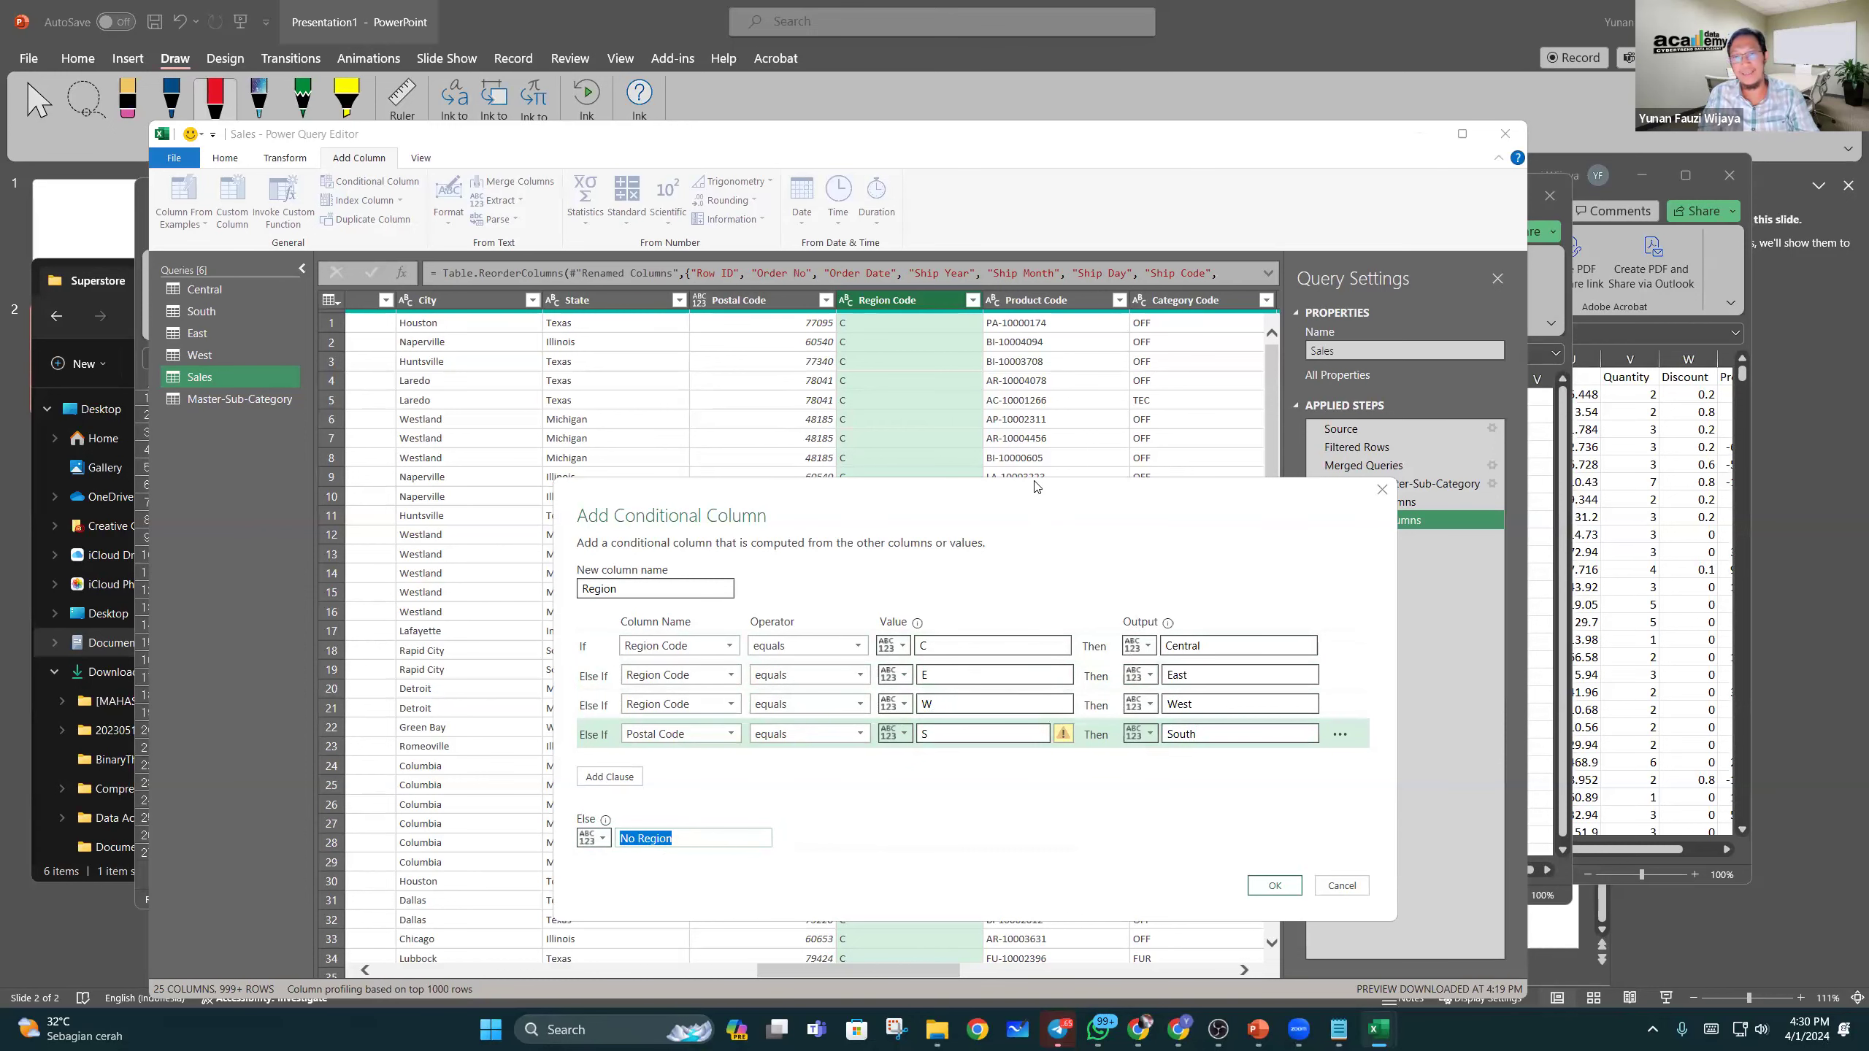
Step: Change the South clause to test Region Code equals S, and create the conditional column
drag(1035, 486, 1007, 316)
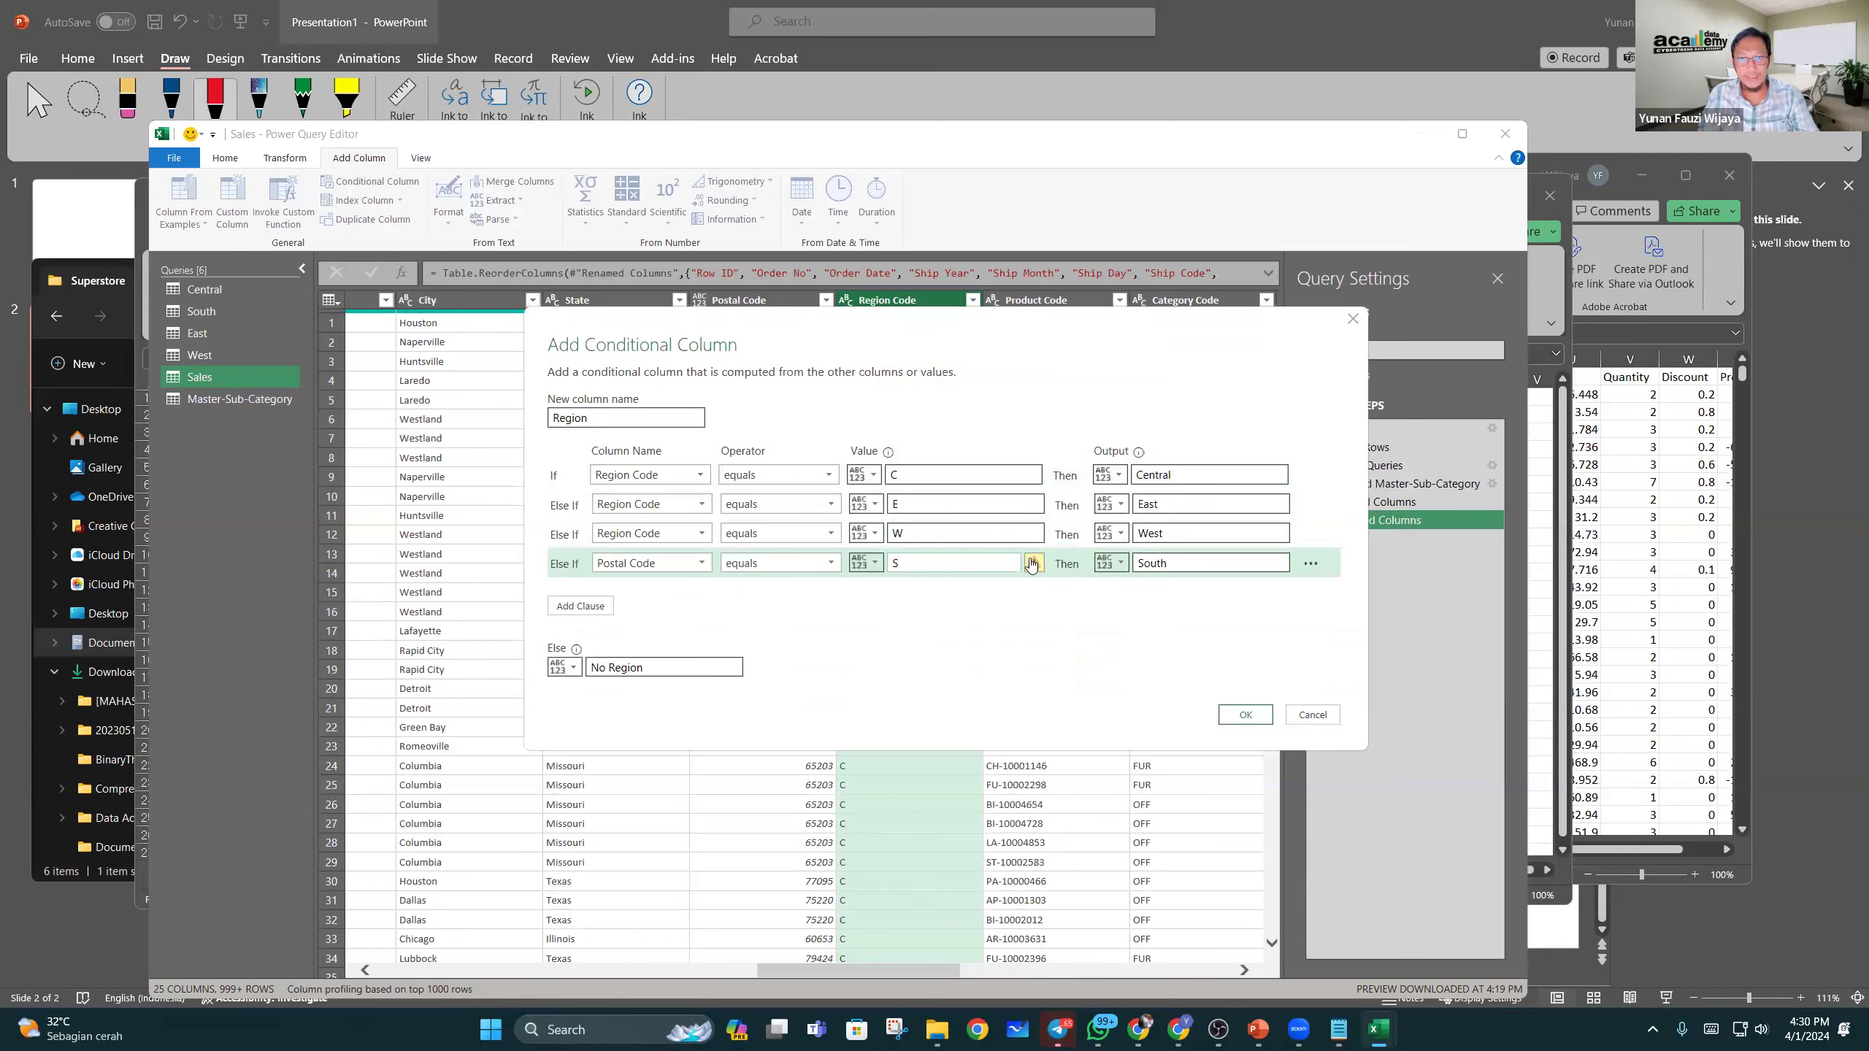
mouse_move(1033, 566)
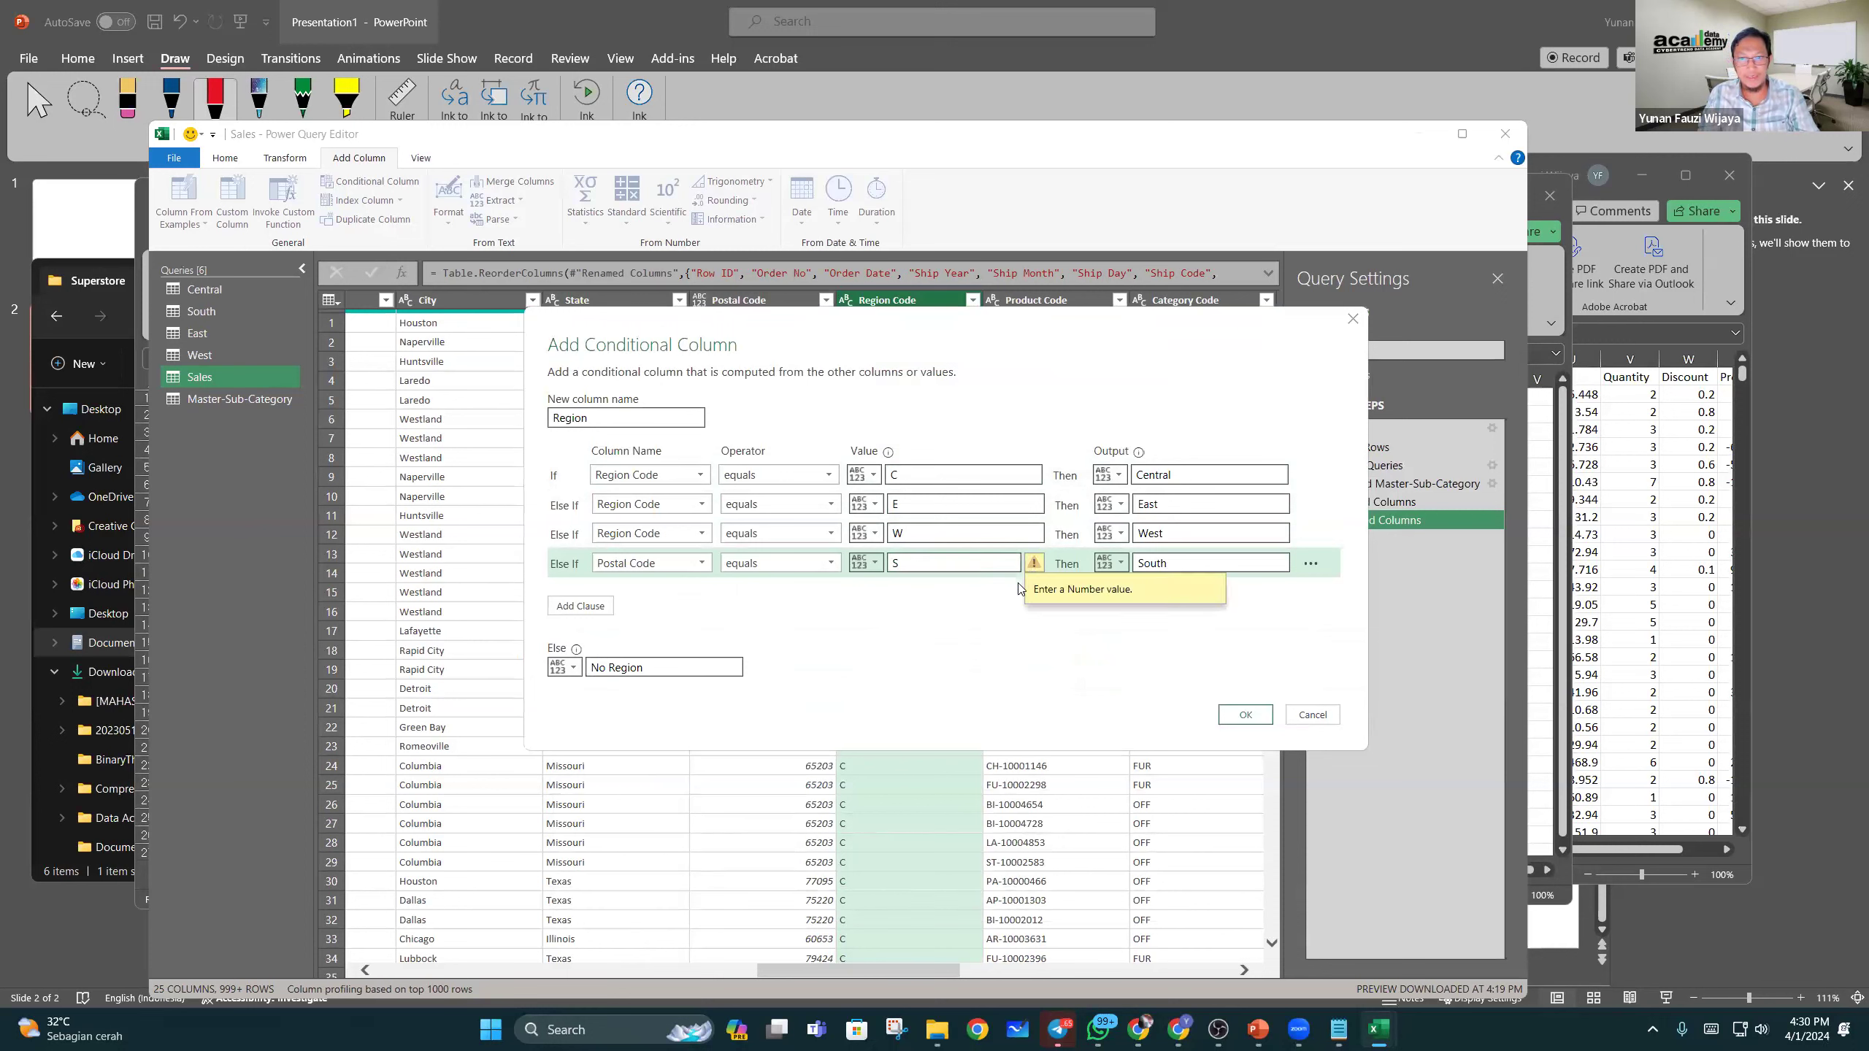
drag(935, 564, 842, 573)
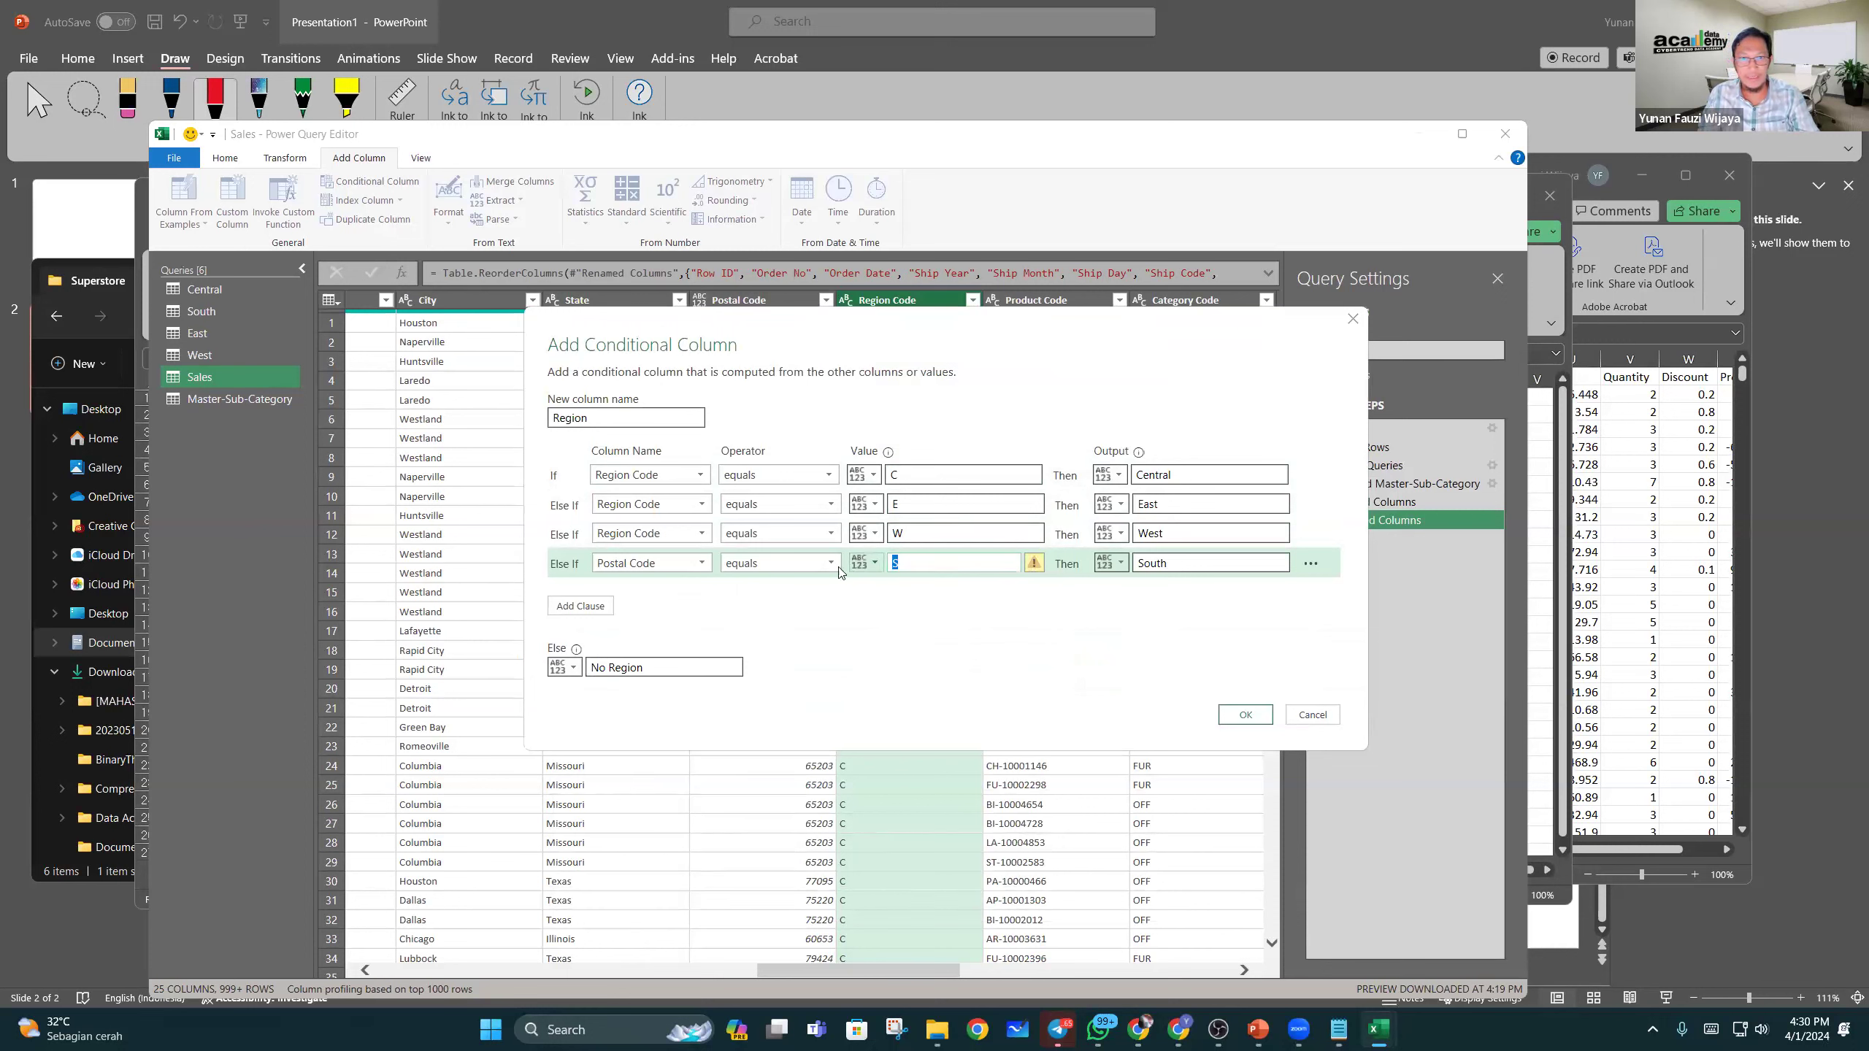
text(S)
key(Tab)
click(662, 563)
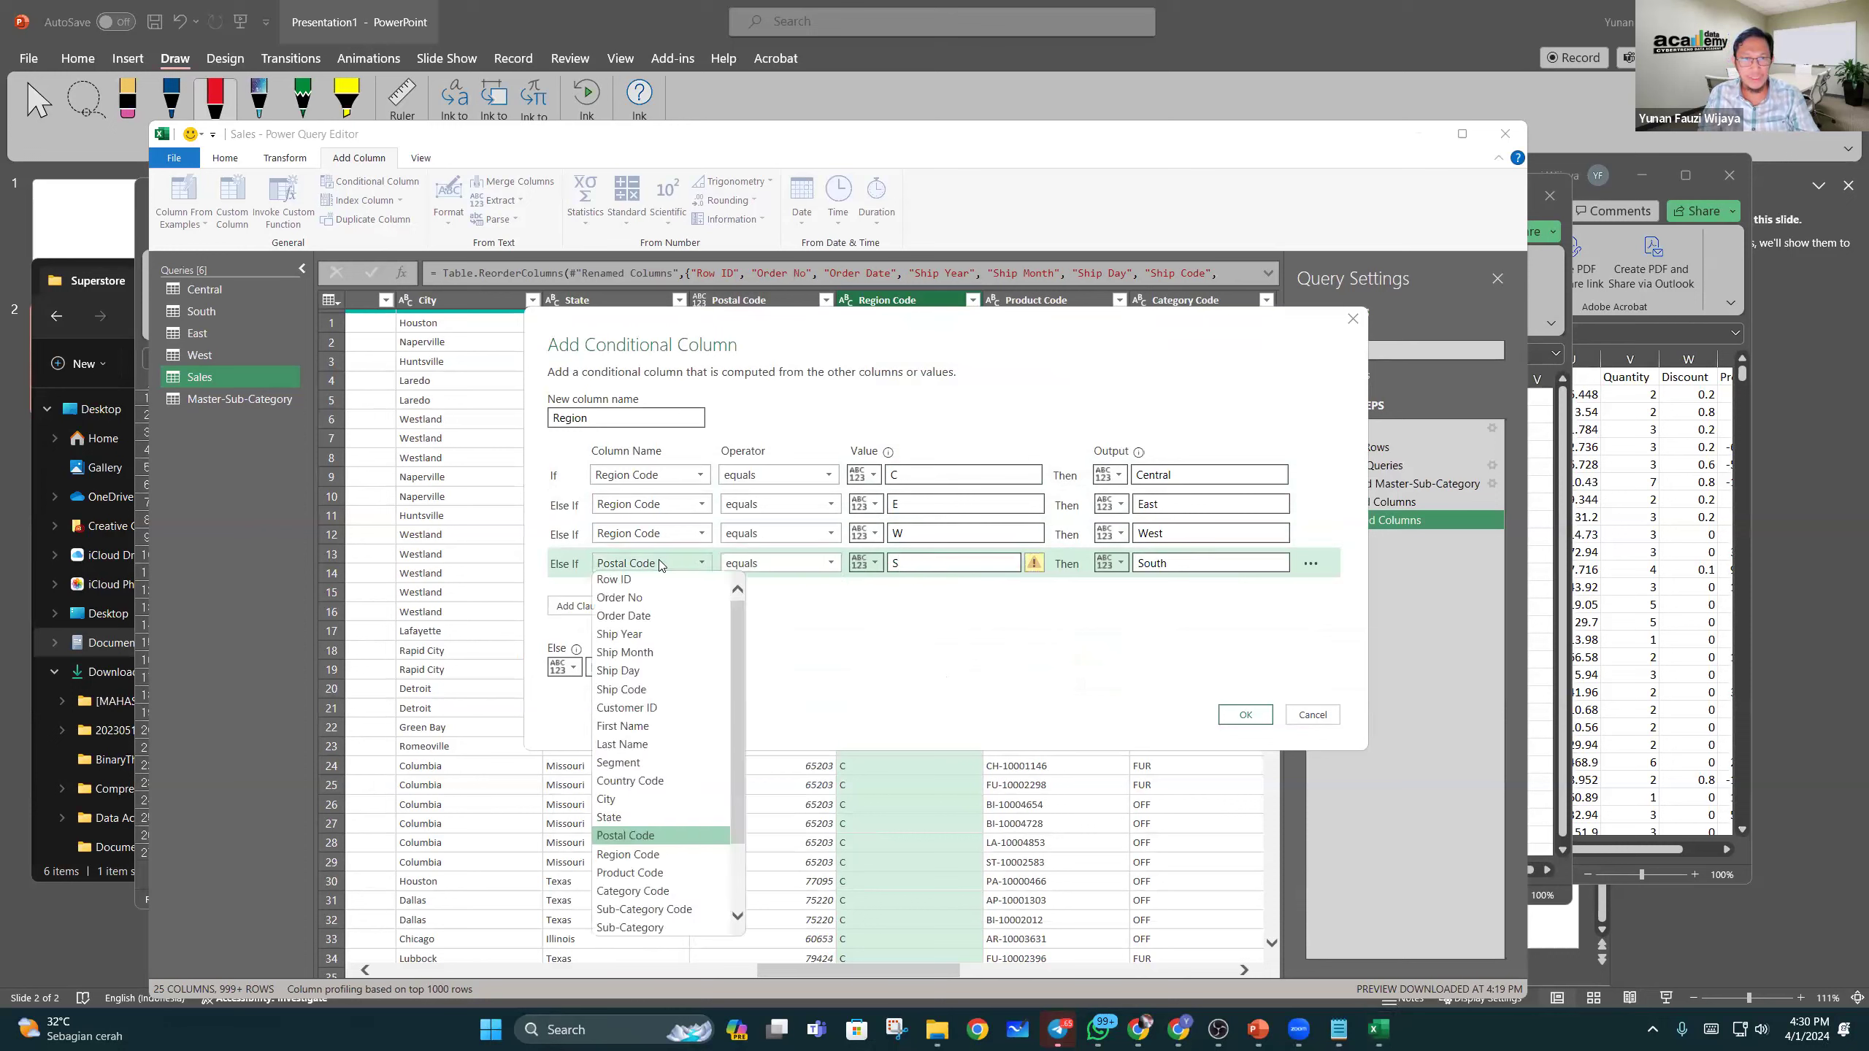
click(674, 854)
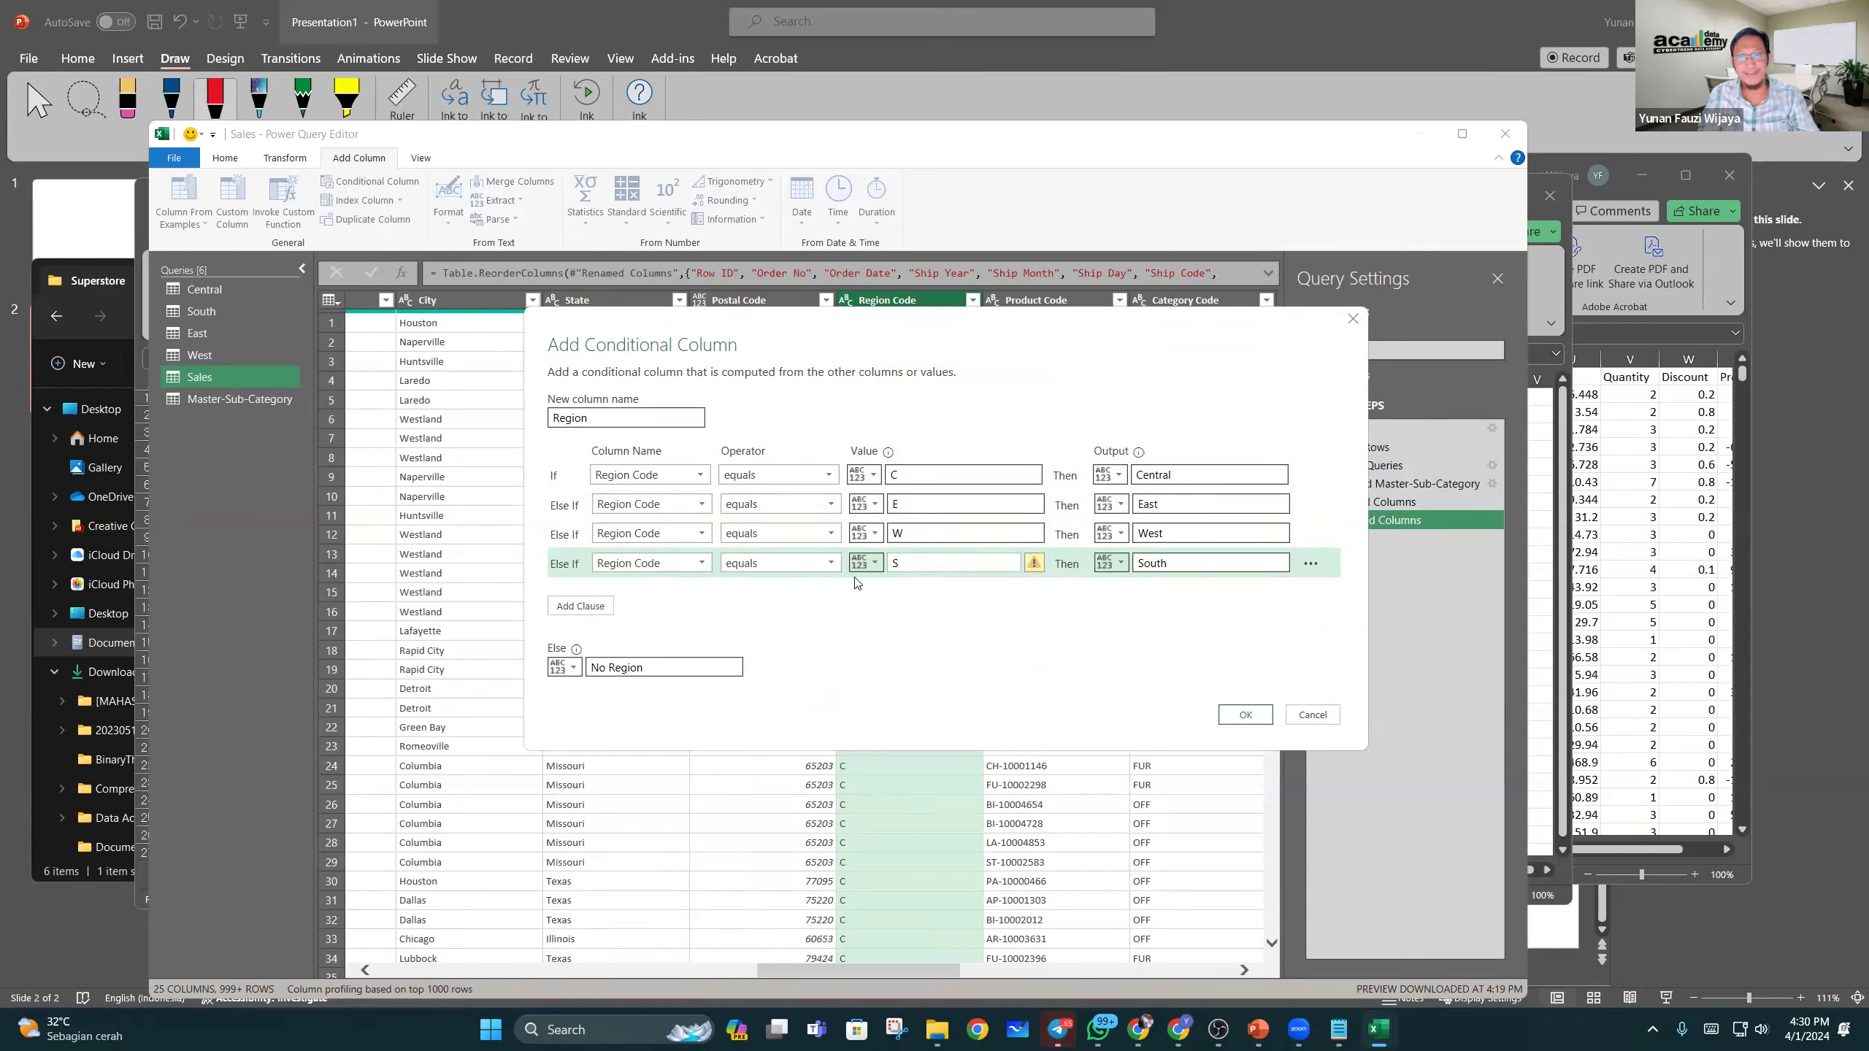
double_click(930, 574)
key(Tab)
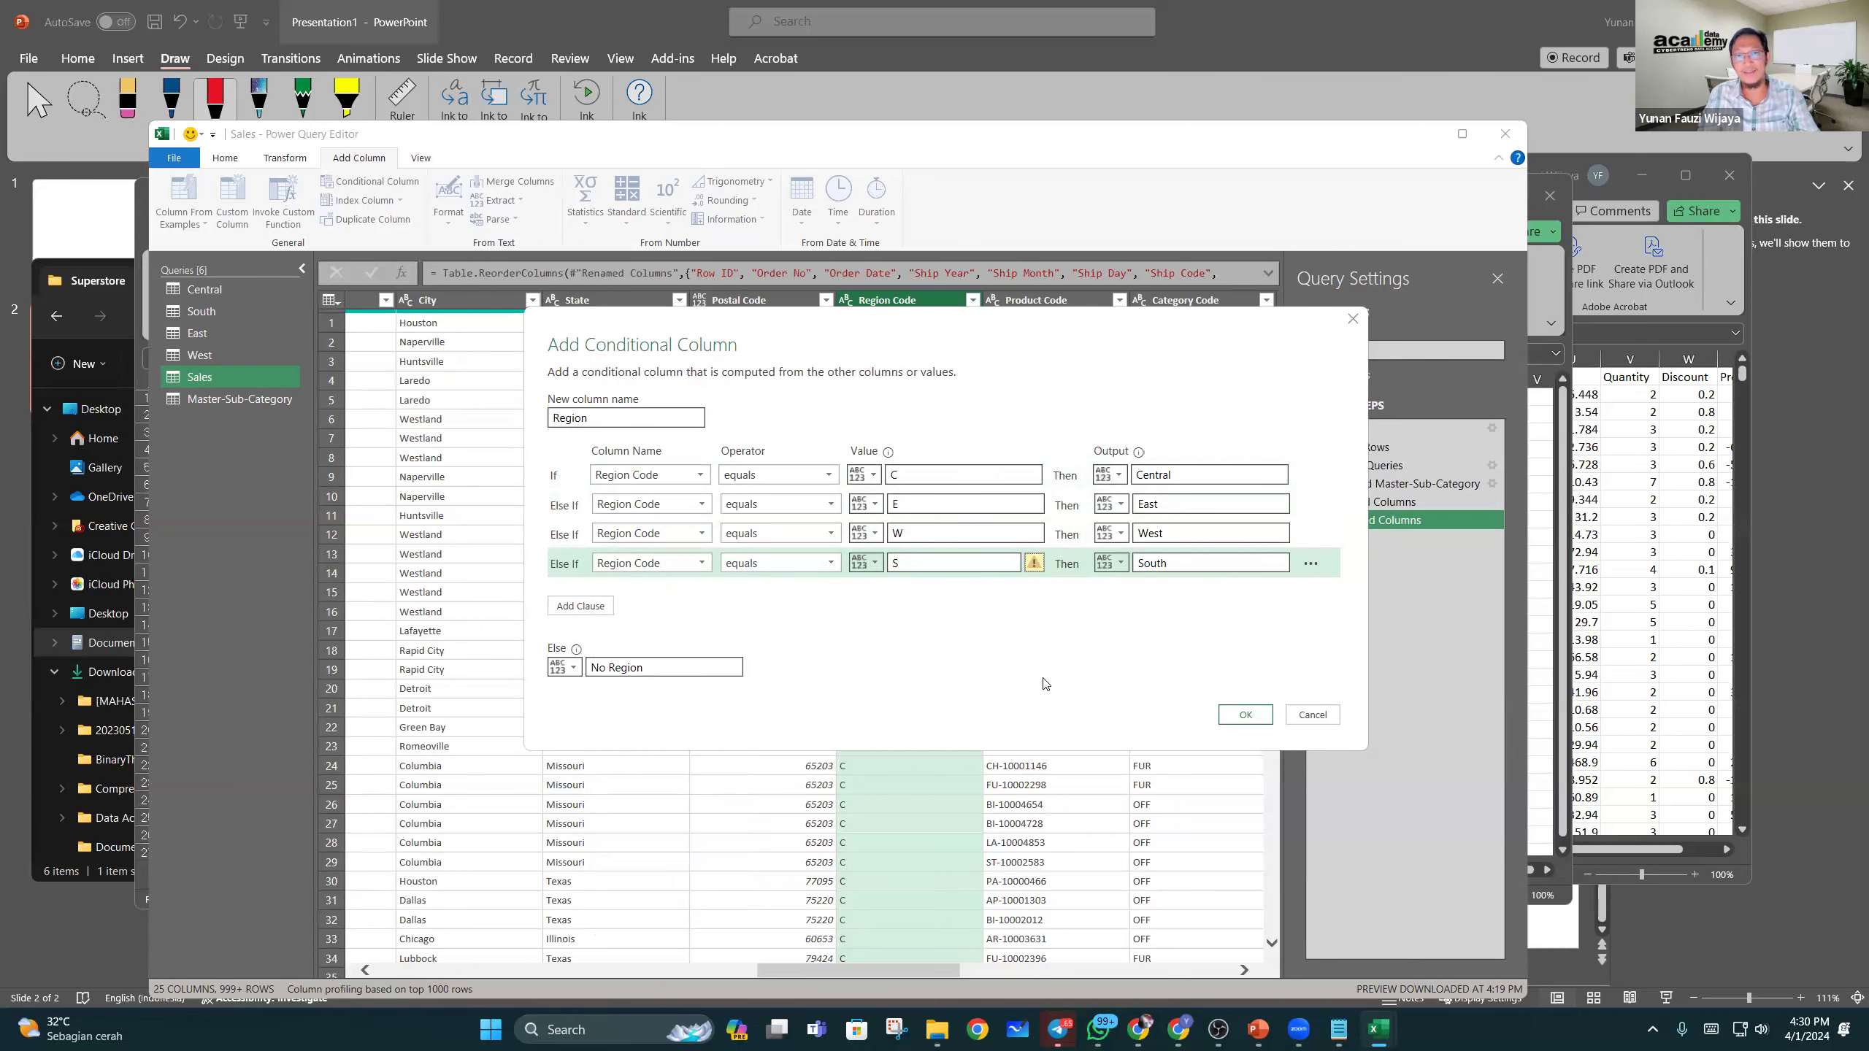
click(1245, 714)
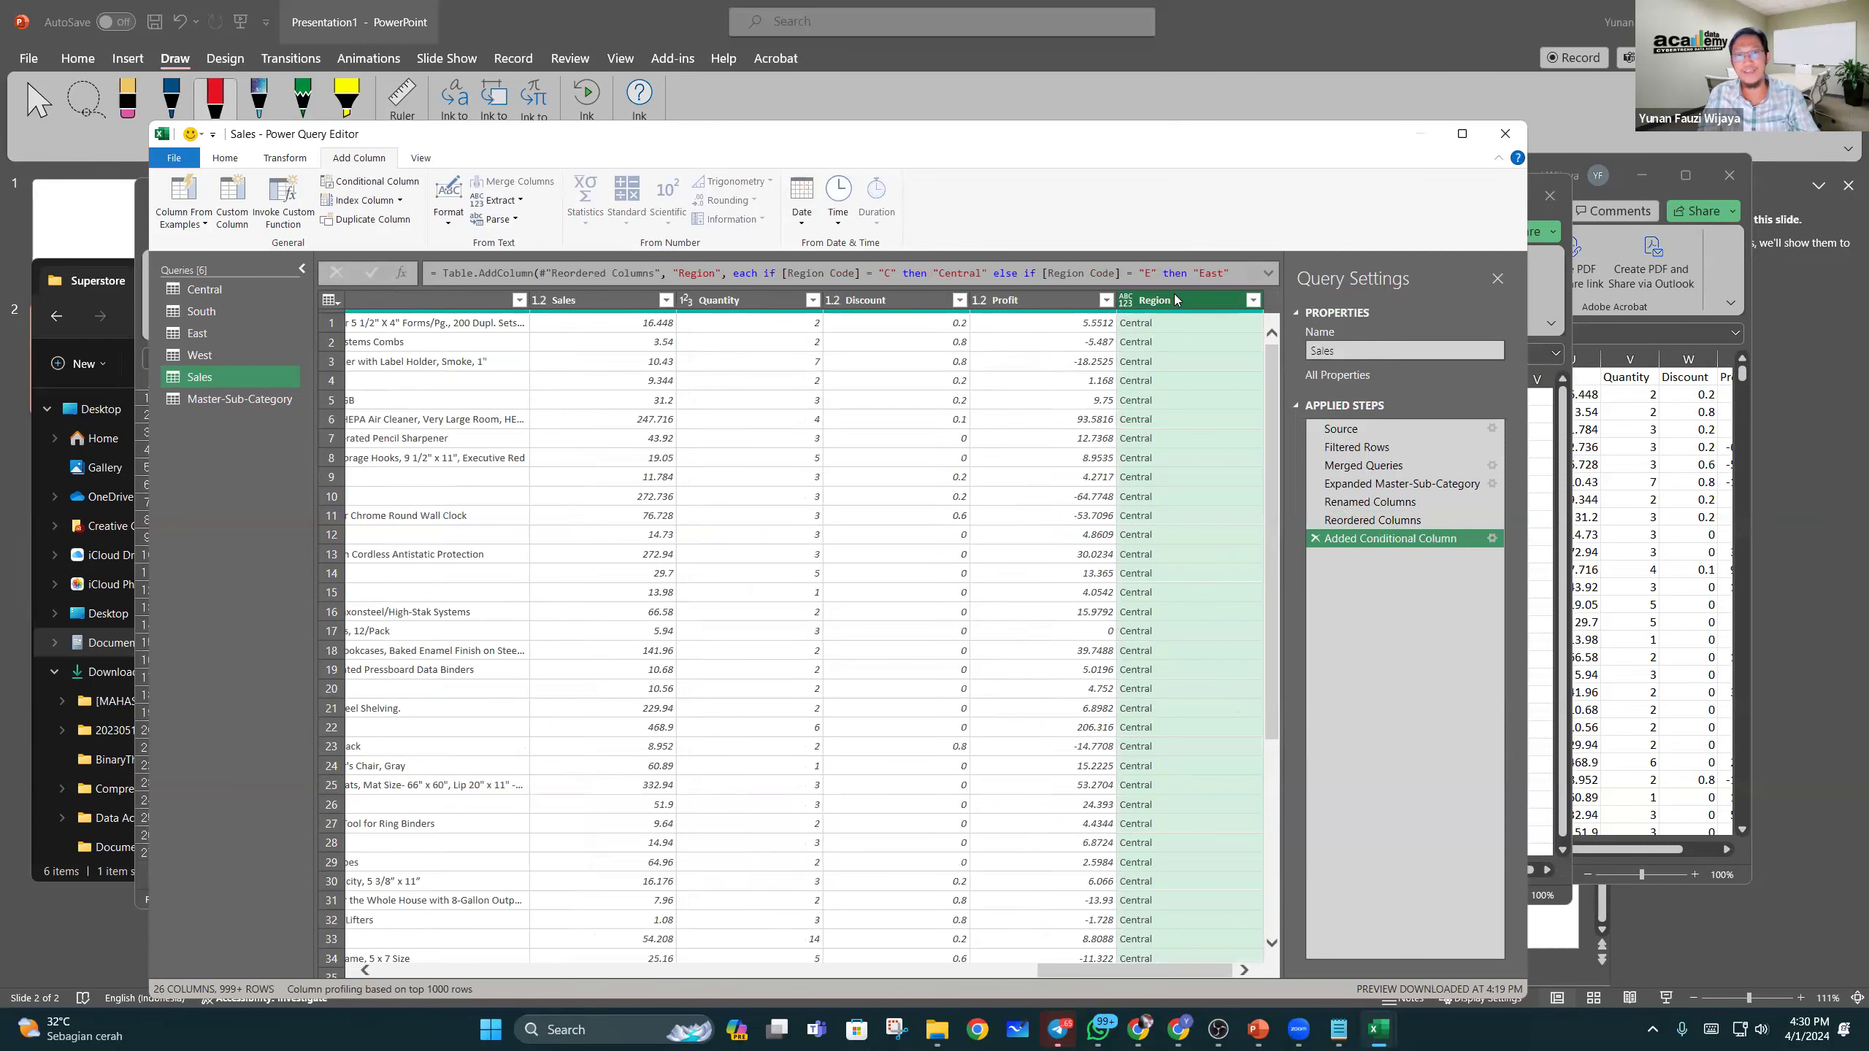
Step: Move the Region column to directly after the Region Code column and compare the two columns' values
drag(1170, 304, 604, 303)
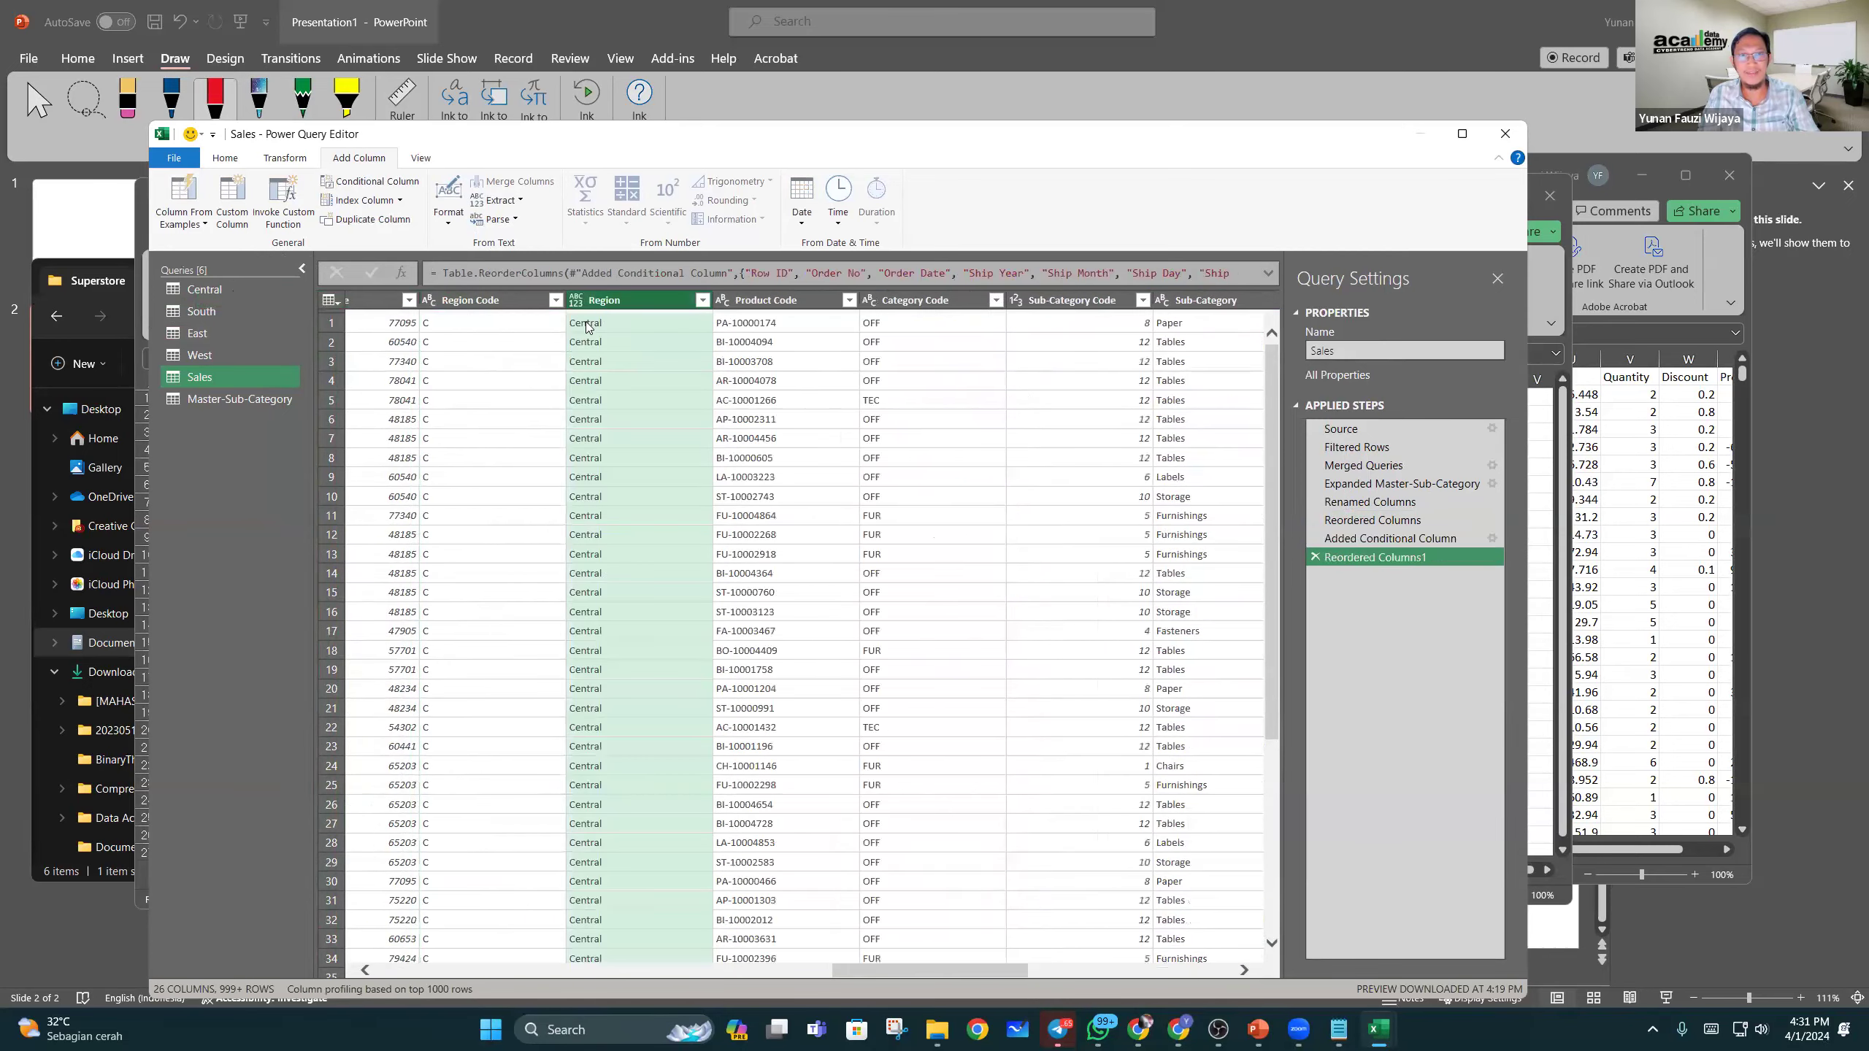
scroll(581, 414, down, 20)
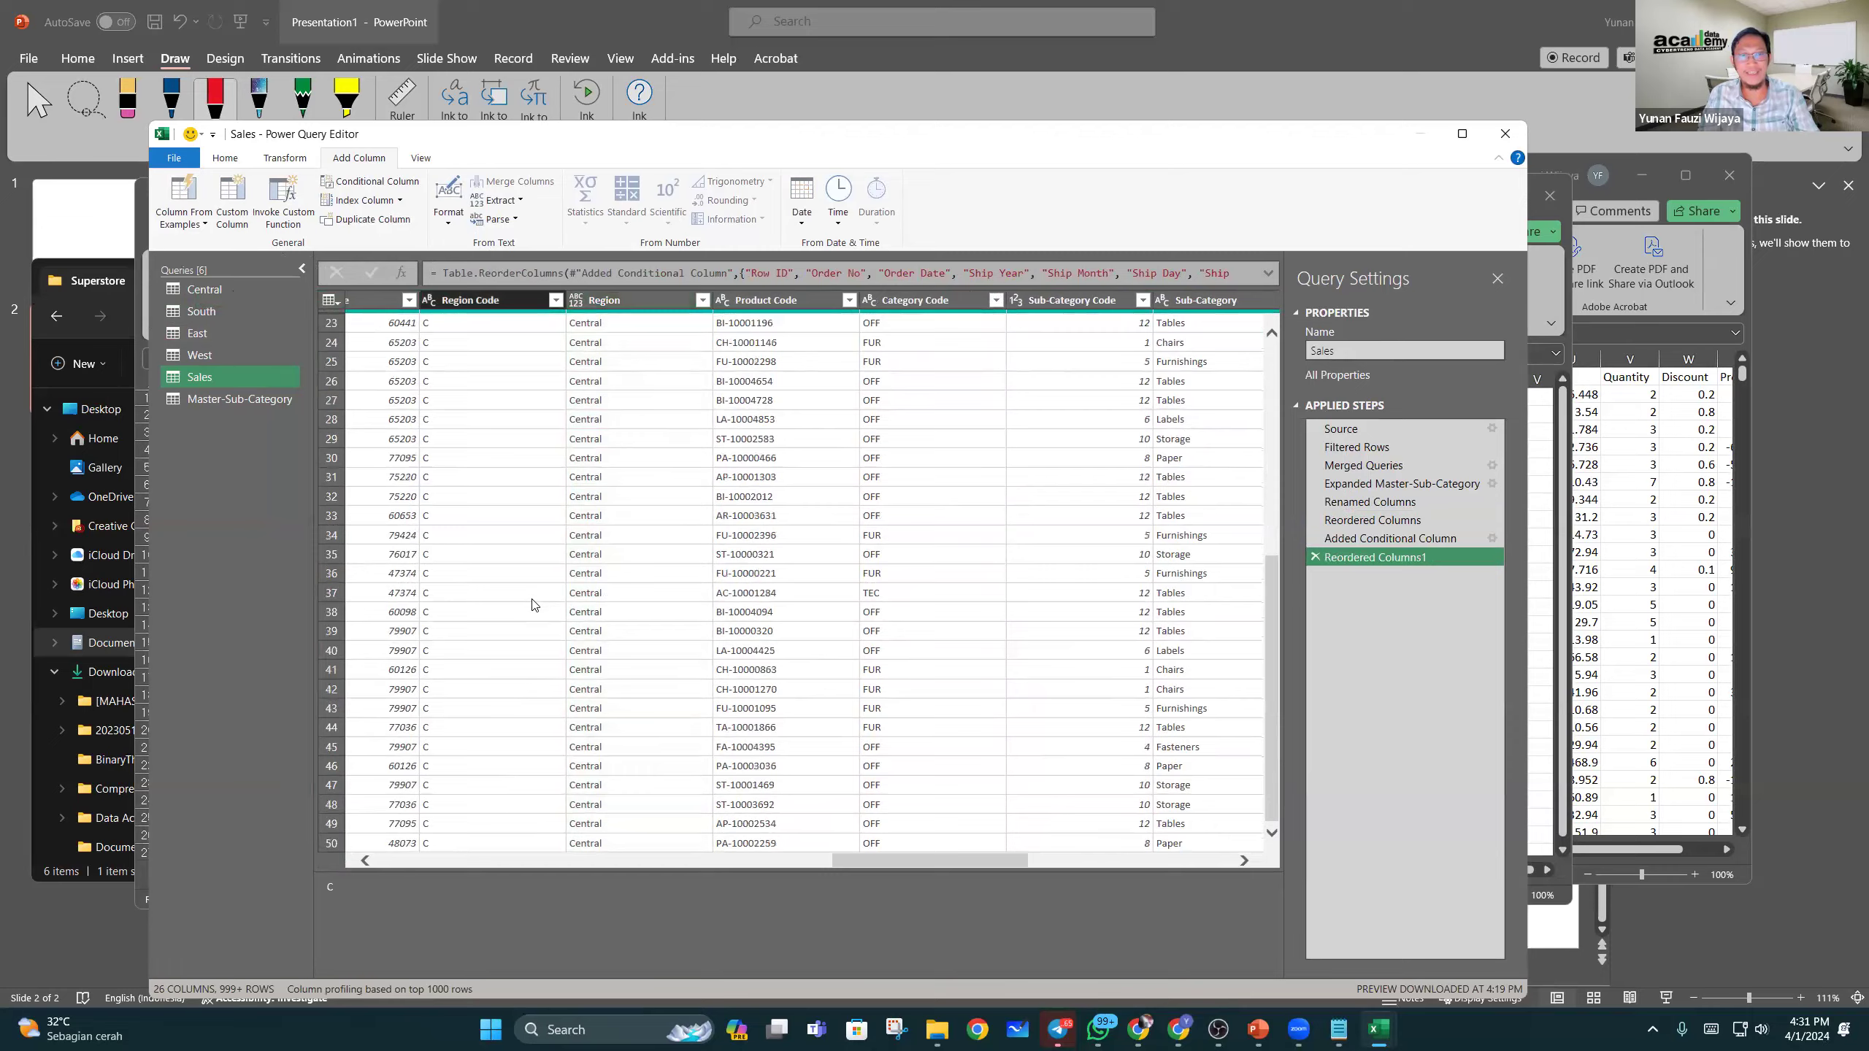
scroll(538, 605, down, 20)
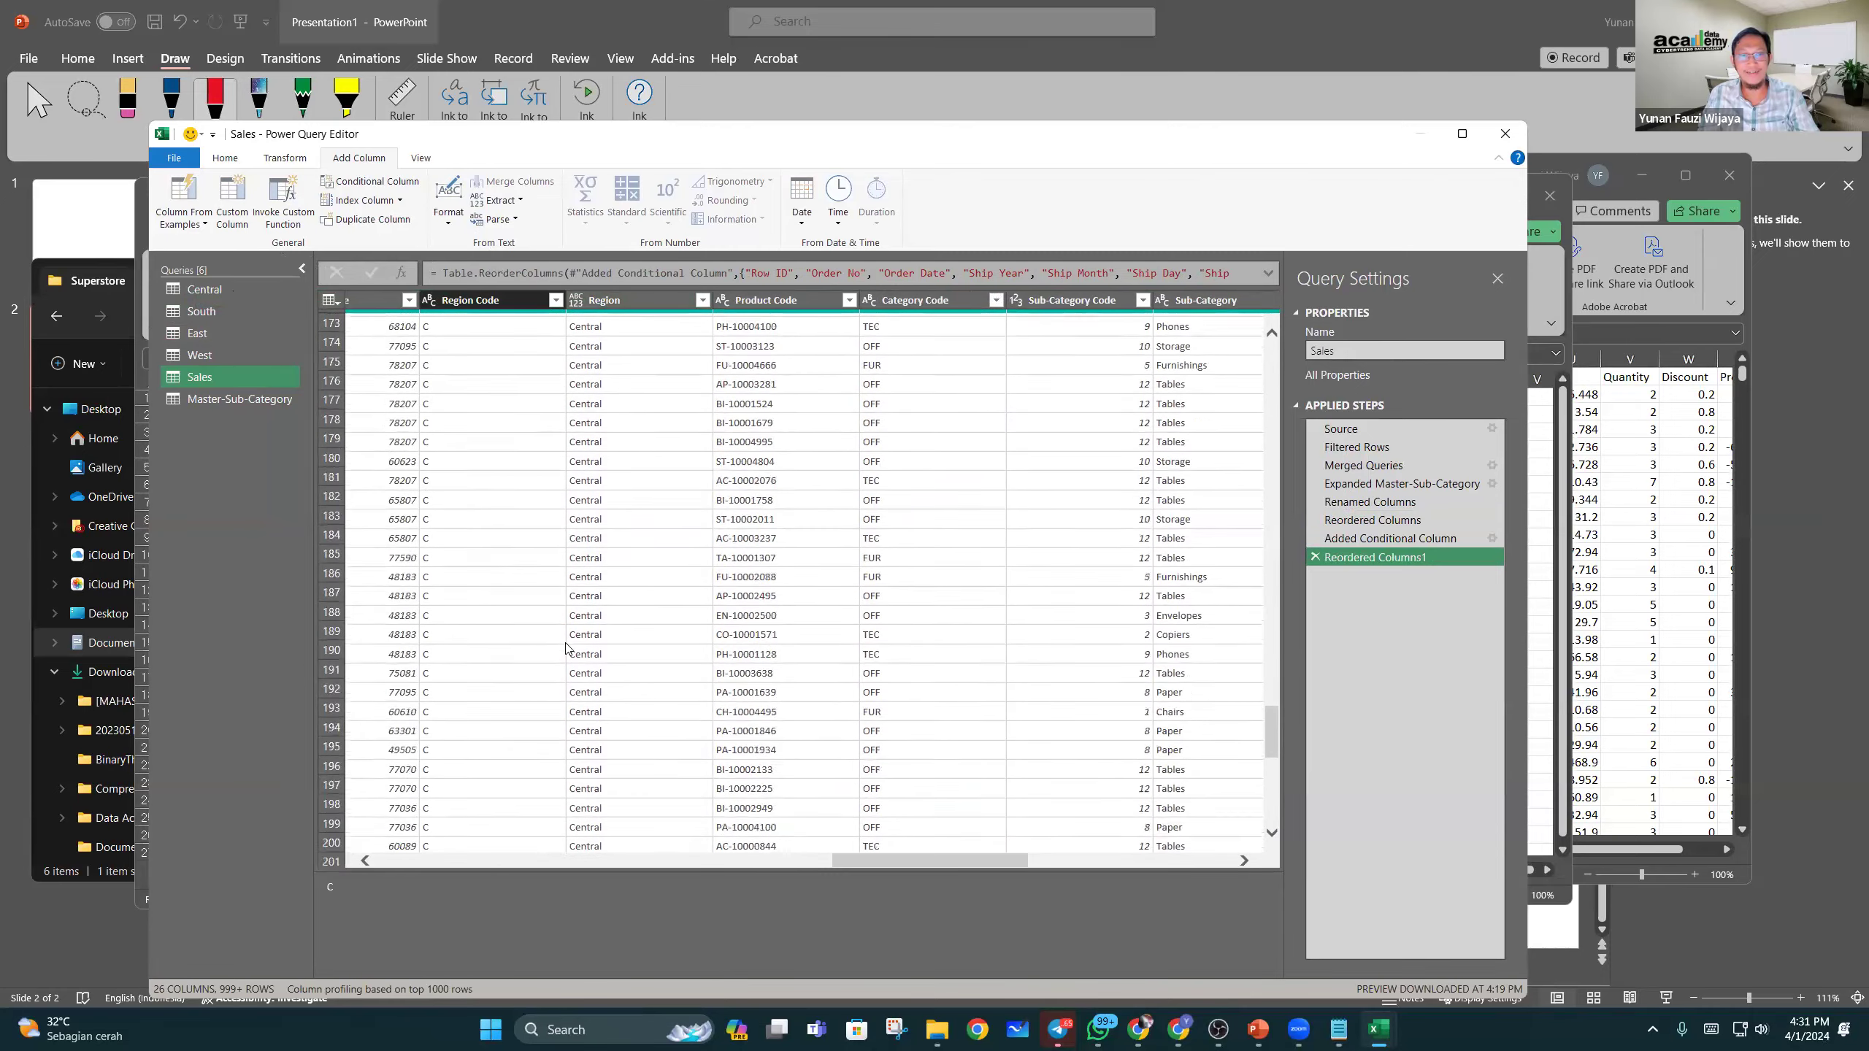
scroll(690, 380, up, 20)
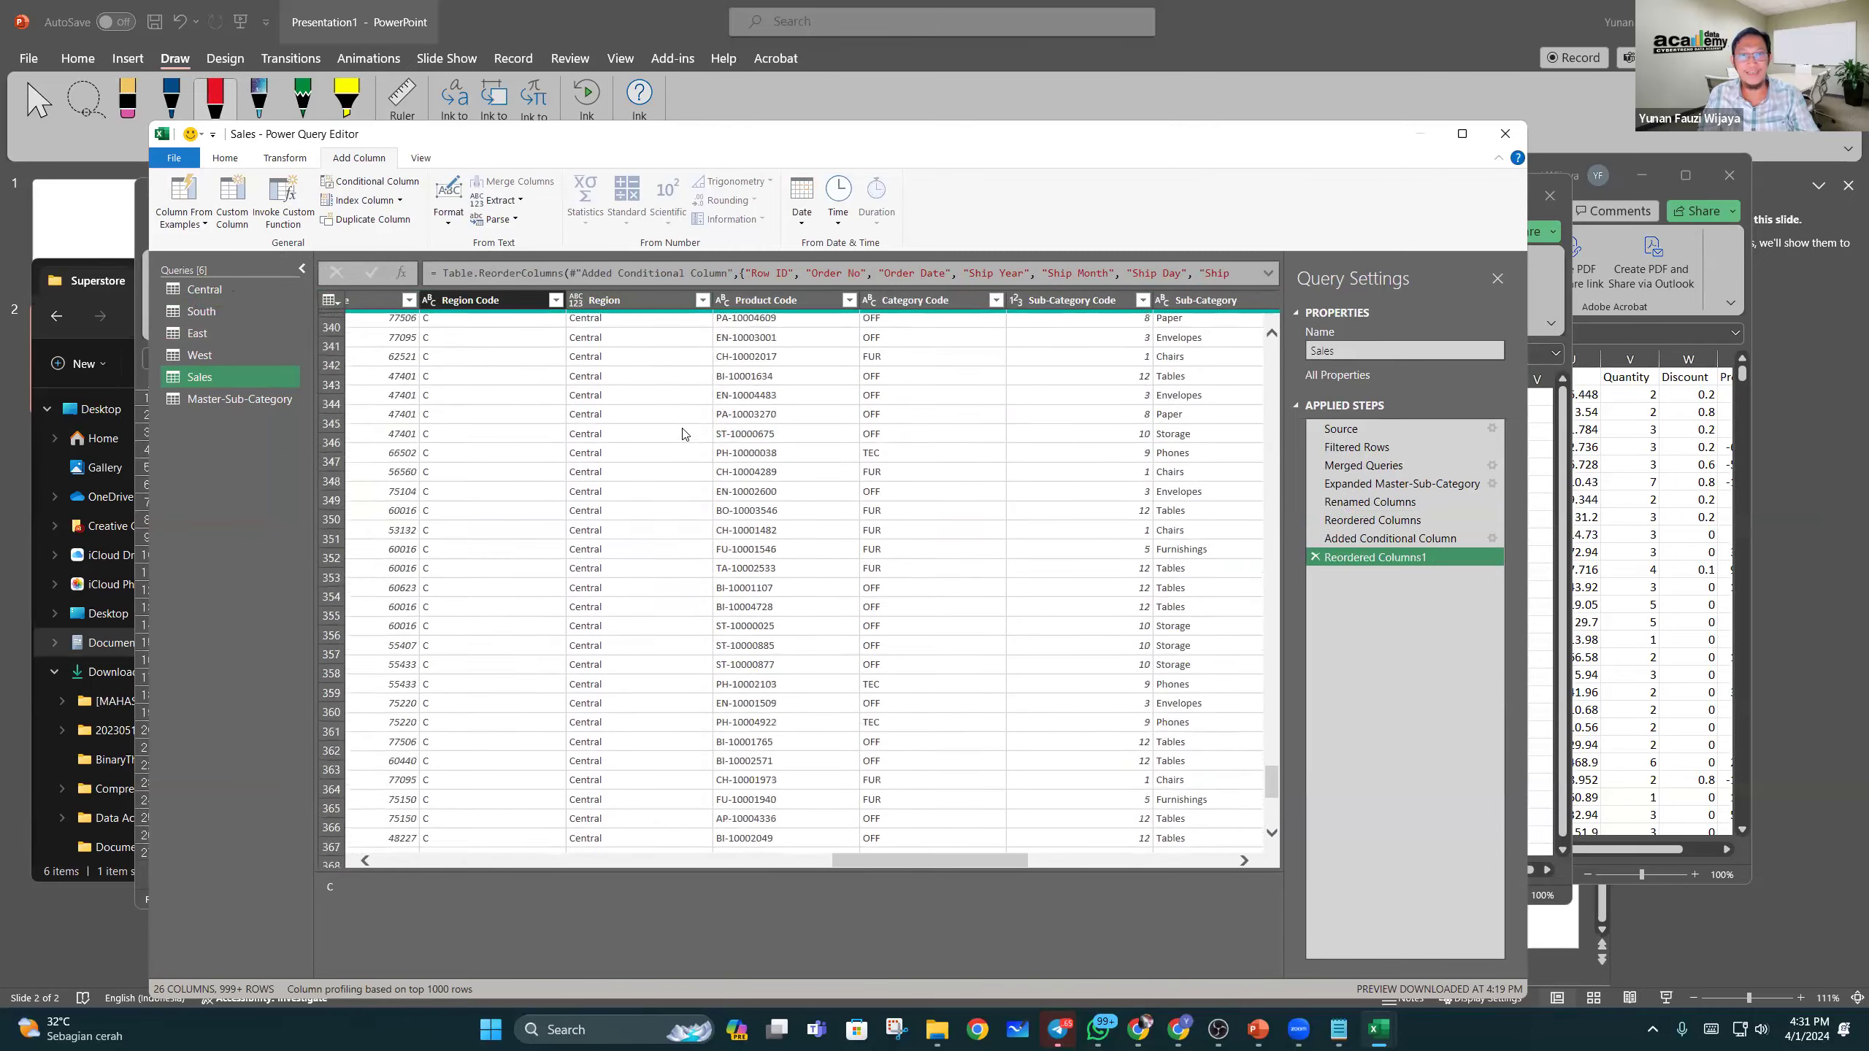
scroll(667, 431, up, 20)
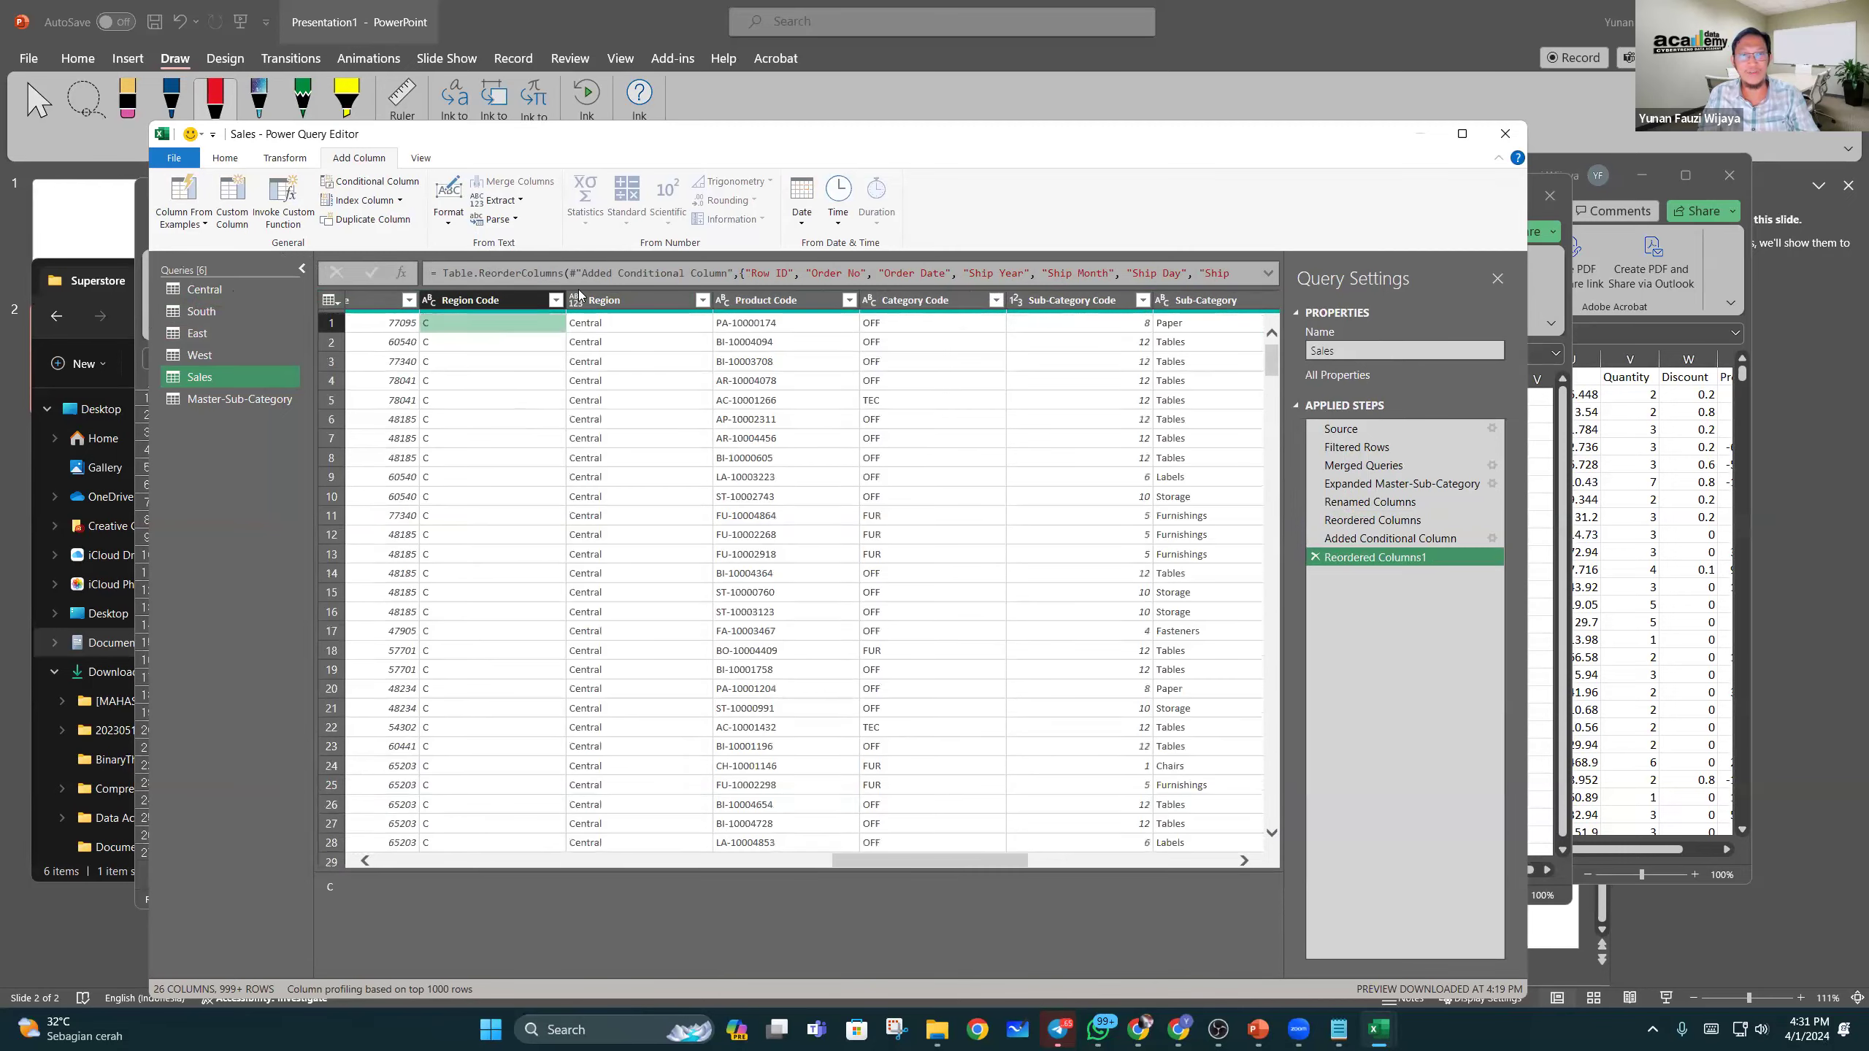
Step: Remove the Region Code column from the Sales query
click(482, 304)
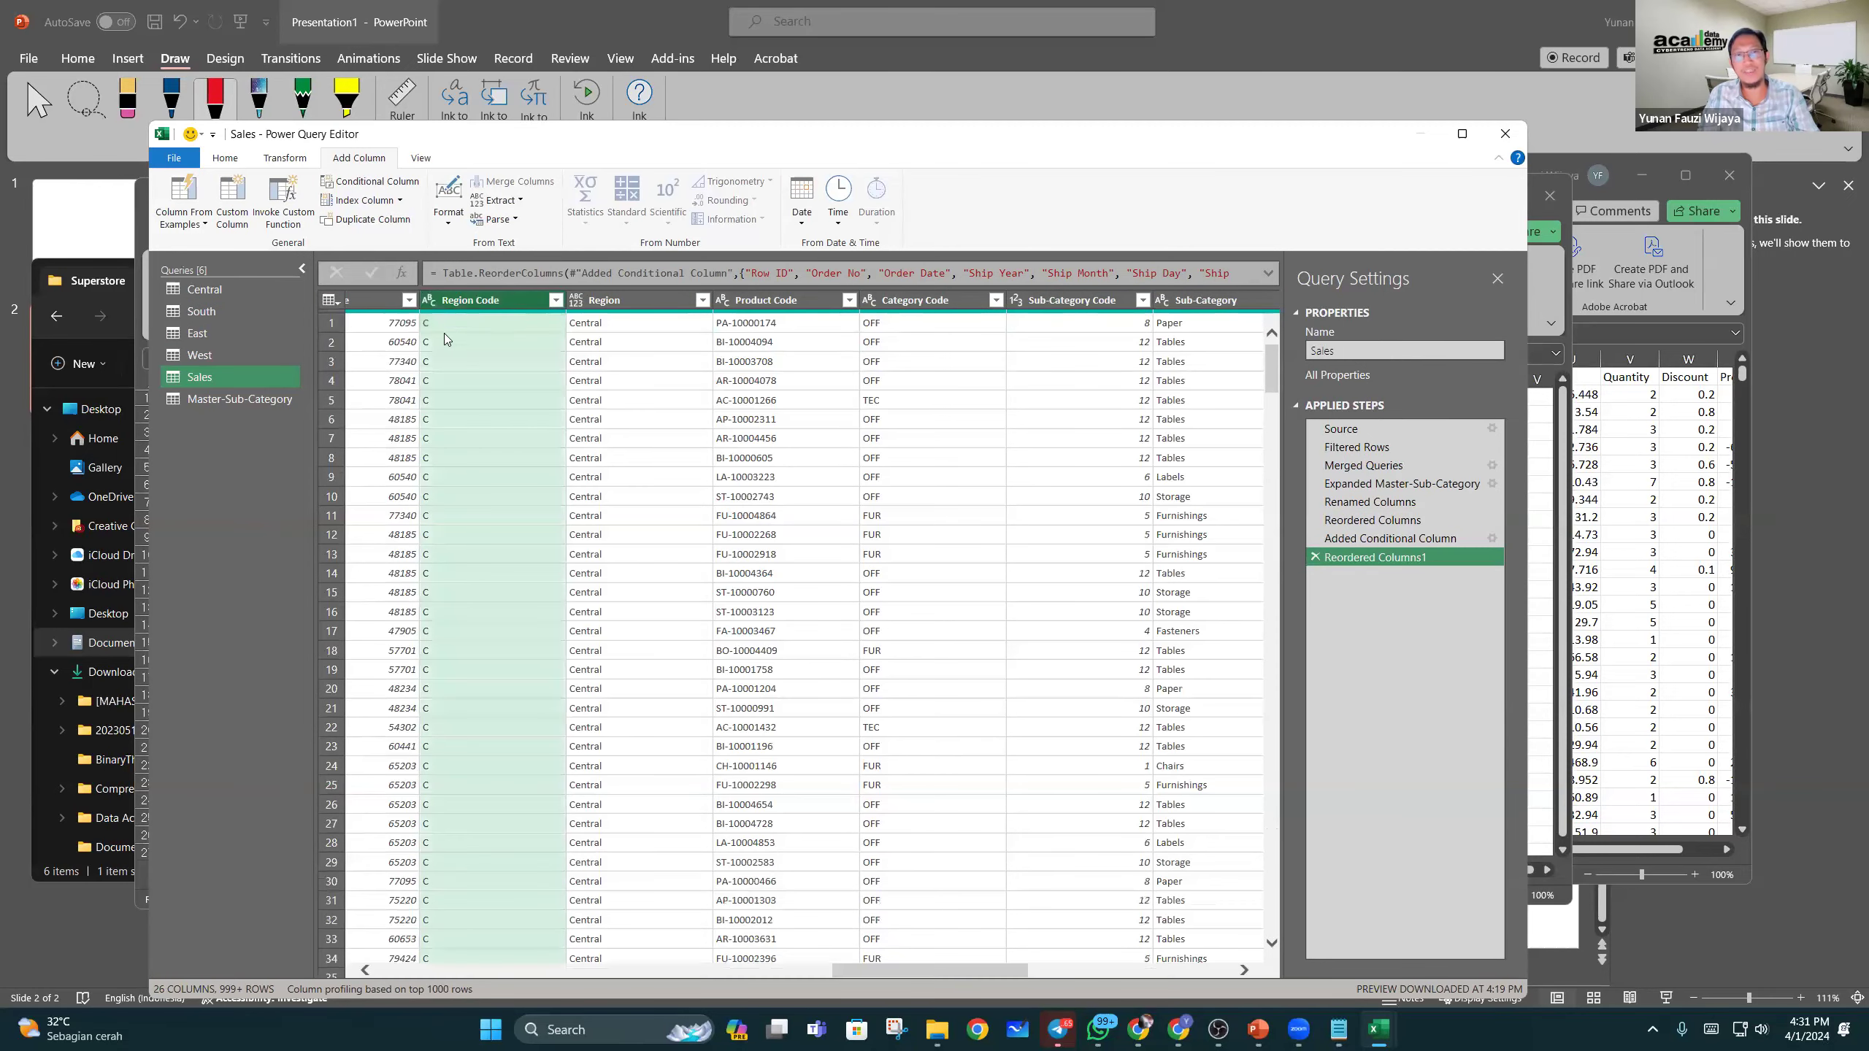
right_click(508, 298)
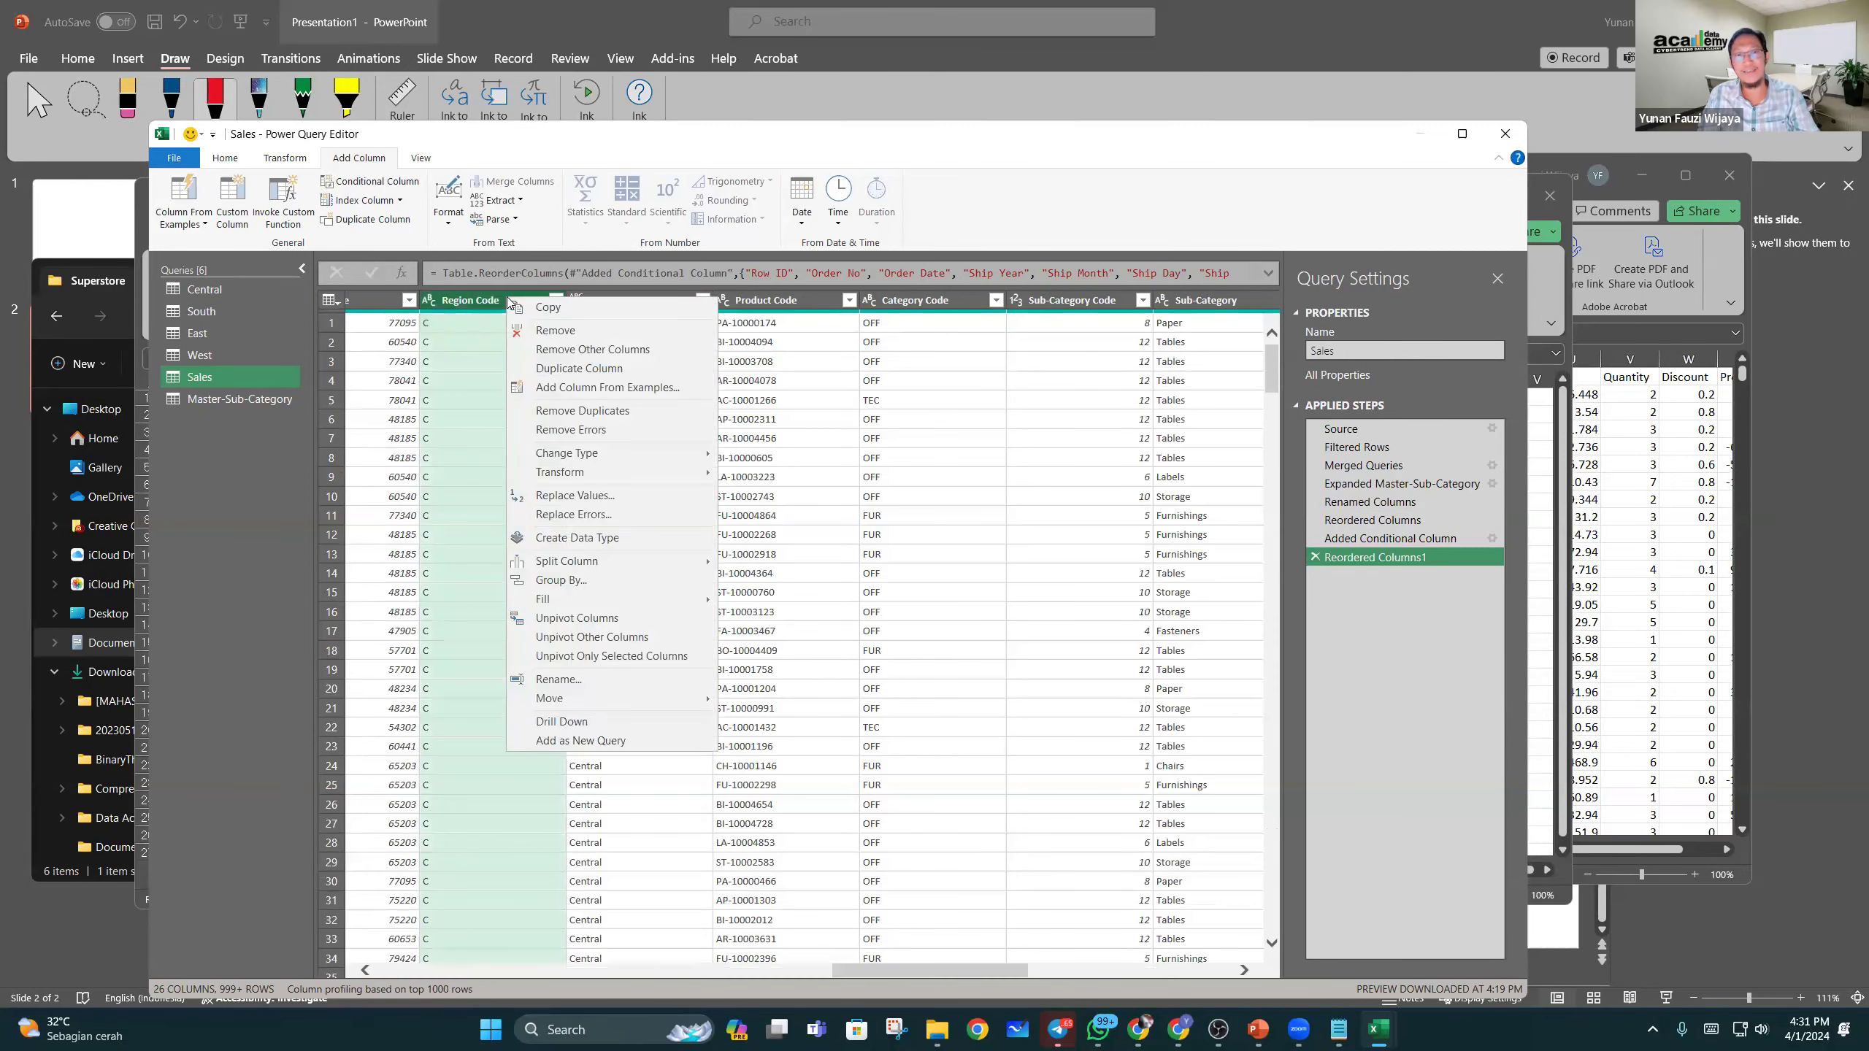
click(575, 337)
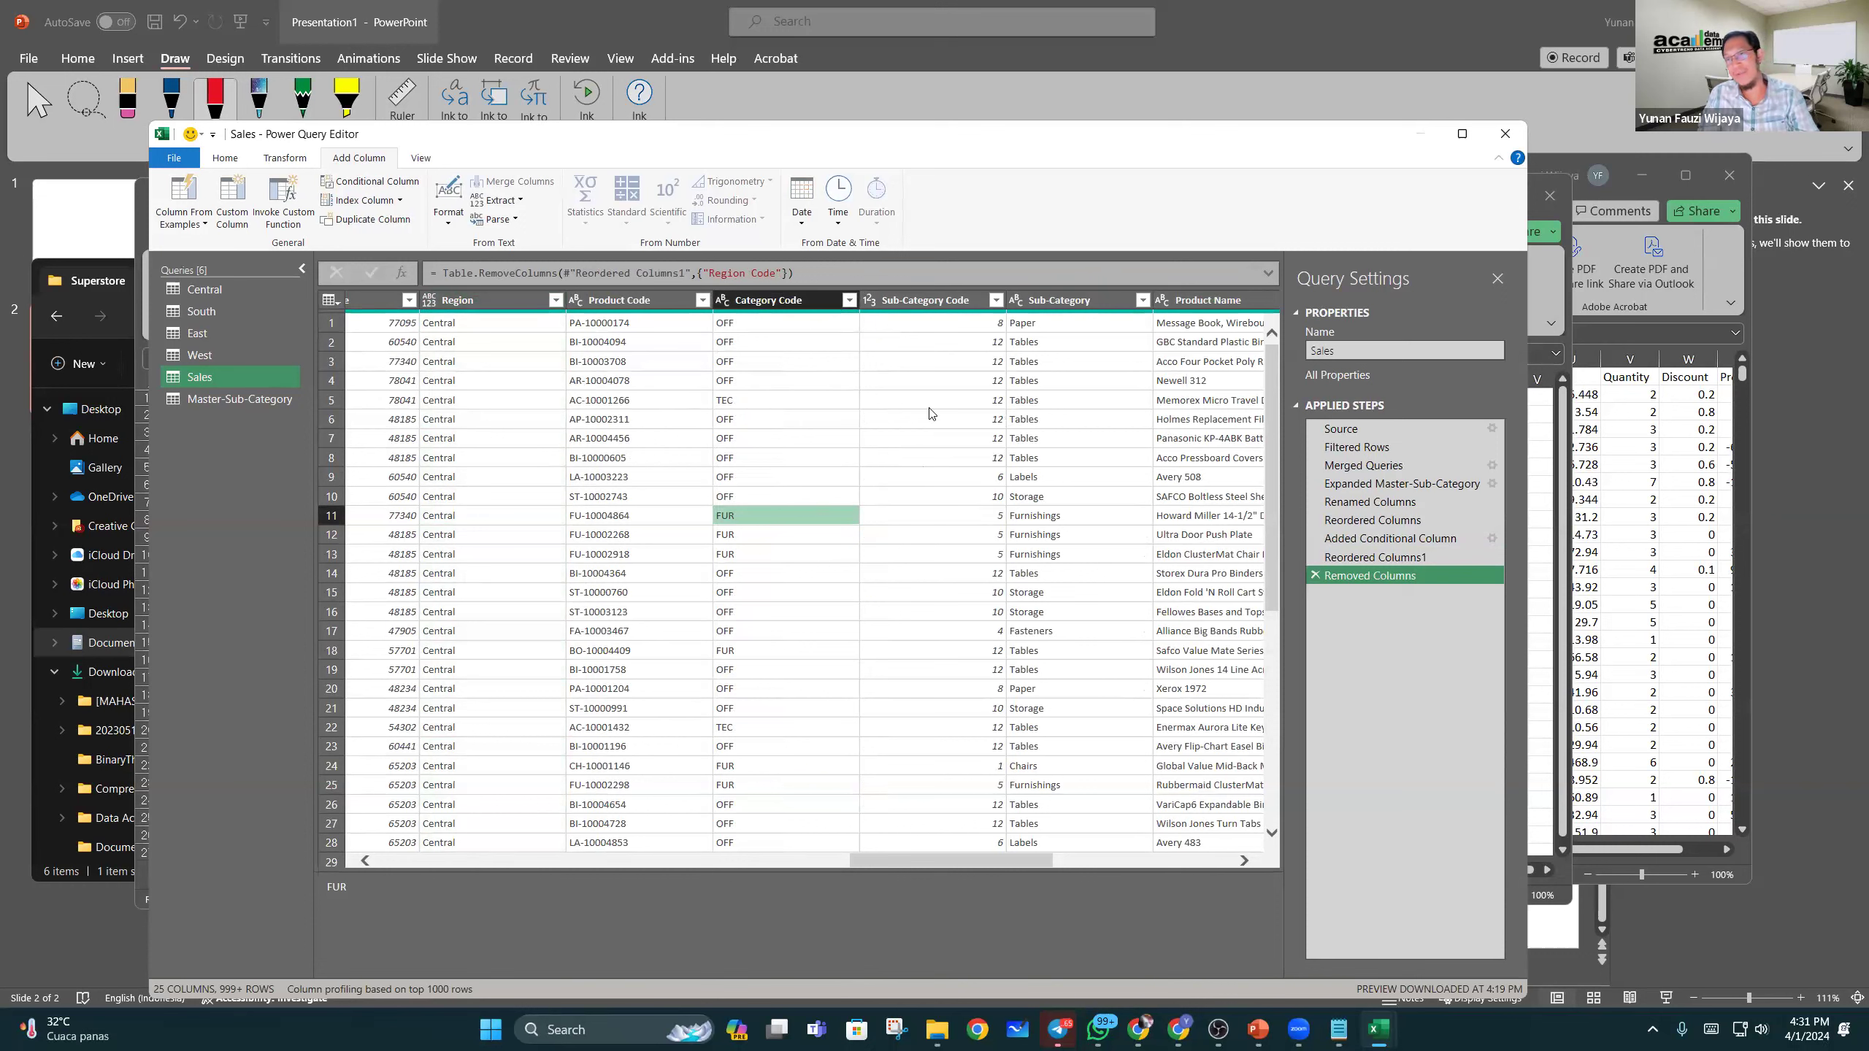
Step: Close and load the queries into Excel, and bring the Book1 workbook to the front
click(296, 160)
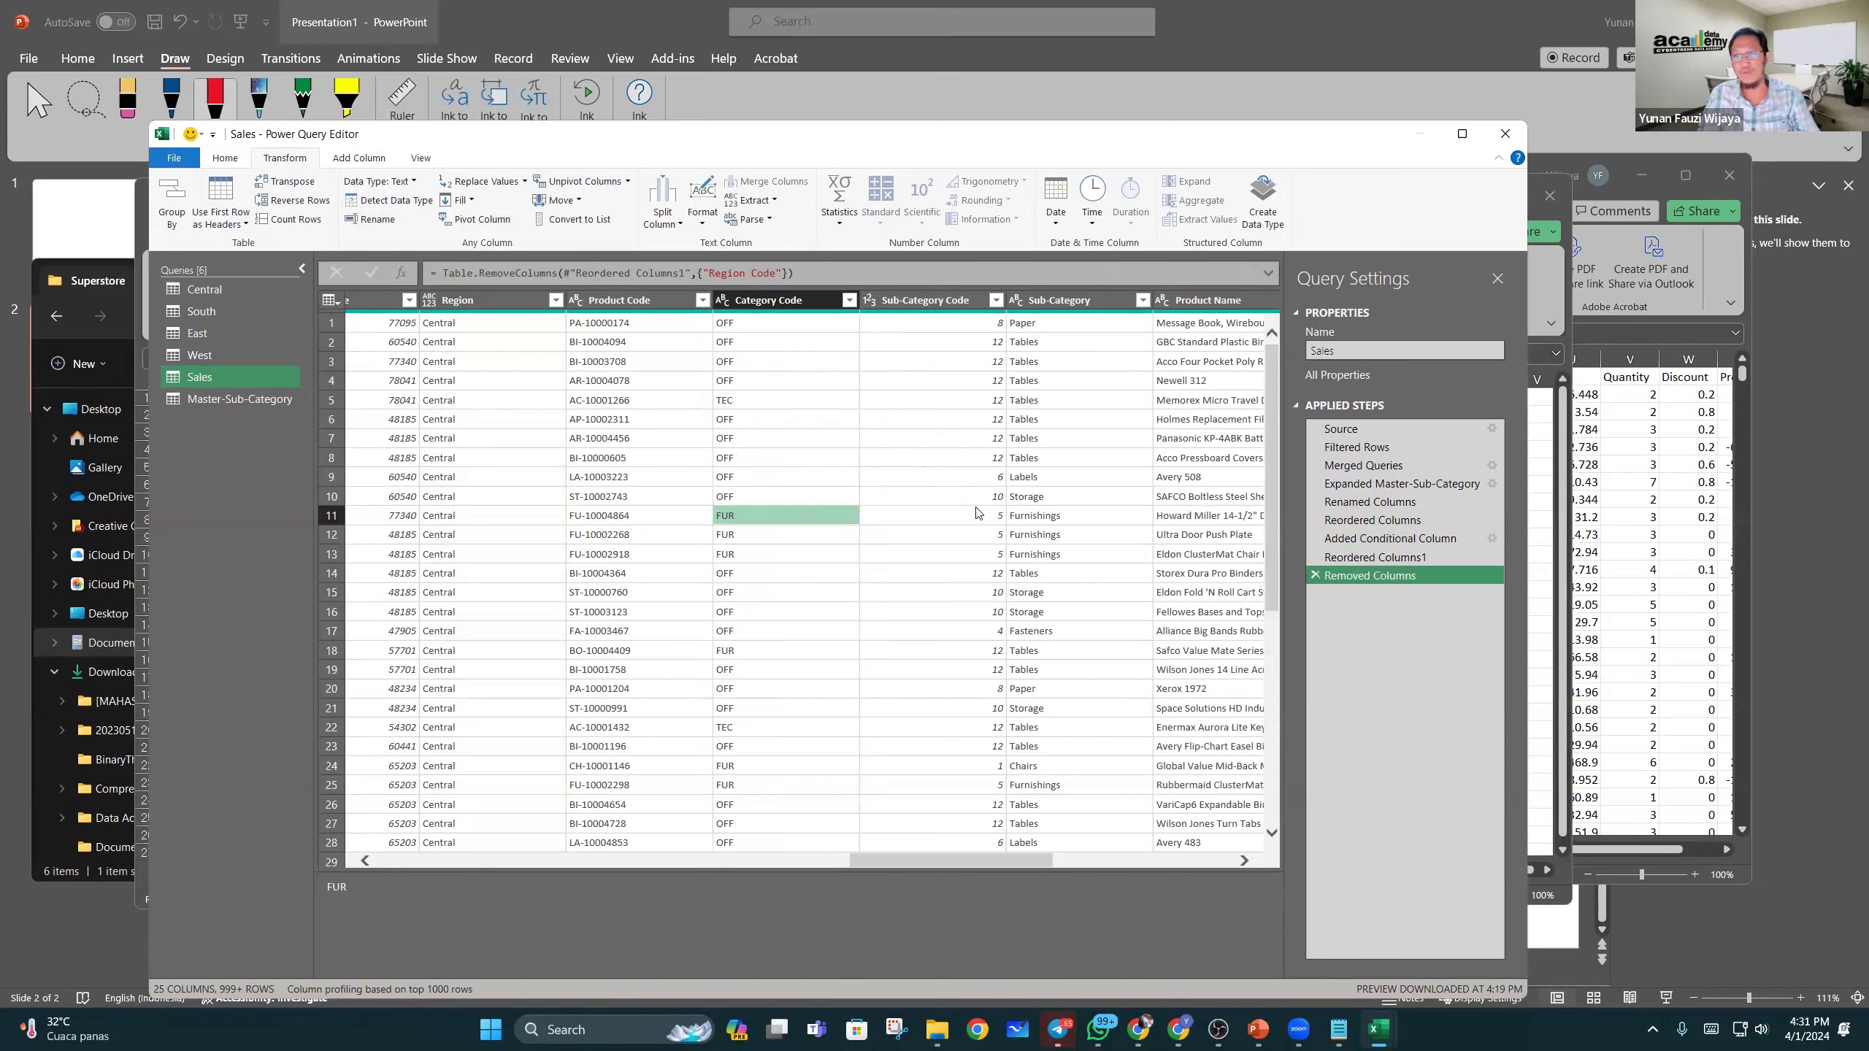
click(233, 165)
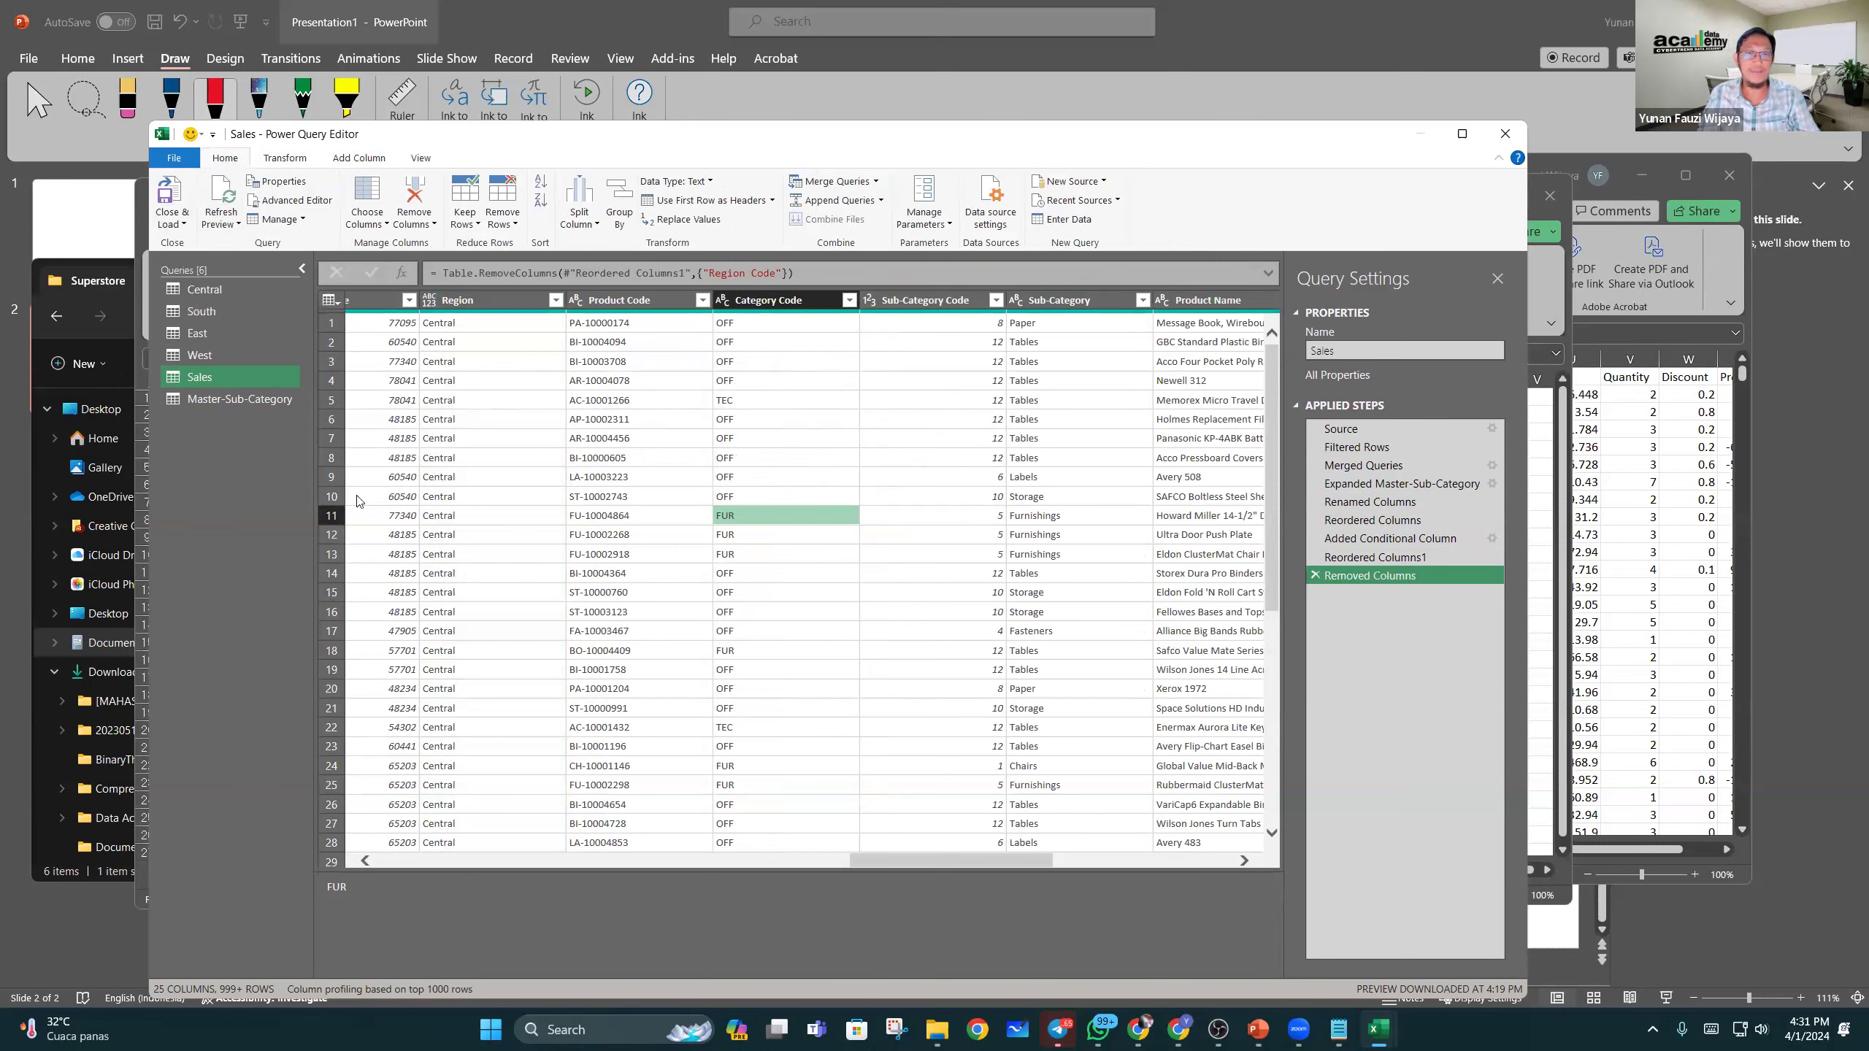
click(168, 200)
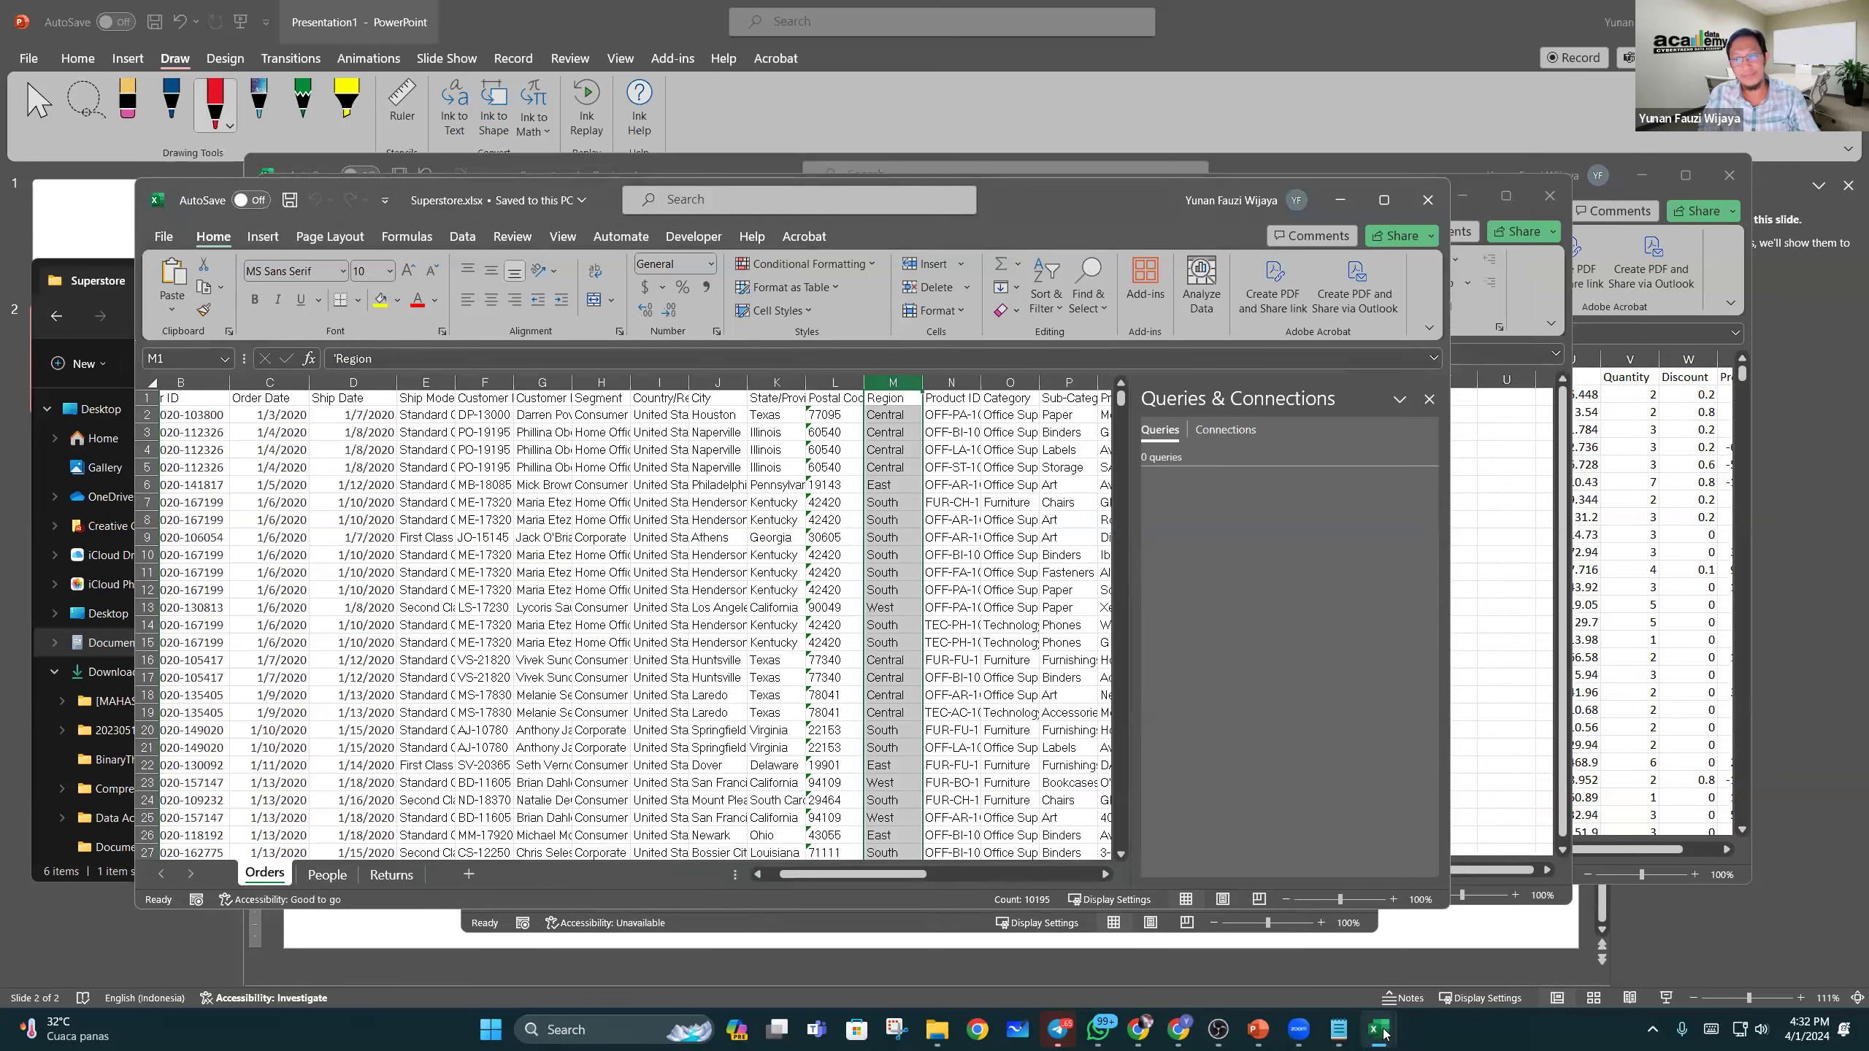
mouse_move(1378, 1030)
click(1631, 946)
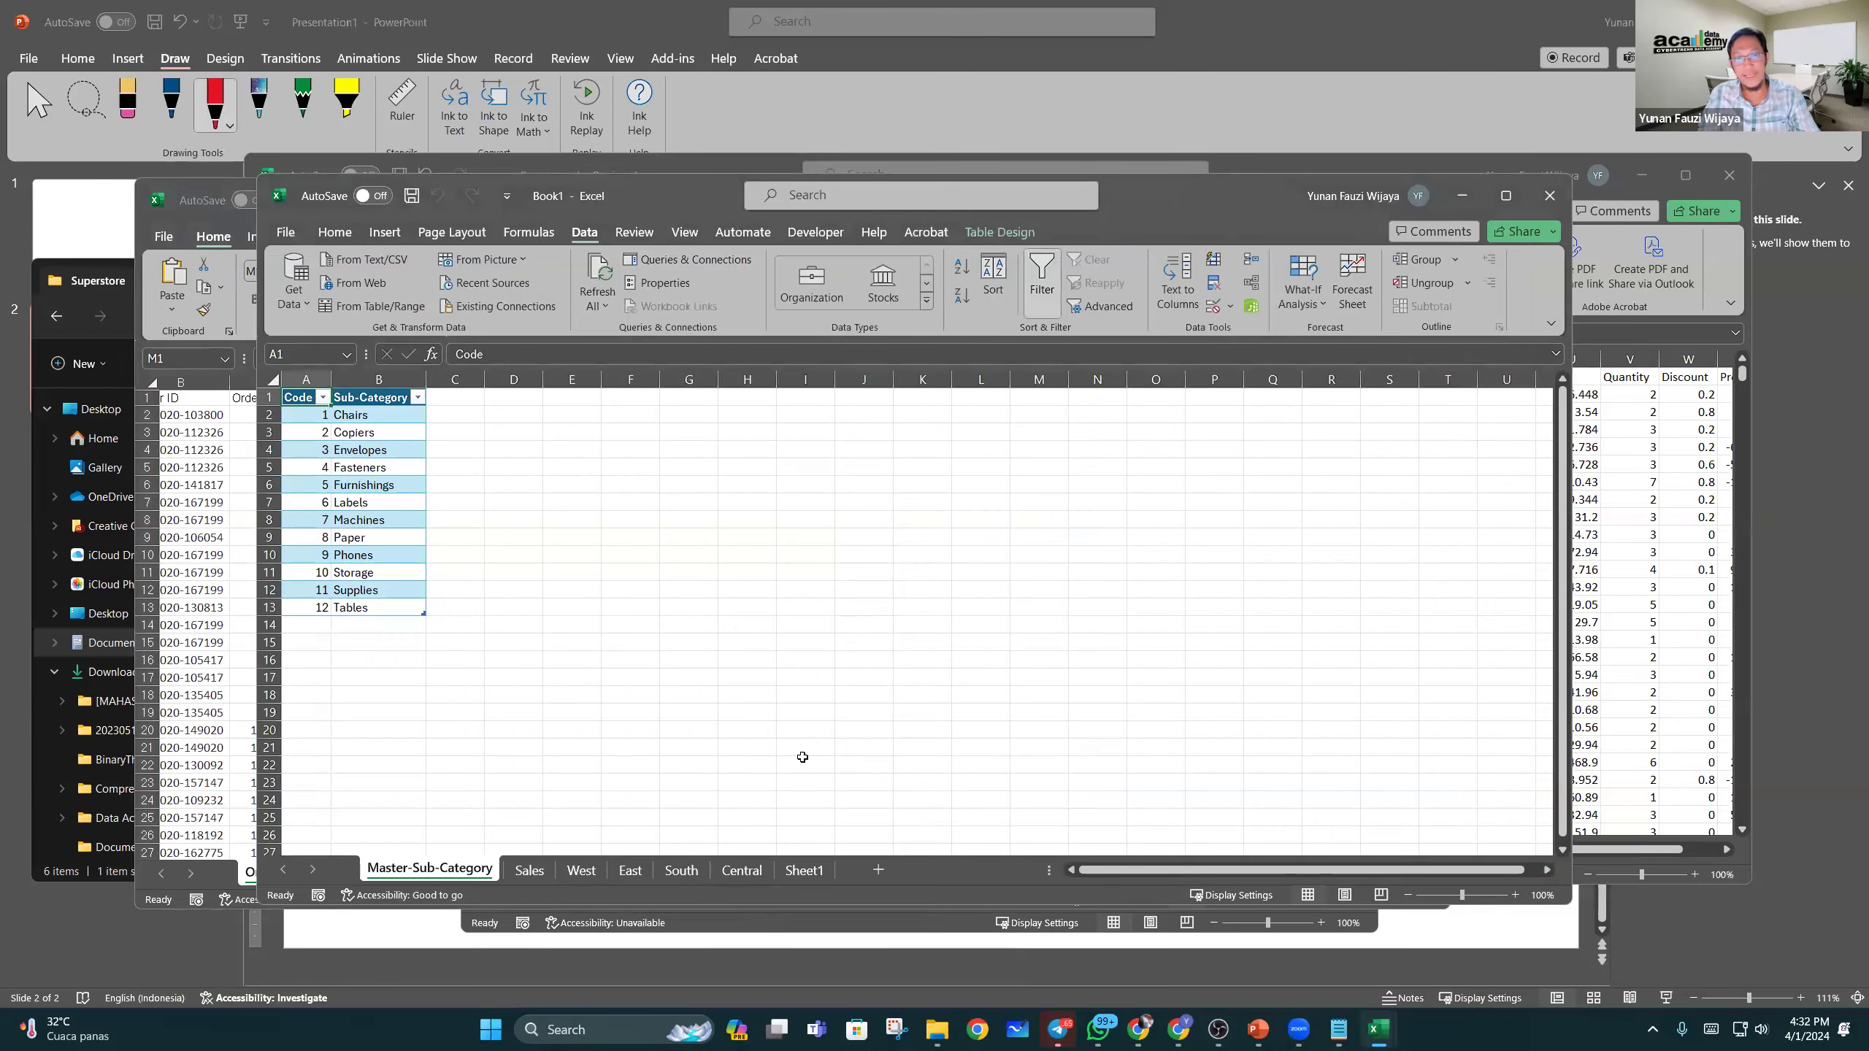
Step: Look through the loaded East, Central, Master-Sub-Category and Sales sheets
click(617, 524)
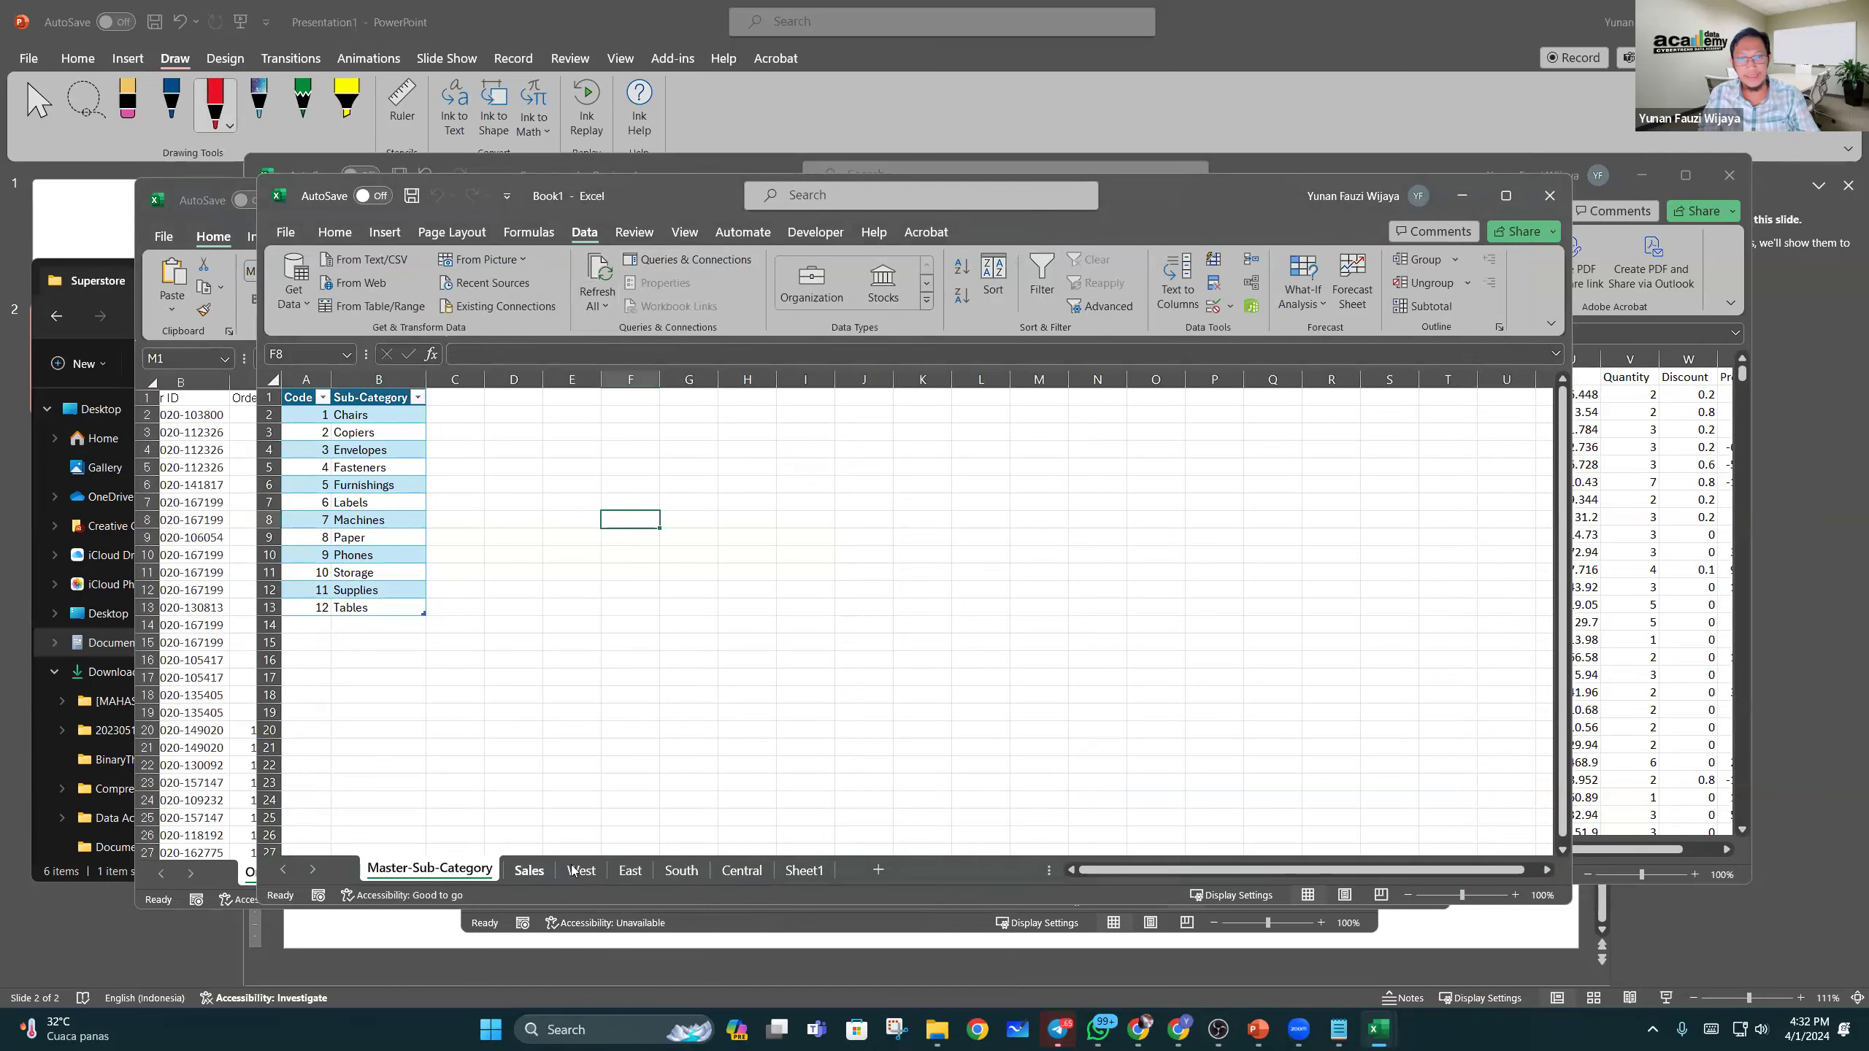
click(628, 872)
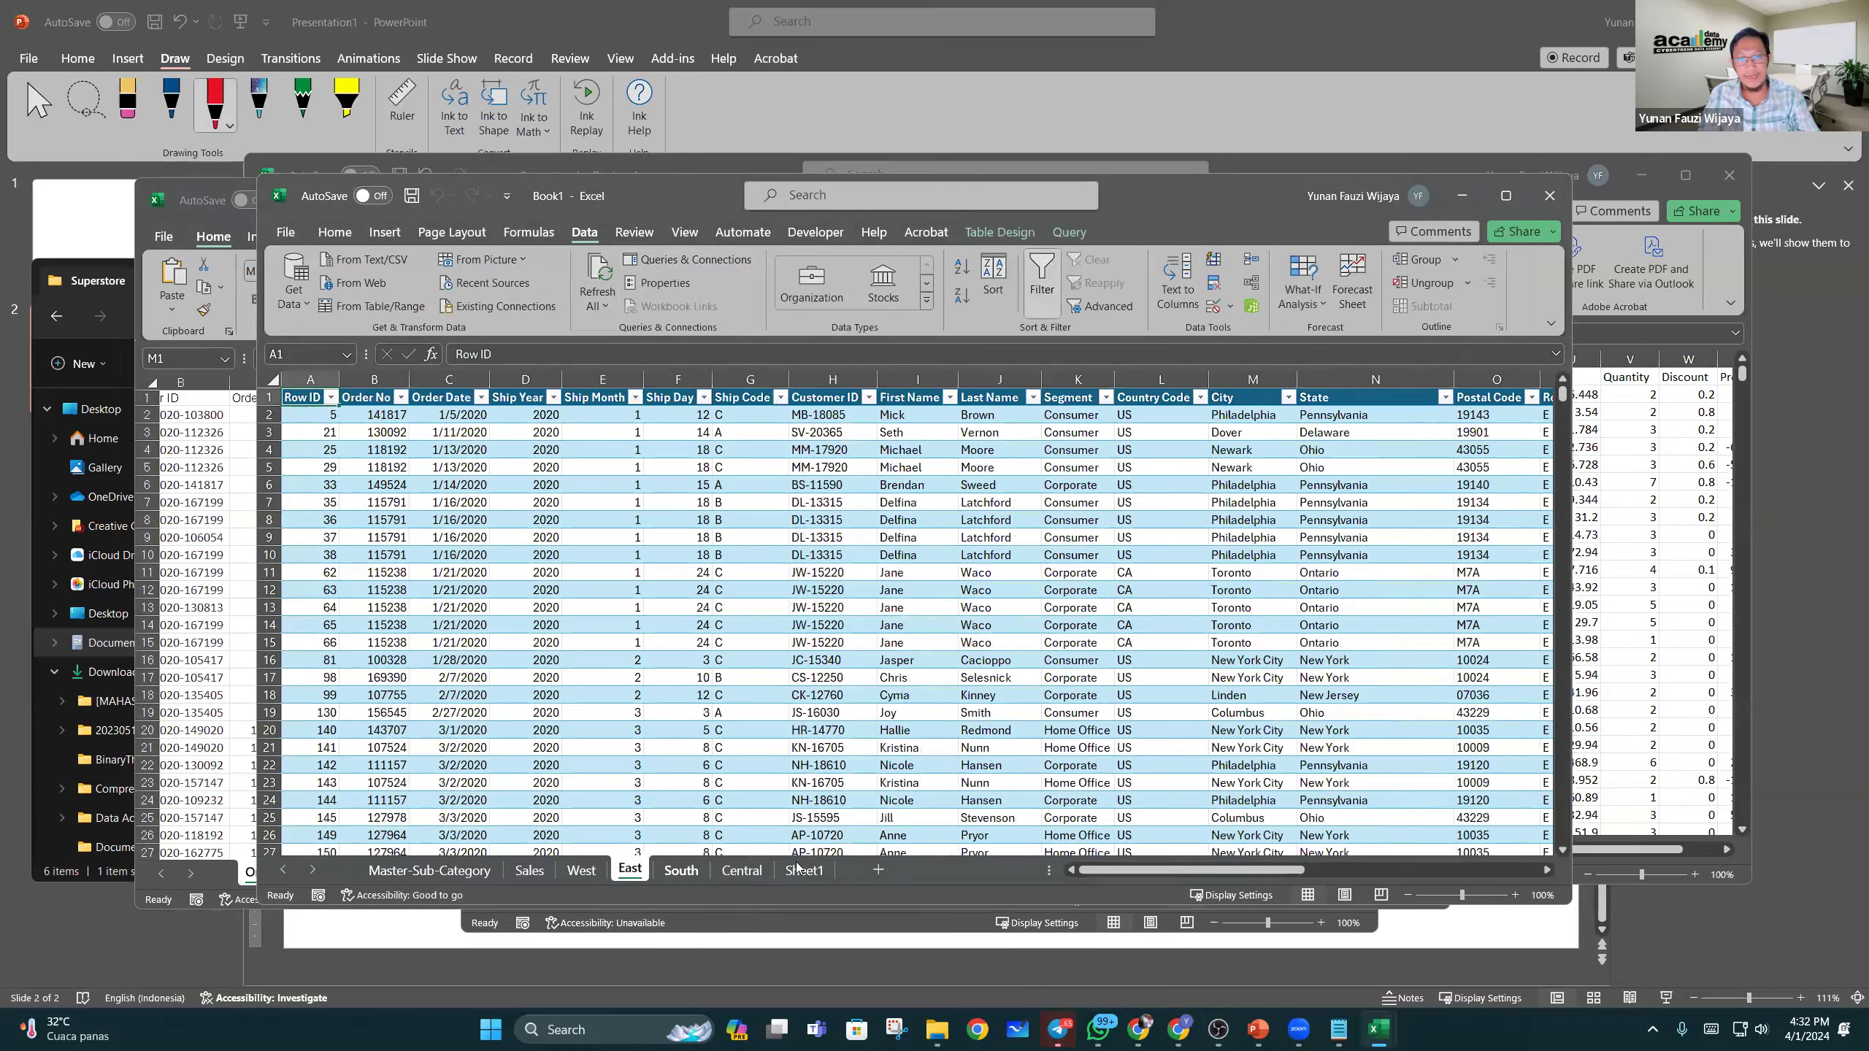
key(ctrl+Page_Down)
key(ctrl+Page_Down)
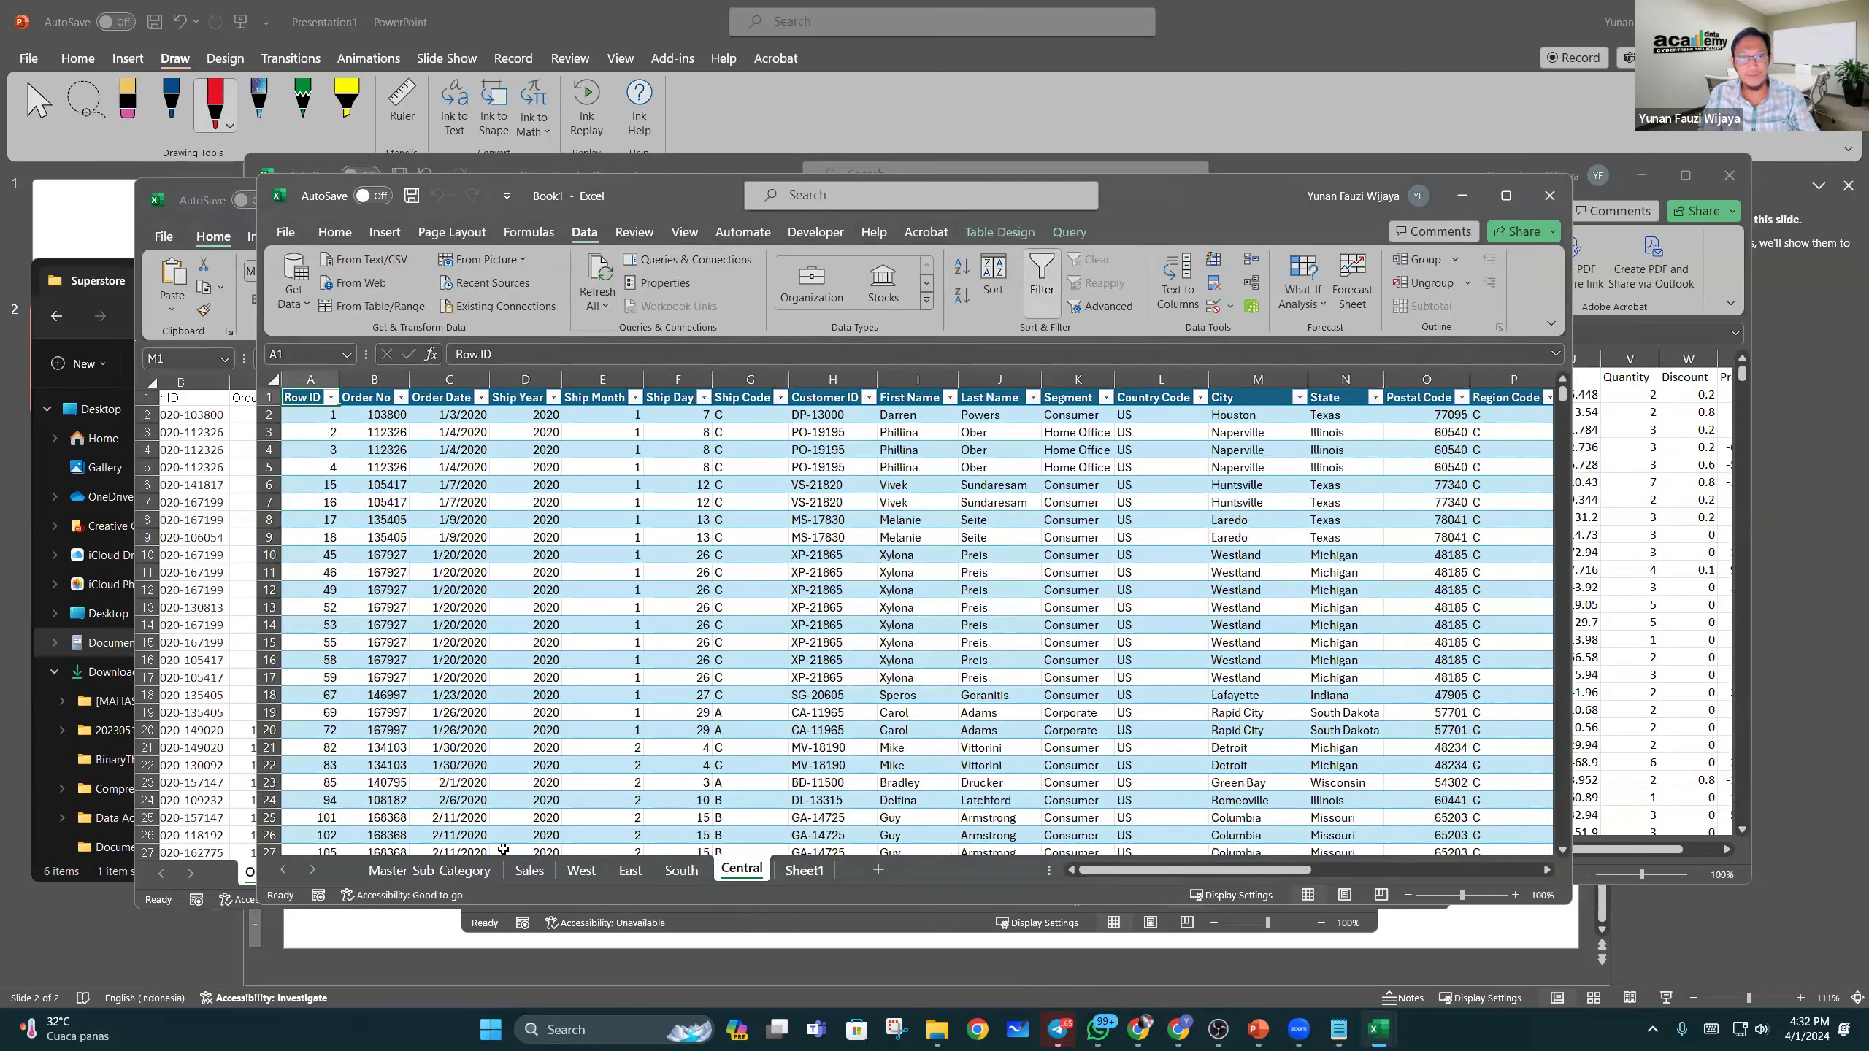
click(427, 871)
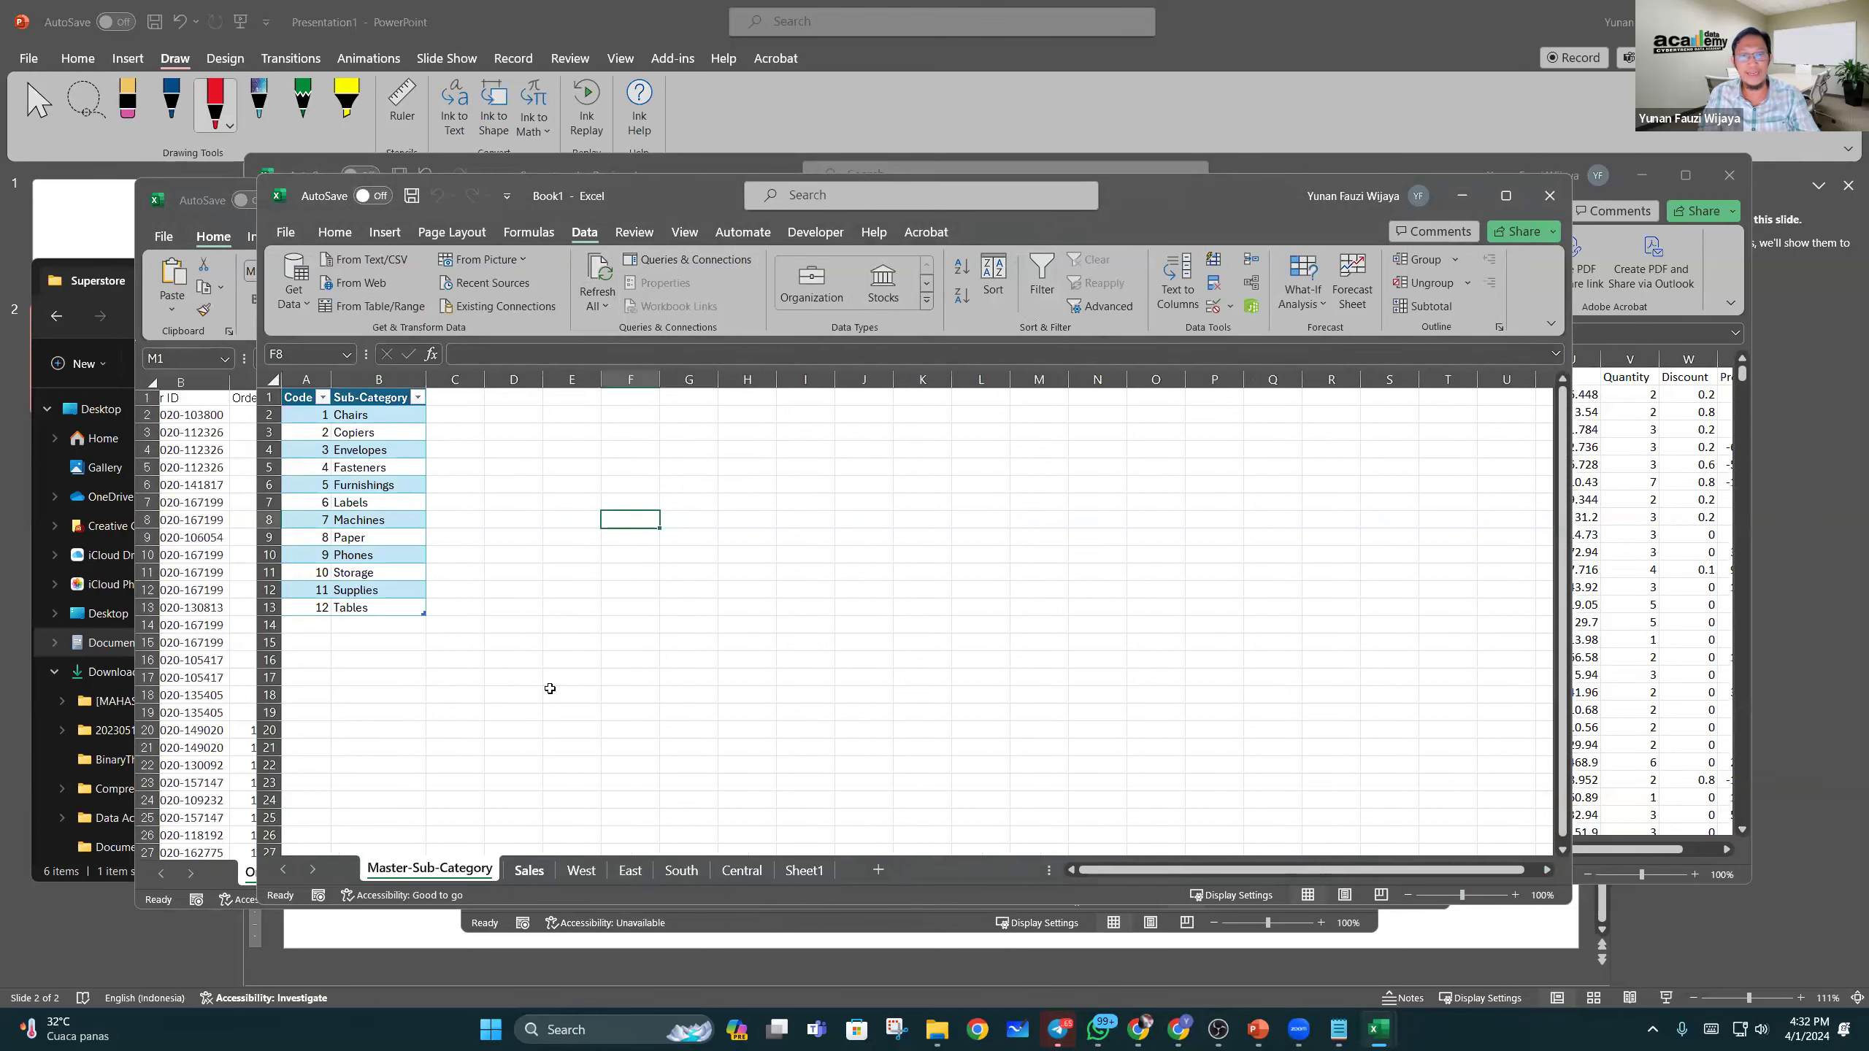
key(ctrl+Page_Down)
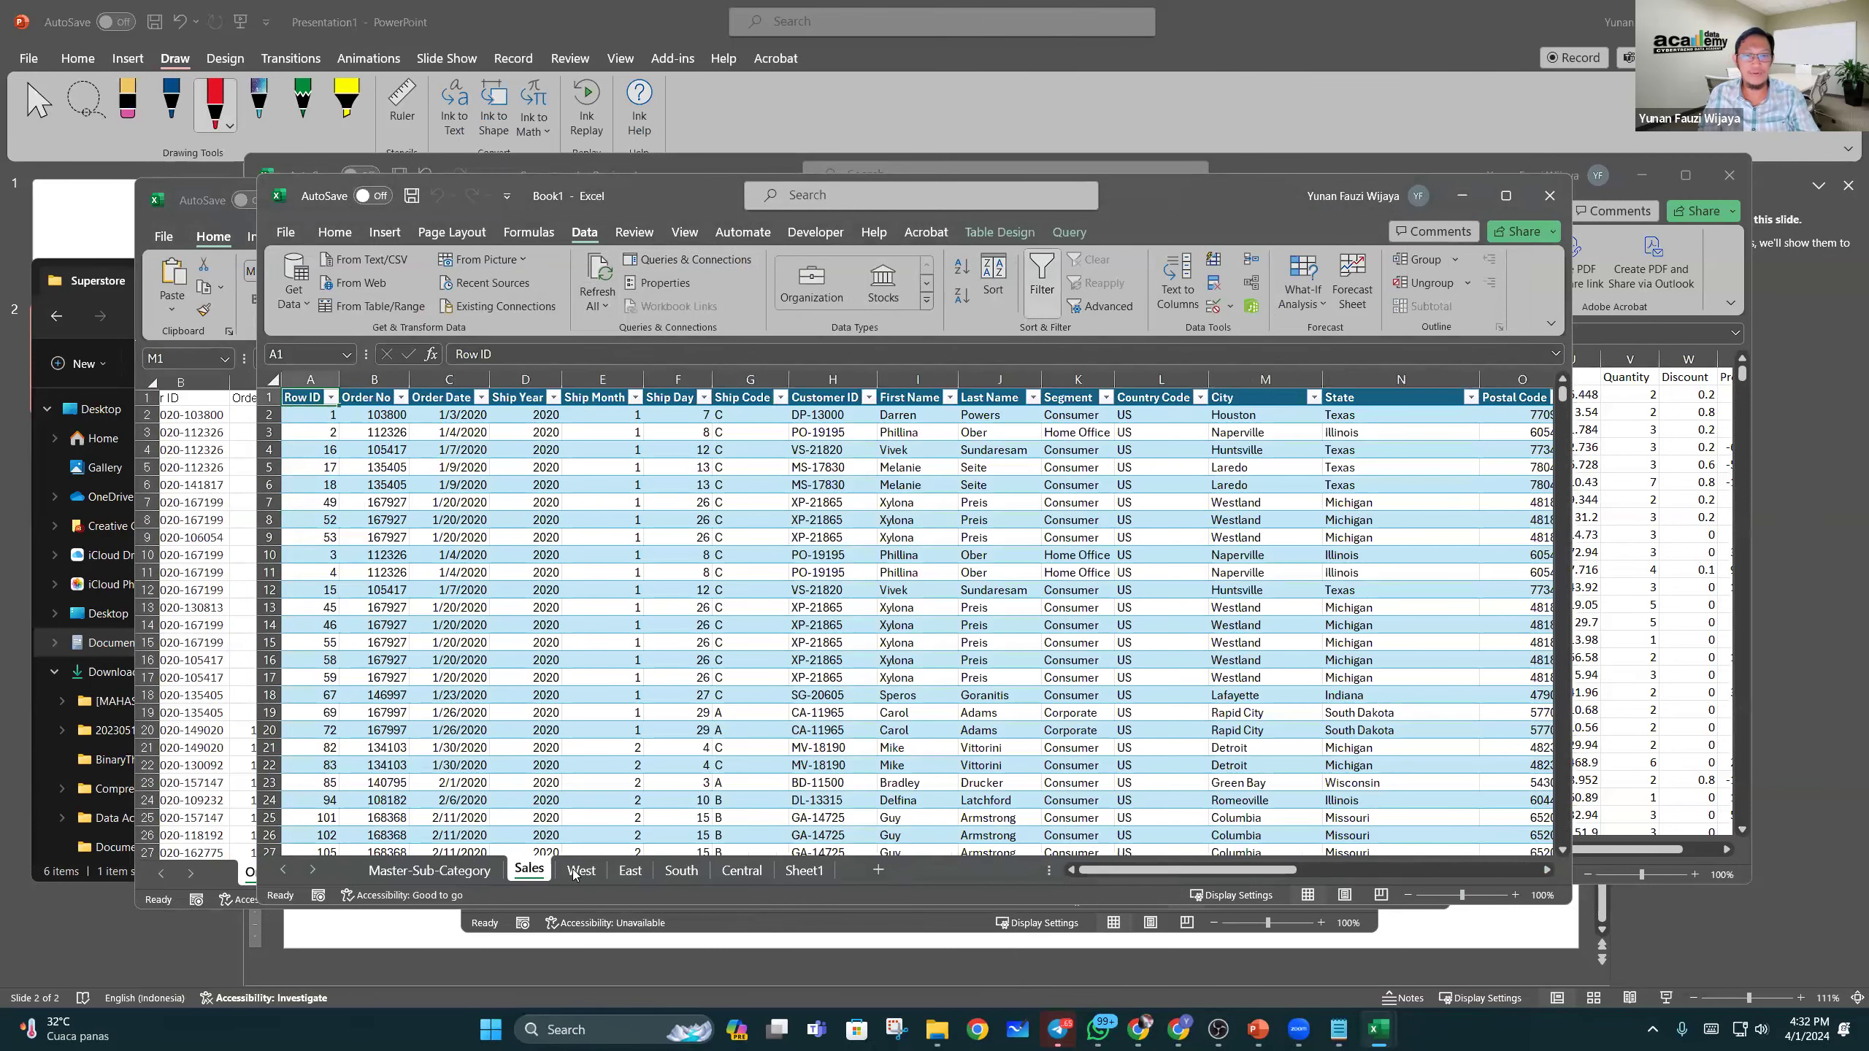
Step: Delete the West, East, South, Central and Sheet1 worksheets together
click(578, 871)
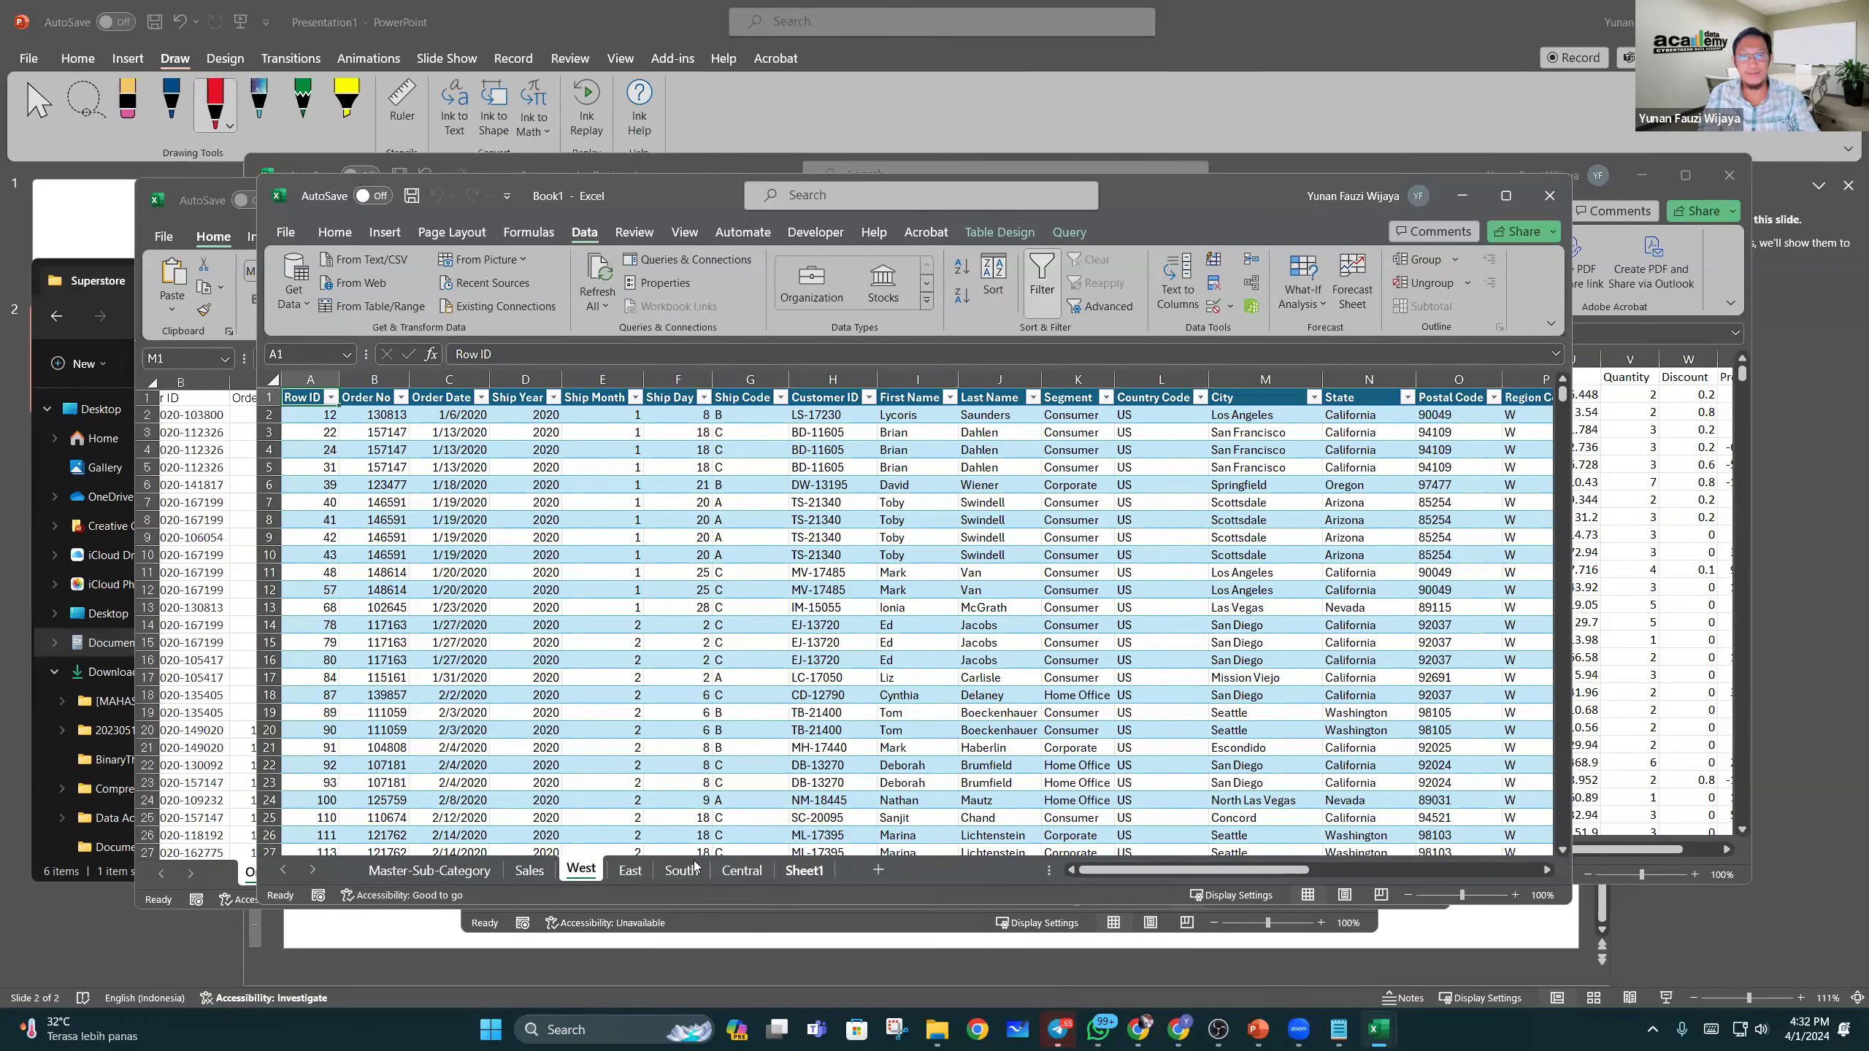
shift+click(805, 871)
right_click(583, 866)
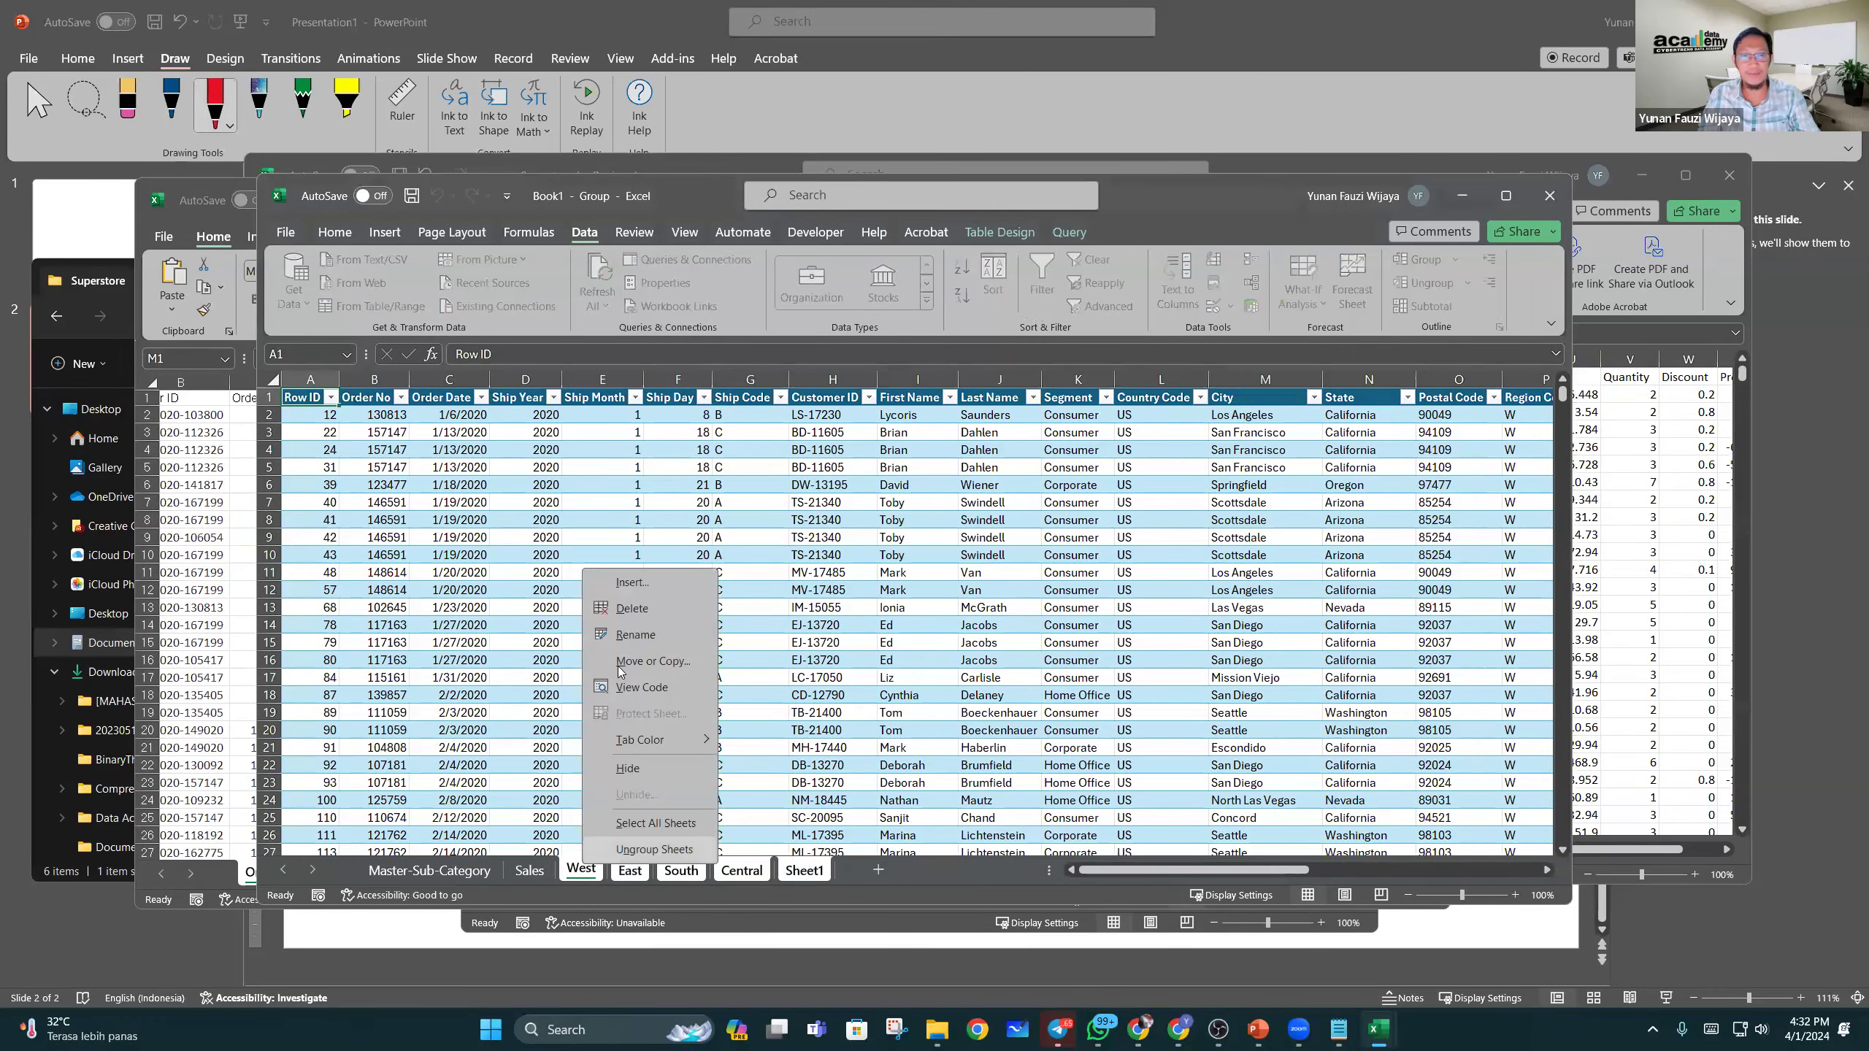
click(637, 622)
click(906, 570)
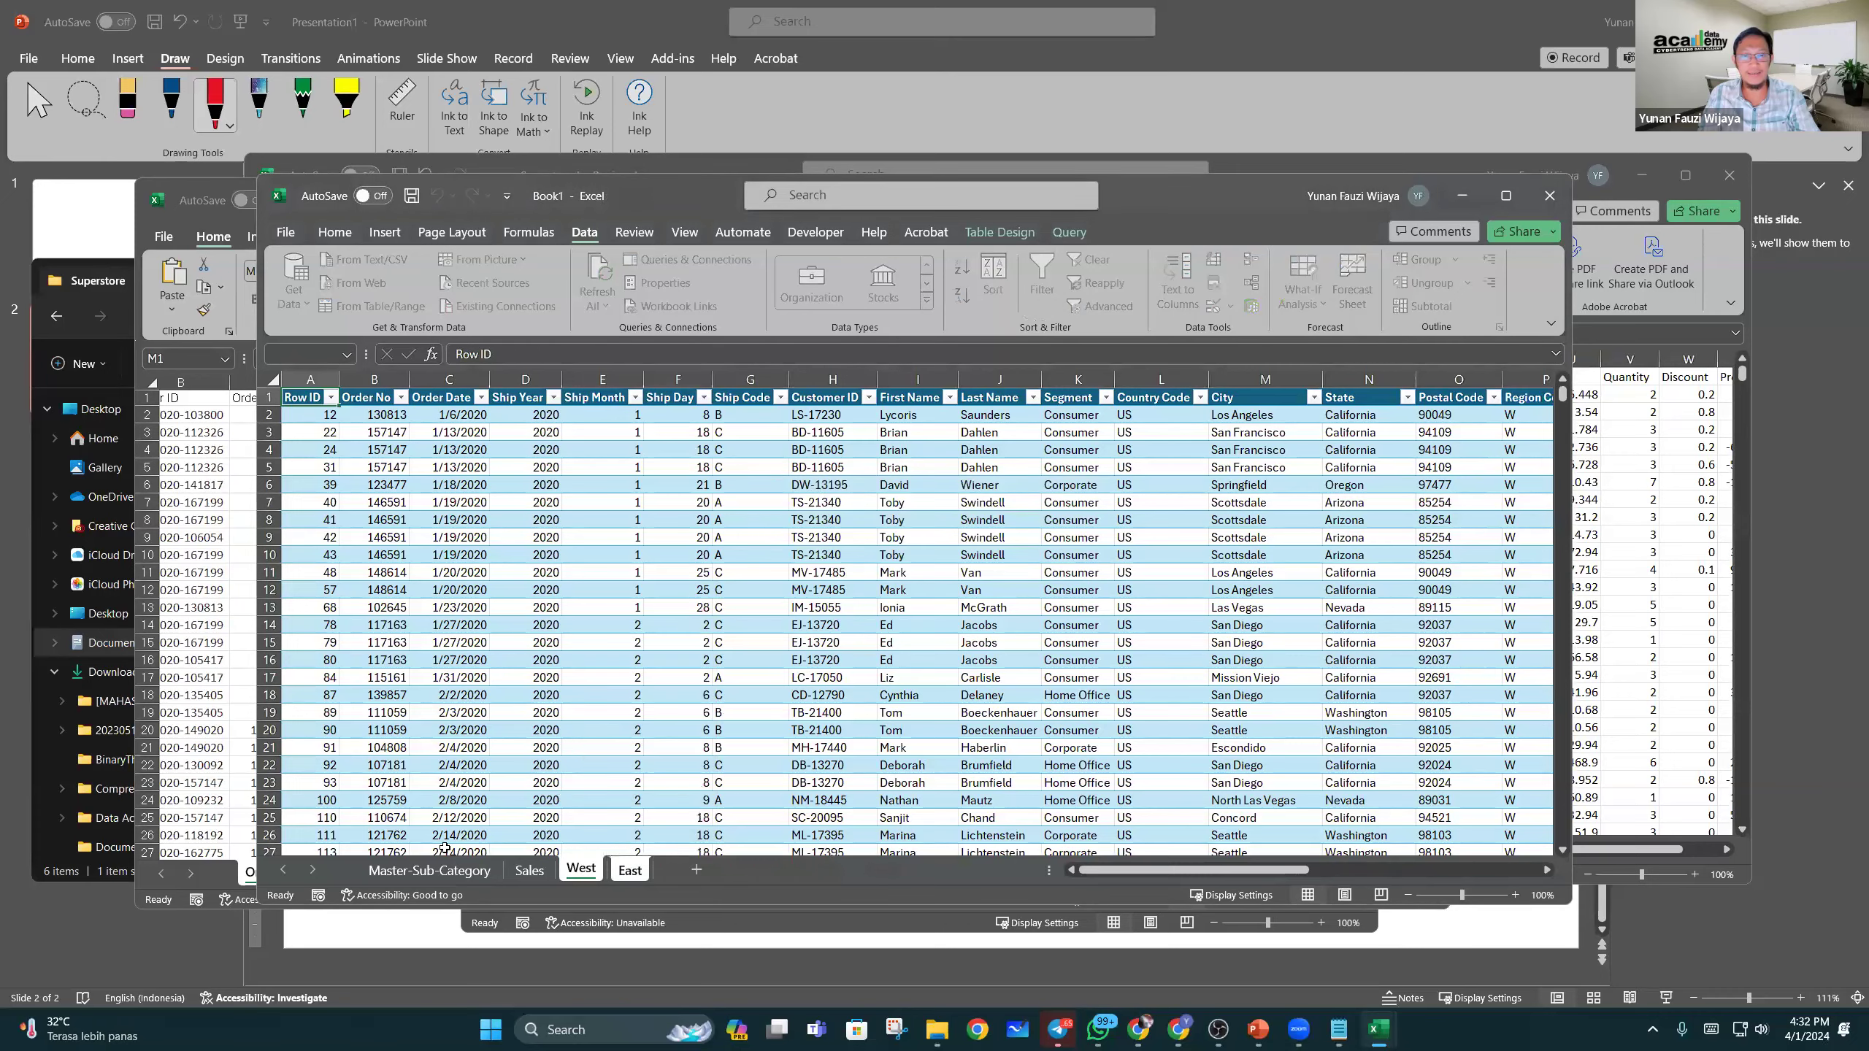
Step: Delete the Master-Sub-Category worksheet so only Sales is kept
click(429, 869)
right_click(429, 869)
click(516, 622)
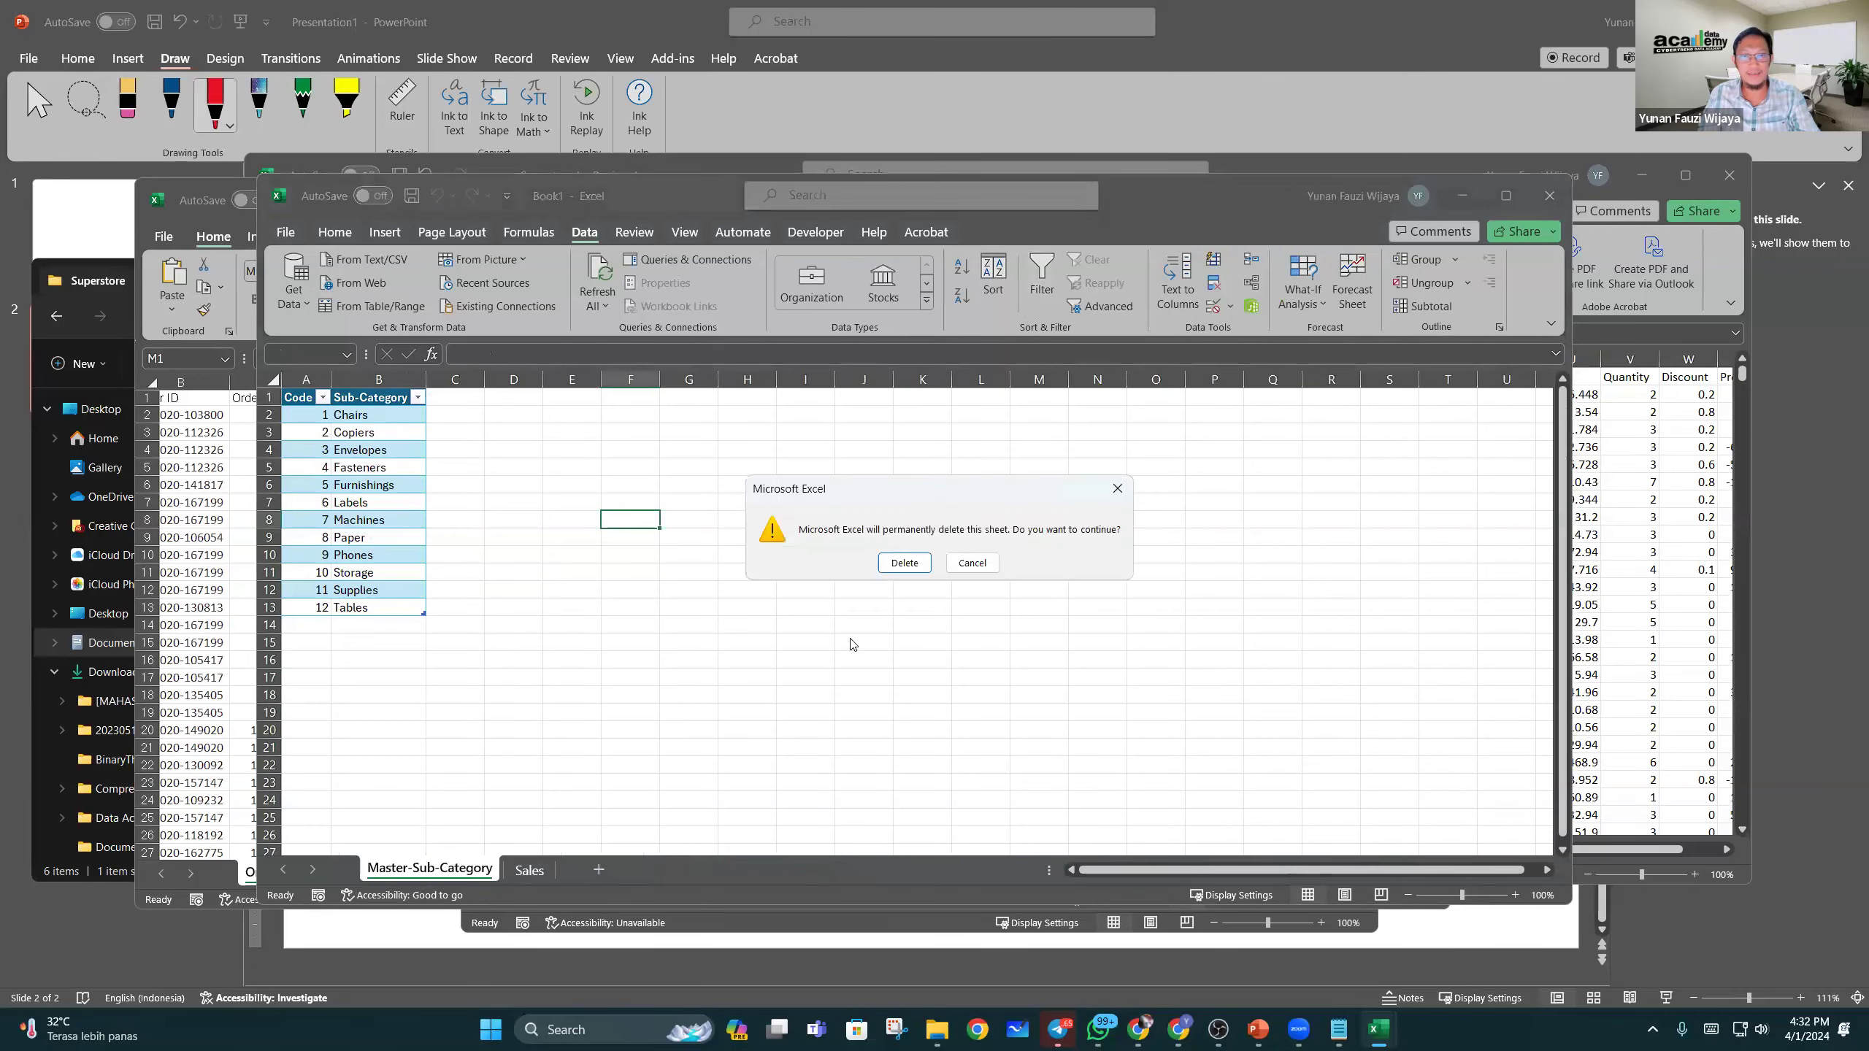
click(905, 562)
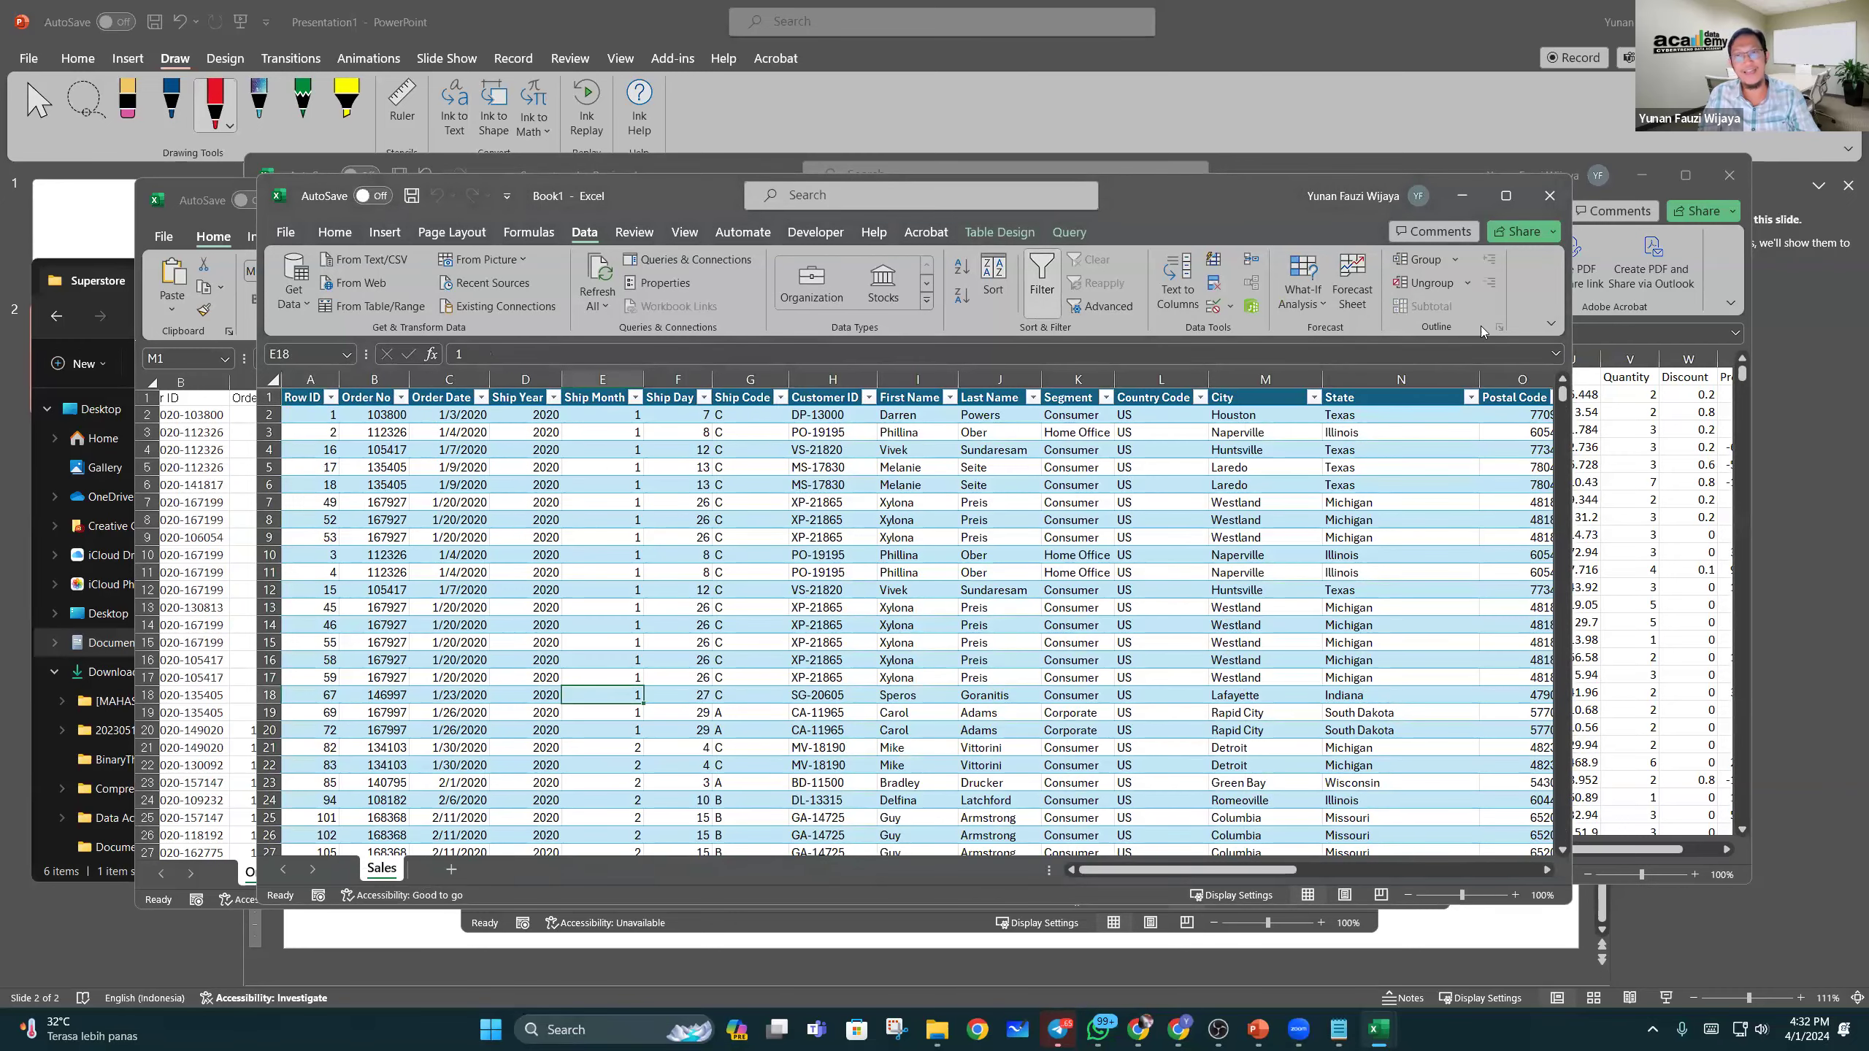
Step: Maximize the Book1 window and examine the Sales table, including the filter values of the Ship Code column
click(1505, 195)
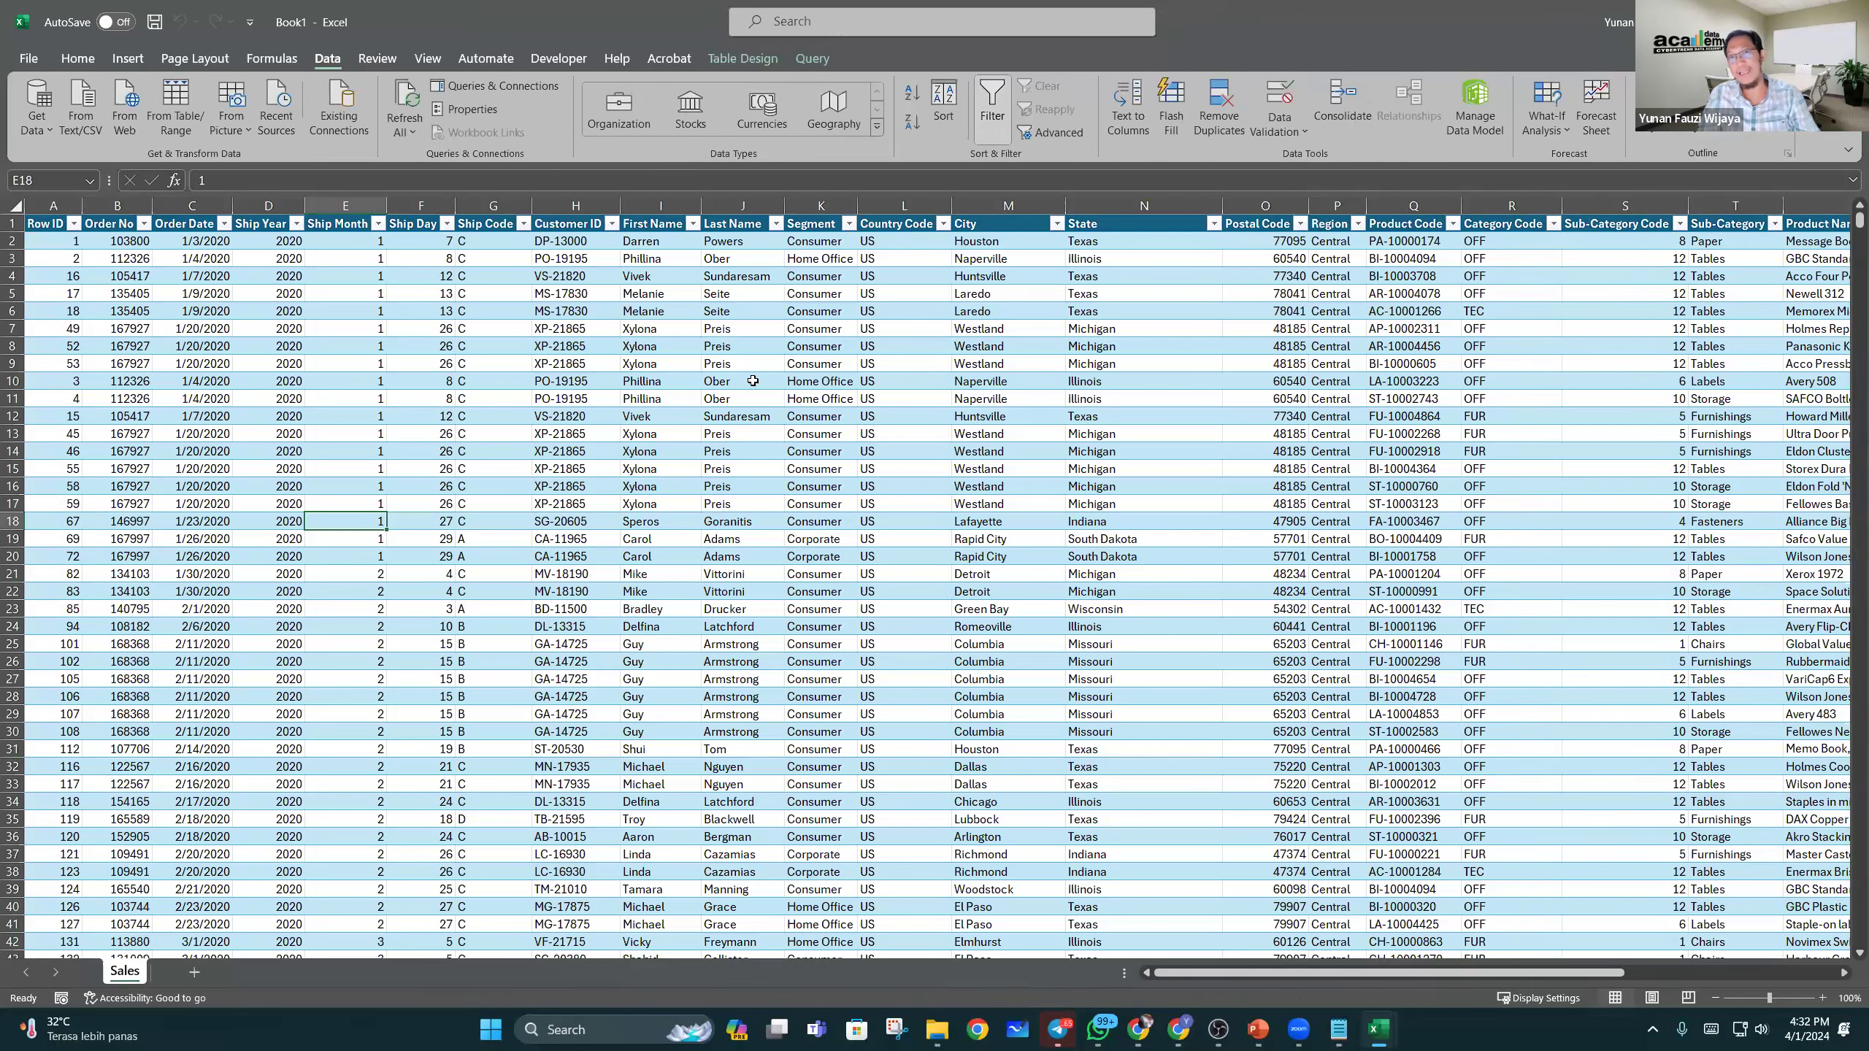
click(817, 451)
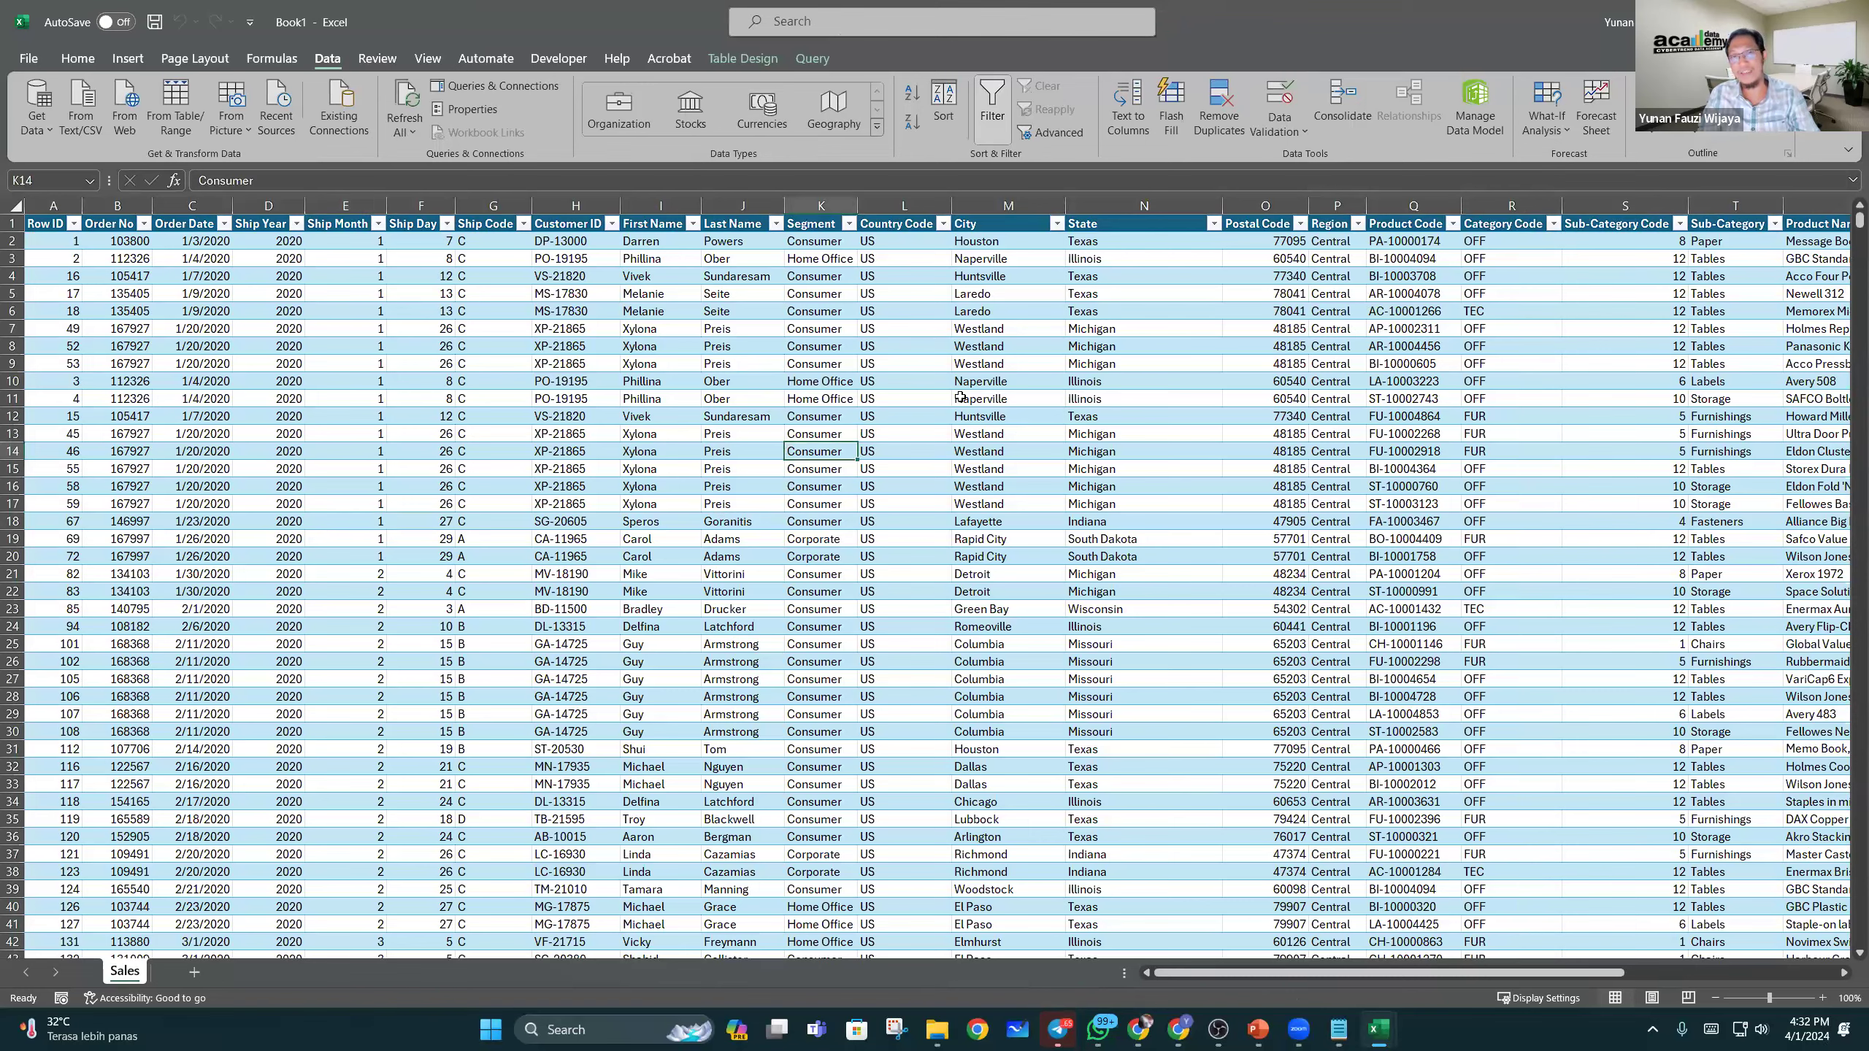
click(851, 392)
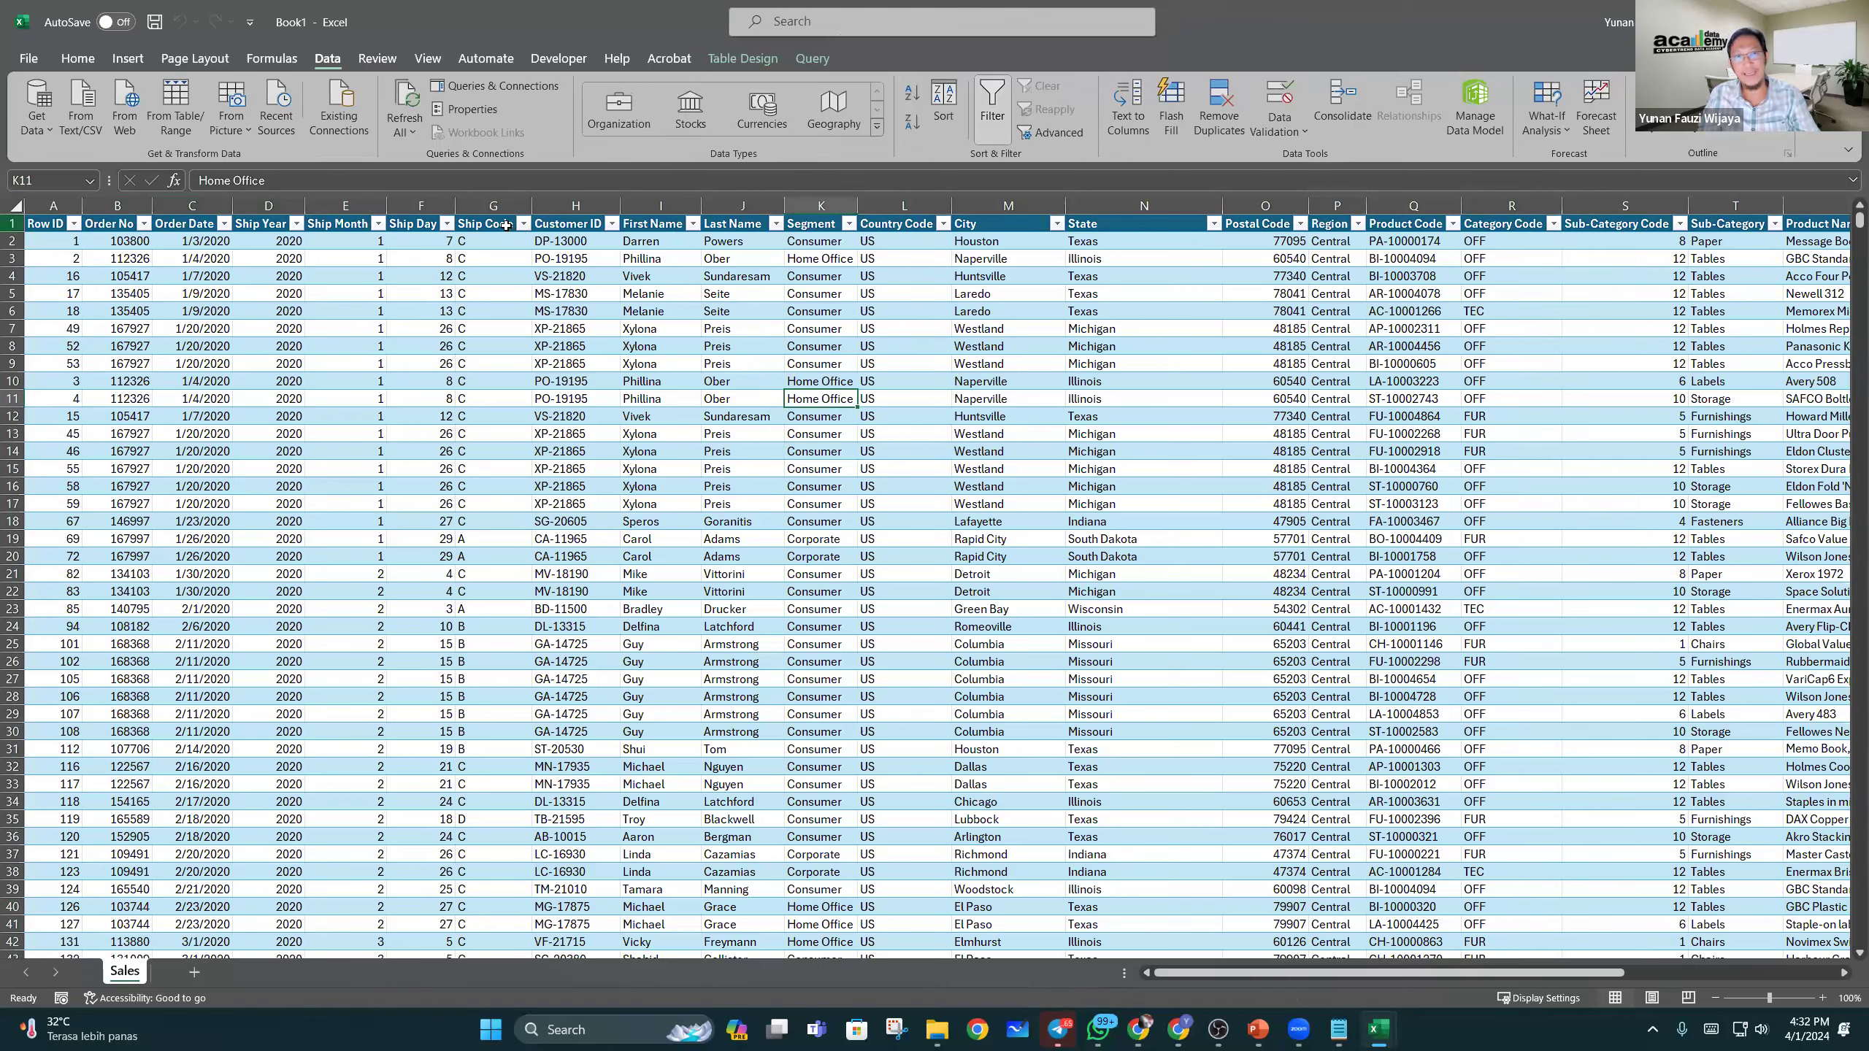
click(12, 224)
click(524, 224)
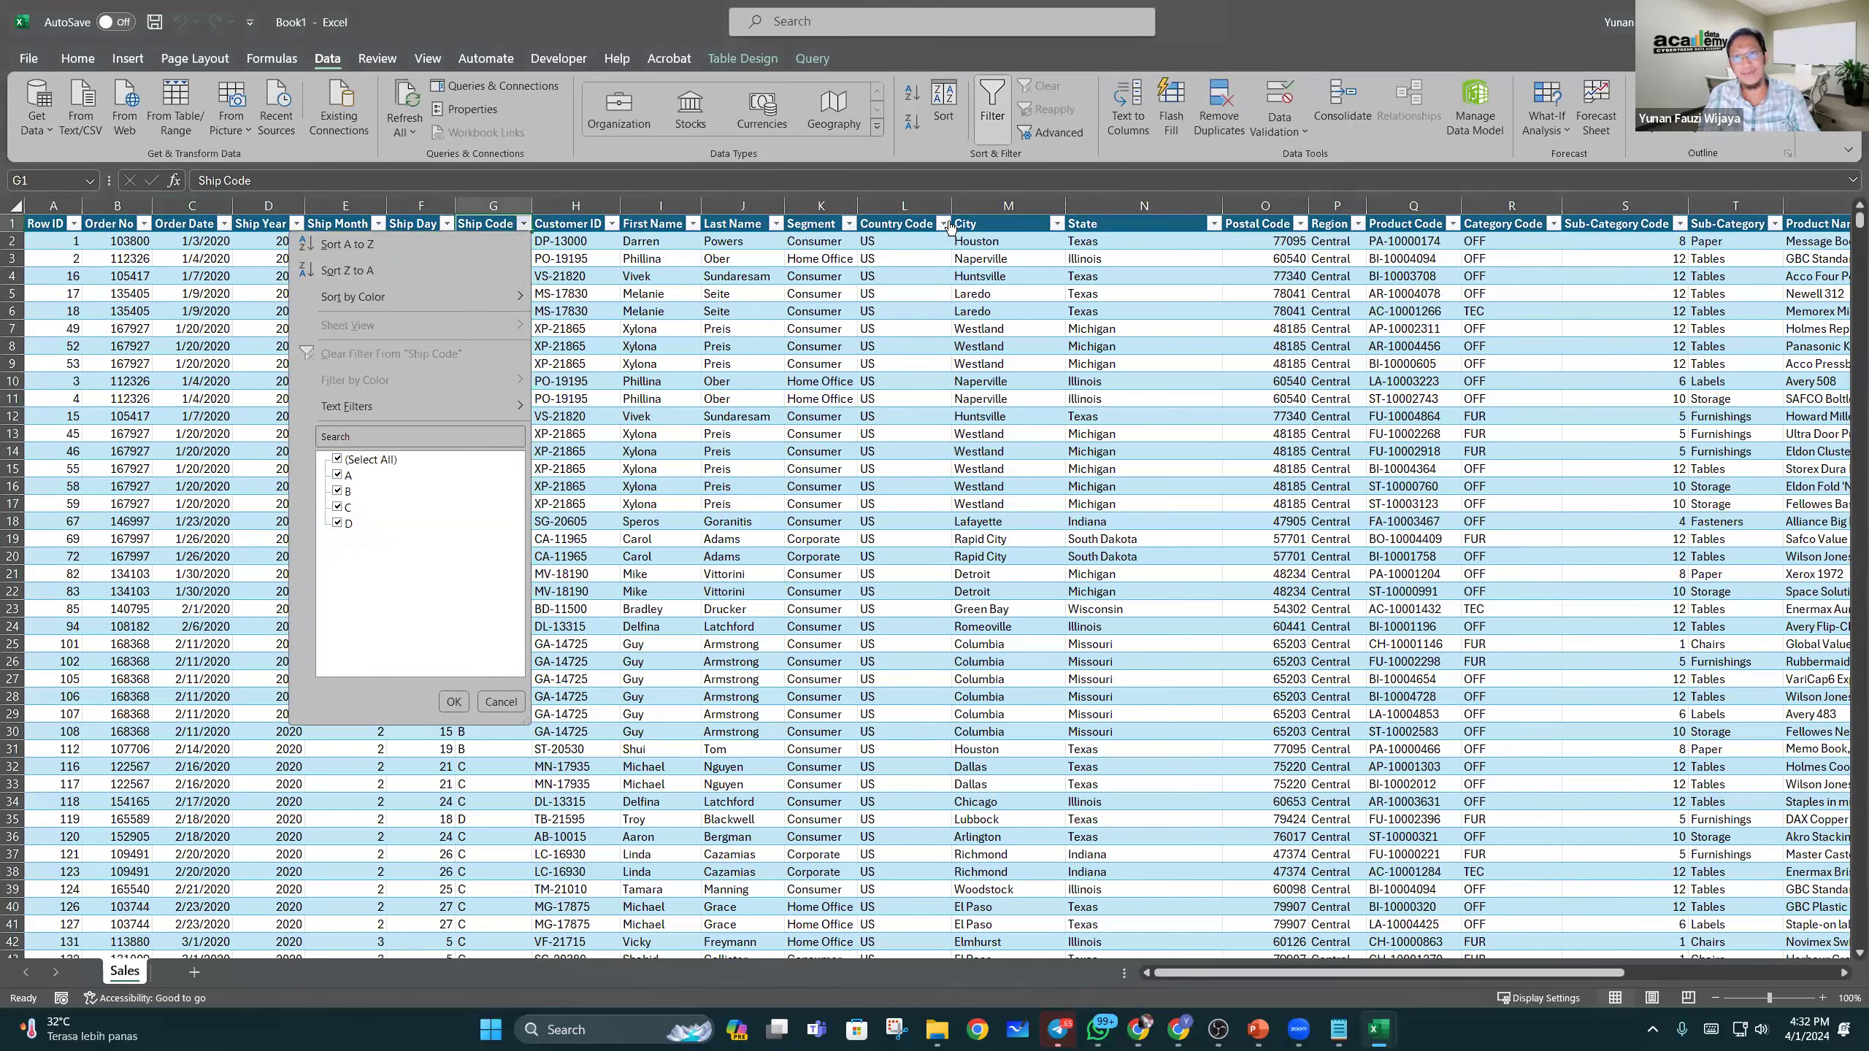
key(Escape)
click(942, 701)
click(1284, 578)
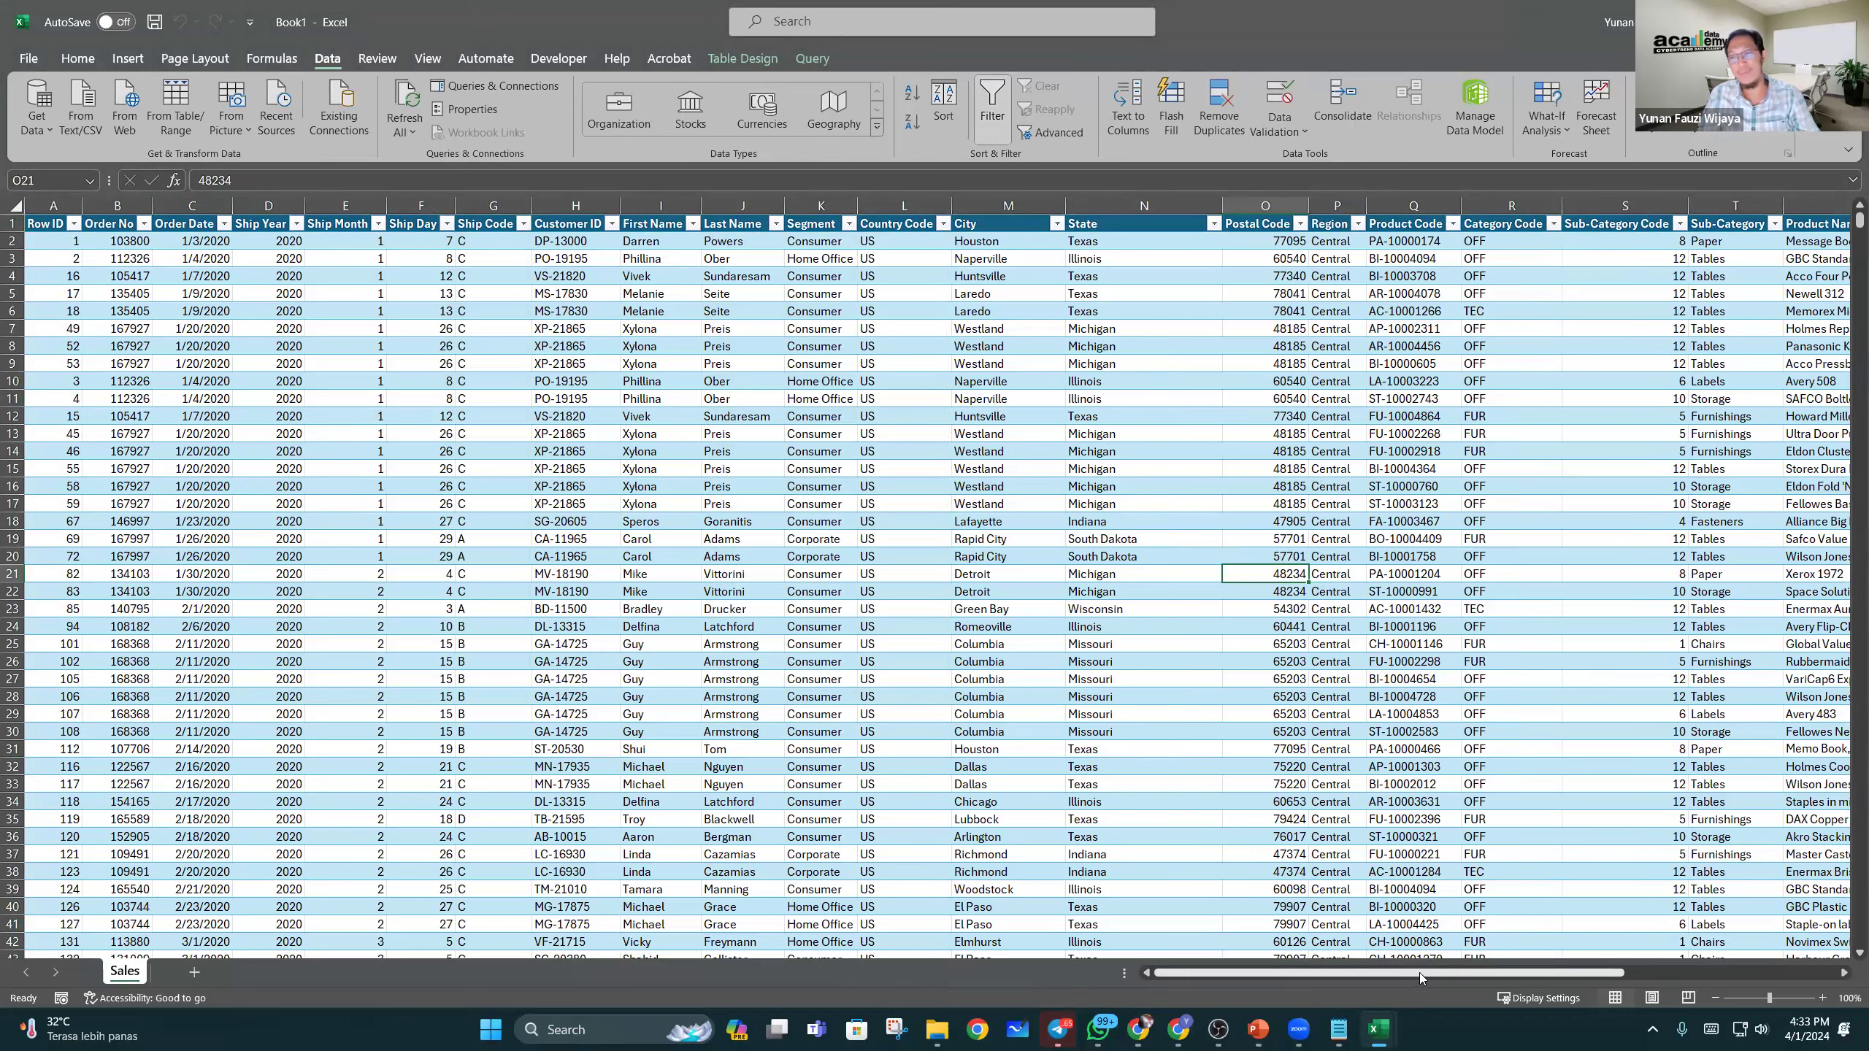
Step: Add a column headed Cost directly after Profit in the Sales table, in cell Z1
scroll(1719, 708, right, 1)
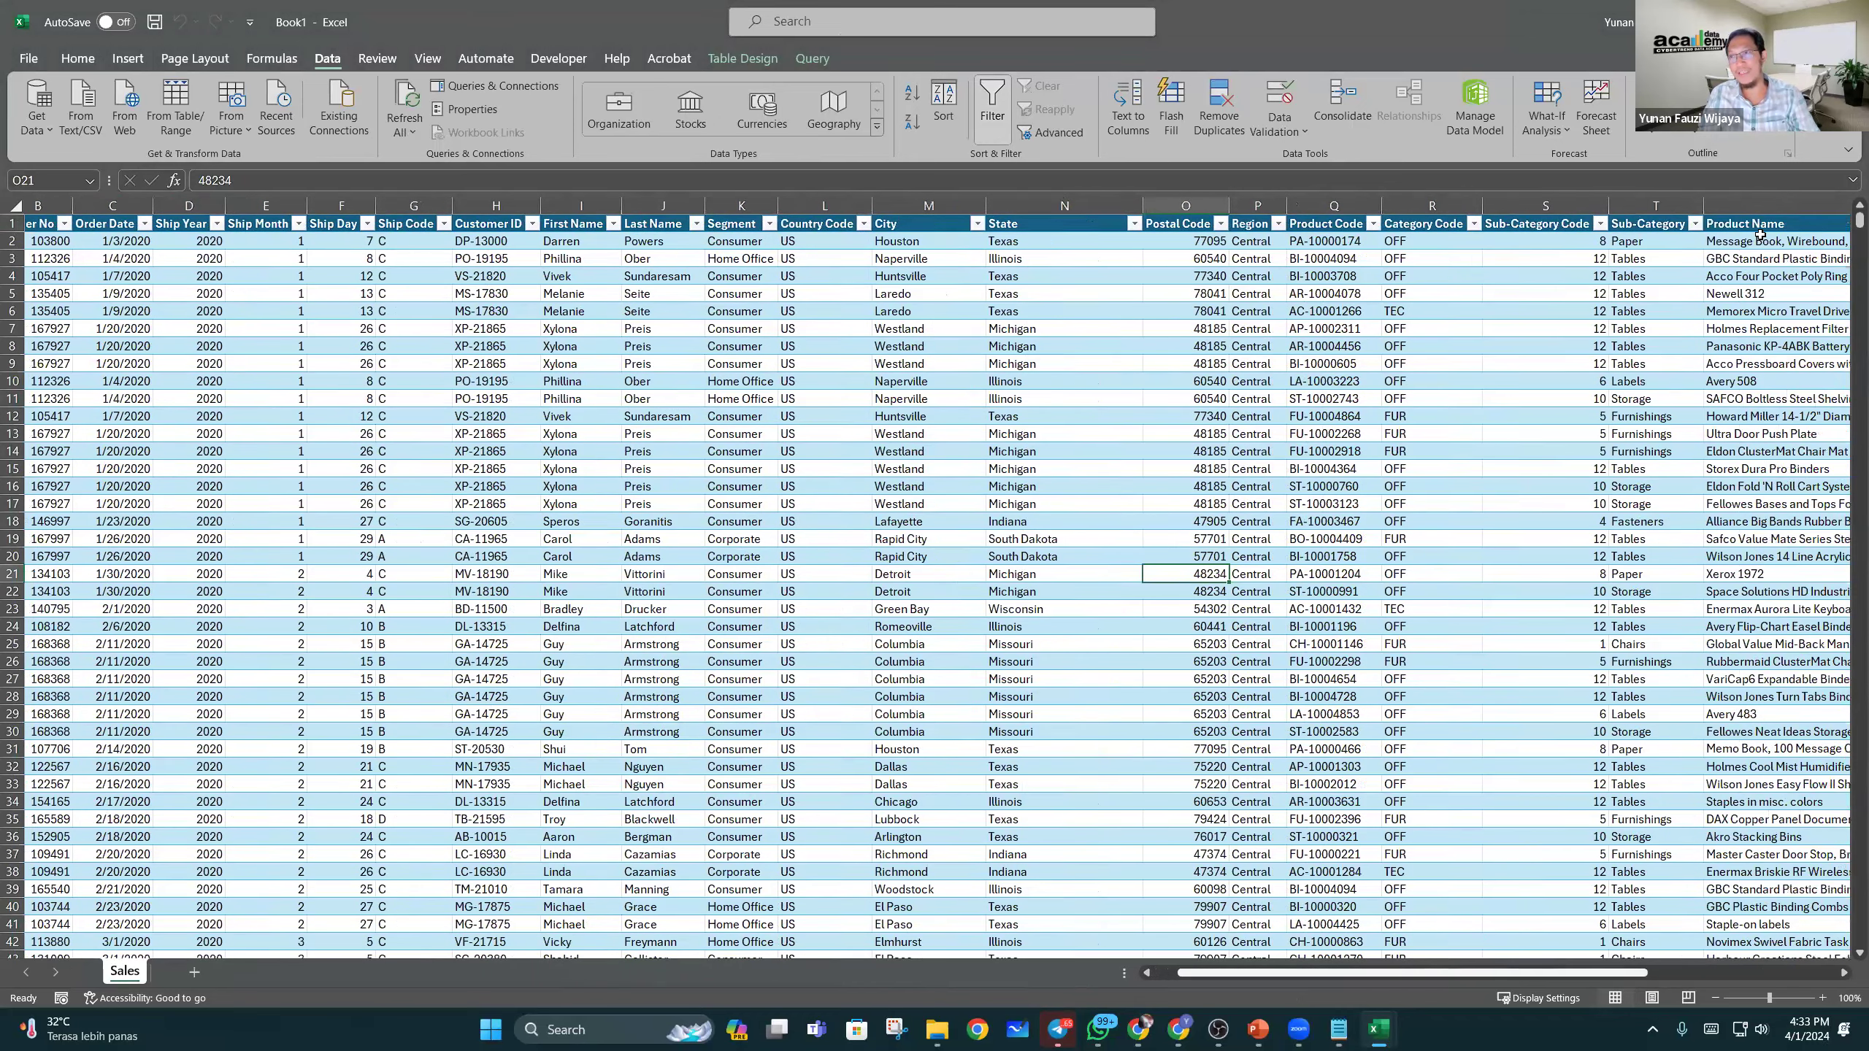
scroll(1831, 973, right, 2)
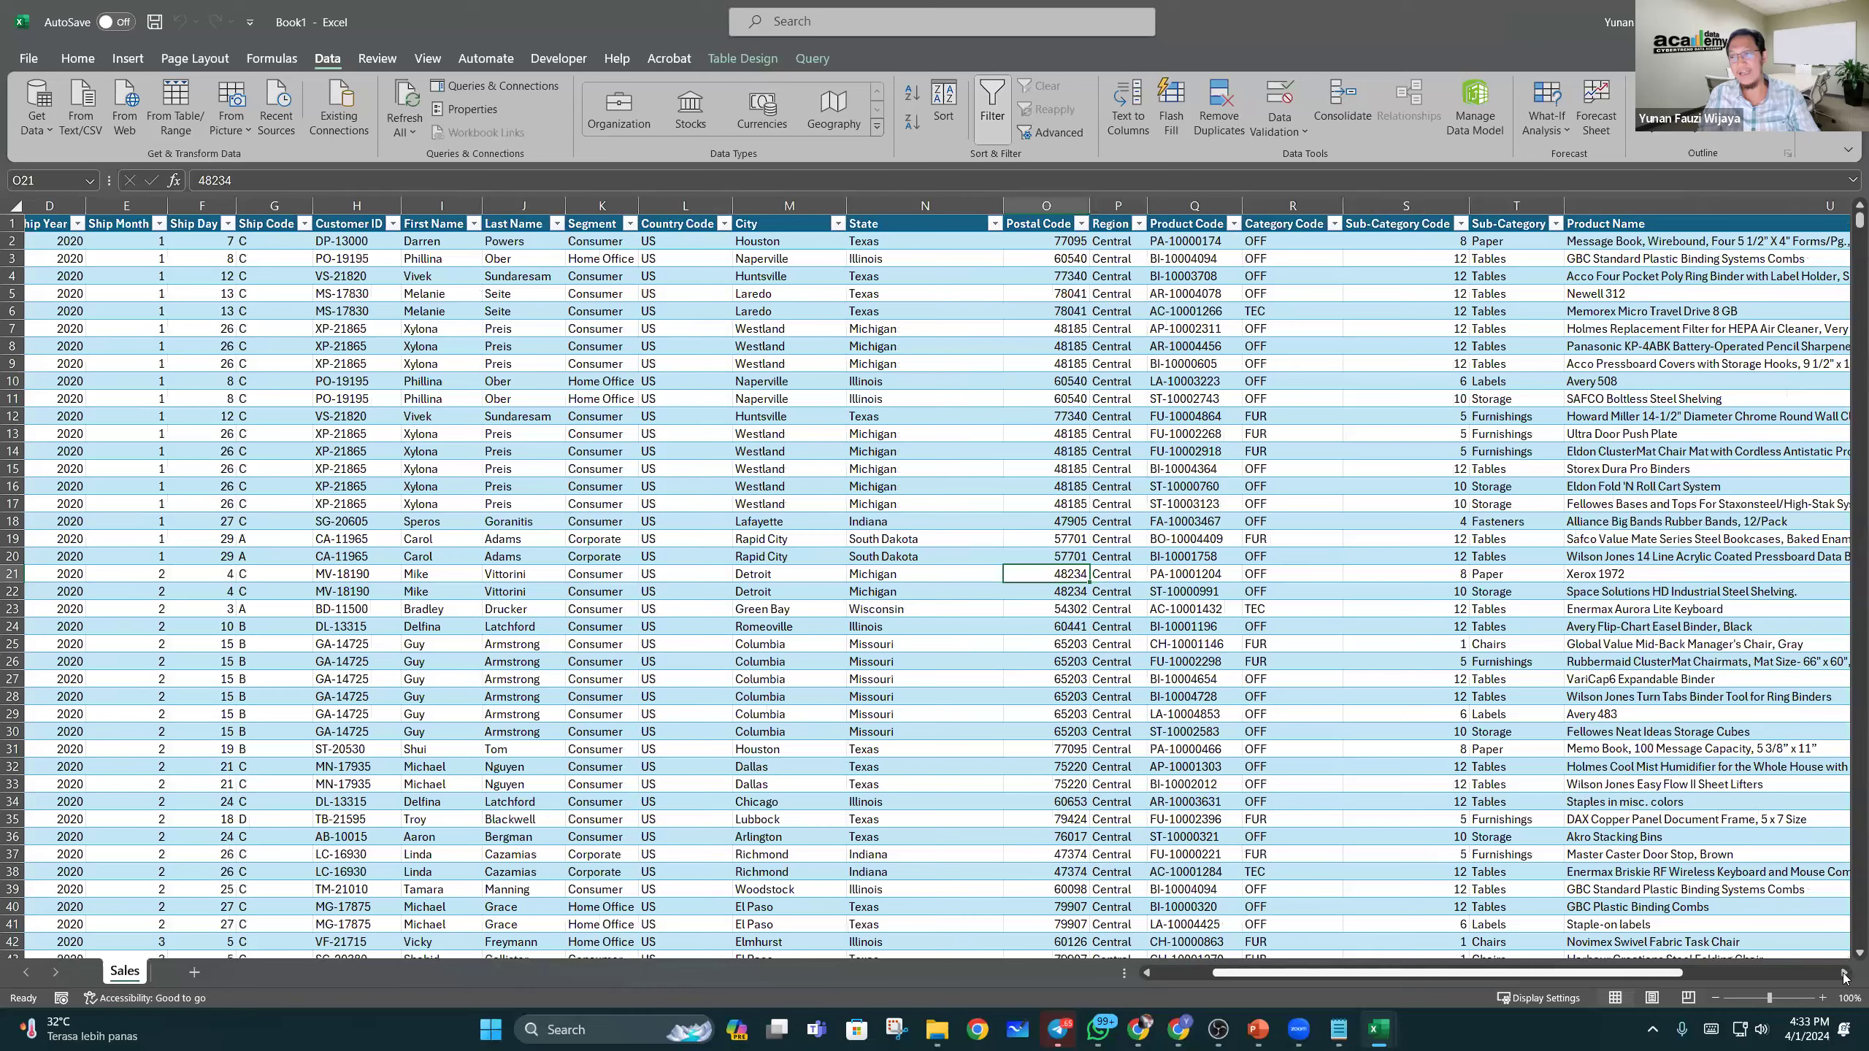
scroll(1720, 727, right, 2)
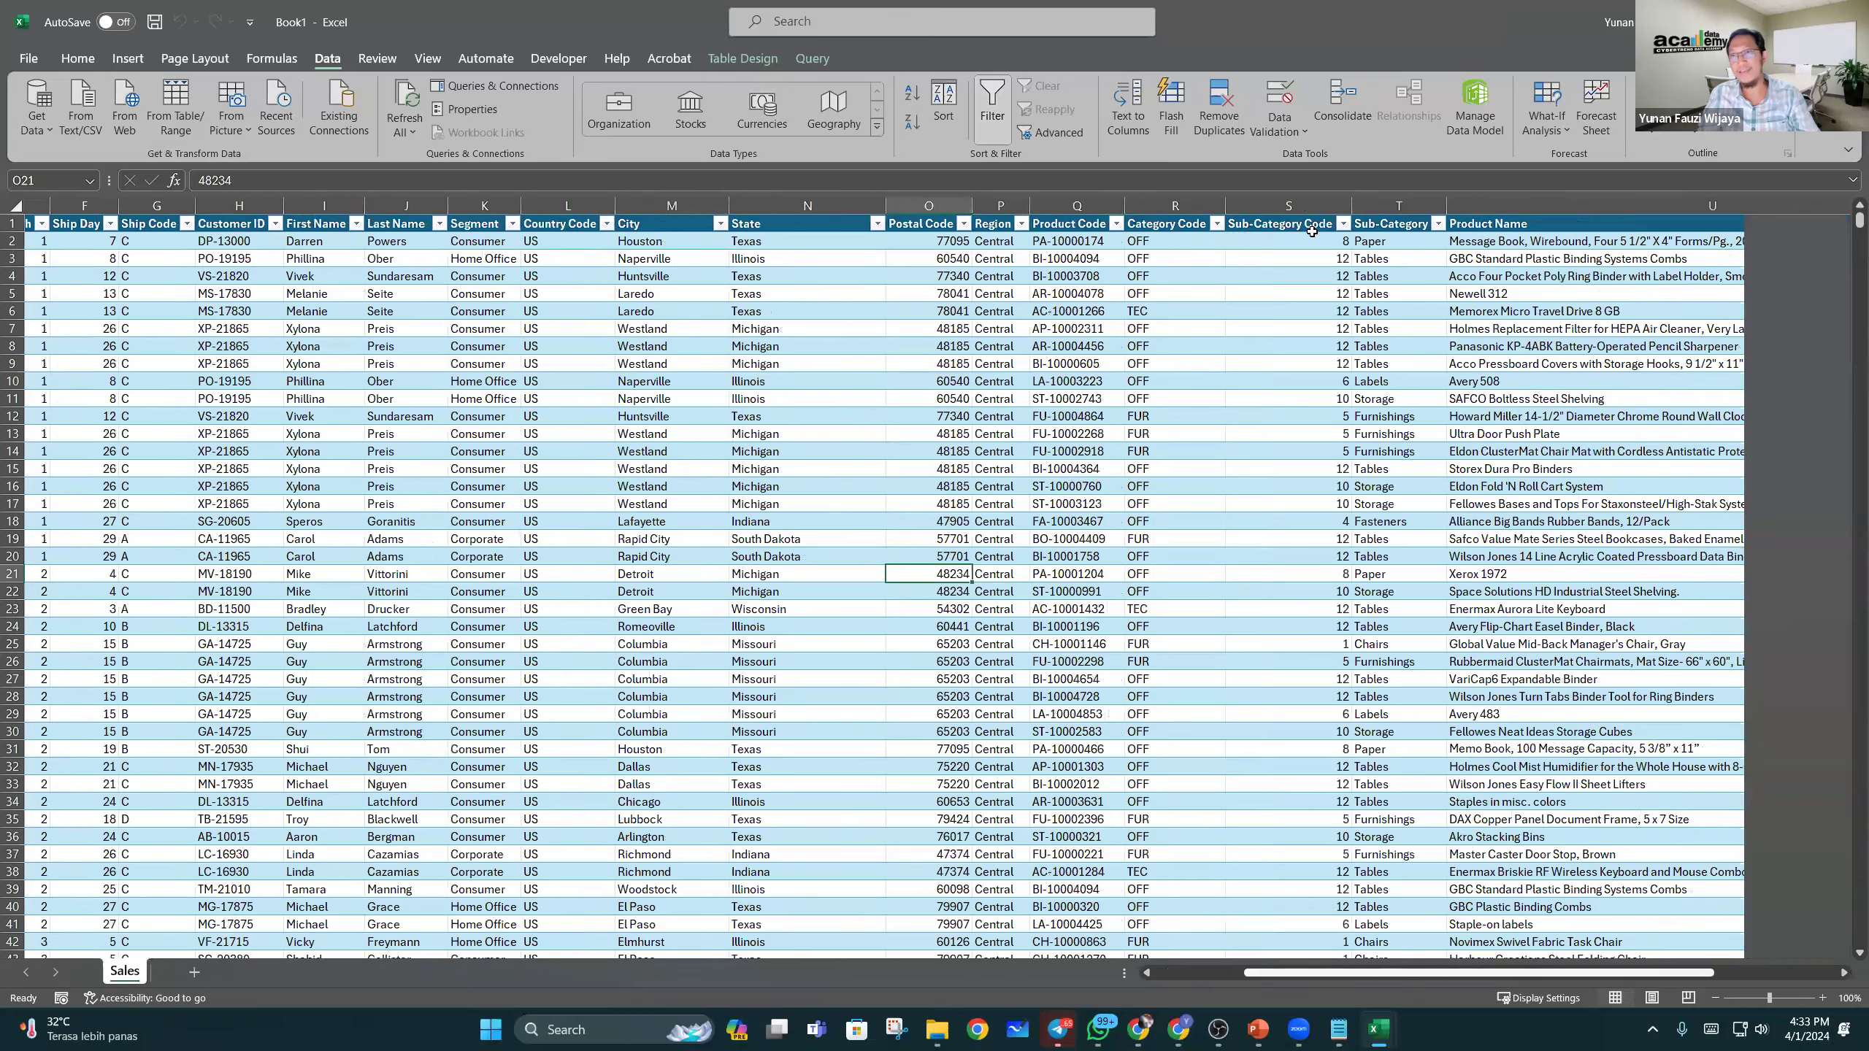
scroll(1284, 226, right, 5)
click(1744, 259)
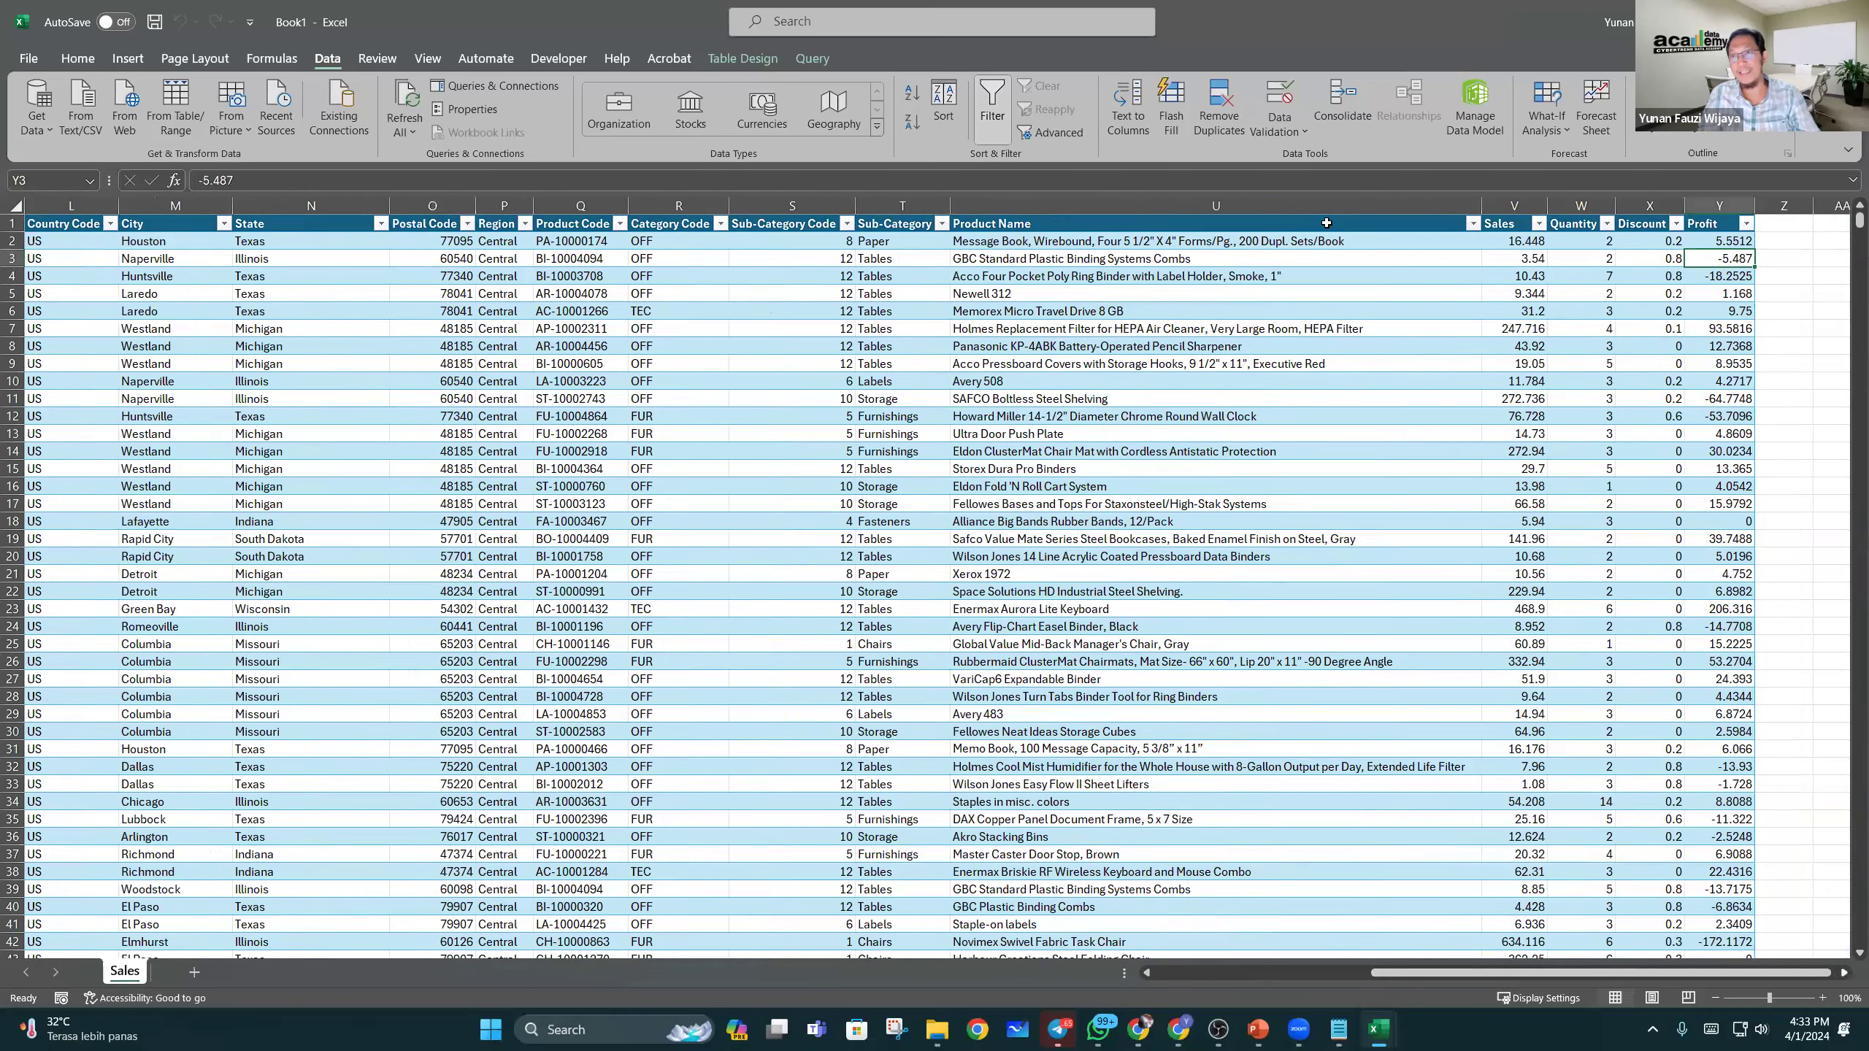
scroll(1331, 202, right, 4)
click(1332, 205)
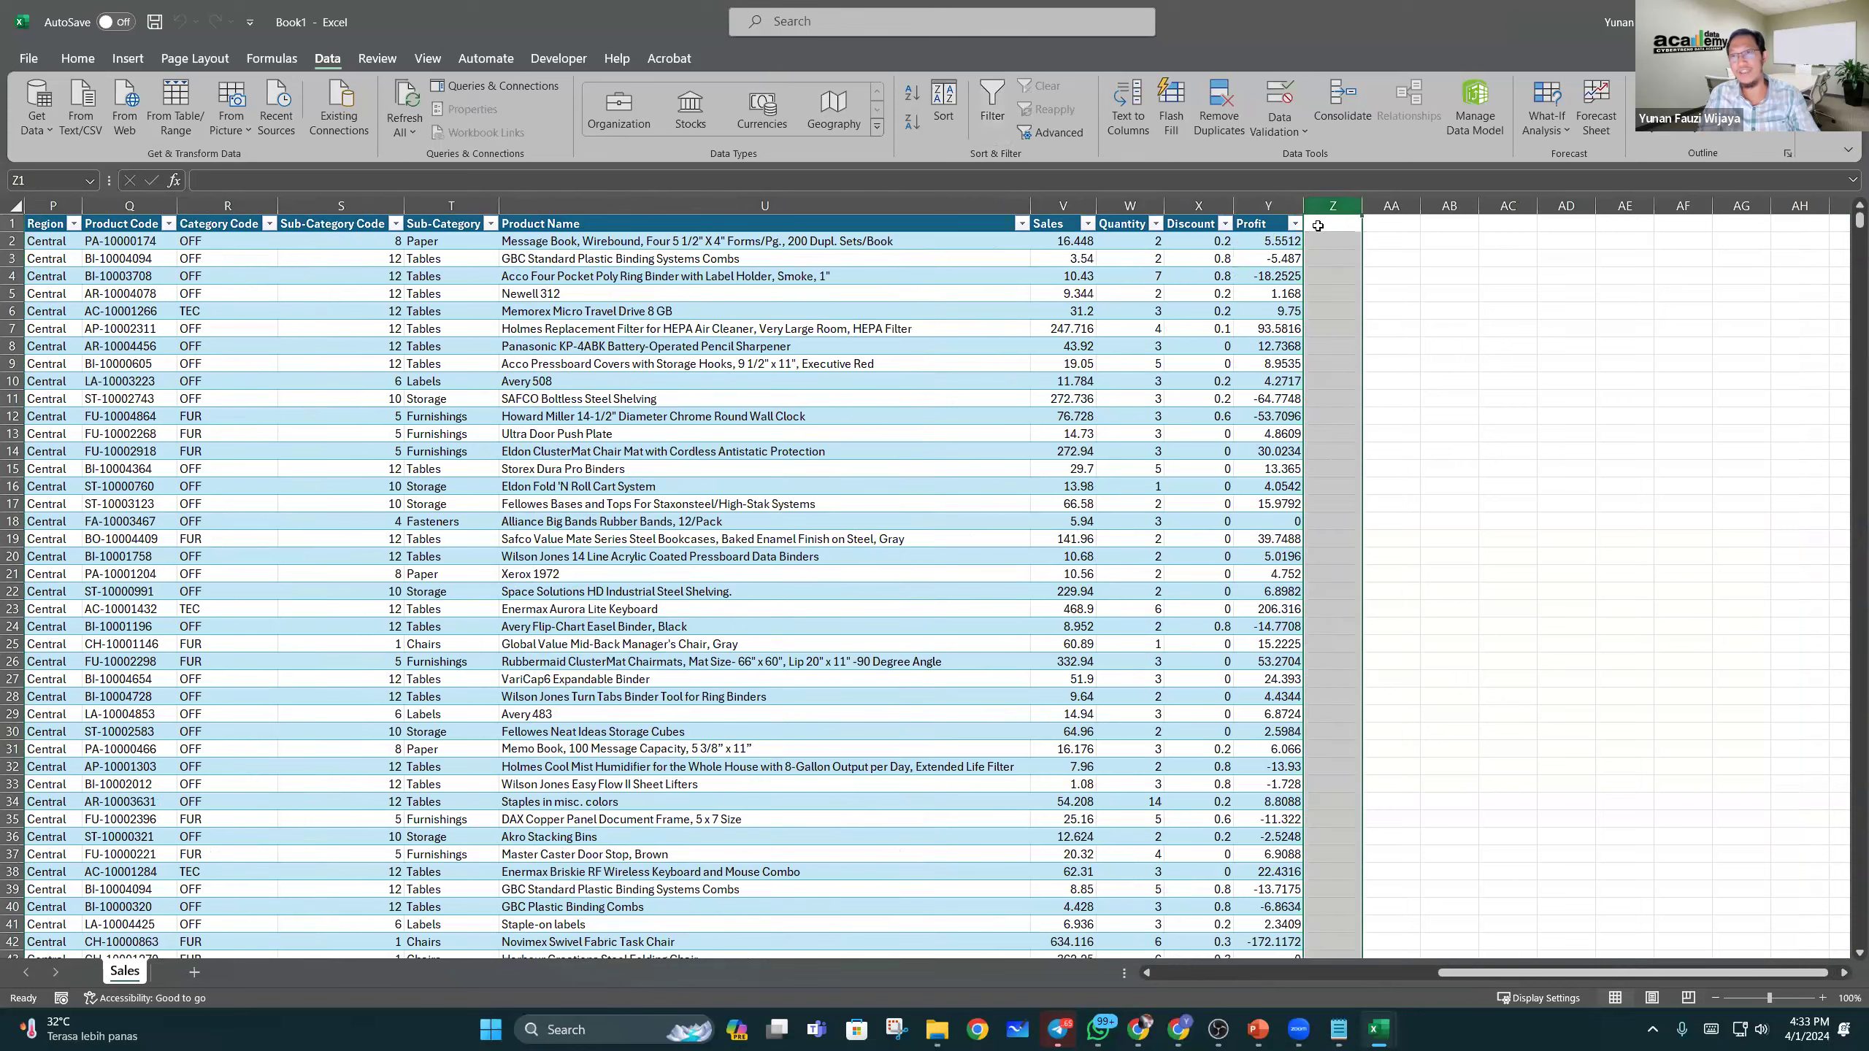
click(1319, 225)
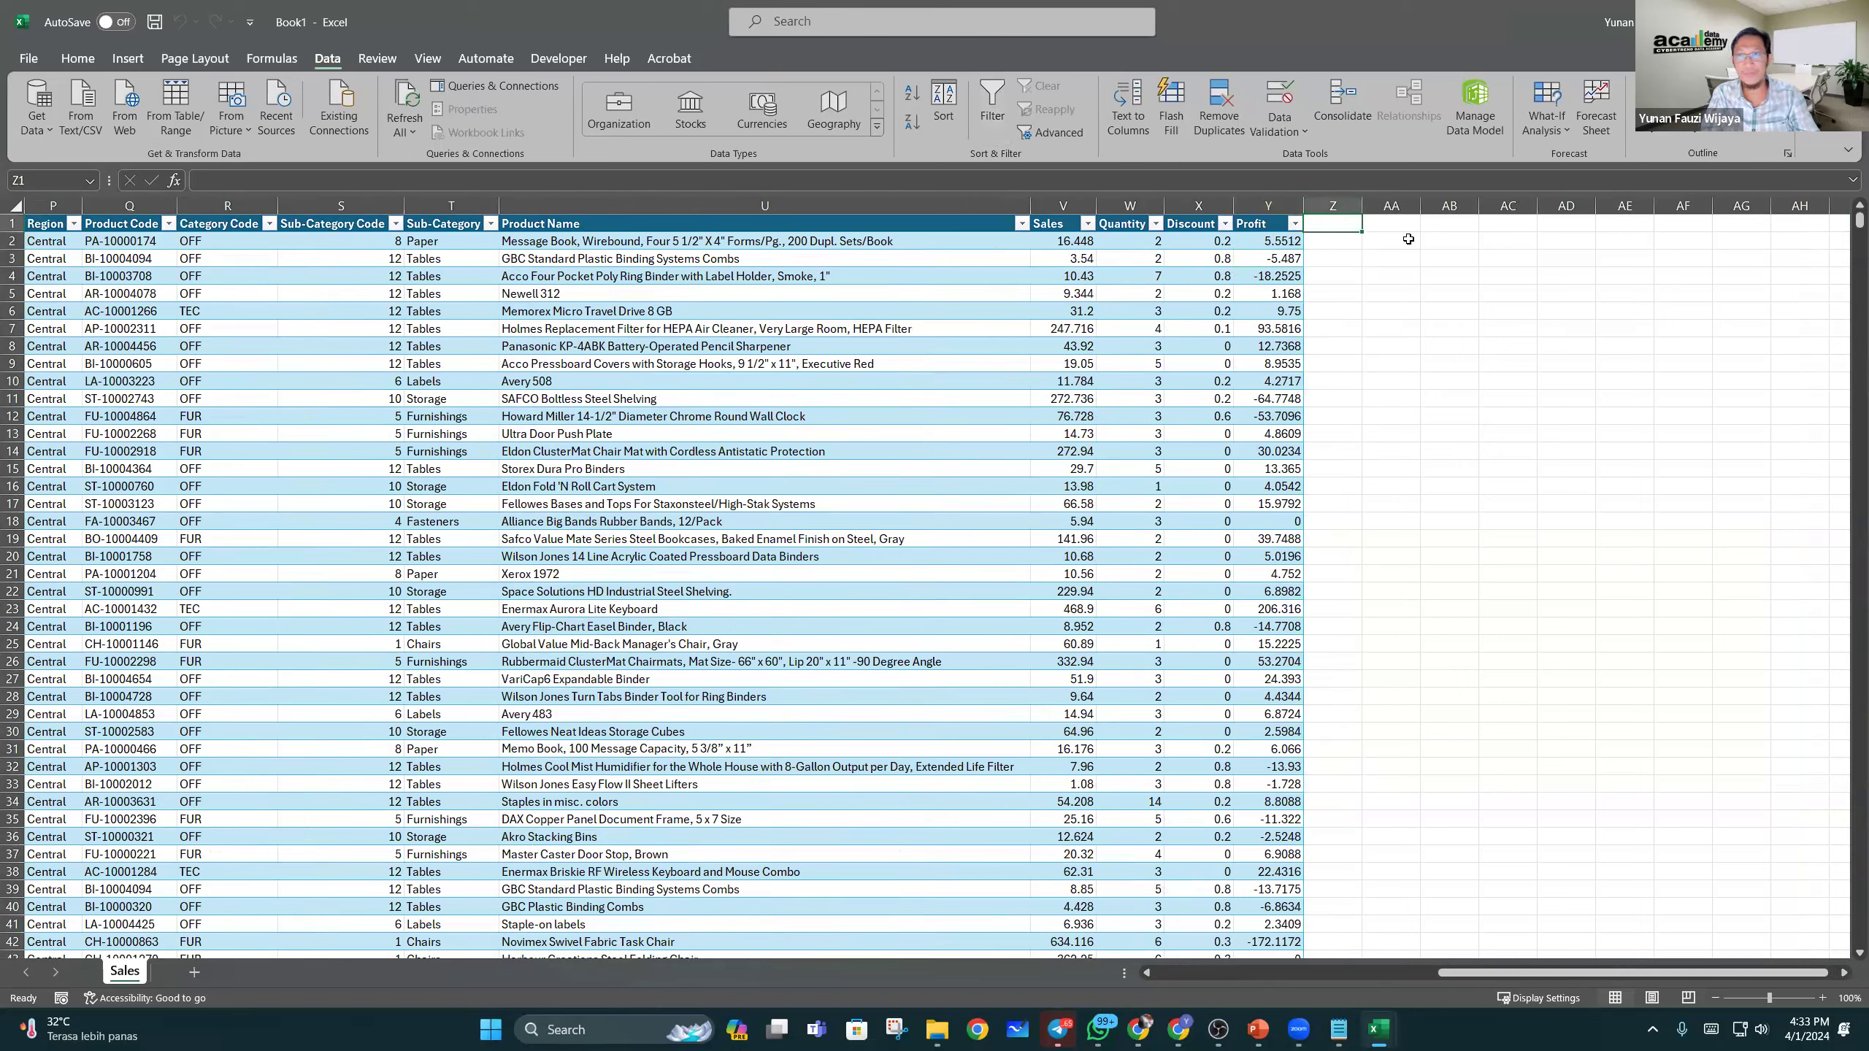
text(Cost)
key(Return)
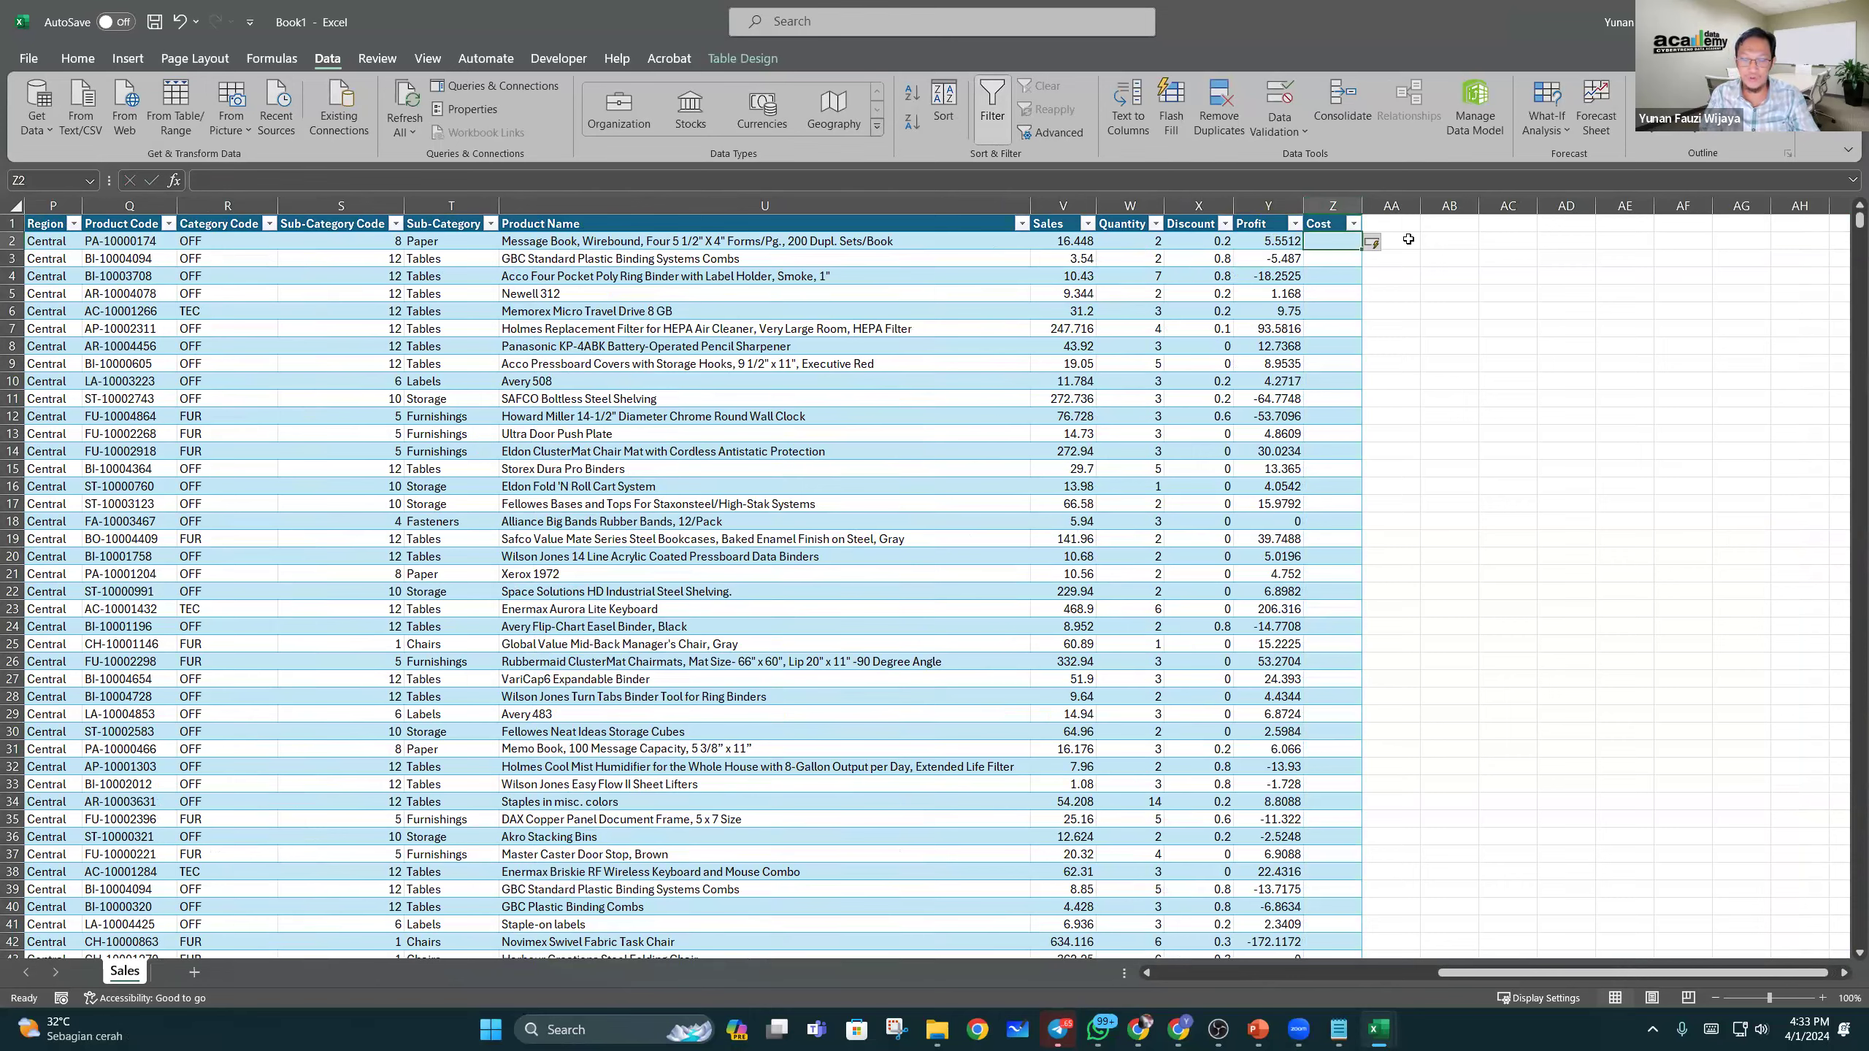
text(=)
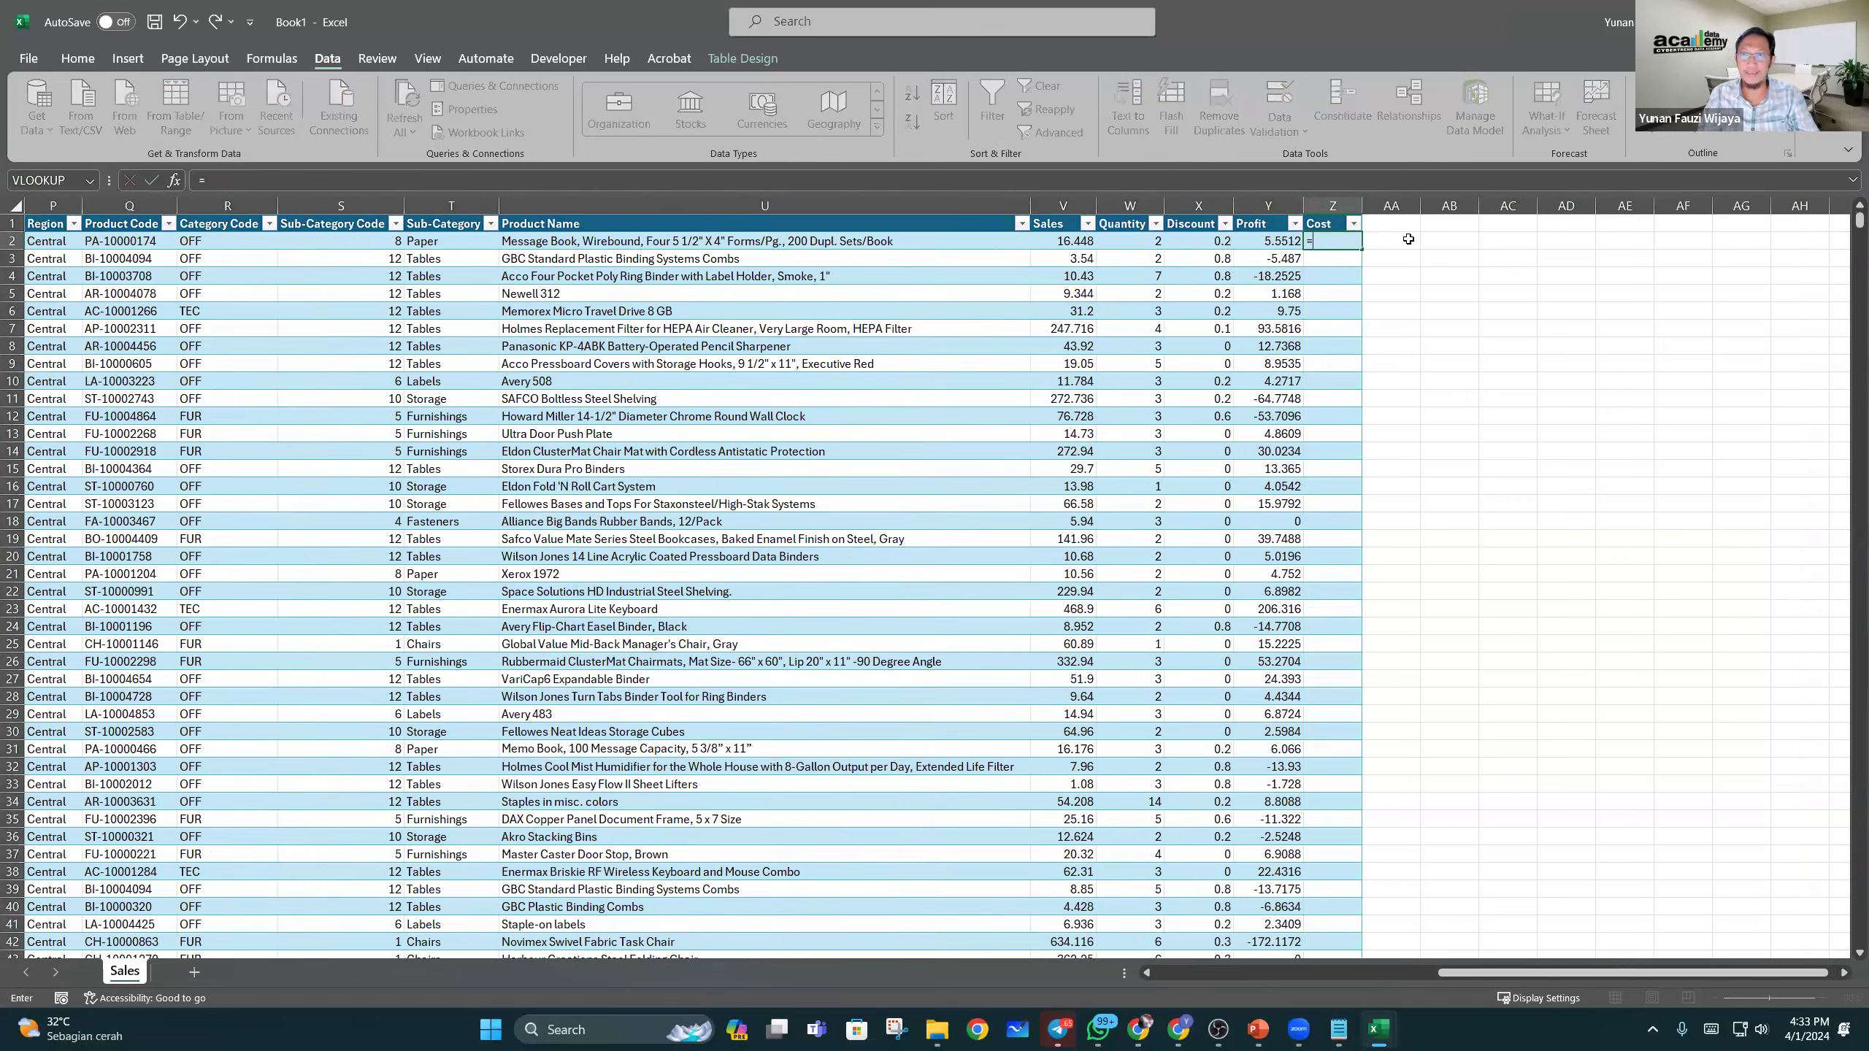
key(Left)
key(Left)
key(Left)
key(Left)
text(-)
key(Left)
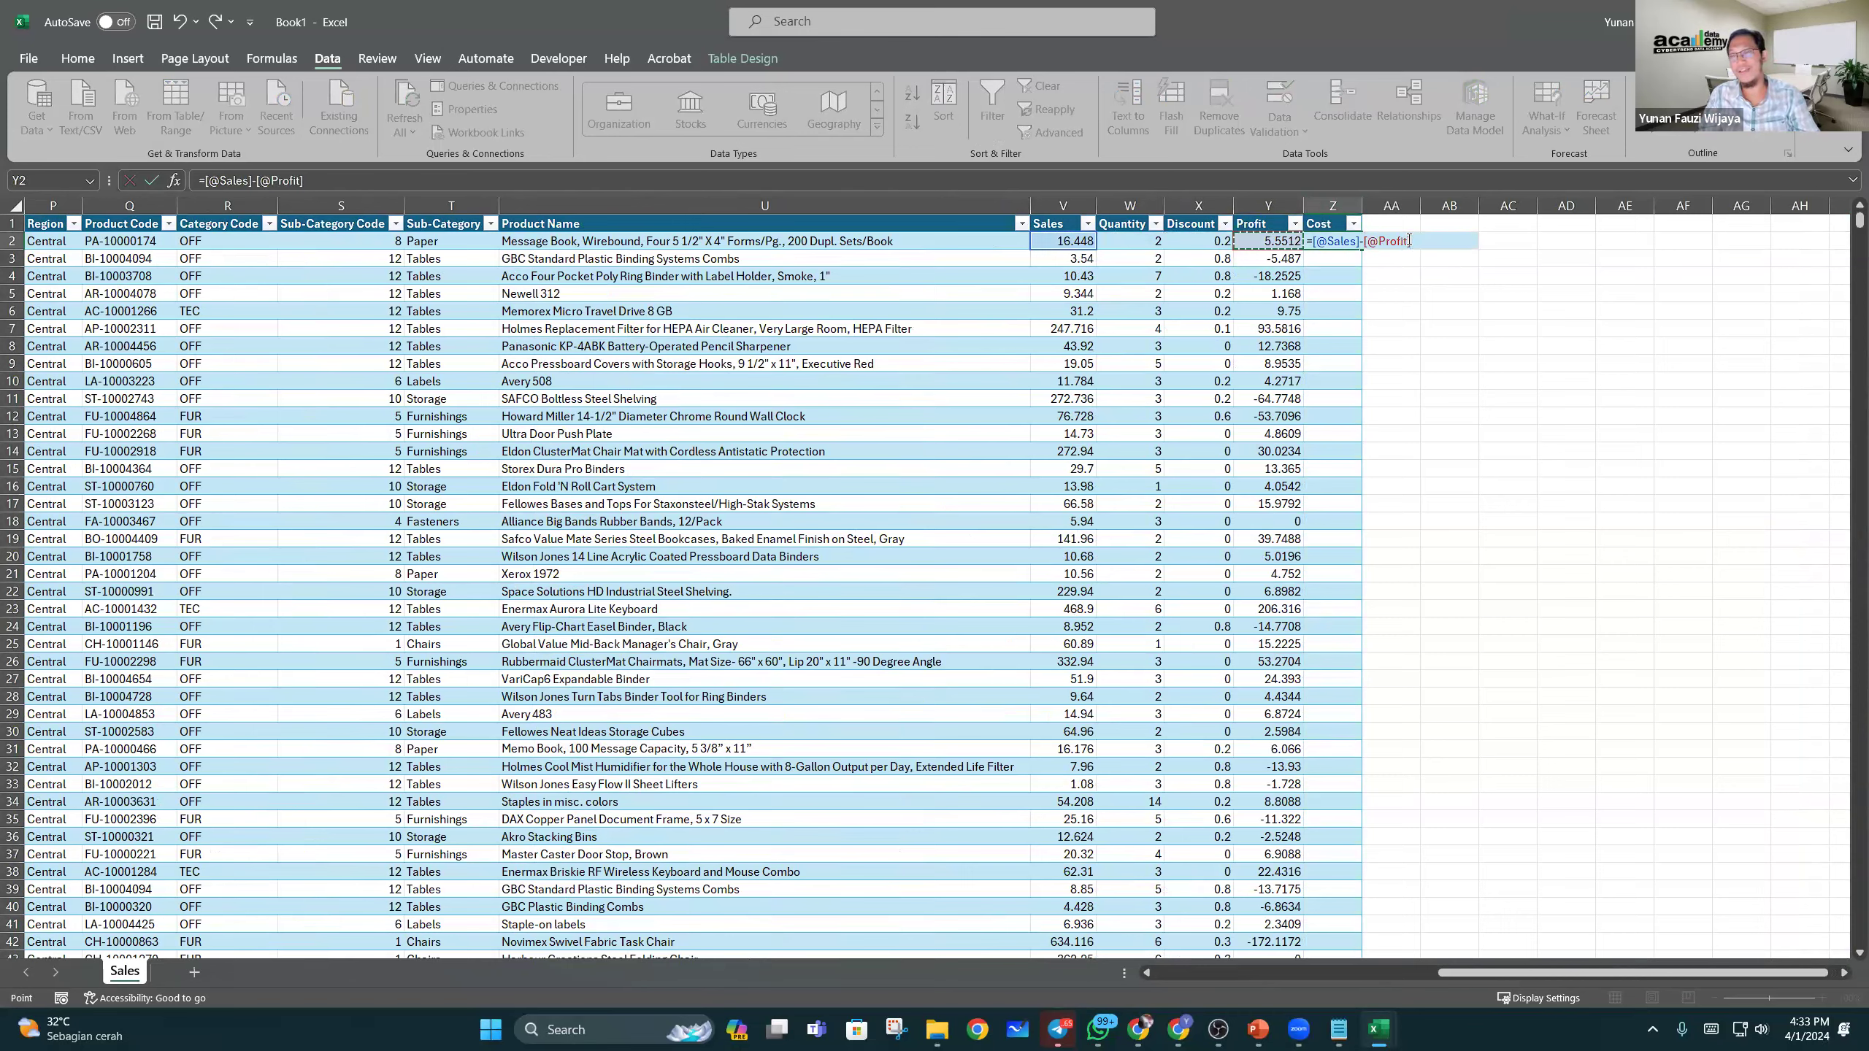
key(Return)
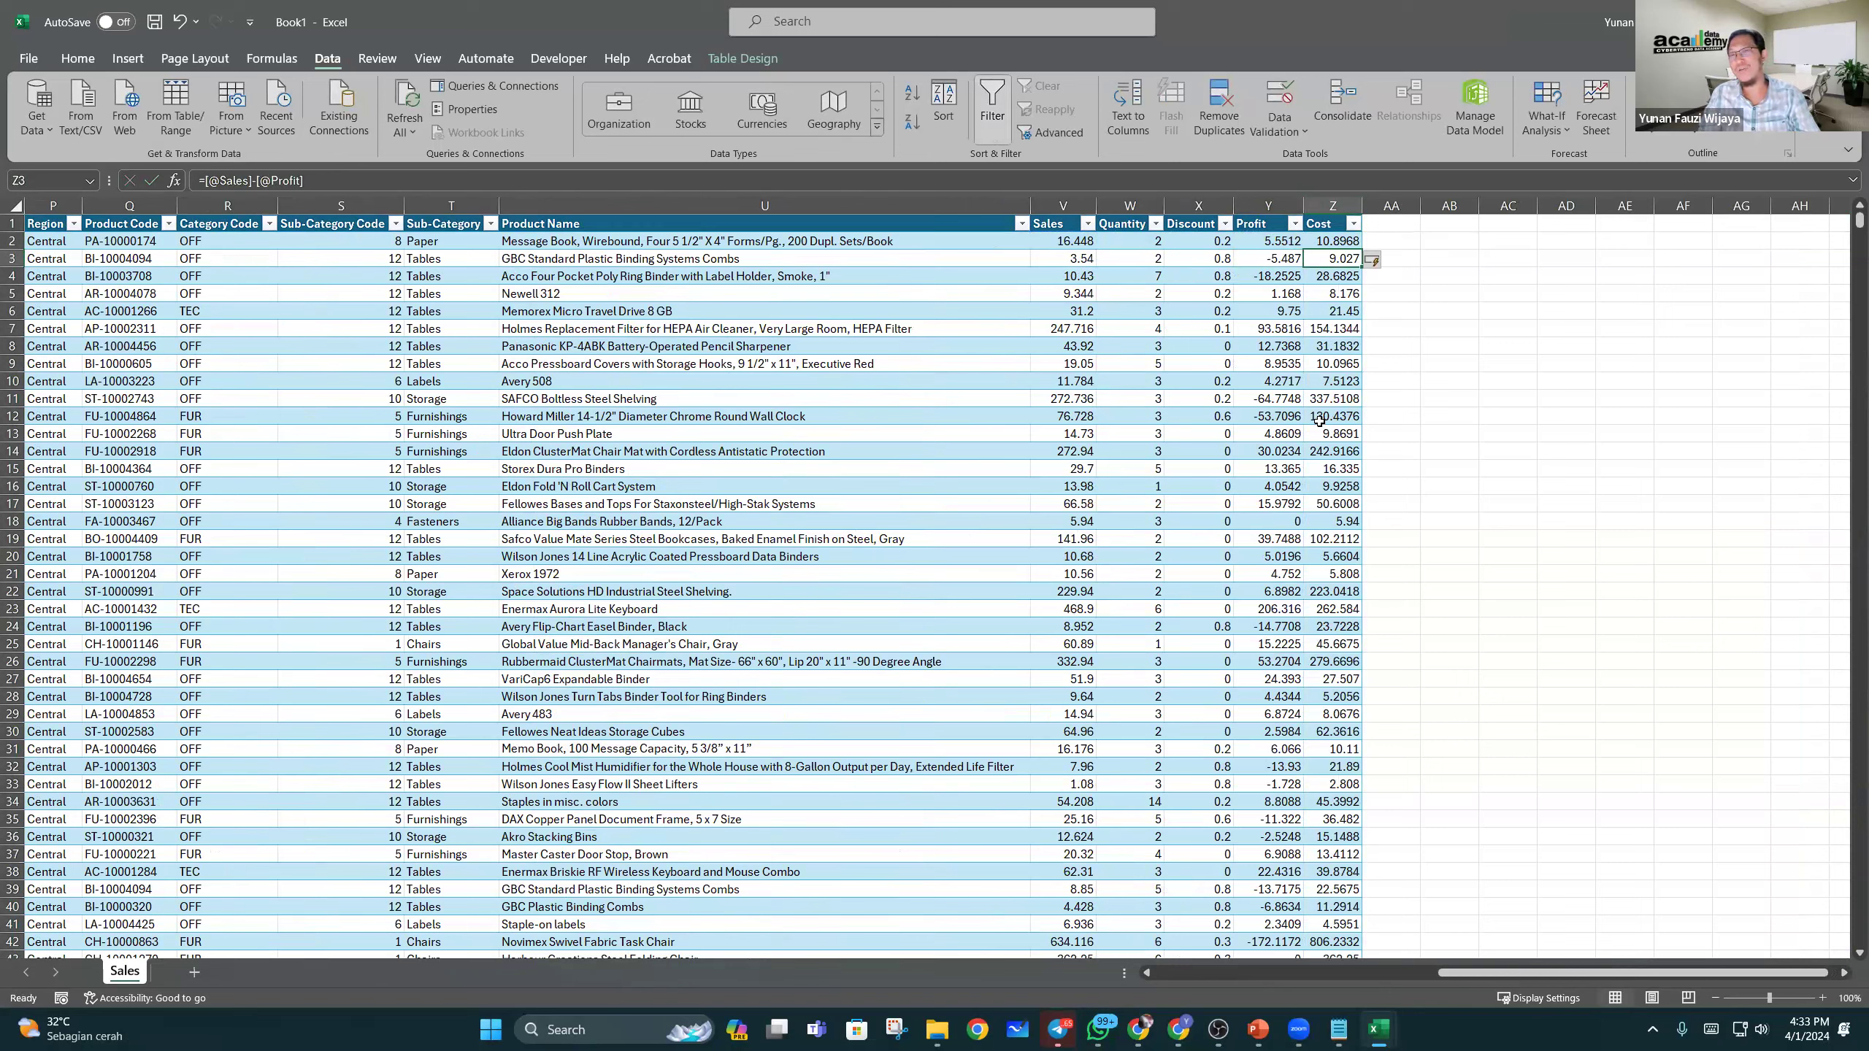
Step: Review the Sales table's columns from Row ID through Product Name
click(743, 398)
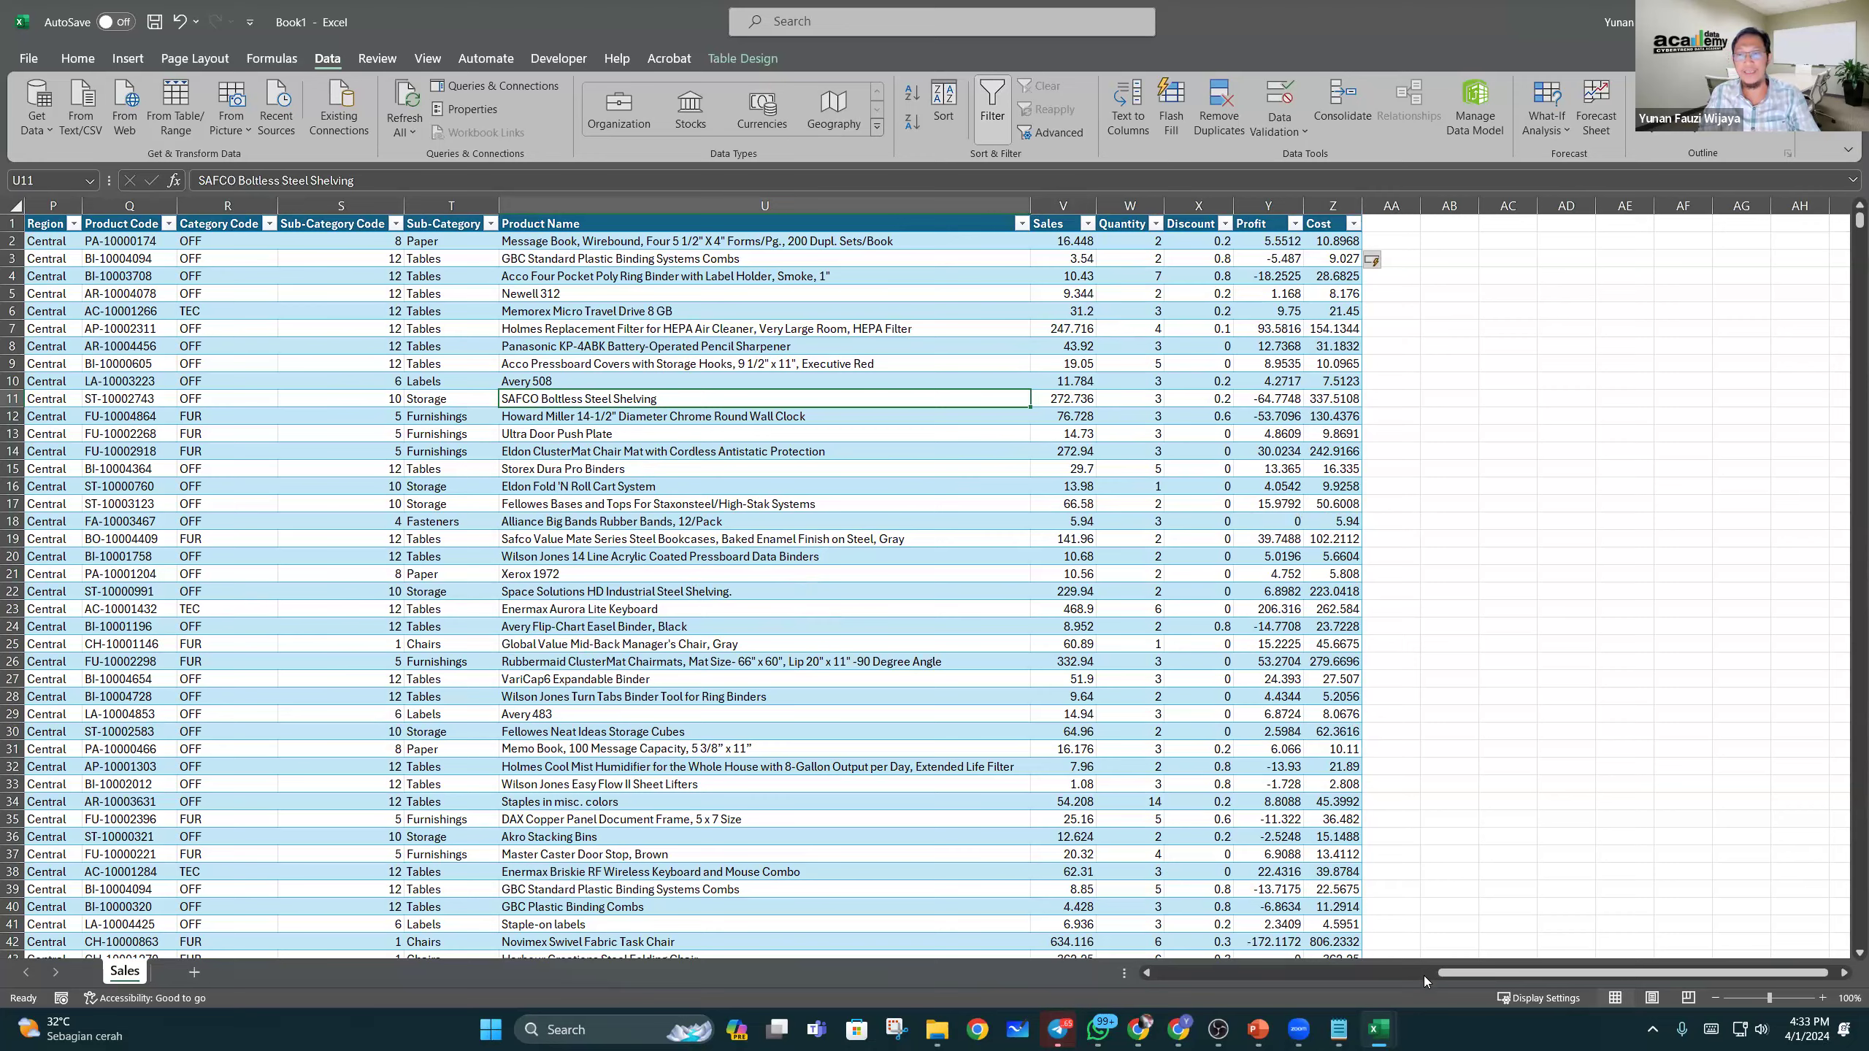
scroll(940, 400, left, 8)
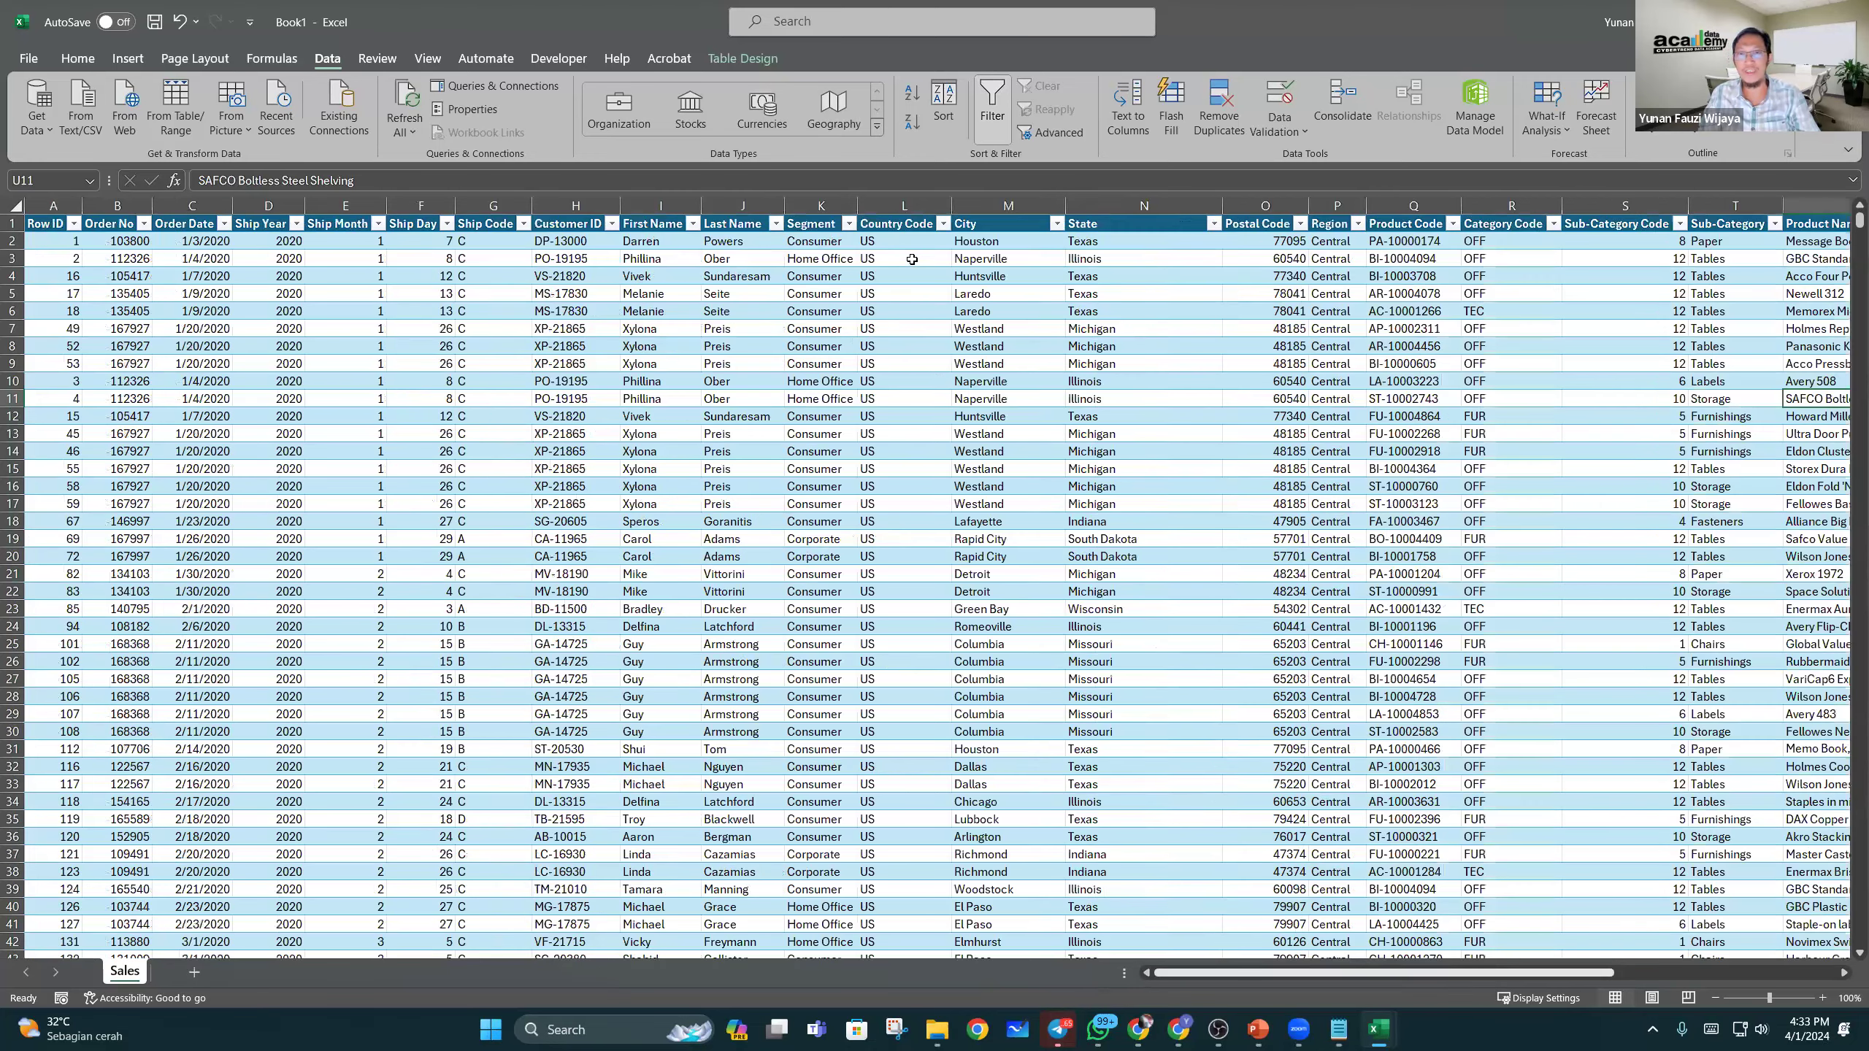
scroll(1201, 572, right, 3)
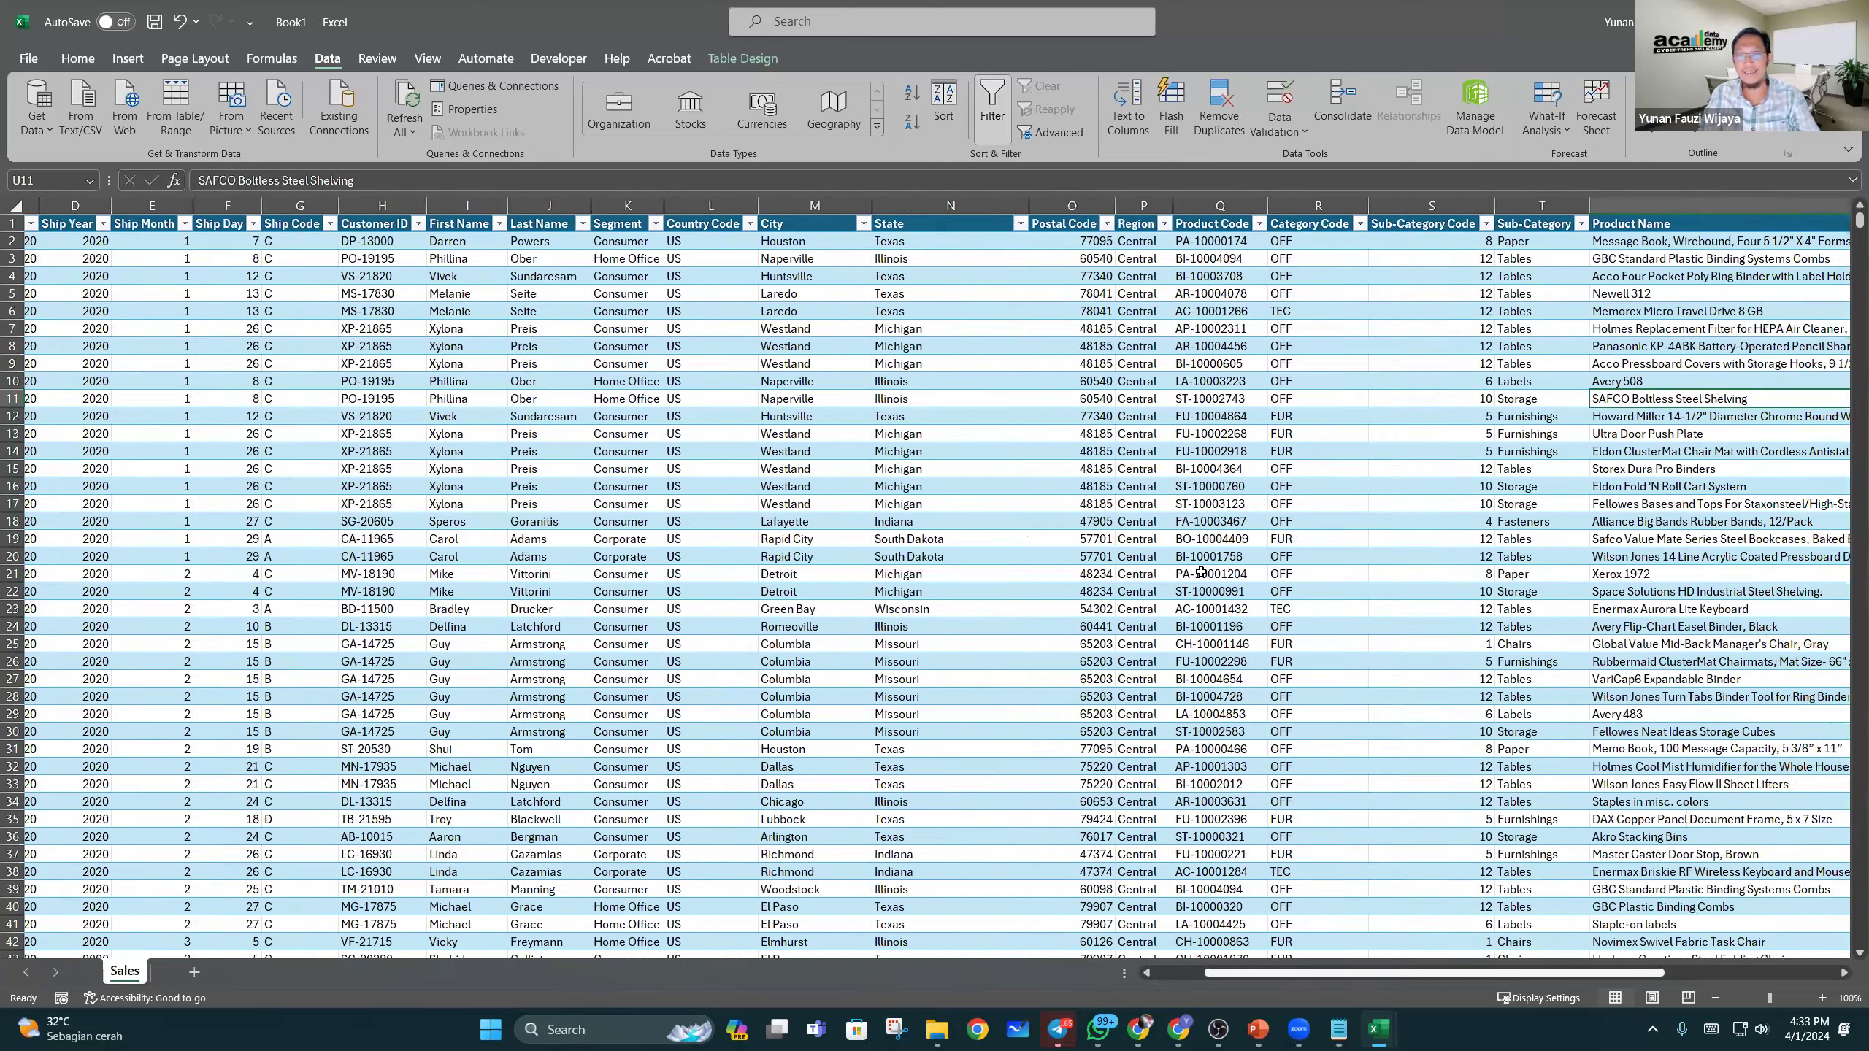
scroll(964, 330, left, 3)
click(905, 258)
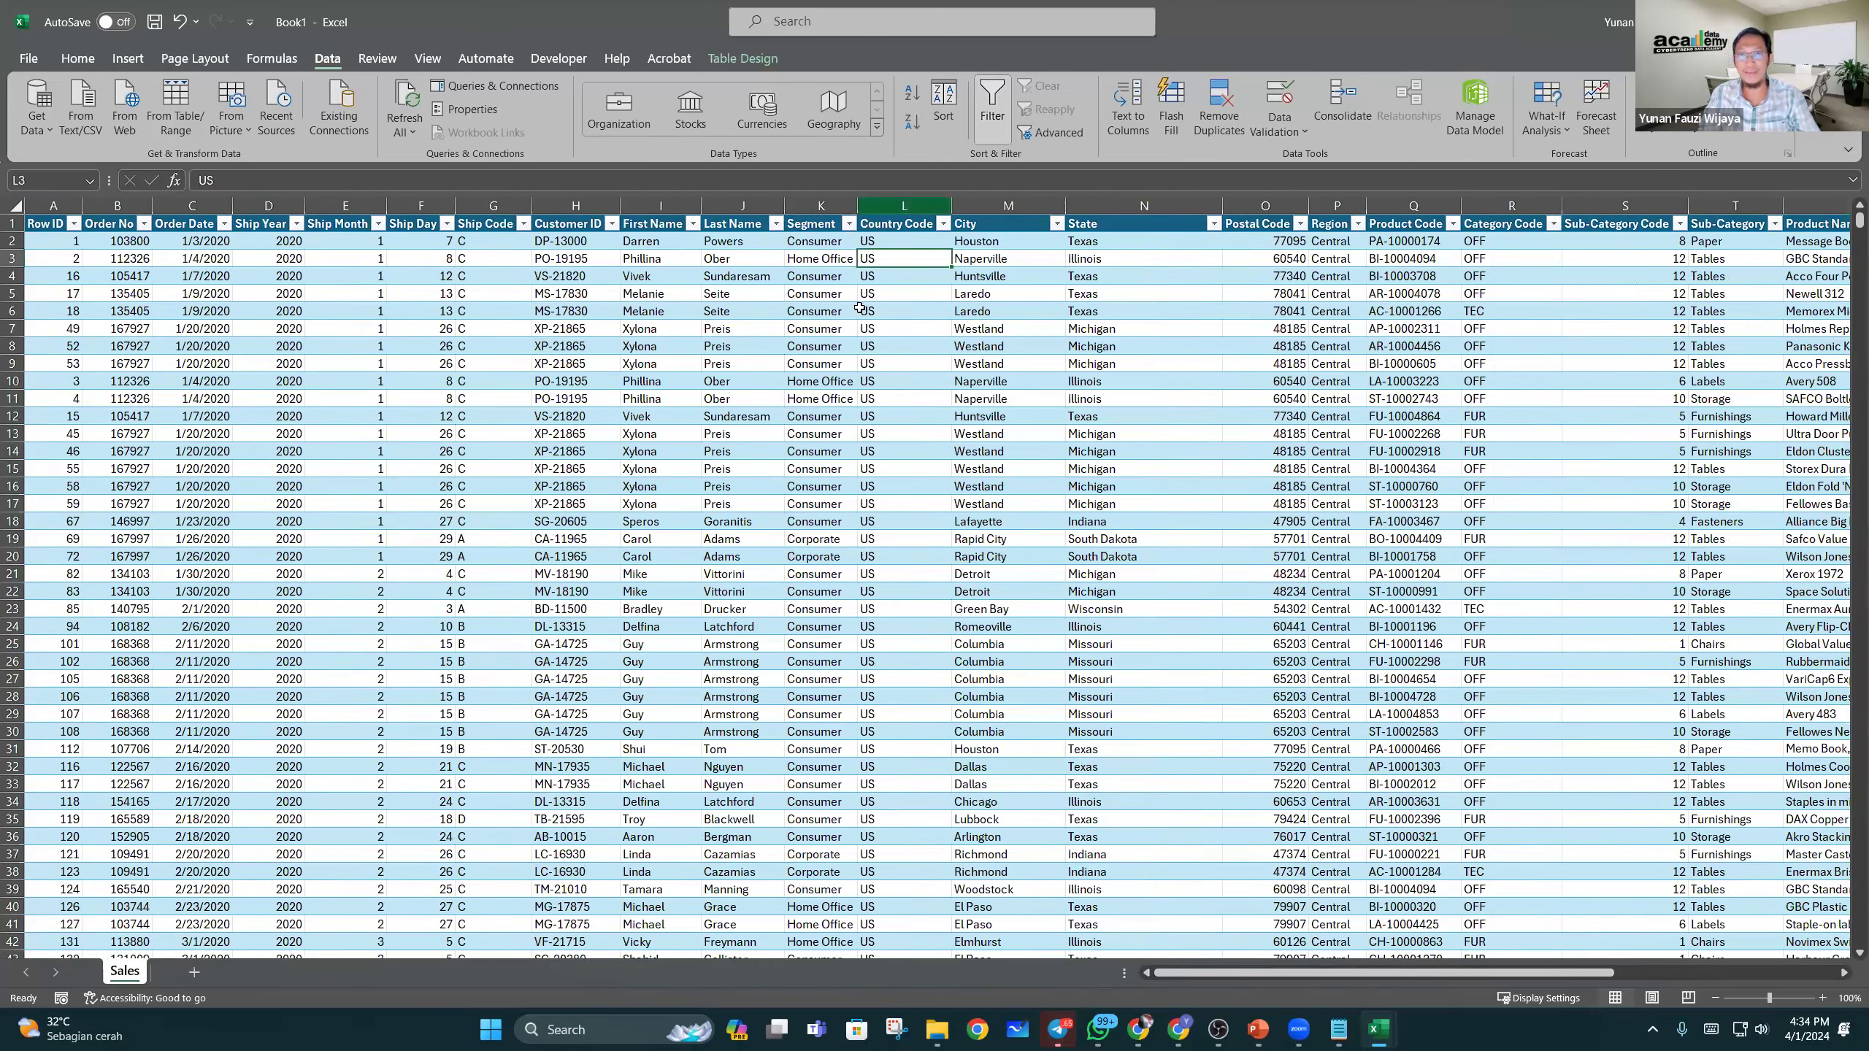
key(ctrl+space)
click(675, 417)
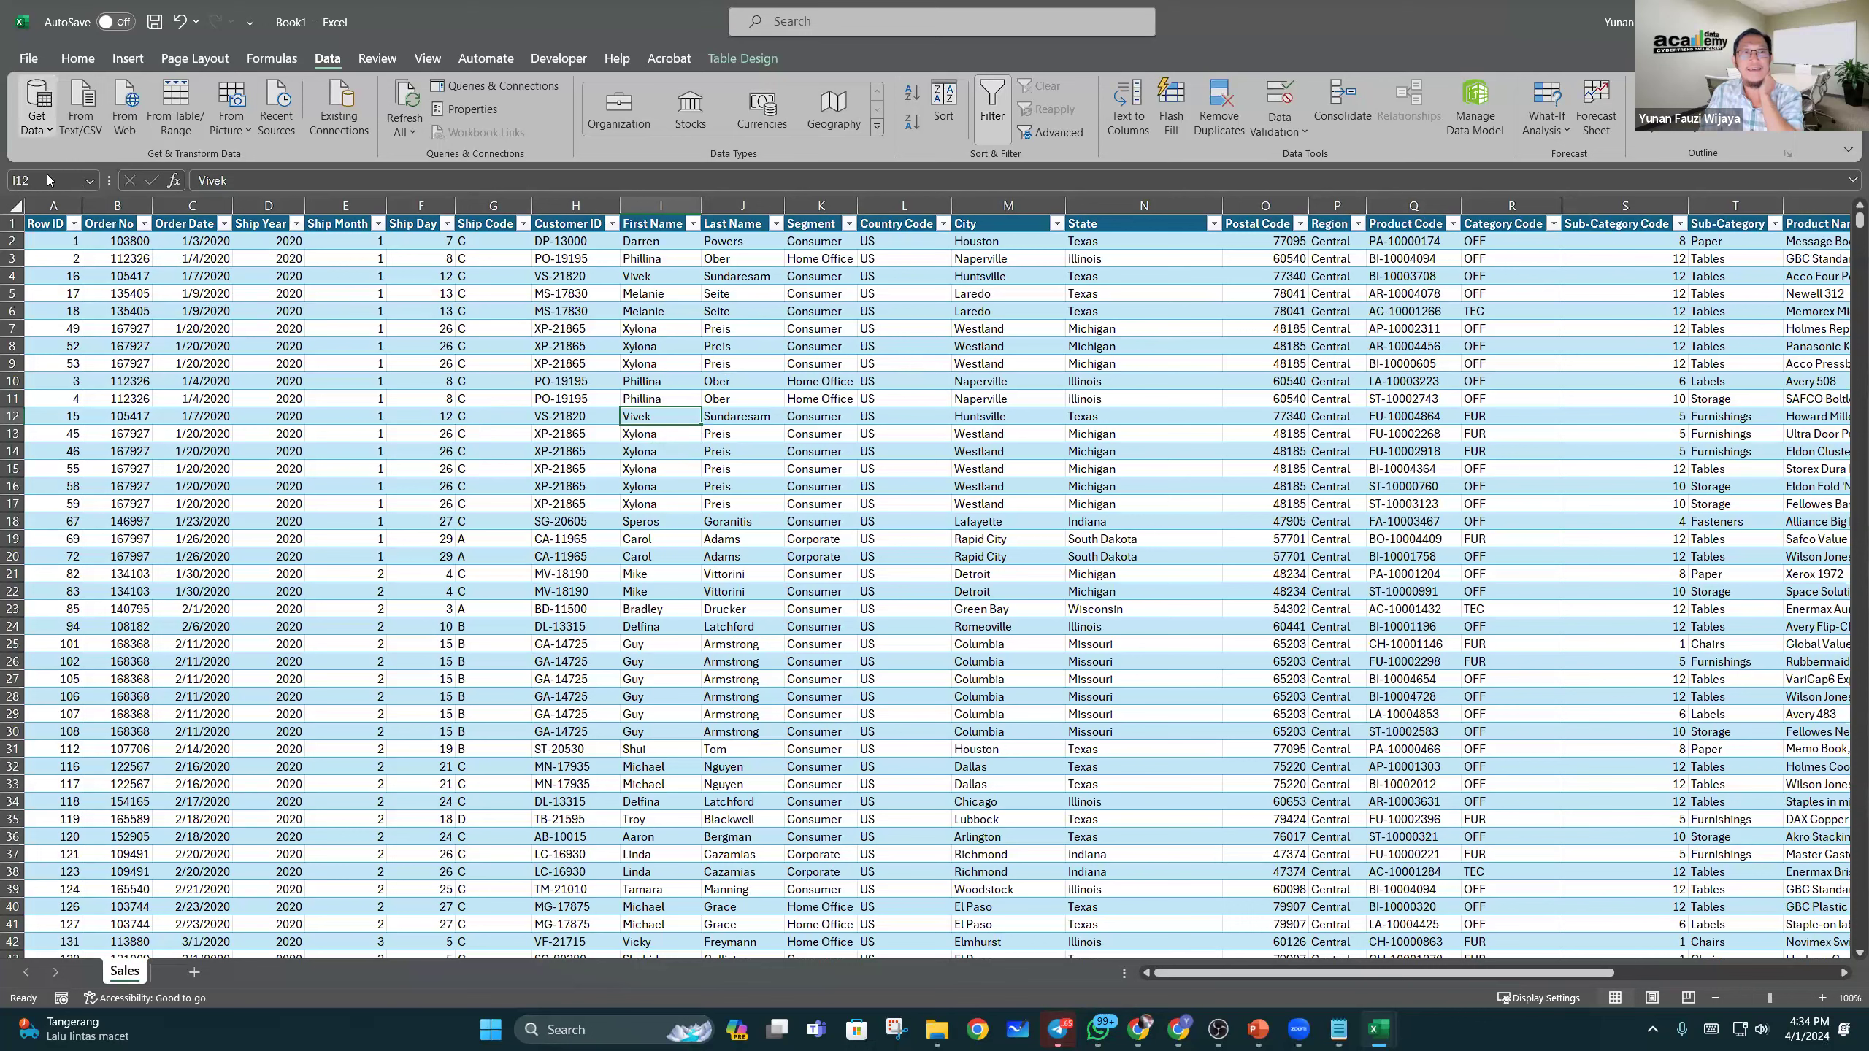
Step: Reopen the Power Query Editor and import Order_People.csv as a new comma-delimited text source
click(37, 110)
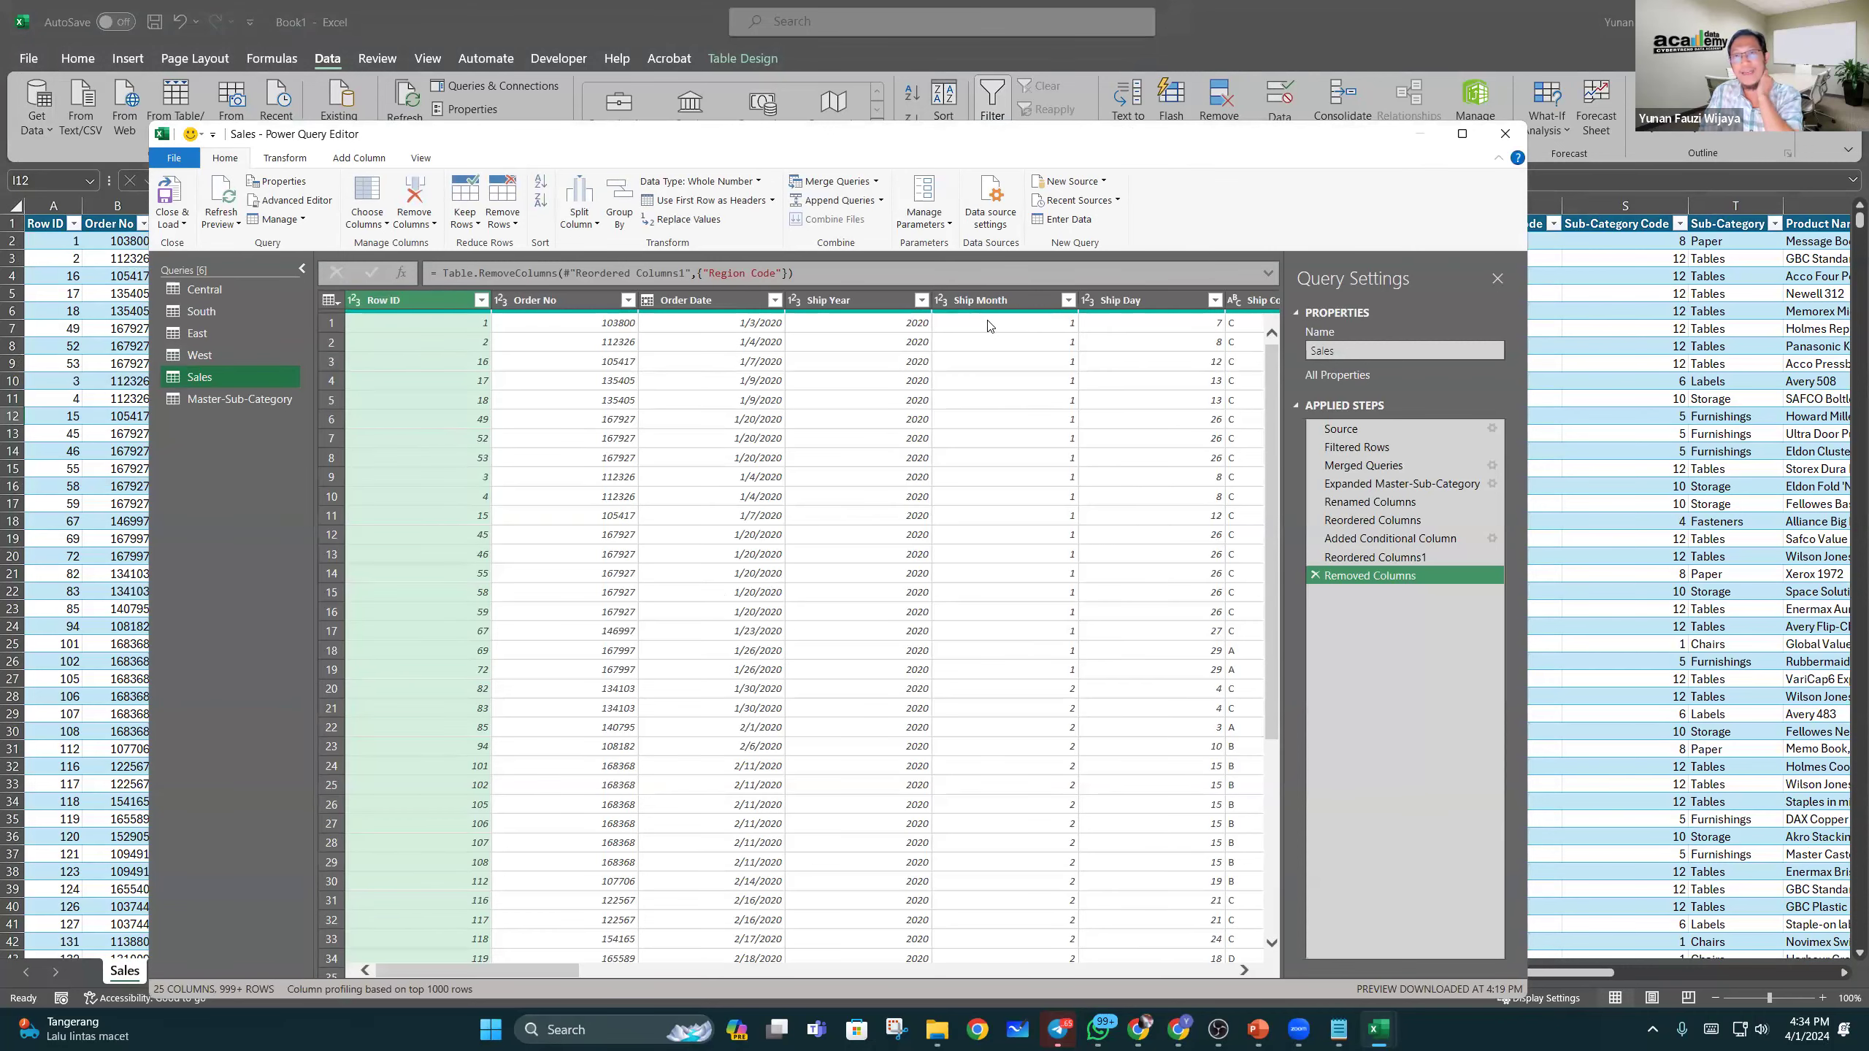
click(1104, 182)
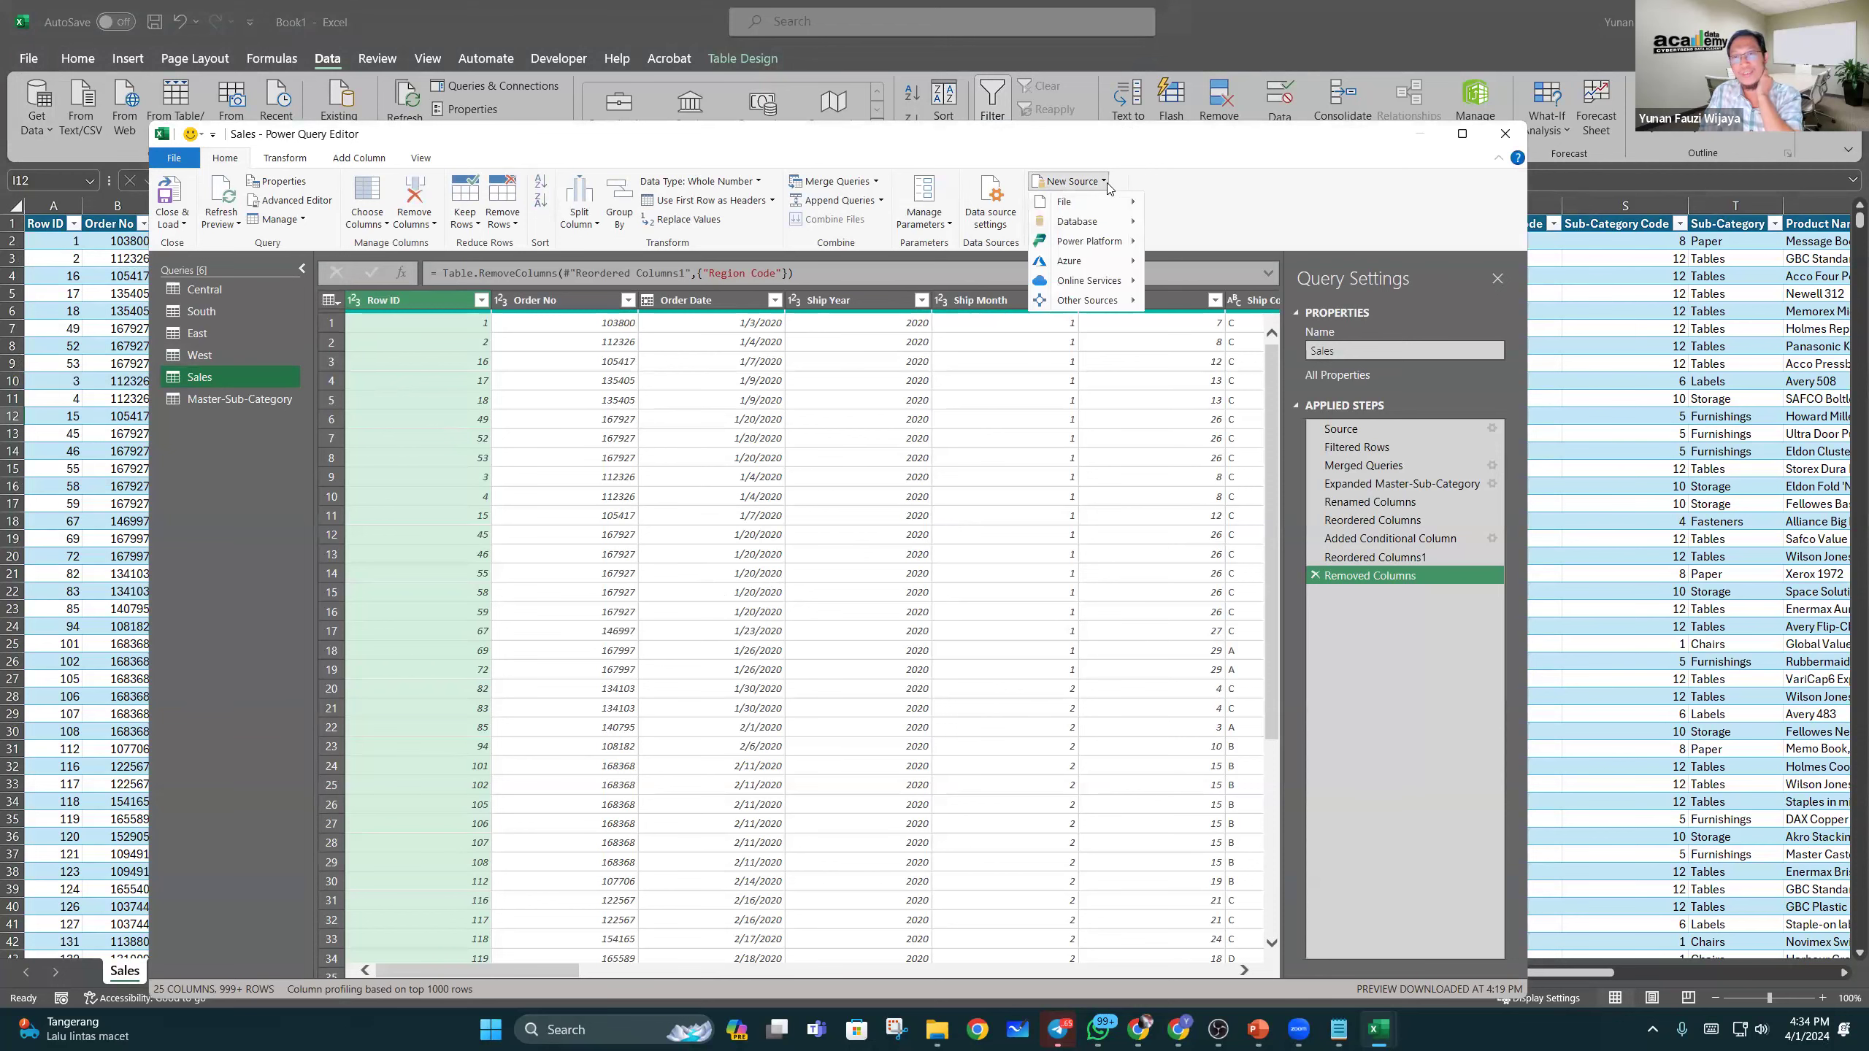
mouse_move(1104, 212)
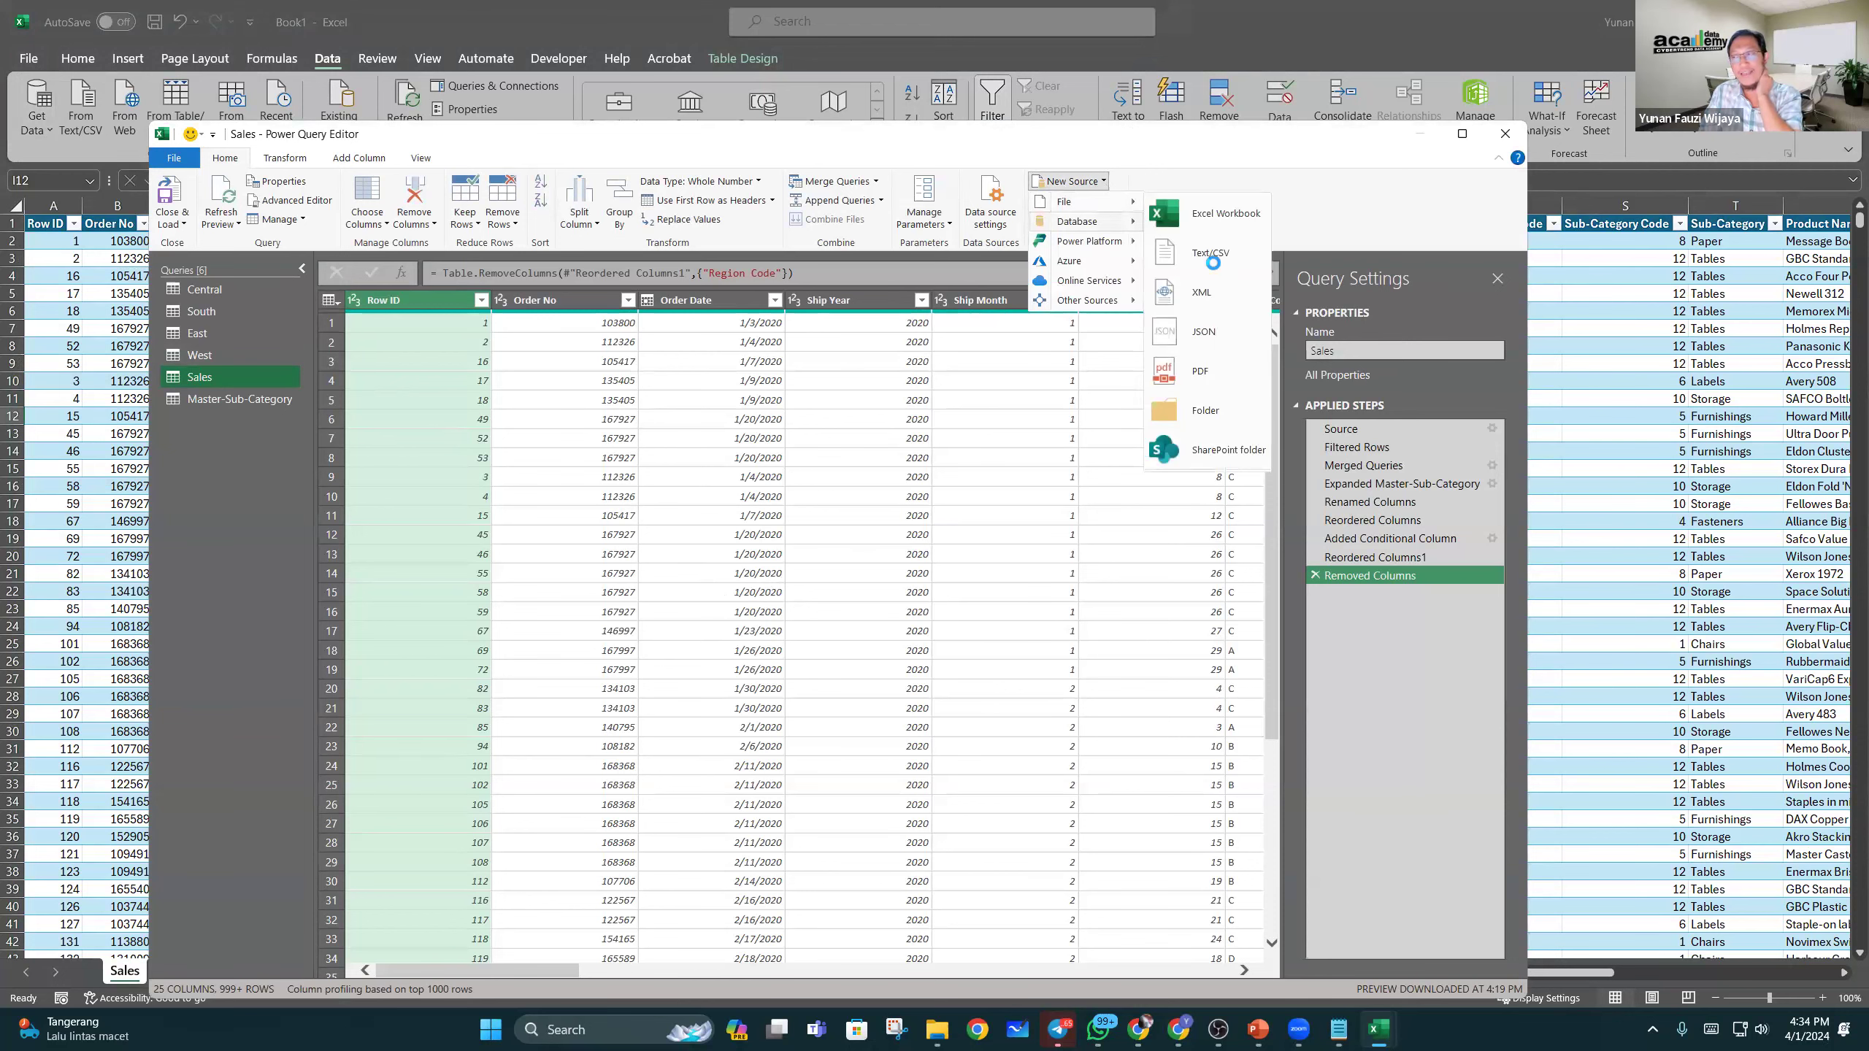
click(1211, 254)
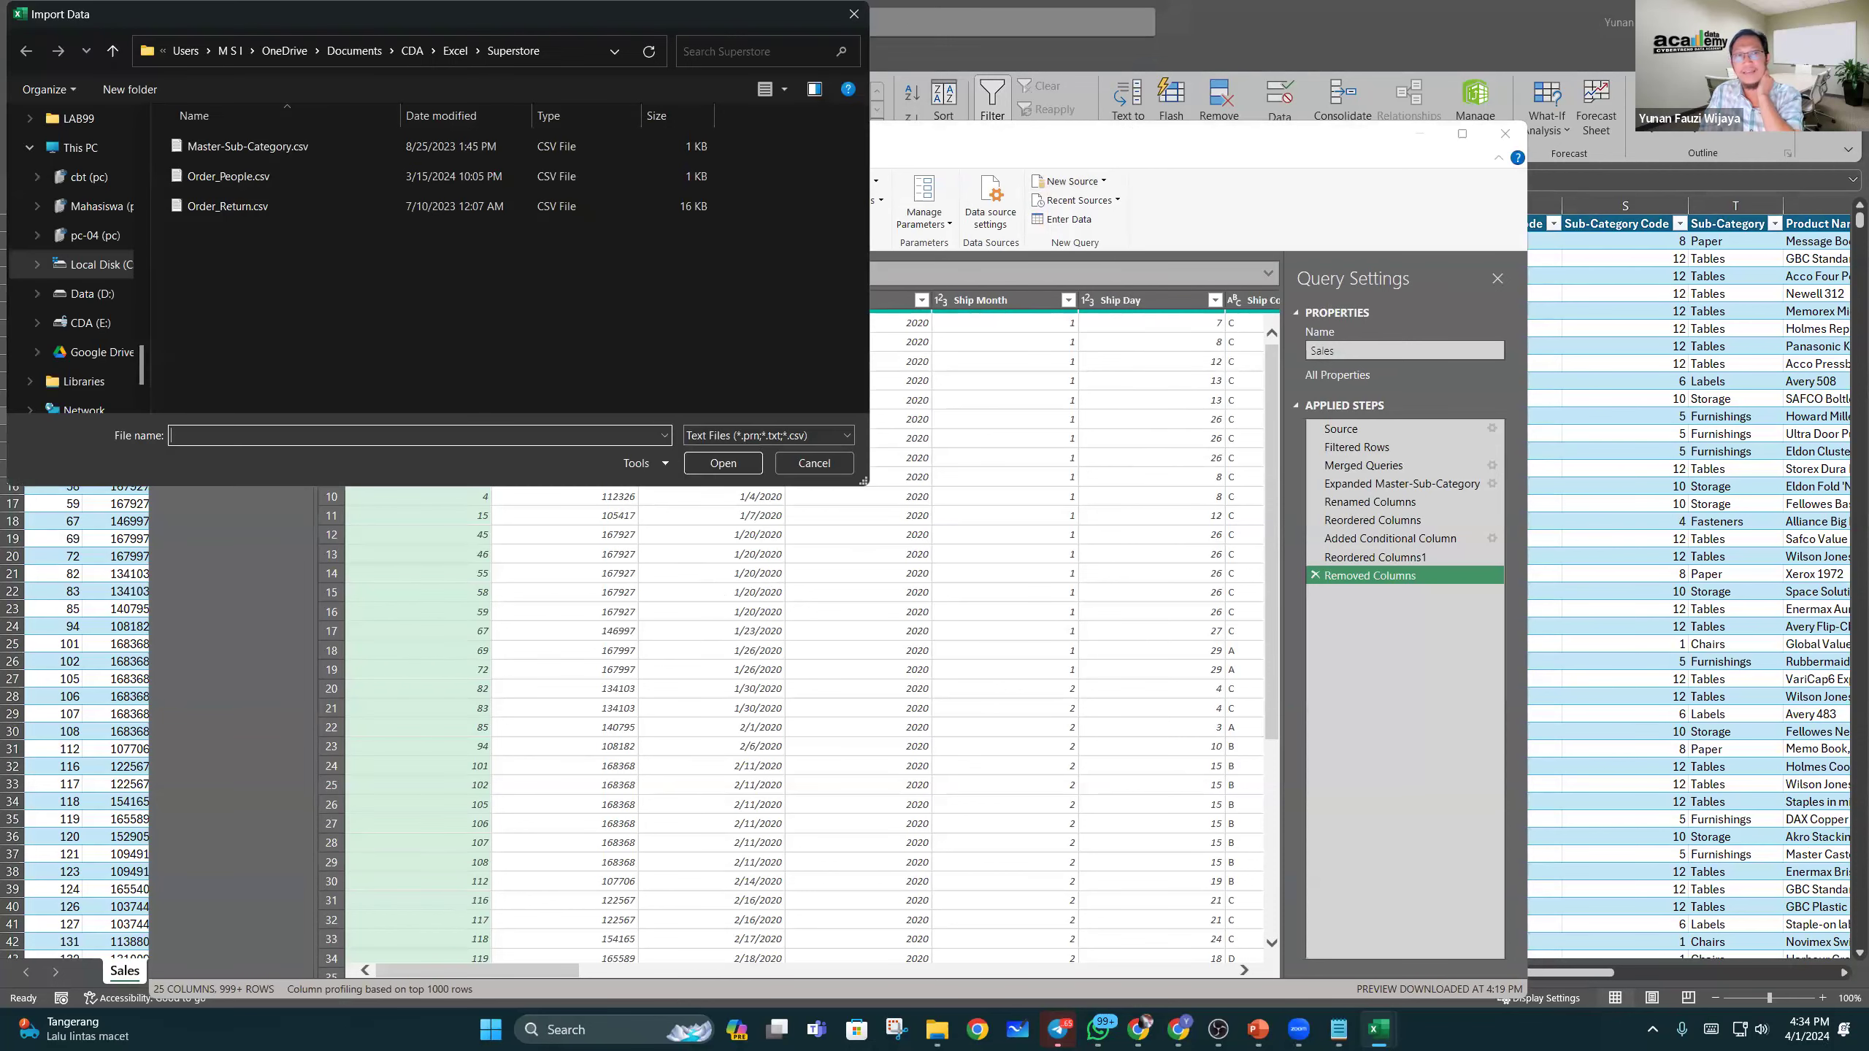
double_click(236, 180)
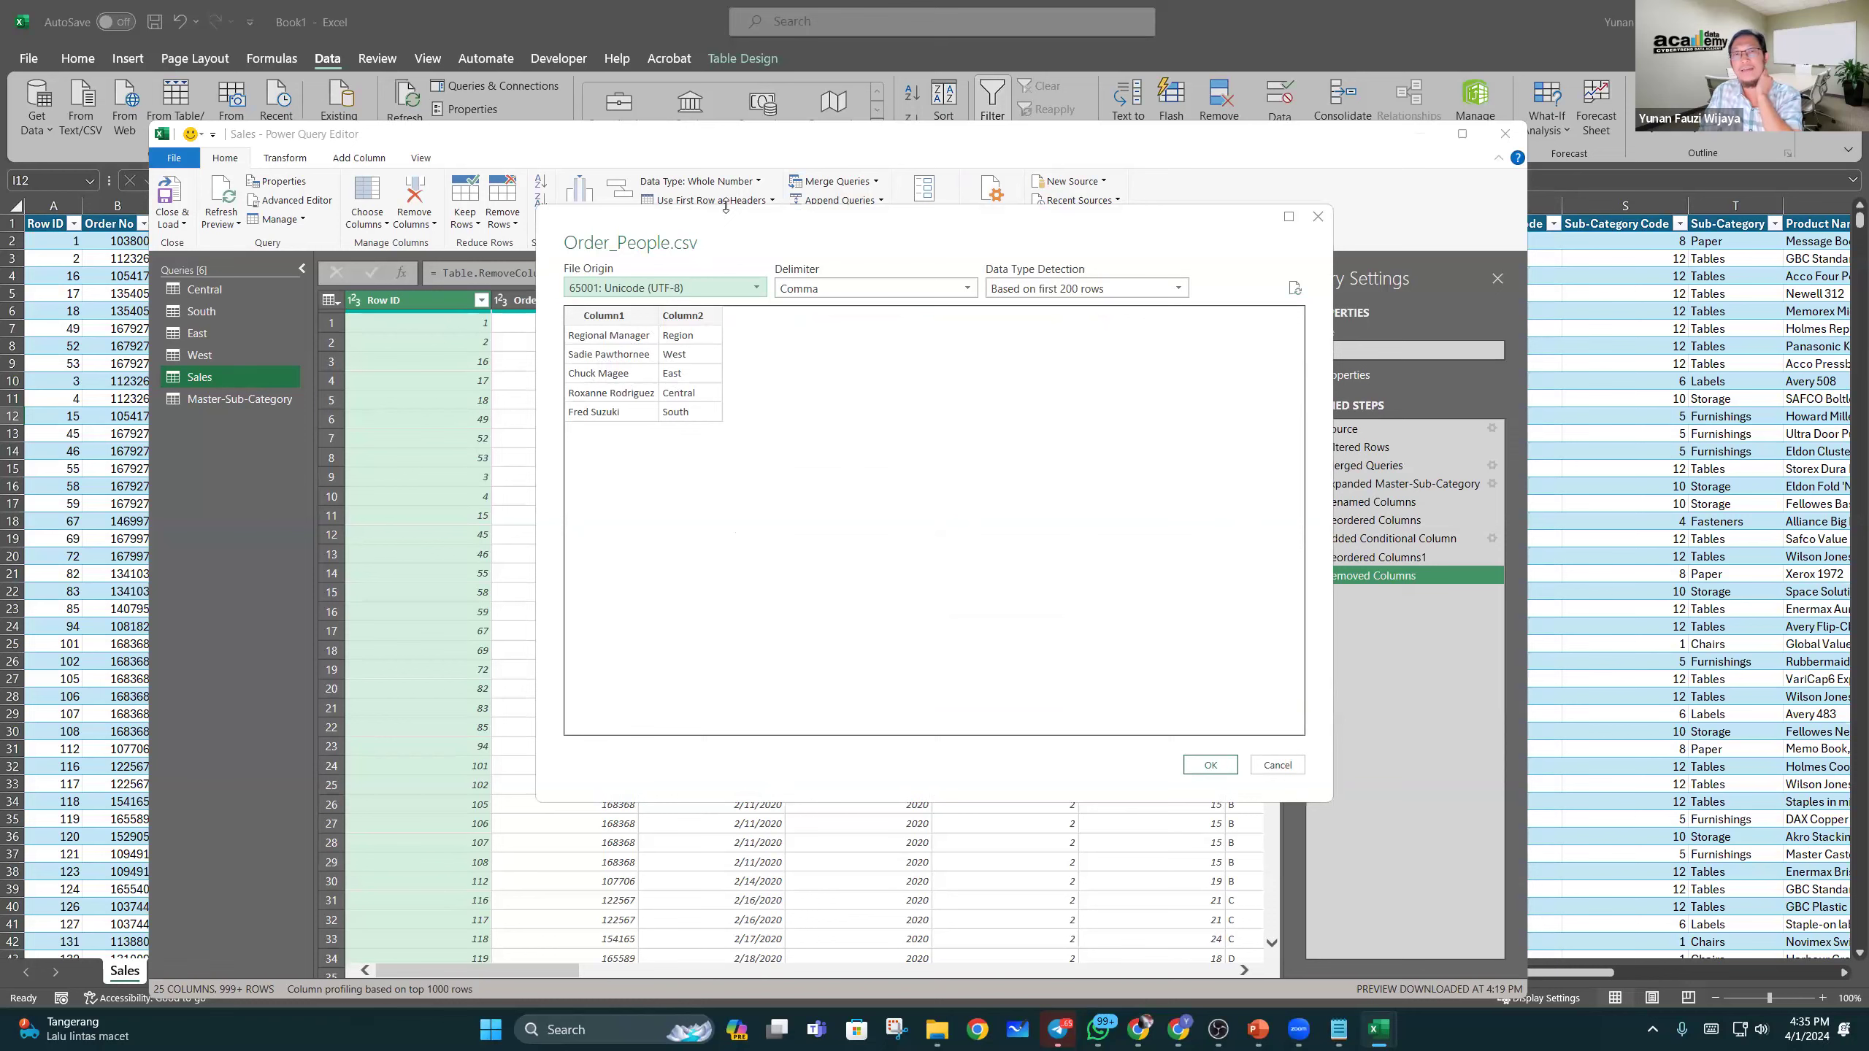
drag(725, 220, 1134, 494)
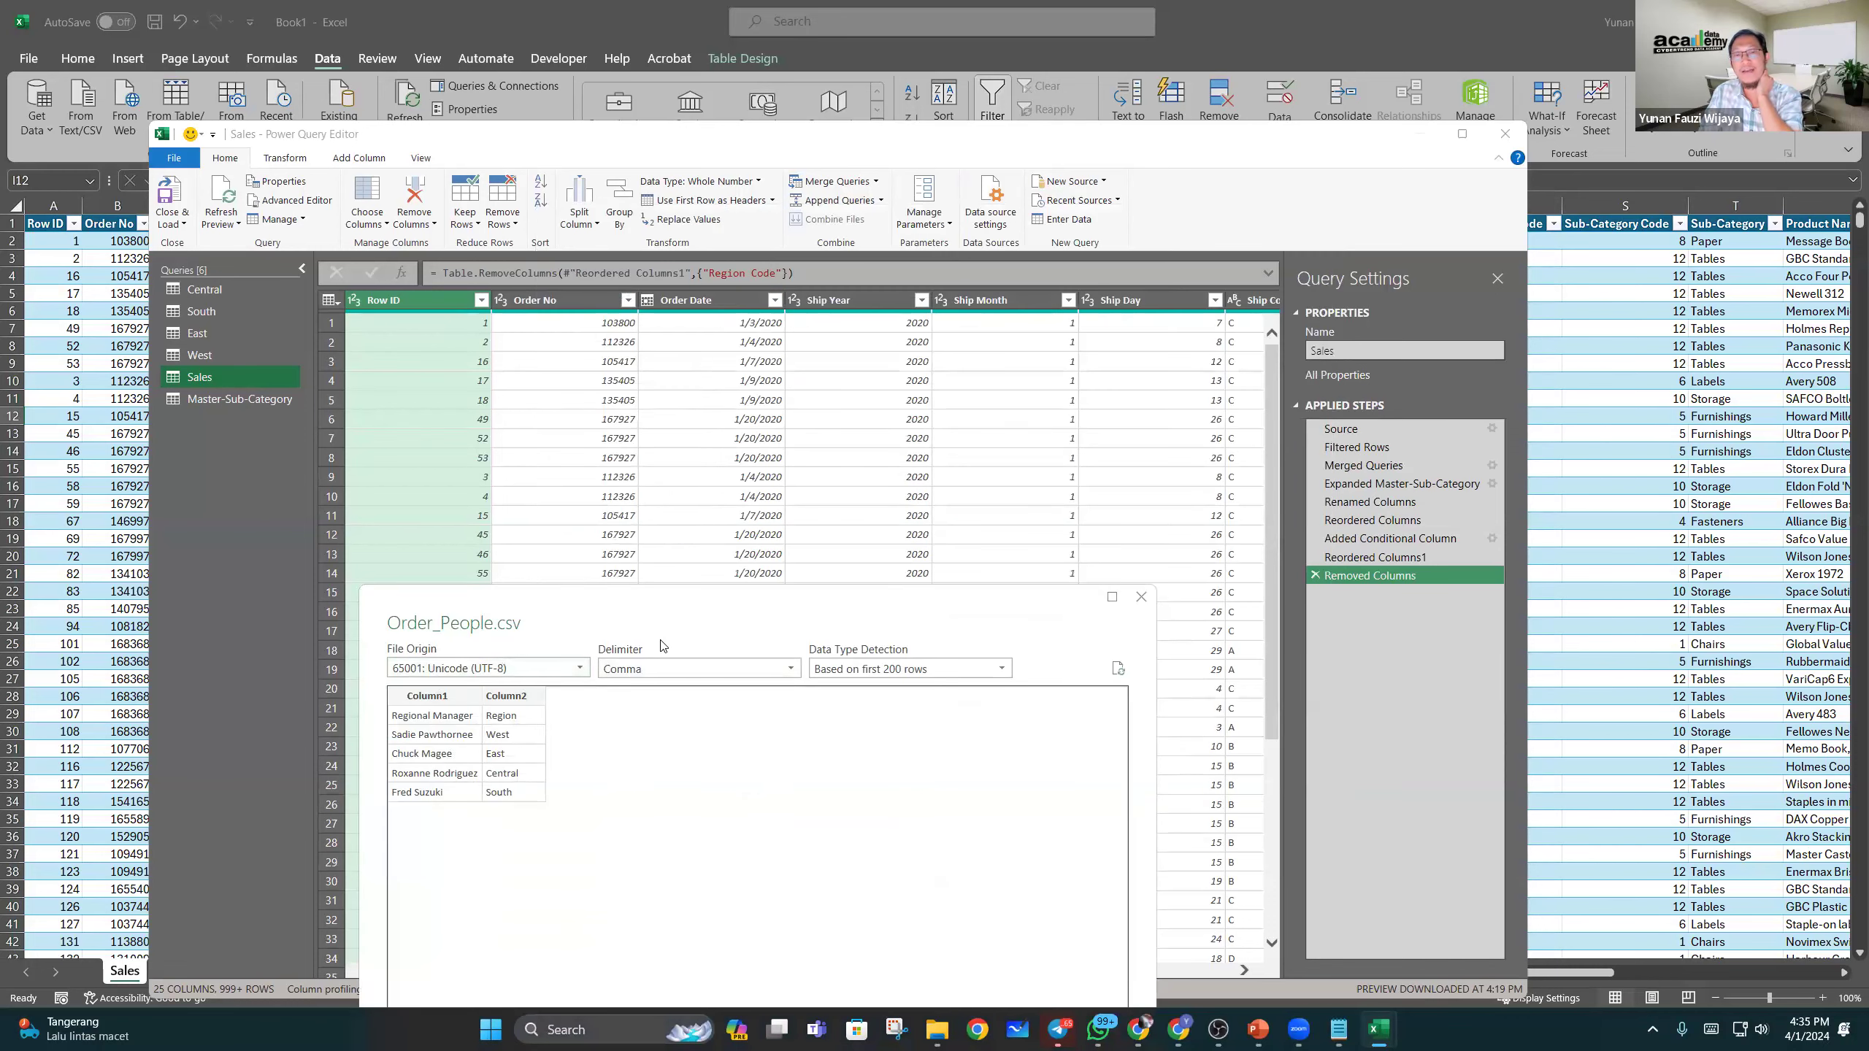
drag(663, 607, 693, 313)
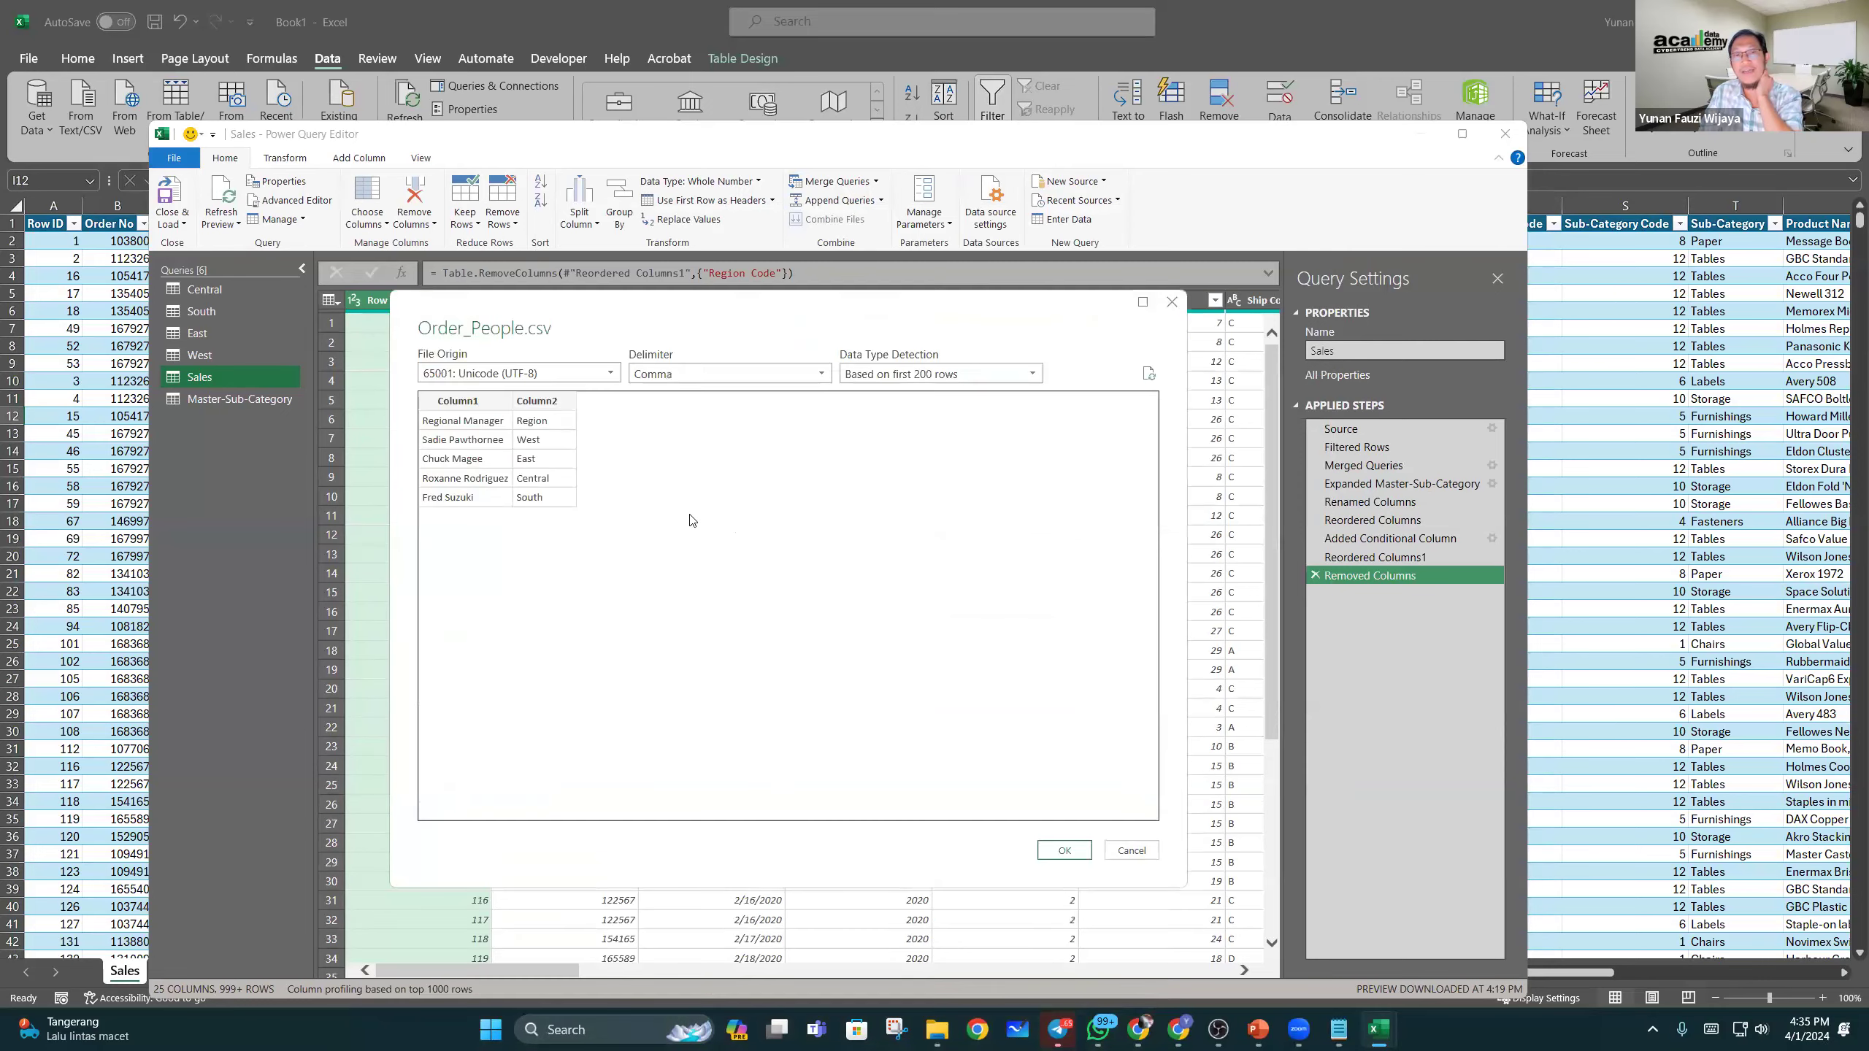
click(1060, 851)
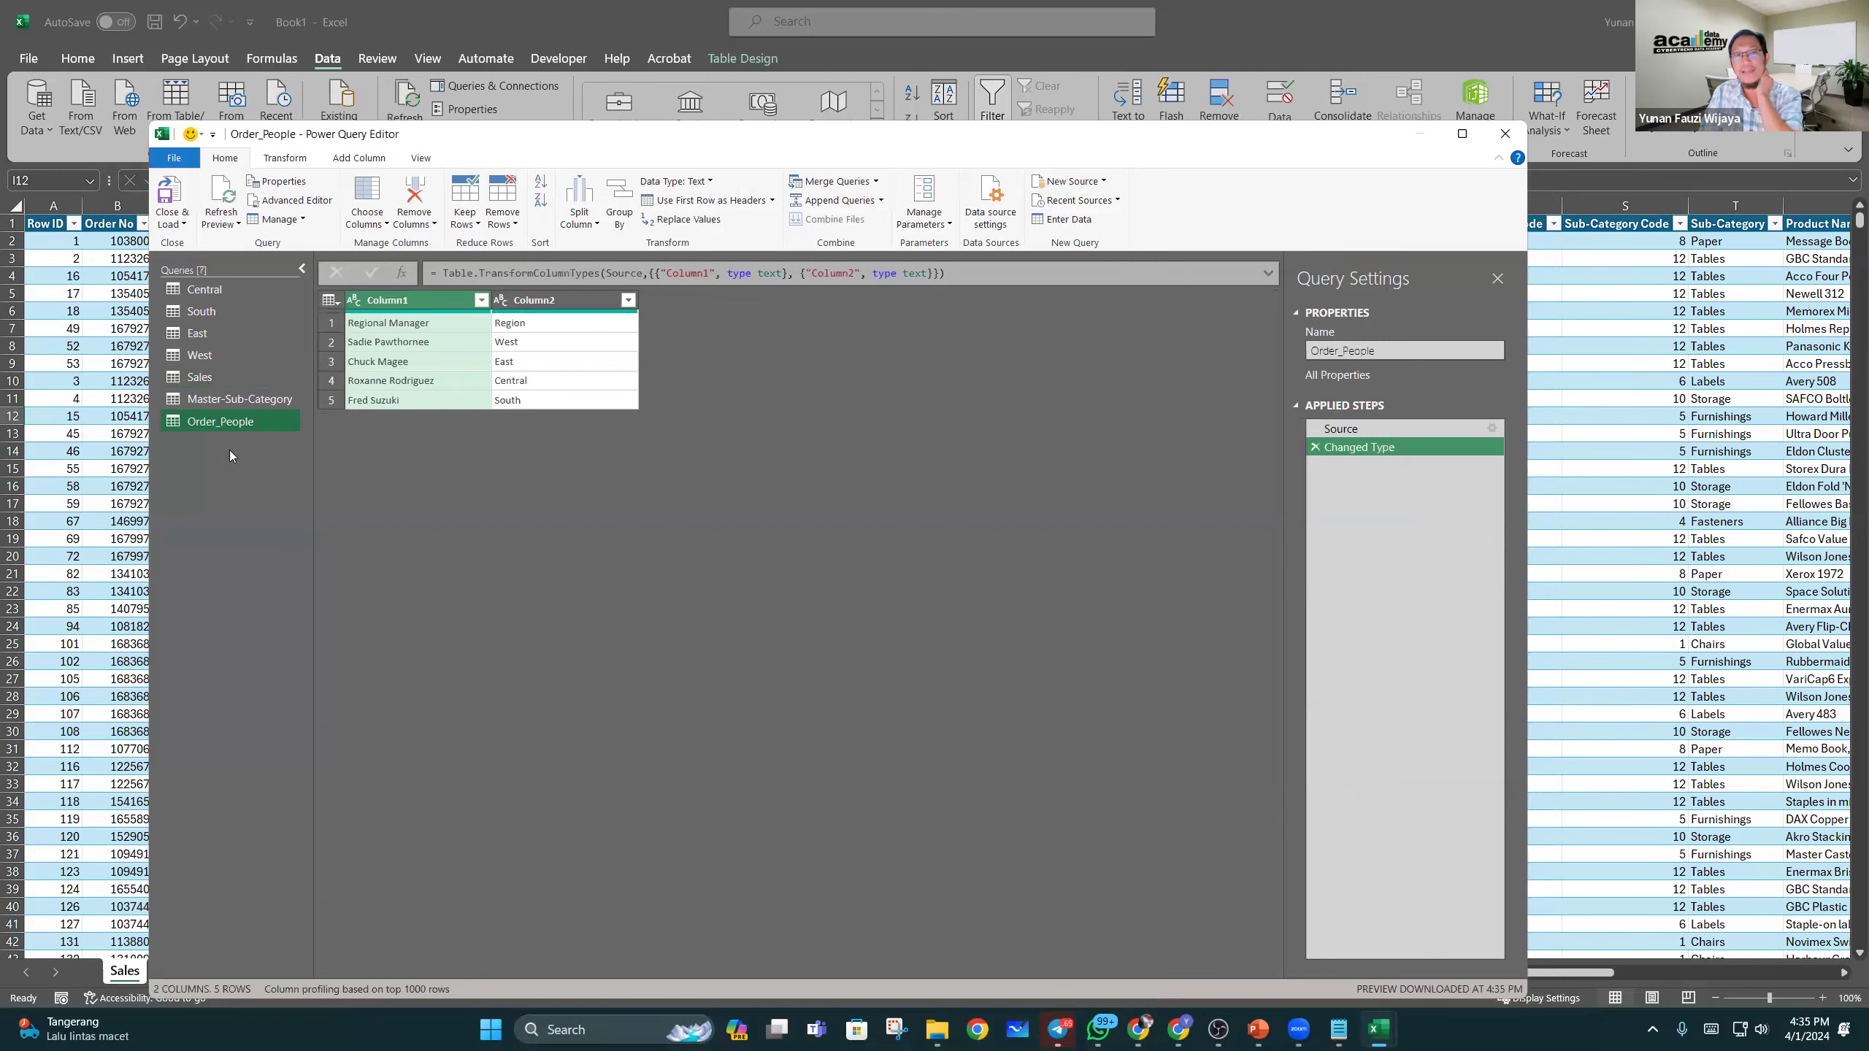
Step: Promote the first row of the Order_People query to column headers
click(424, 324)
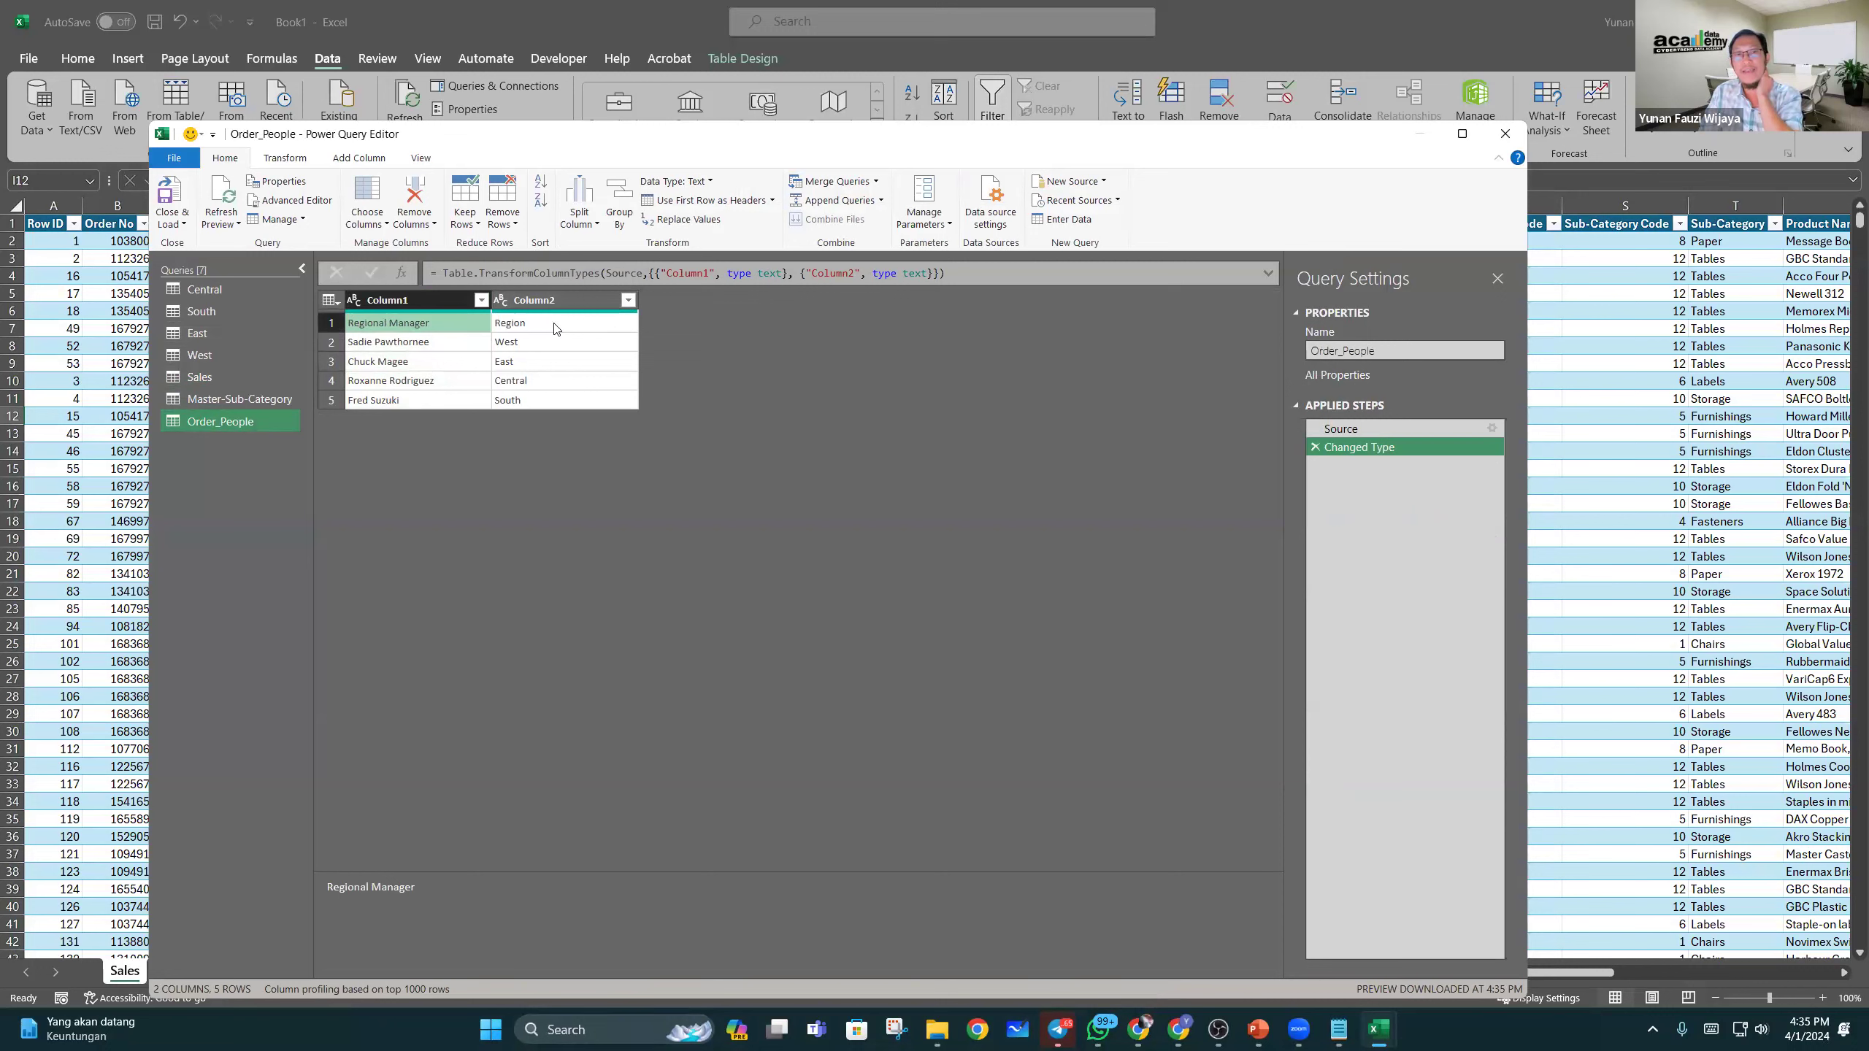
click(331, 324)
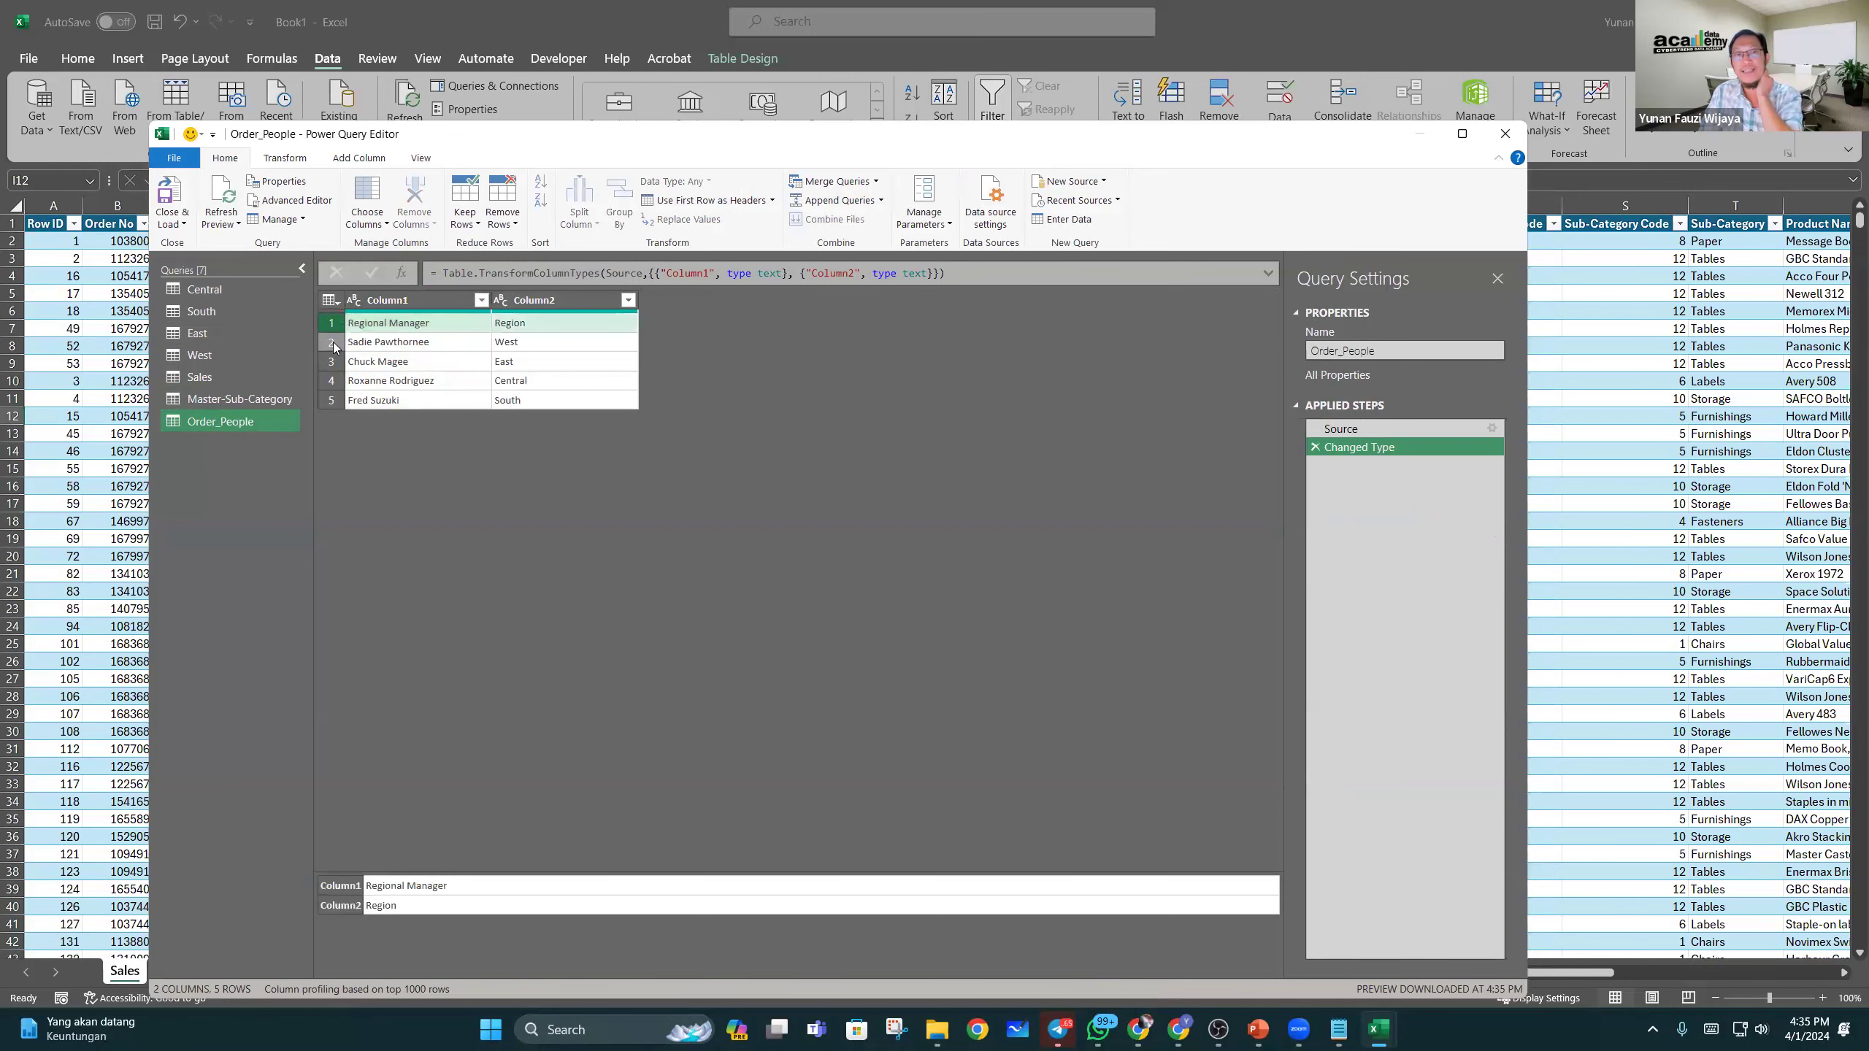
click(333, 343)
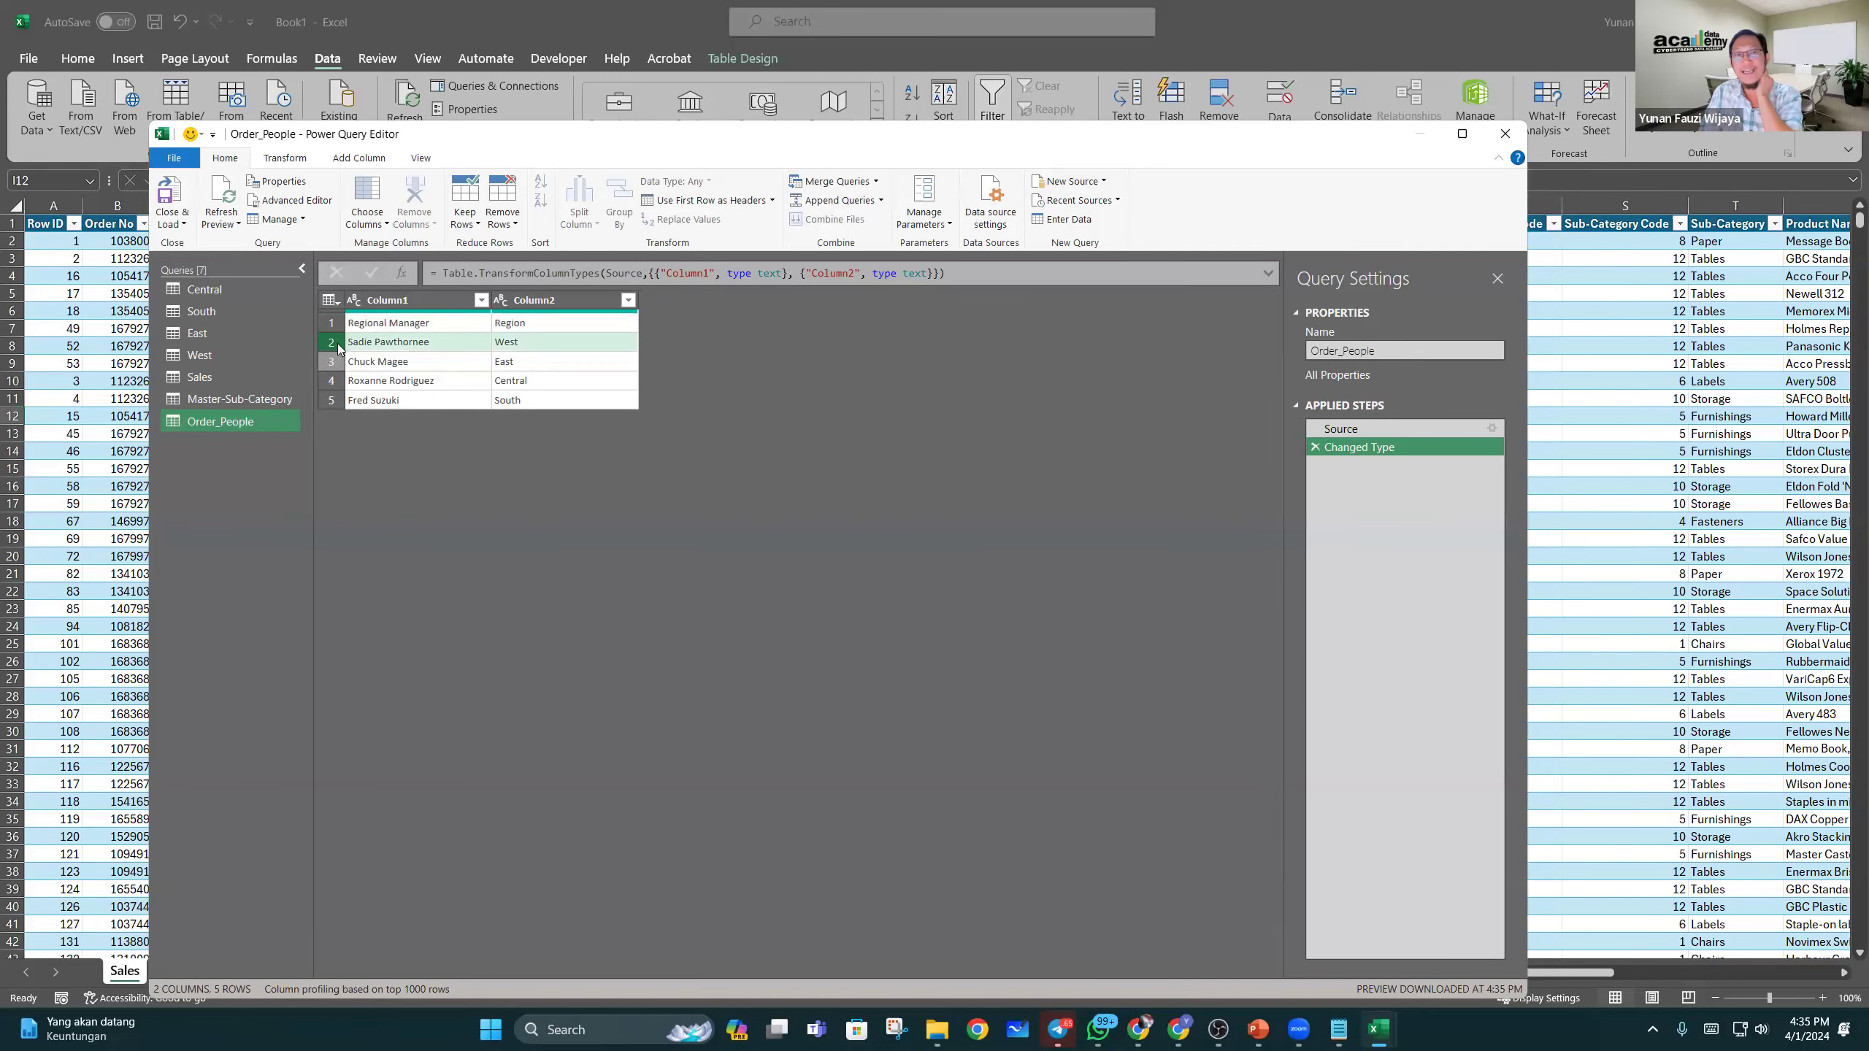
click(420, 325)
click(279, 157)
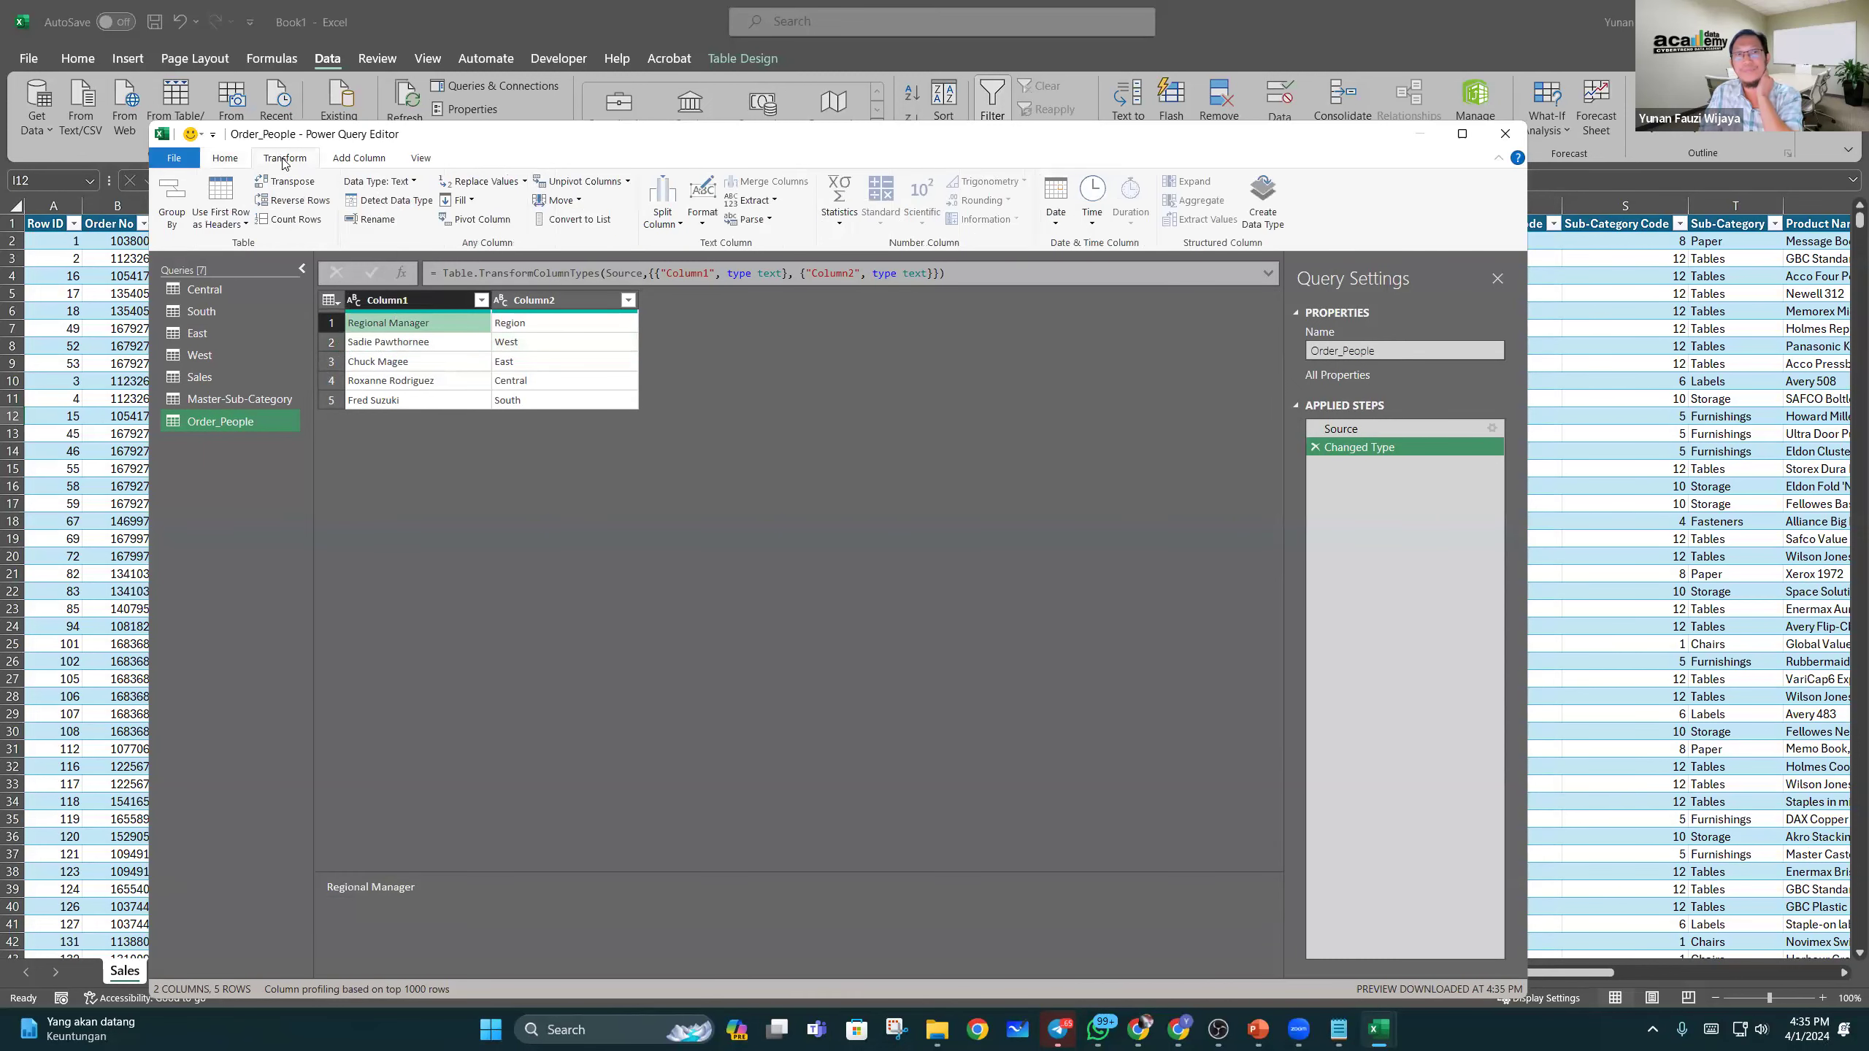
click(221, 198)
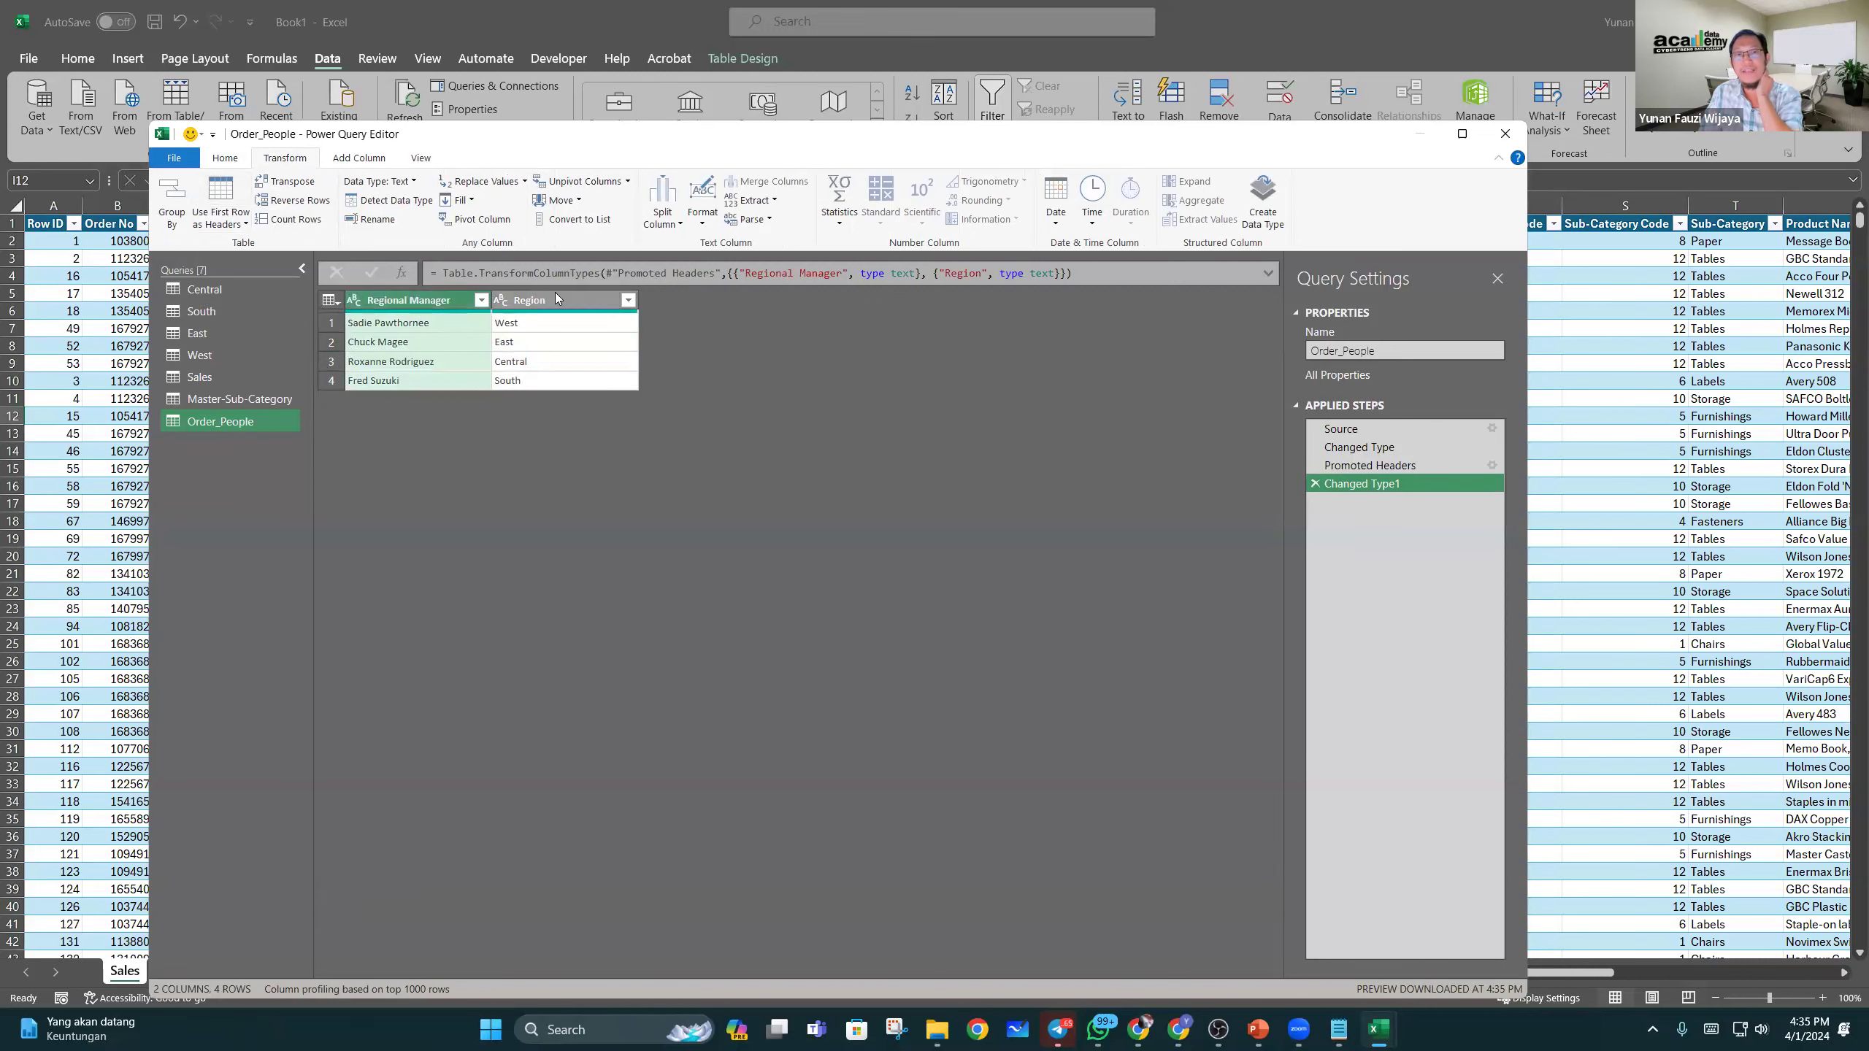
click(524, 326)
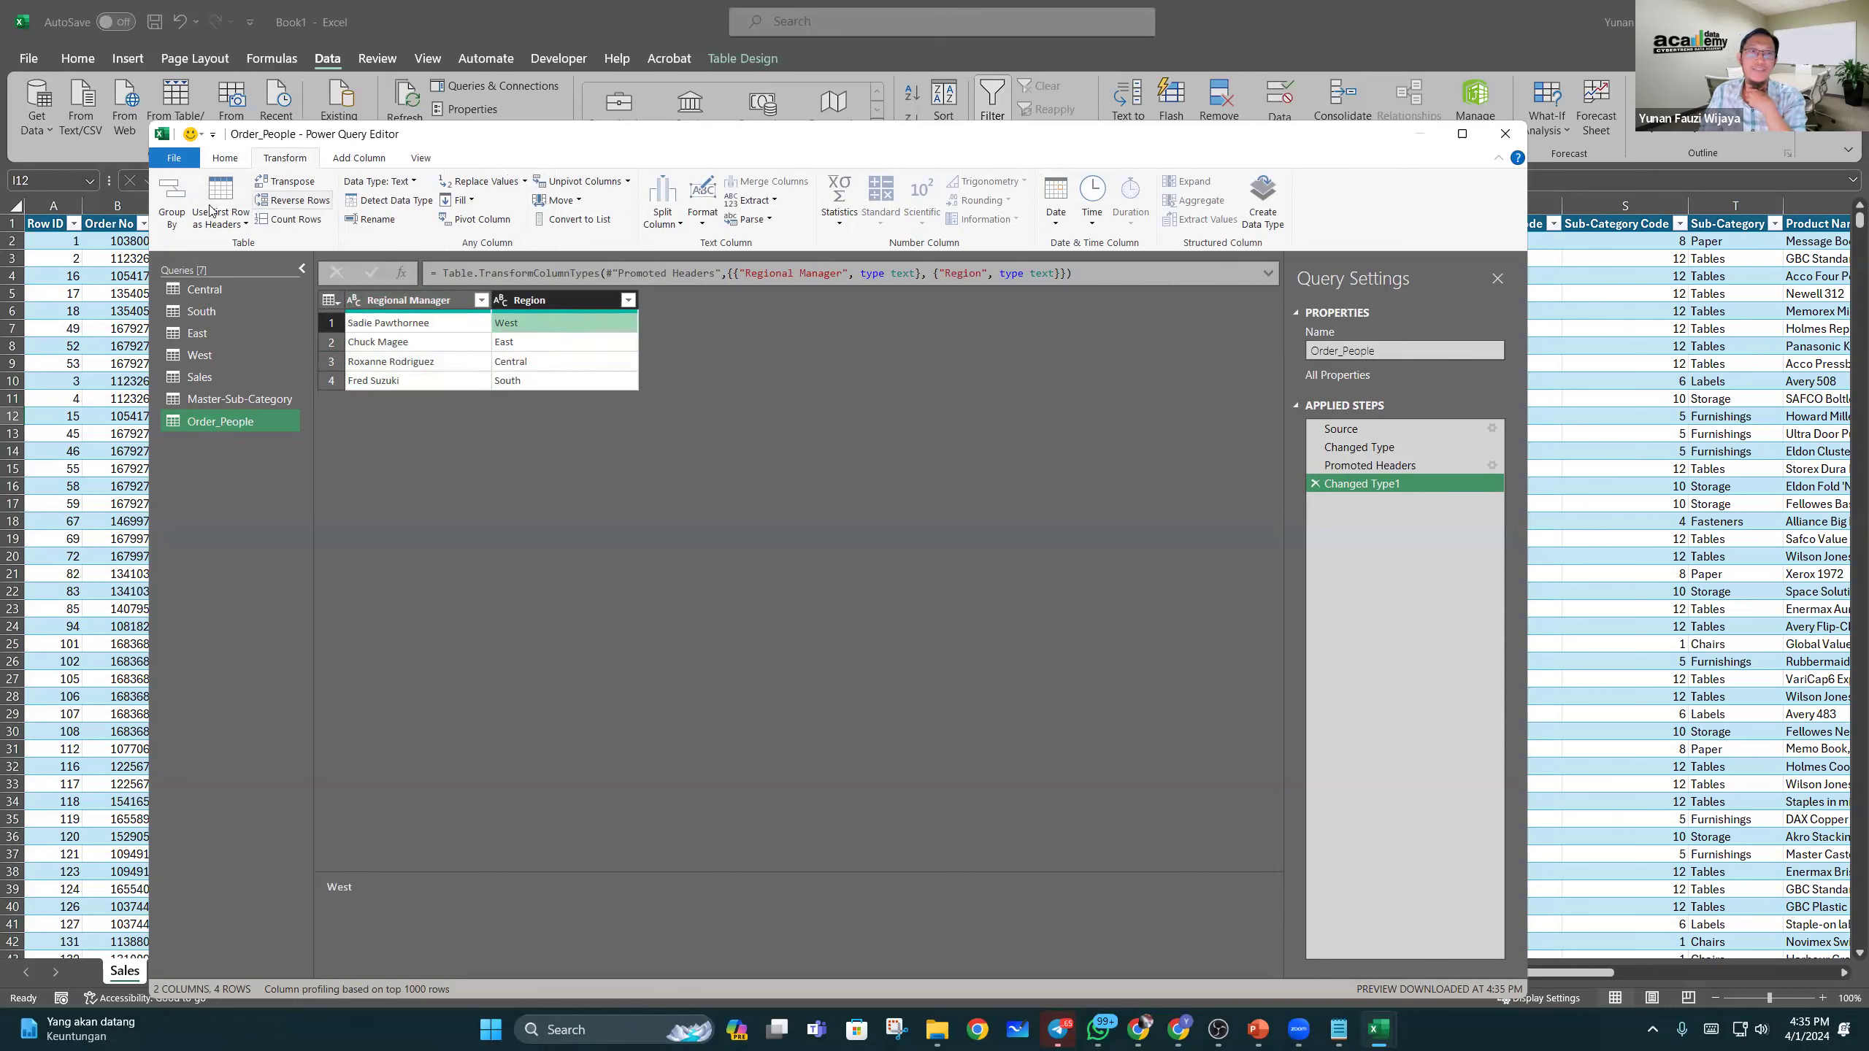
Step: Merge the Sales query with Order_People on their Region columns, using a Left Outer join
click(228, 382)
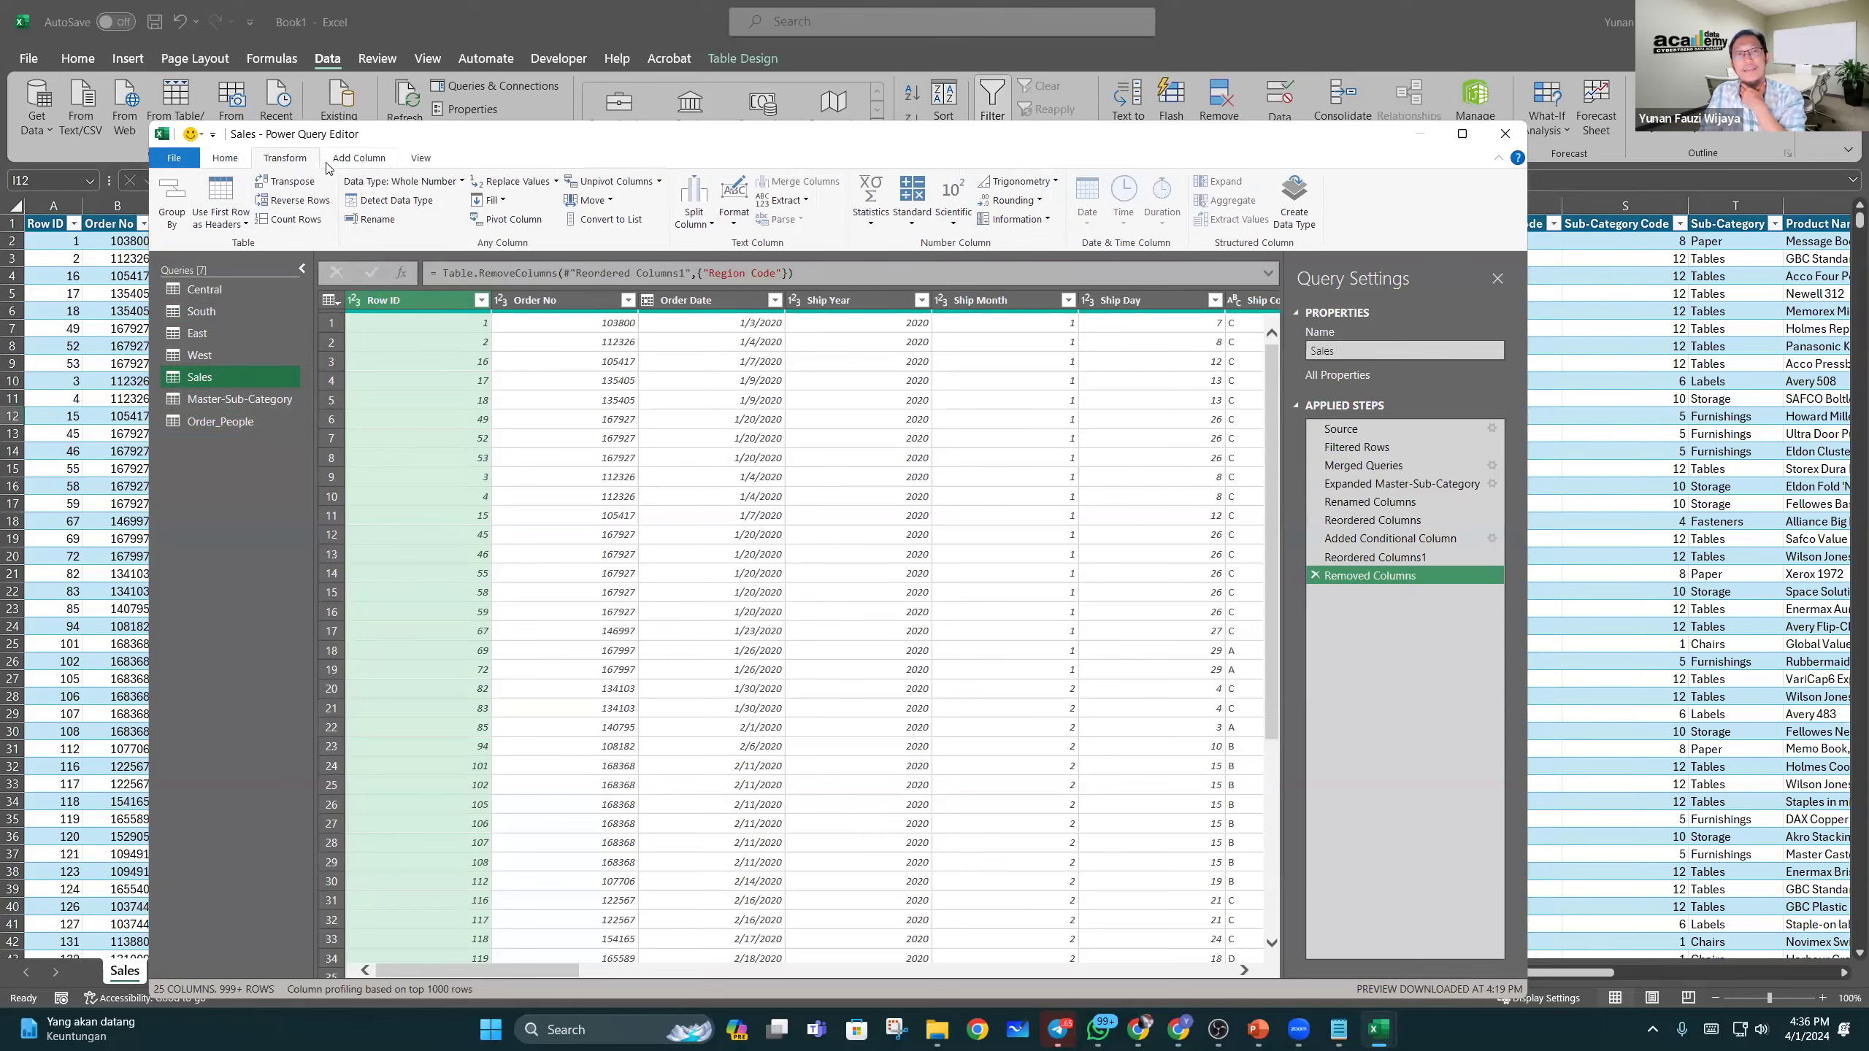
click(219, 158)
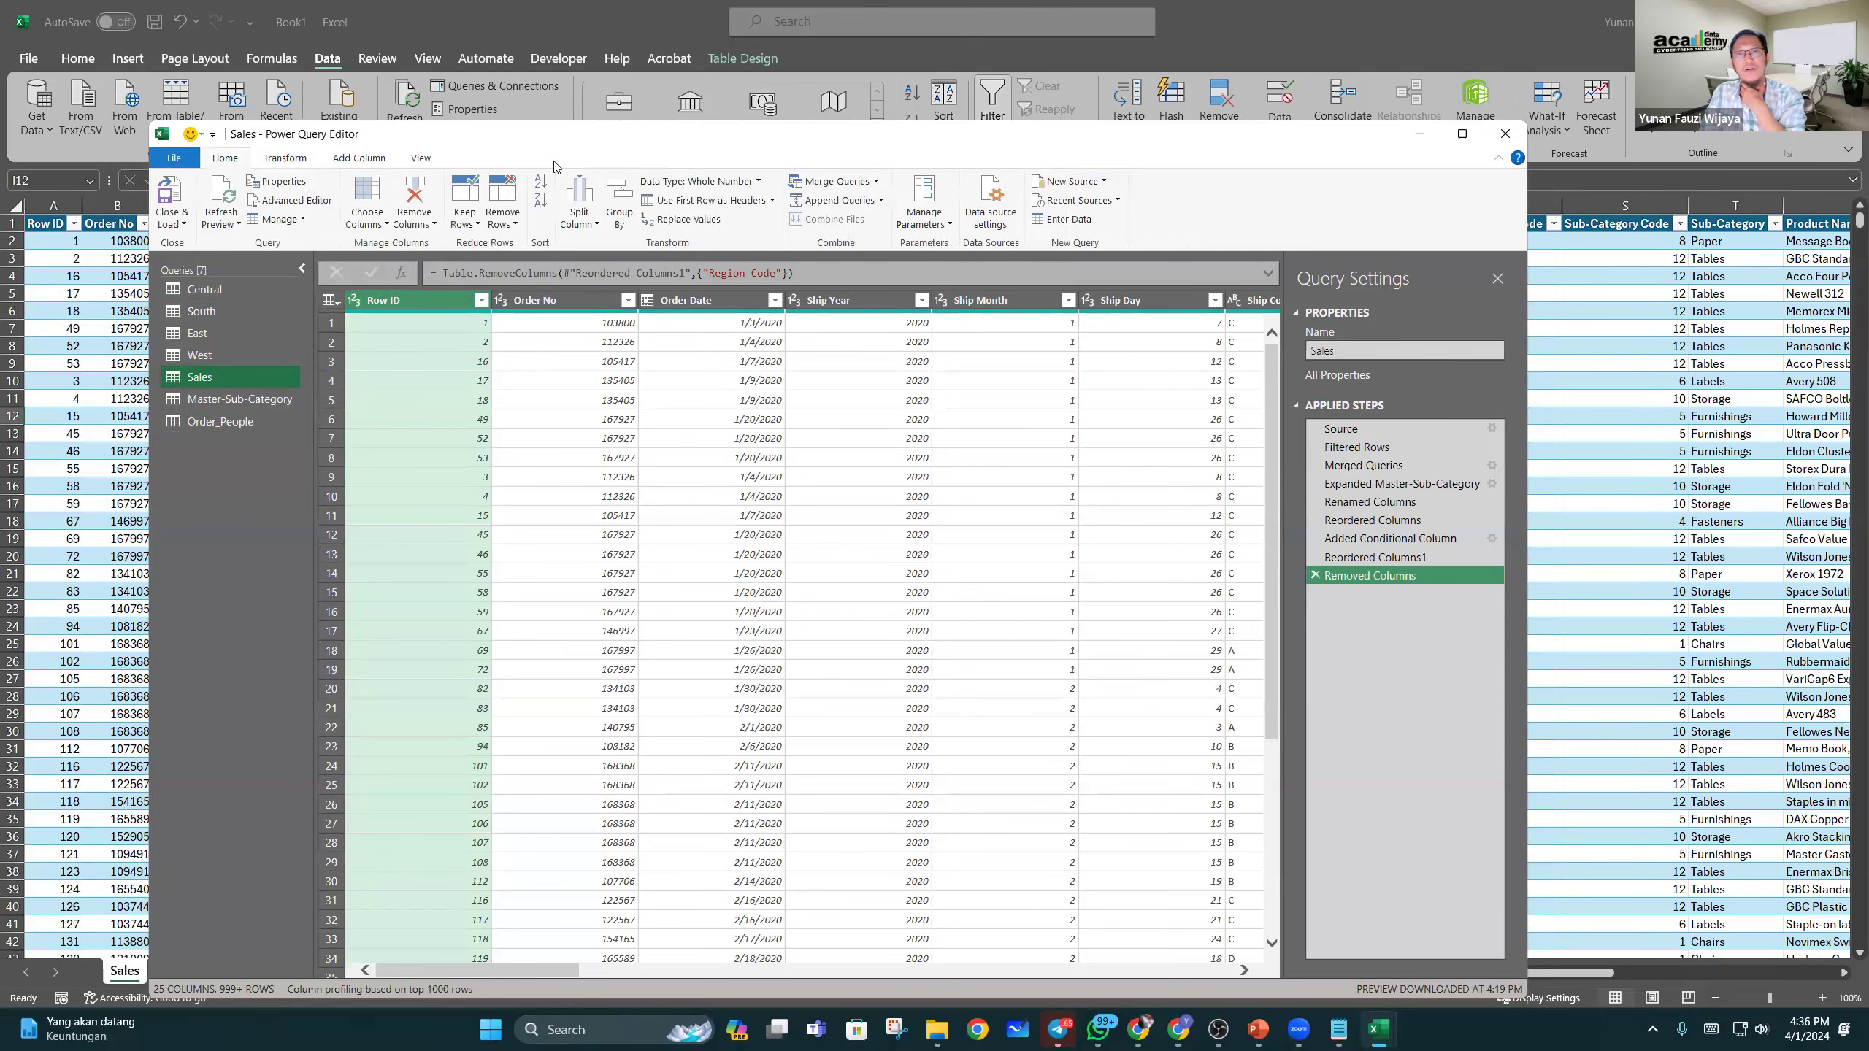
click(848, 189)
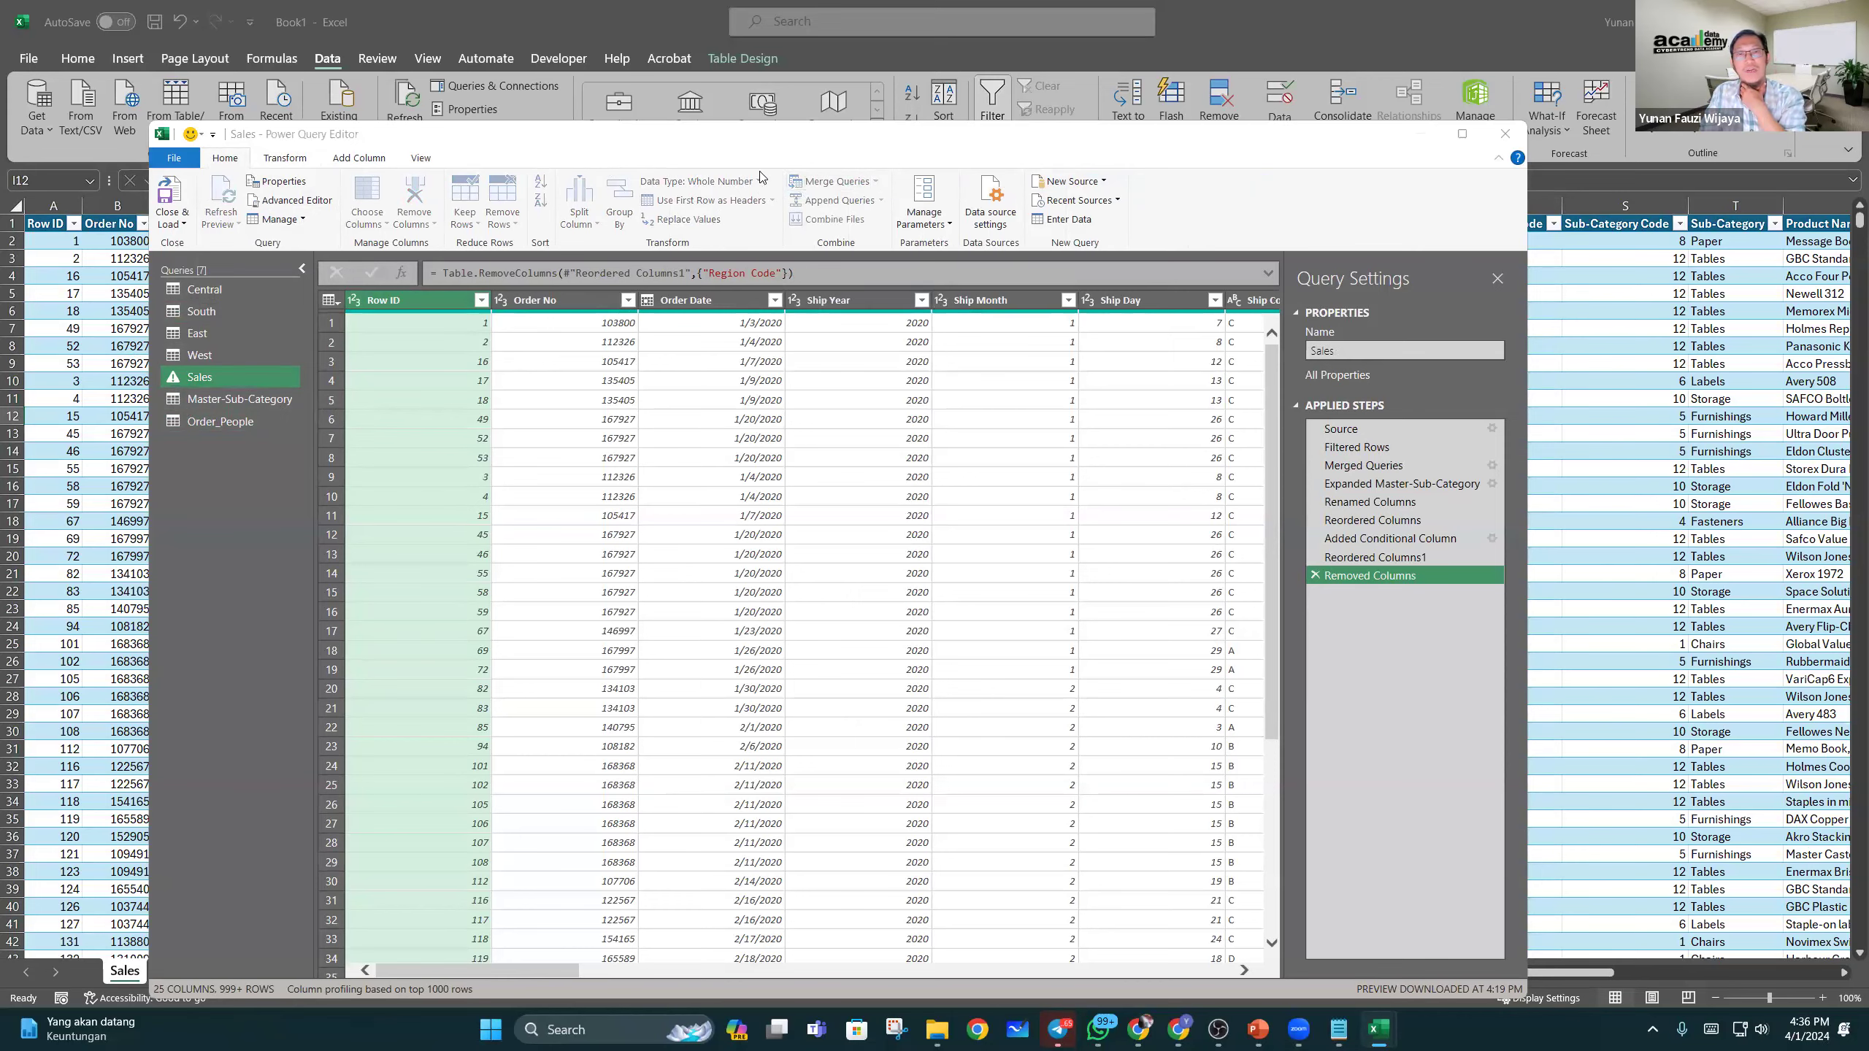
click(795, 488)
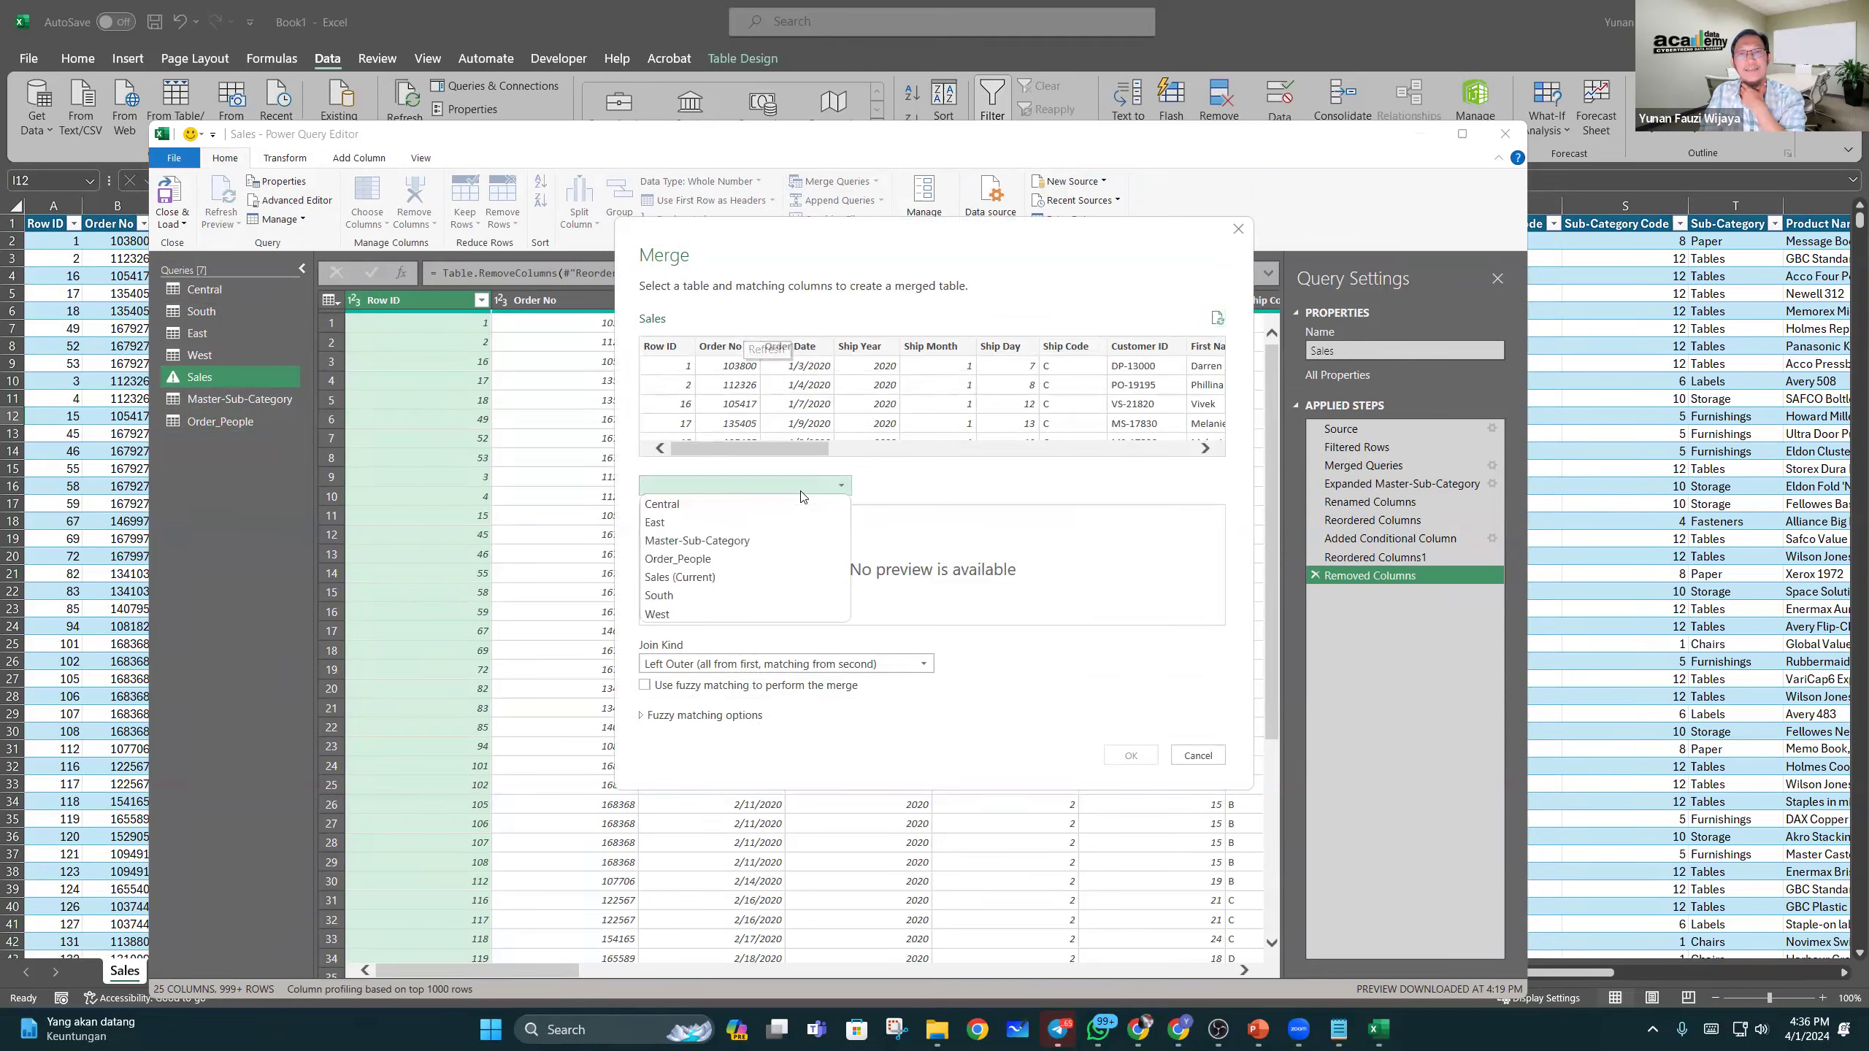
click(740, 558)
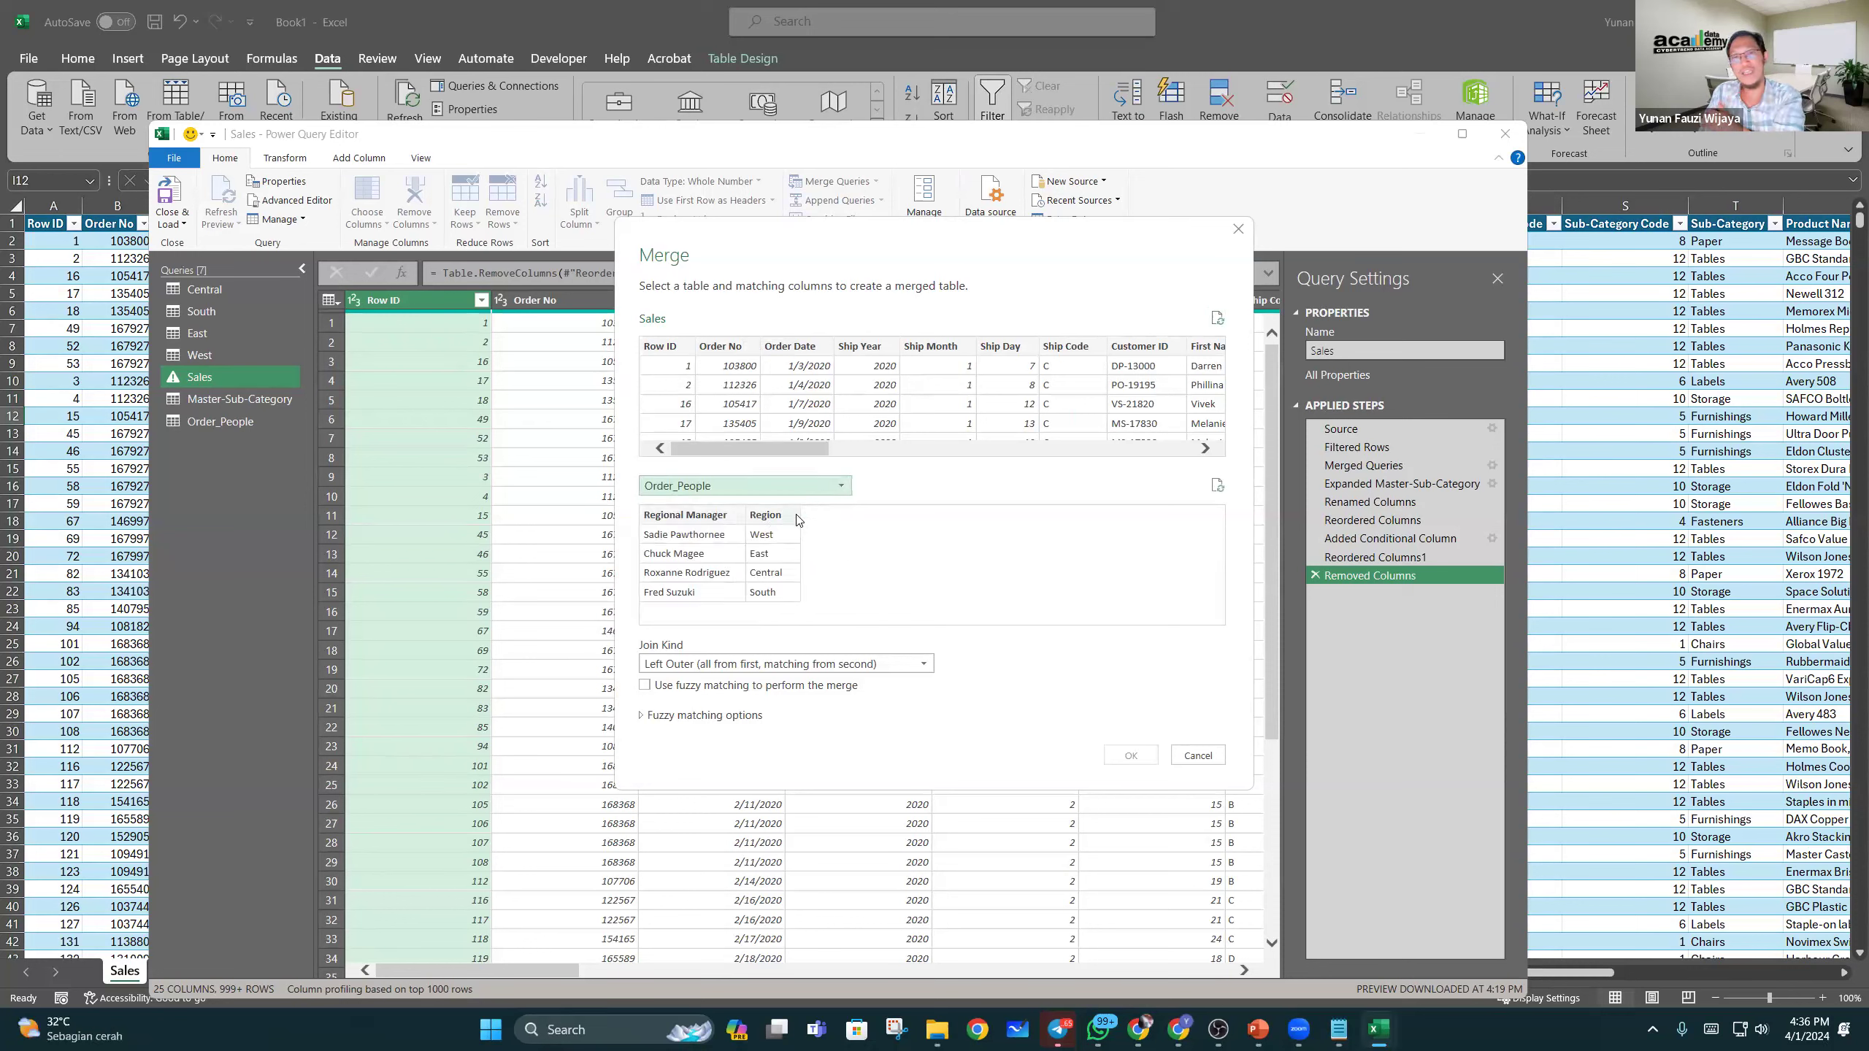
click(770, 538)
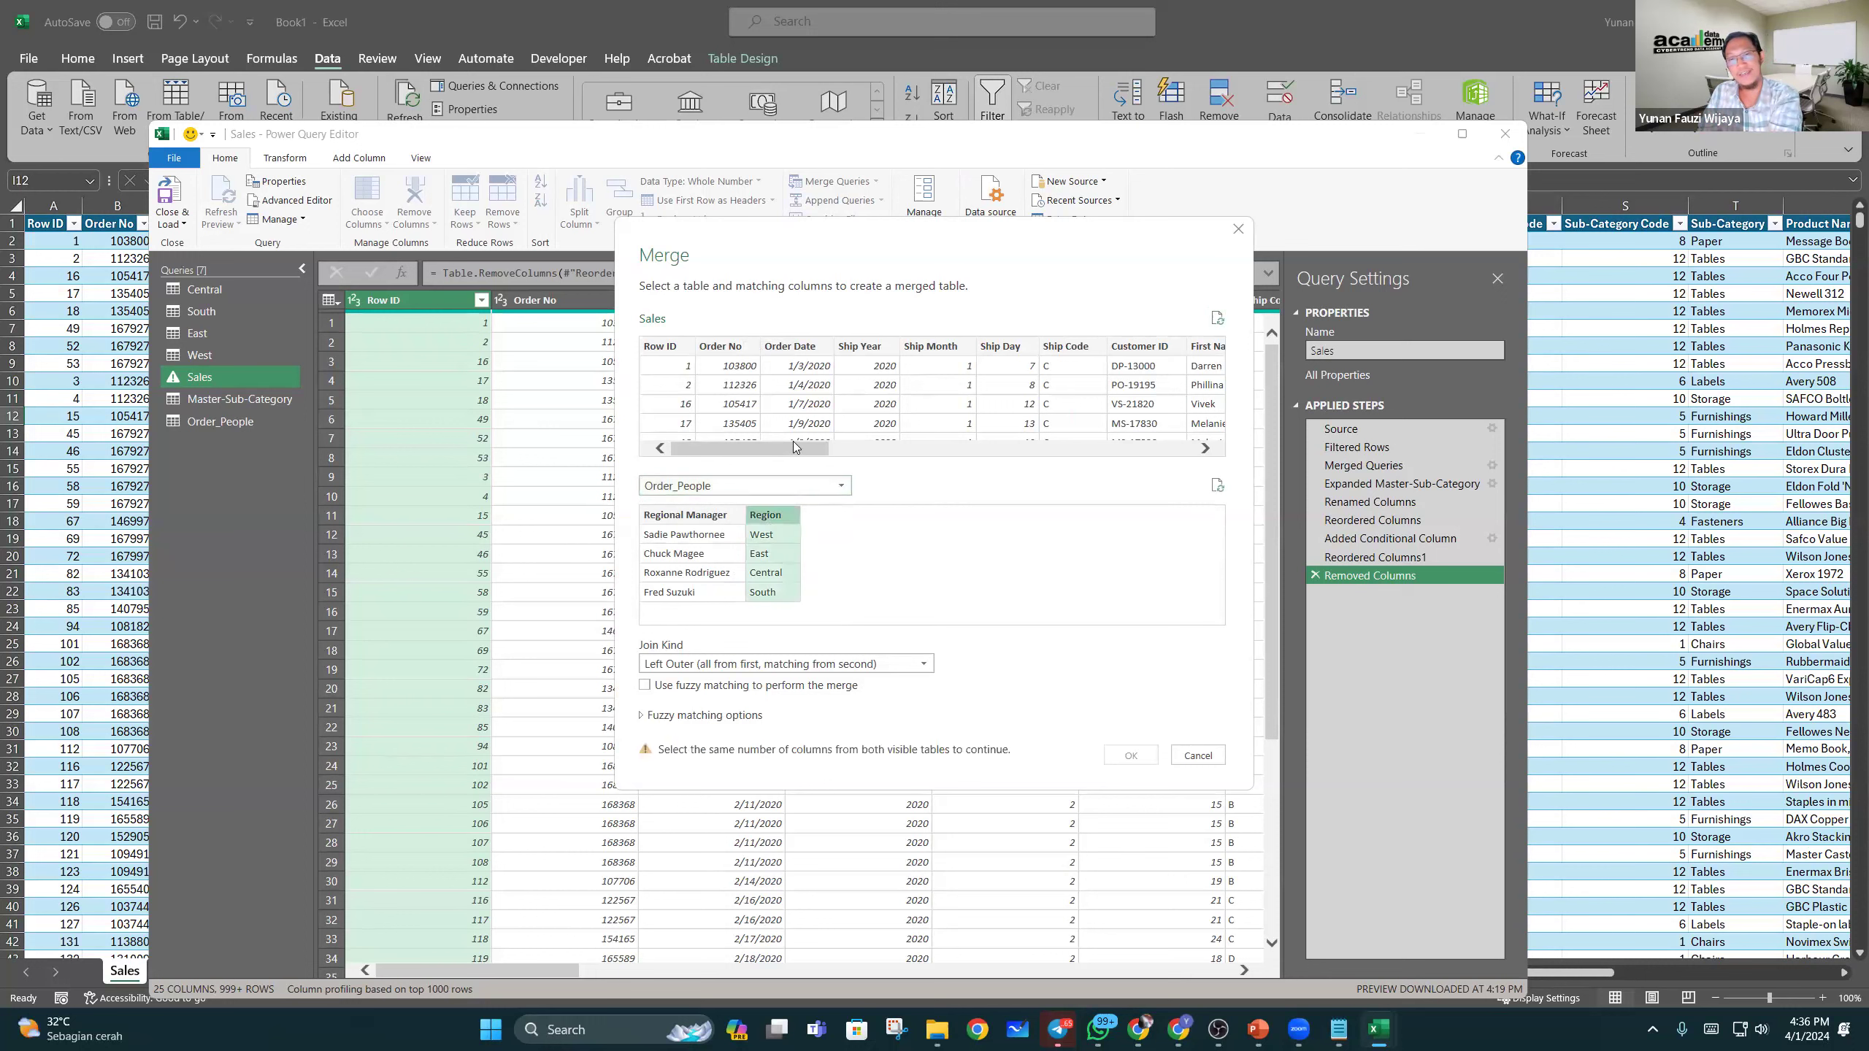
scroll(920, 398, right, 5)
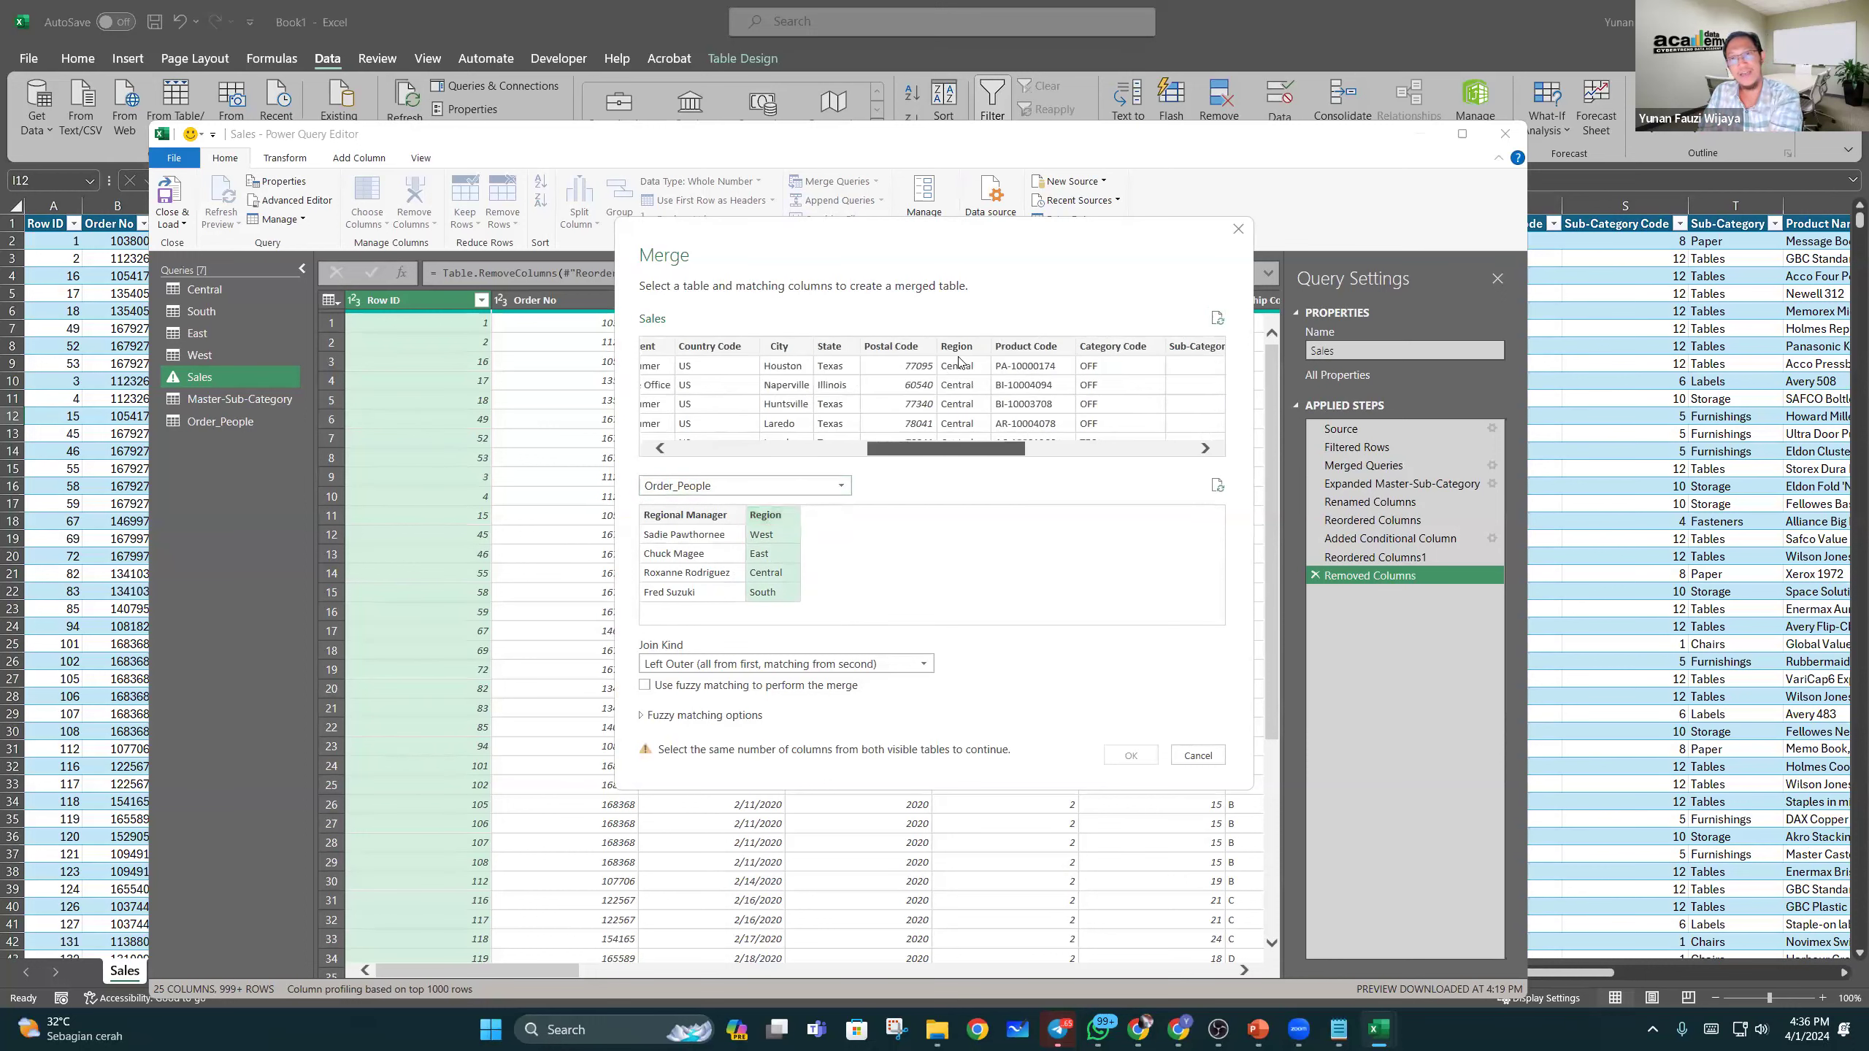
click(956, 346)
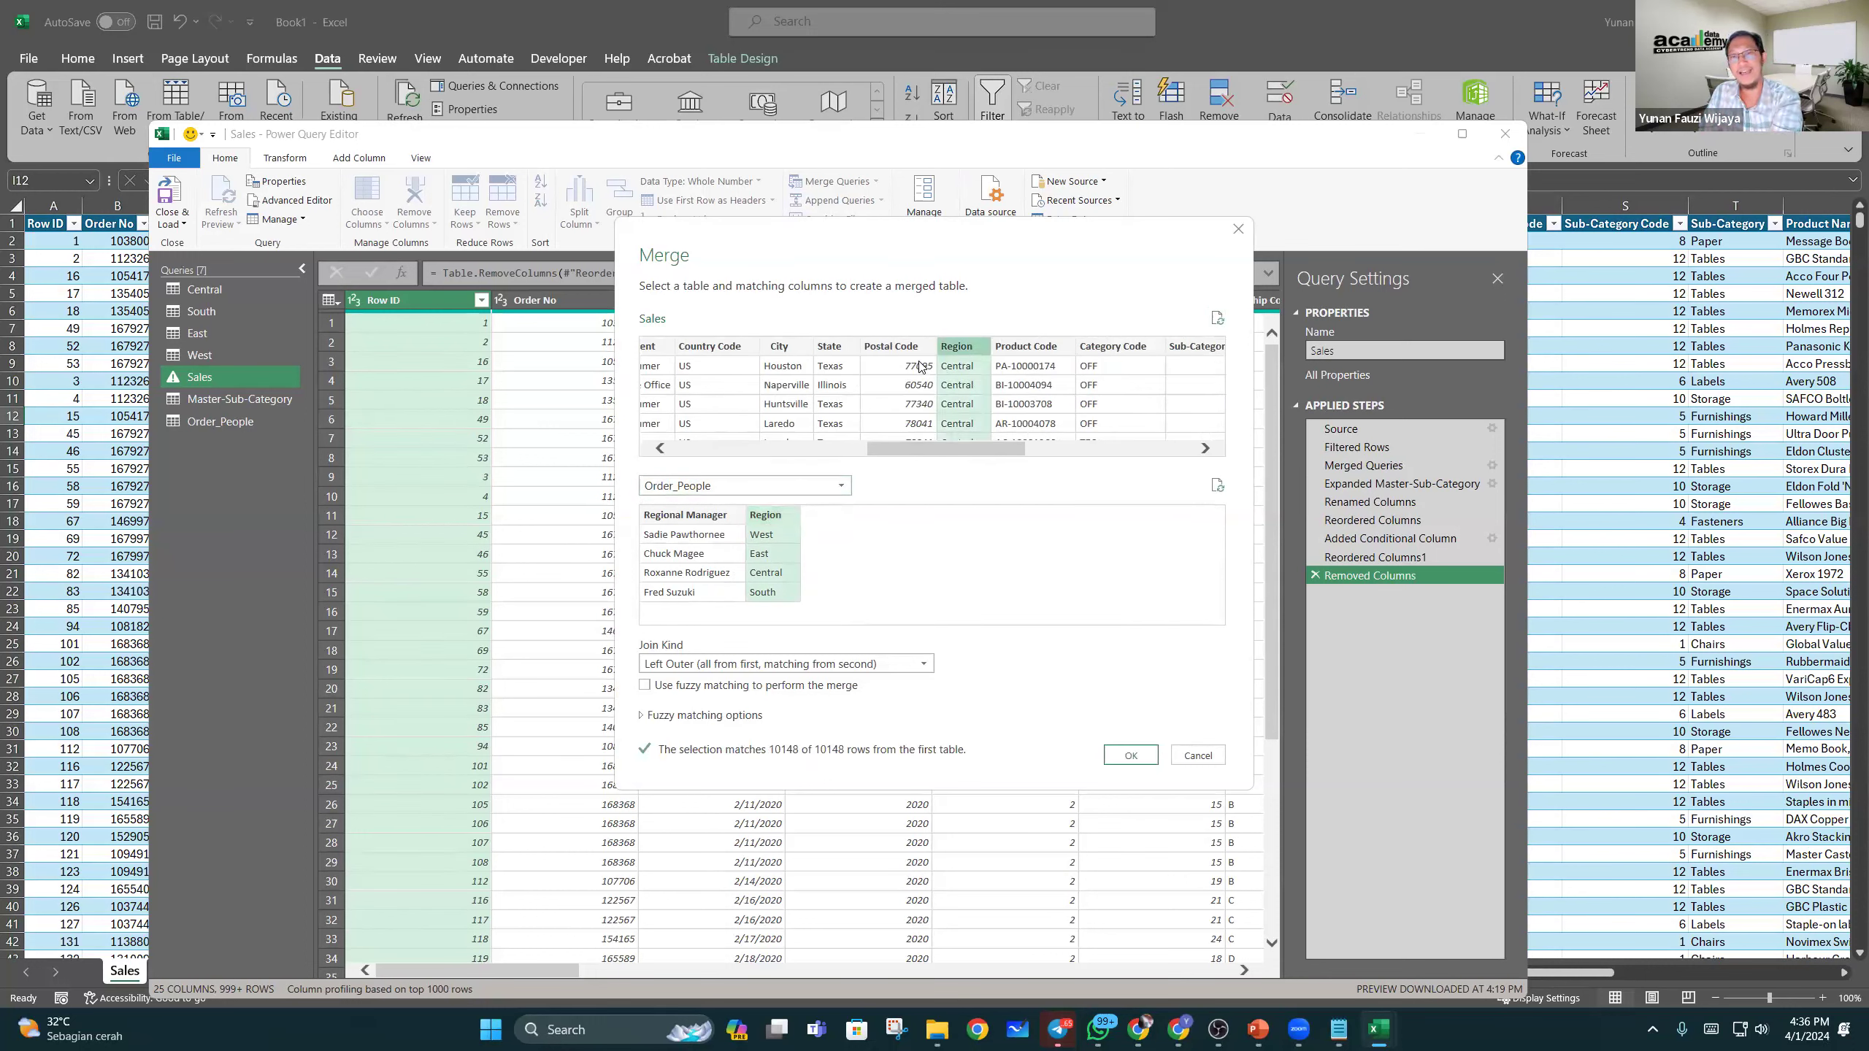
click(1111, 758)
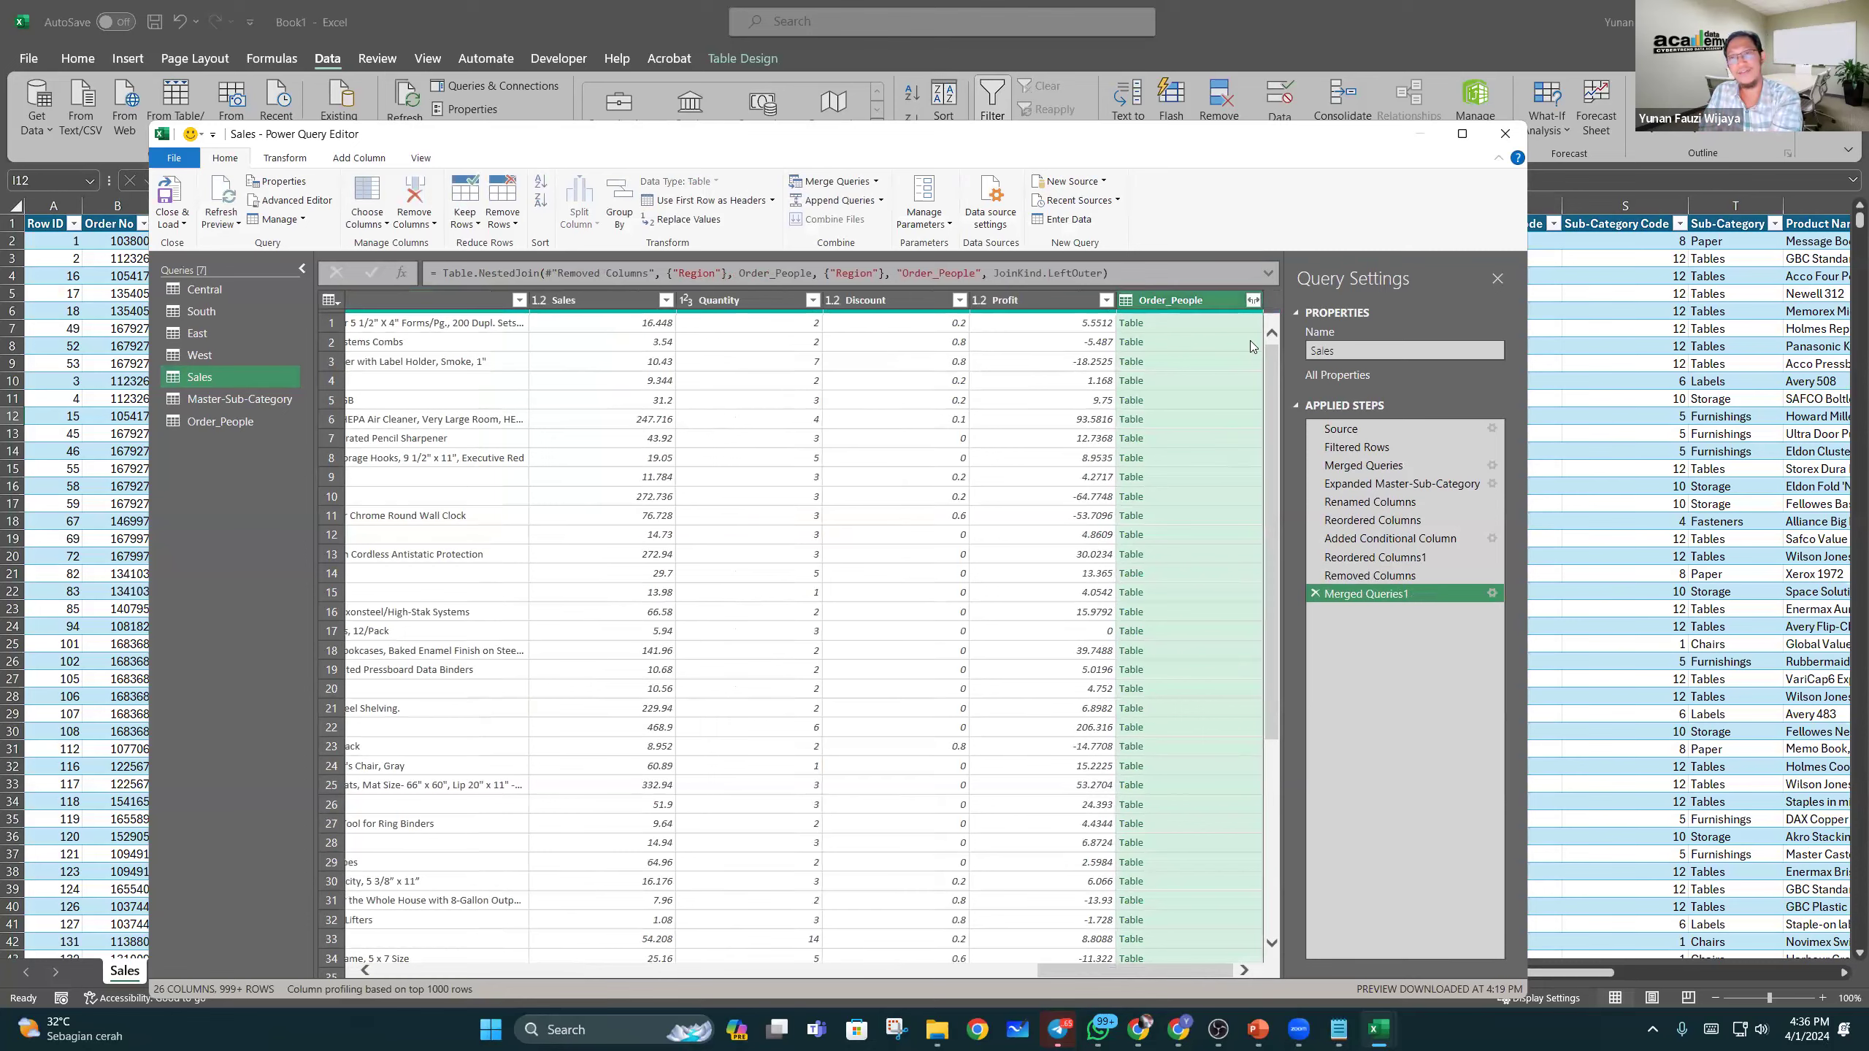
Step: Expand the merged Order_People column in Sales to include only Regional Manager, leaving out Region
click(1252, 301)
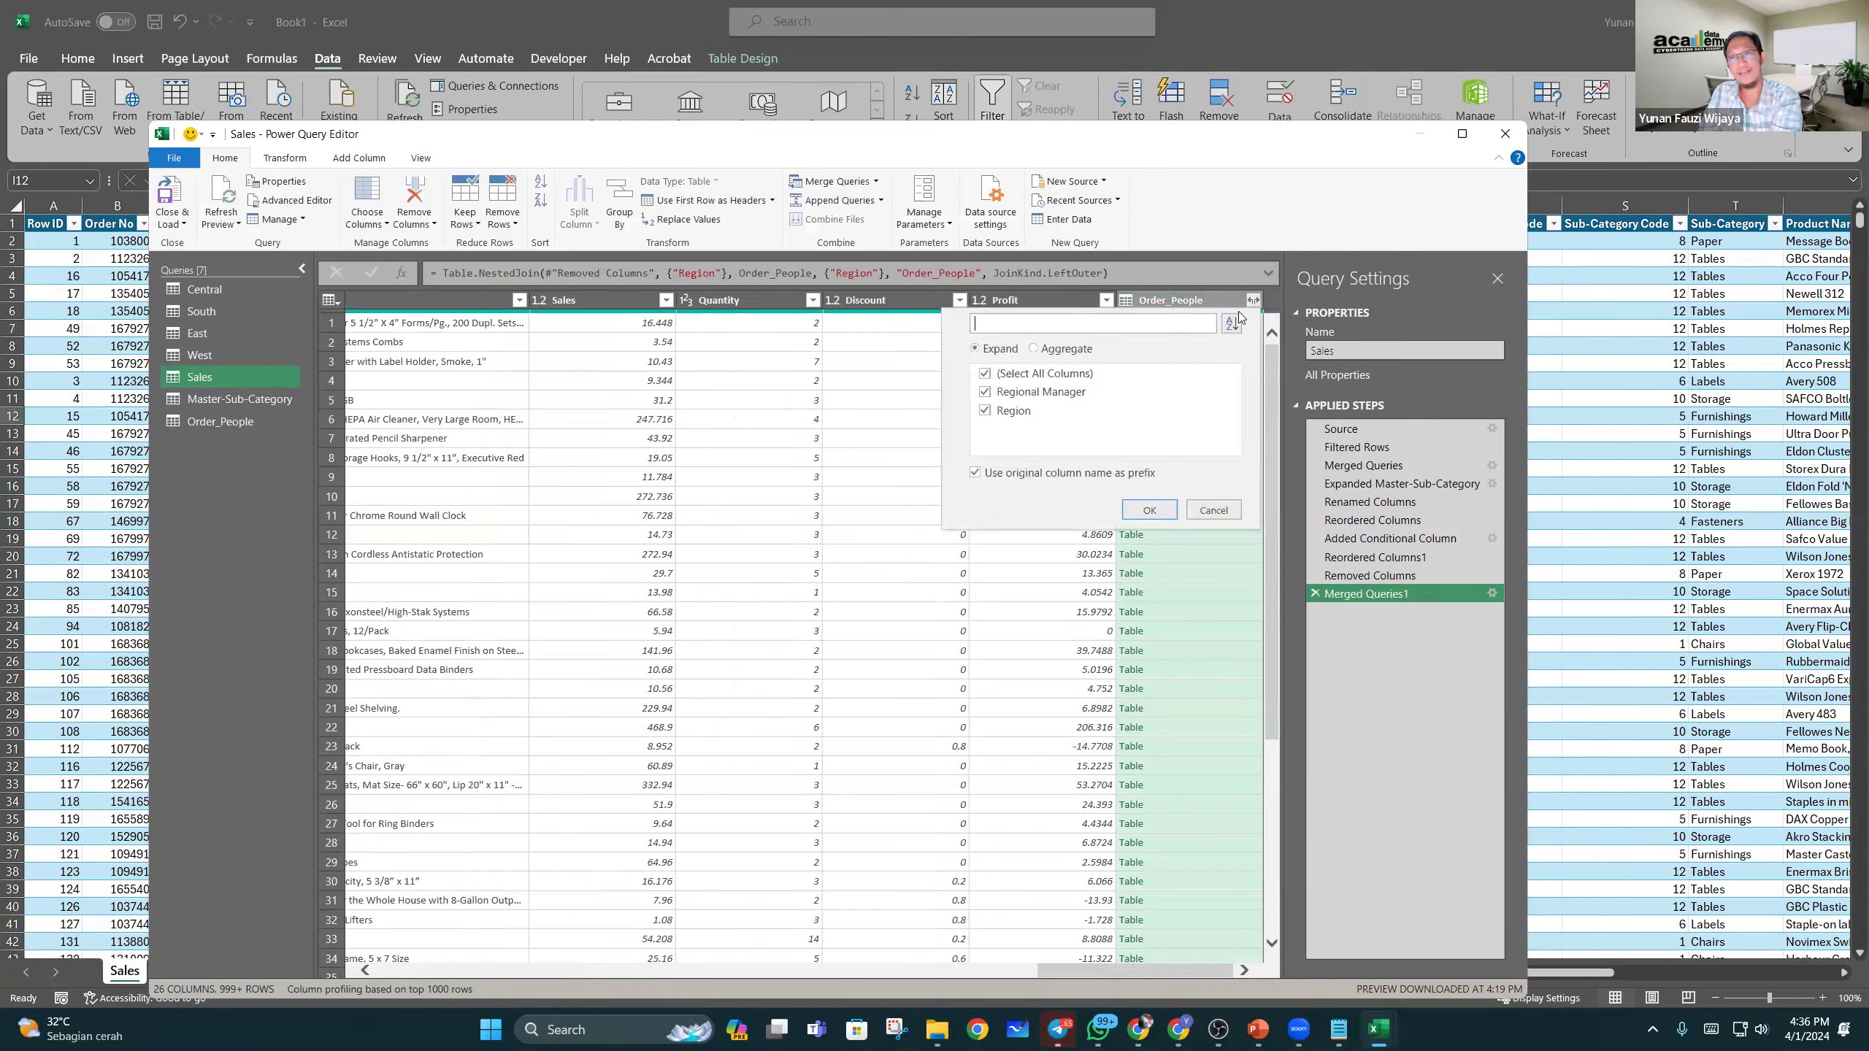
click(985, 410)
click(1149, 510)
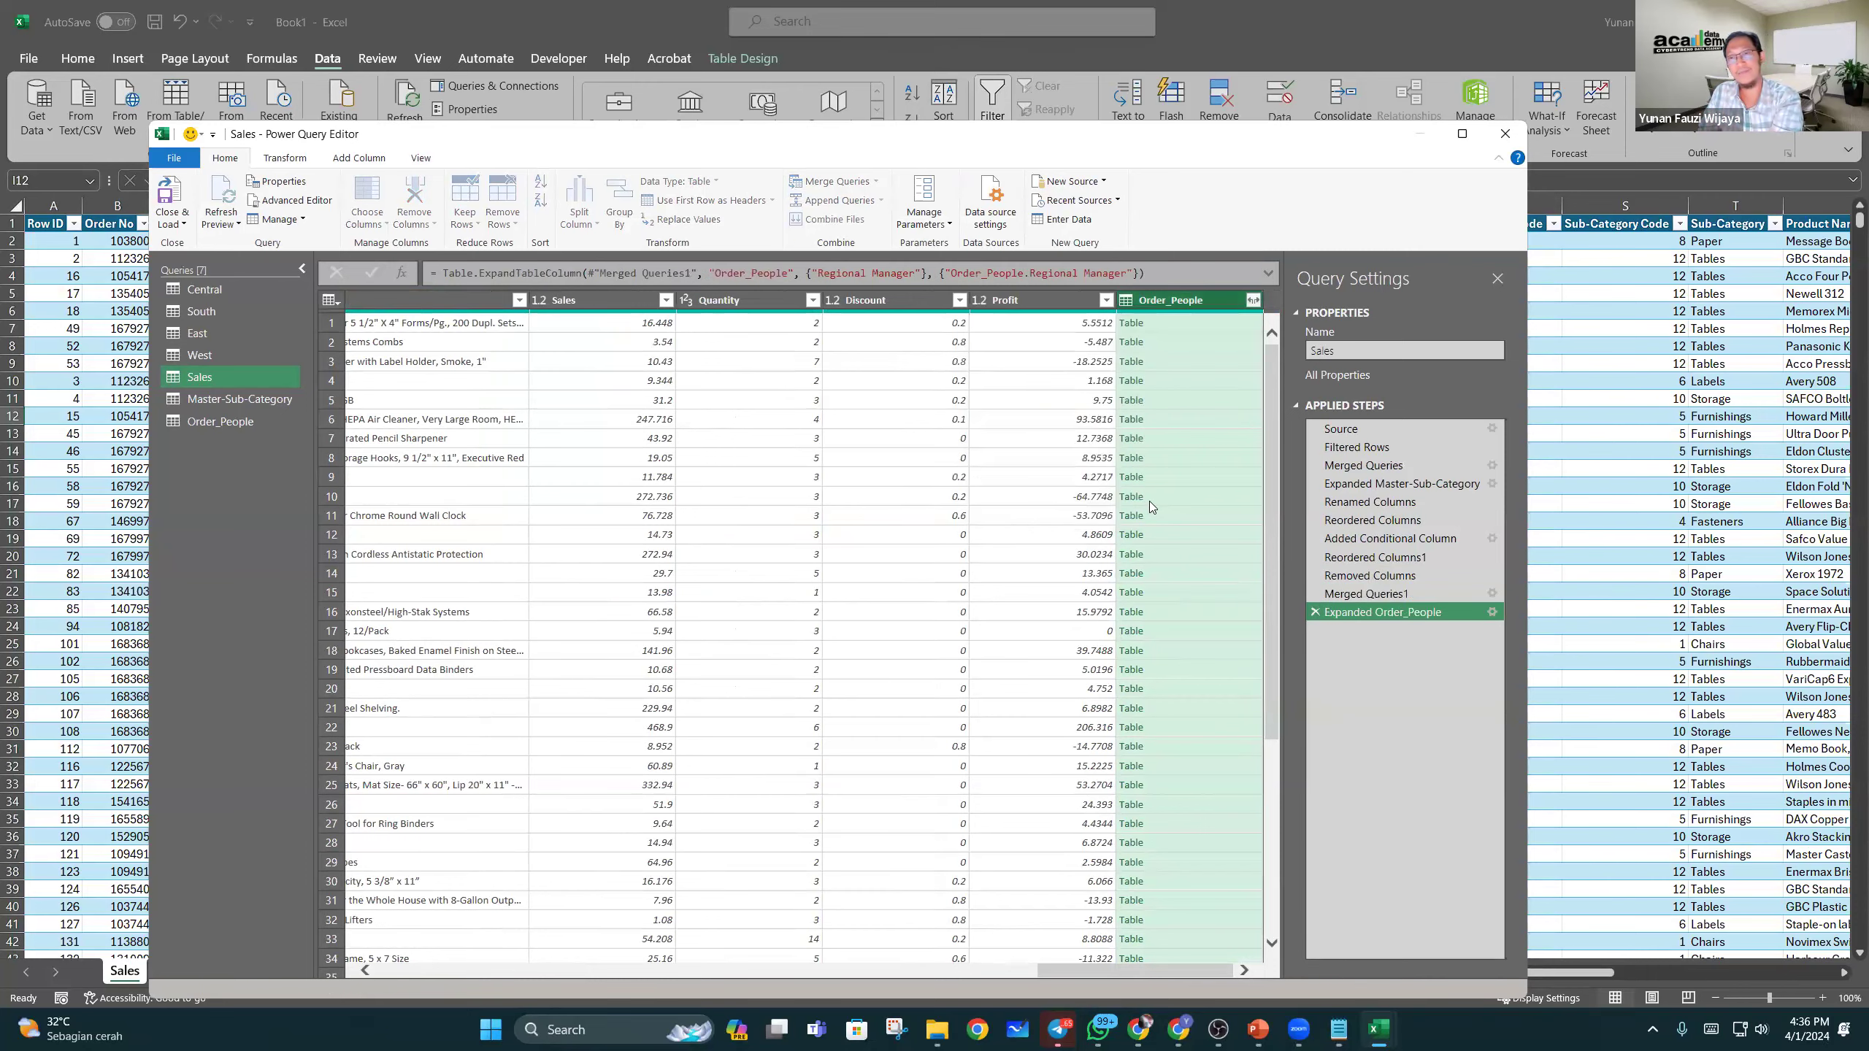
click(1155, 342)
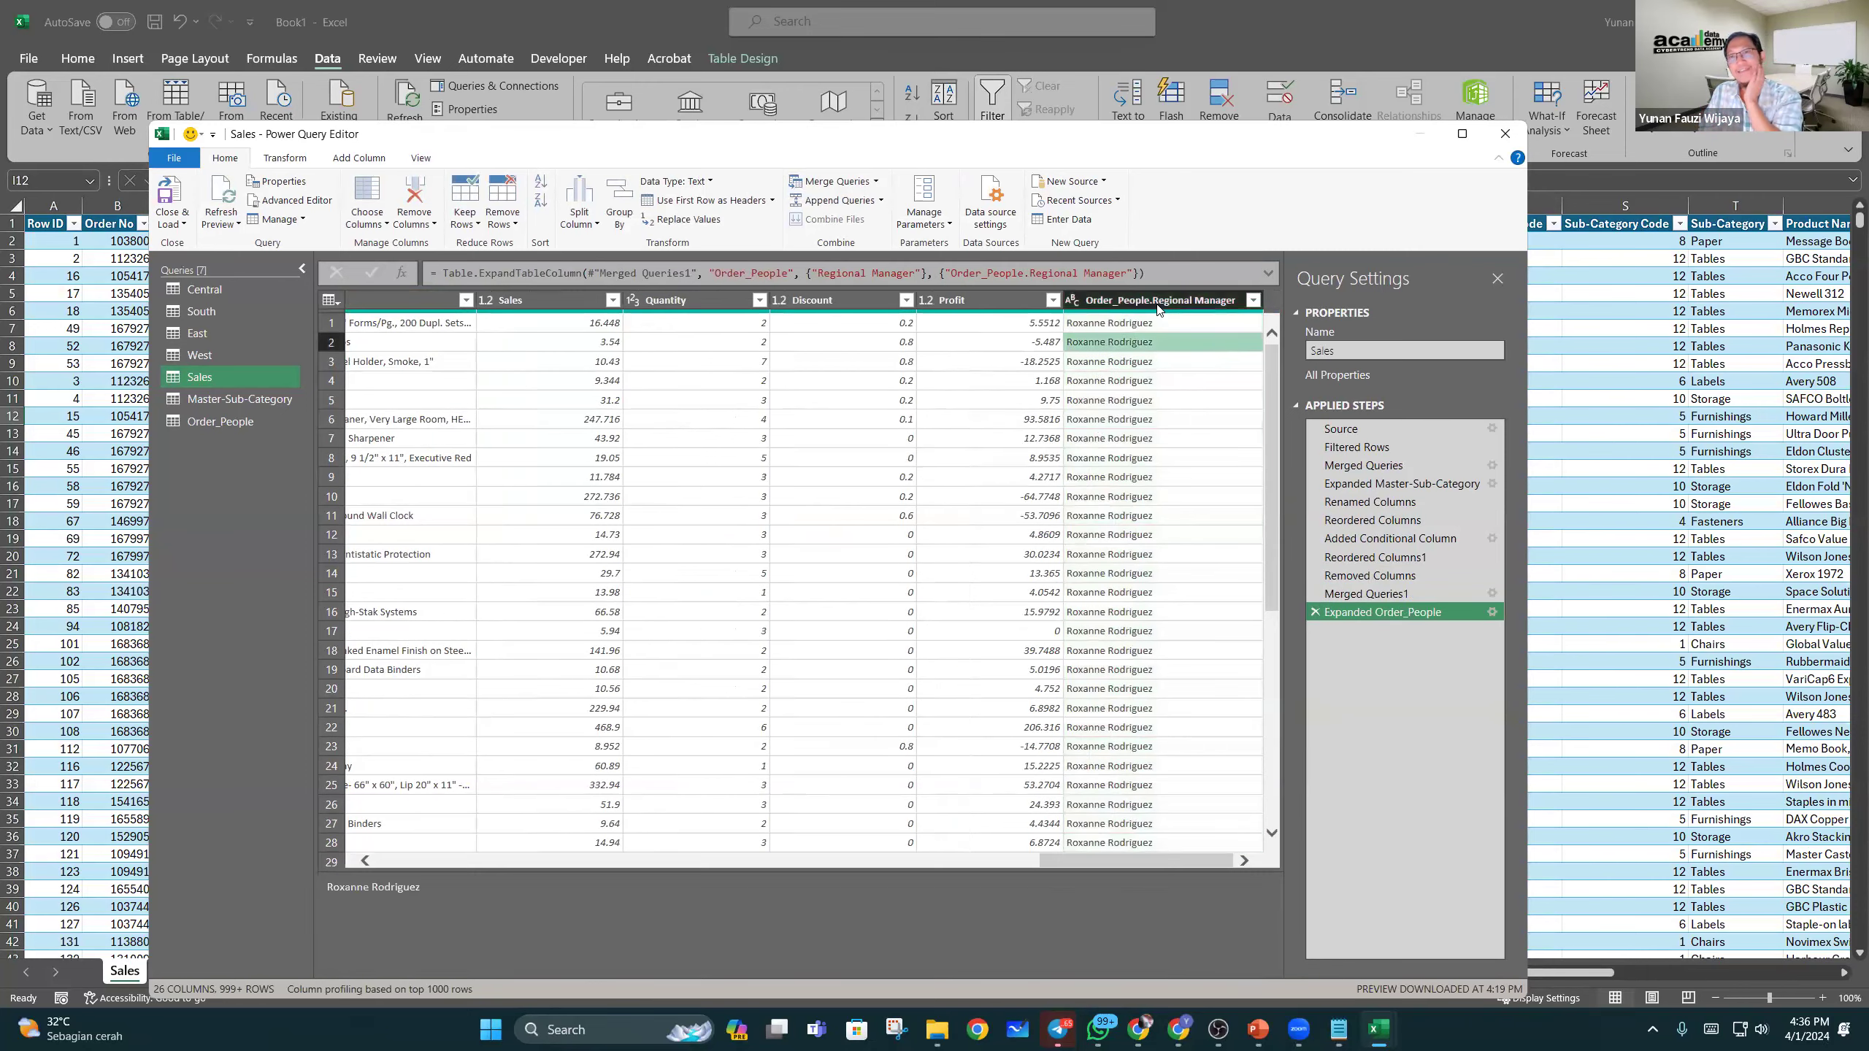
Step: Rename the Order_People.Regional Manager column in the Sales query as Regional Manager
double_click(1158, 301)
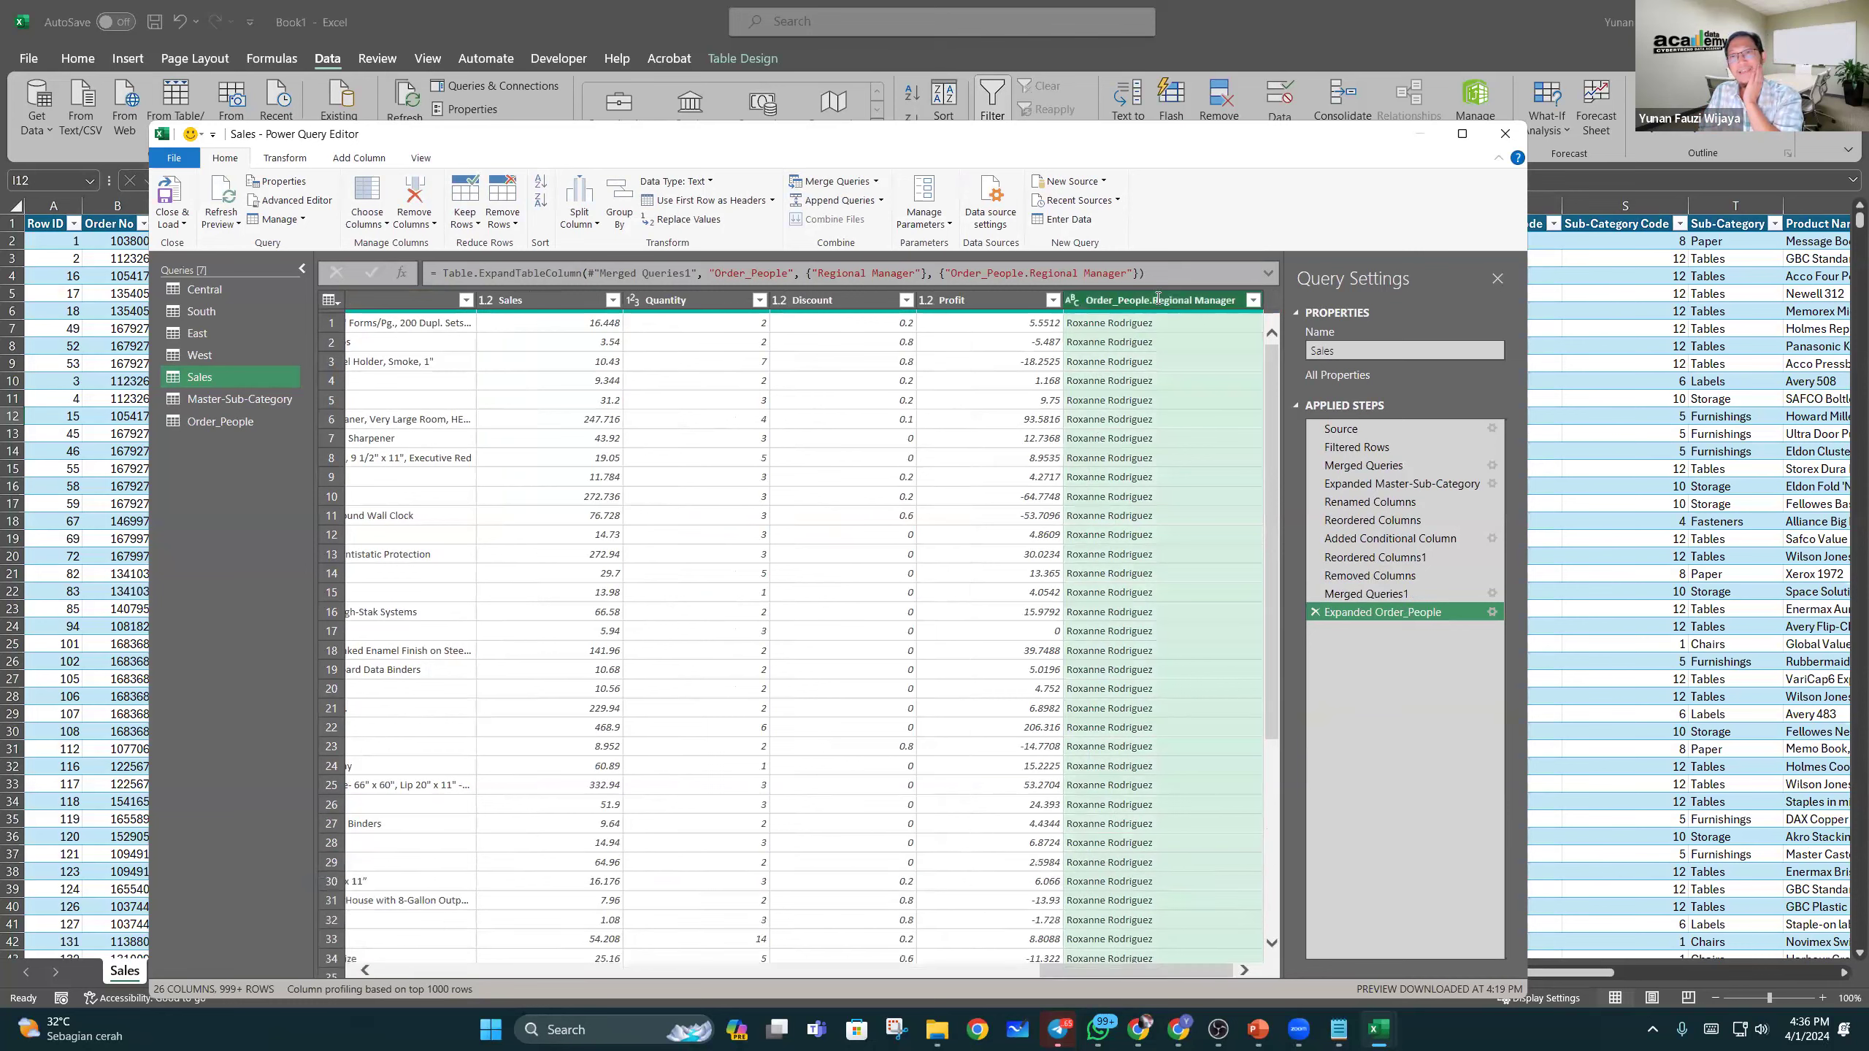
click(1150, 299)
drag(1154, 299, 1035, 286)
key(Delete)
click(1135, 431)
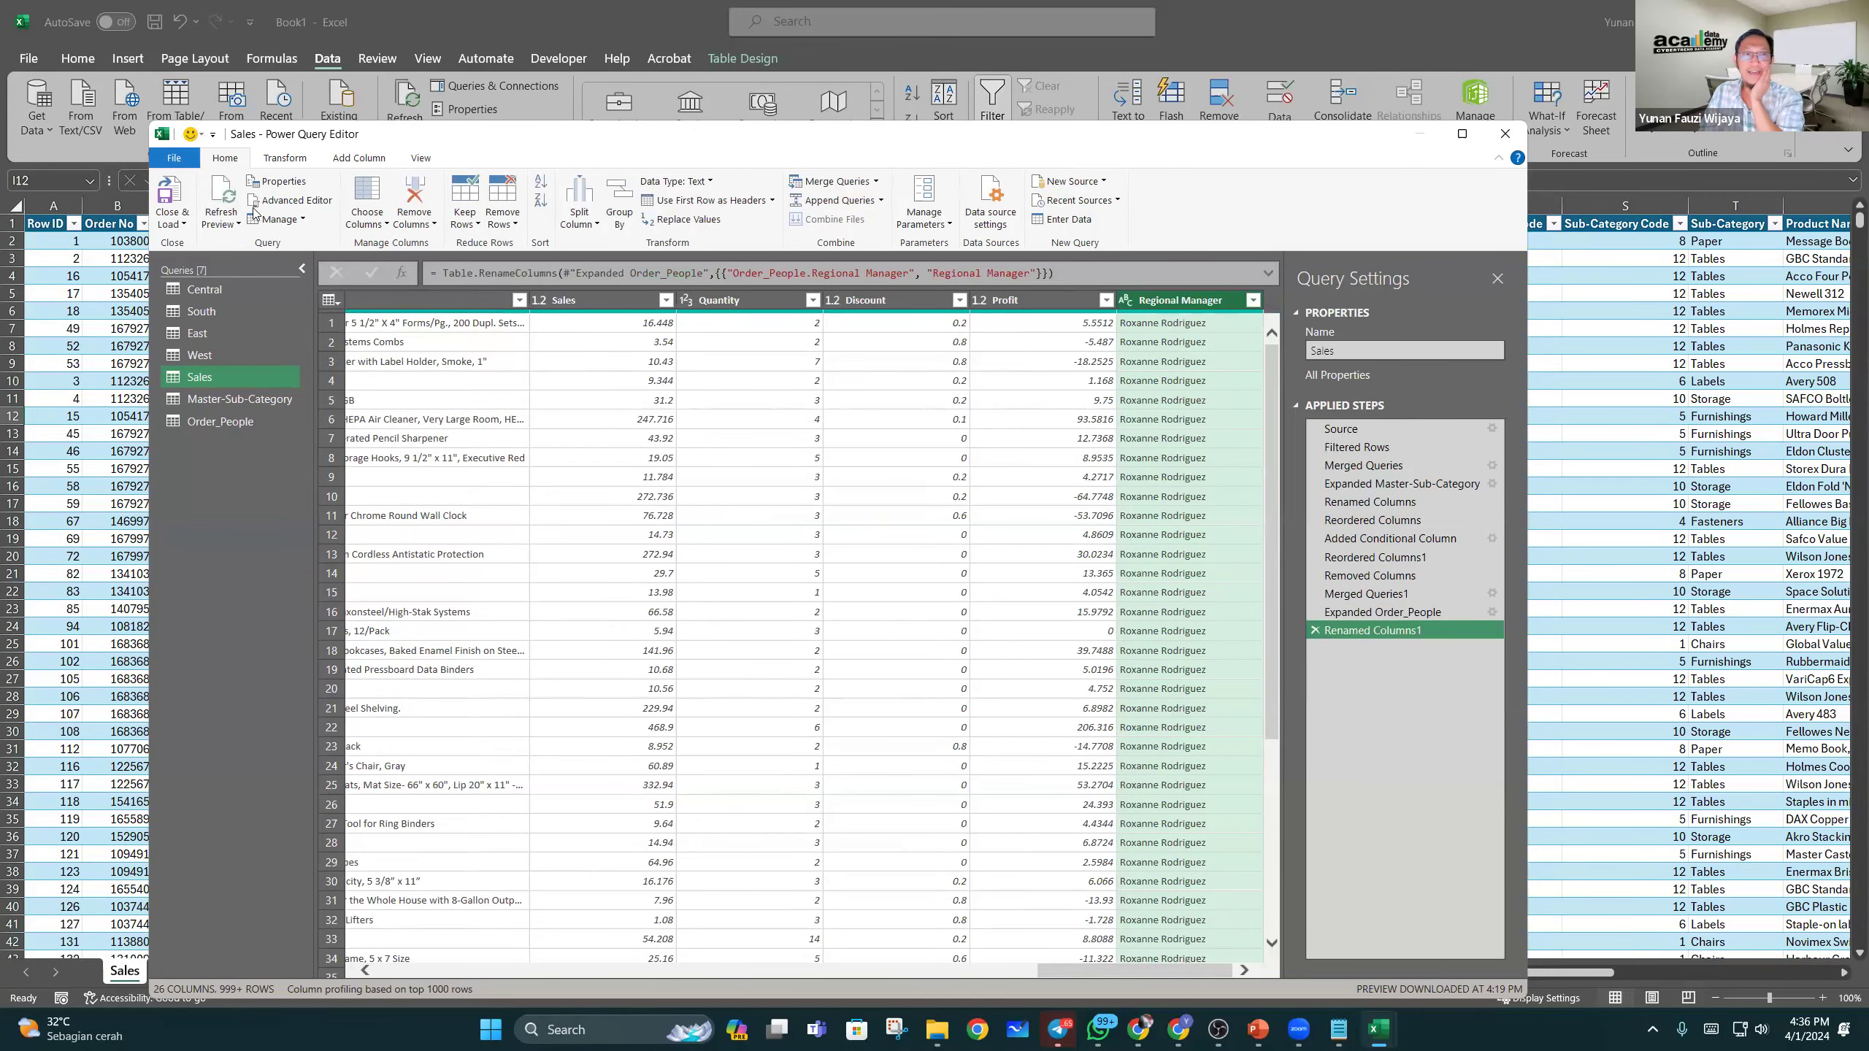
Step: Close the query editor, load the queries into the workbook, and show the Sales sheet
click(165, 200)
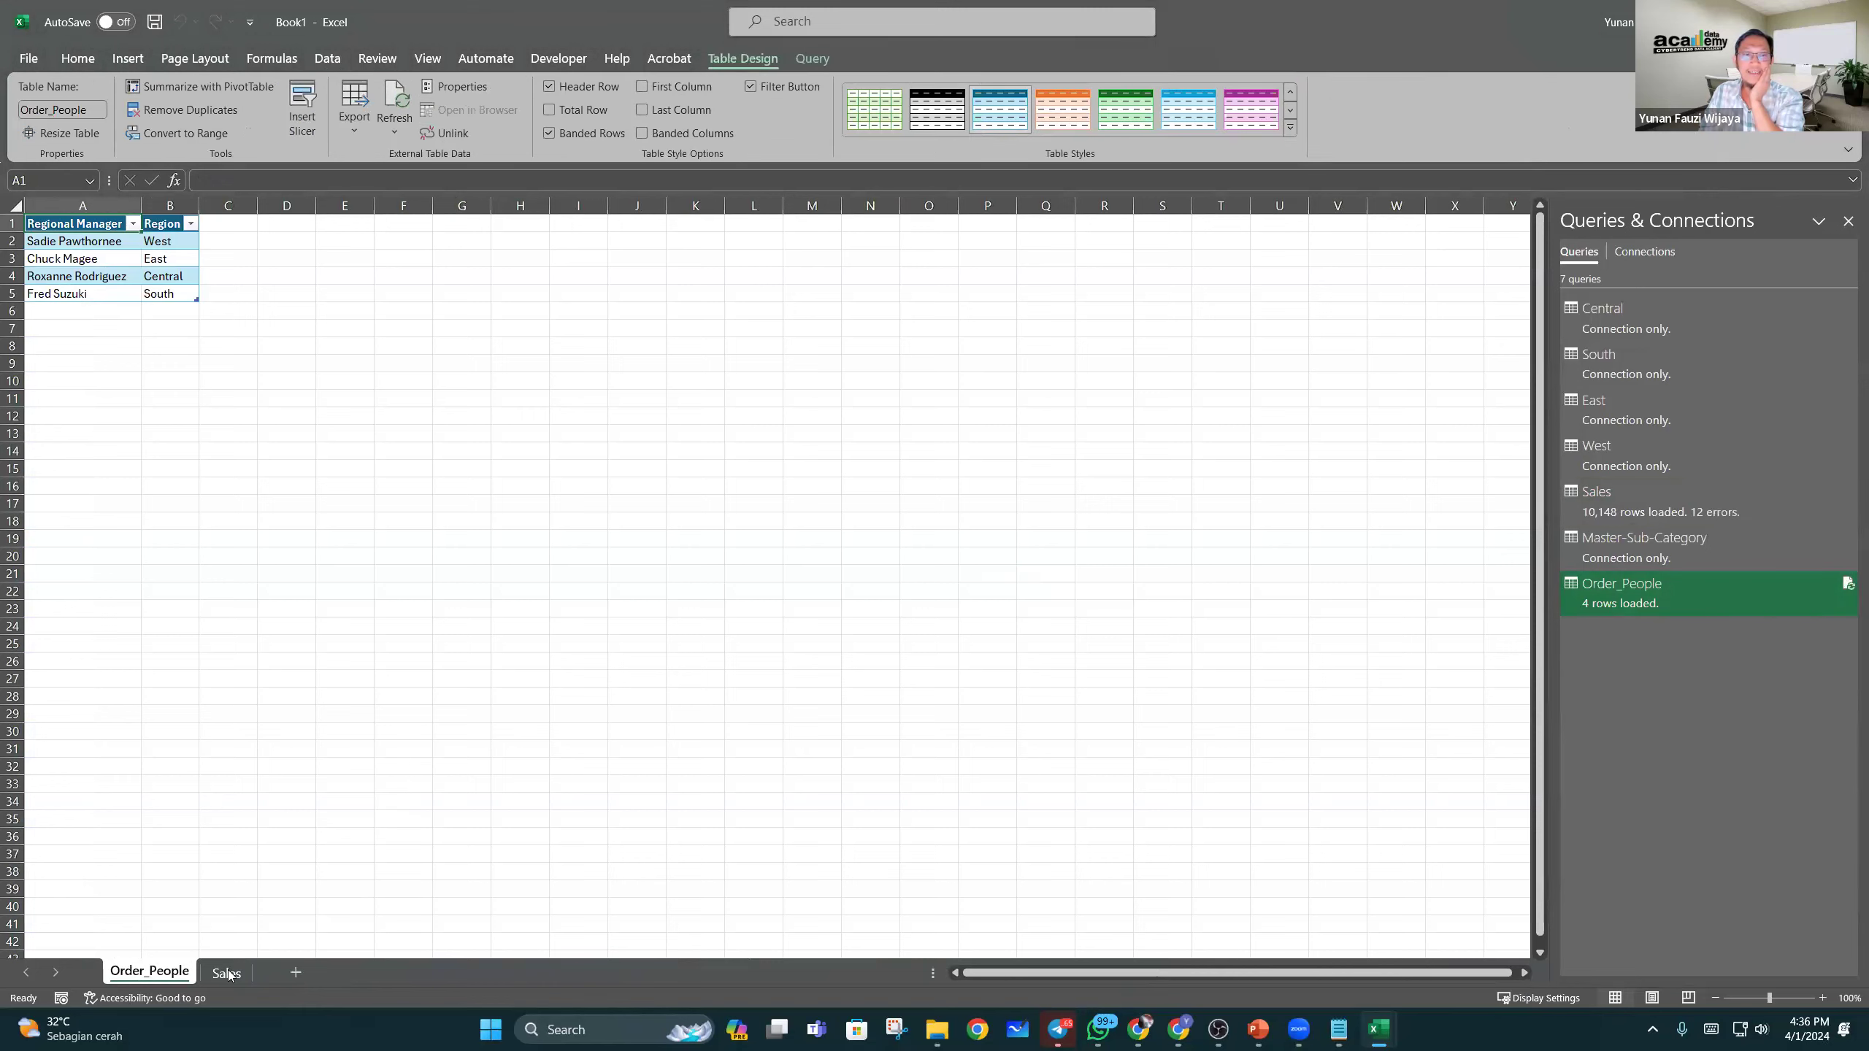
key(ctrl+Page_Down)
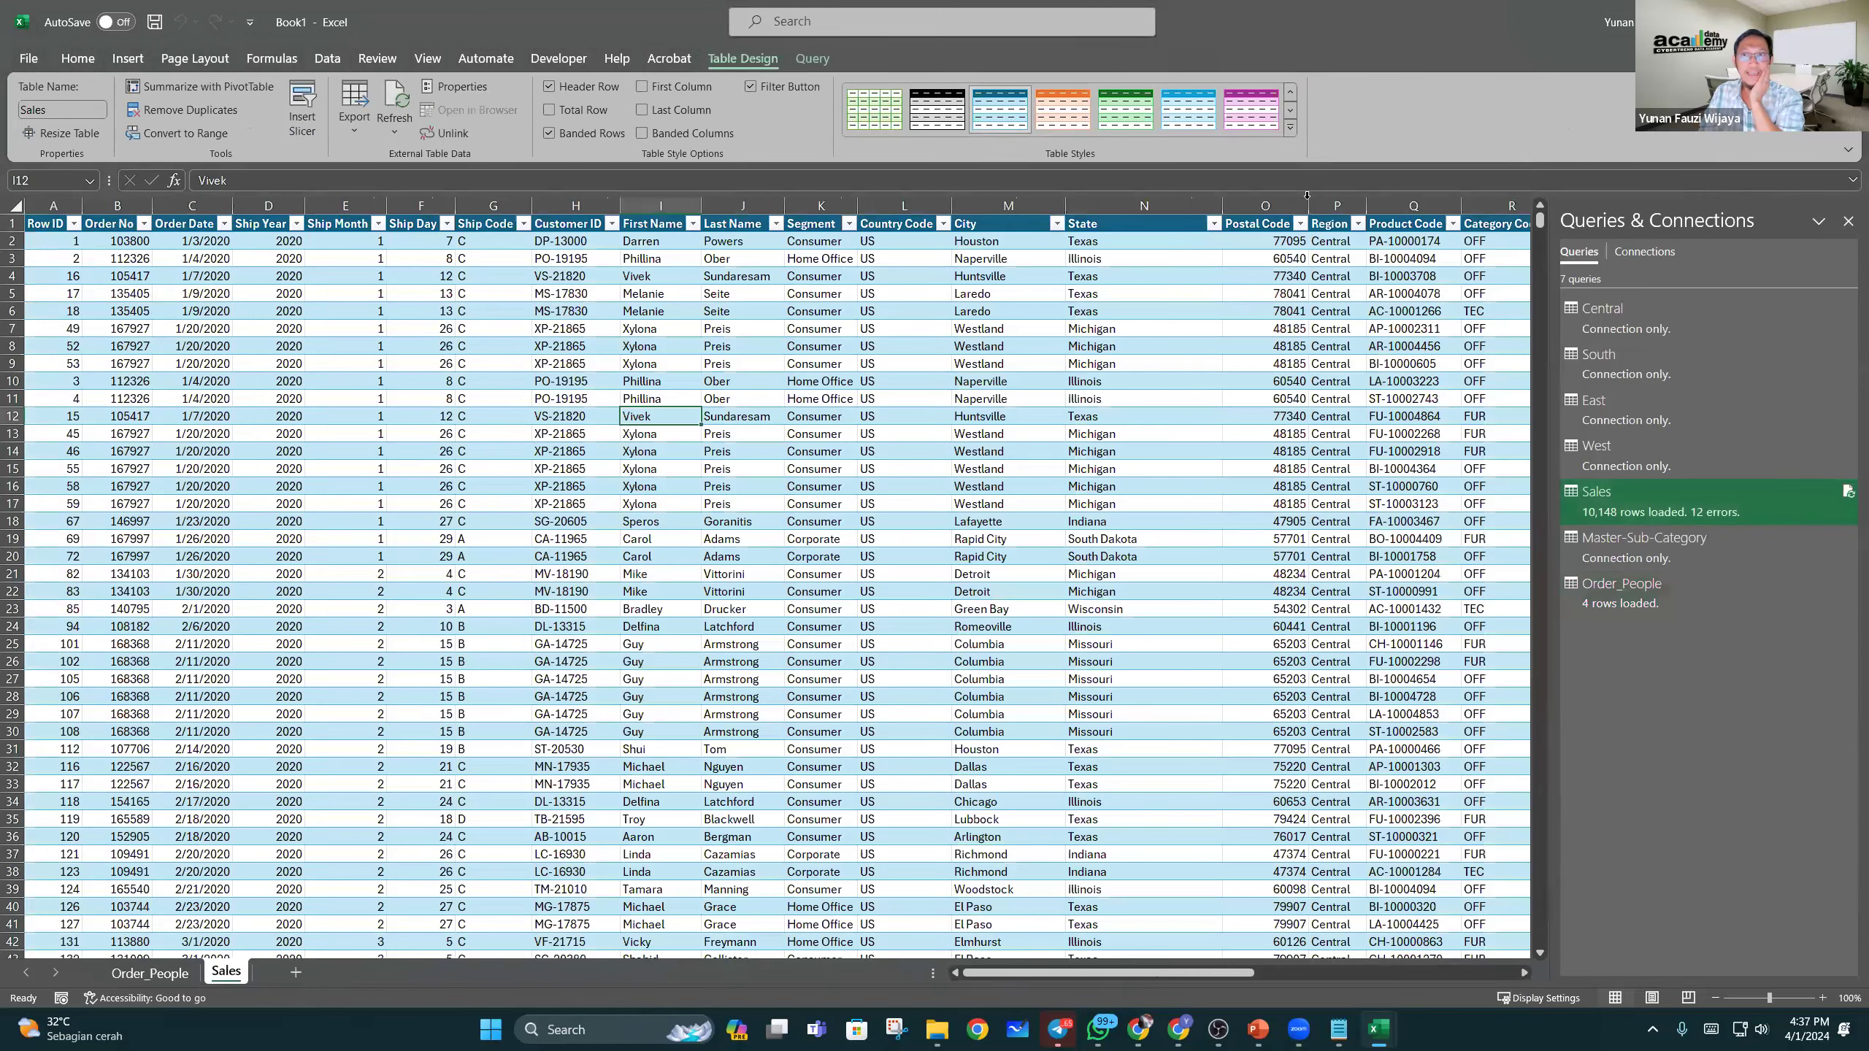
Step: Check the Regional Manager column in the Sales table and delete the Order_People sheet
scroll(1310, 213, right, 3)
scroll(1317, 313, right, 4)
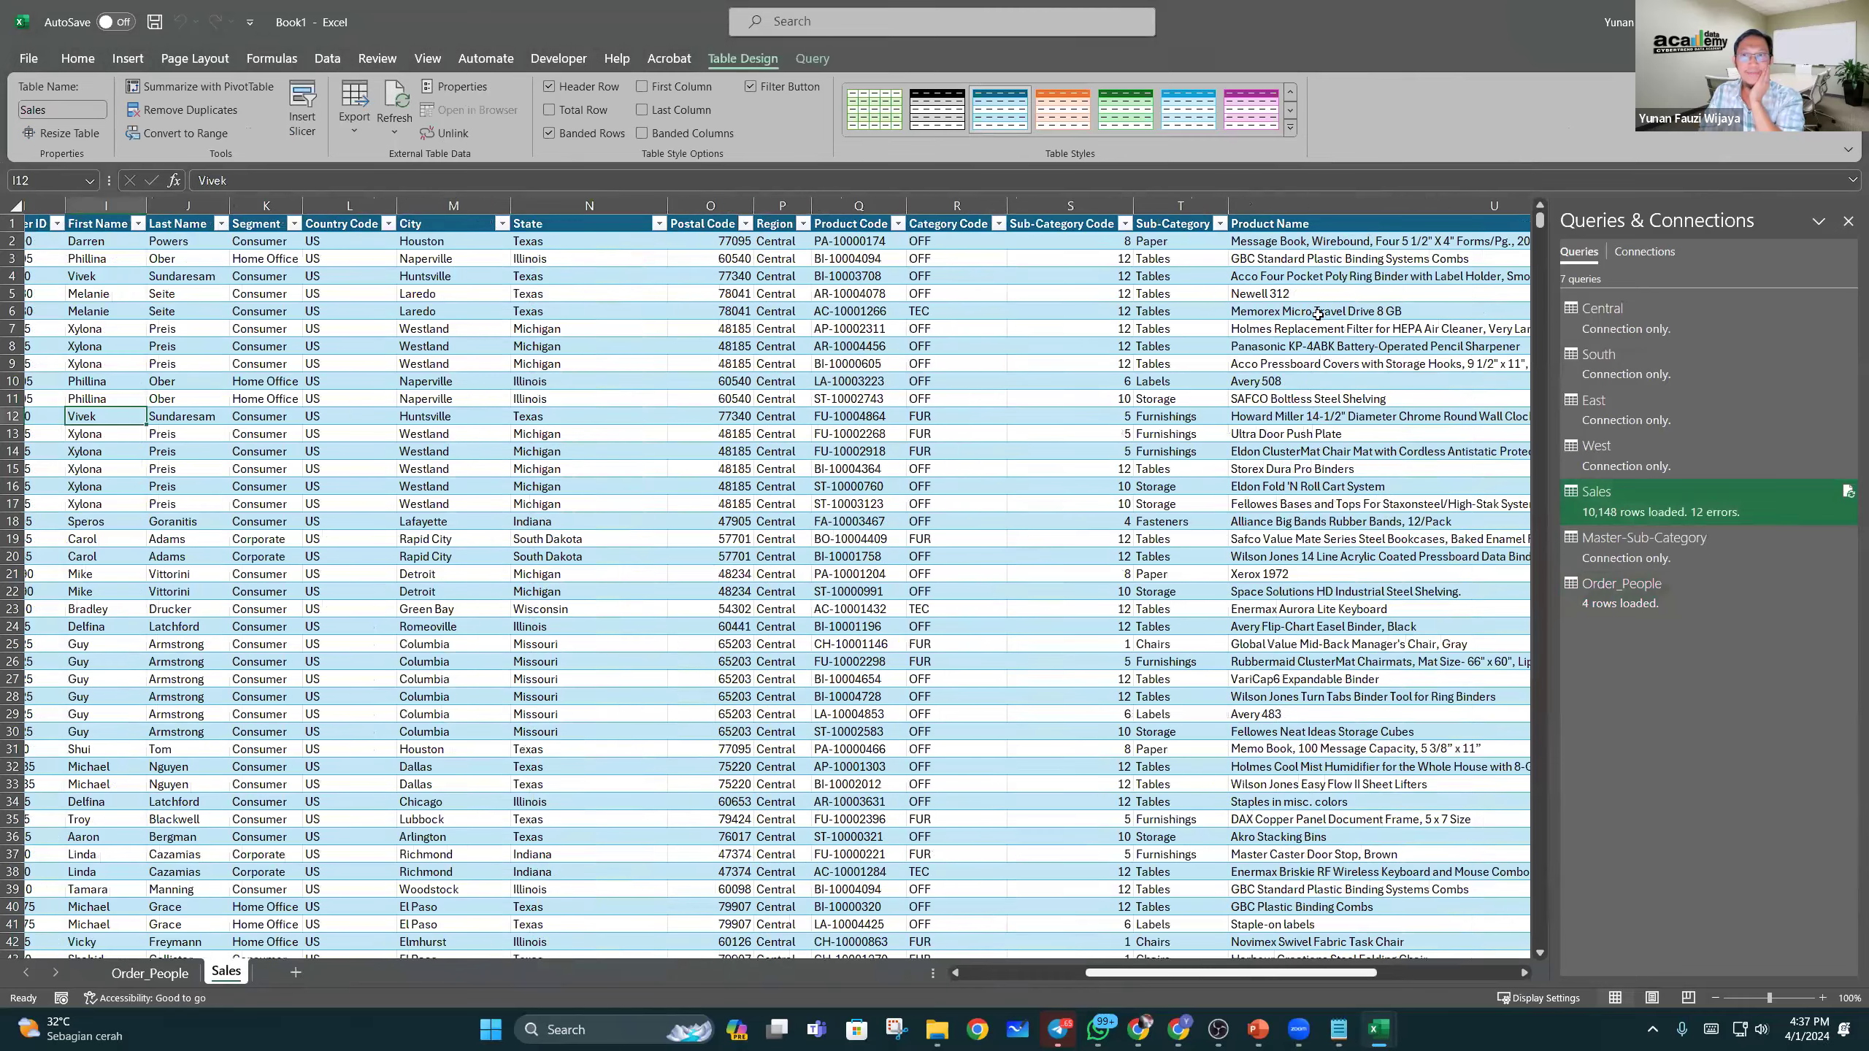
drag(1305, 972, 1446, 972)
click(1341, 206)
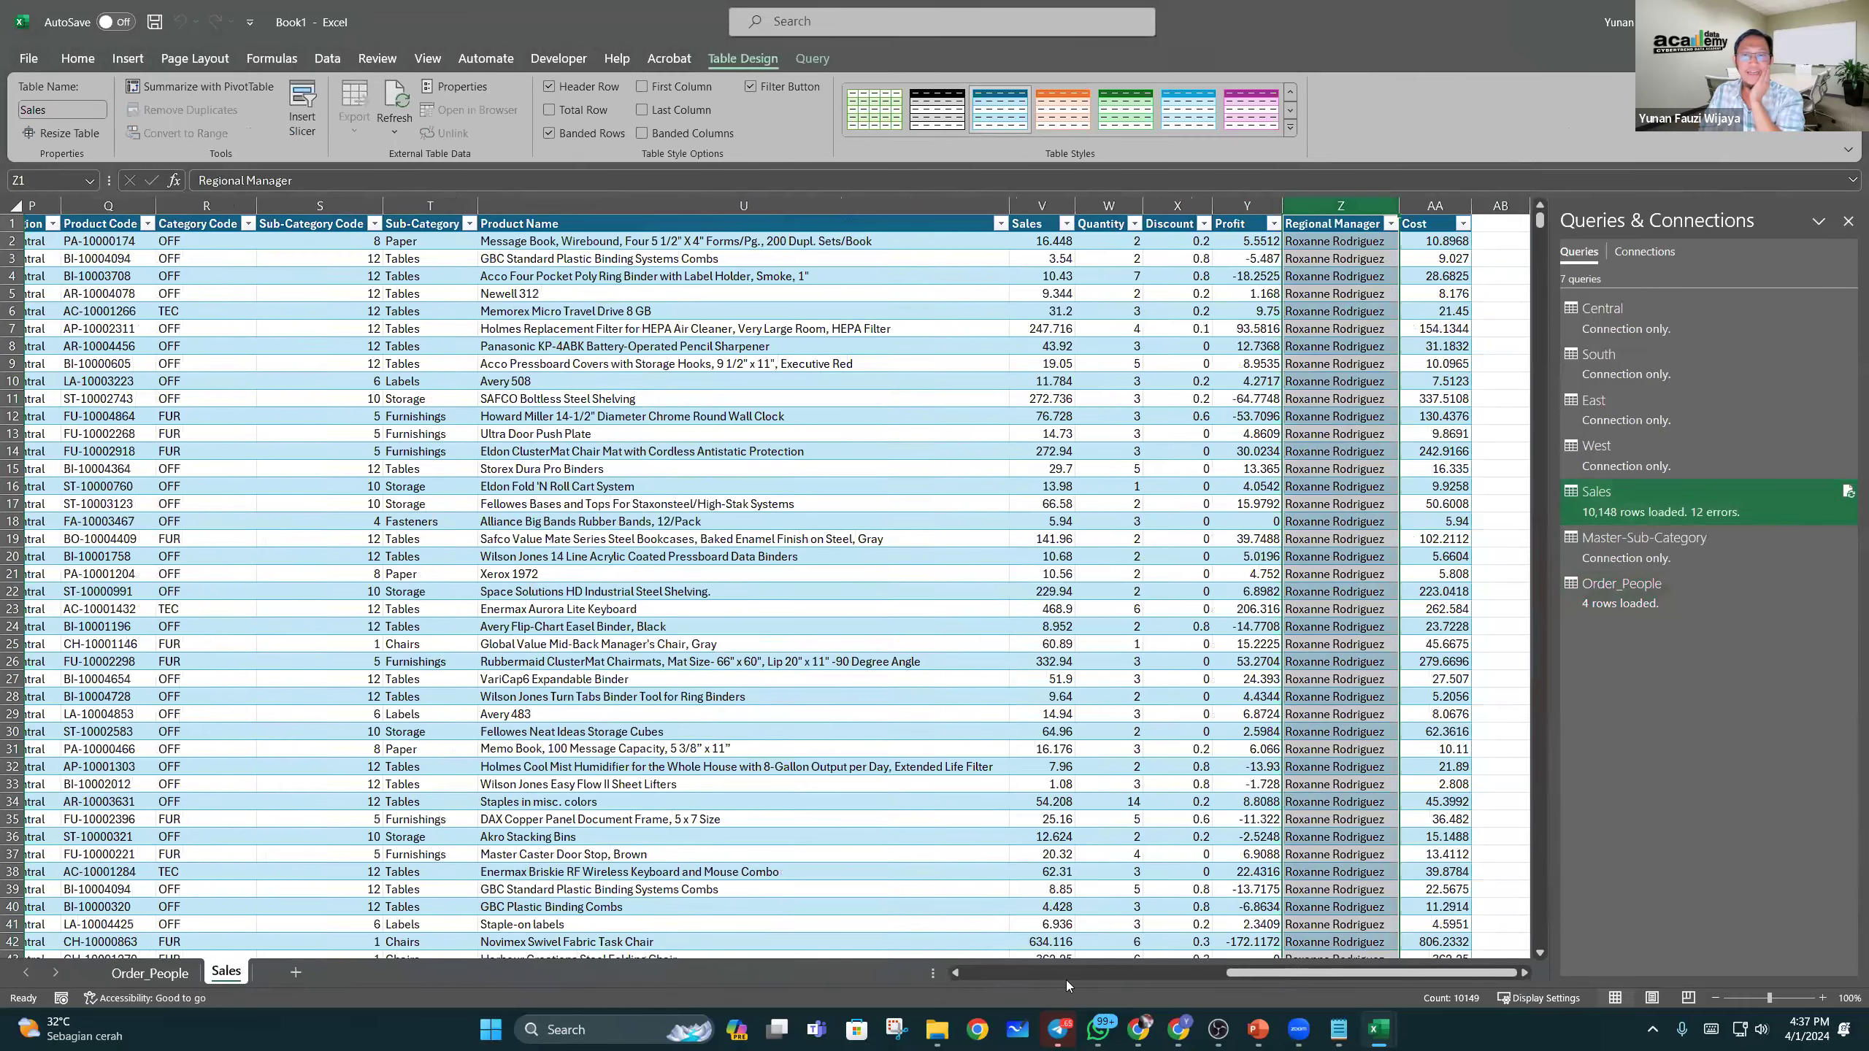
scroll(1068, 986, left, 1)
scroll(162, 810, left, 3)
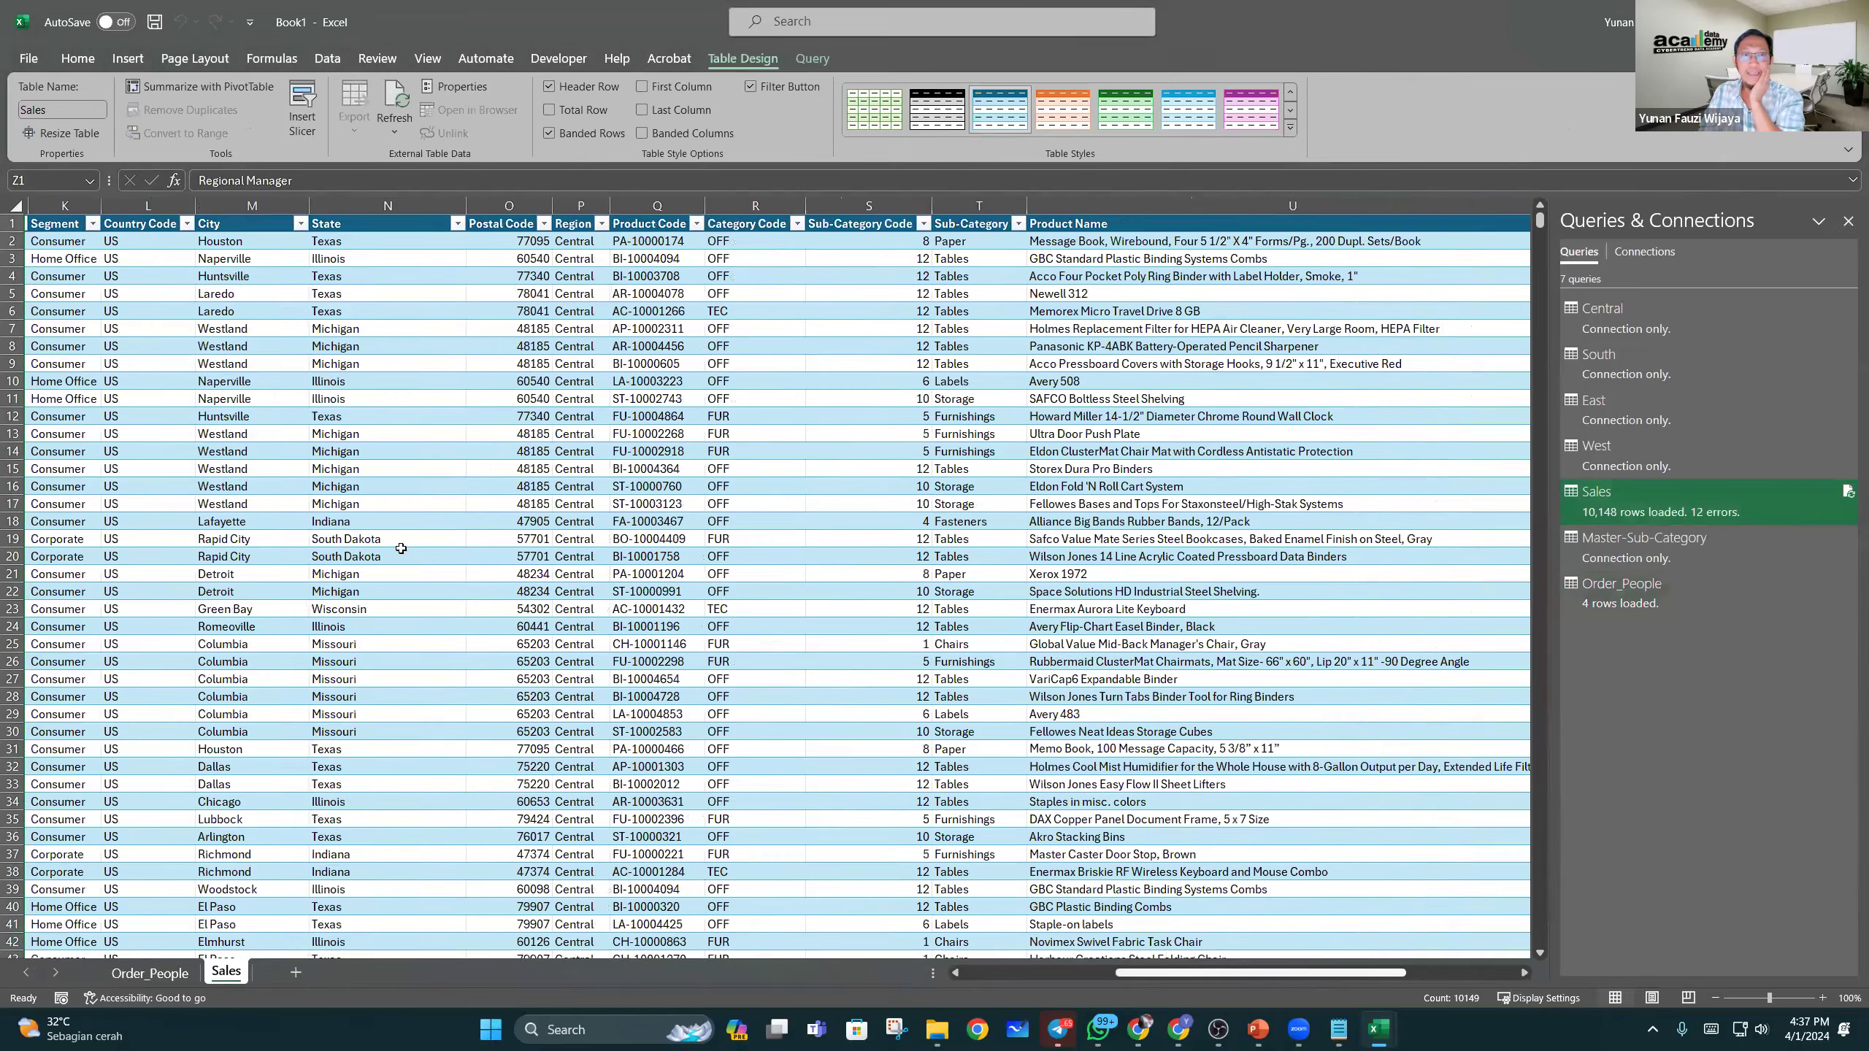
right_click(149, 973)
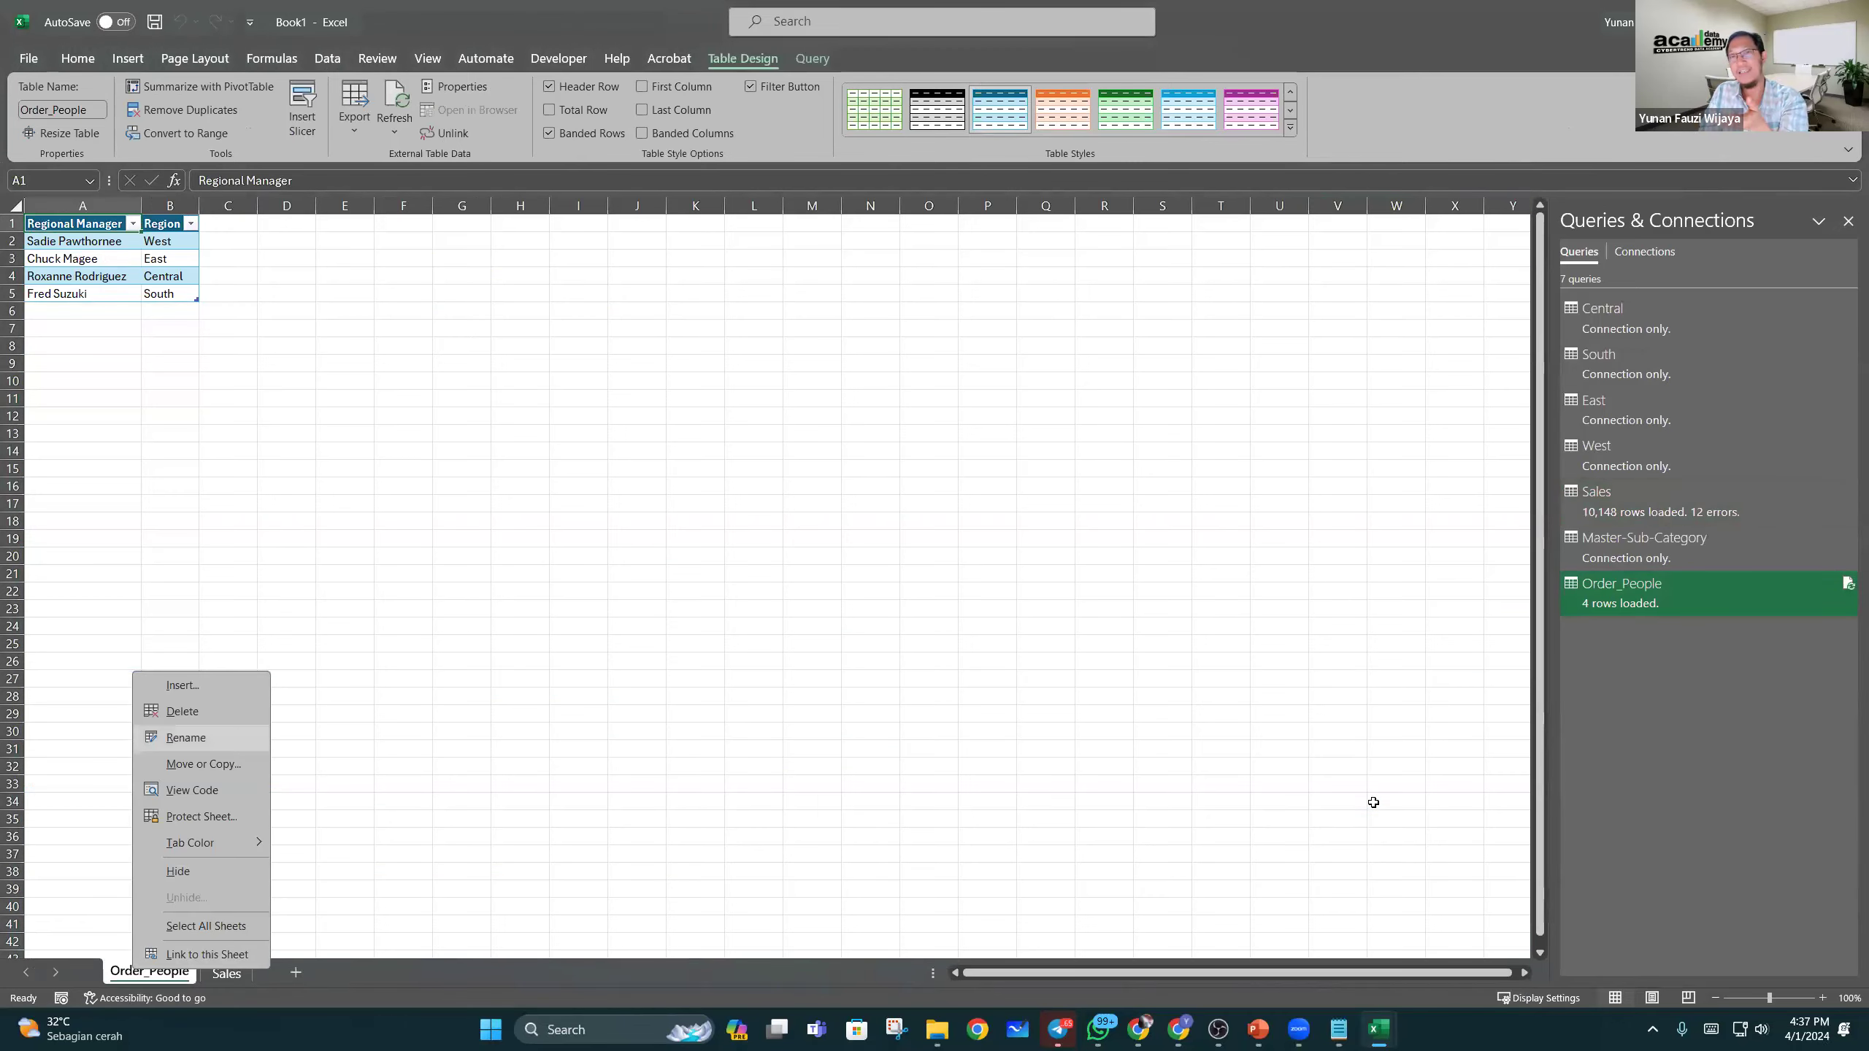
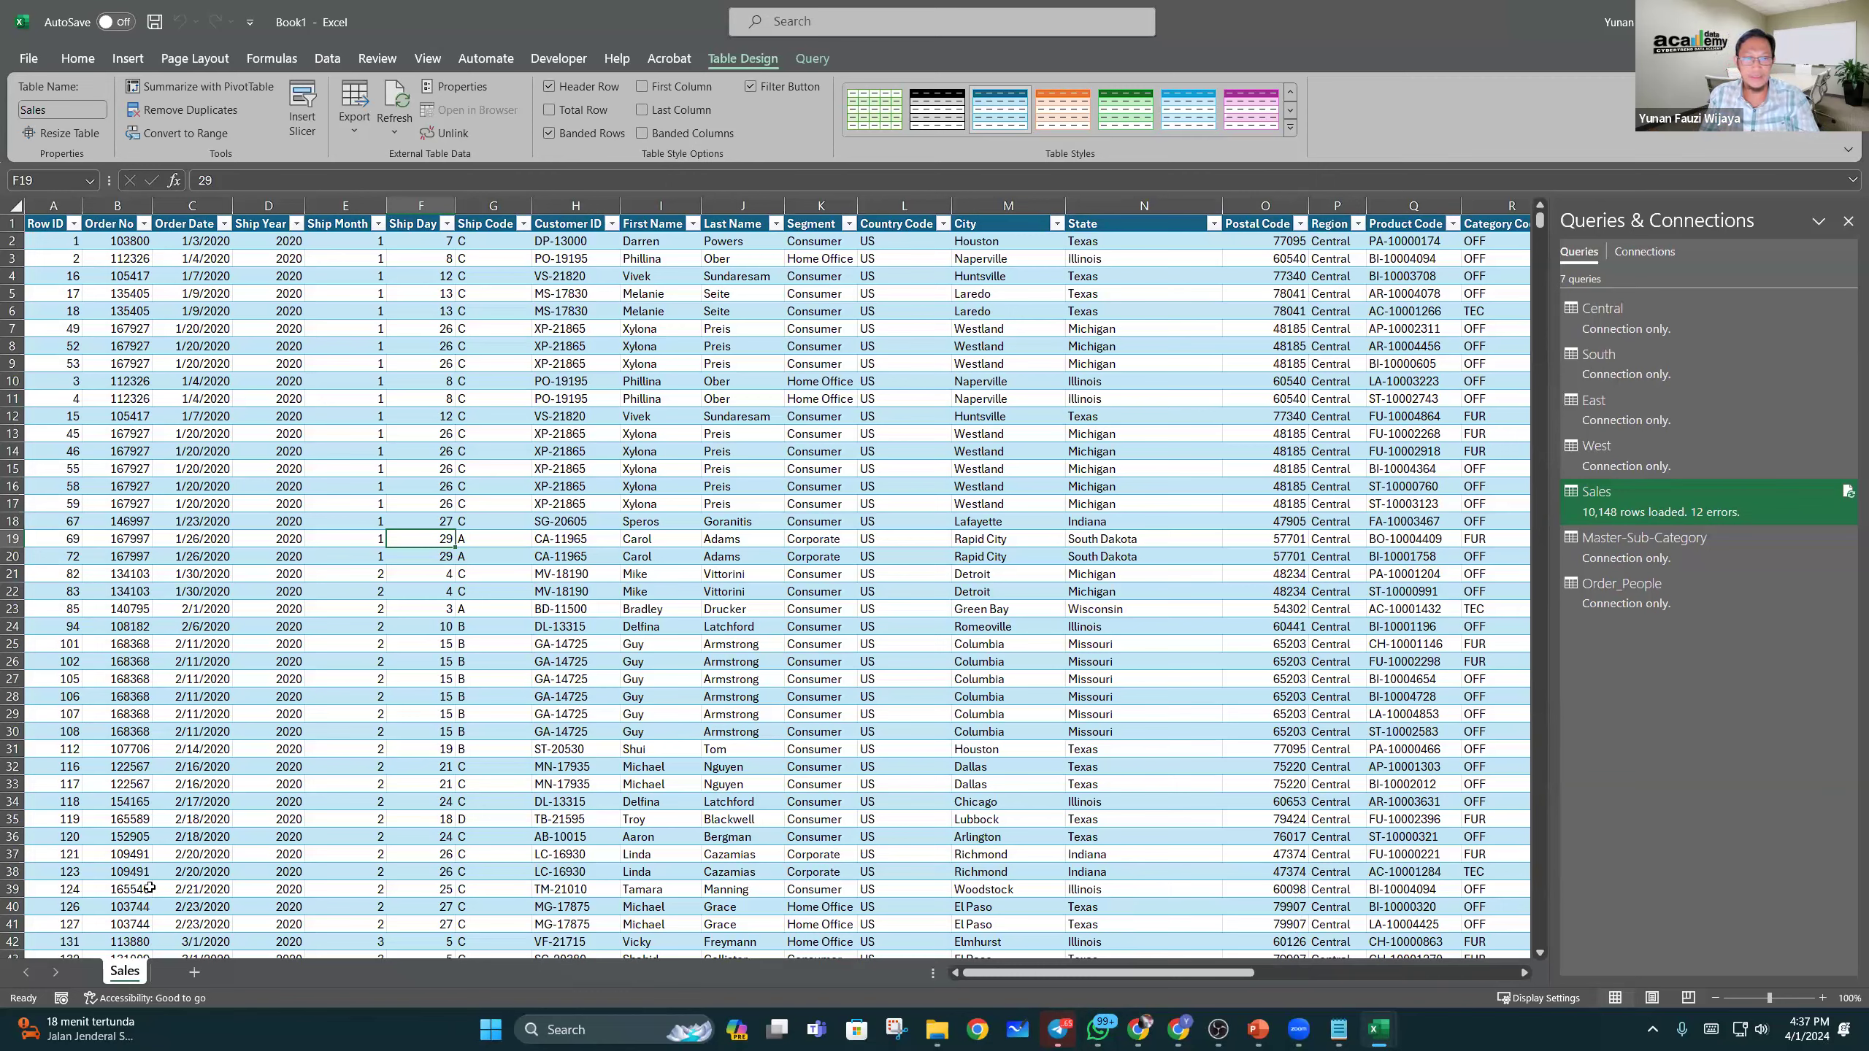
Step: Add a new worksheet after Sales and name it Calculation
click(190, 972)
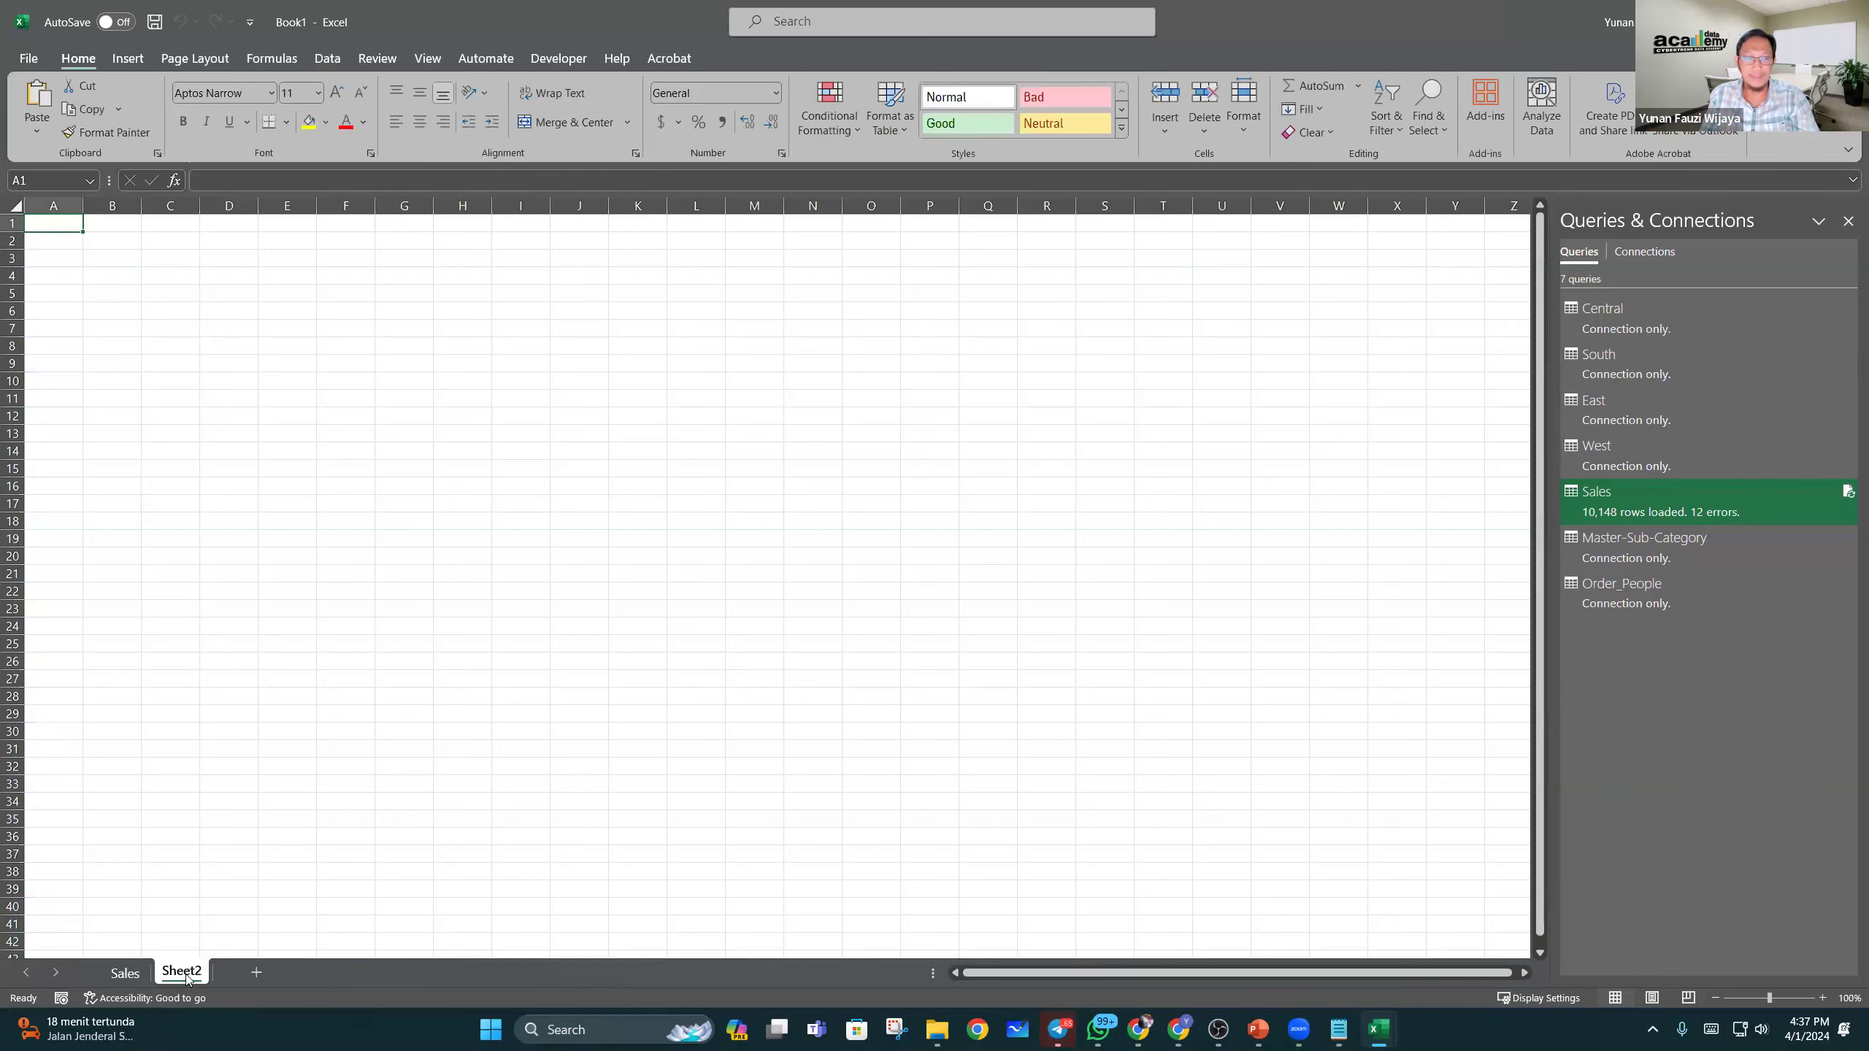
double_click(197, 973)
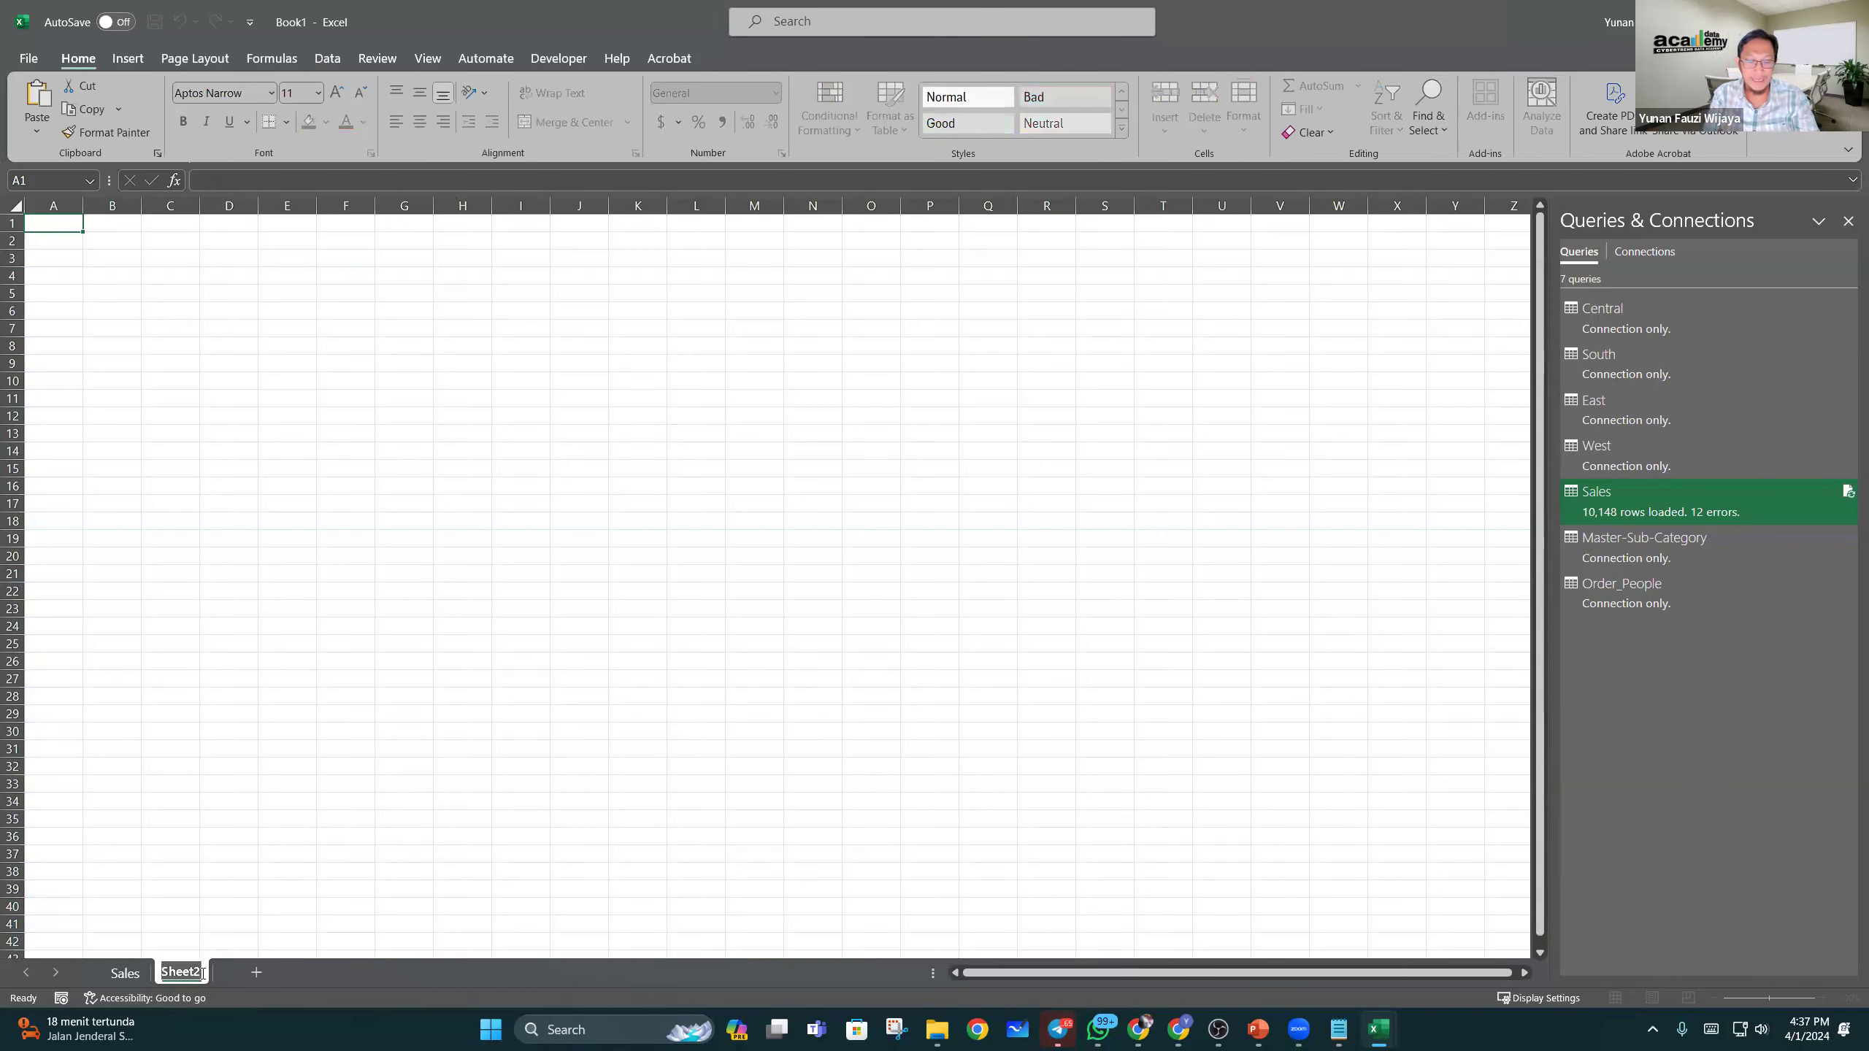
text(Calculation)
key(Return)
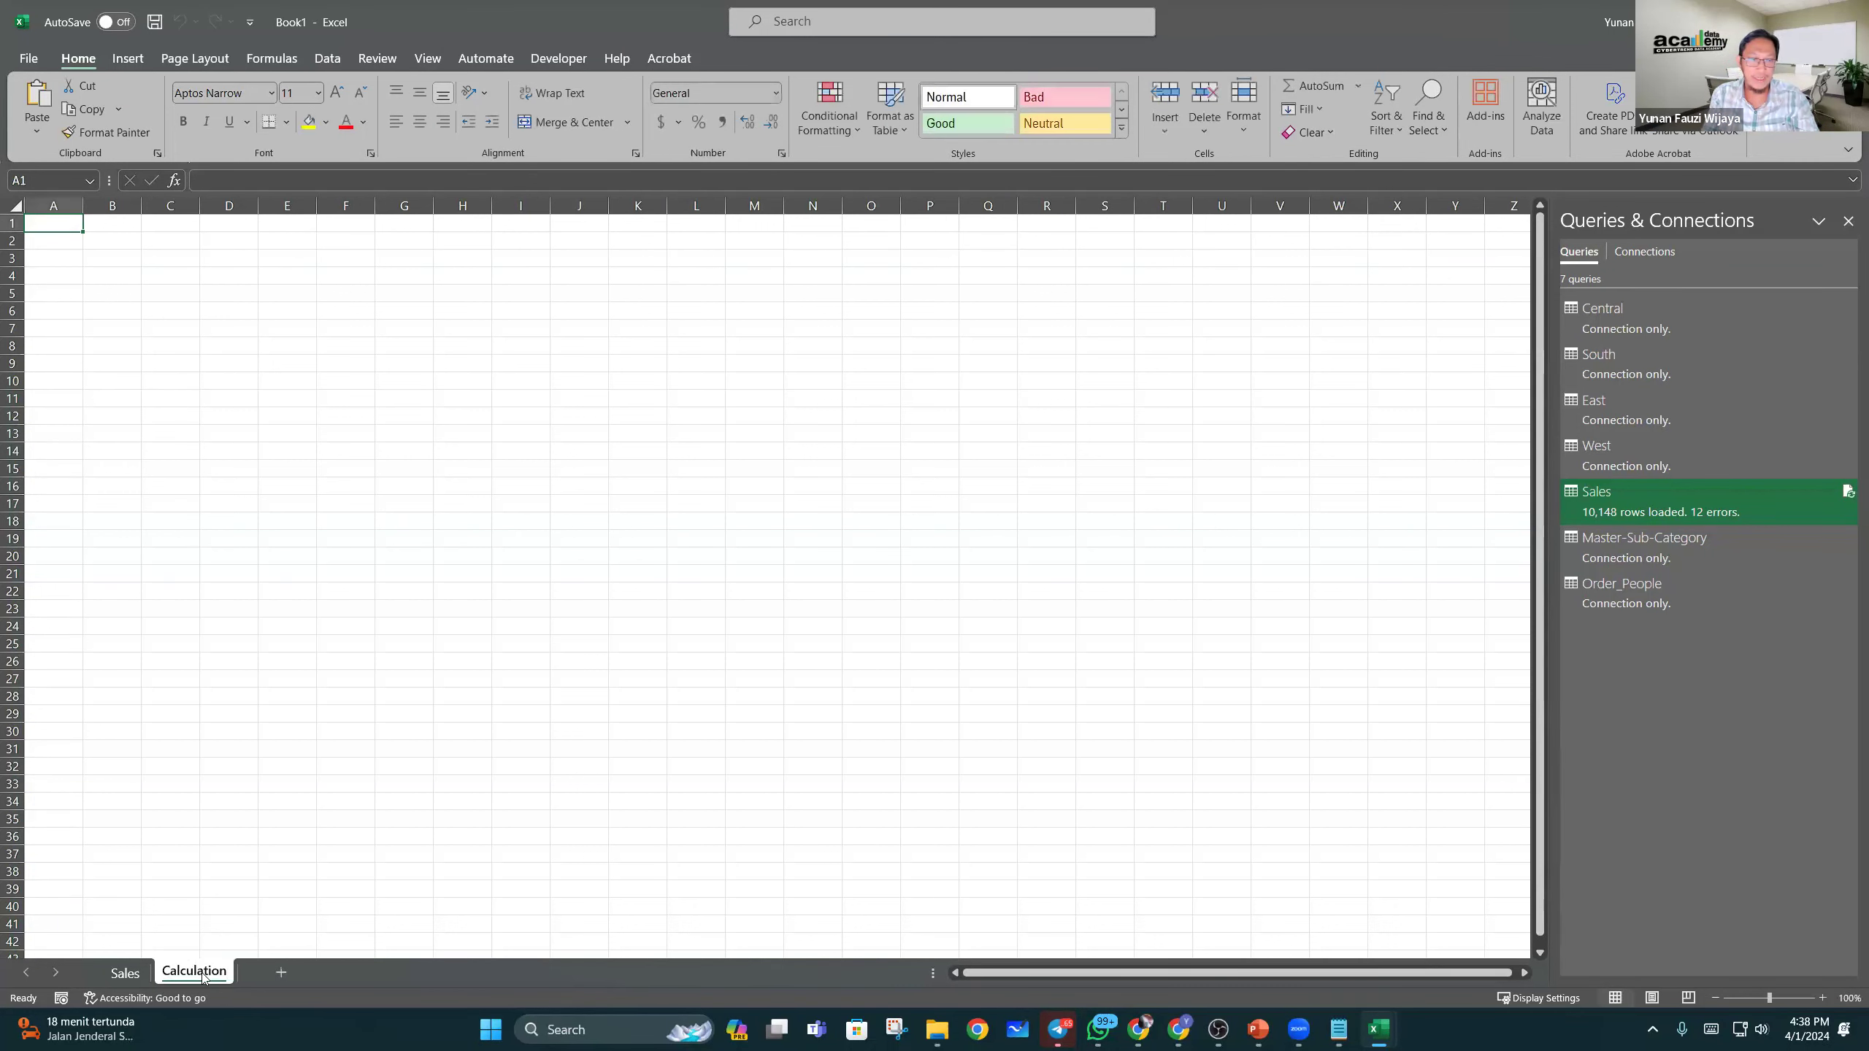
Step: Add another worksheet after Calculation and name it Dashboard
click(281, 974)
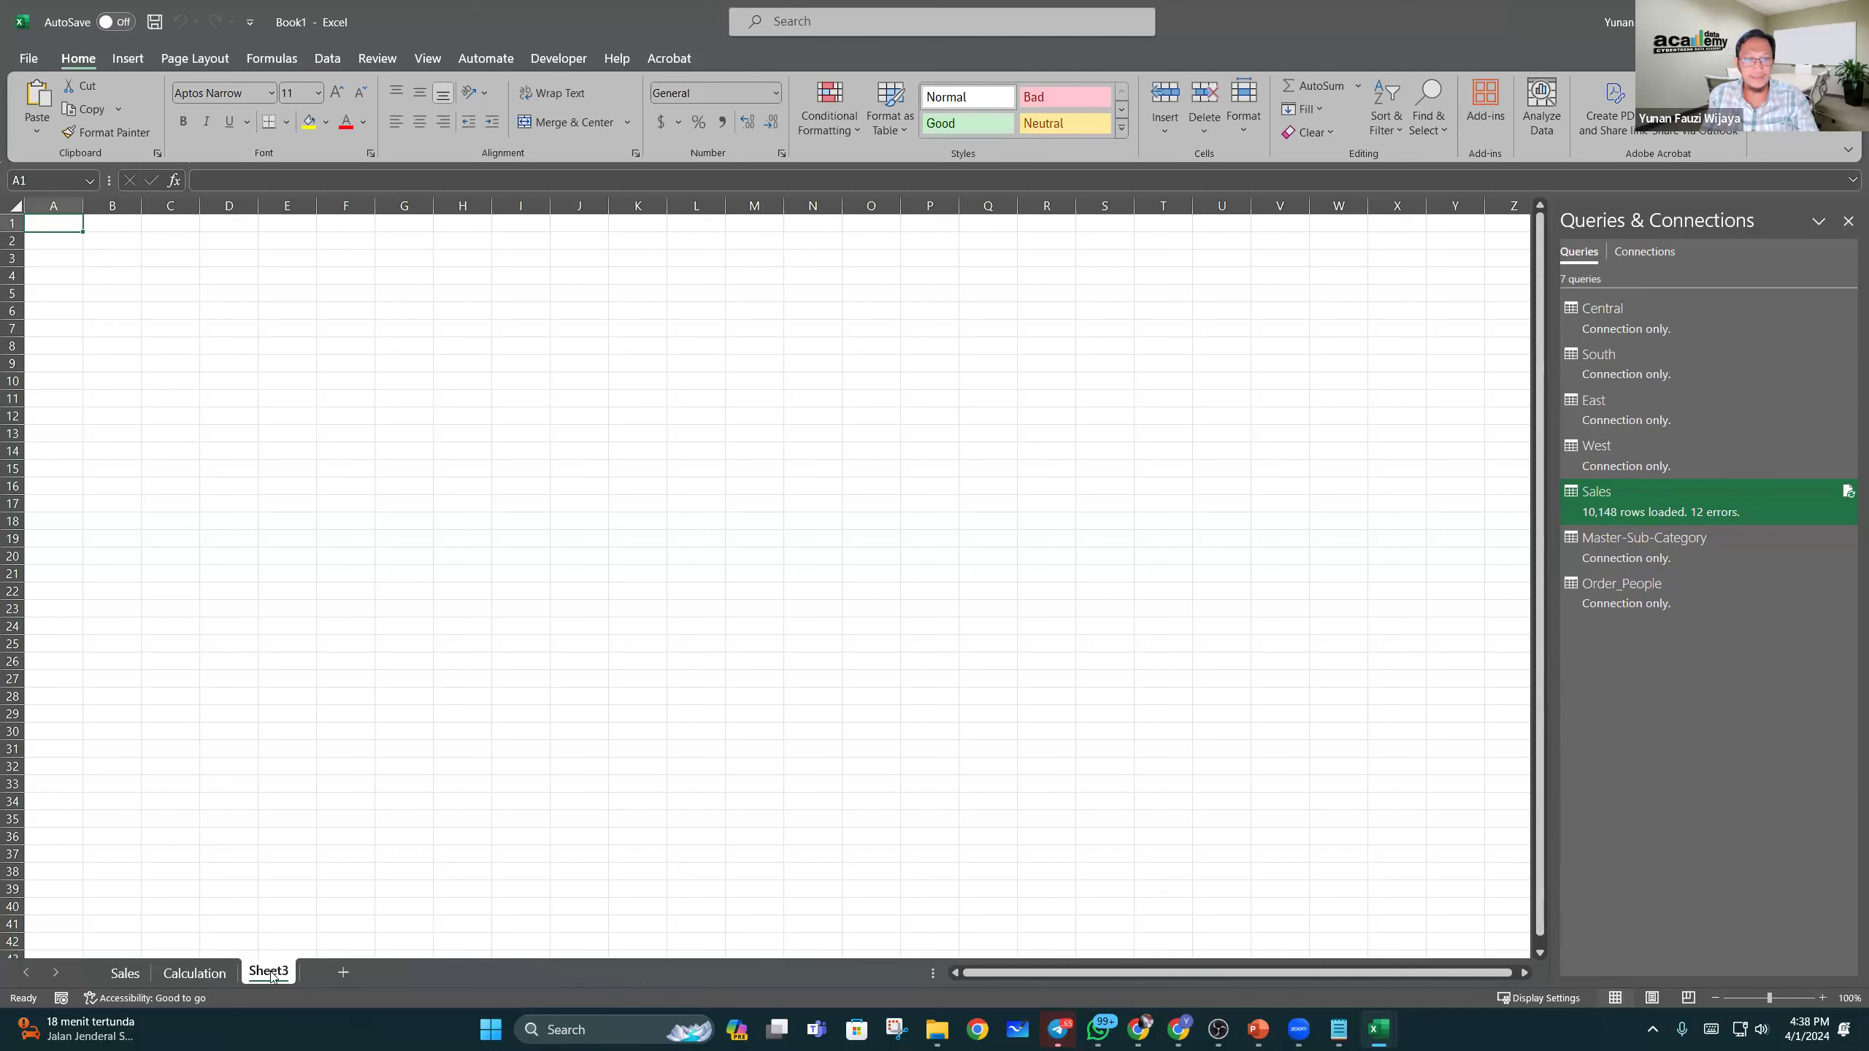
double_click(282, 970)
text(Dashboard)
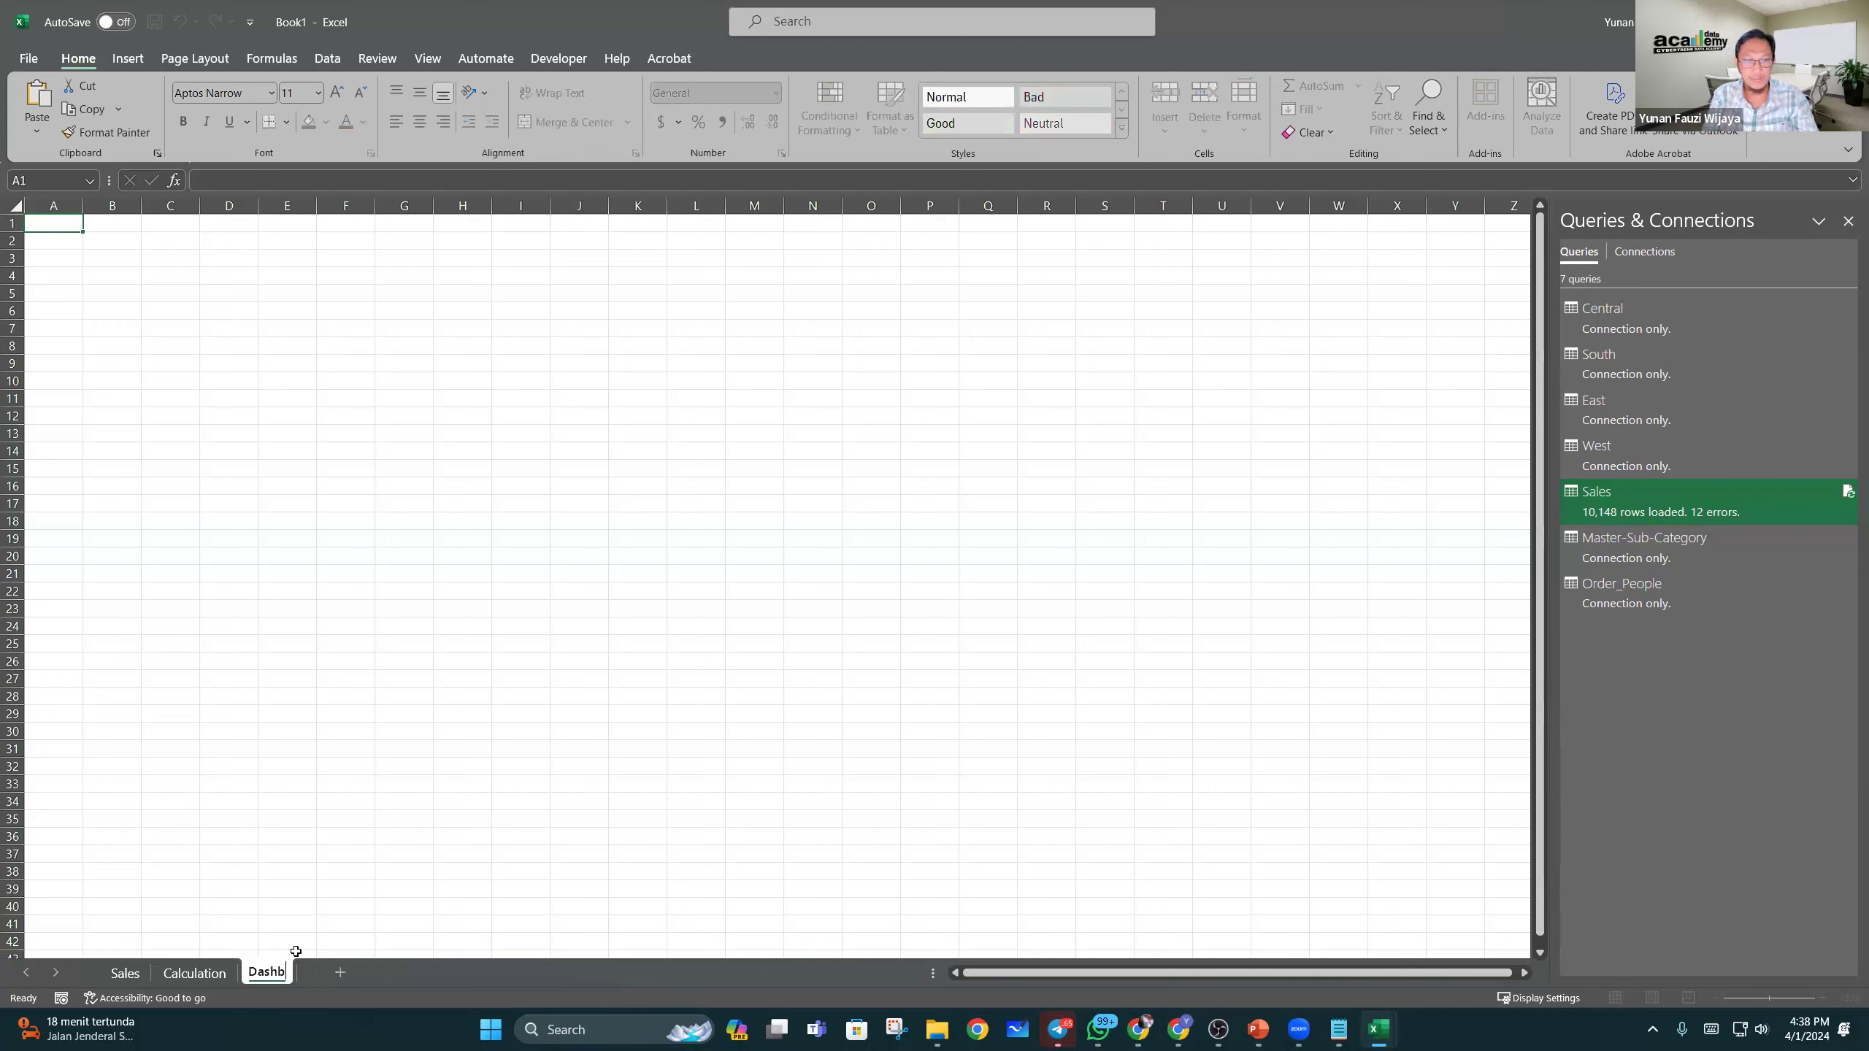
key(Return)
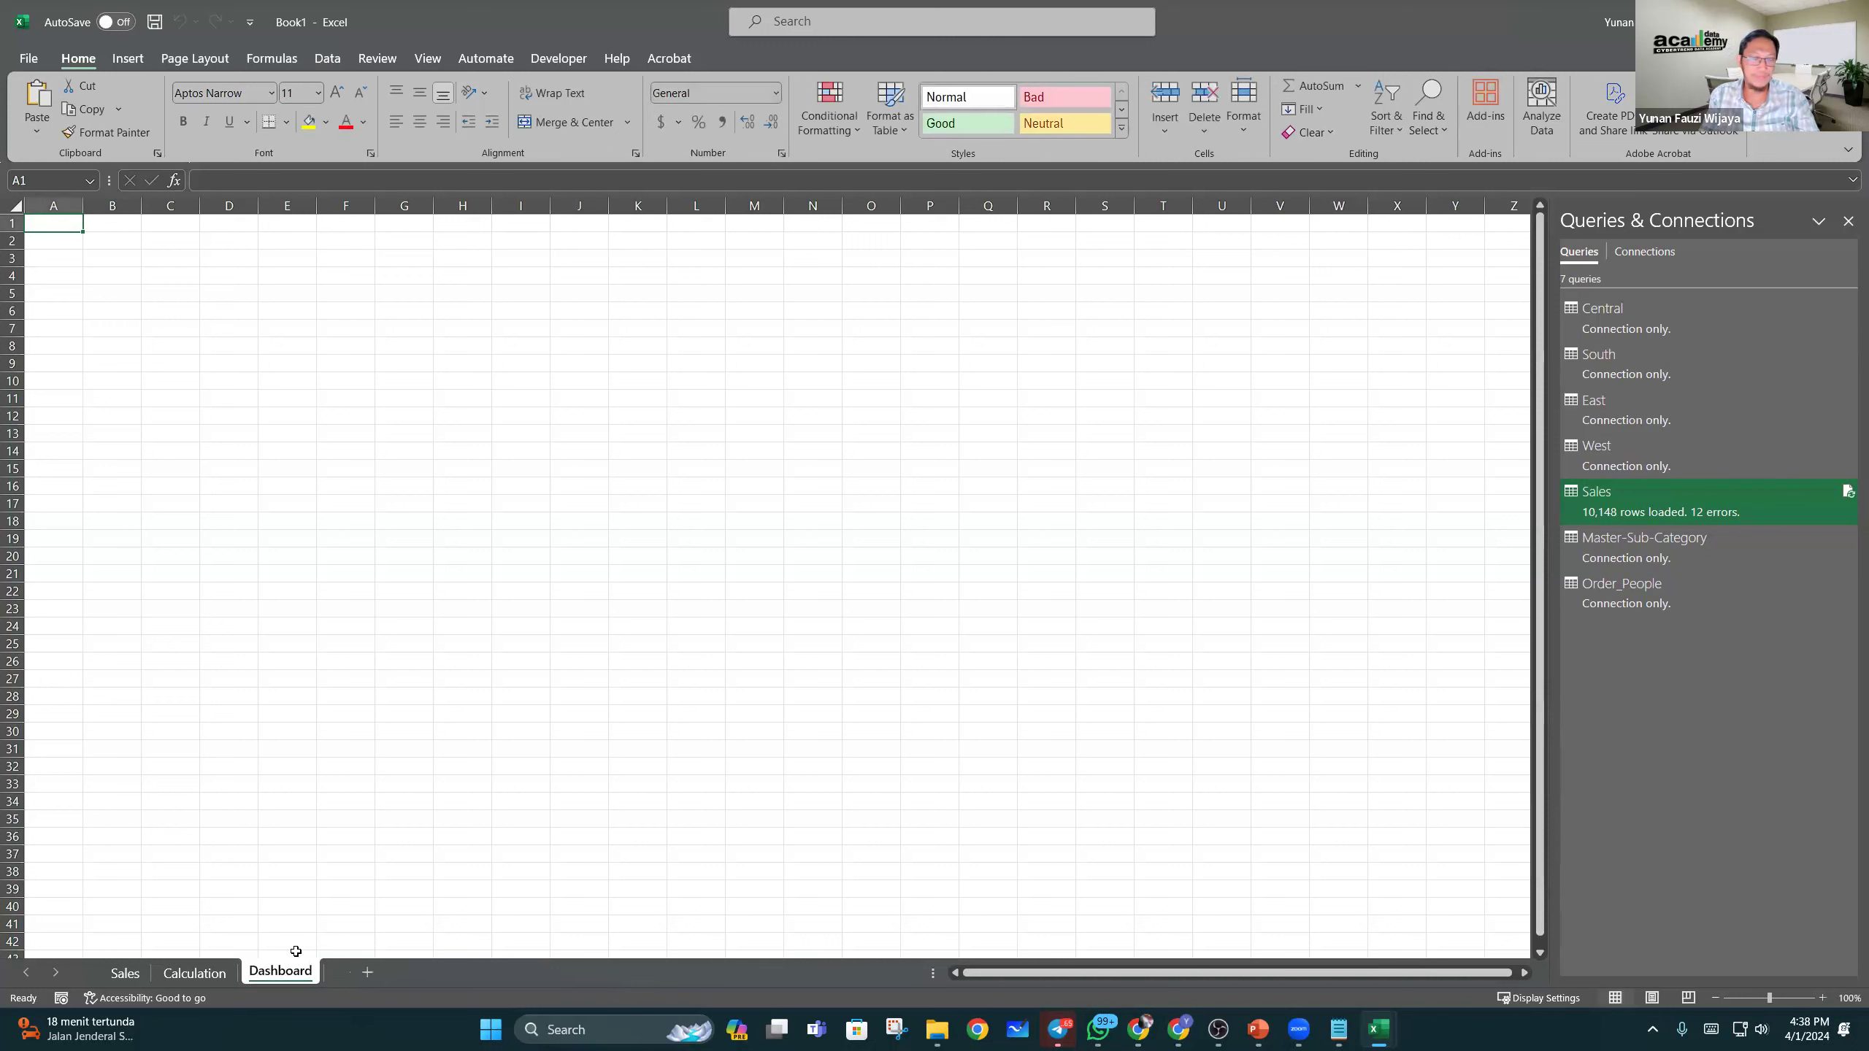
click(195, 972)
click(127, 972)
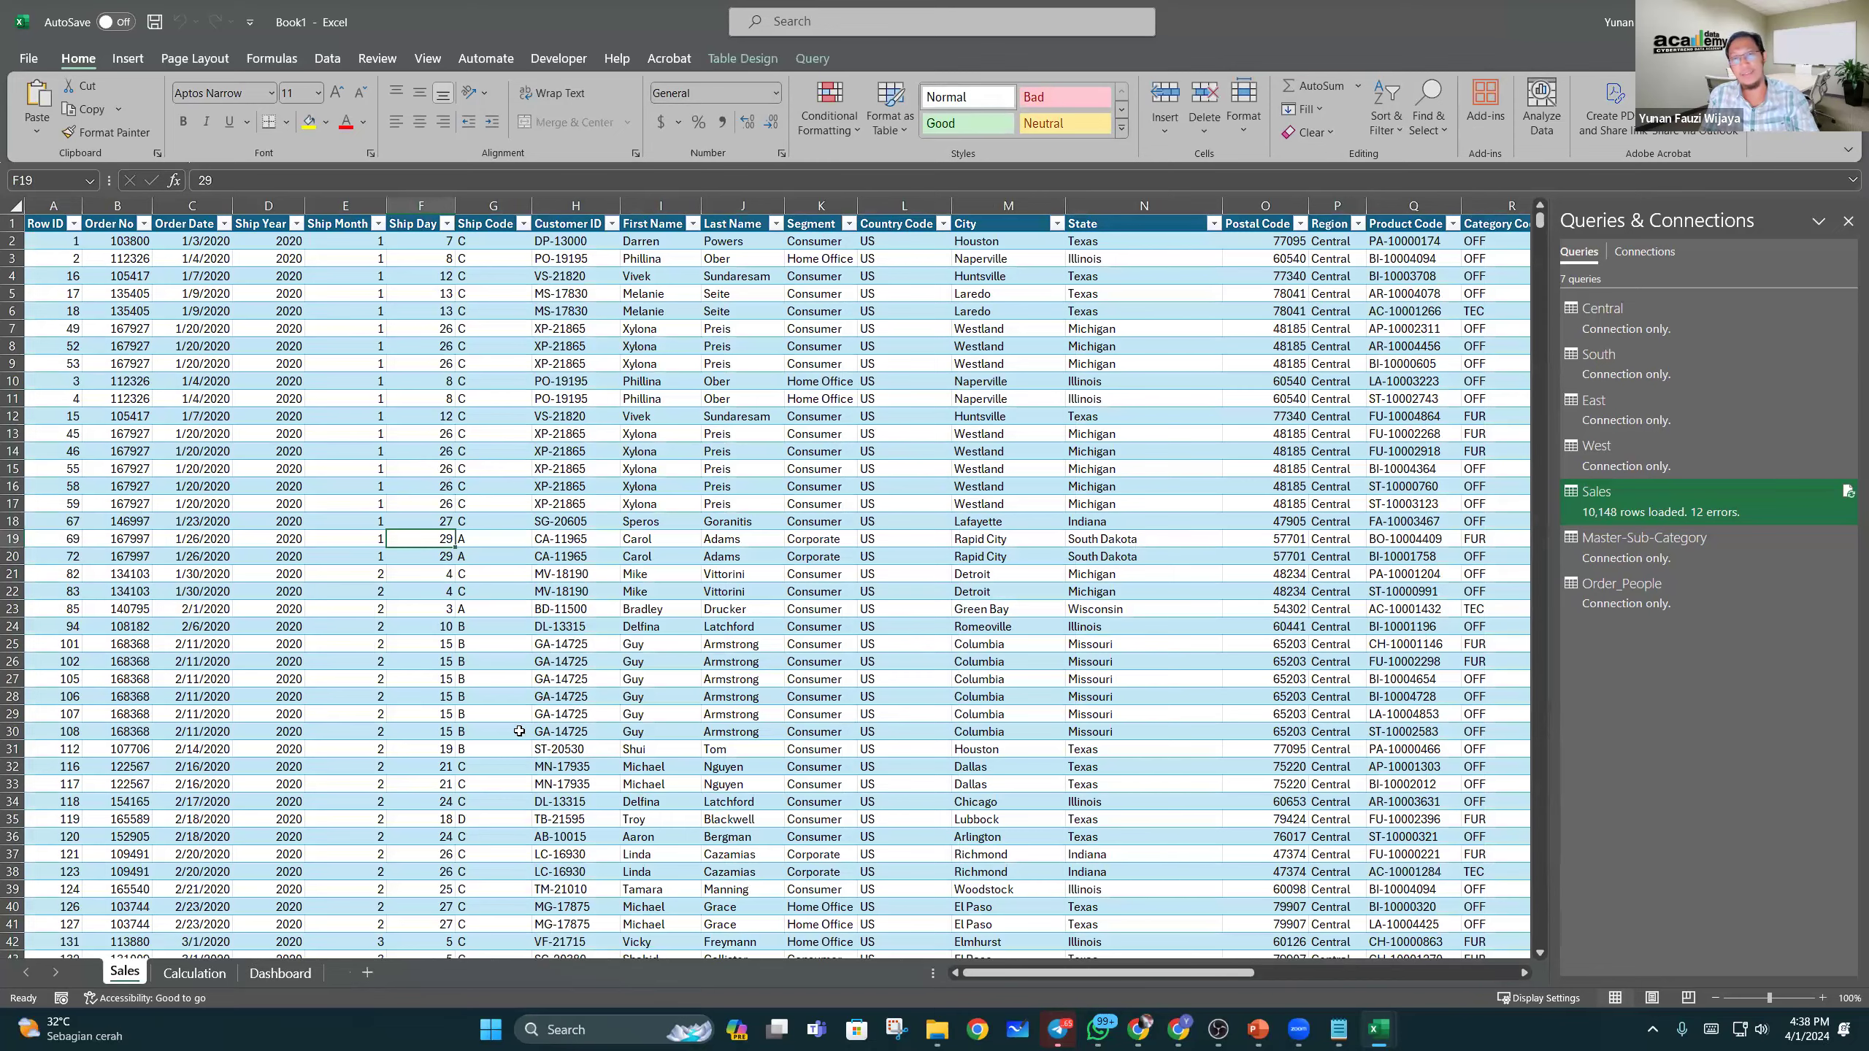
click(280, 973)
click(619, 466)
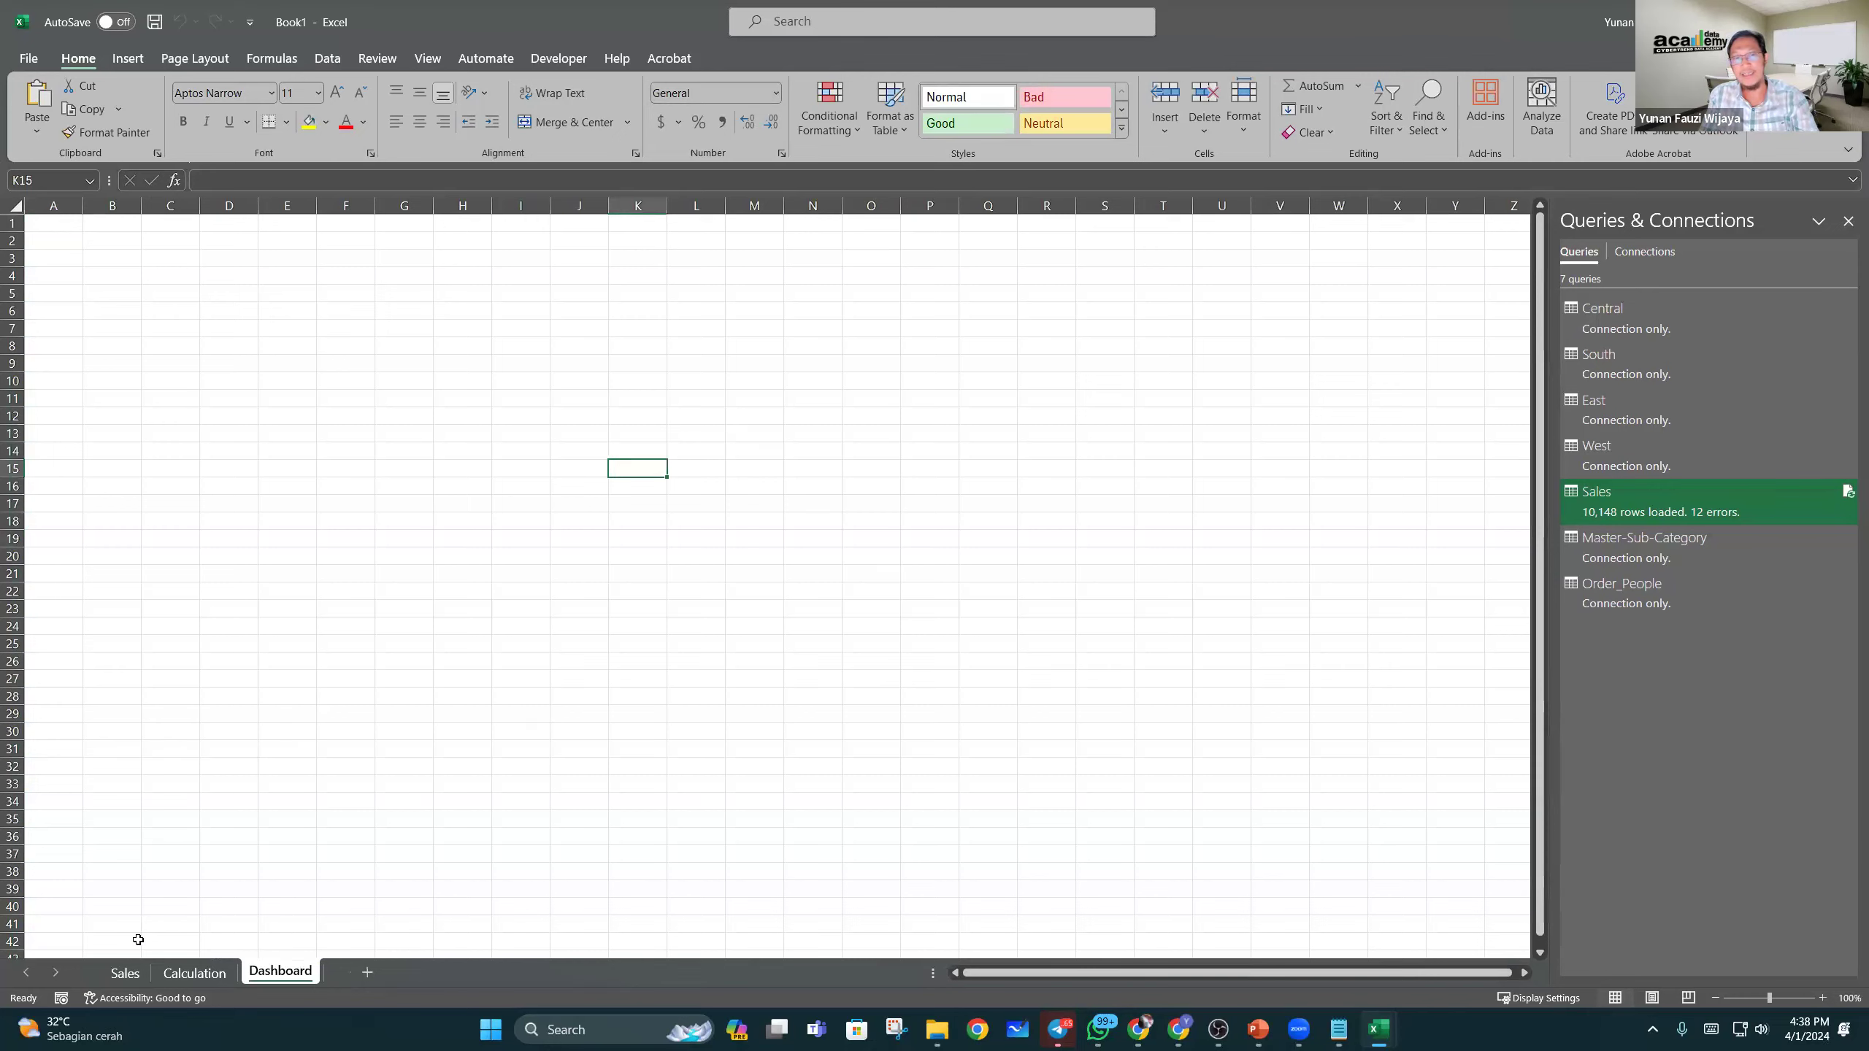
click(124, 974)
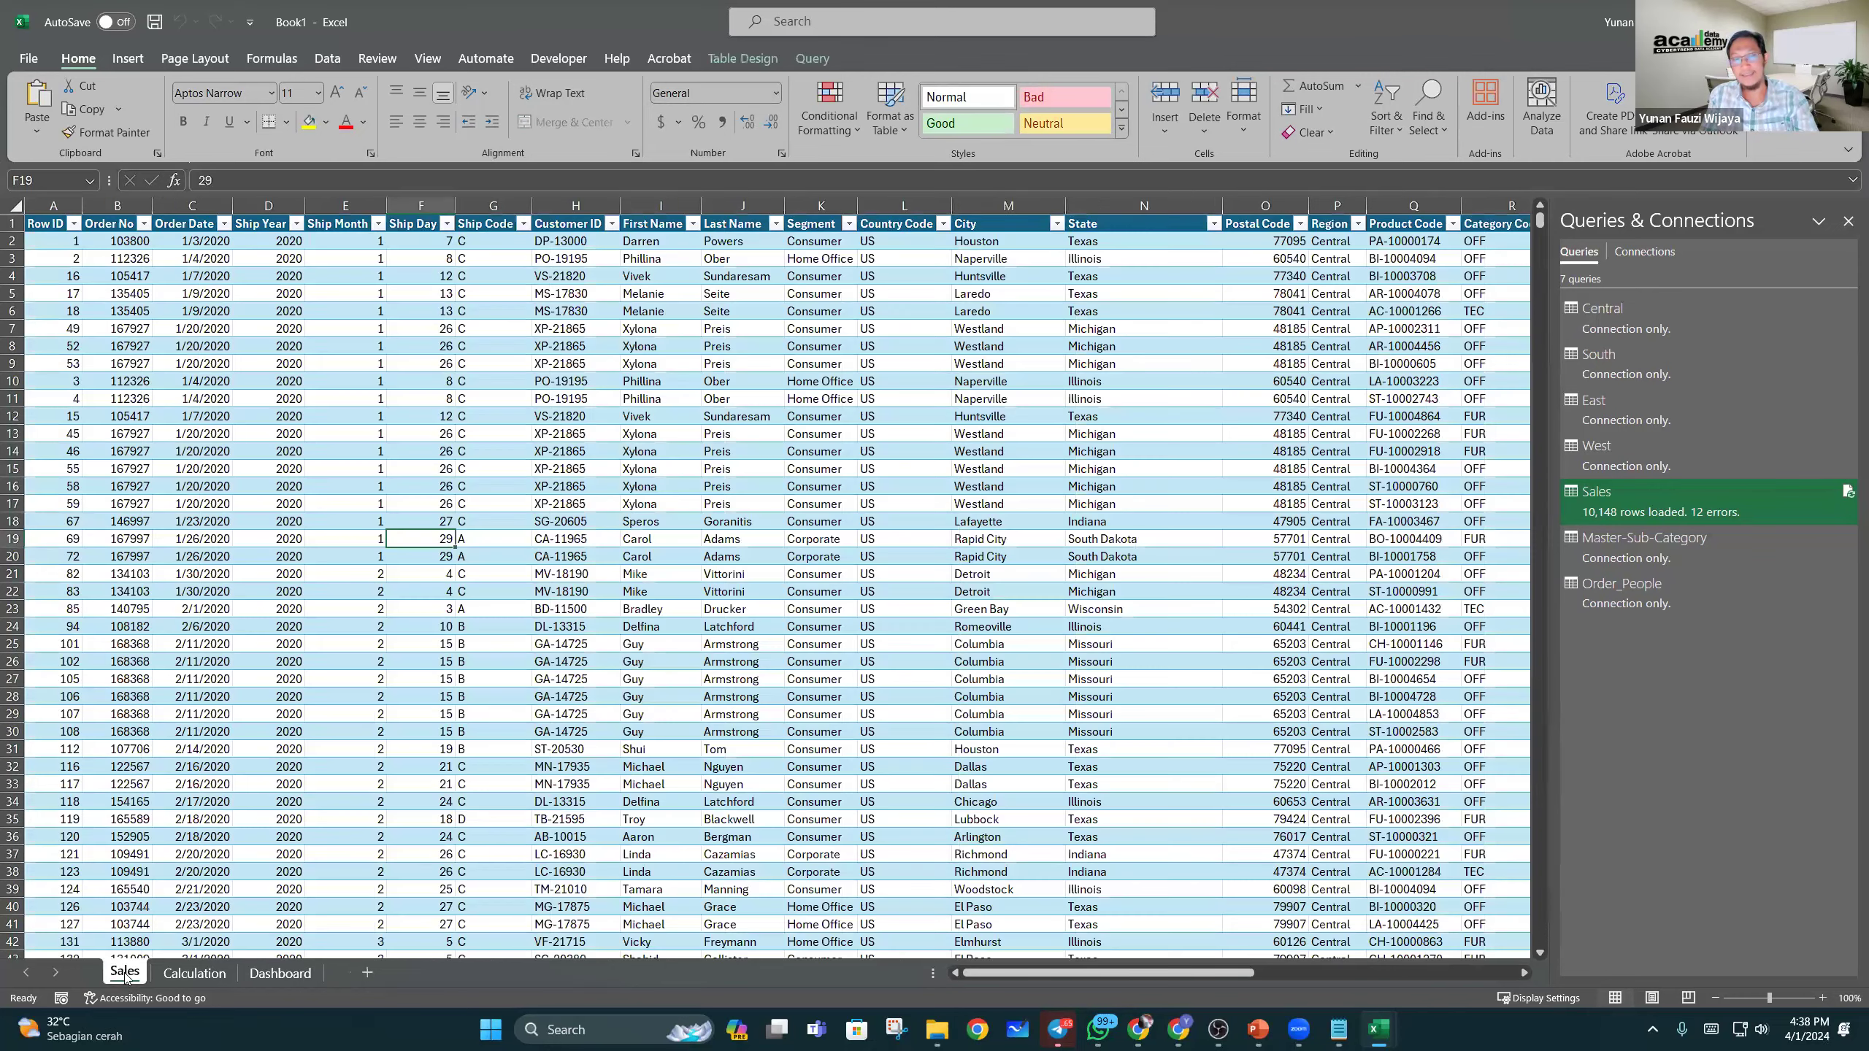
ctrl+click(189, 975)
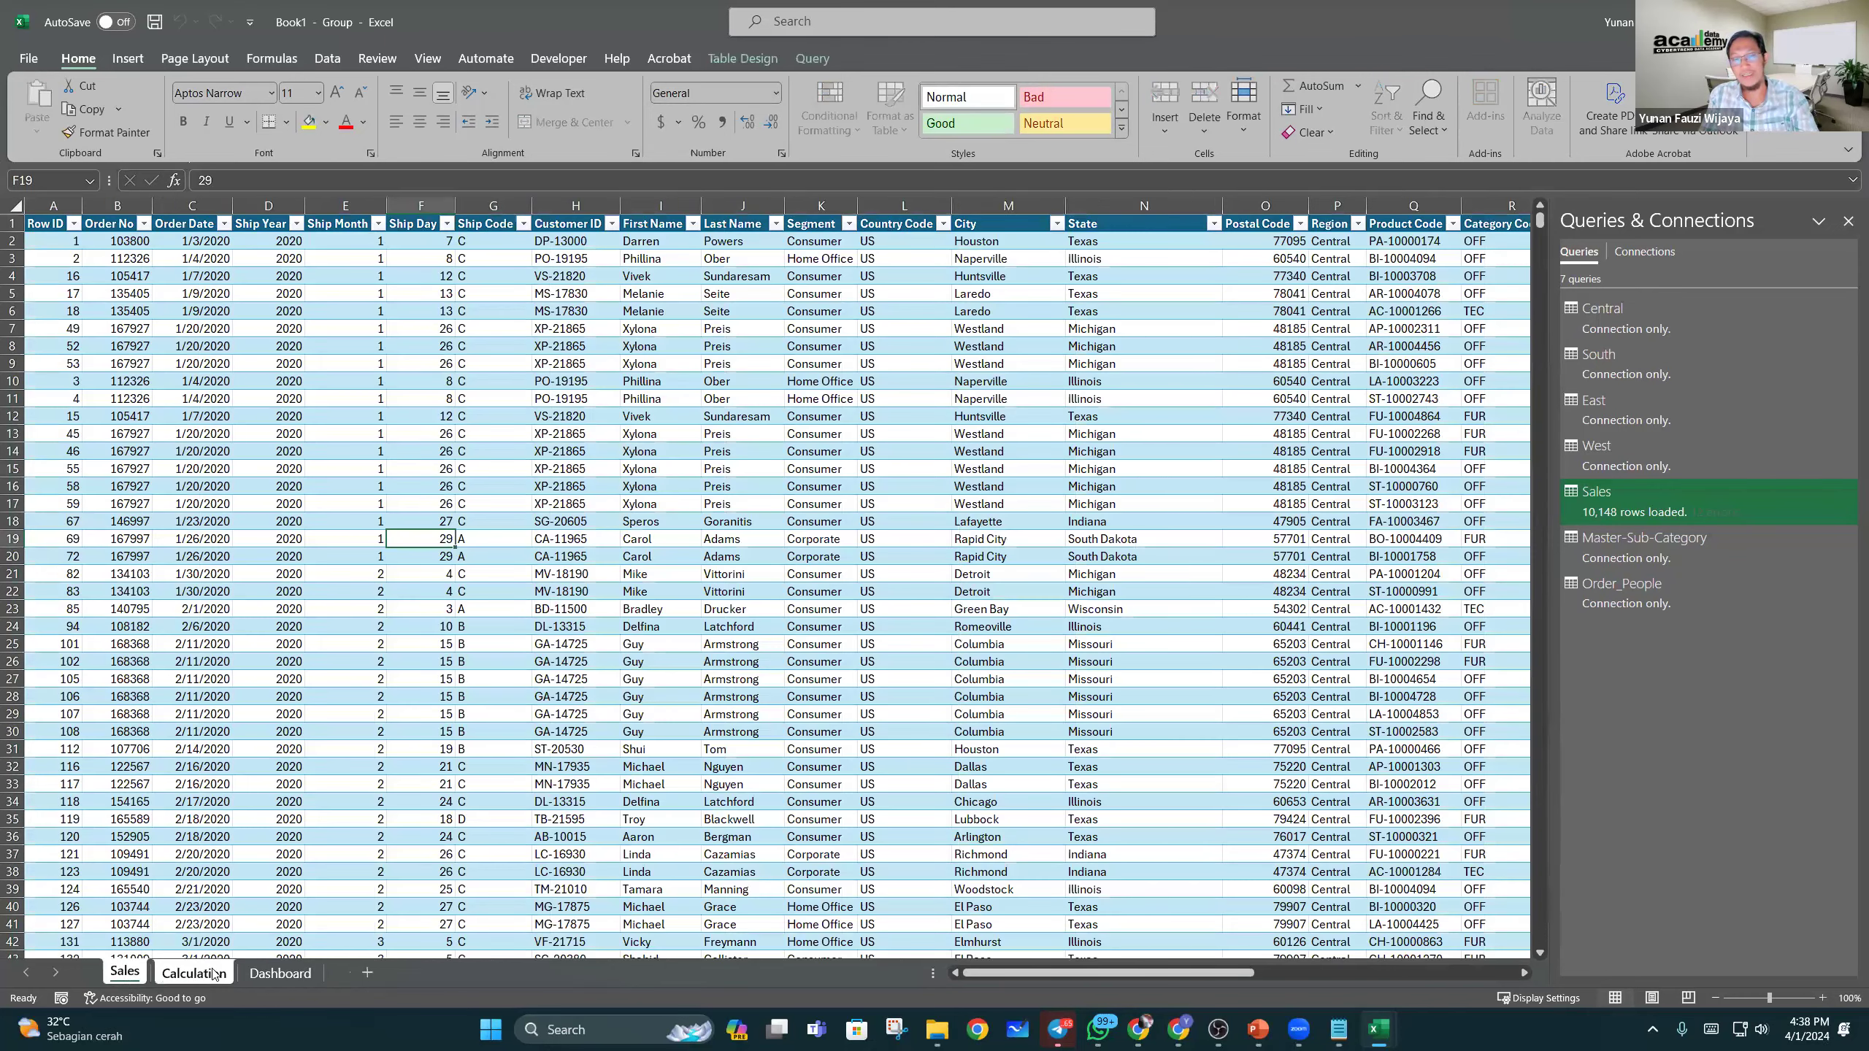
click(266, 979)
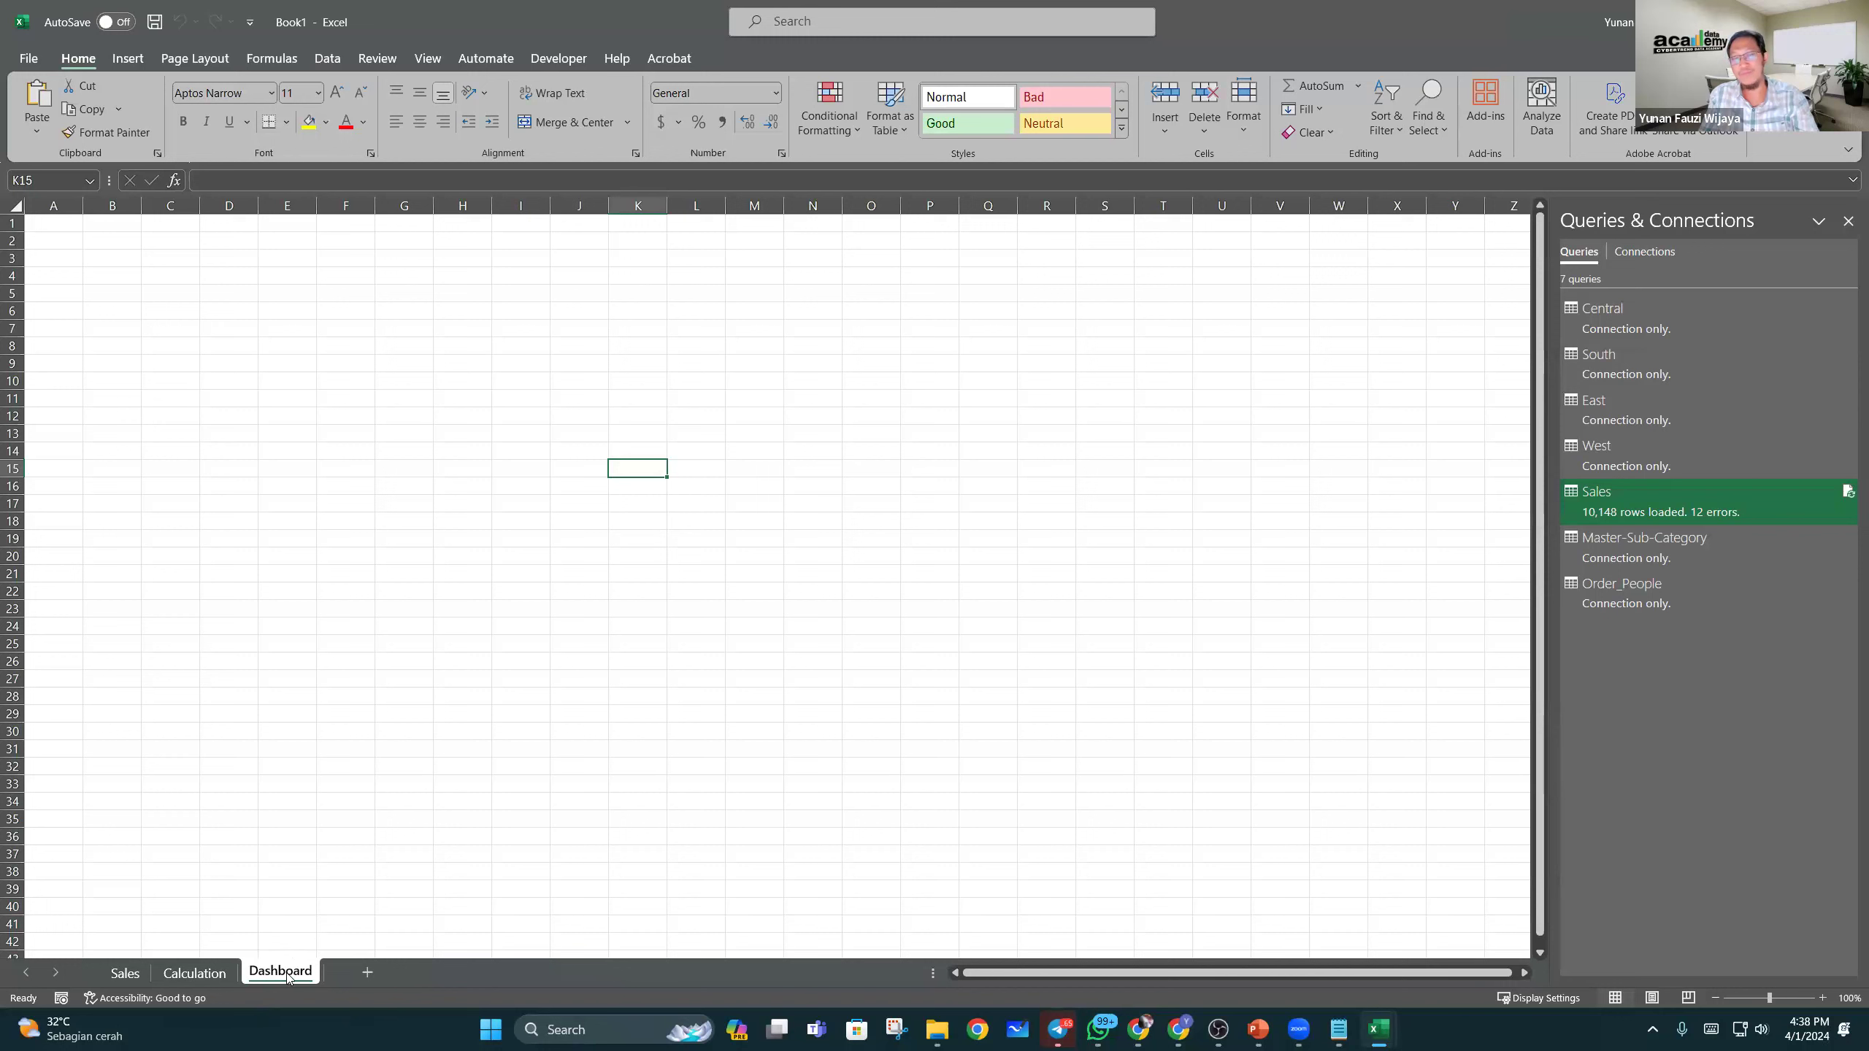
Step: Hide the Calculation sheet so only Sales and Dashboard are shown
right_click(286, 975)
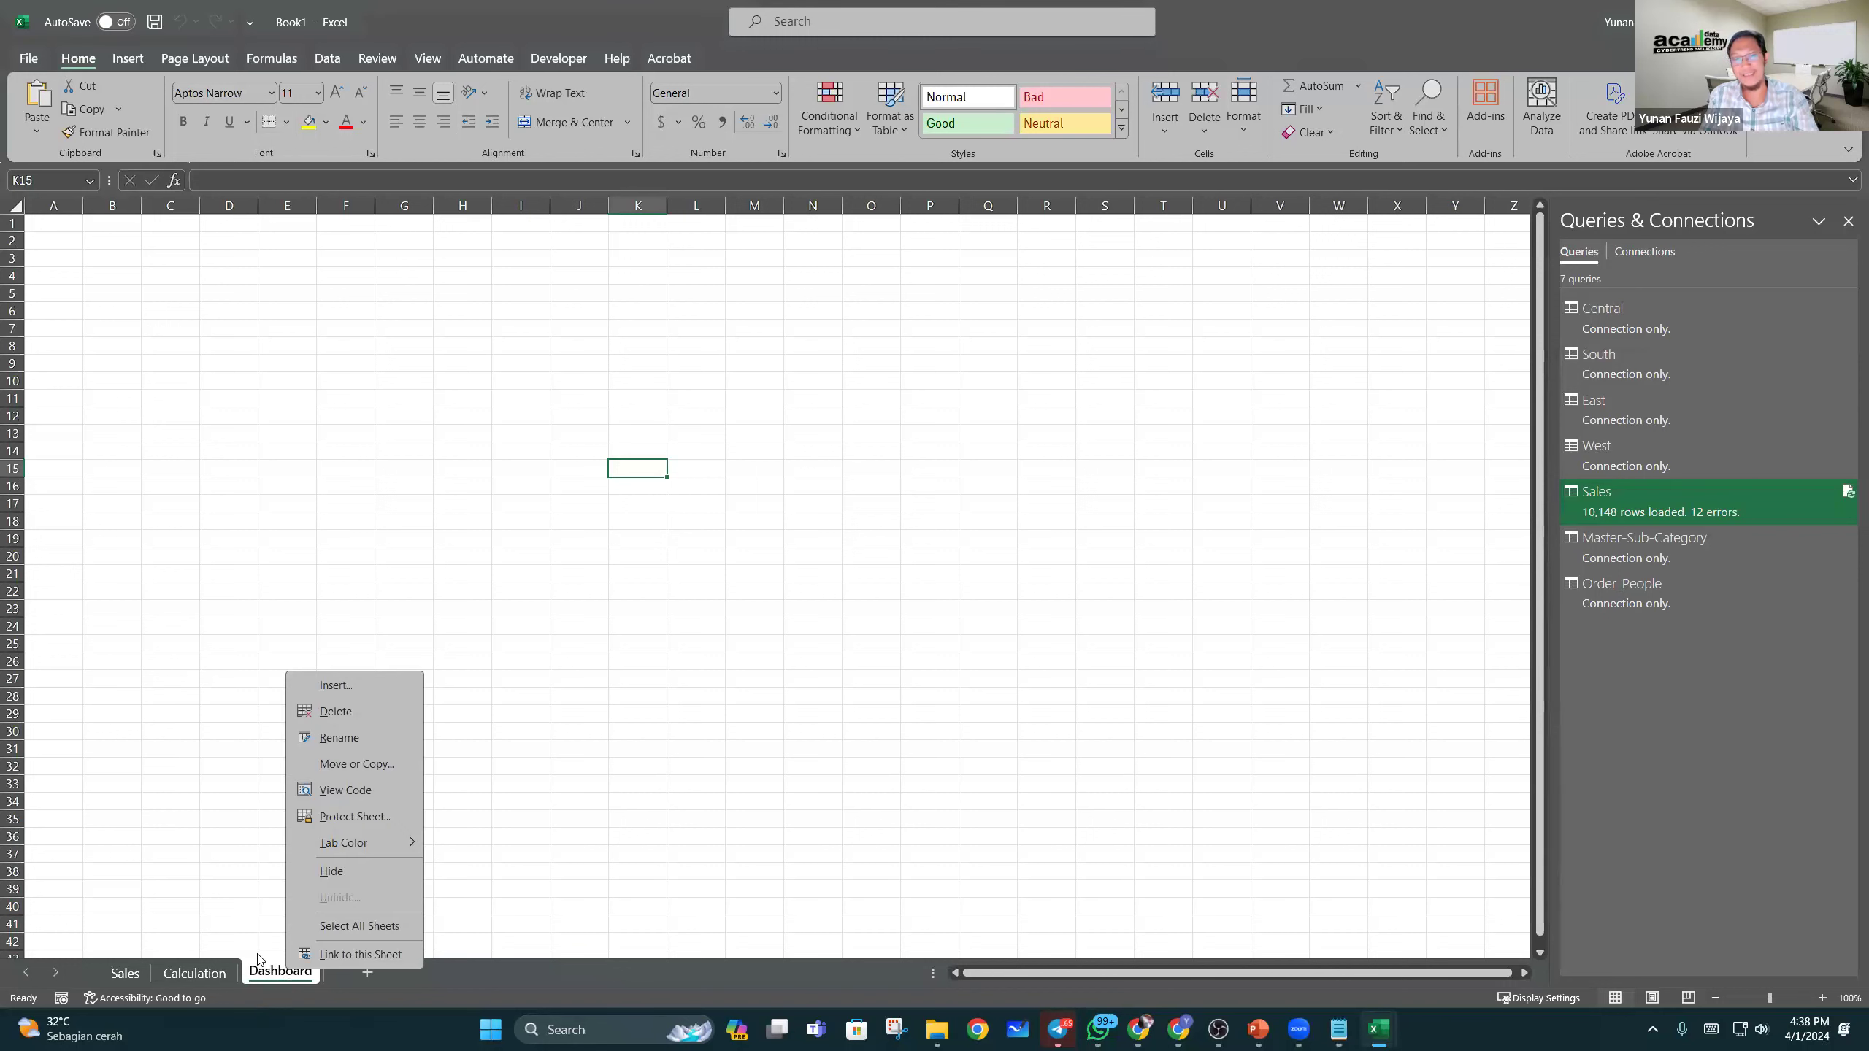
click(190, 977)
click(191, 976)
right_click(192, 975)
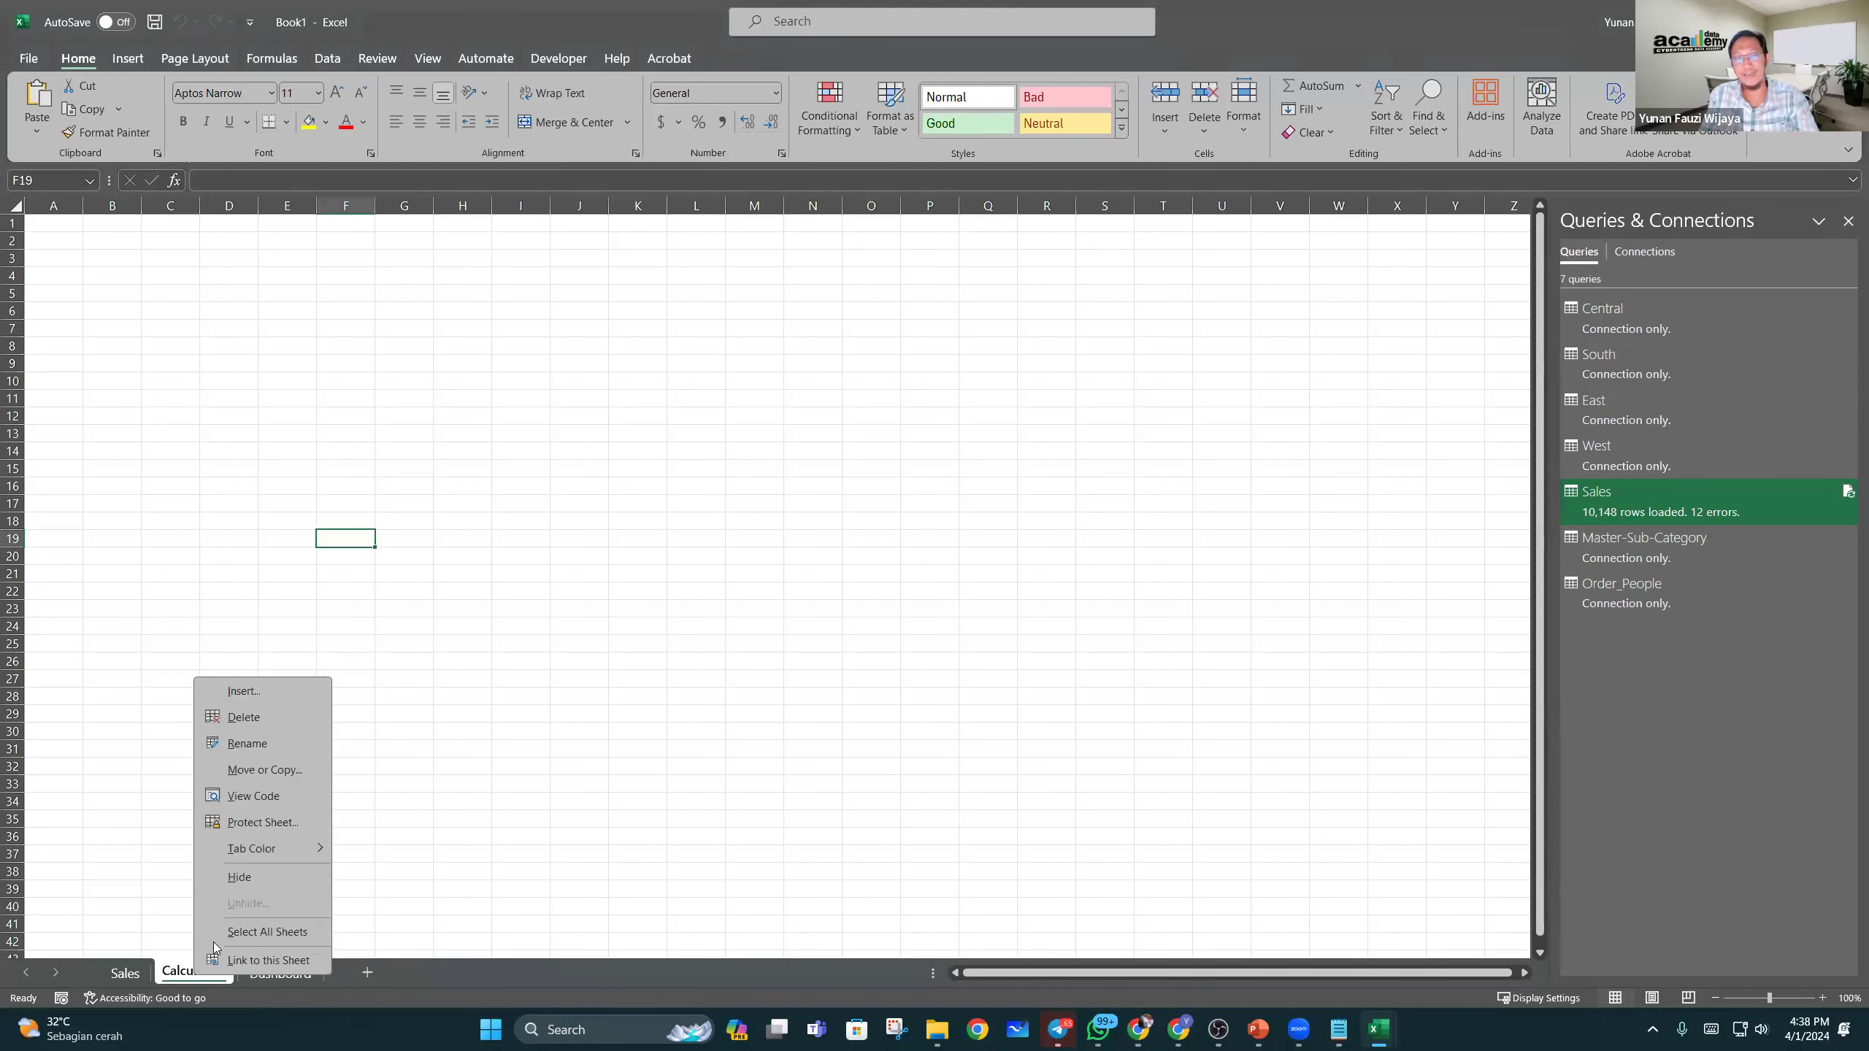
click(254, 877)
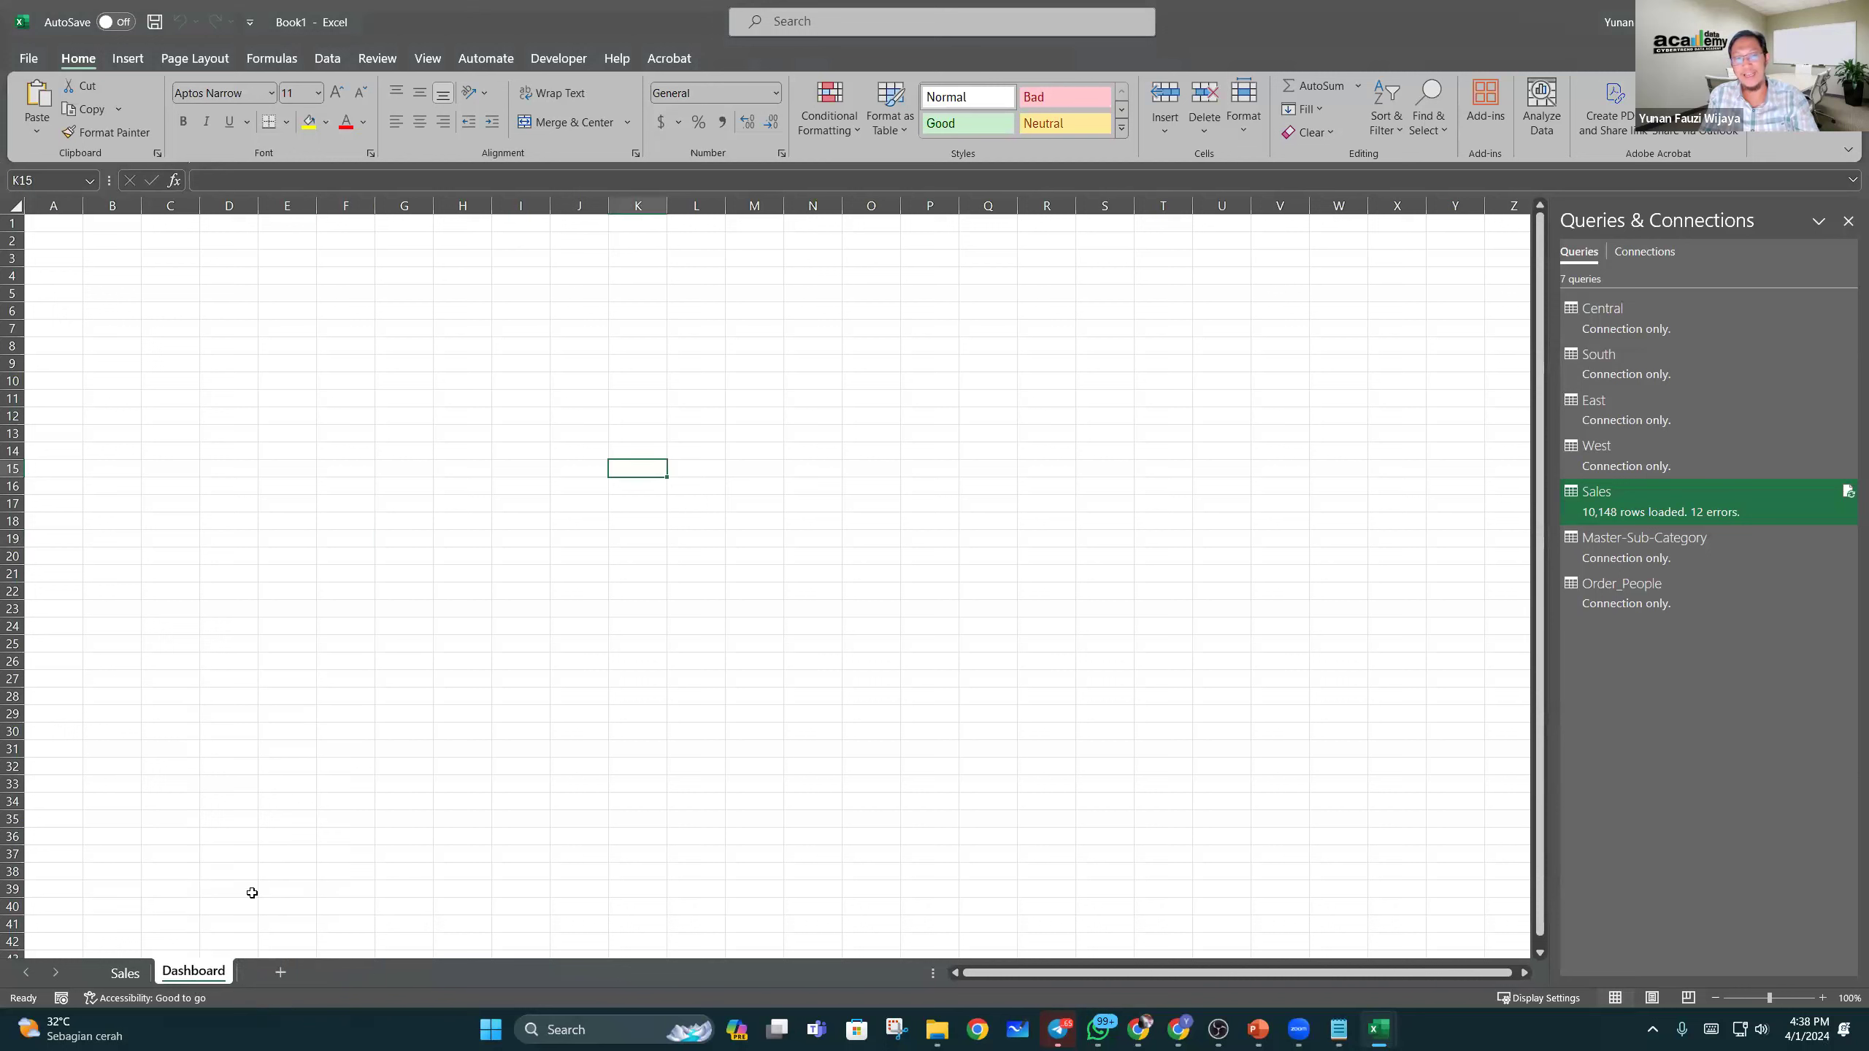
Step: Unhide the Calculation sheet
right_click(204, 976)
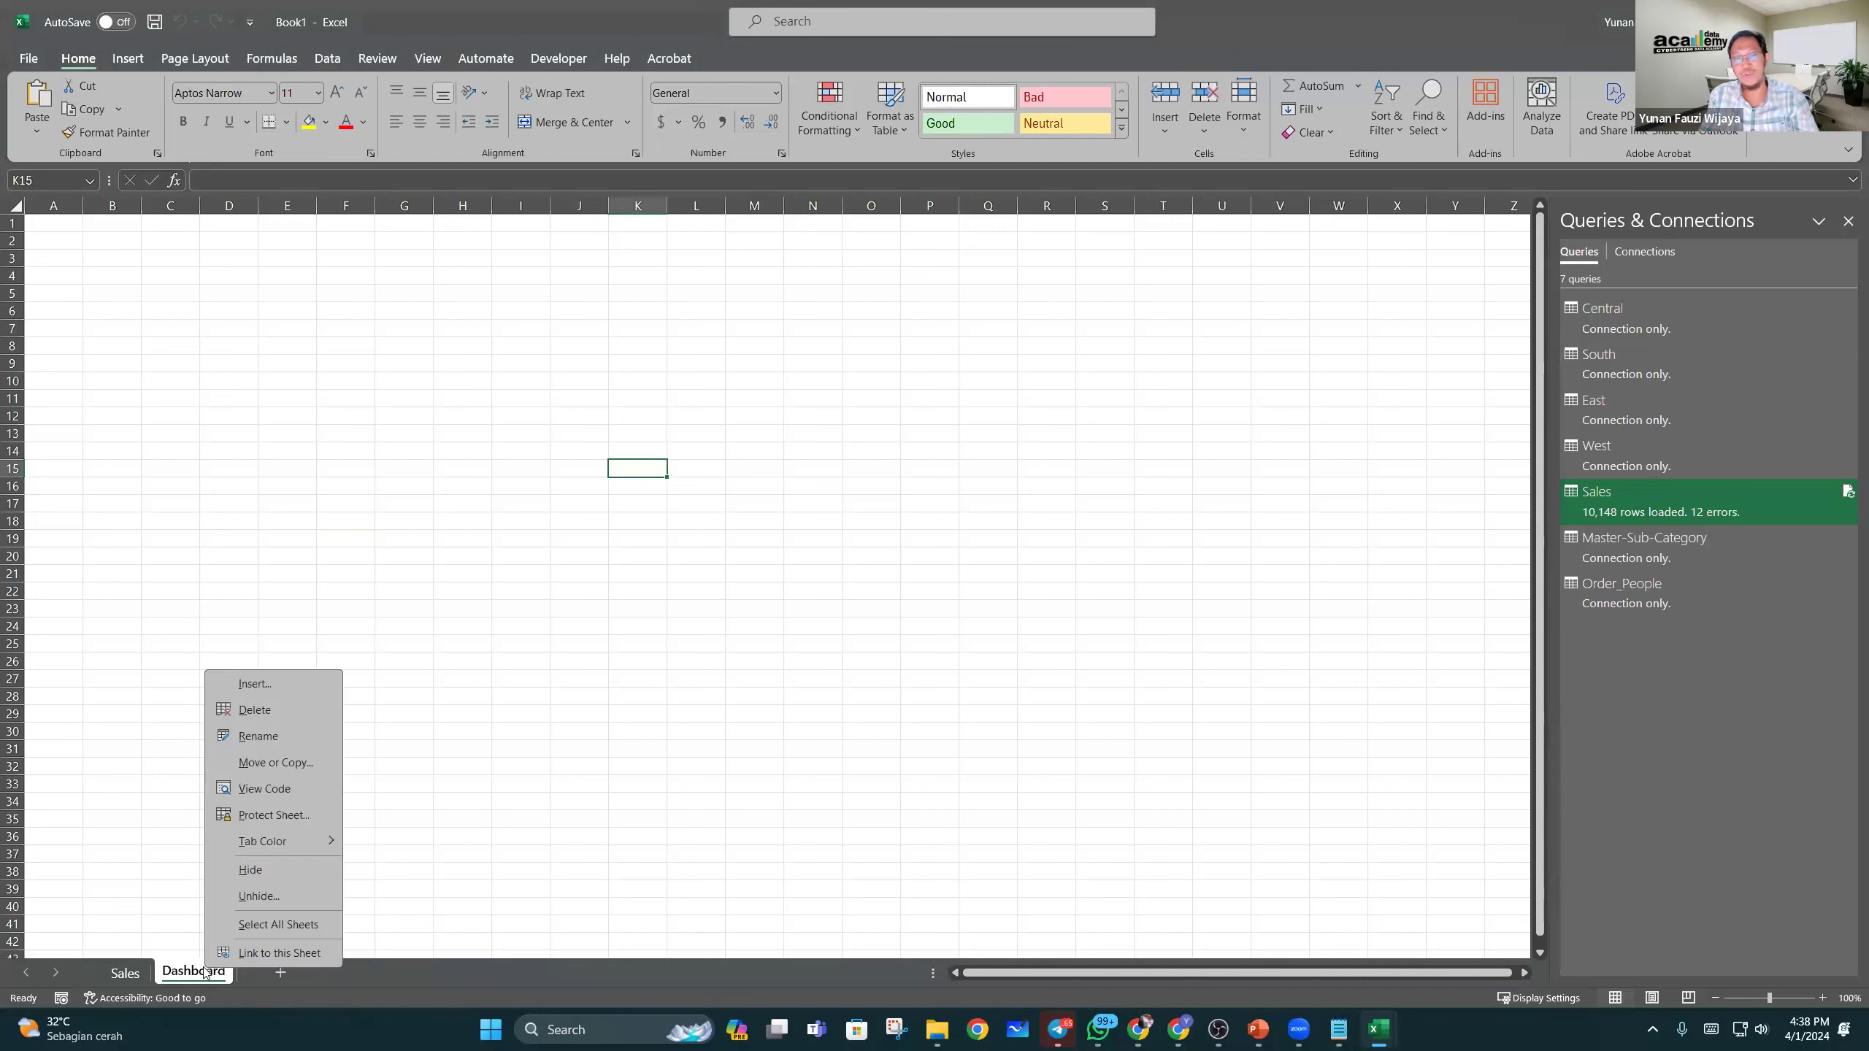
click(264, 900)
click(293, 964)
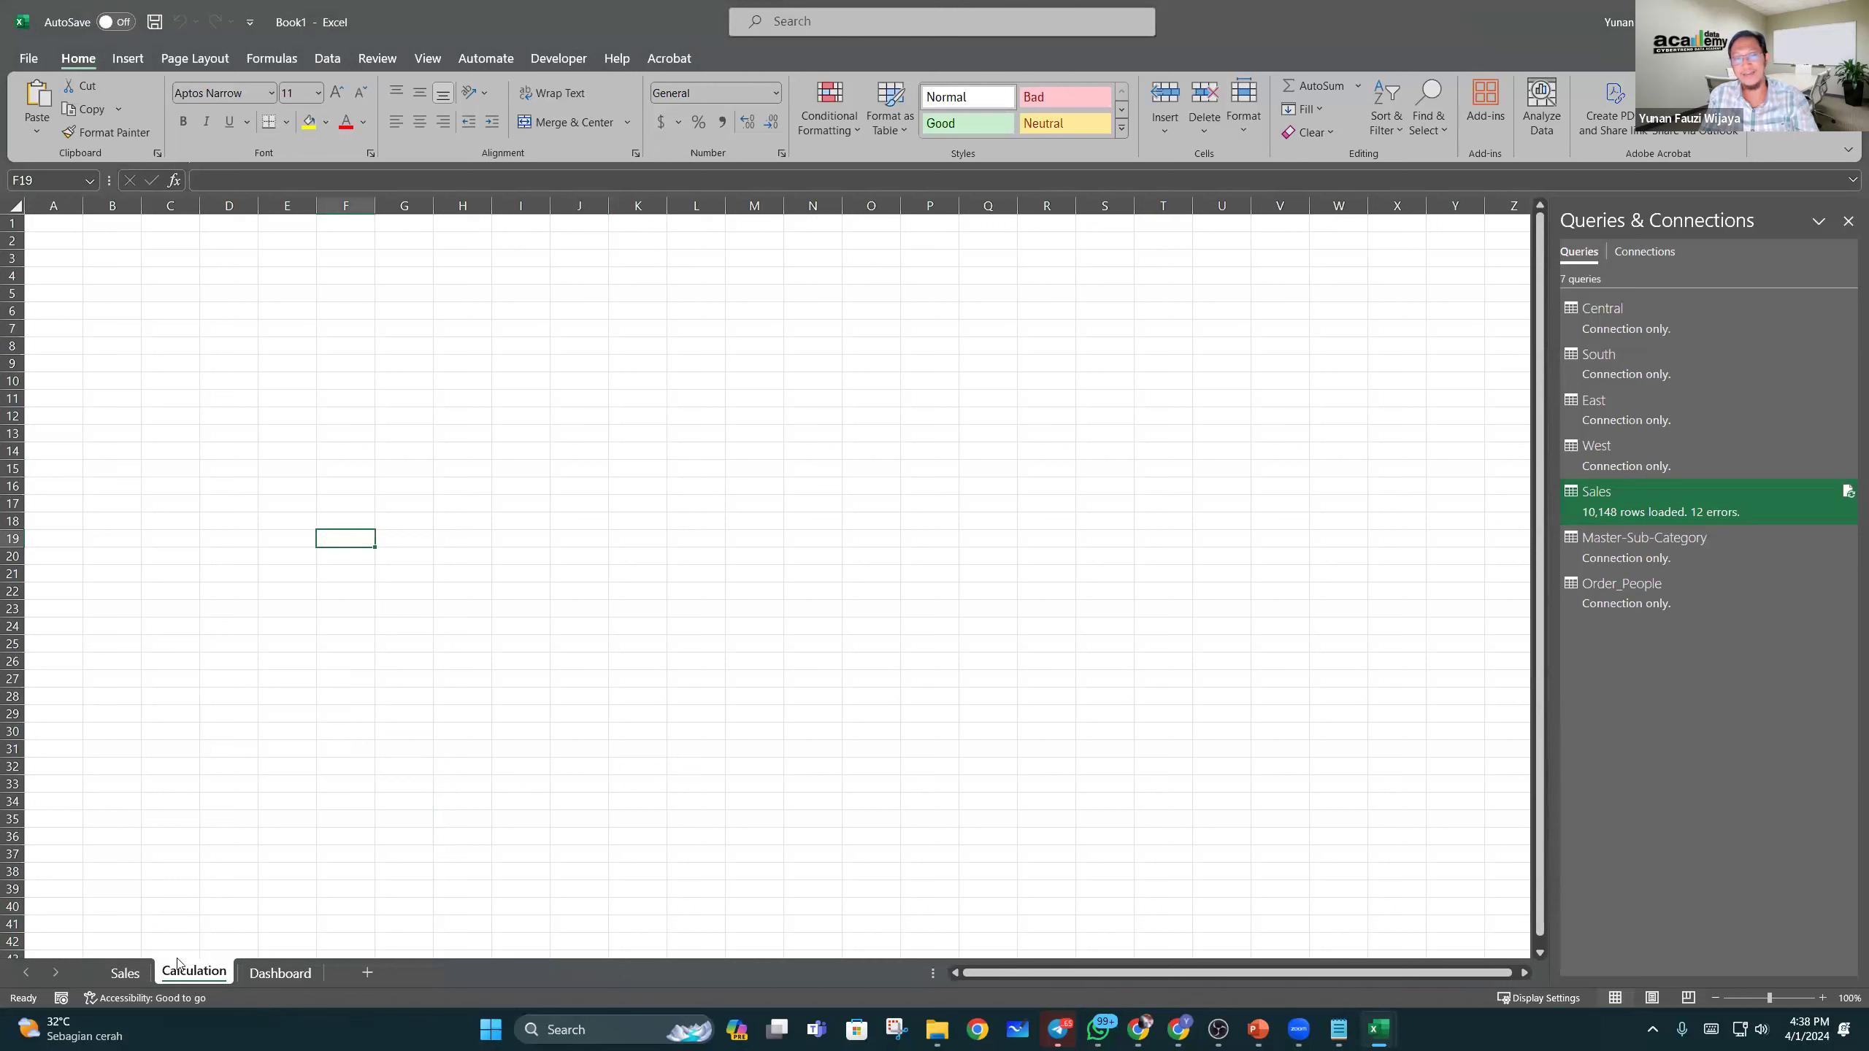
click(250, 975)
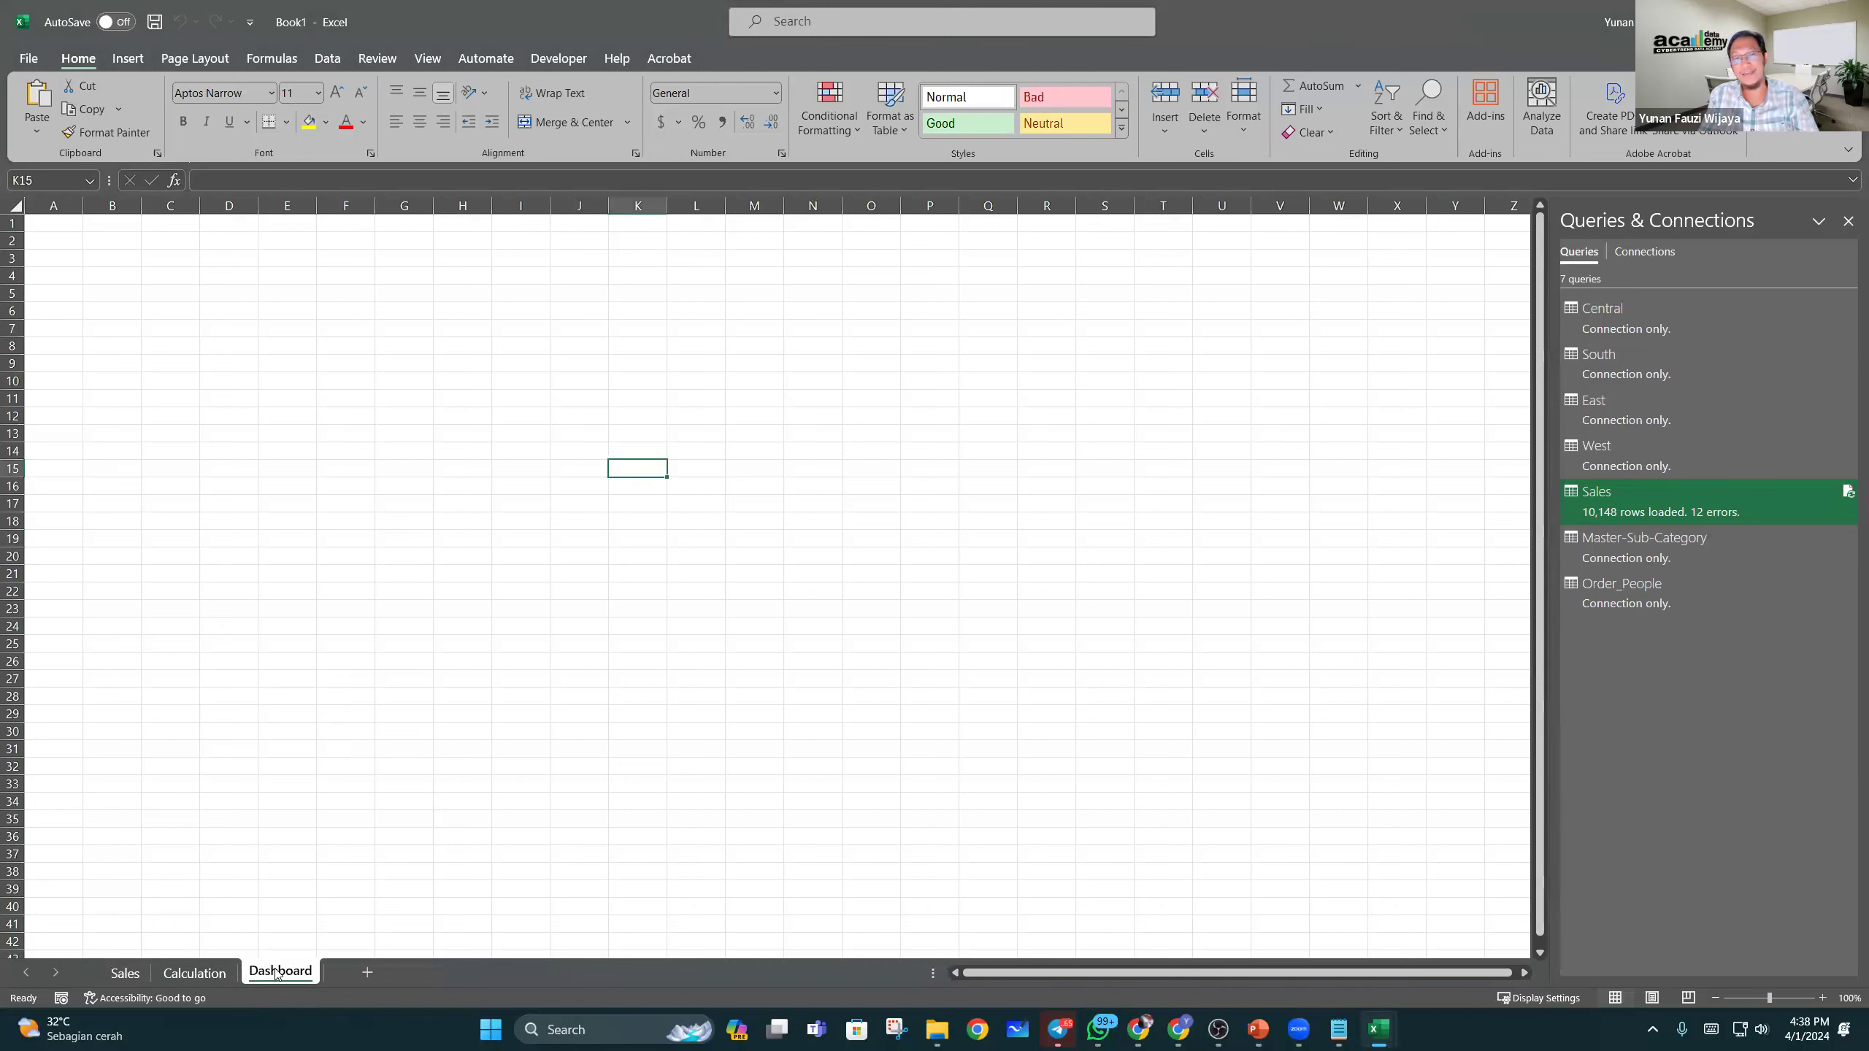
right_click(278, 973)
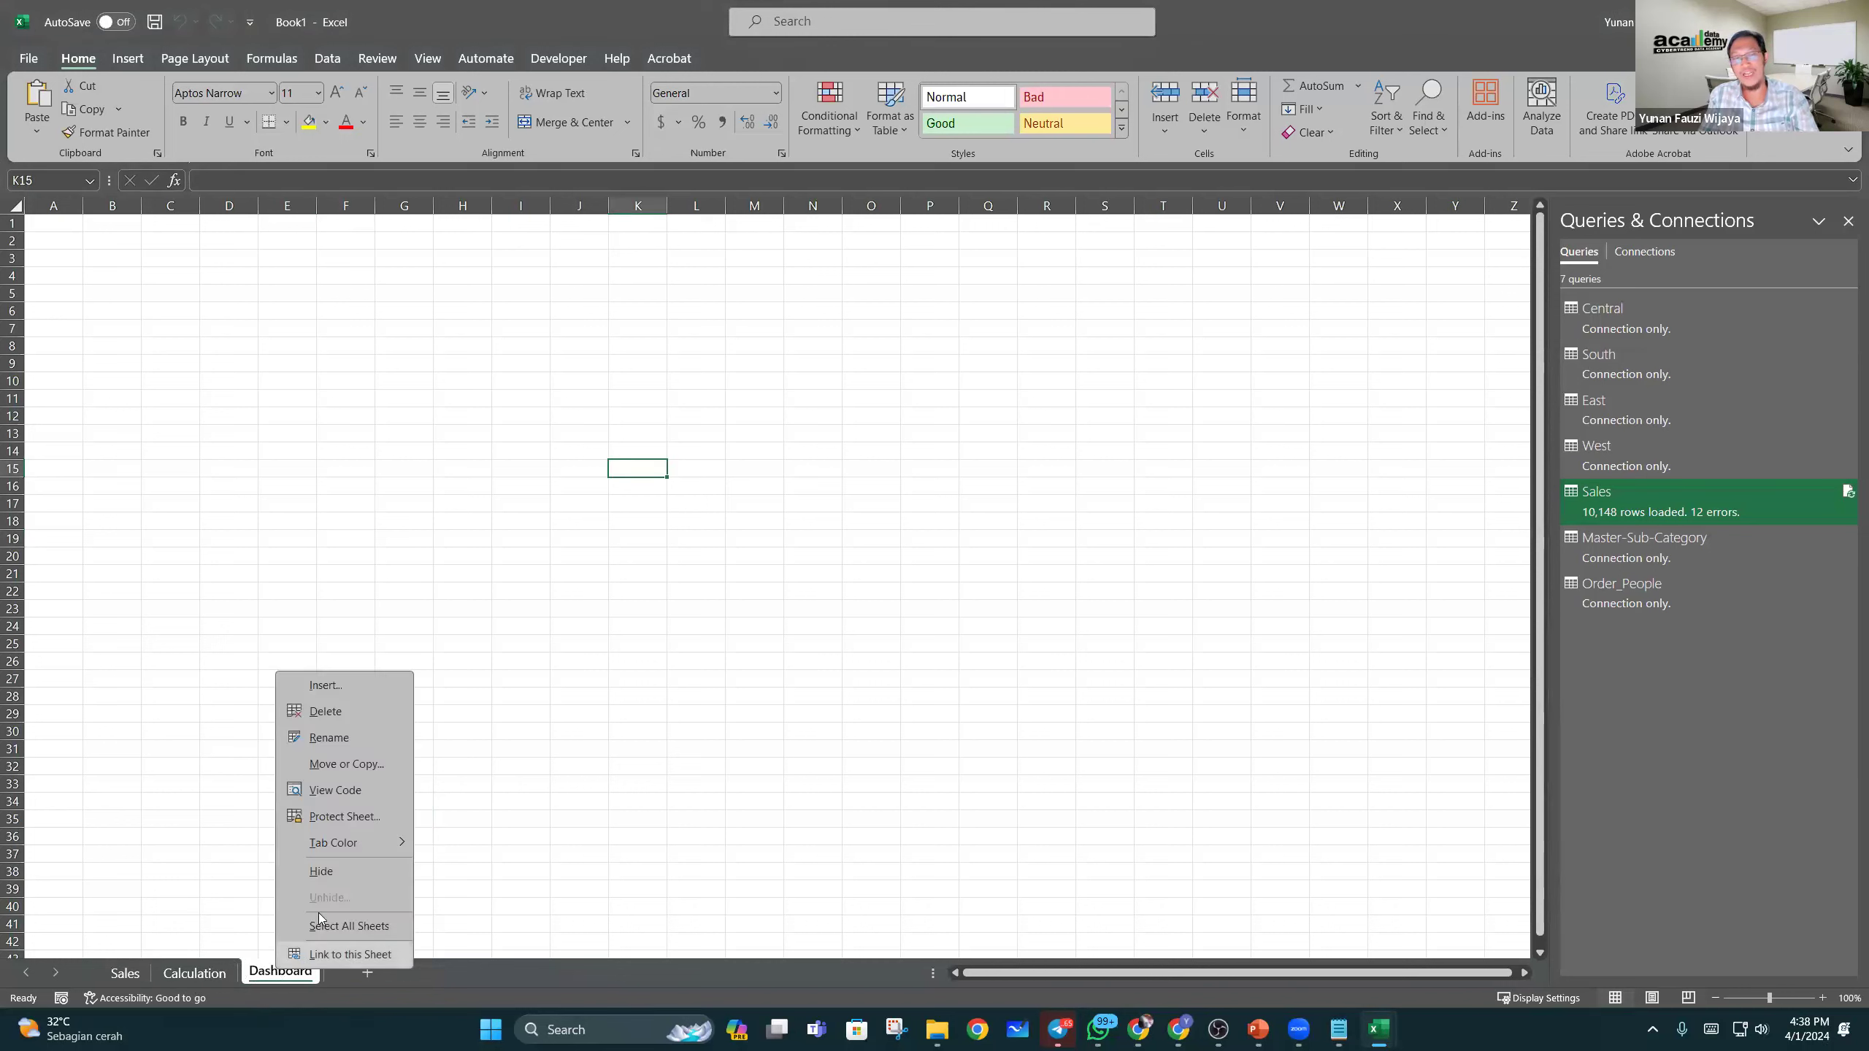
click(574, 877)
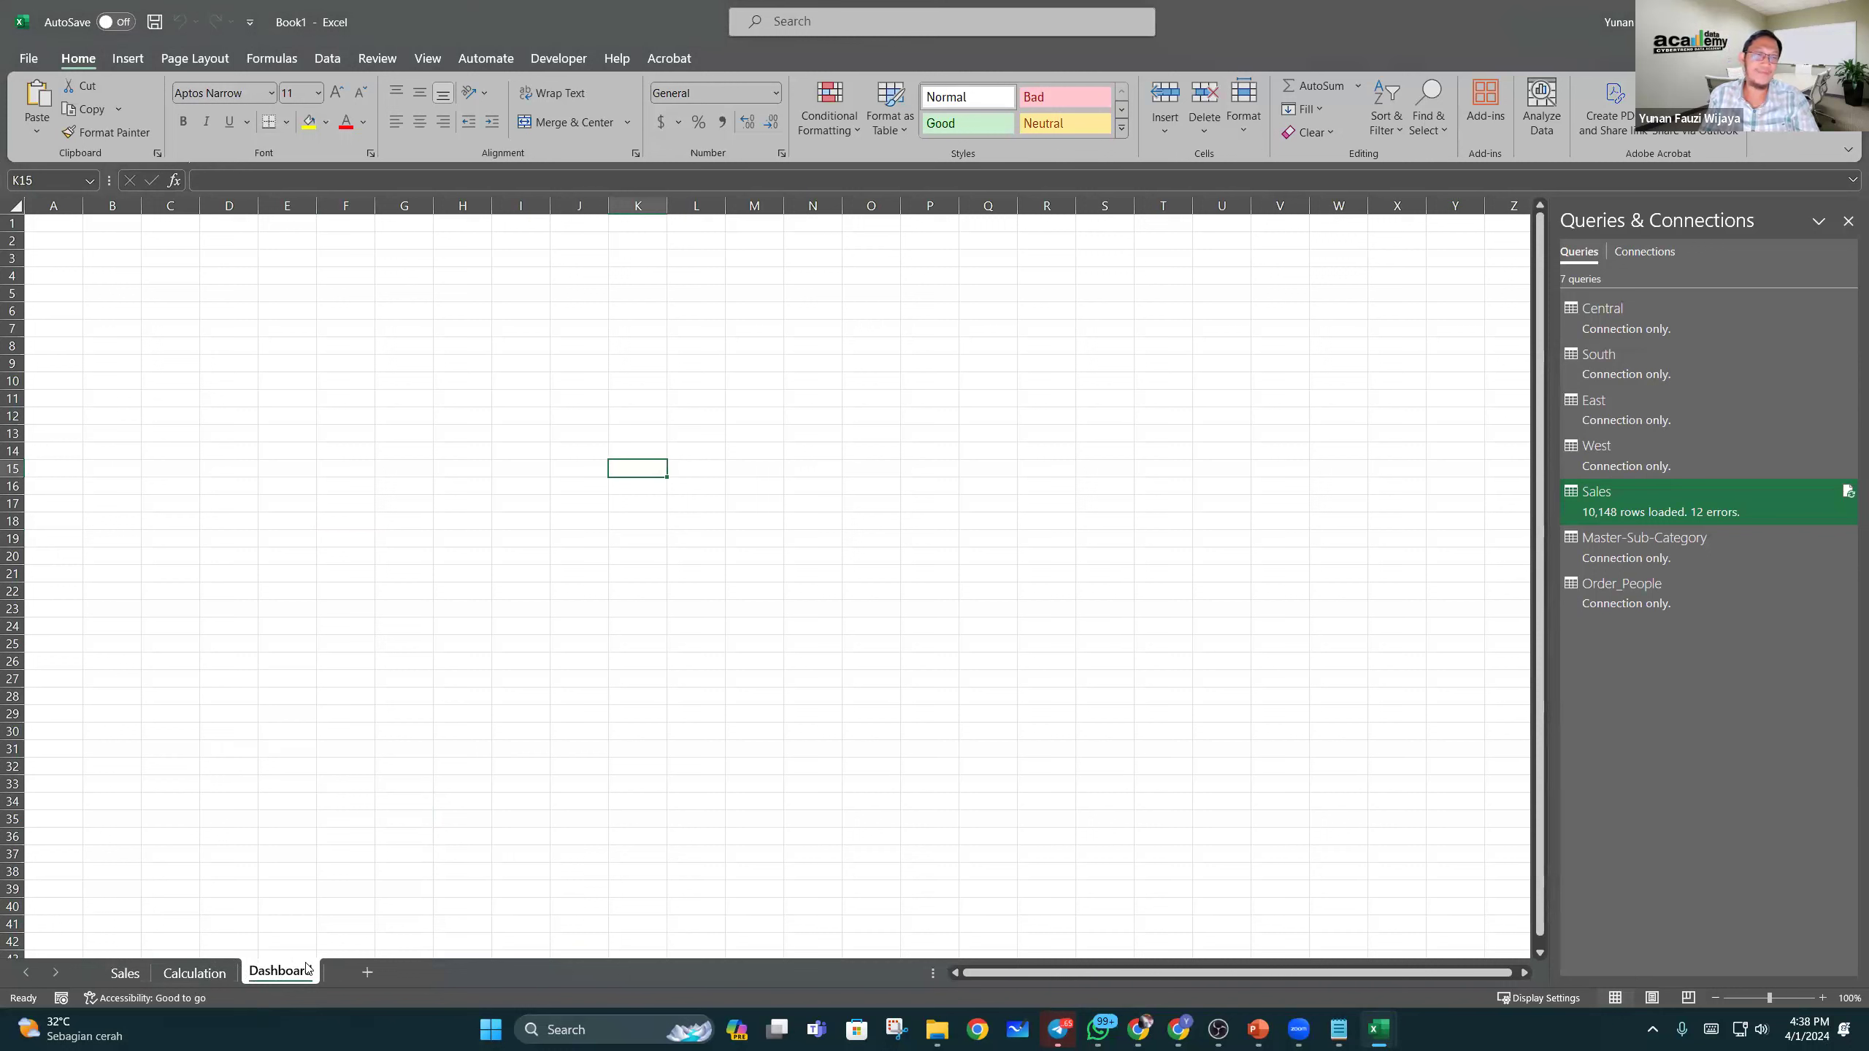
click(197, 978)
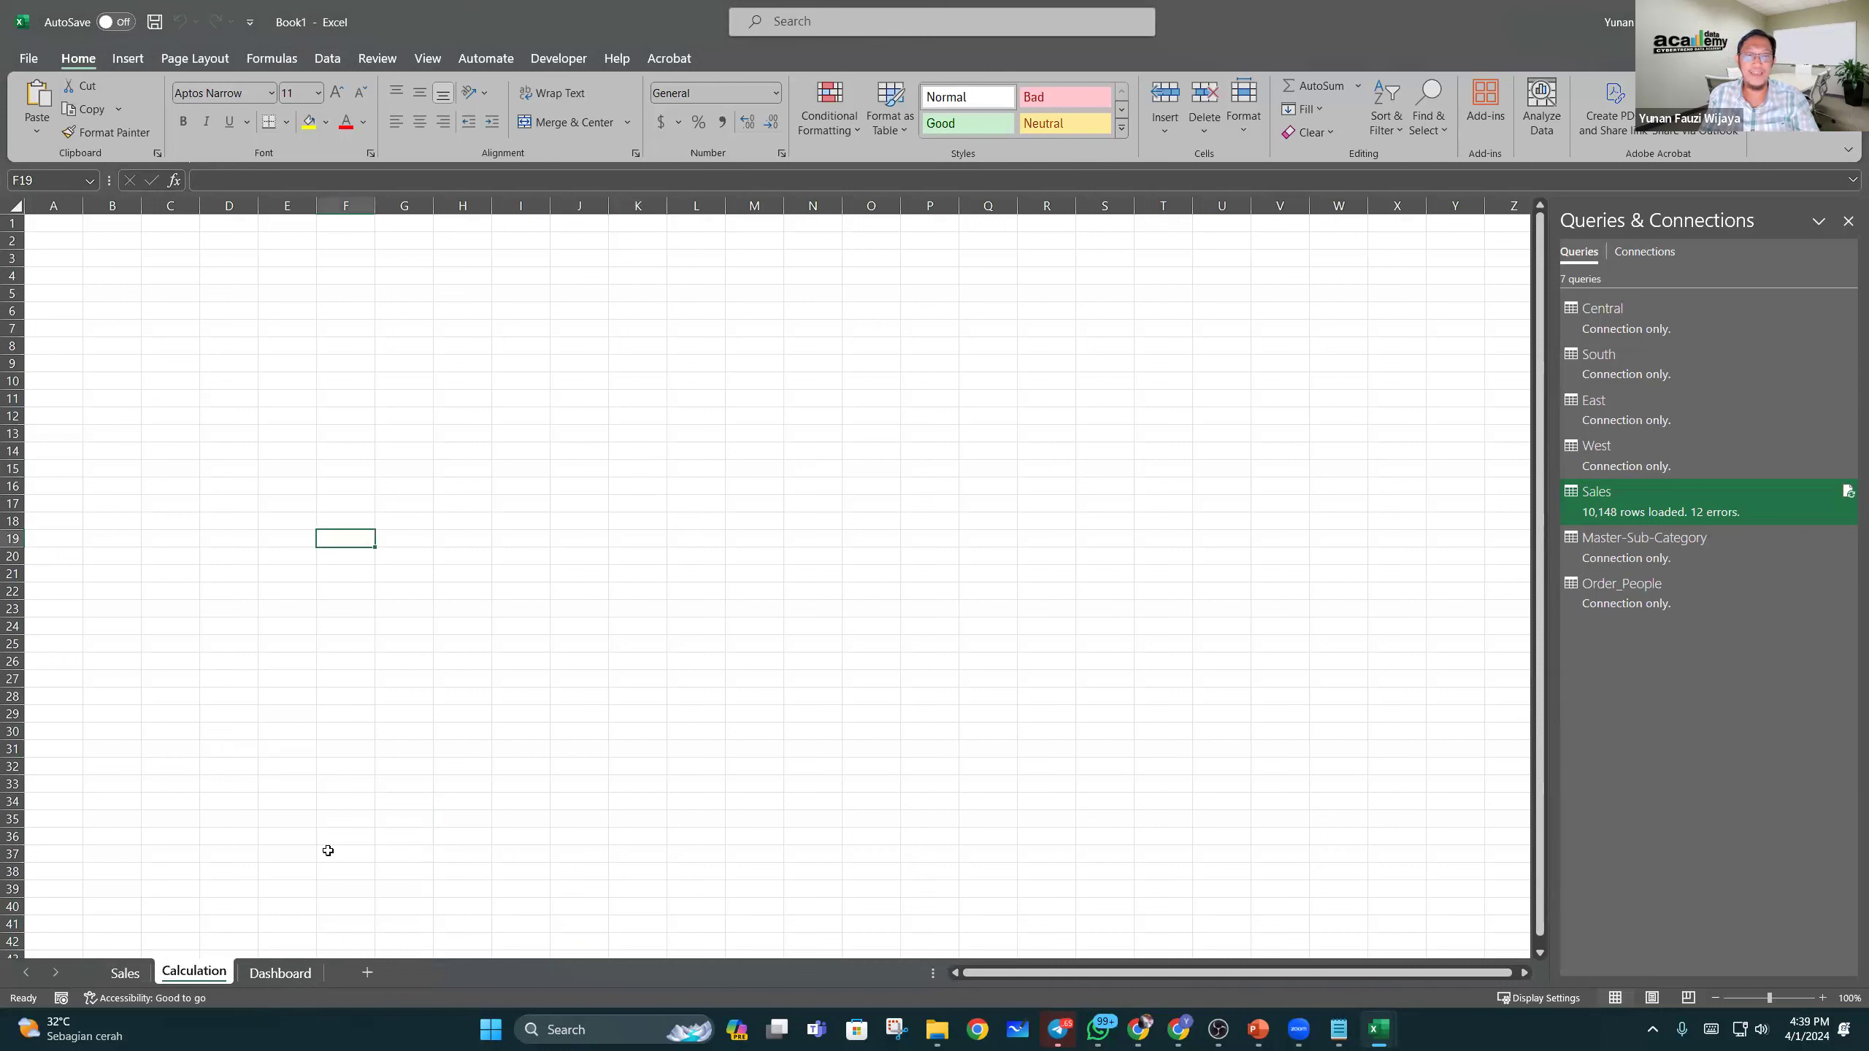
drag(118, 279, 98, 261)
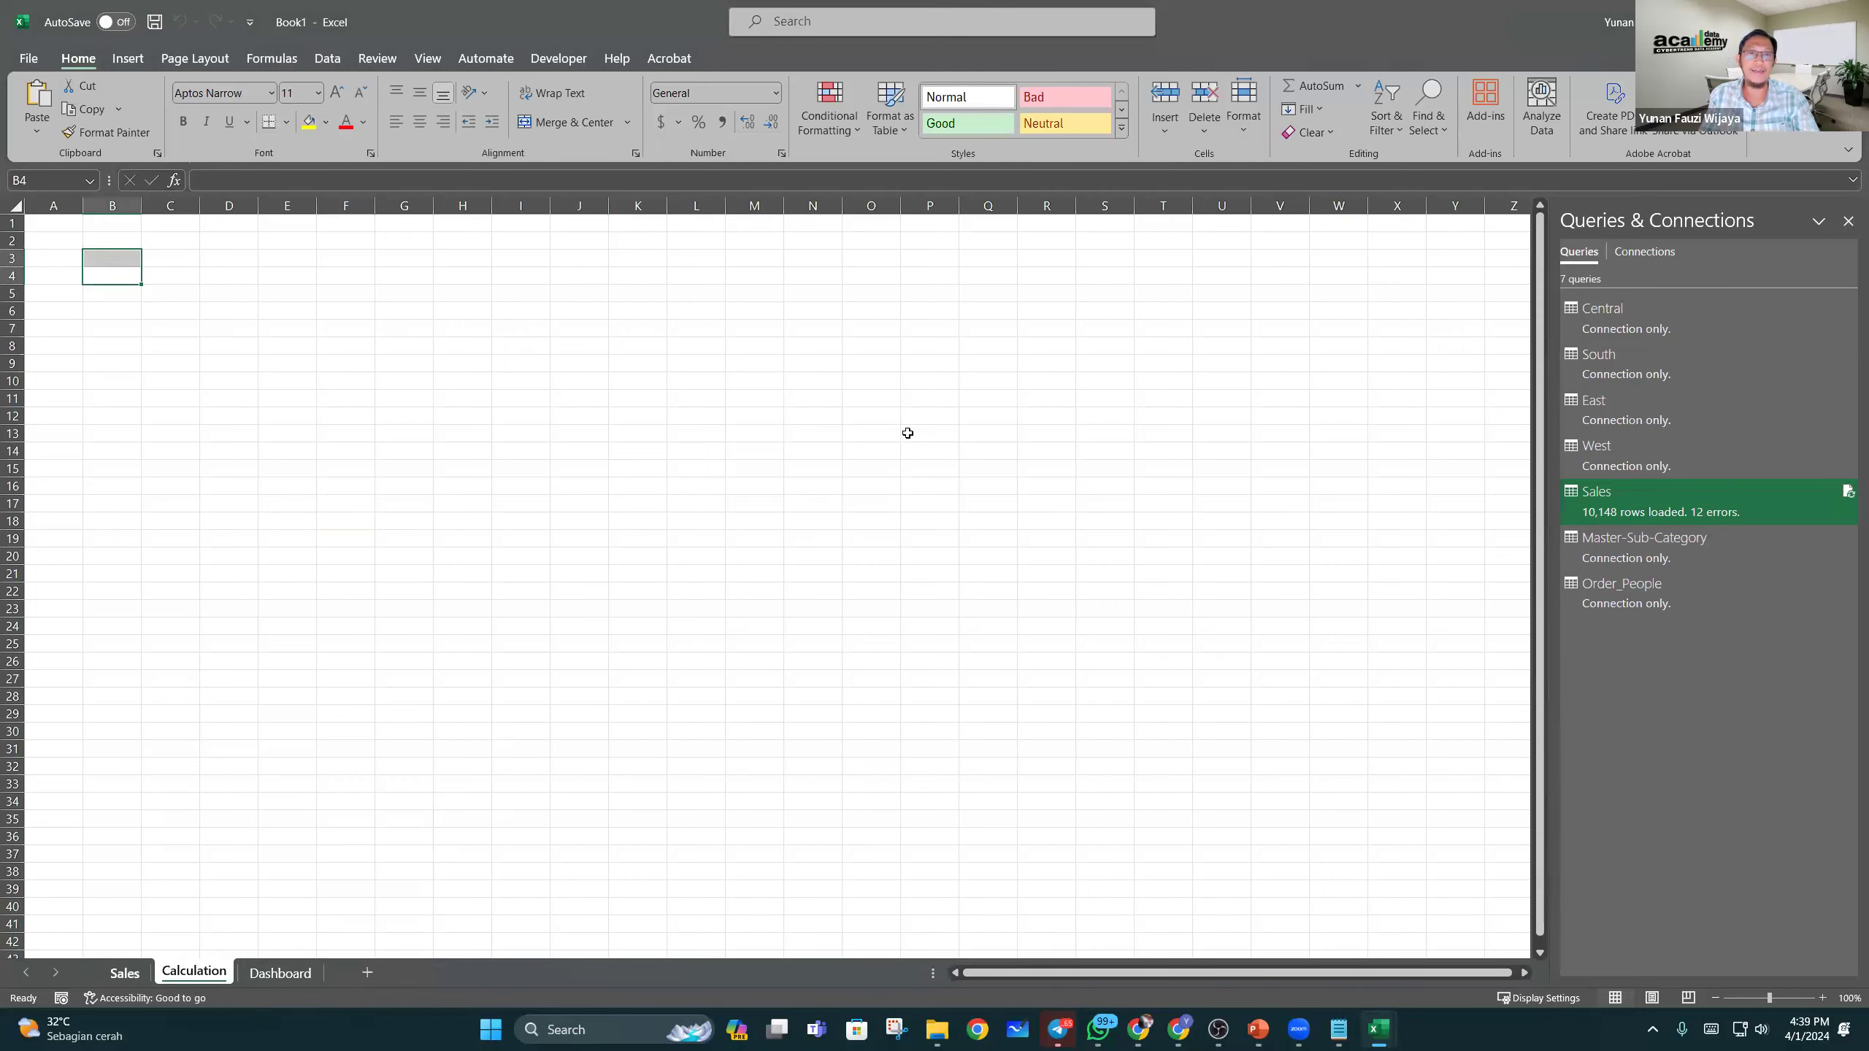
Step: Insert a PivotTable from the Sales table into the existing Calculation sheet at cell A2
key(ctrl+Page_Up)
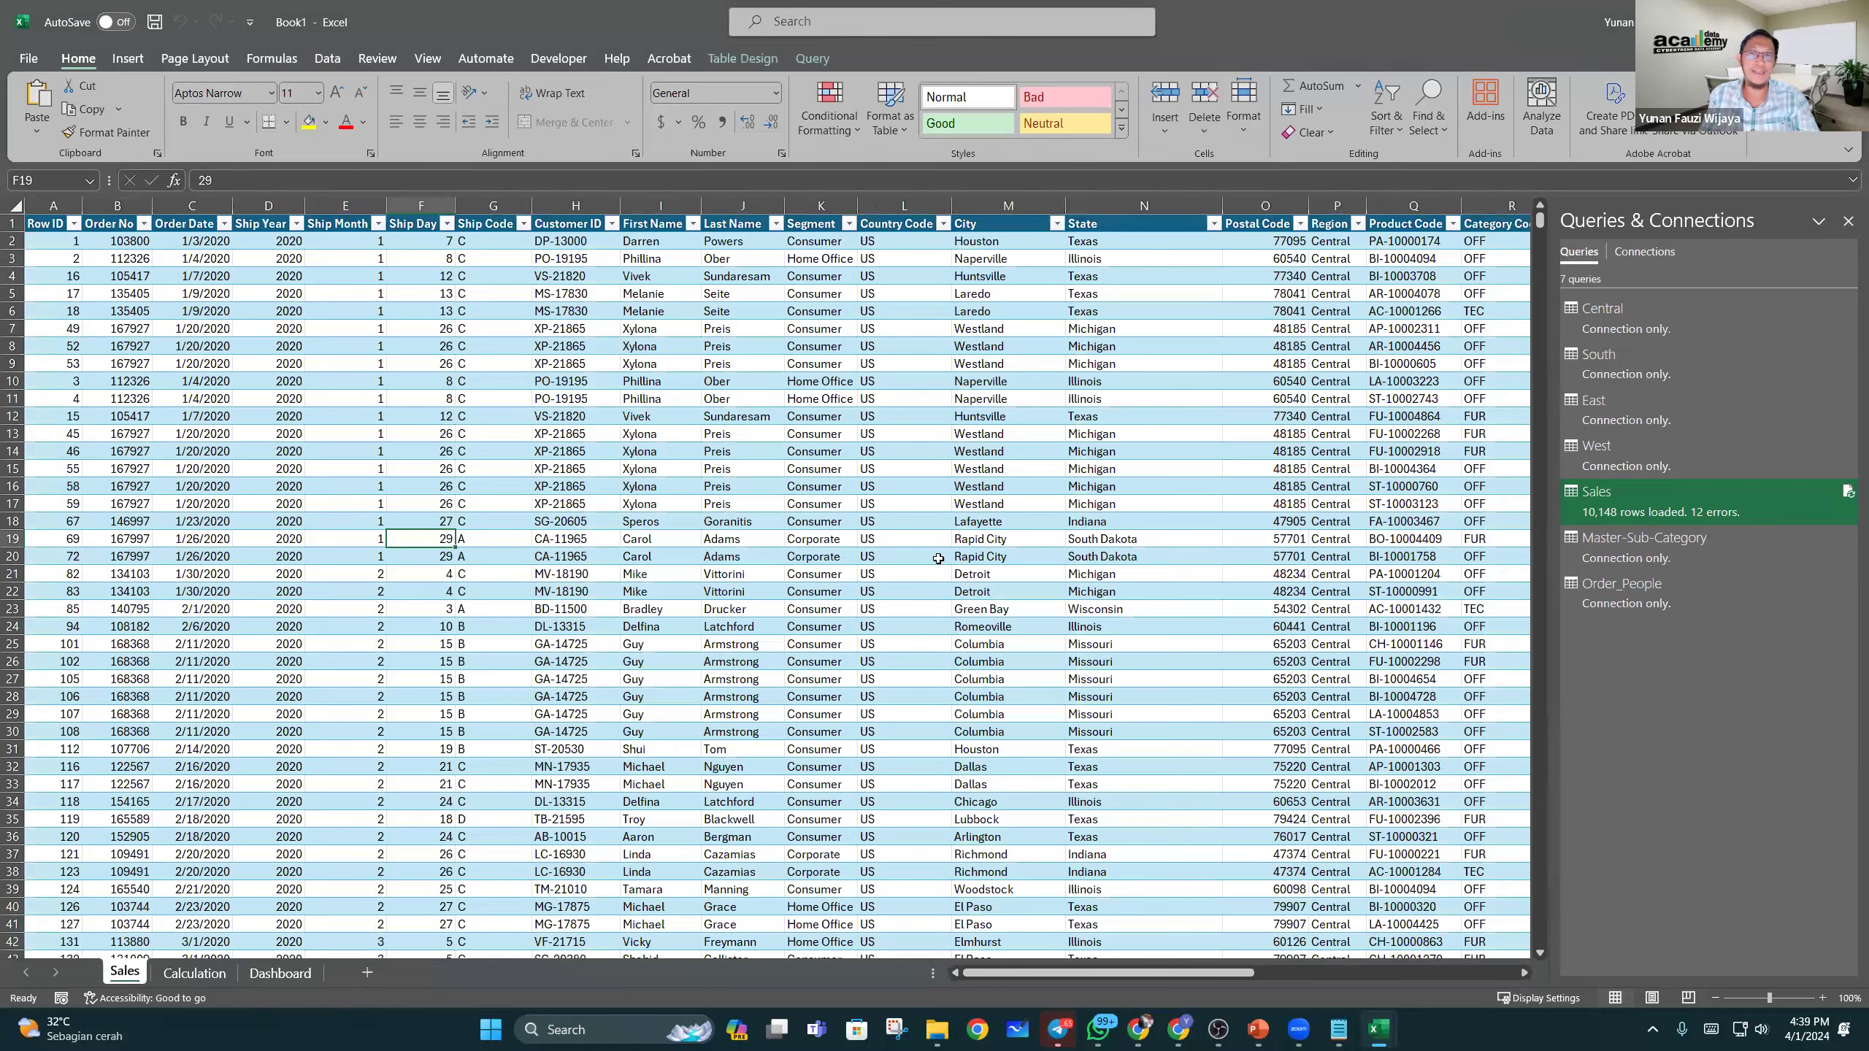
scroll(1470, 982, right, 2)
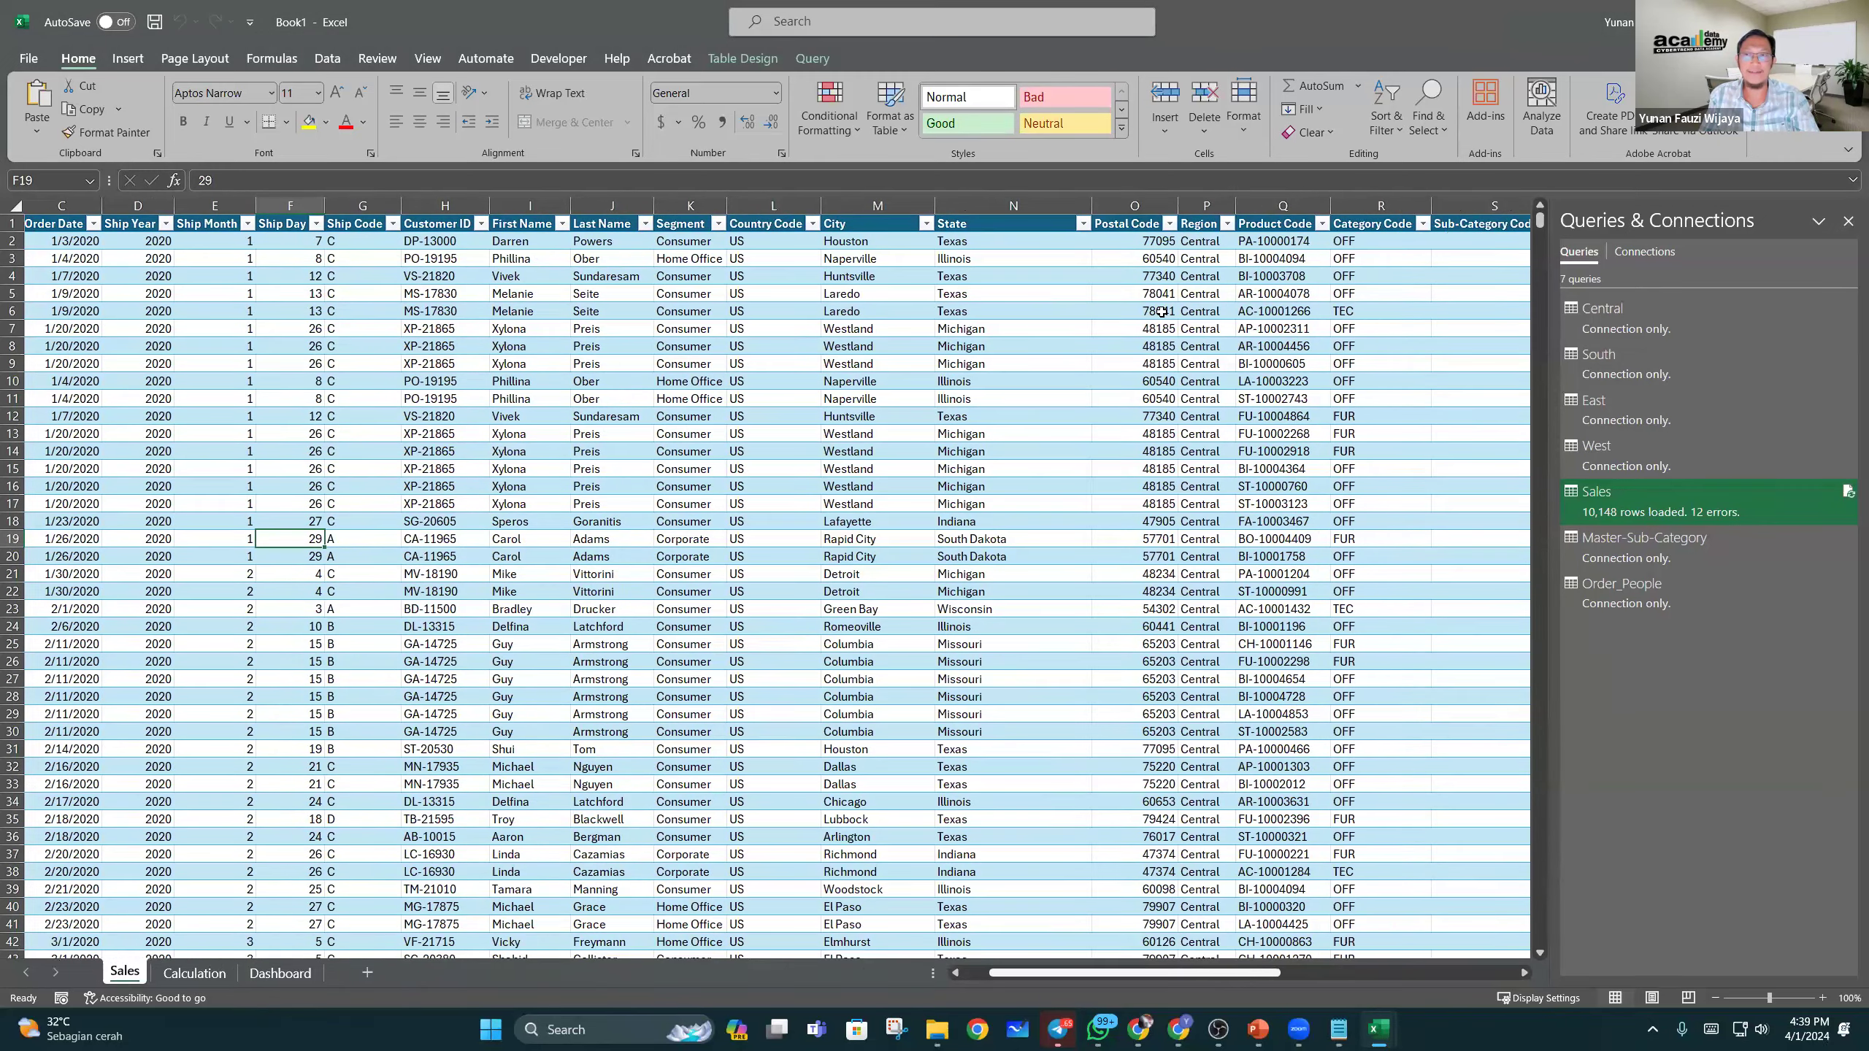
scroll(1309, 352, right, 2)
scroll(401, 602, right, 4)
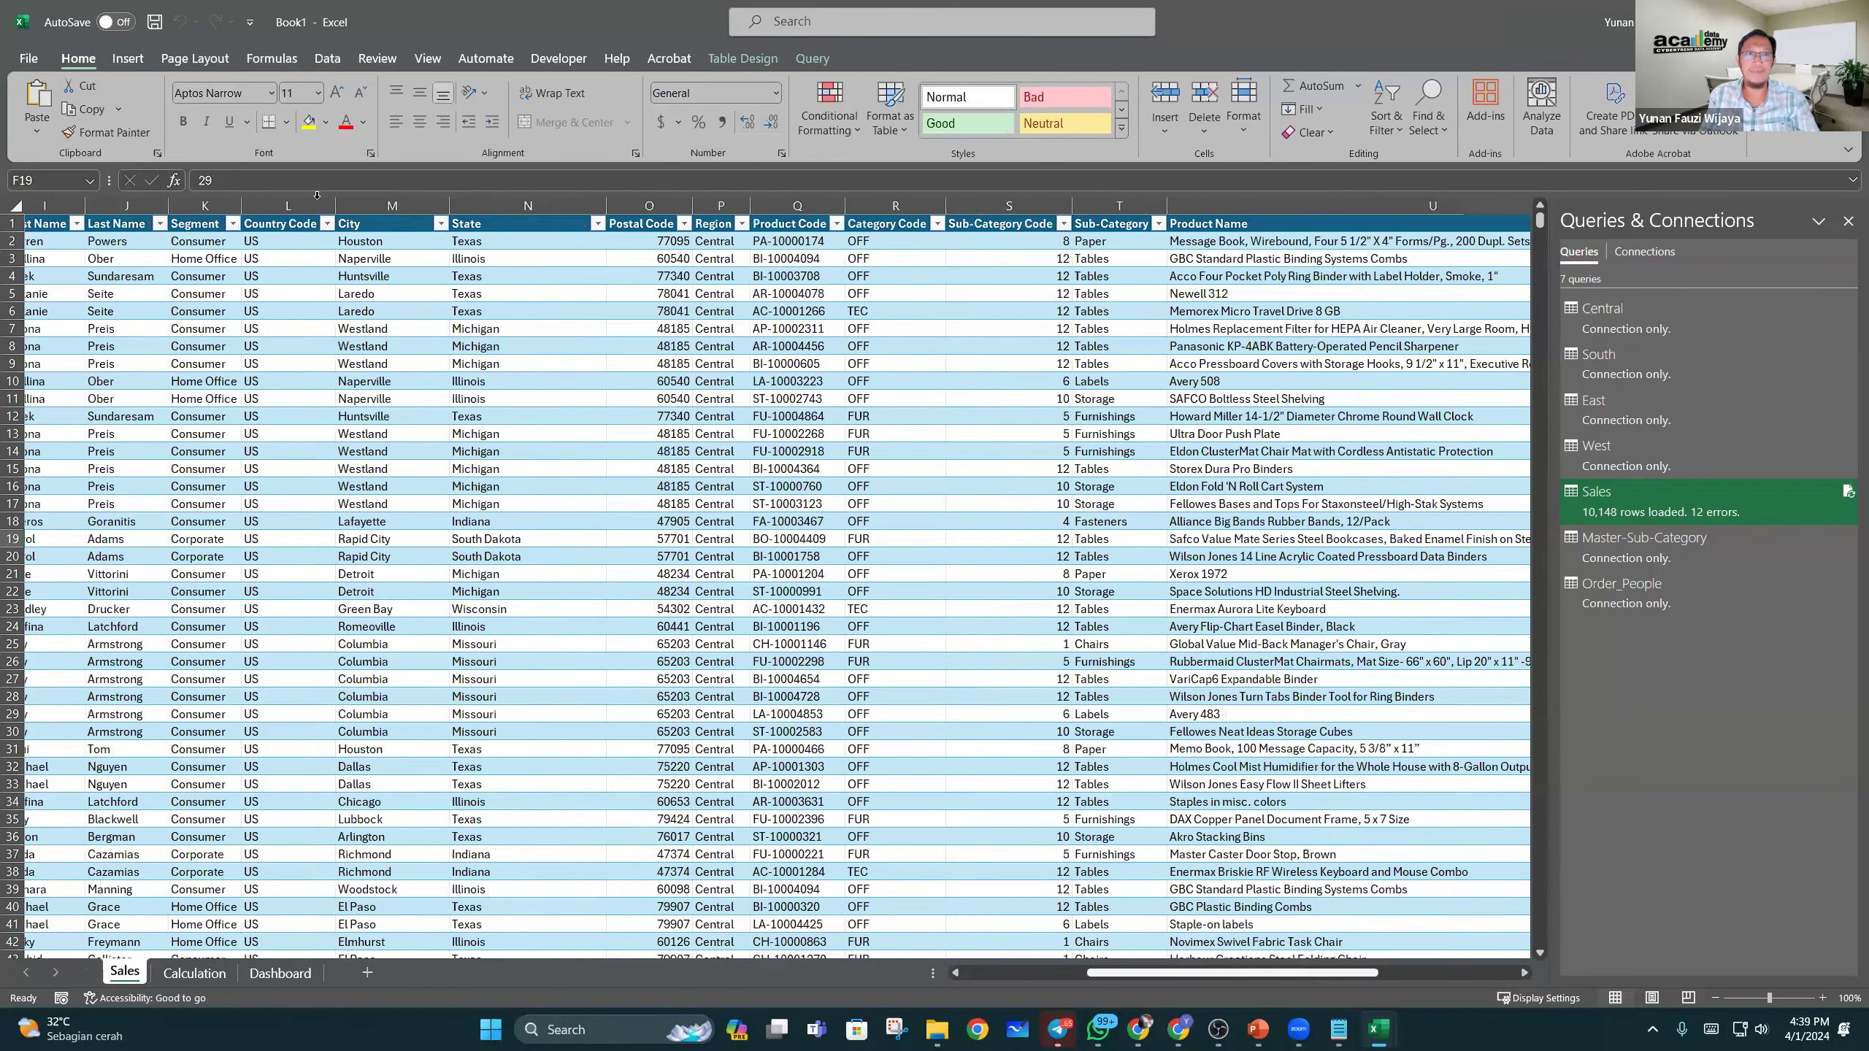
scroll(129, 60, right, 6)
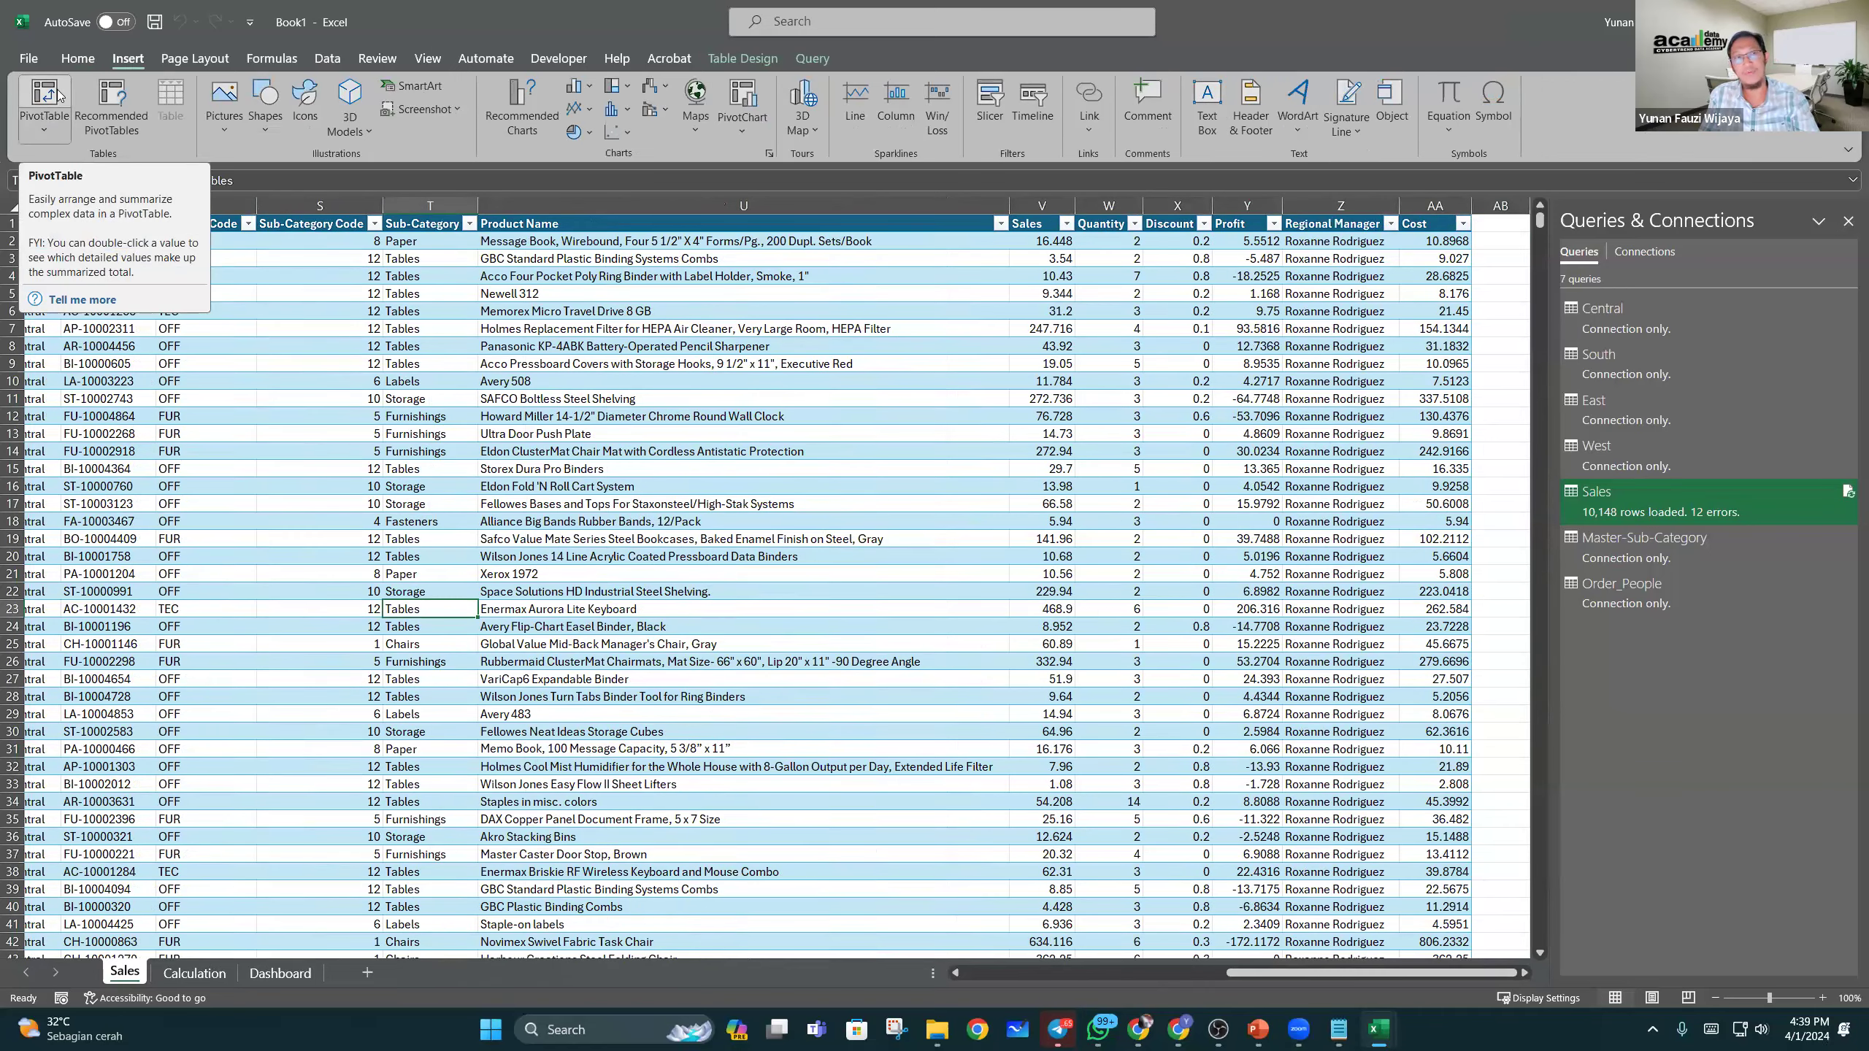
click(59, 92)
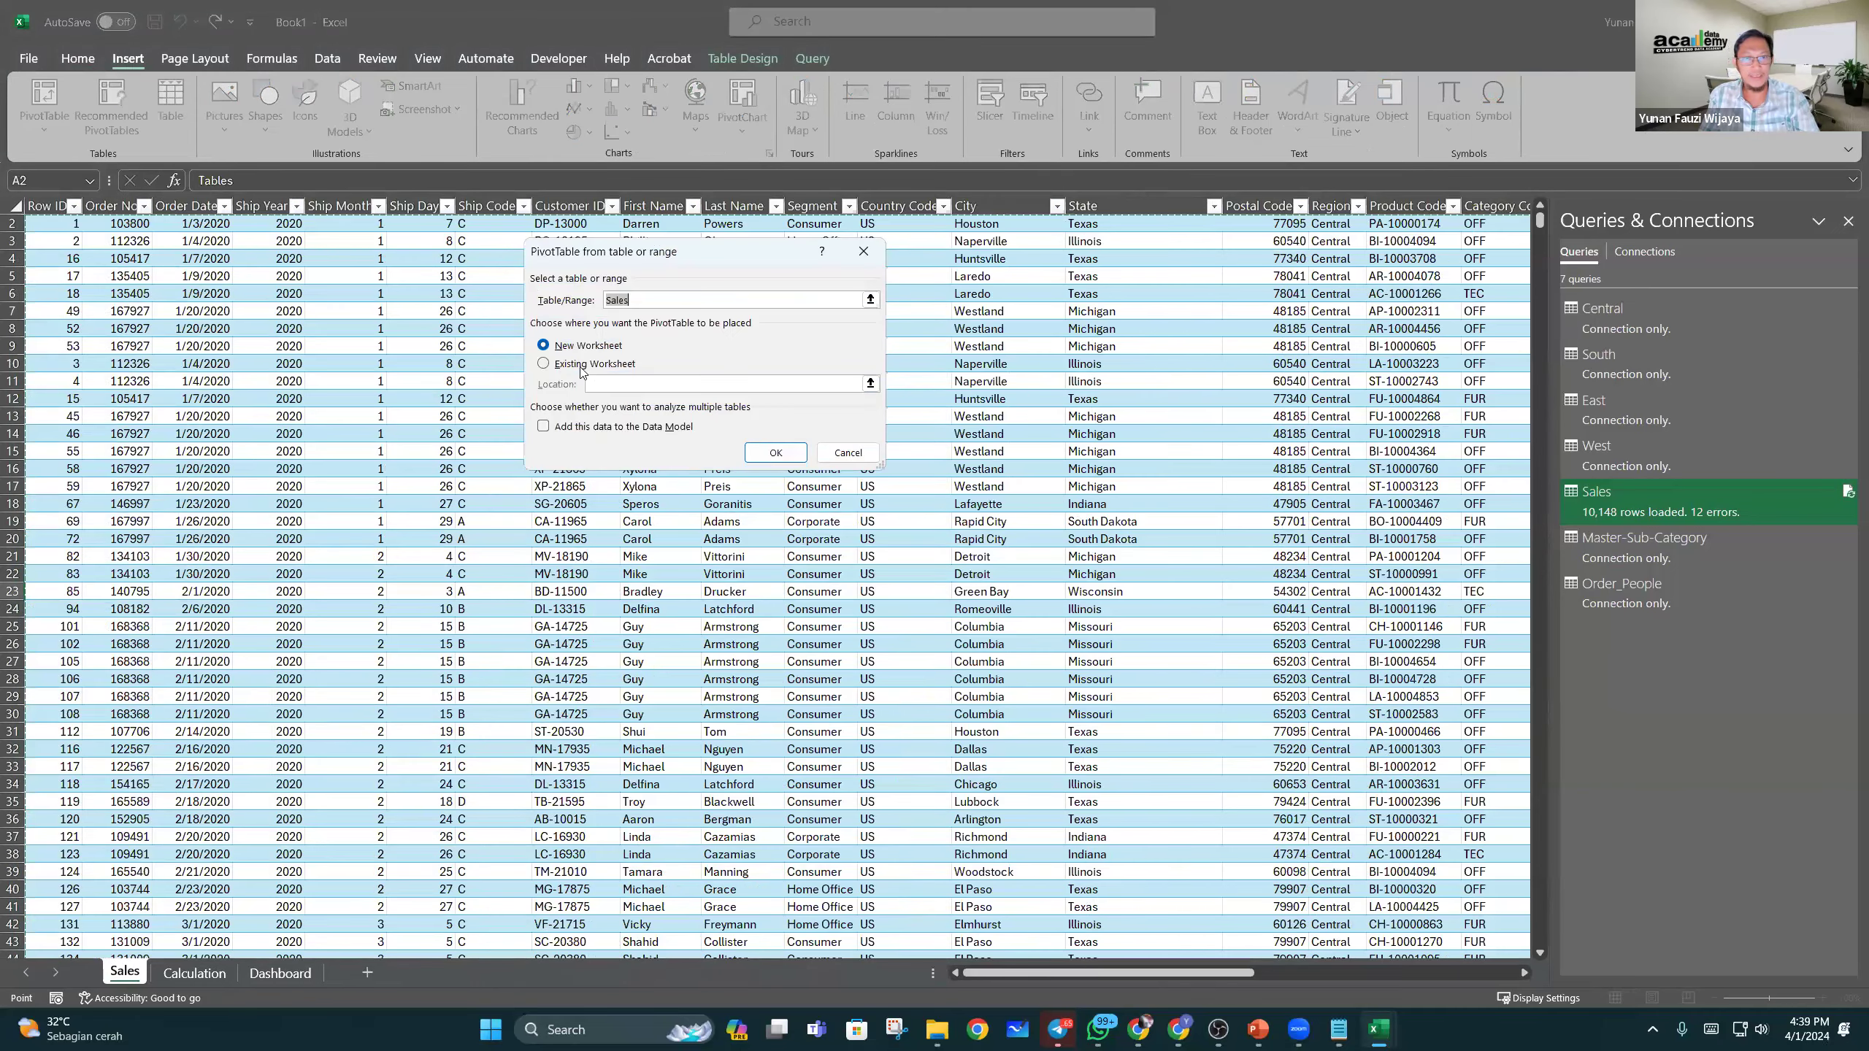
click(583, 365)
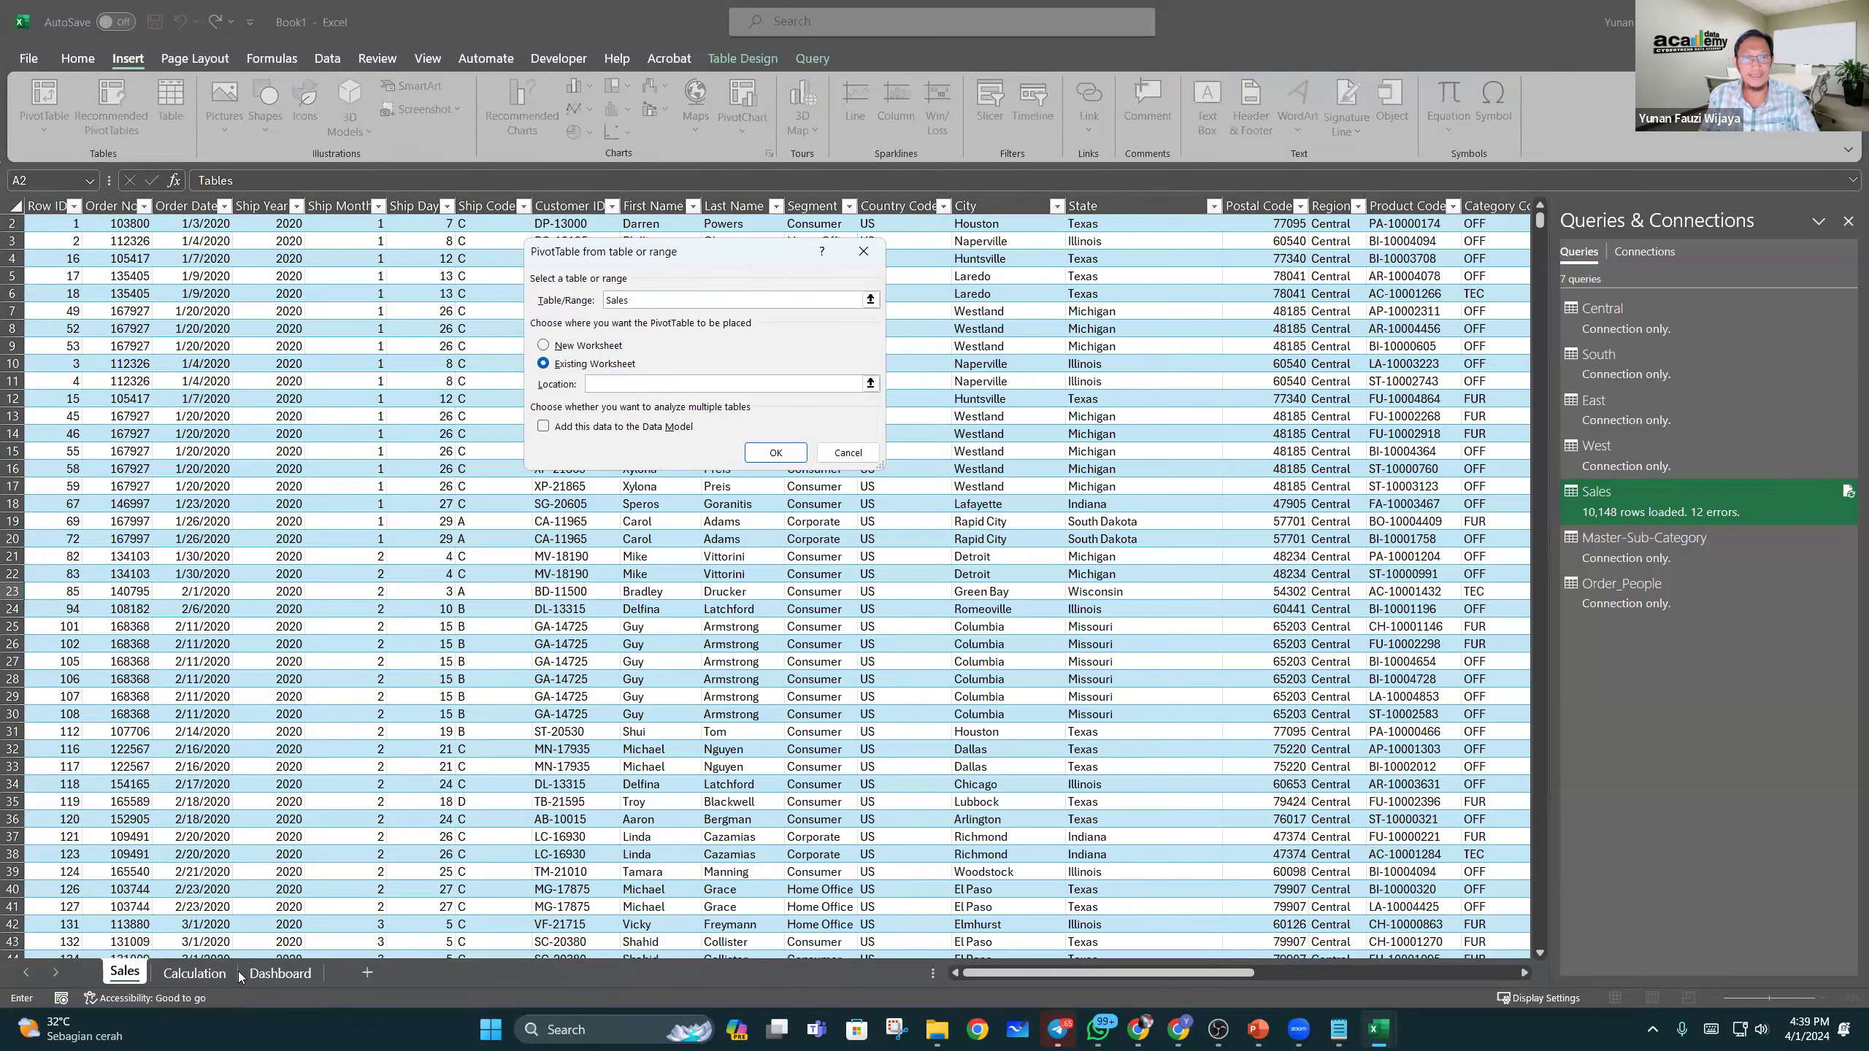
click(194, 973)
click(61, 242)
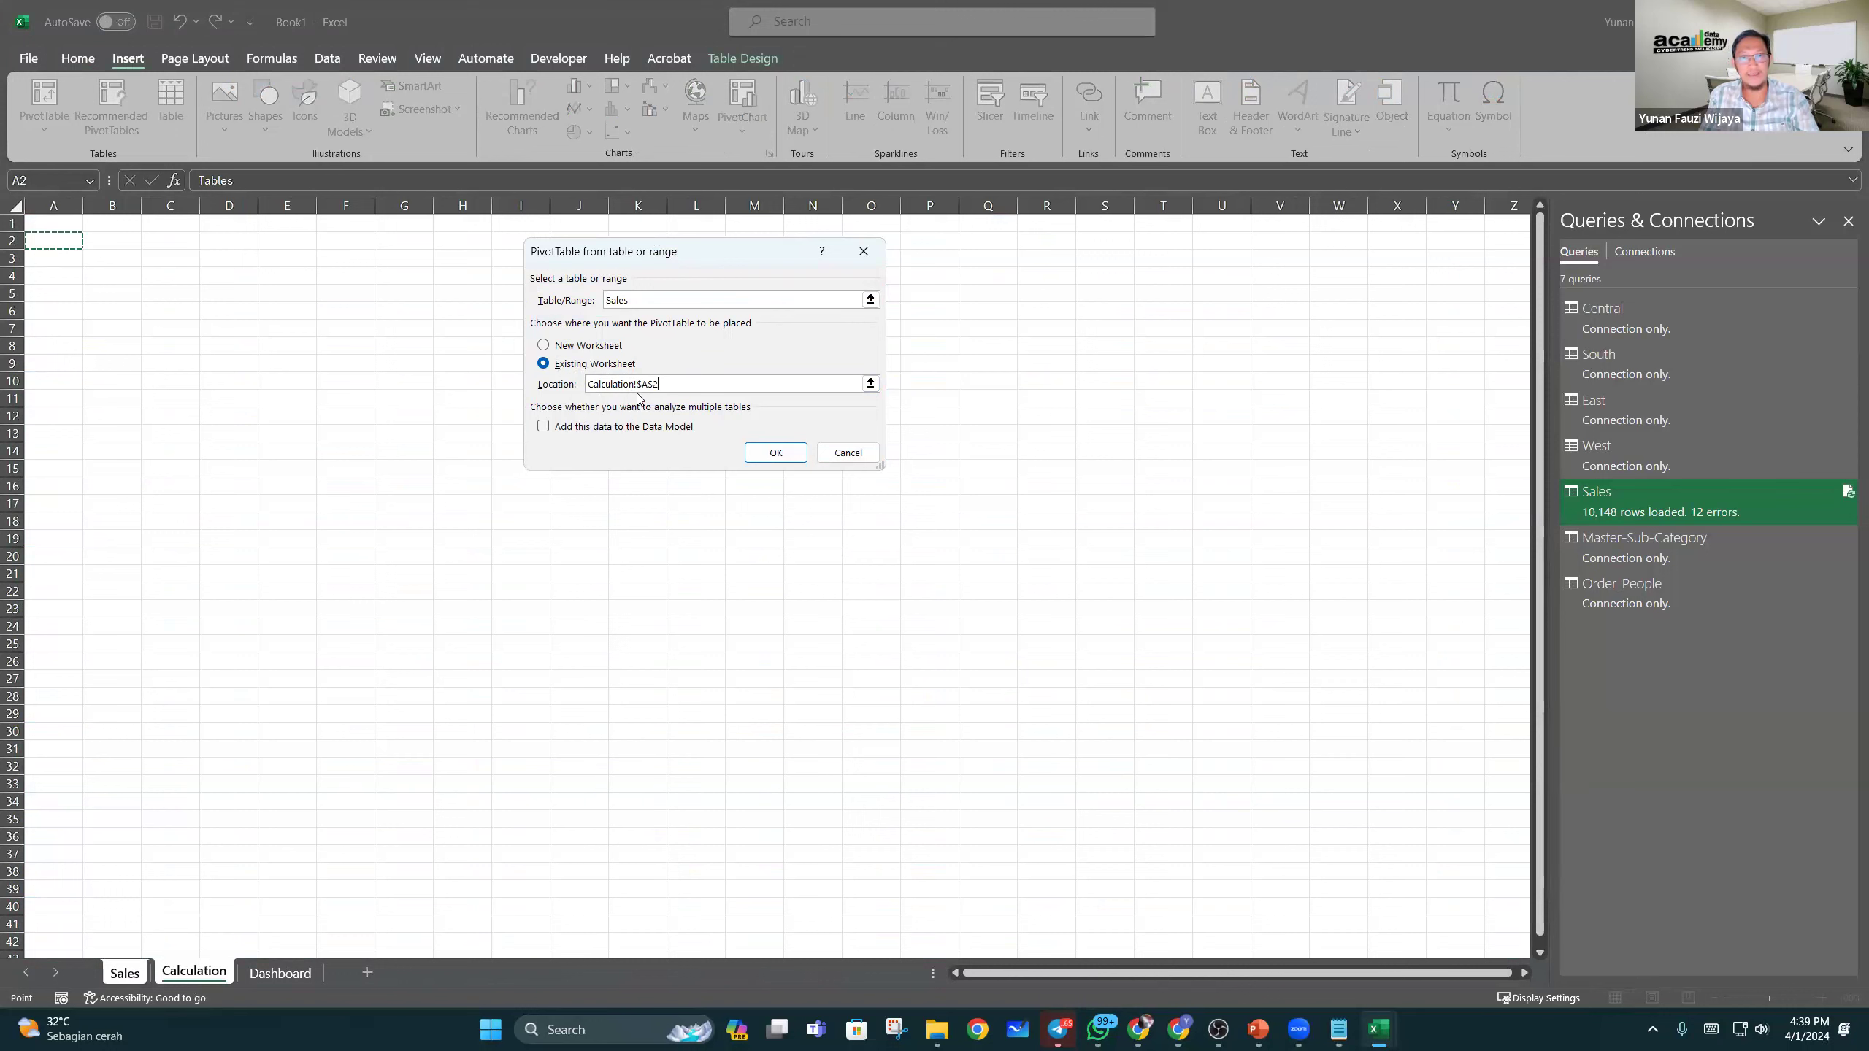
click(778, 454)
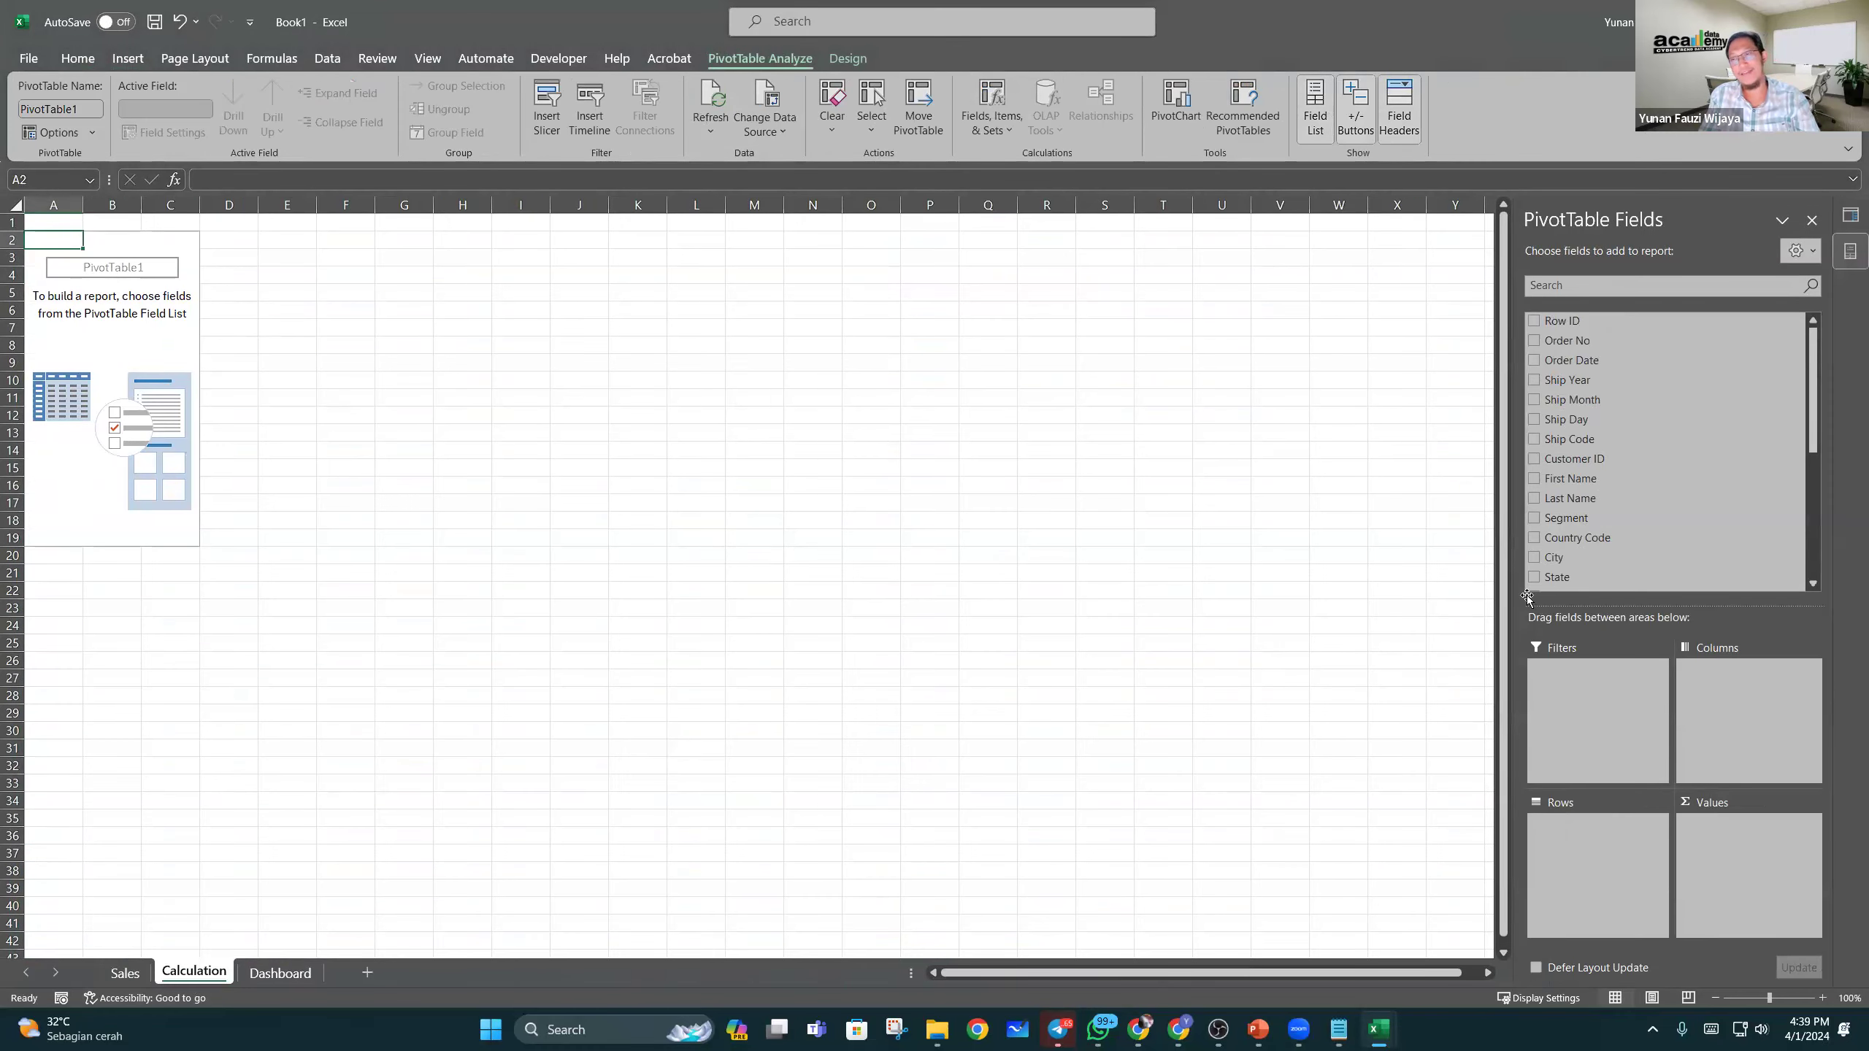
Step: Add the Regional Manager field to the rows of the PivotTable
scroll(1695, 545, down, 3)
scroll(1696, 543, down, 1)
scroll(1626, 537, down, 1)
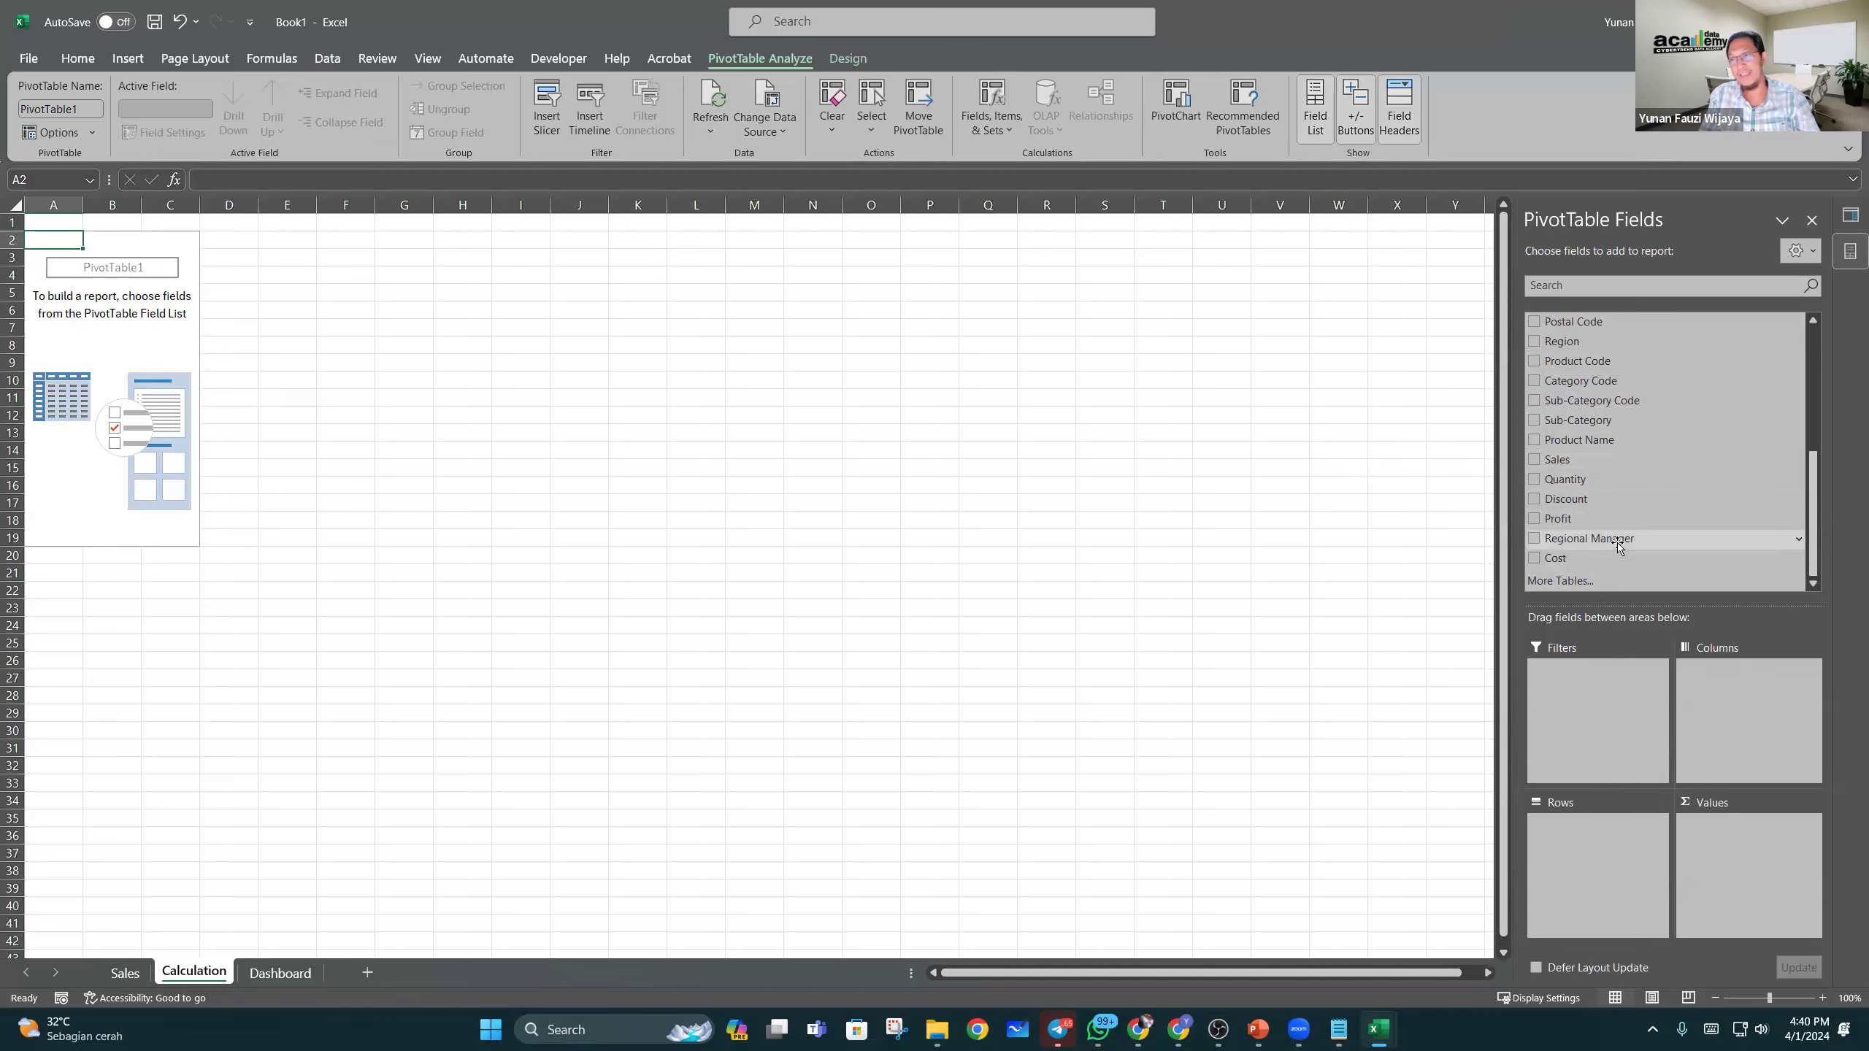
drag(1622, 542, 1628, 847)
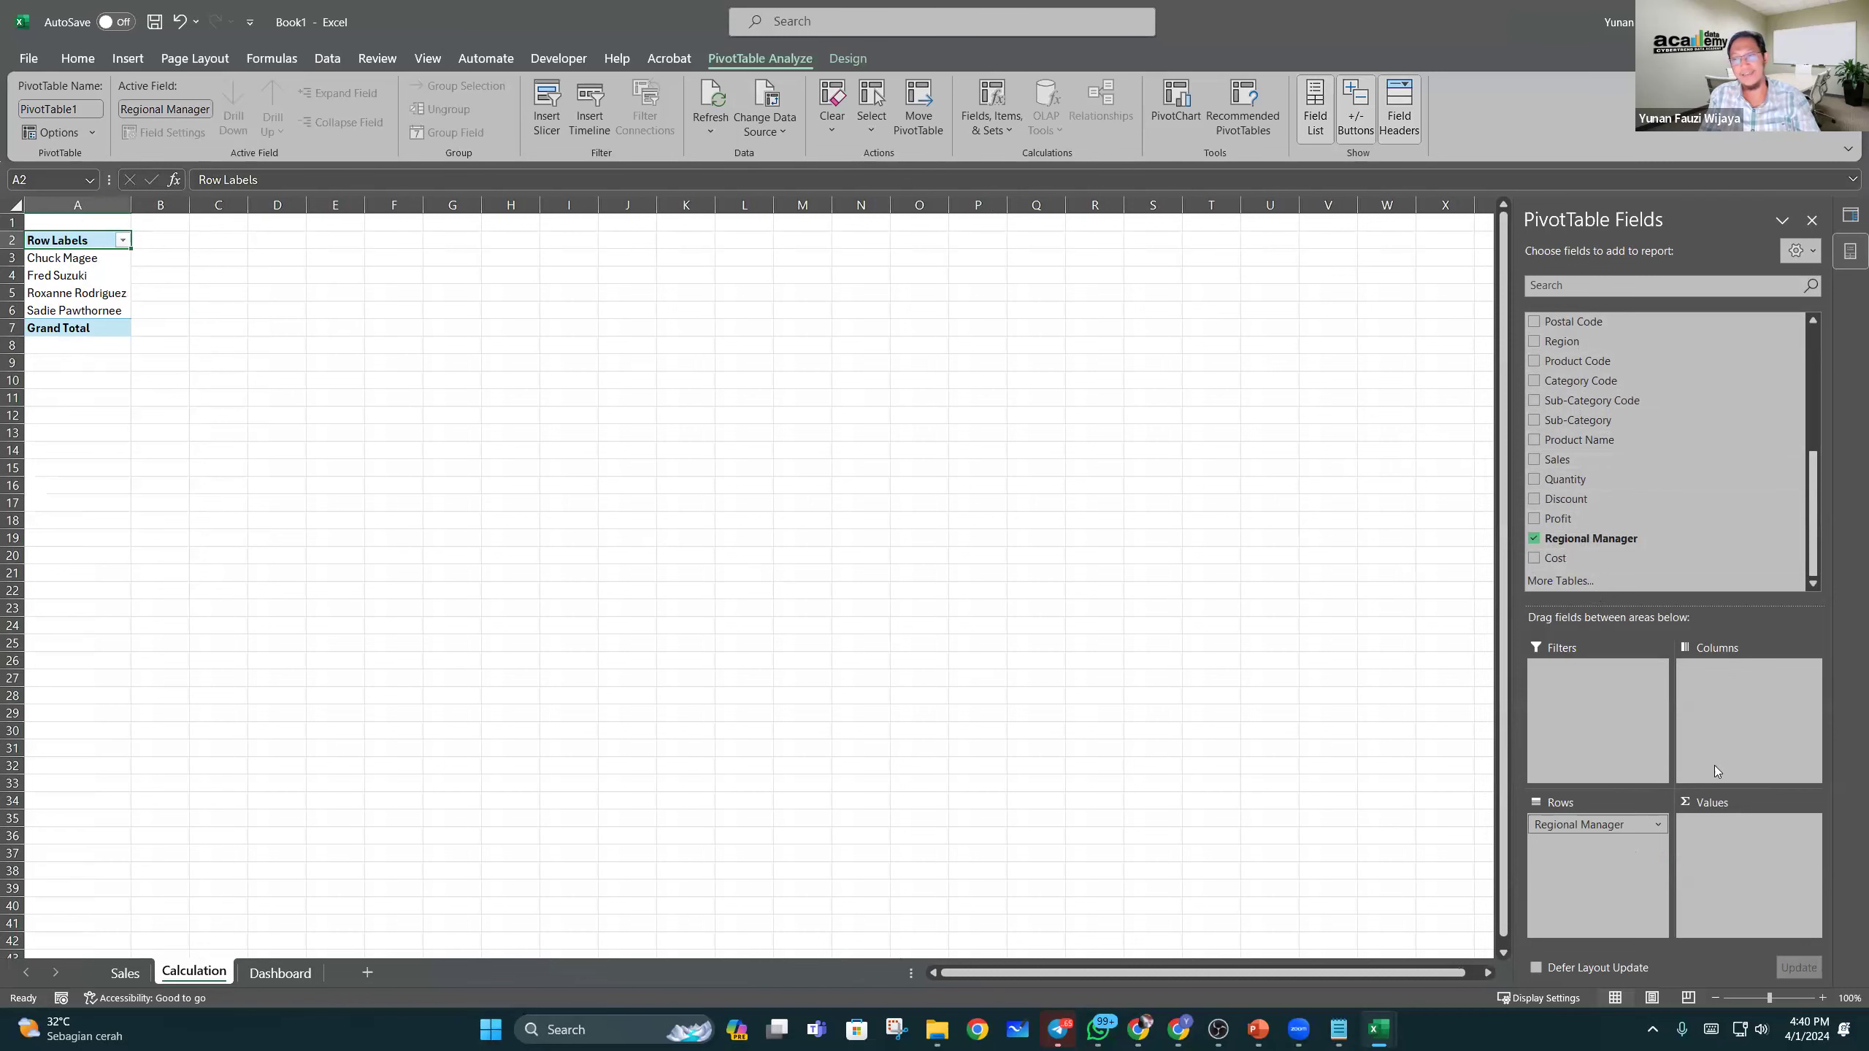
Step: Try Regional Manager as the column field of the PivotTable, and return it to the rows
drag(1595, 824, 1734, 671)
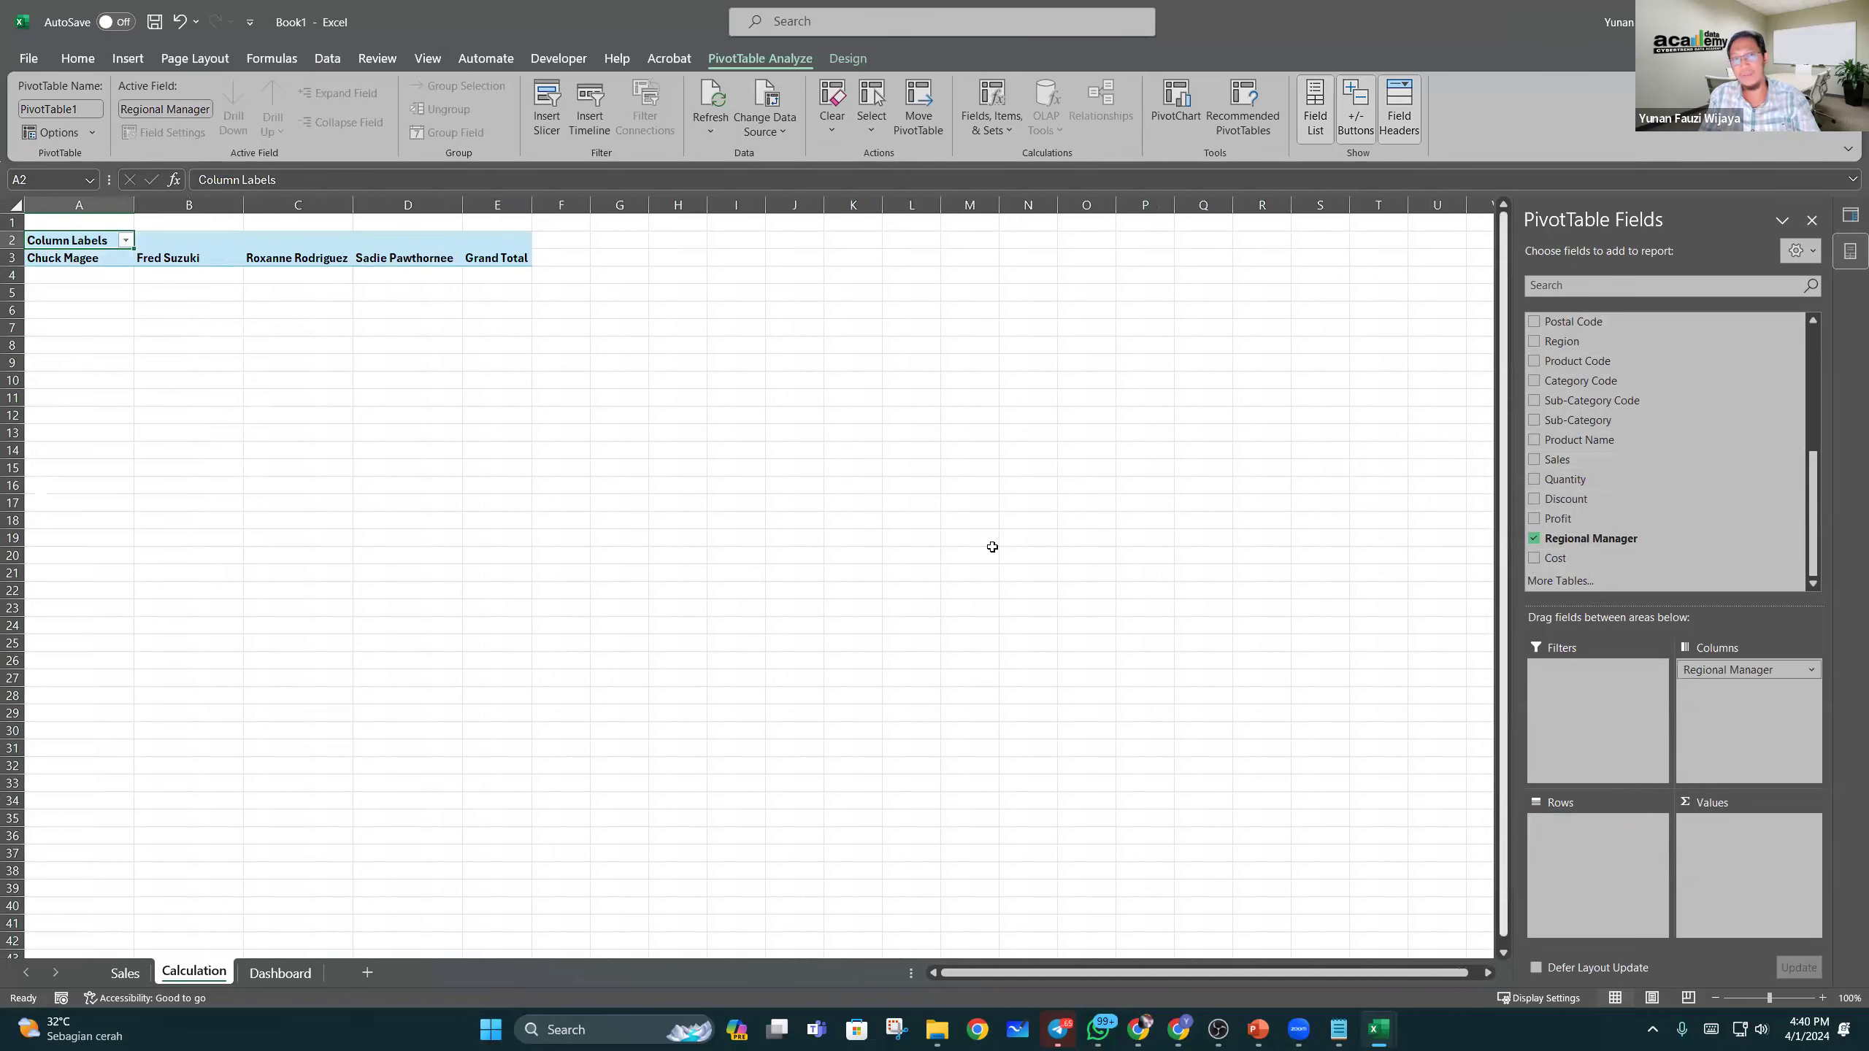
click(171, 203)
click(298, 204)
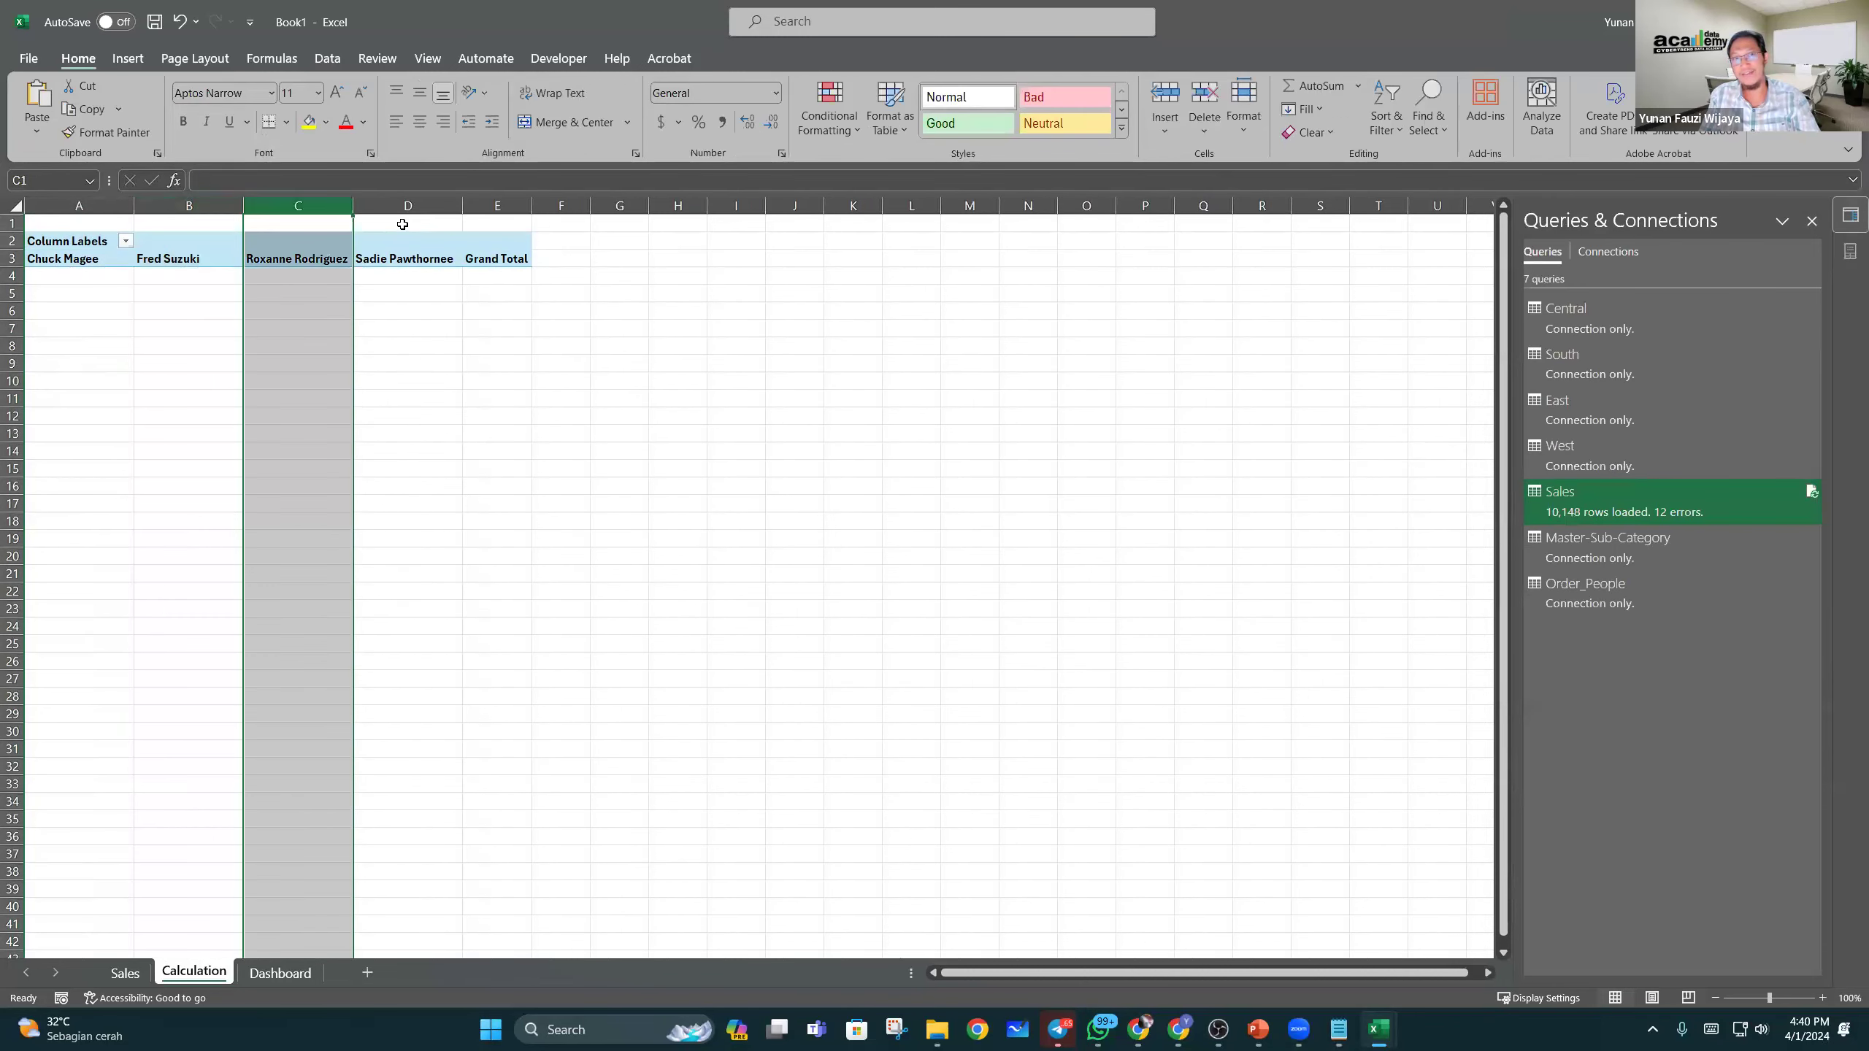
click(210, 257)
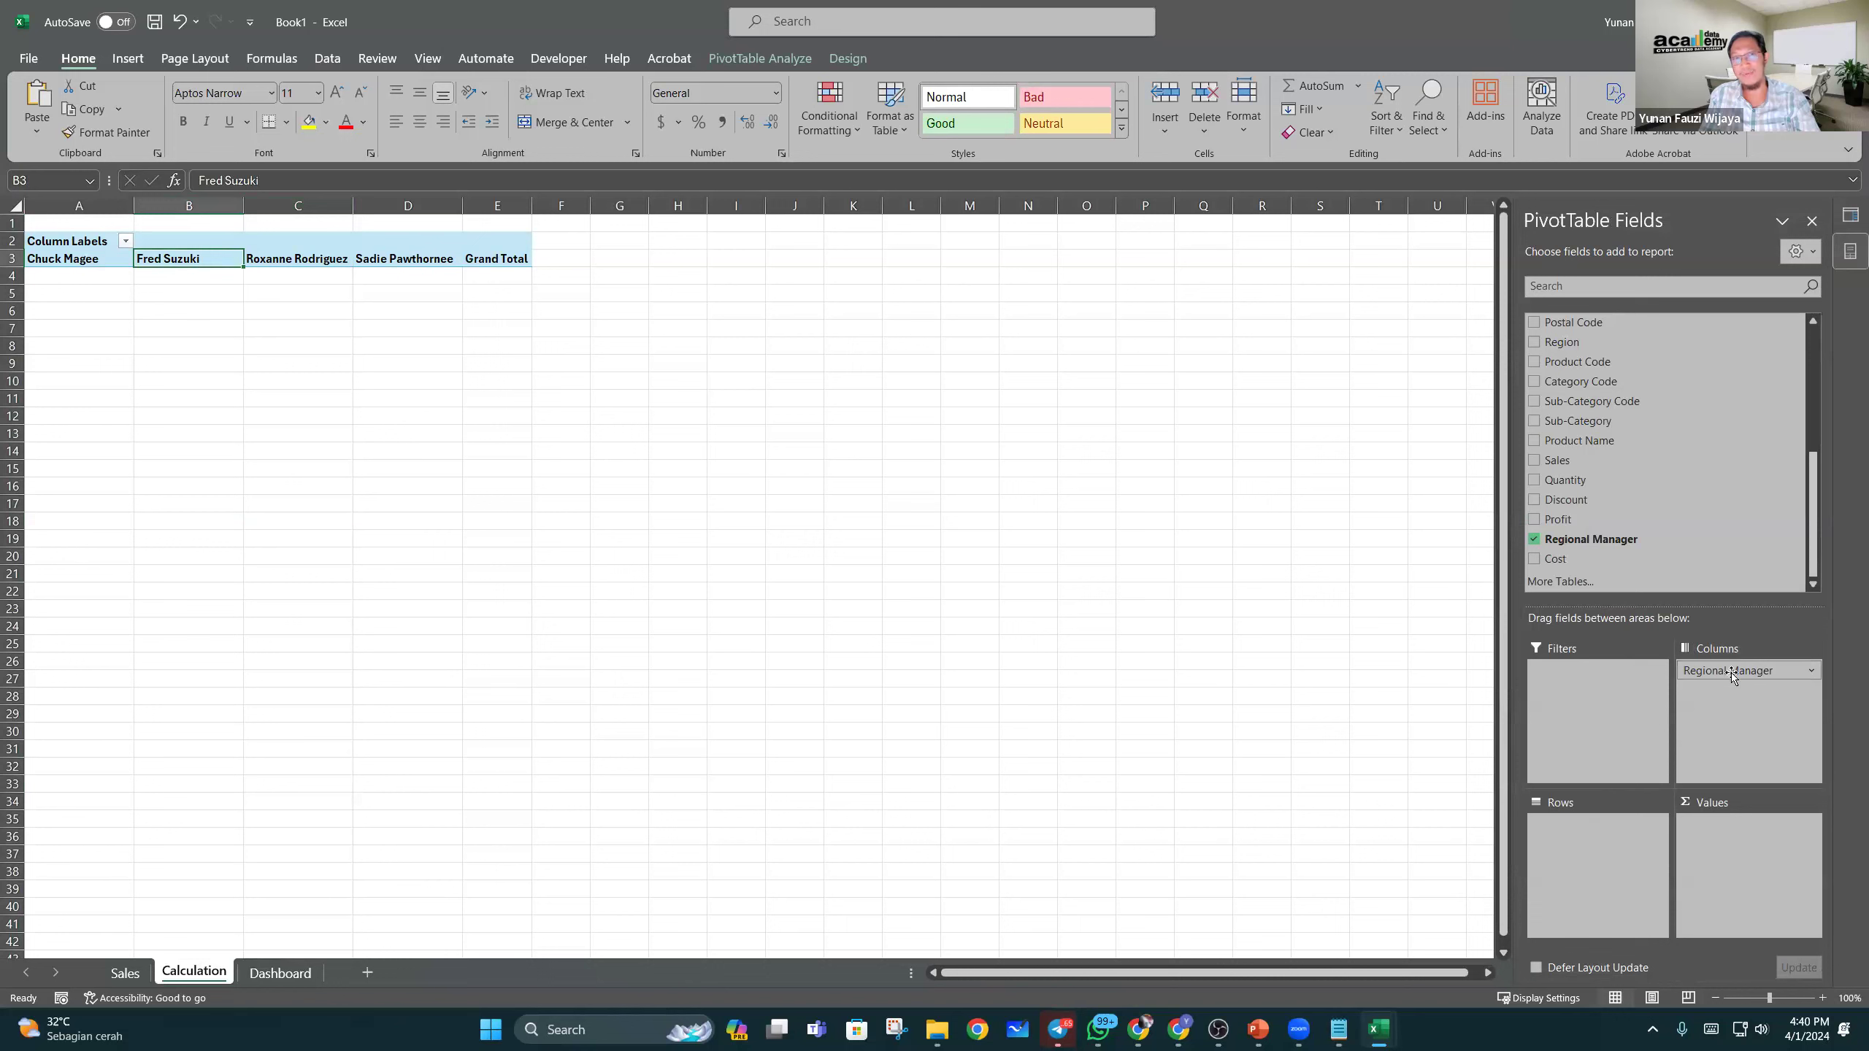
drag(1732, 676, 1598, 832)
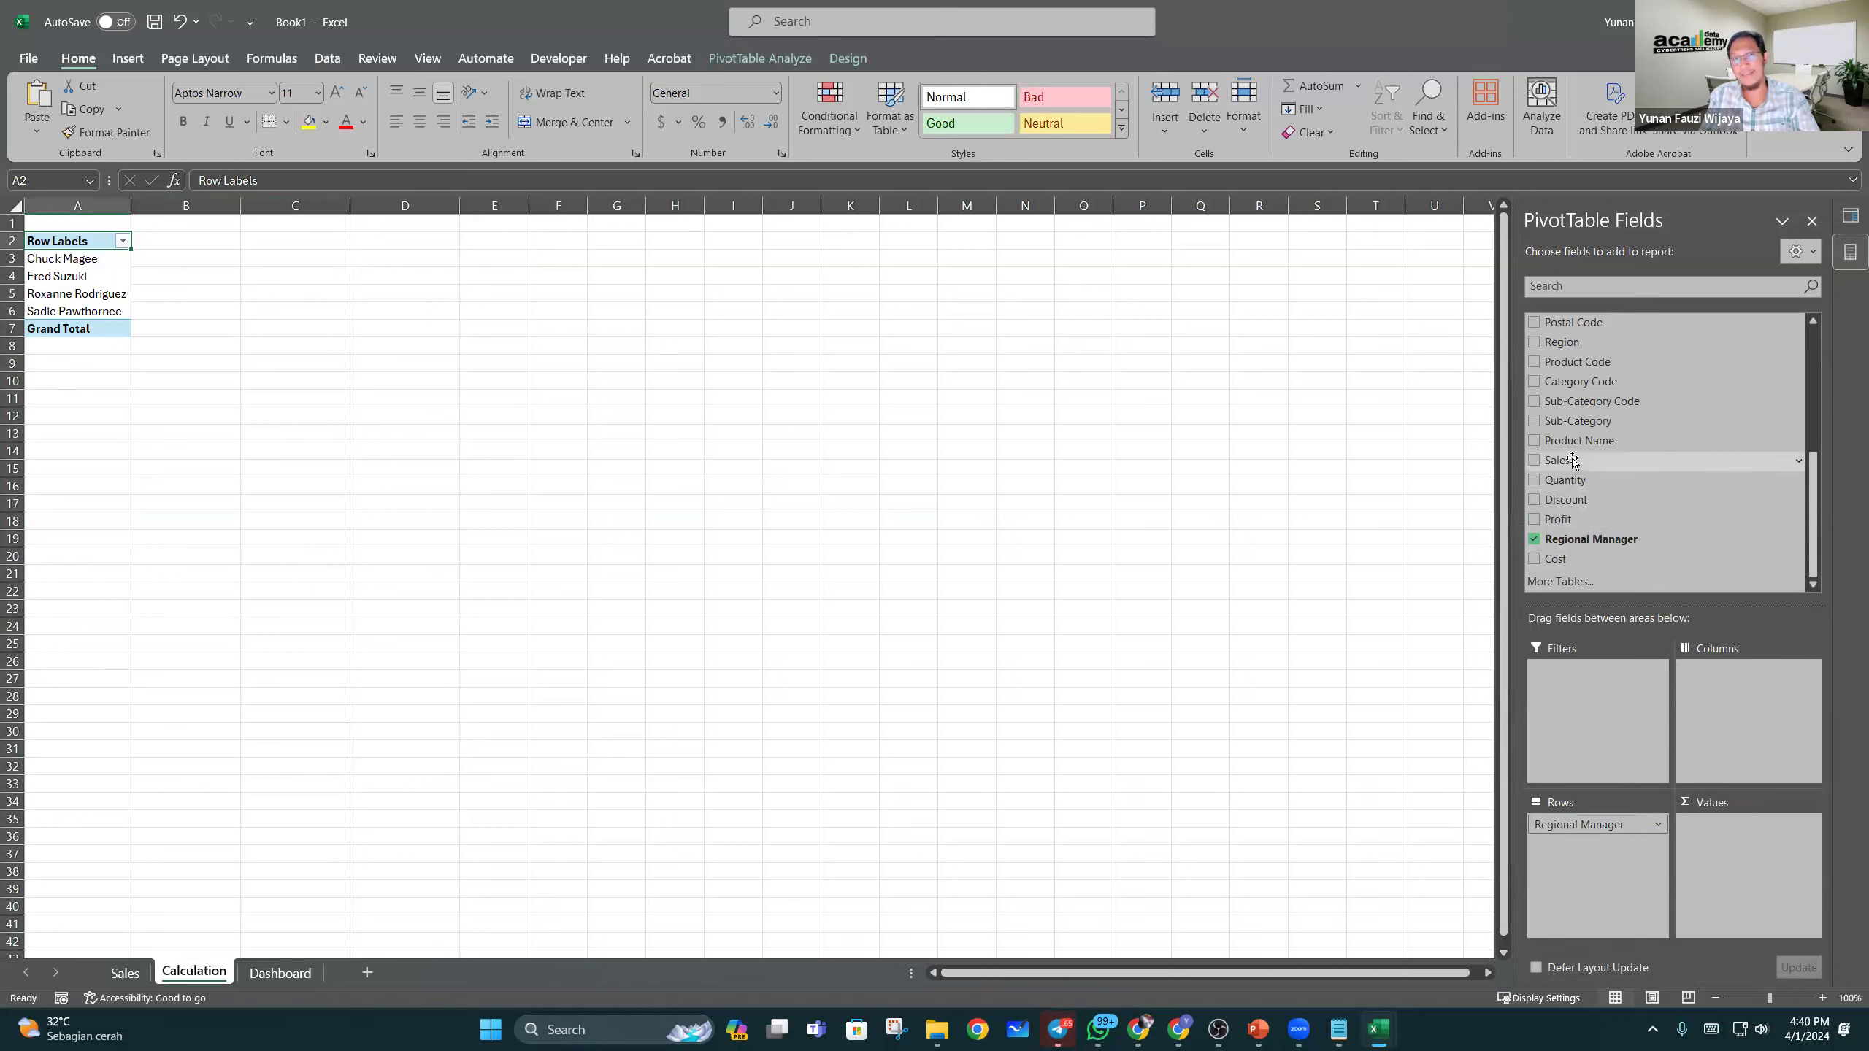
Step: Sum the Sales field in the PivotTable's values and format the amounts with thousands separators and no decimals
drag(1573, 460, 1772, 828)
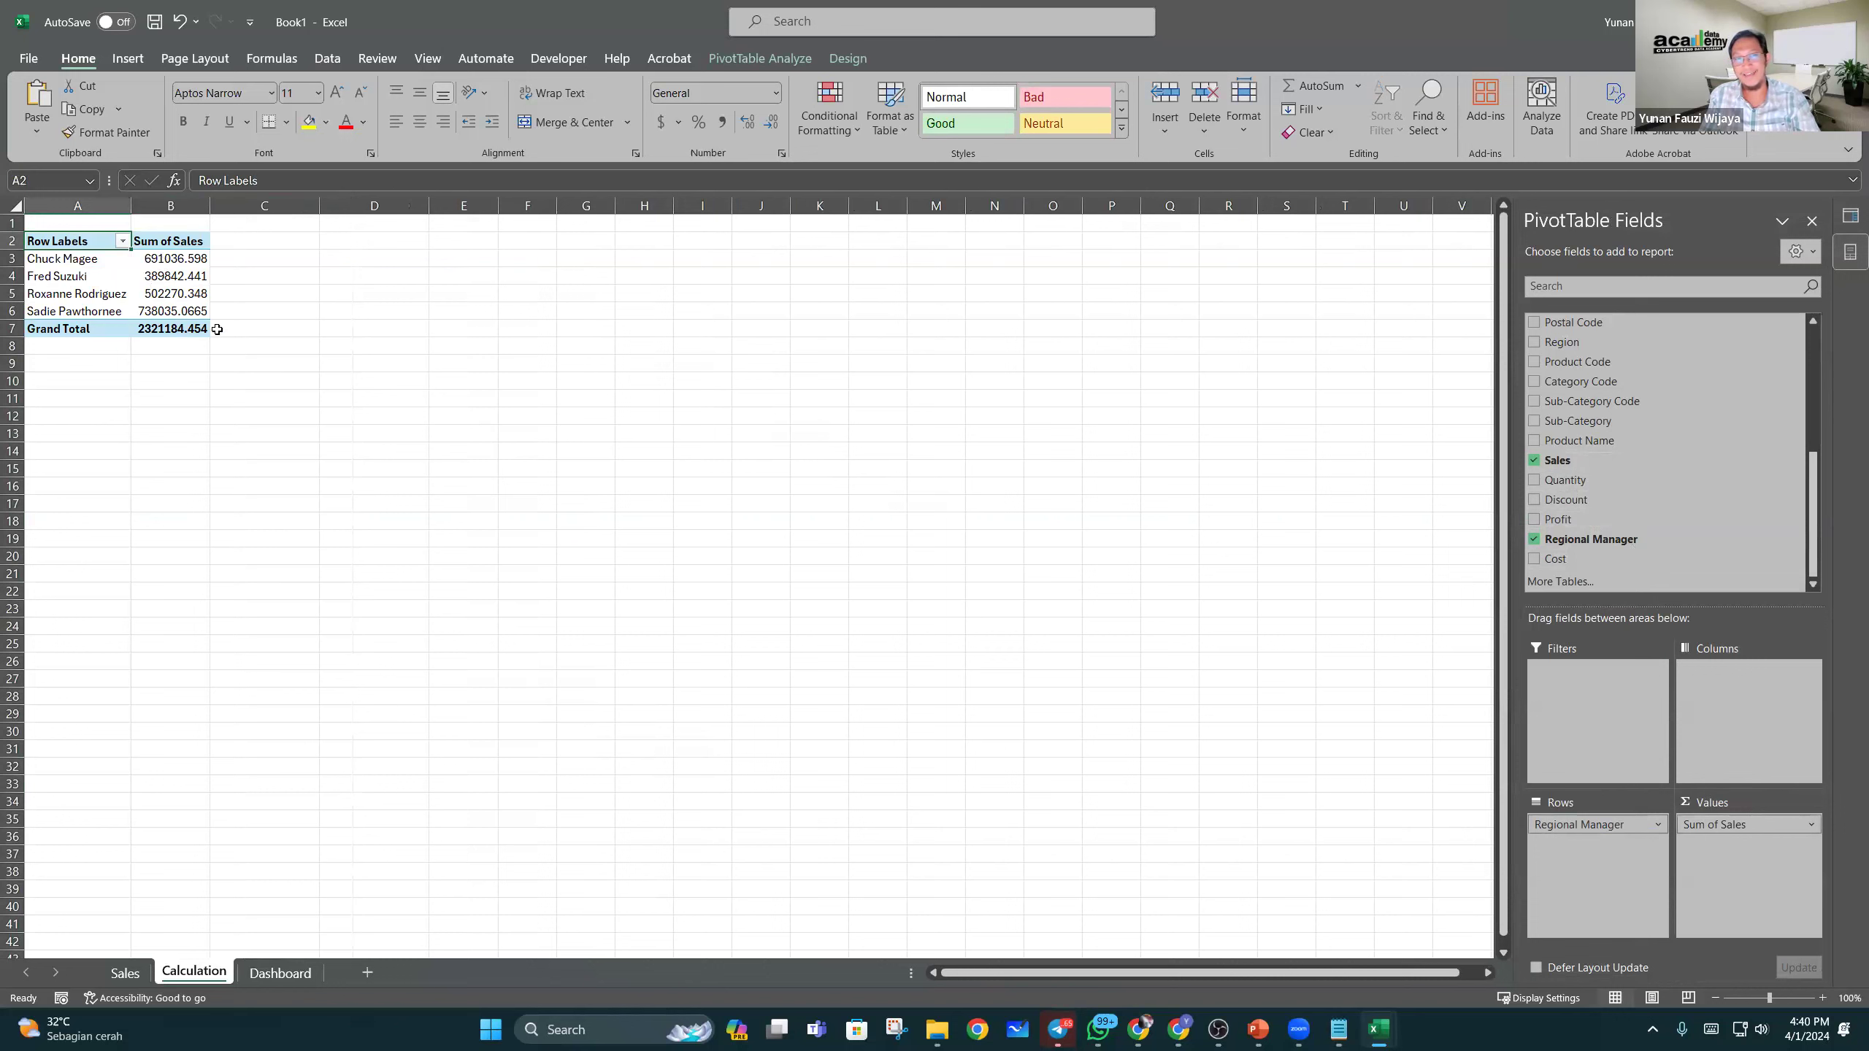
drag(177, 257, 177, 328)
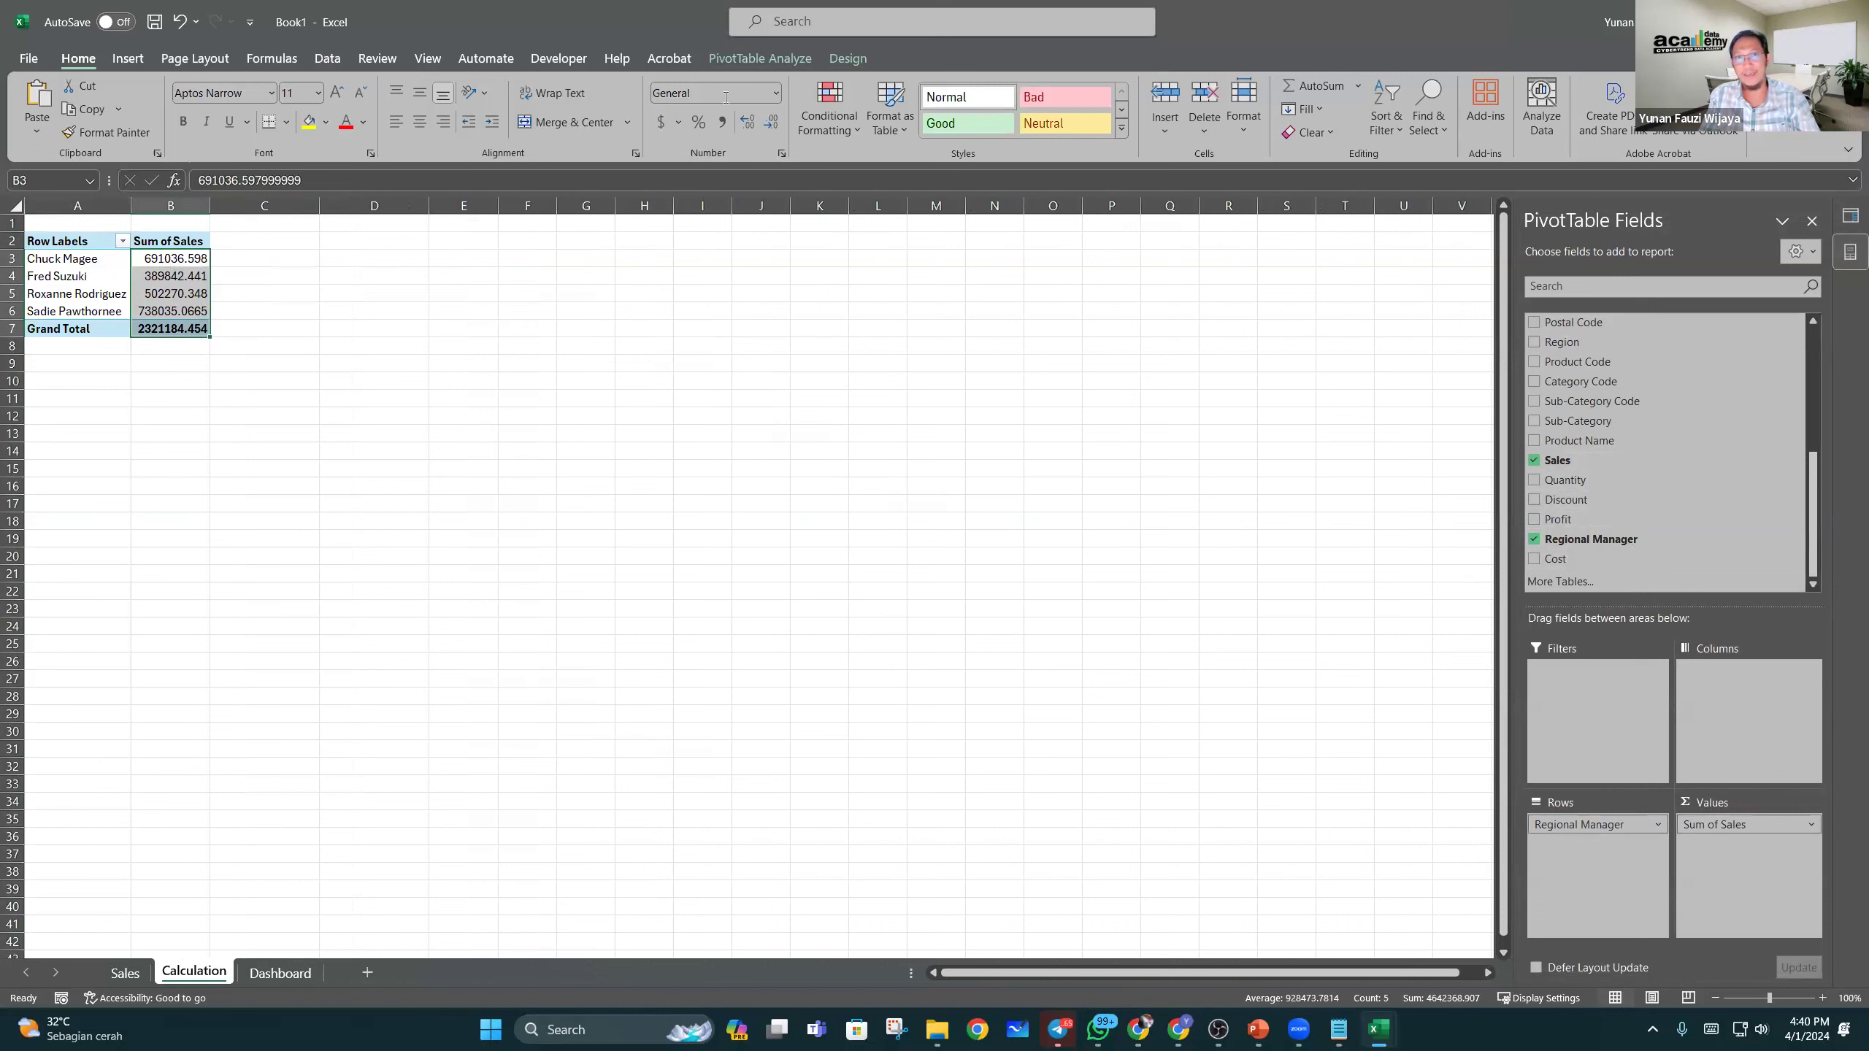
click(722, 122)
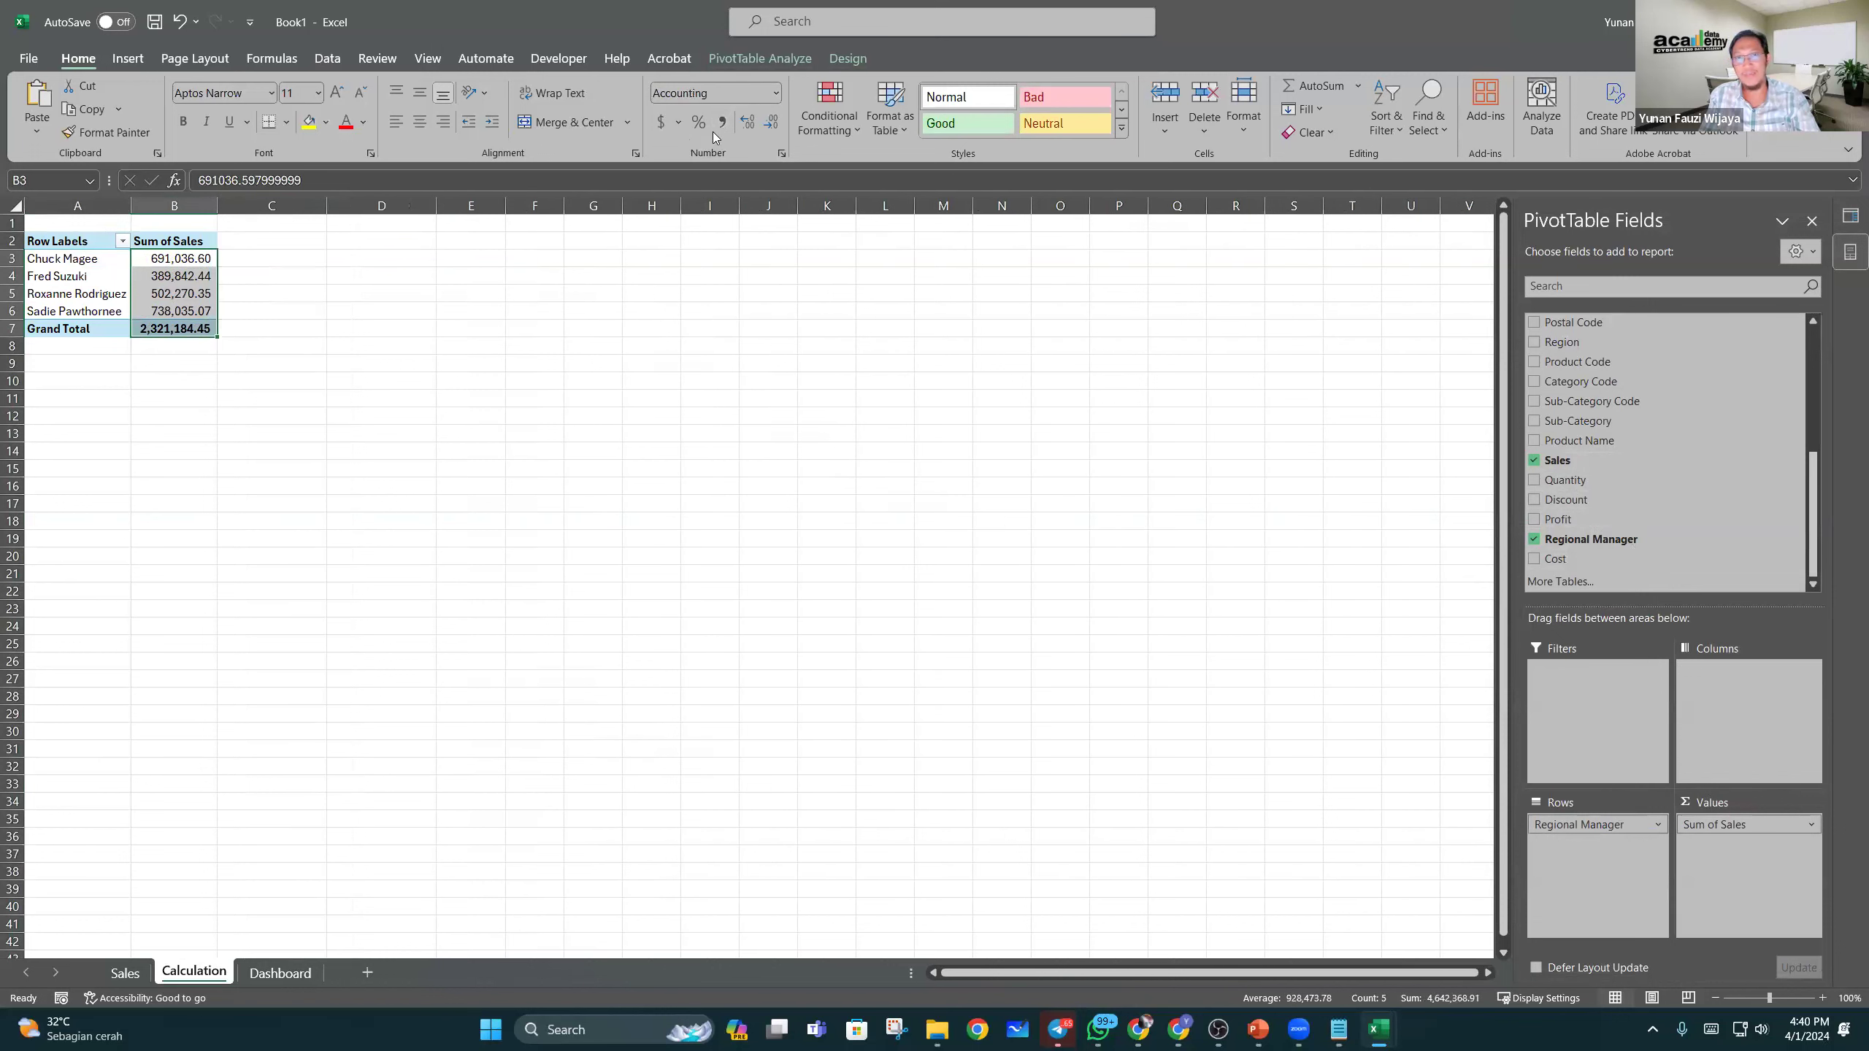
click(765, 124)
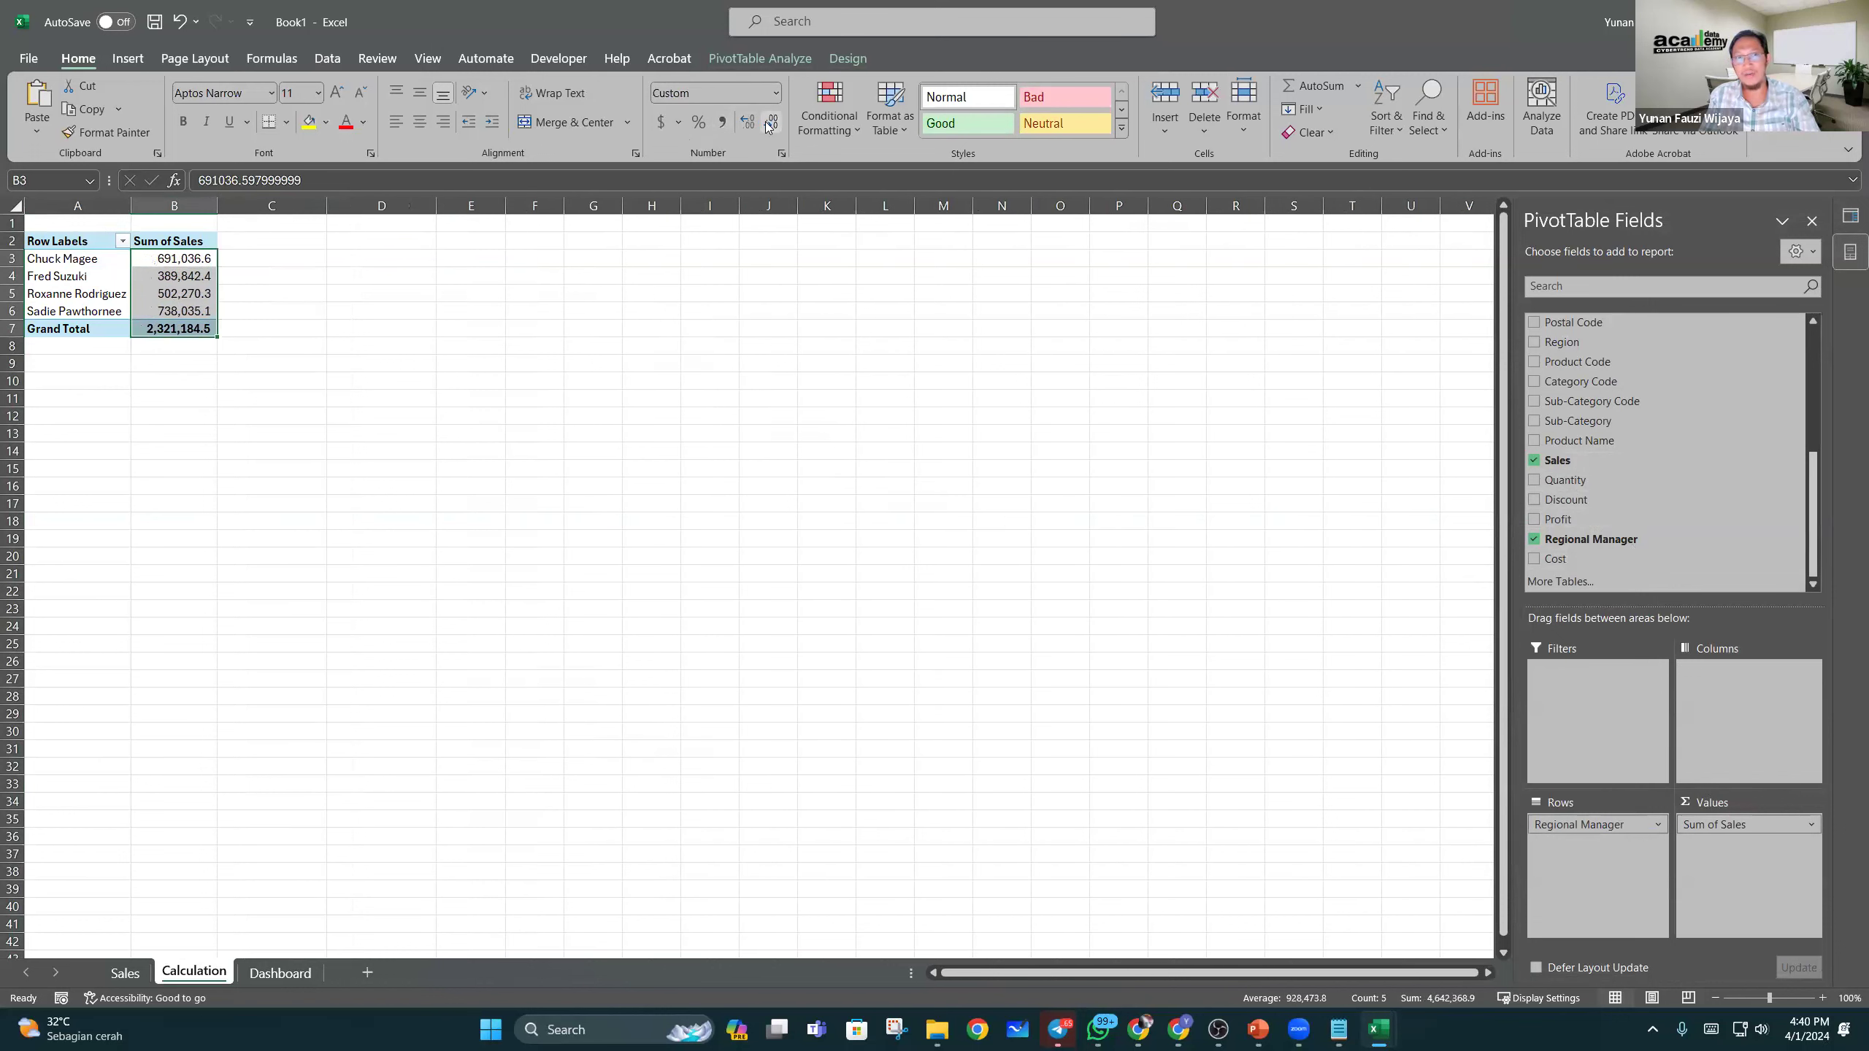
click(765, 125)
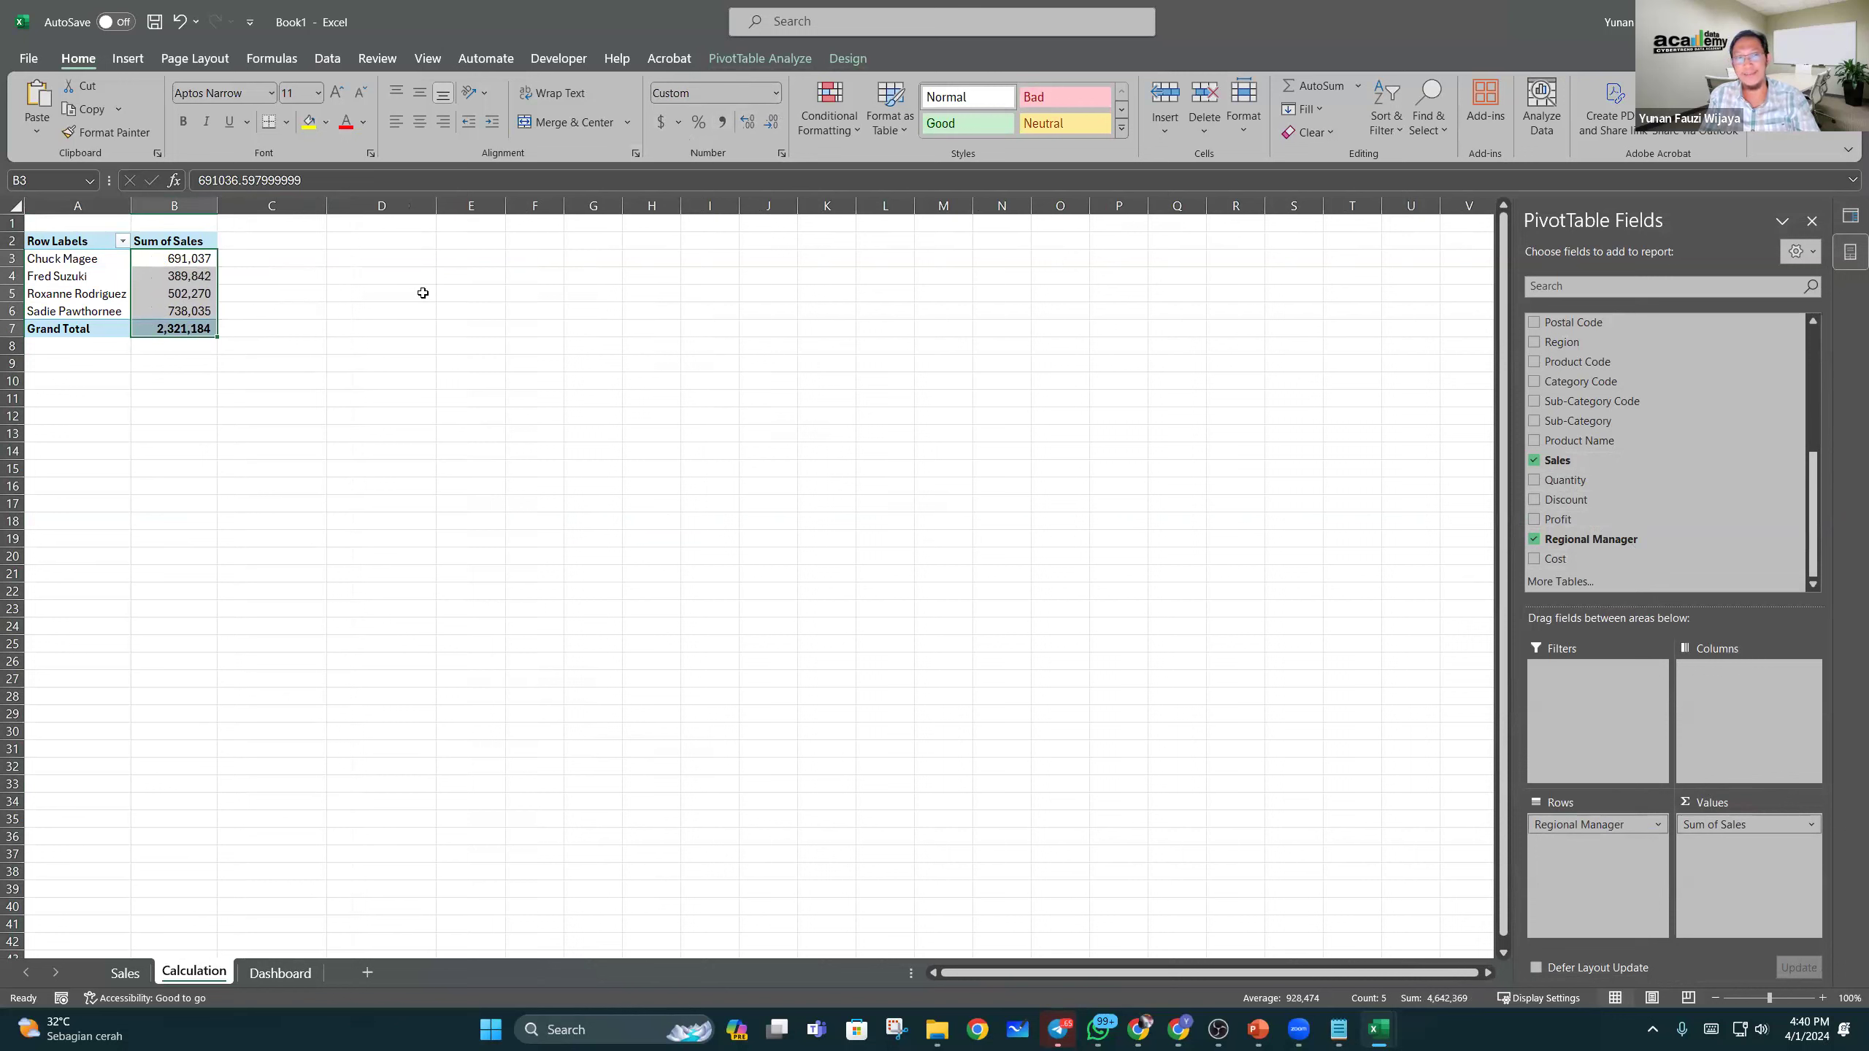
Step: Add the Profit field to the PivotTable's values after Sum of Sales
click(157, 292)
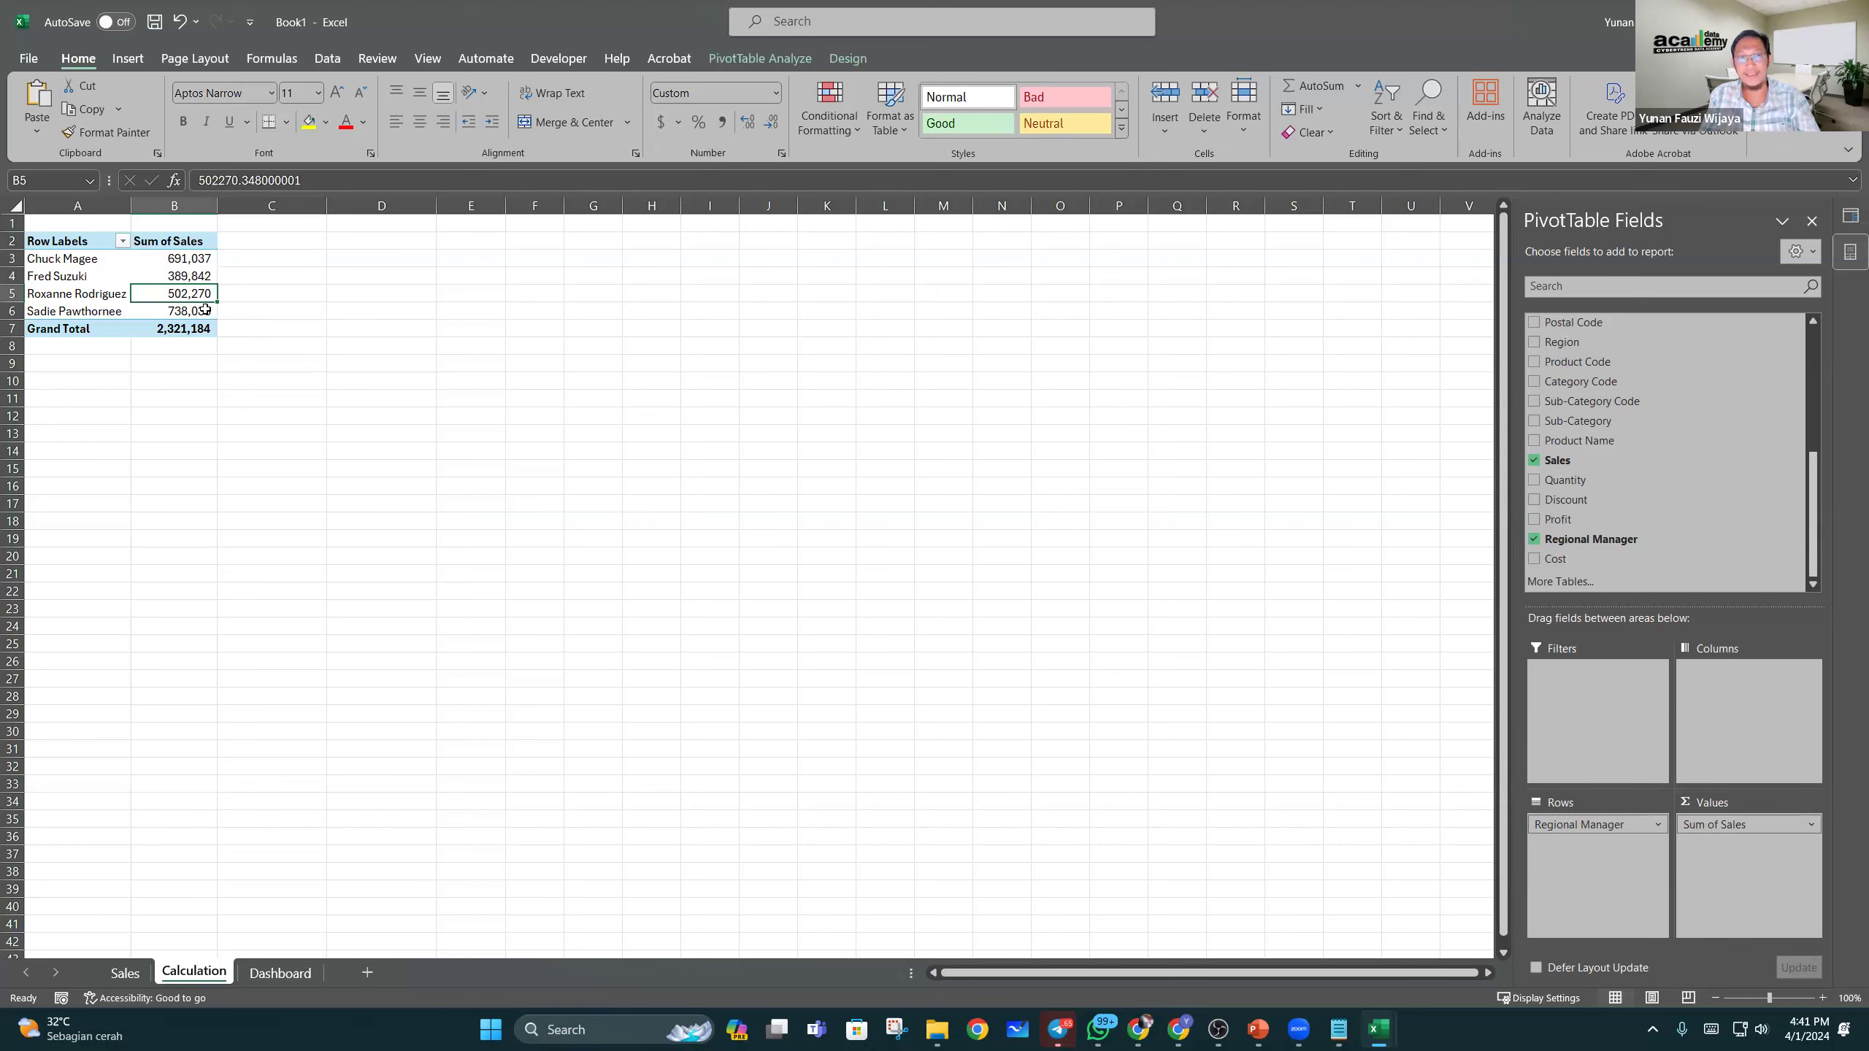
click(166, 314)
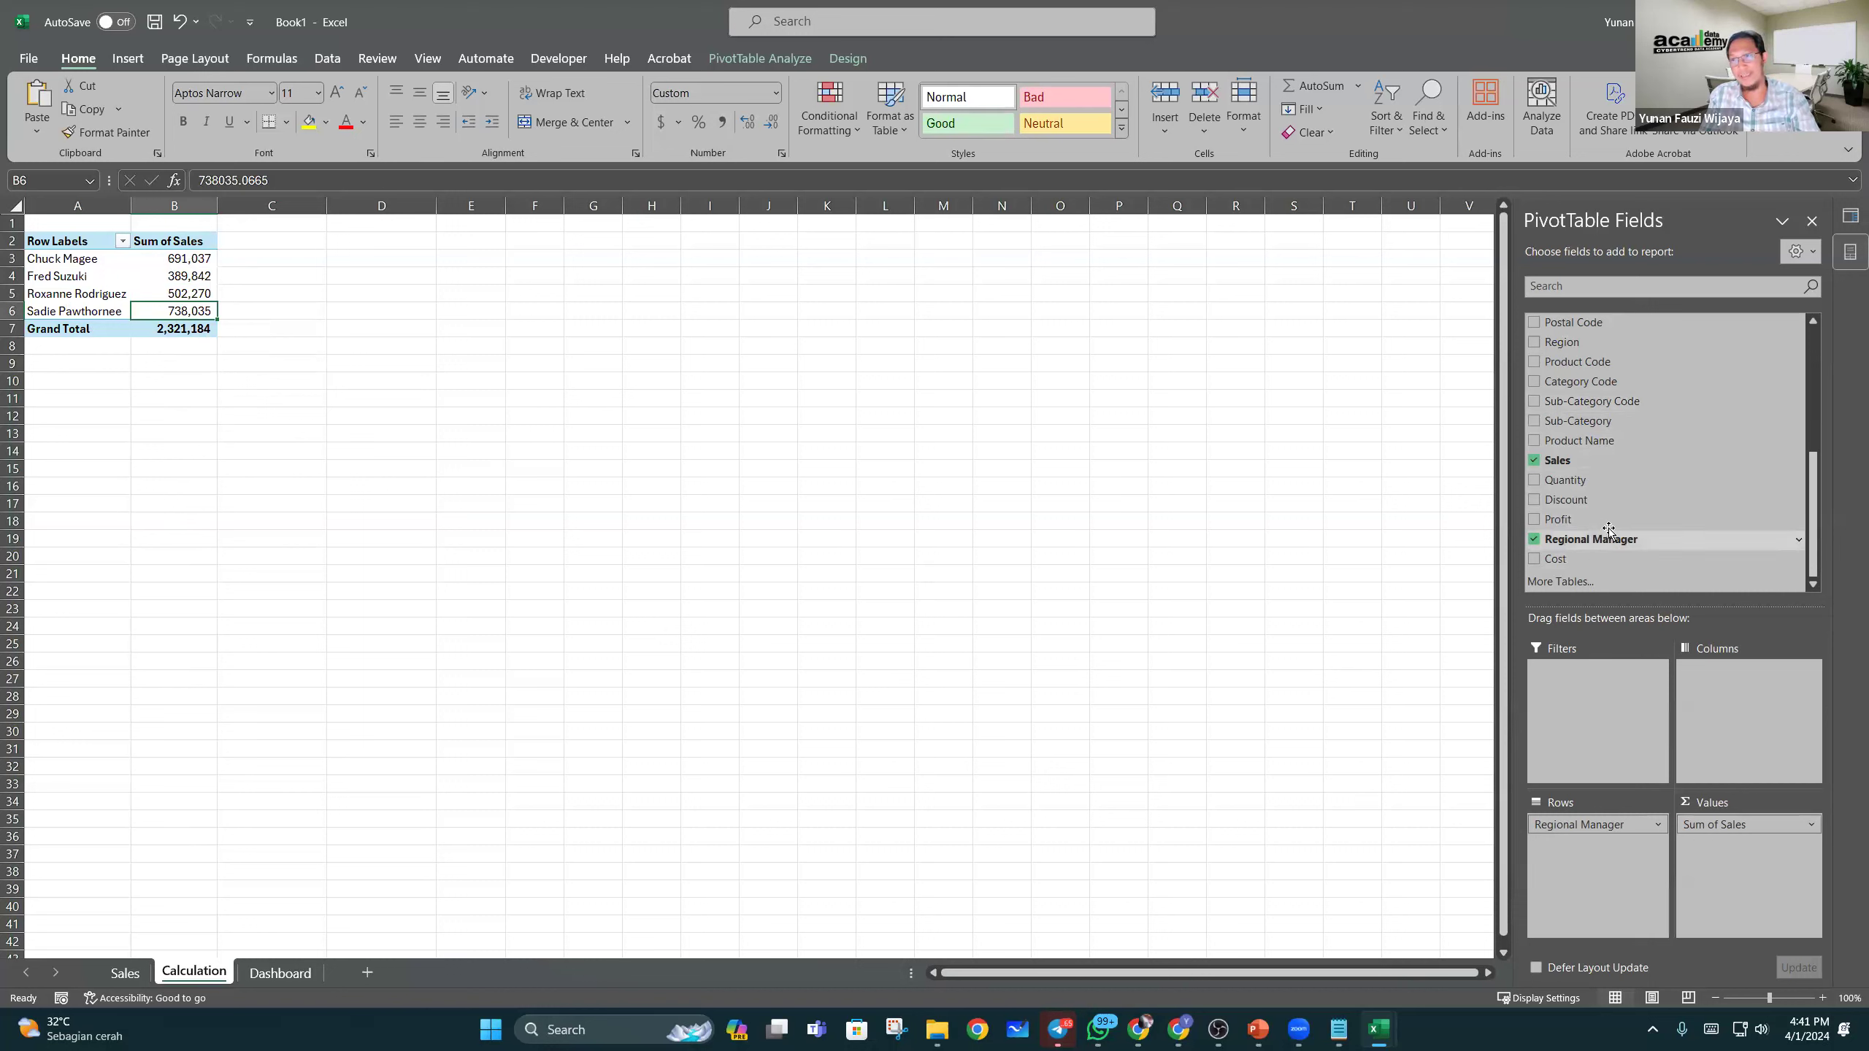
drag(1582, 521, 1781, 877)
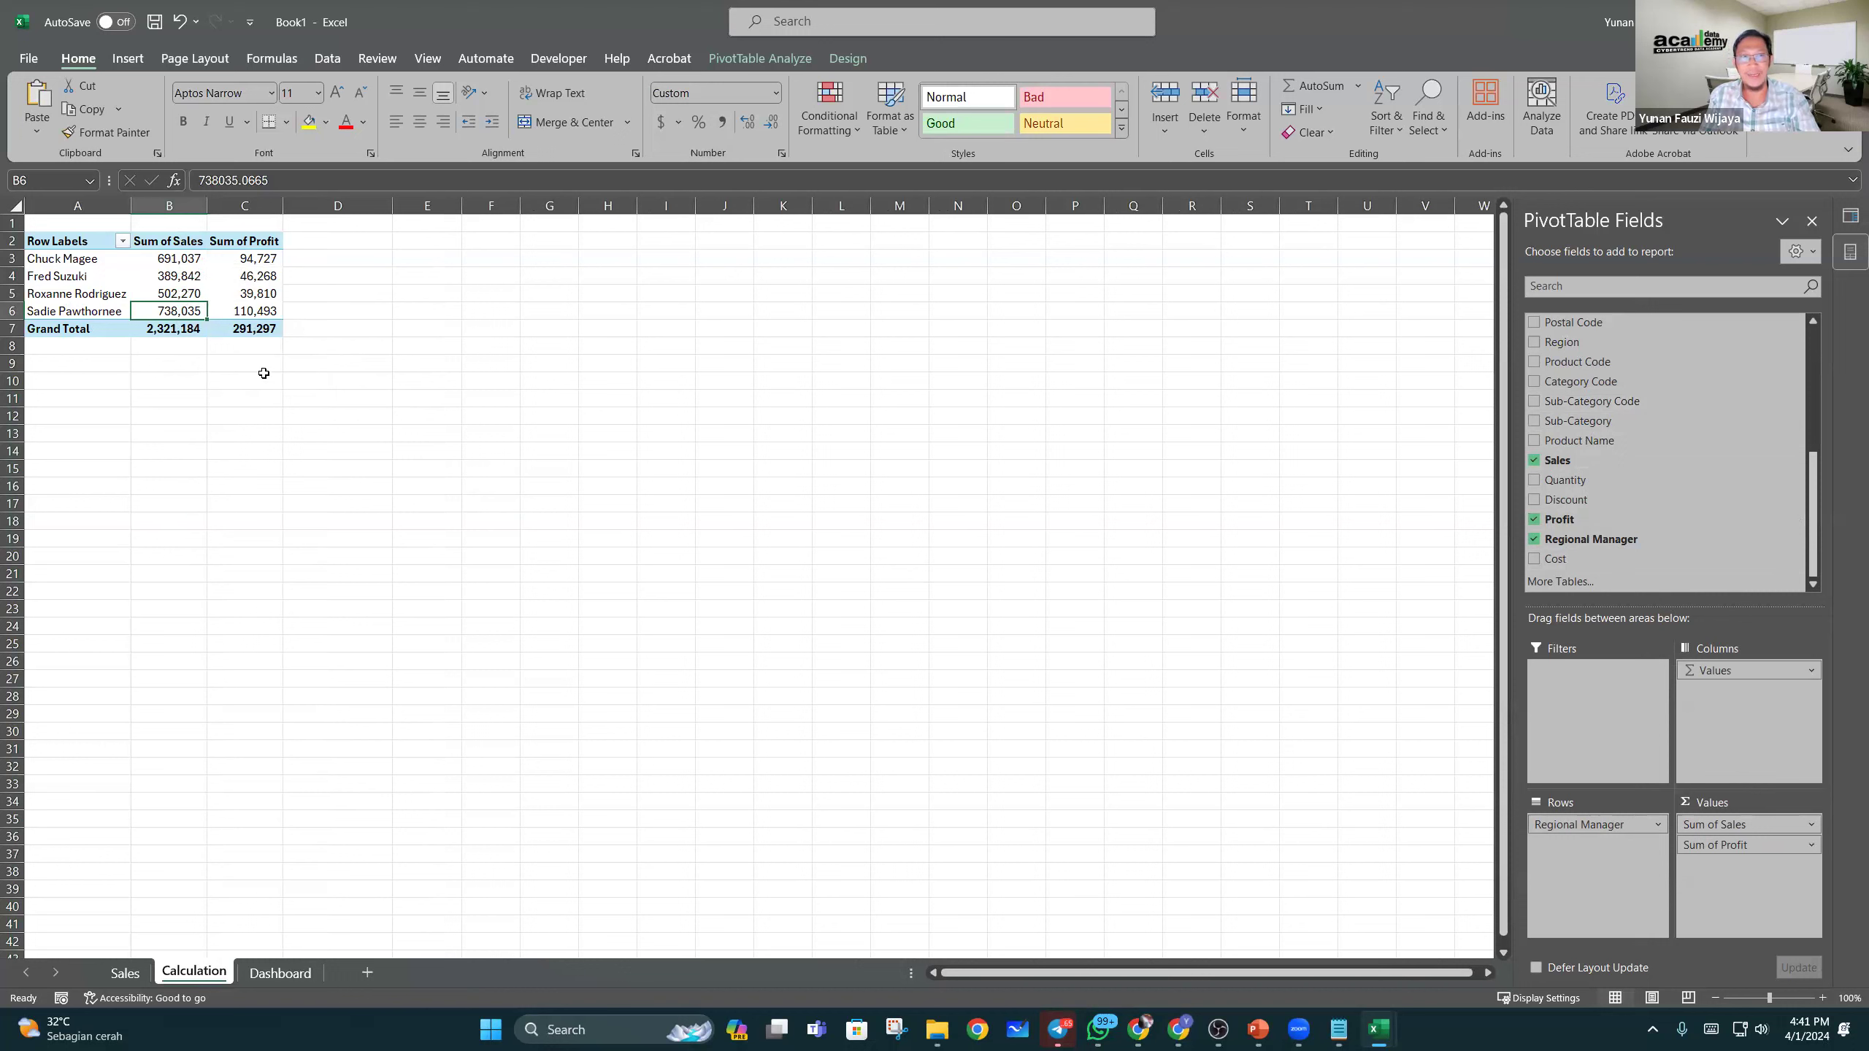
click(13, 312)
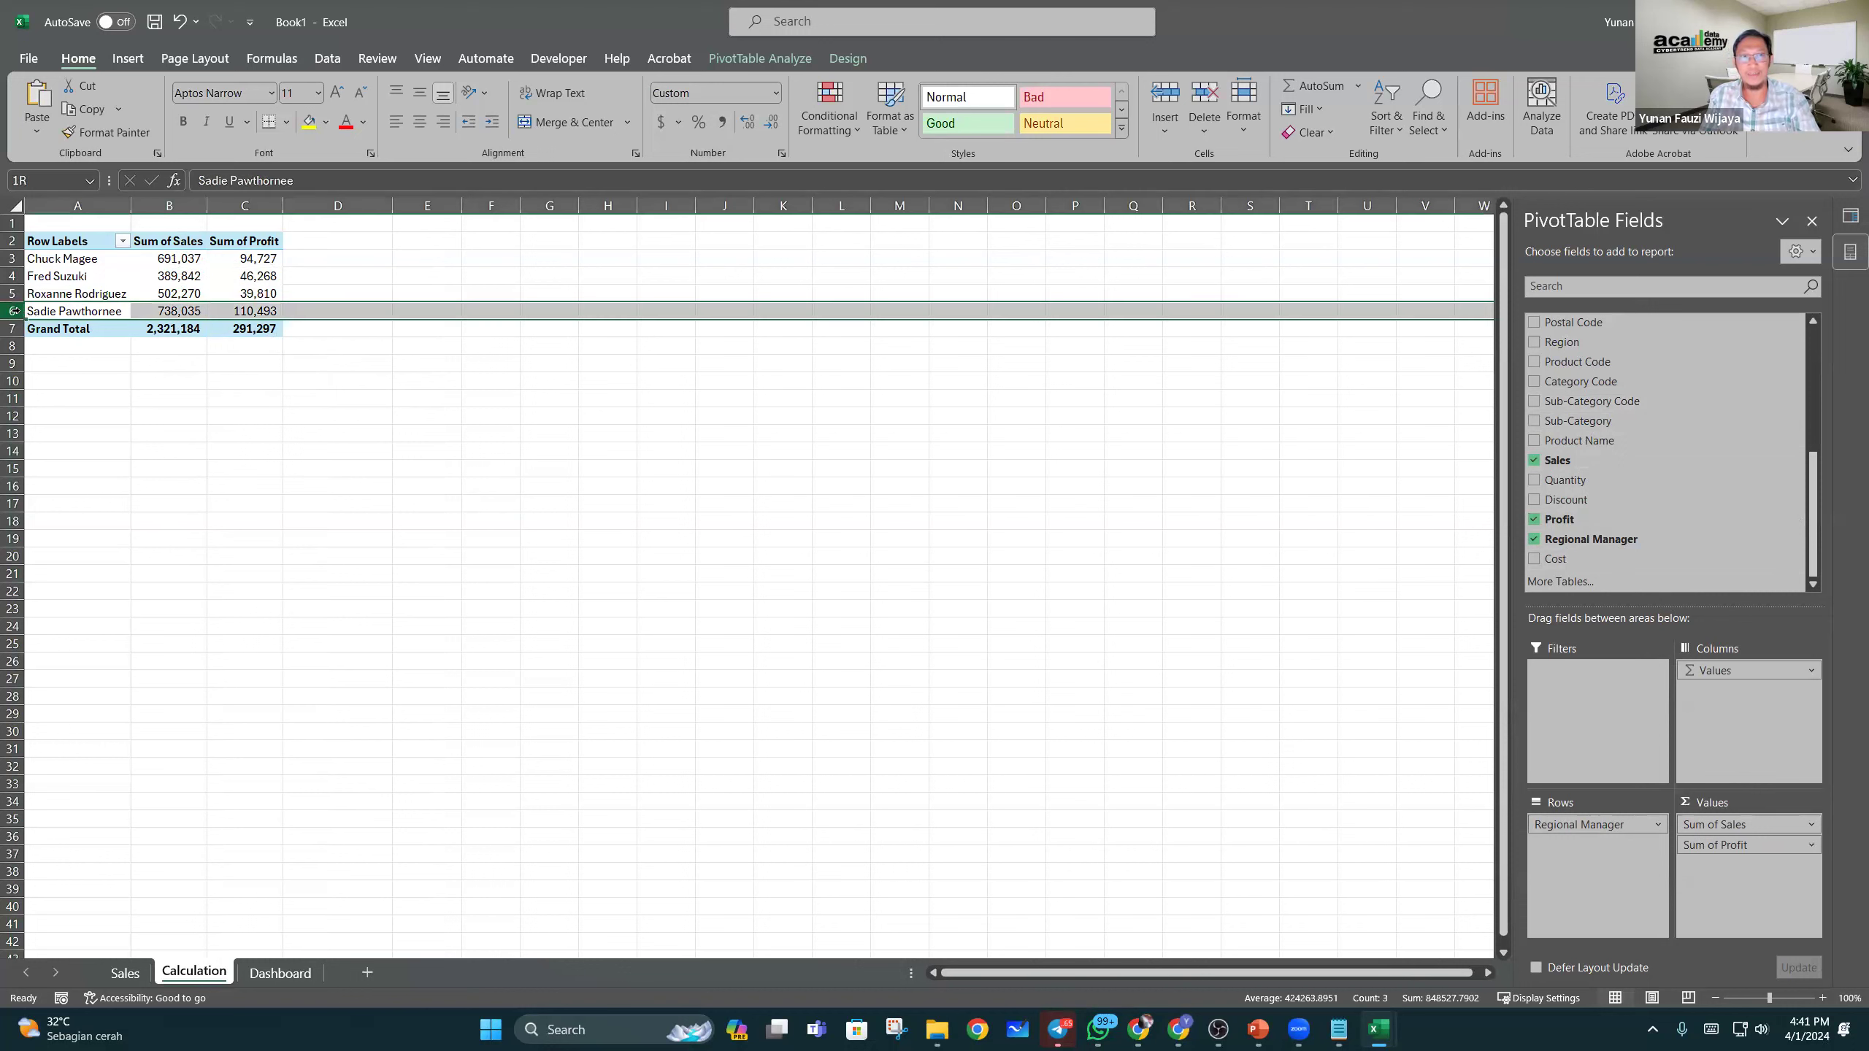
click(234, 328)
click(246, 295)
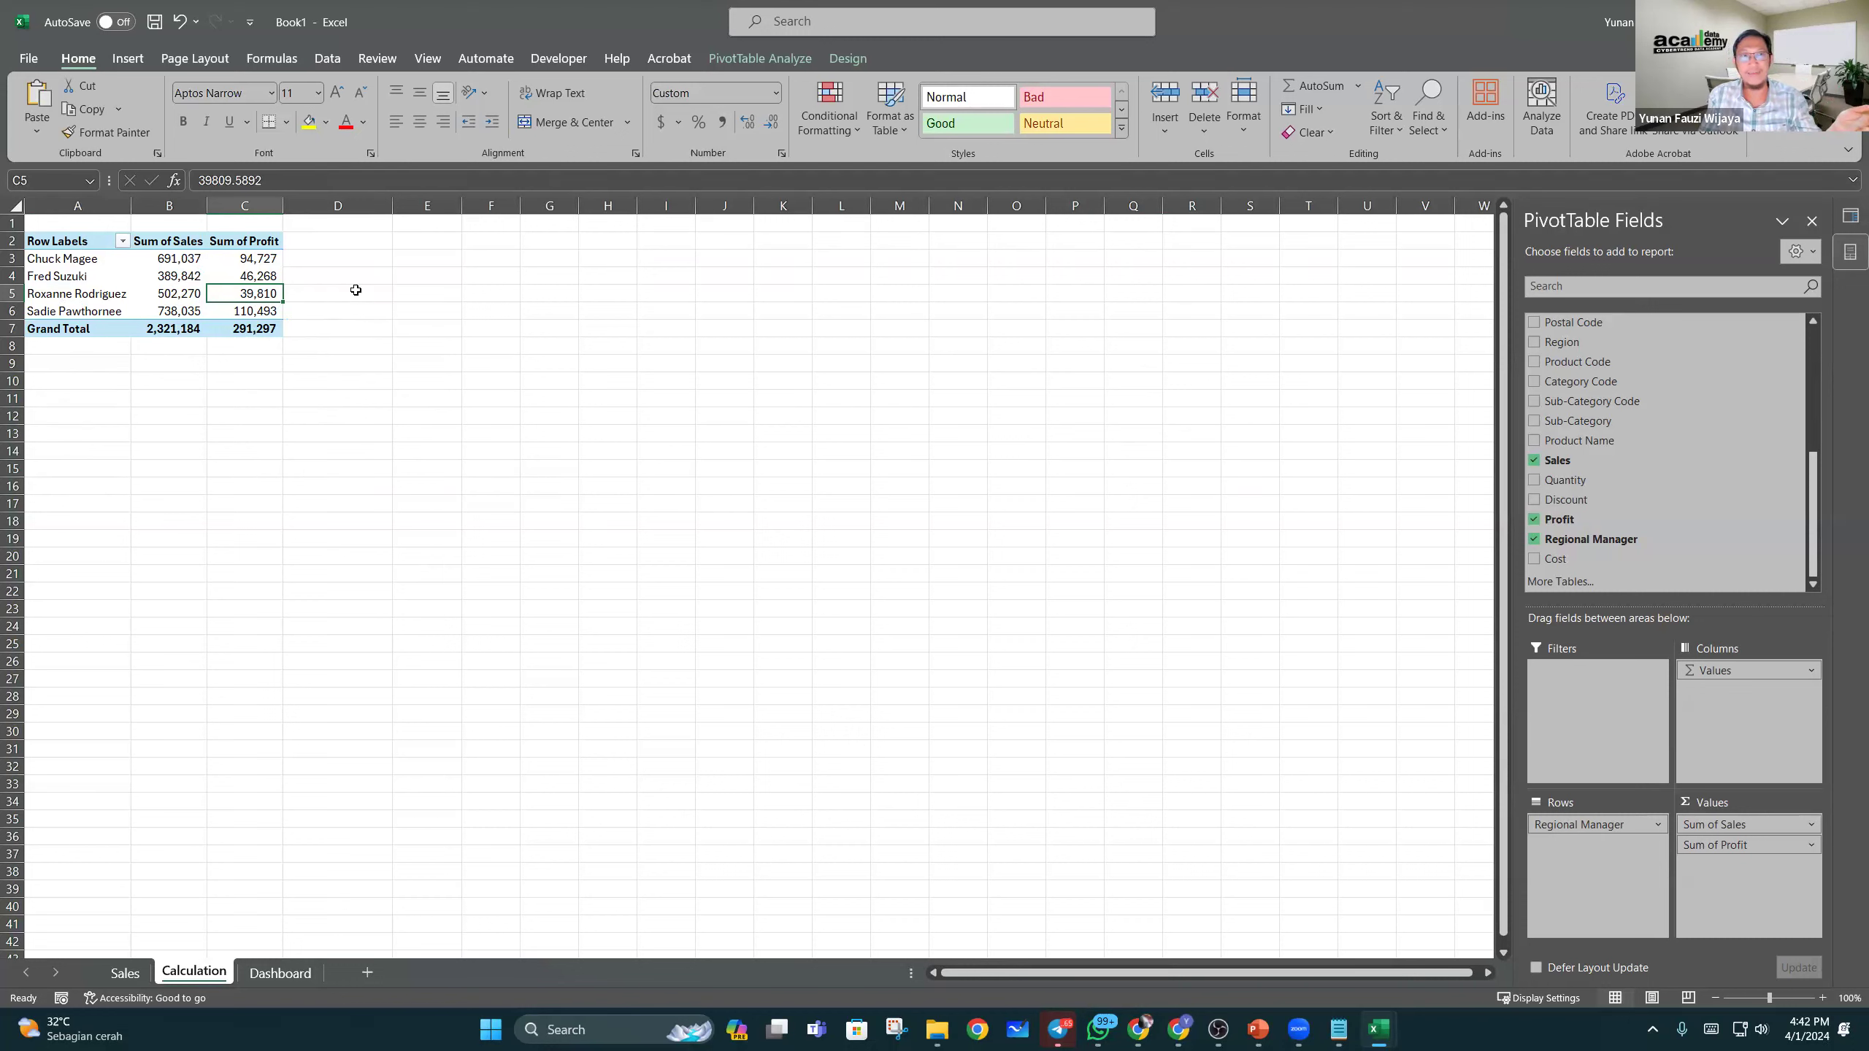
click(738, 57)
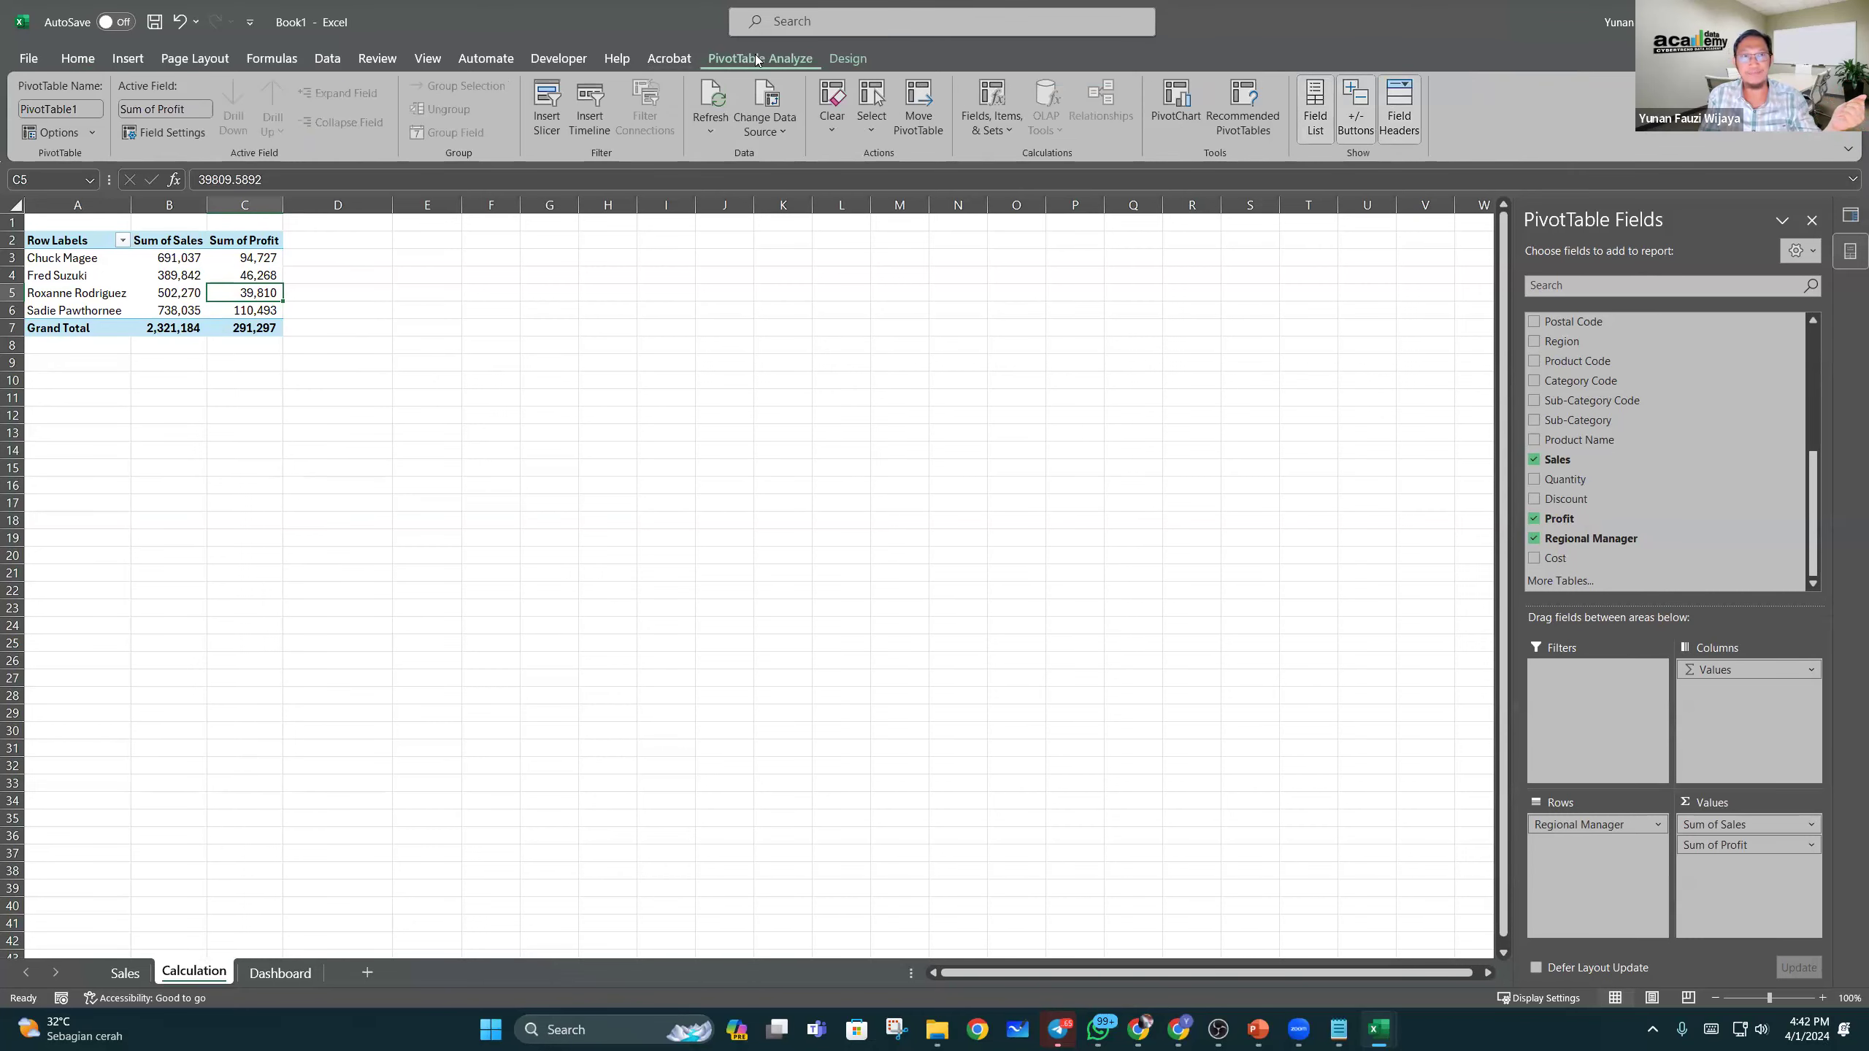
click(835, 56)
click(767, 59)
drag(168, 296, 143, 269)
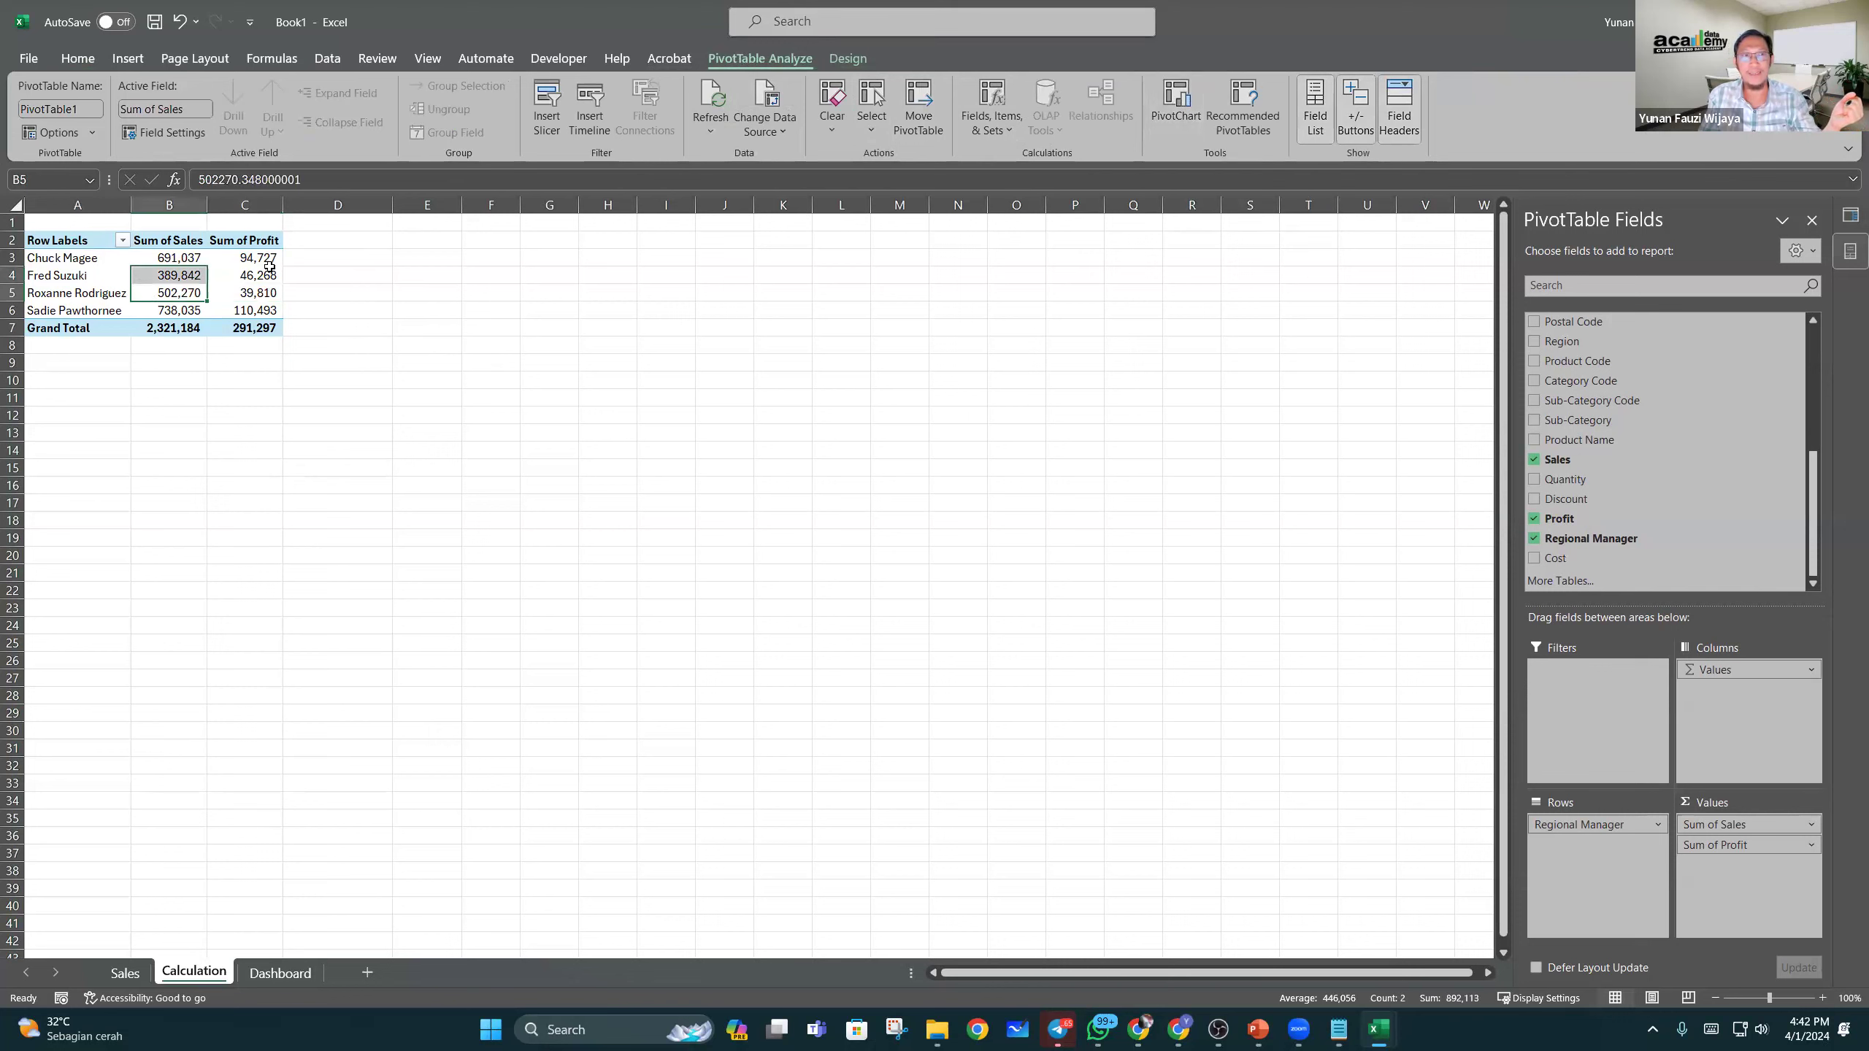
click(242, 279)
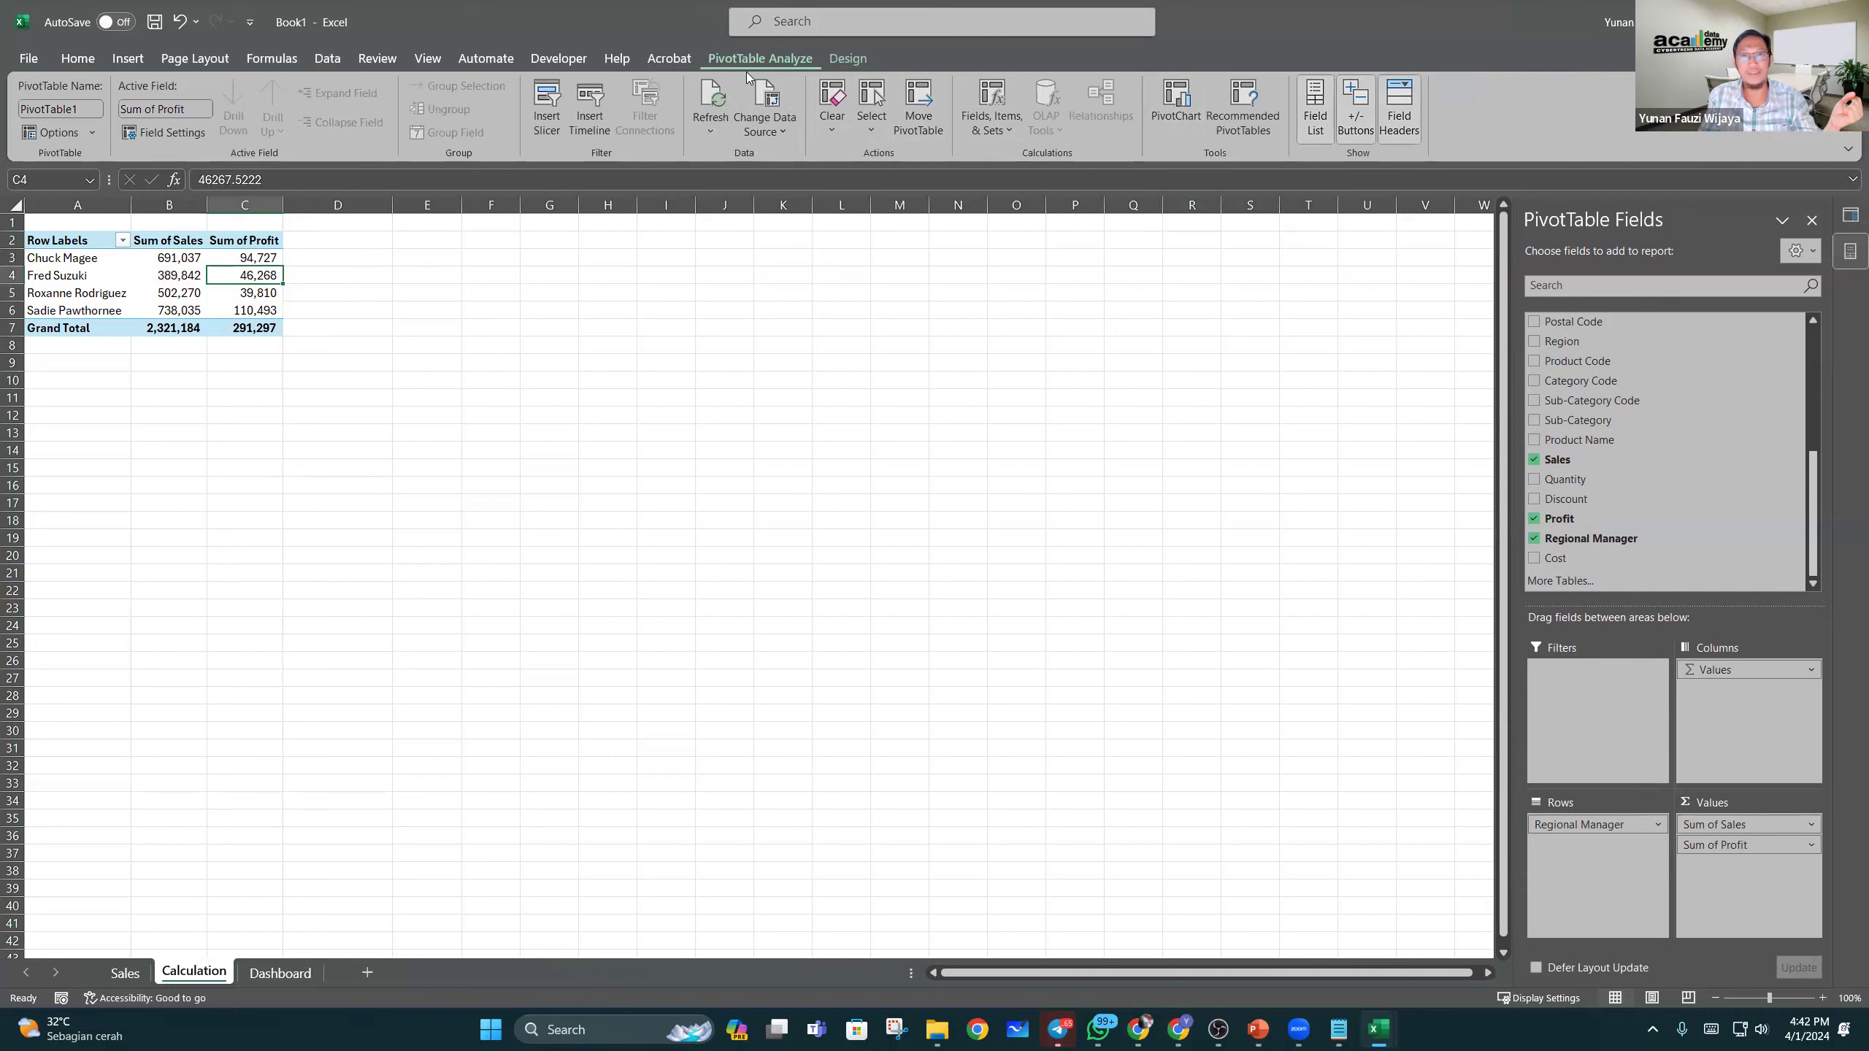
Step: Start a Combo PivotChart from the PivotTable with Sum of Sales as Clustered Column
click(1175, 103)
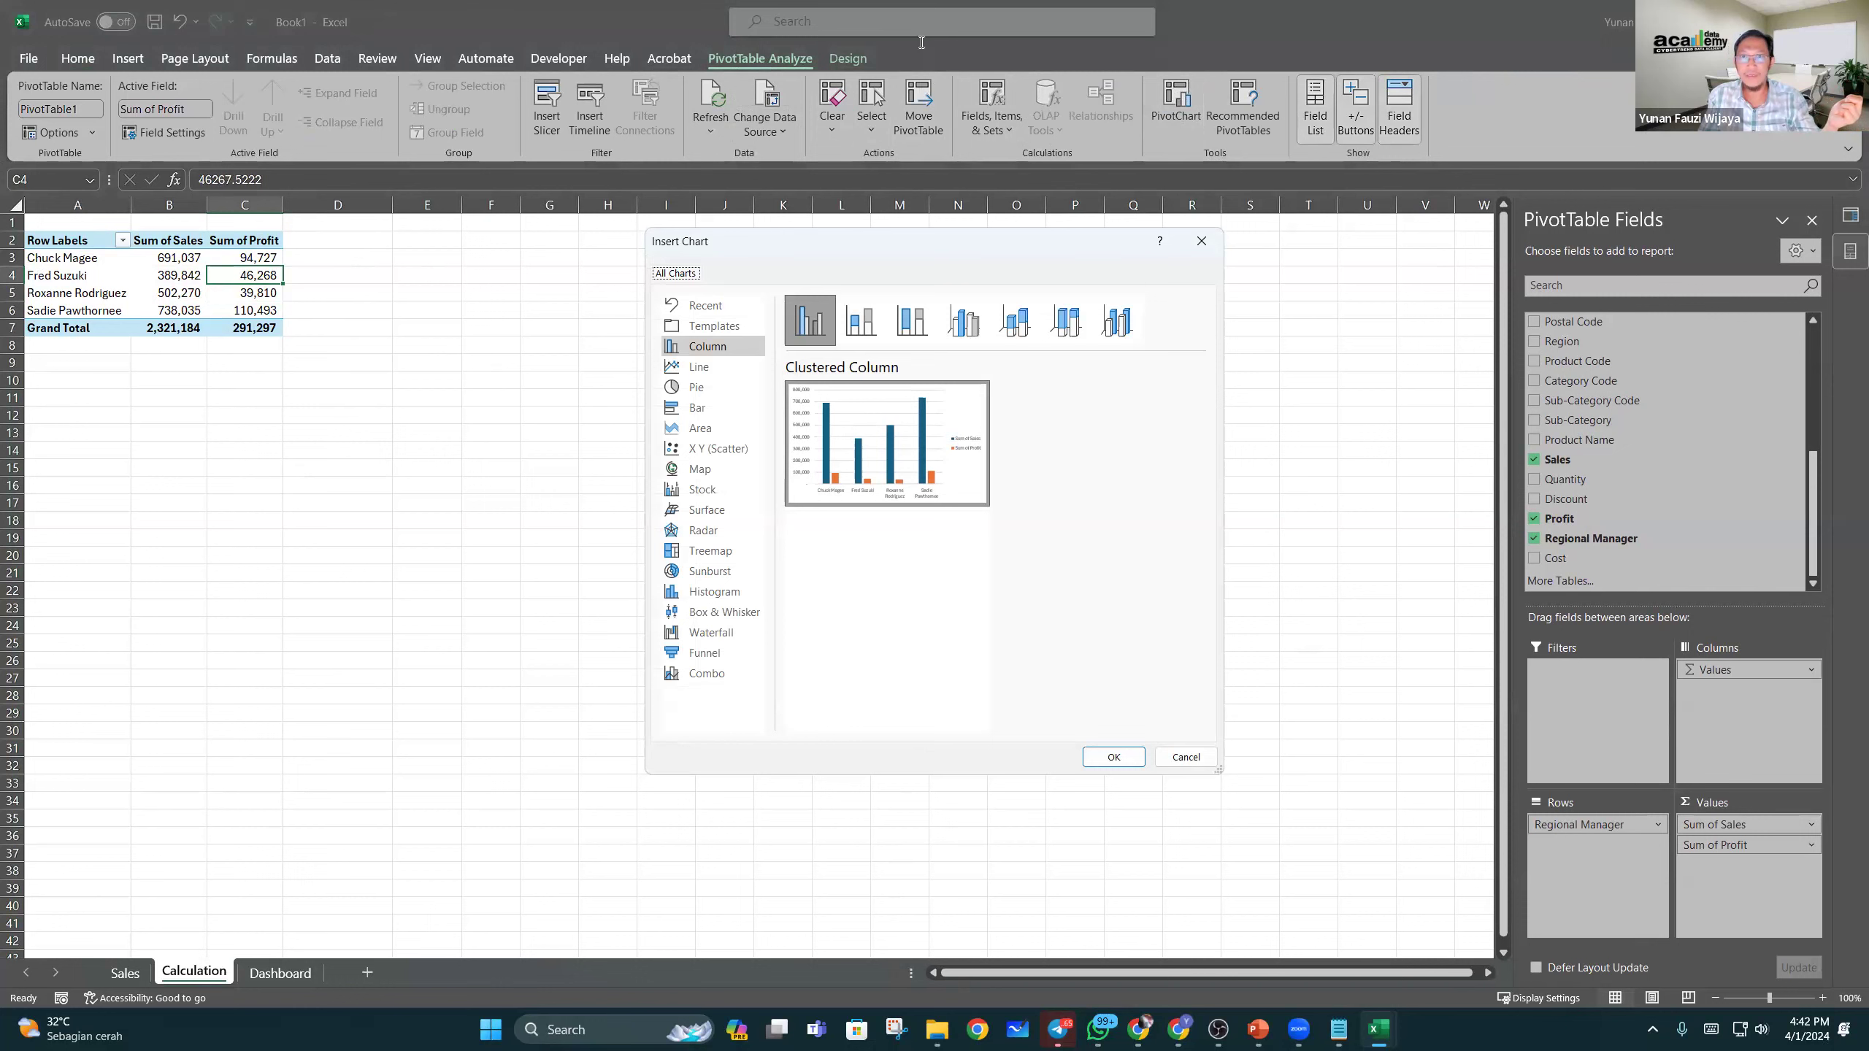
key(Return)
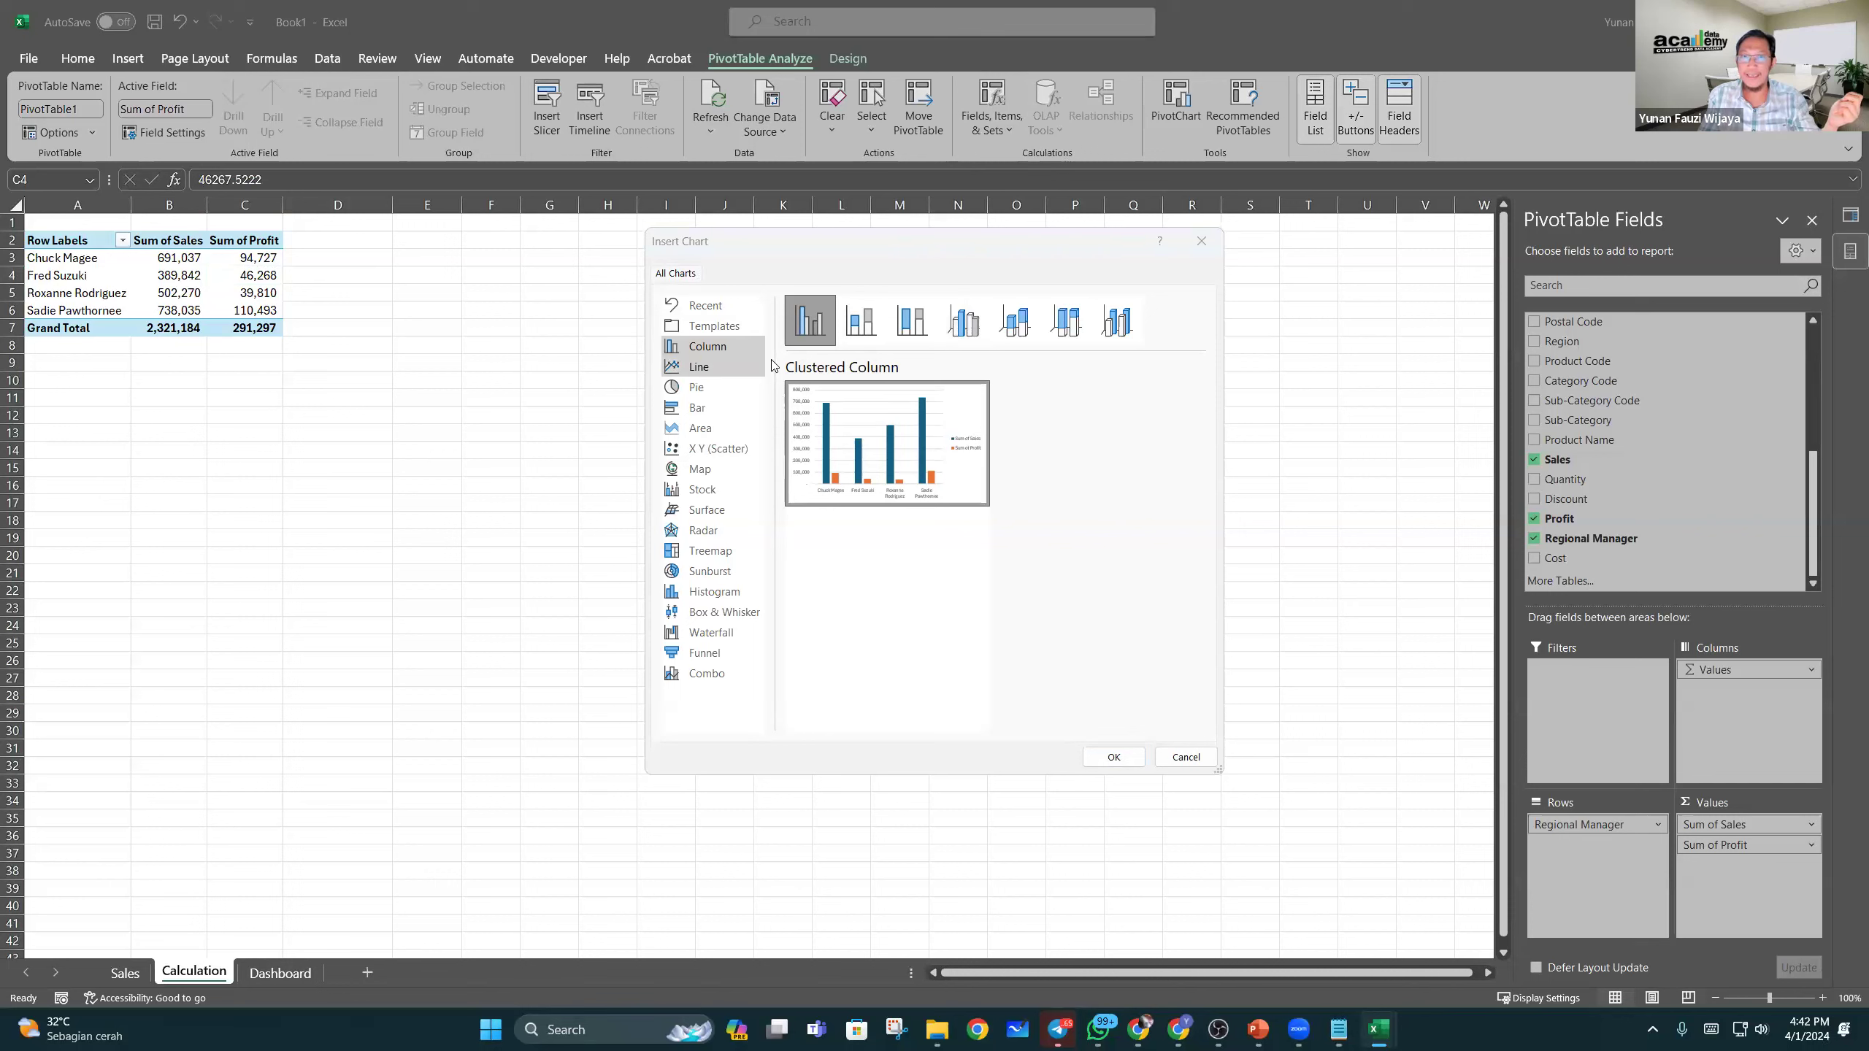
mouse_move(856, 437)
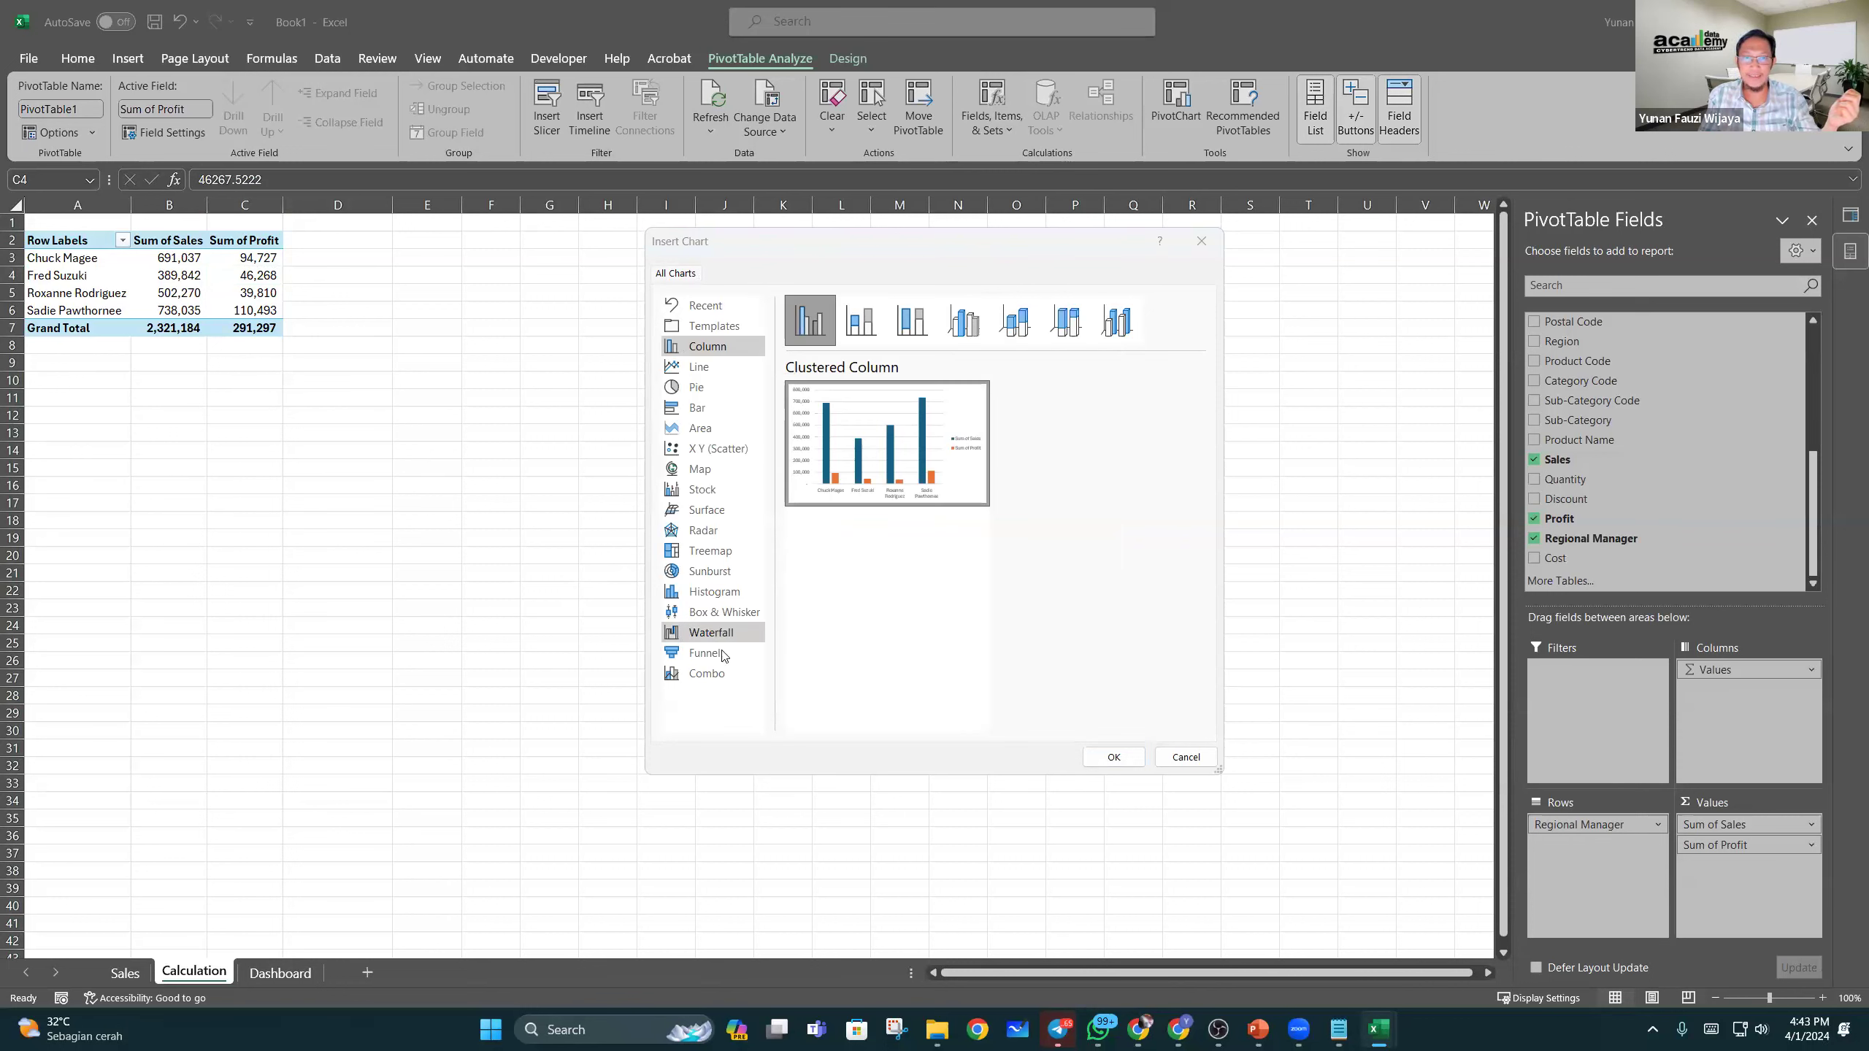
click(705, 673)
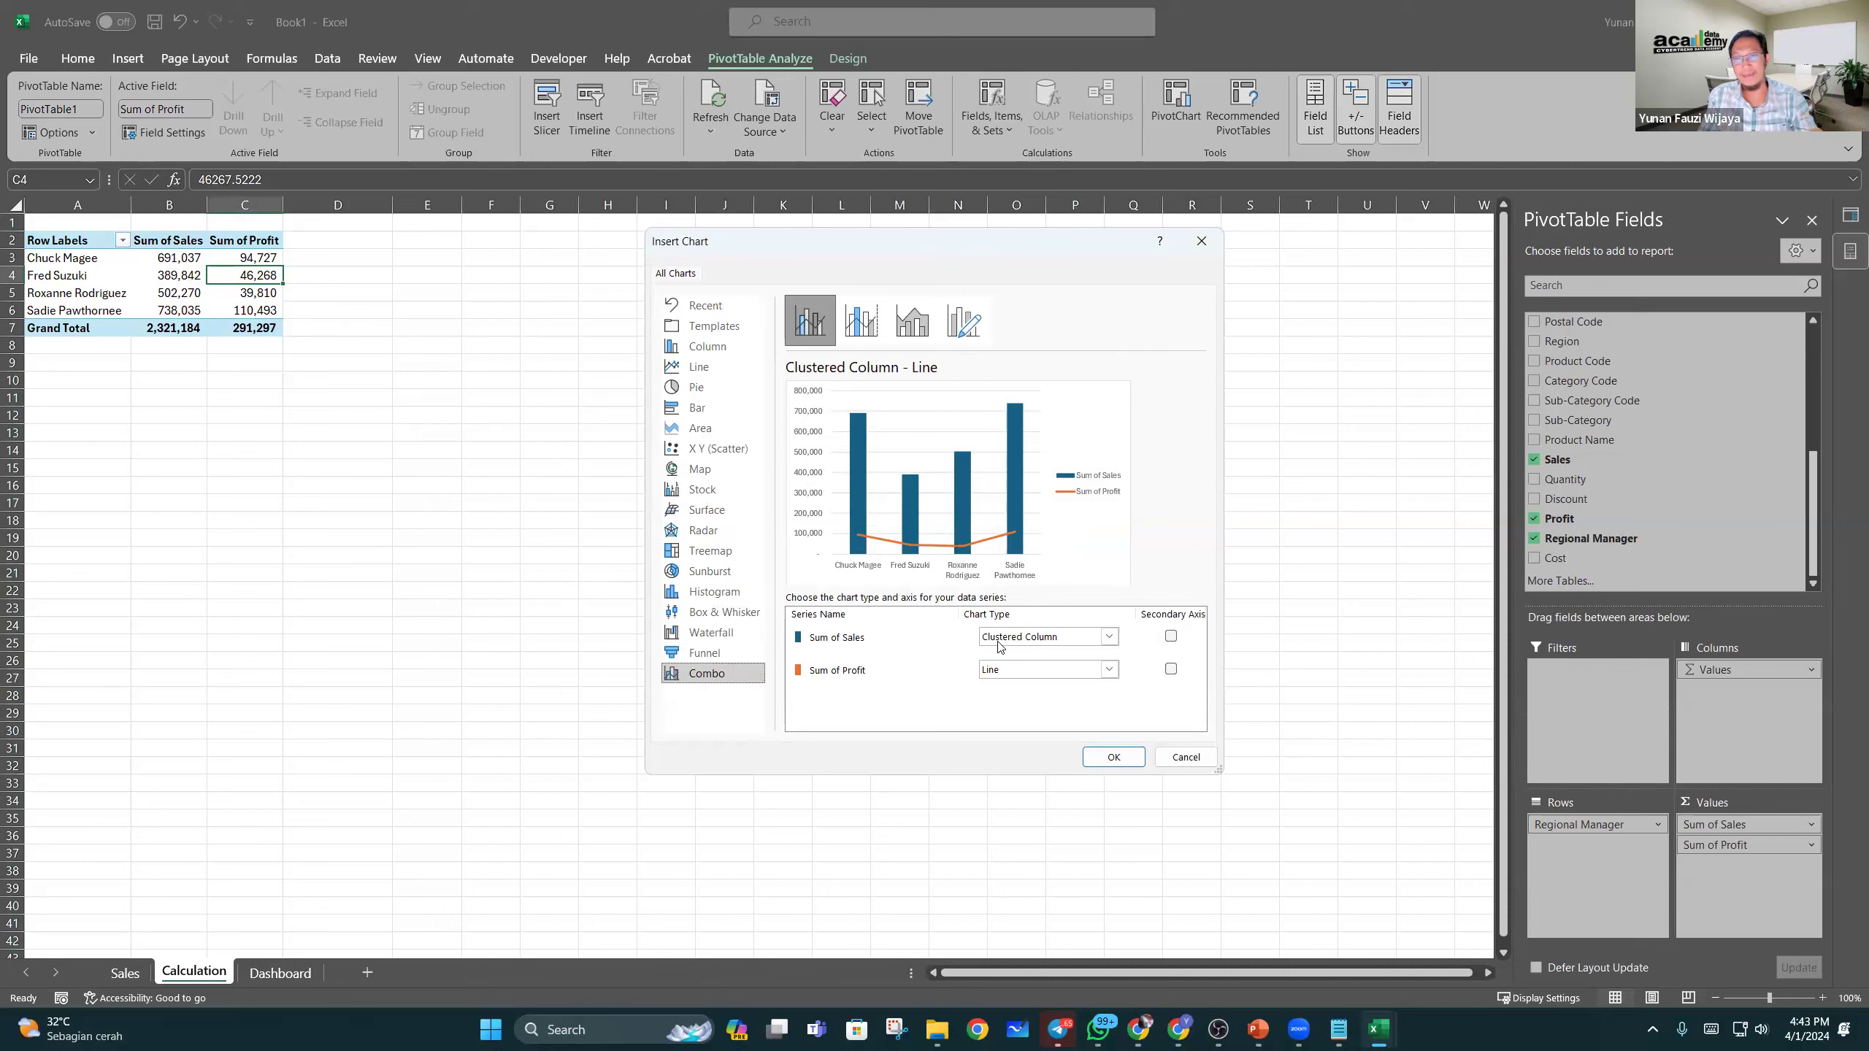
click(1082, 640)
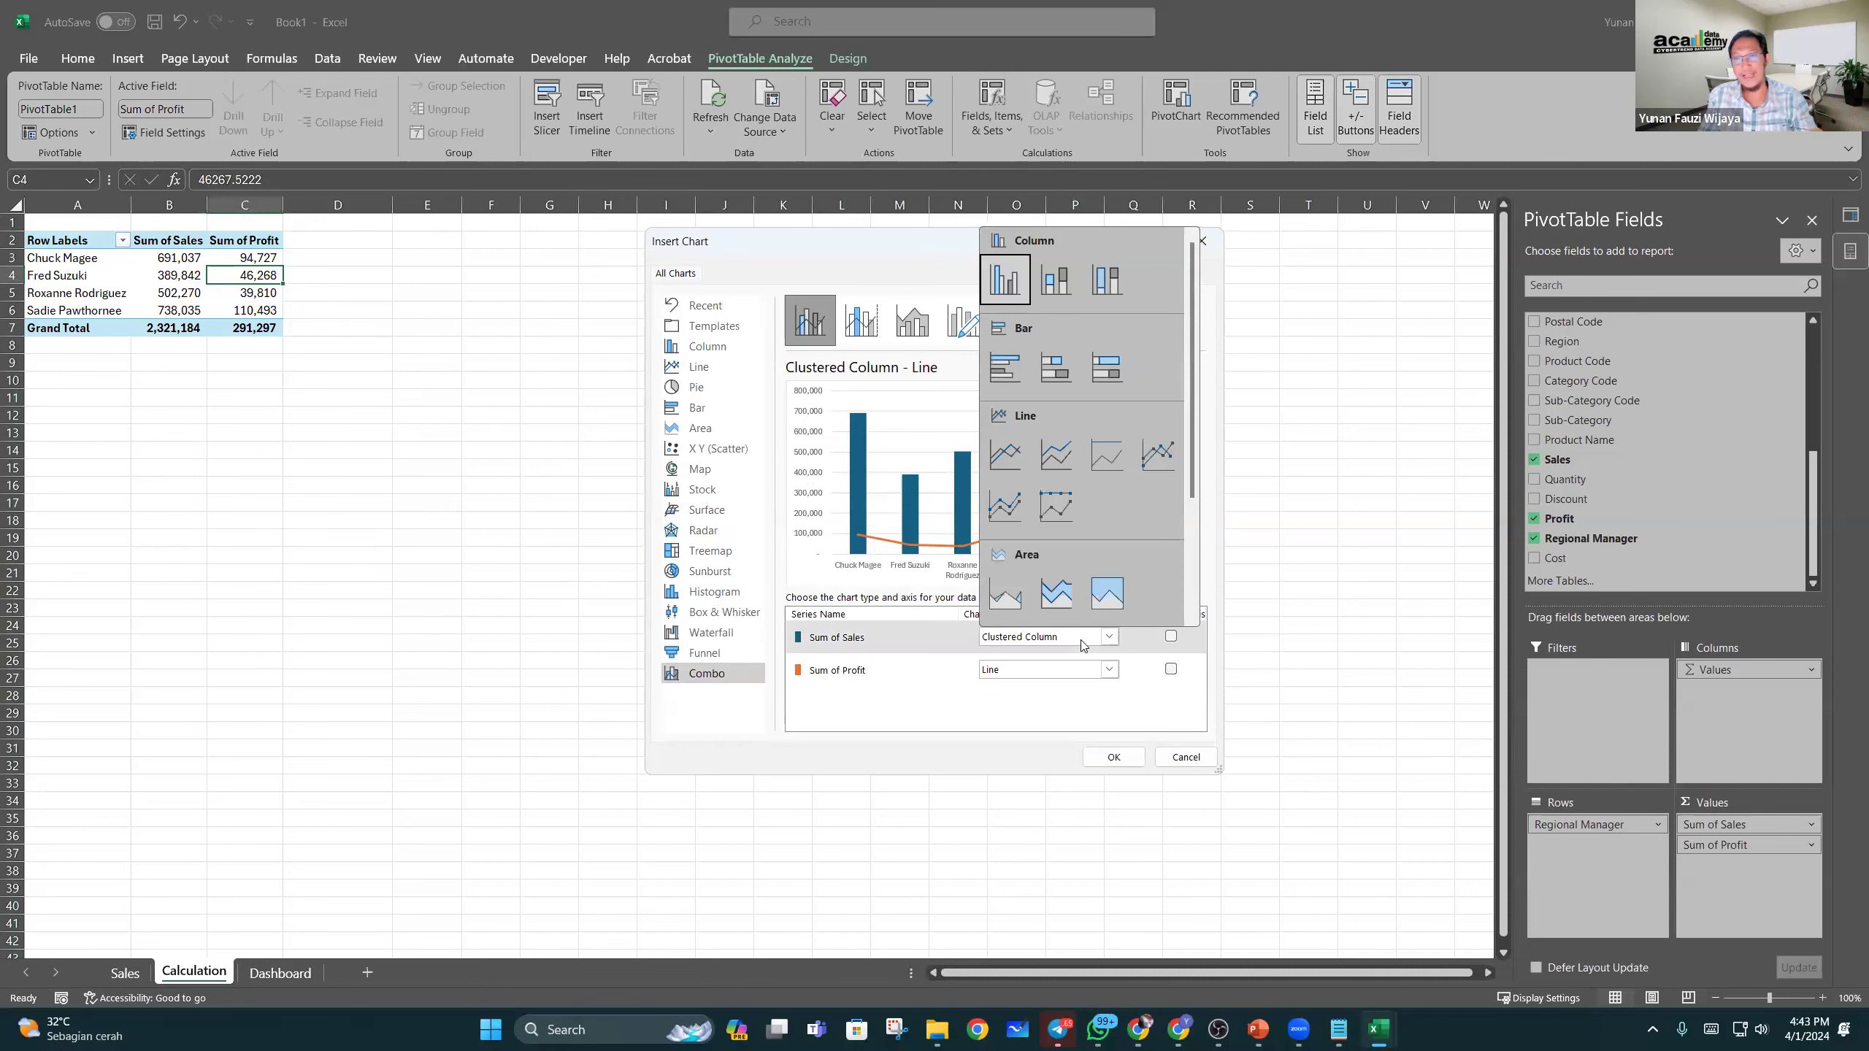
click(916, 642)
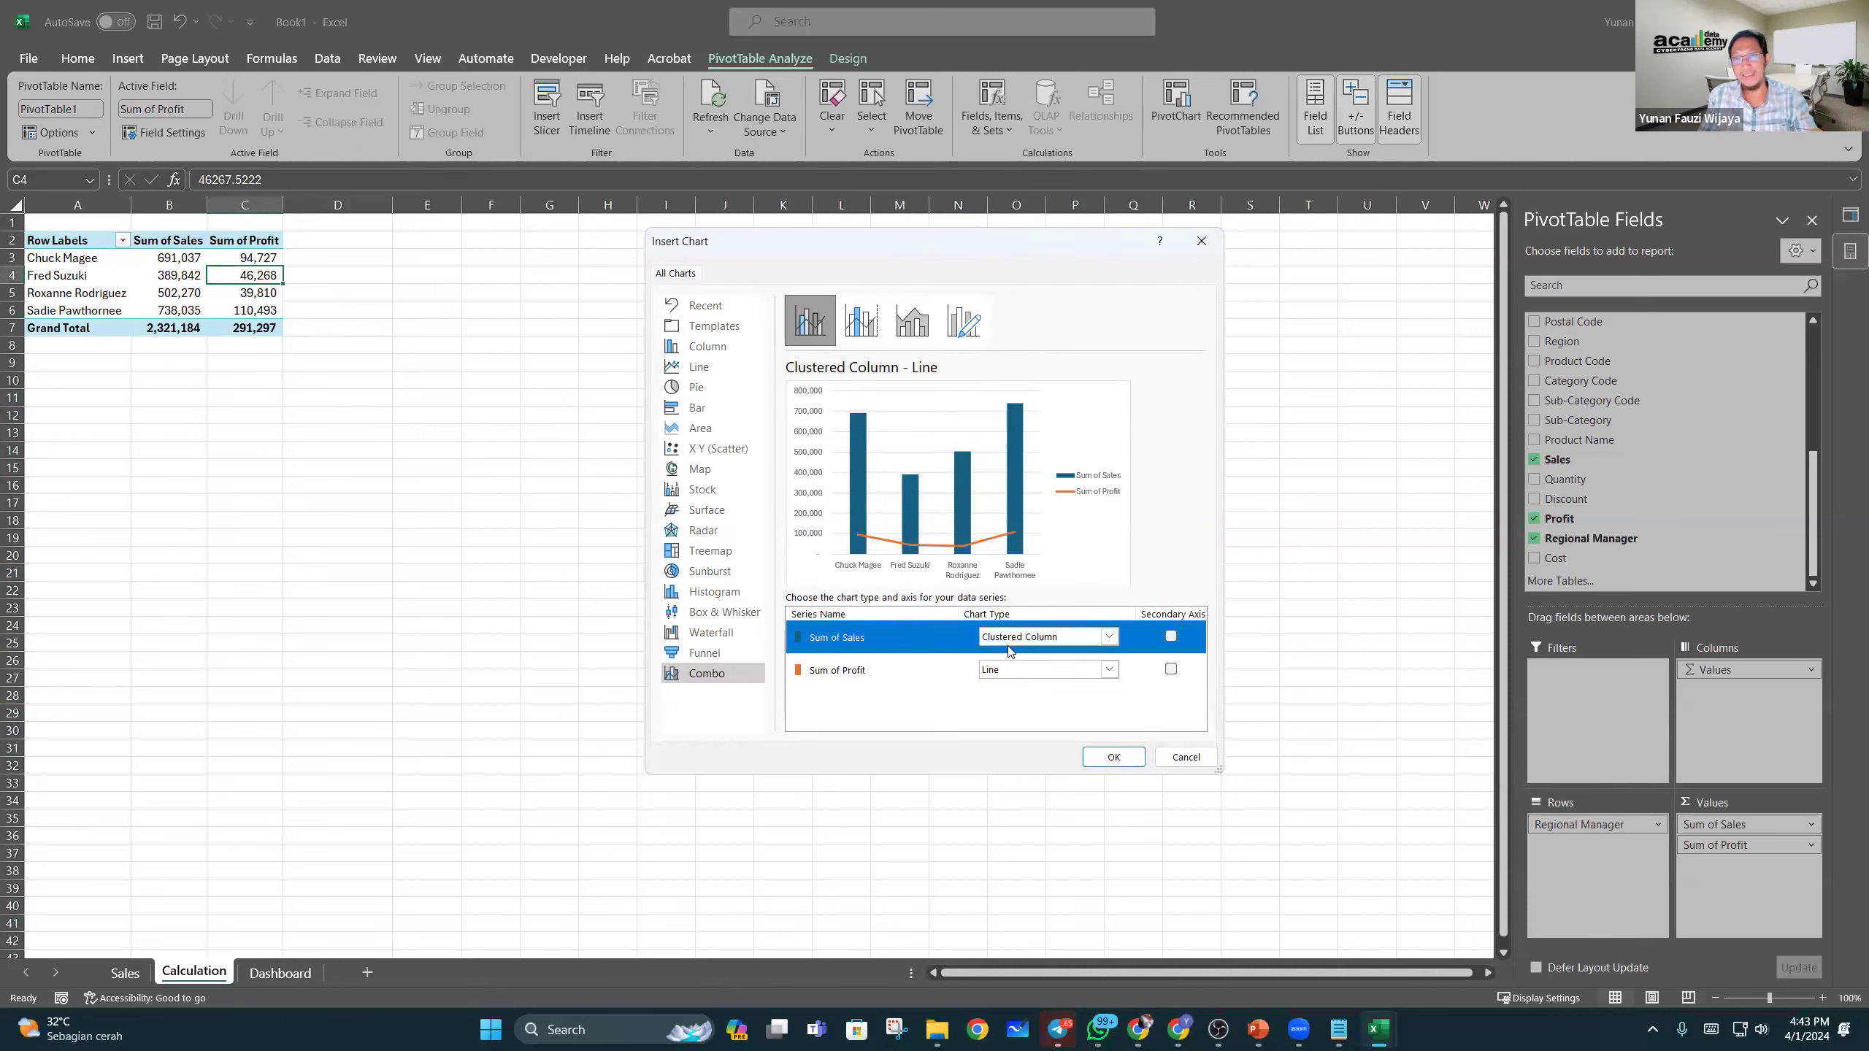
Step: Try 100% Stacked Area, Stacked Area and Area as the chart type for Sum of Profit
click(1048, 677)
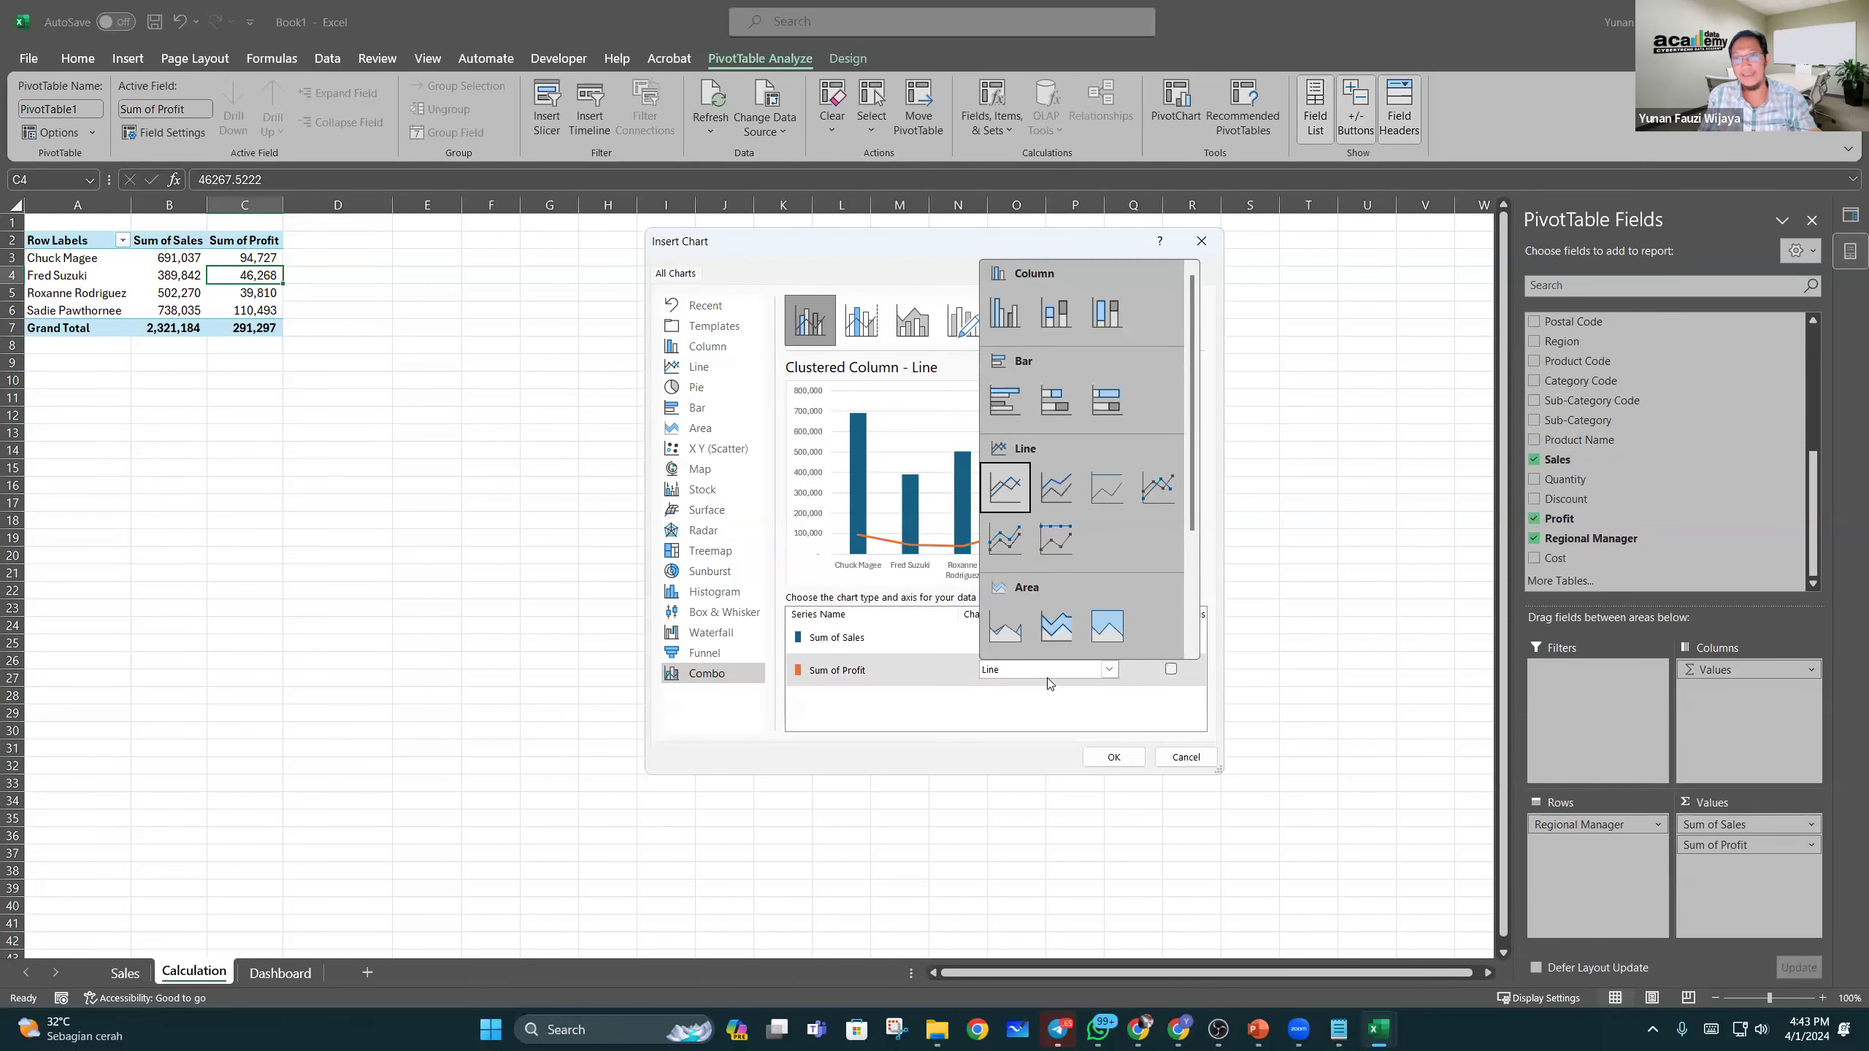
click(1108, 626)
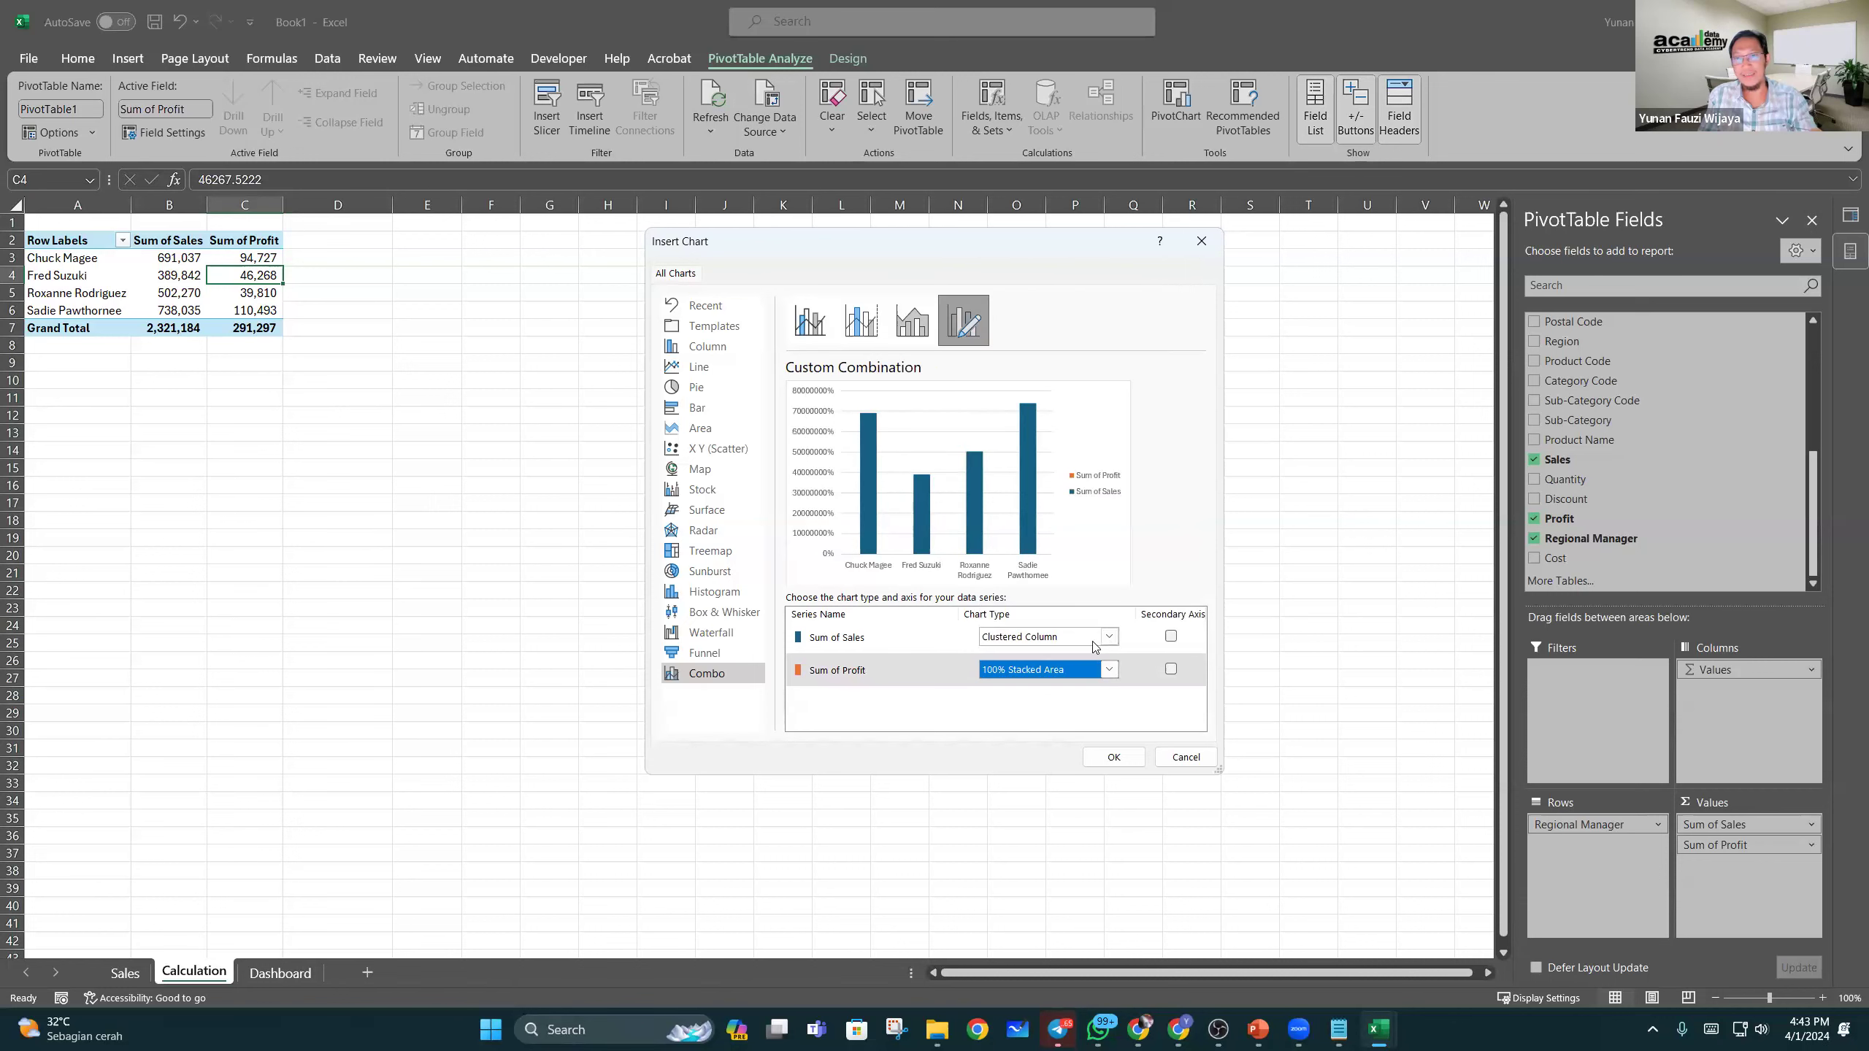
click(1051, 675)
click(1049, 633)
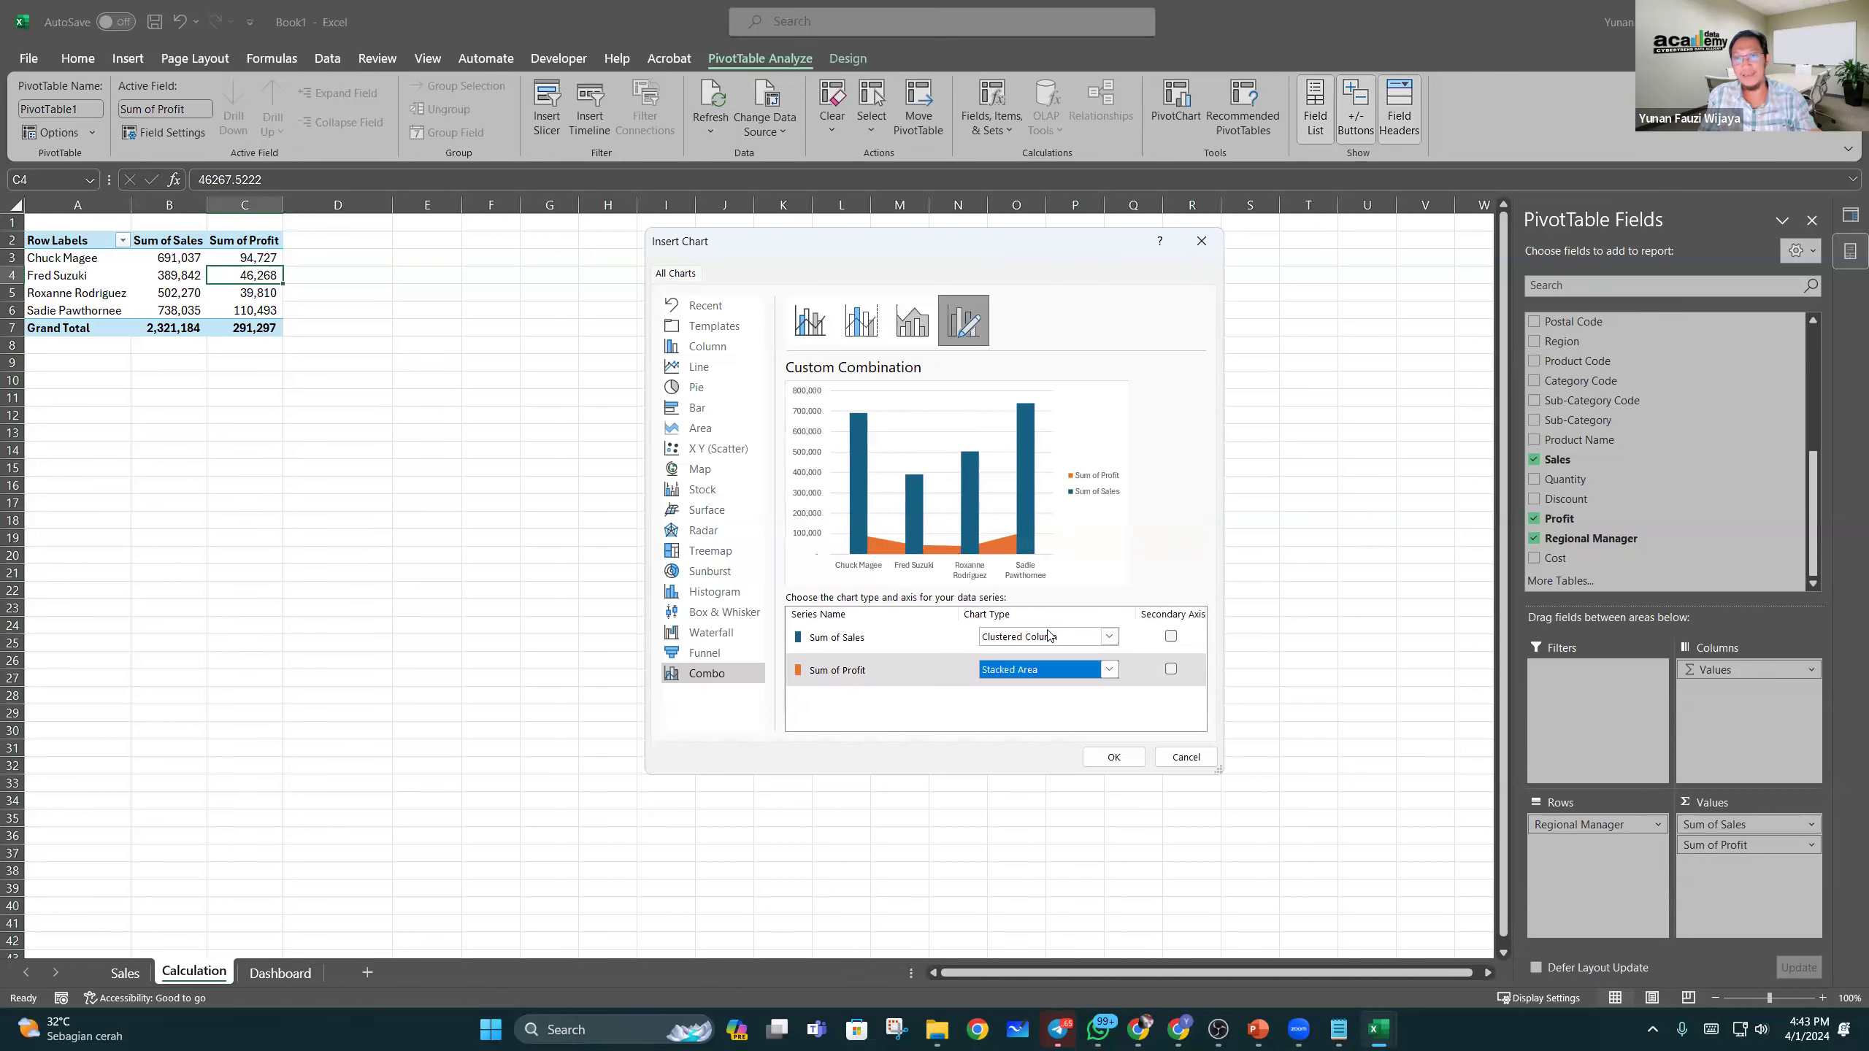
click(1028, 677)
click(999, 634)
Step: Set the Sum of Profit series to Line with Markers and insert the combo PivotChart
click(1016, 672)
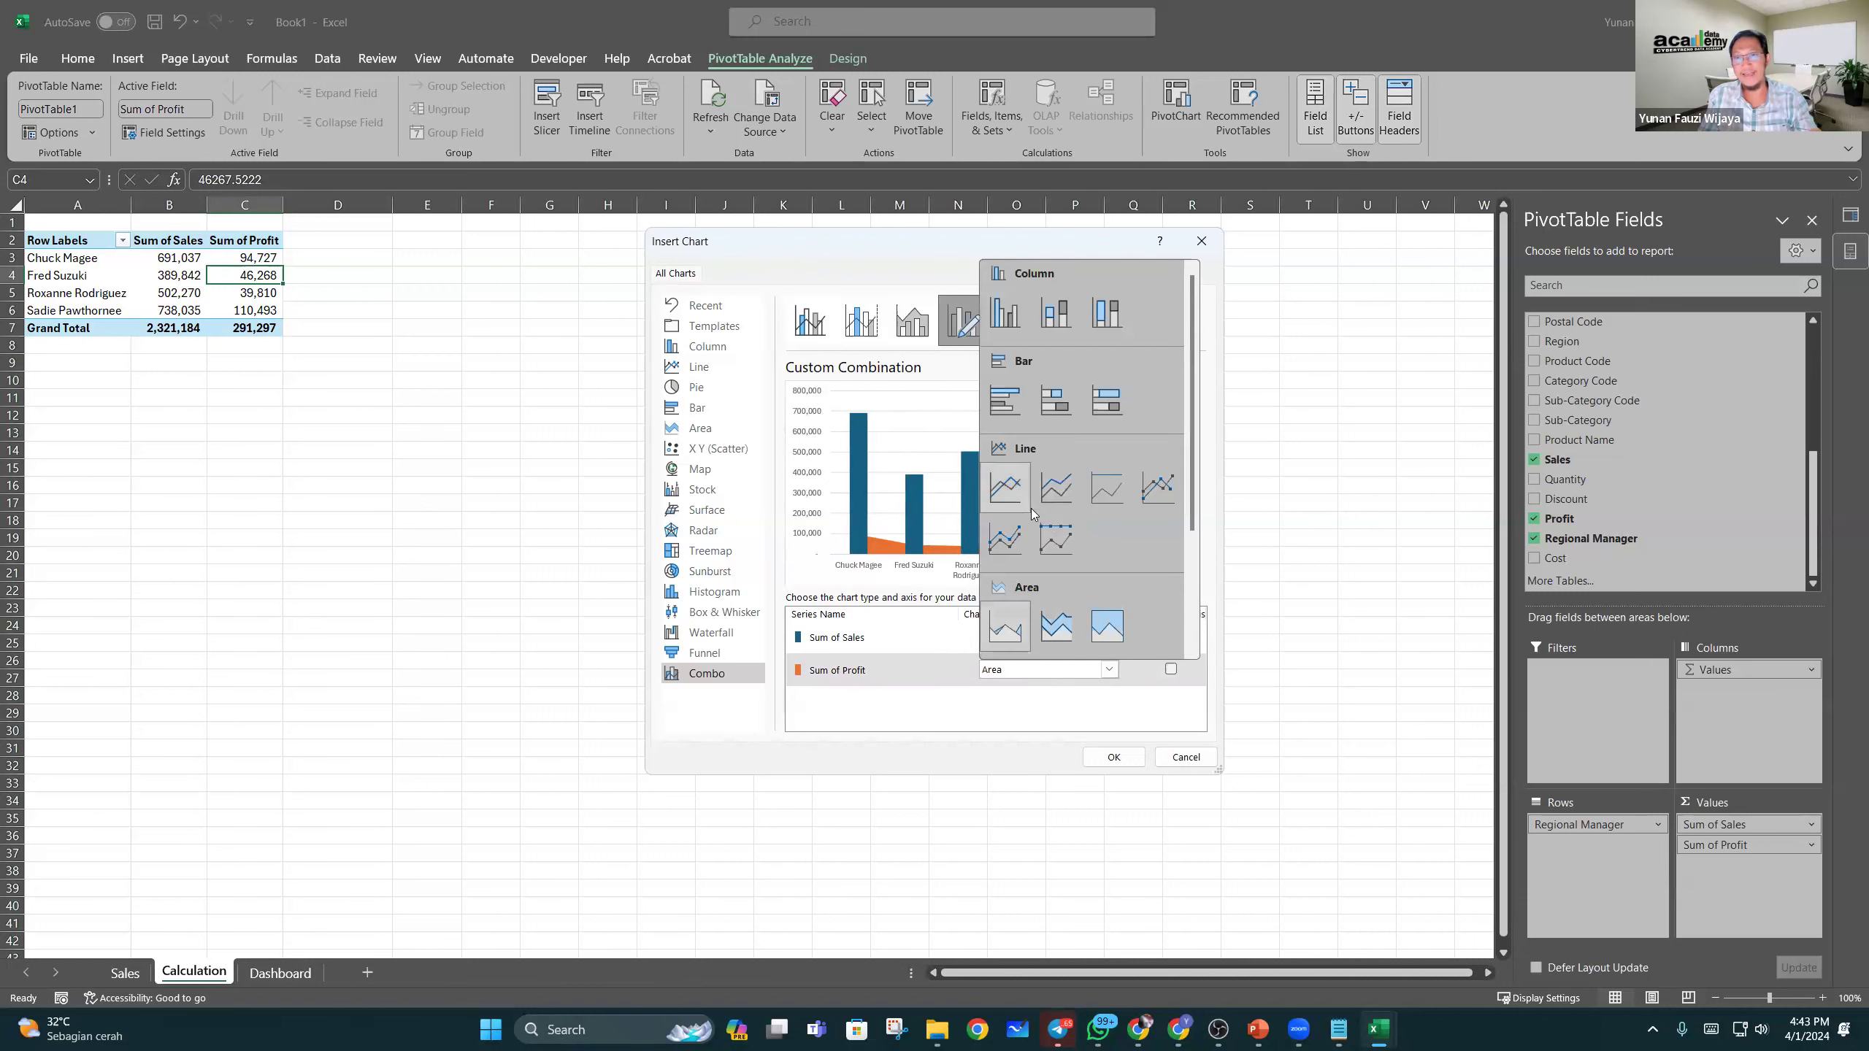
click(1161, 494)
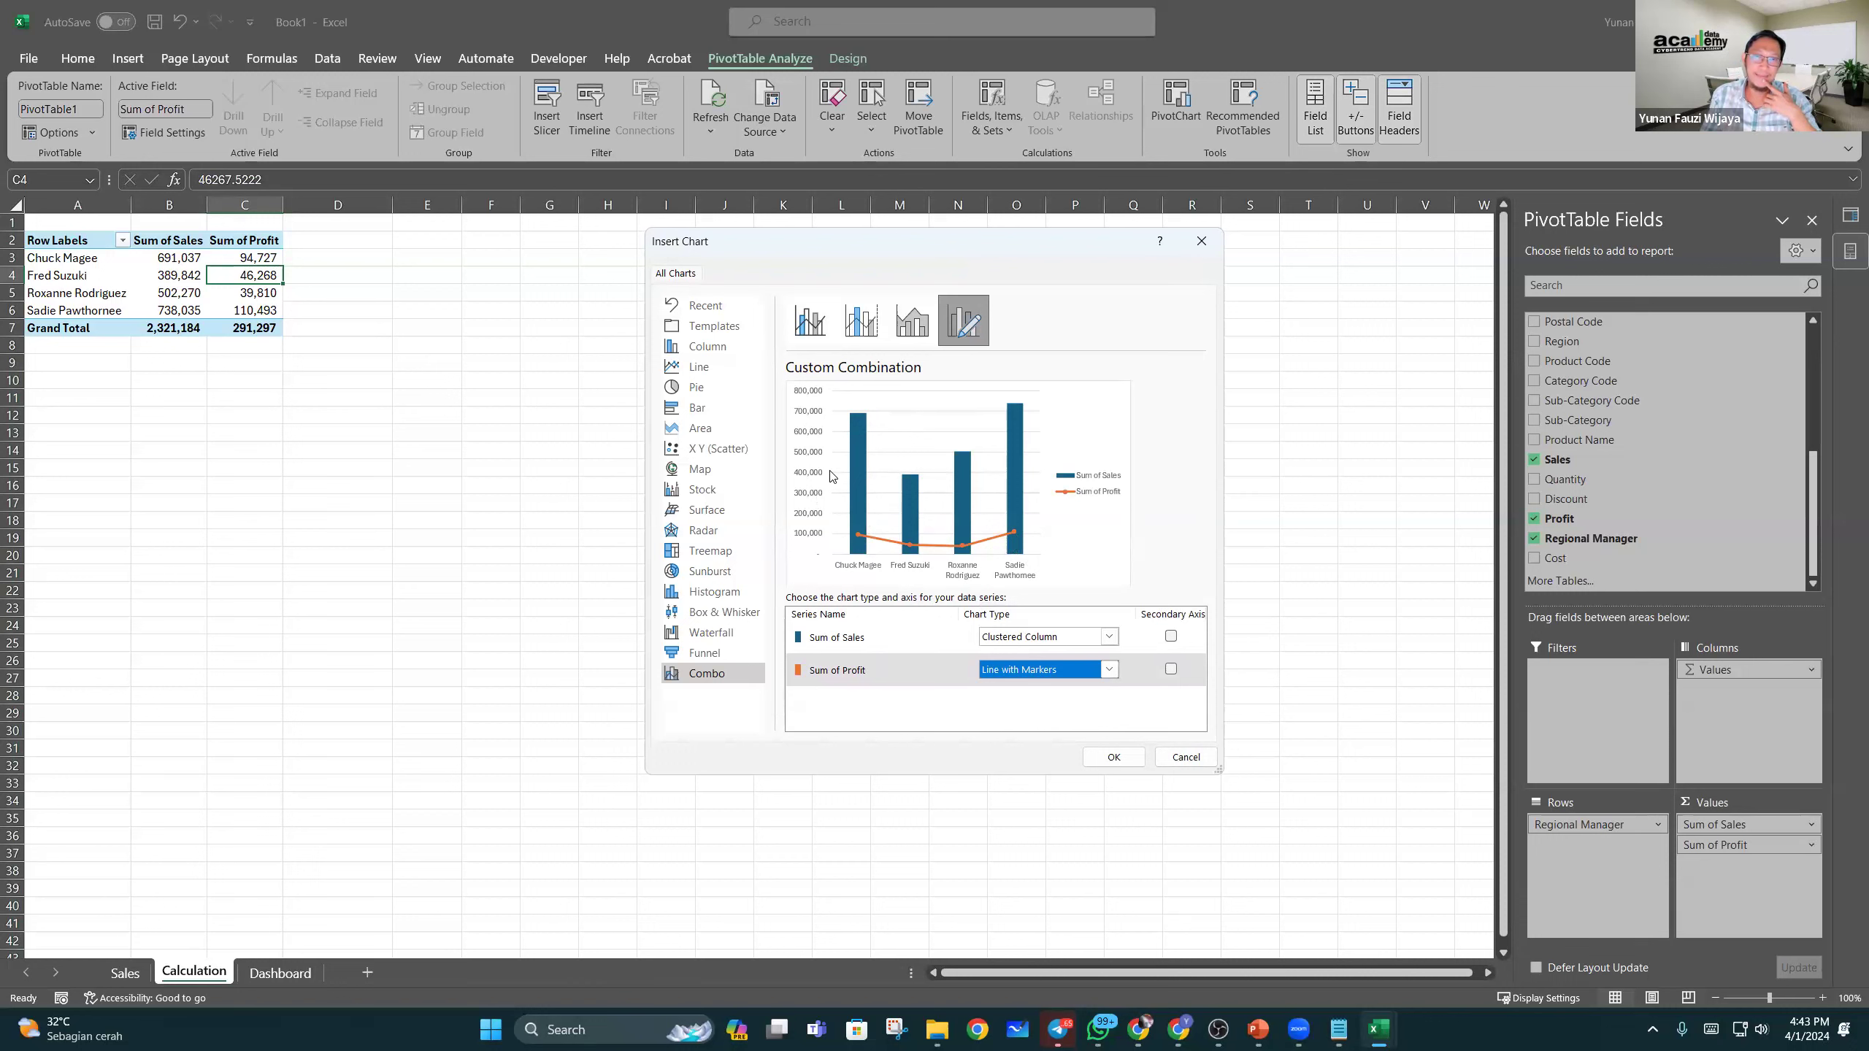
click(1115, 758)
key(Escape)
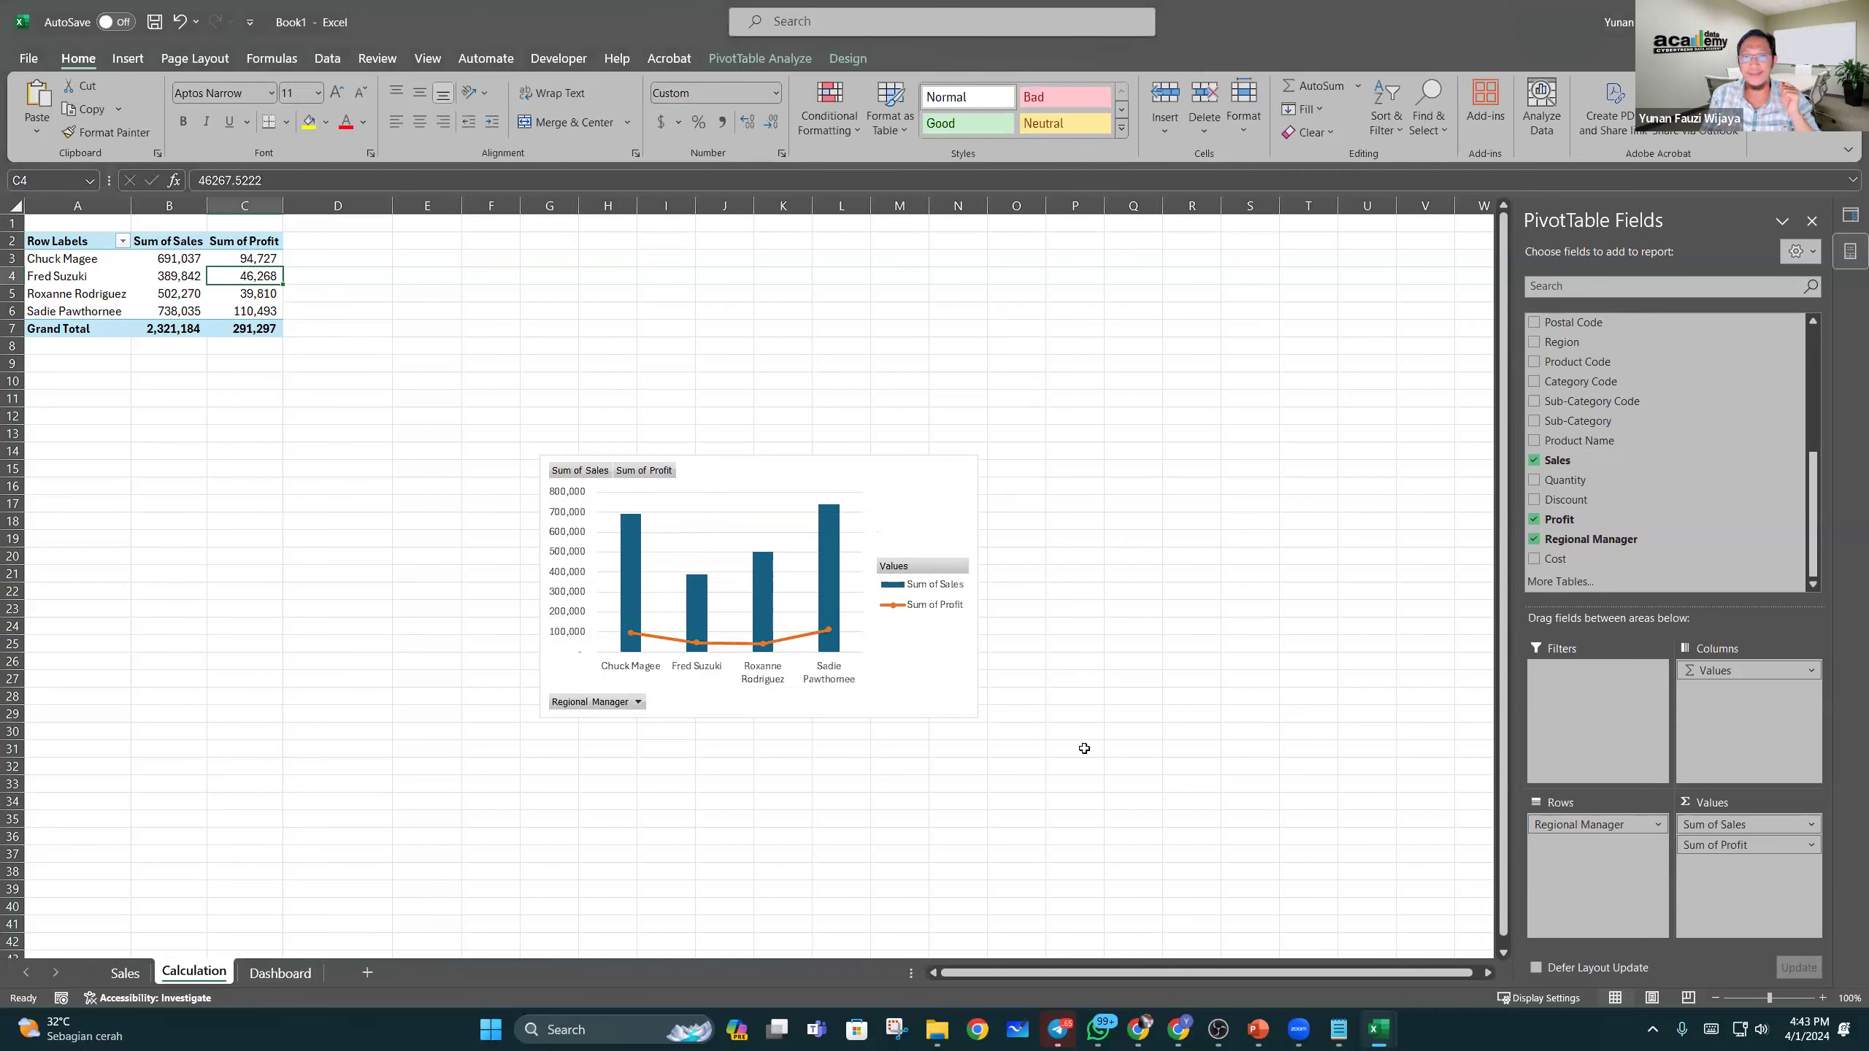
Step: Move the combo PivotChart to the Dashboard sheet as an embedded object
click(914, 480)
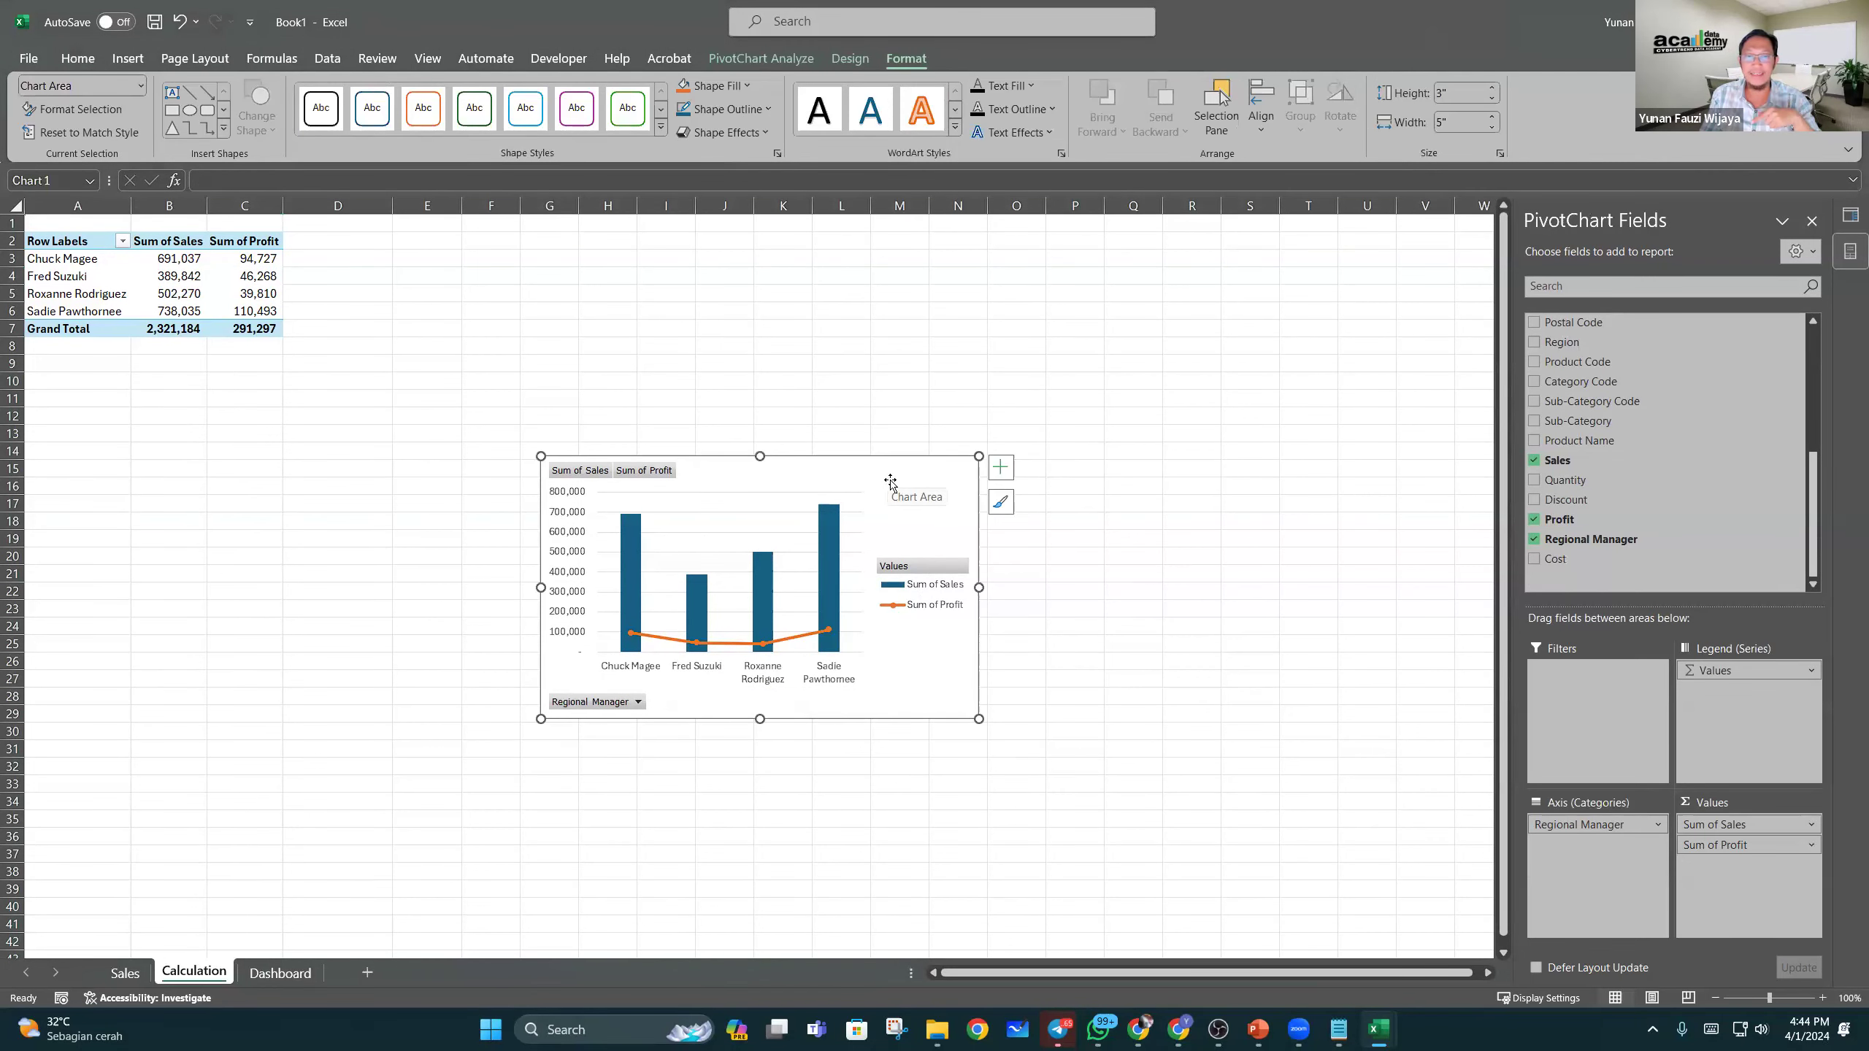
right_click(917, 475)
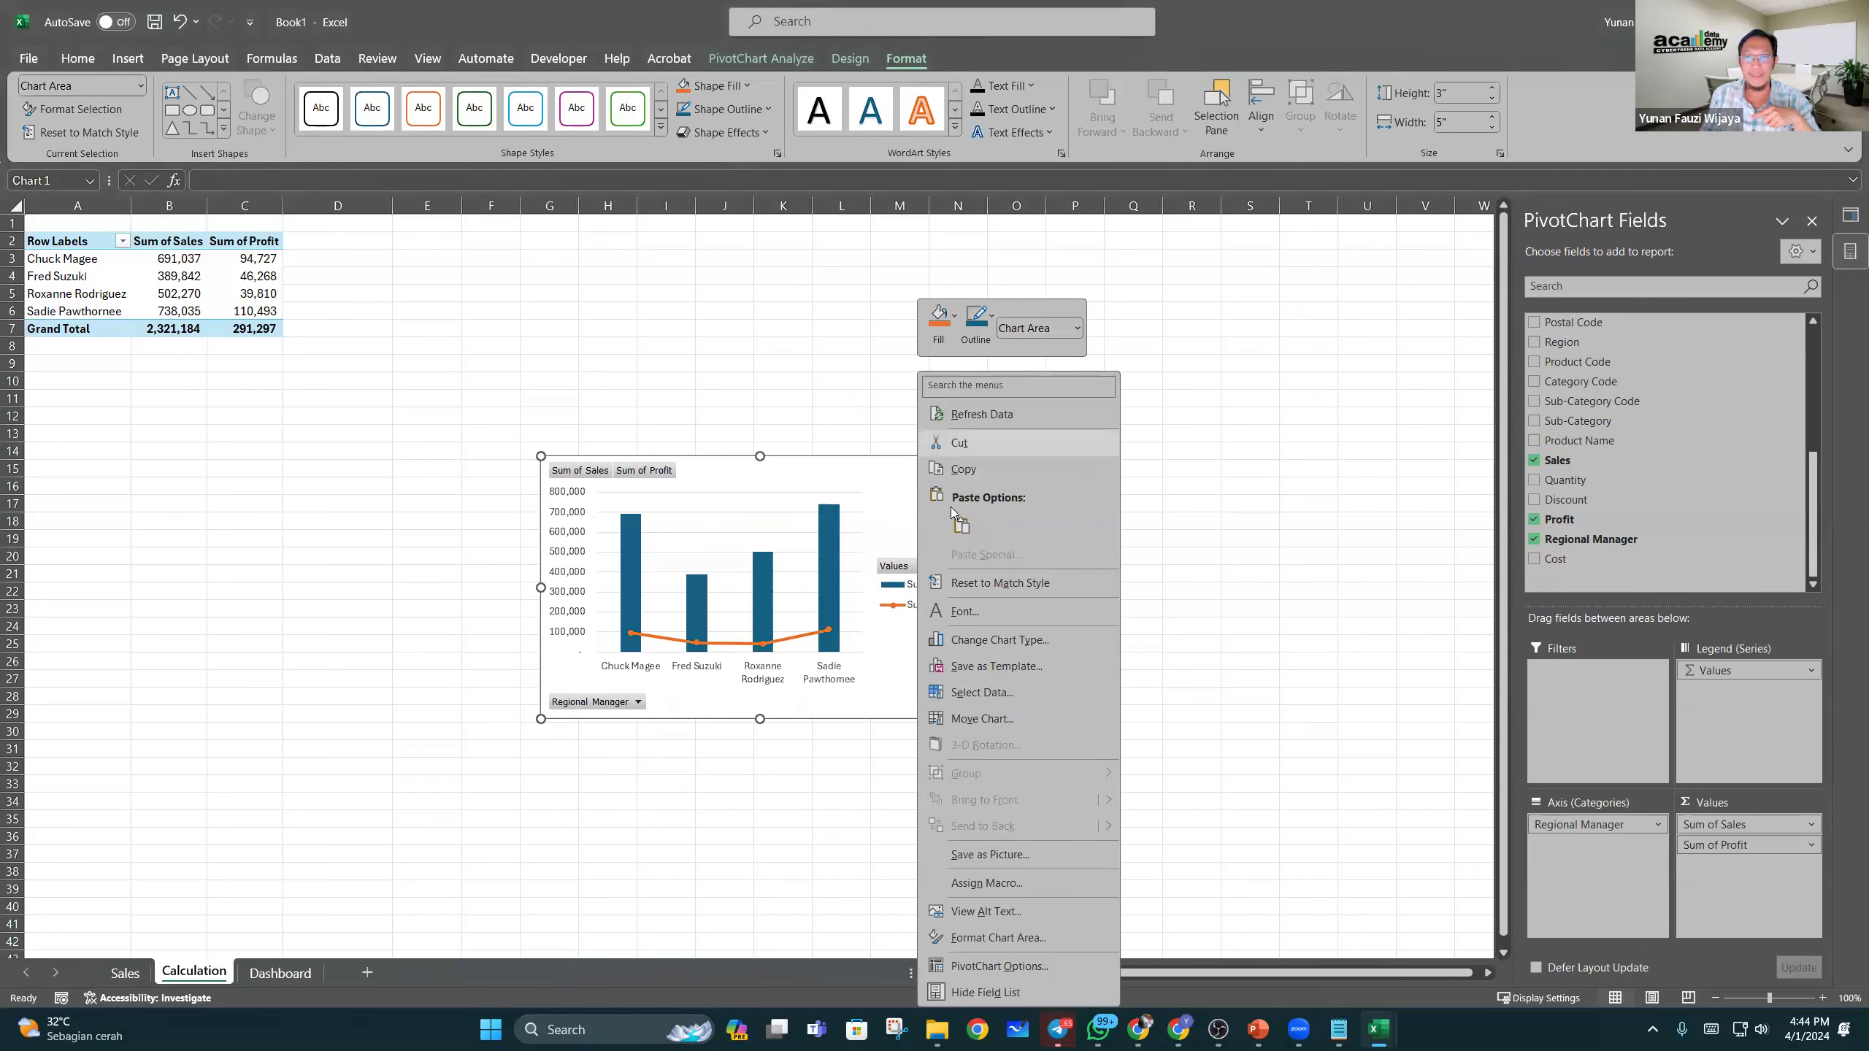
click(982, 718)
click(956, 741)
click(958, 746)
click(958, 785)
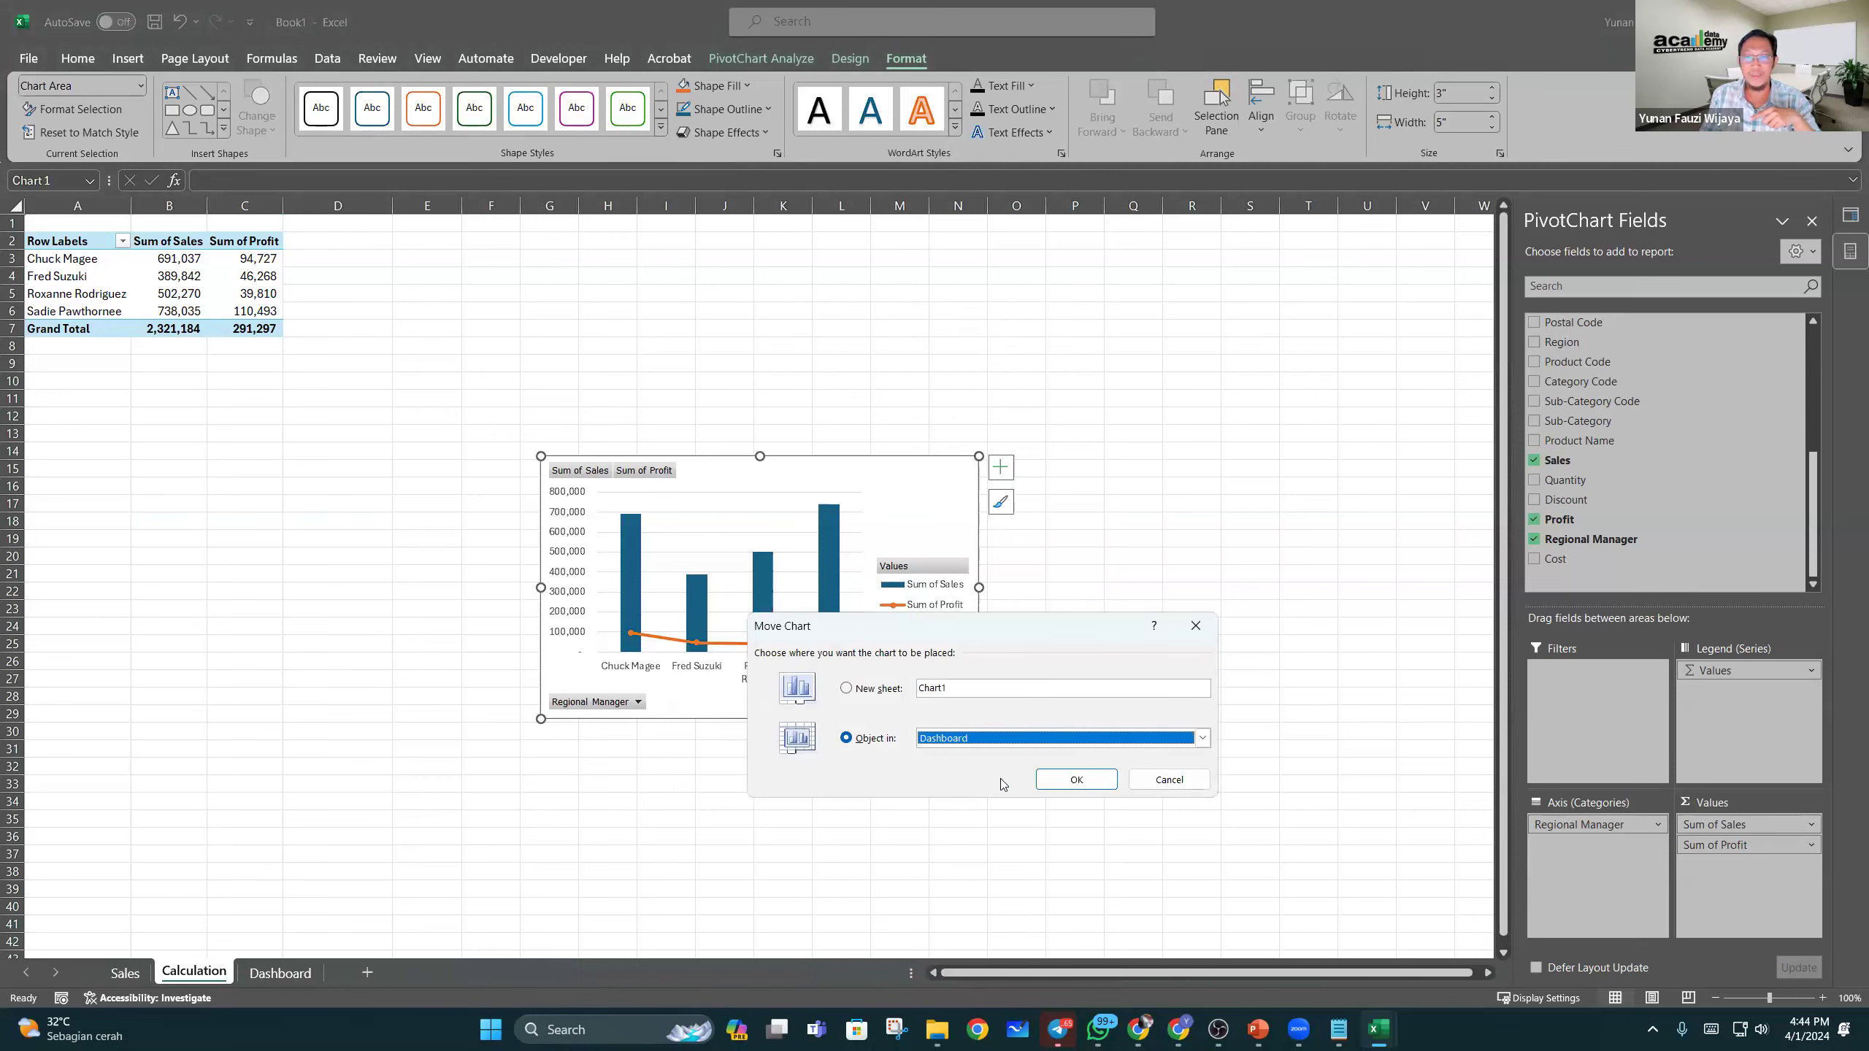
click(1074, 780)
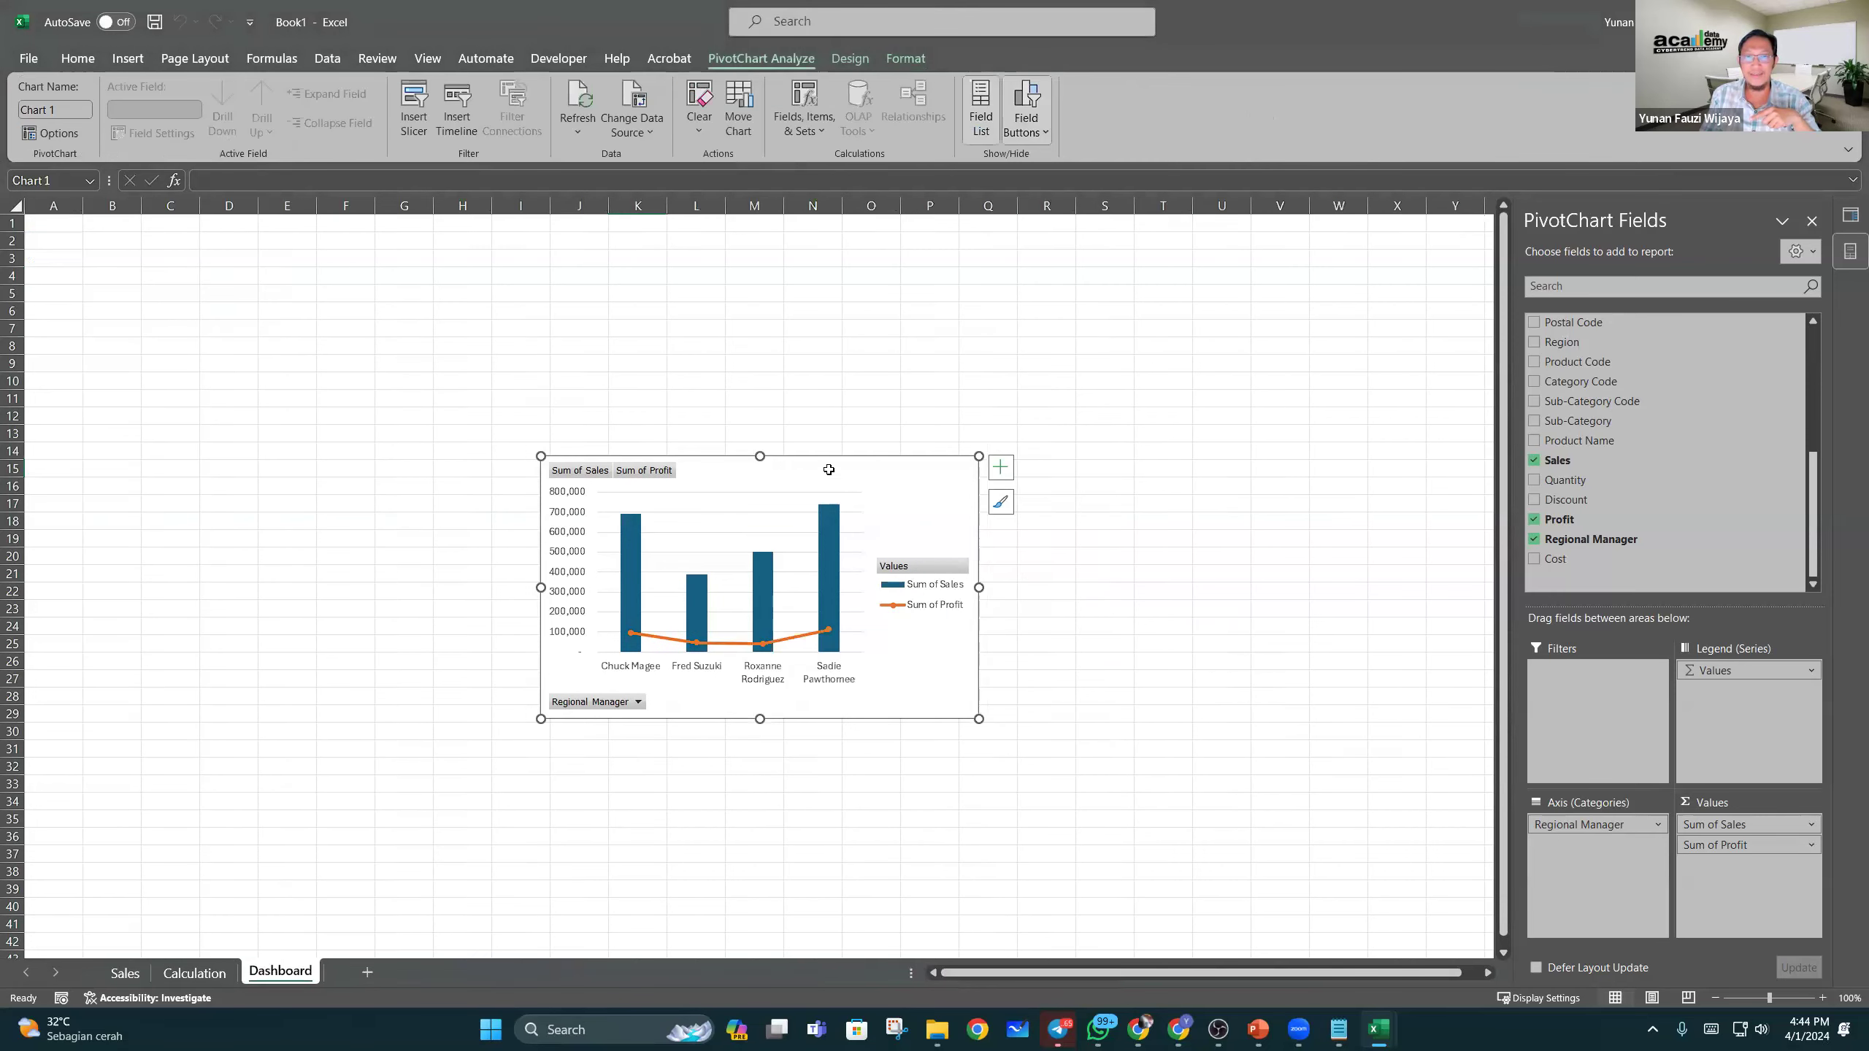
Step: Move the combo PivotChart to the upper-left area of the Dashboard sheet, starting at about row 4
drag(857, 479, 378, 279)
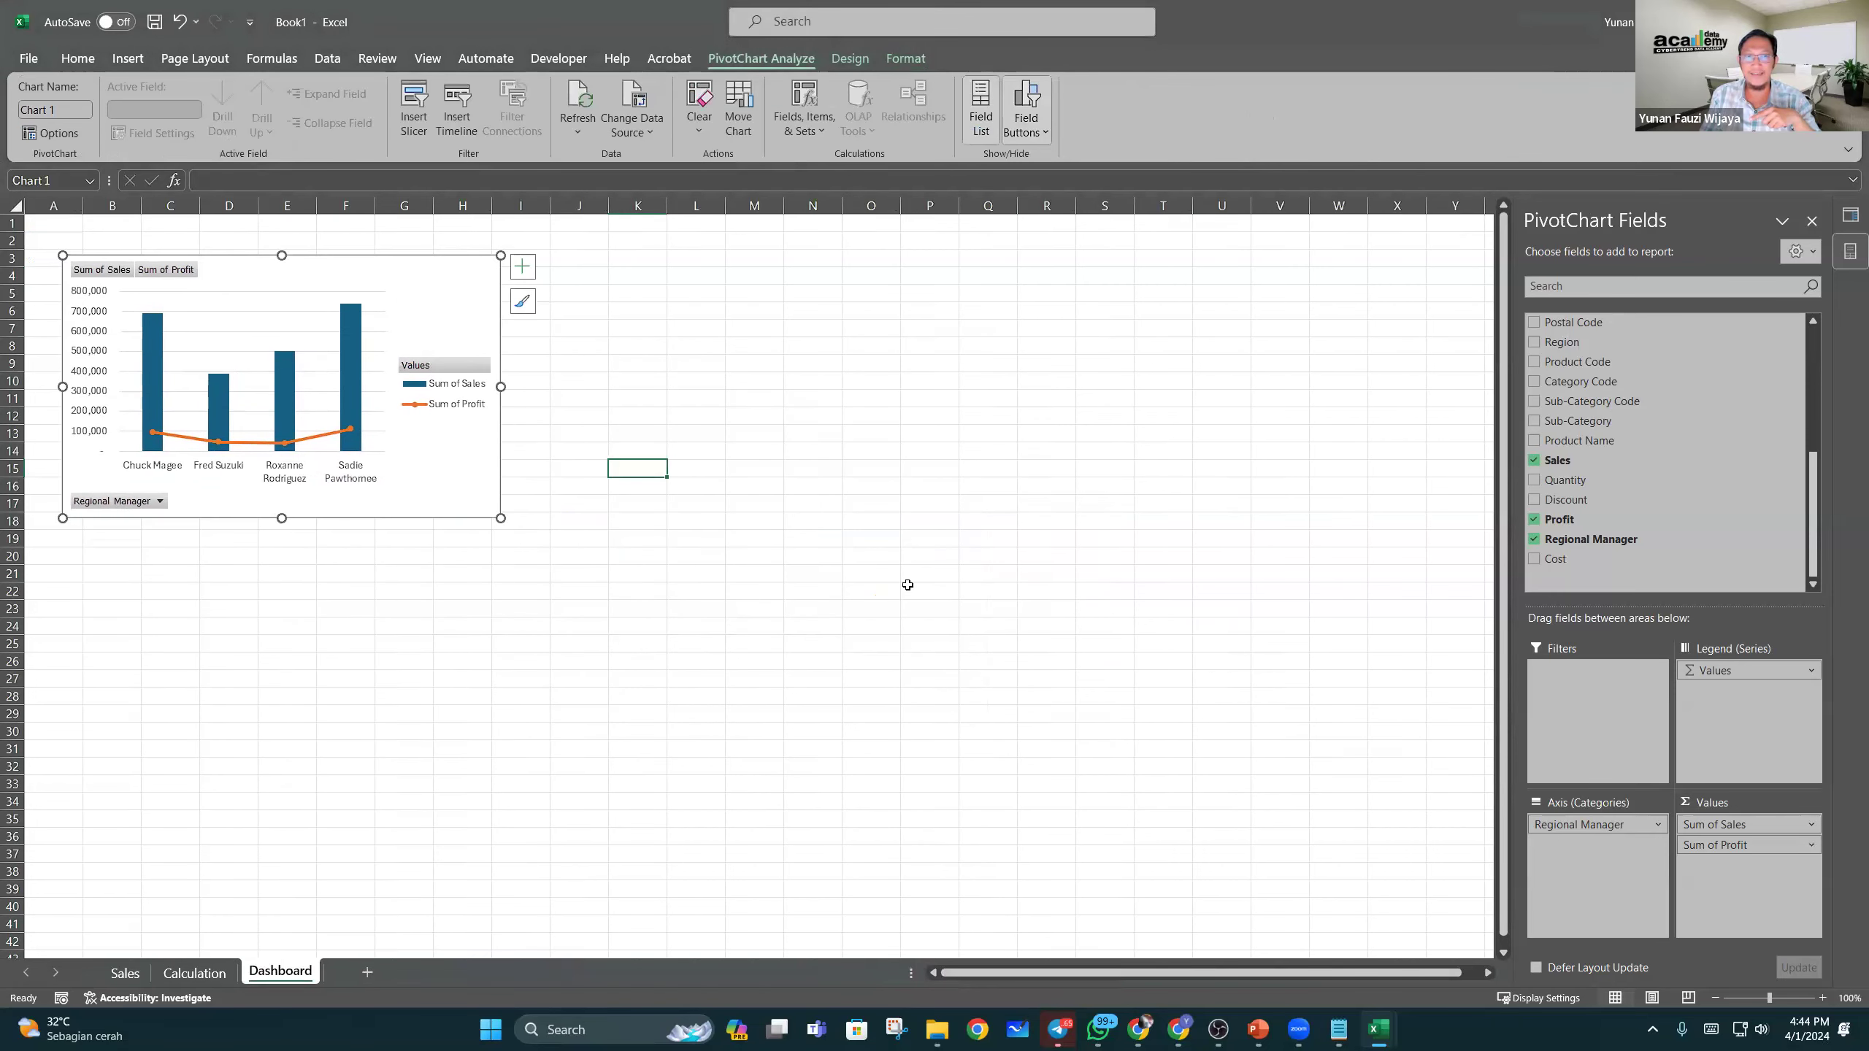
click(534, 355)
click(434, 276)
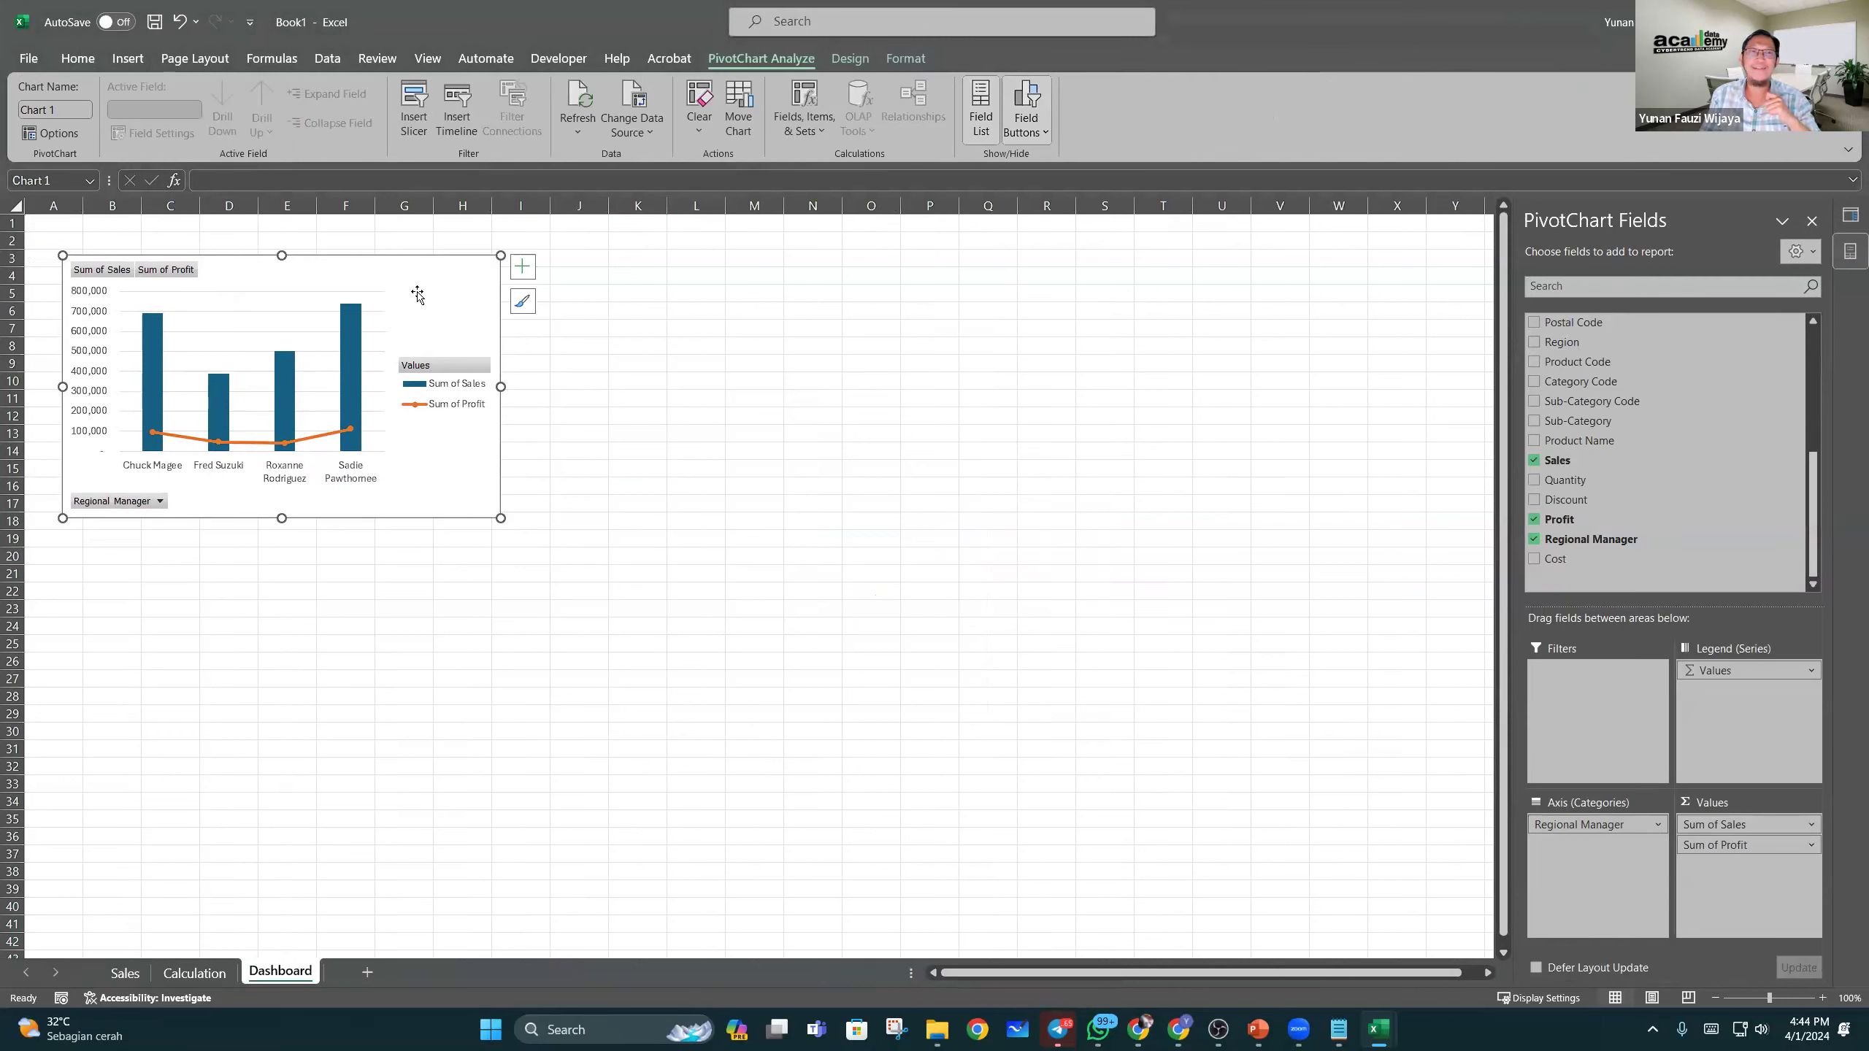
drag(440, 282, 426, 304)
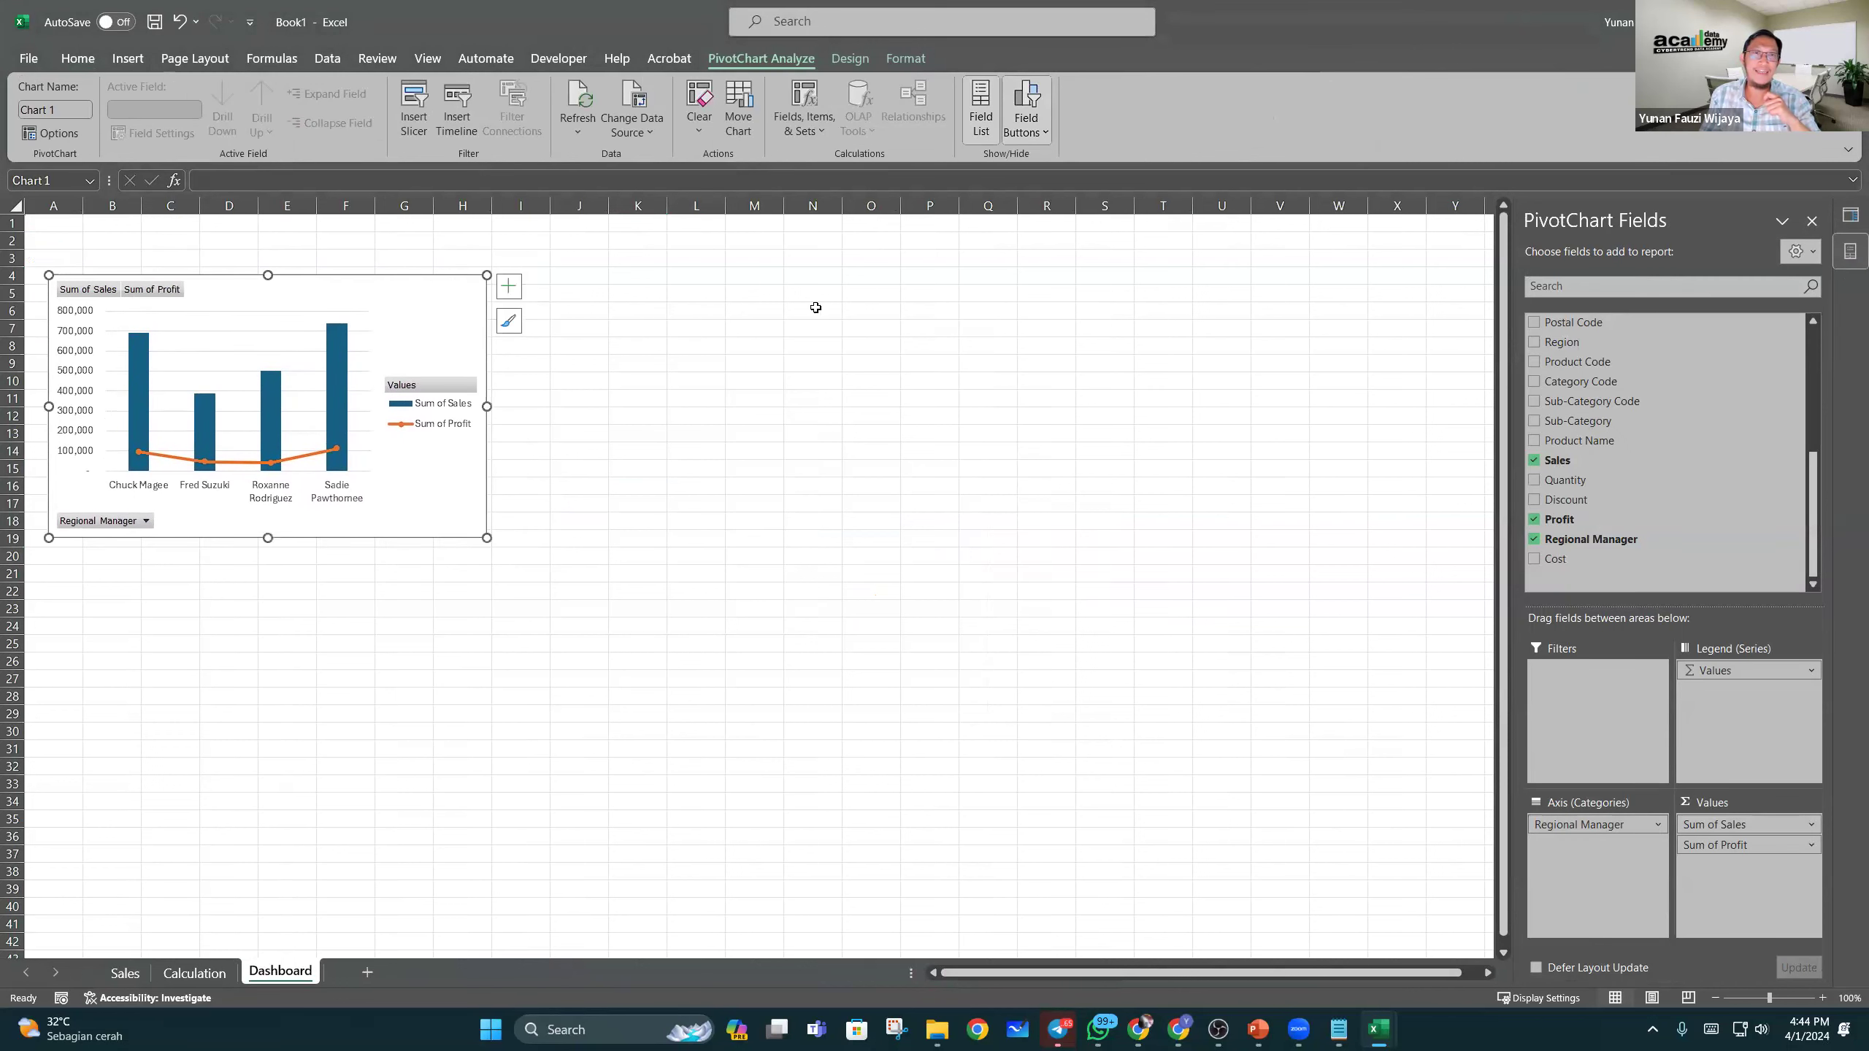
click(813, 310)
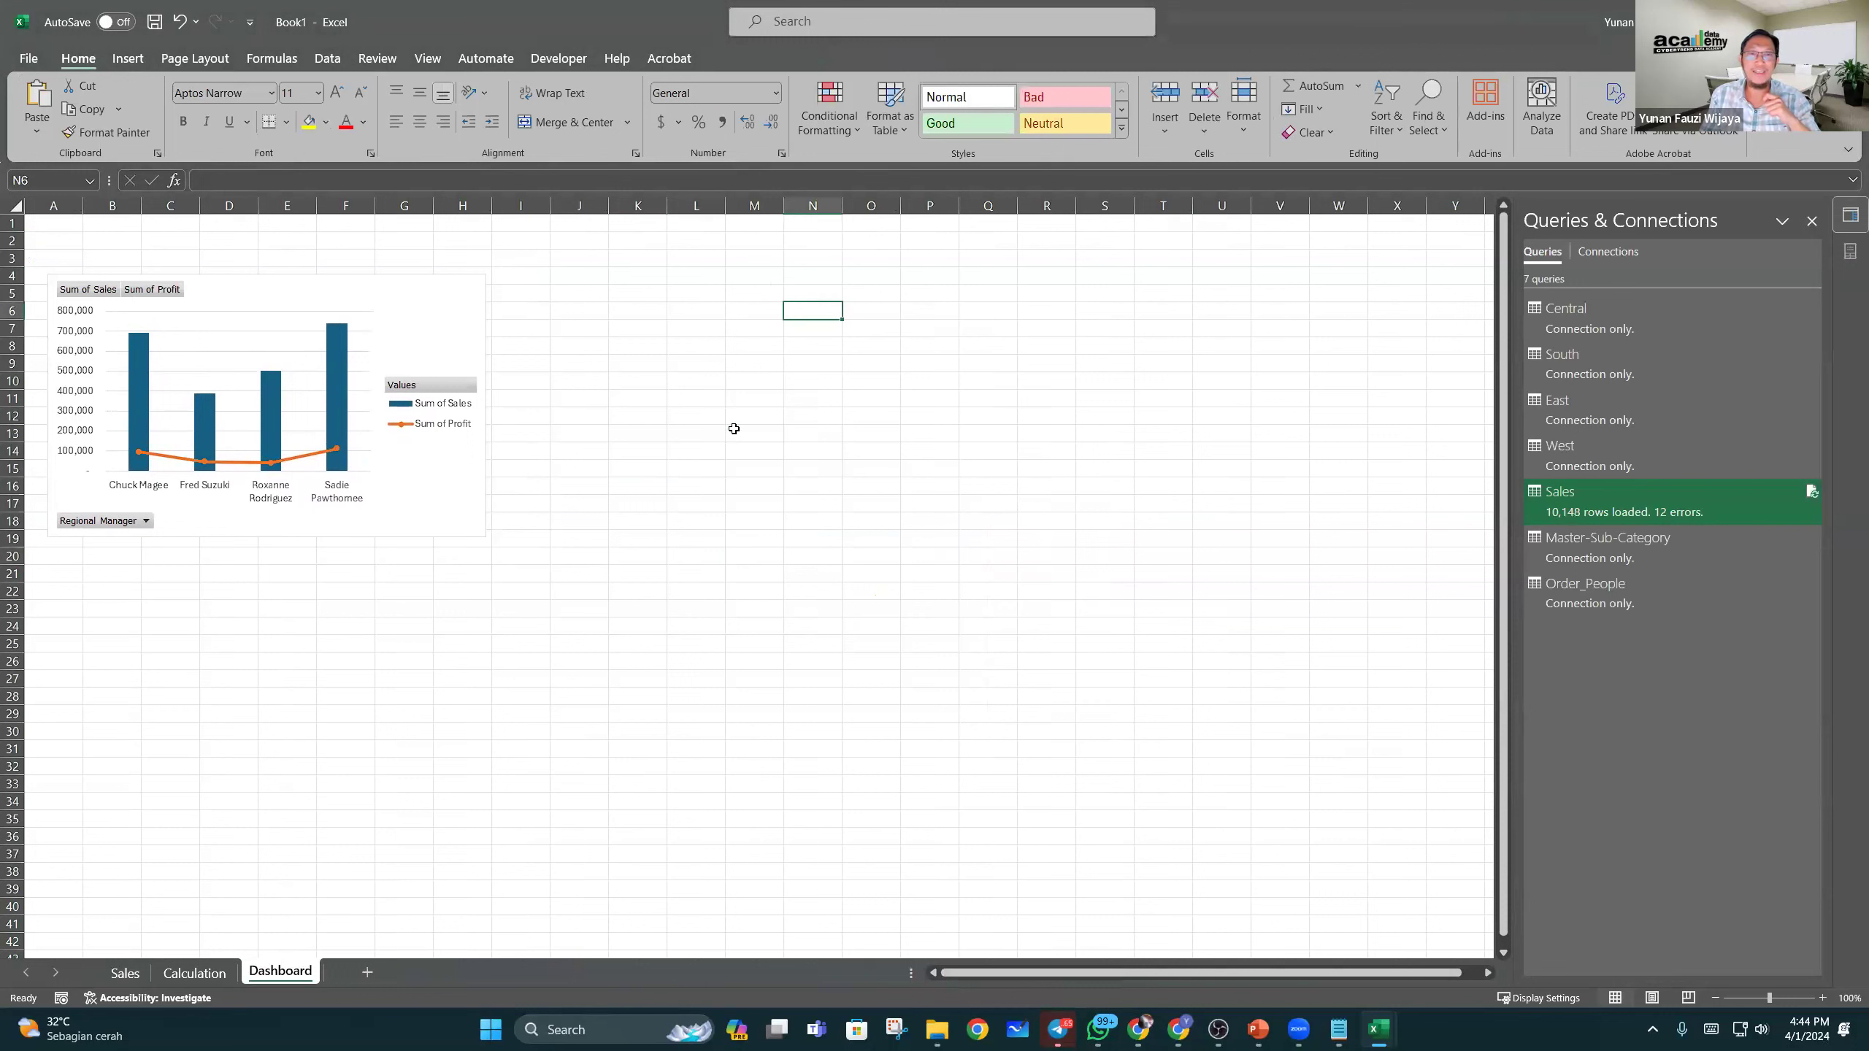
Step: Hide the gridlines on the Dashboard sheet and shift the PivotChart so it starts at about cell B5
click(666, 362)
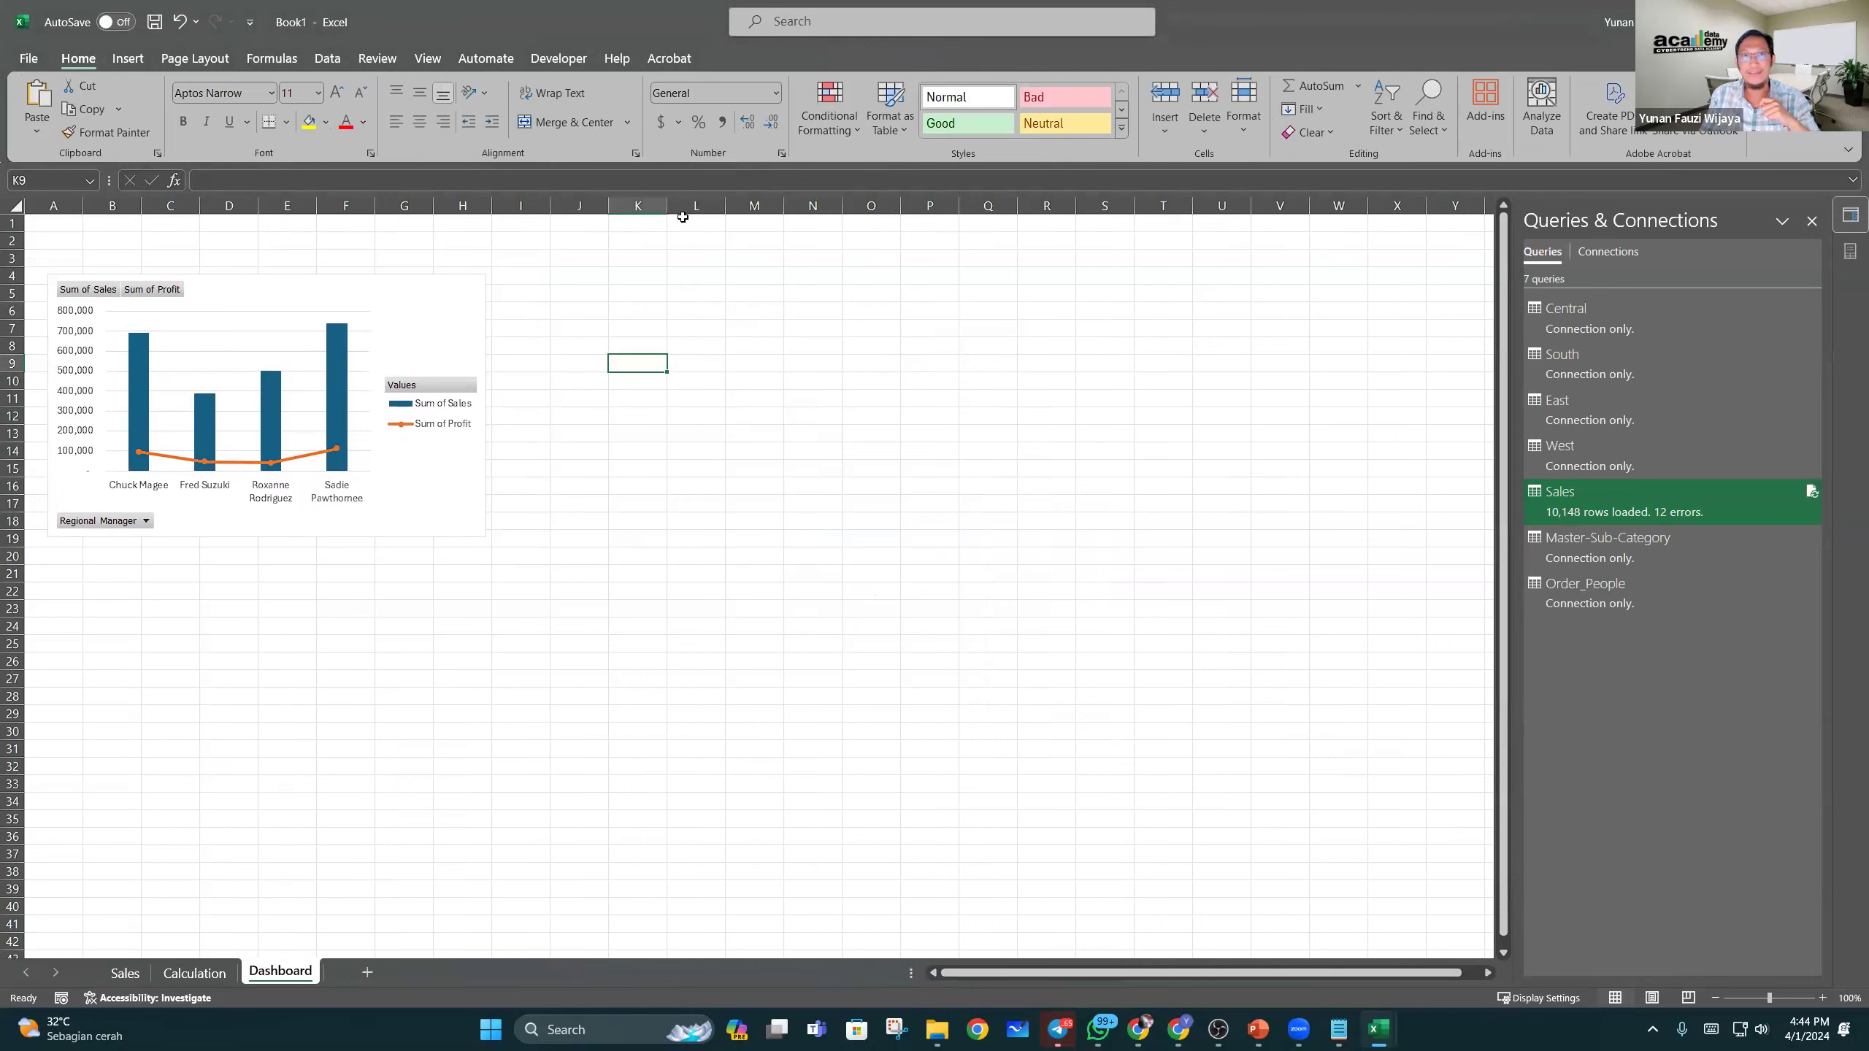
click(424, 59)
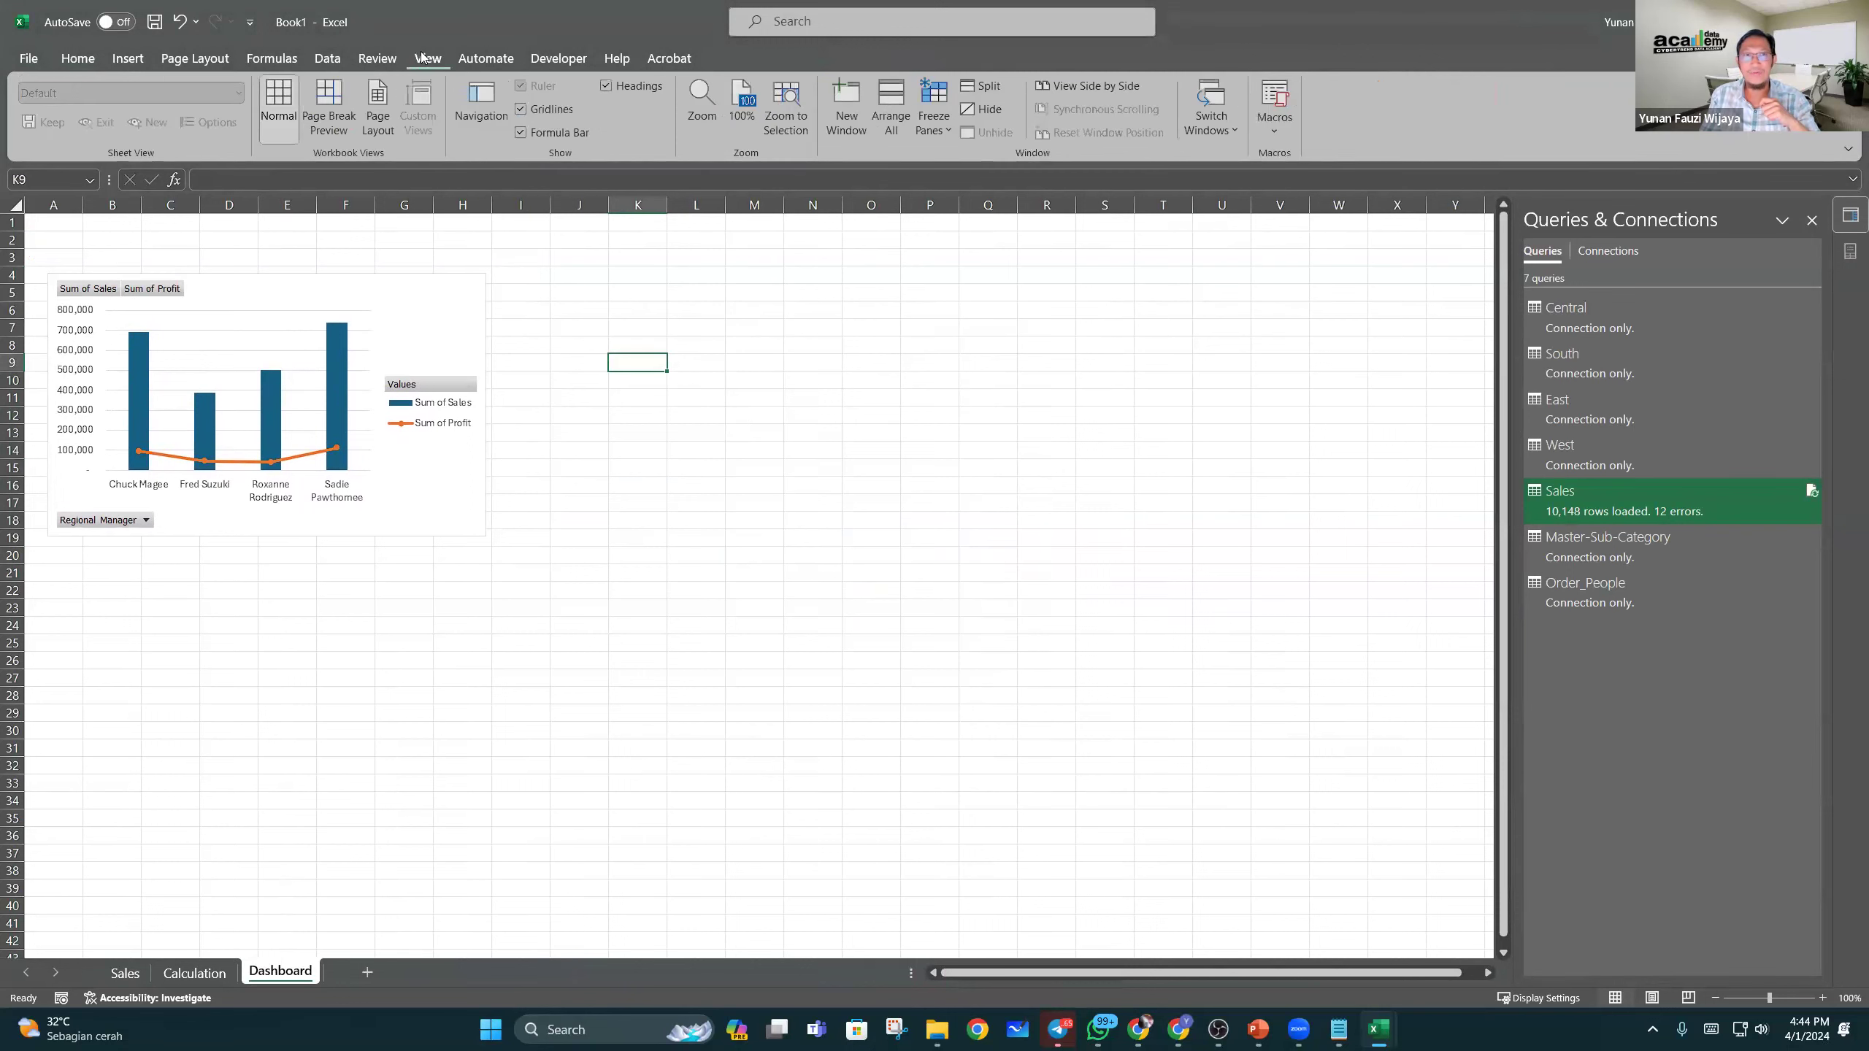
click(522, 110)
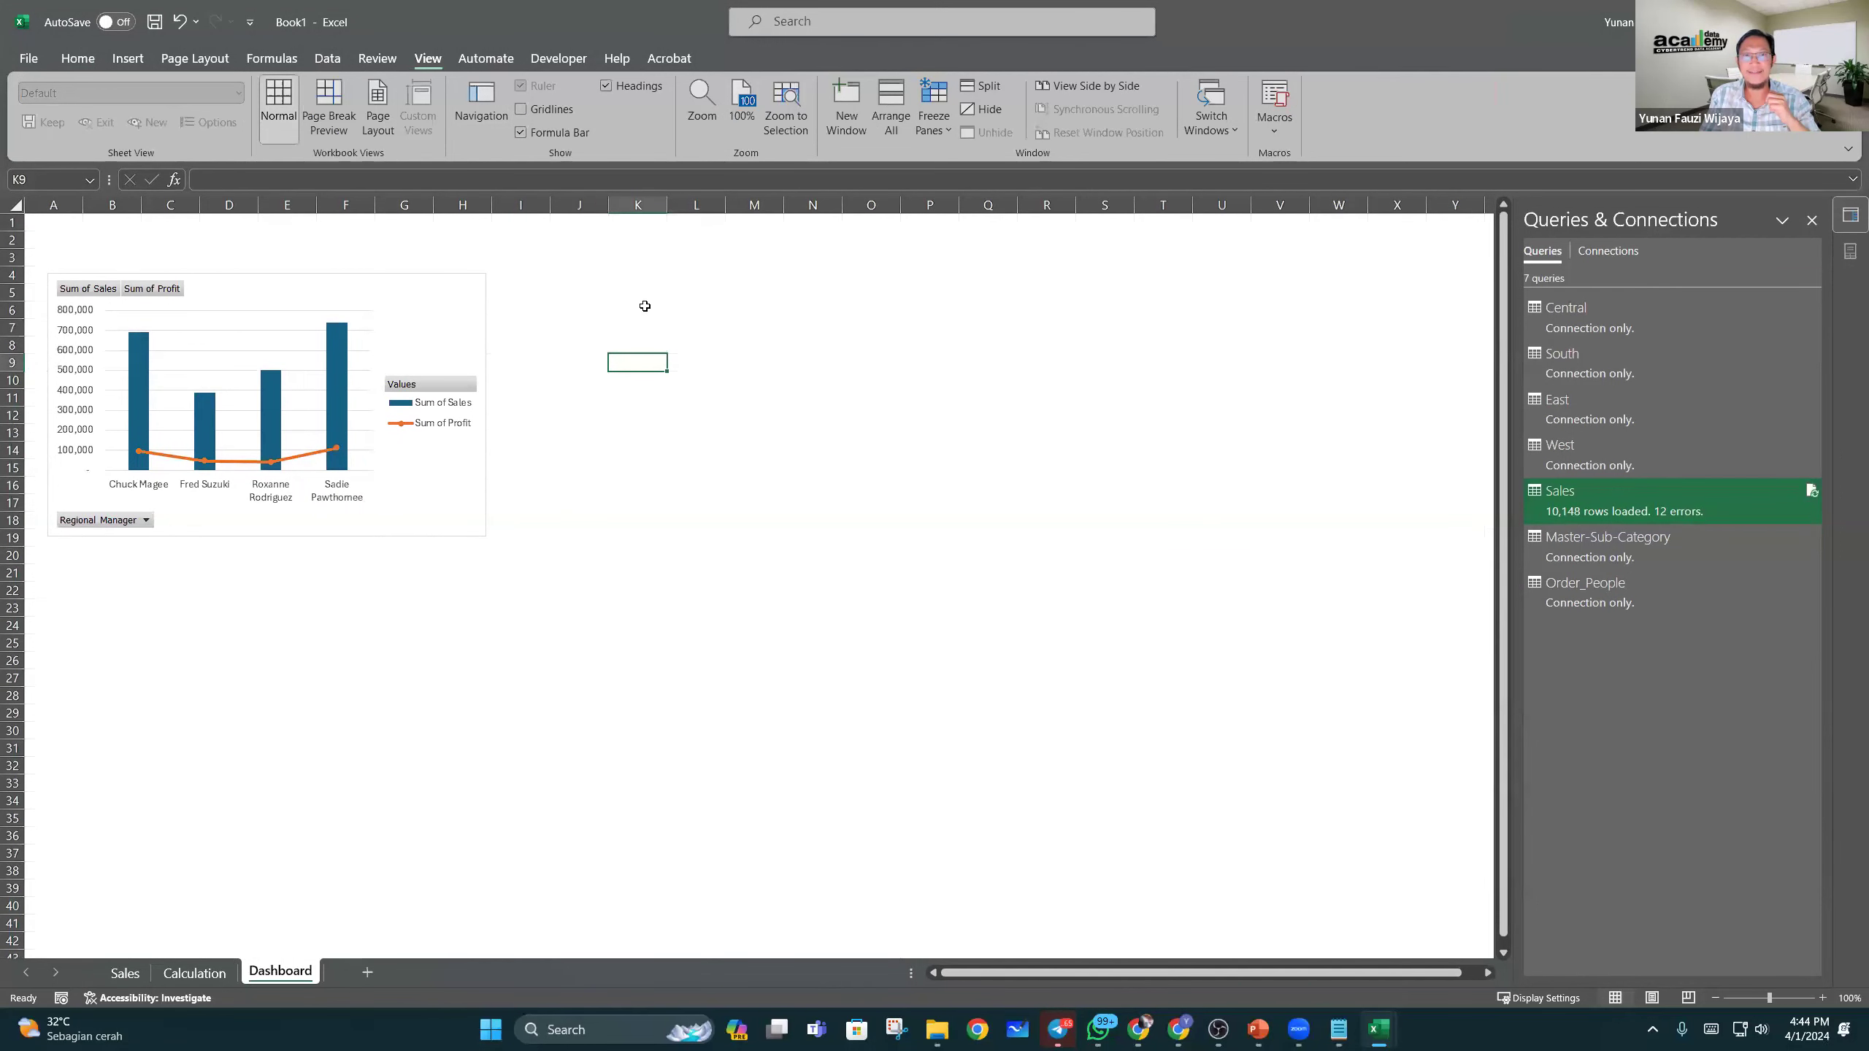
mouse_move(458, 292)
mouse_down()
mouse_move(497, 280)
mouse_move(494, 301)
mouse_up()
click(871, 344)
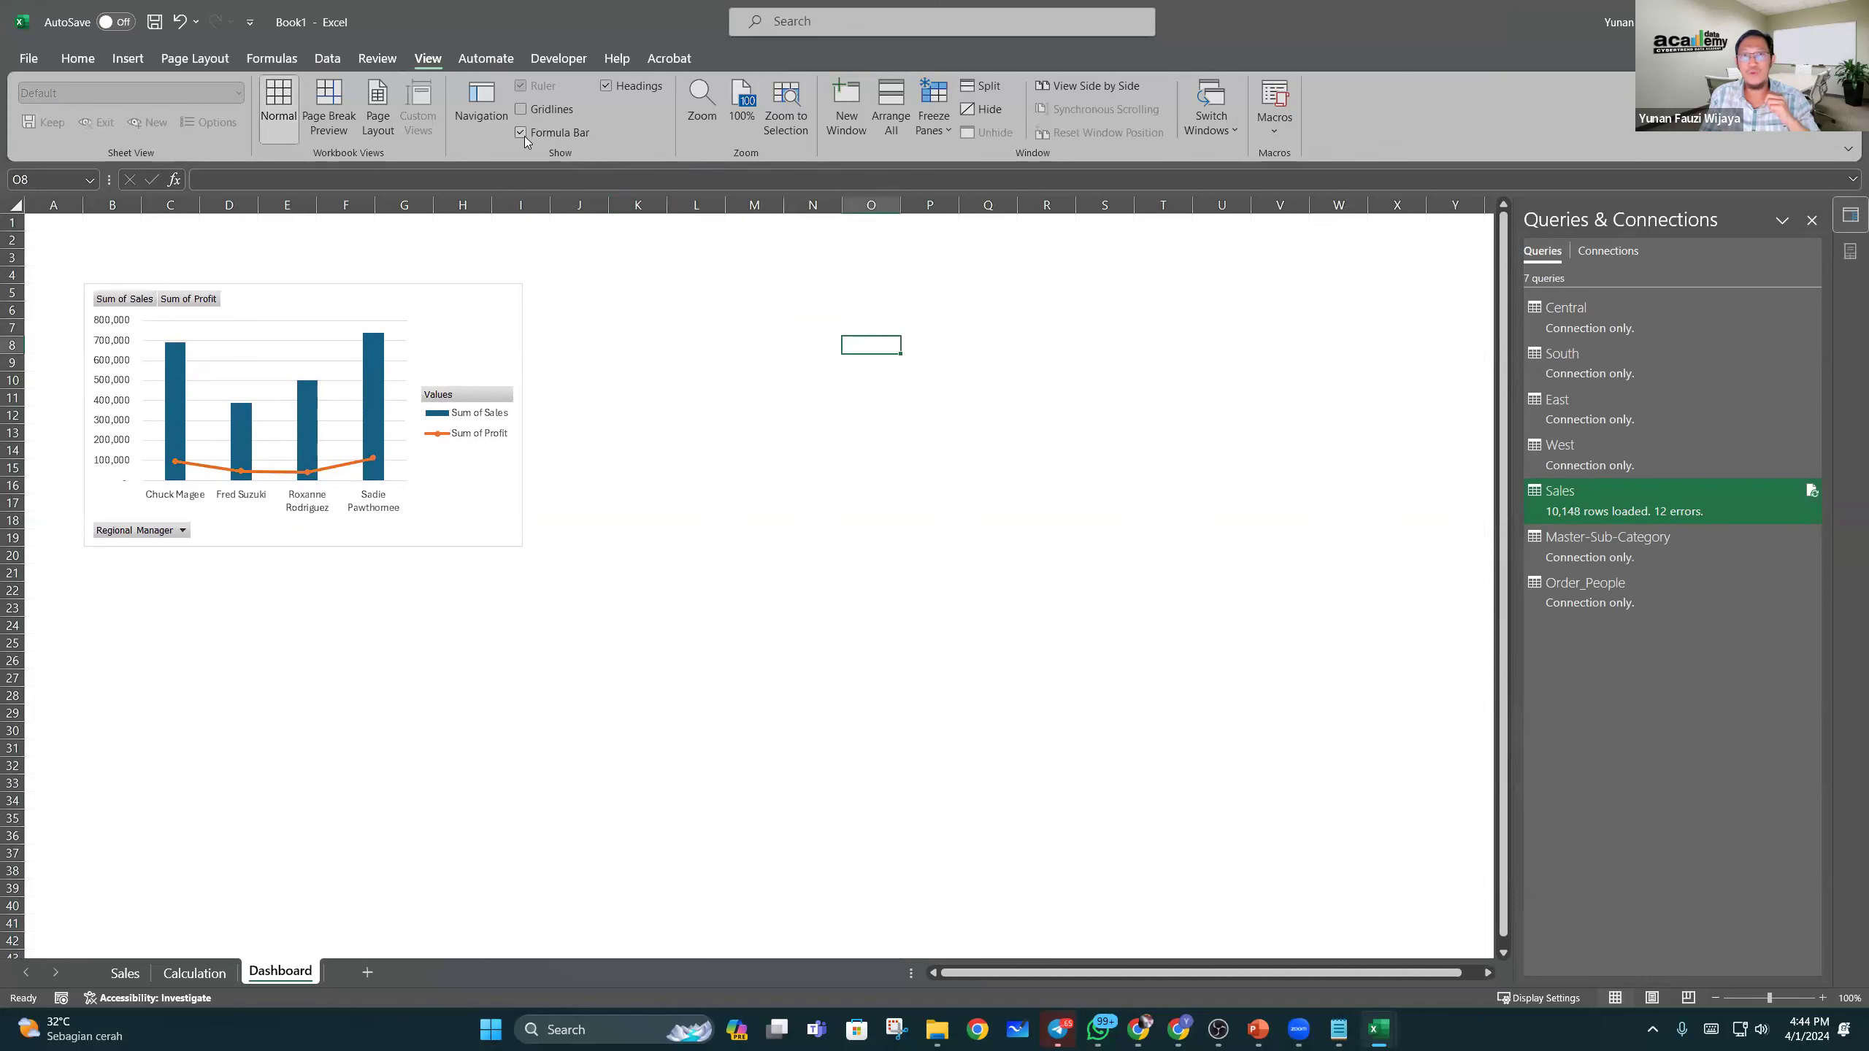
Step: Hide the formula bar and the row and column headings, and switch the window to full-screen mode
click(521, 133)
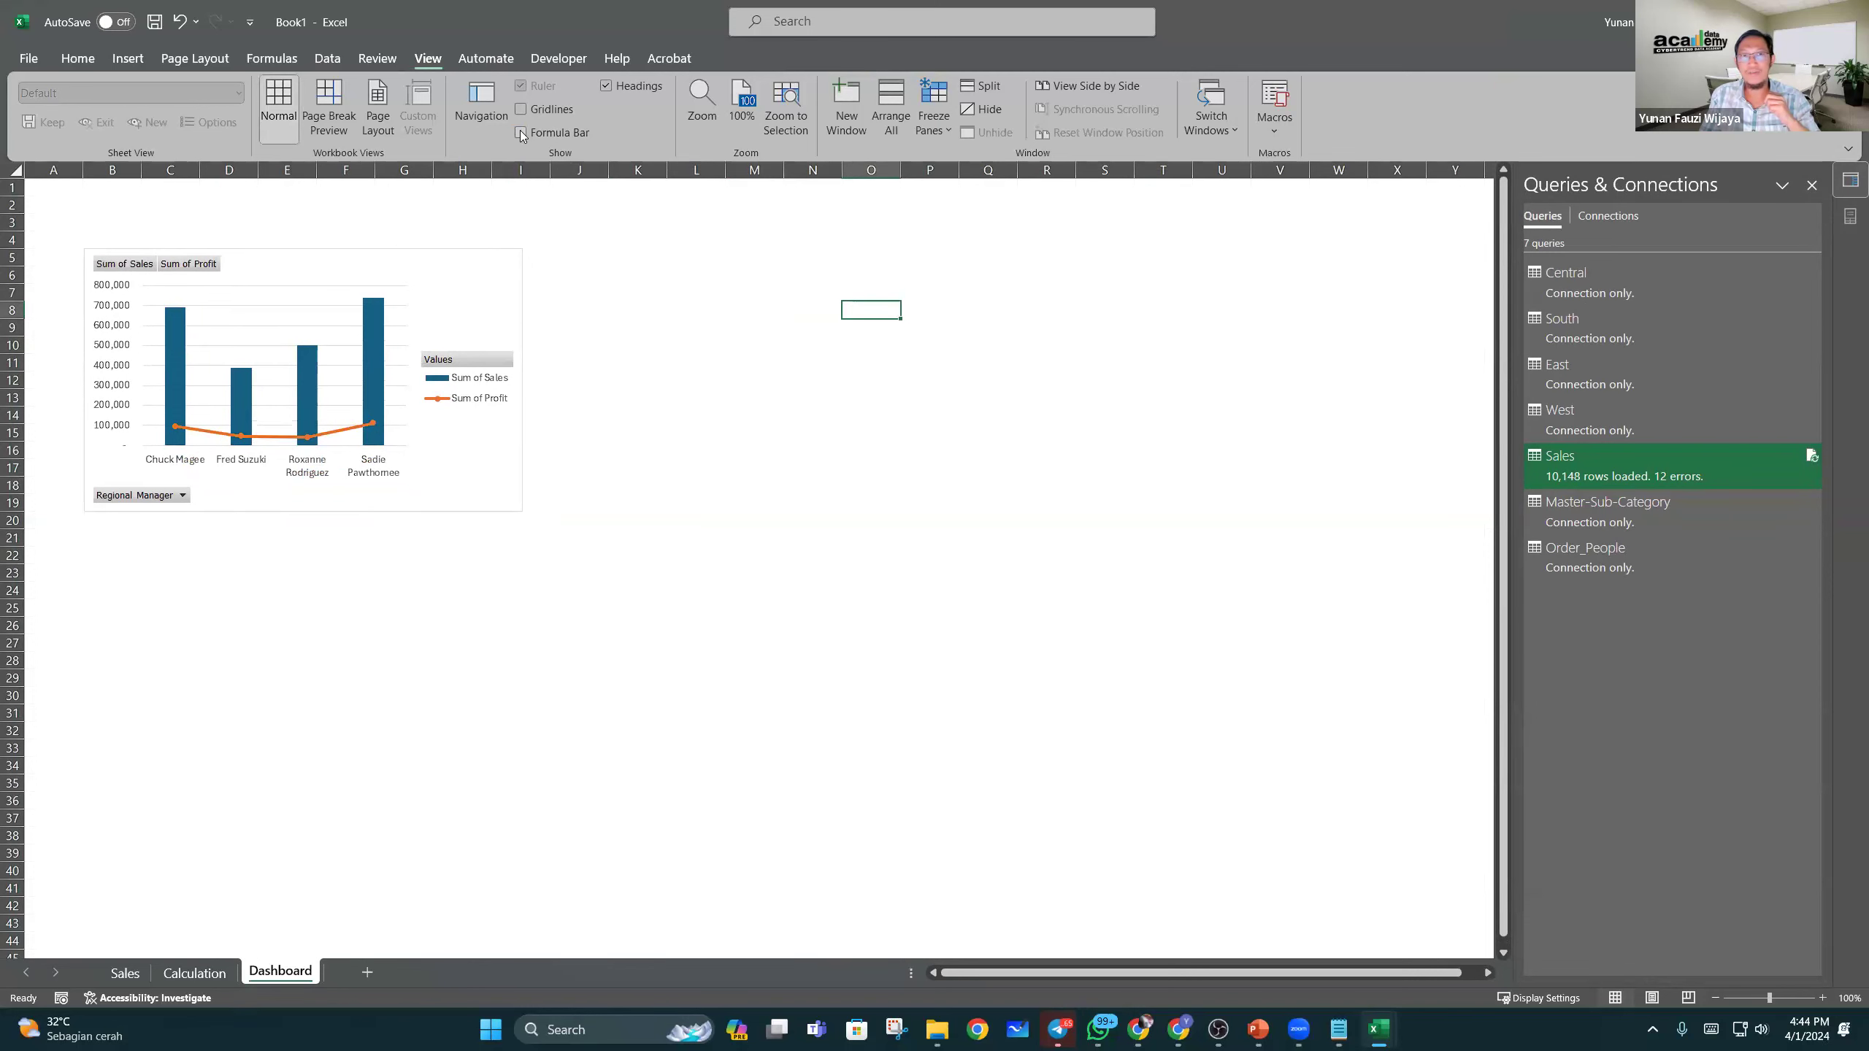
click(606, 86)
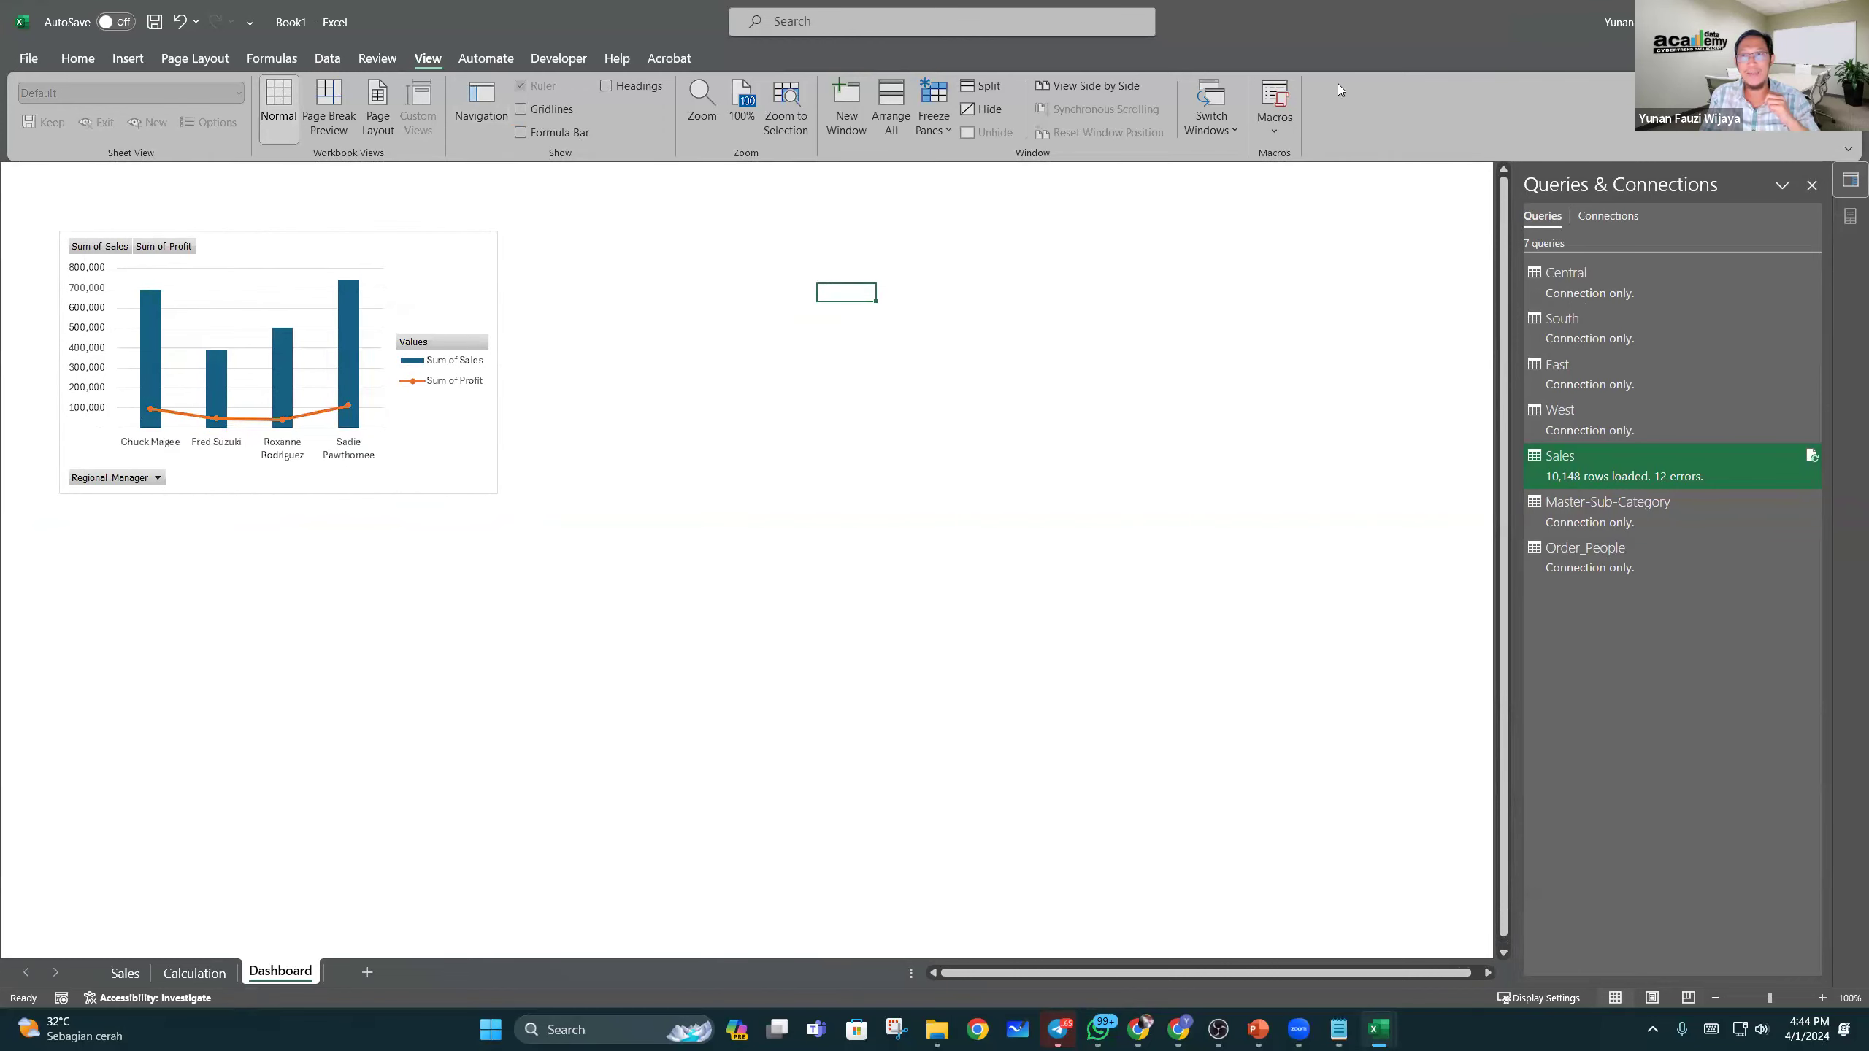
click(1848, 149)
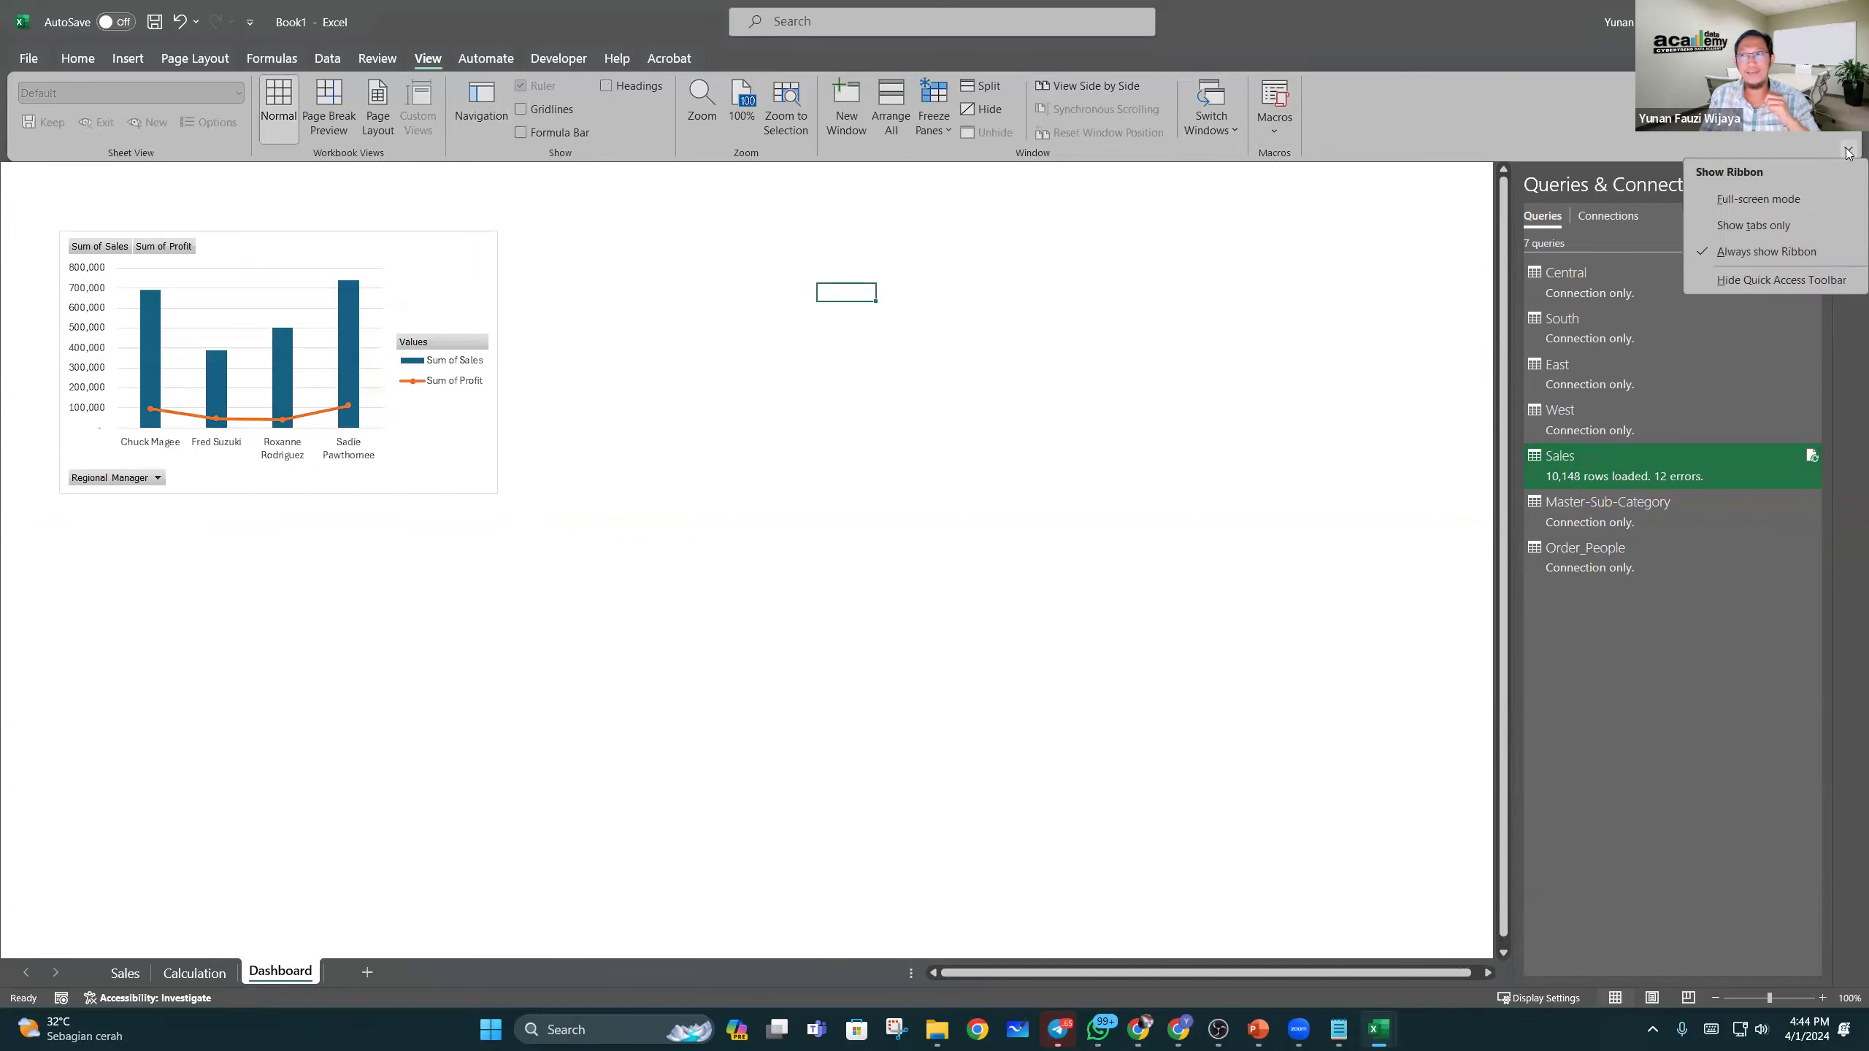
click(1754, 199)
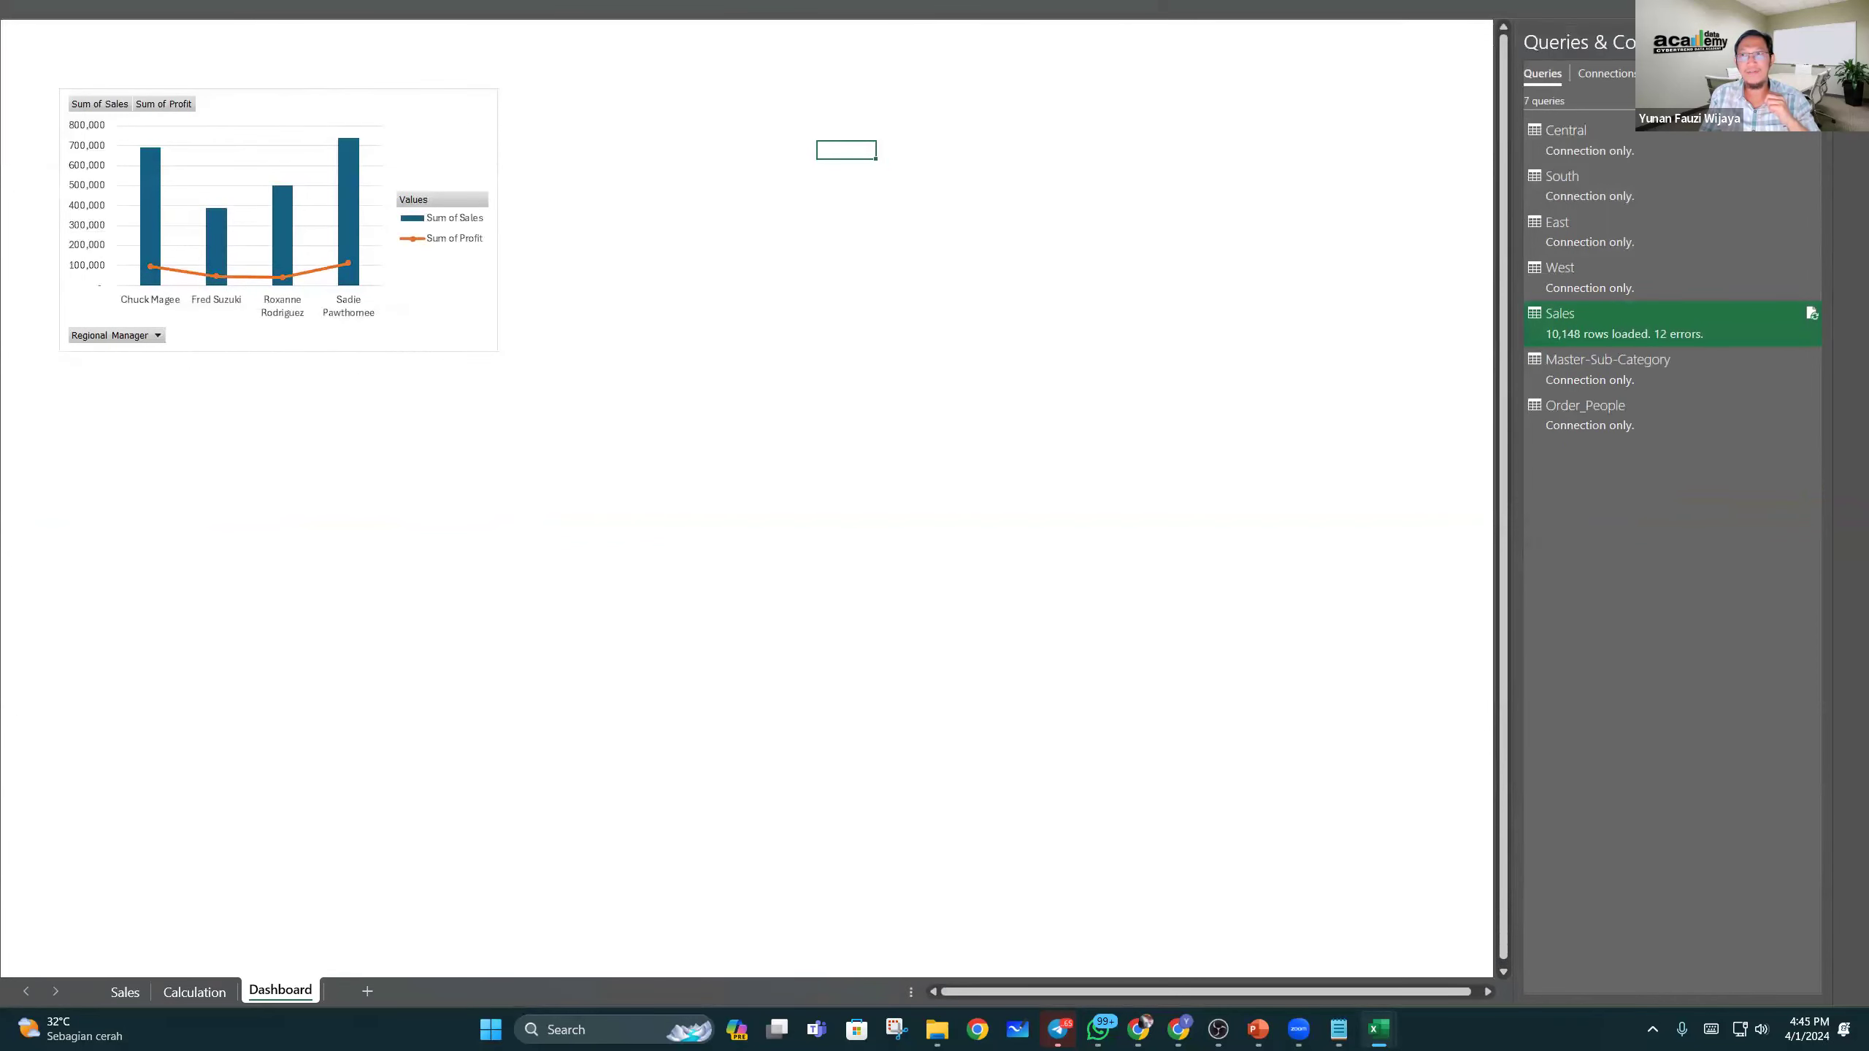
Step: Close the Queries & Connections pane and look over the Dashboard sheet
click(1812, 42)
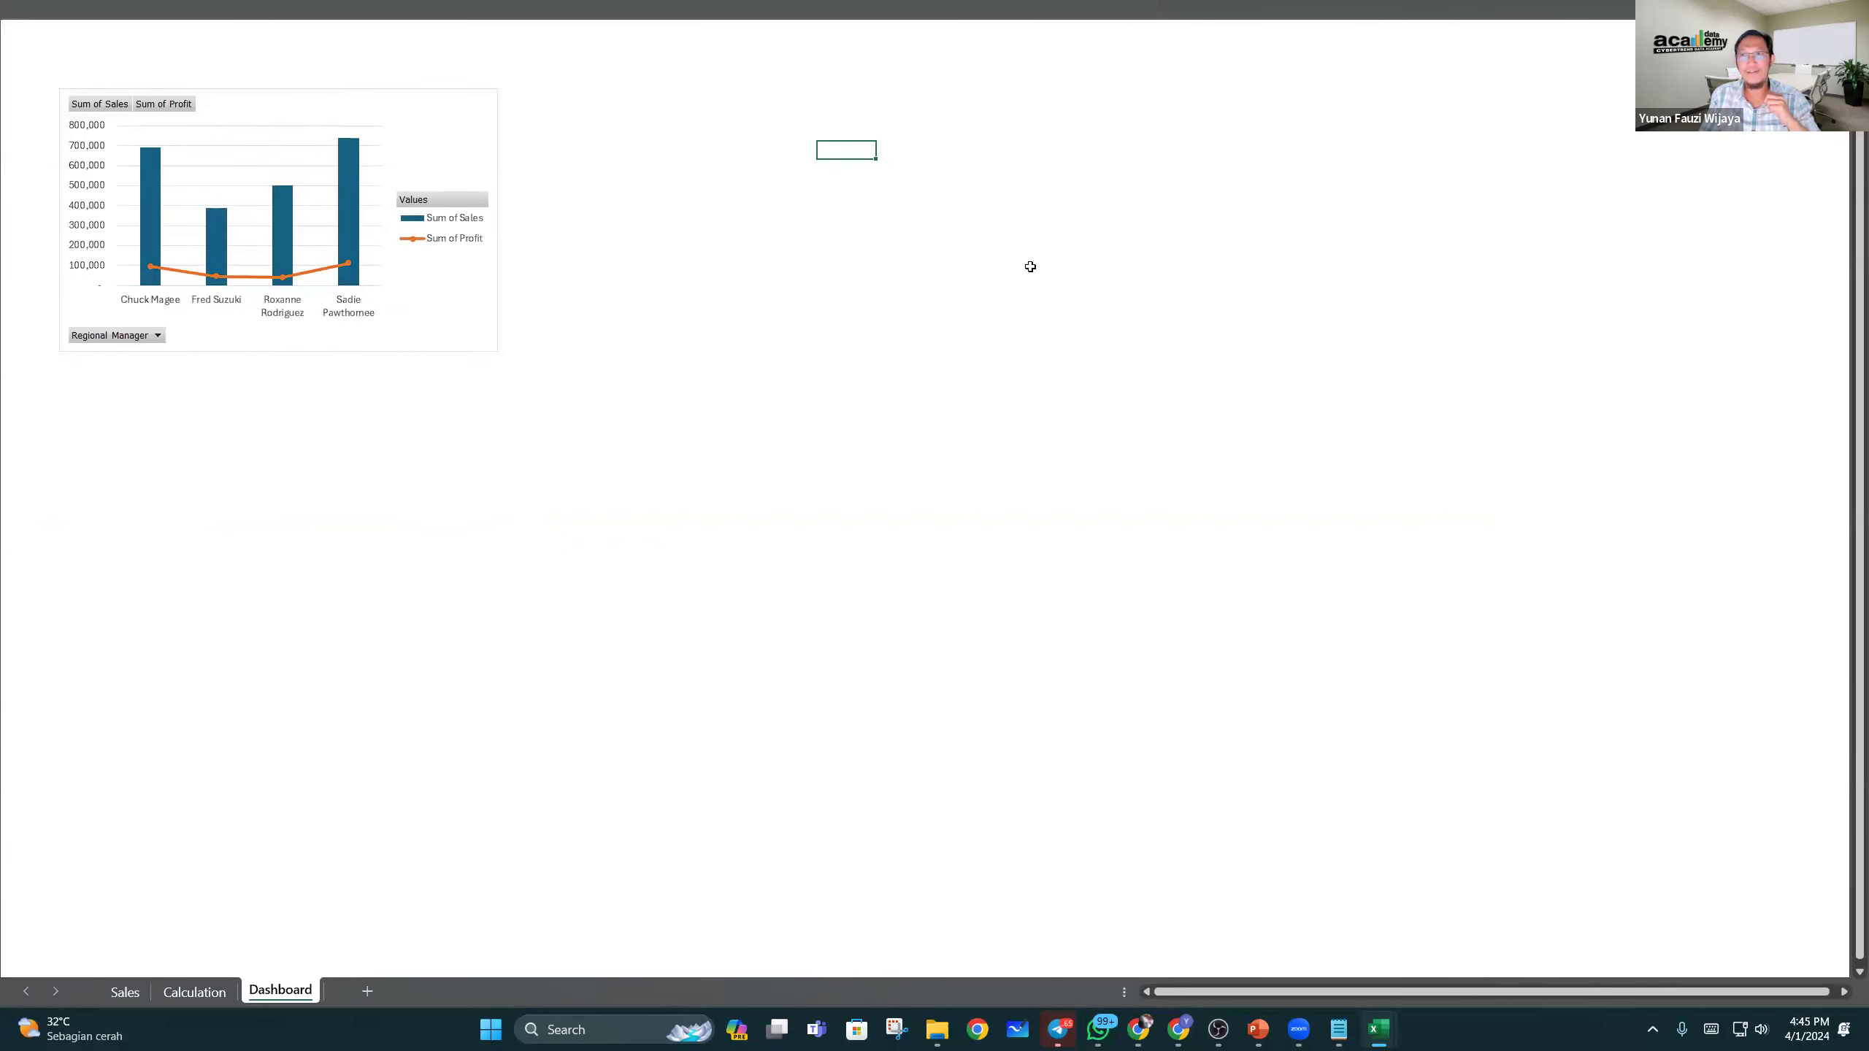
scroll(1055, 429, down, 2)
scroll(1039, 449, up, 2)
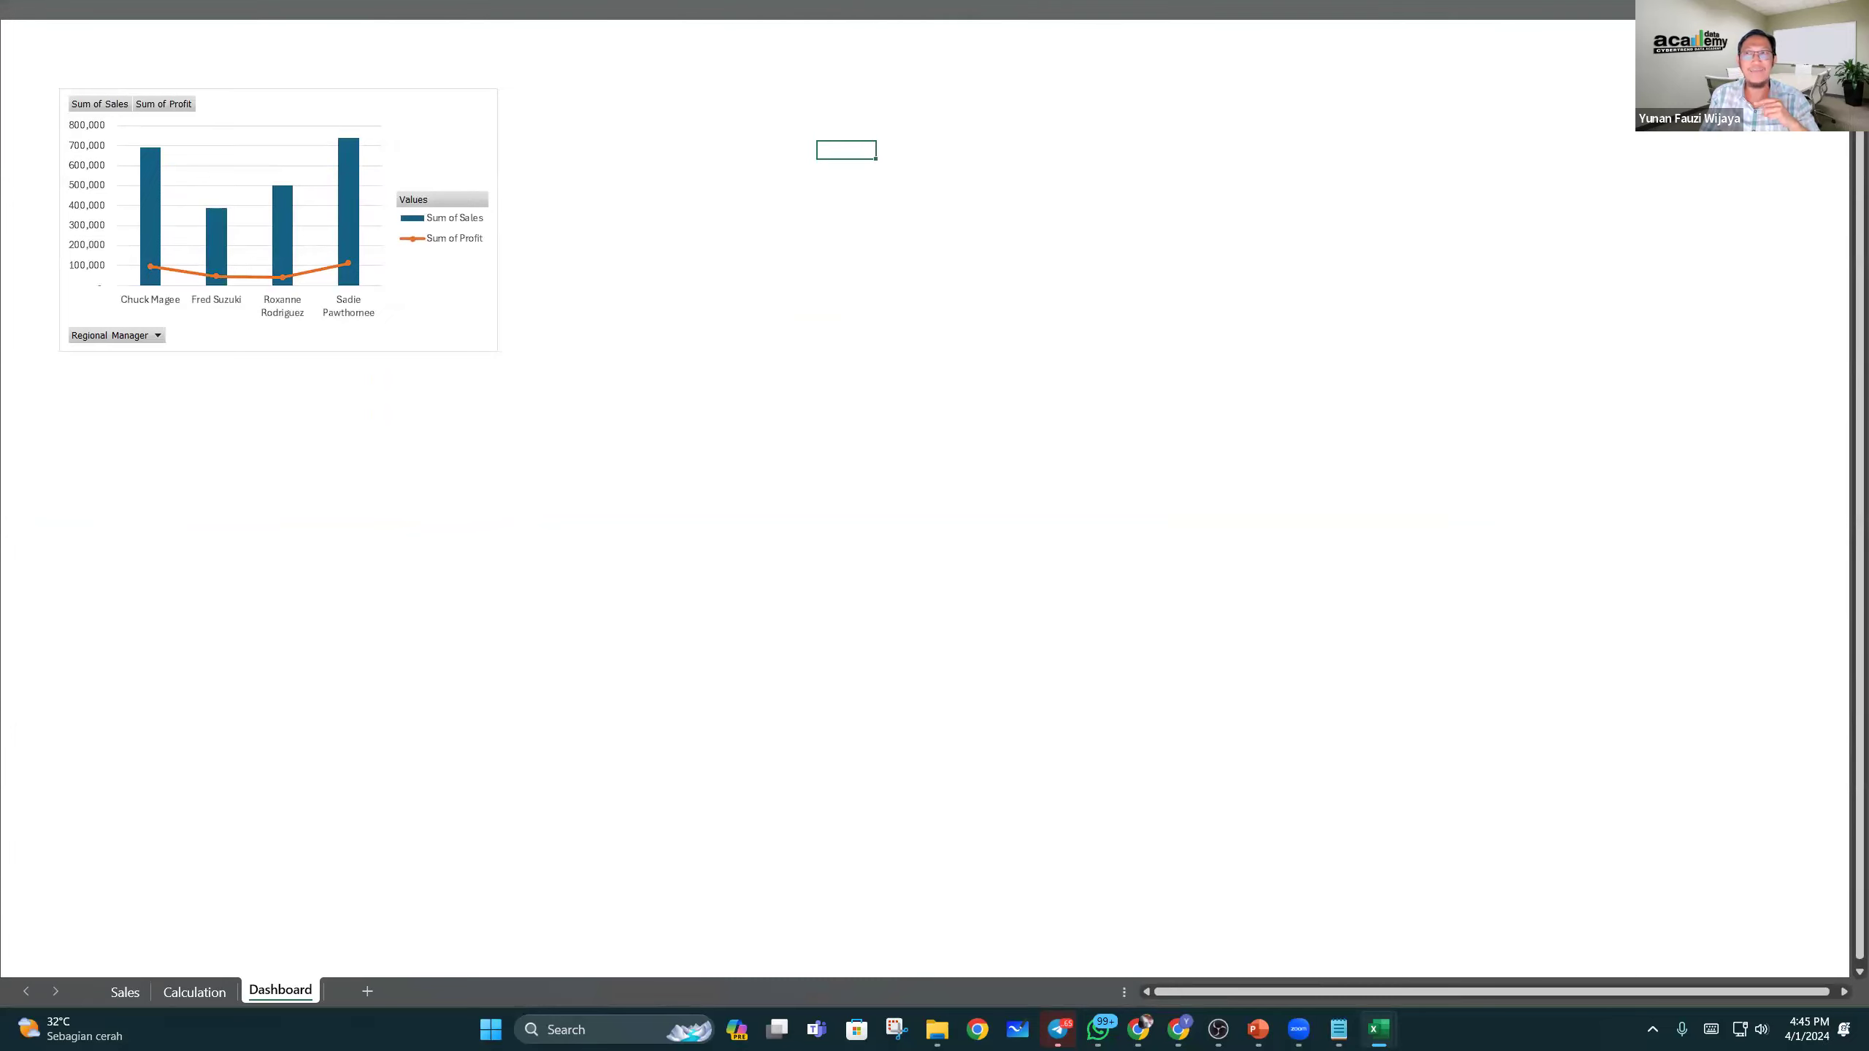
Step: Leave full-screen mode by always showing the ribbon, and show the formula bar and headings again
click(1755, 9)
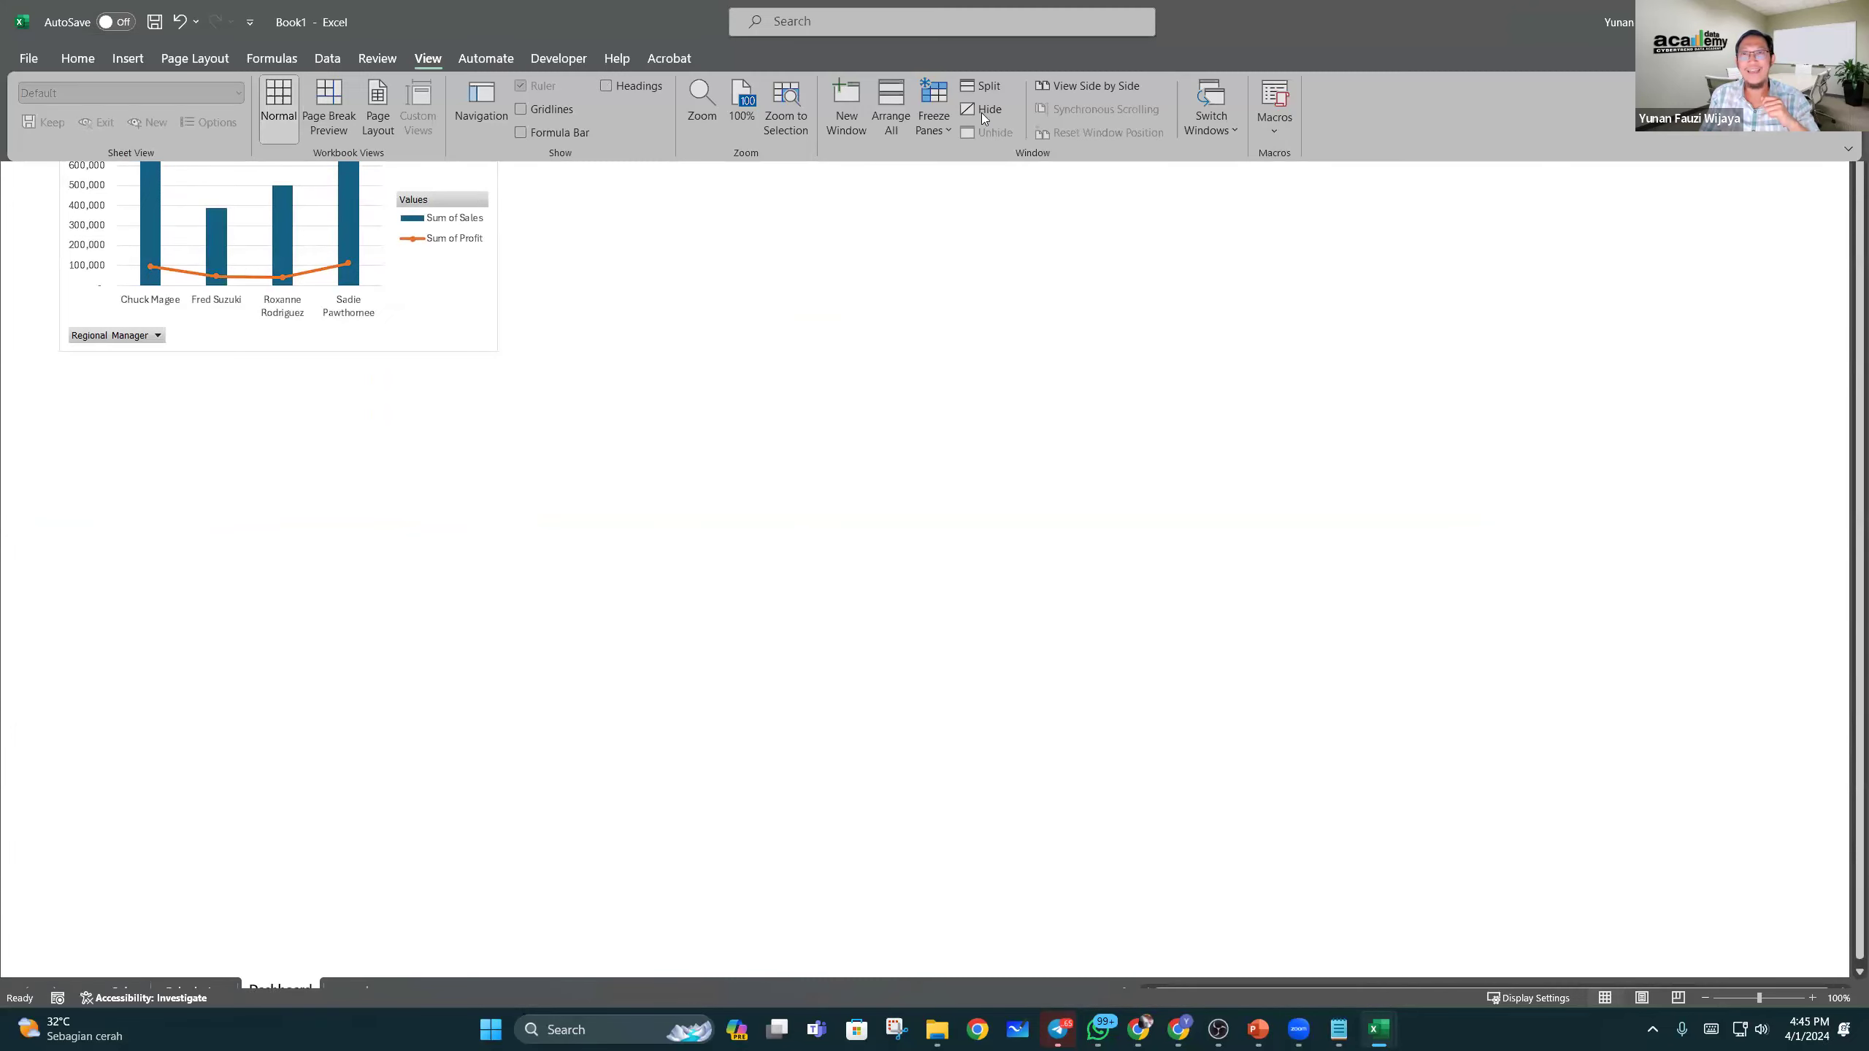
click(1847, 148)
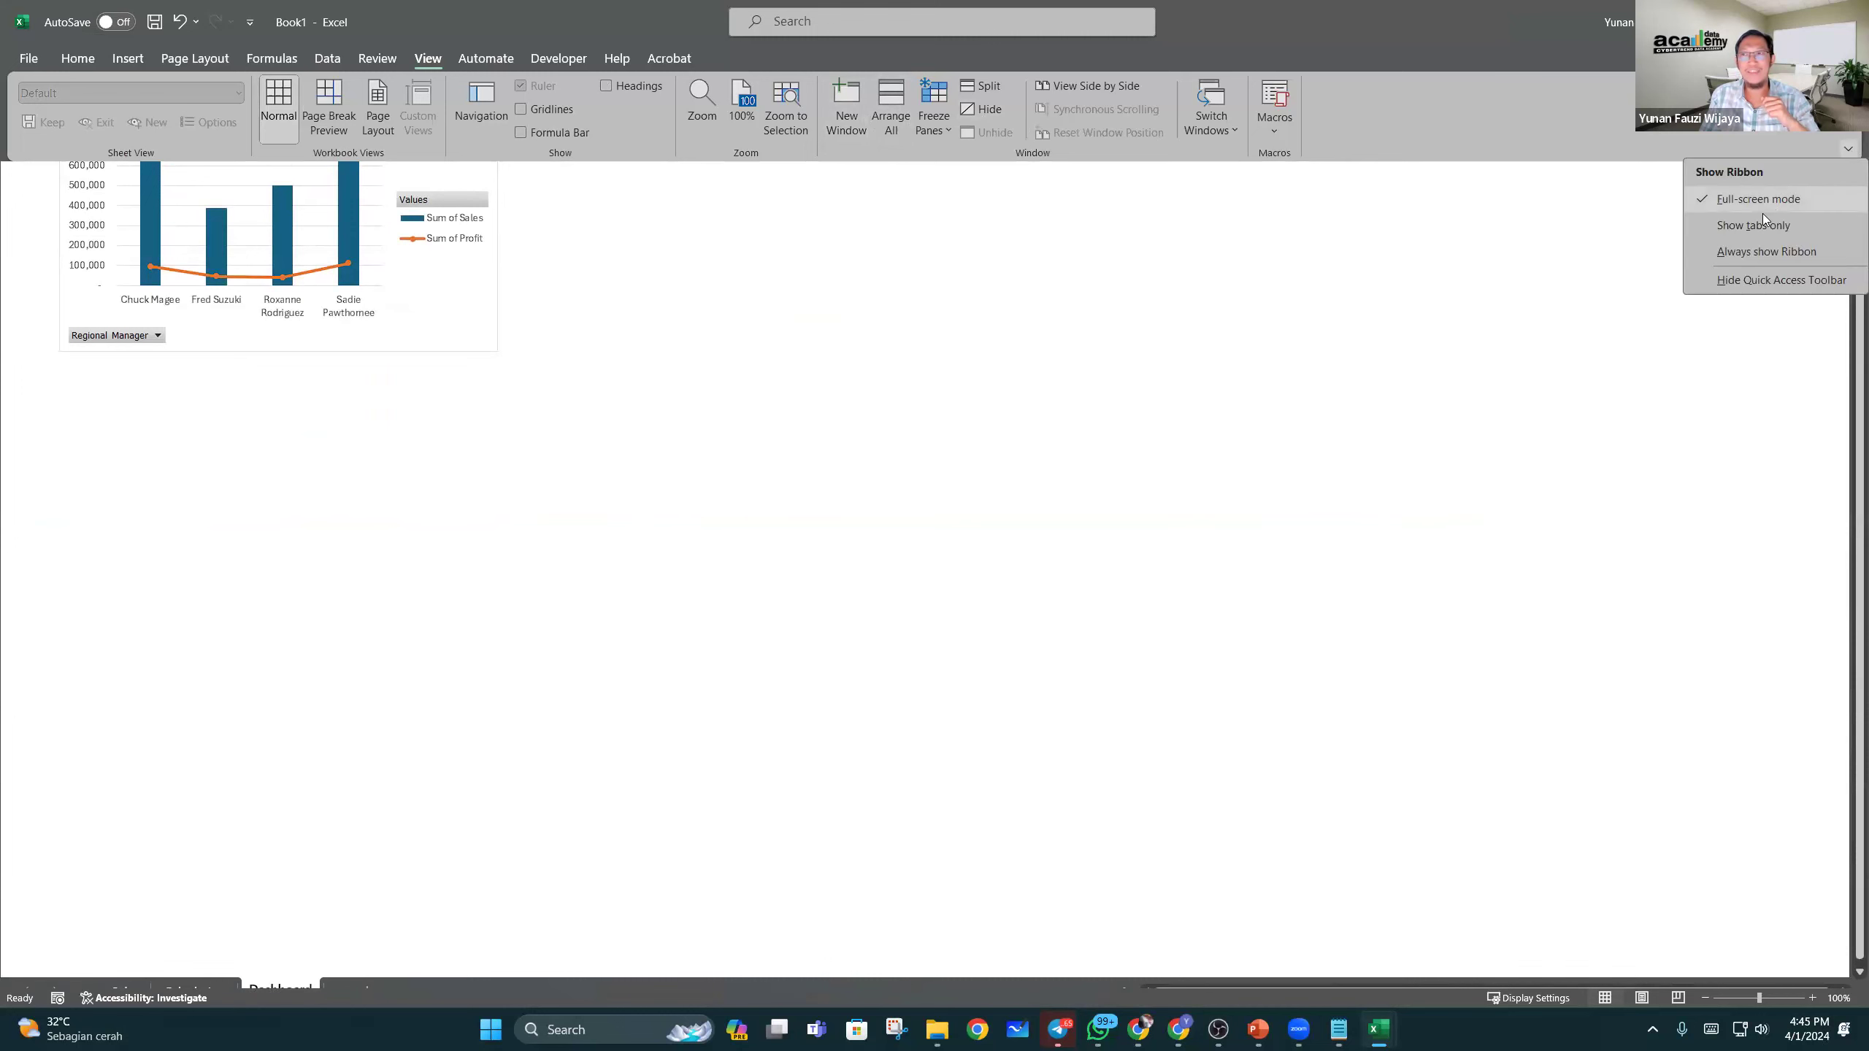
click(1757, 252)
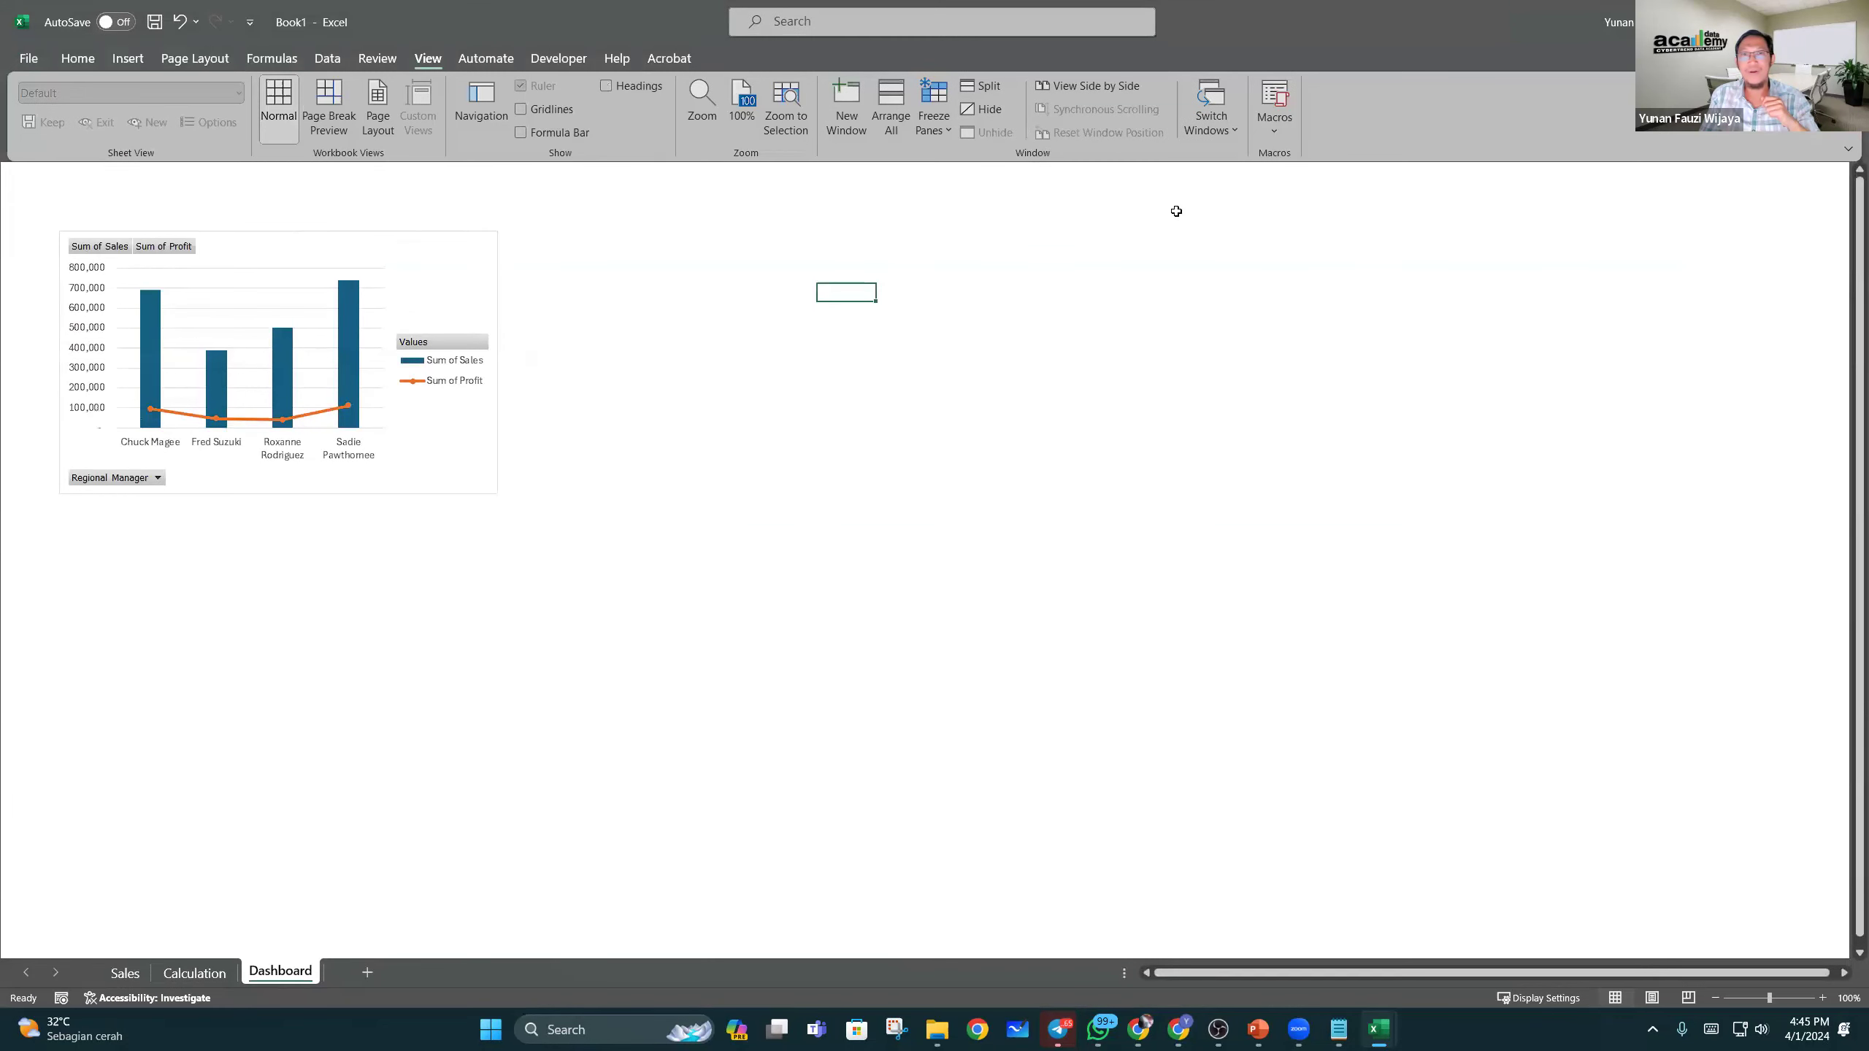
click(520, 133)
click(606, 86)
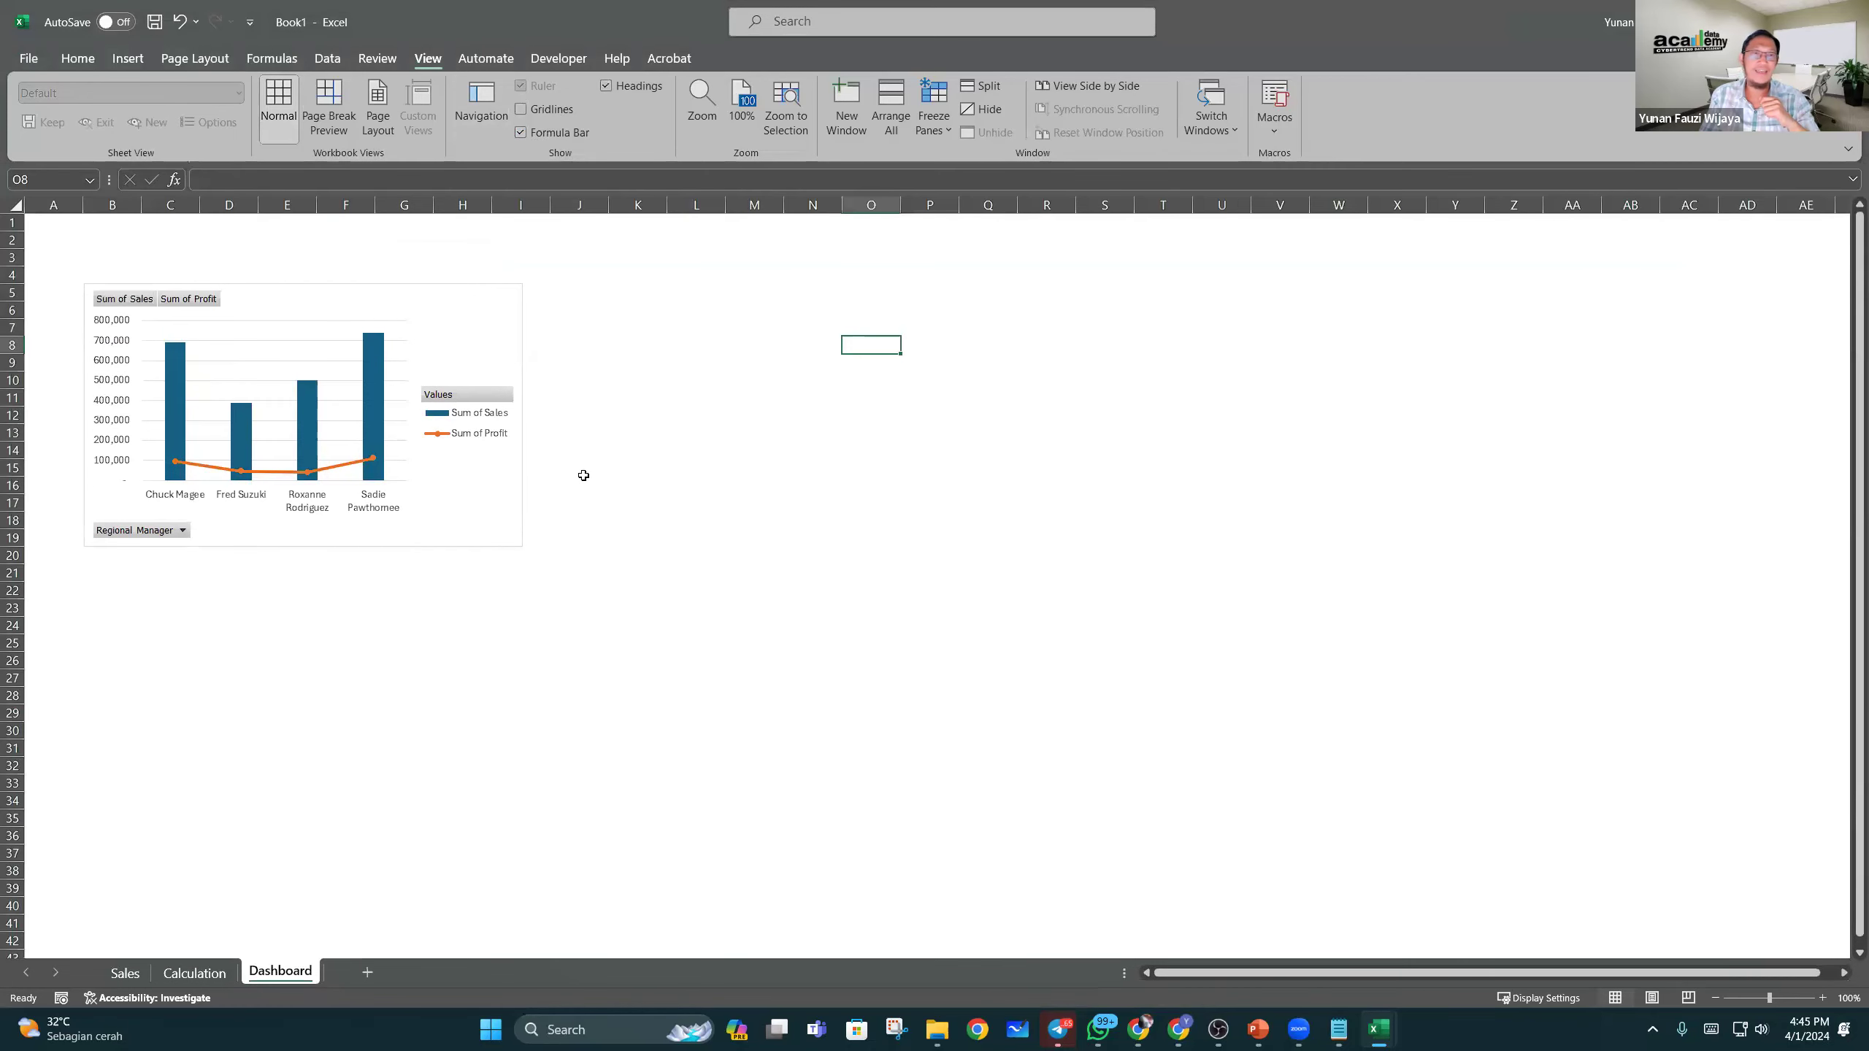
Step: Move the PivotChart down to about row 6 and hide all of its field buttons
drag(468, 315, 482, 340)
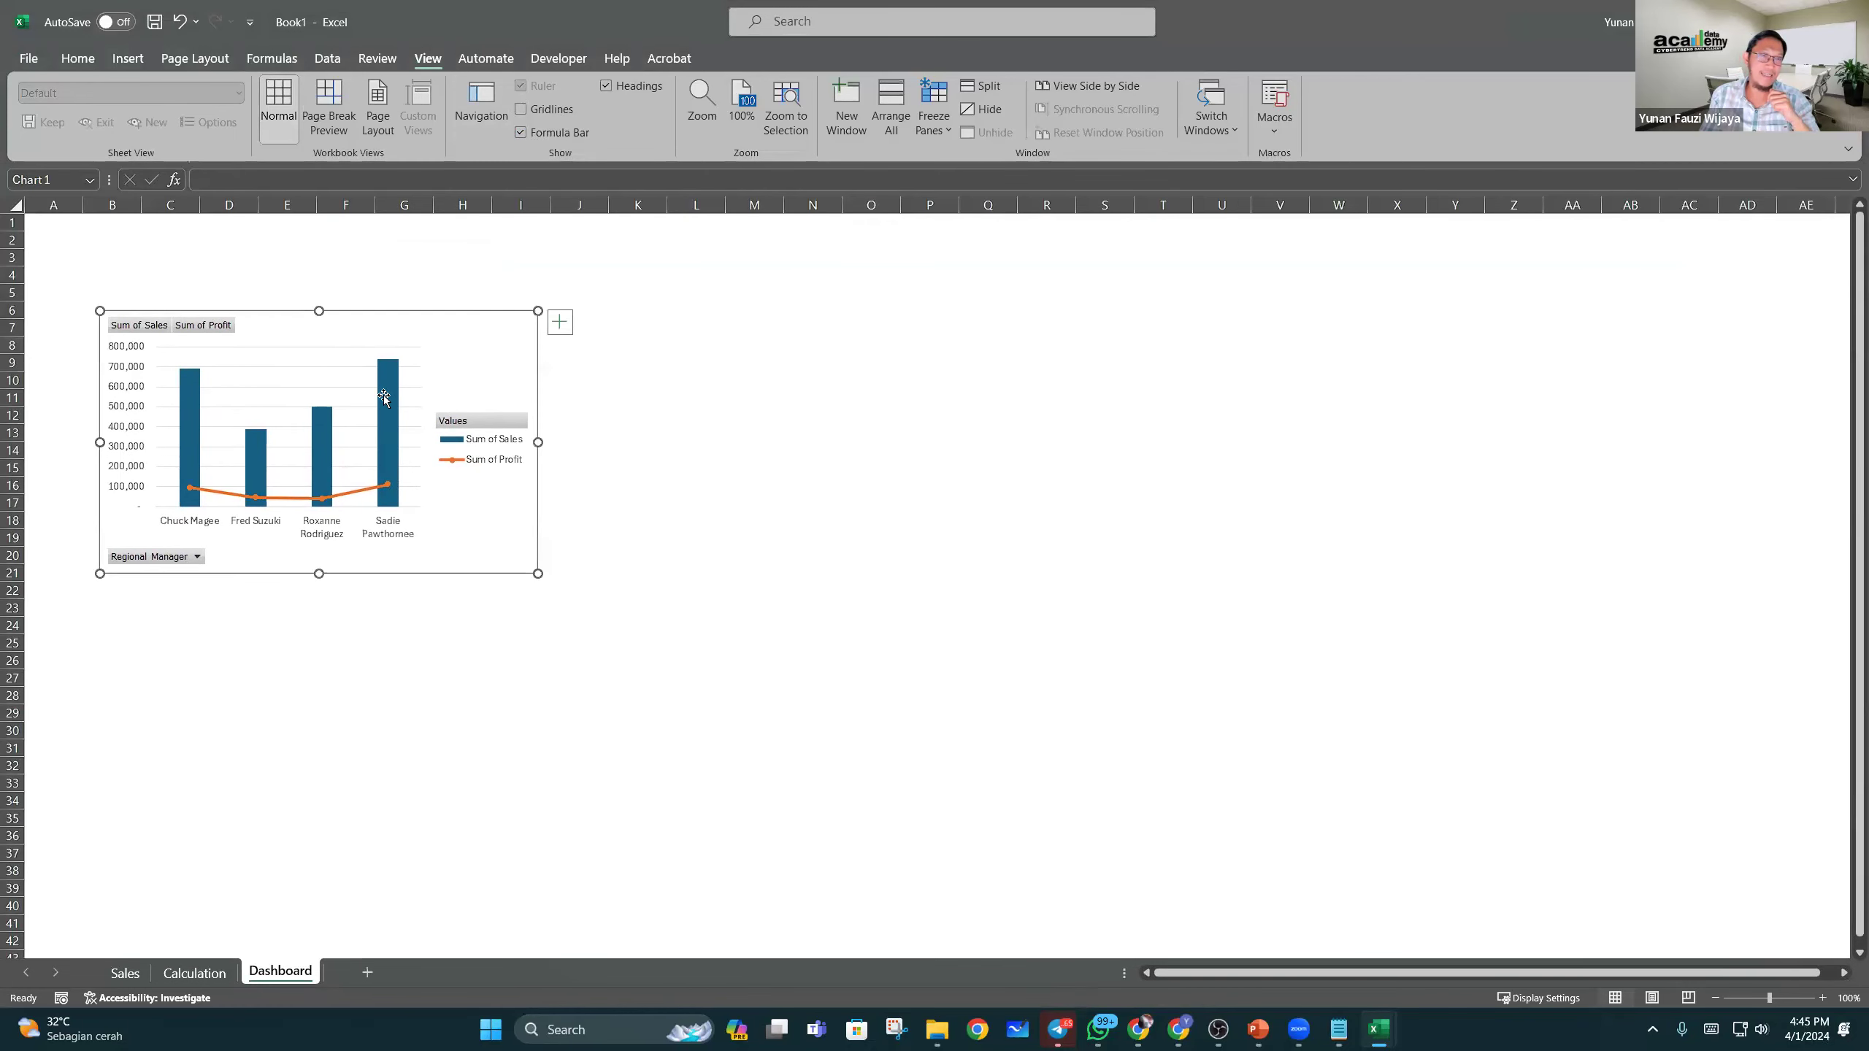
click(384, 398)
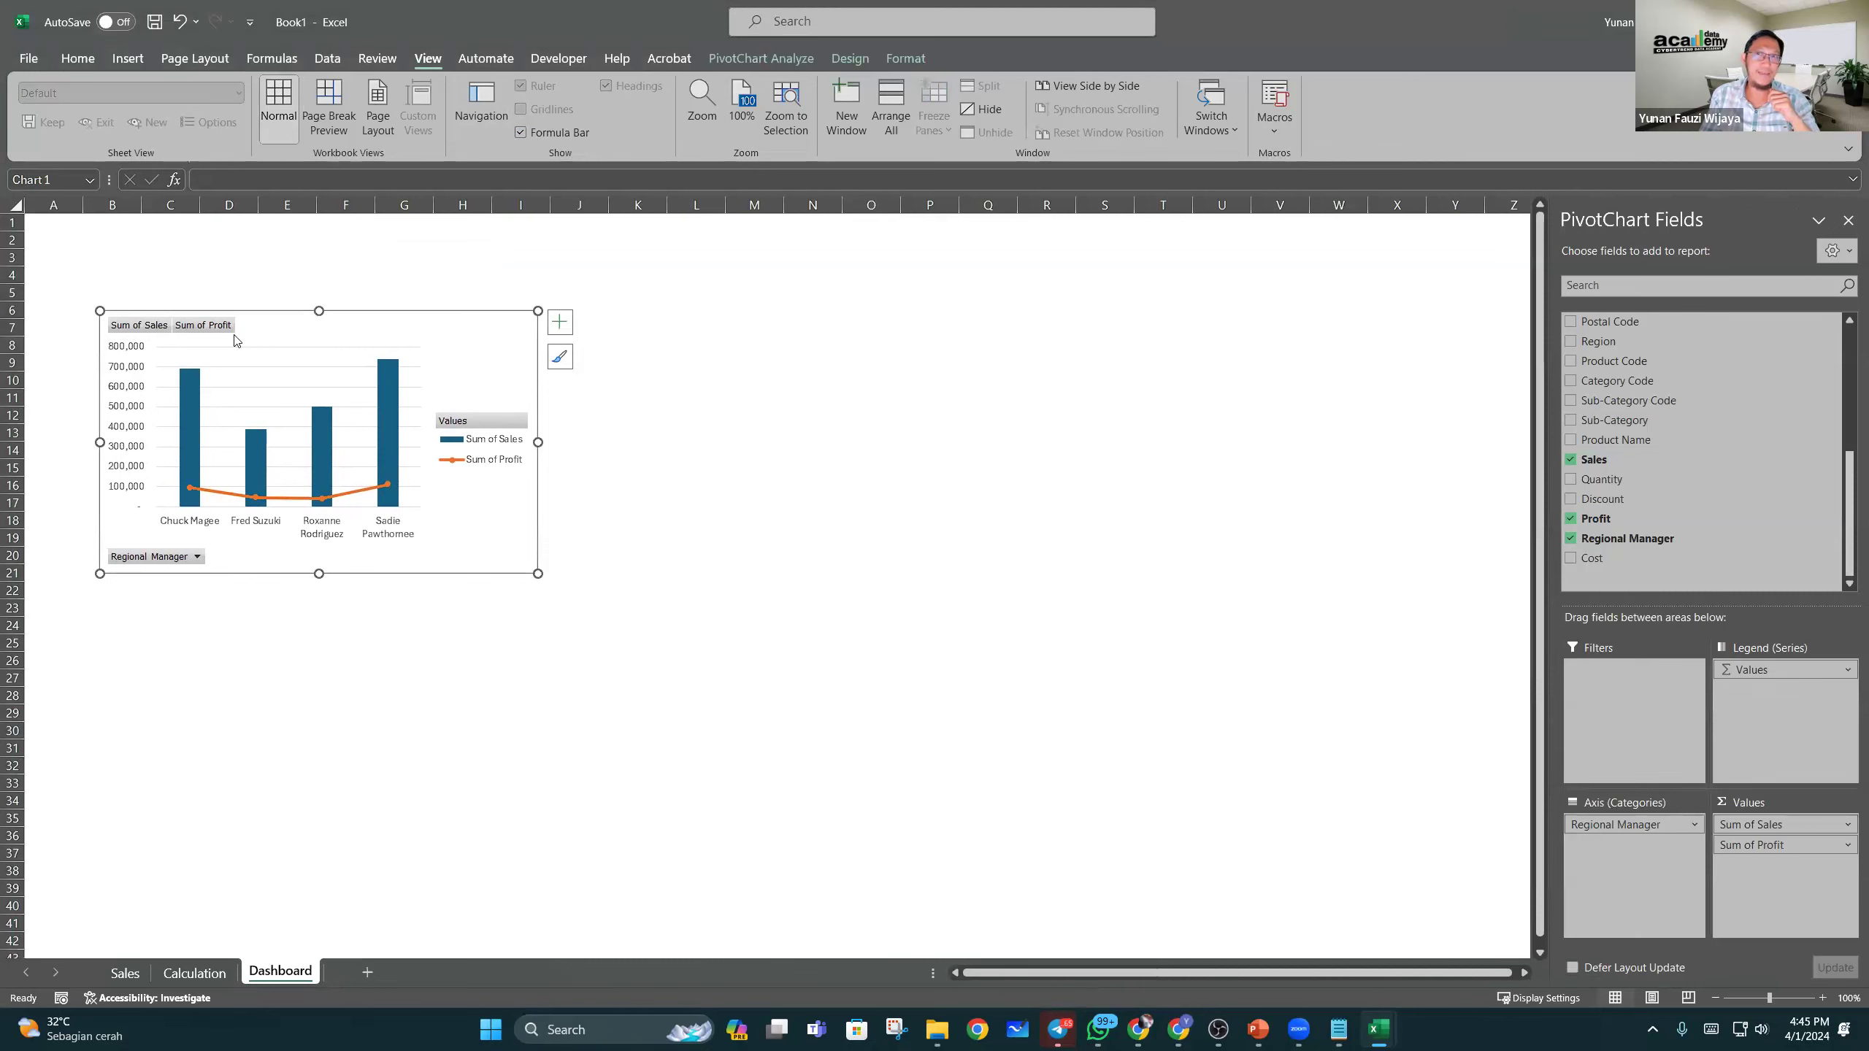
click(197, 557)
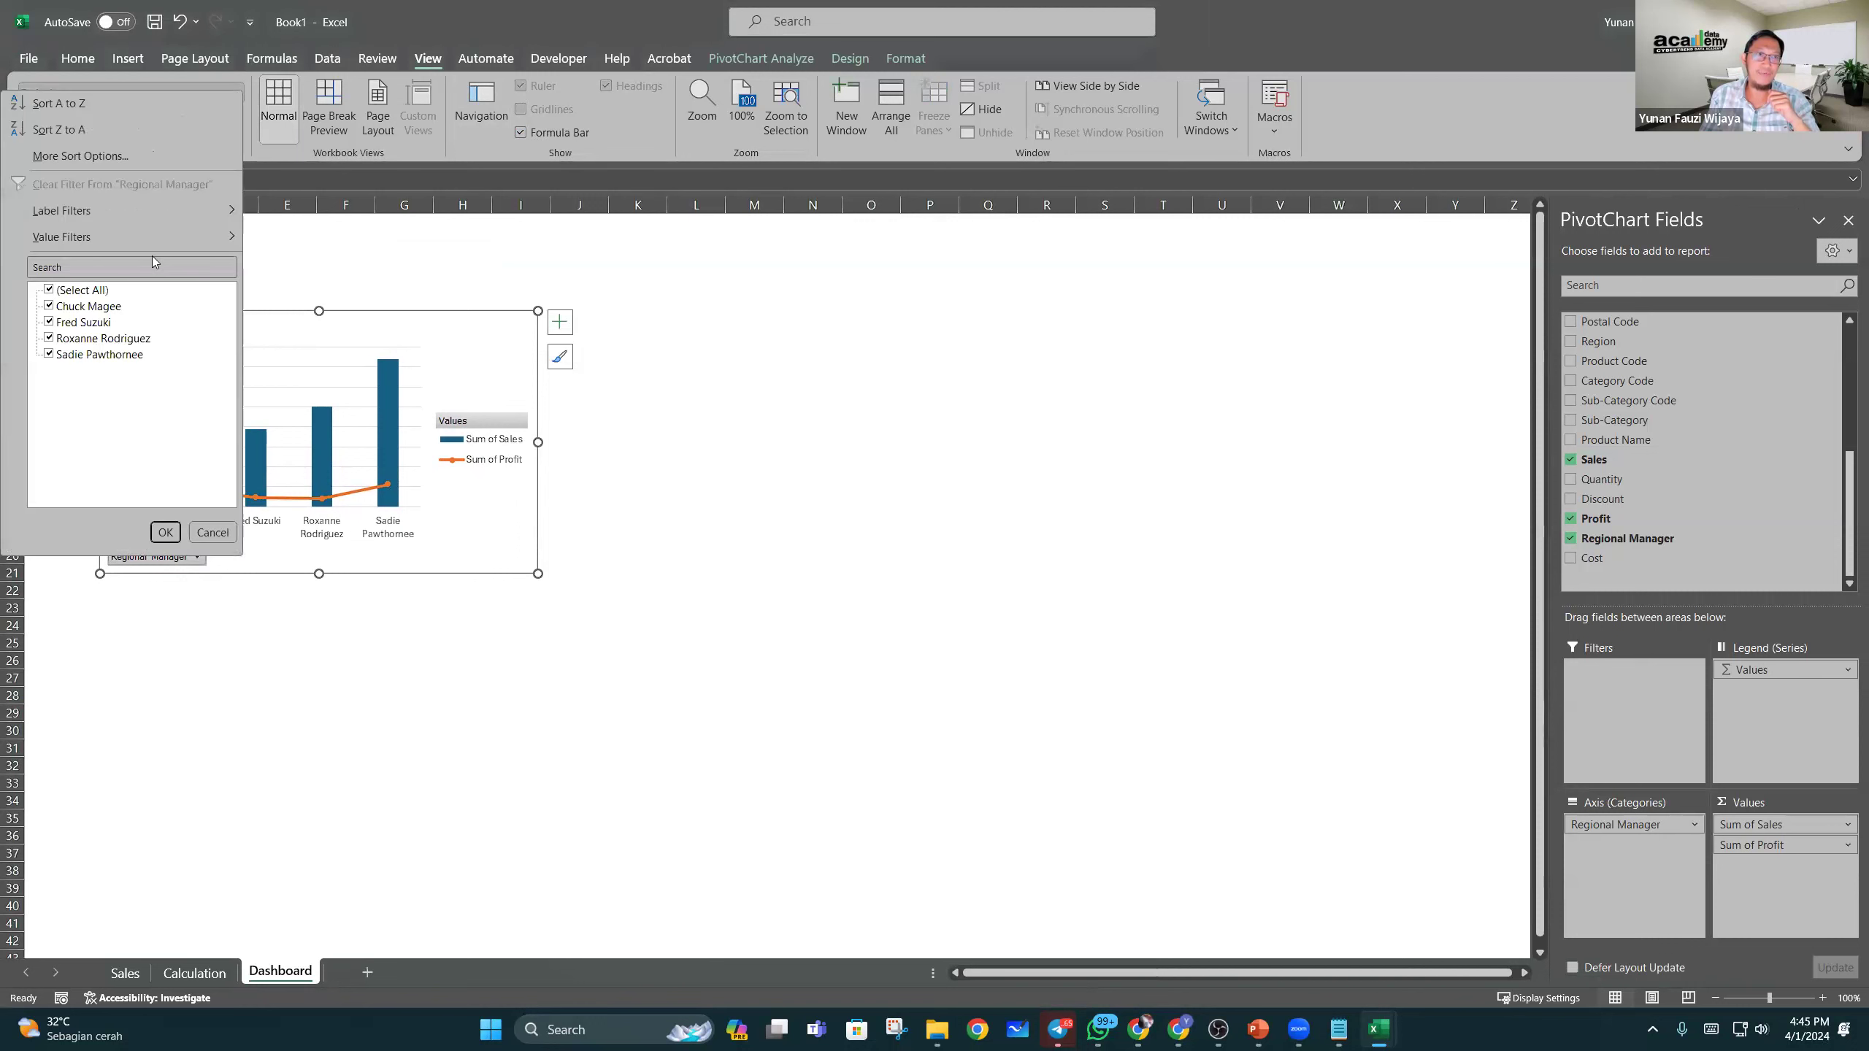
click(212, 532)
click(796, 66)
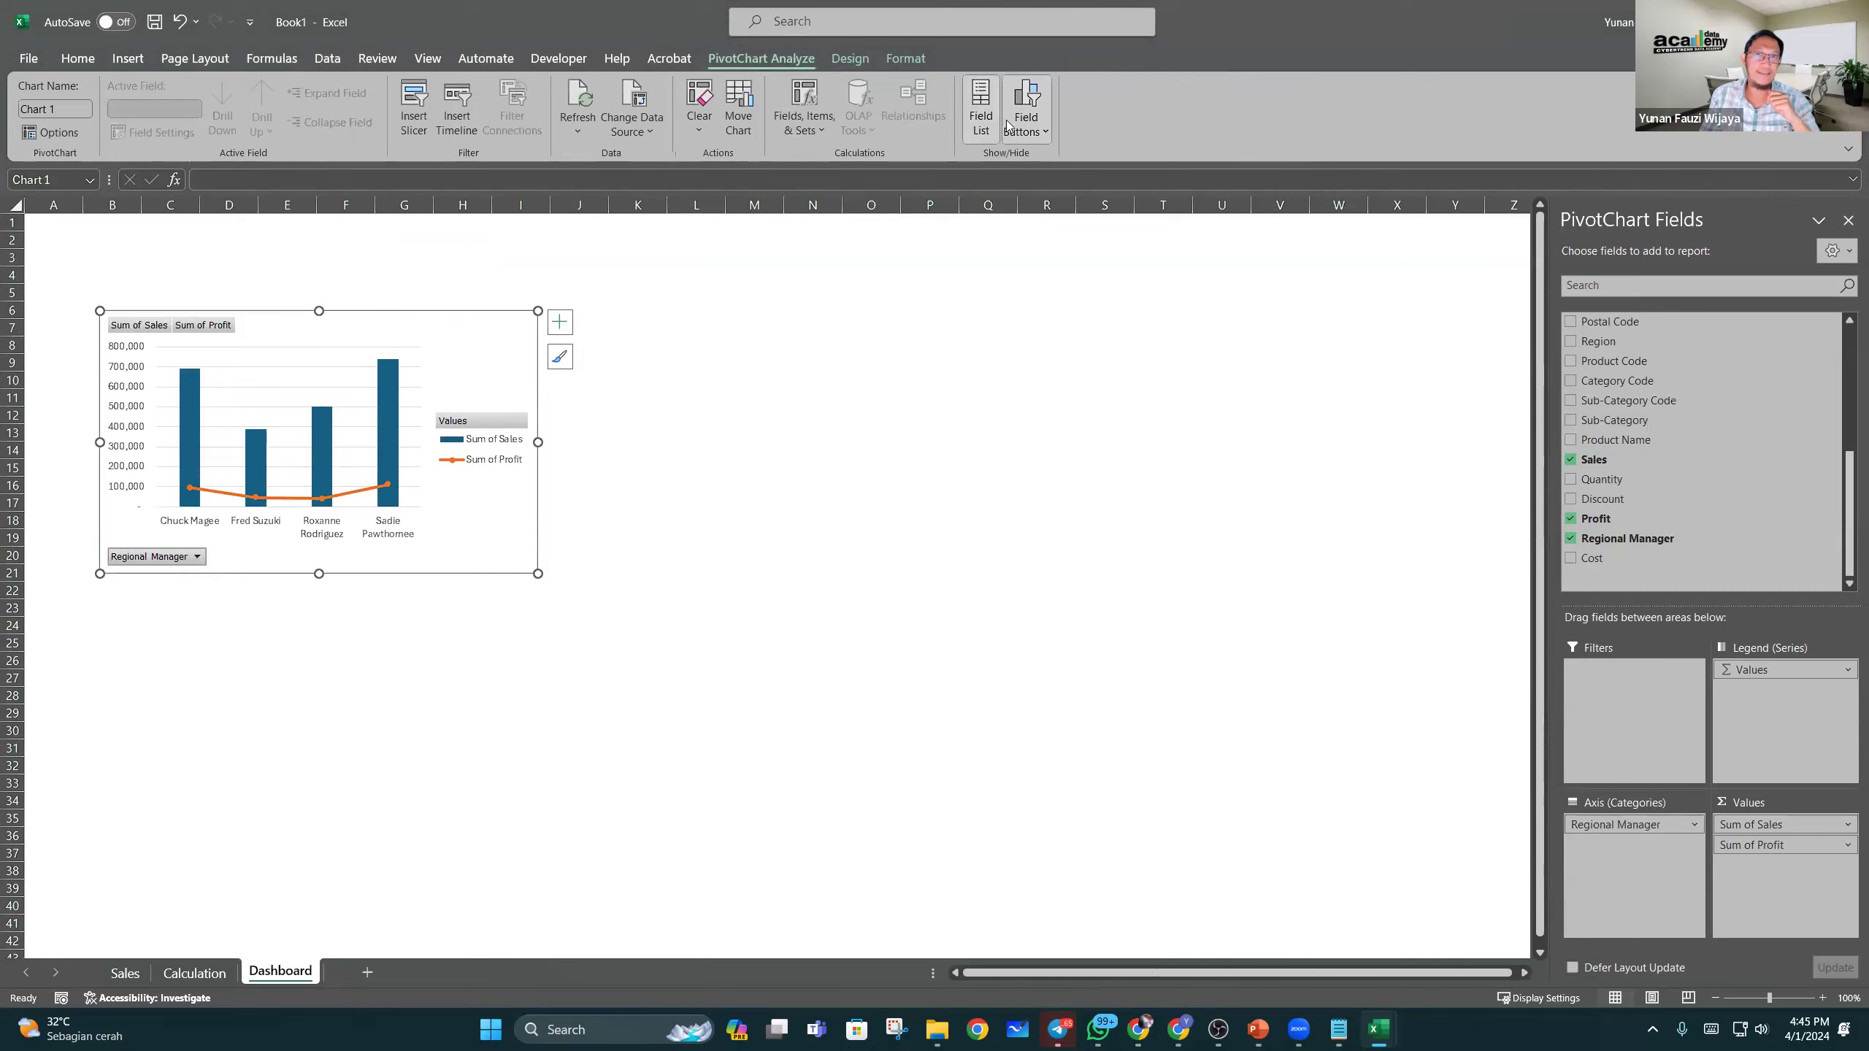
click(1043, 133)
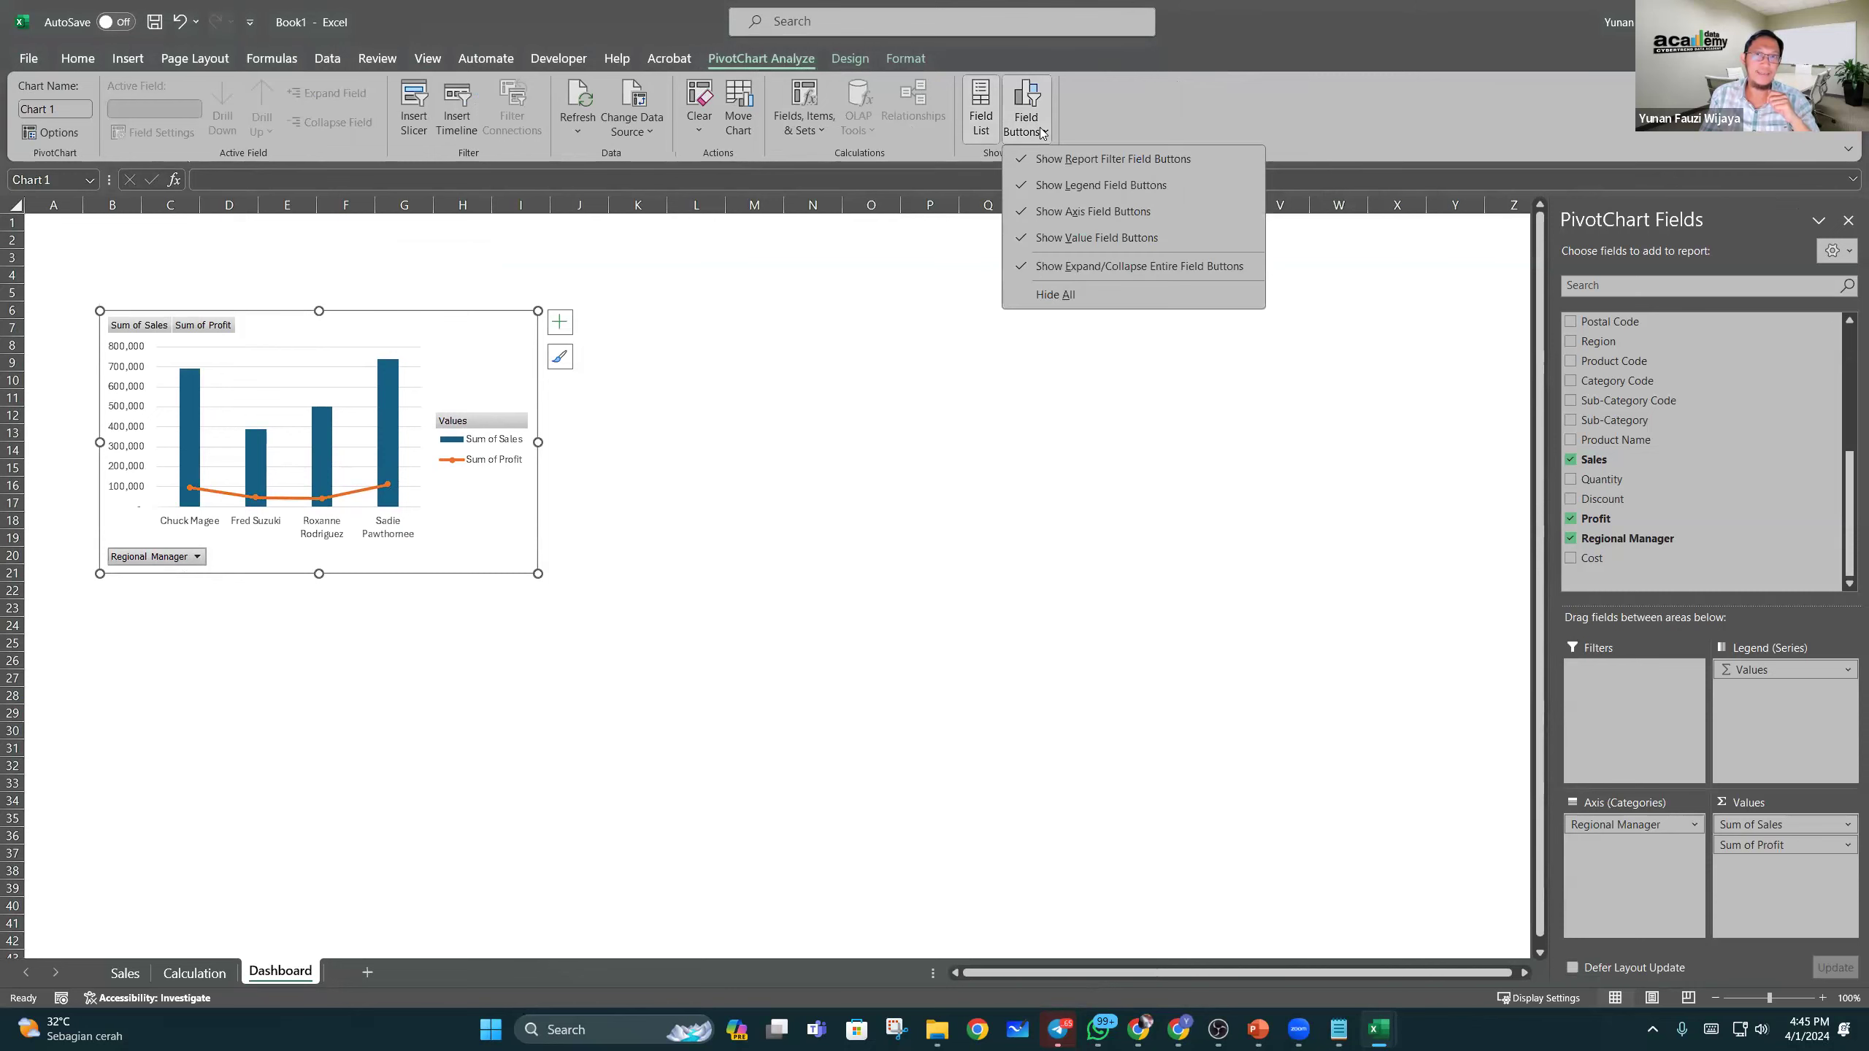
click(1056, 295)
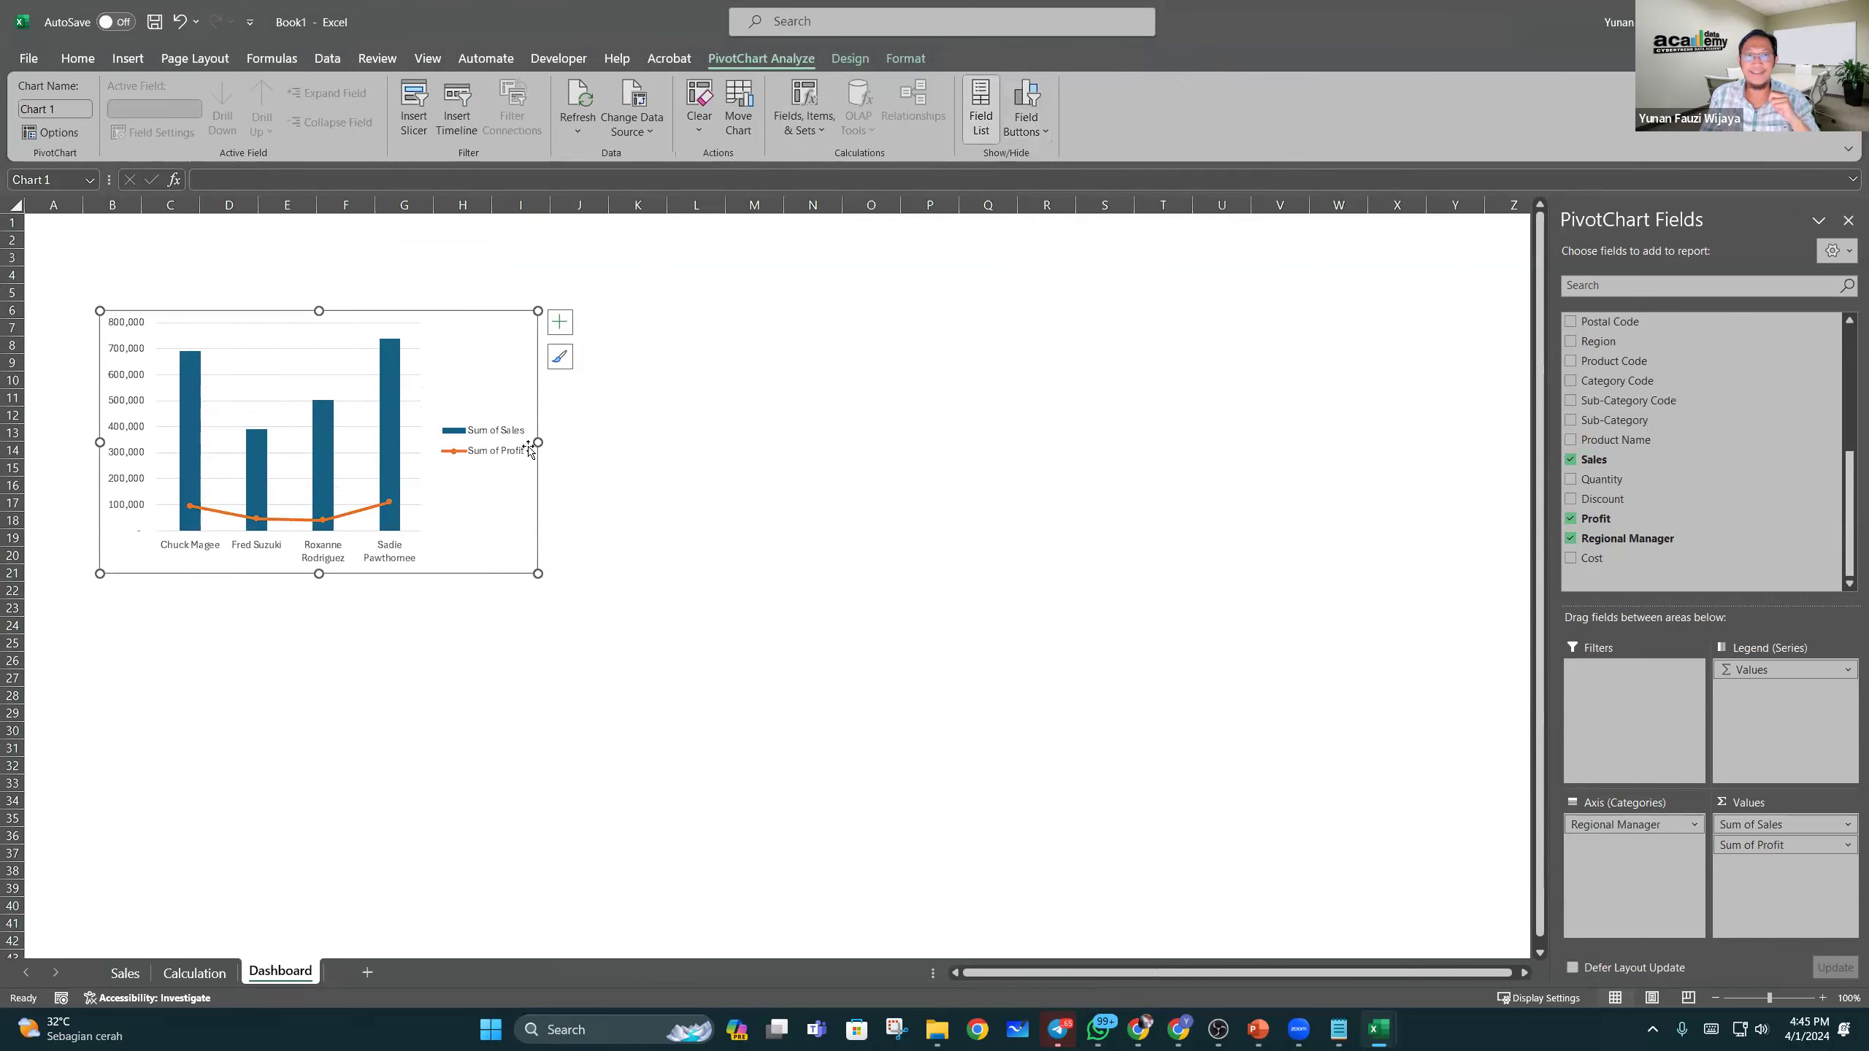
click(681, 462)
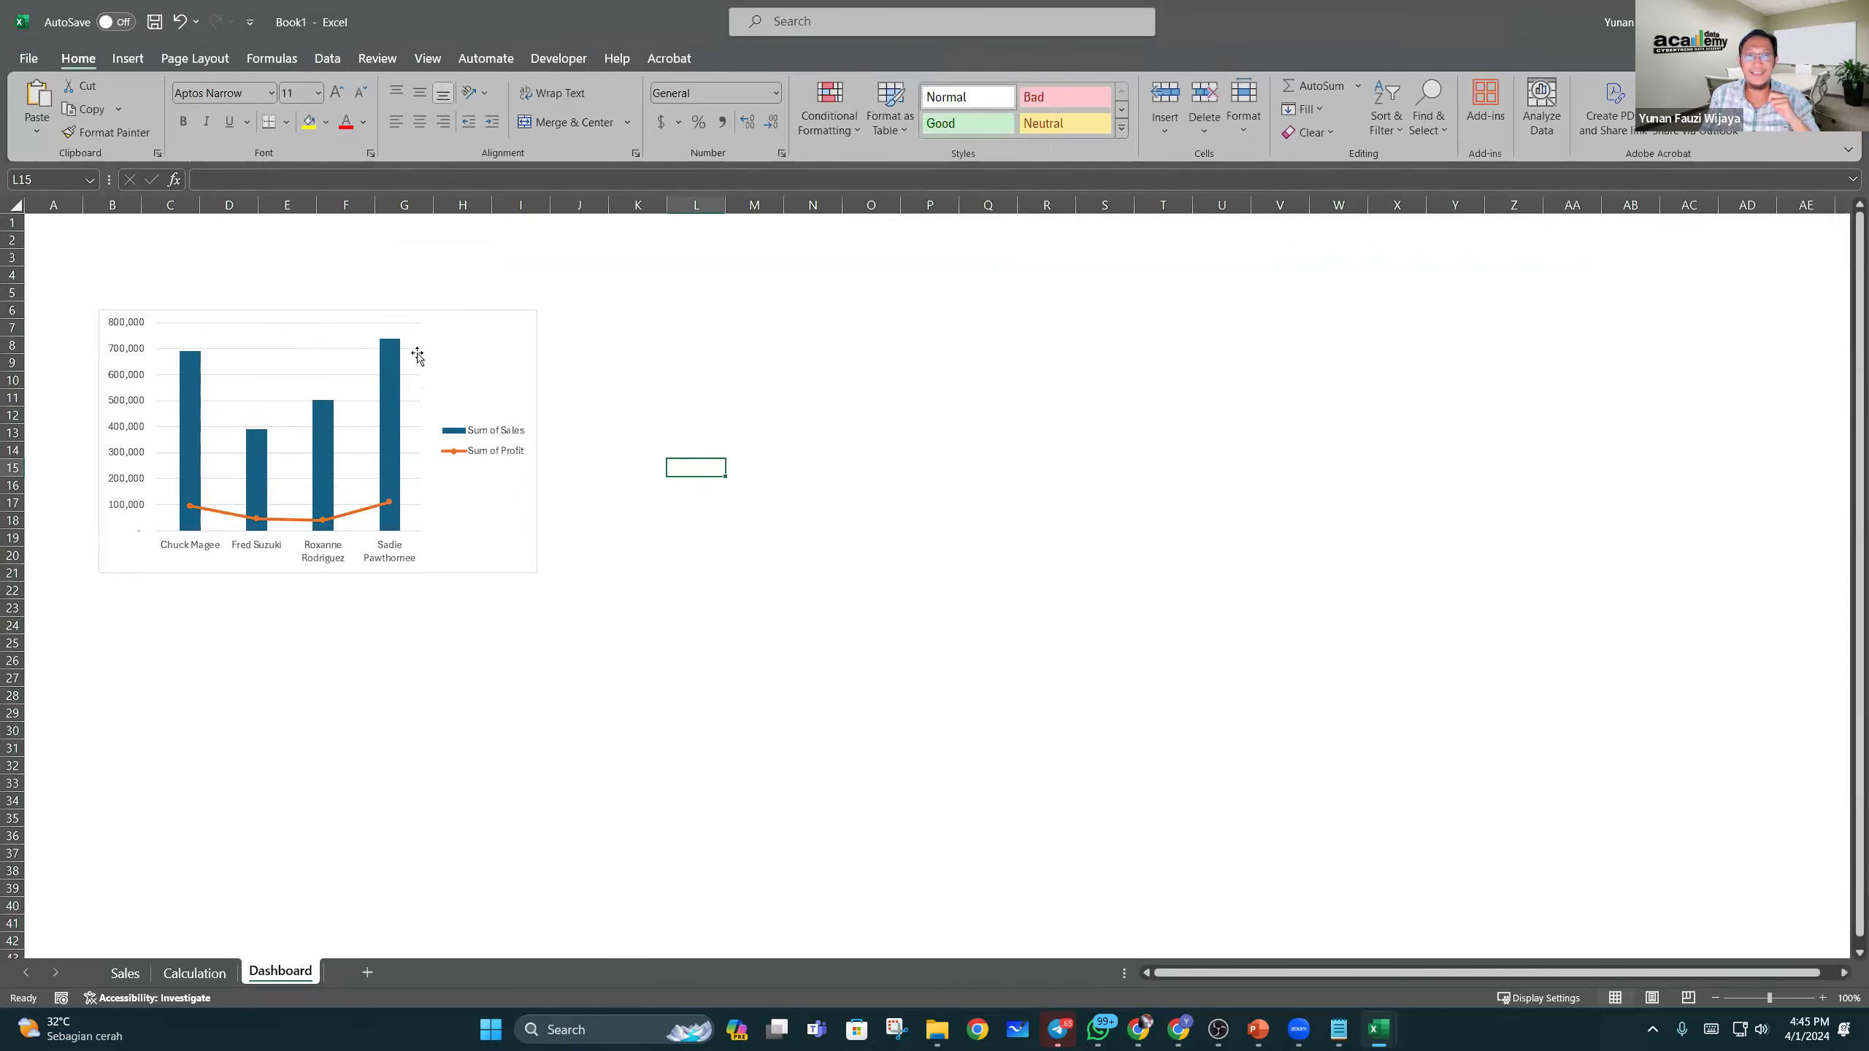
Step: Try the Chart Title element on the PivotChart and turn it off again
click(494, 336)
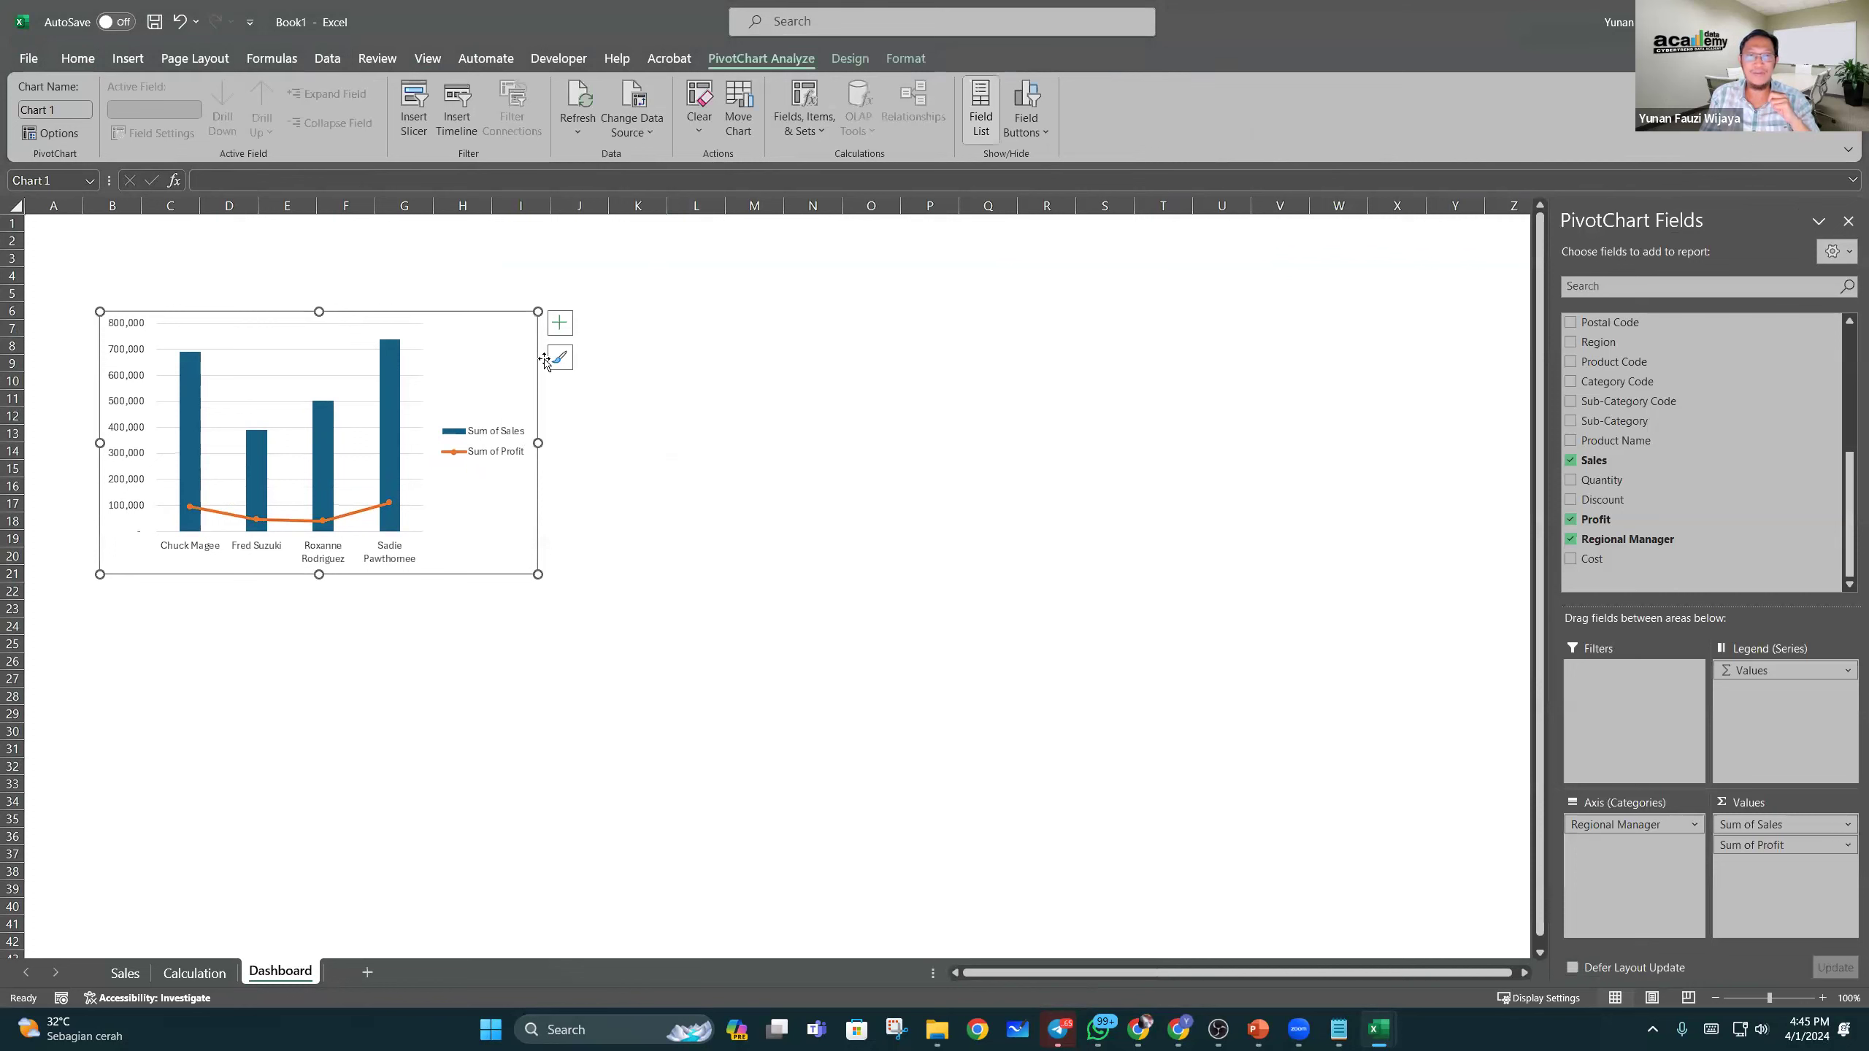
click(560, 324)
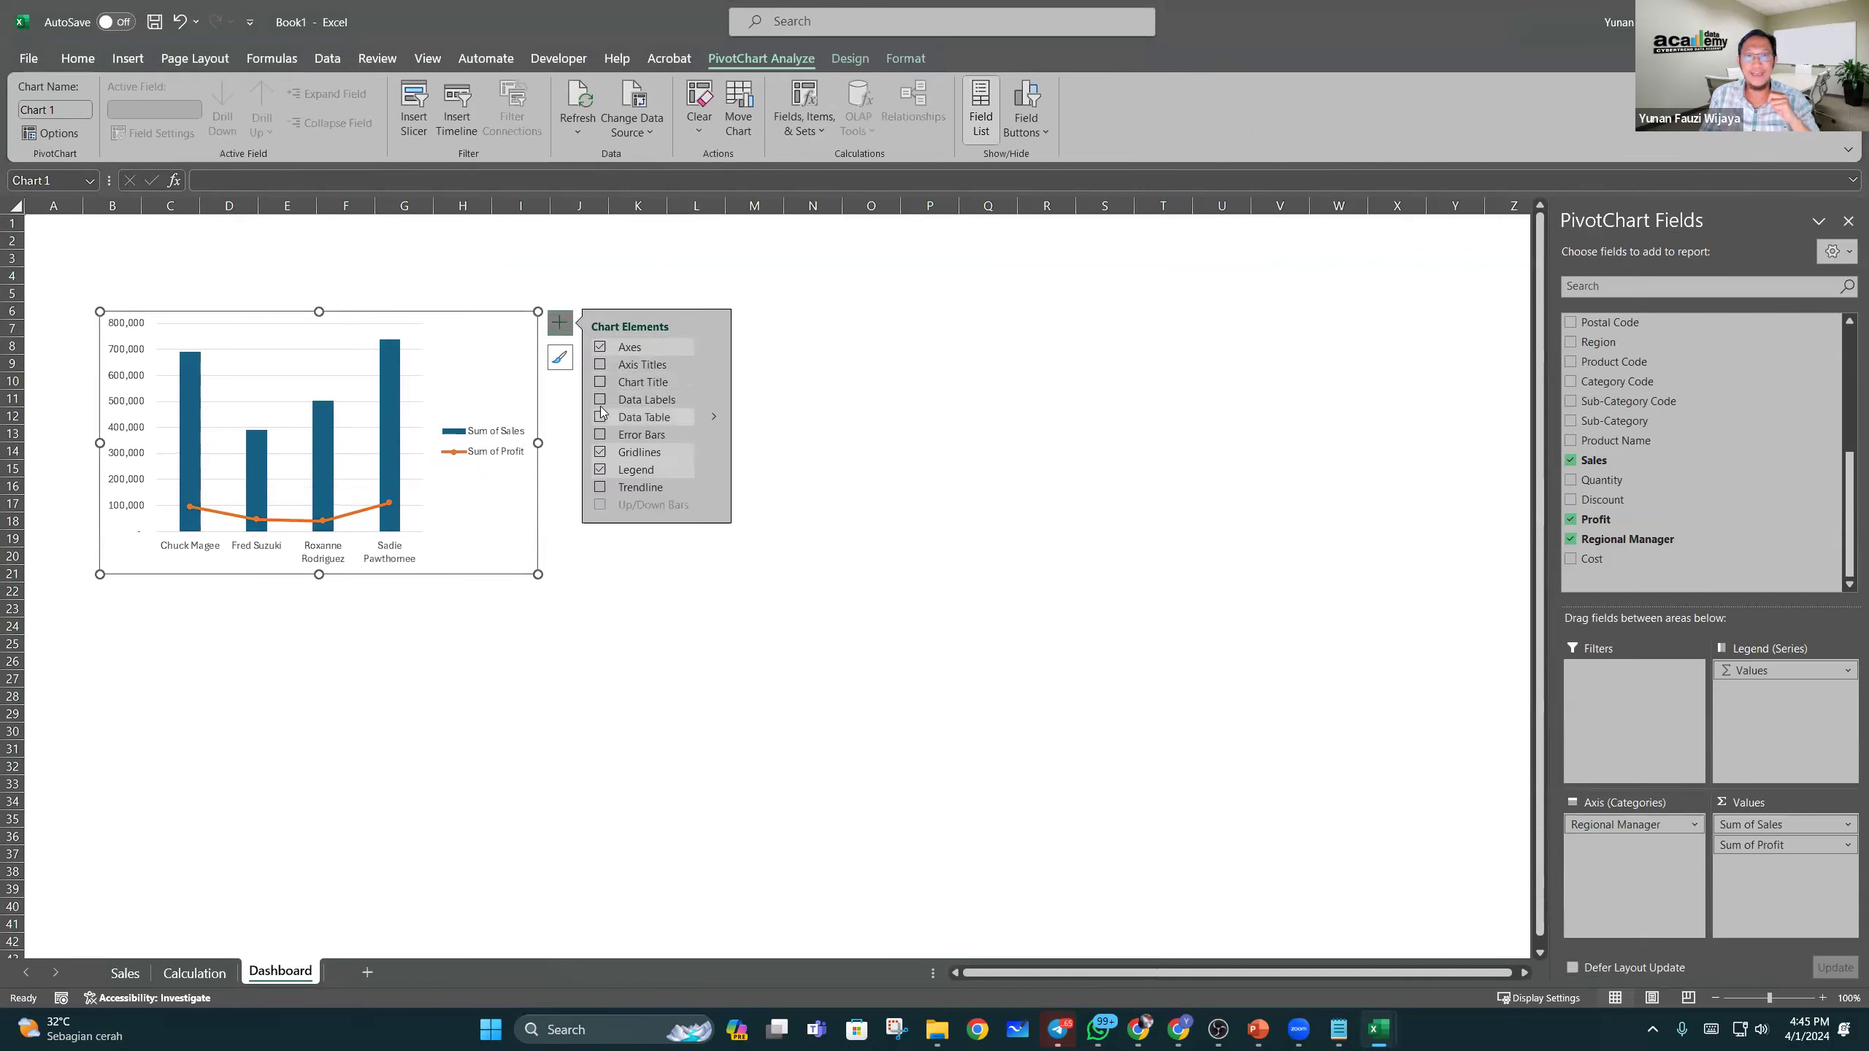
click(600, 384)
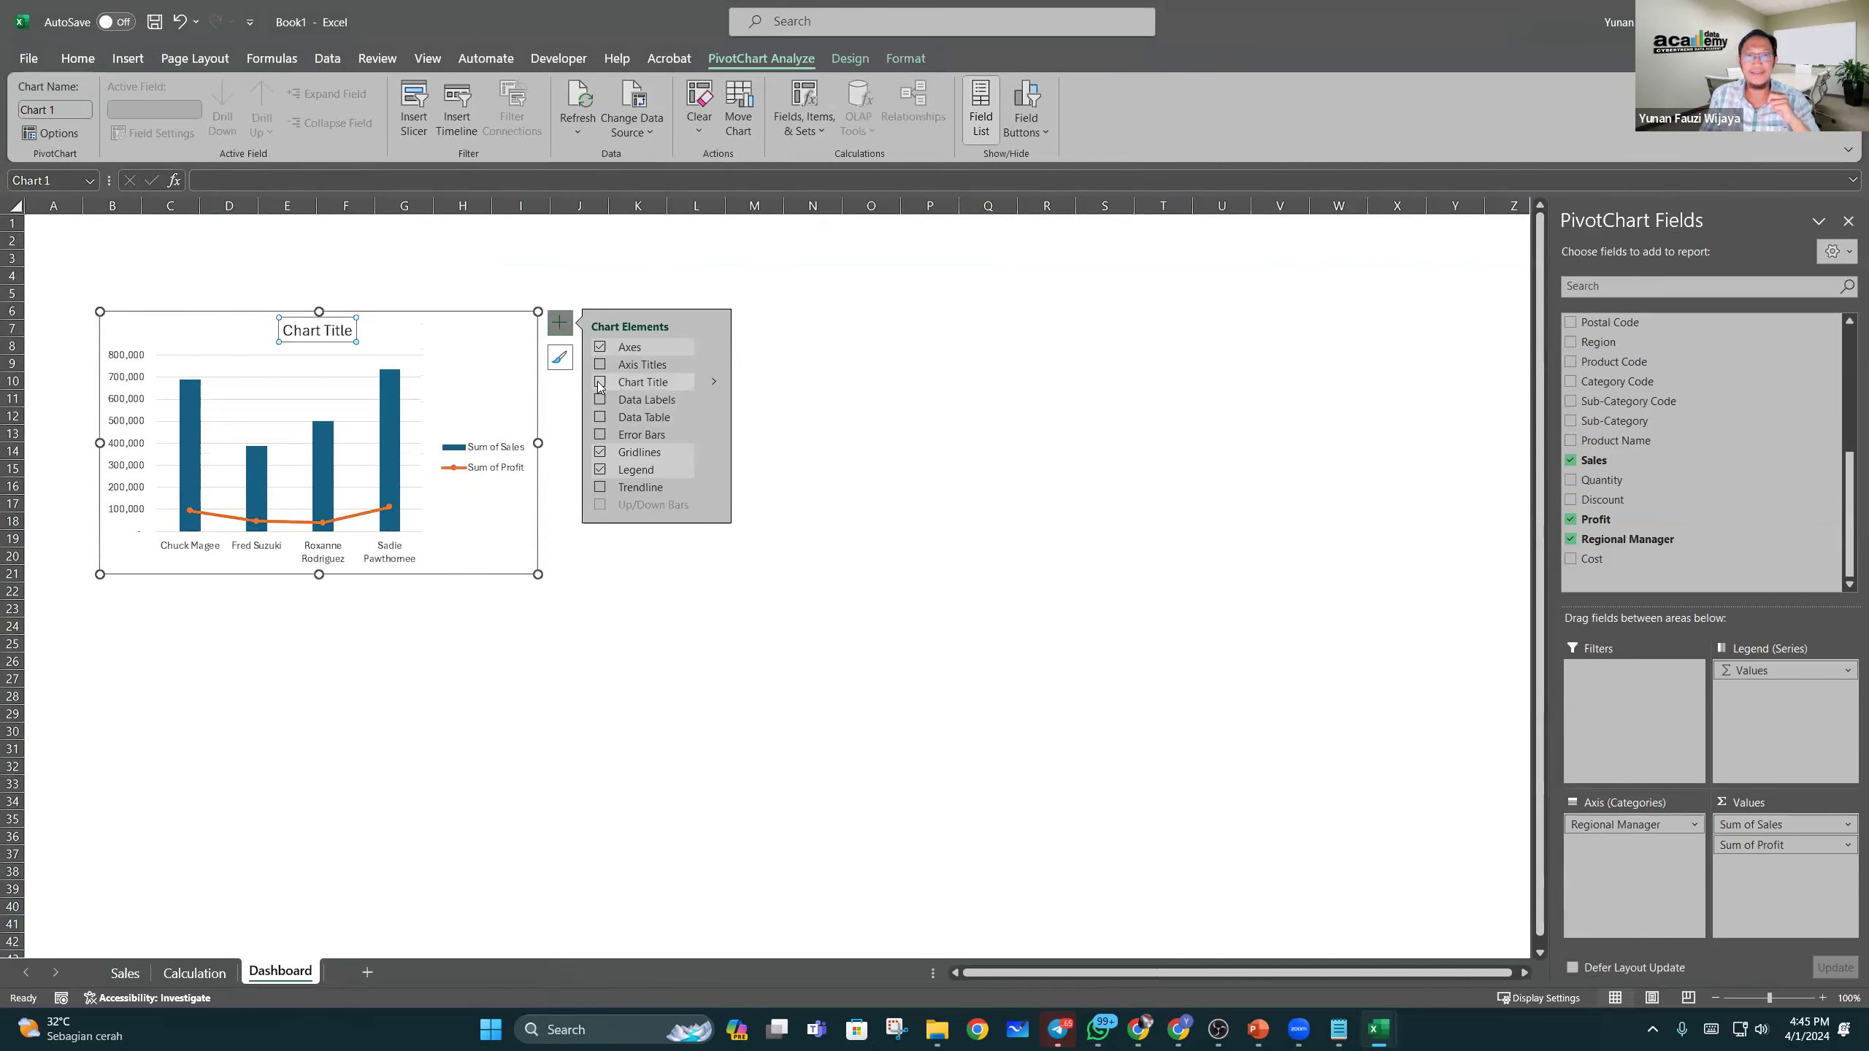
click(600, 383)
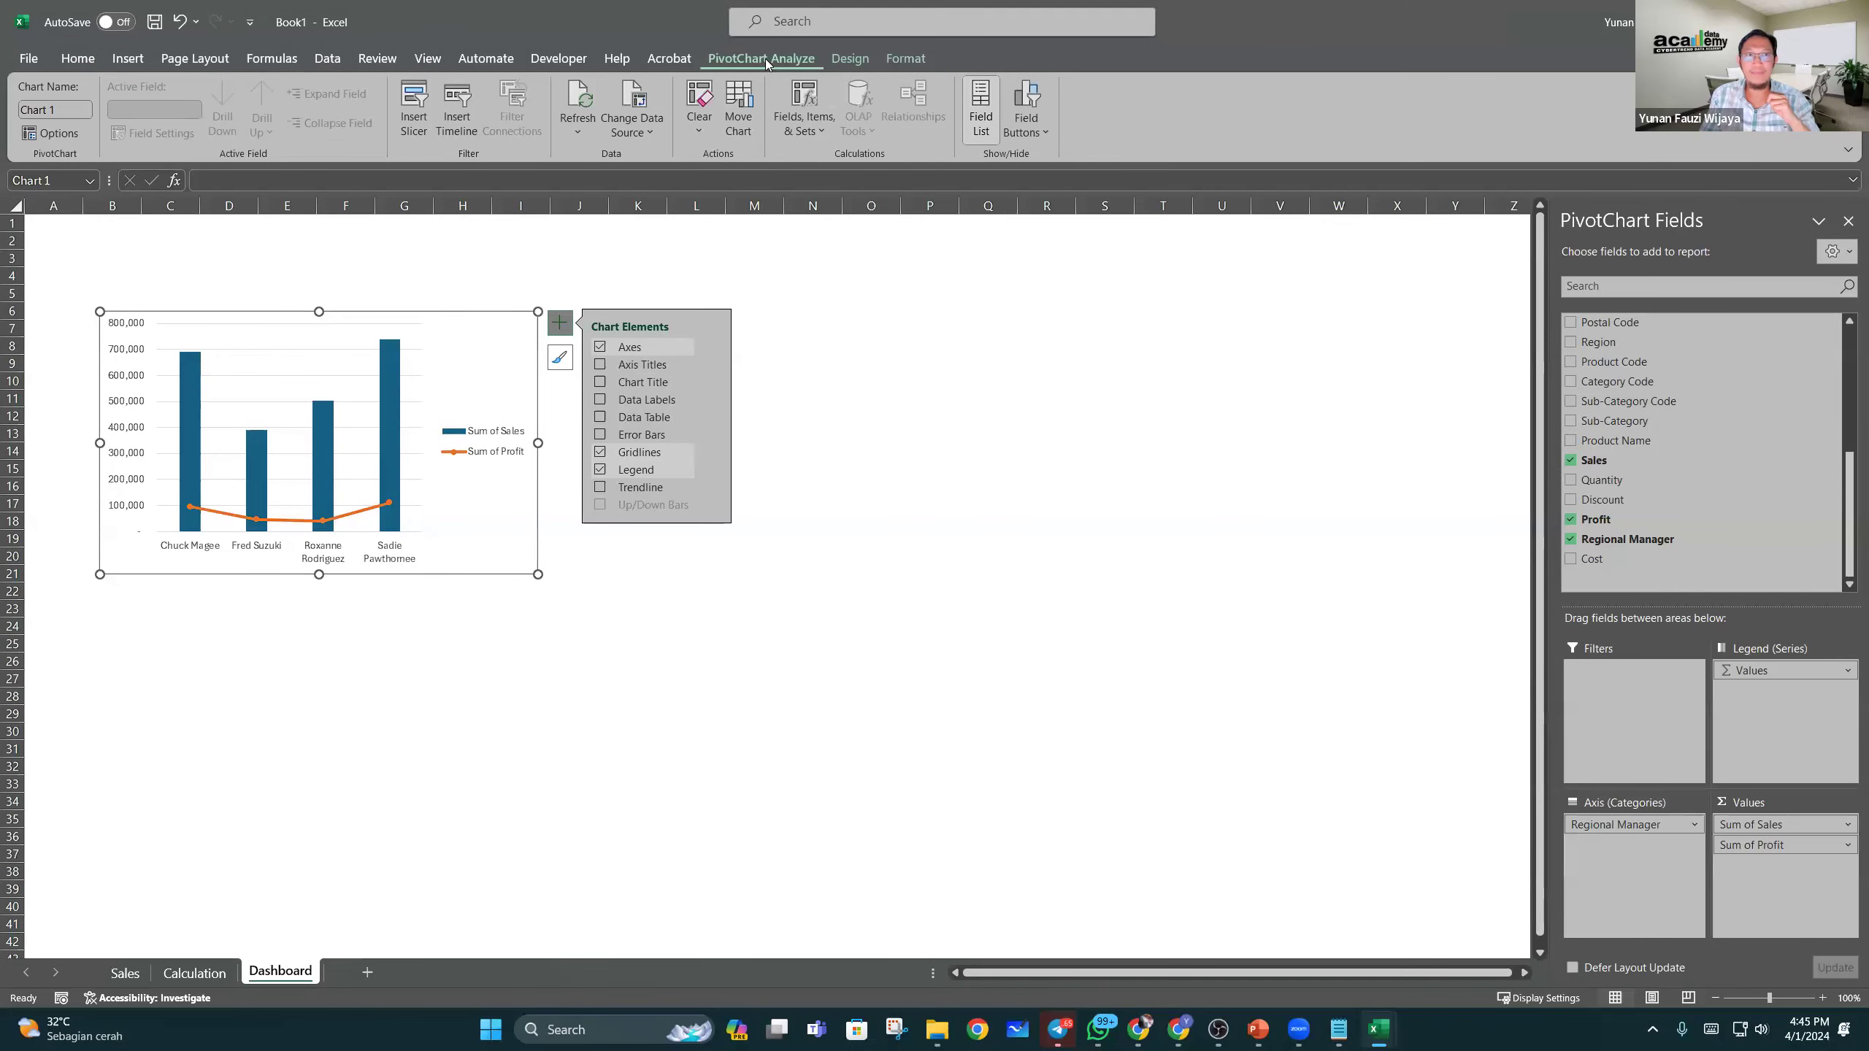
Step: Add a chart title above the PivotChart and set its text to "Regional Manager"
click(840, 58)
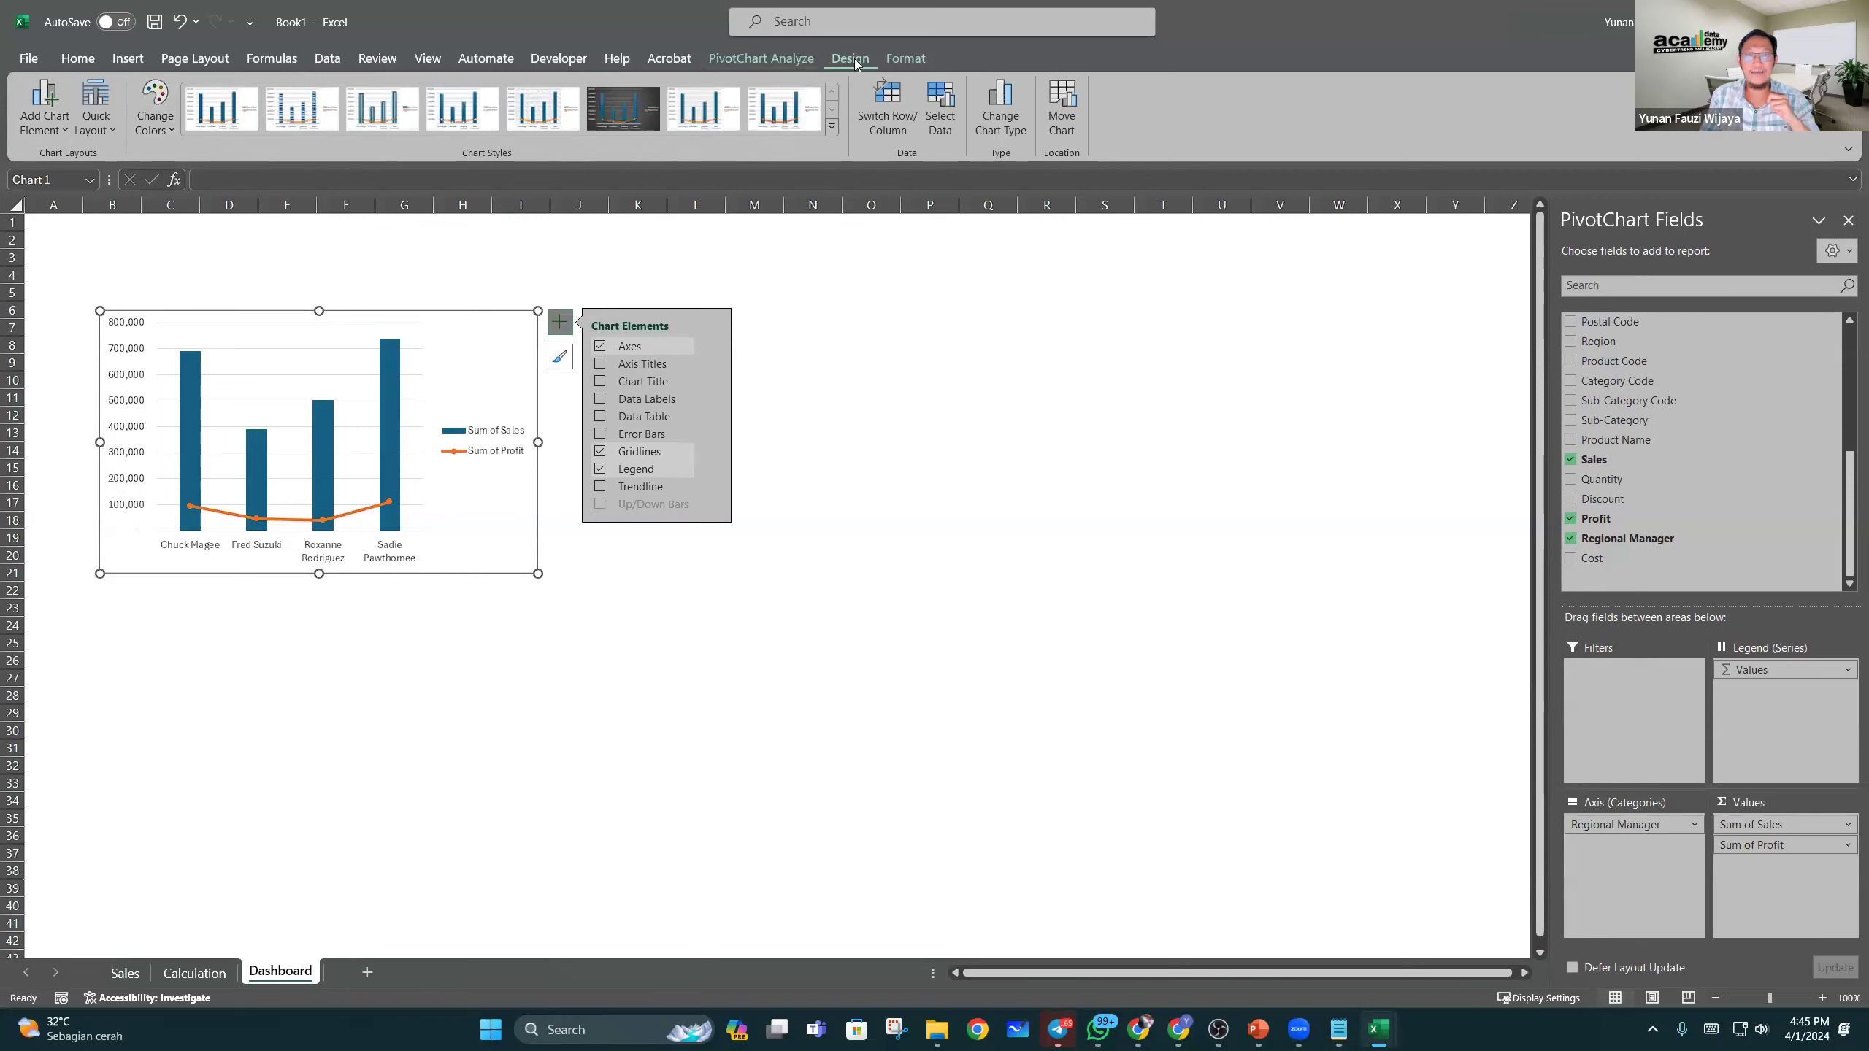
click(40, 126)
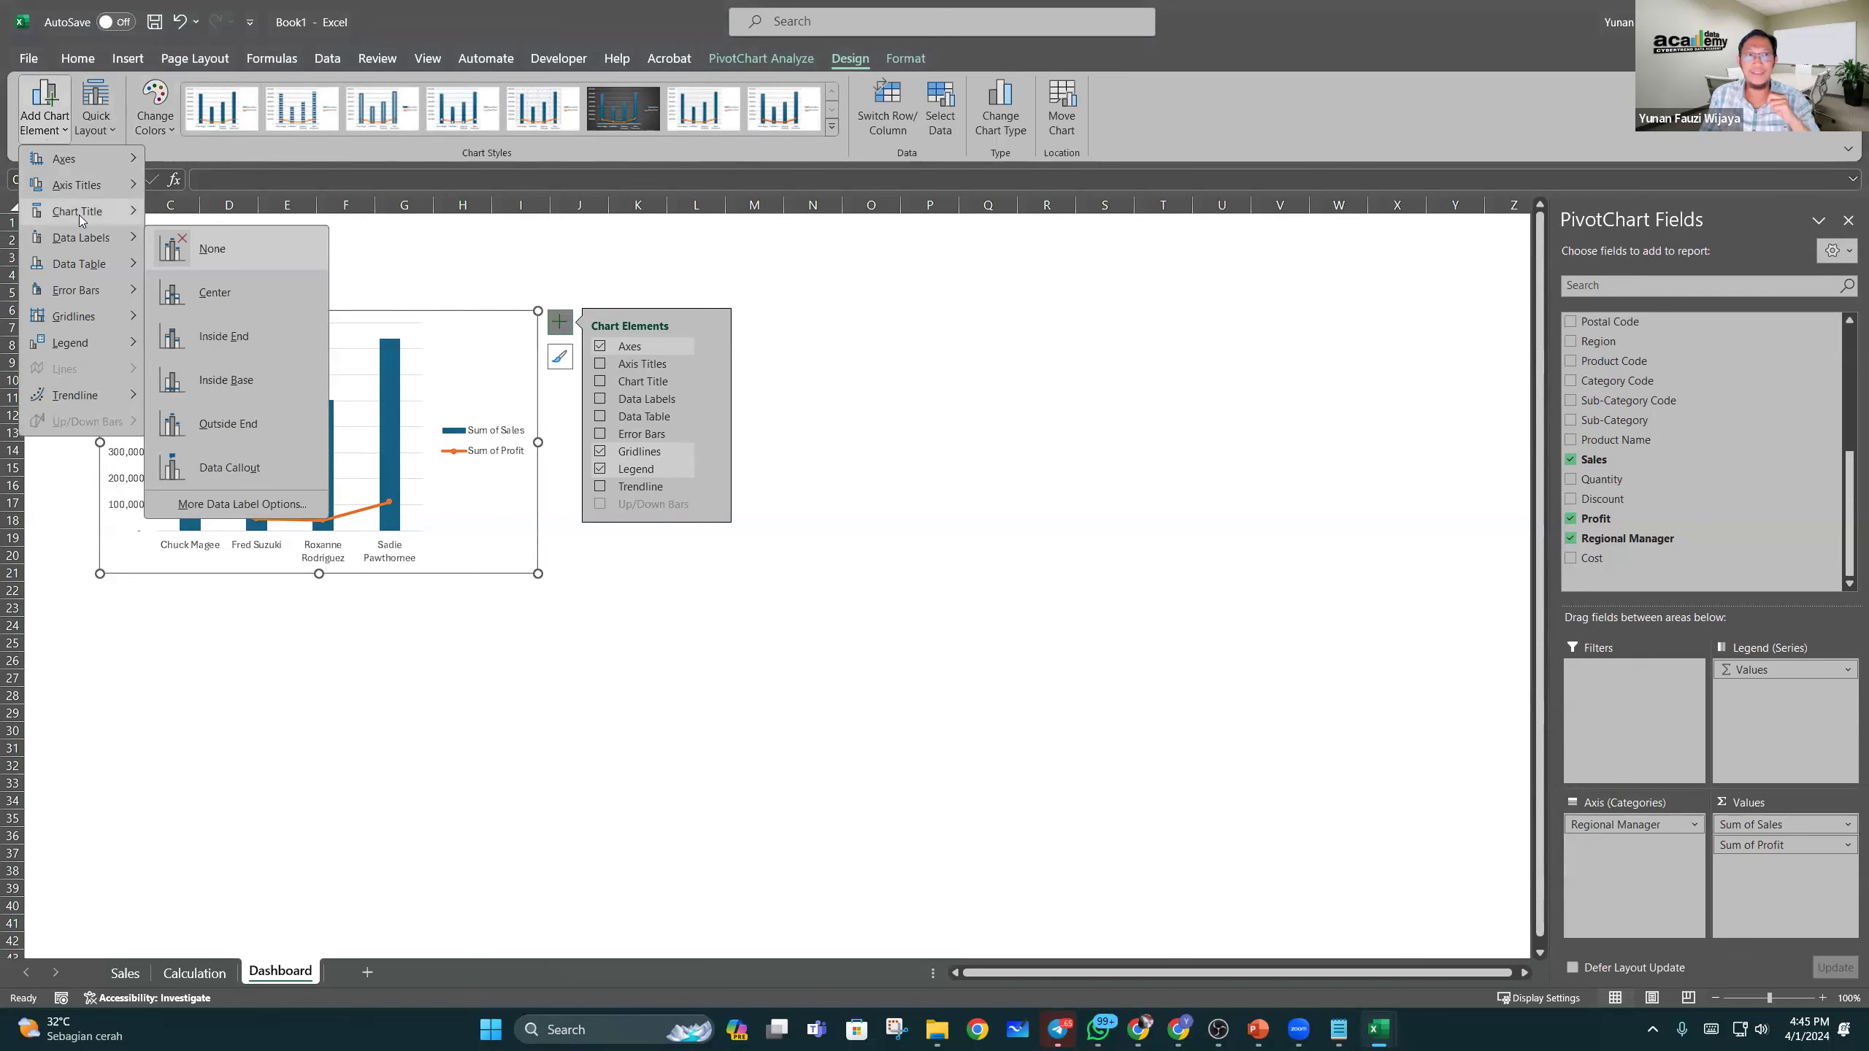
mouse_move(81, 213)
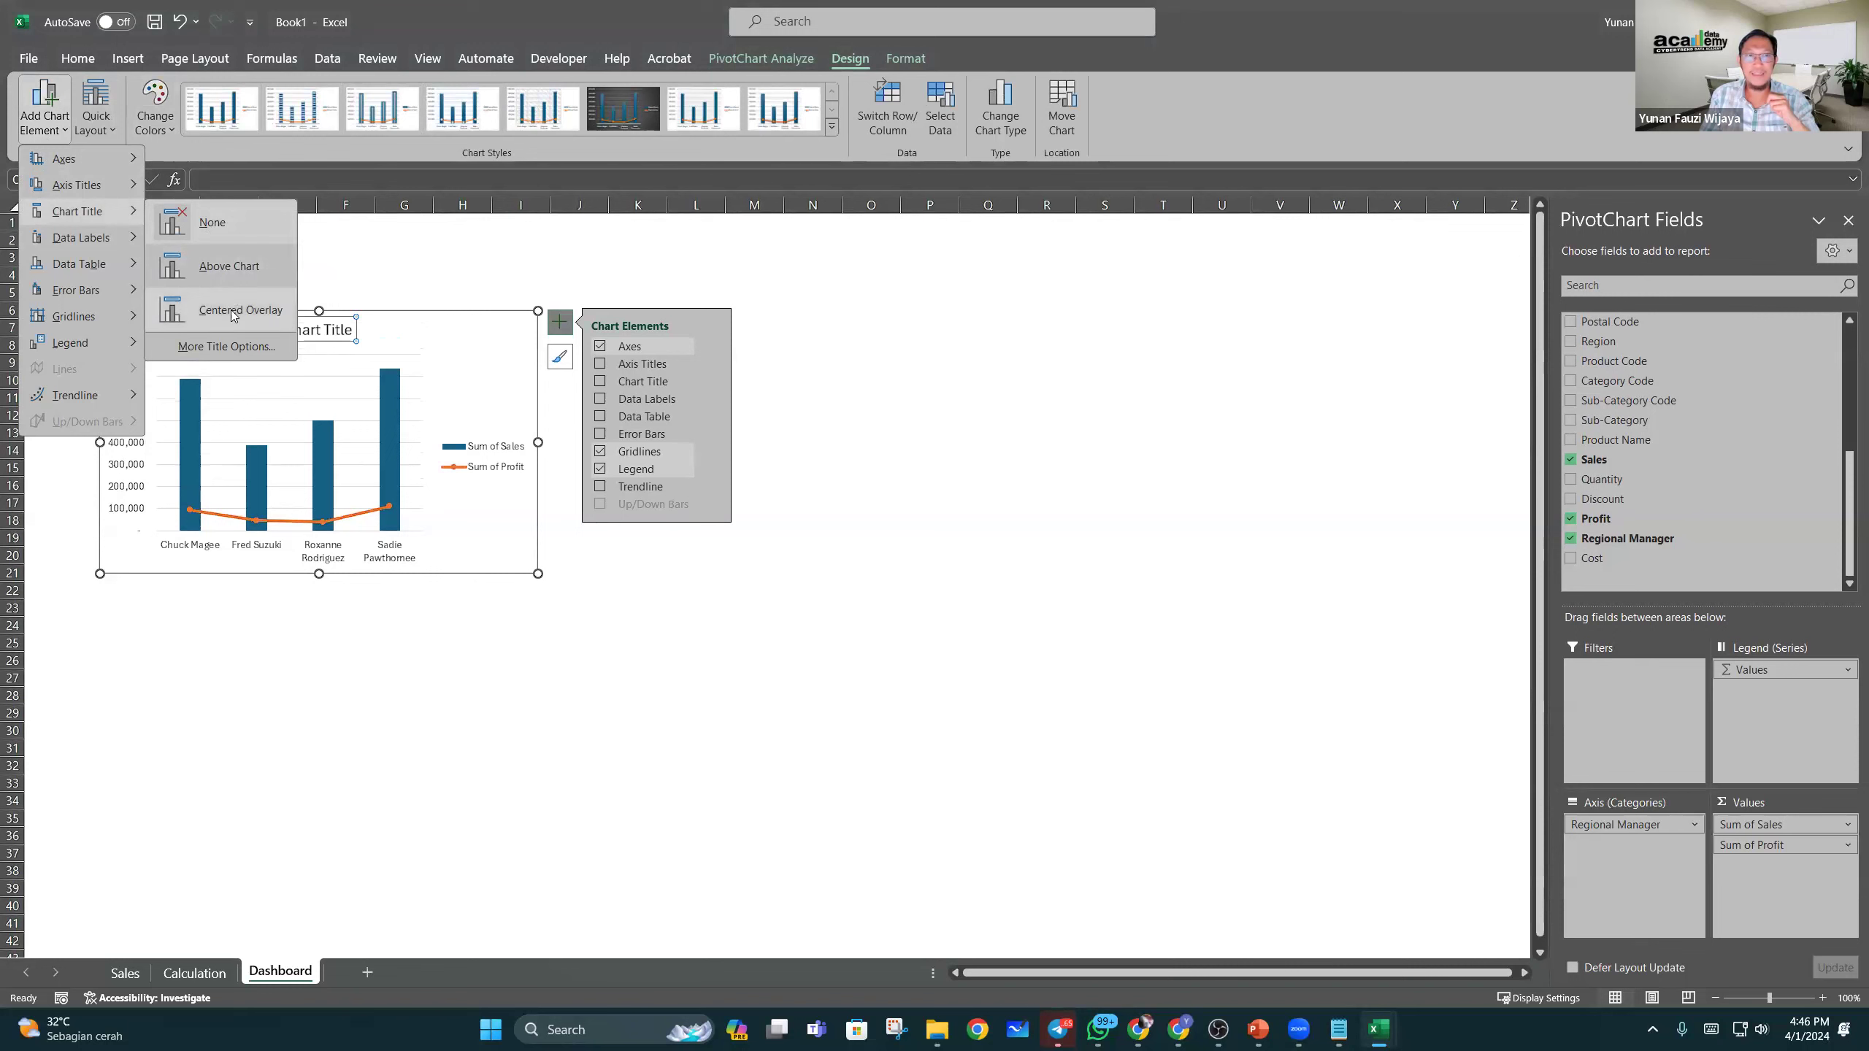
click(241, 265)
triple_click(318, 335)
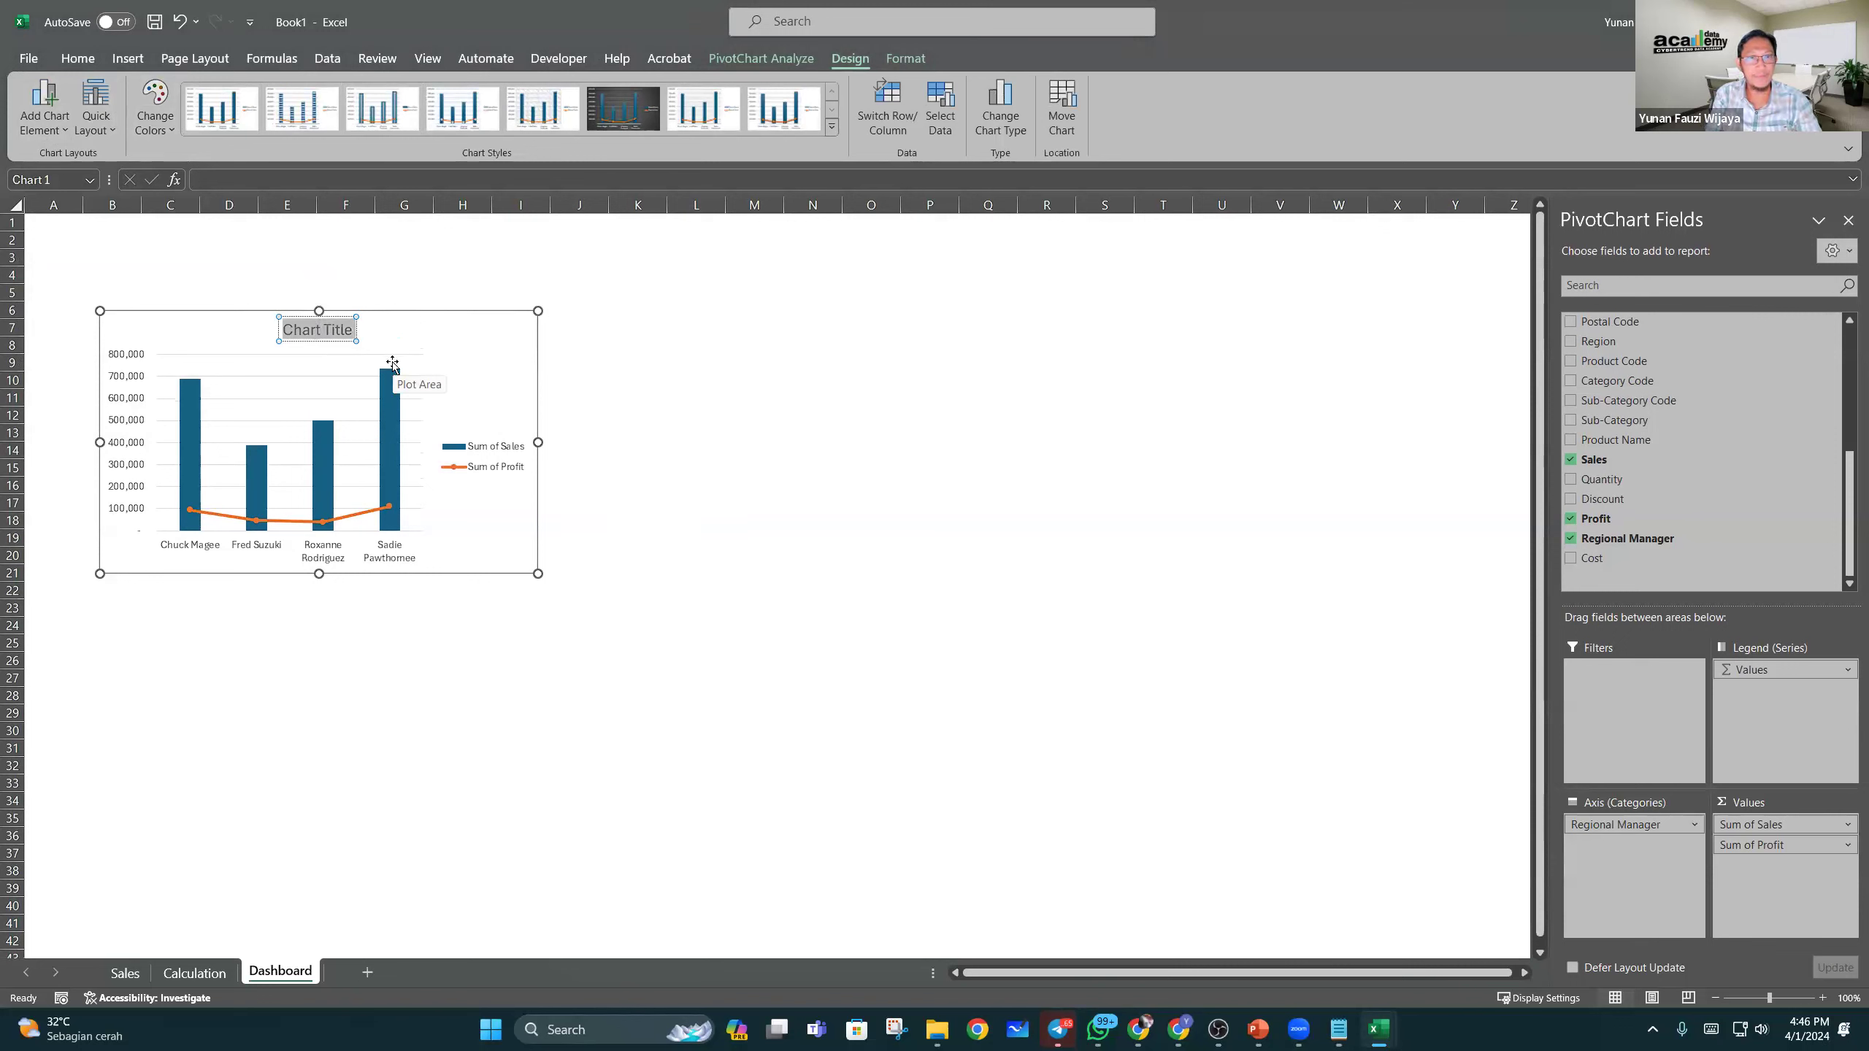
text(Regio)
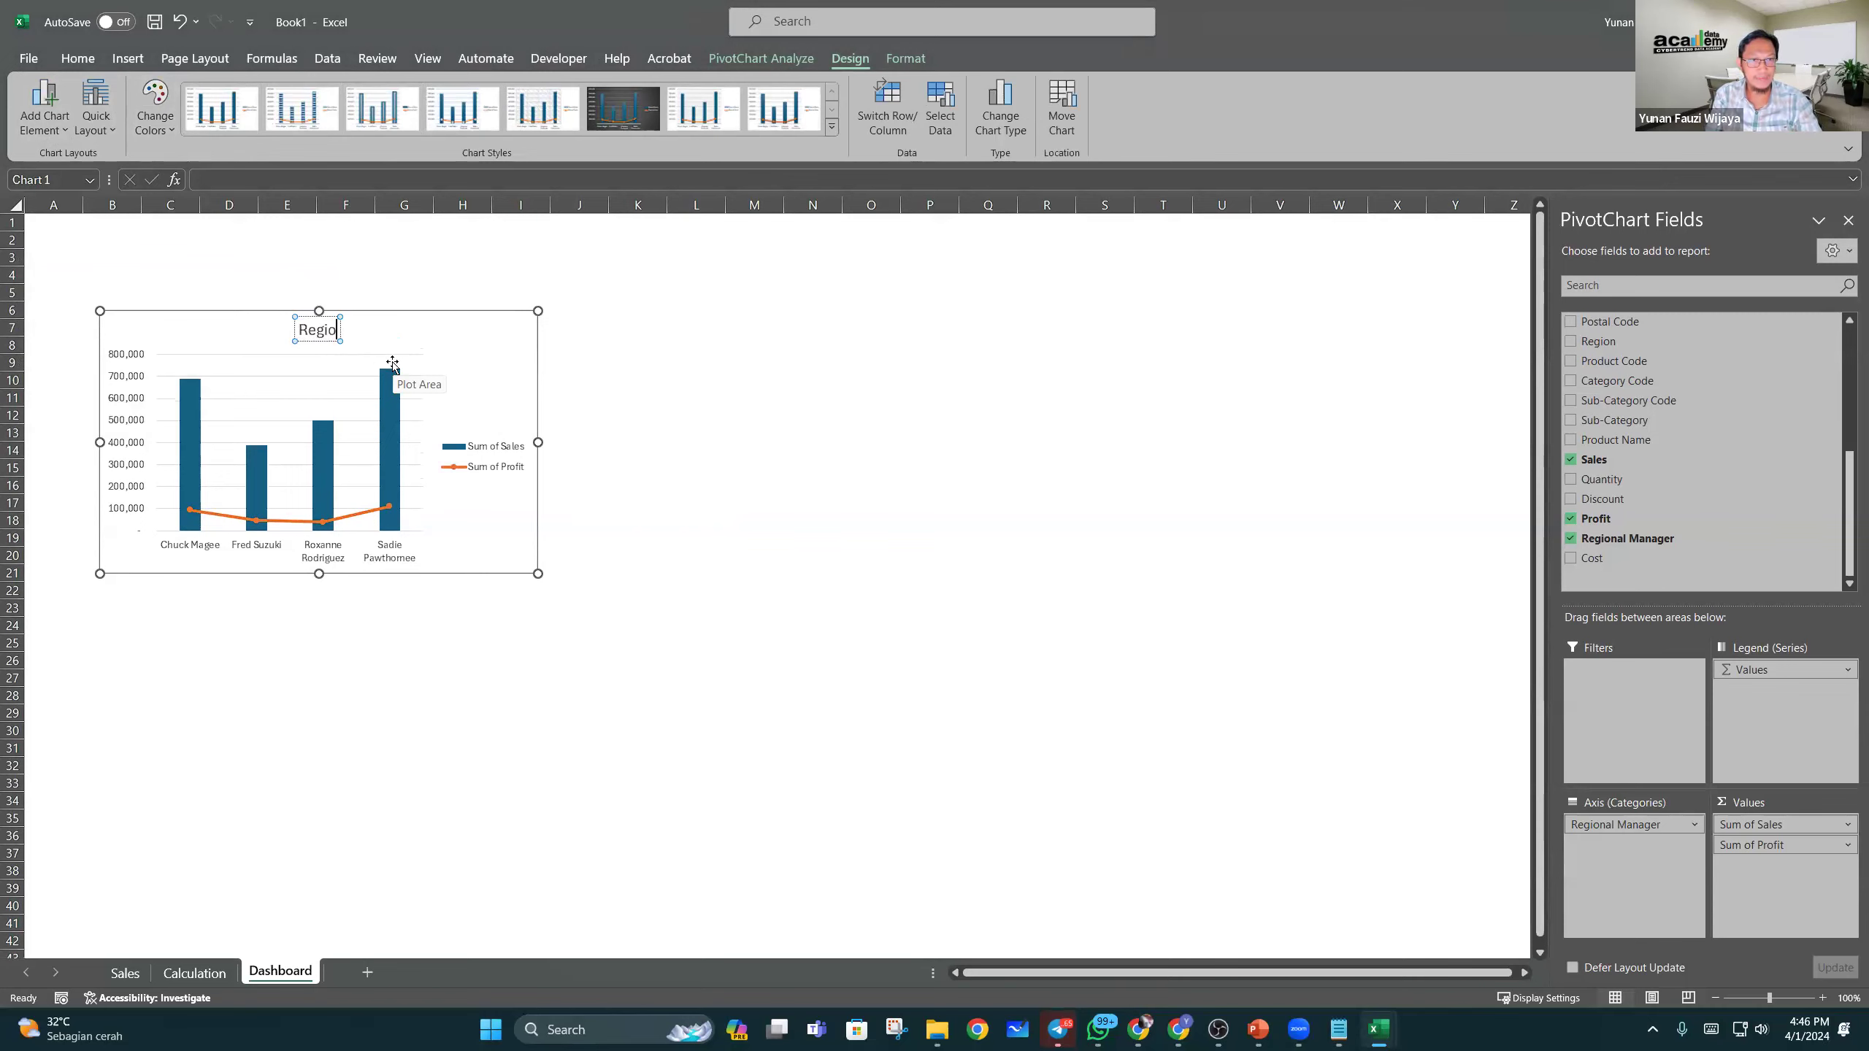
text(nal Manager)
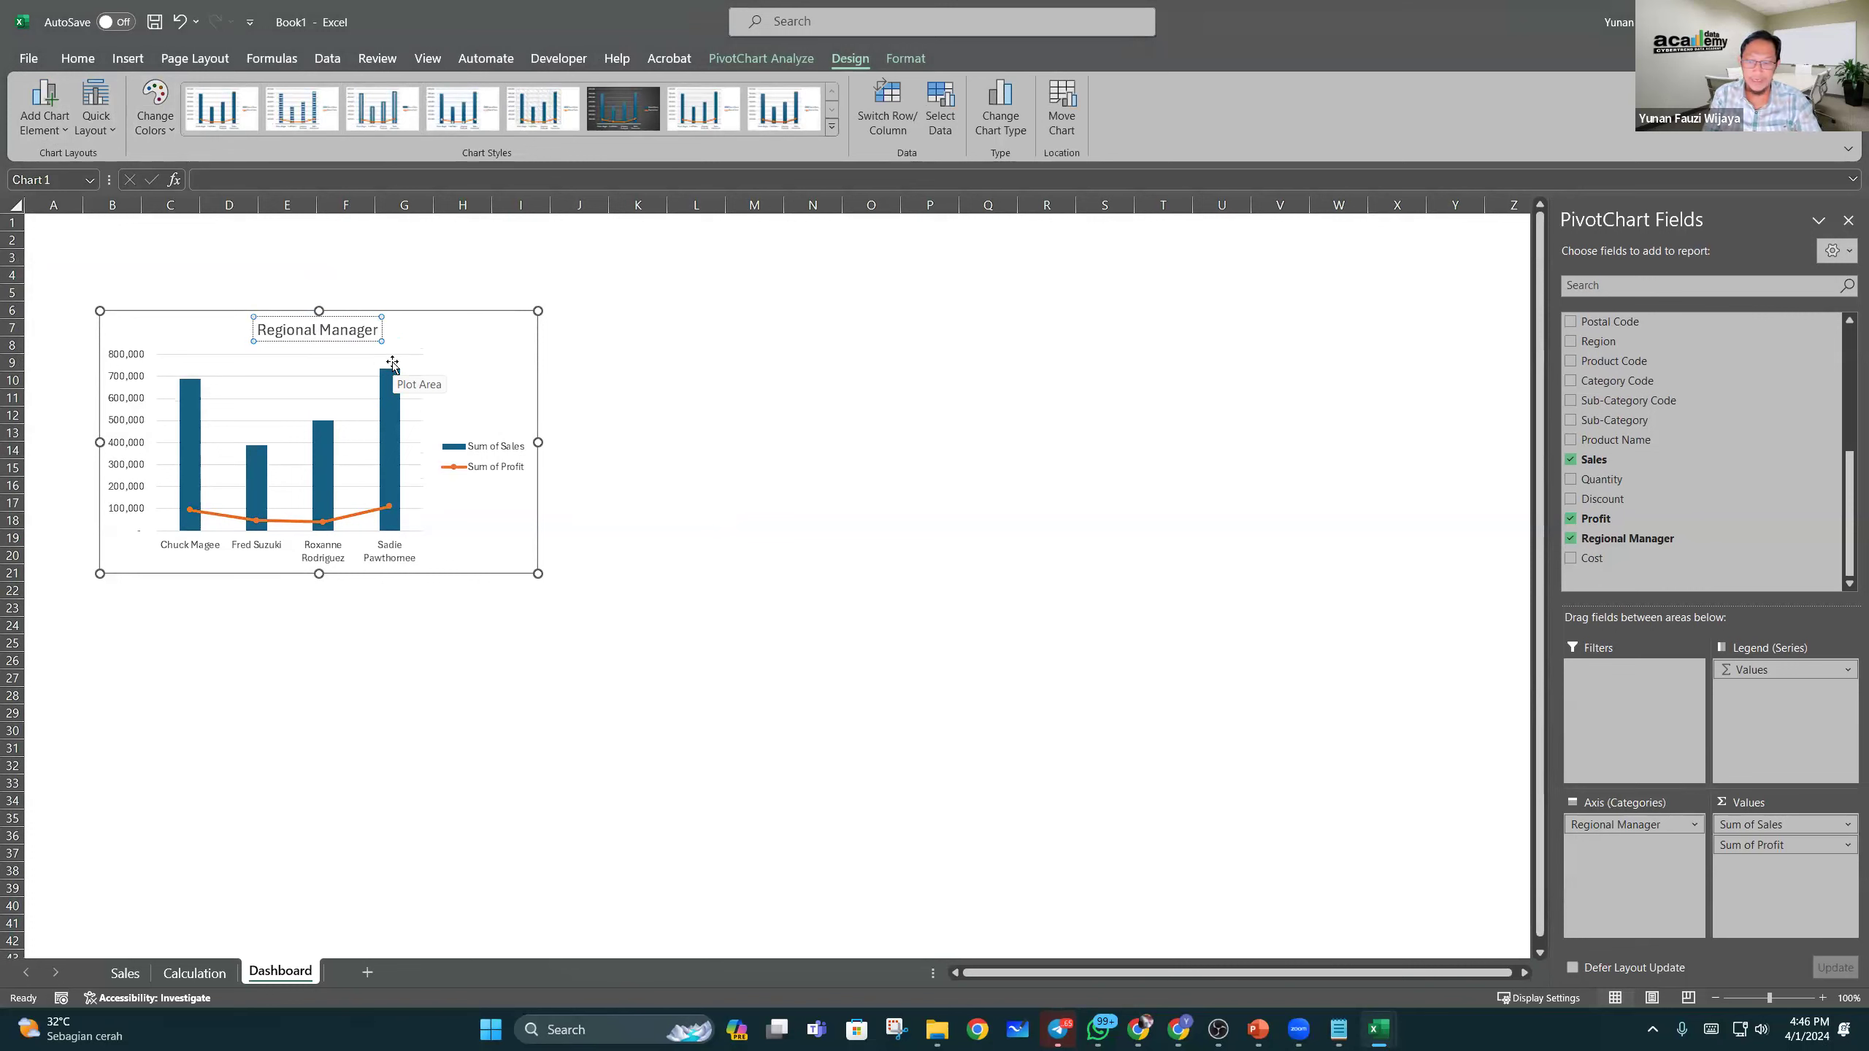
Step: Complete the PivotChart title so it reads "Sales & Profit by Regional Manager"
text(Sales & Profit by)
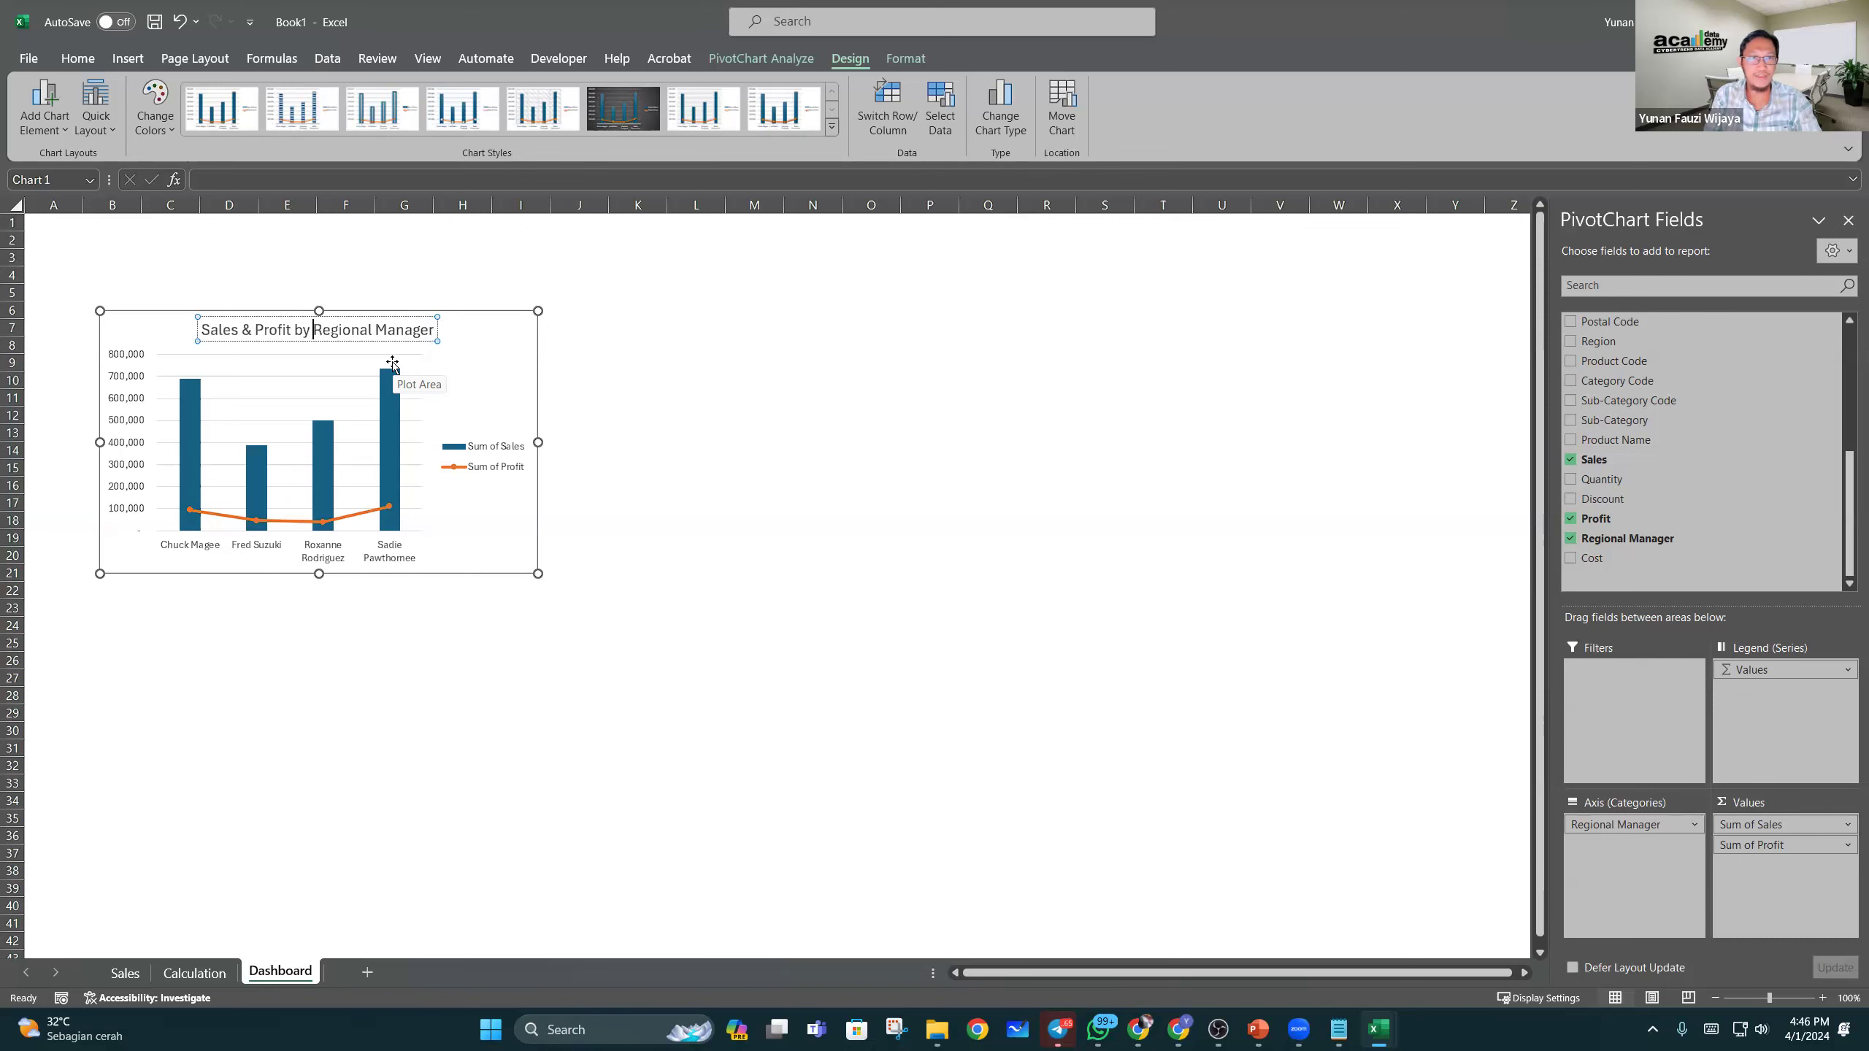
click(624, 403)
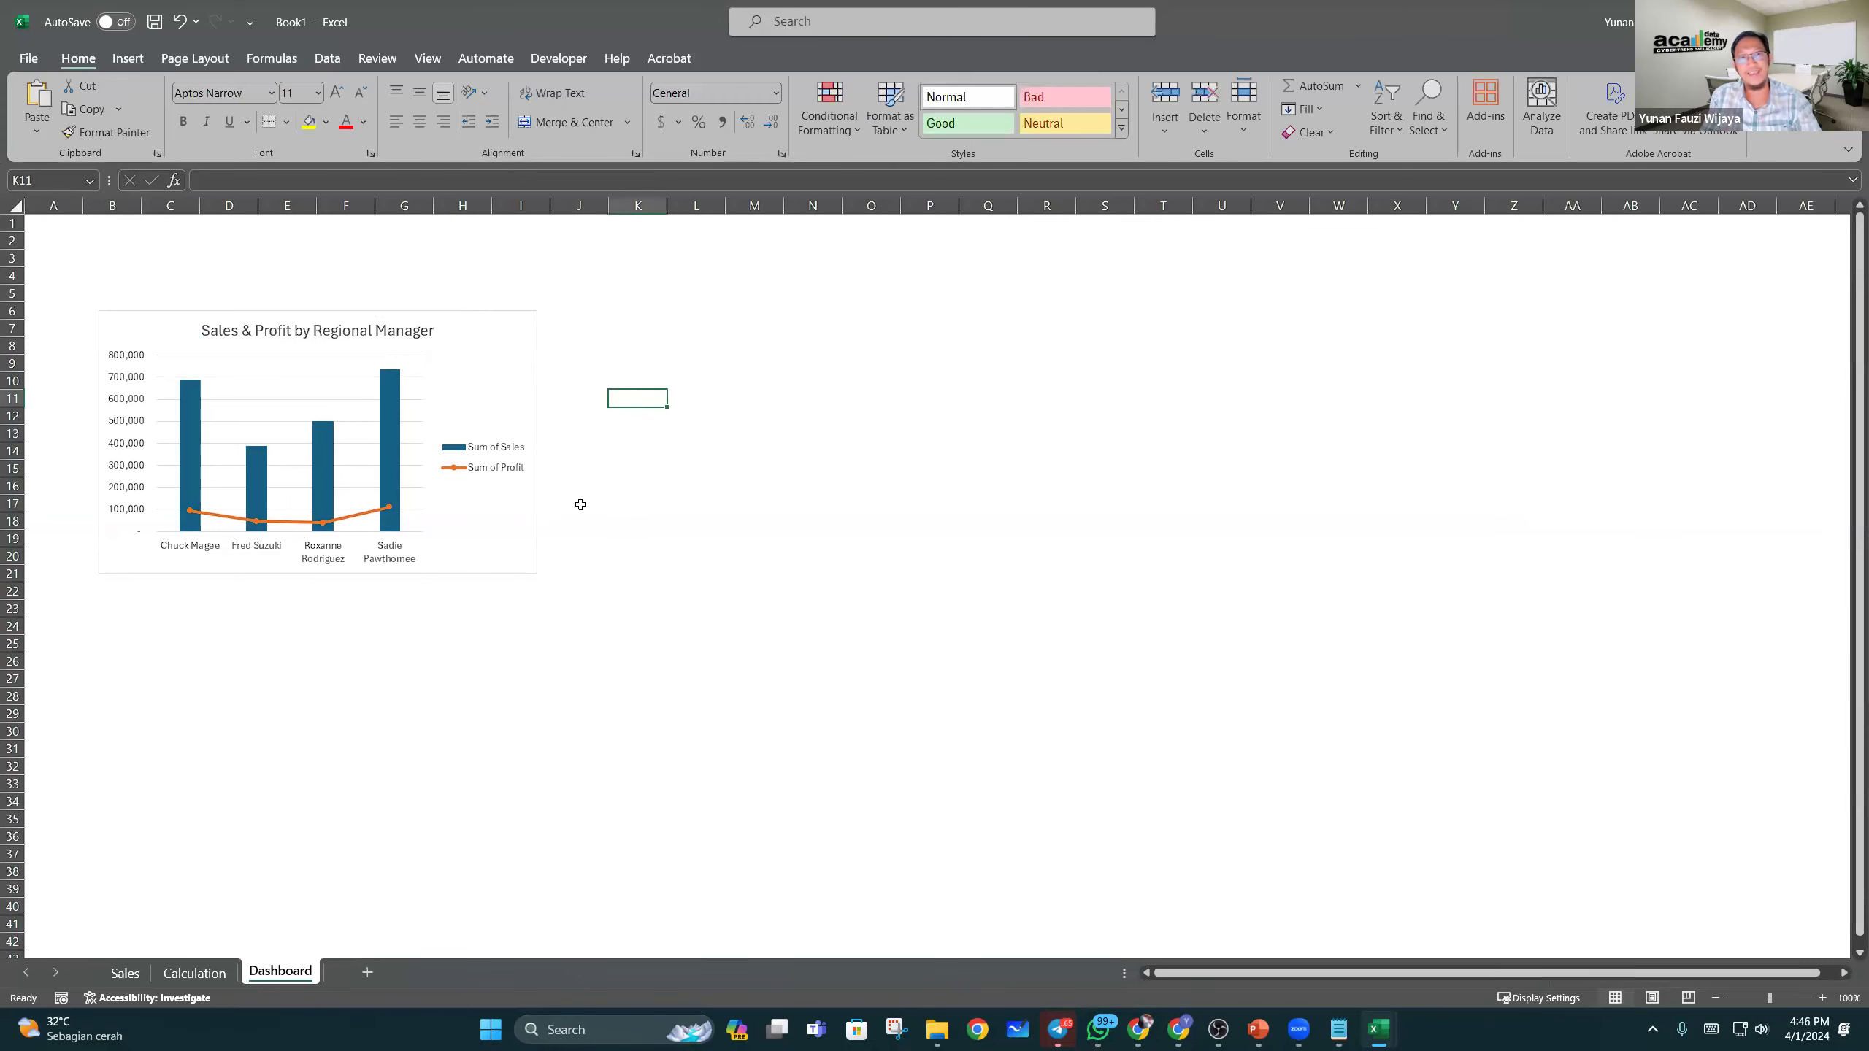
click(518, 372)
click(846, 676)
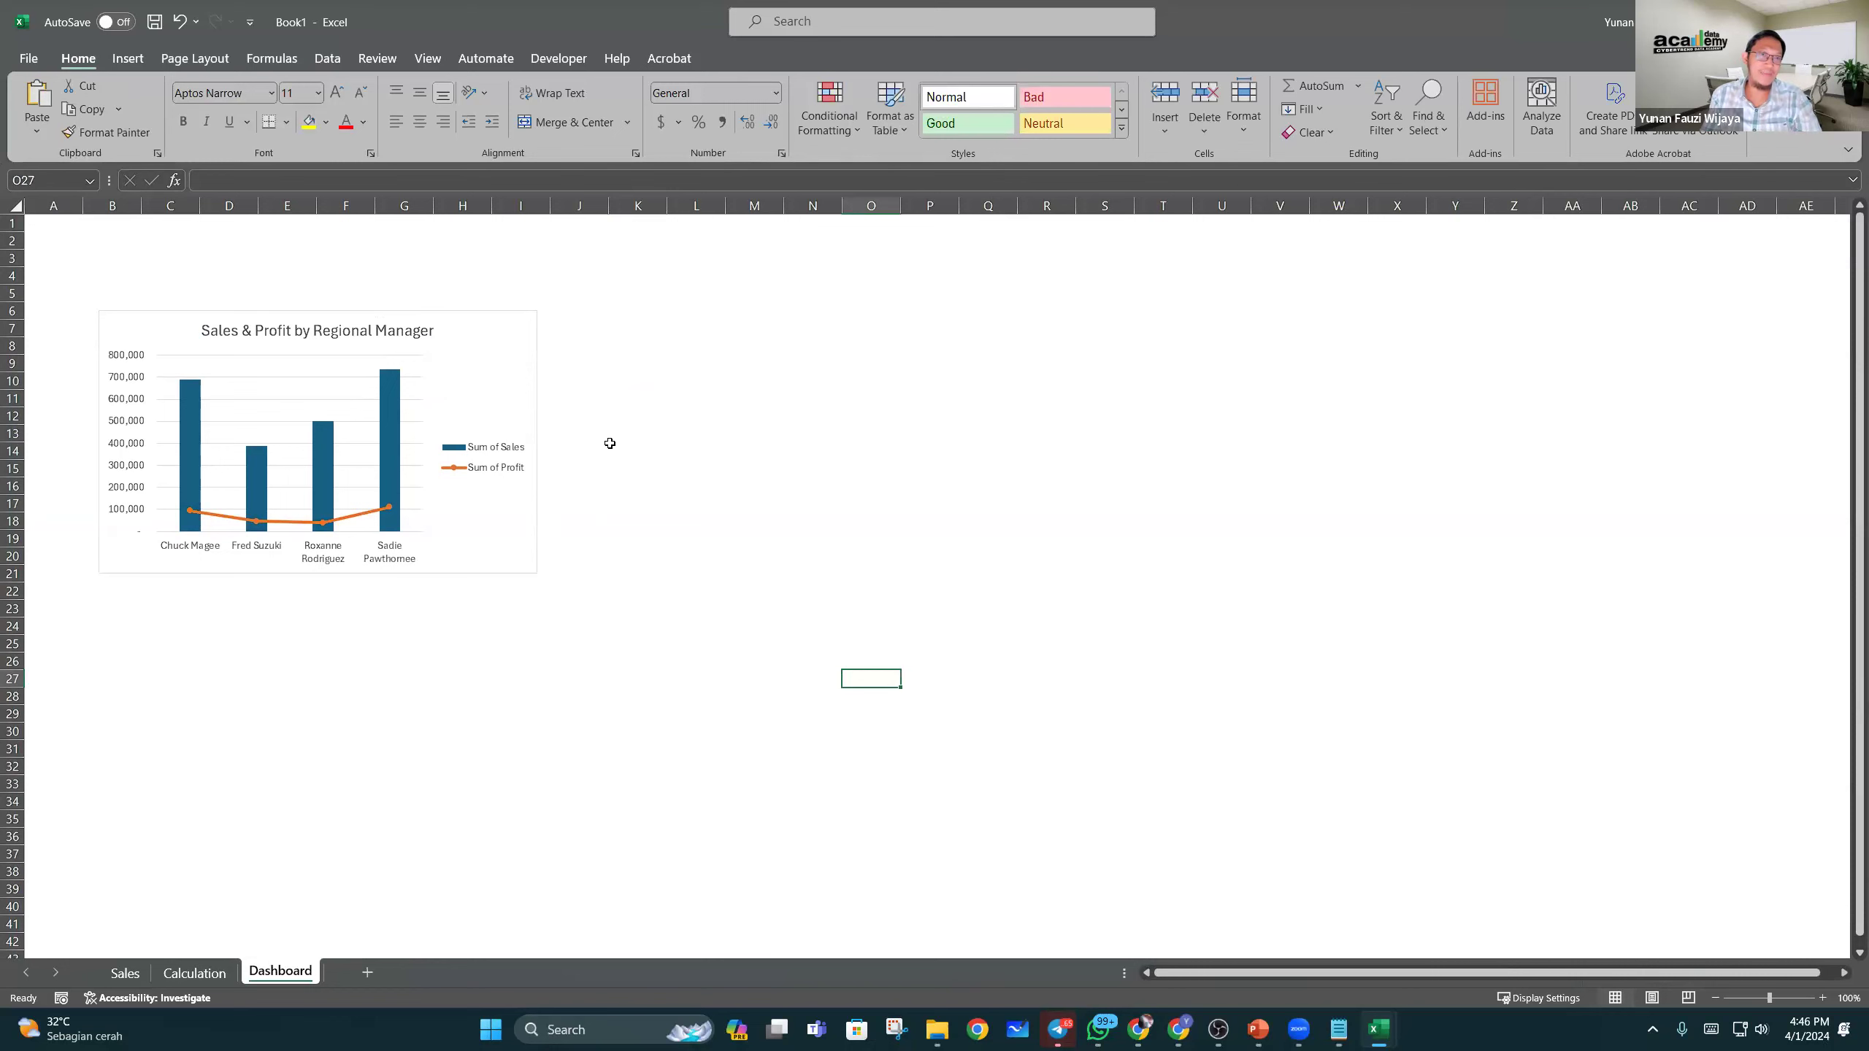
Step: Nudge the PivotChart slightly up and remove the outline around its chart area
drag(511, 321, 506, 311)
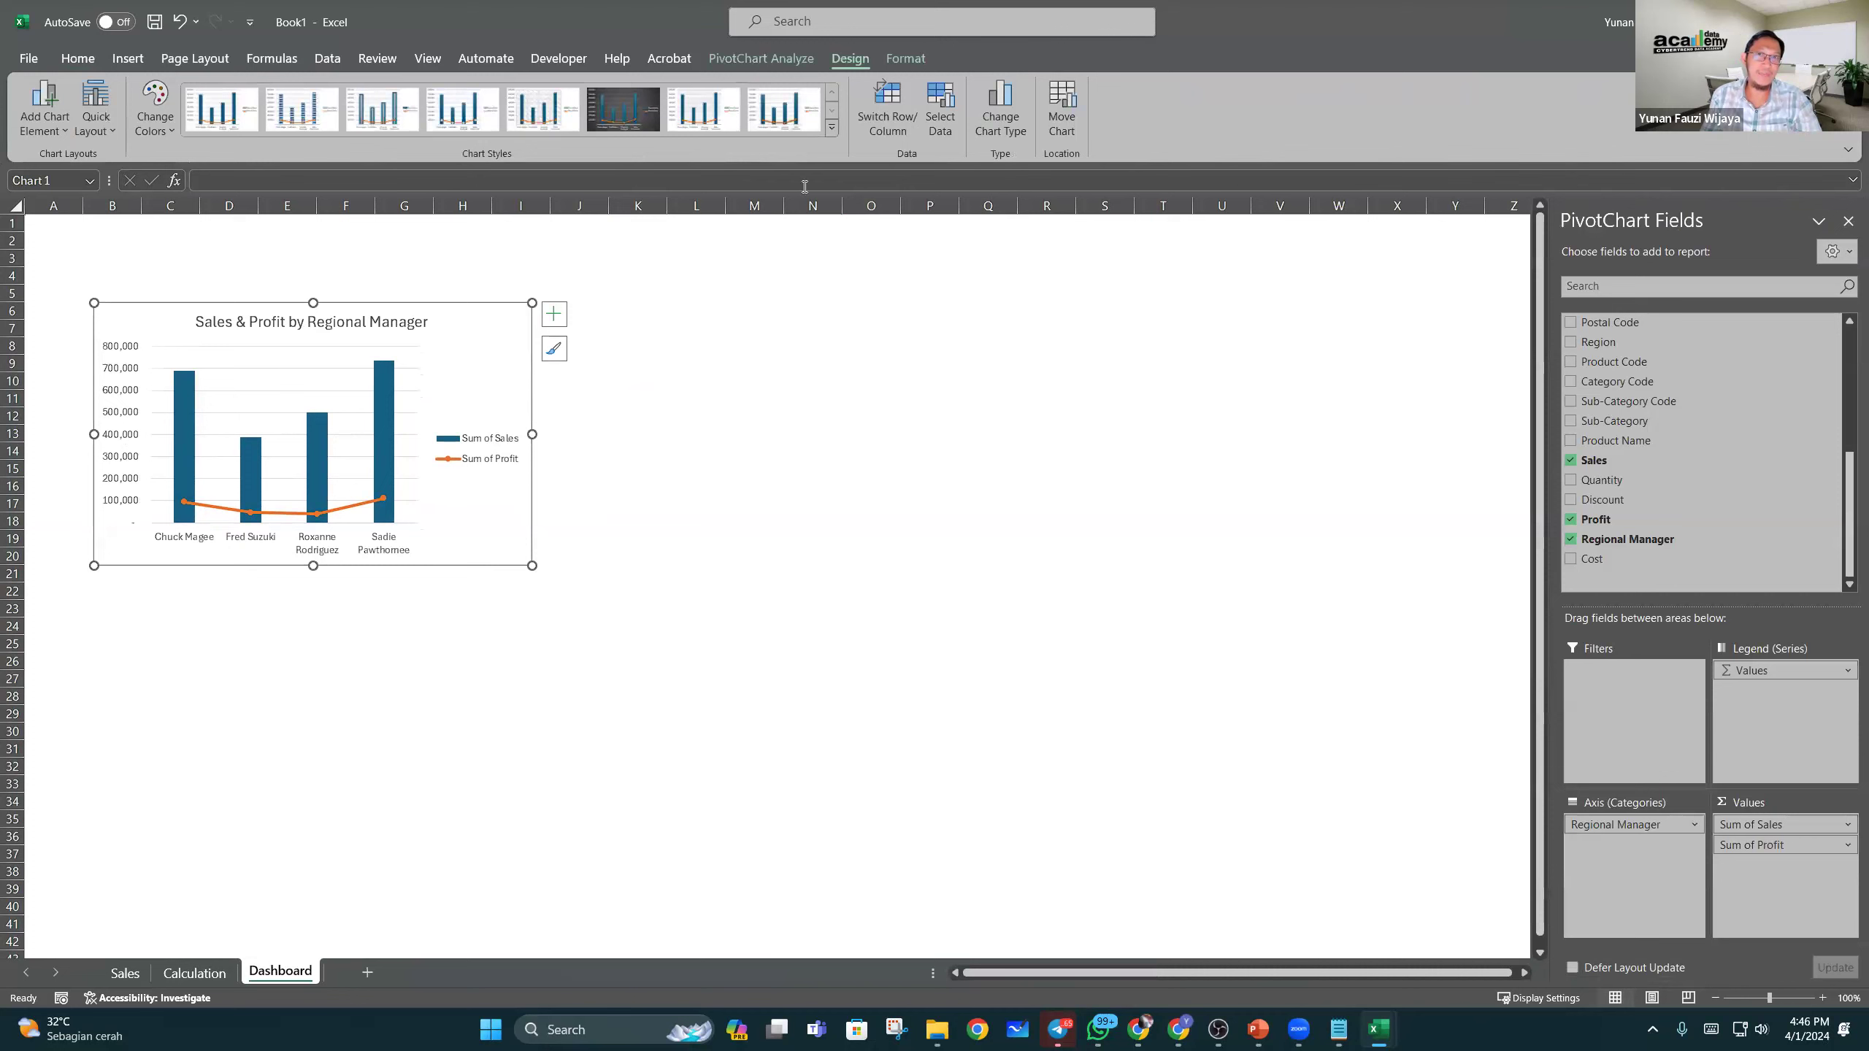
click(909, 56)
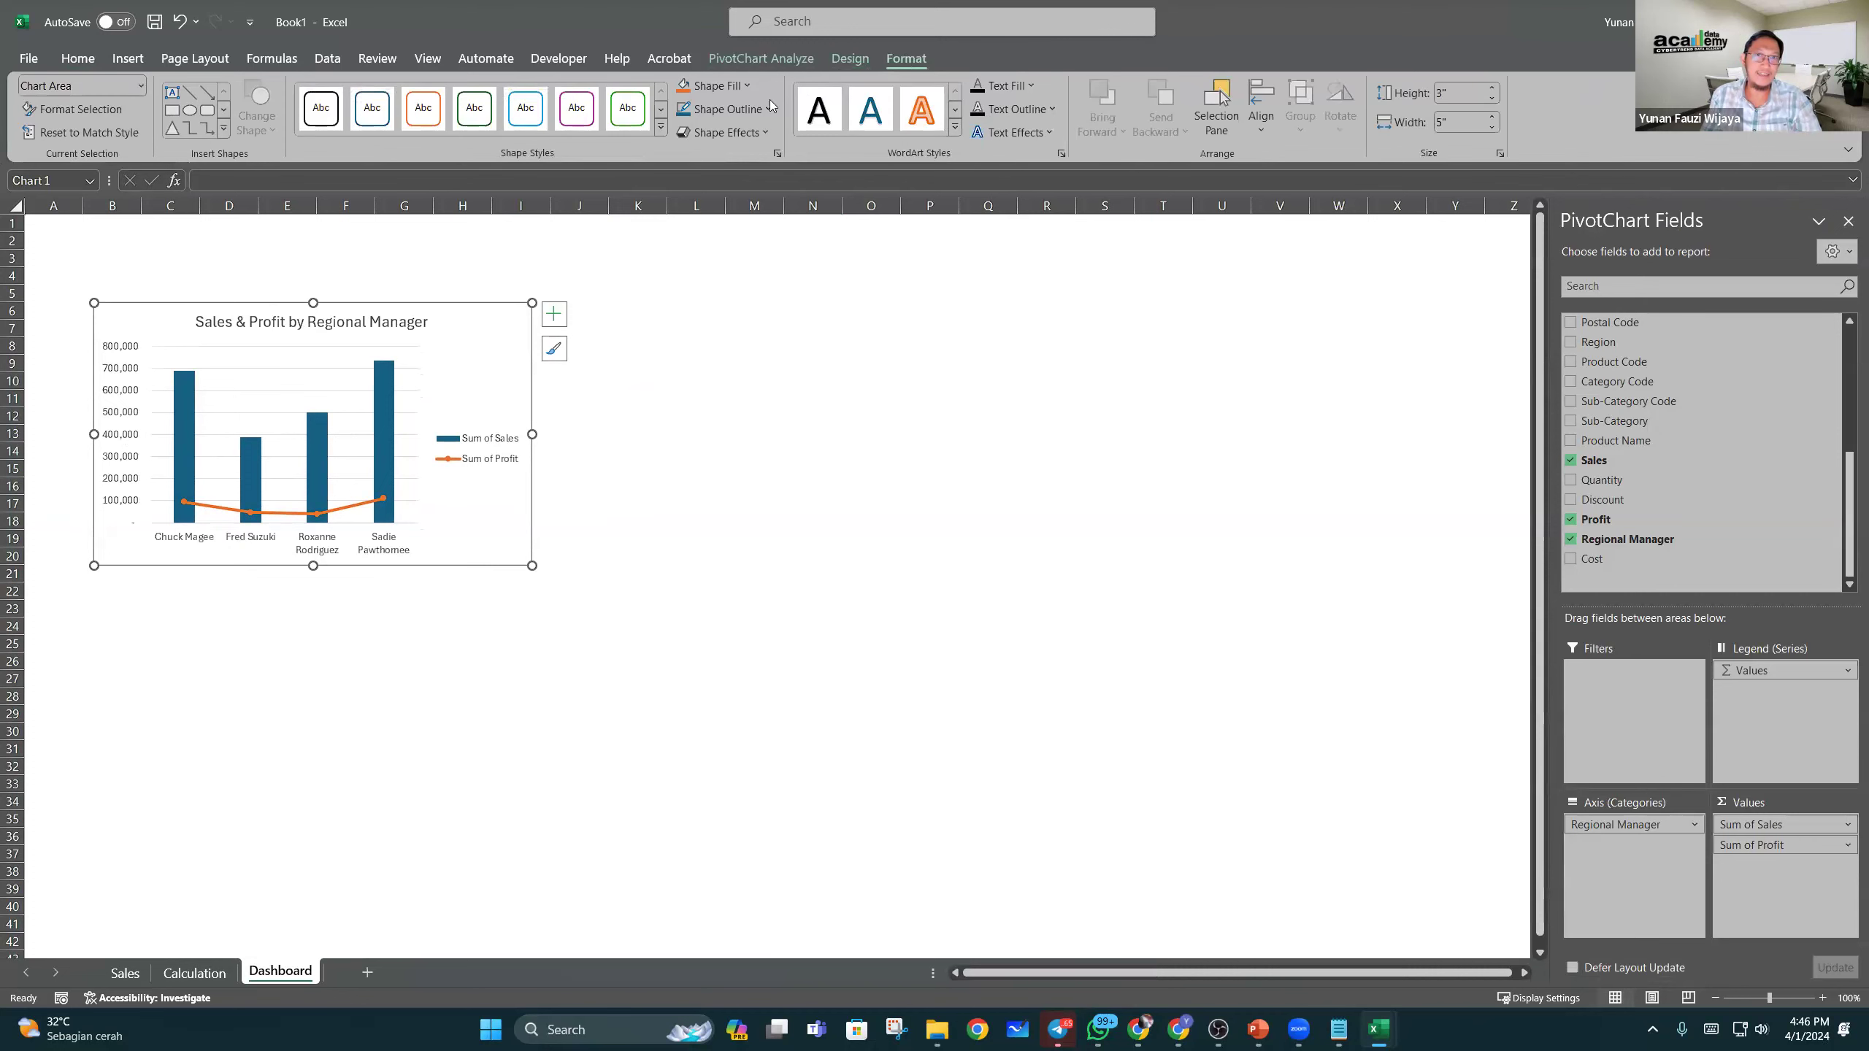
click(786, 402)
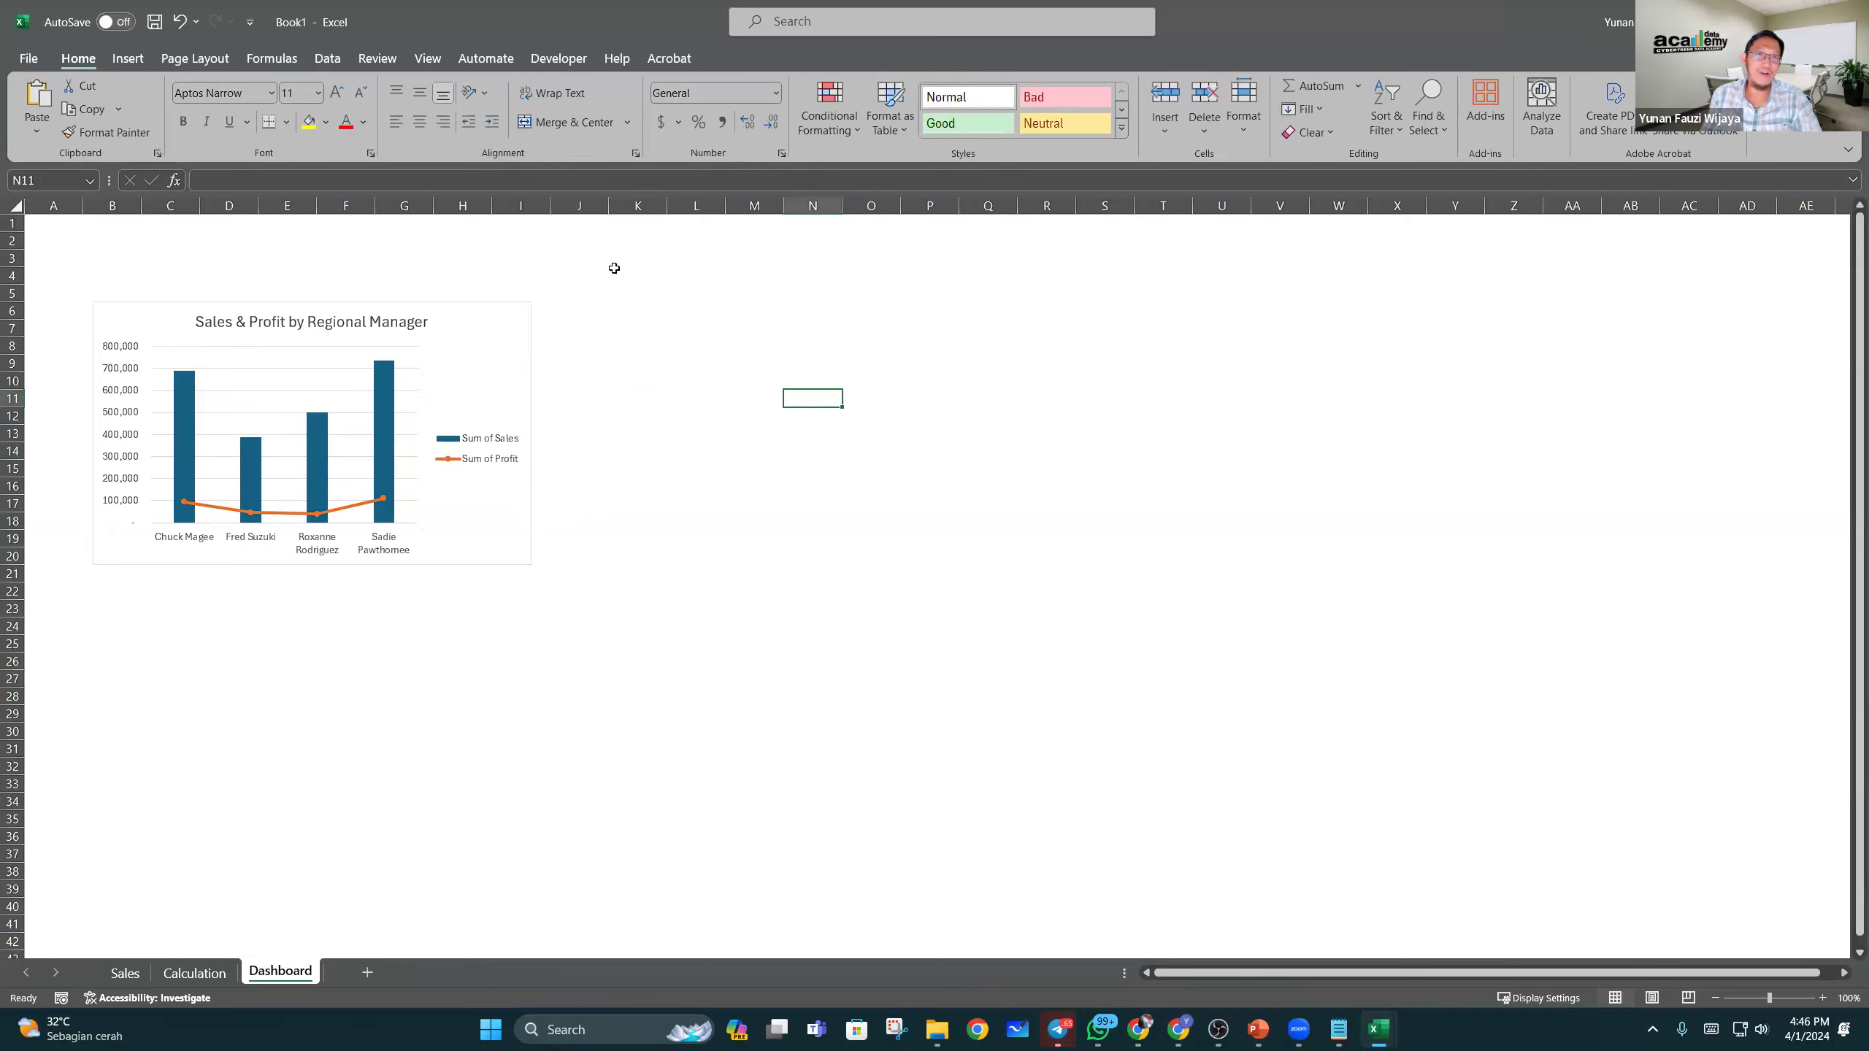
click(517, 326)
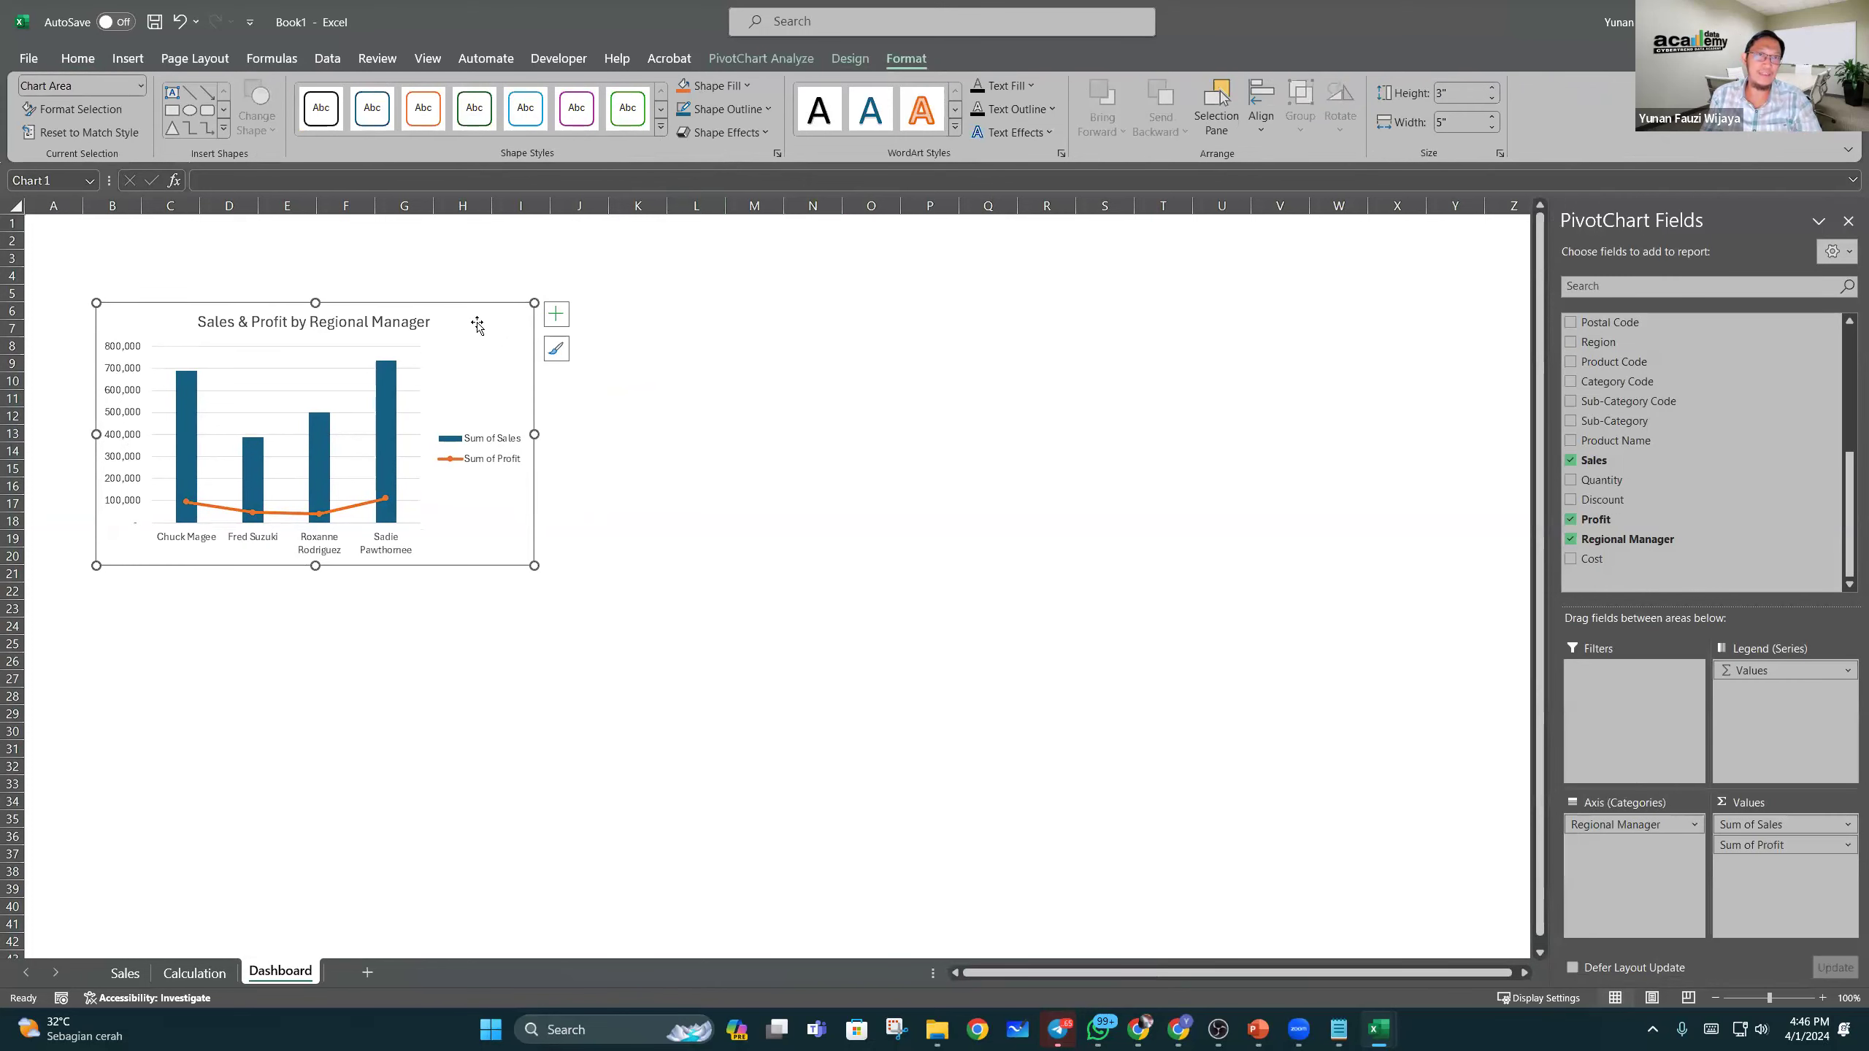
click(752, 112)
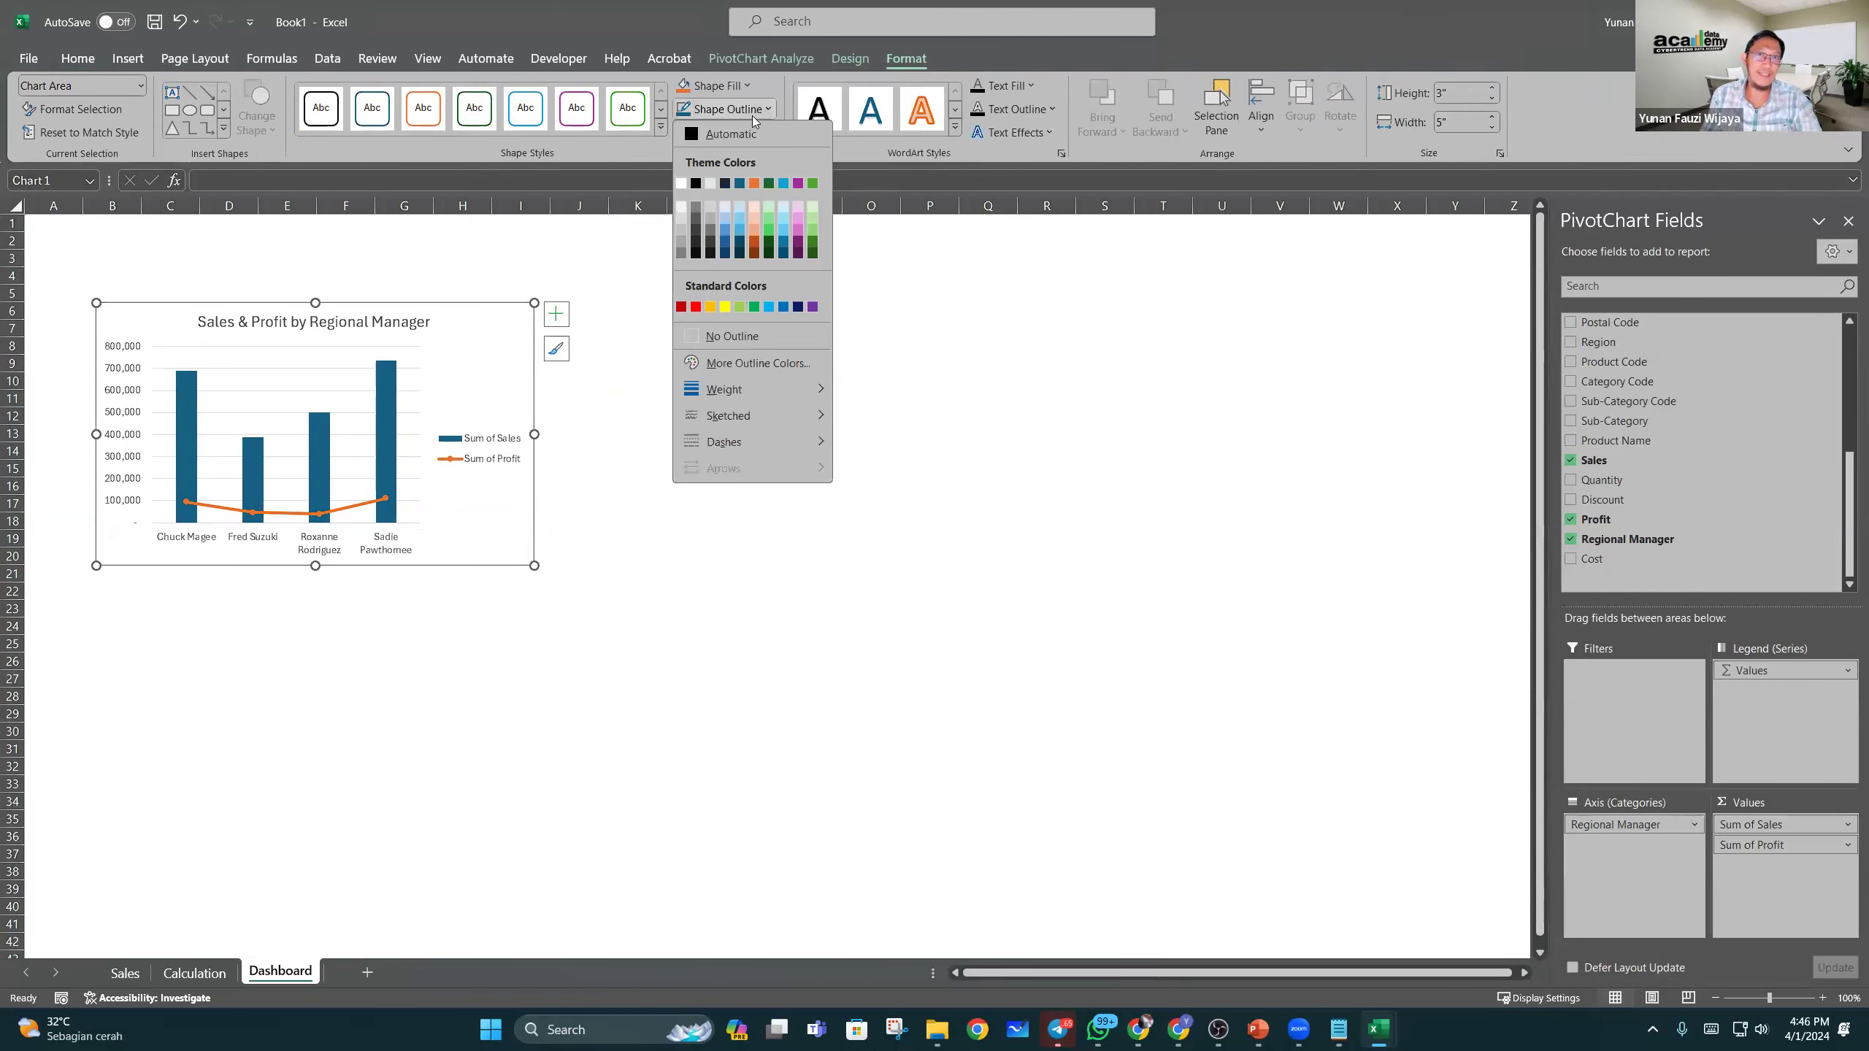
click(708, 331)
click(750, 379)
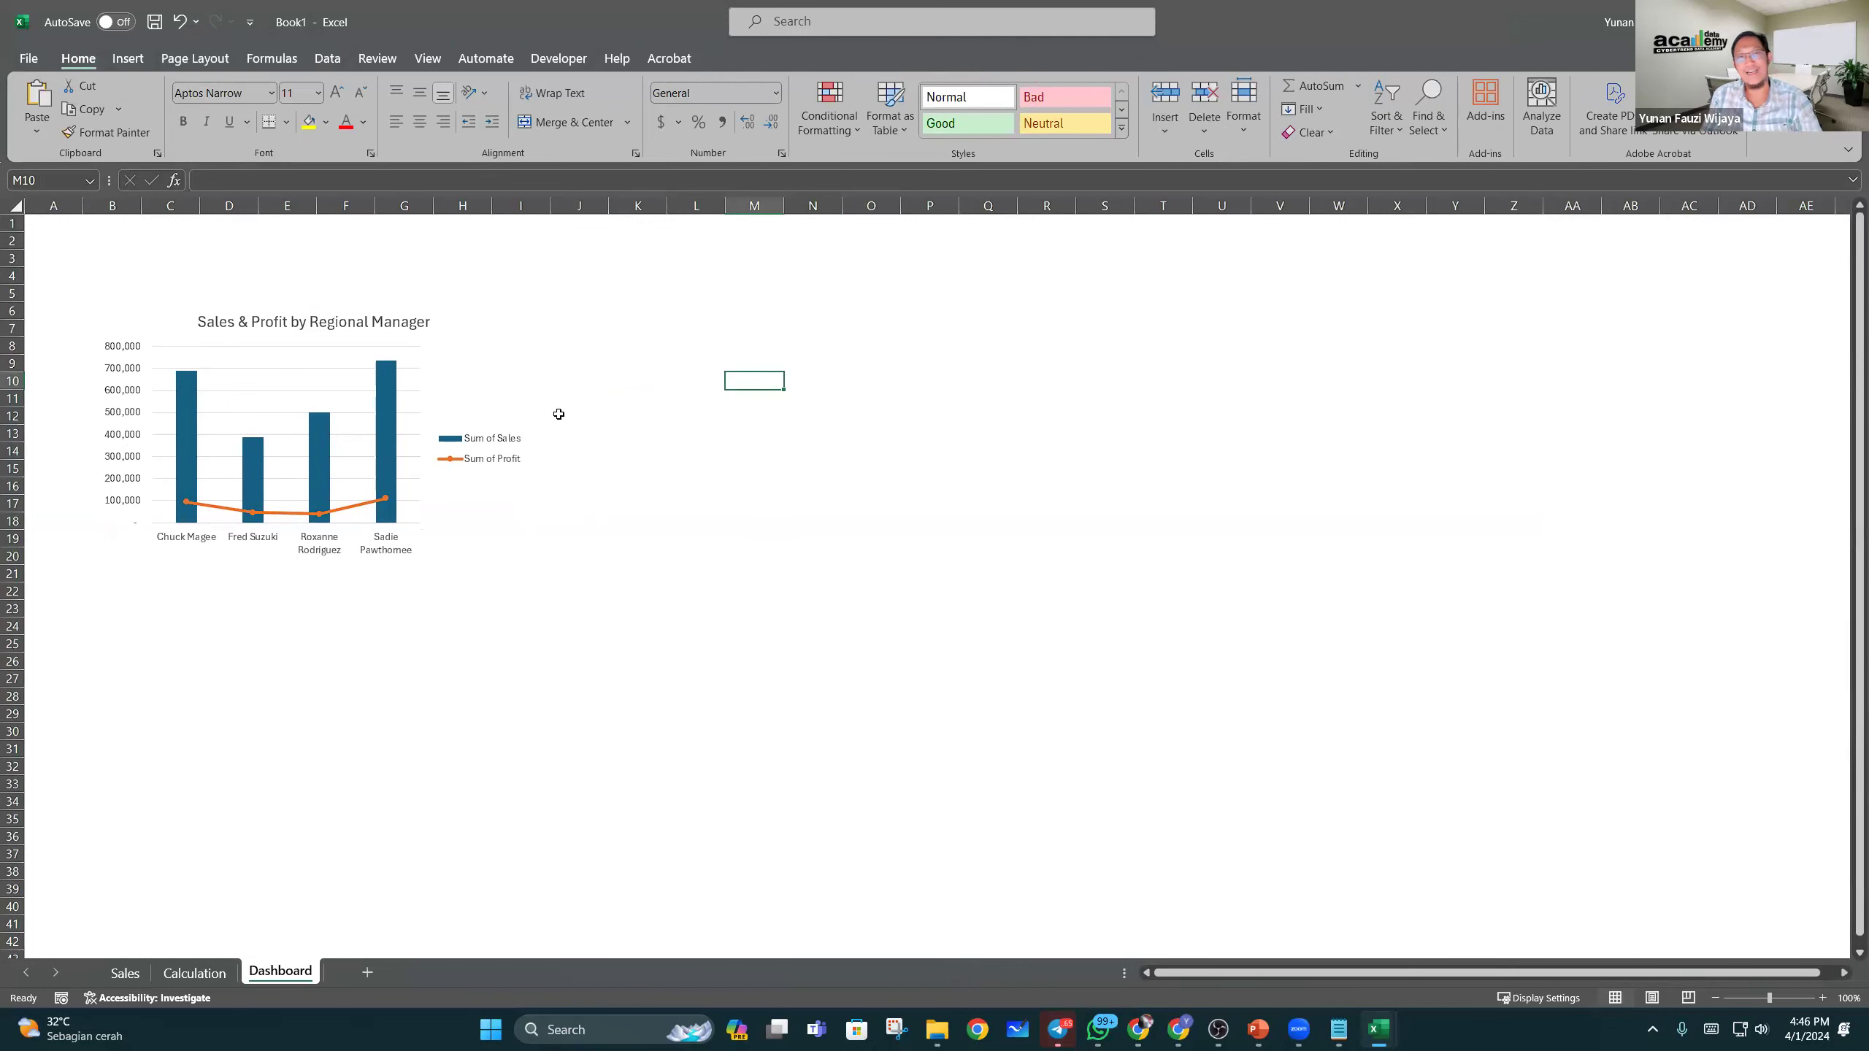
click(505, 371)
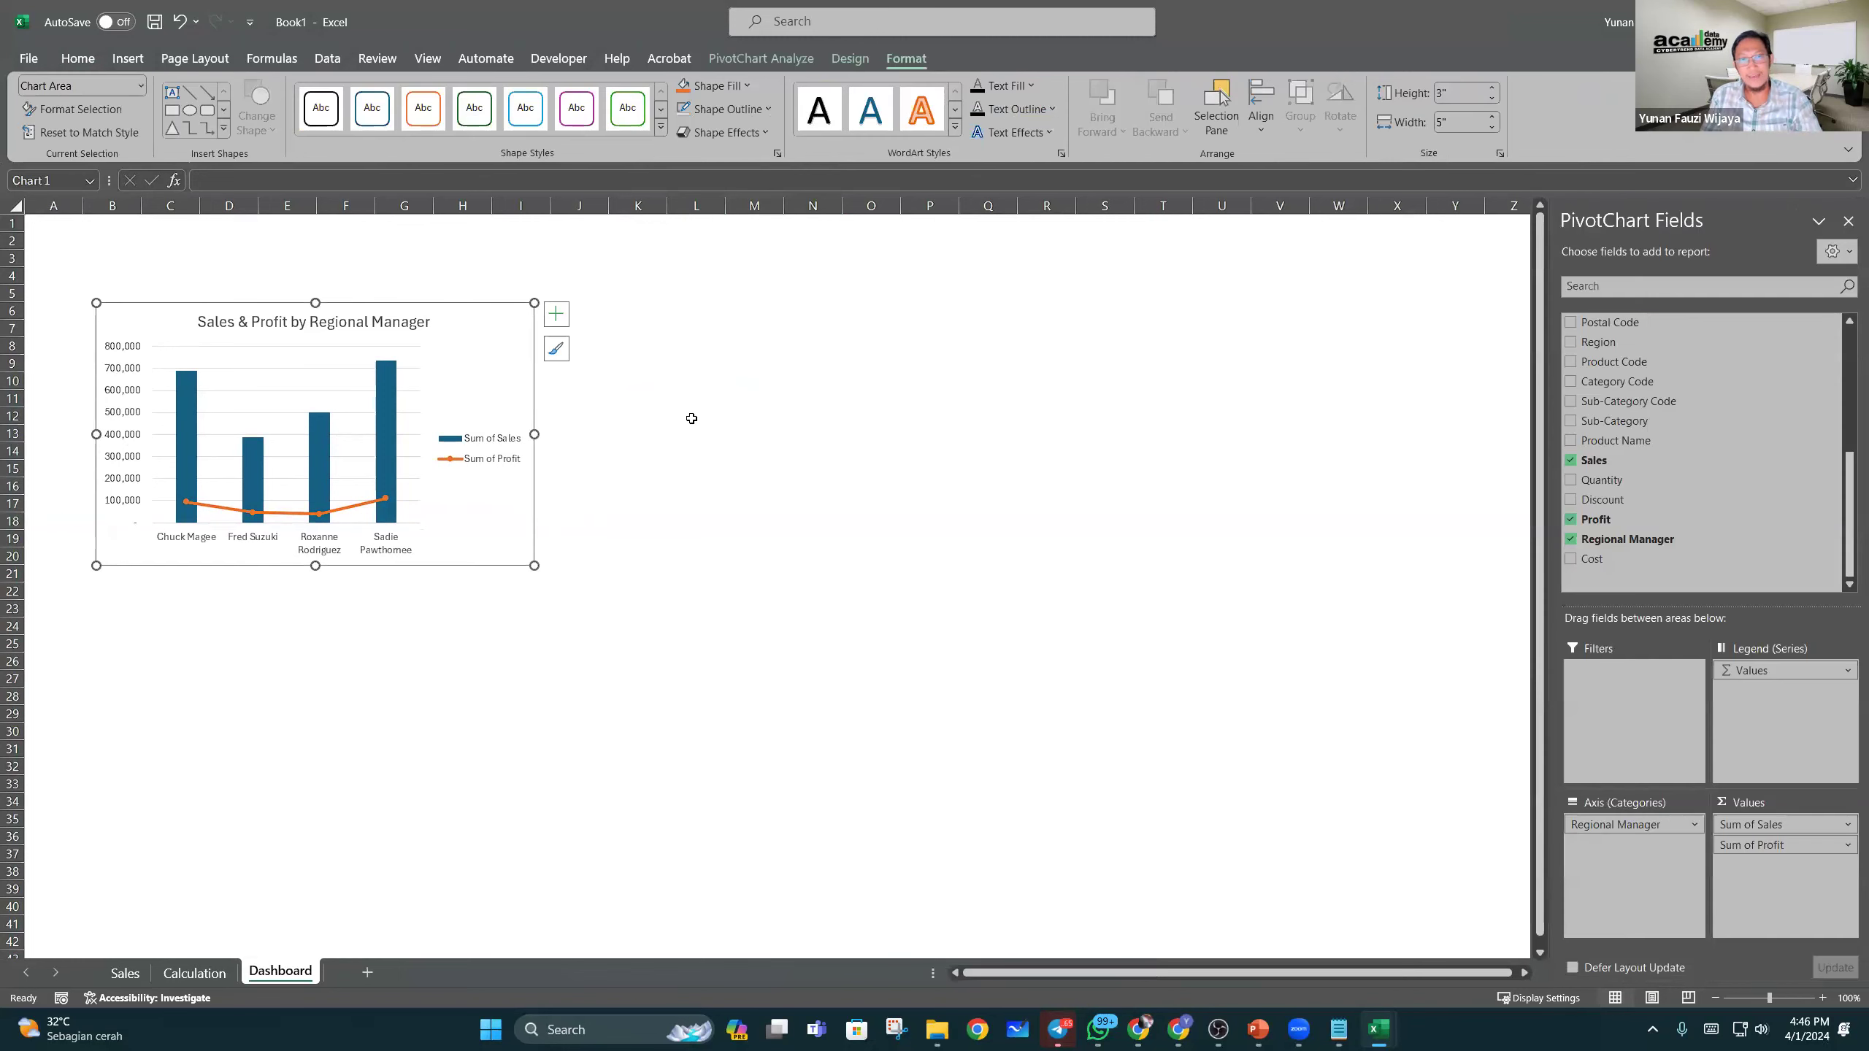
click(728, 455)
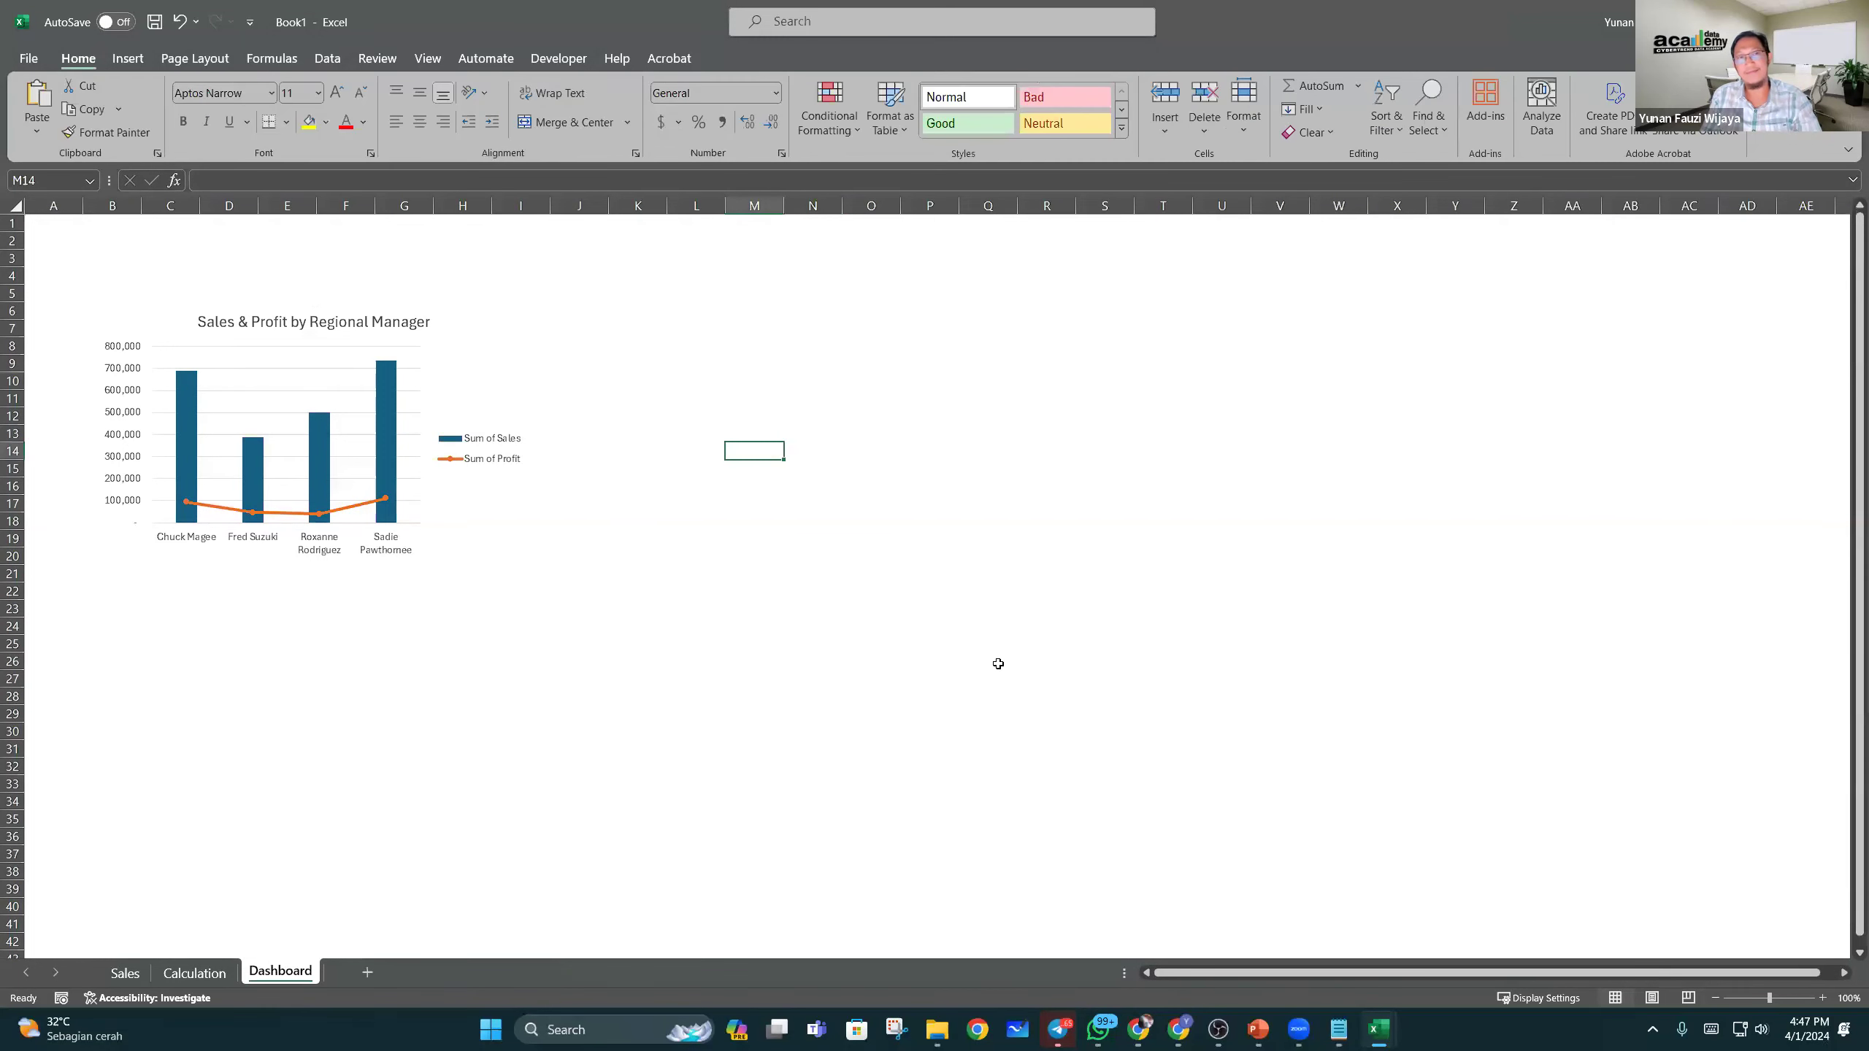
Step: Add data labels to the Sum of Sales columns and delete the PivotChart's horizontal major gridlines
click(385, 383)
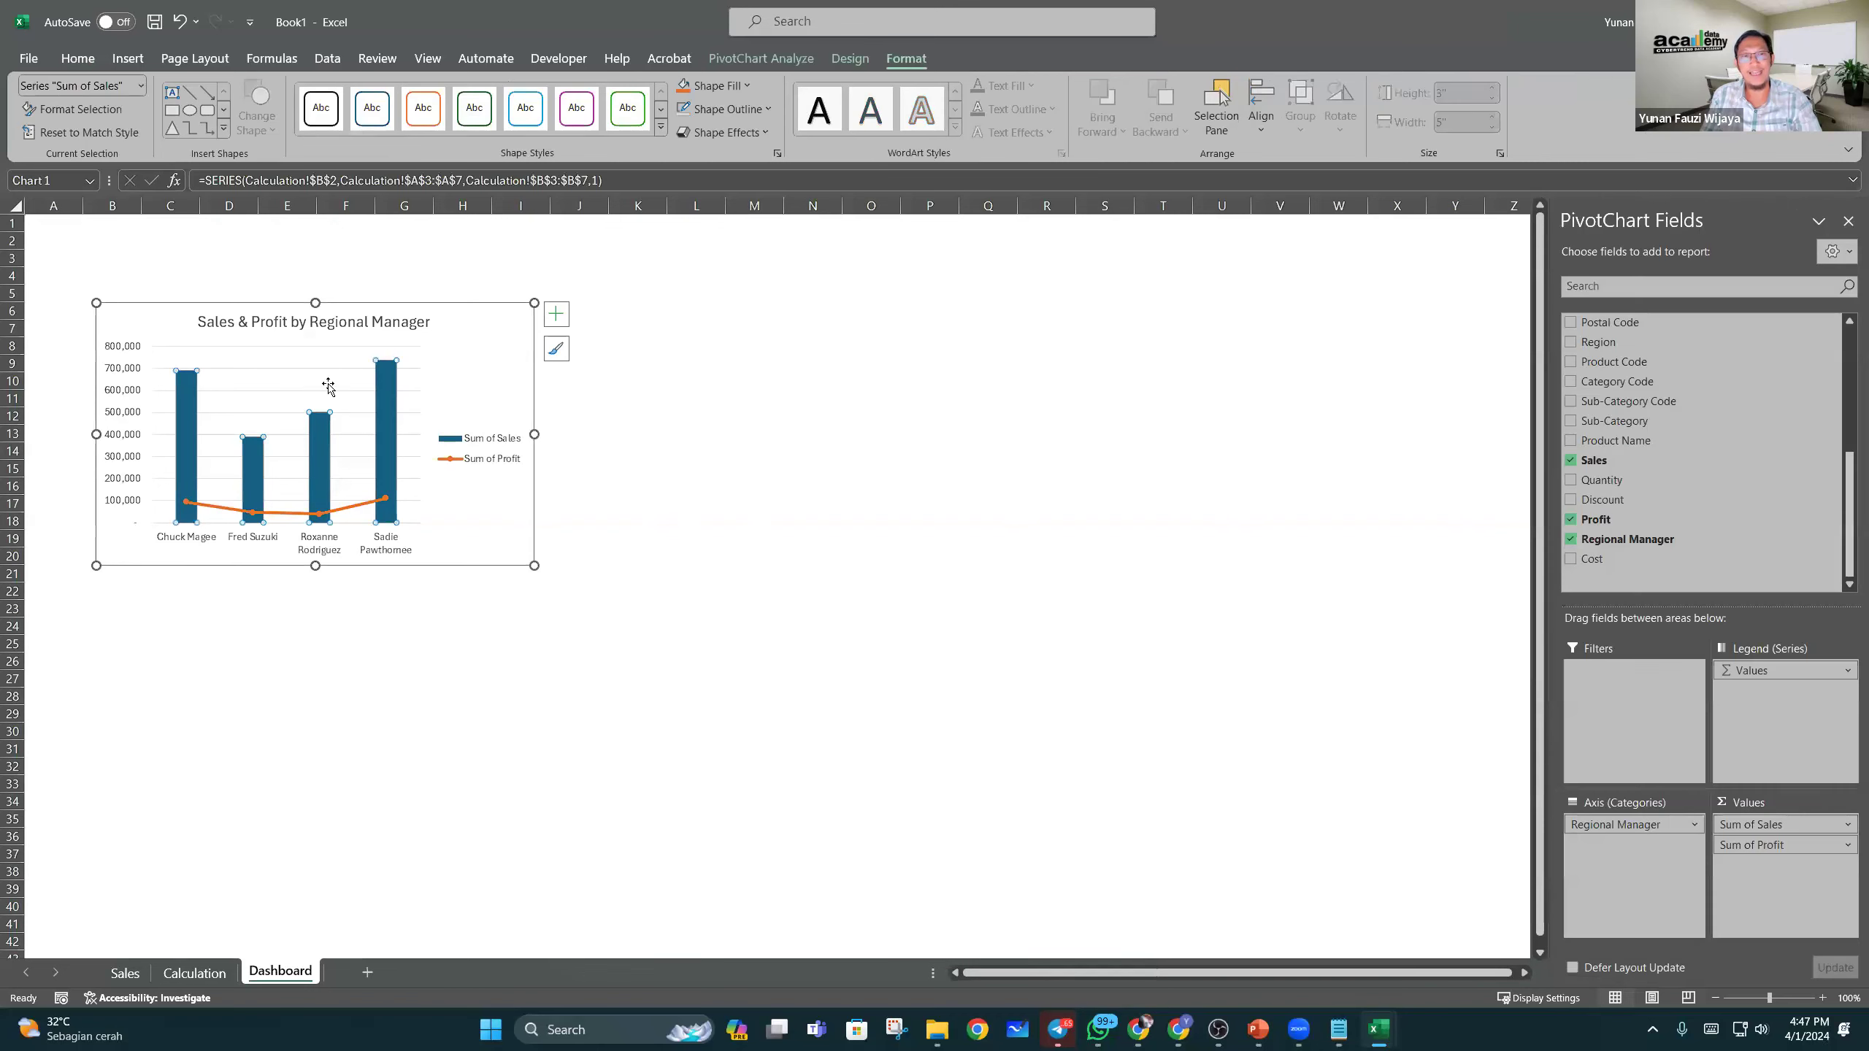
right_click(382, 376)
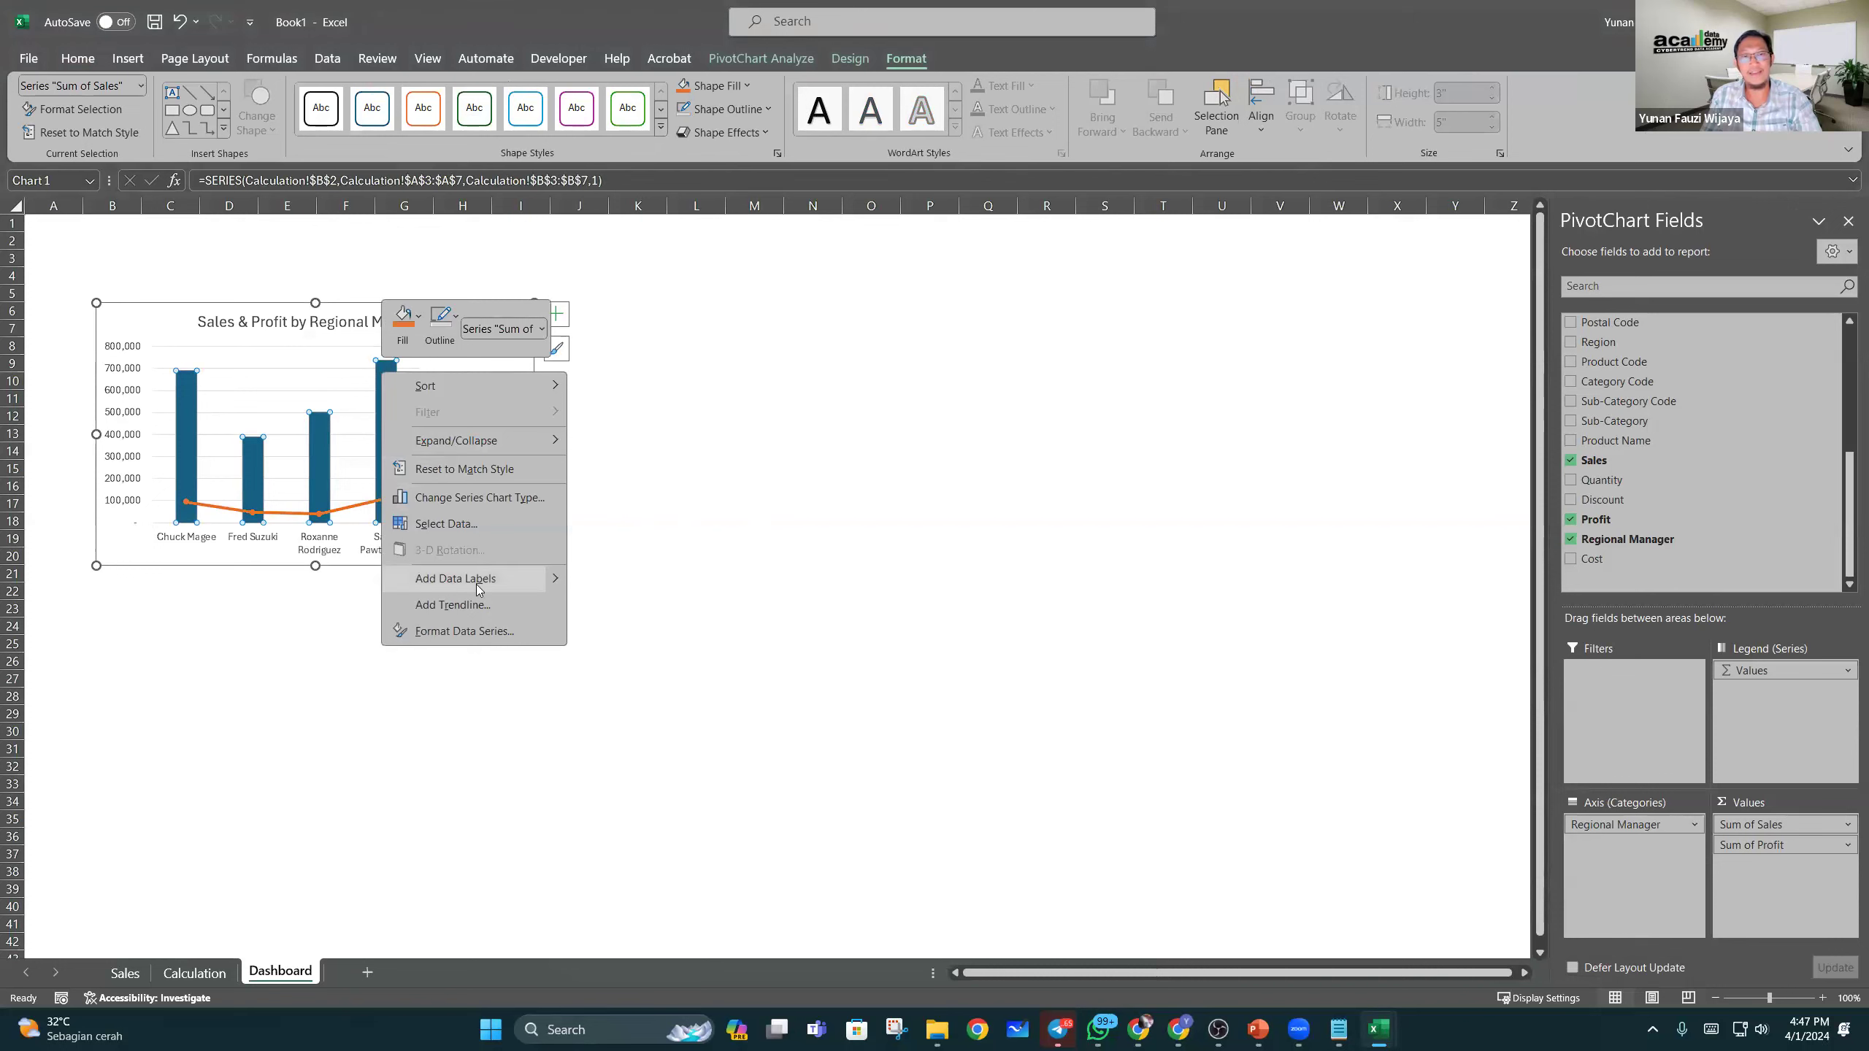
mouse_move(555, 579)
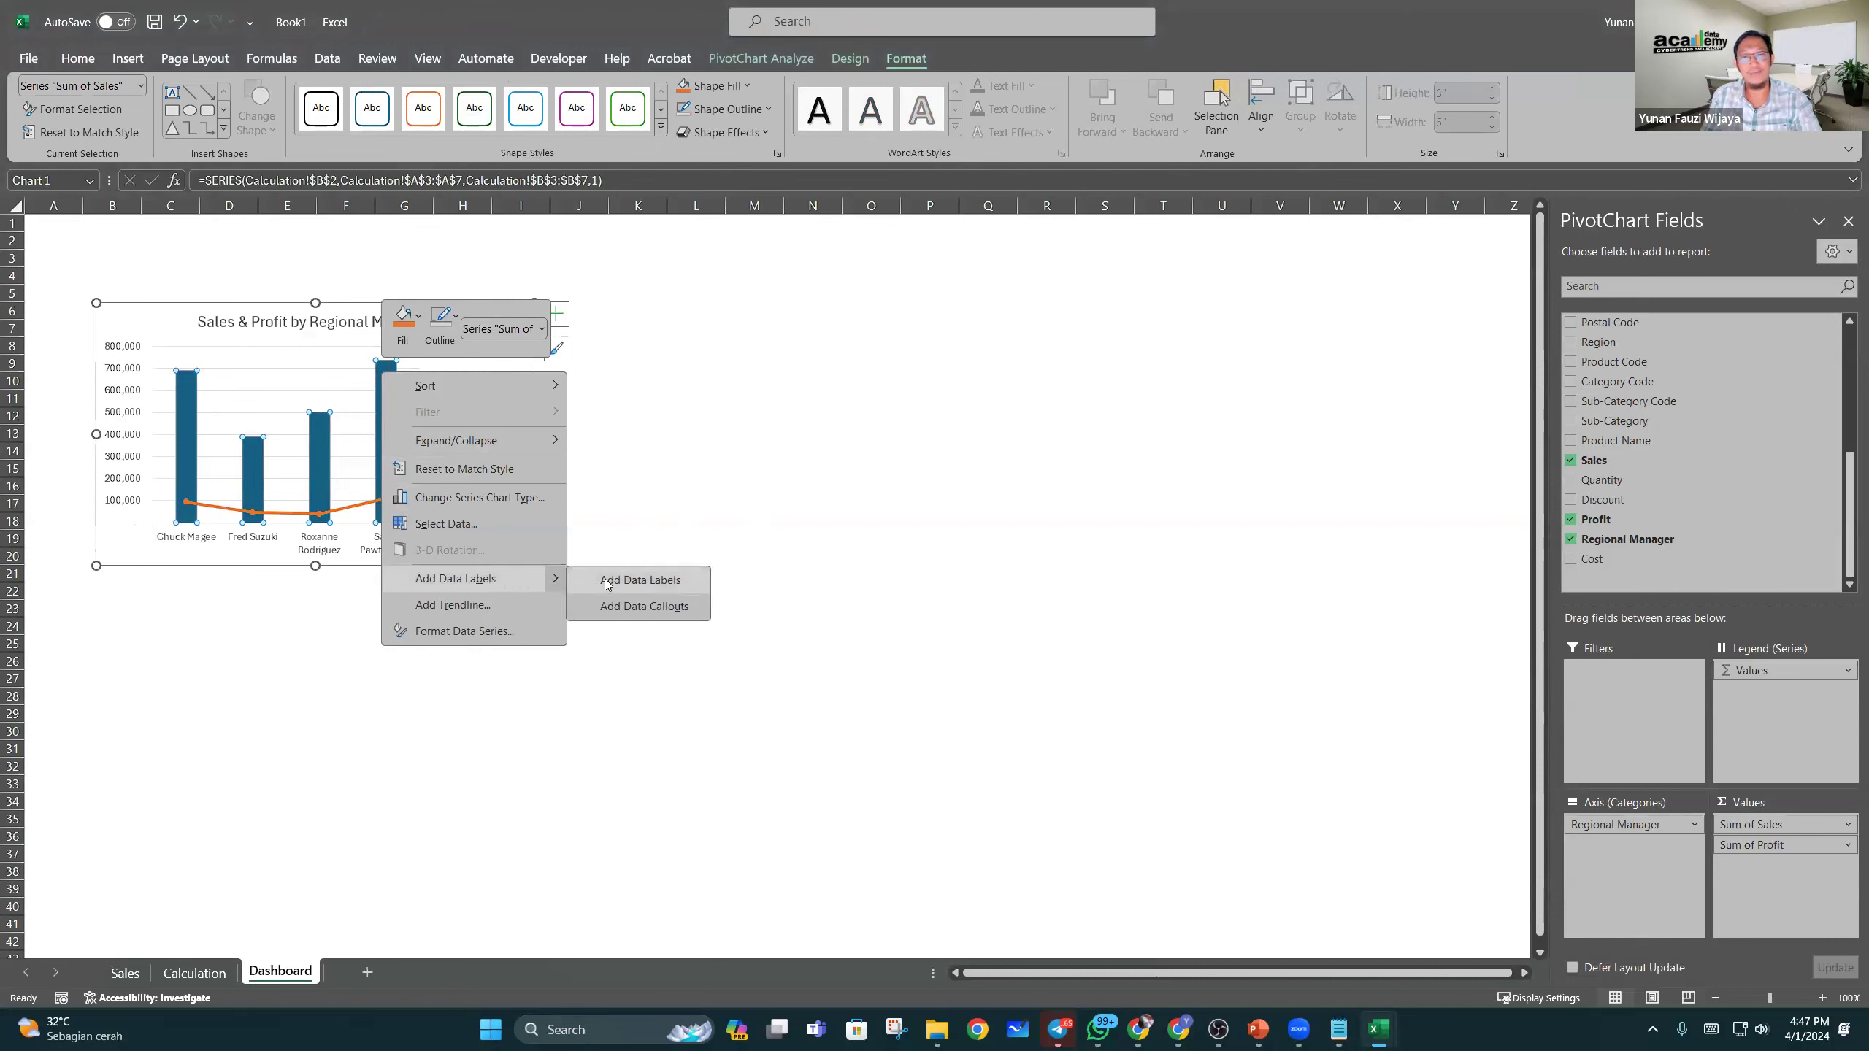
click(638, 582)
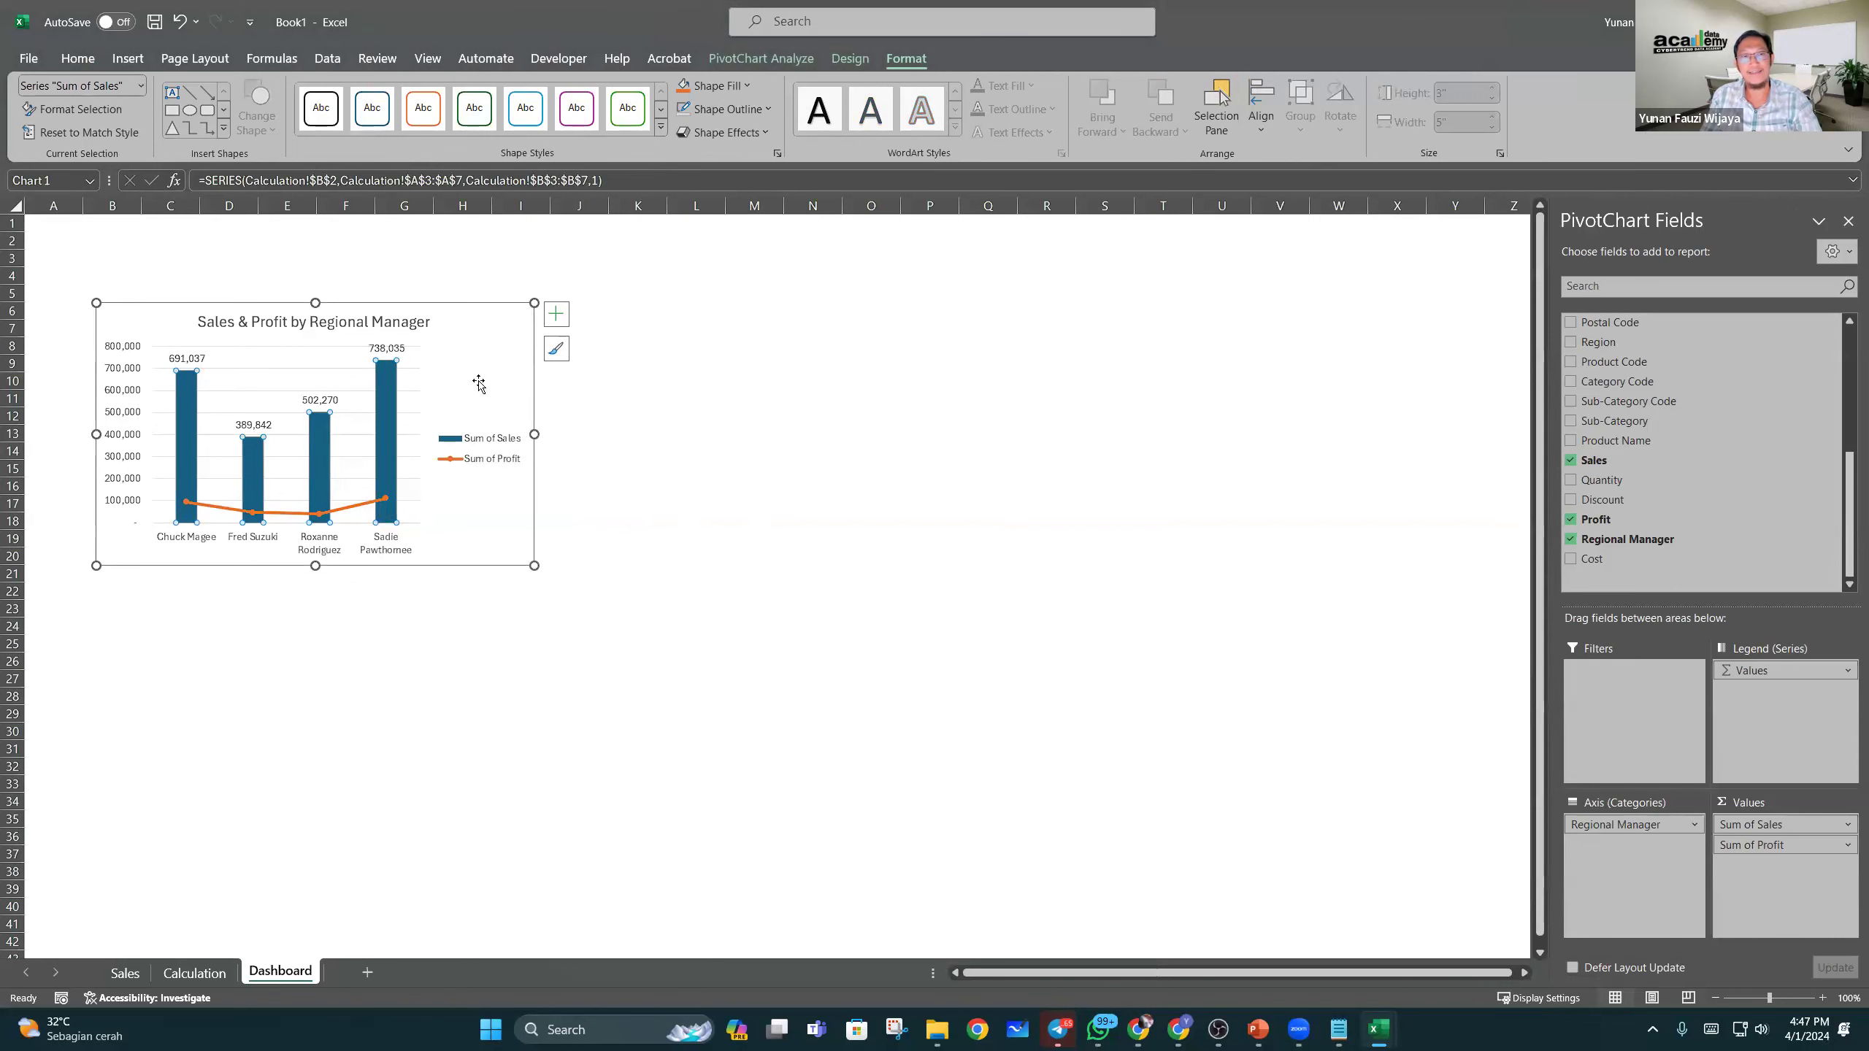
click(750, 524)
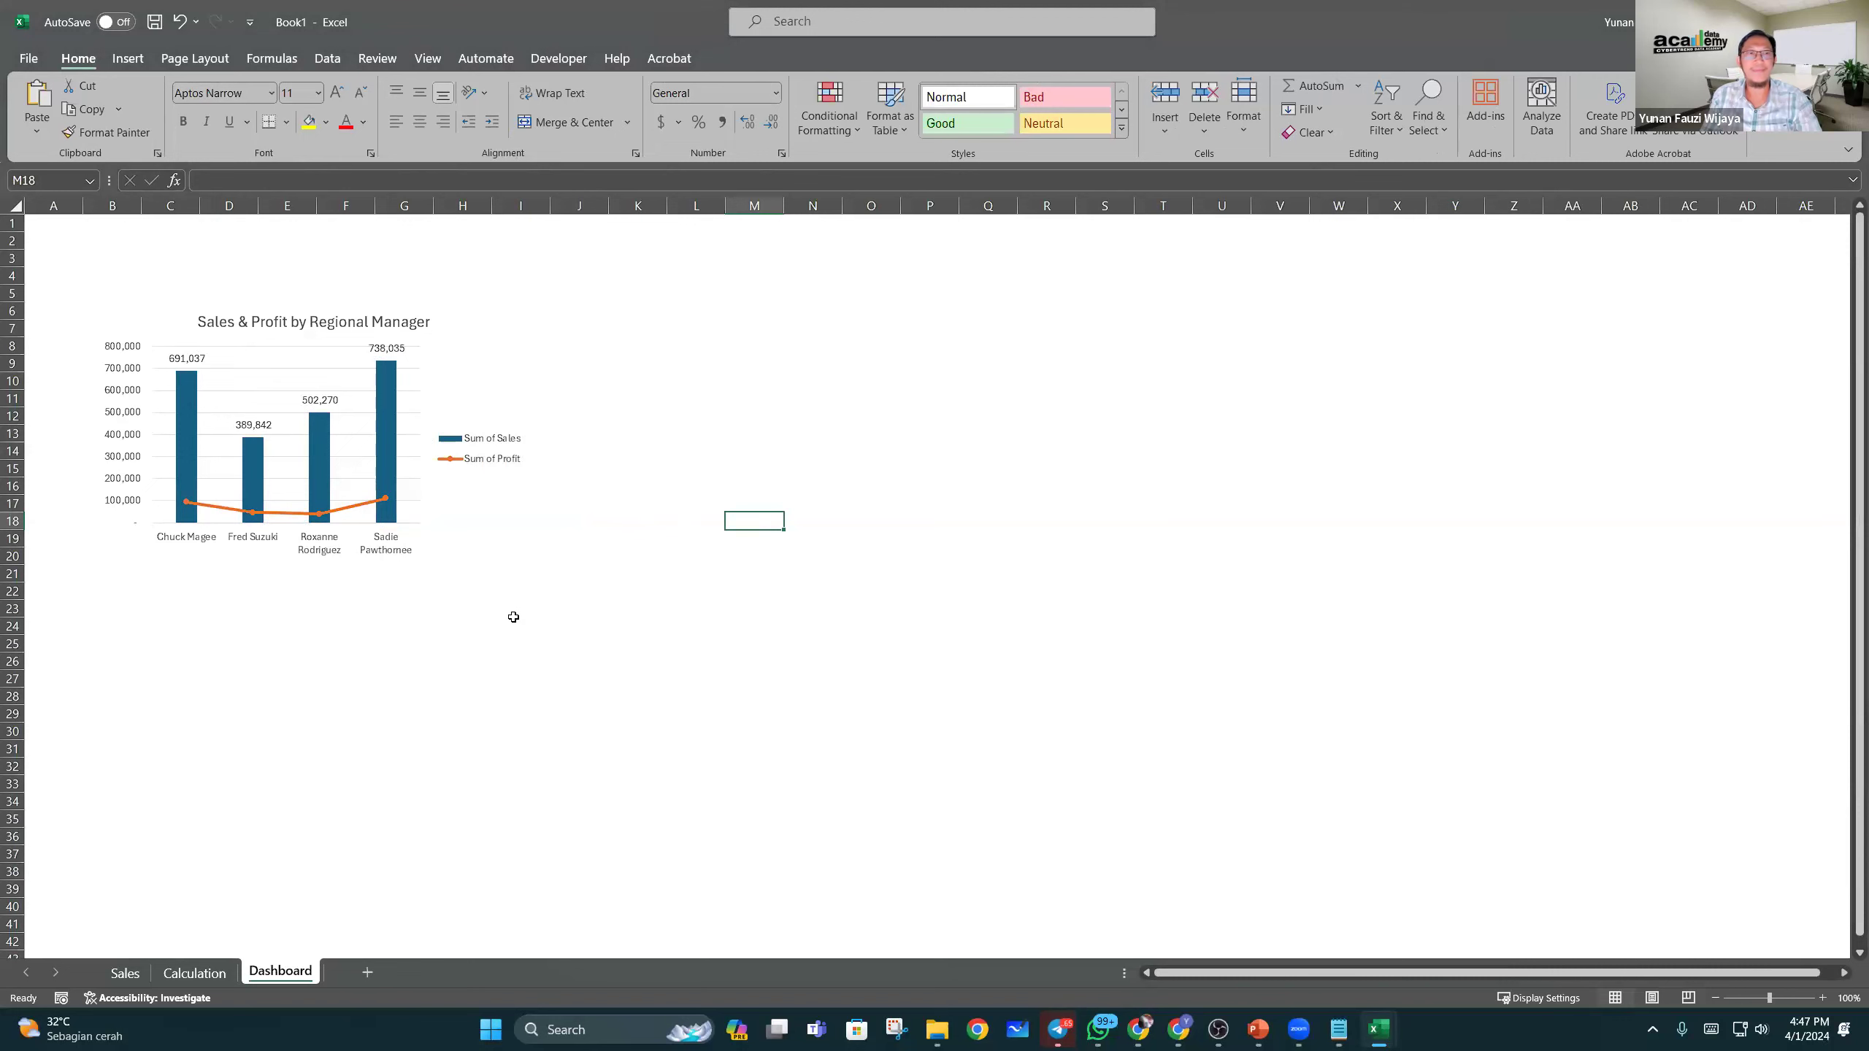
click(294, 370)
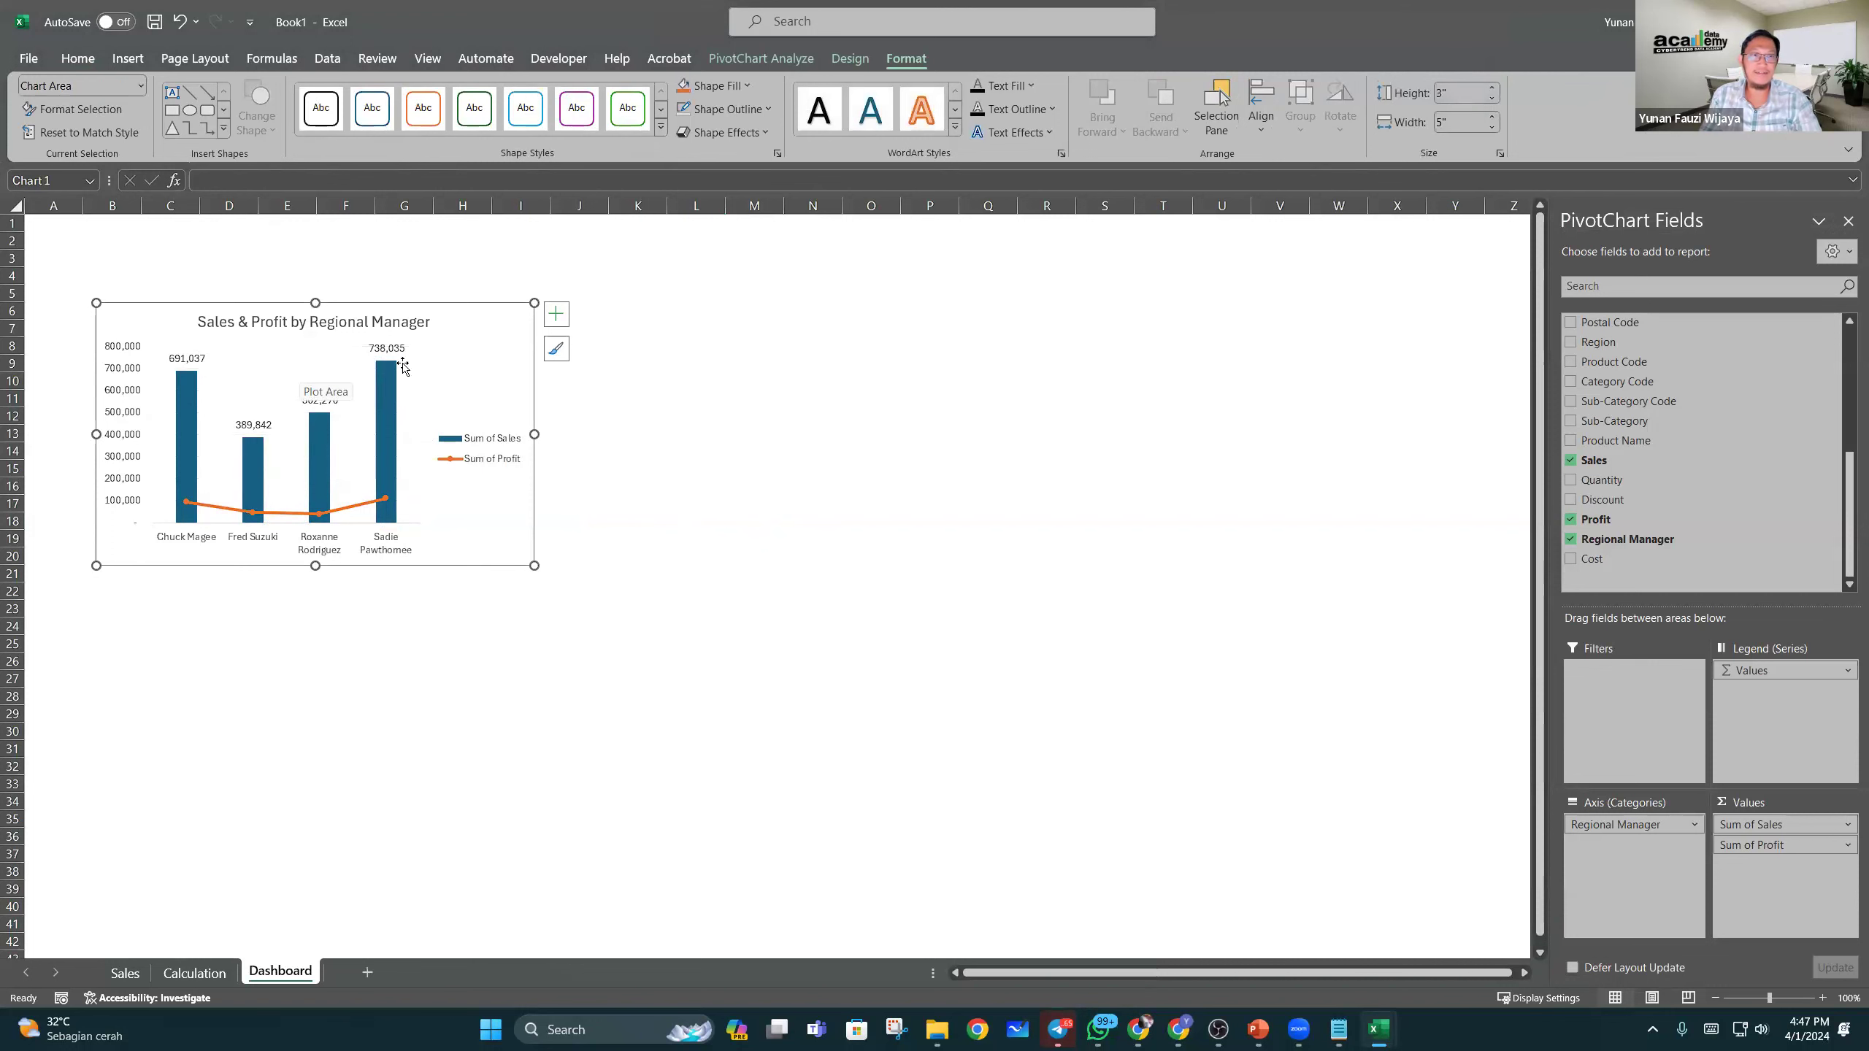
click(708, 417)
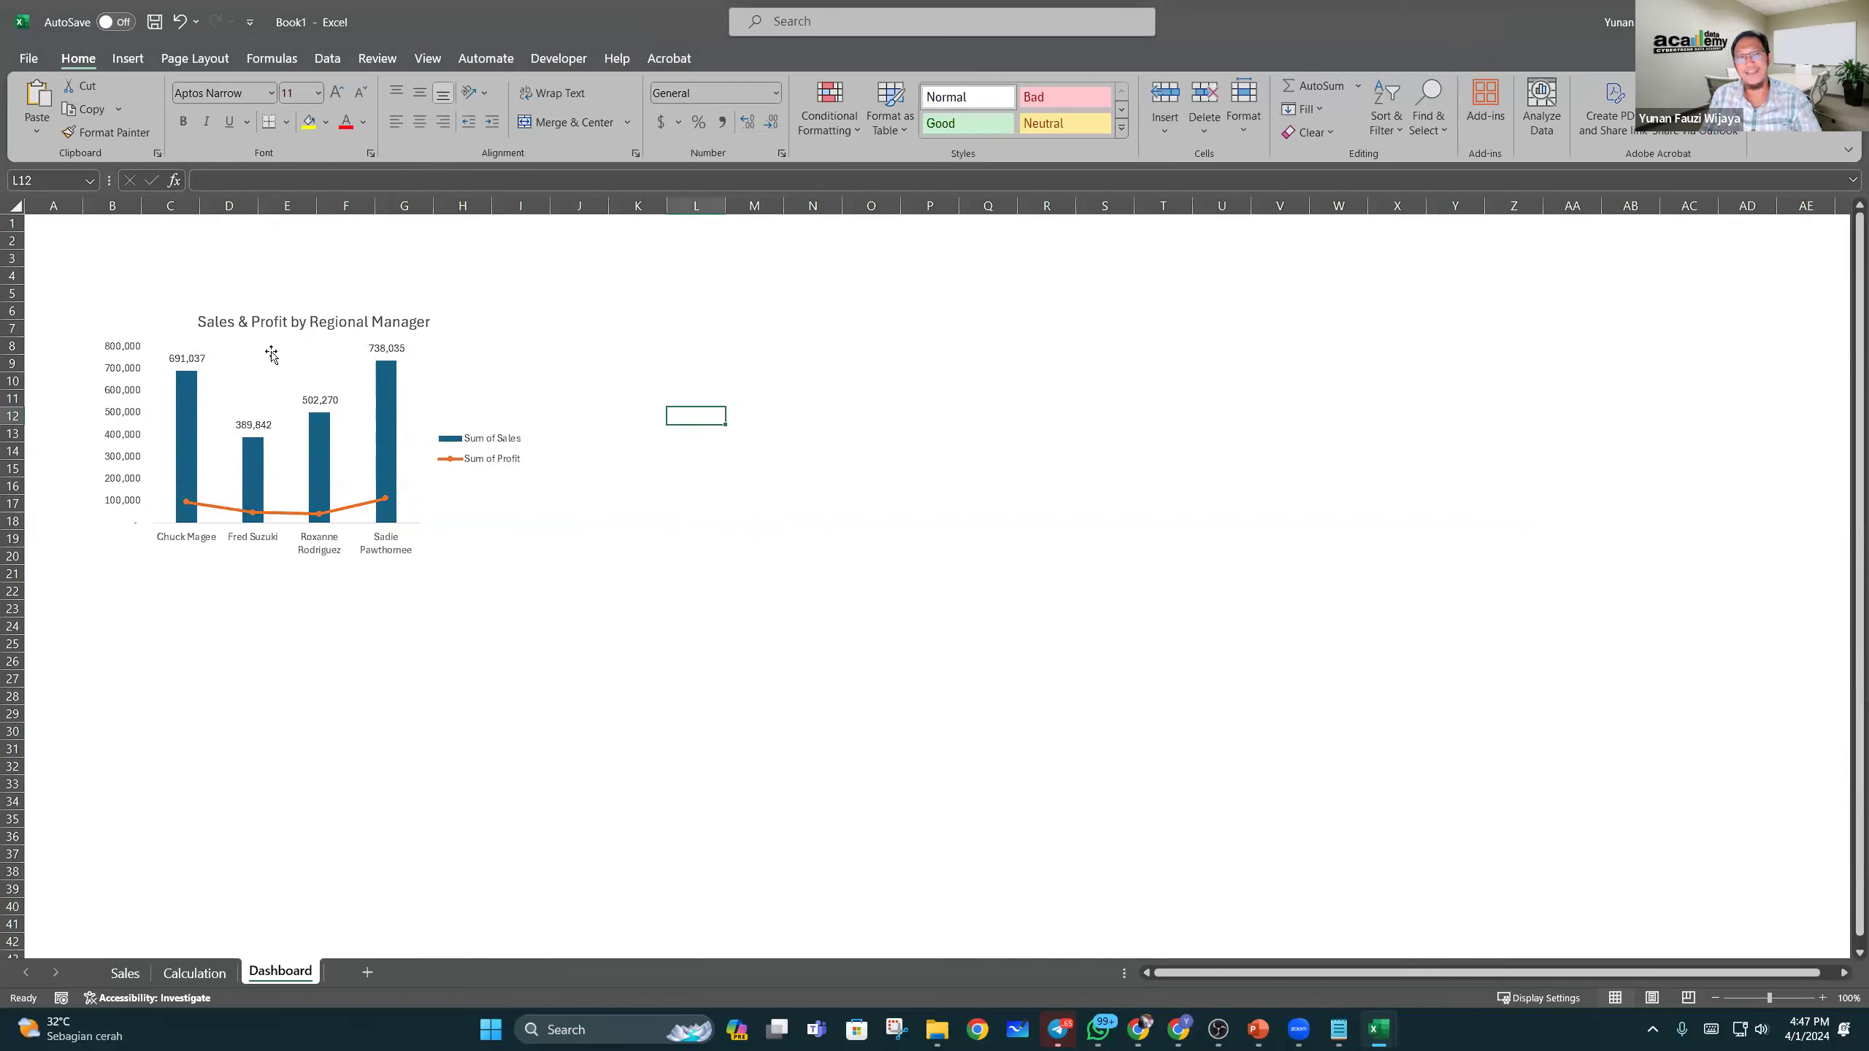
Step: Open the Format Axis settings for the PivotChart's vertical value axis
click(115, 349)
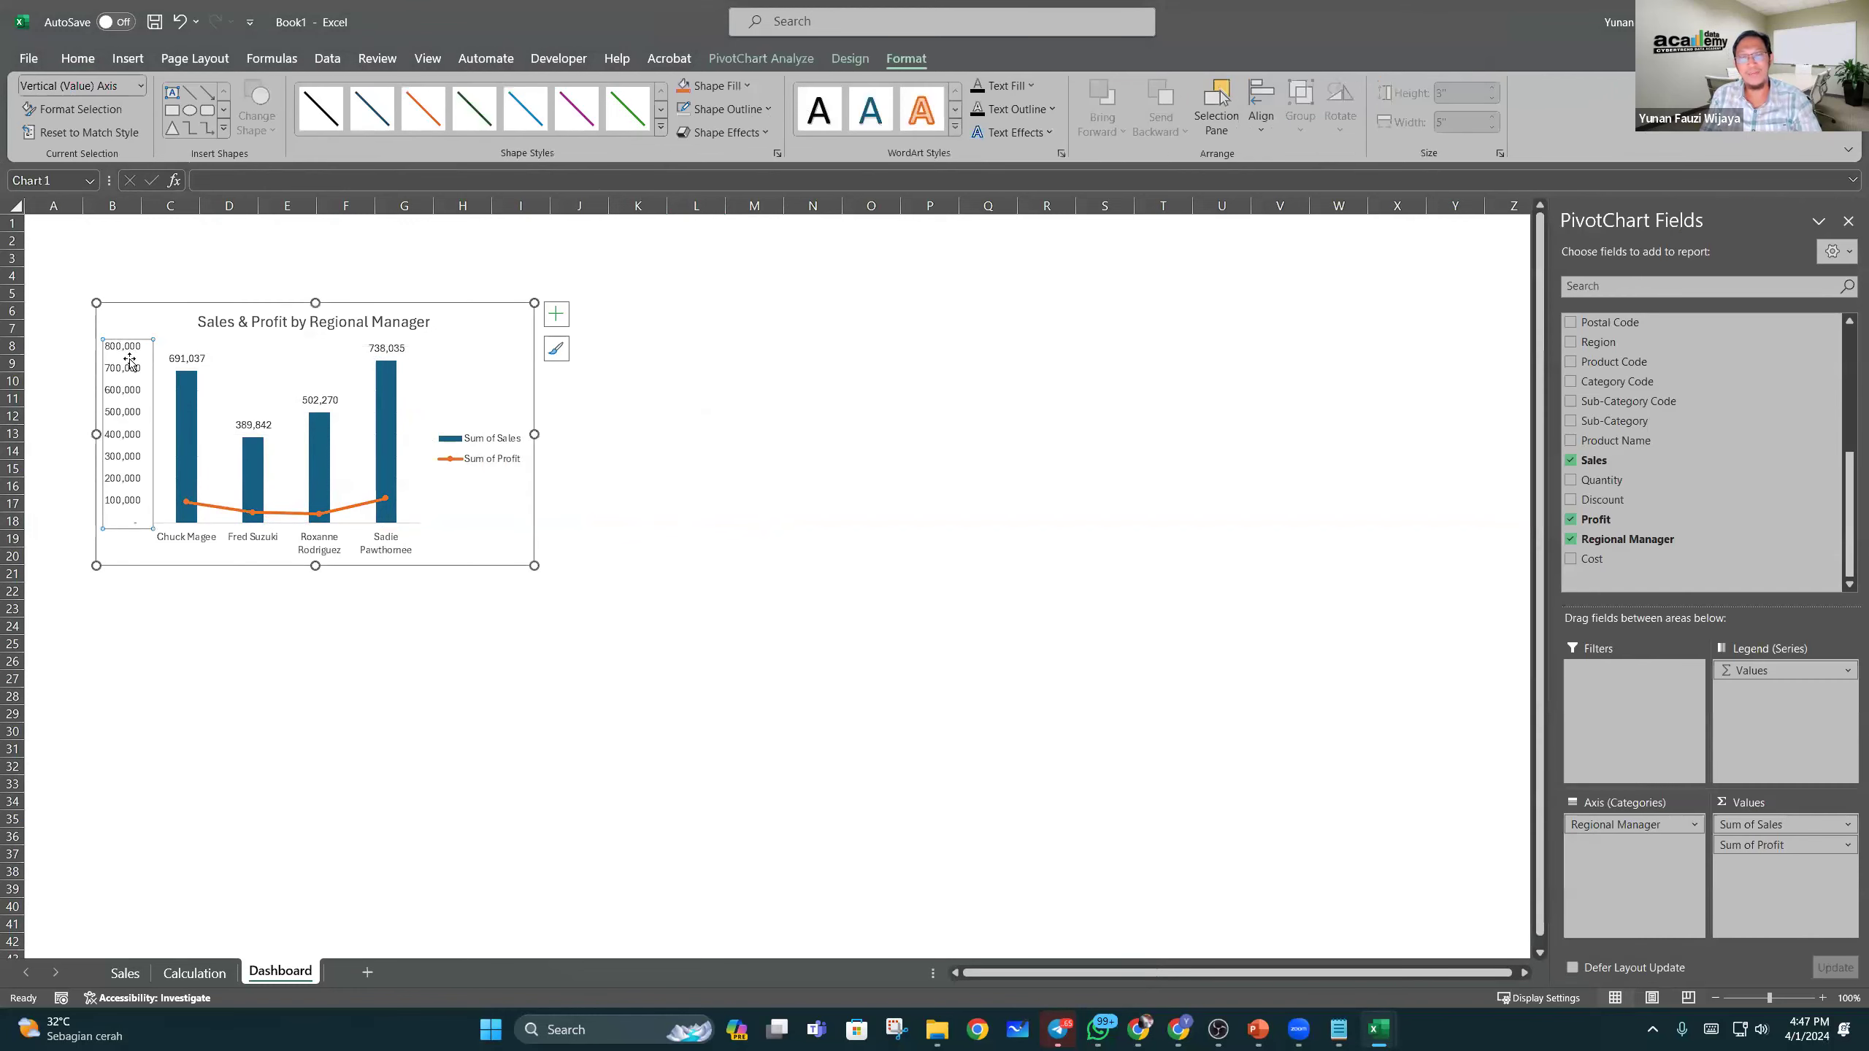
right_click(148, 374)
key(Escape)
right_click(108, 354)
key(Escape)
click(127, 349)
right_click(127, 349)
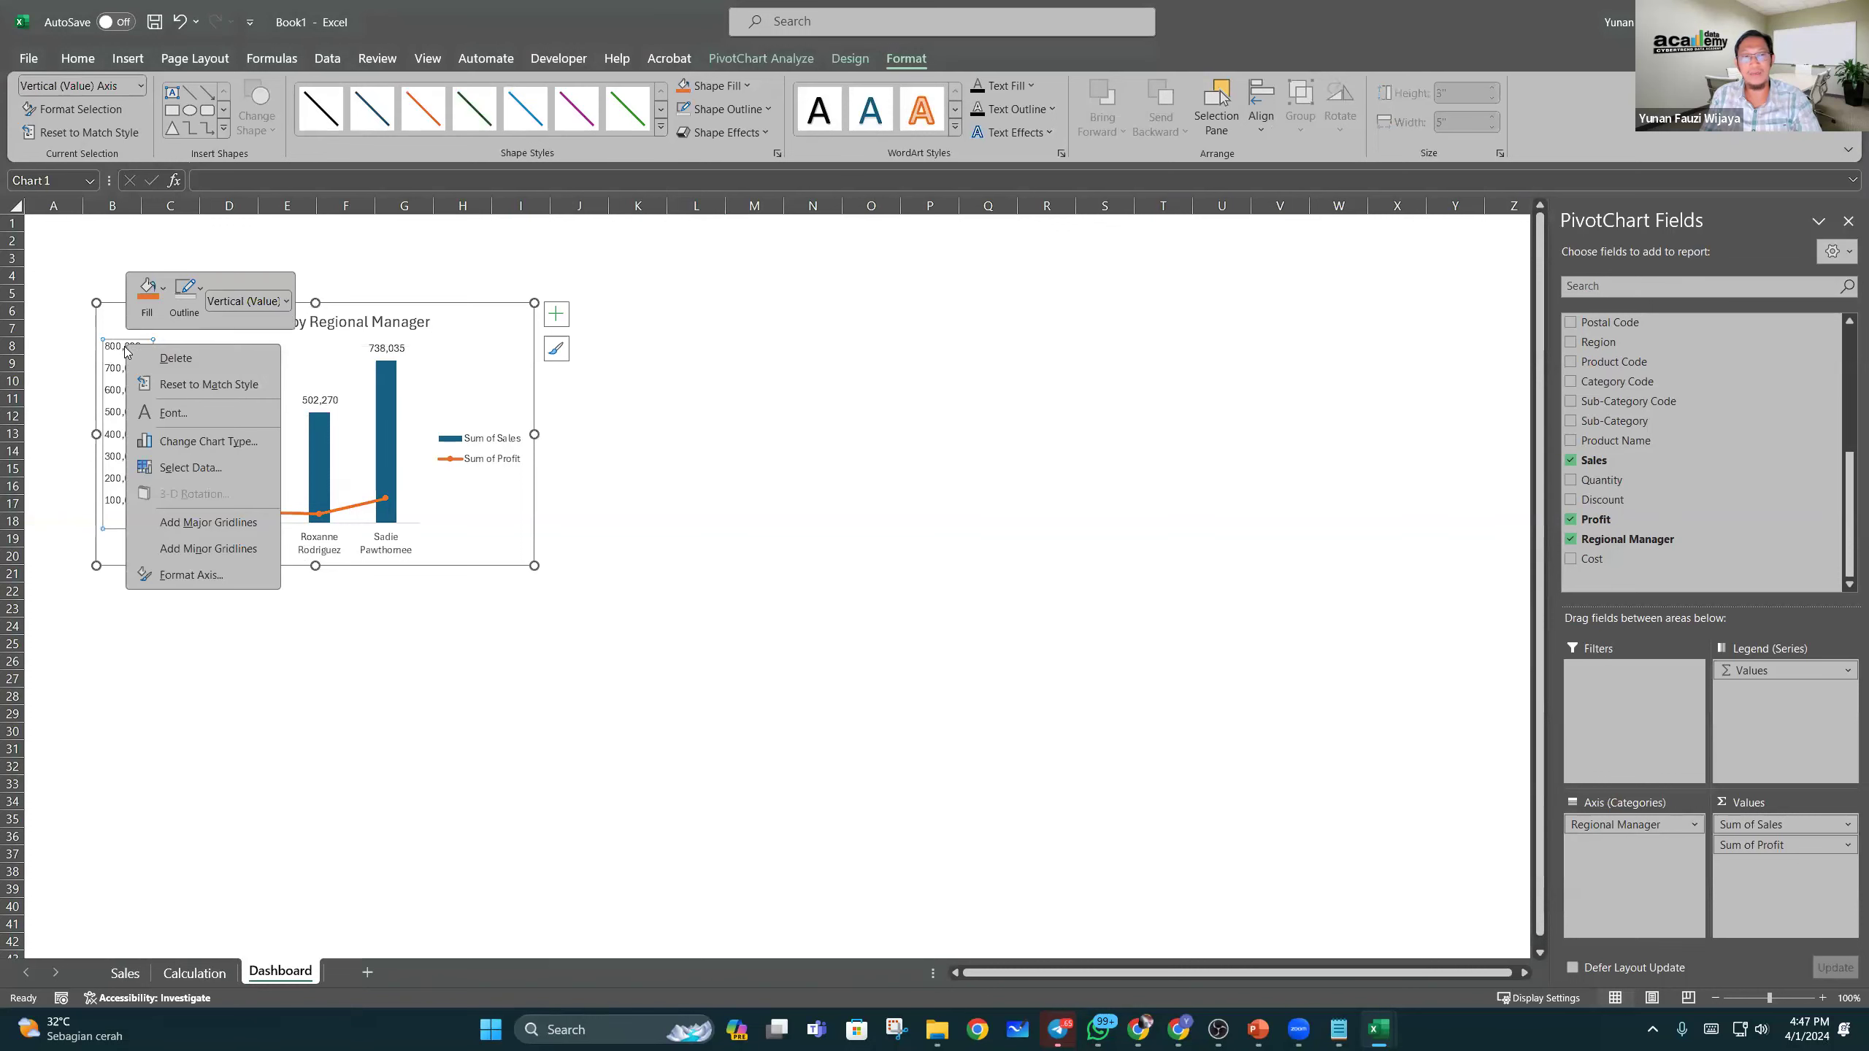
click(163, 583)
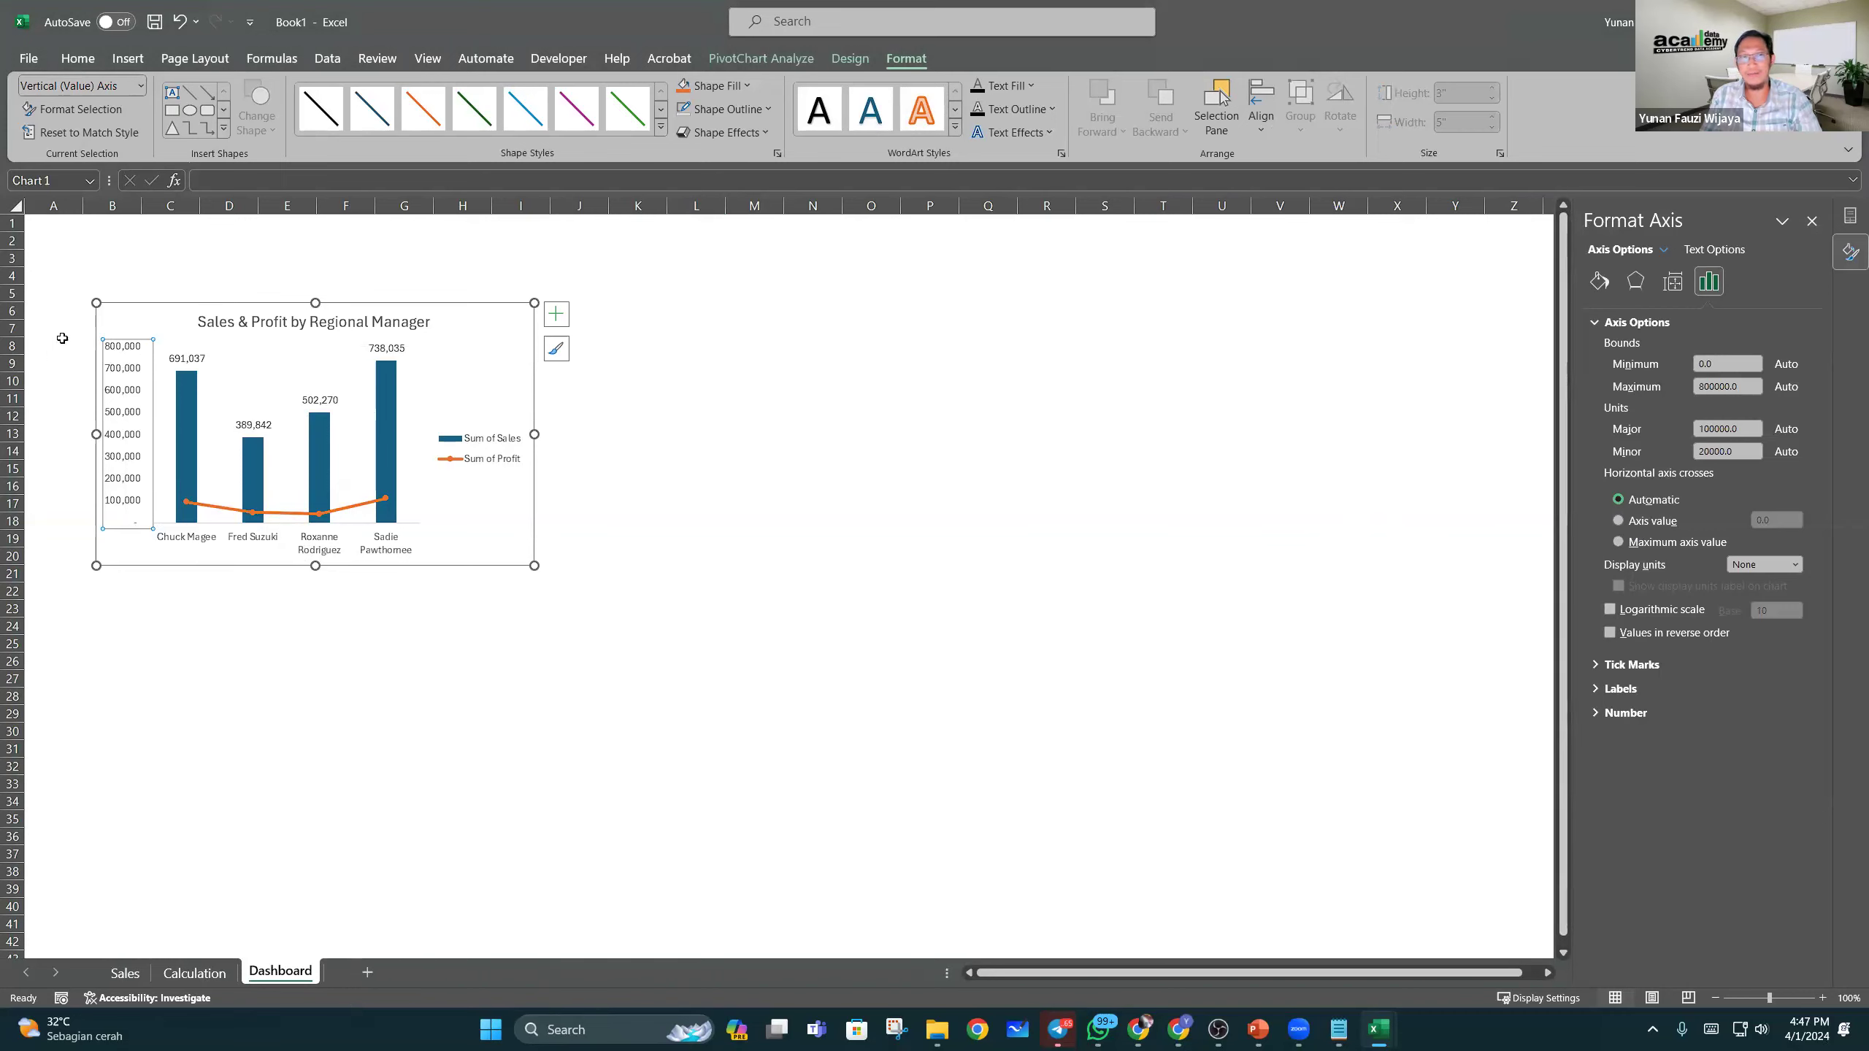
Step: Set the vertical axis number category to Number with 0 decimal places and the 1000 separator
right_click(131, 379)
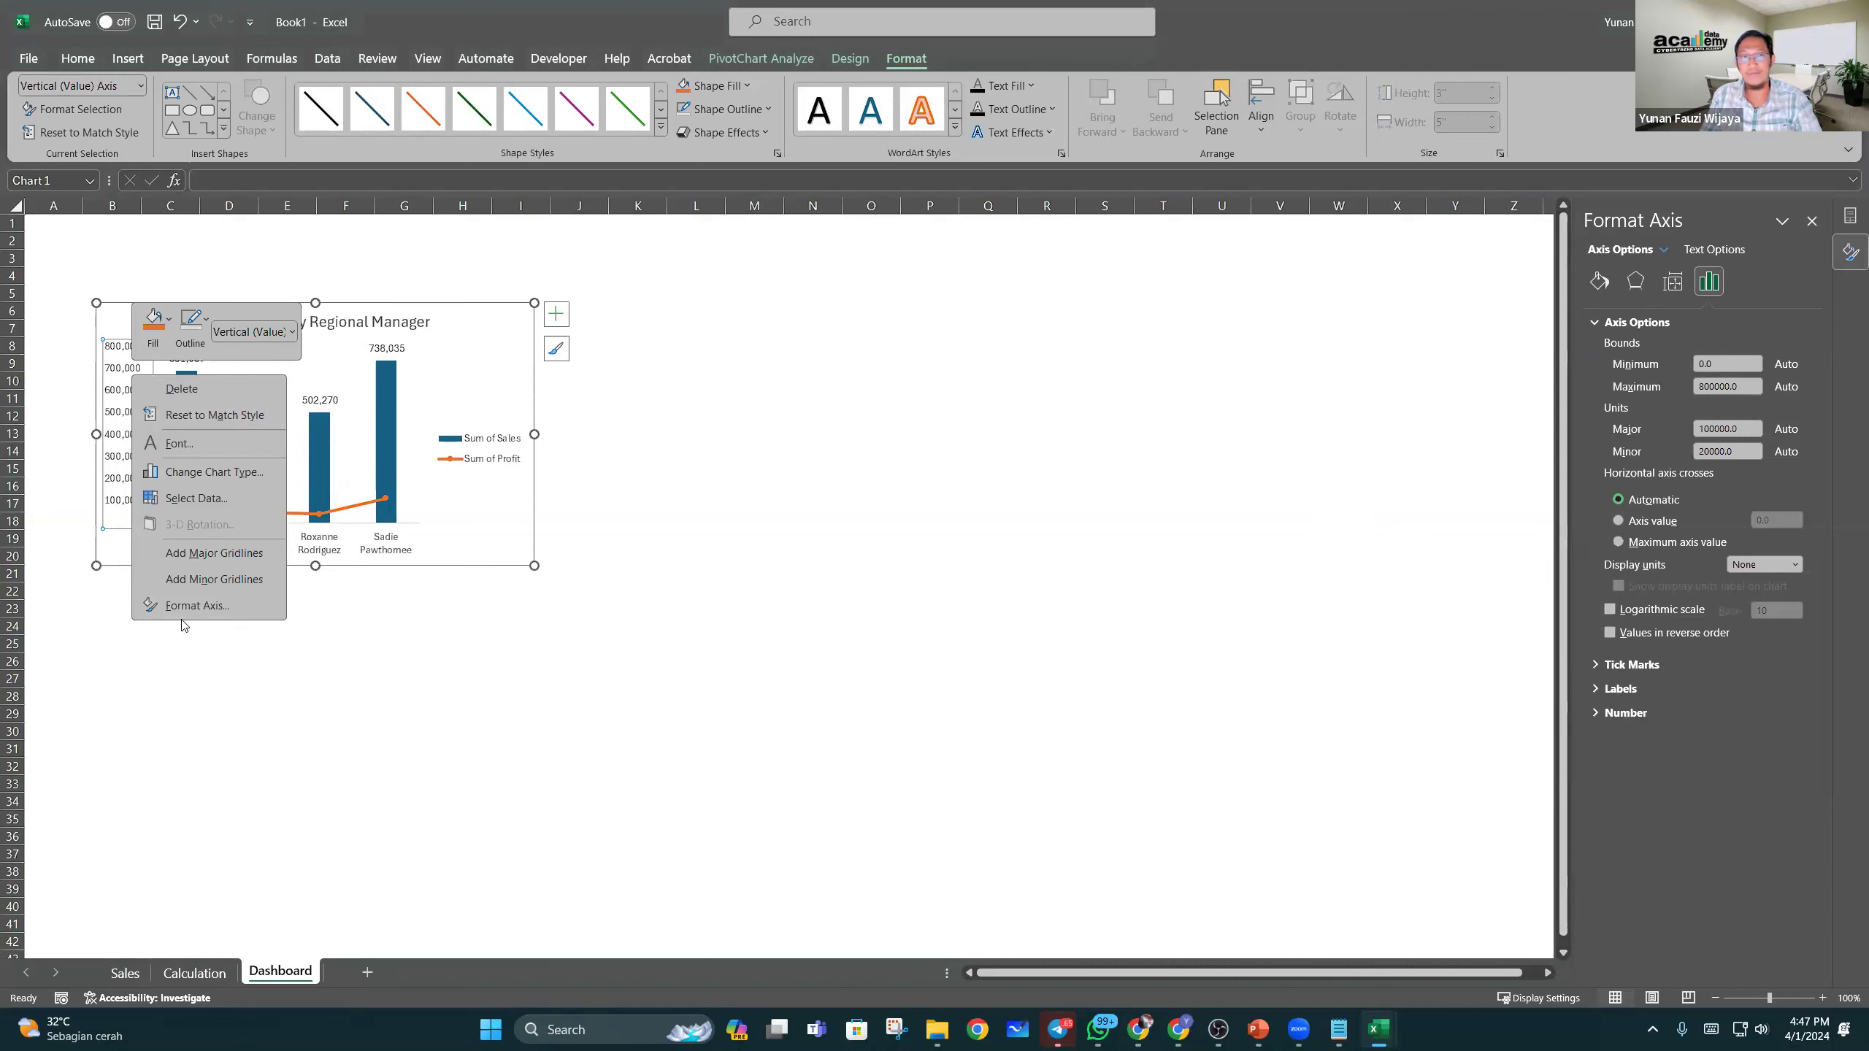
click(1585, 727)
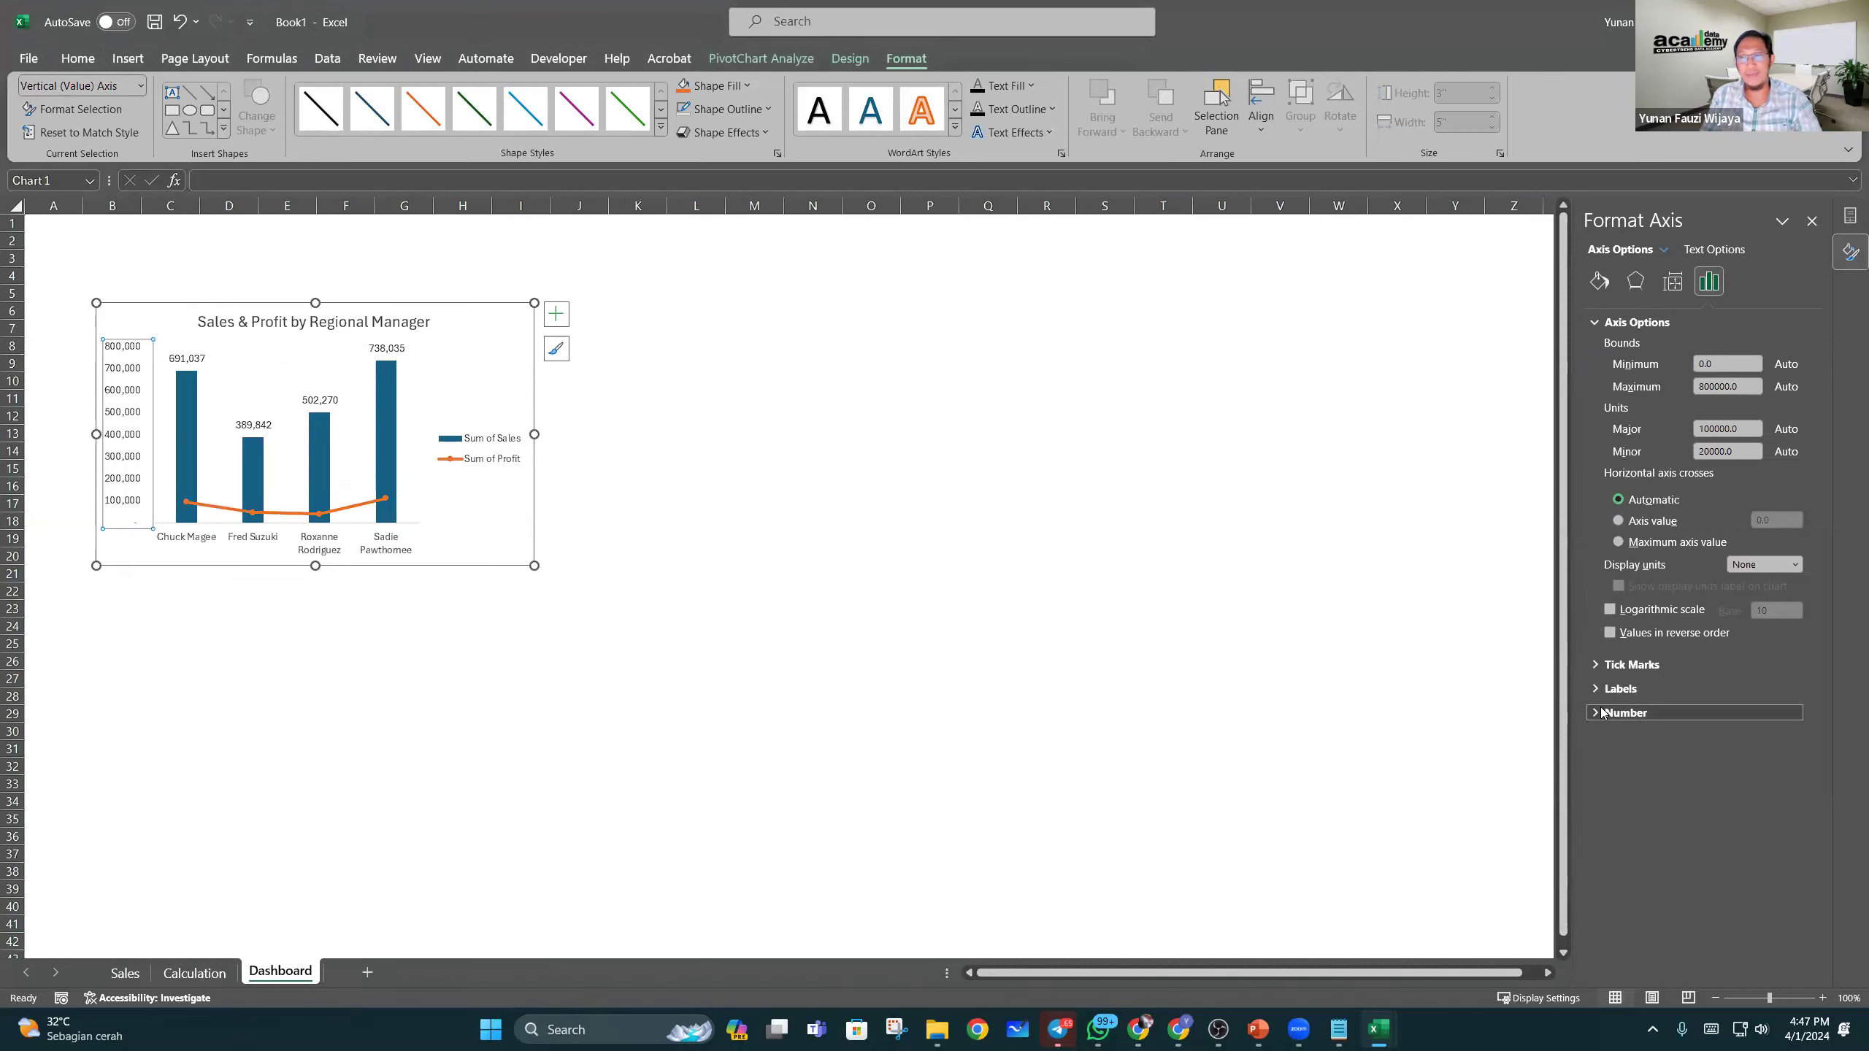
click(1624, 713)
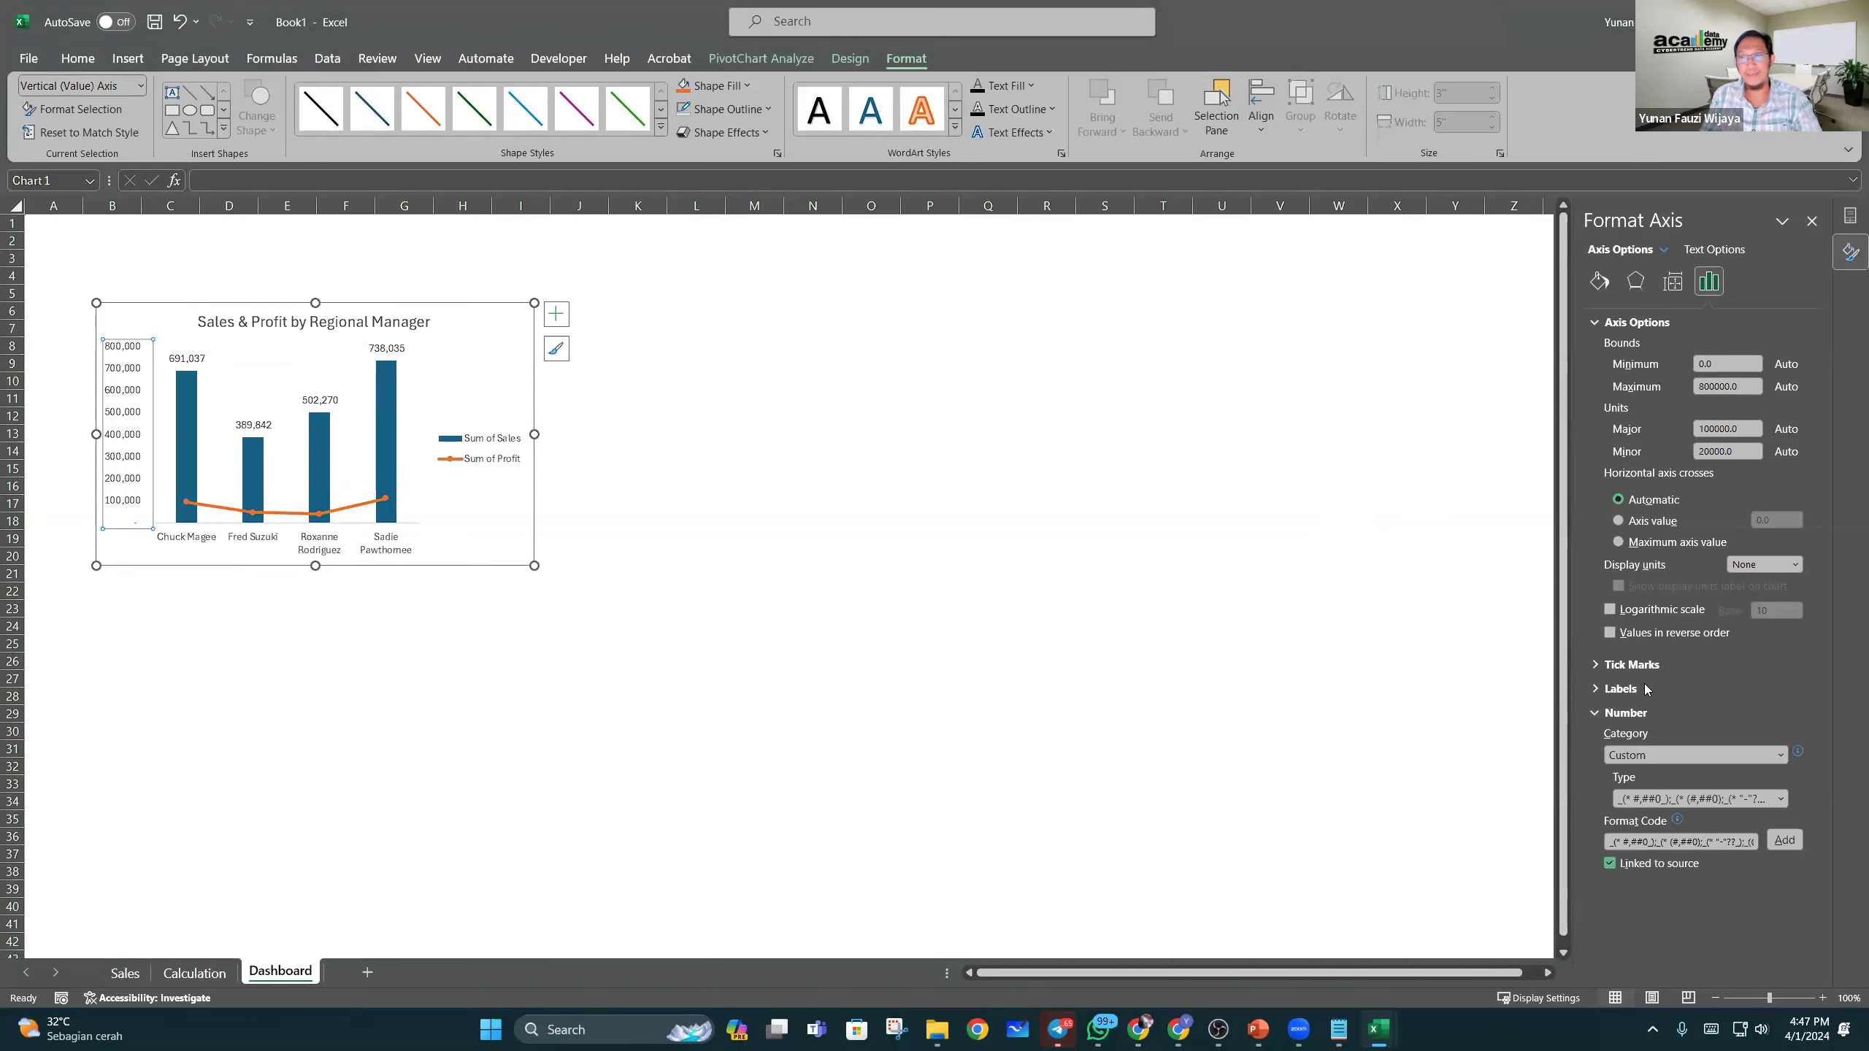
click(1663, 757)
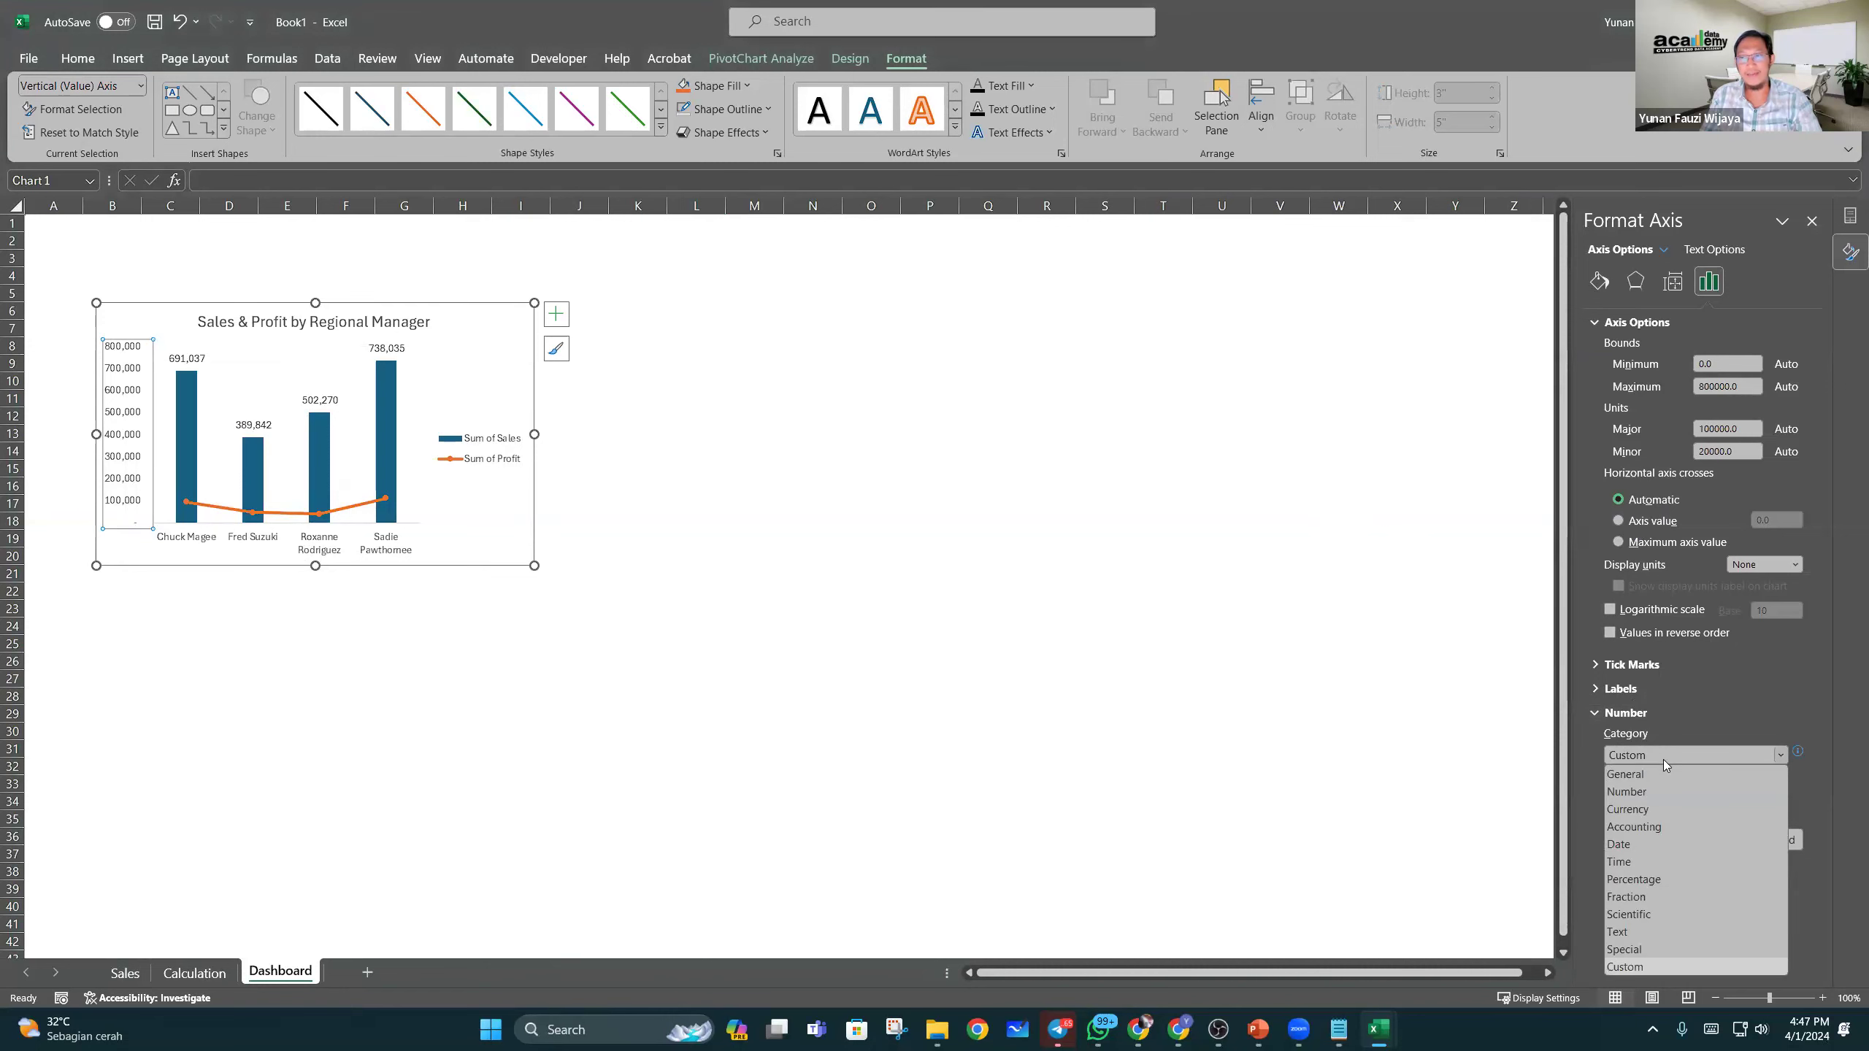
click(1661, 790)
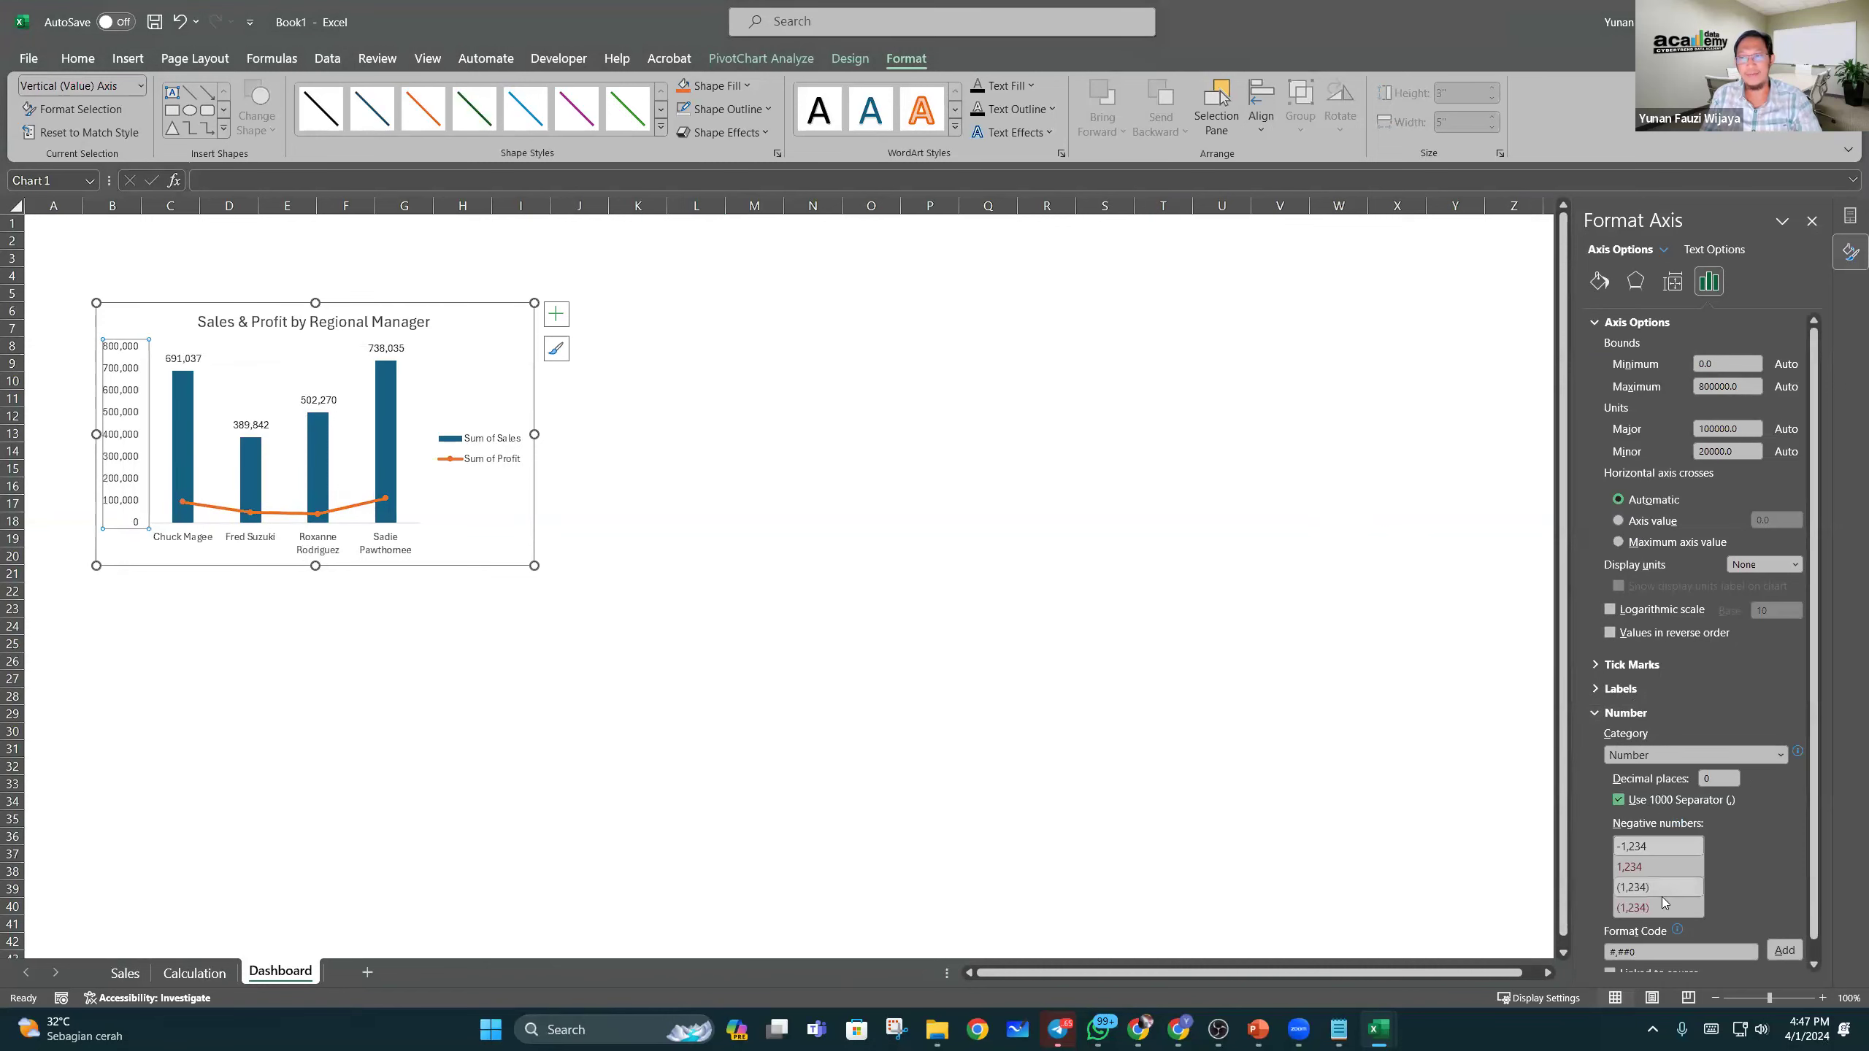
scroll(1657, 918, down, 1)
click(1645, 936)
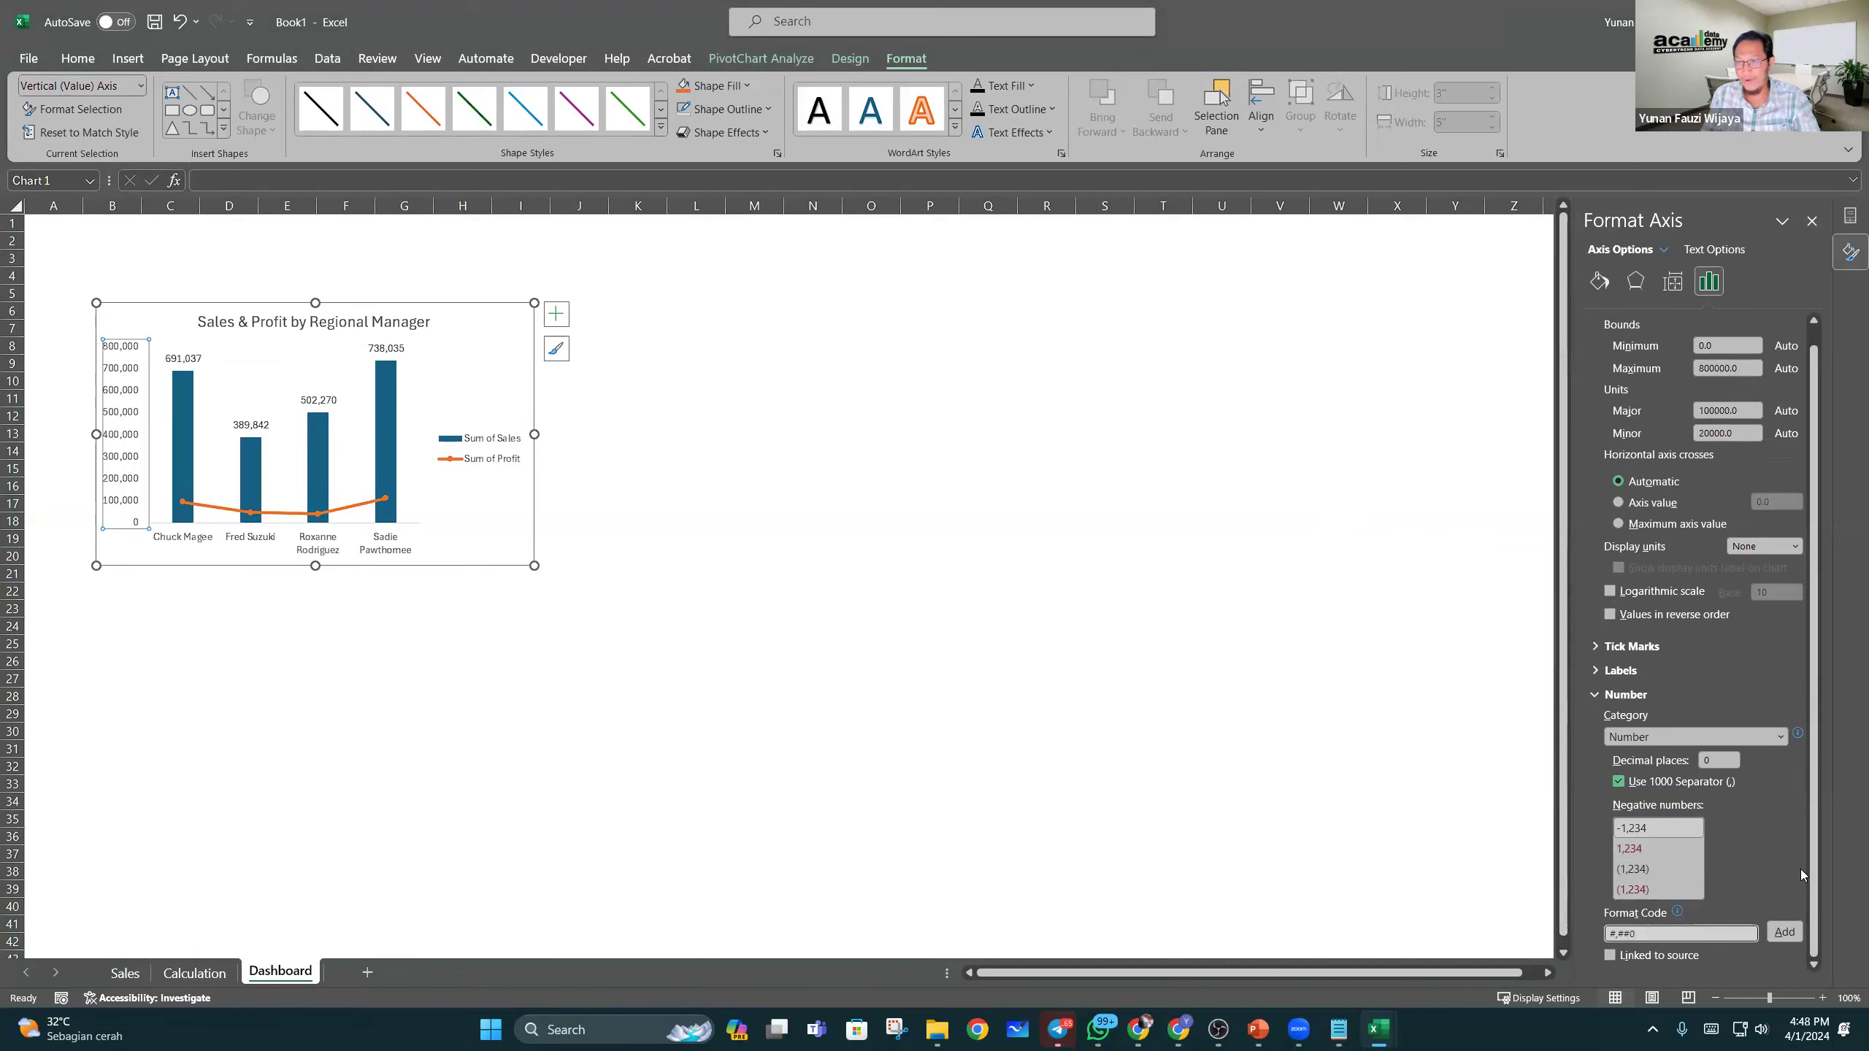
Step: Try the custom number format codes #,##0,,"K" and #,##0,,K on the vertical axis
drag(1589, 892, 1745, 955)
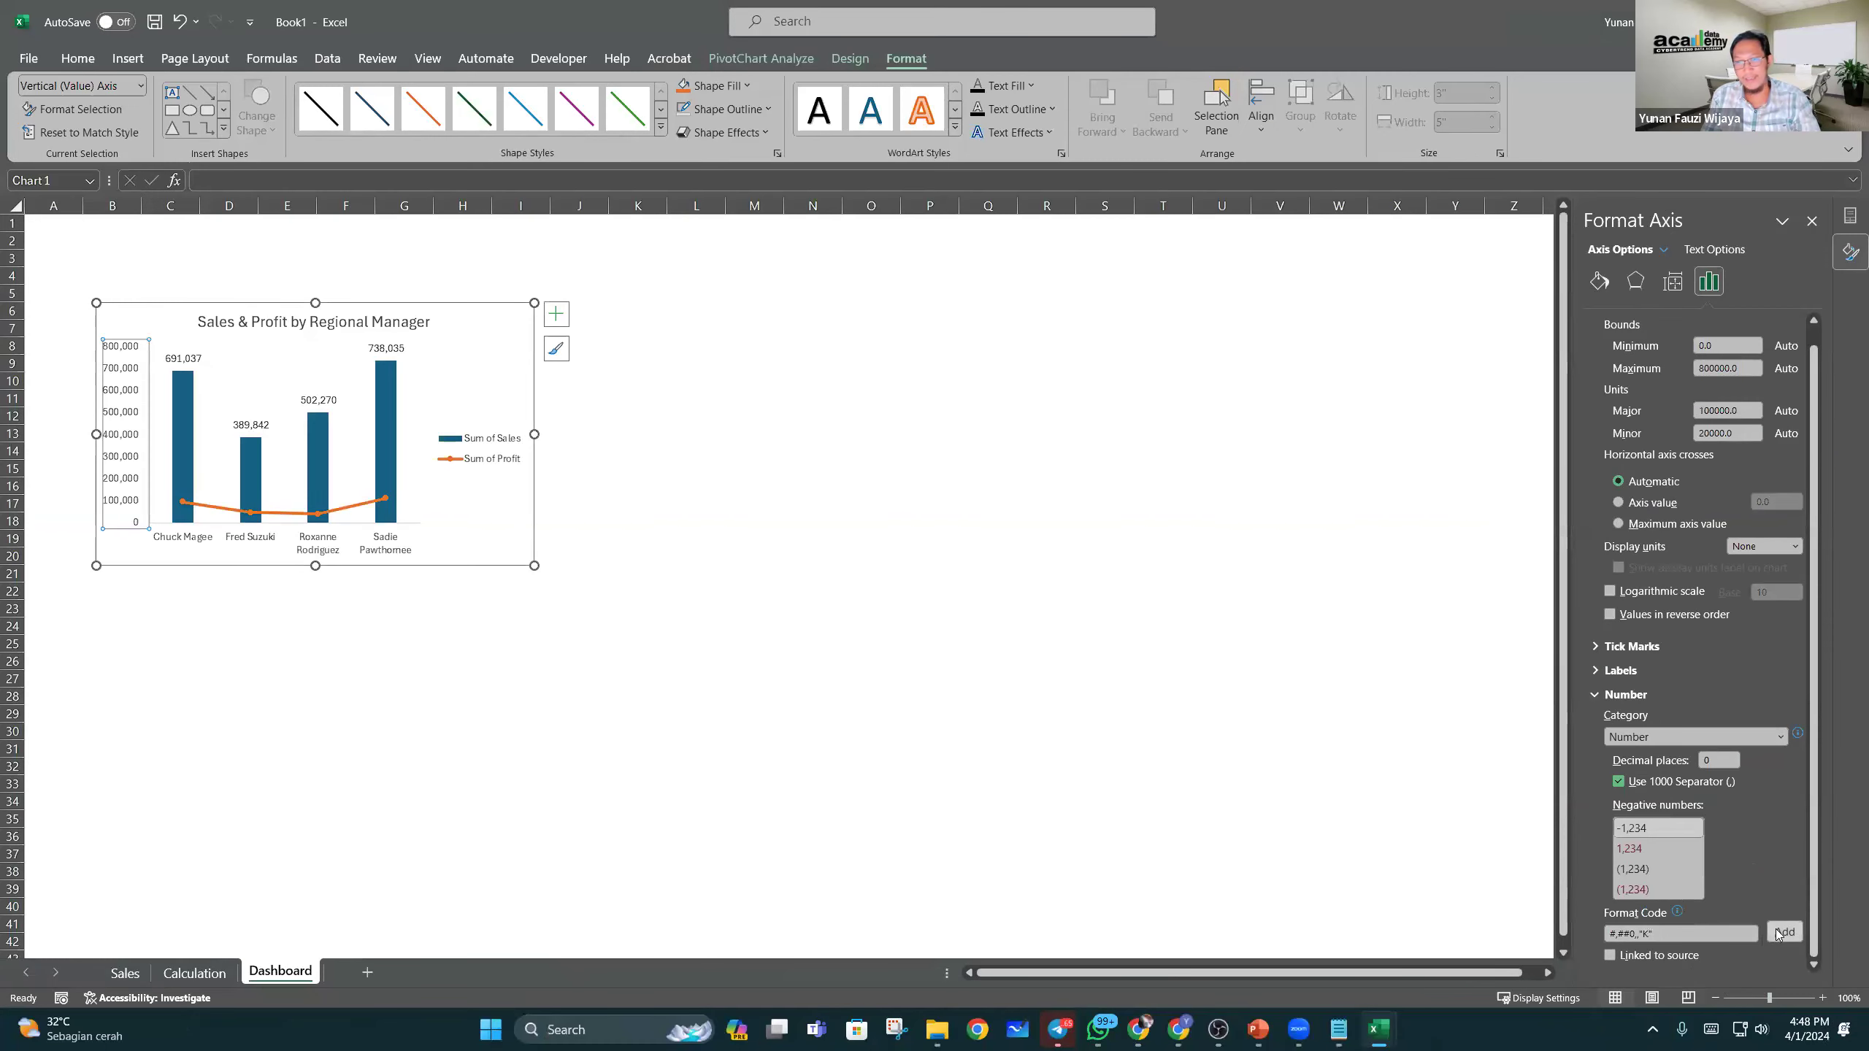
click(1789, 874)
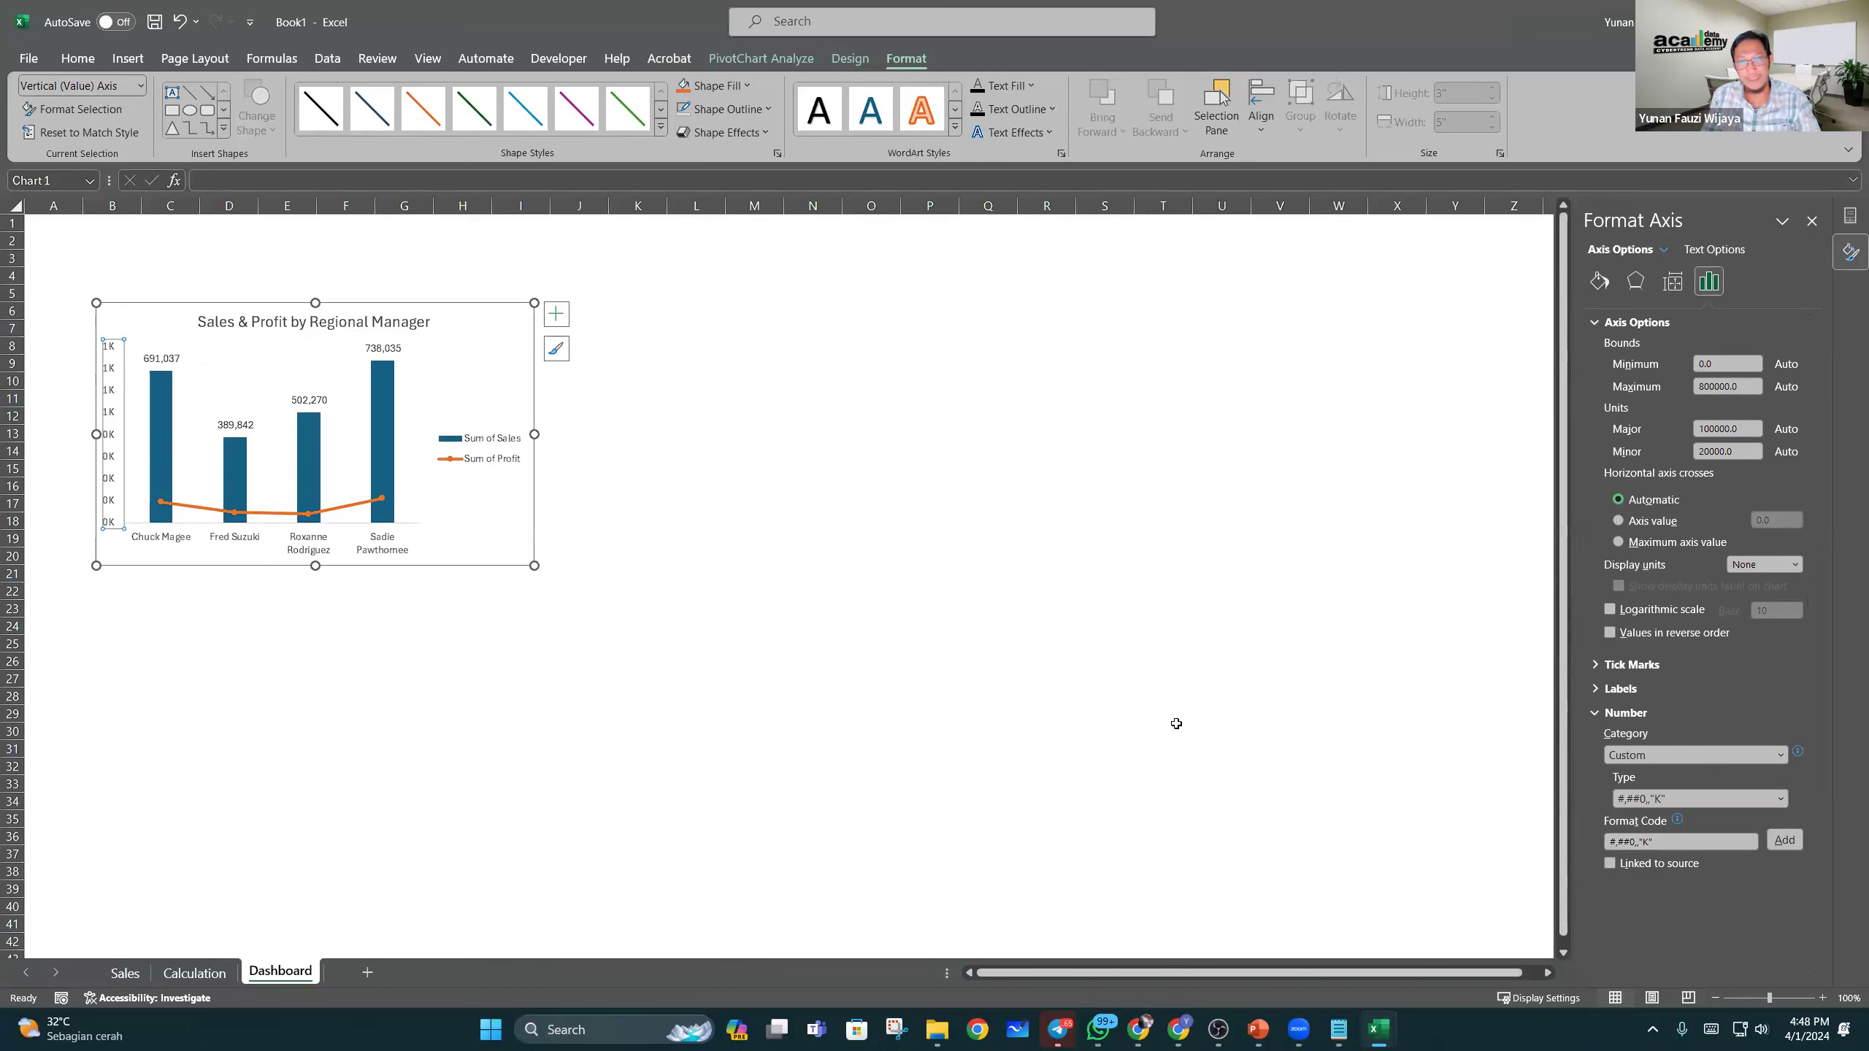
click(1636, 839)
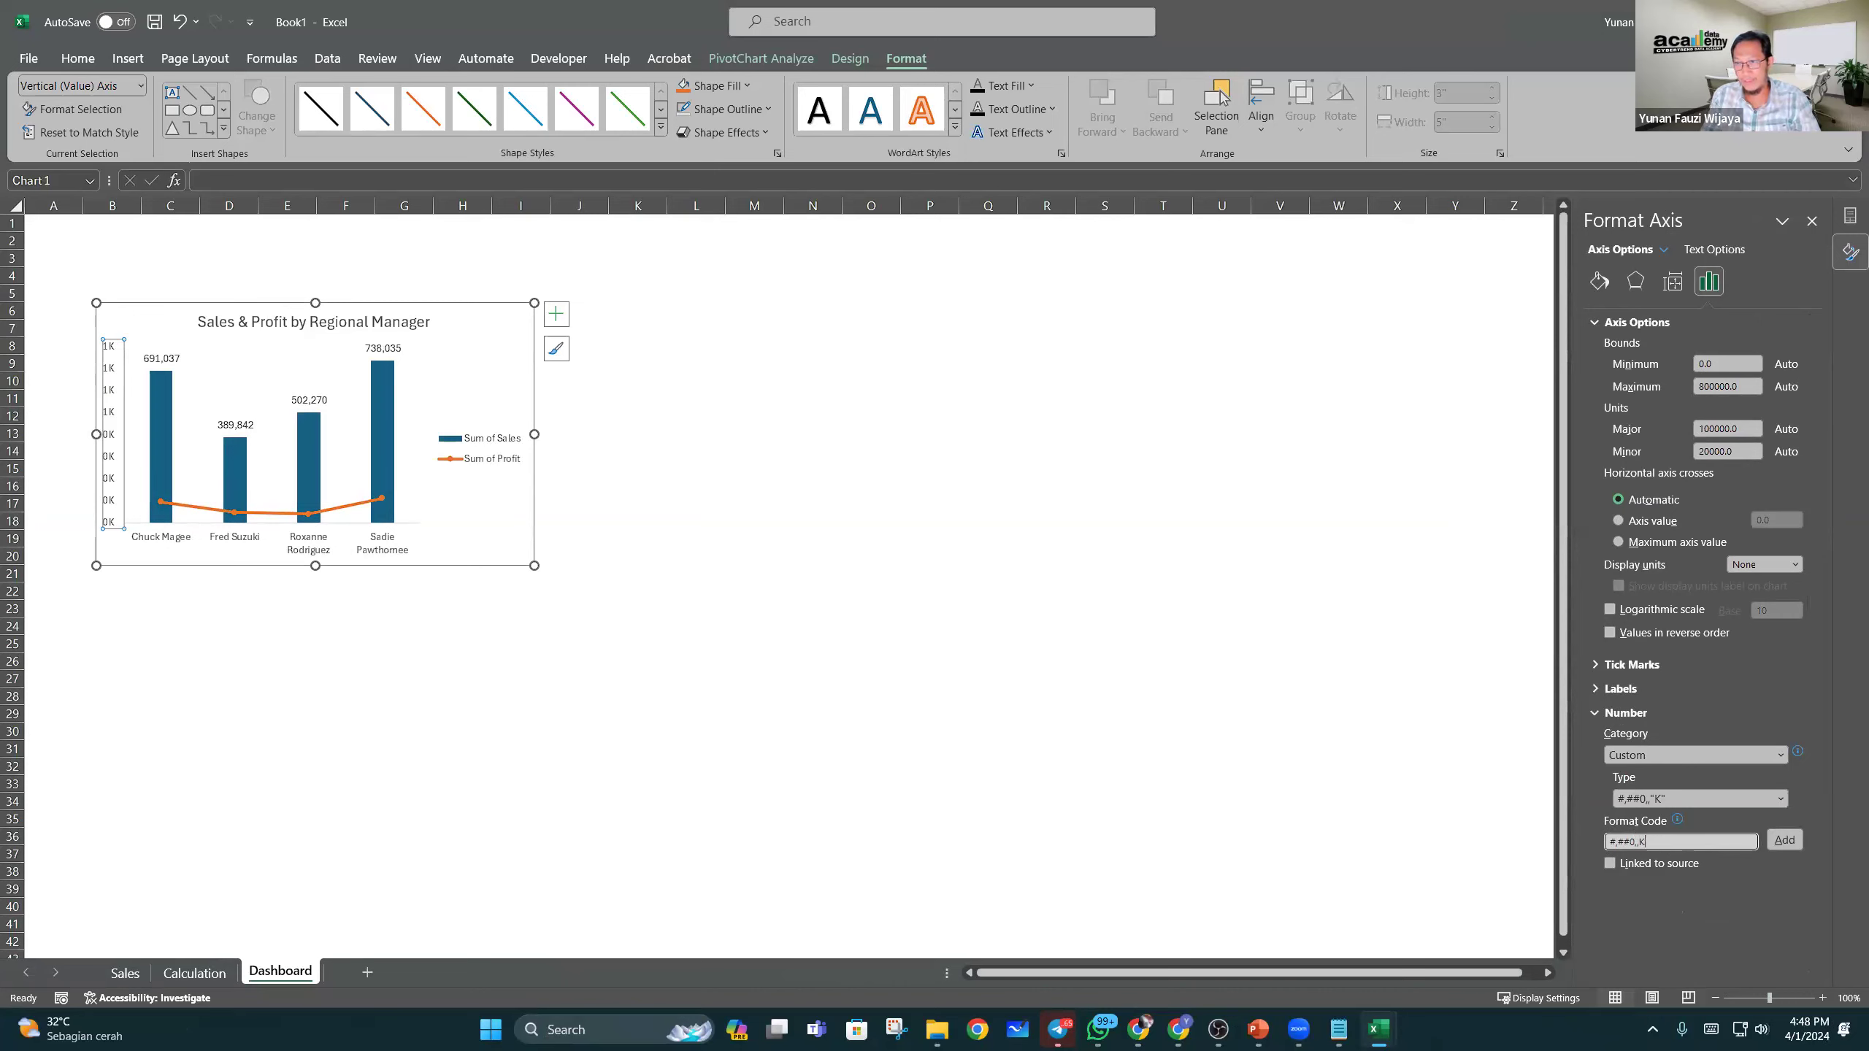
click(1785, 840)
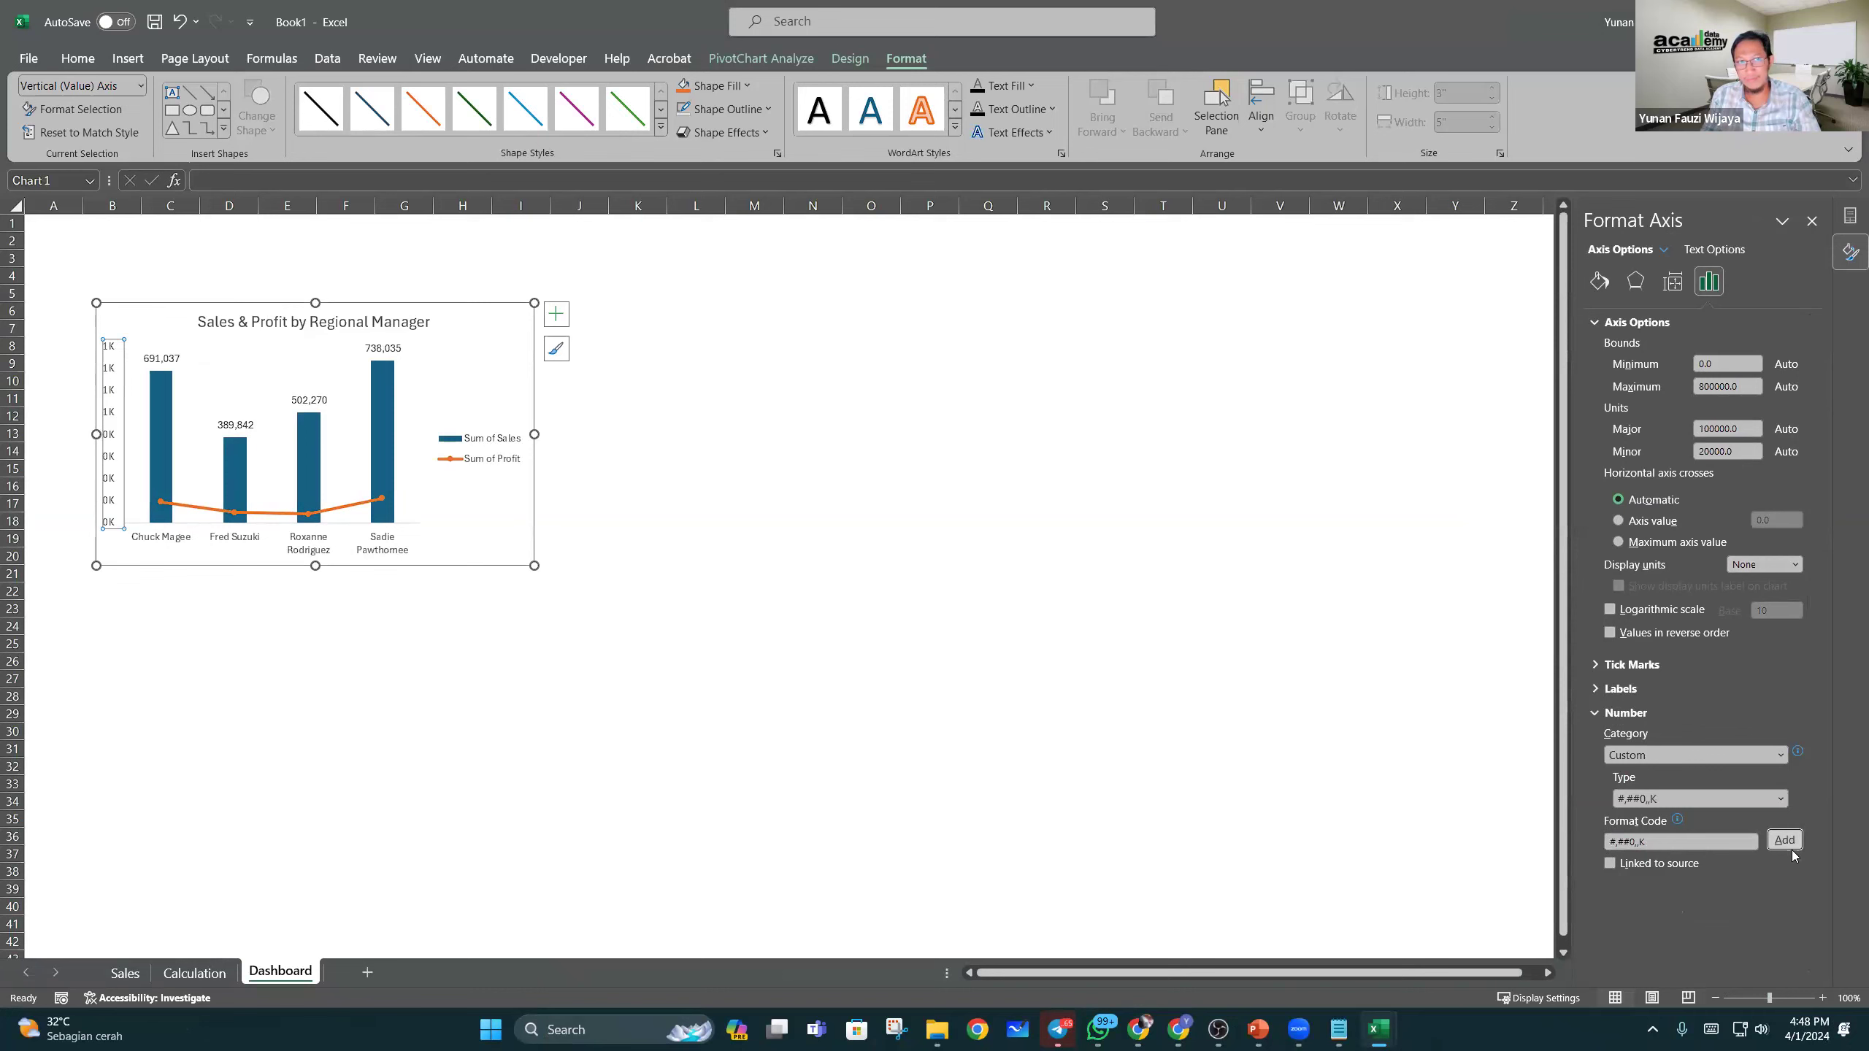
click(1786, 844)
Step: Remove the K from the vertical axis format code and return the axis to the Number category
click(1656, 843)
key(BackSpace)
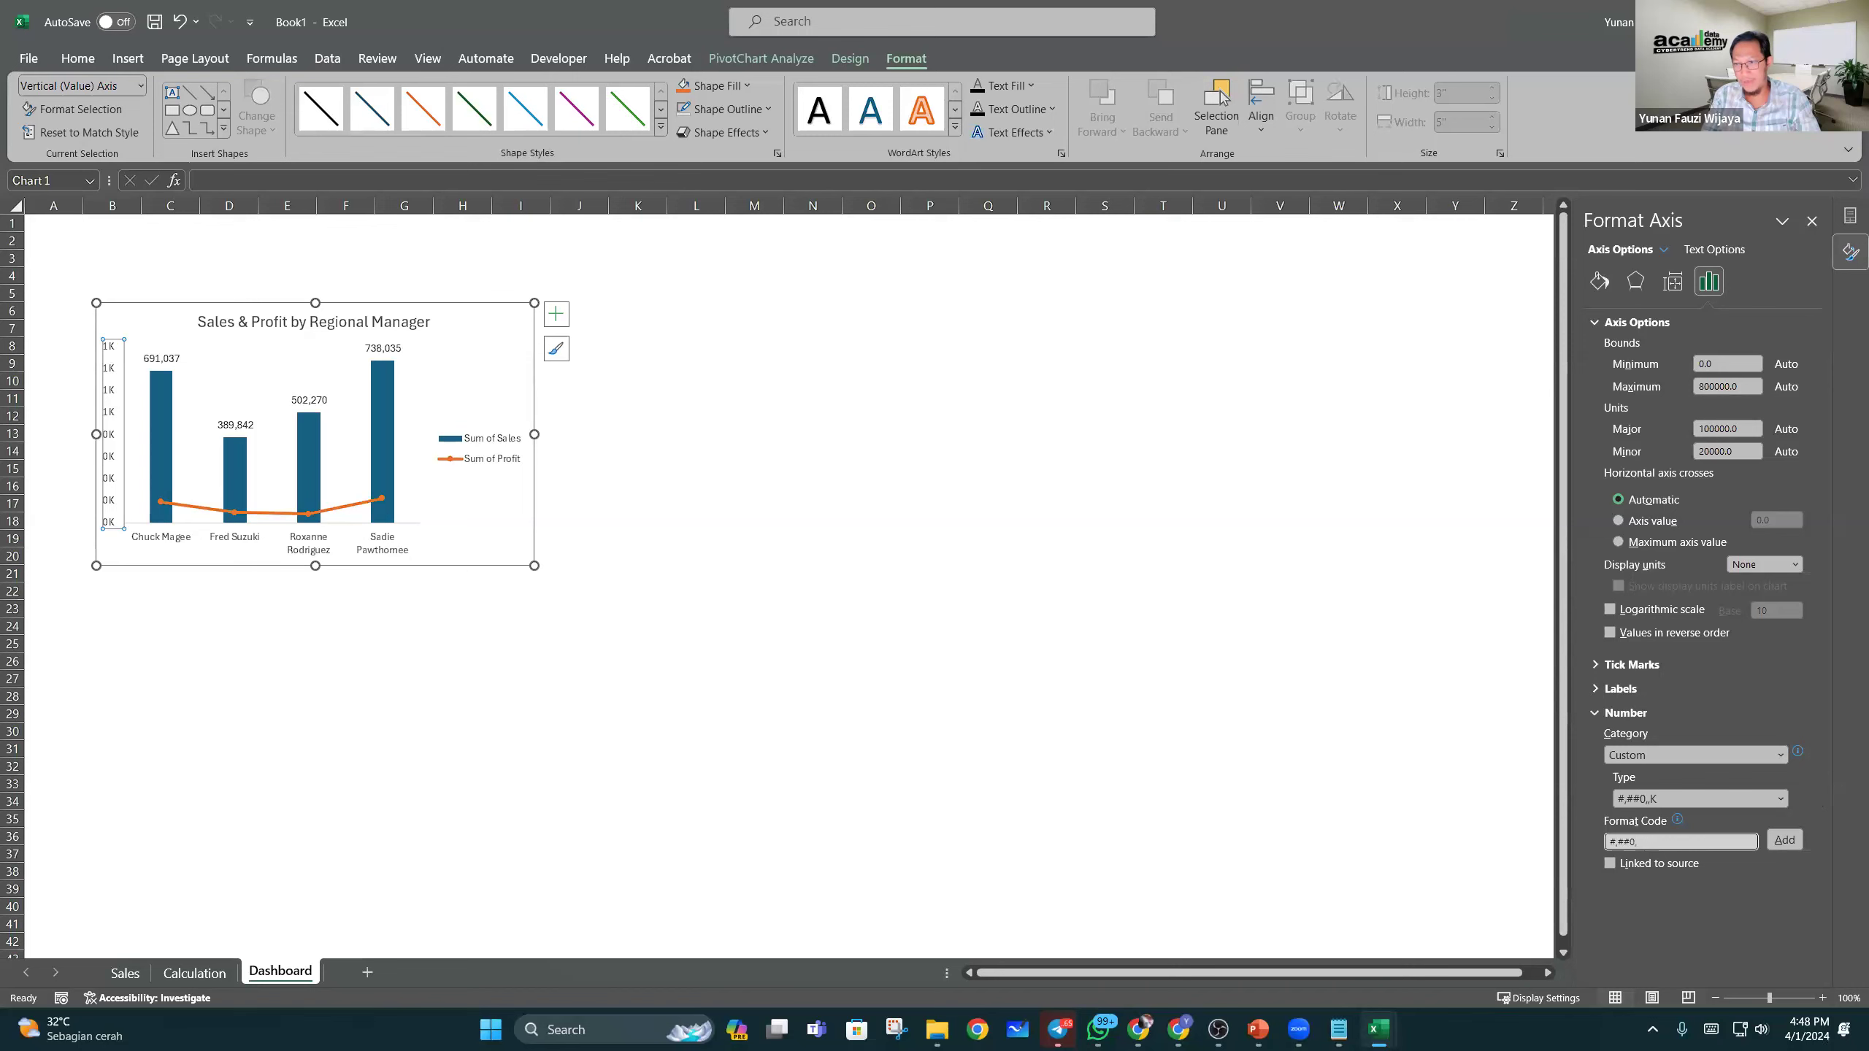
click(1786, 844)
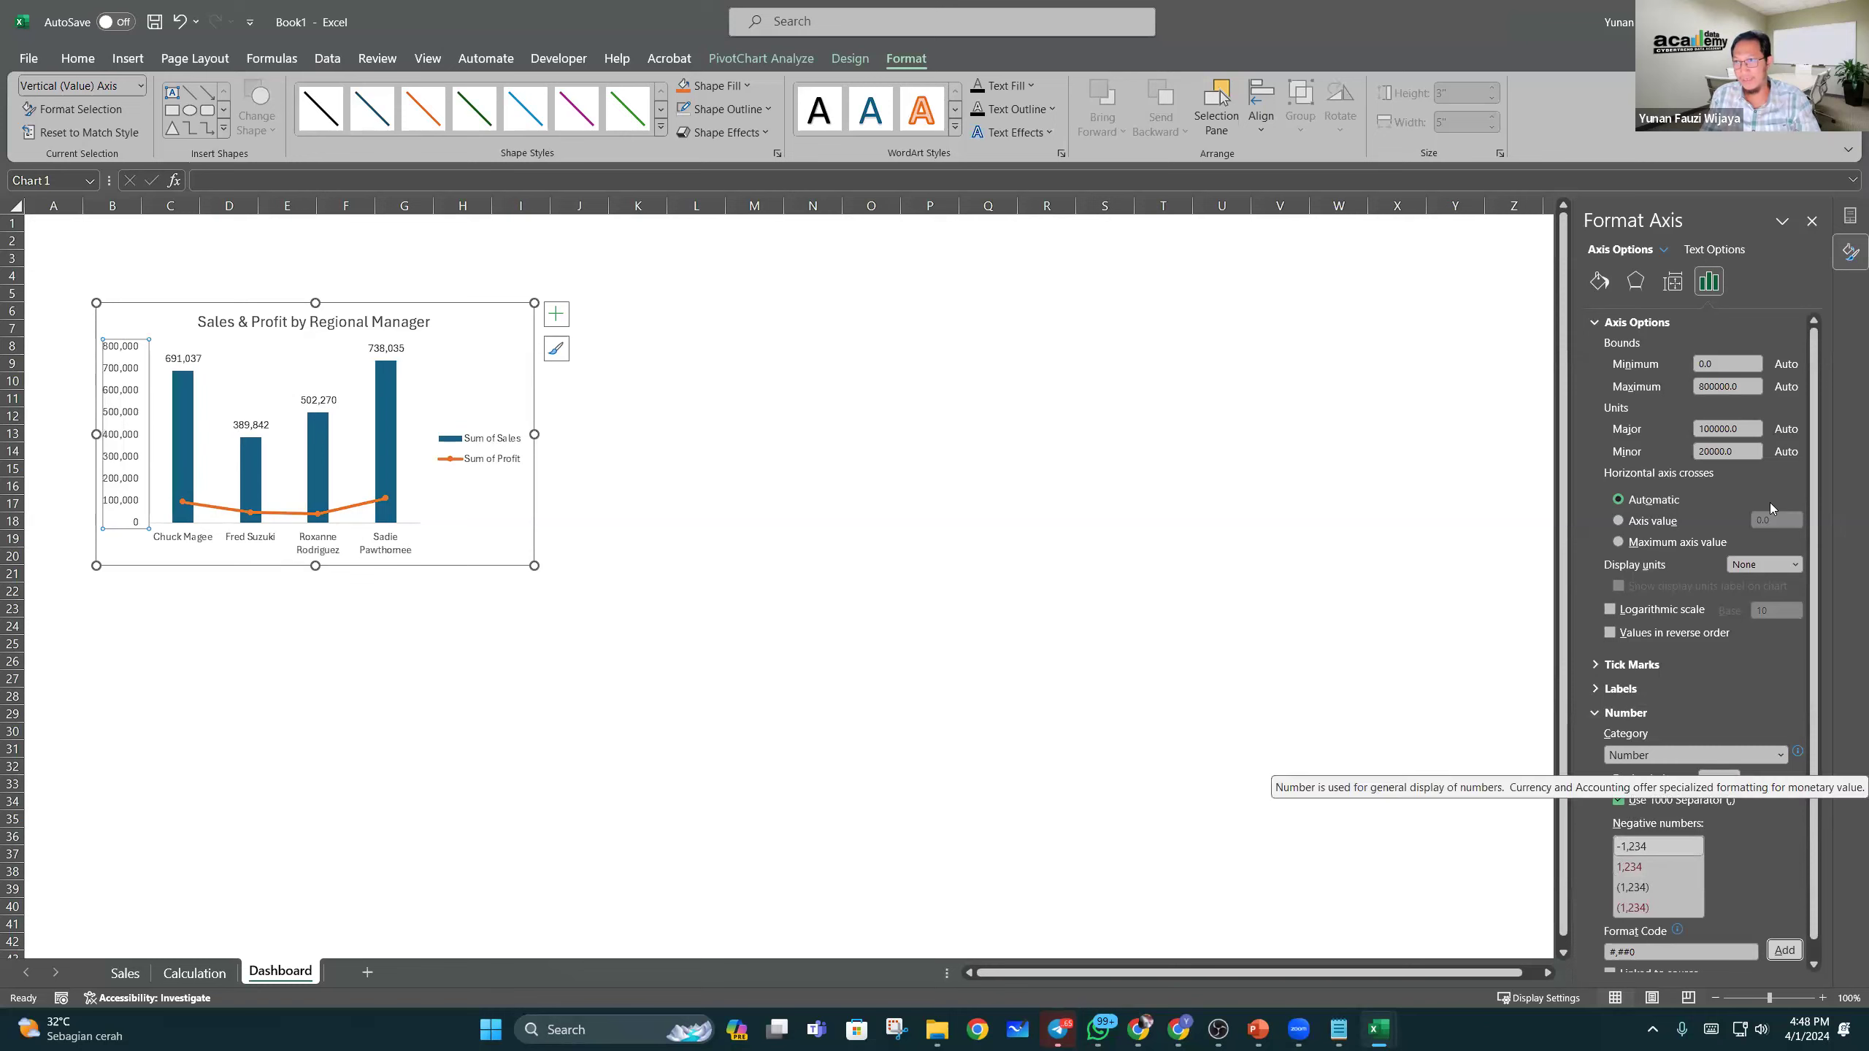
Step: Set the display units of the chart's vertical axis to Thousands
click(1780, 564)
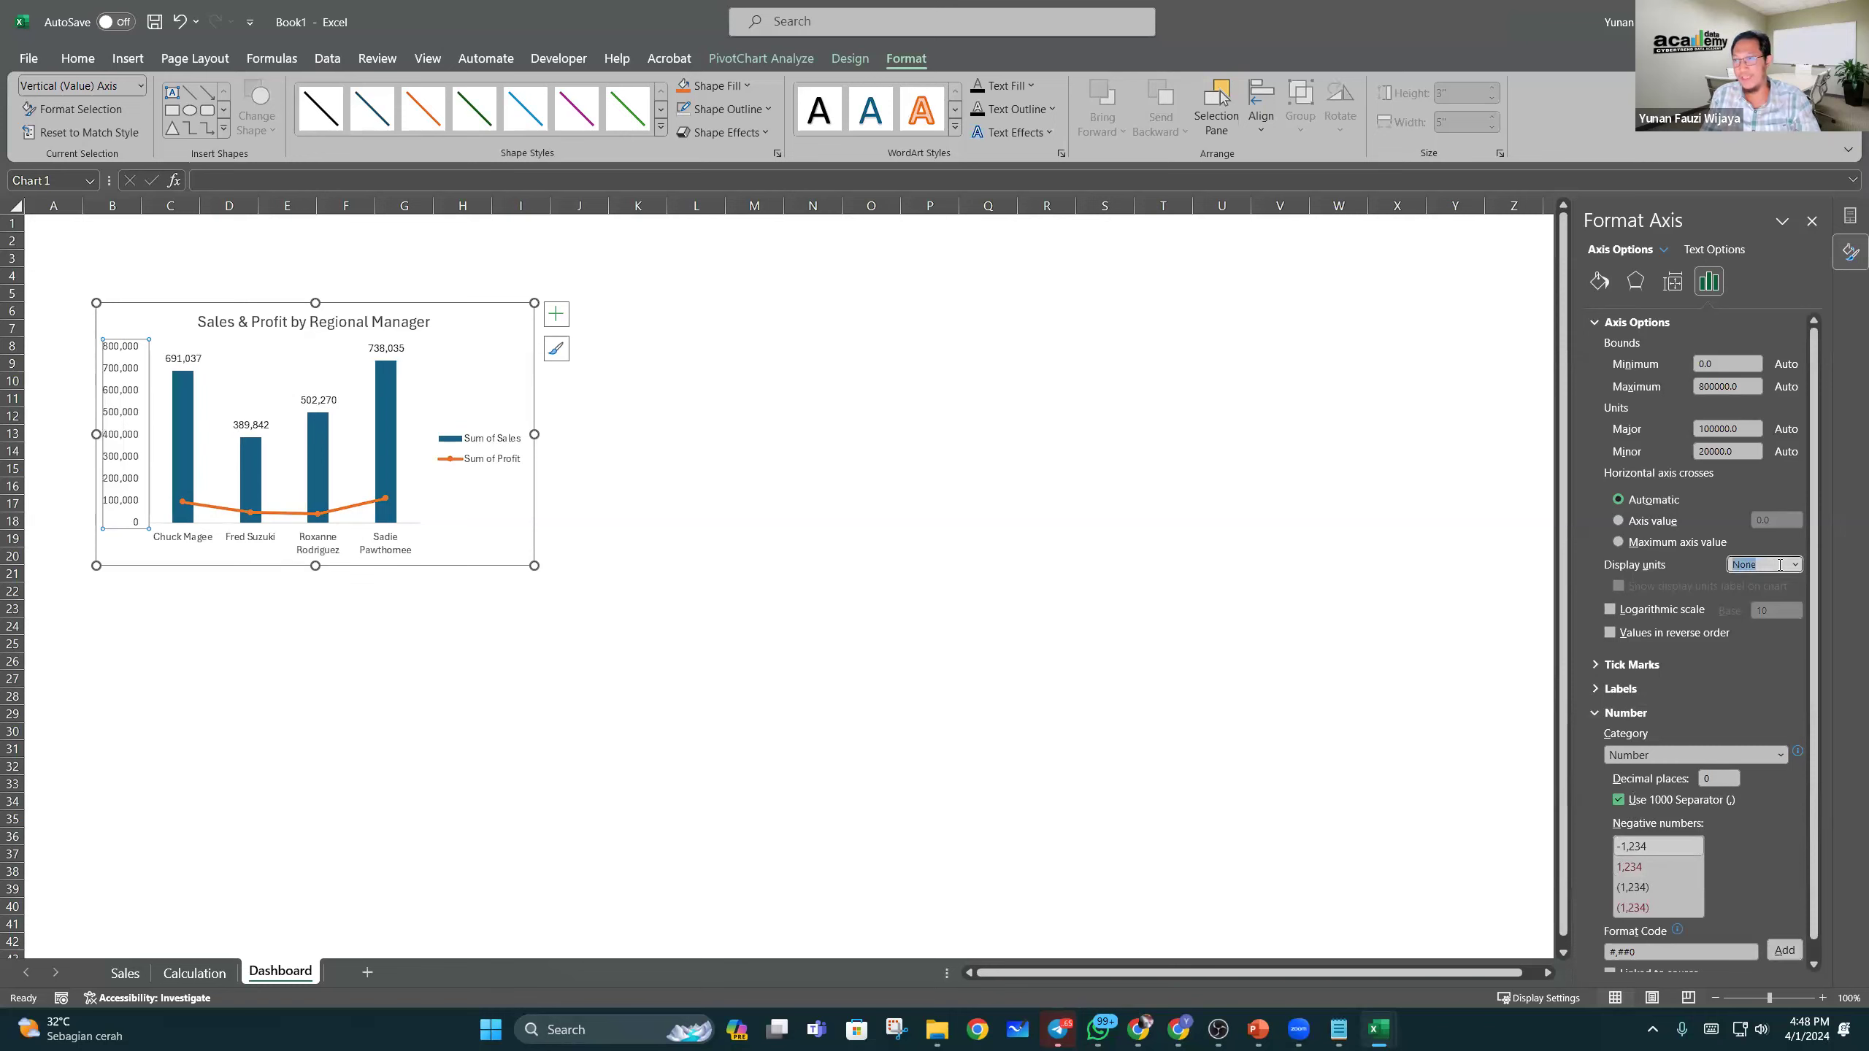
click(1795, 564)
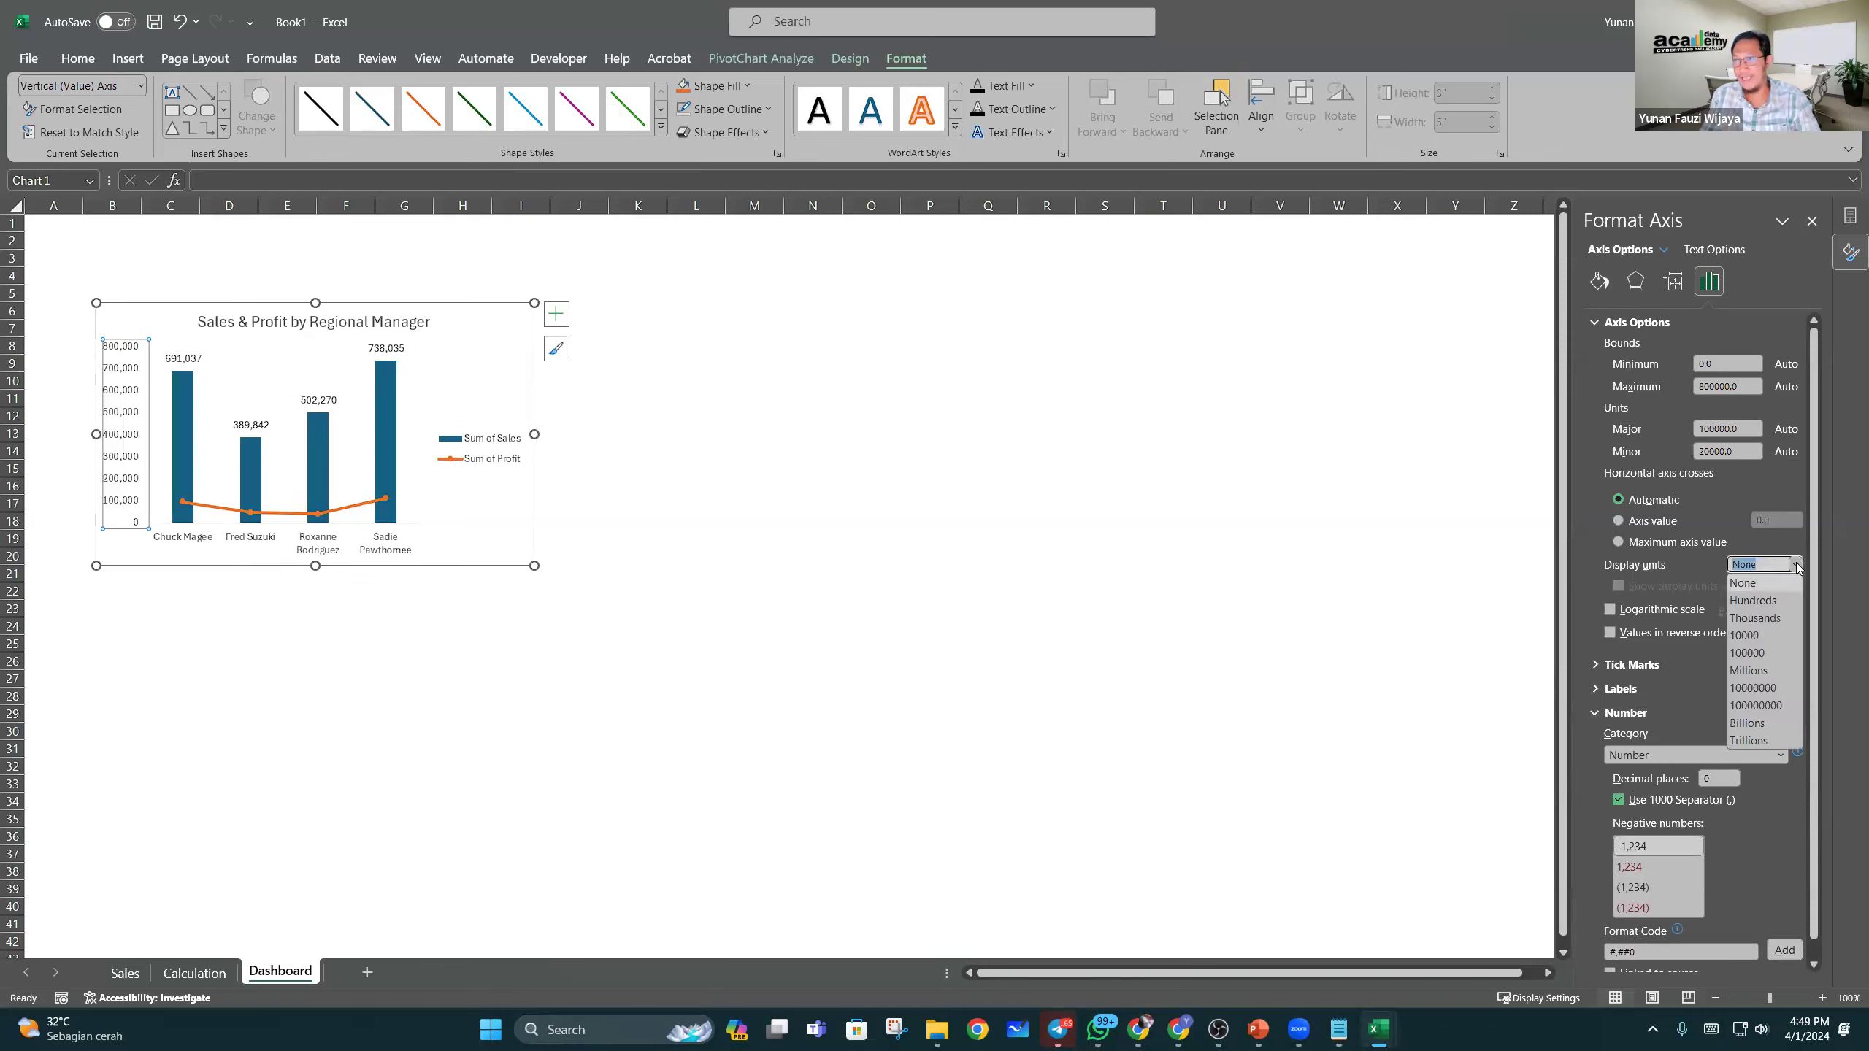
click(1774, 618)
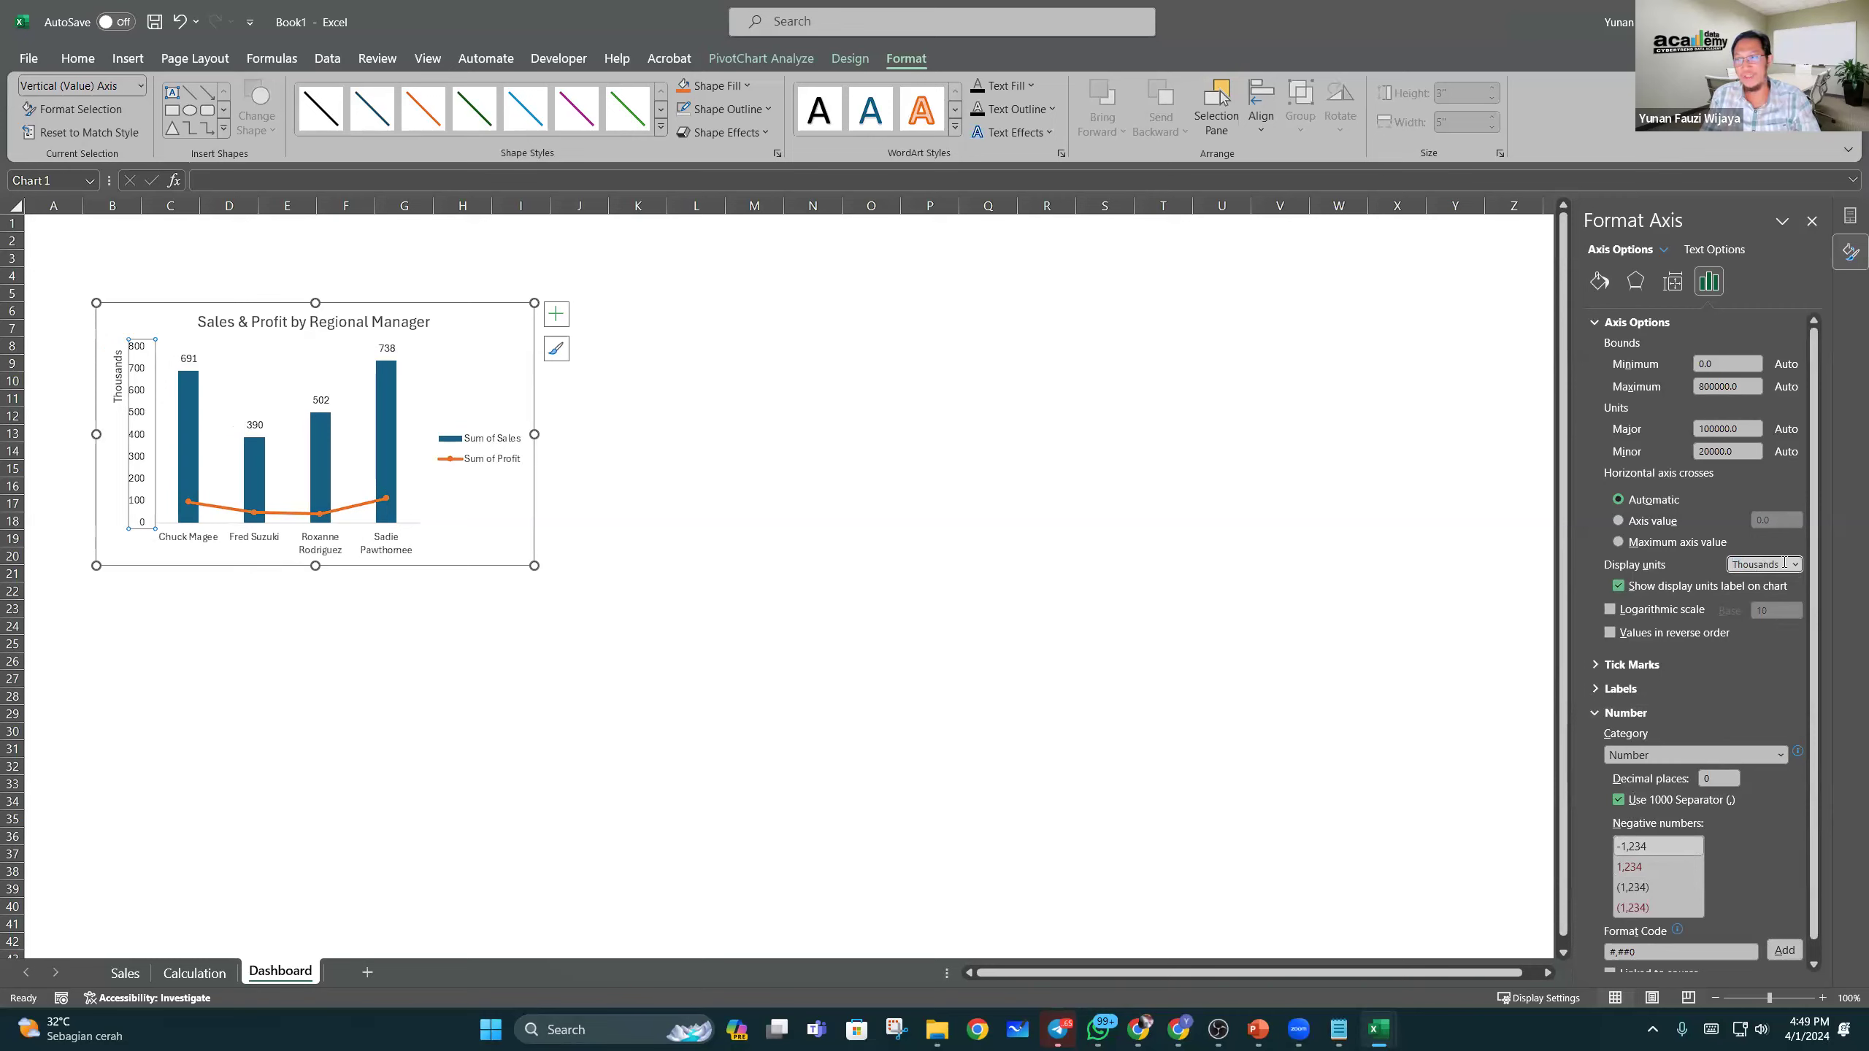
Step: Apply the format code #,##0K to the vertical axis and delete its Thousands display units label
click(1744, 952)
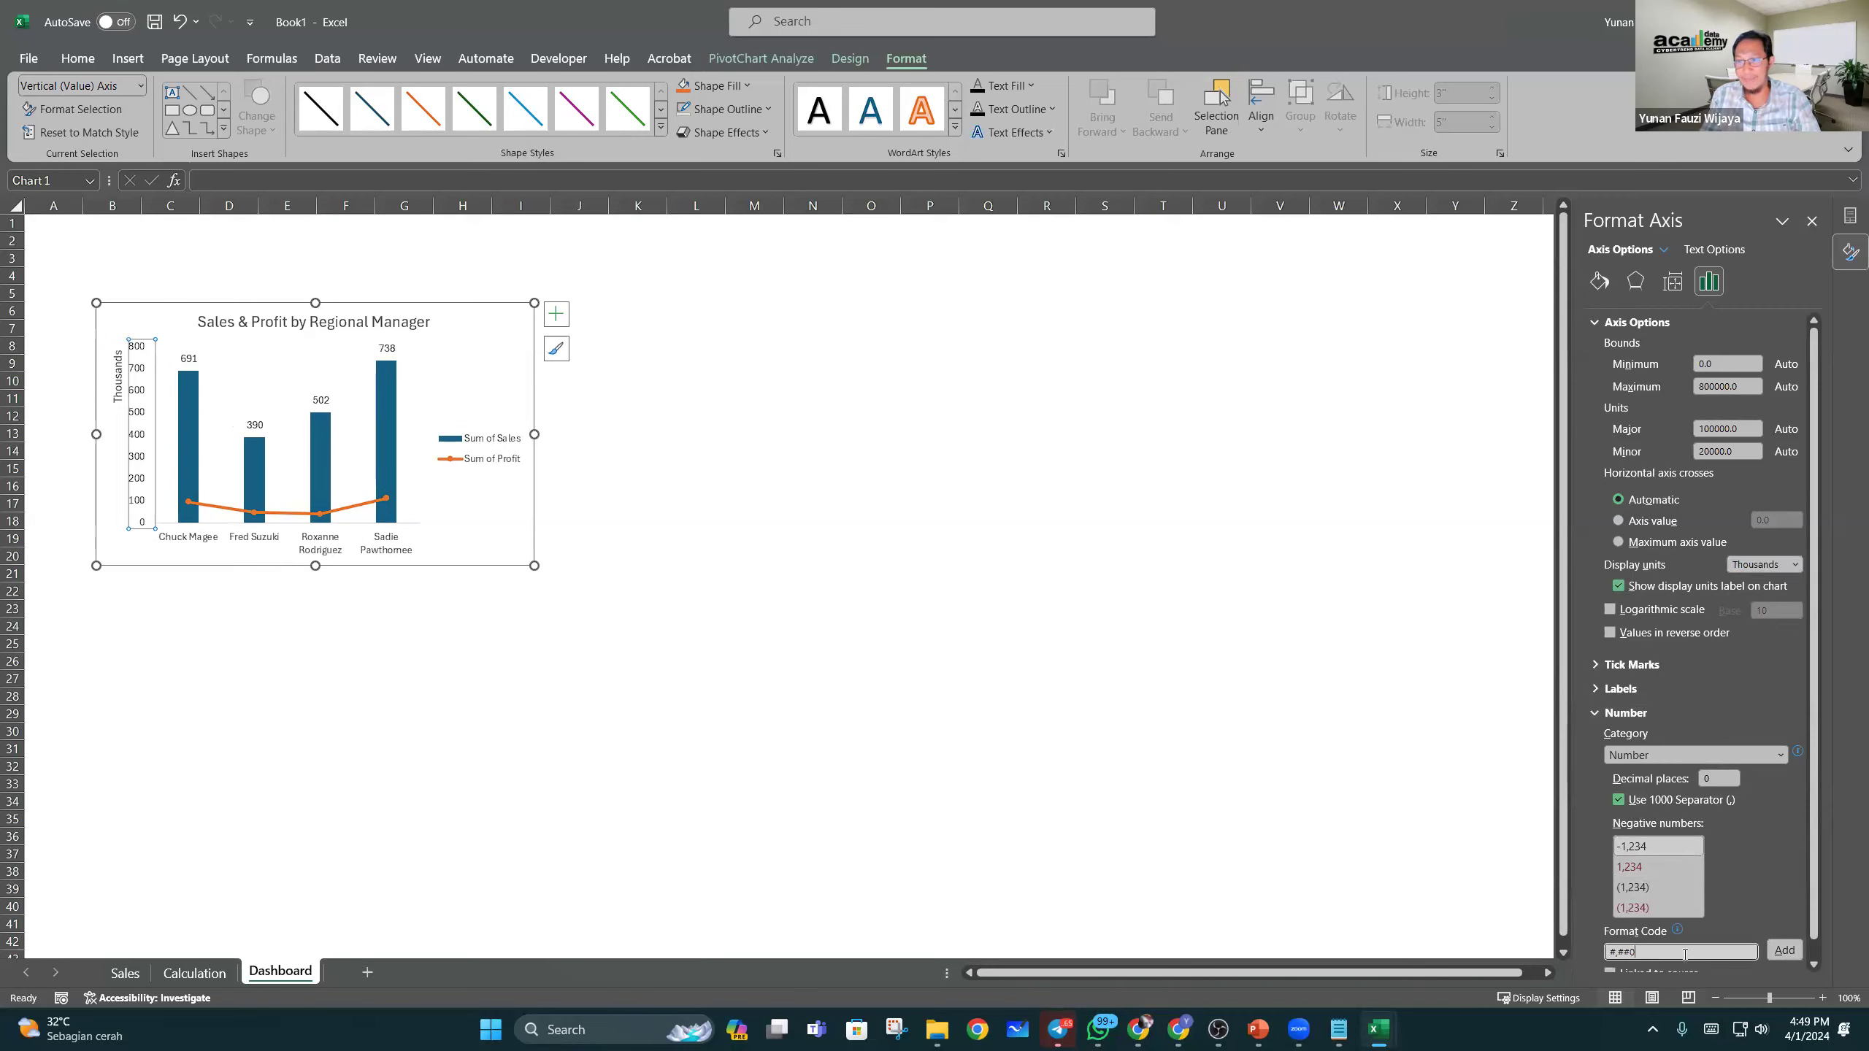
text(K)
click(1793, 954)
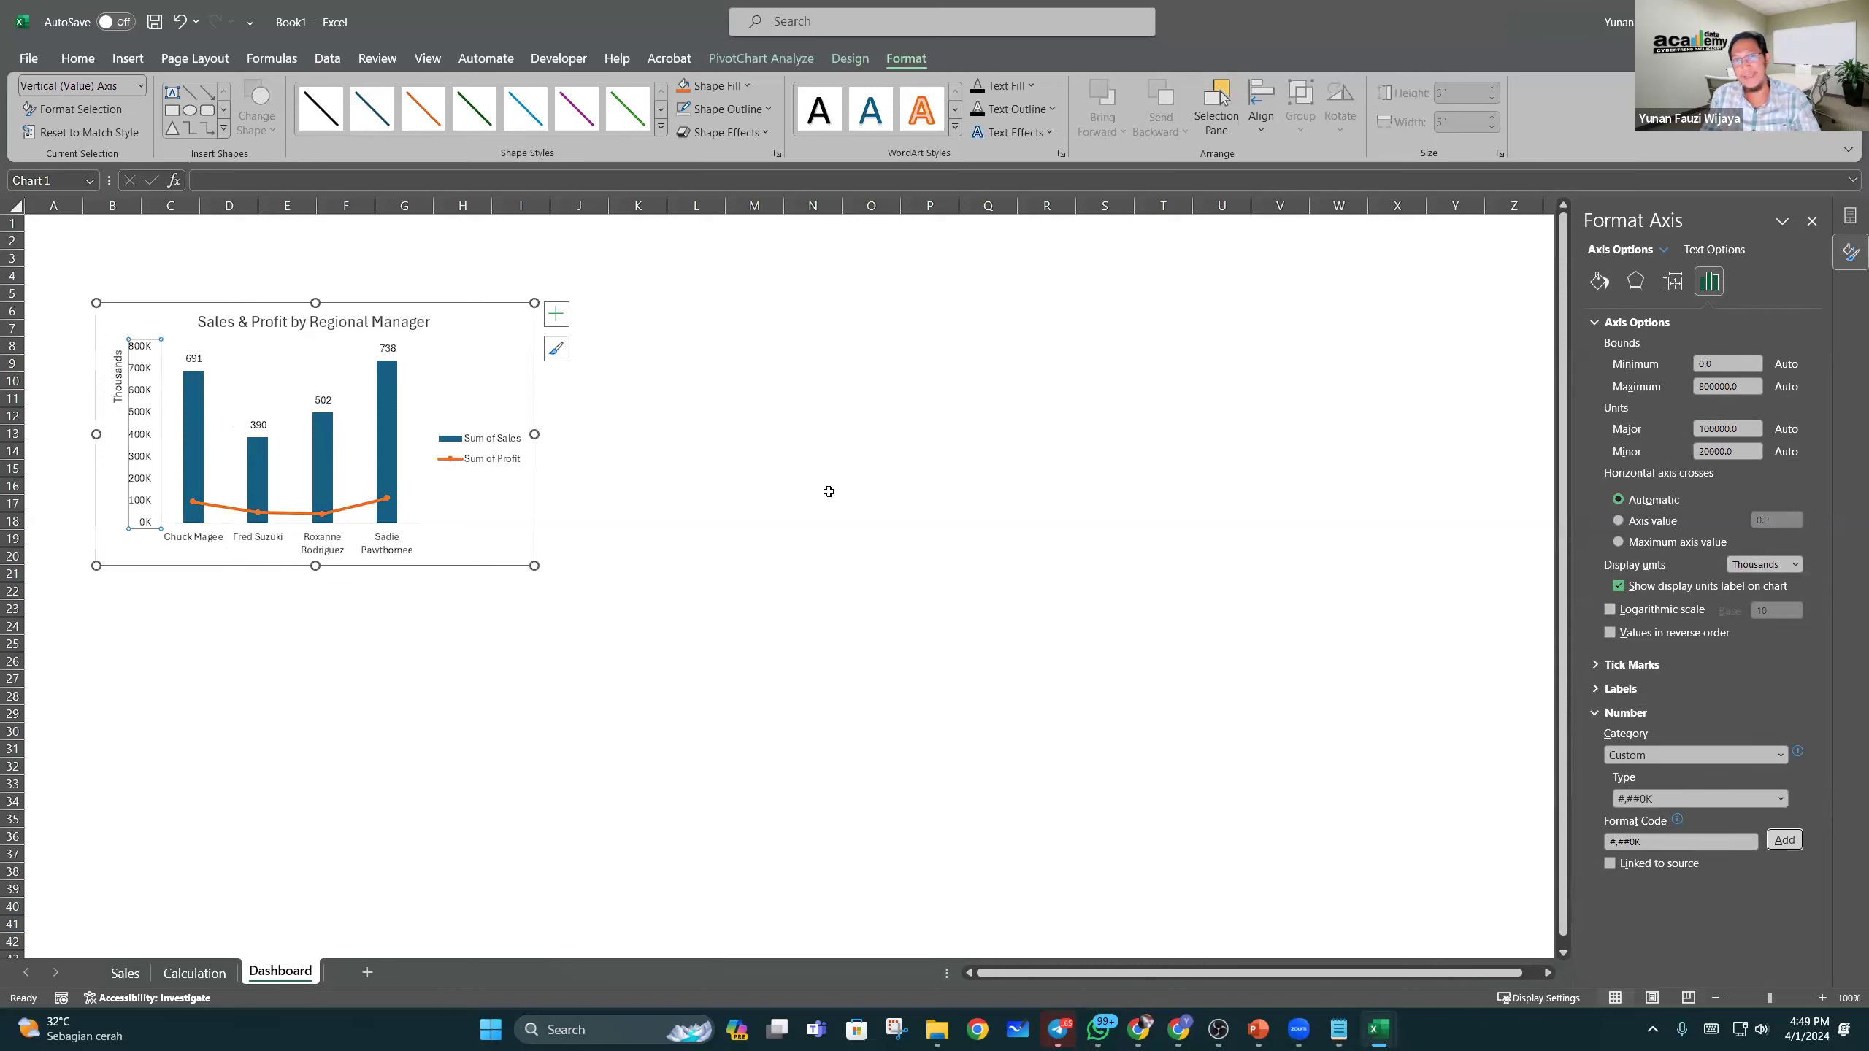
click(117, 375)
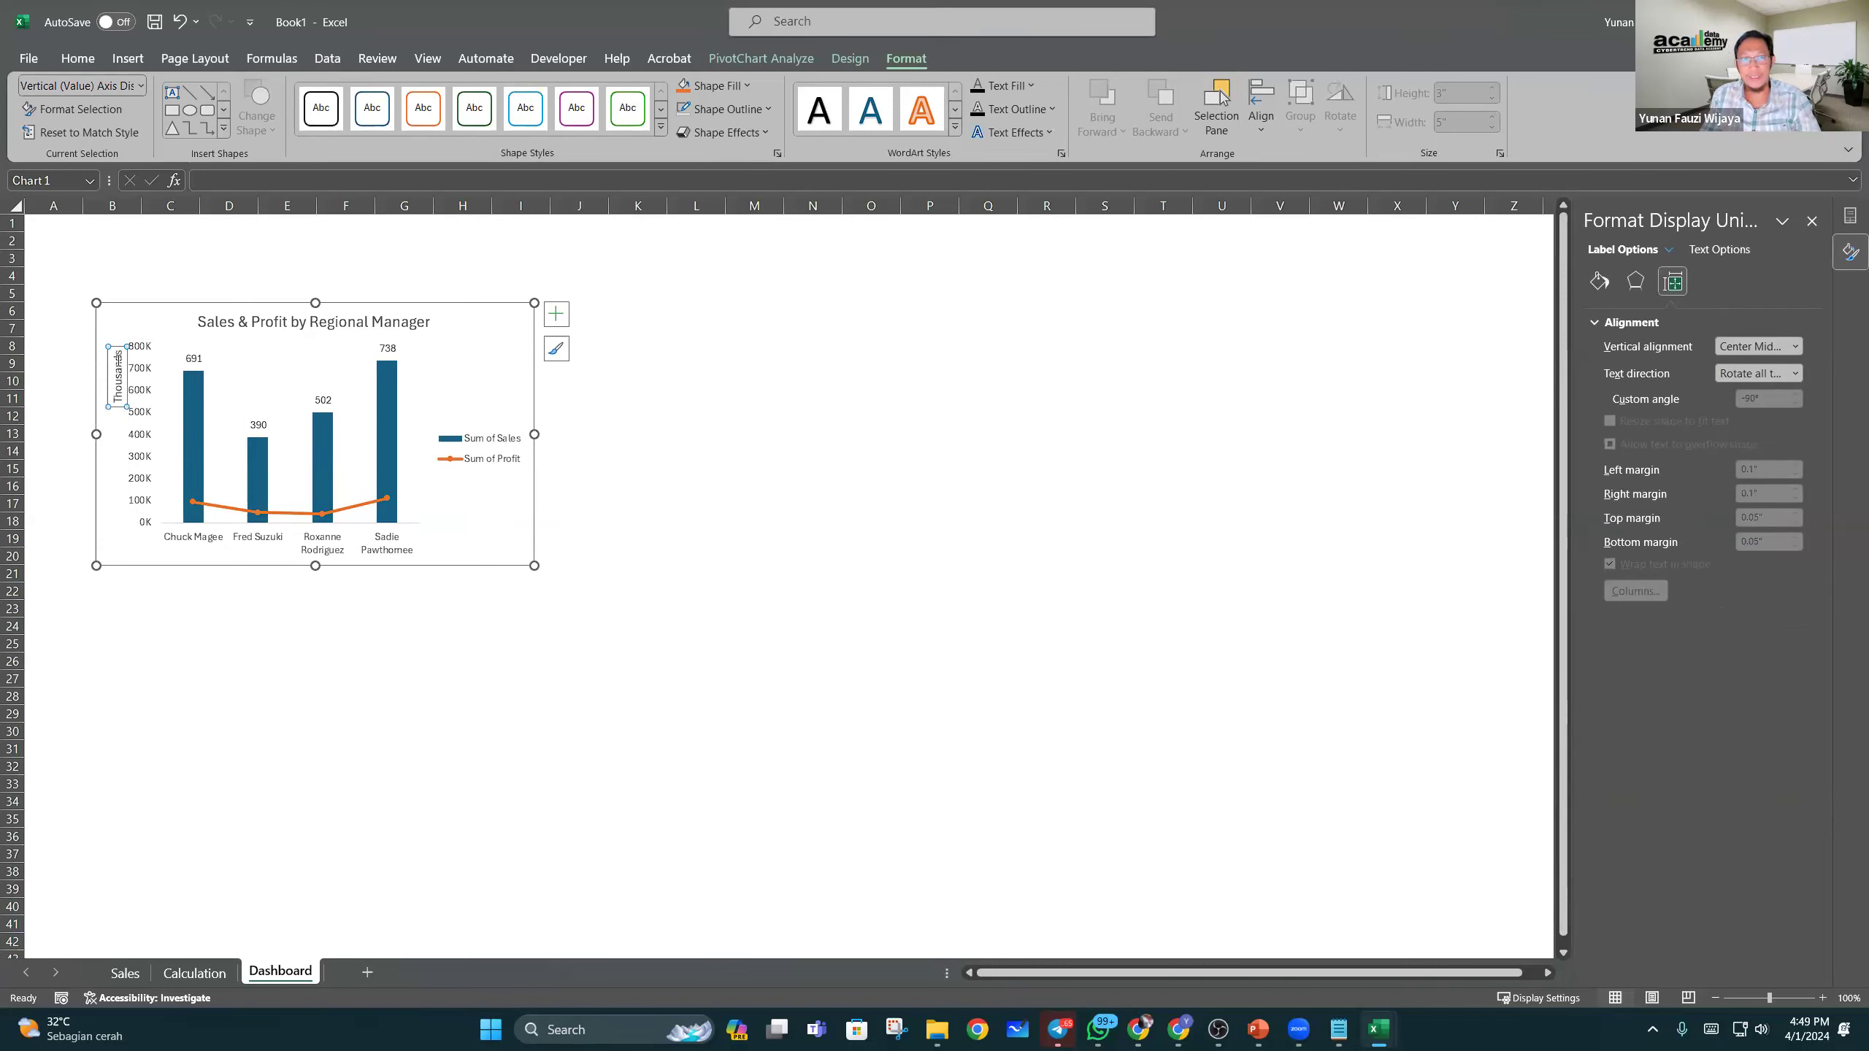
key(Delete)
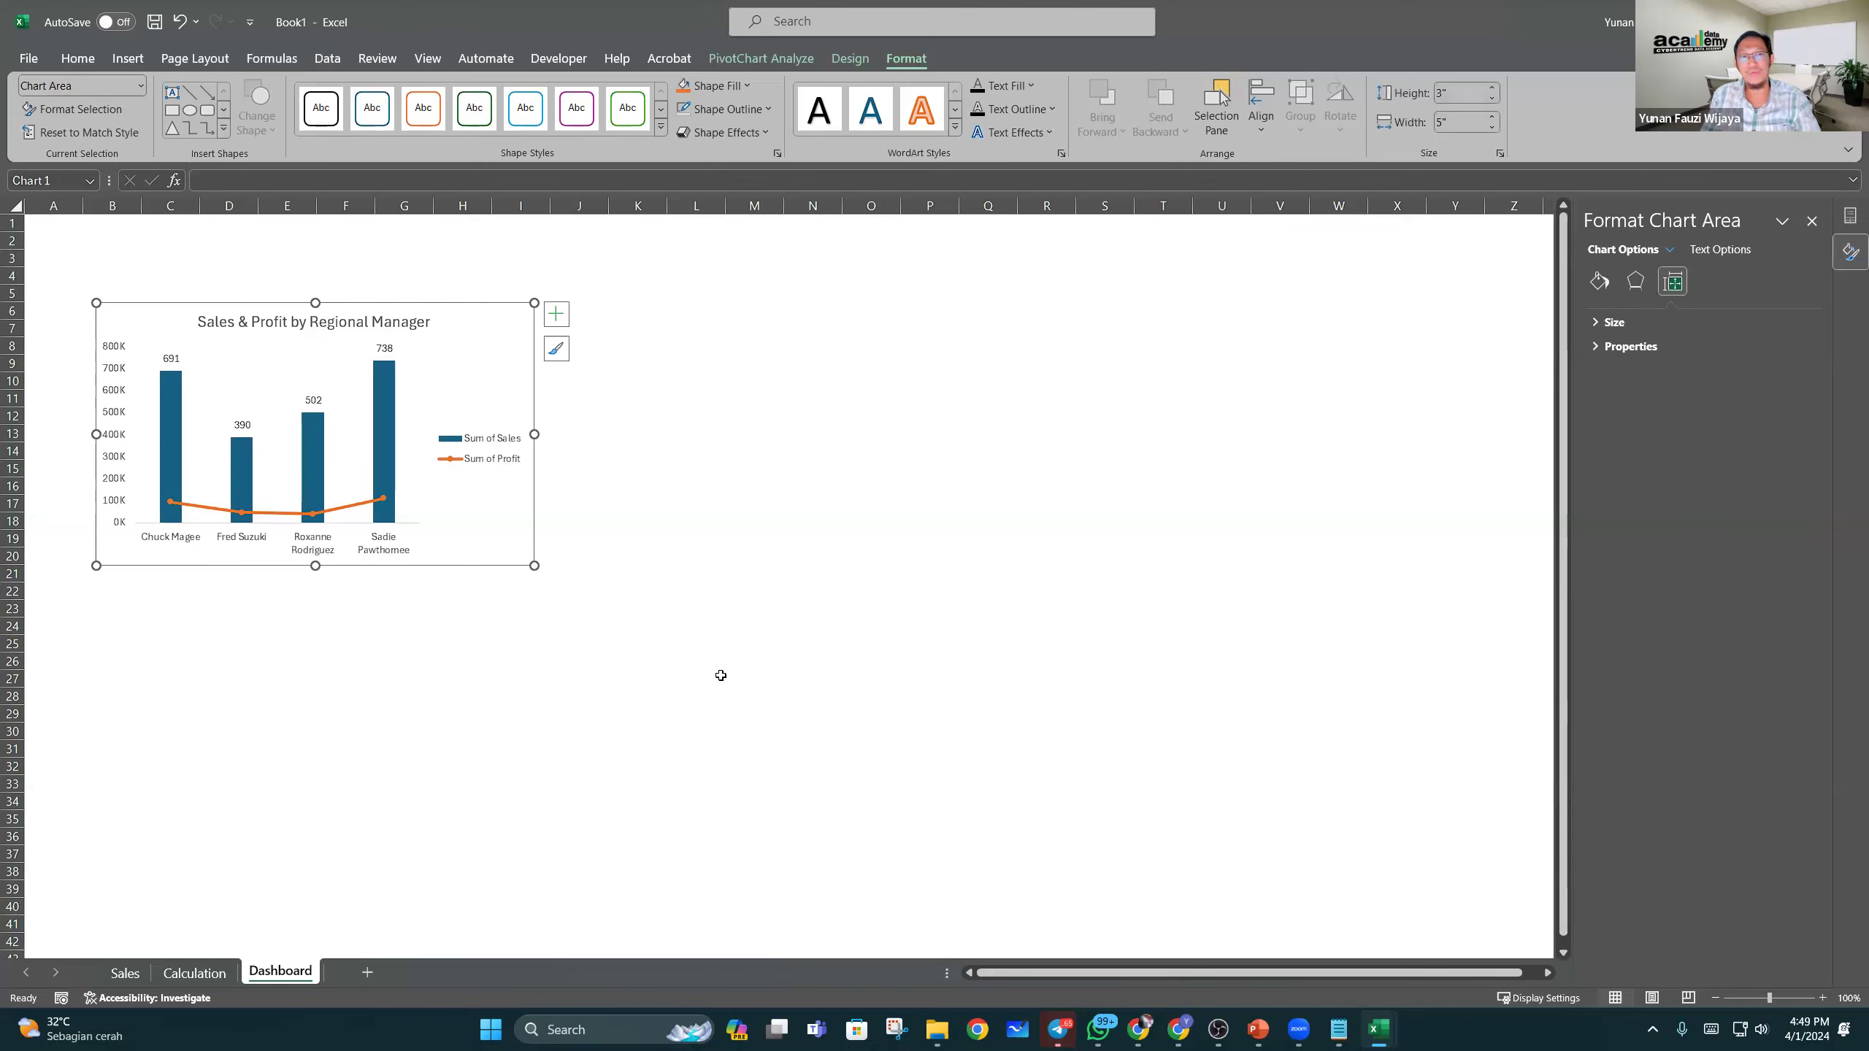
Step: Open the label options for the Sum of Sales data labels on the chart
click(166, 352)
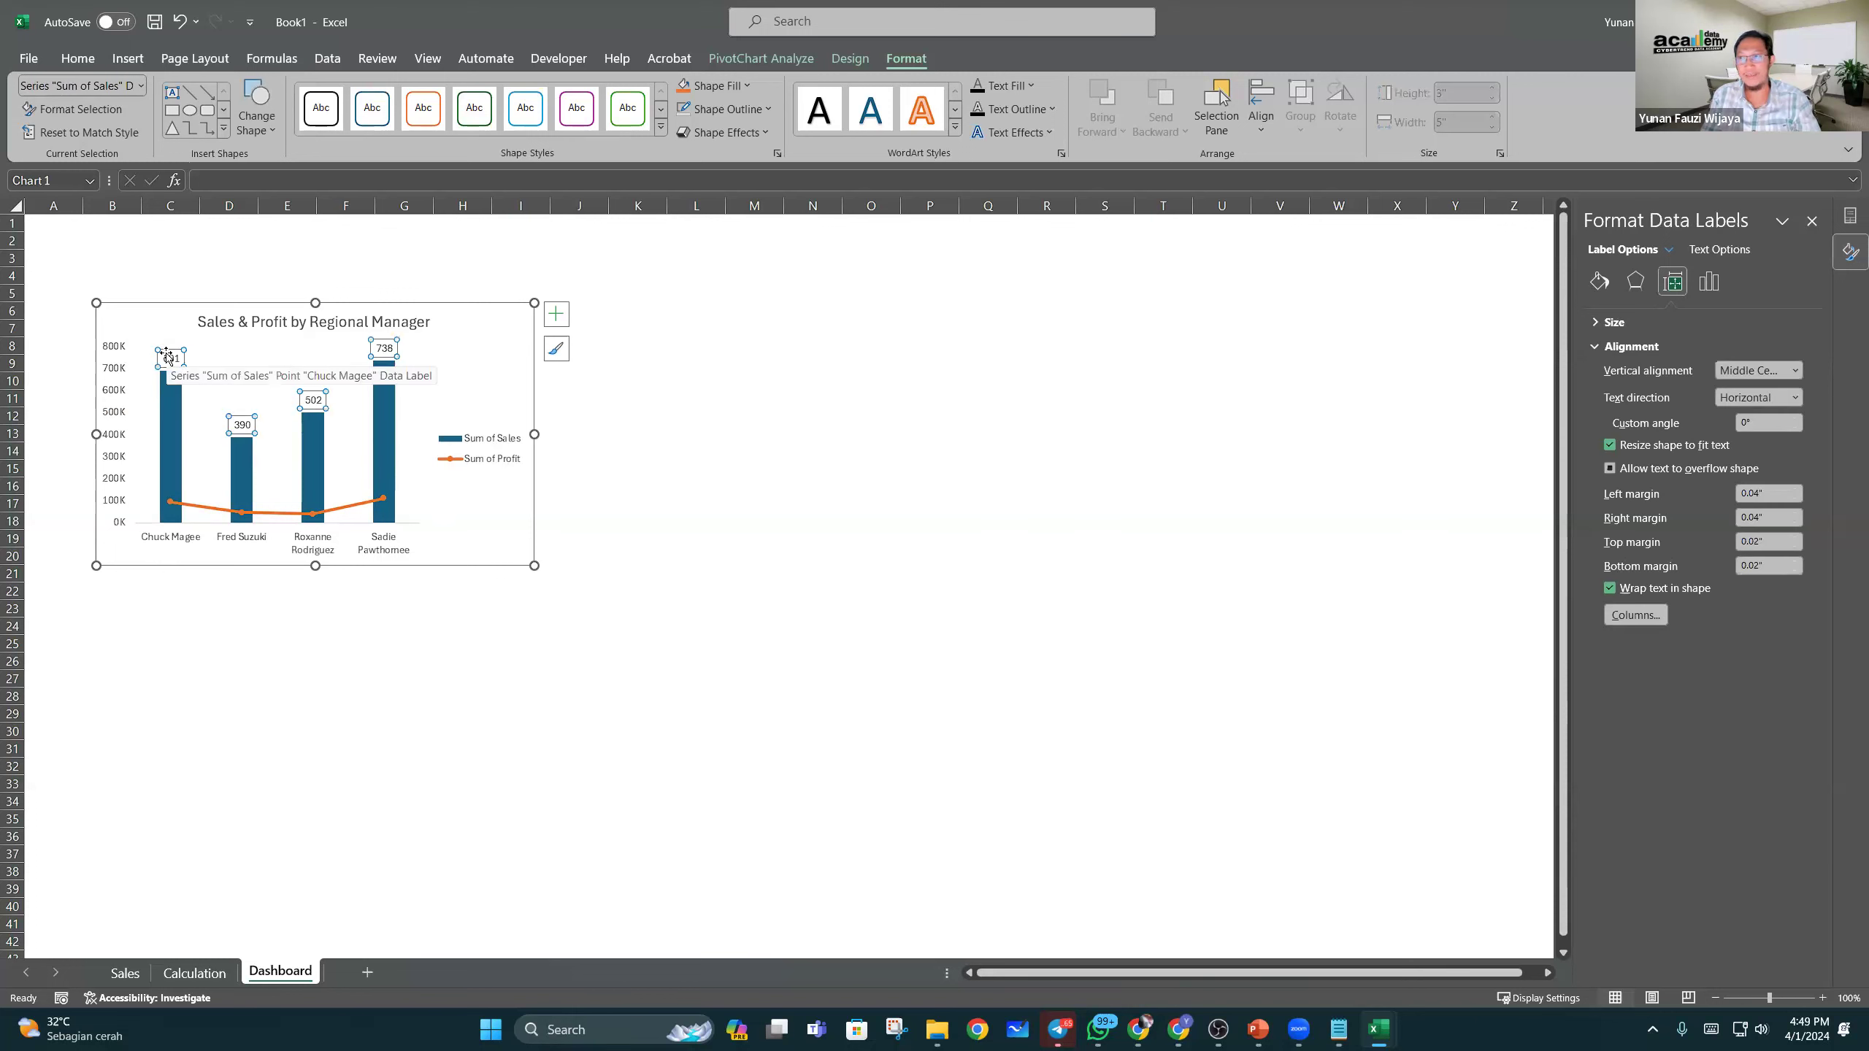
click(1708, 281)
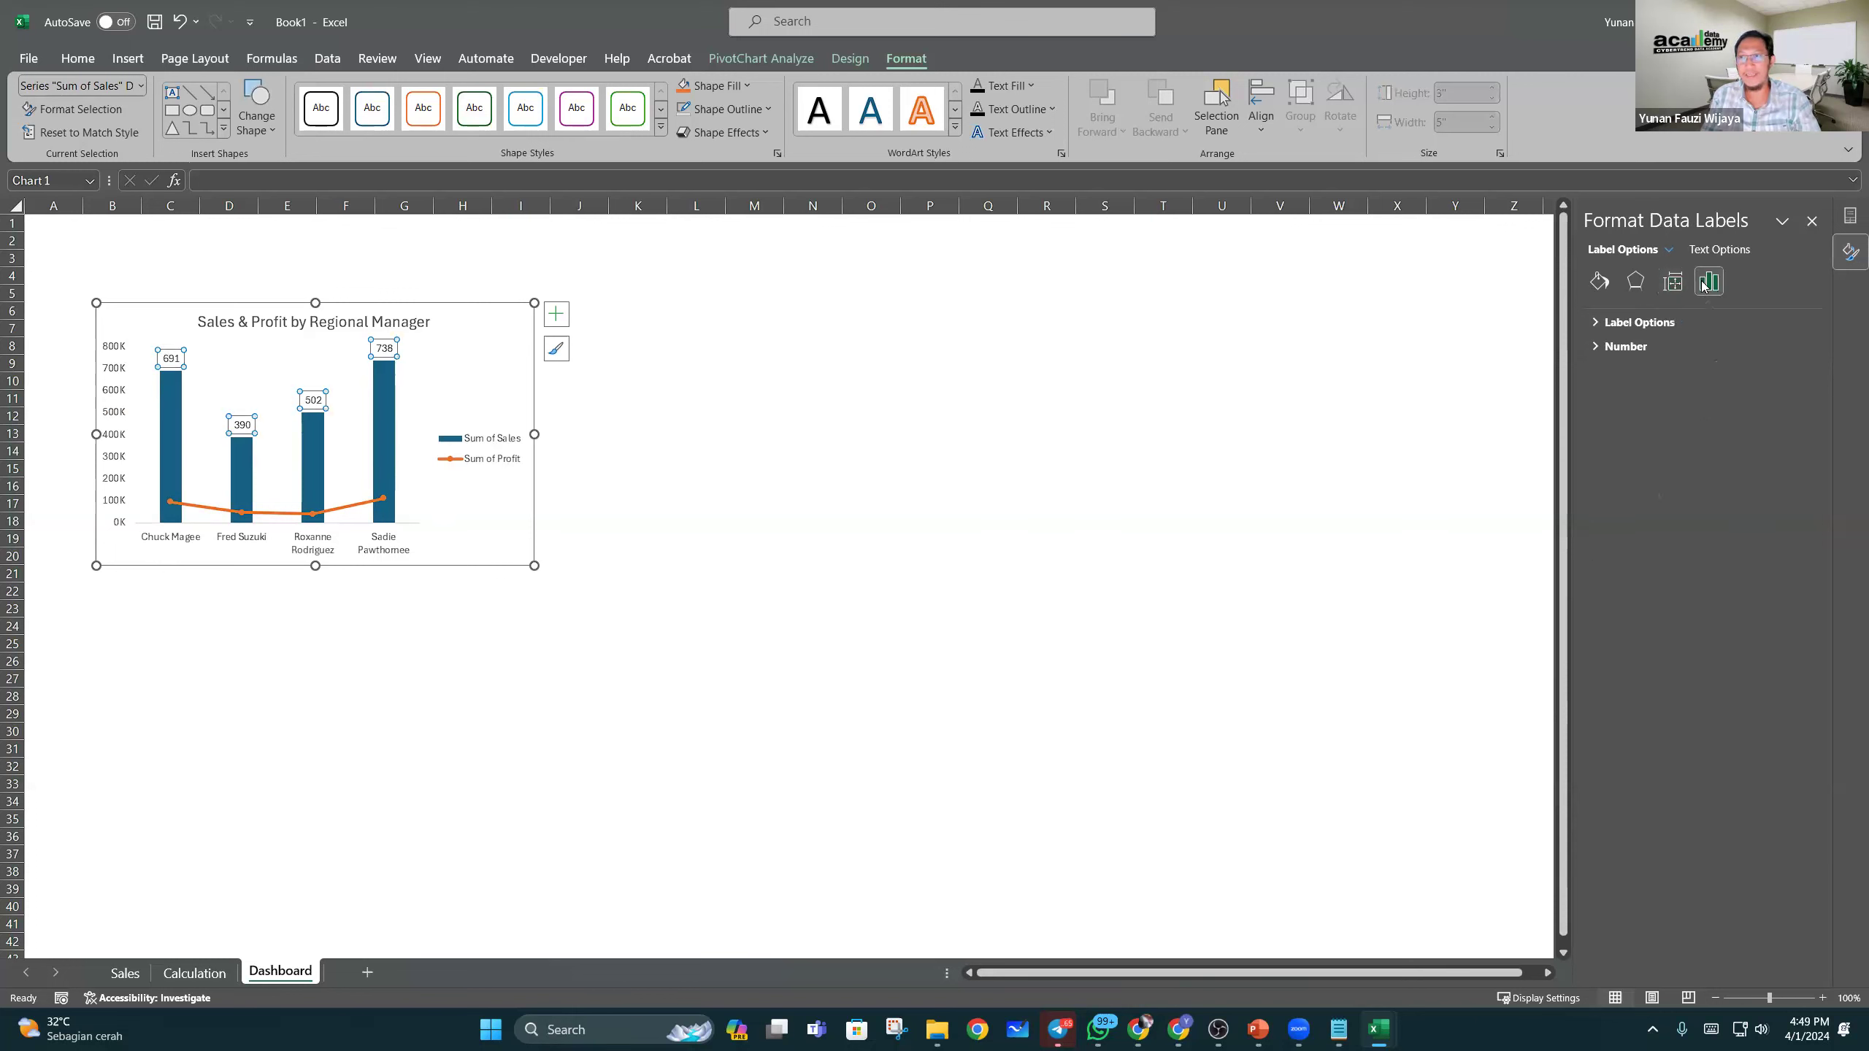
click(657, 418)
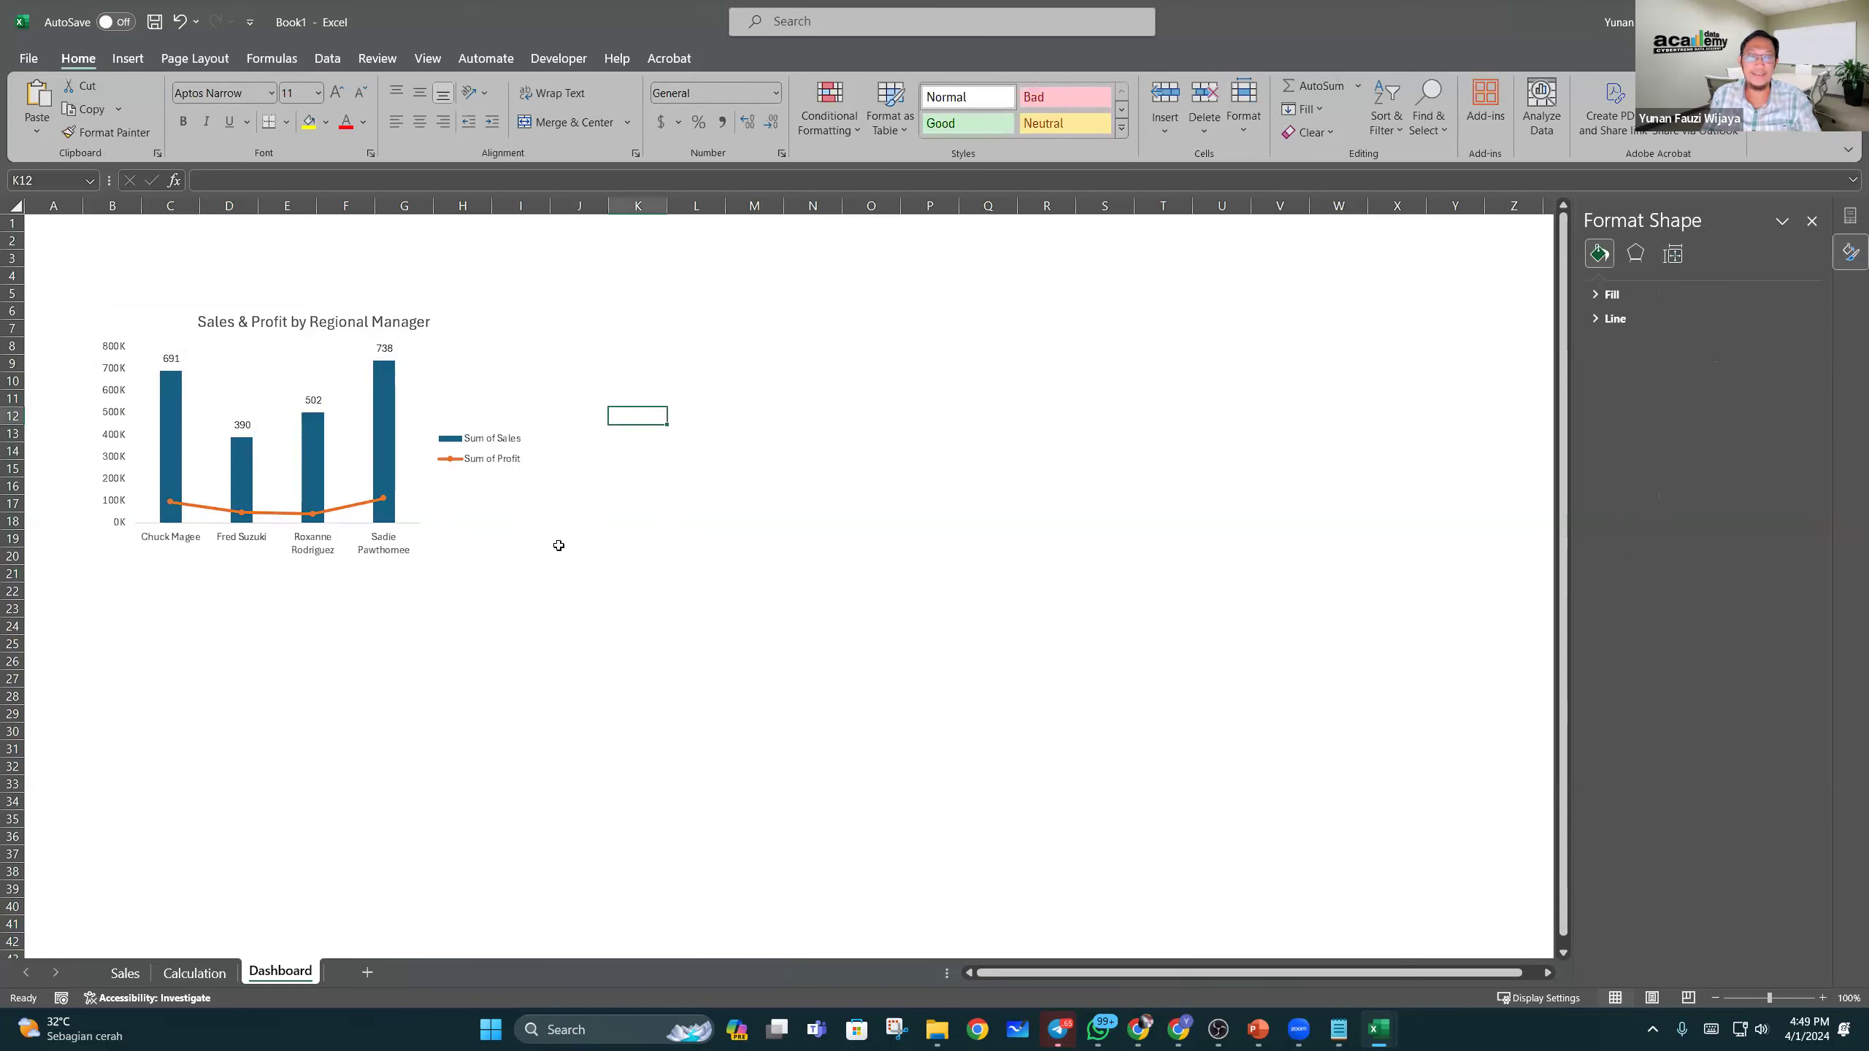
Step: Move the Sales & Profit by Regional Manager chart slightly to the left on the Dashboard sheet
click(543, 400)
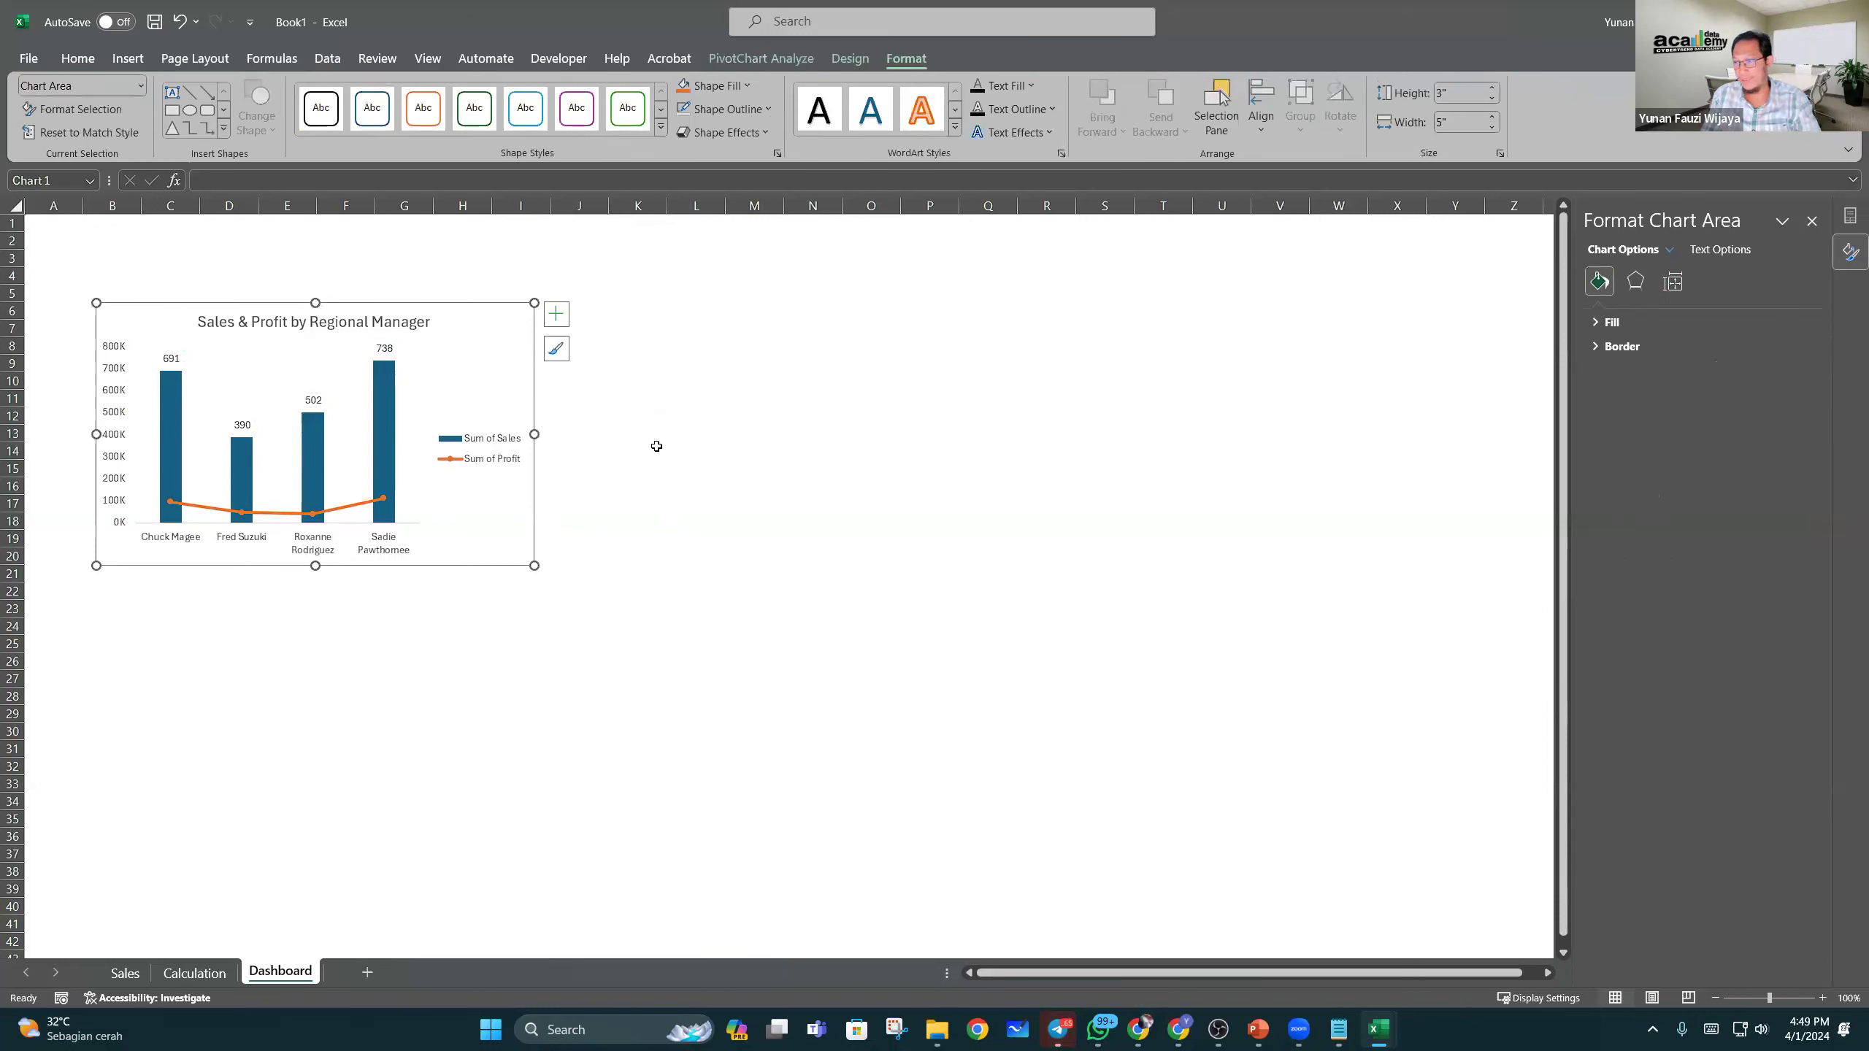
drag(479, 319, 457, 349)
click(754, 363)
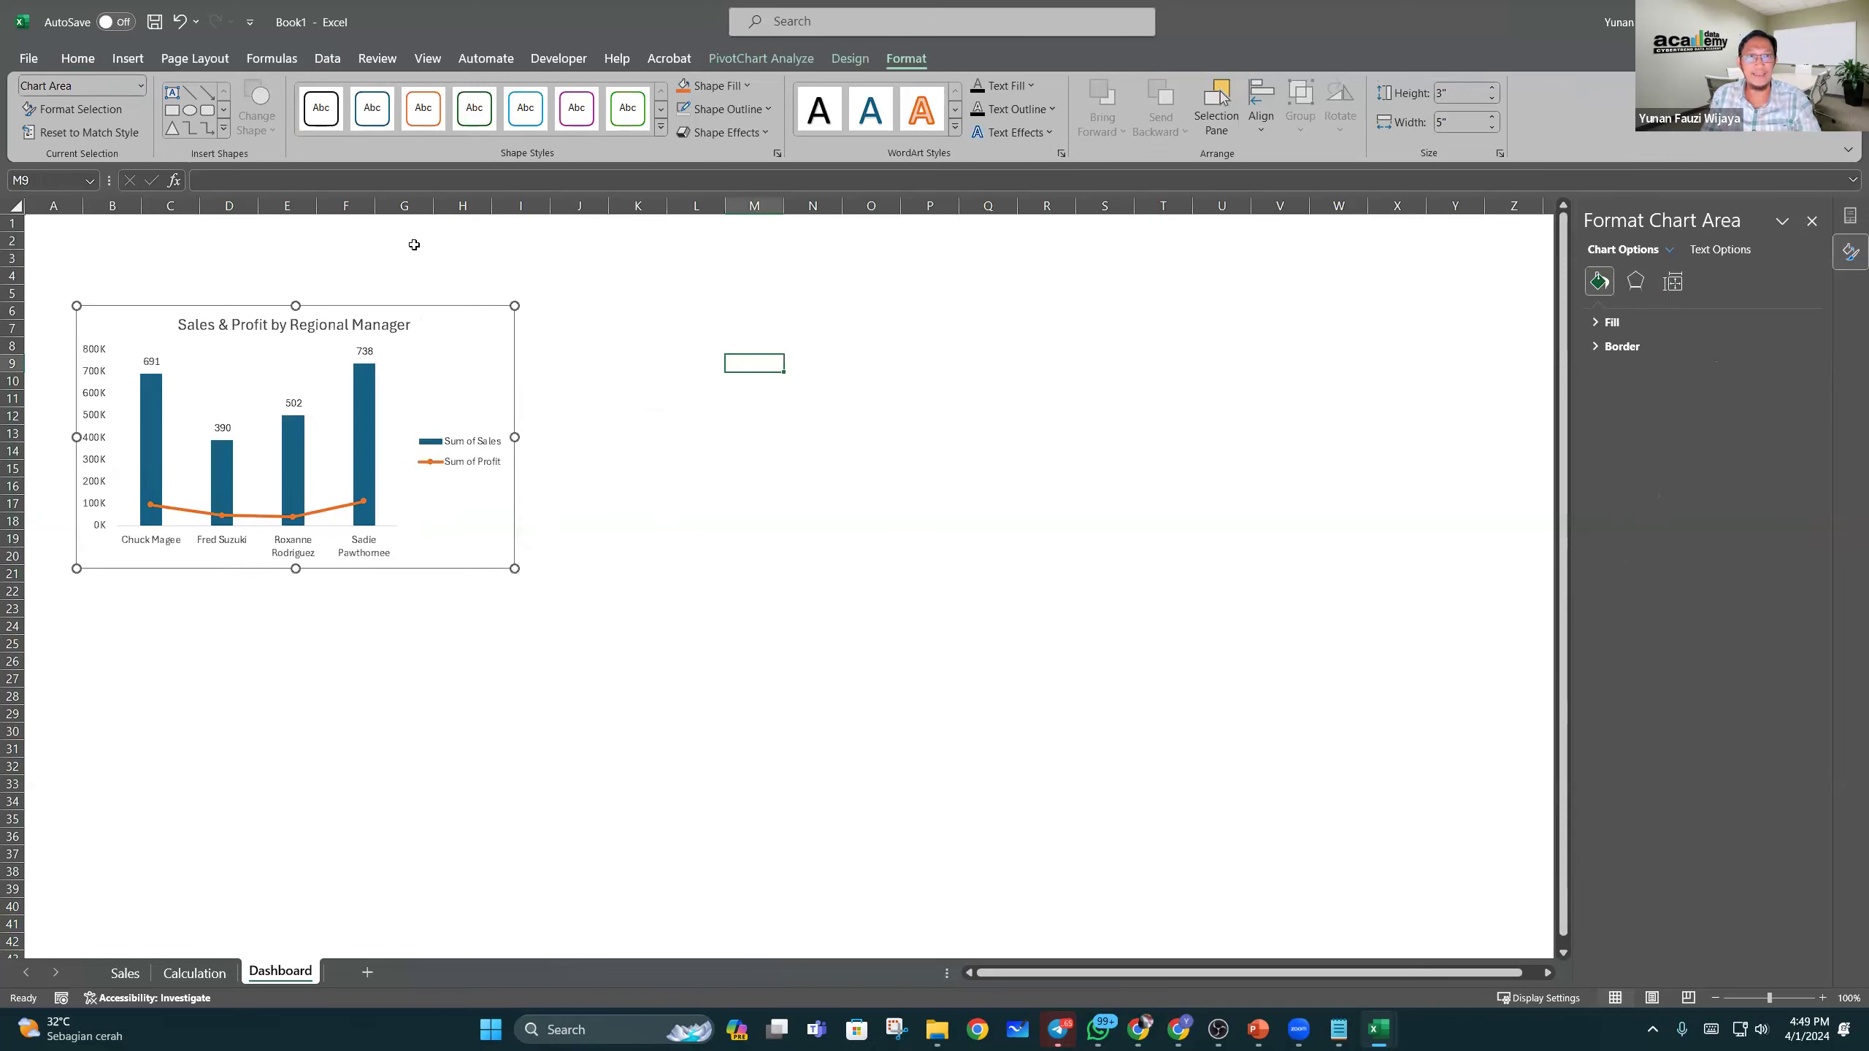
click(368, 251)
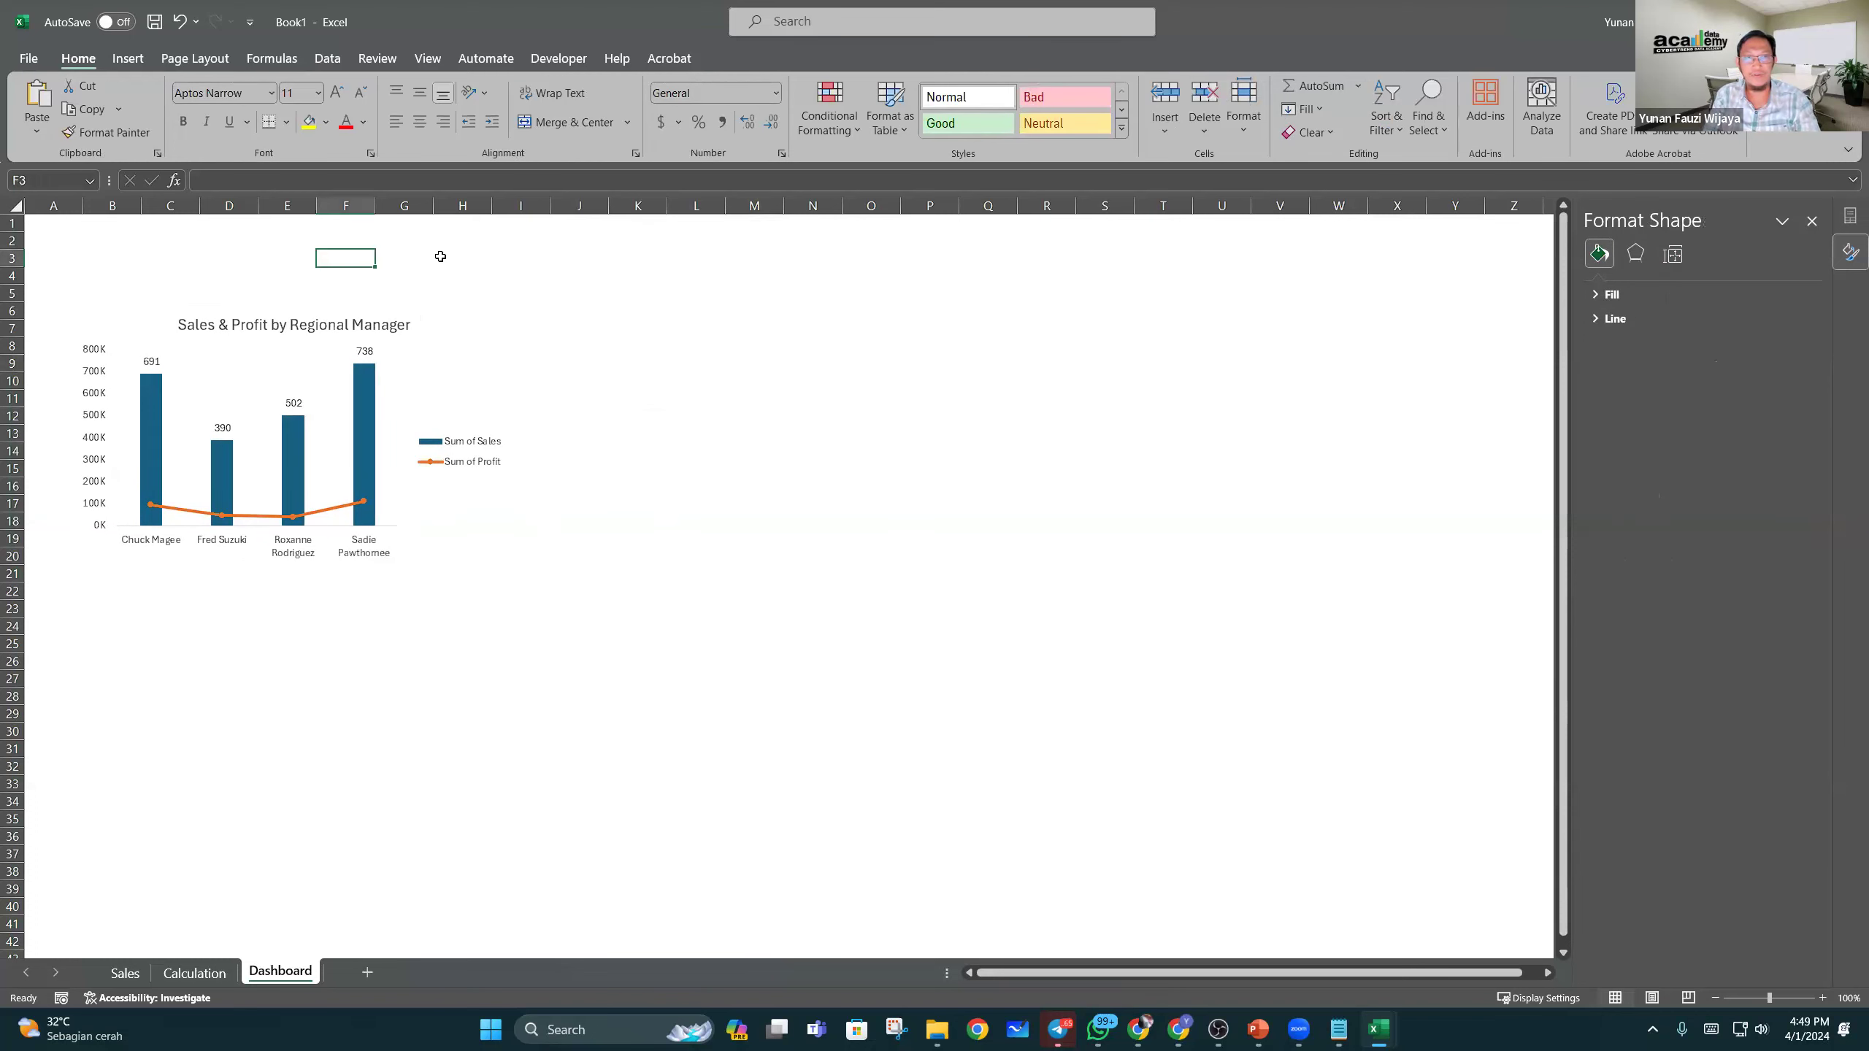
text(Sal)
key(BackSpace)
key(BackSpace)
key(BackSpace)
key(BackSpace)
key(BackSpace)
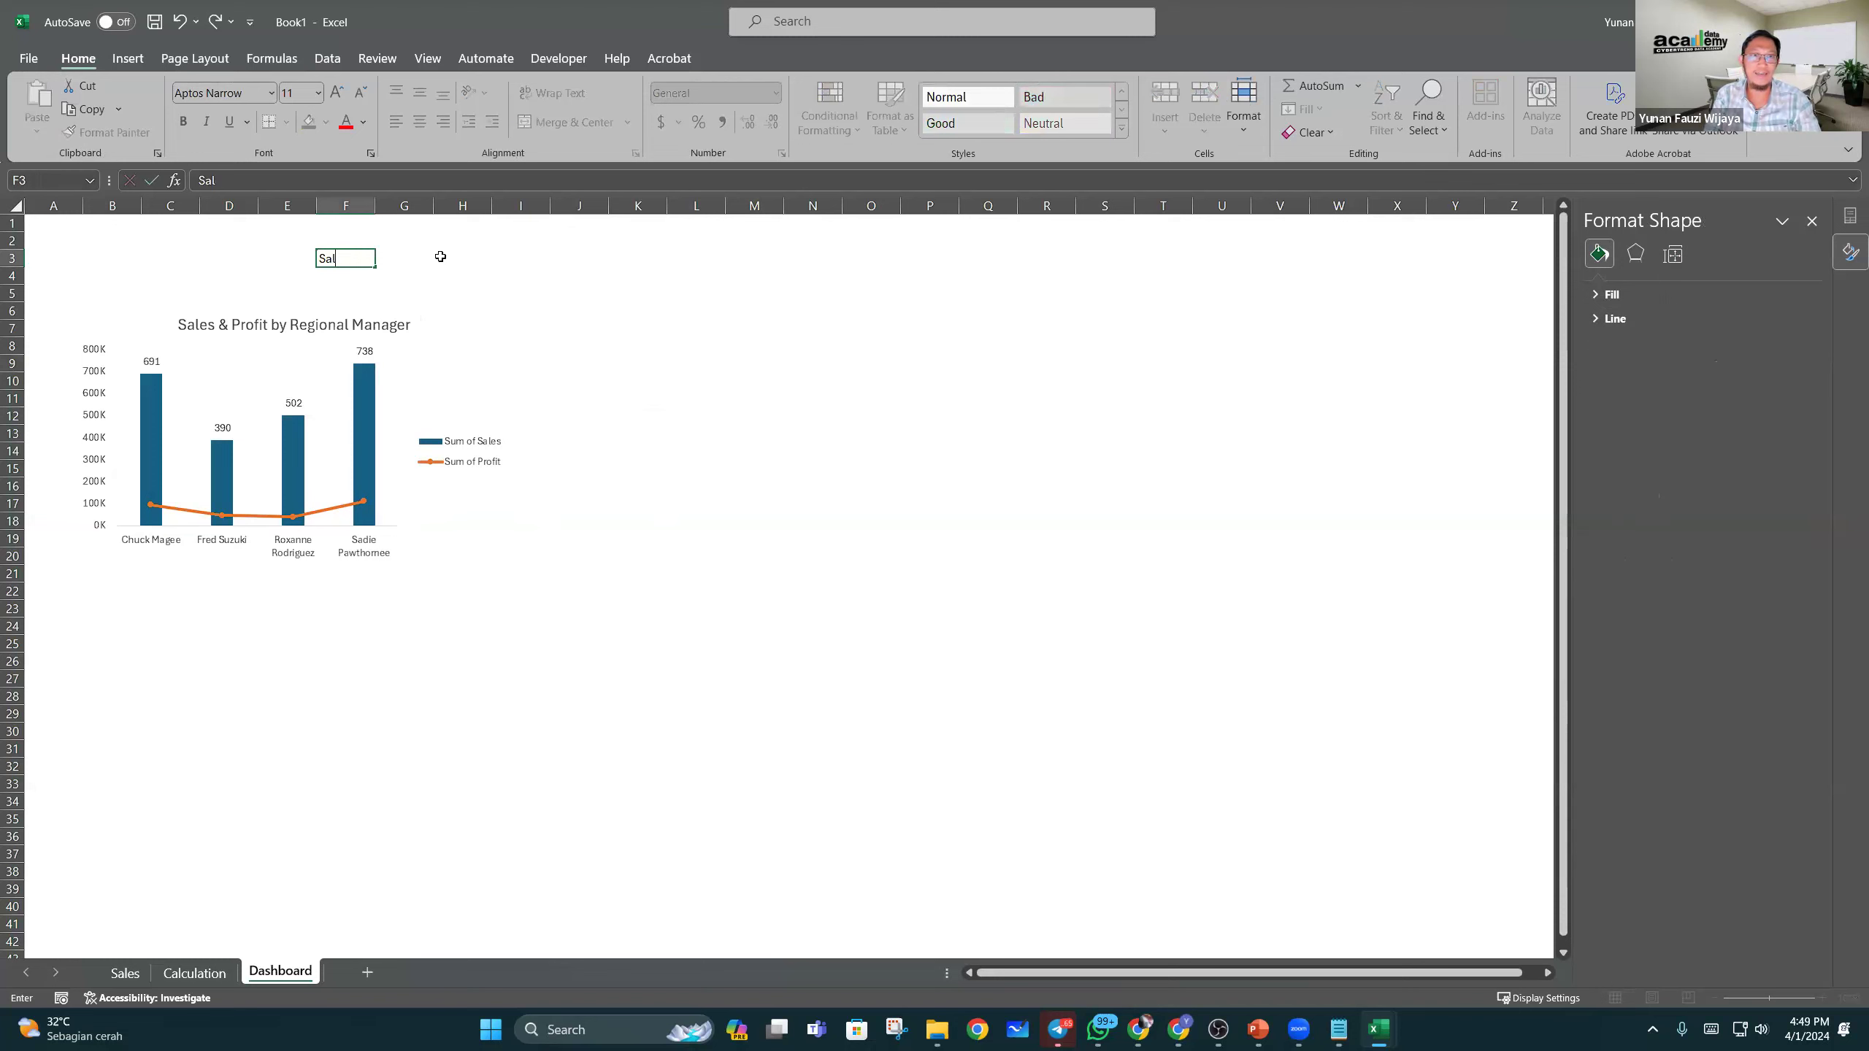
key(Return)
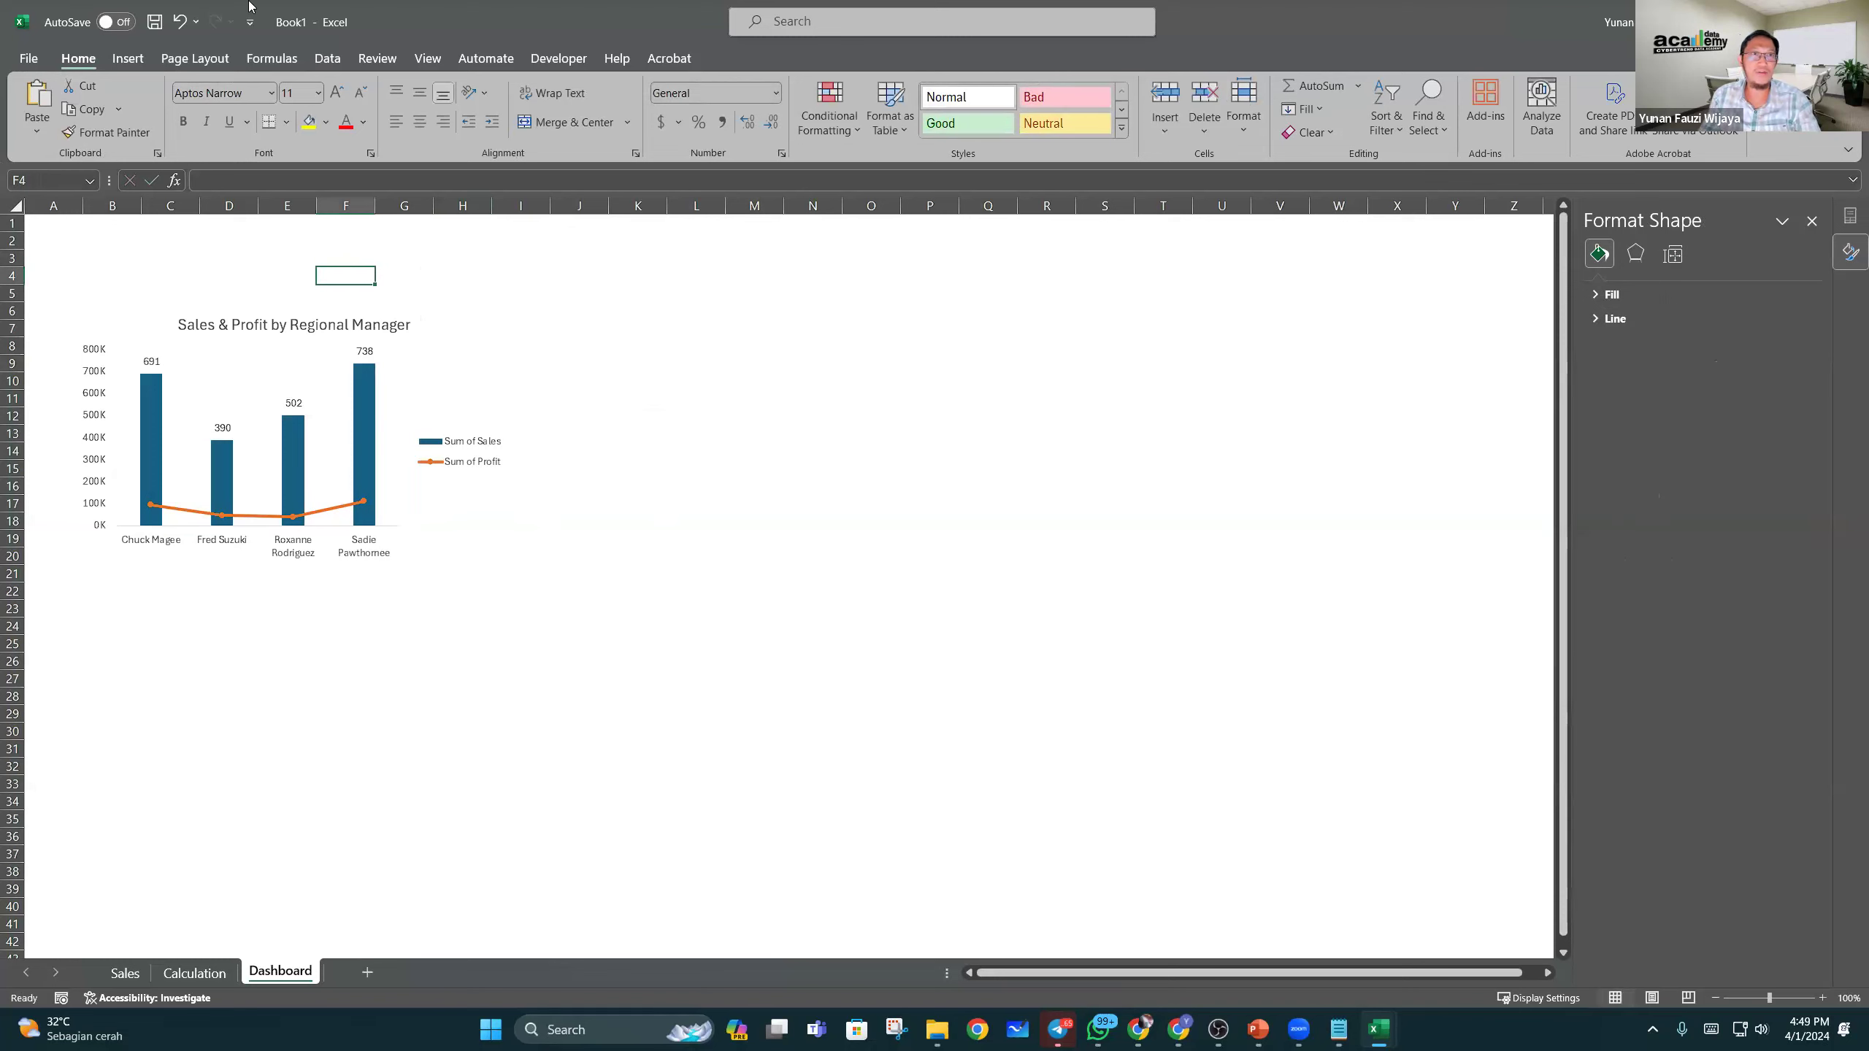
Step: Draw a rectangle banner about 16.2" wide and 0.91" high above the chart, spanning columns B to Y
click(127, 58)
click(265, 103)
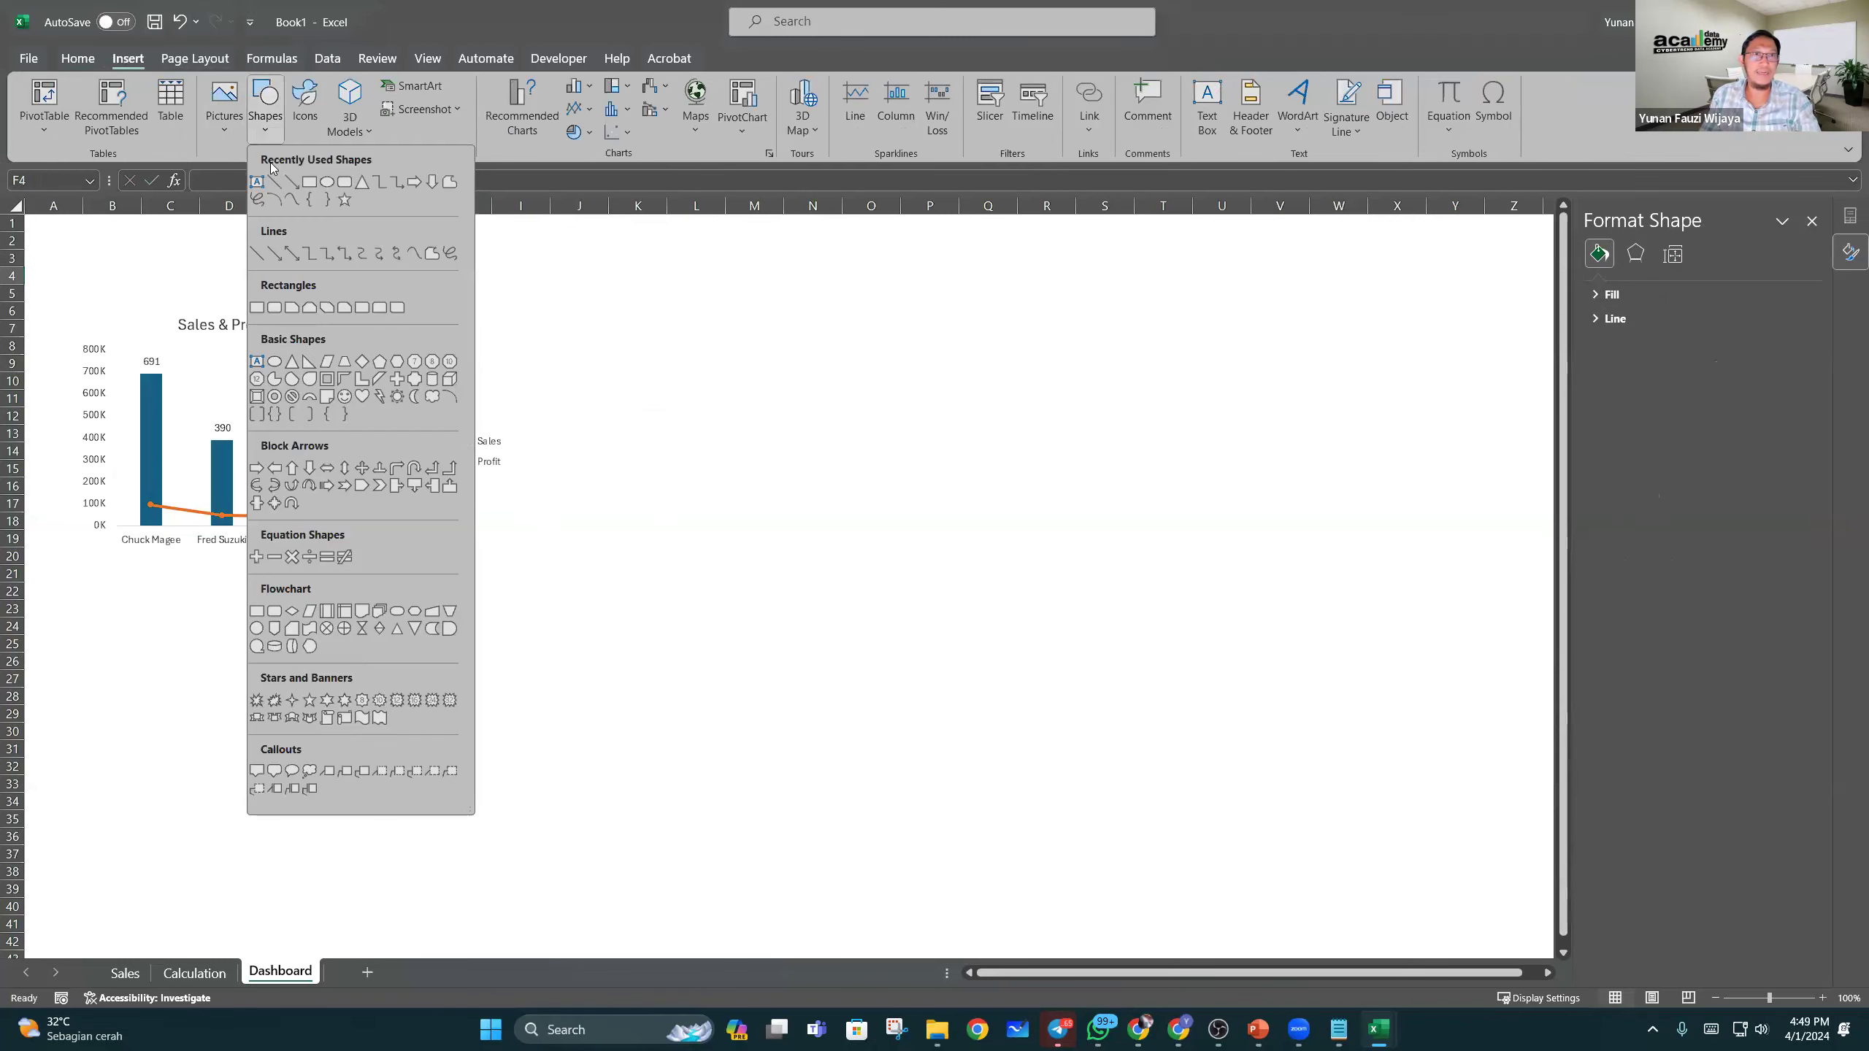
click(310, 183)
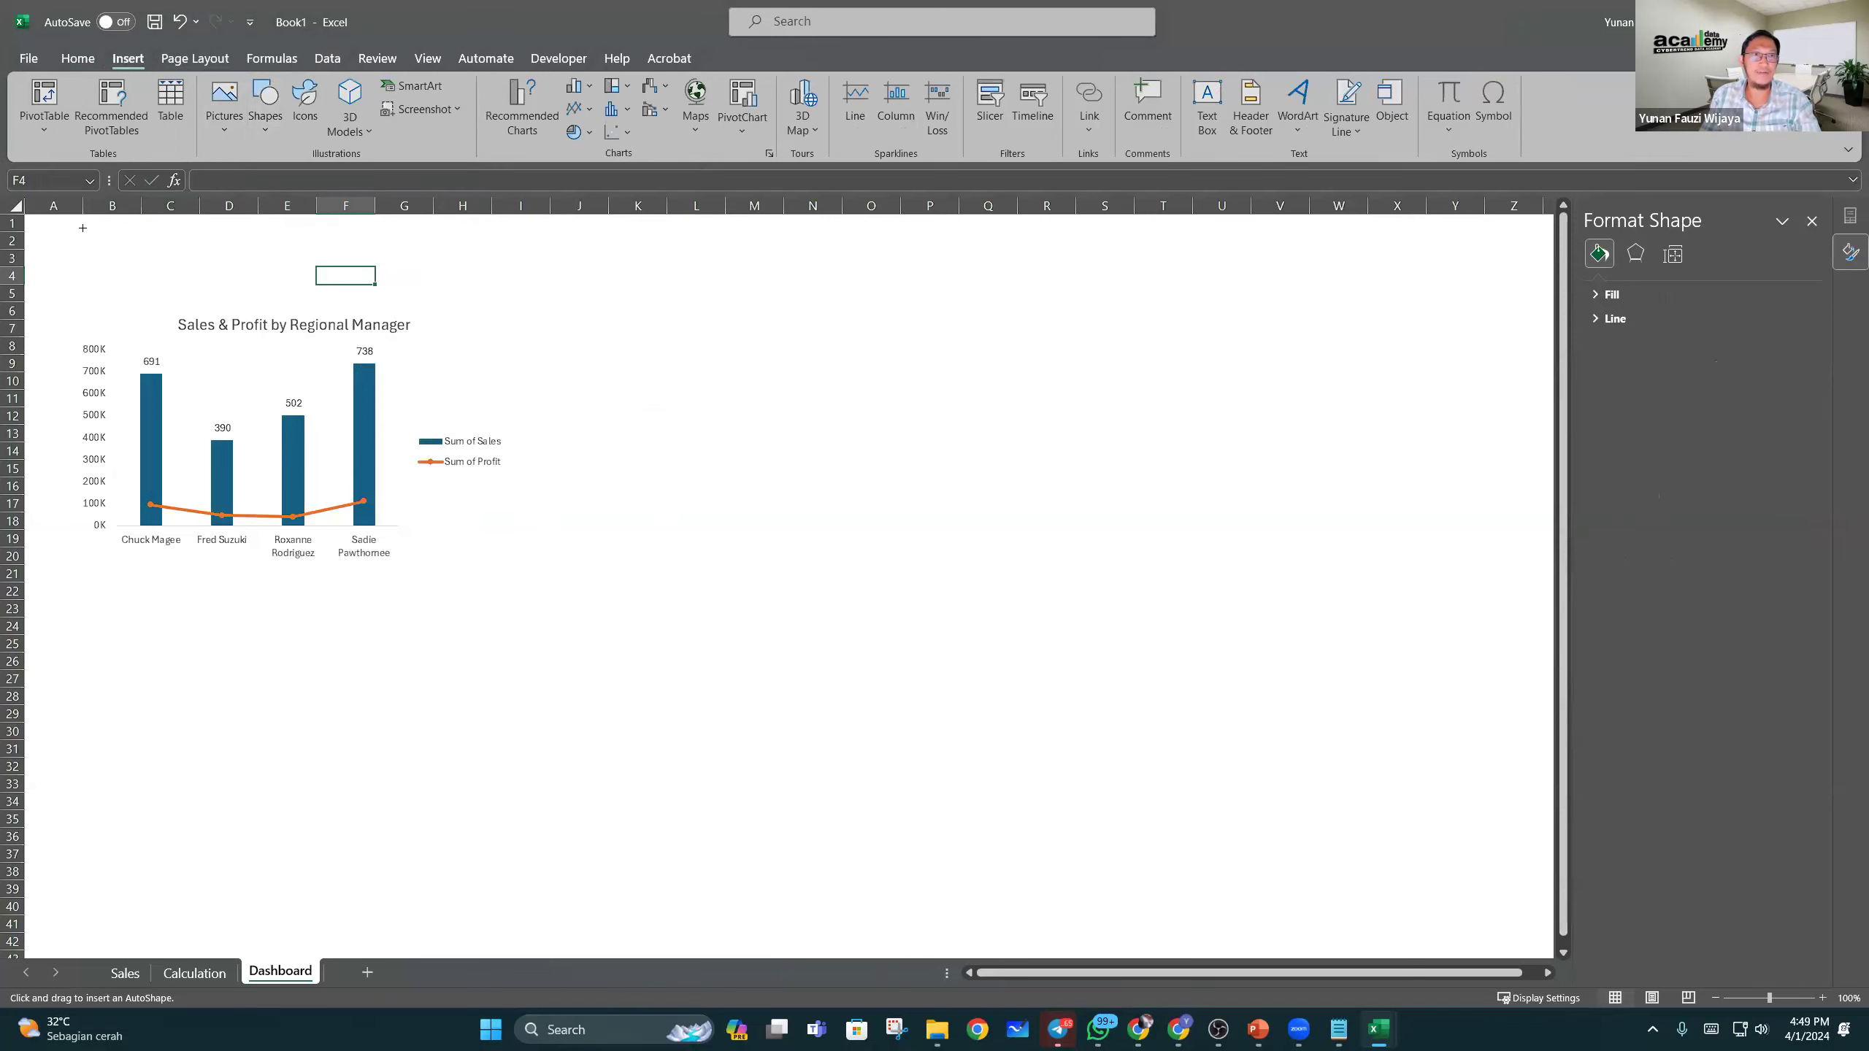
drag(271, 261, 1494, 298)
Step: Add the text "Sales Dashboard" to the rectangle banner
right_click(743, 252)
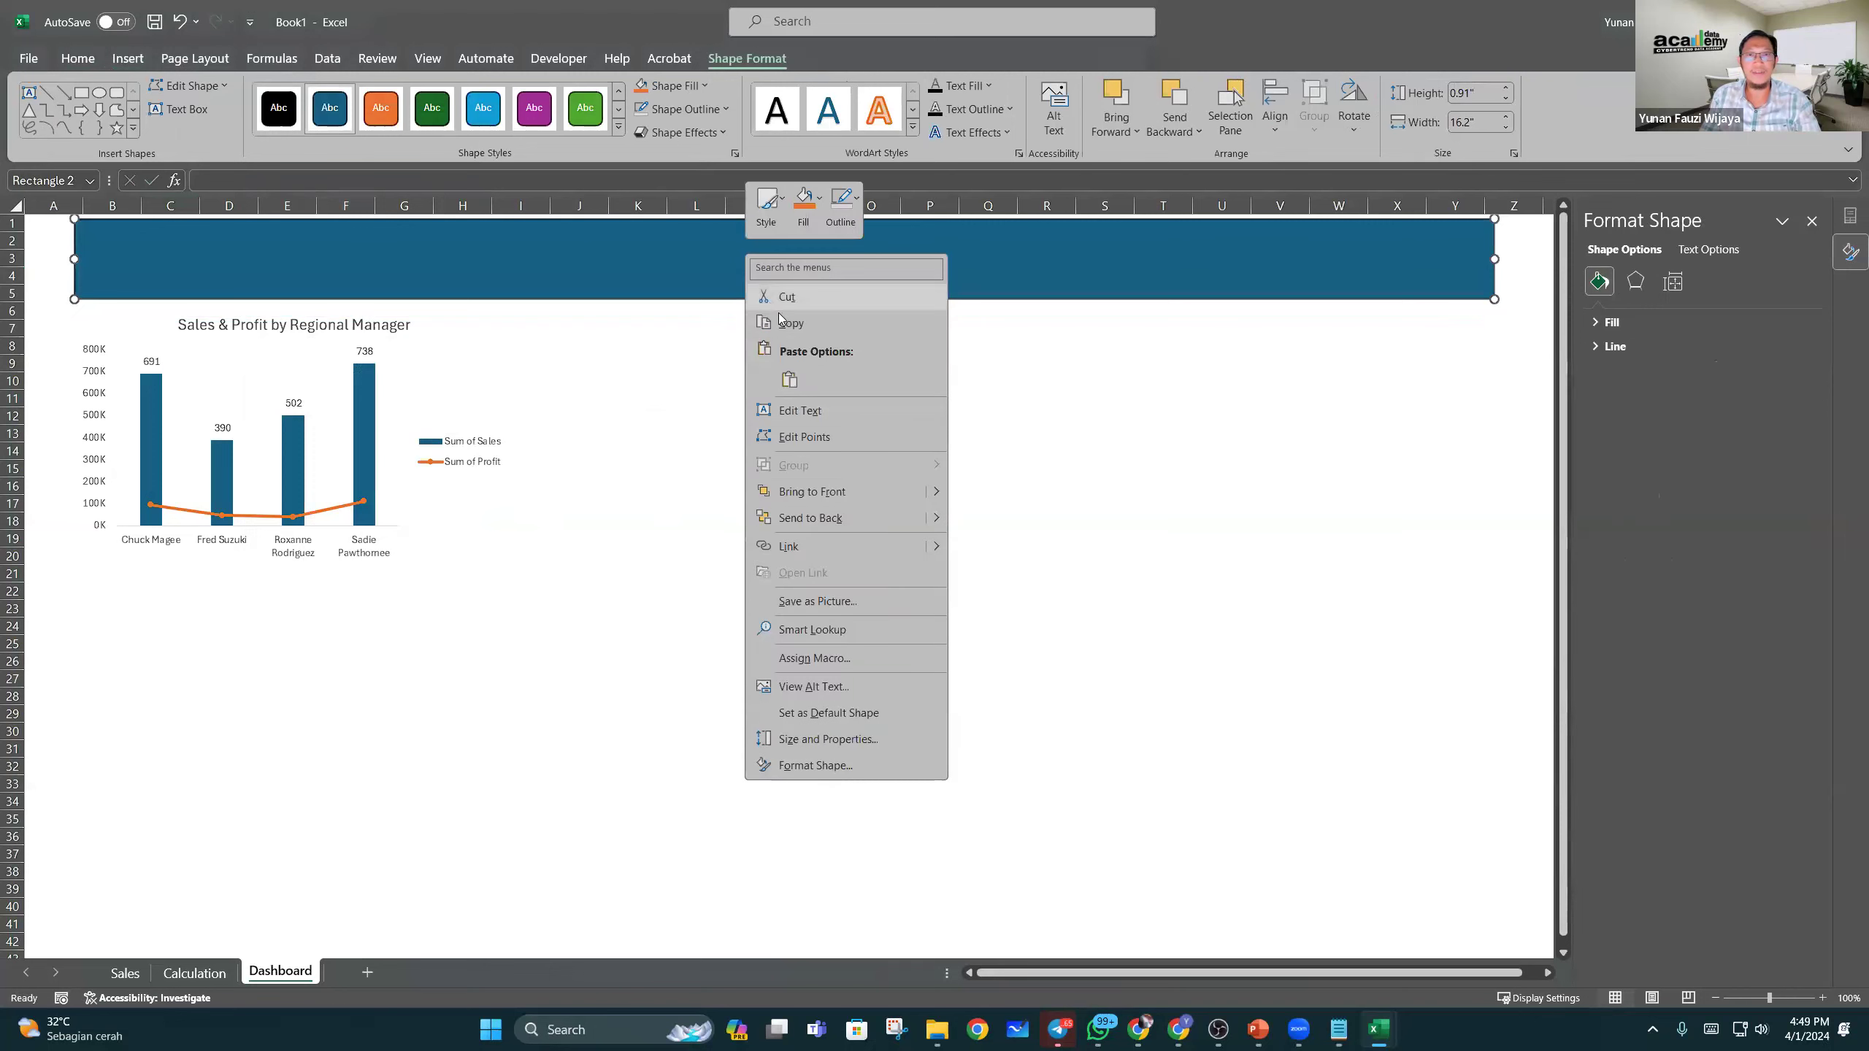
click(808, 413)
text(Sales Dashboard)
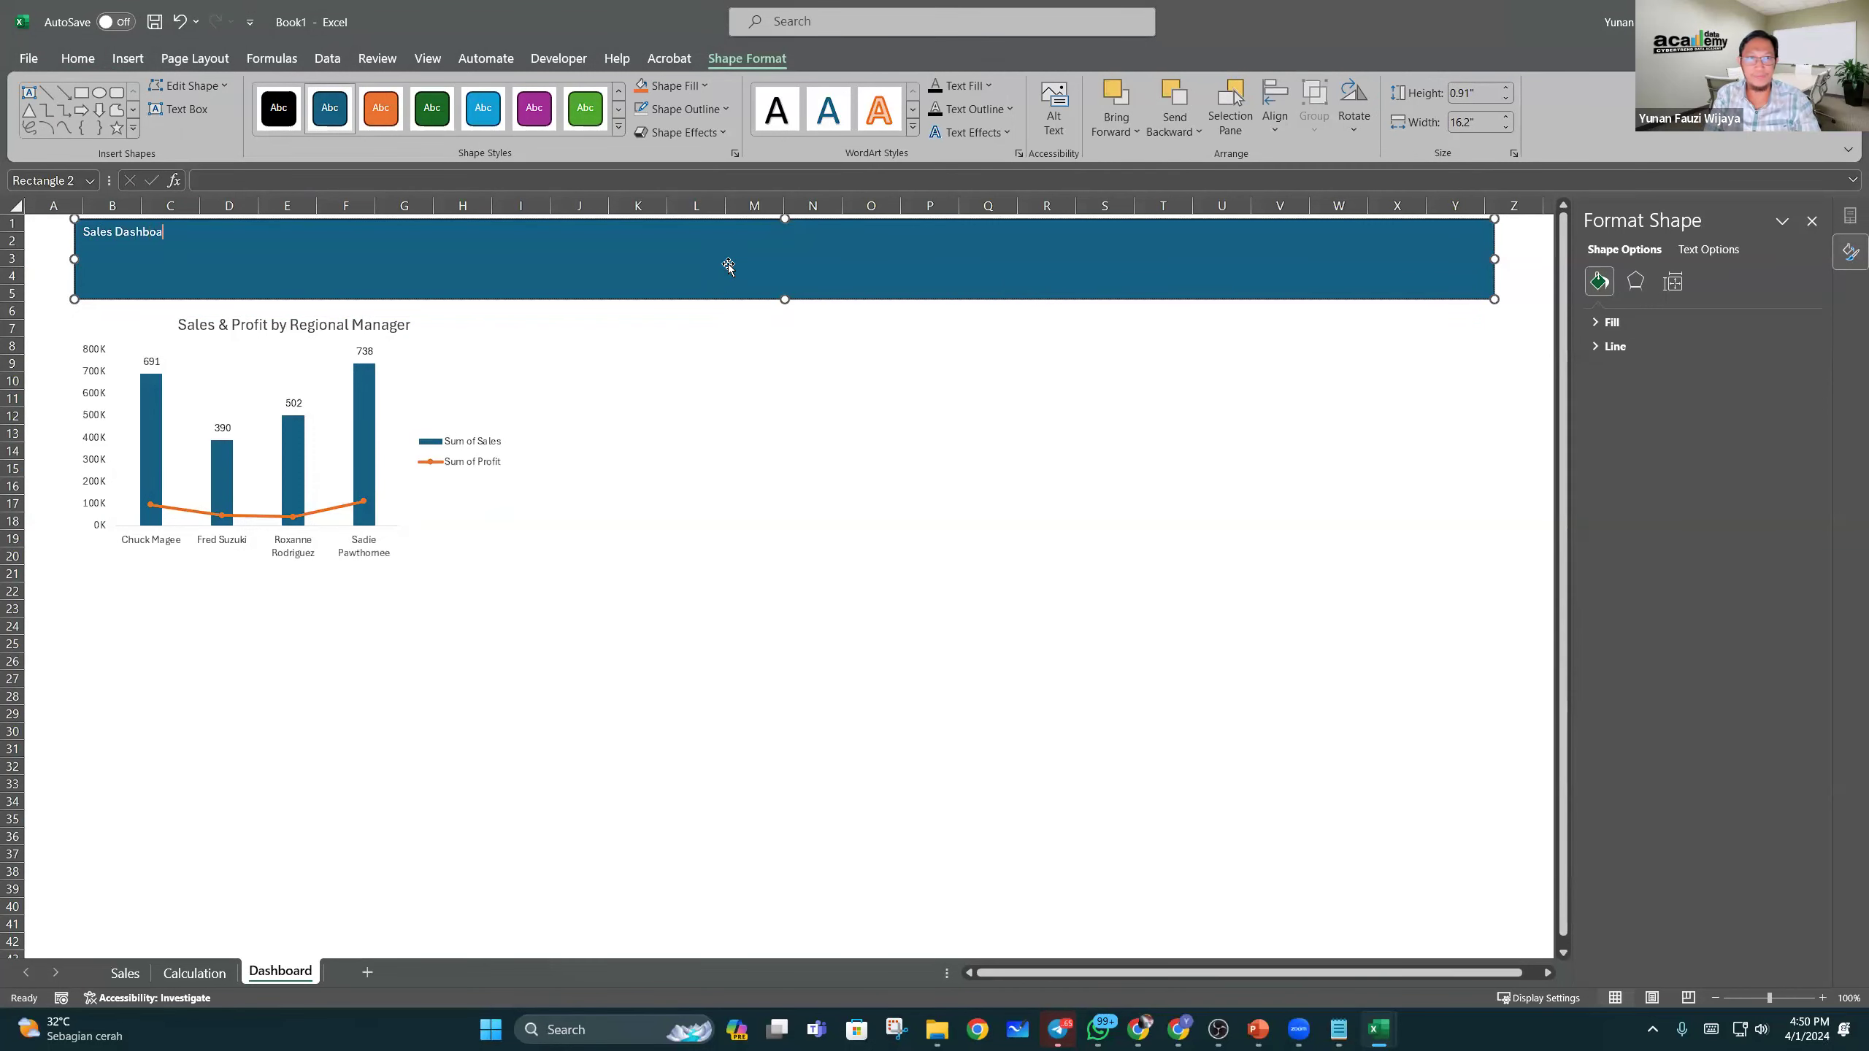
click(744, 296)
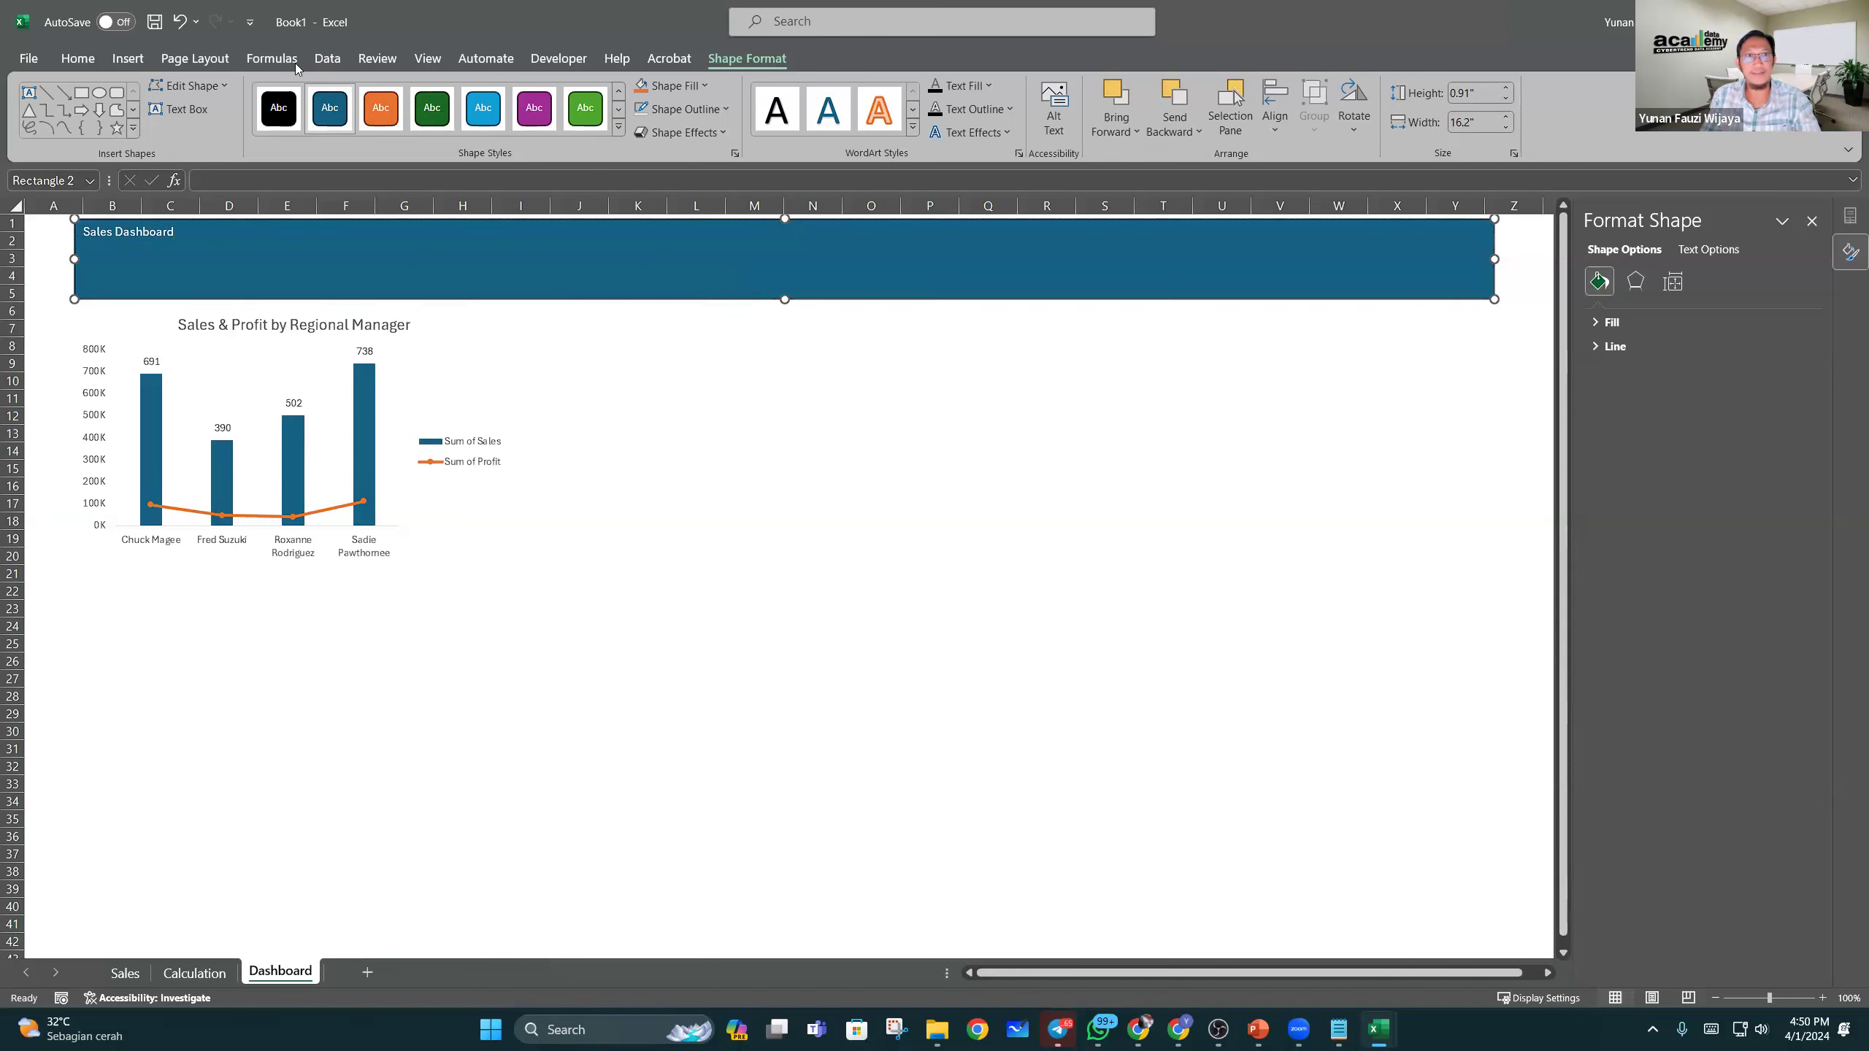
Step: Center the Sales Dashboard banner text horizontally and enlarge it to 36 pt
click(100, 59)
click(421, 123)
click(337, 92)
click(337, 92)
click(337, 92)
click(338, 92)
click(337, 92)
click(338, 92)
click(337, 92)
click(338, 92)
click(337, 92)
click(945, 559)
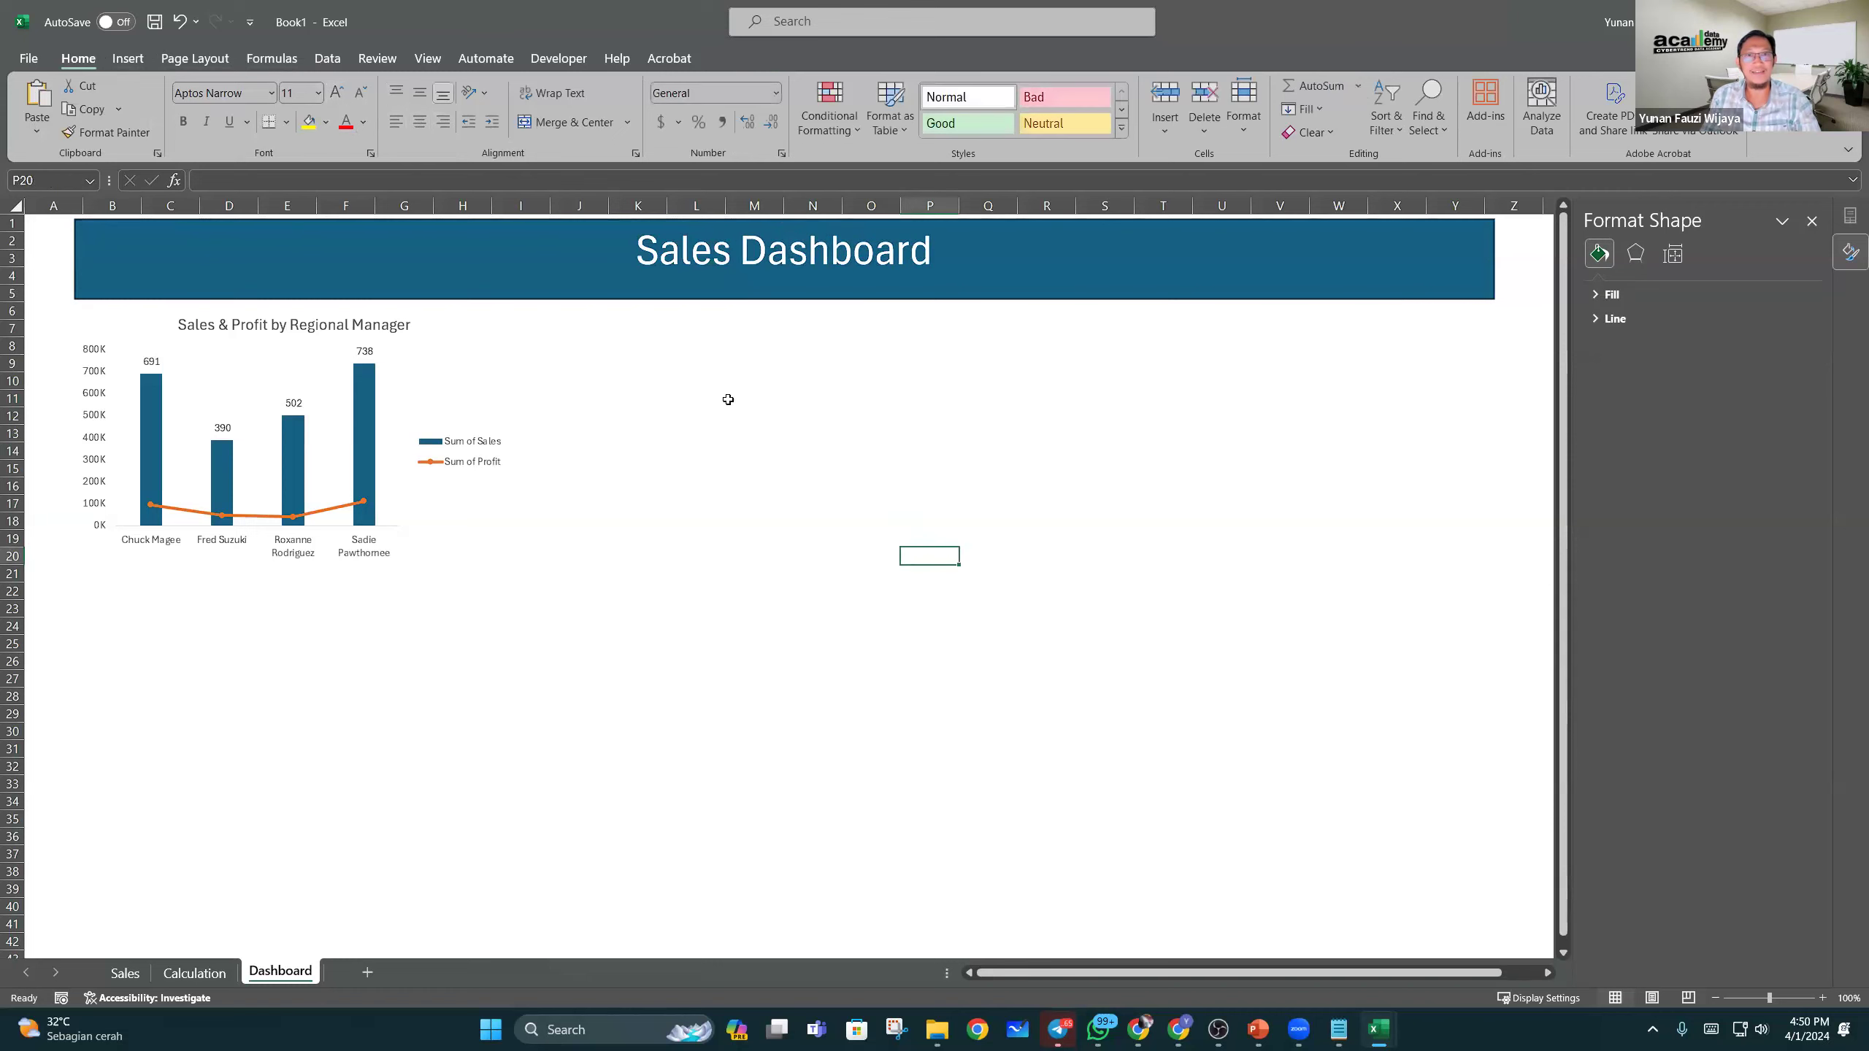
Step: Shorten the banner so it ends at row 4 and reduce its text to 28 pt
click(736, 295)
drag(783, 299, 779, 280)
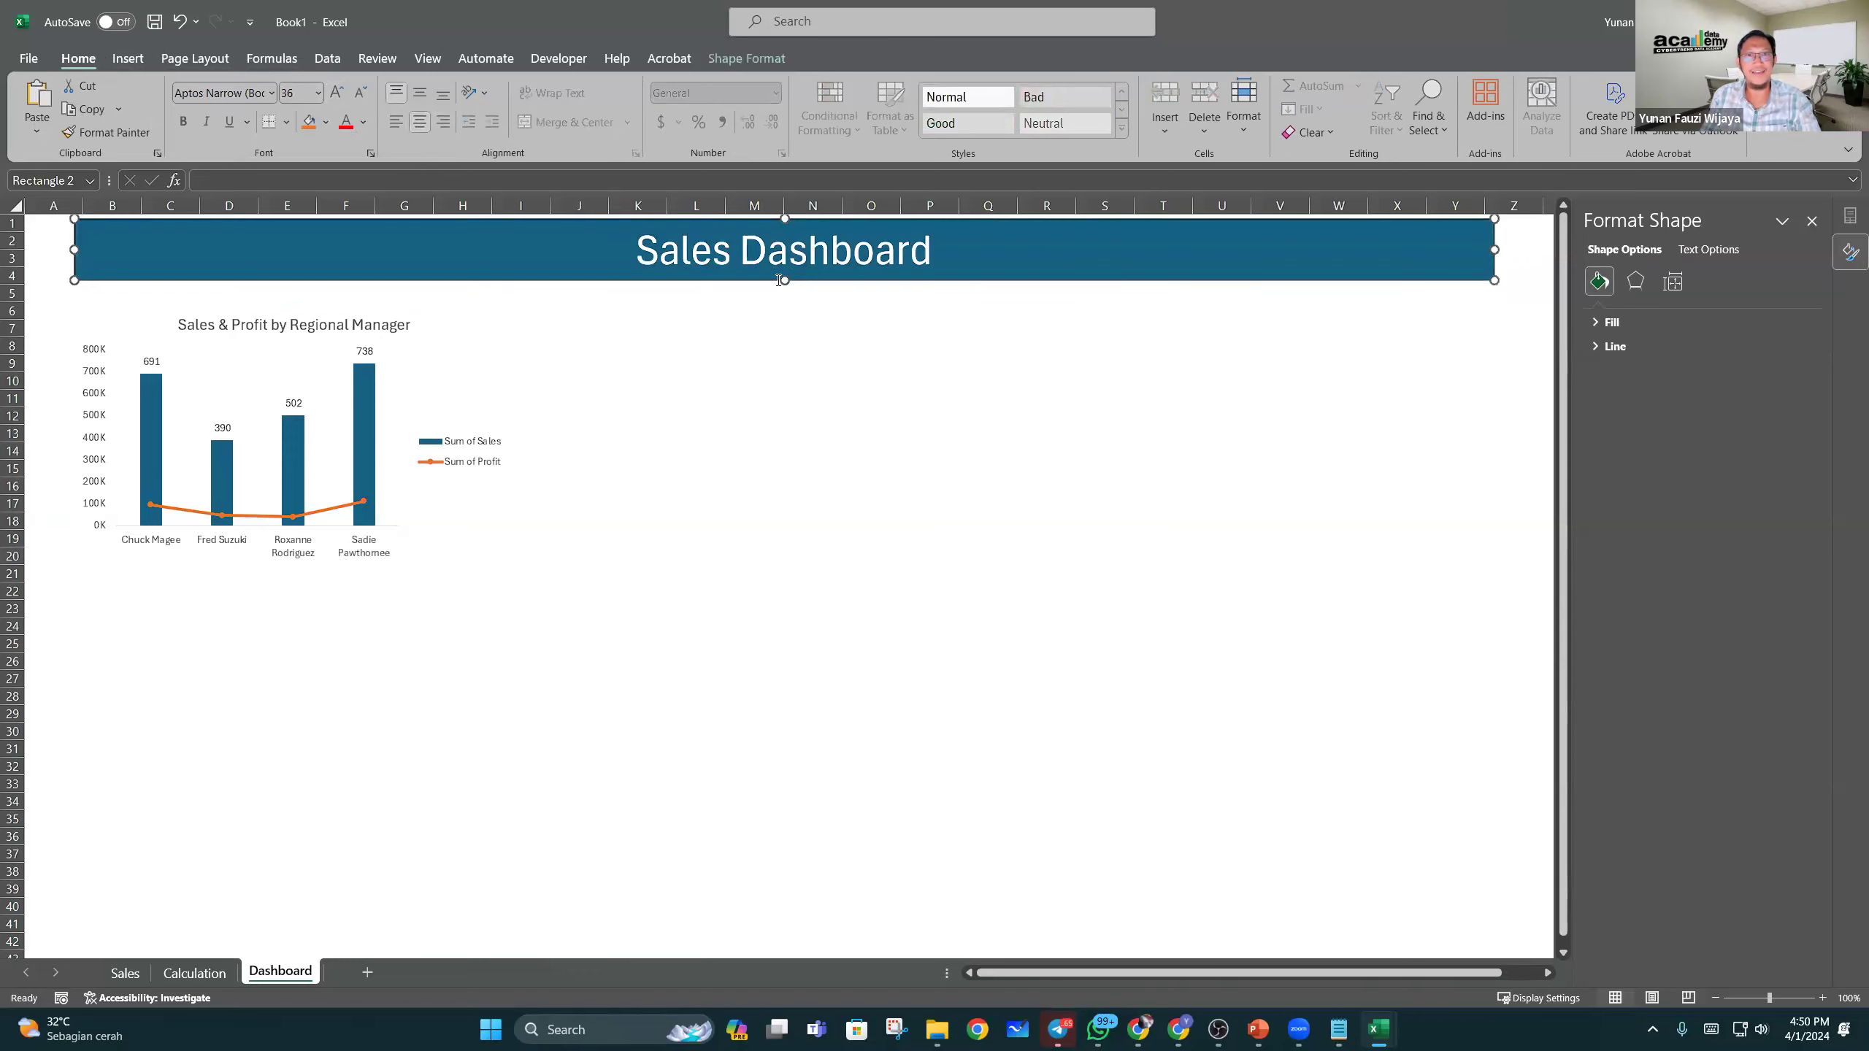
click(361, 92)
click(361, 92)
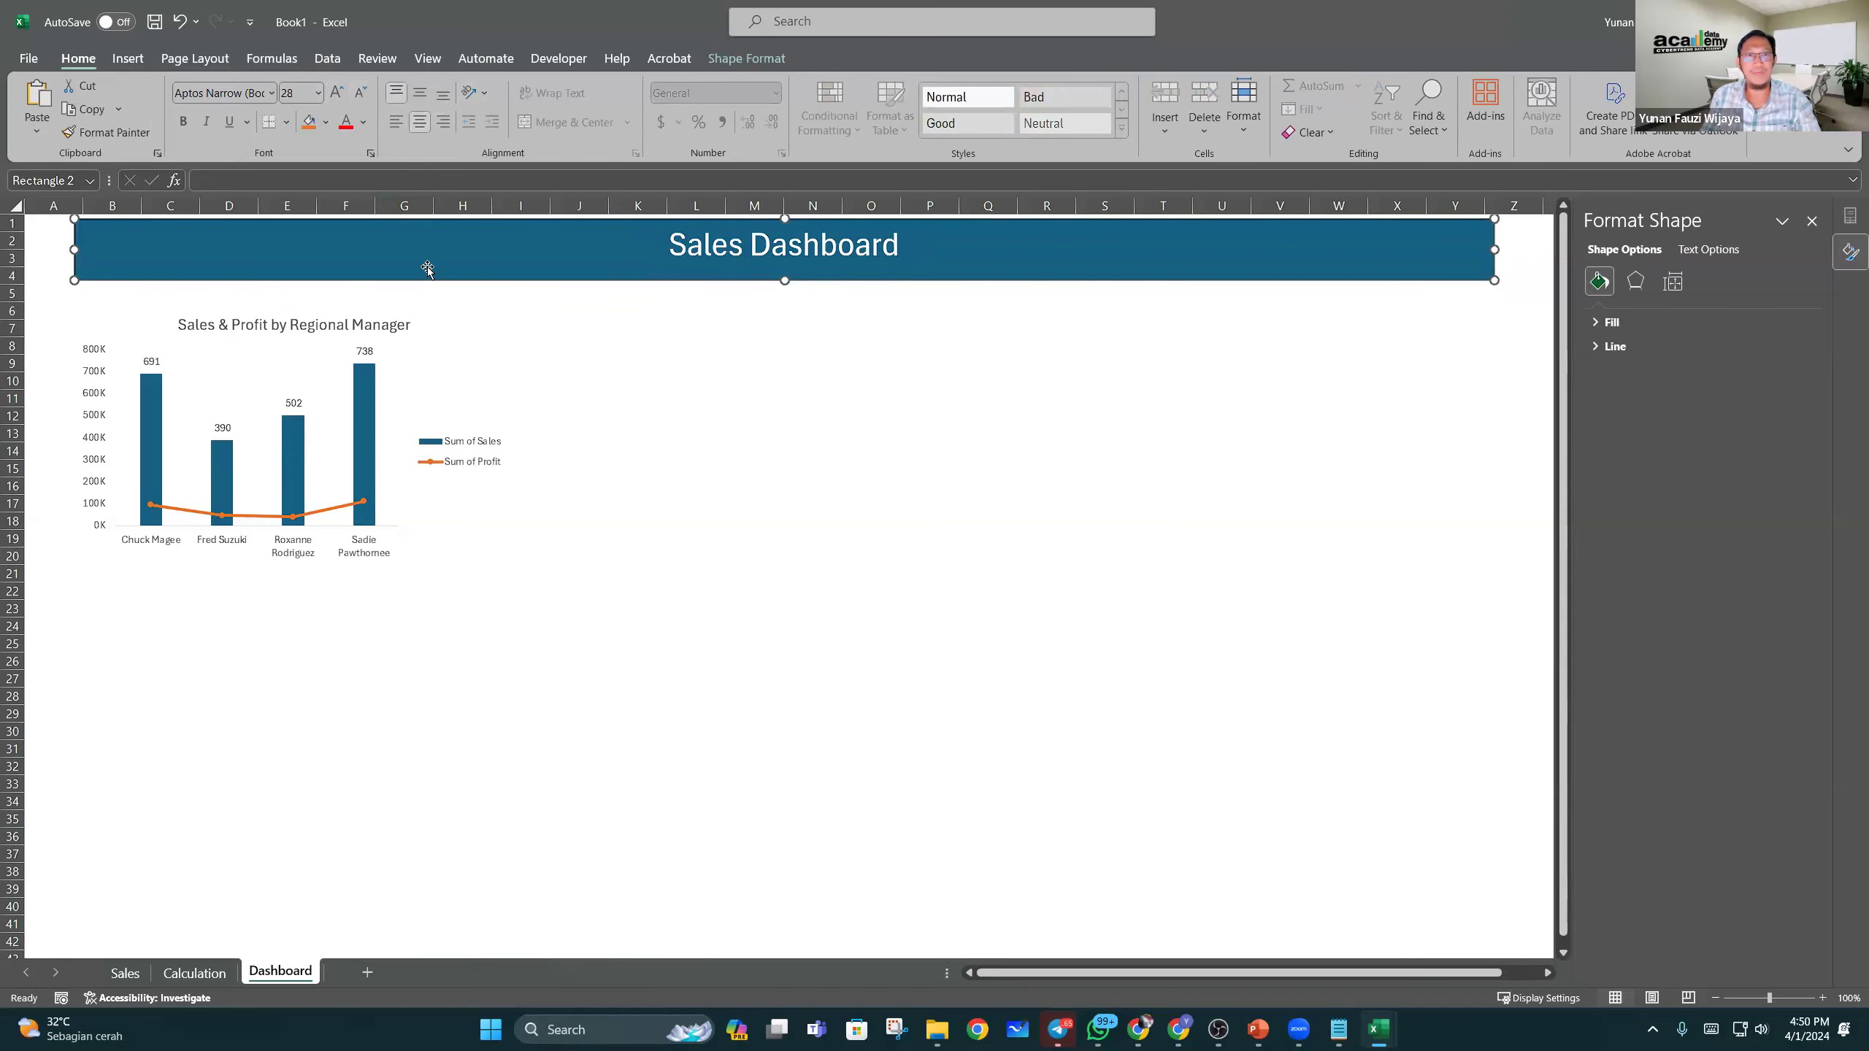
Step: Move the Sales Dashboard banner slightly left and down above the chart
mouse_move(426, 274)
mouse_down()
mouse_move(508, 473)
mouse_move(381, 273)
mouse_move(415, 279)
mouse_up()
click(761, 449)
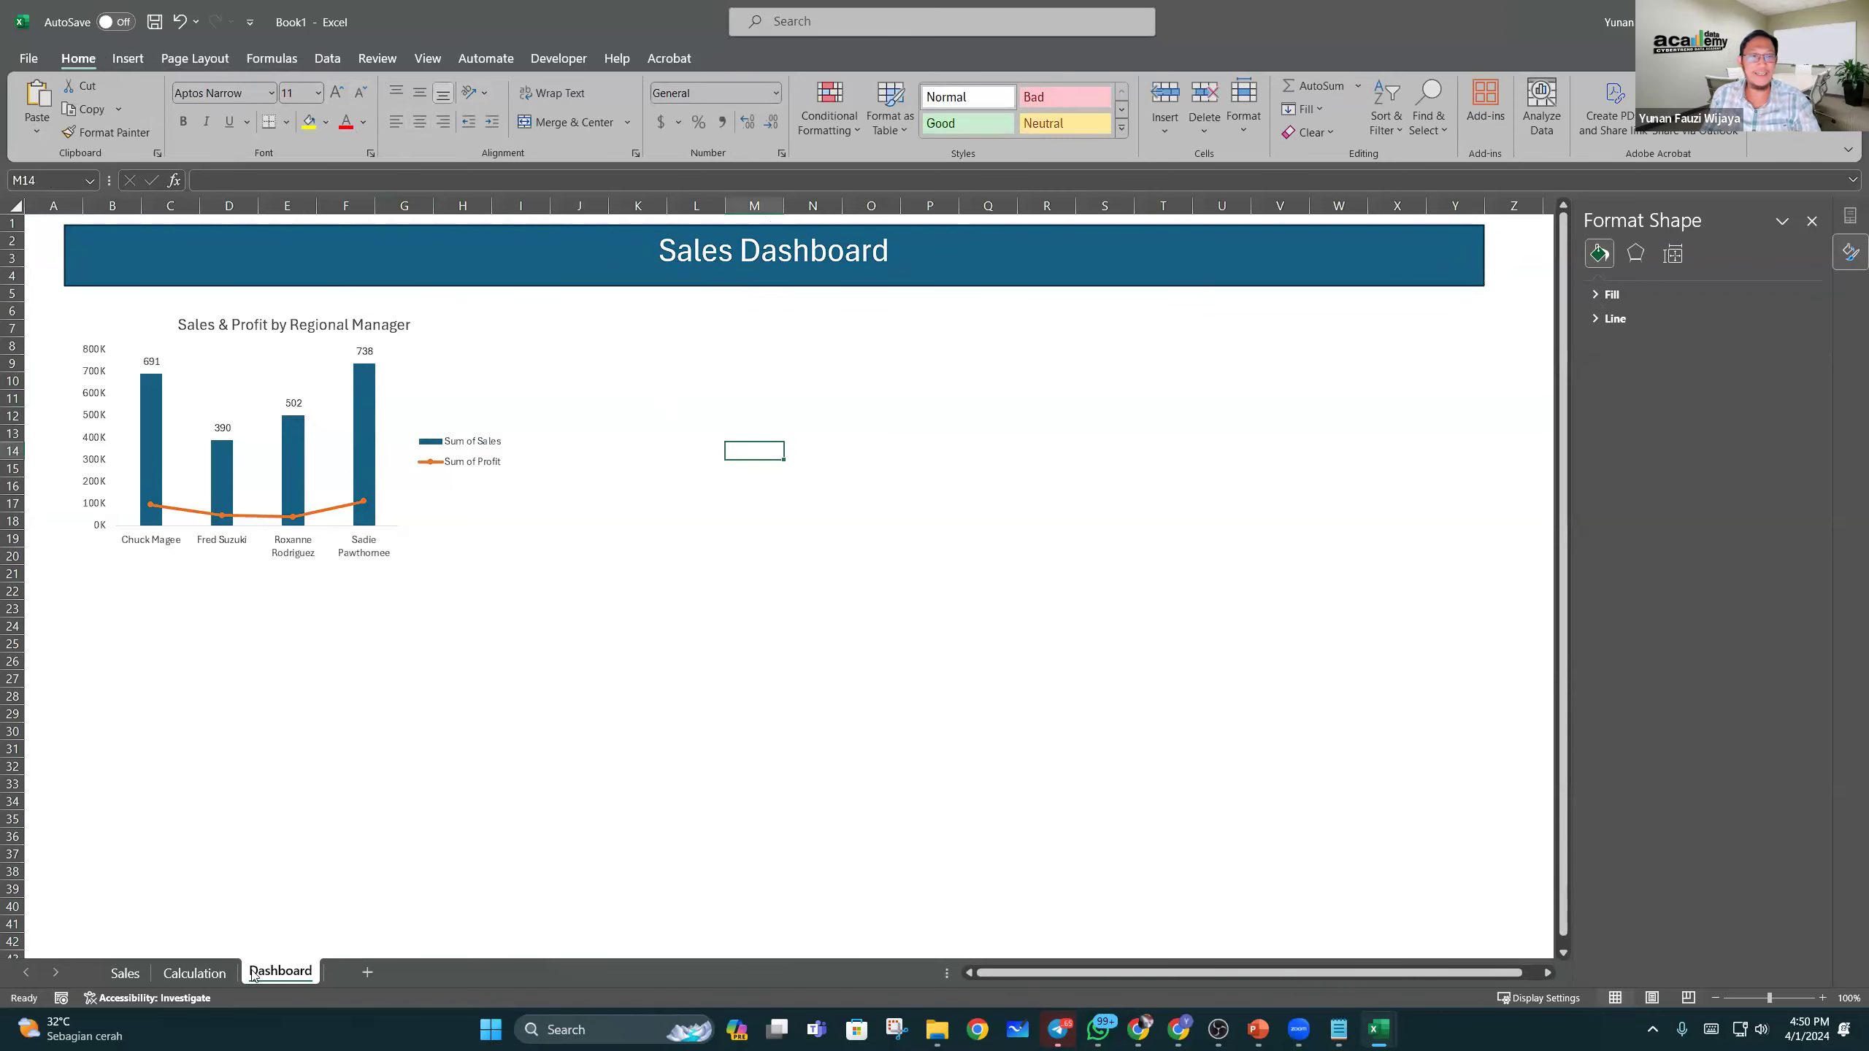
Step: Insert a PivotTable from the Sales table into the existing Calculation sheet at cell E2
click(195, 972)
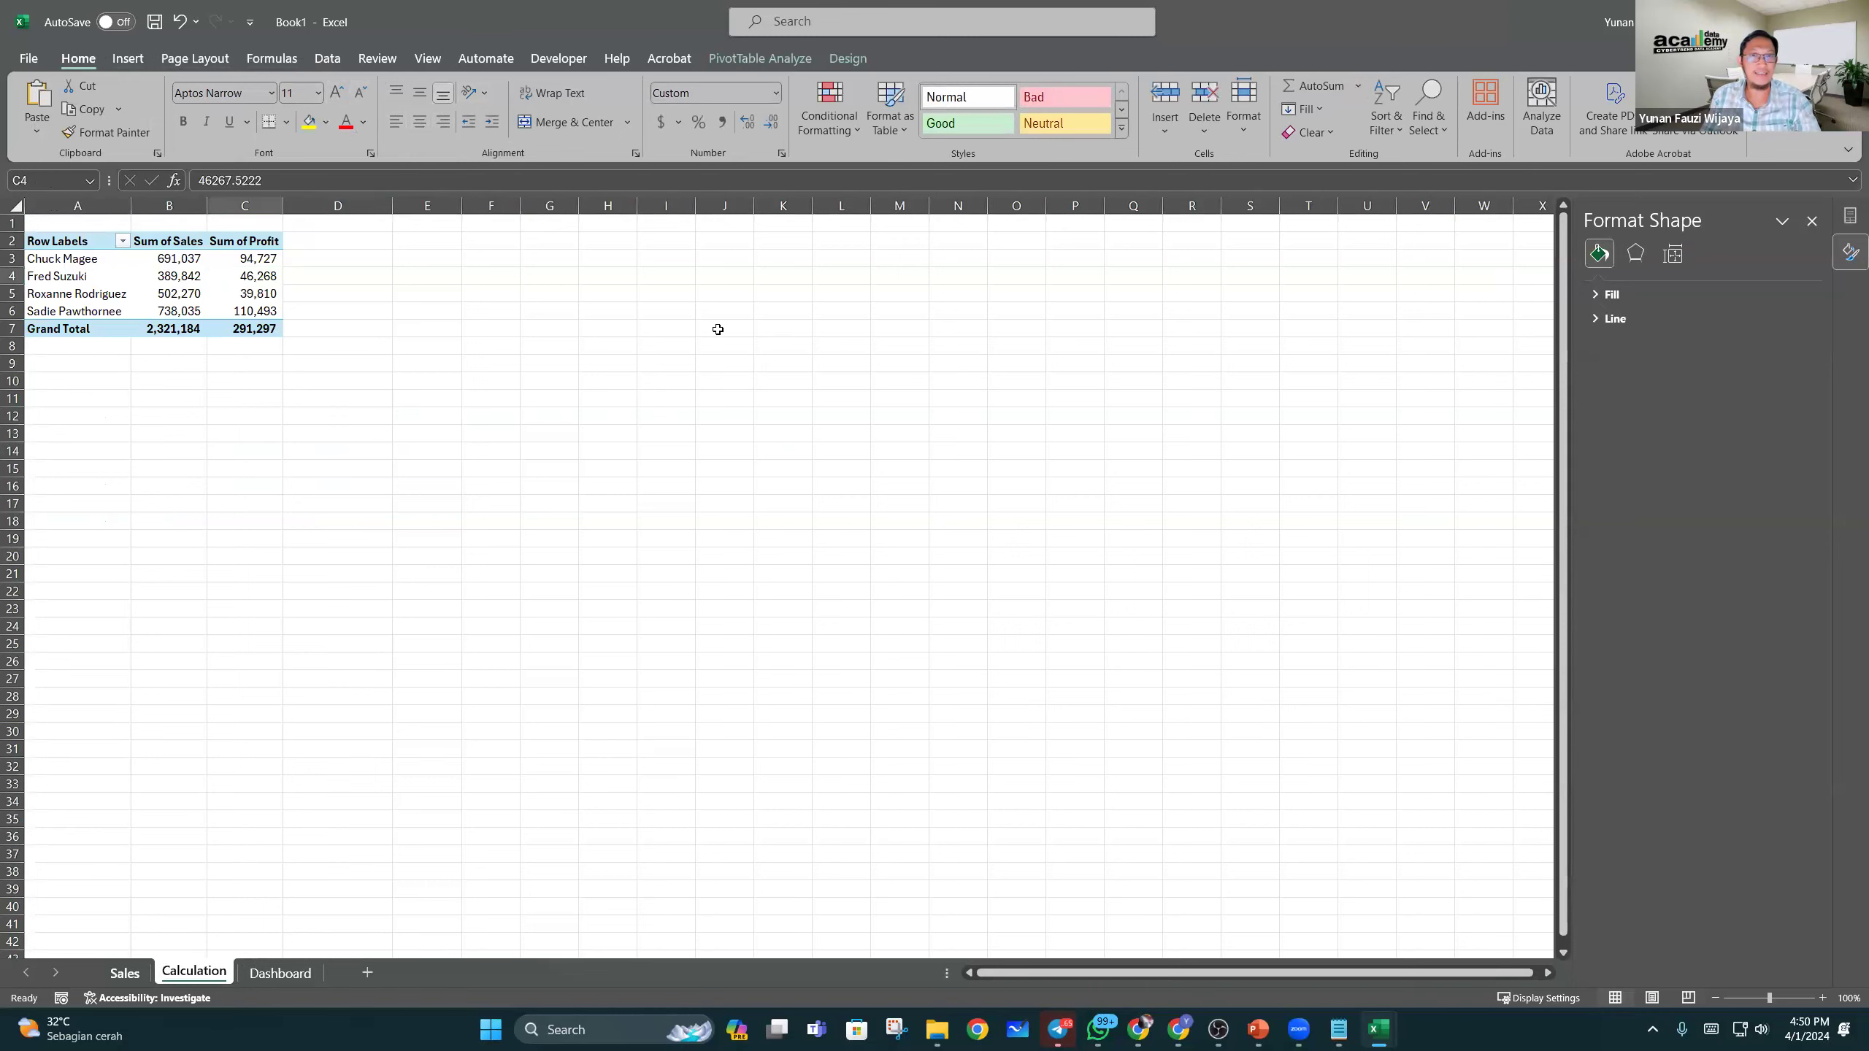
key(ctrl+Page_Up)
click(422, 381)
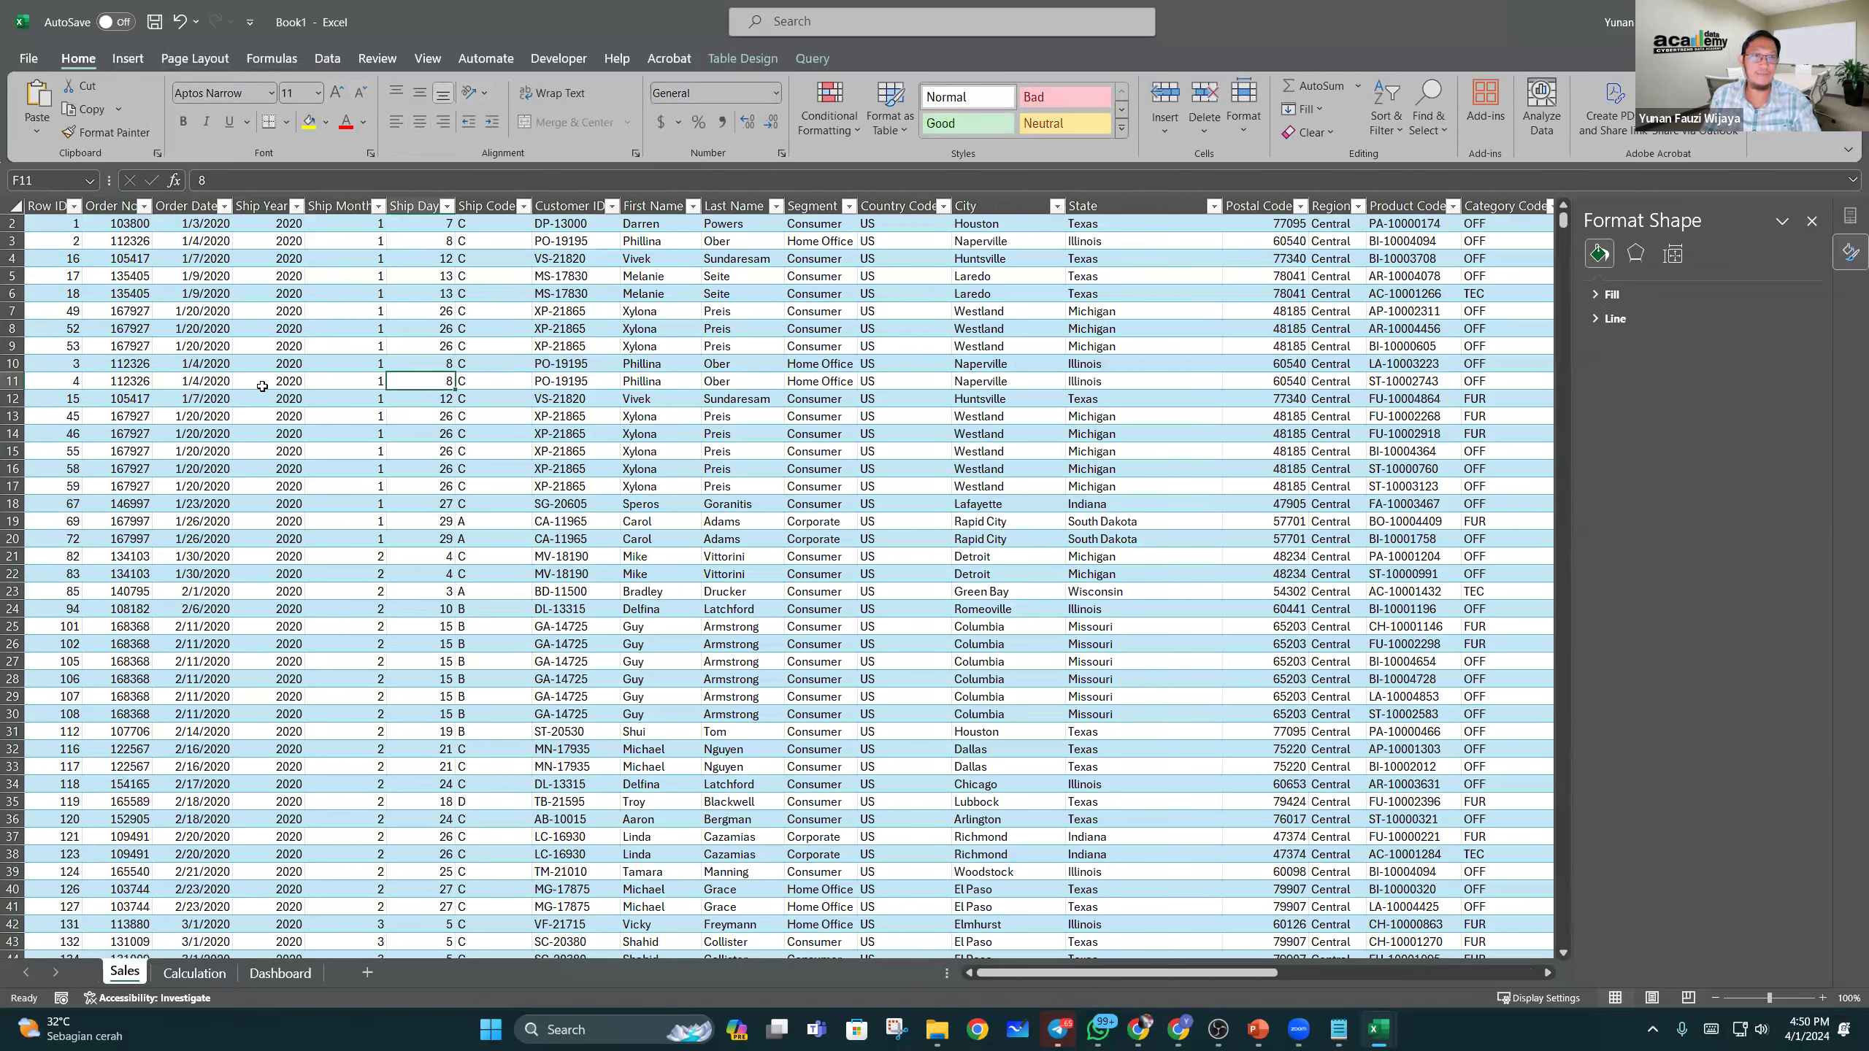
click(135, 57)
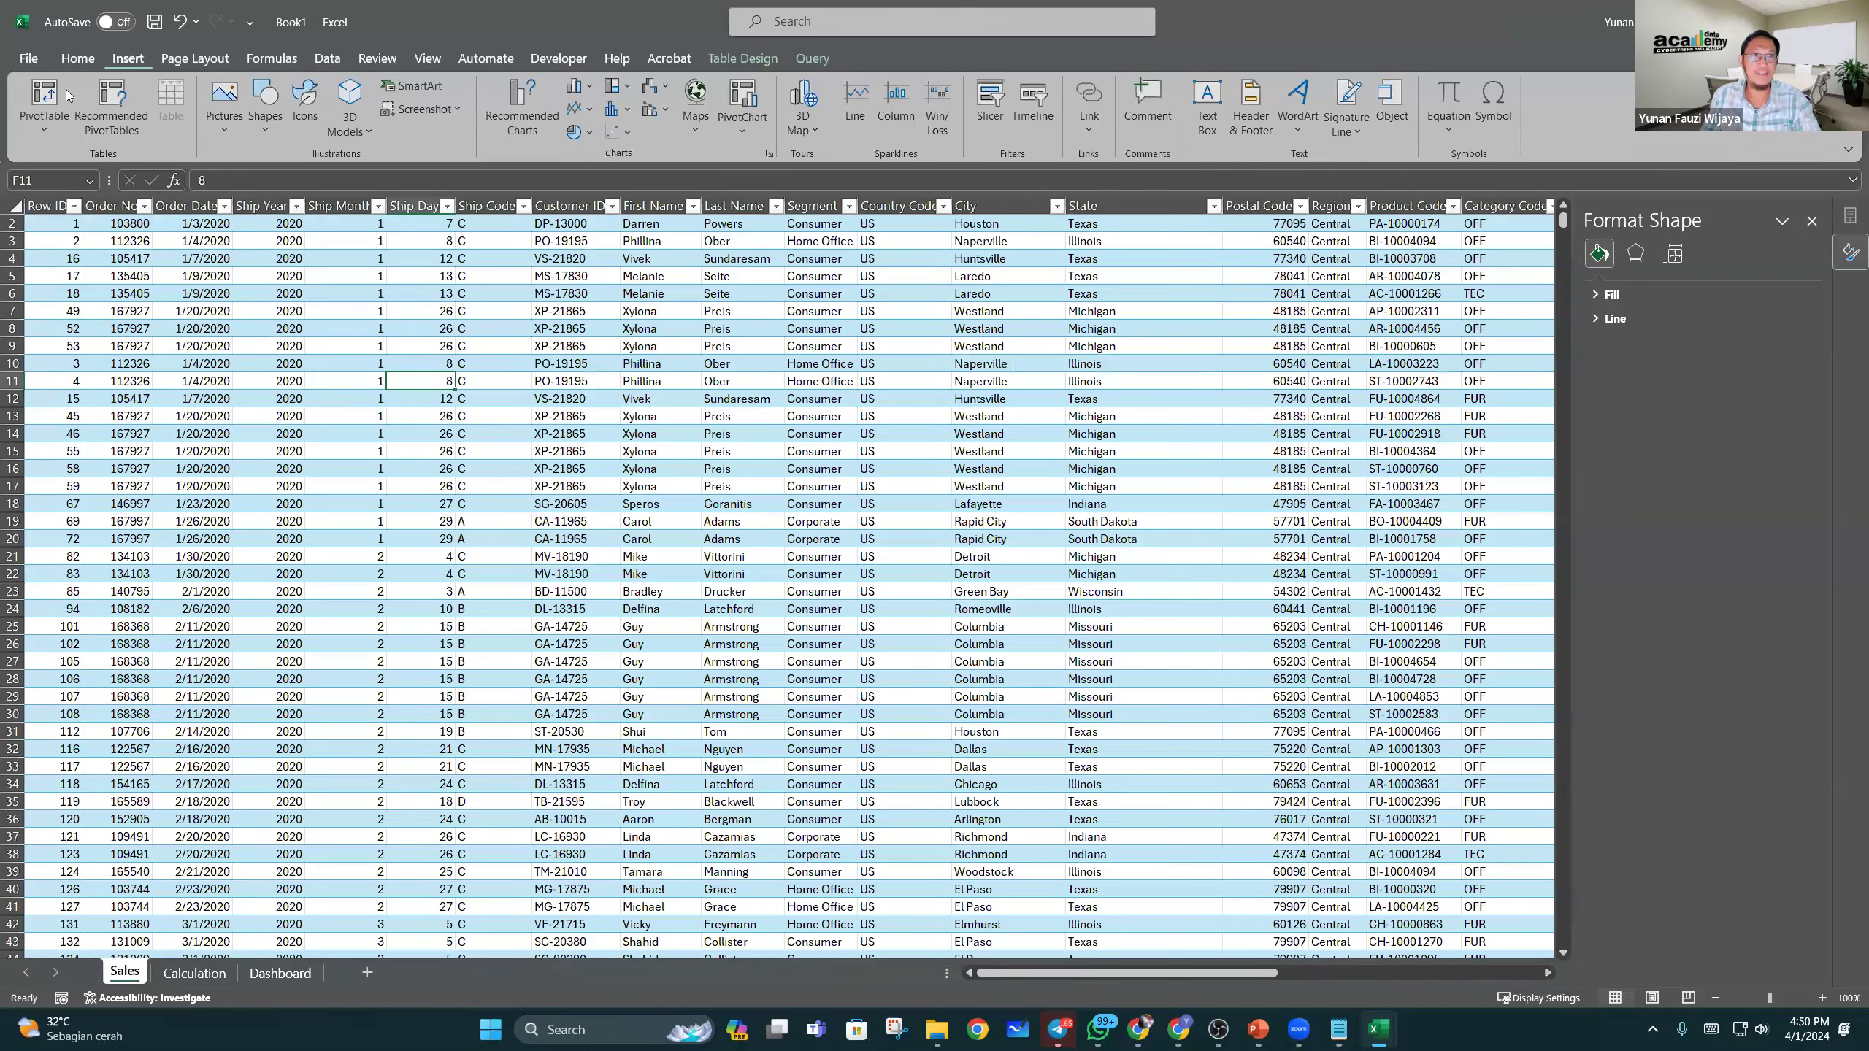
click(43, 103)
click(608, 364)
click(188, 976)
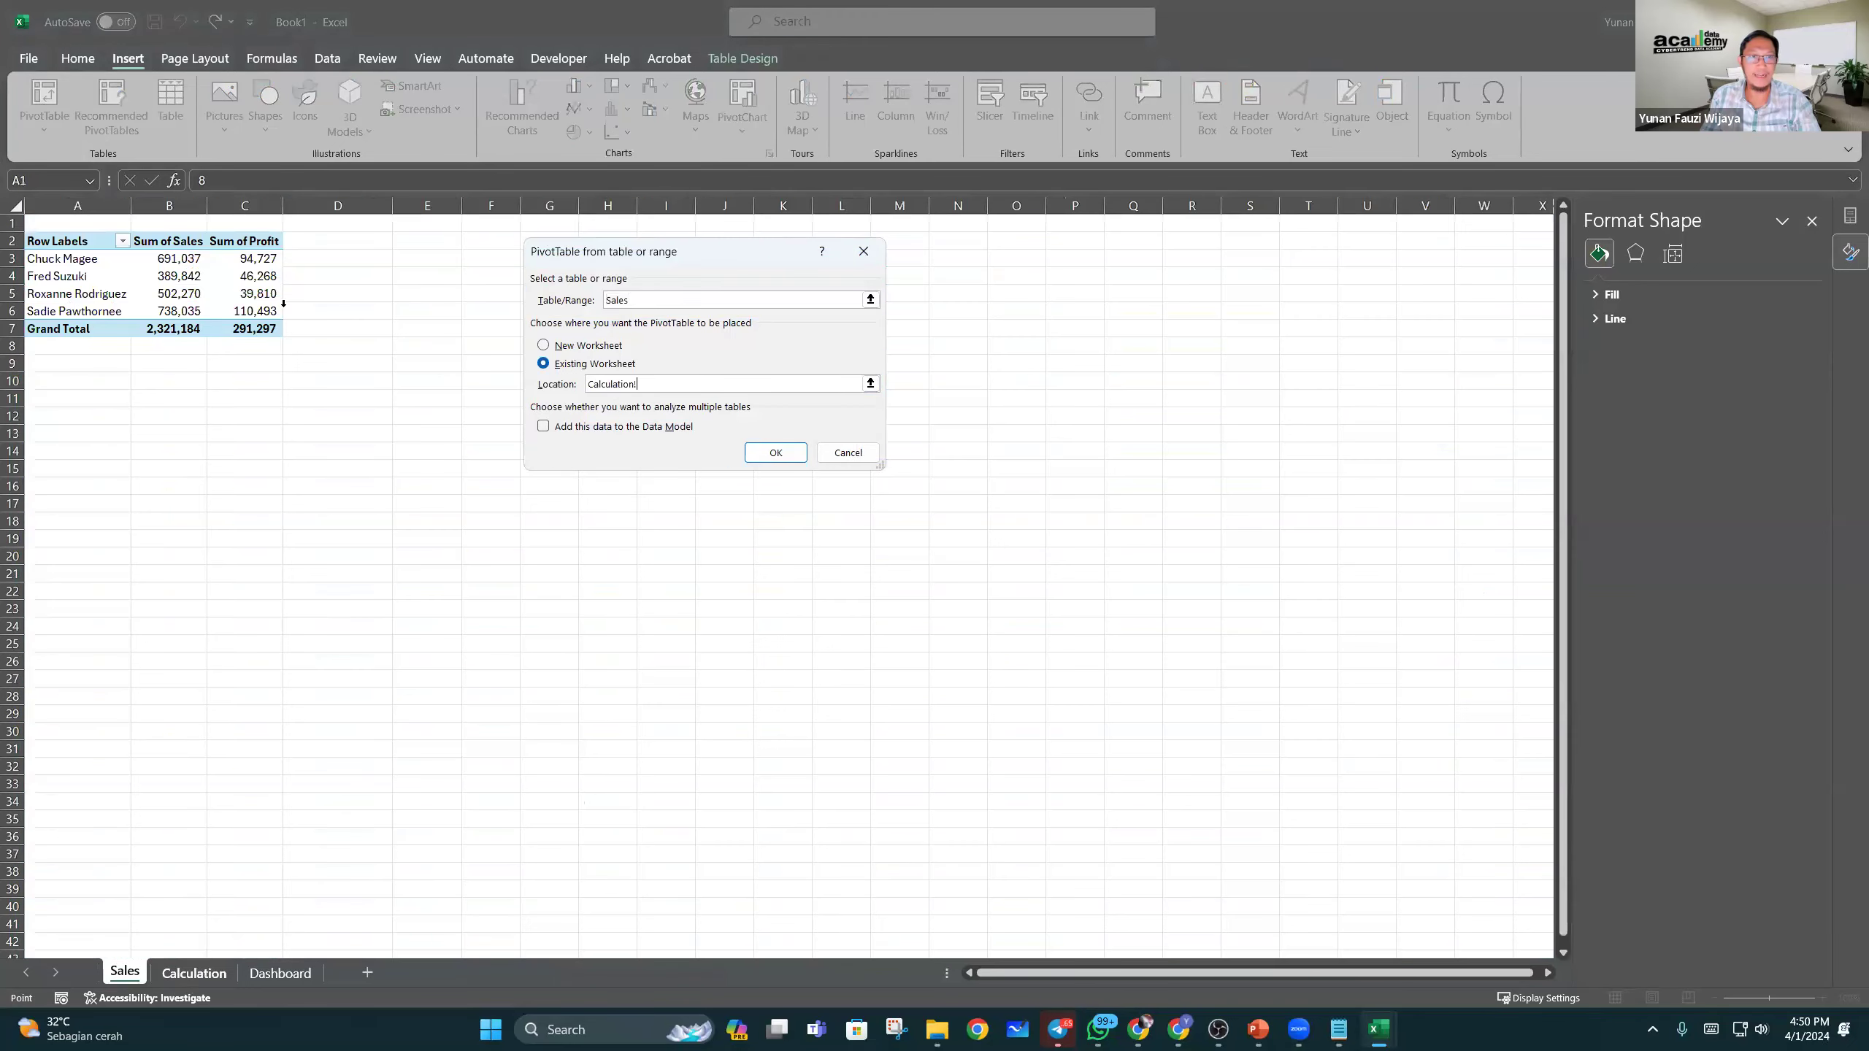
click(416, 242)
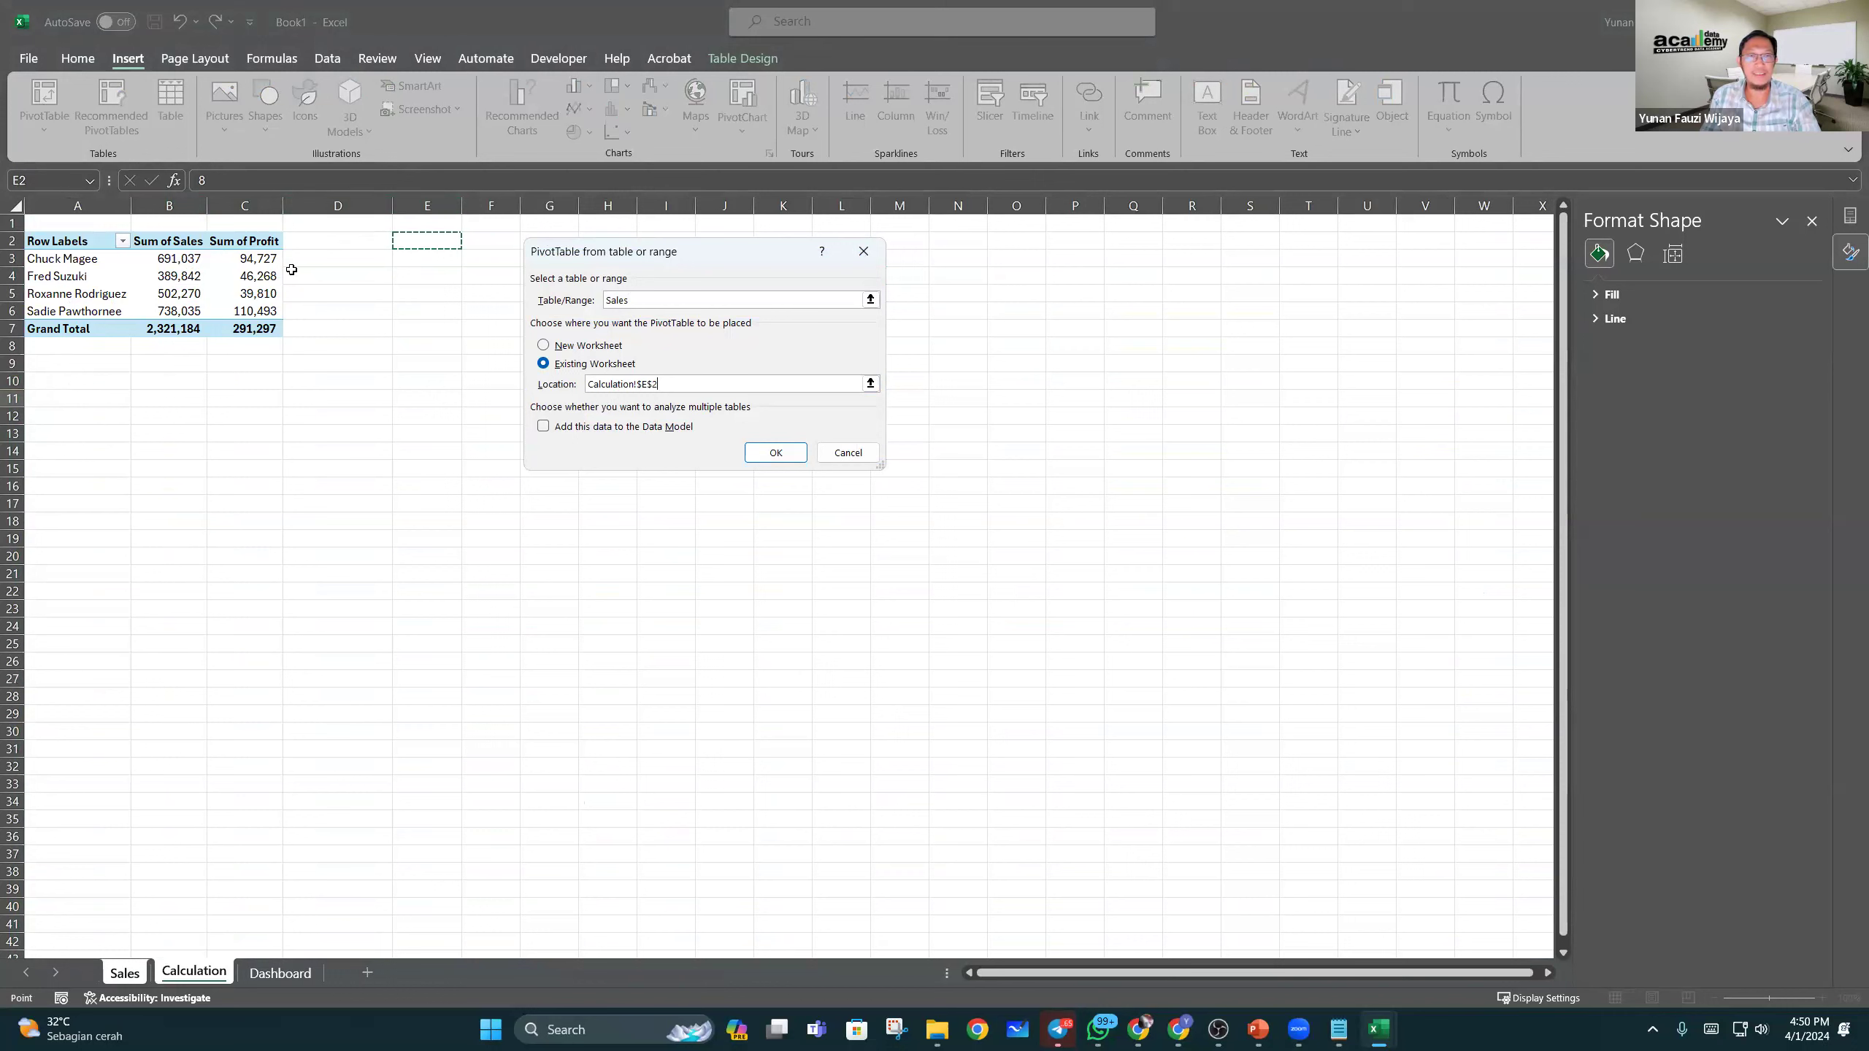
click(771, 453)
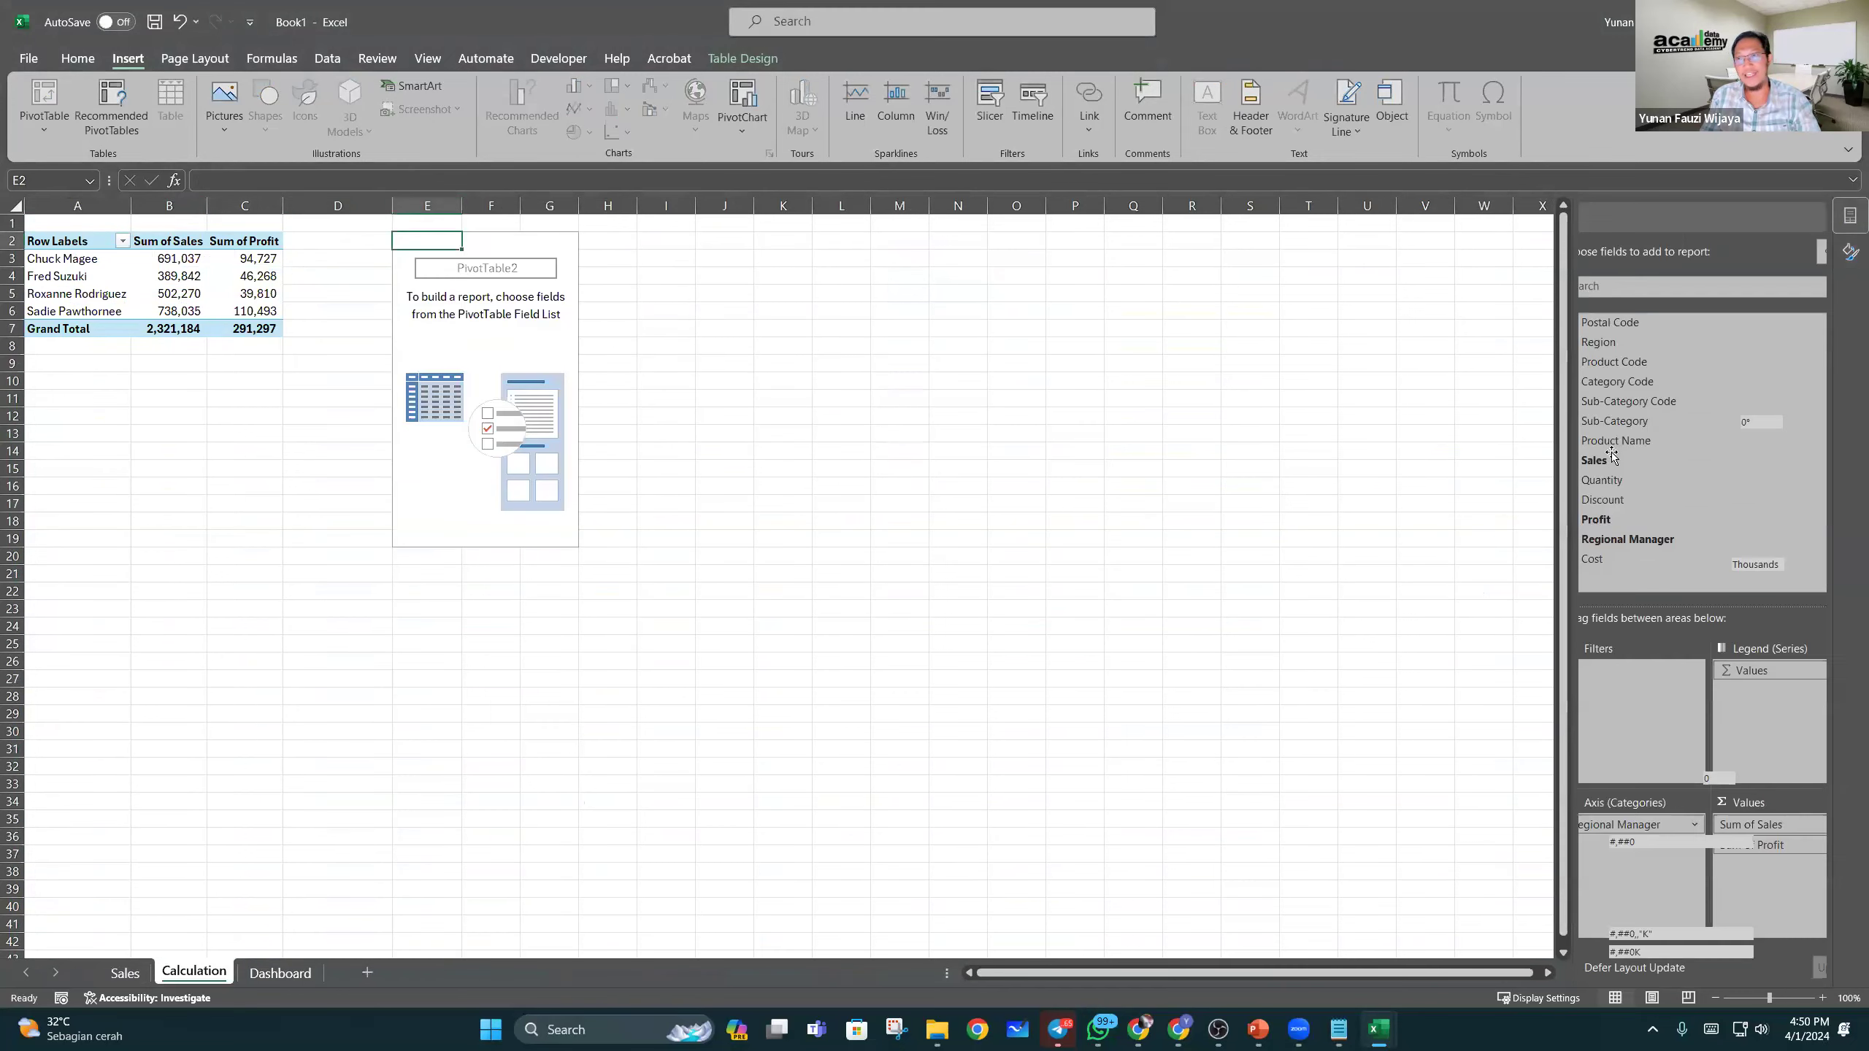
Step: Add Sub-Category to the rows and Sales to the values of the new PivotTable
scroll(1610, 445, down, 1)
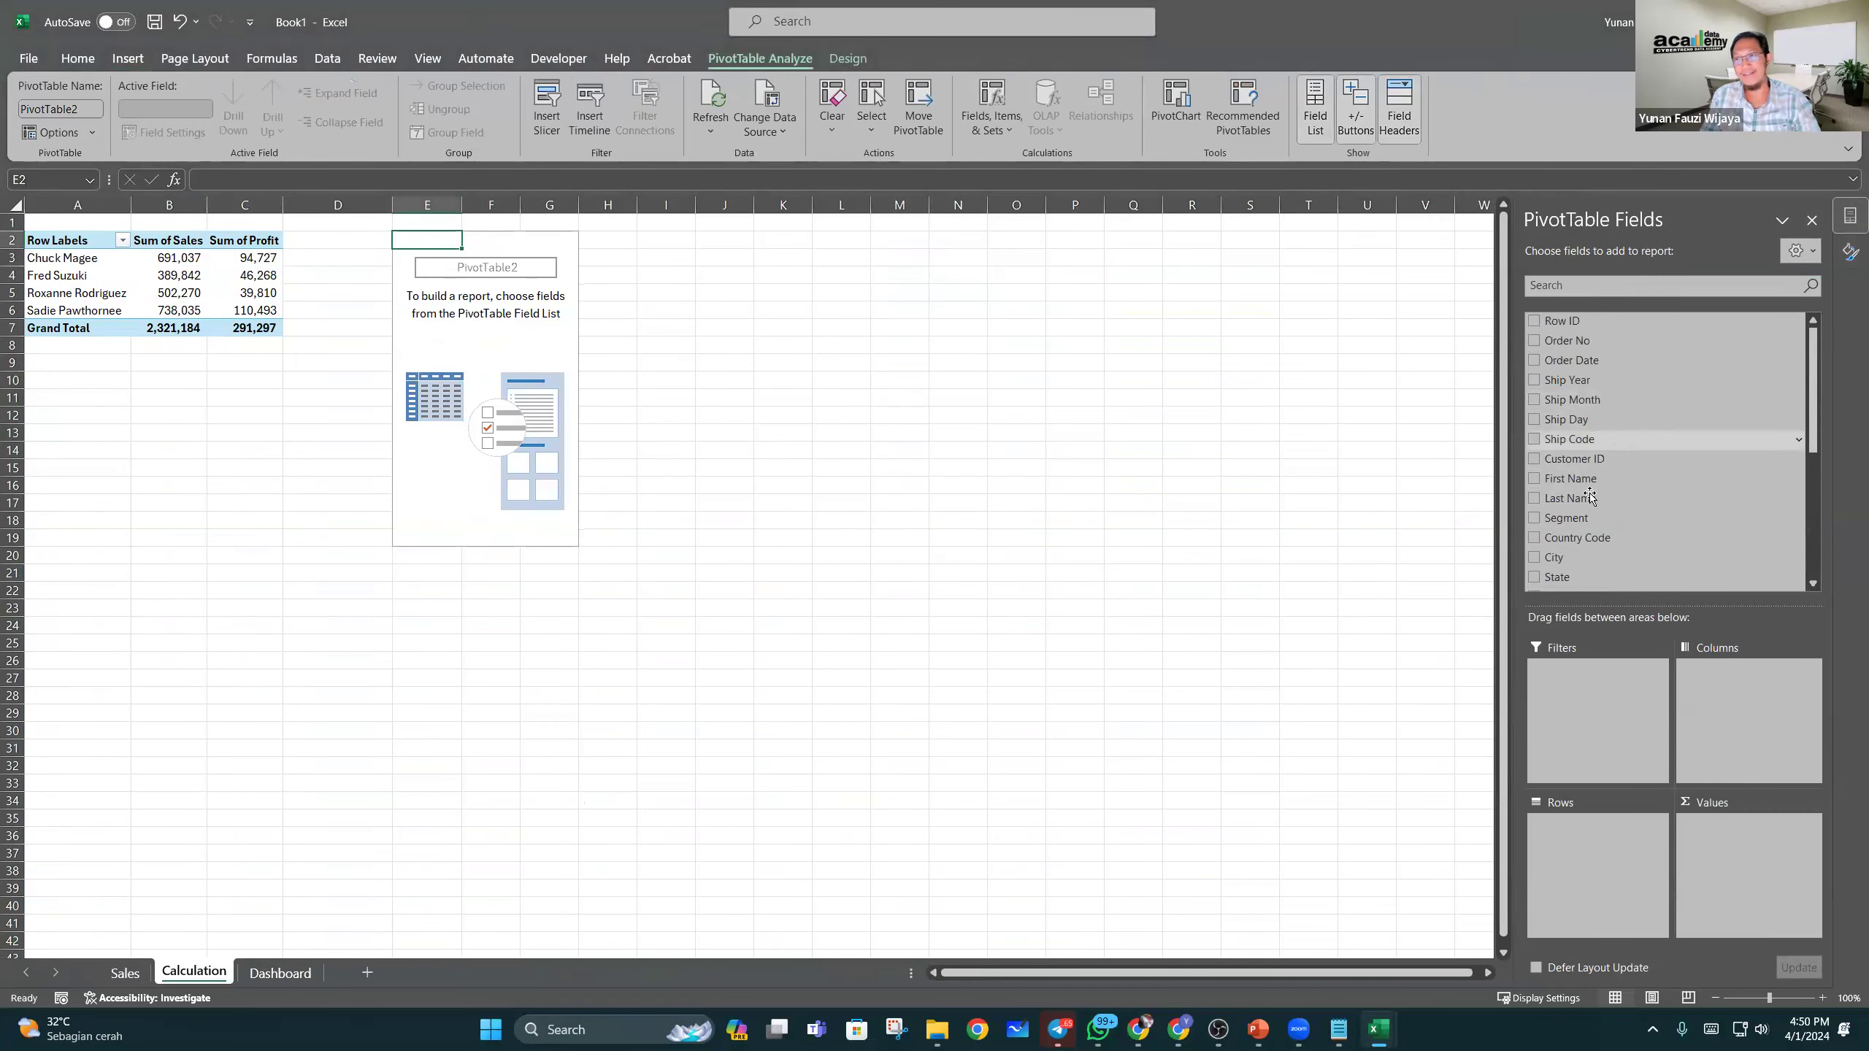
scroll(1648, 516, down, 3)
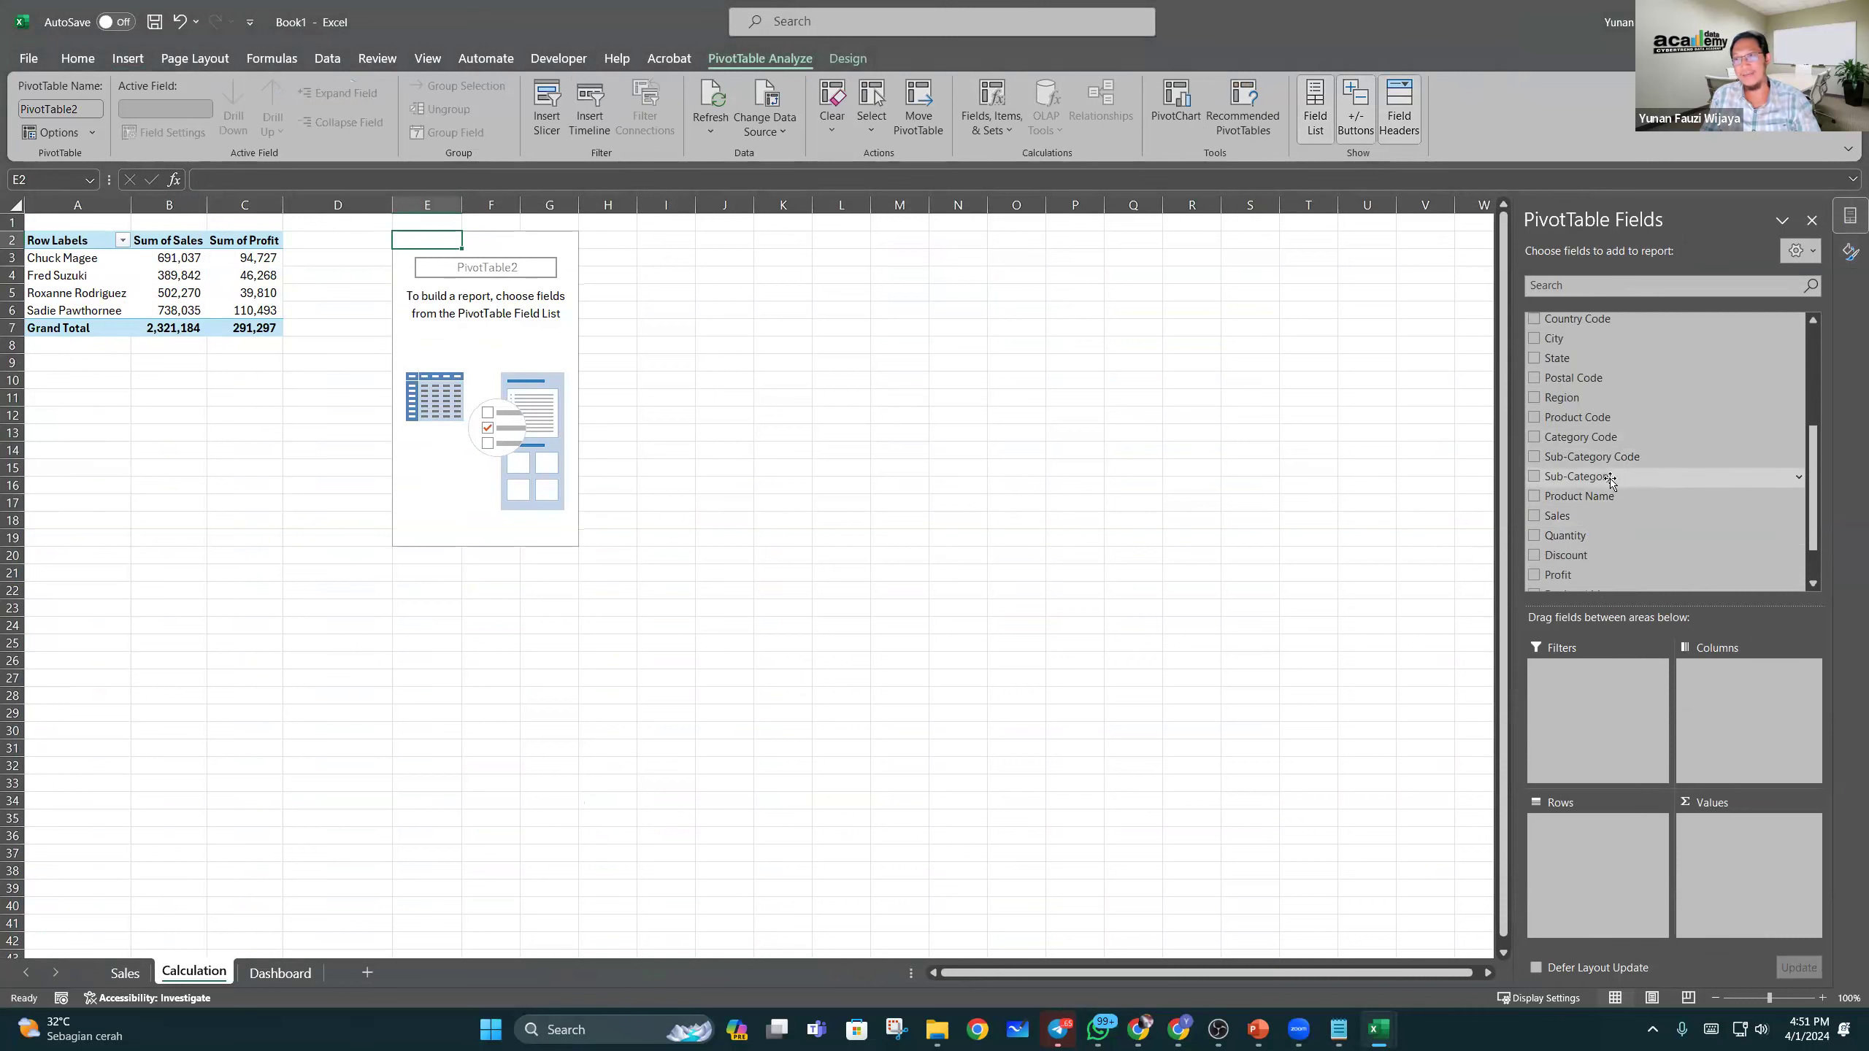
drag(1612, 478, 1608, 836)
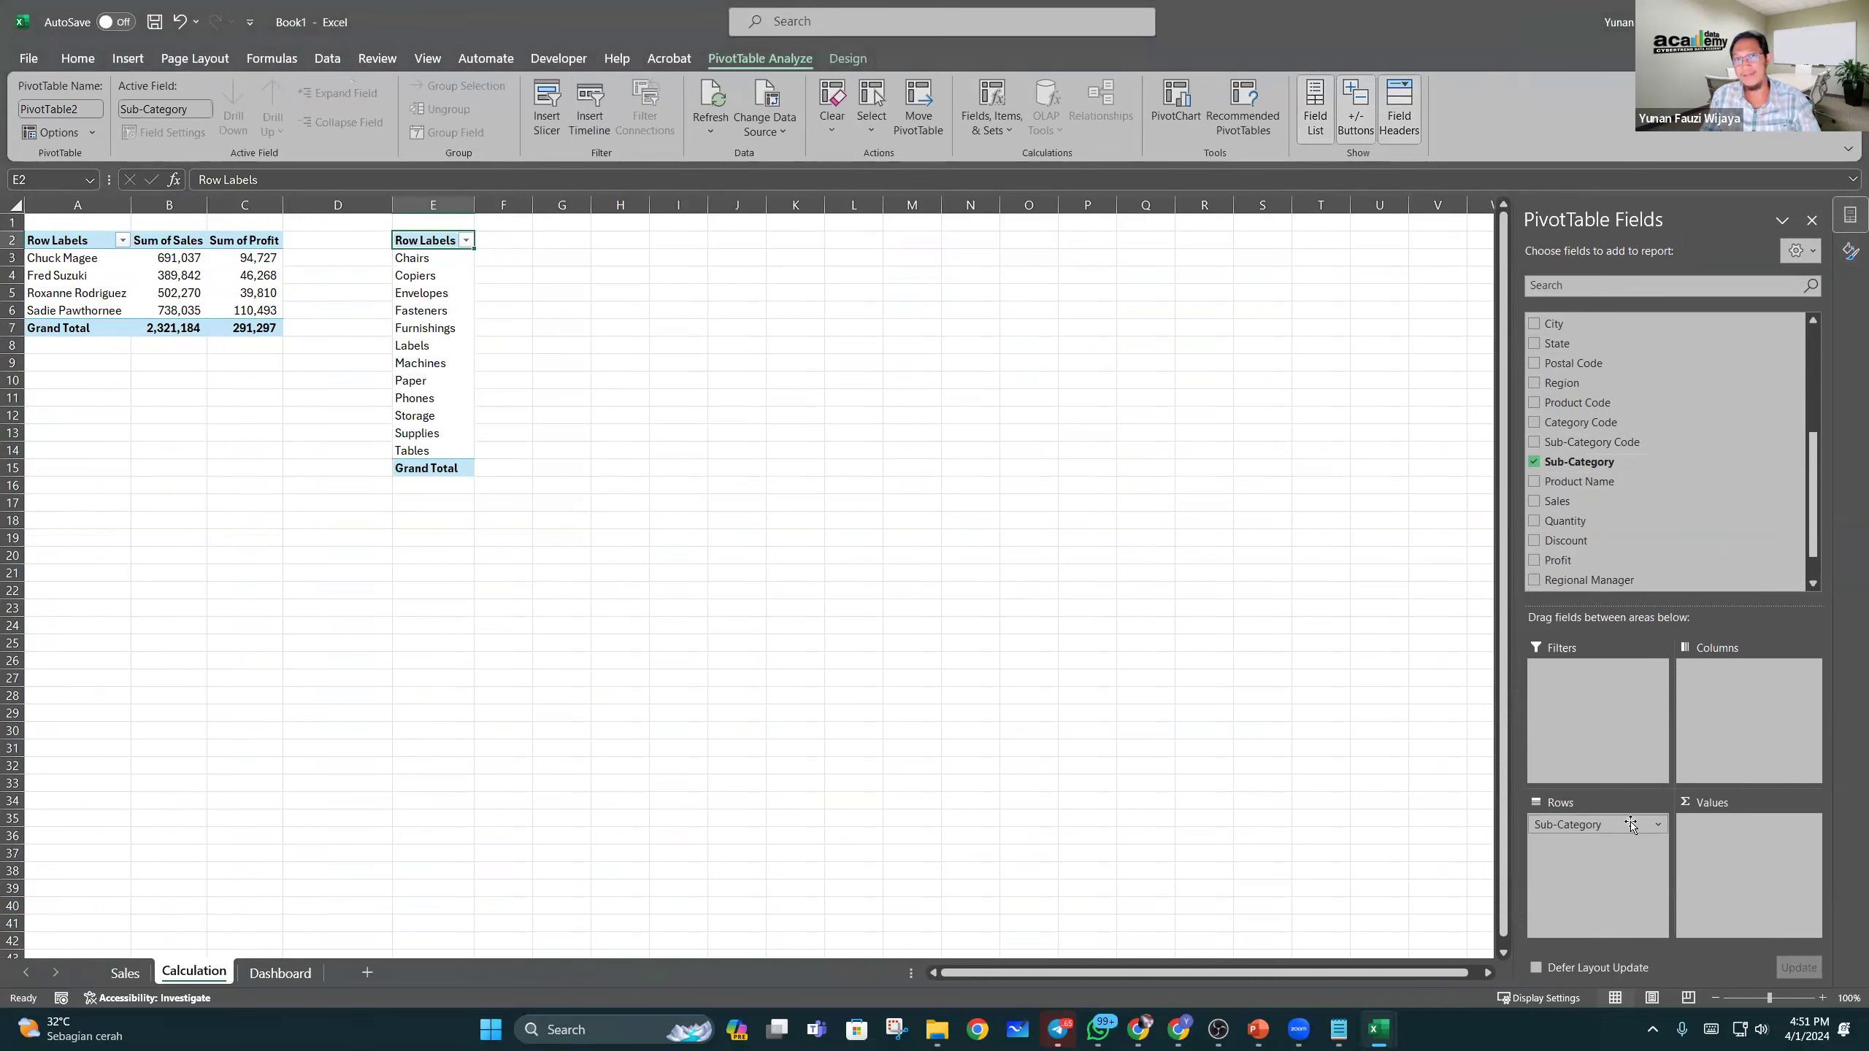
drag(1605, 500, 1748, 850)
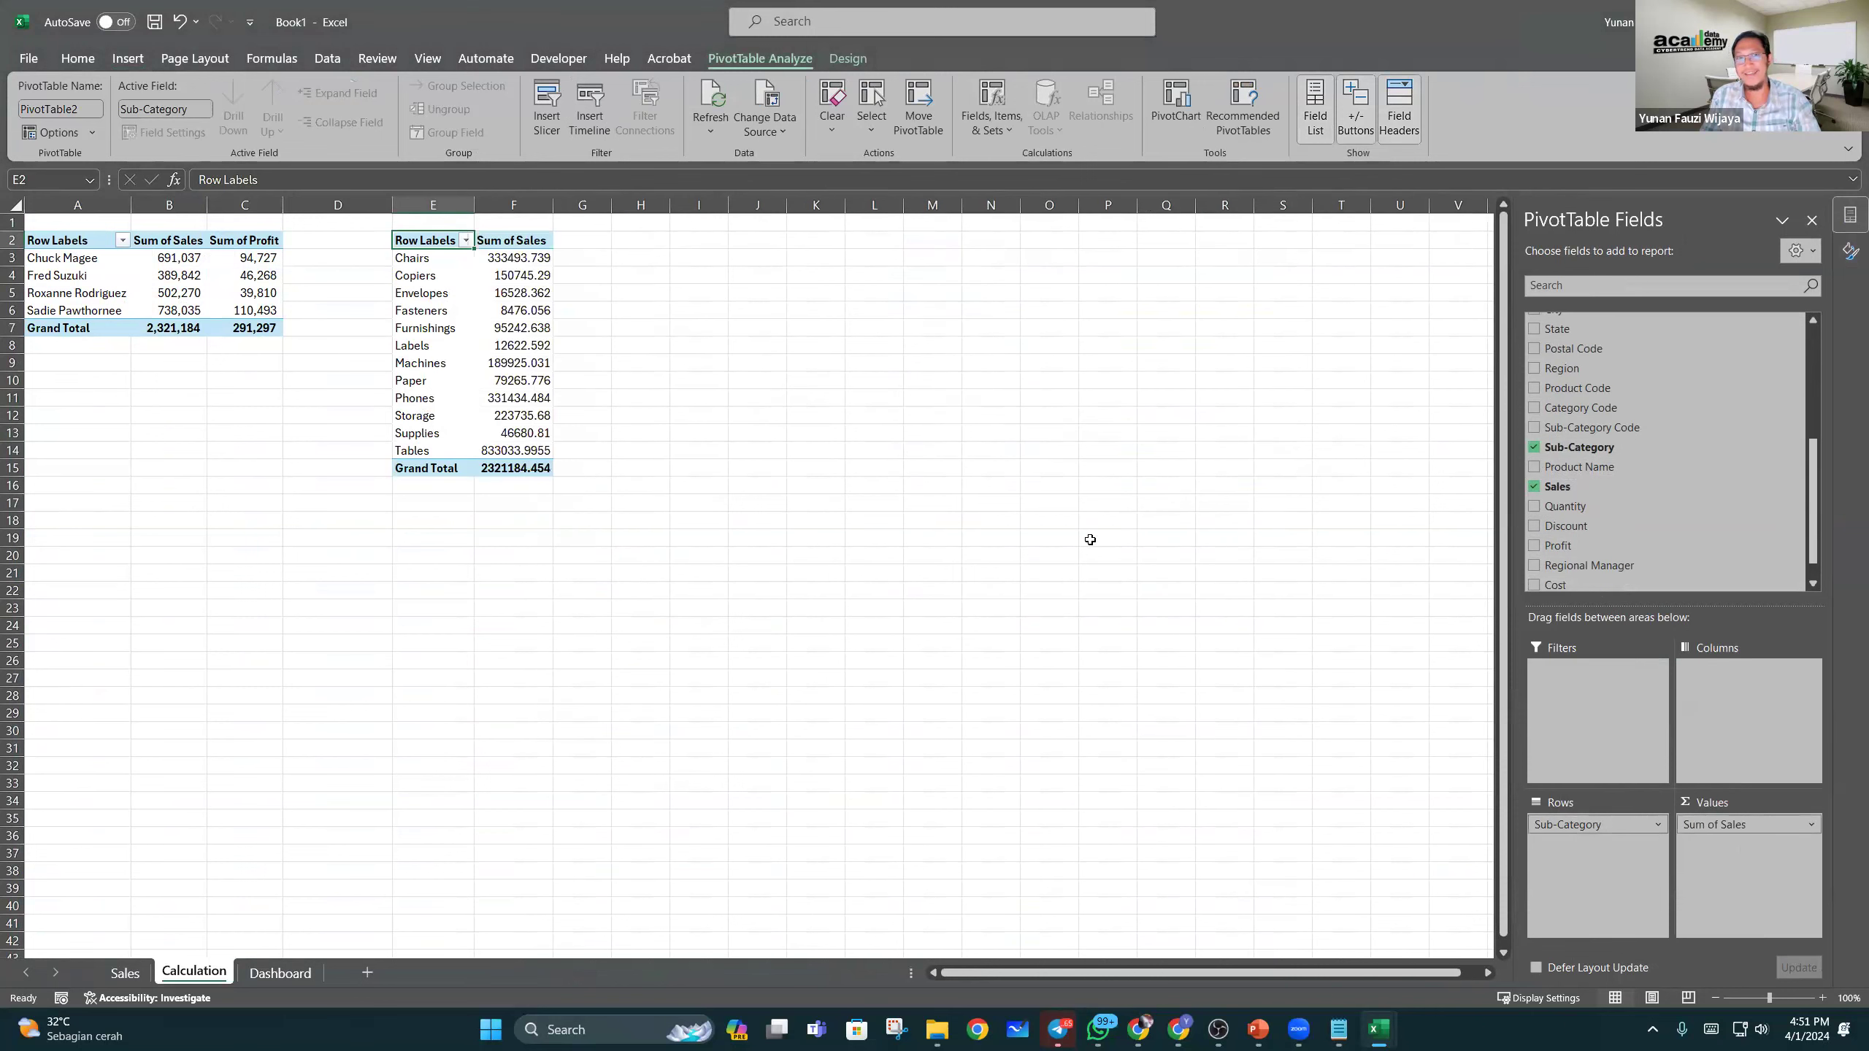
Step: Format the Sum of Sales values in F3:F15 with thousands separators and no decimal places
click(524, 258)
drag(524, 259, 524, 471)
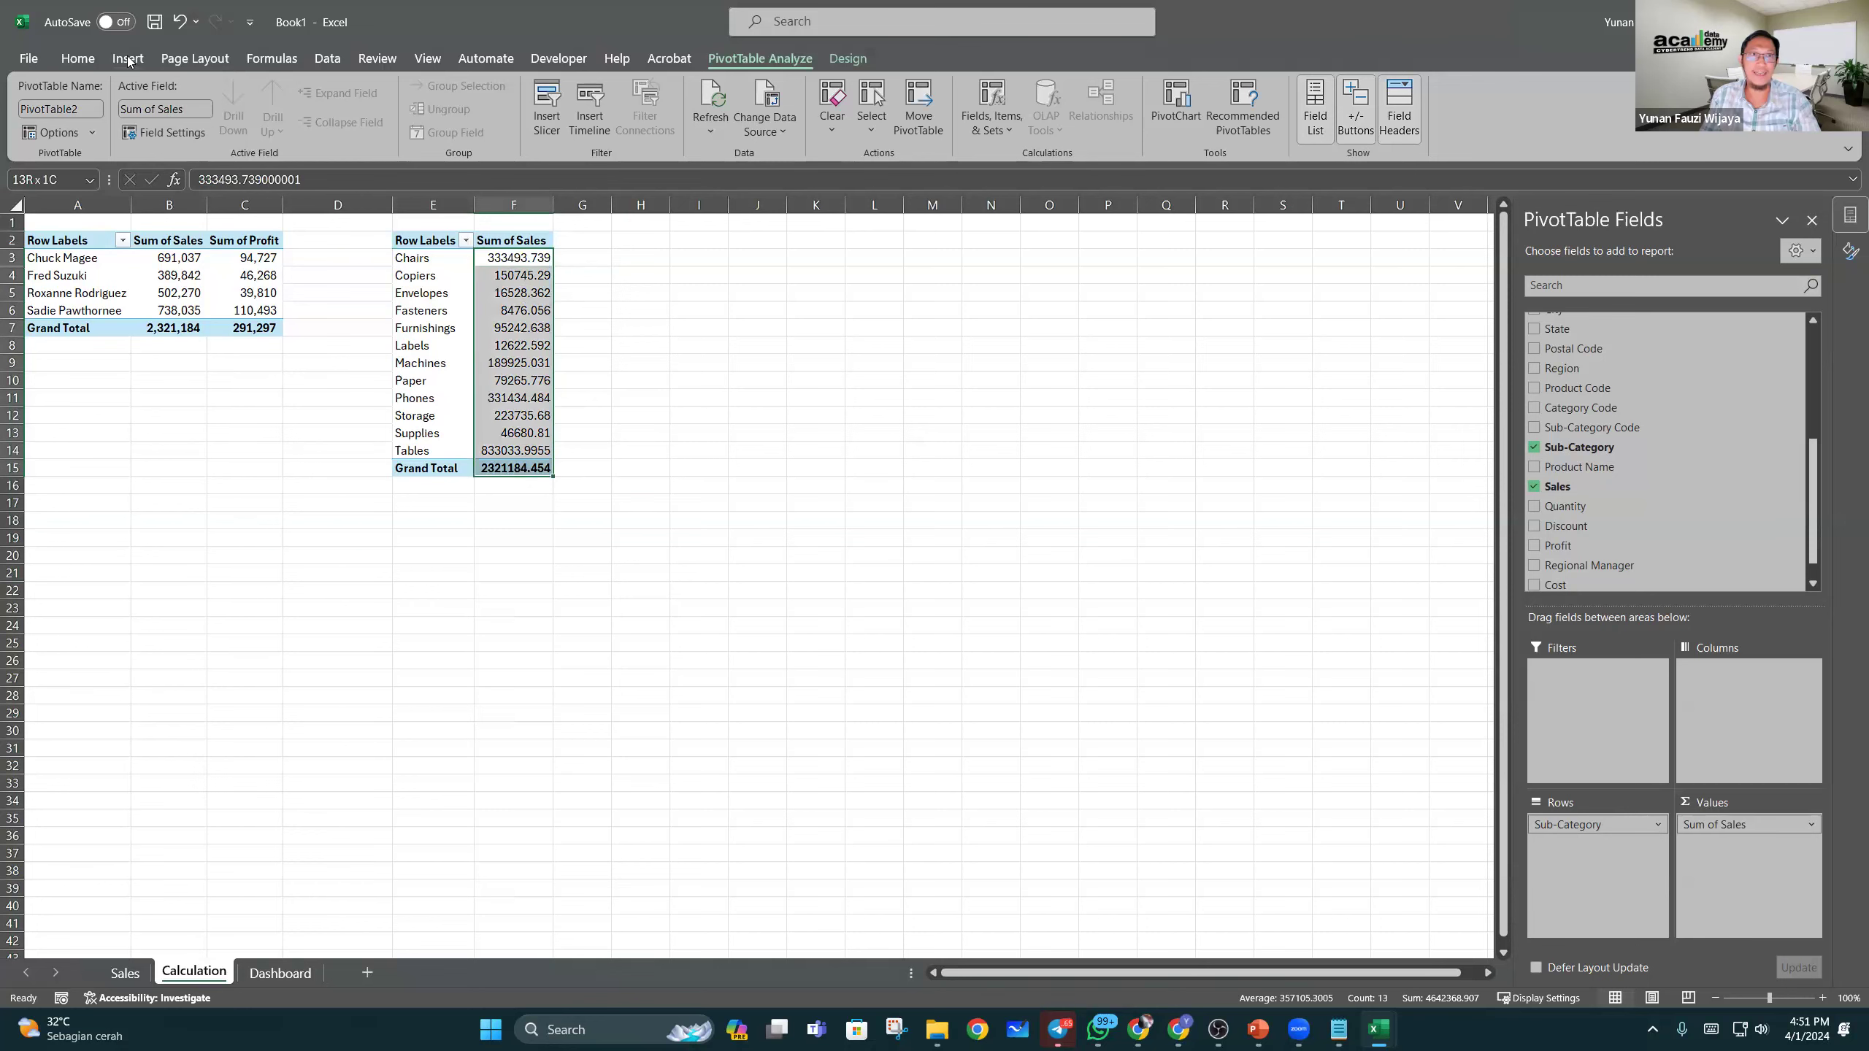
click(64, 57)
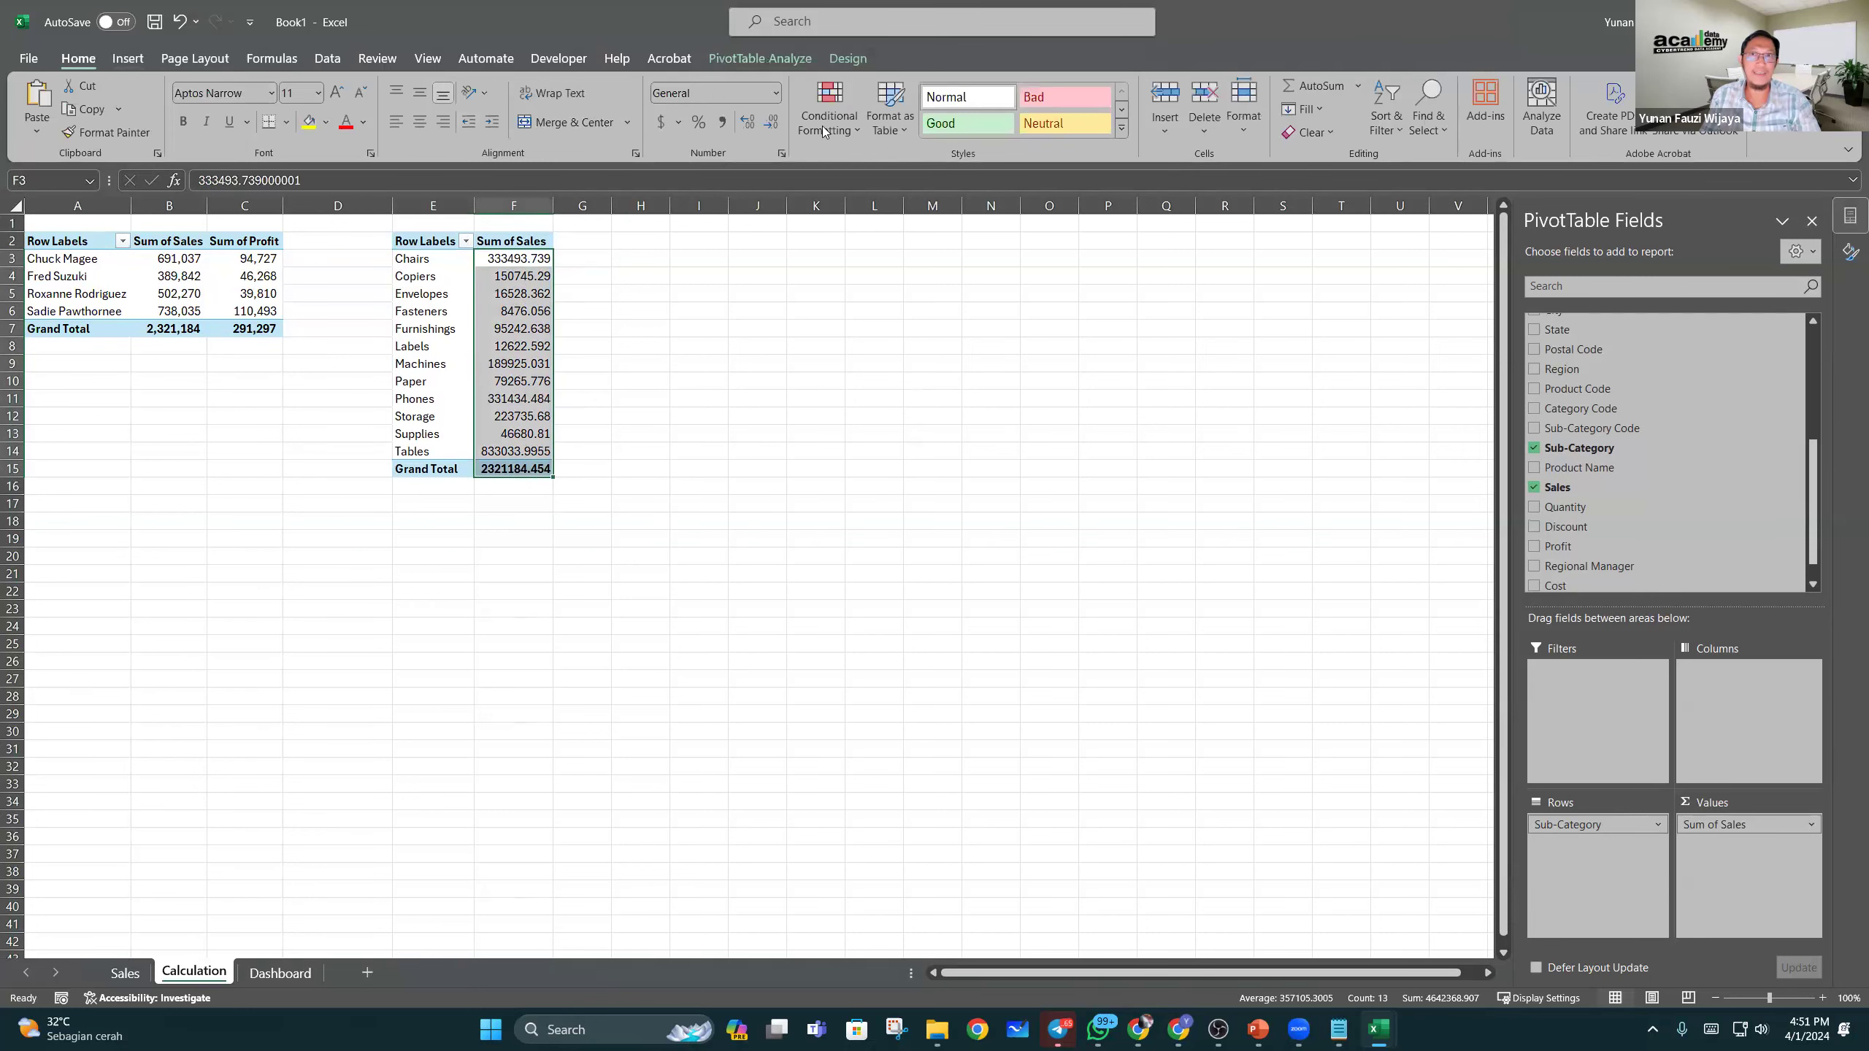
click(722, 121)
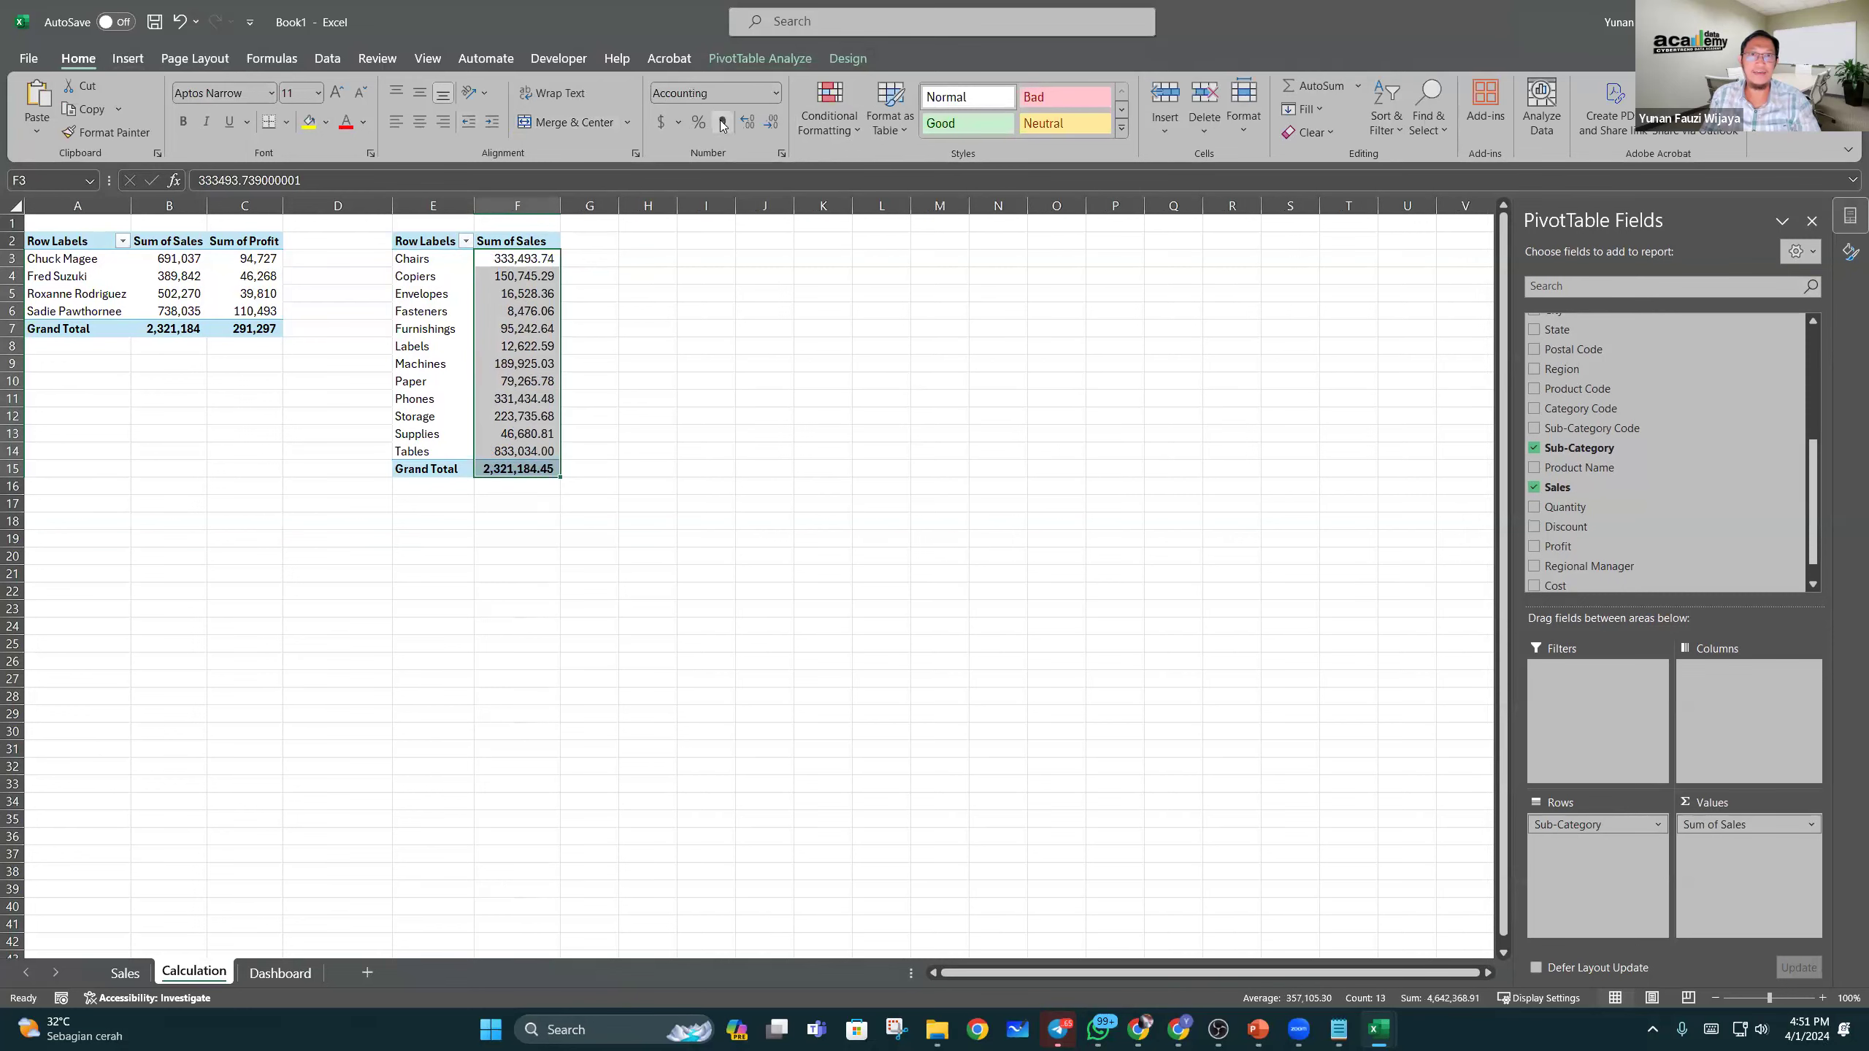
click(768, 124)
click(768, 124)
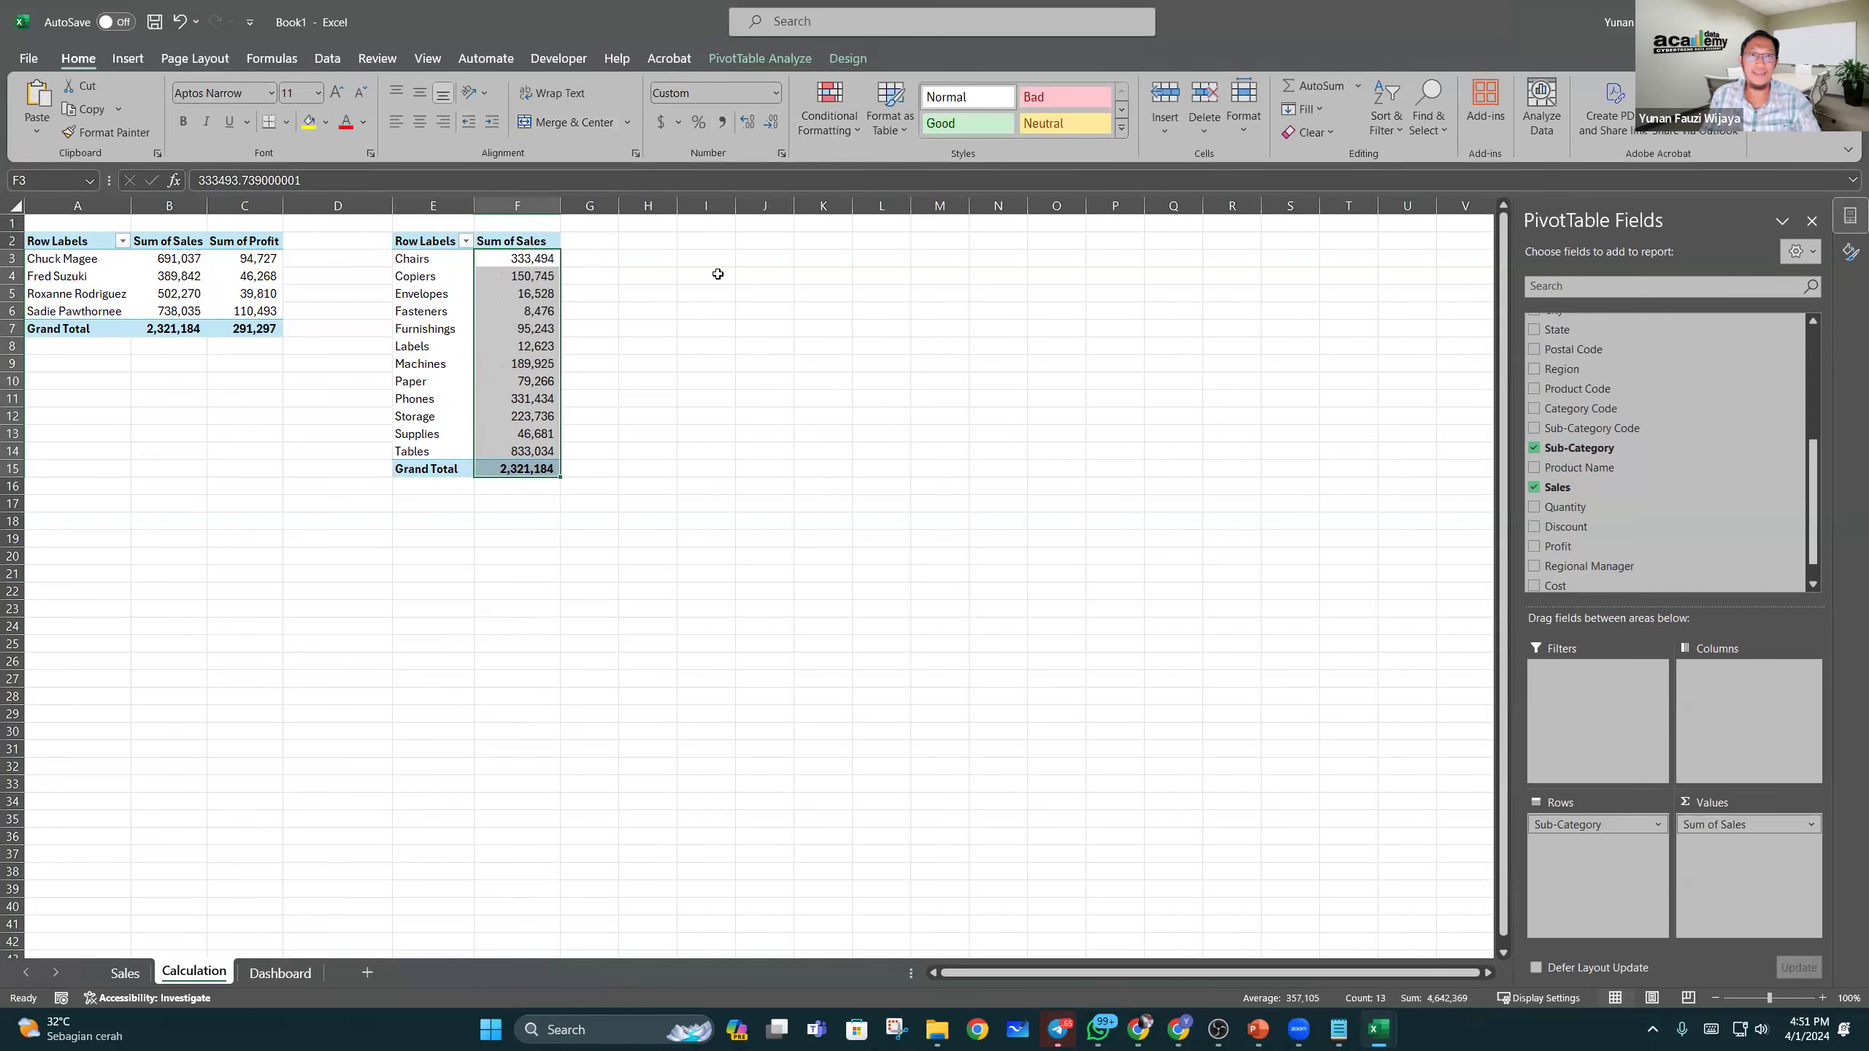
click(703, 313)
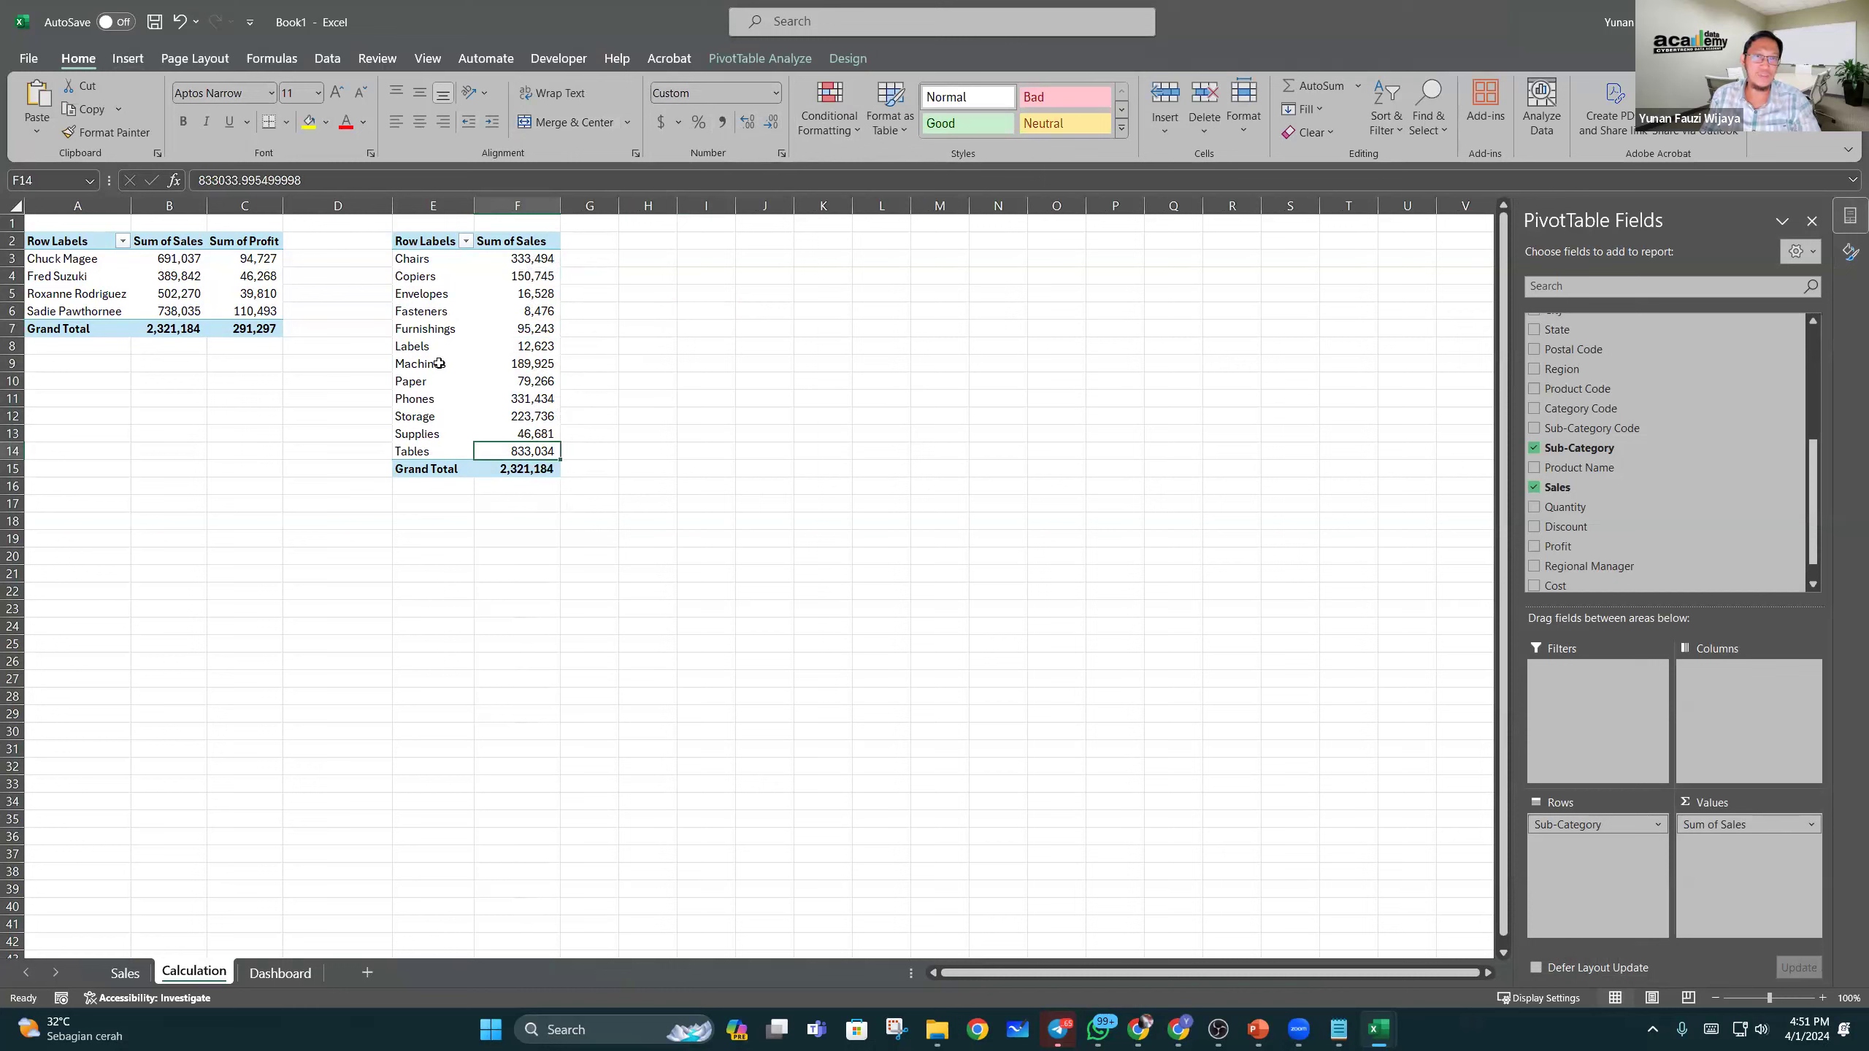
Step: Insert a Clustered Column PivotChart from the Sub-Category PivotTable and move it clear of the table
click(533, 296)
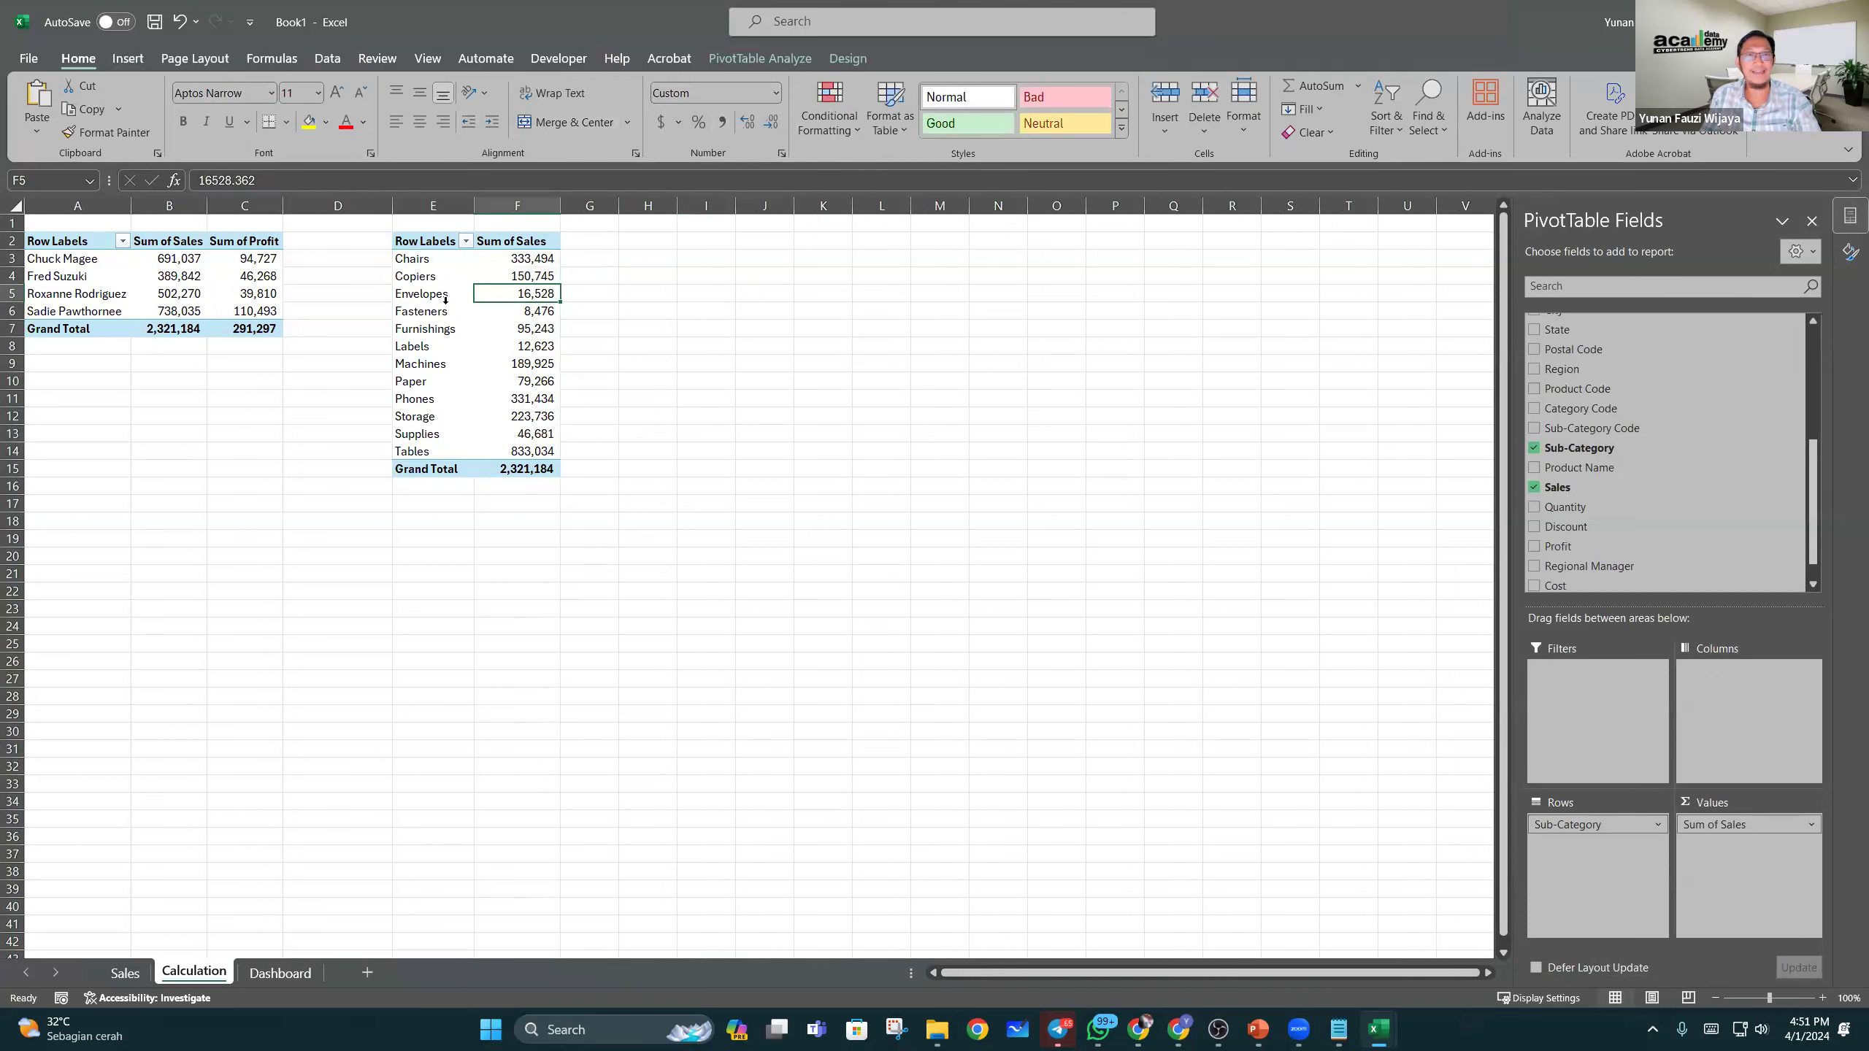
click(781, 57)
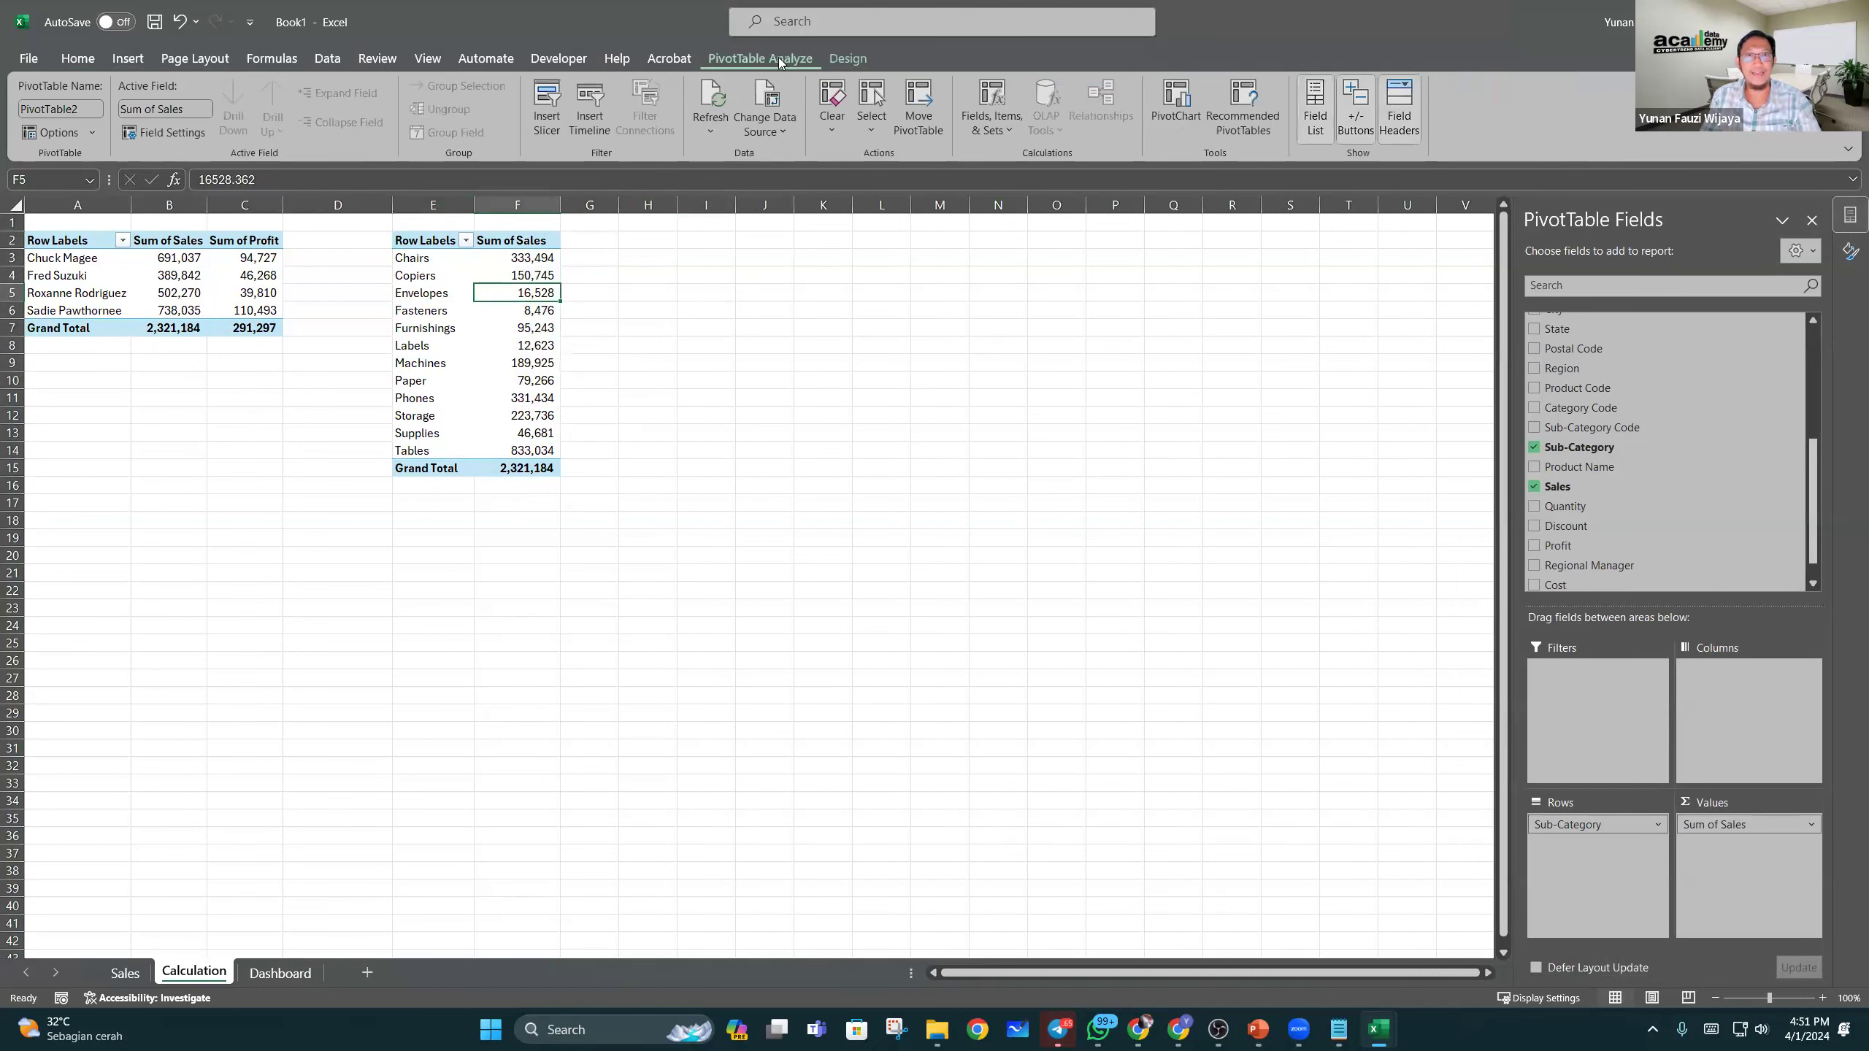
click(1180, 100)
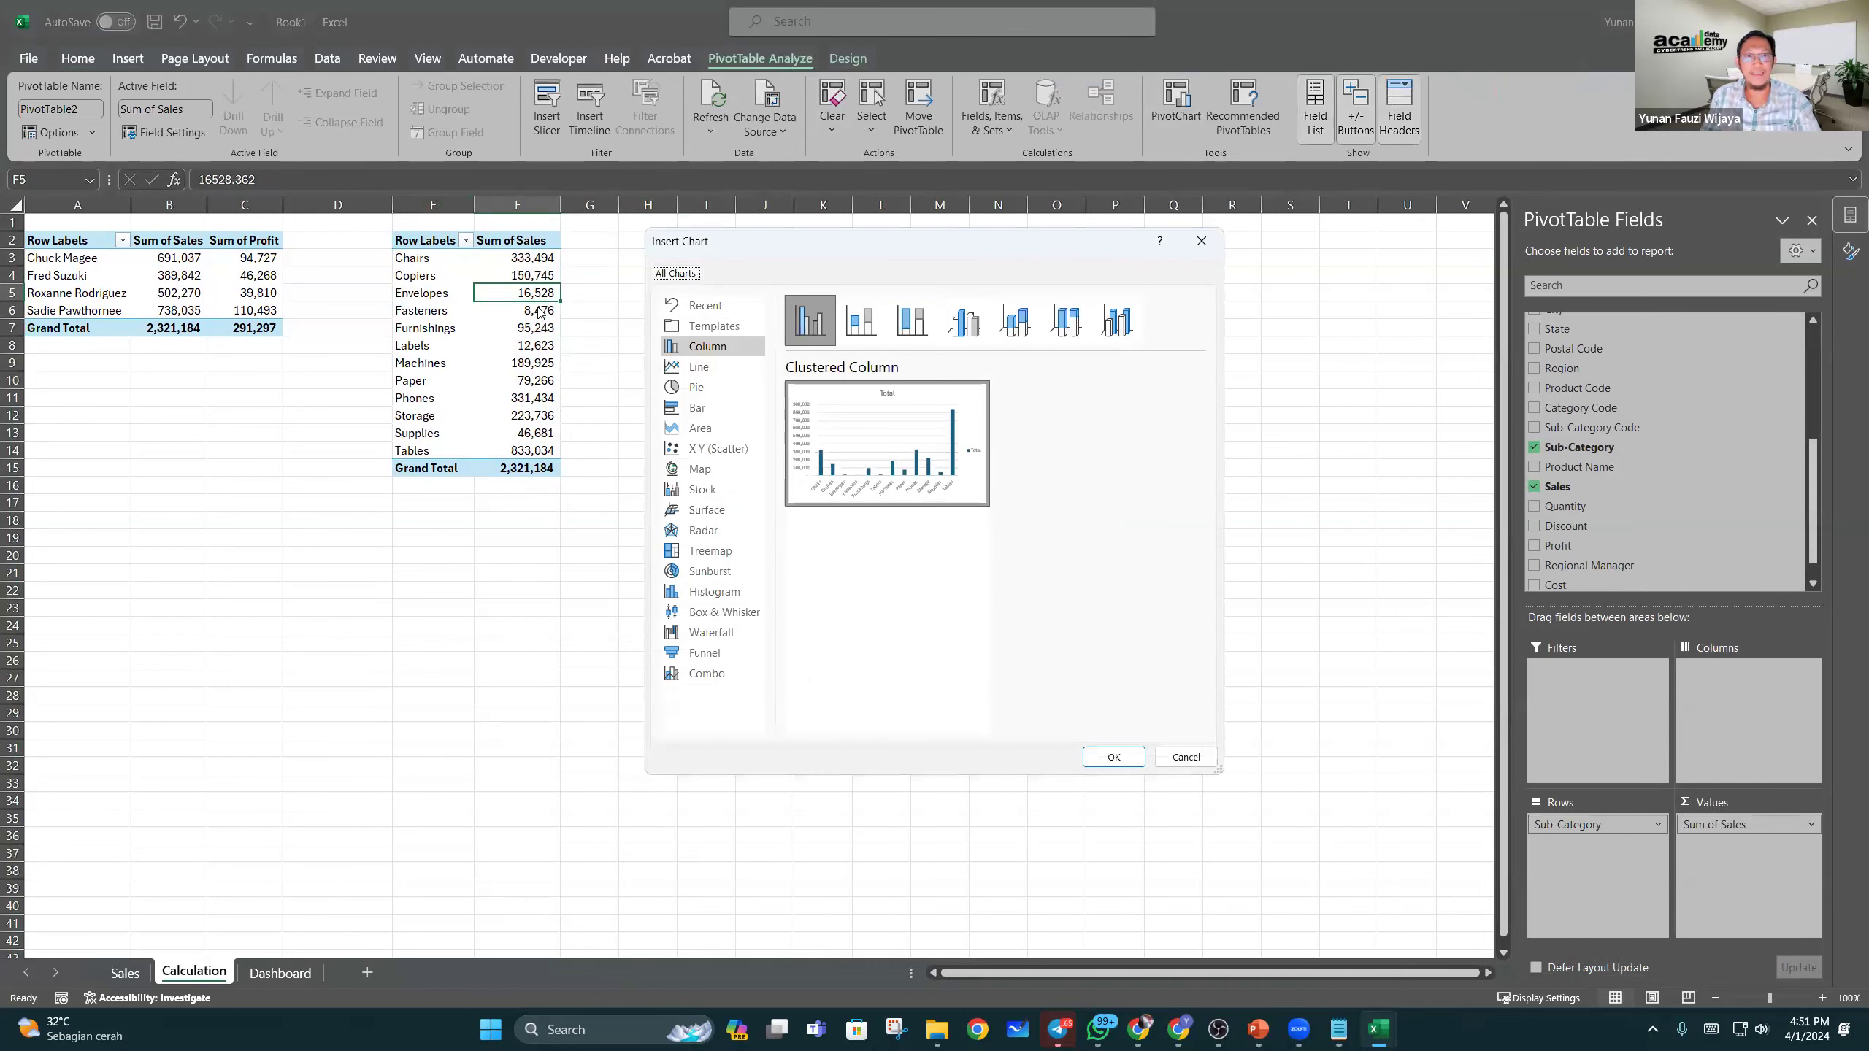
mouse_move(821, 399)
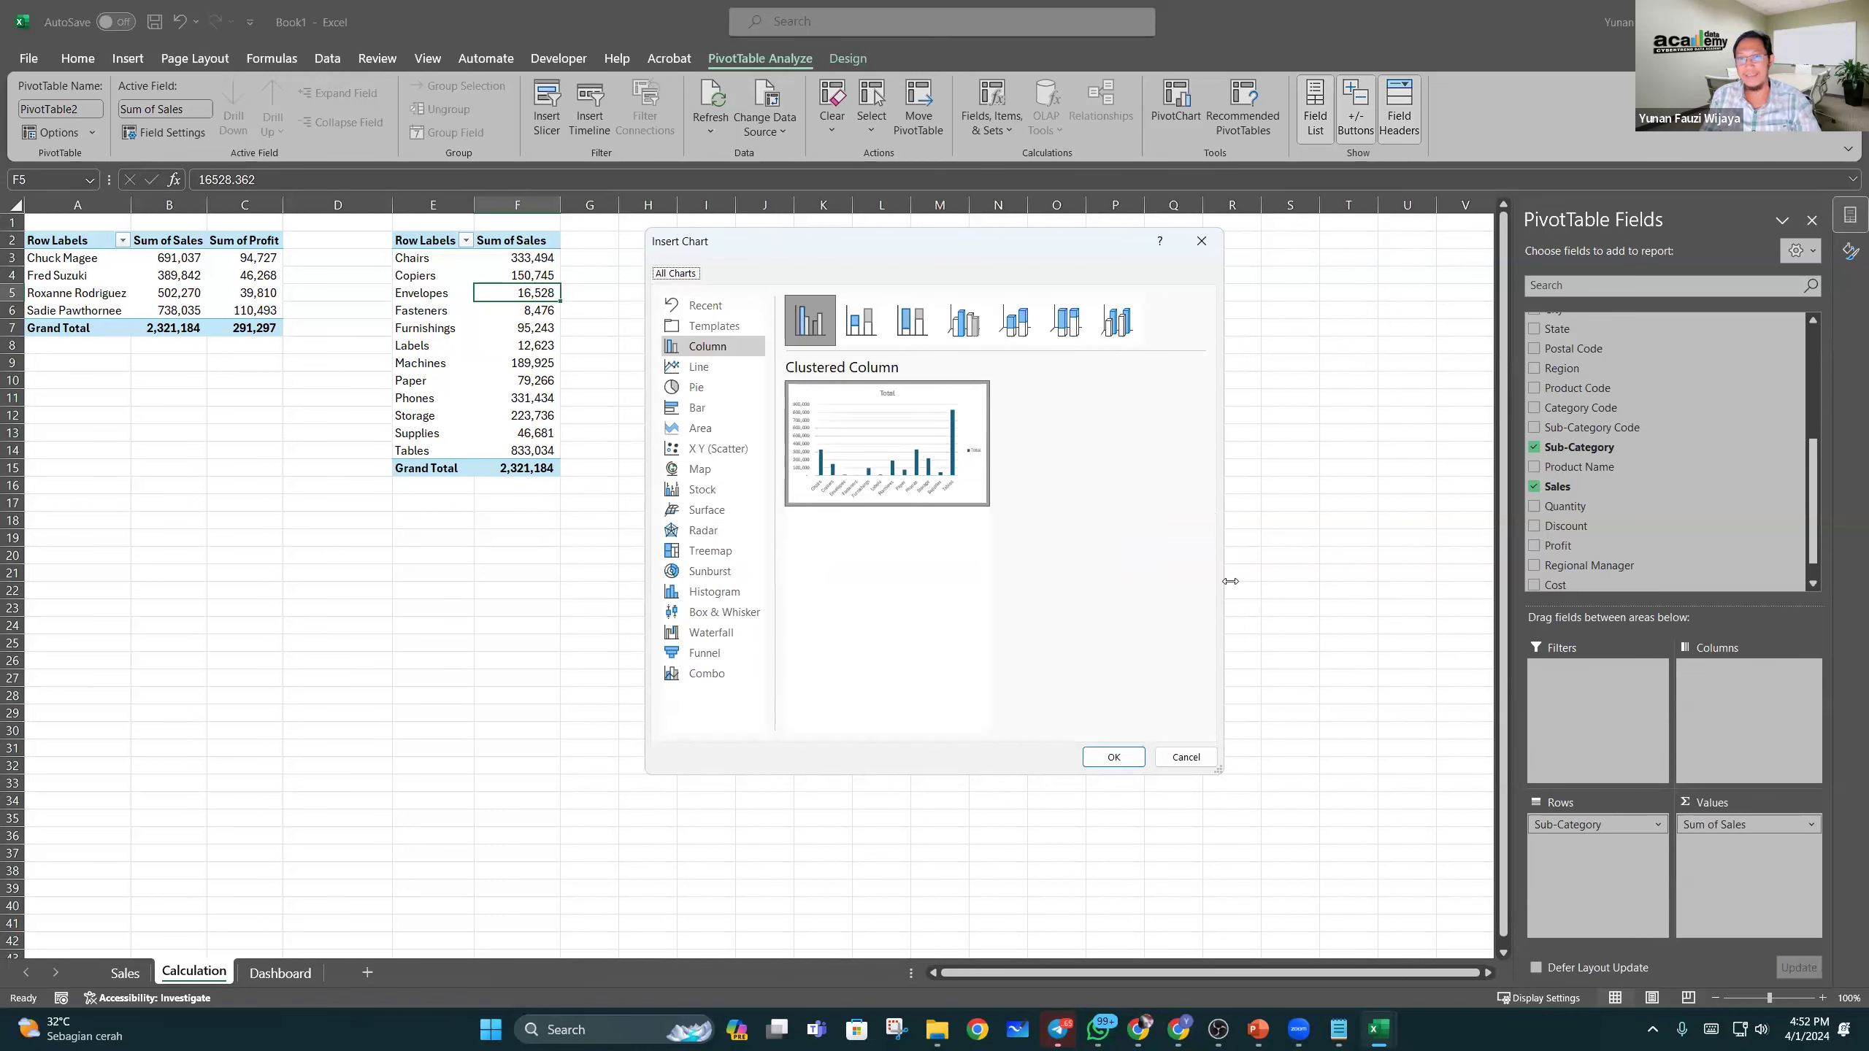
click(1114, 759)
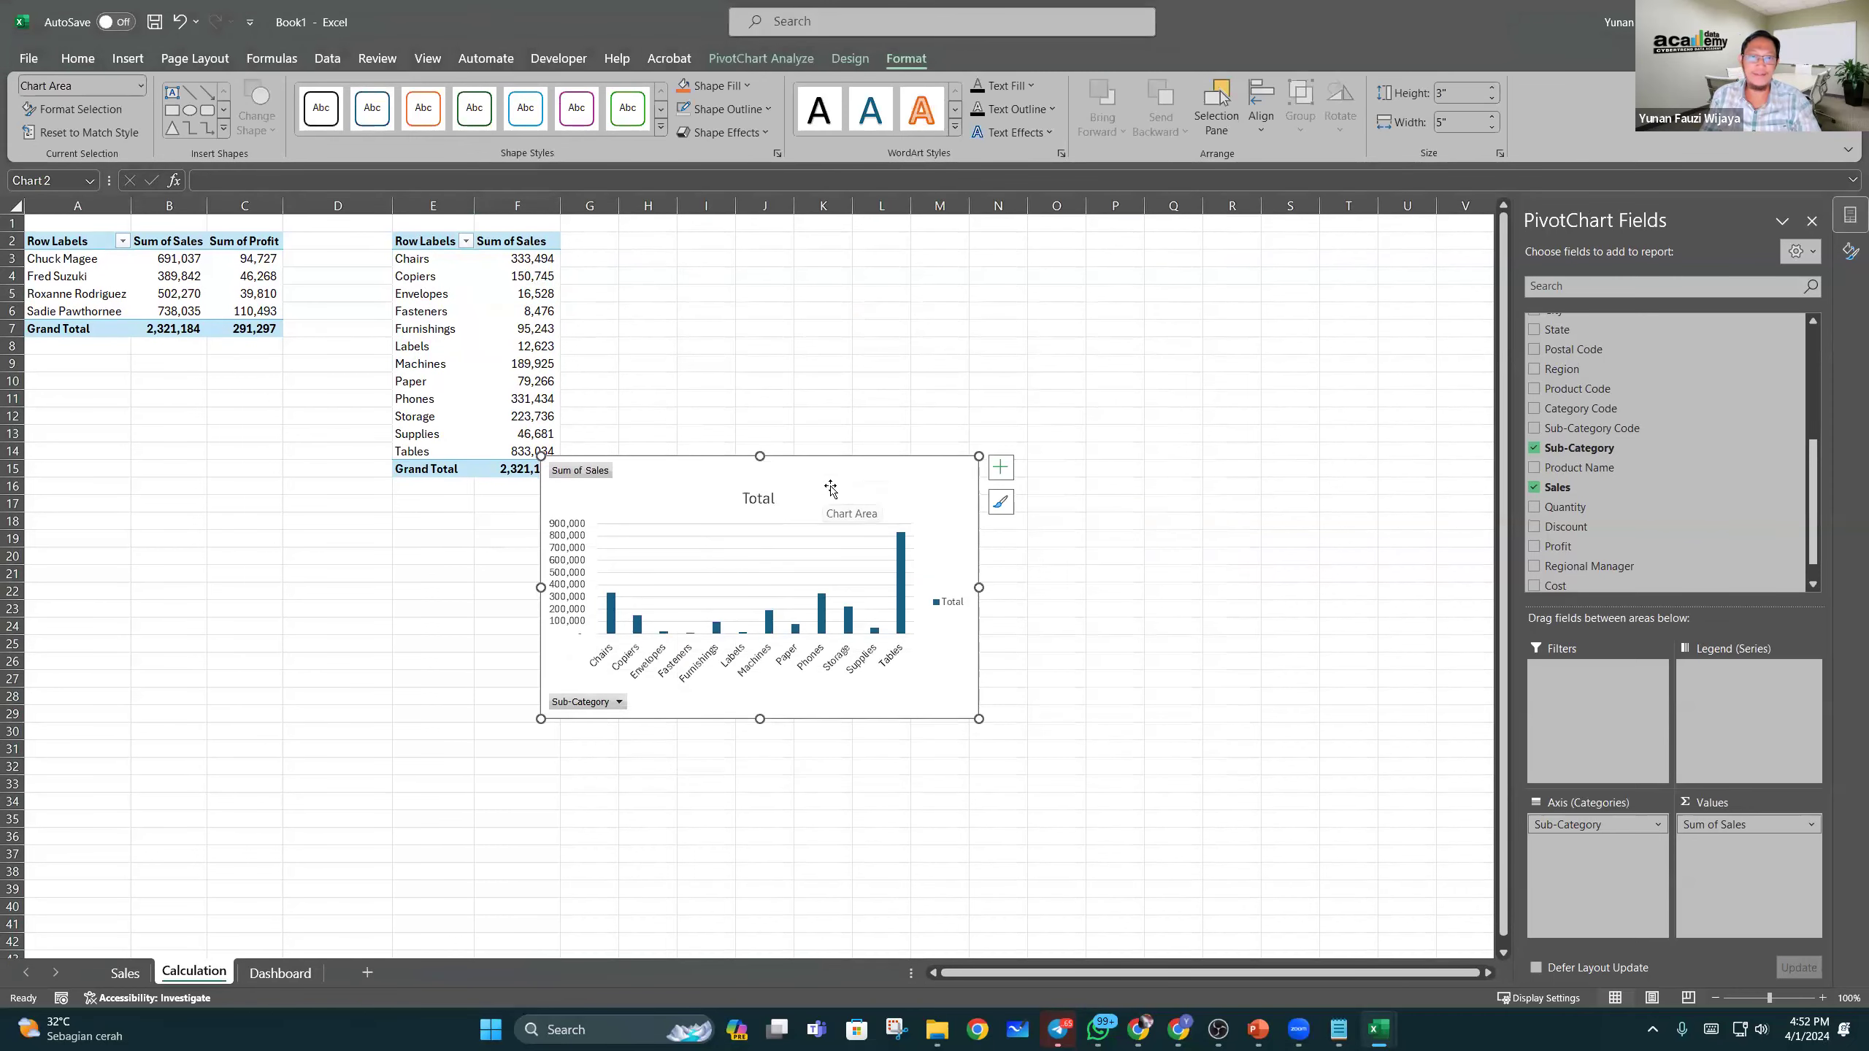
mouse_move(846, 466)
mouse_down()
mouse_move(954, 401)
mouse_move(971, 357)
mouse_up()
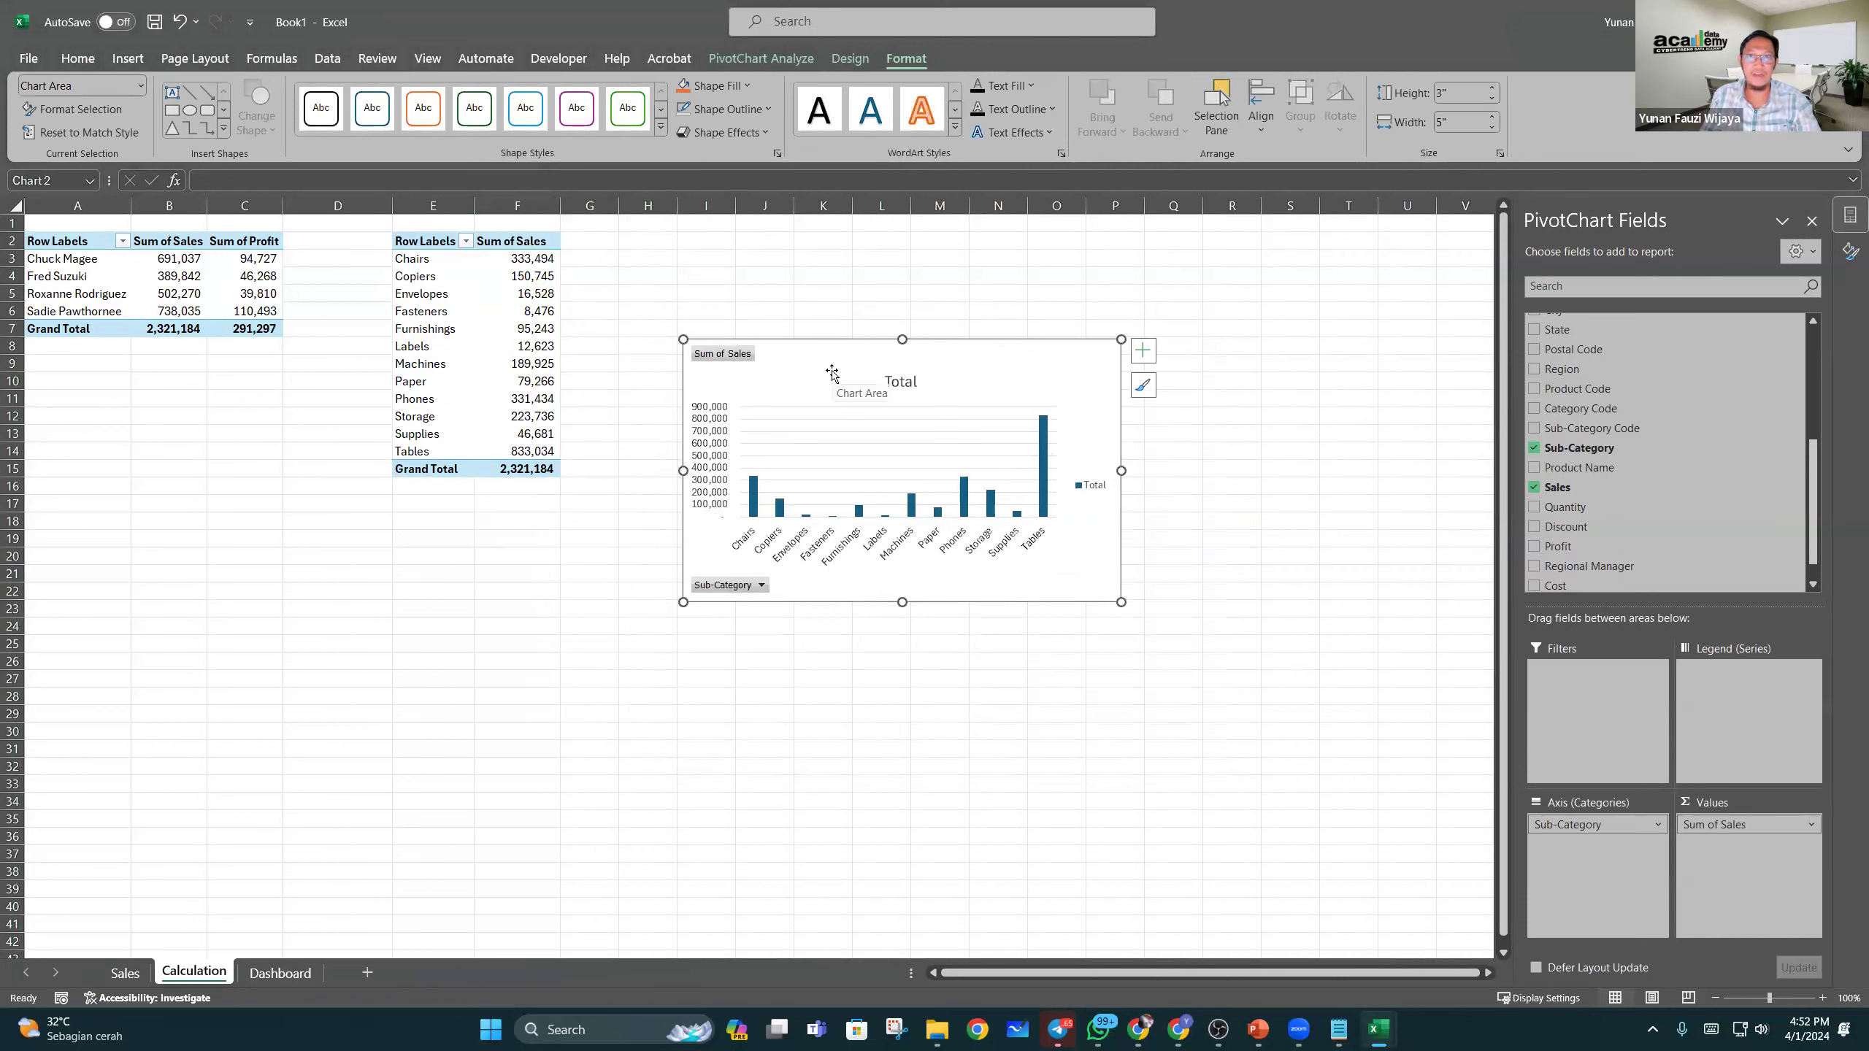
Step: Change the Sub-Category chart to a Clustered Bar and stretch its height to about 4.19 inches
right_click(830, 377)
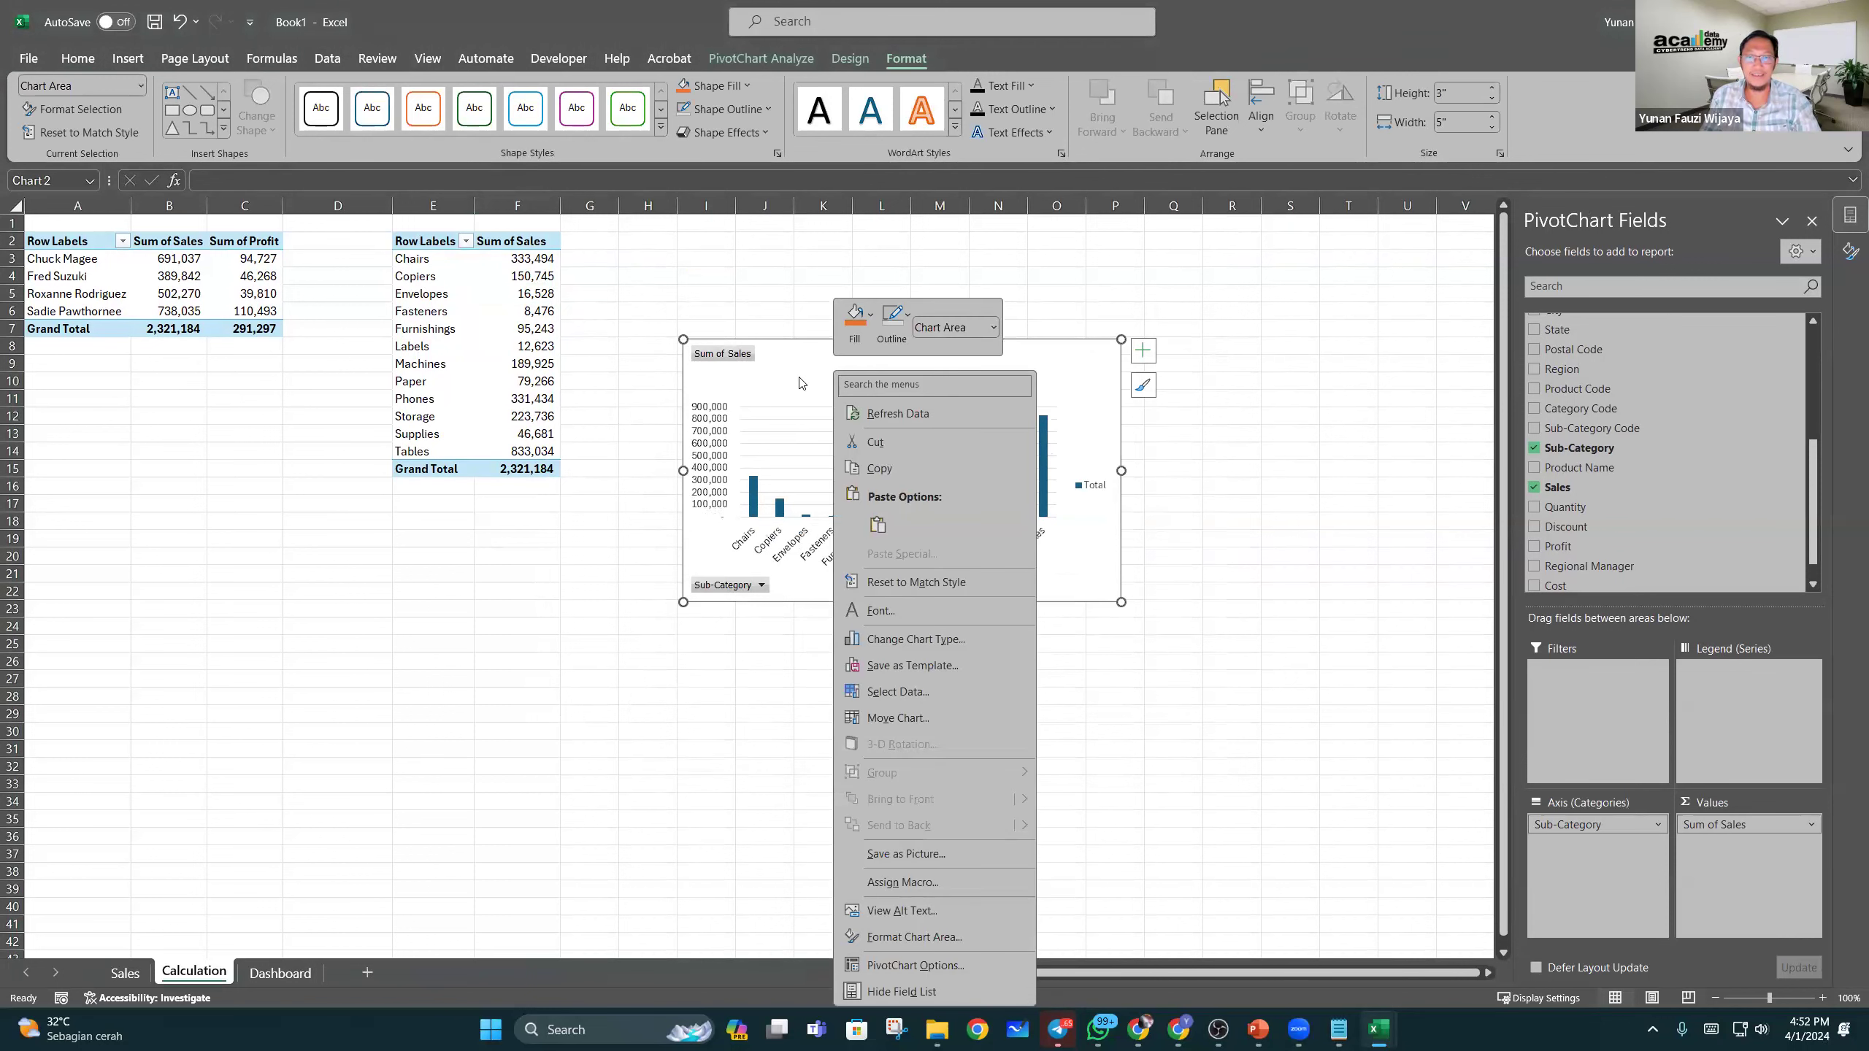
click(779, 377)
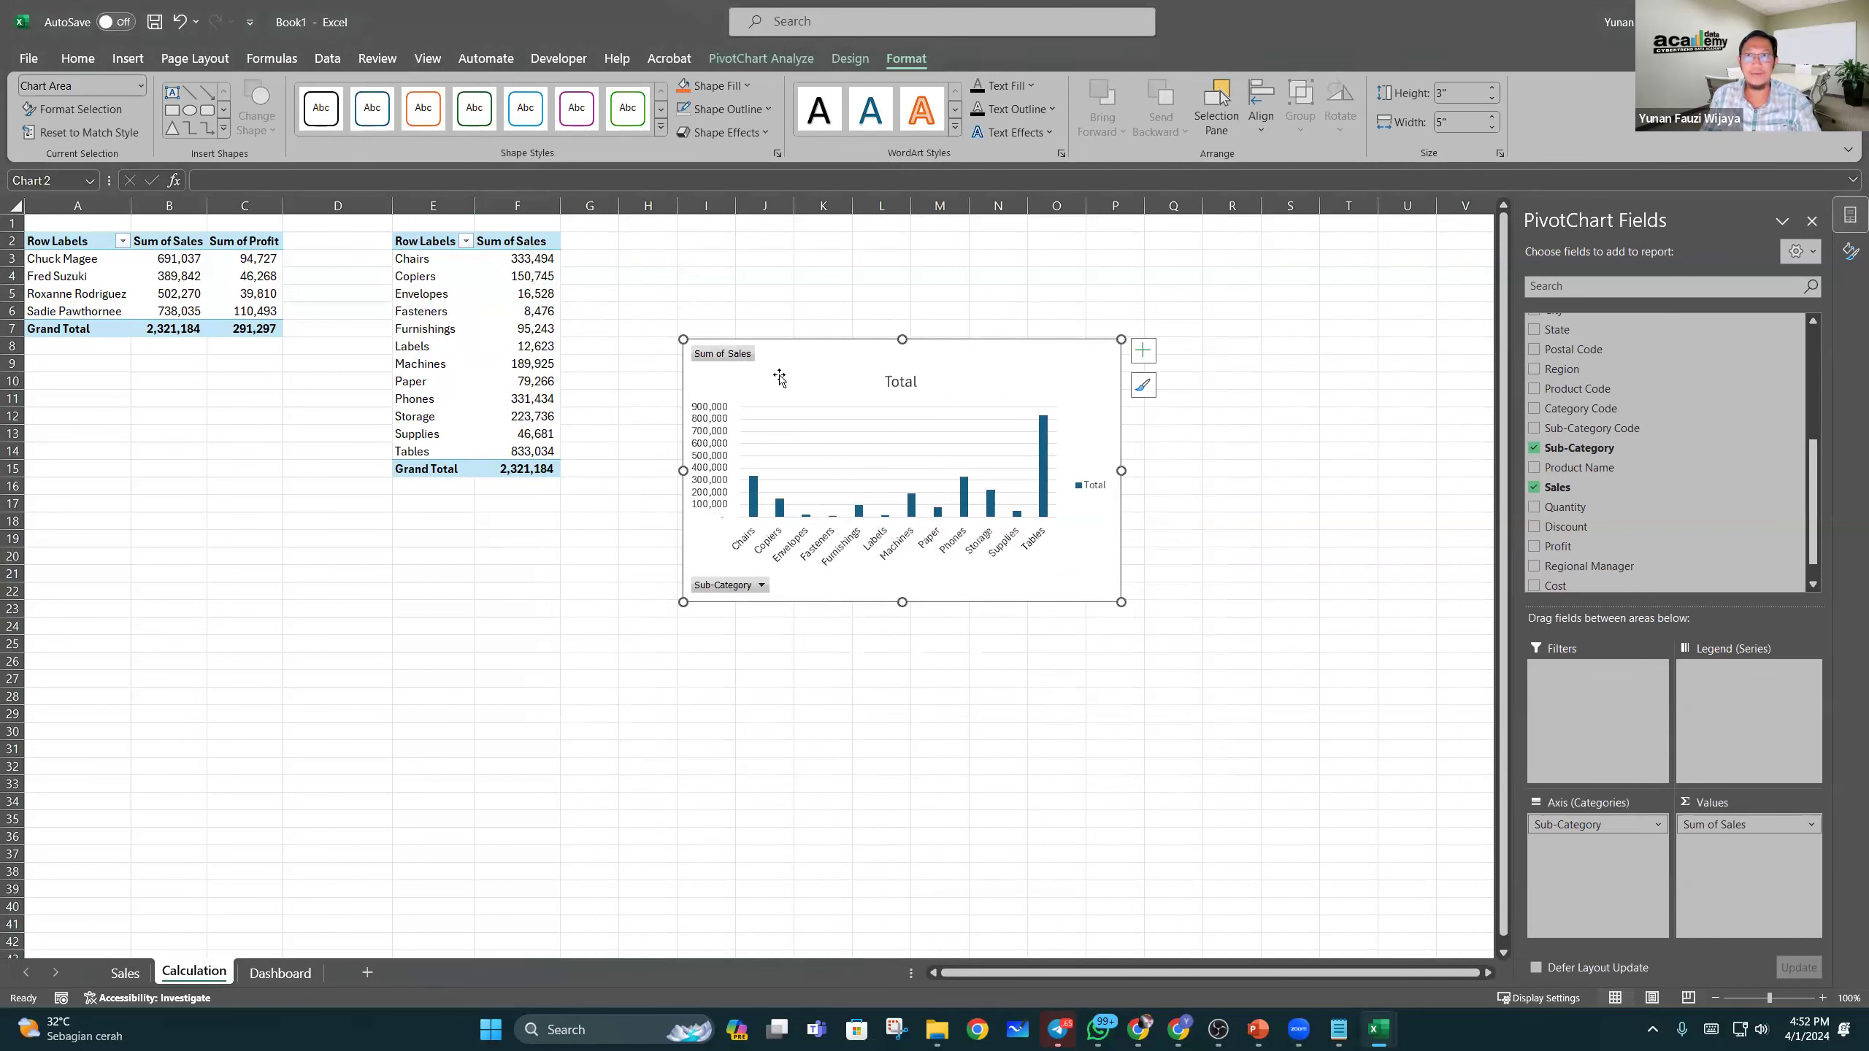
click(764, 60)
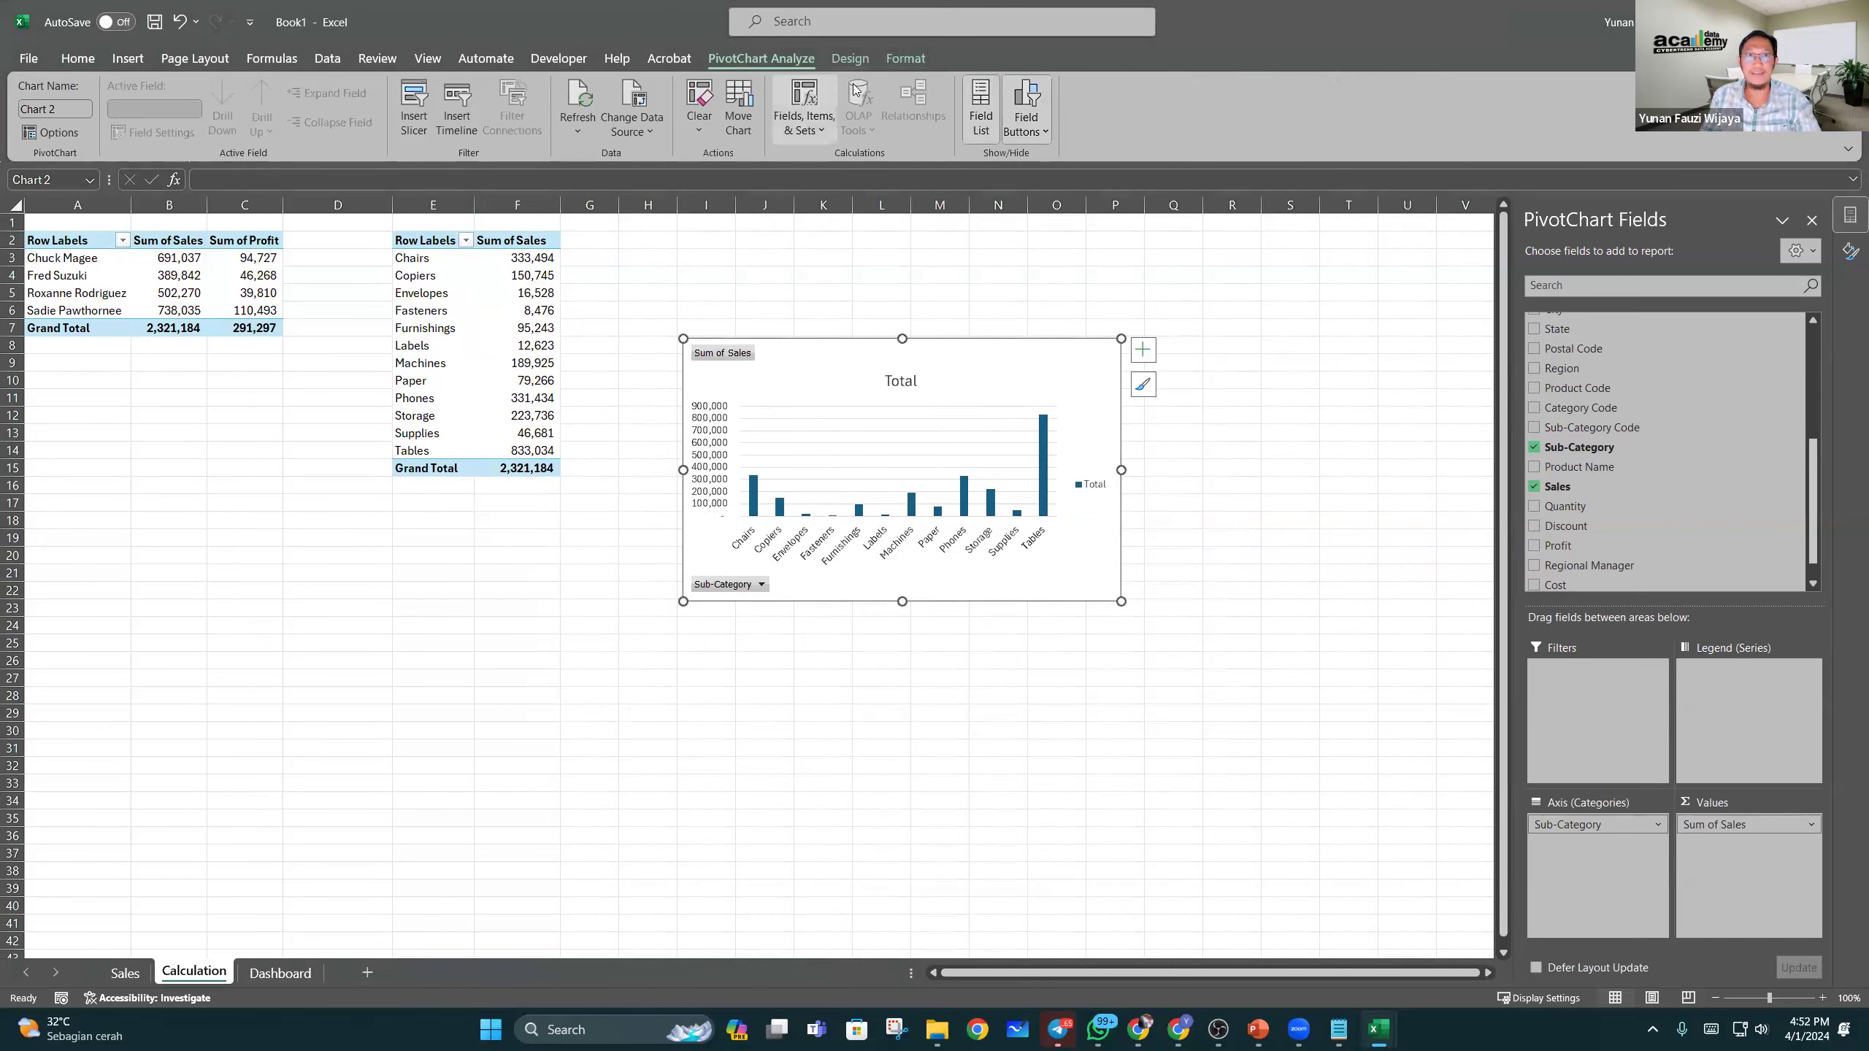
click(905, 59)
click(853, 59)
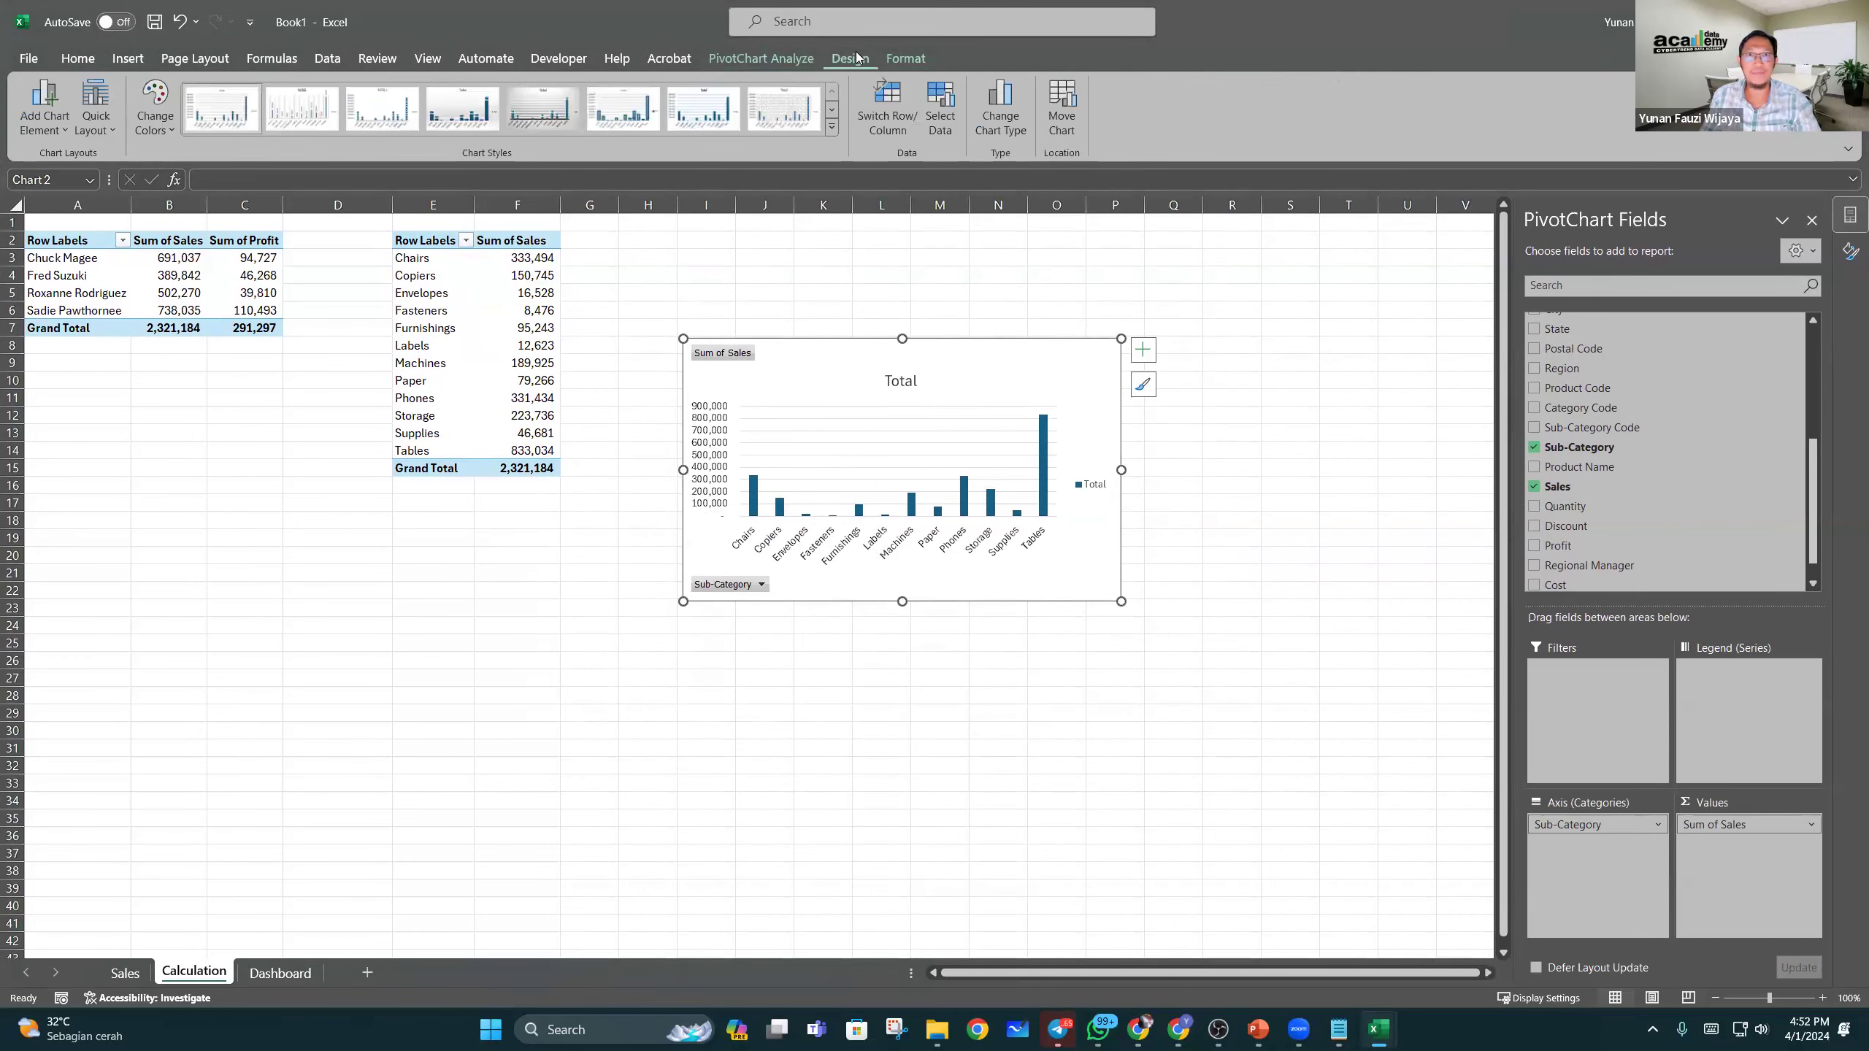
click(1012, 120)
click(699, 410)
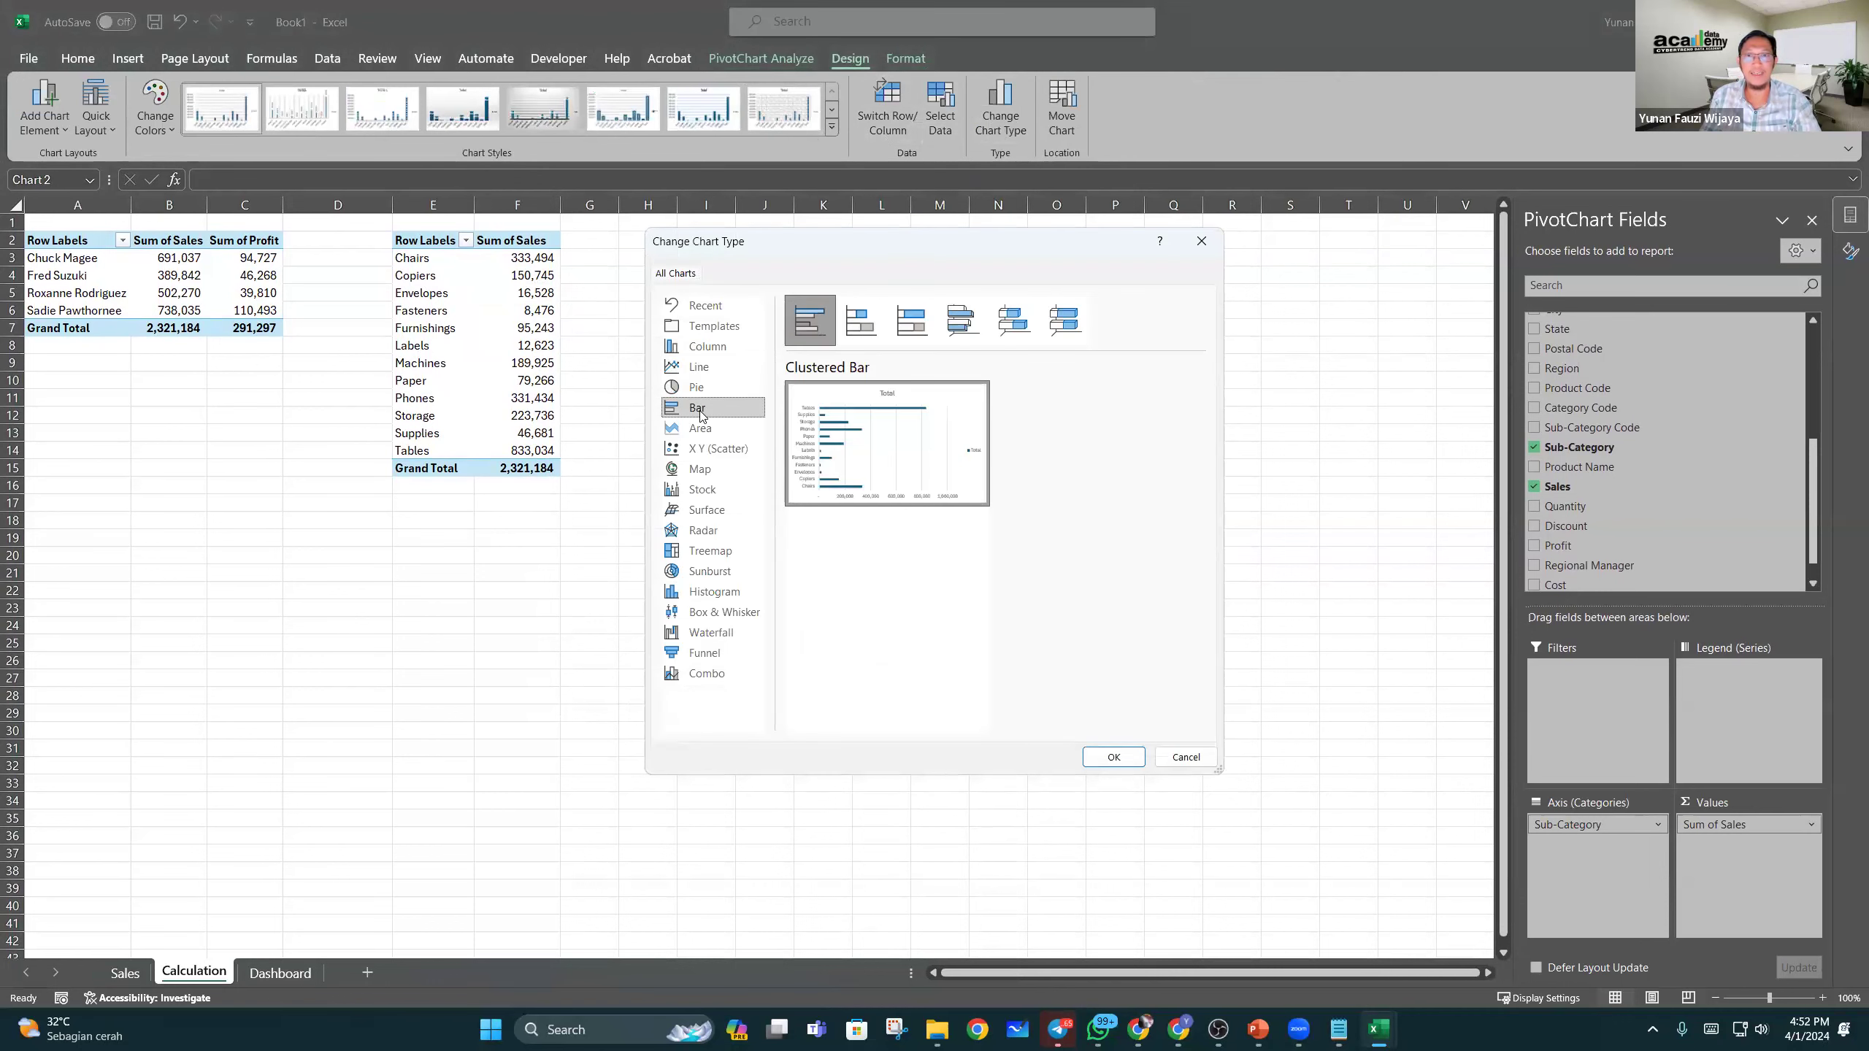
click(1091, 760)
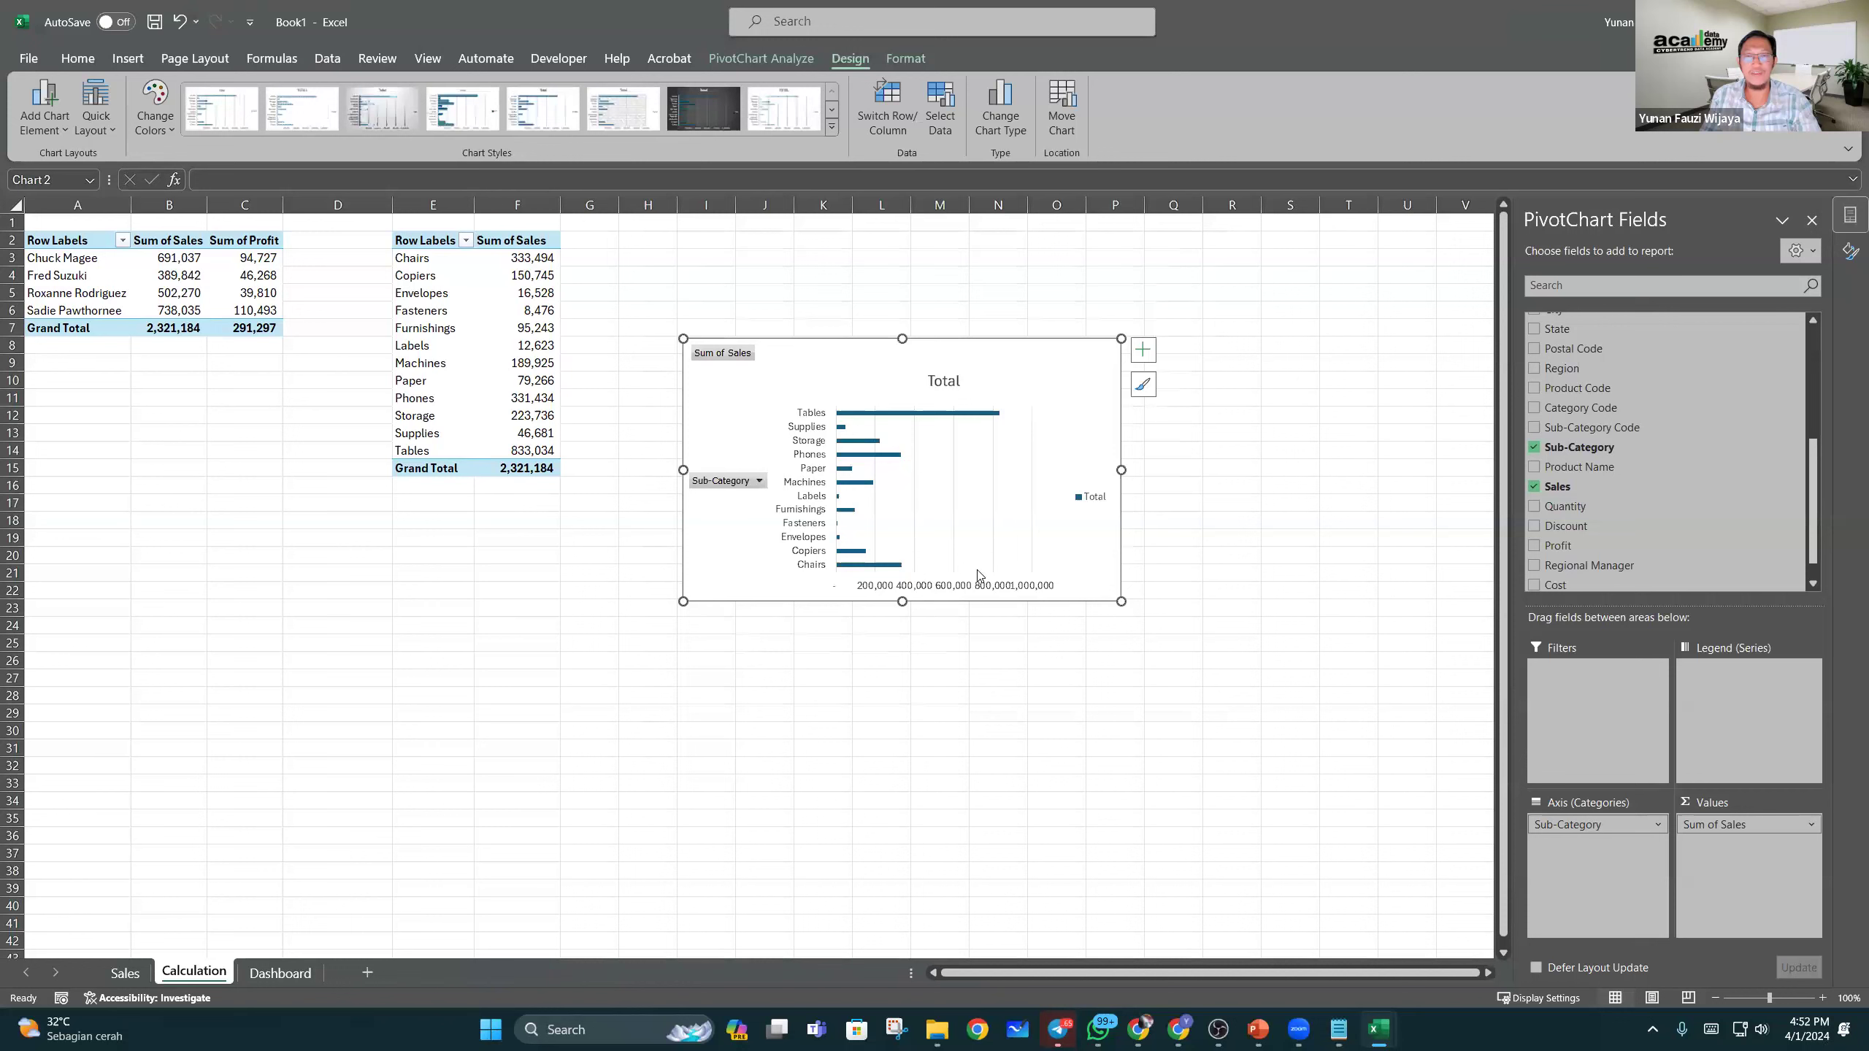
drag(902, 601, 899, 705)
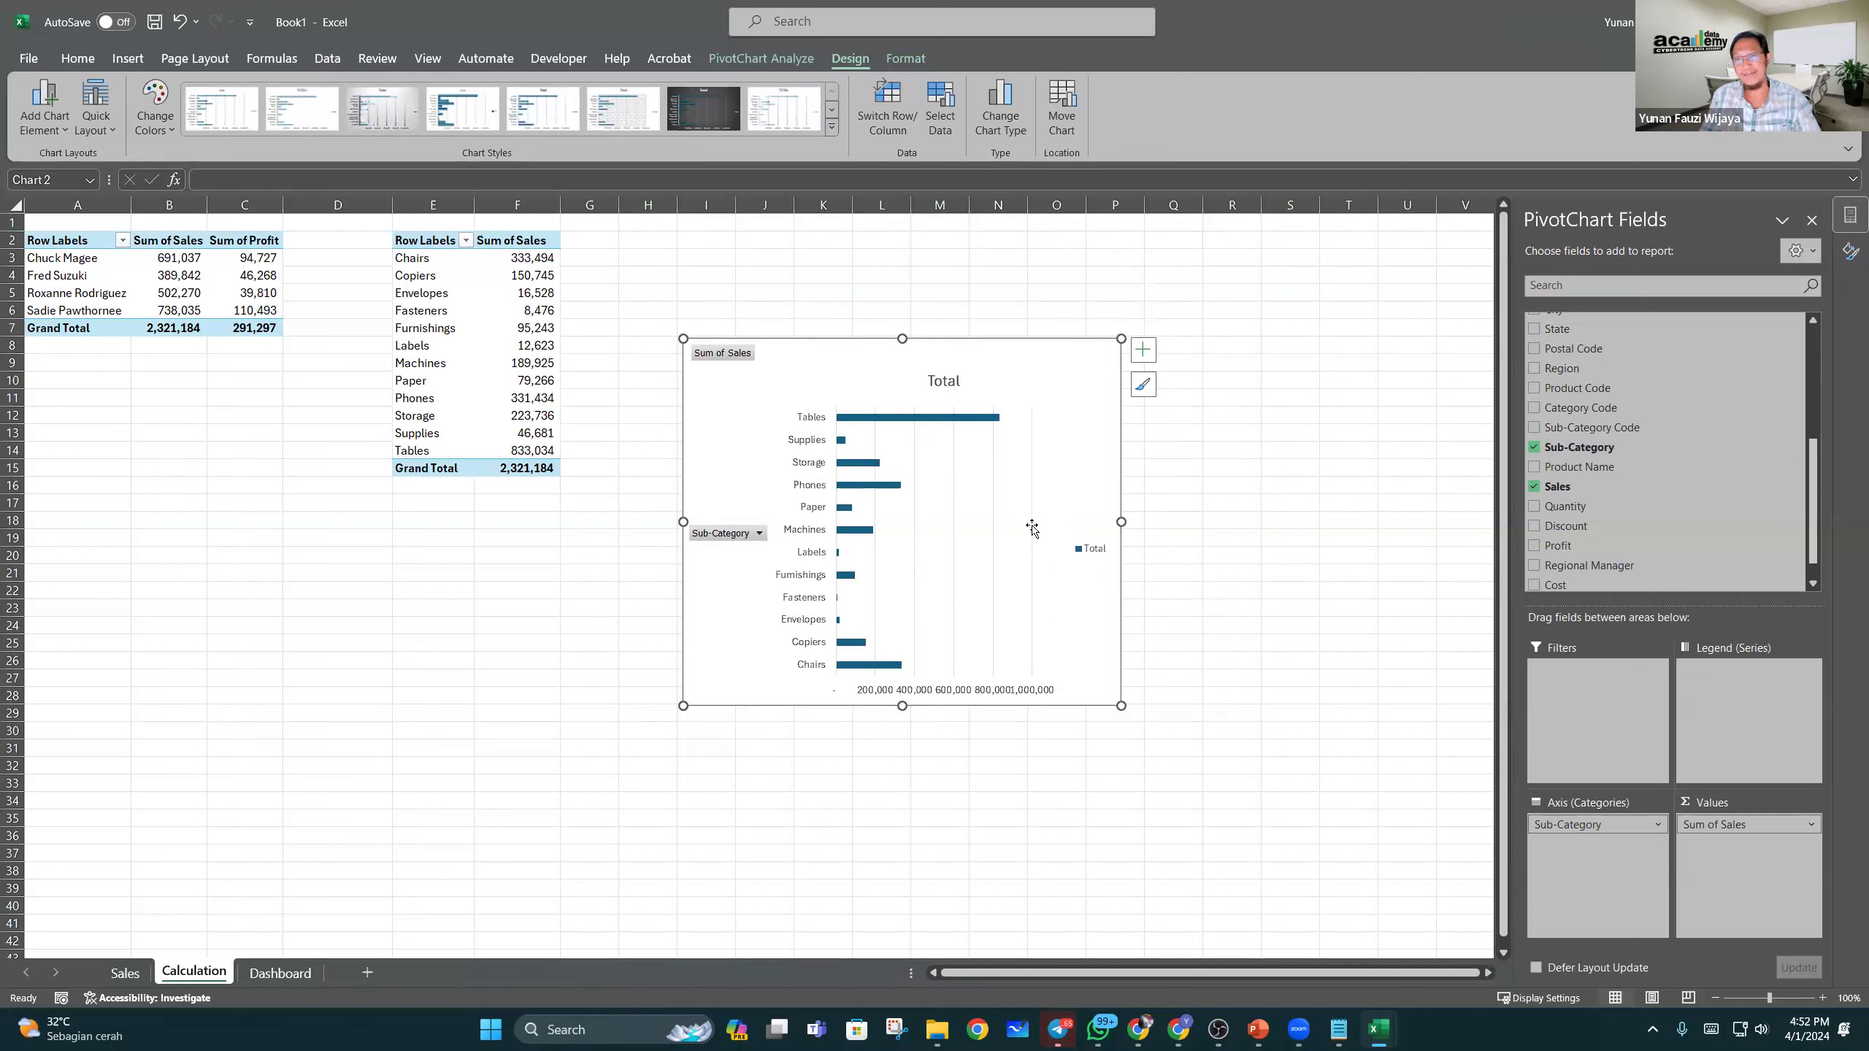
Step: Cut the Sub-Category bar chart, paste it on the Dashboard sheet and place it beside the Regional Manager chart below the banner
right_click(899, 366)
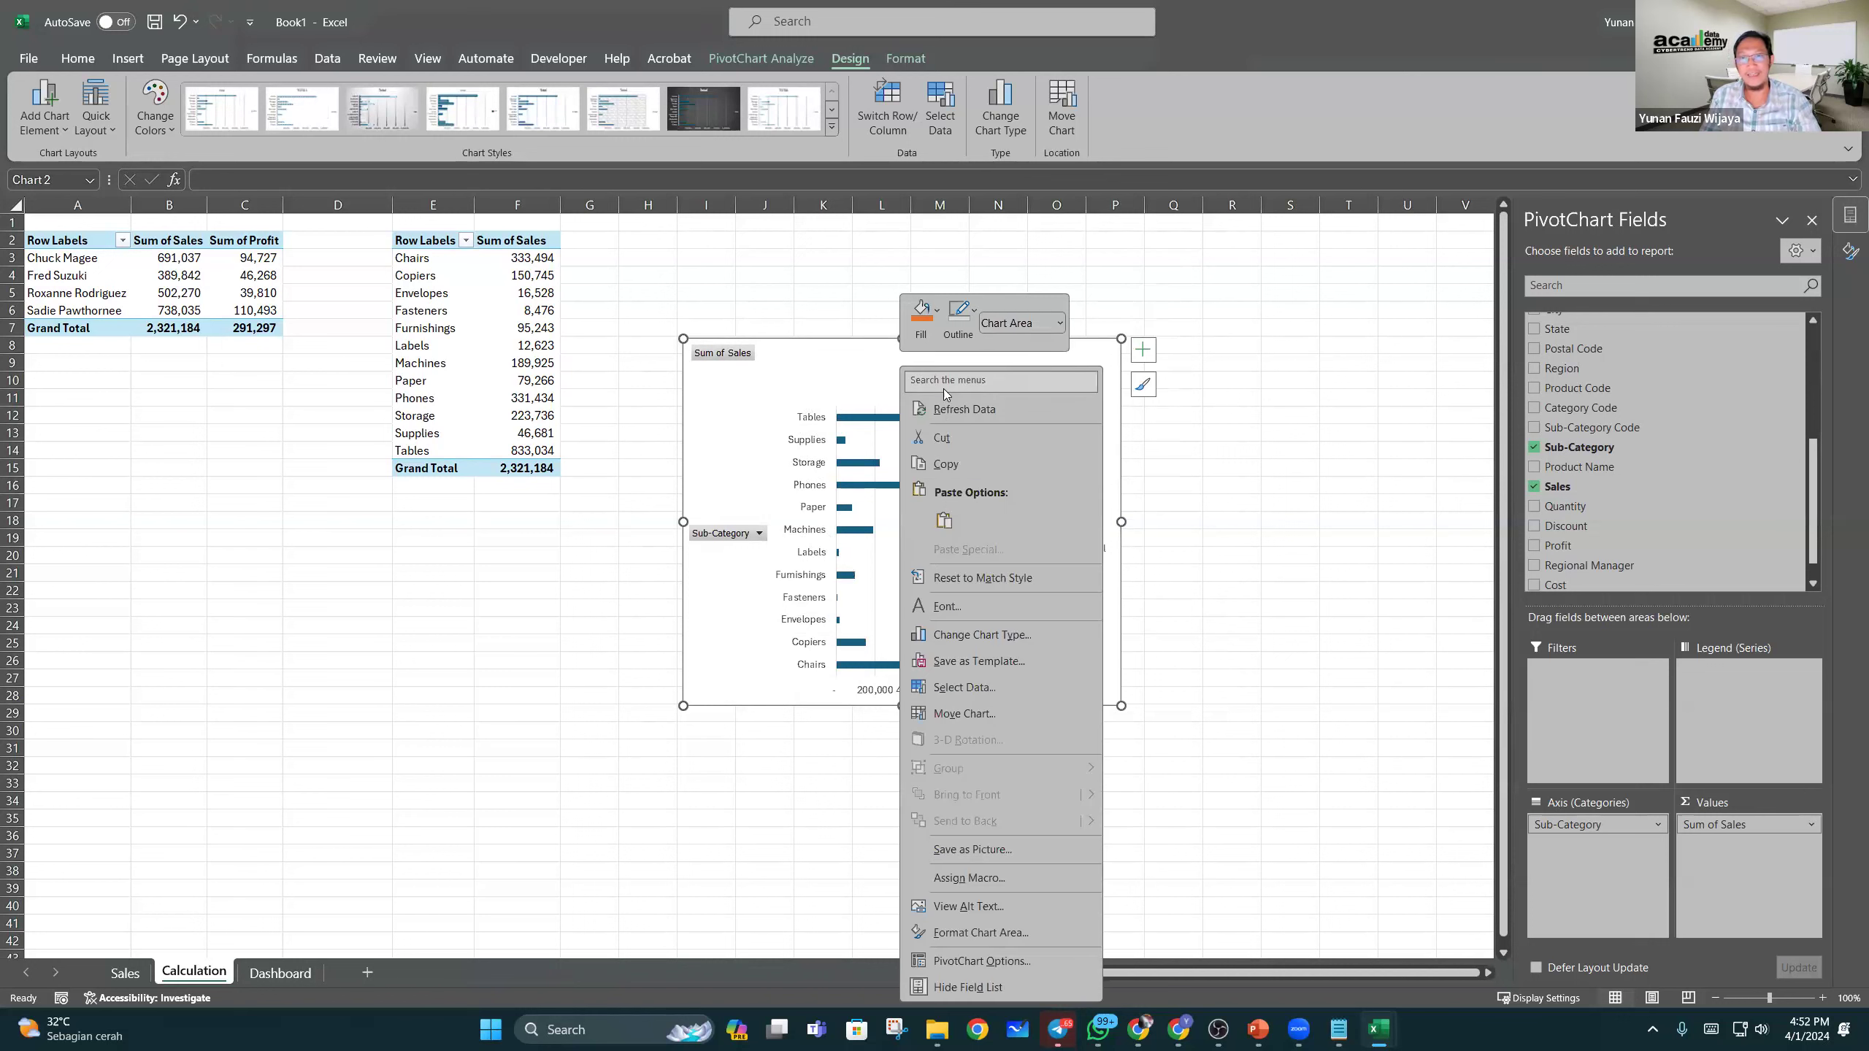
click(937, 440)
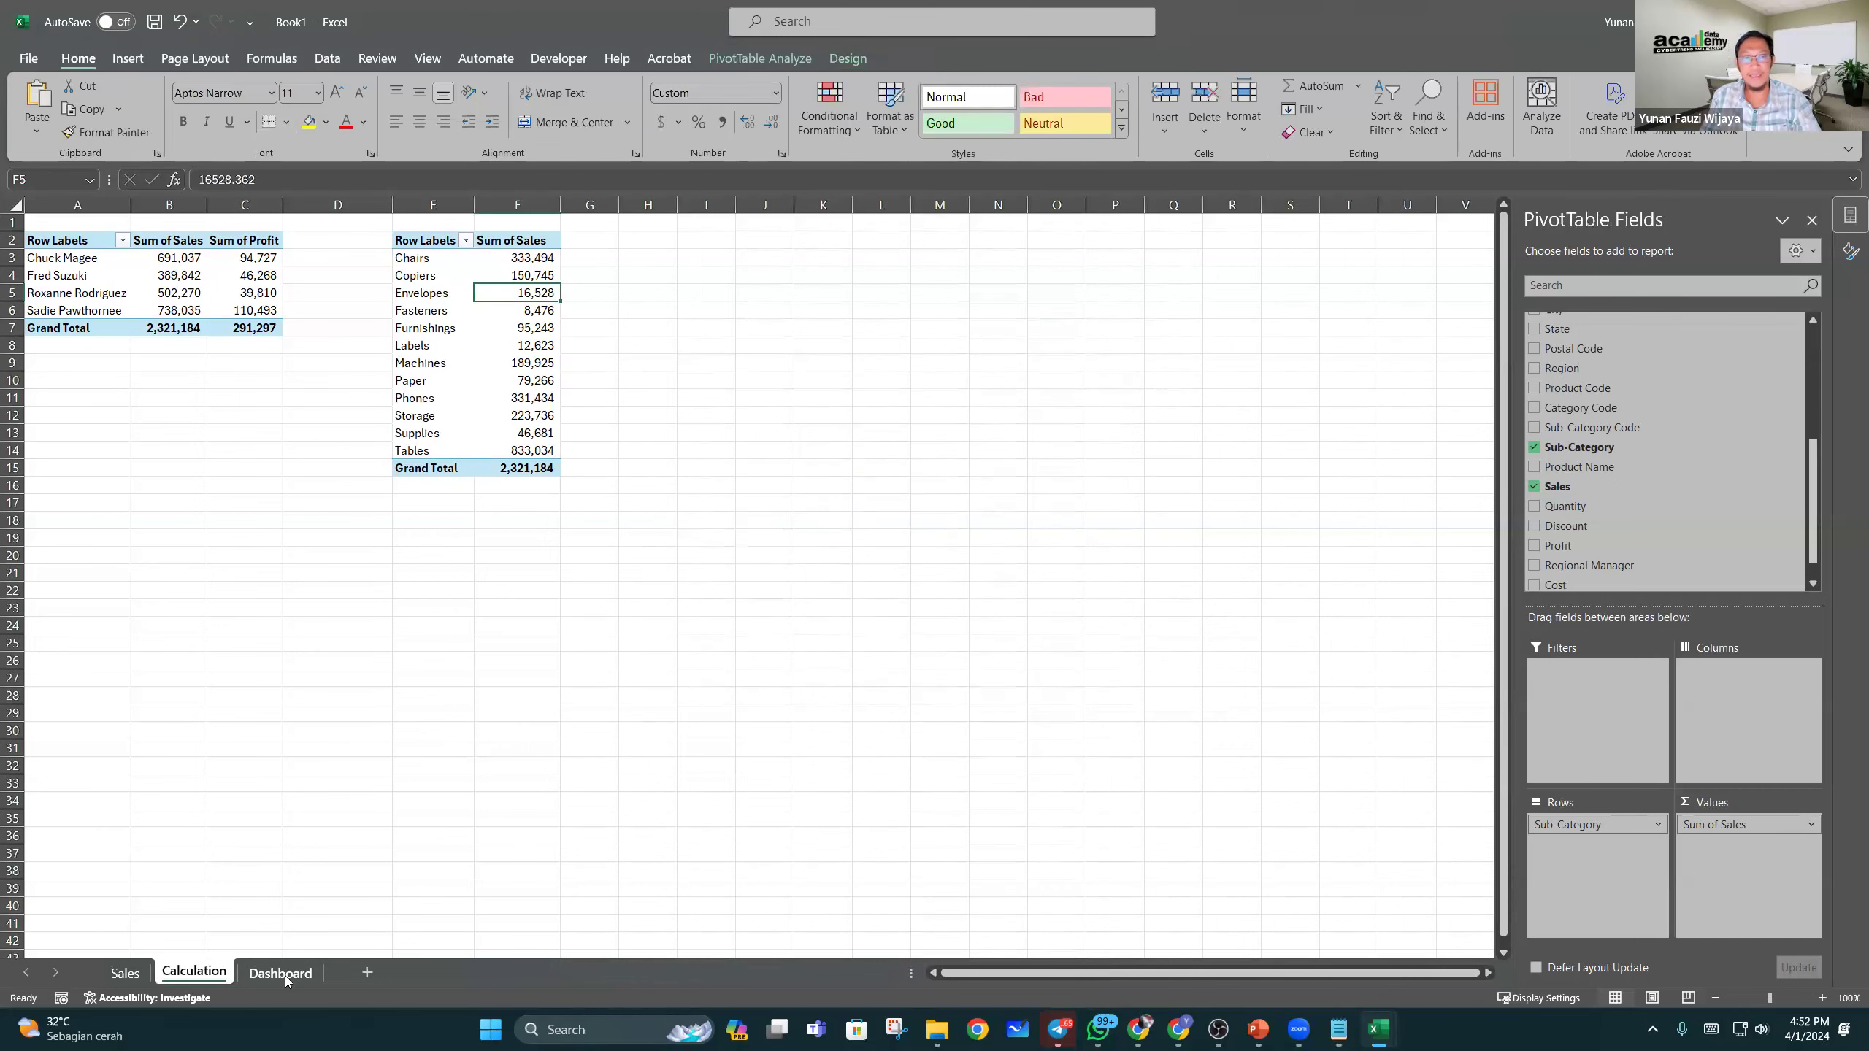
click(280, 973)
click(701, 541)
key(ctrl+v)
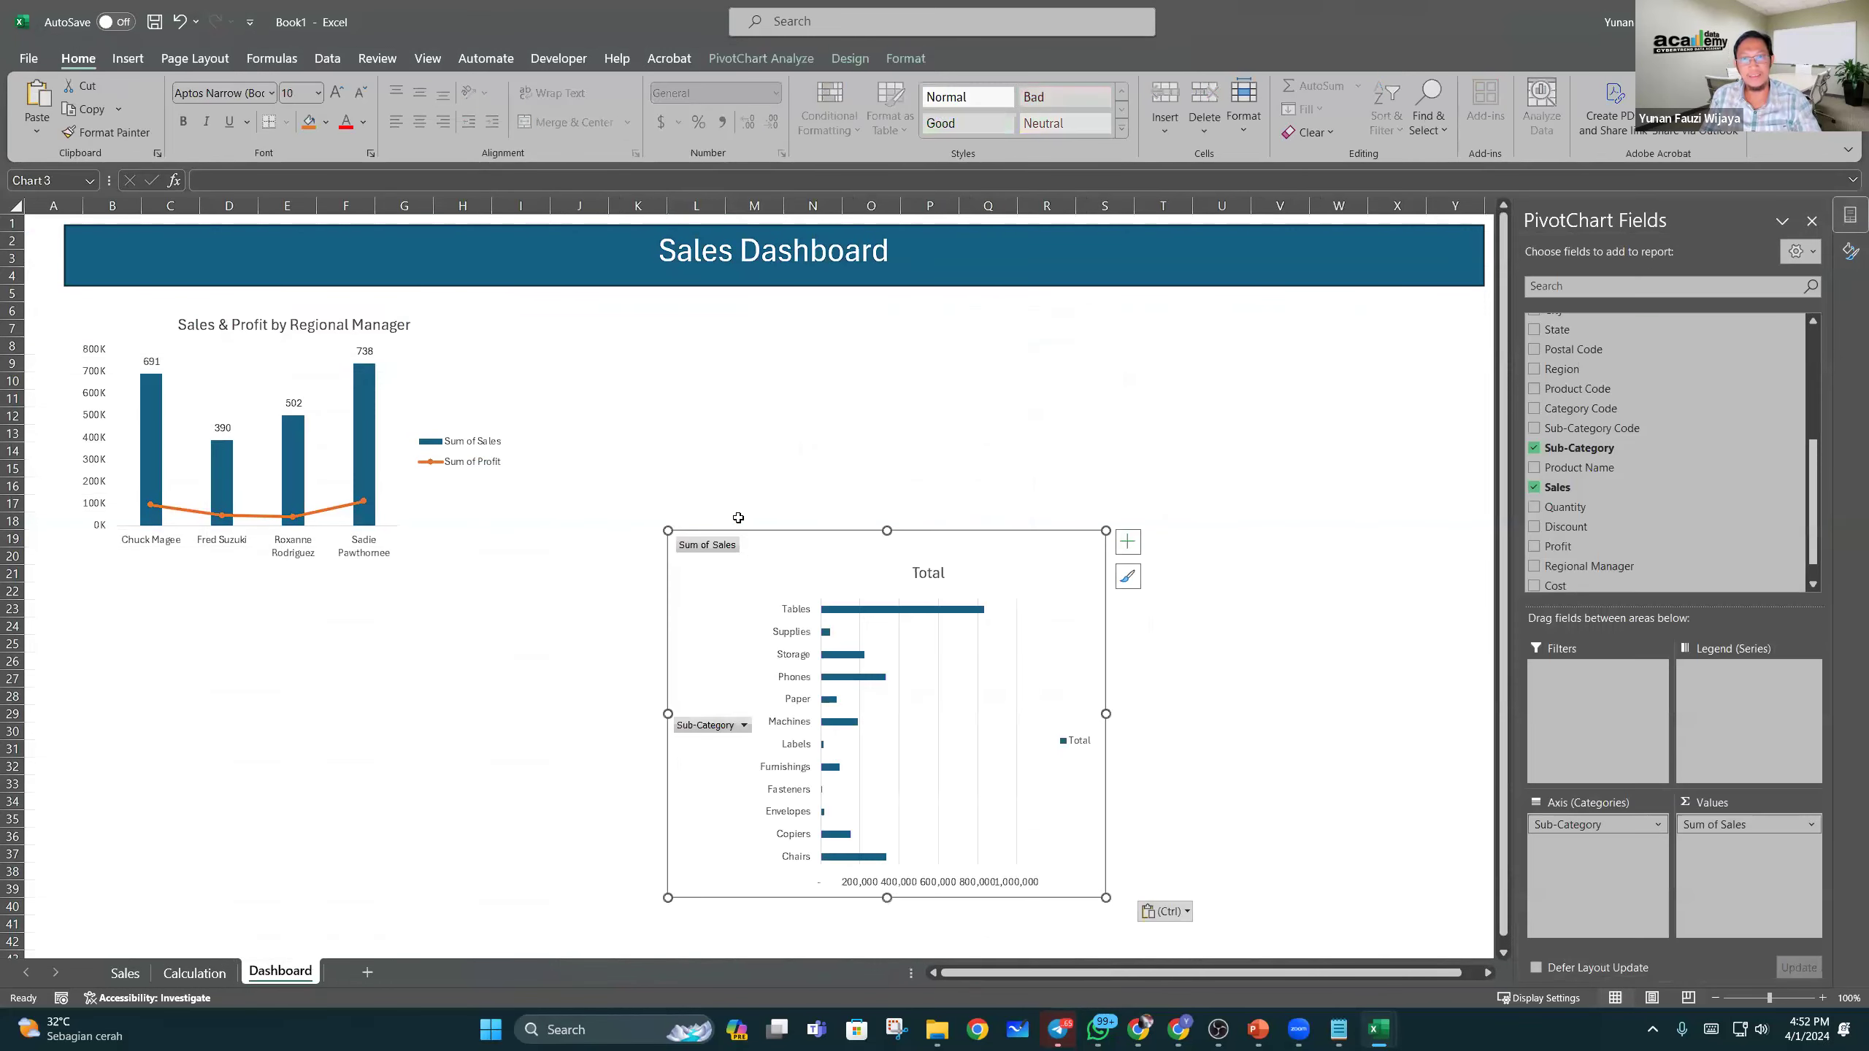
mouse_move(781, 540)
mouse_down()
mouse_move(644, 276)
mouse_move(672, 348)
mouse_up()
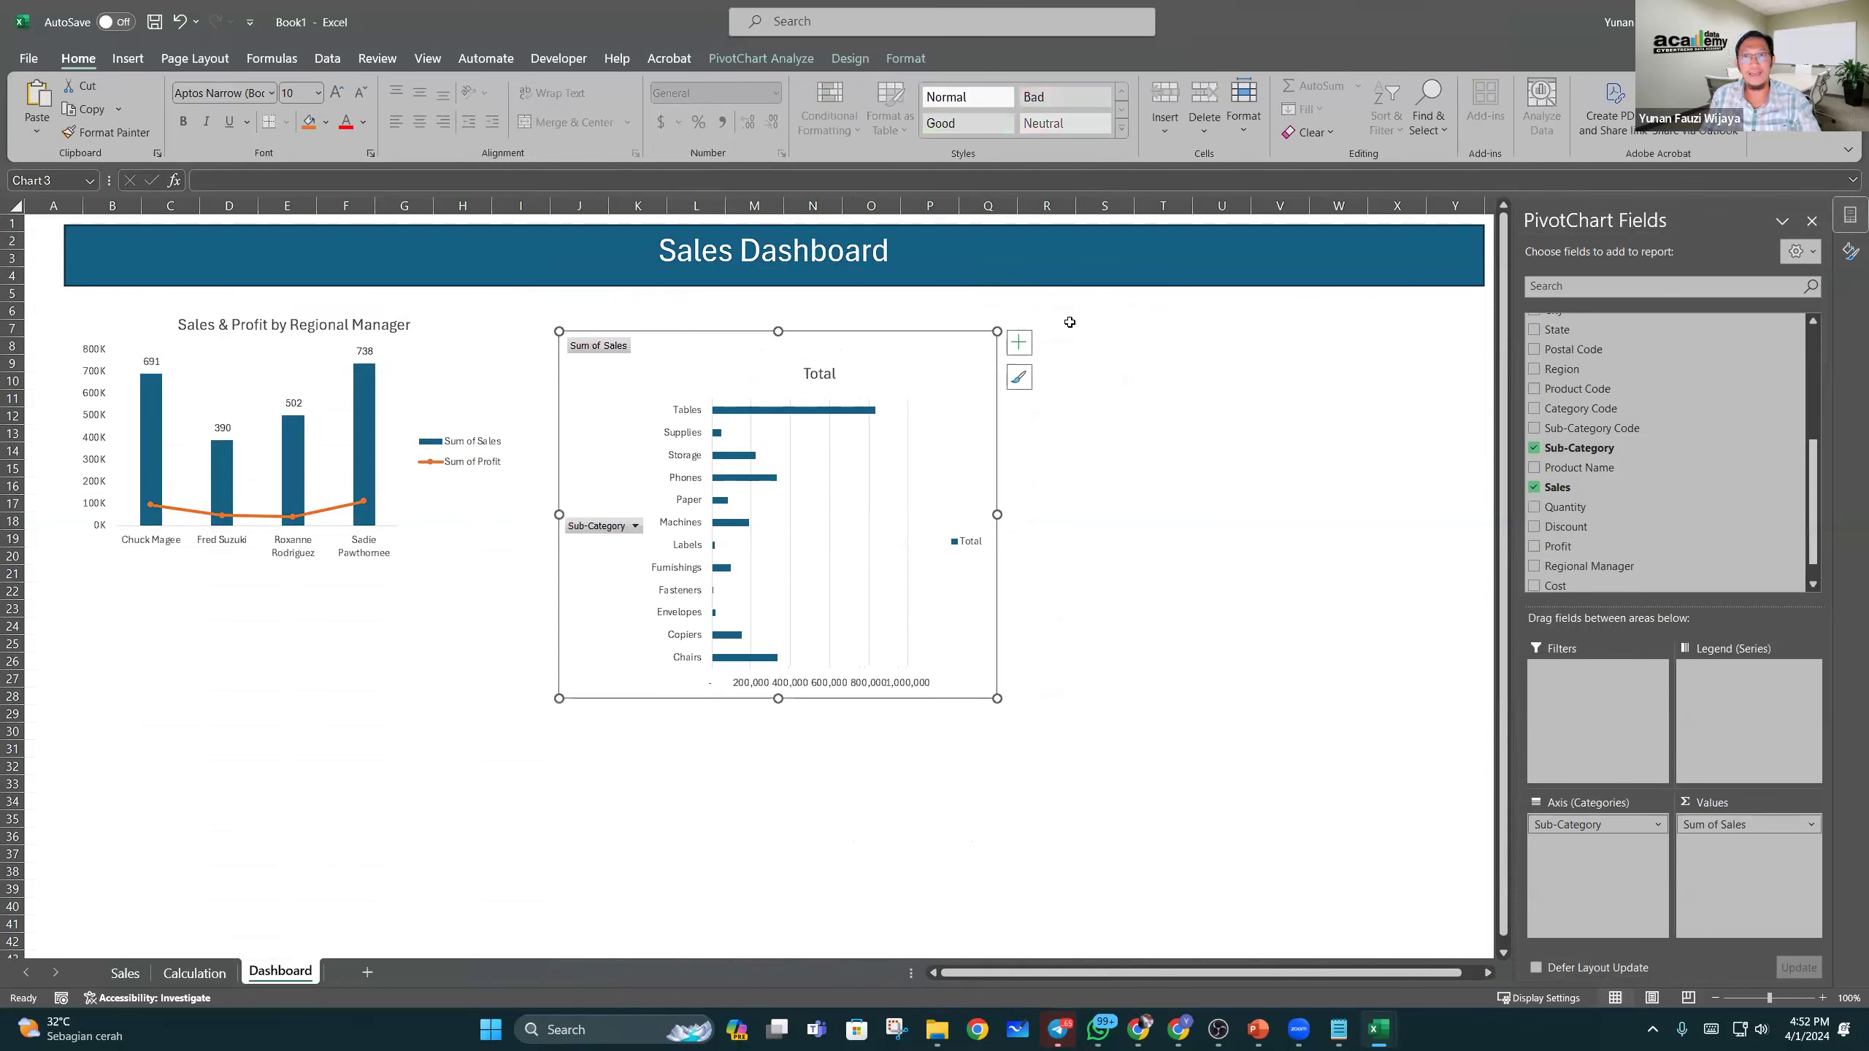
Step: Hide all field buttons on the Sub-Category bar chart
click(891, 59)
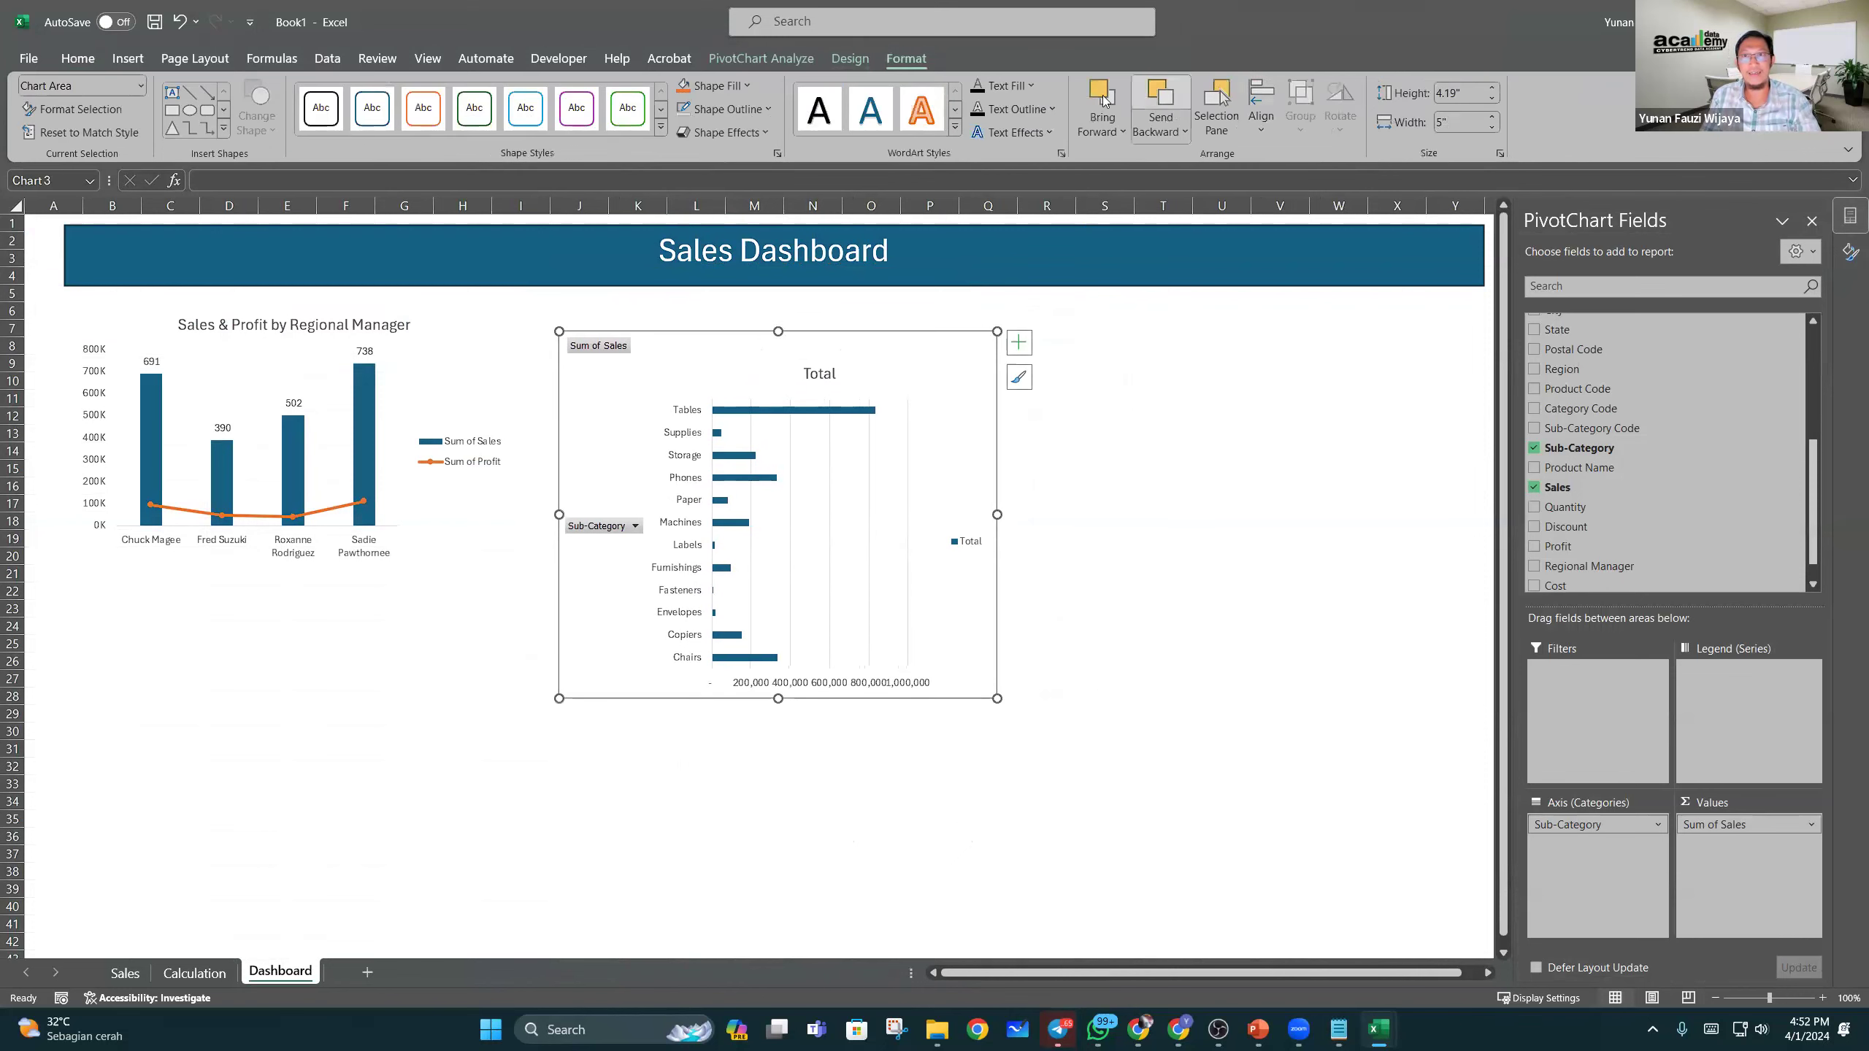
click(843, 63)
click(757, 56)
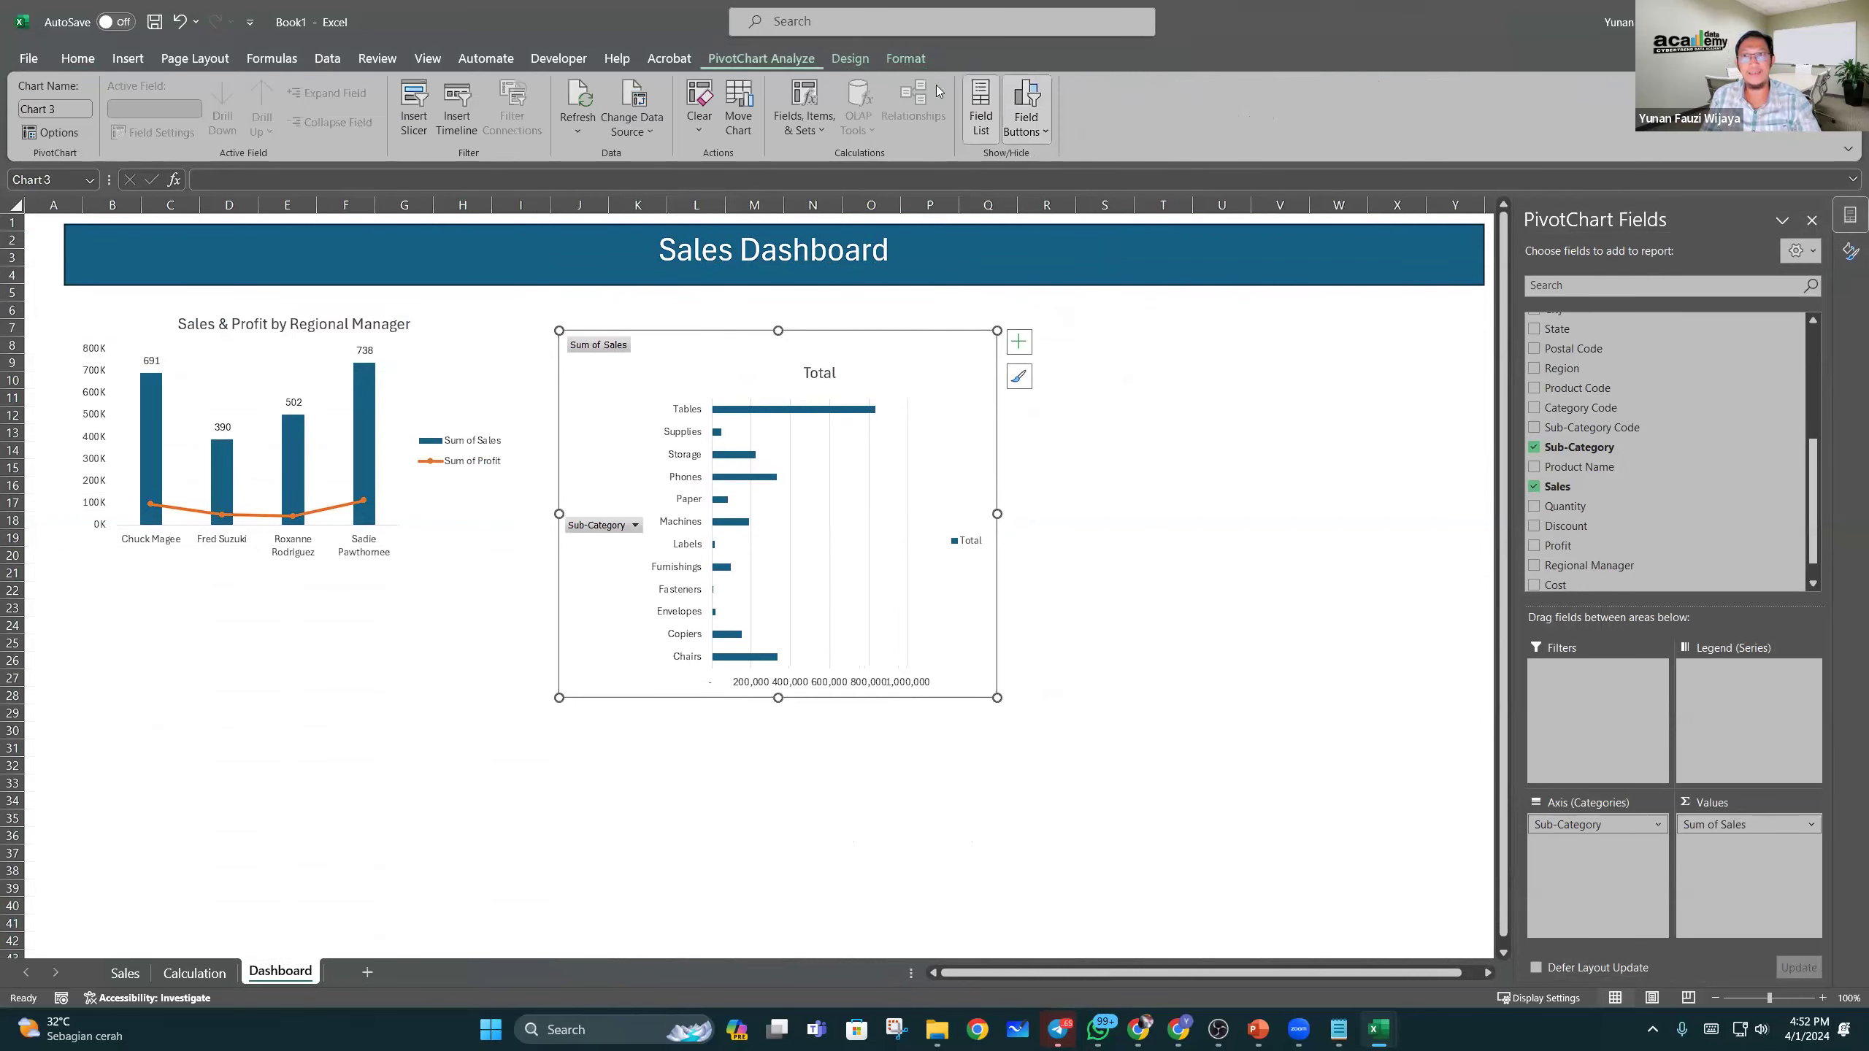
click(1042, 126)
click(1078, 294)
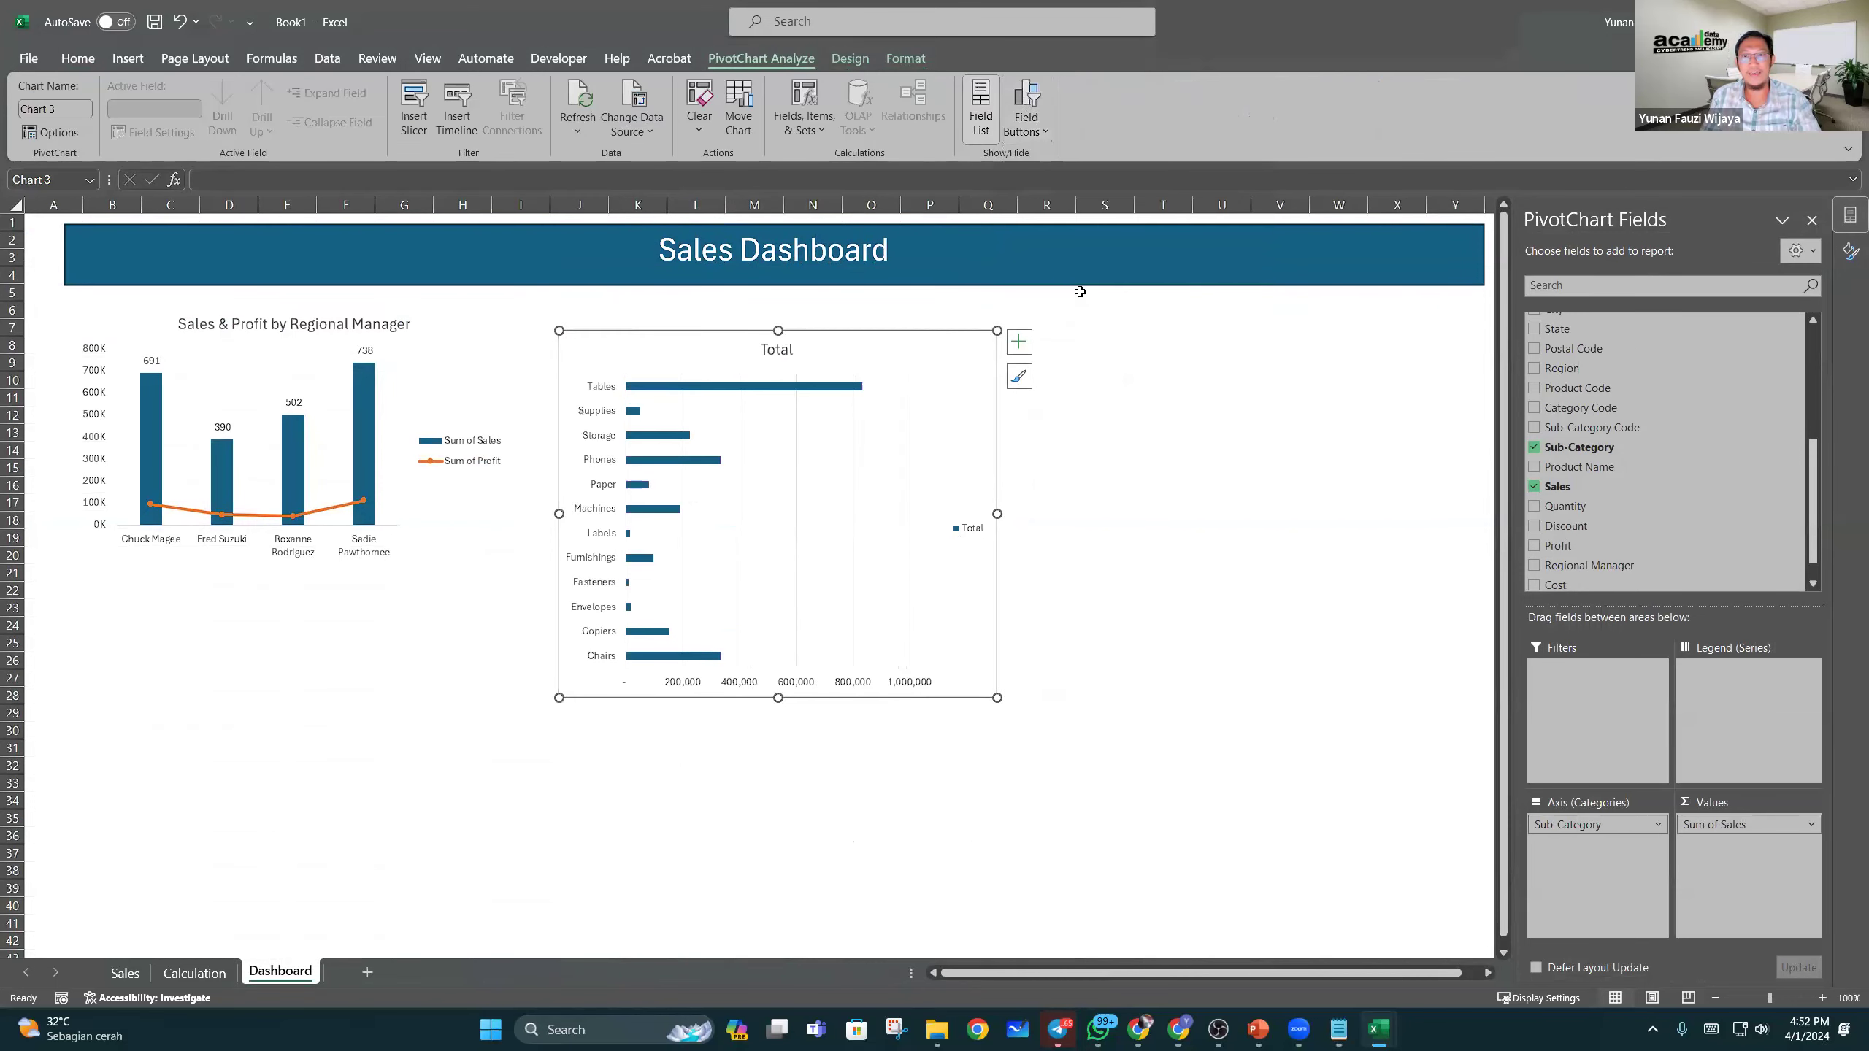
Step: Thicken the bars of the Sub-Category chart by reducing the series gap width to 51%
click(666, 388)
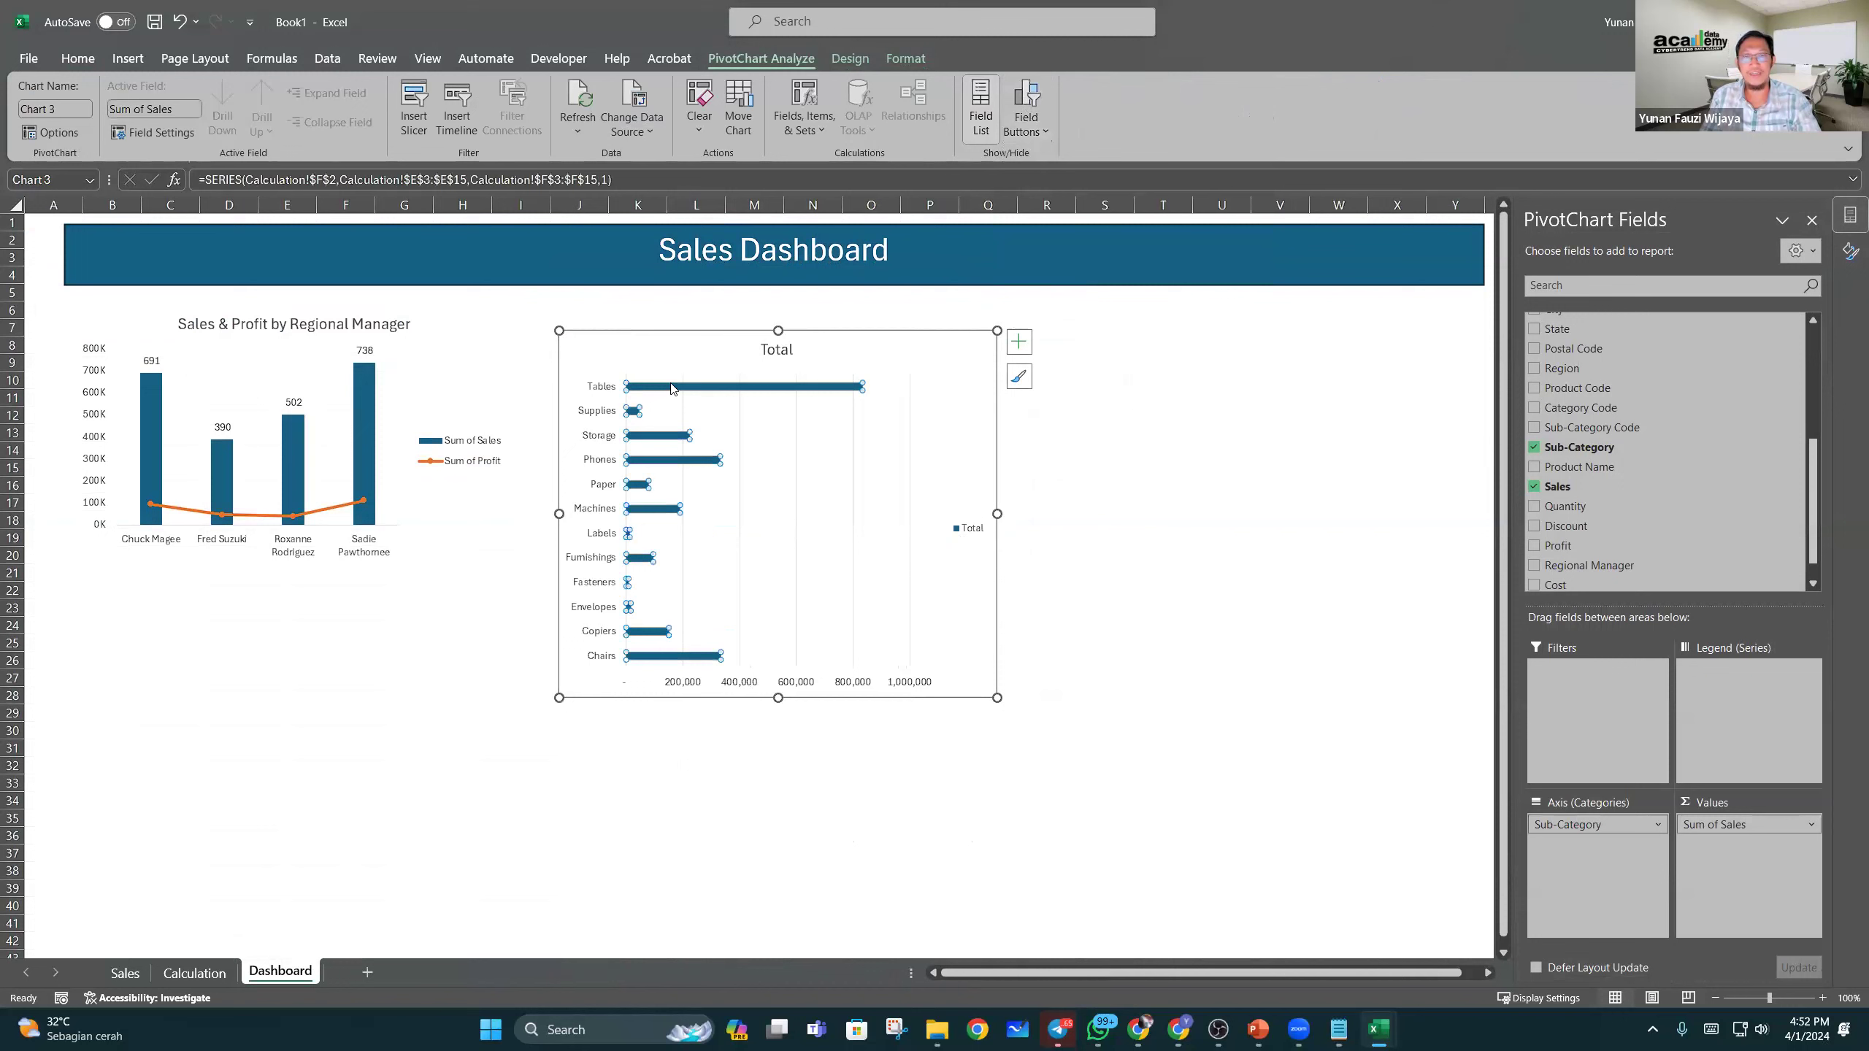
right_click(671, 384)
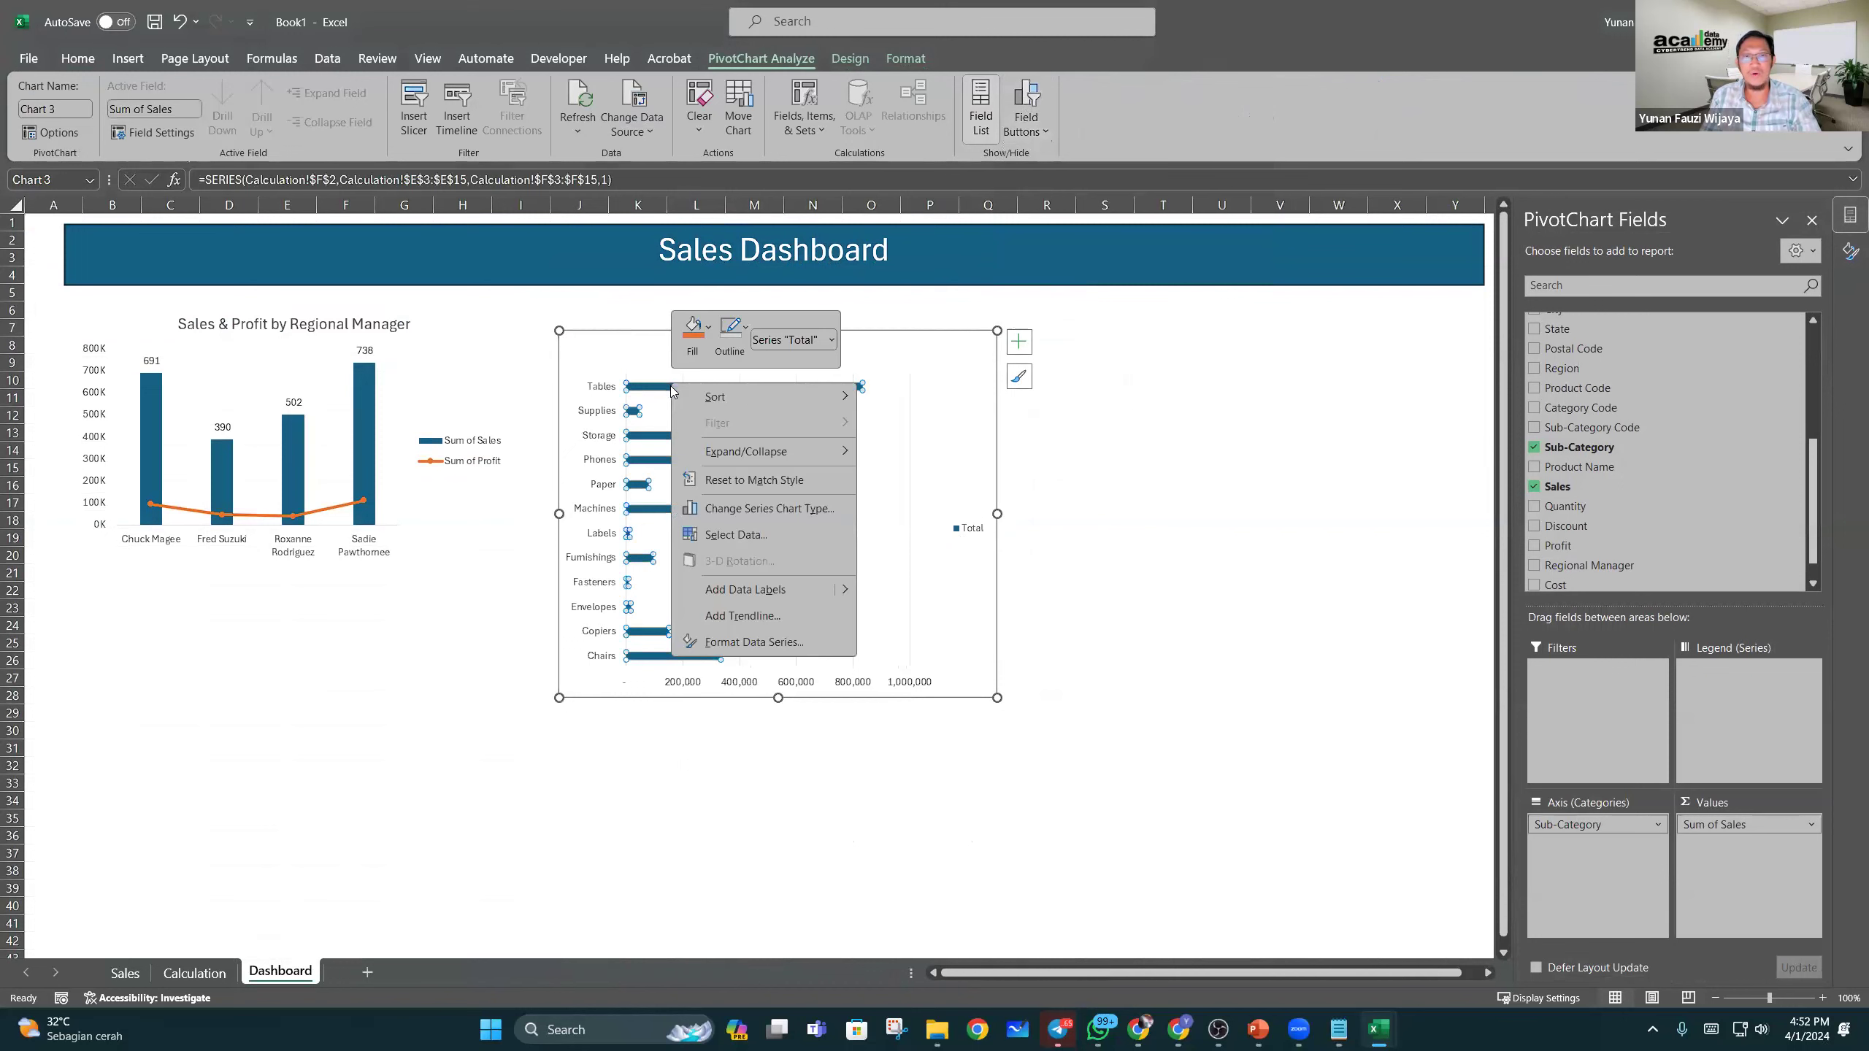
click(753, 643)
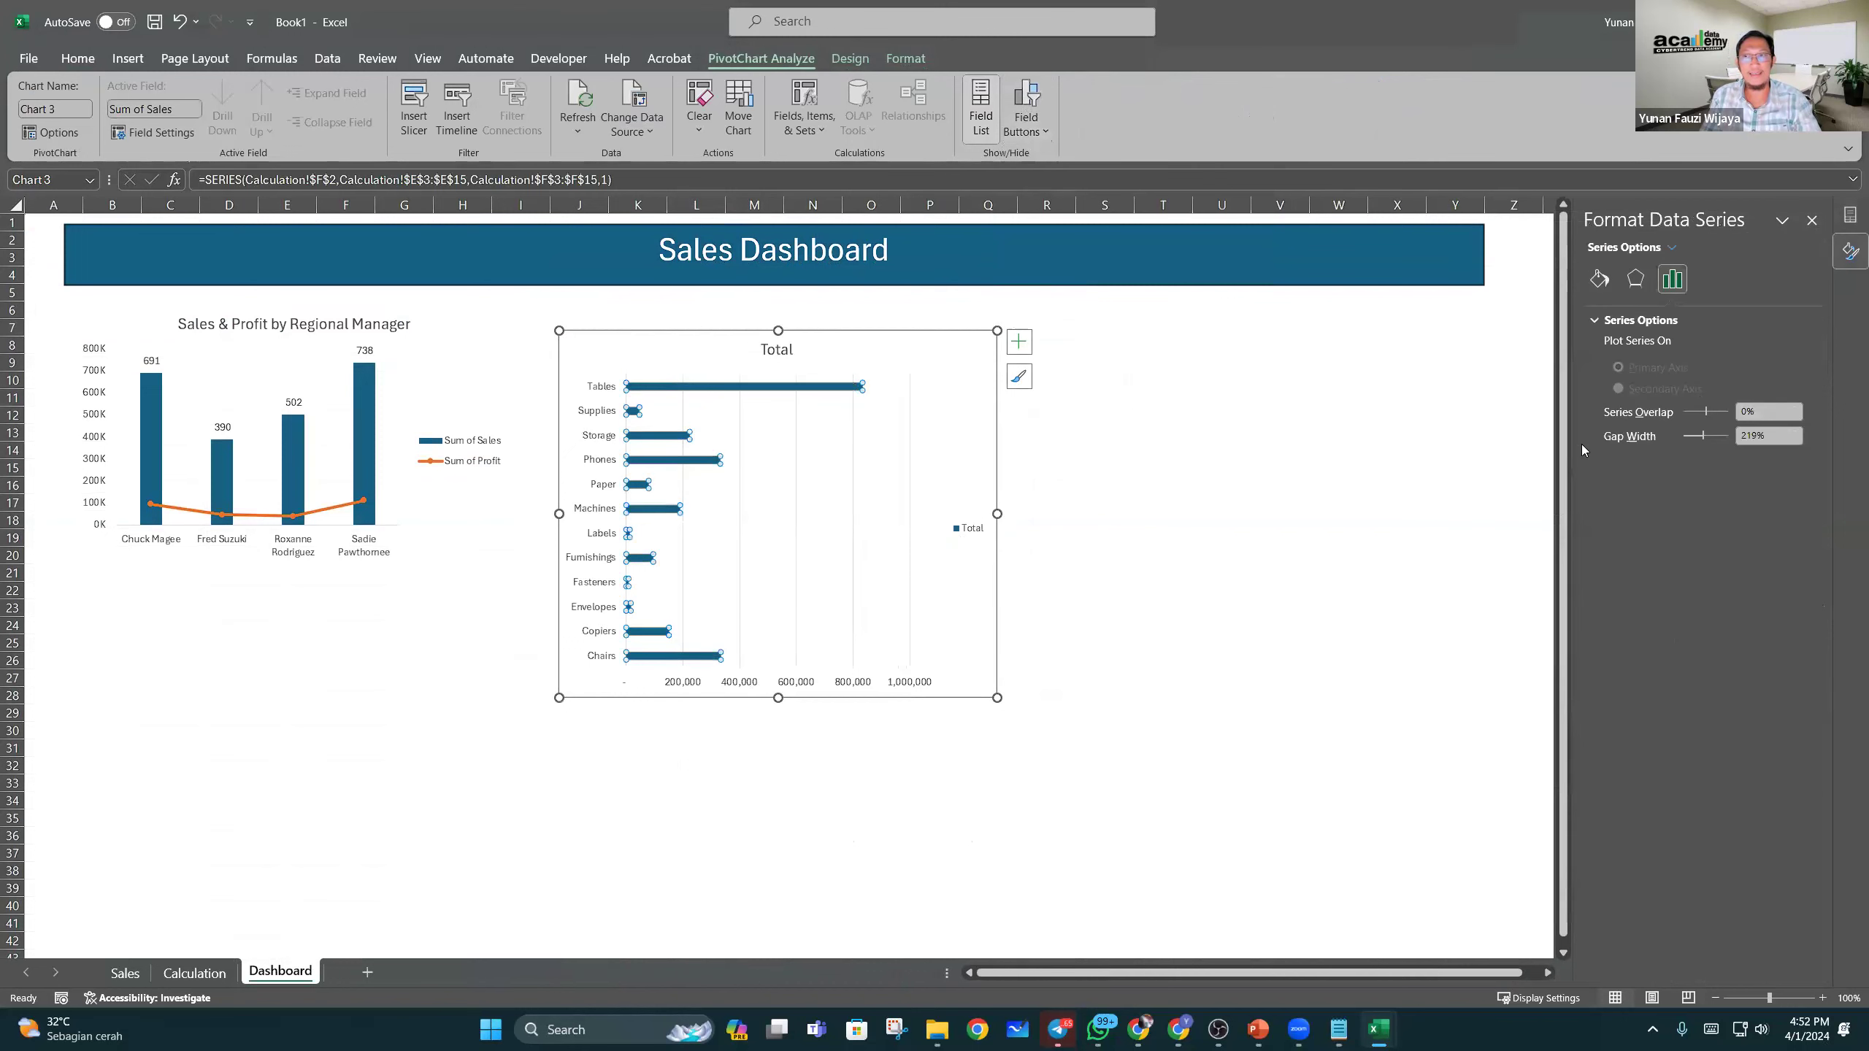
right_click(703, 390)
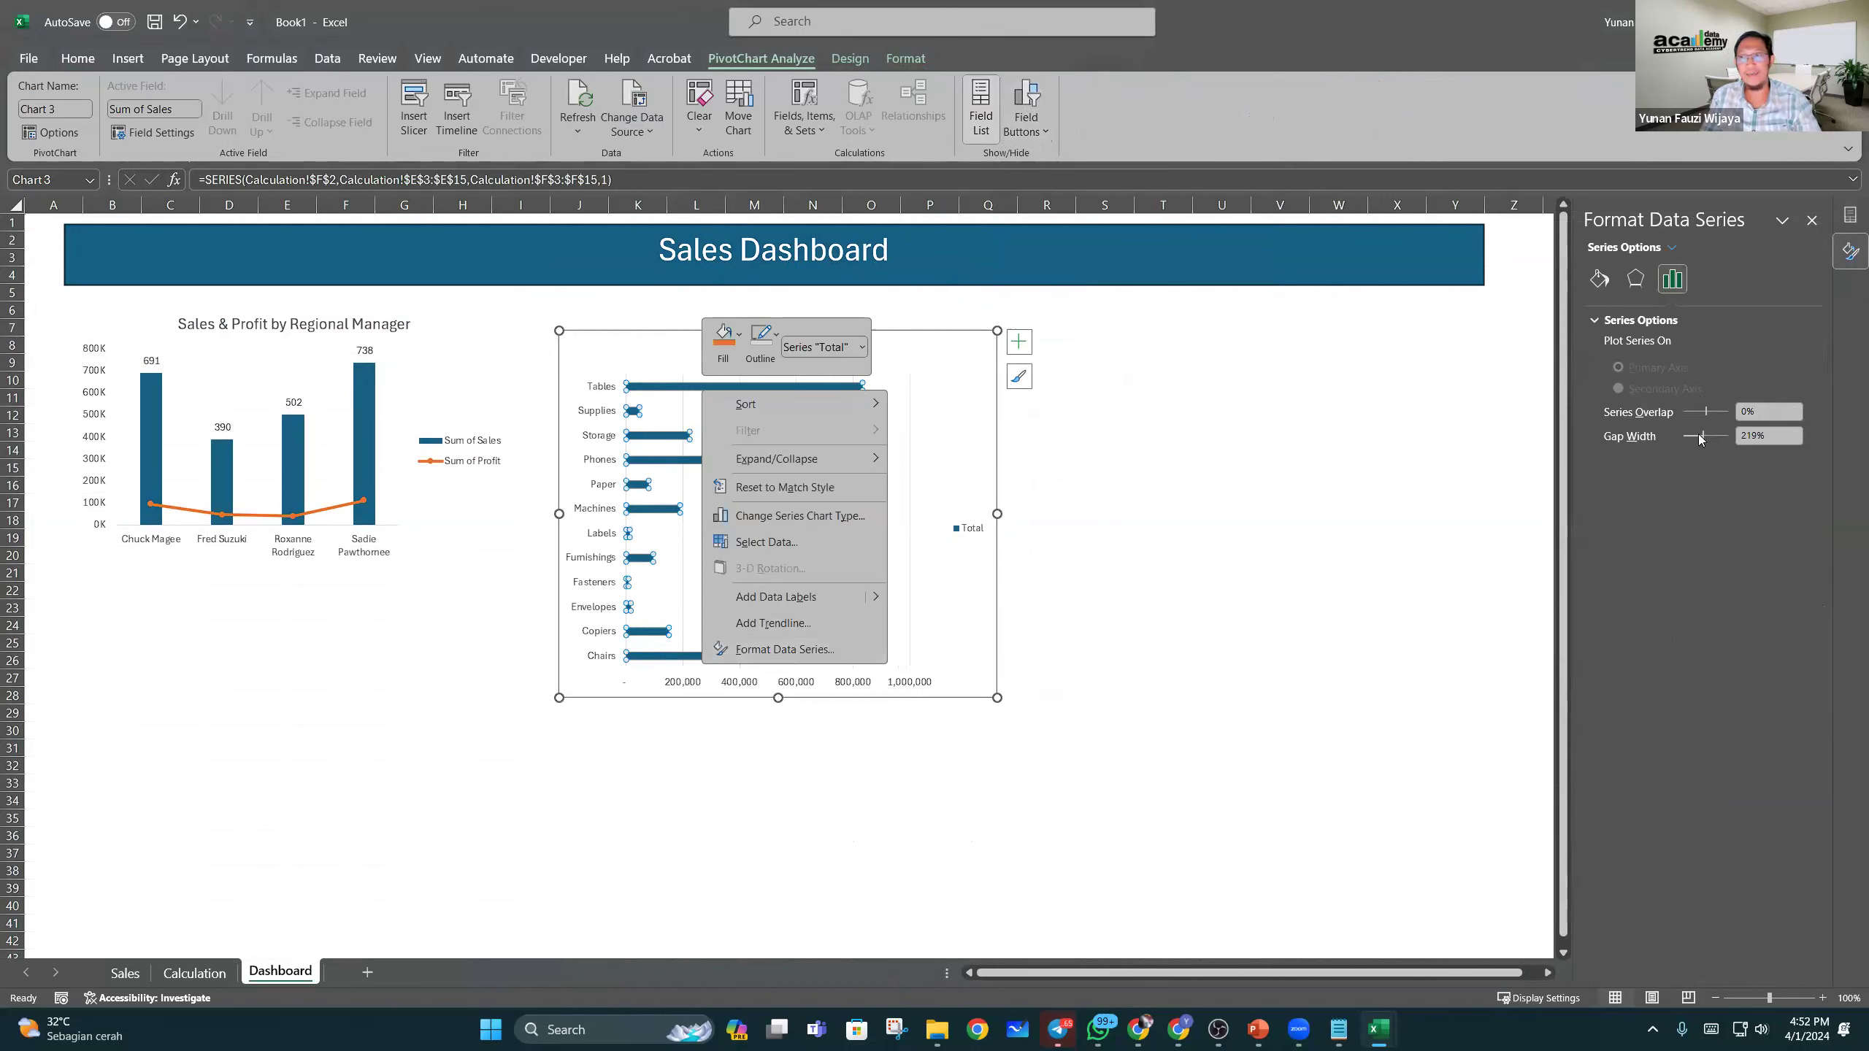
drag(1702, 440, 1701, 440)
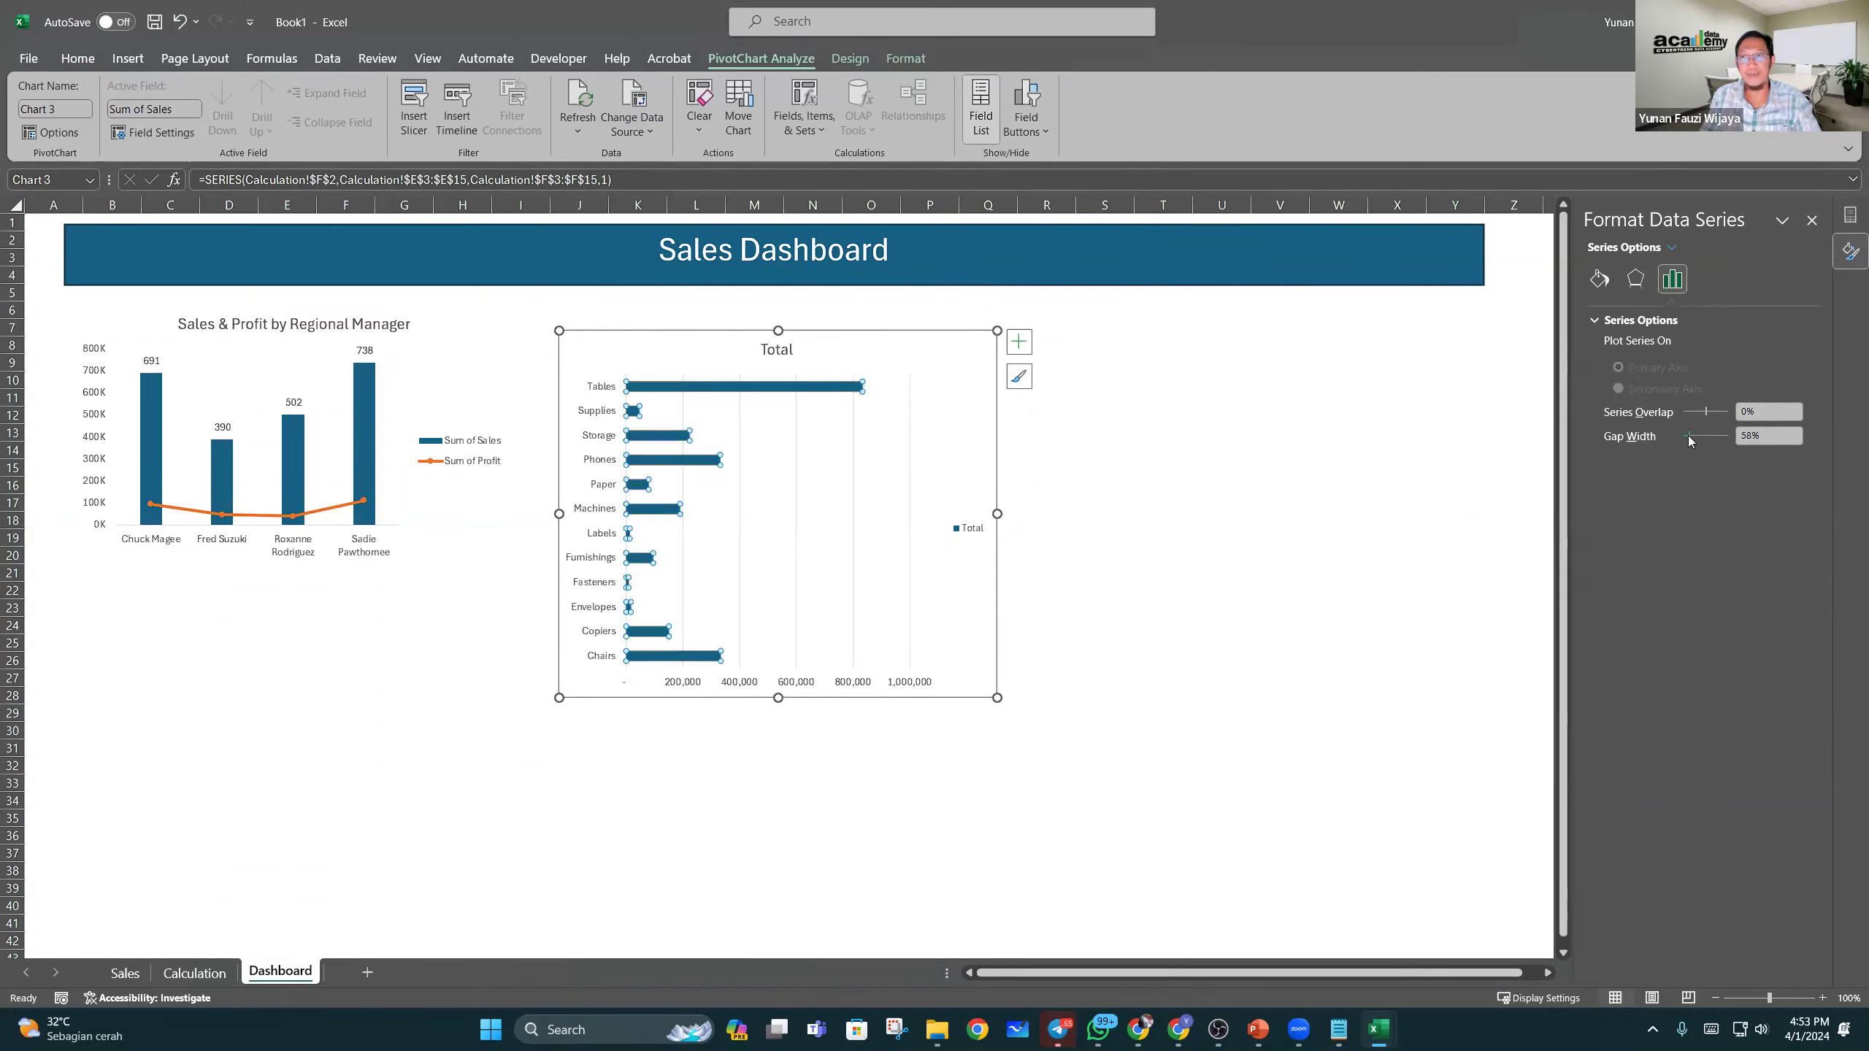
drag(1688, 439, 1685, 440)
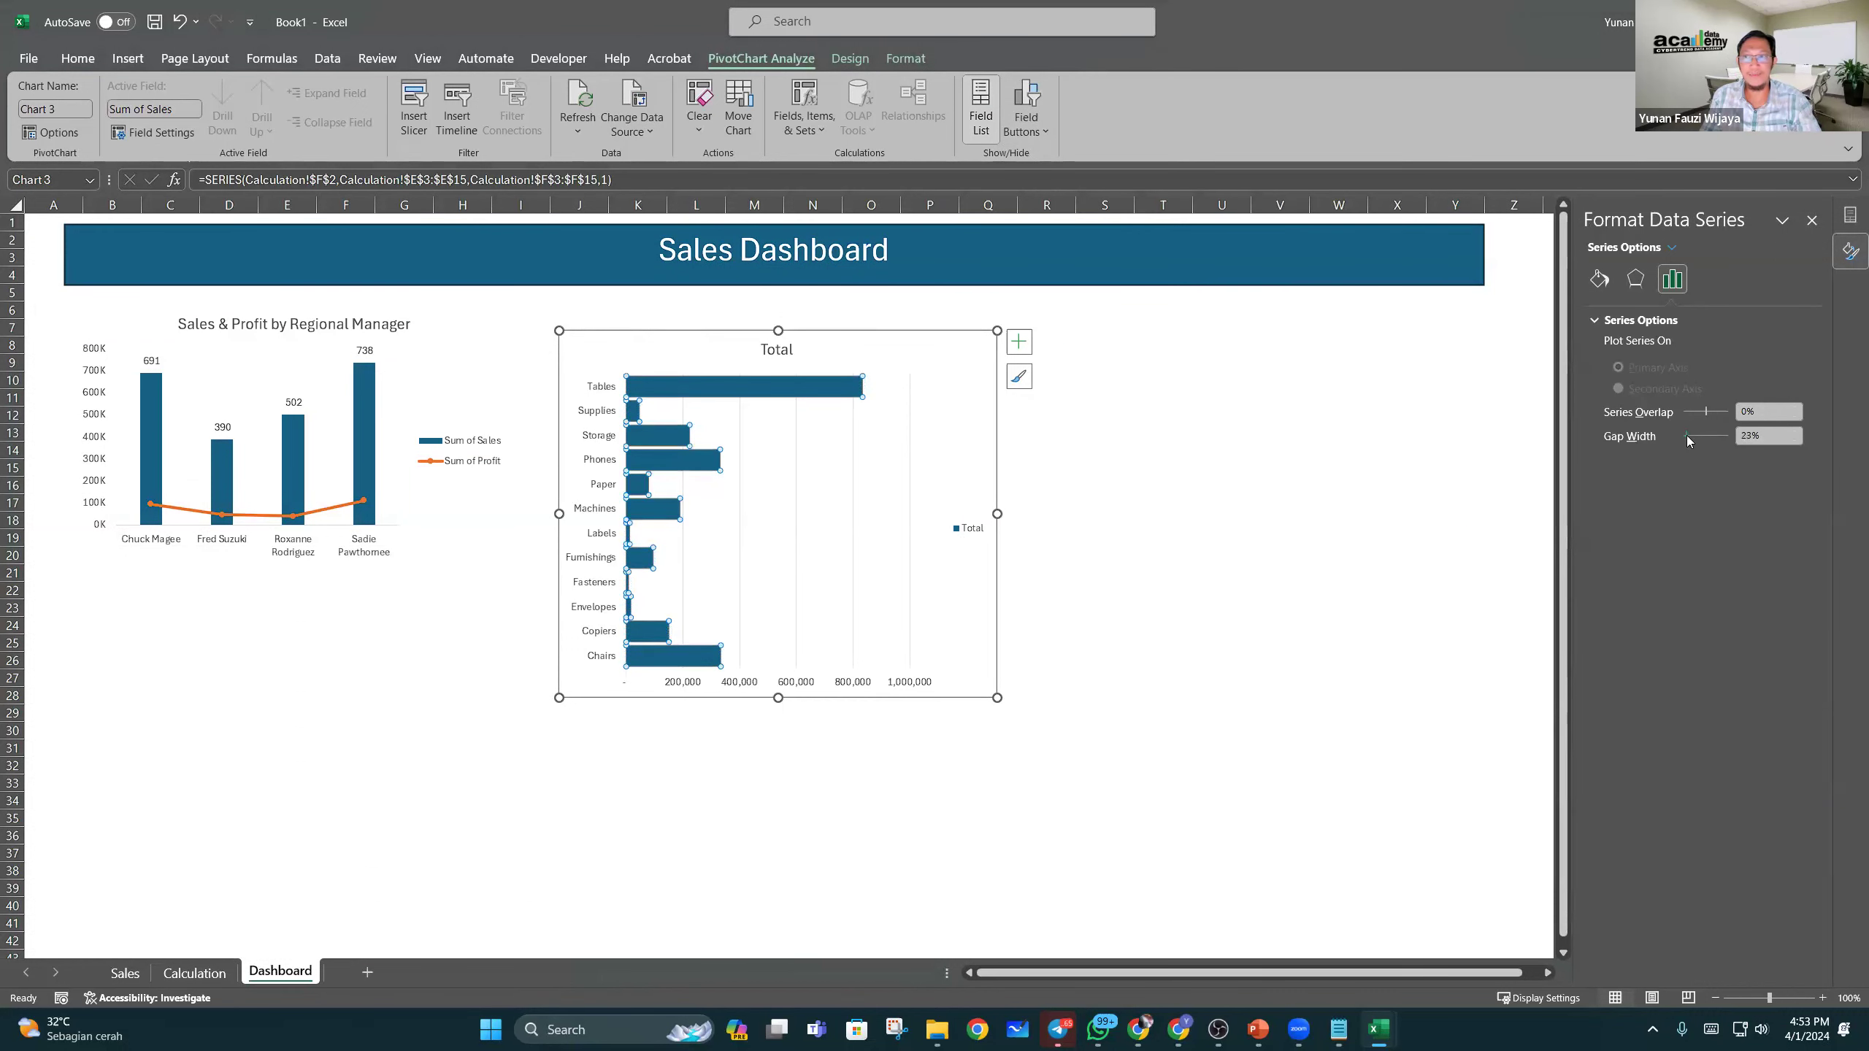
drag(1688, 440, 1691, 439)
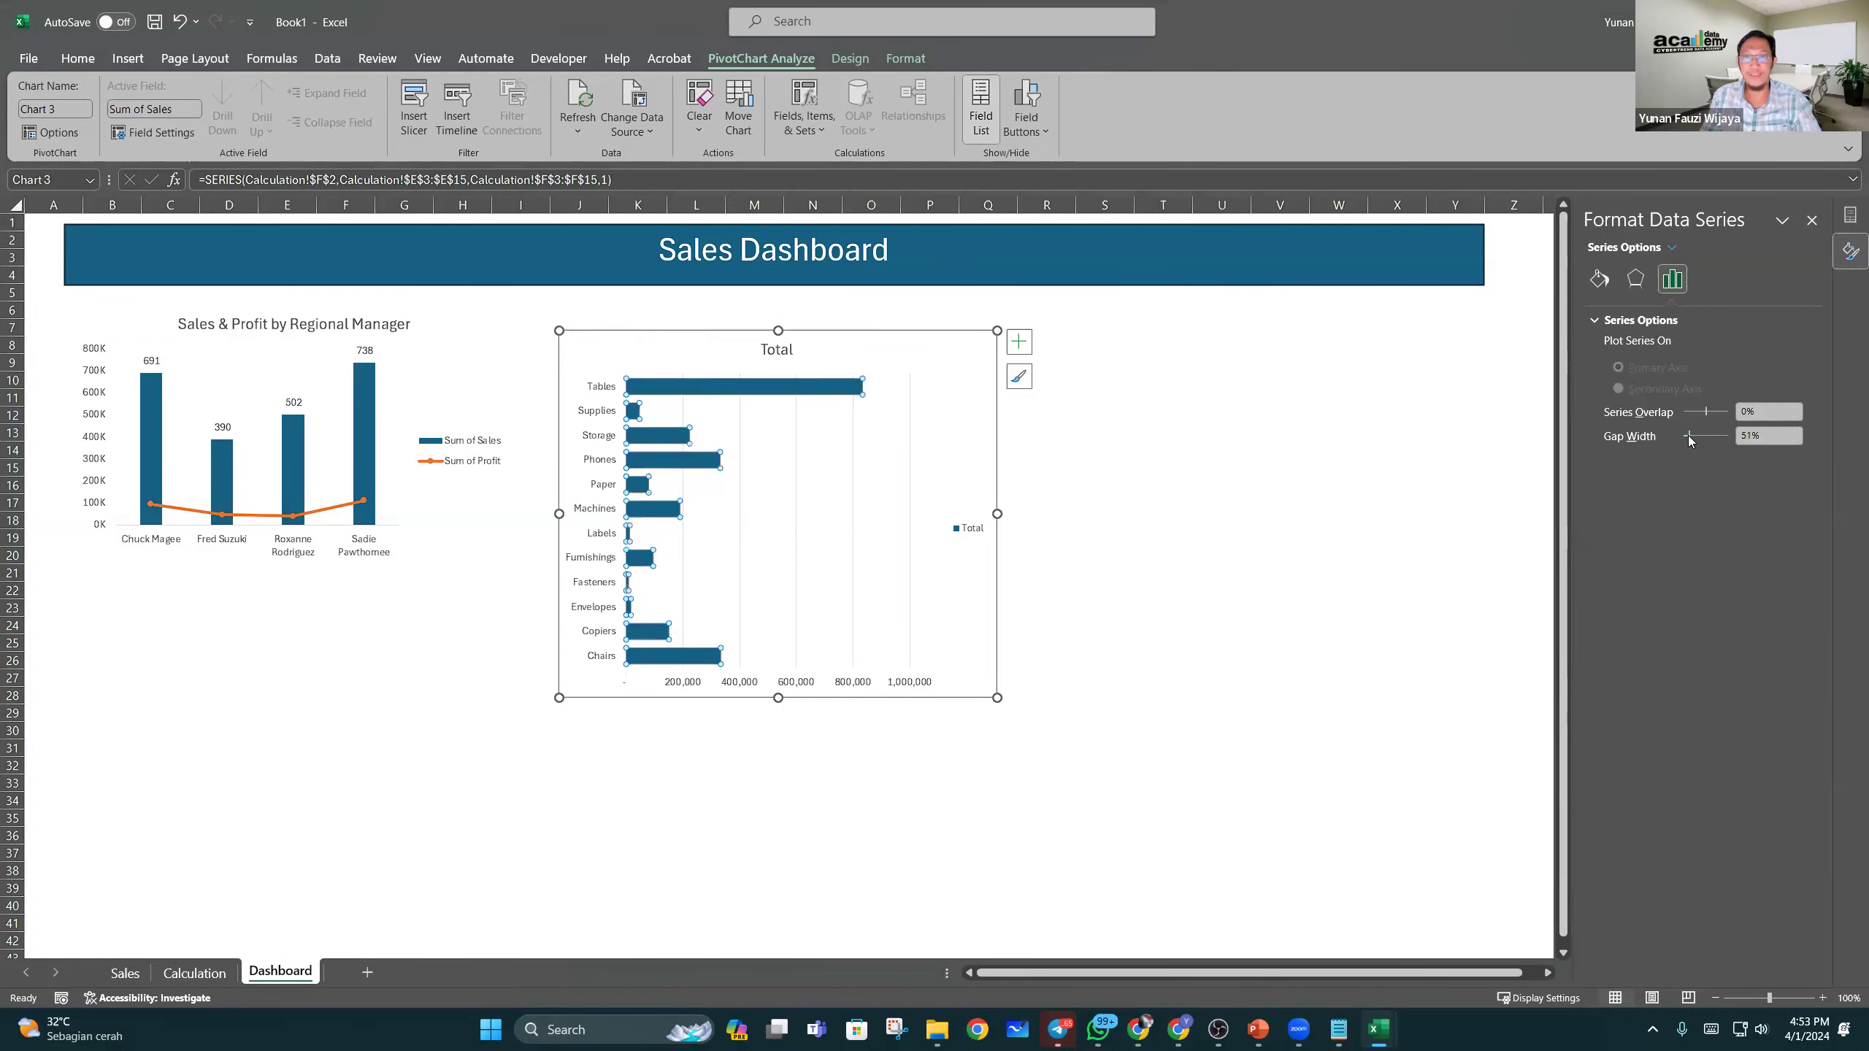
Step: Add data labels to the bars of the Sub-Category chart
right_click(824, 398)
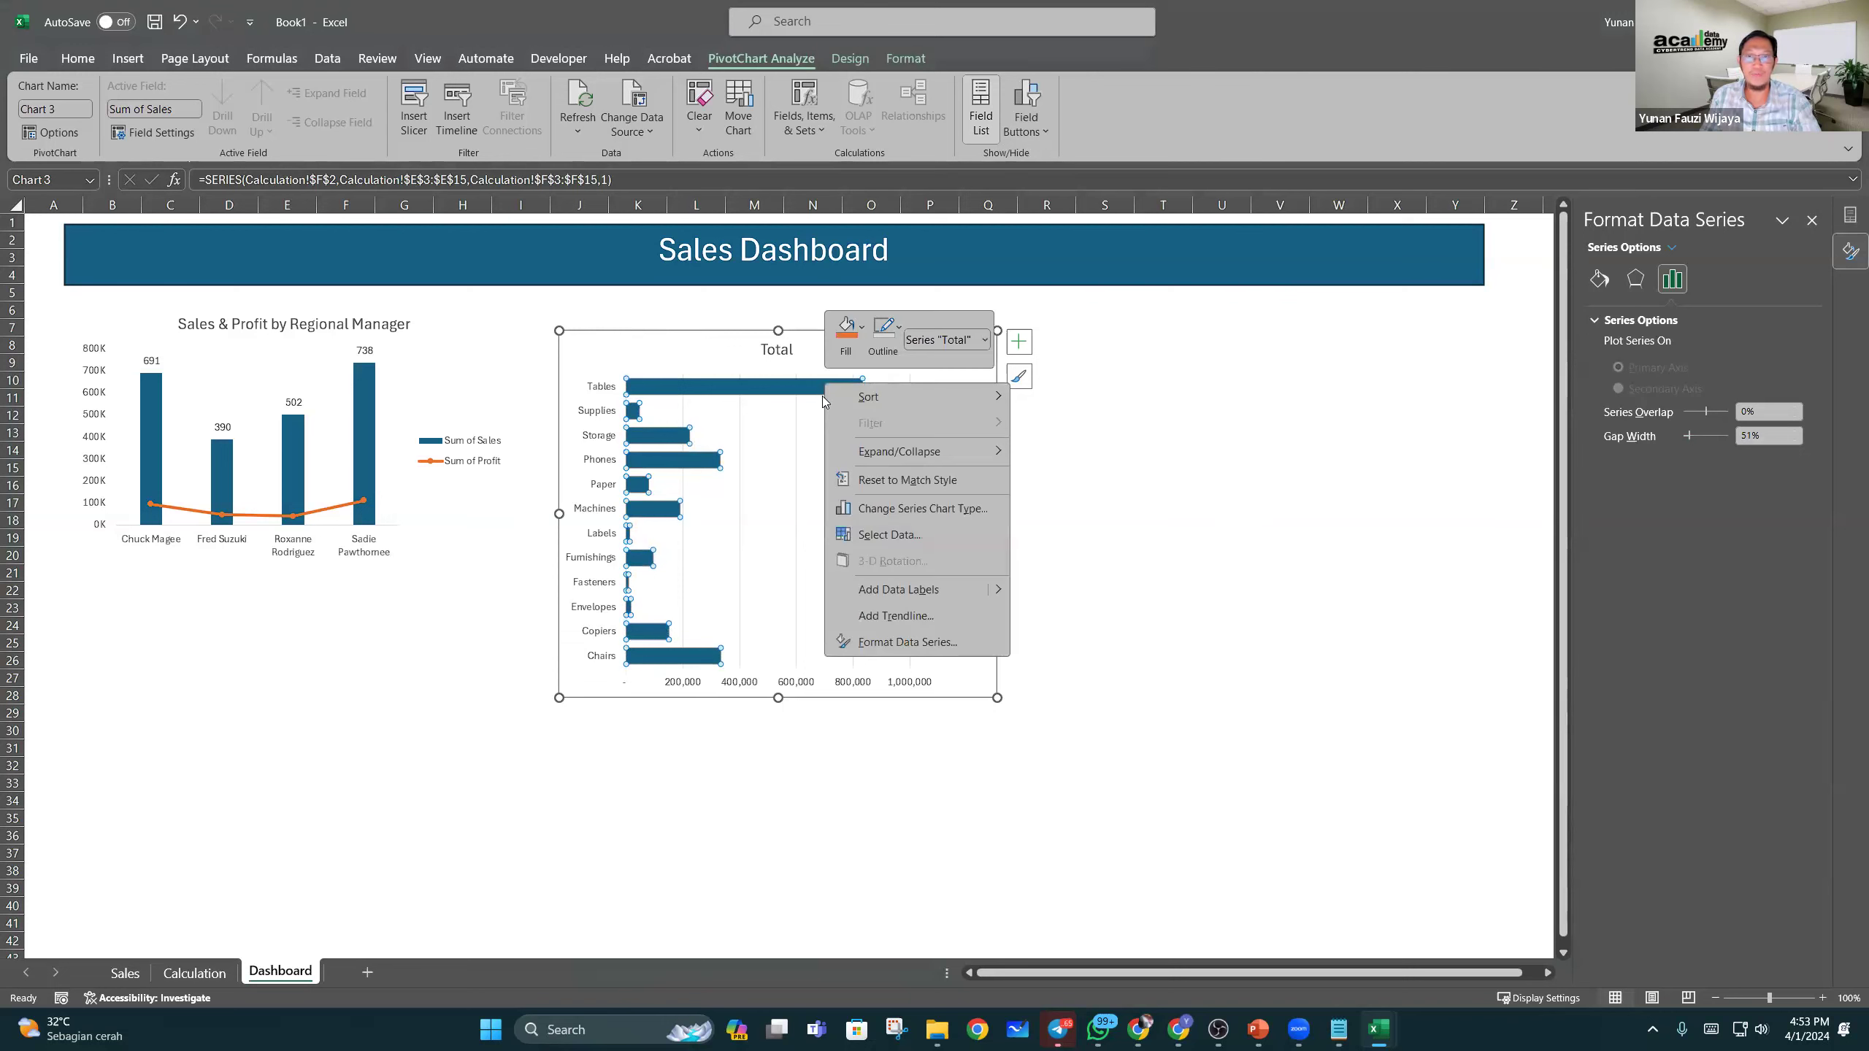
click(908, 590)
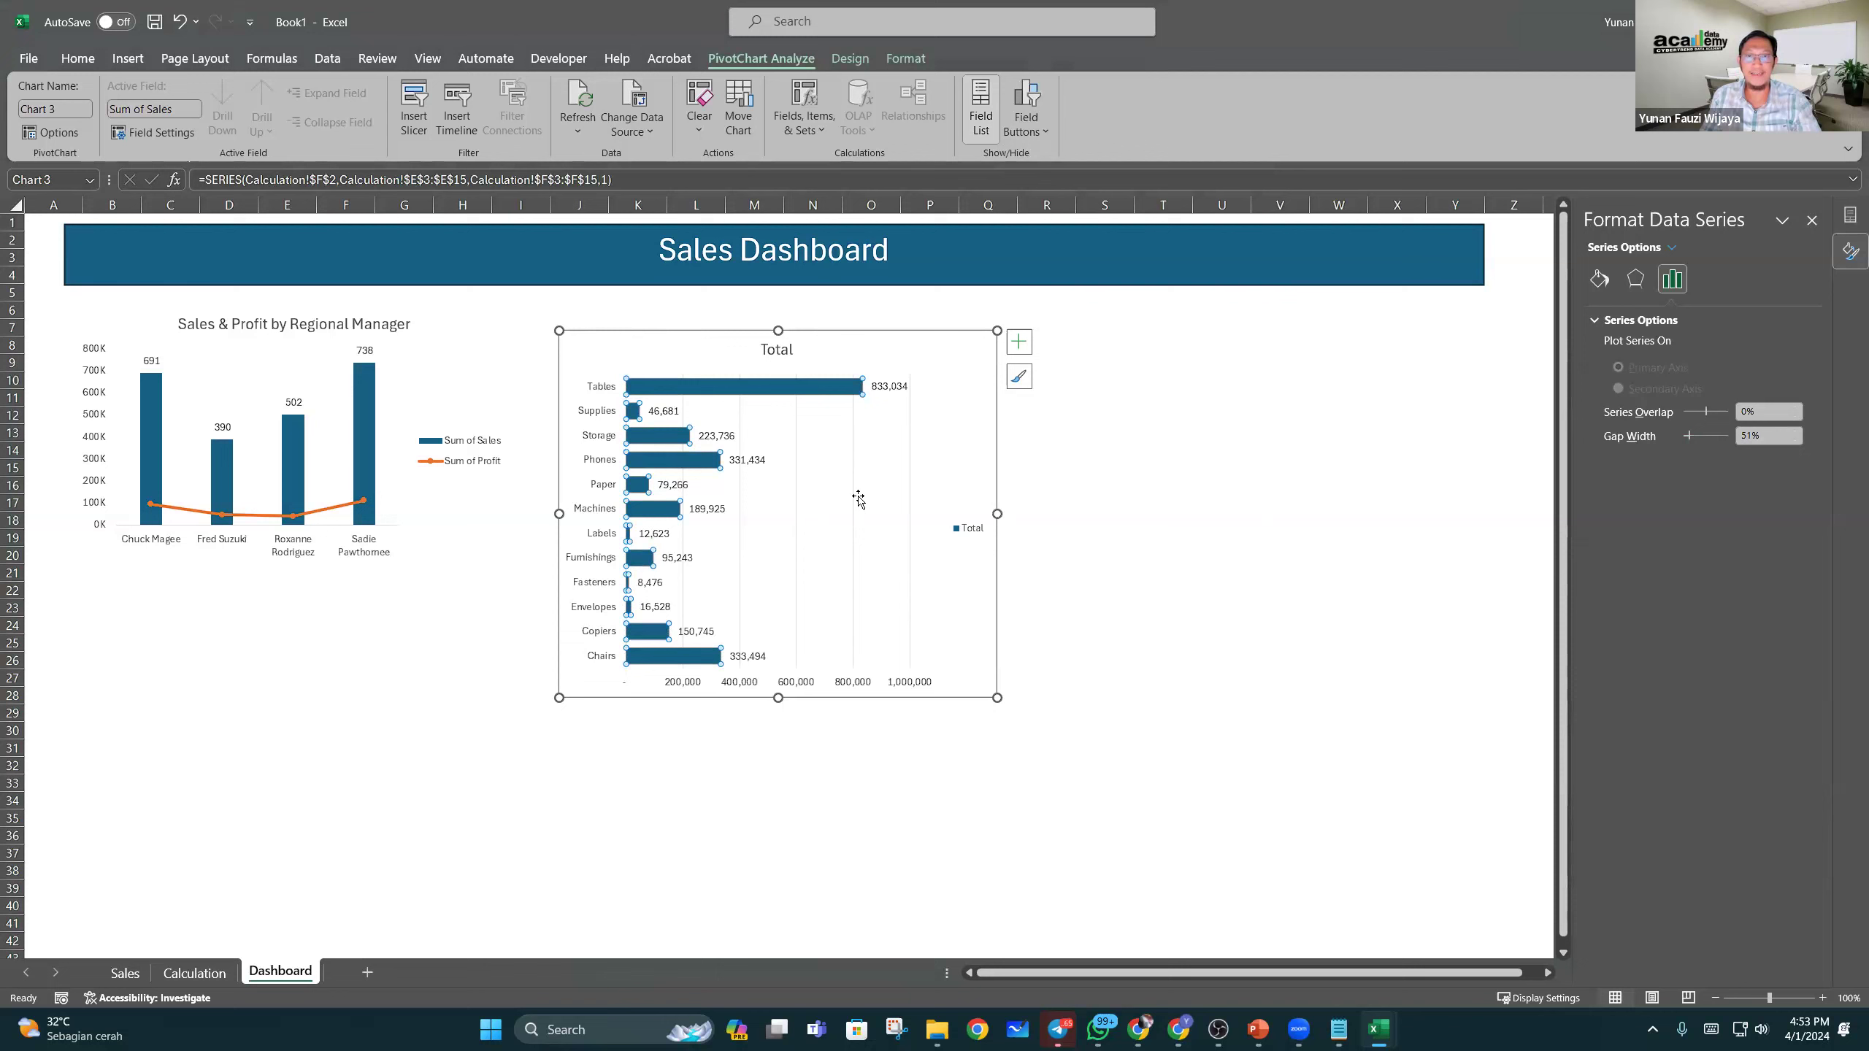
click(911, 468)
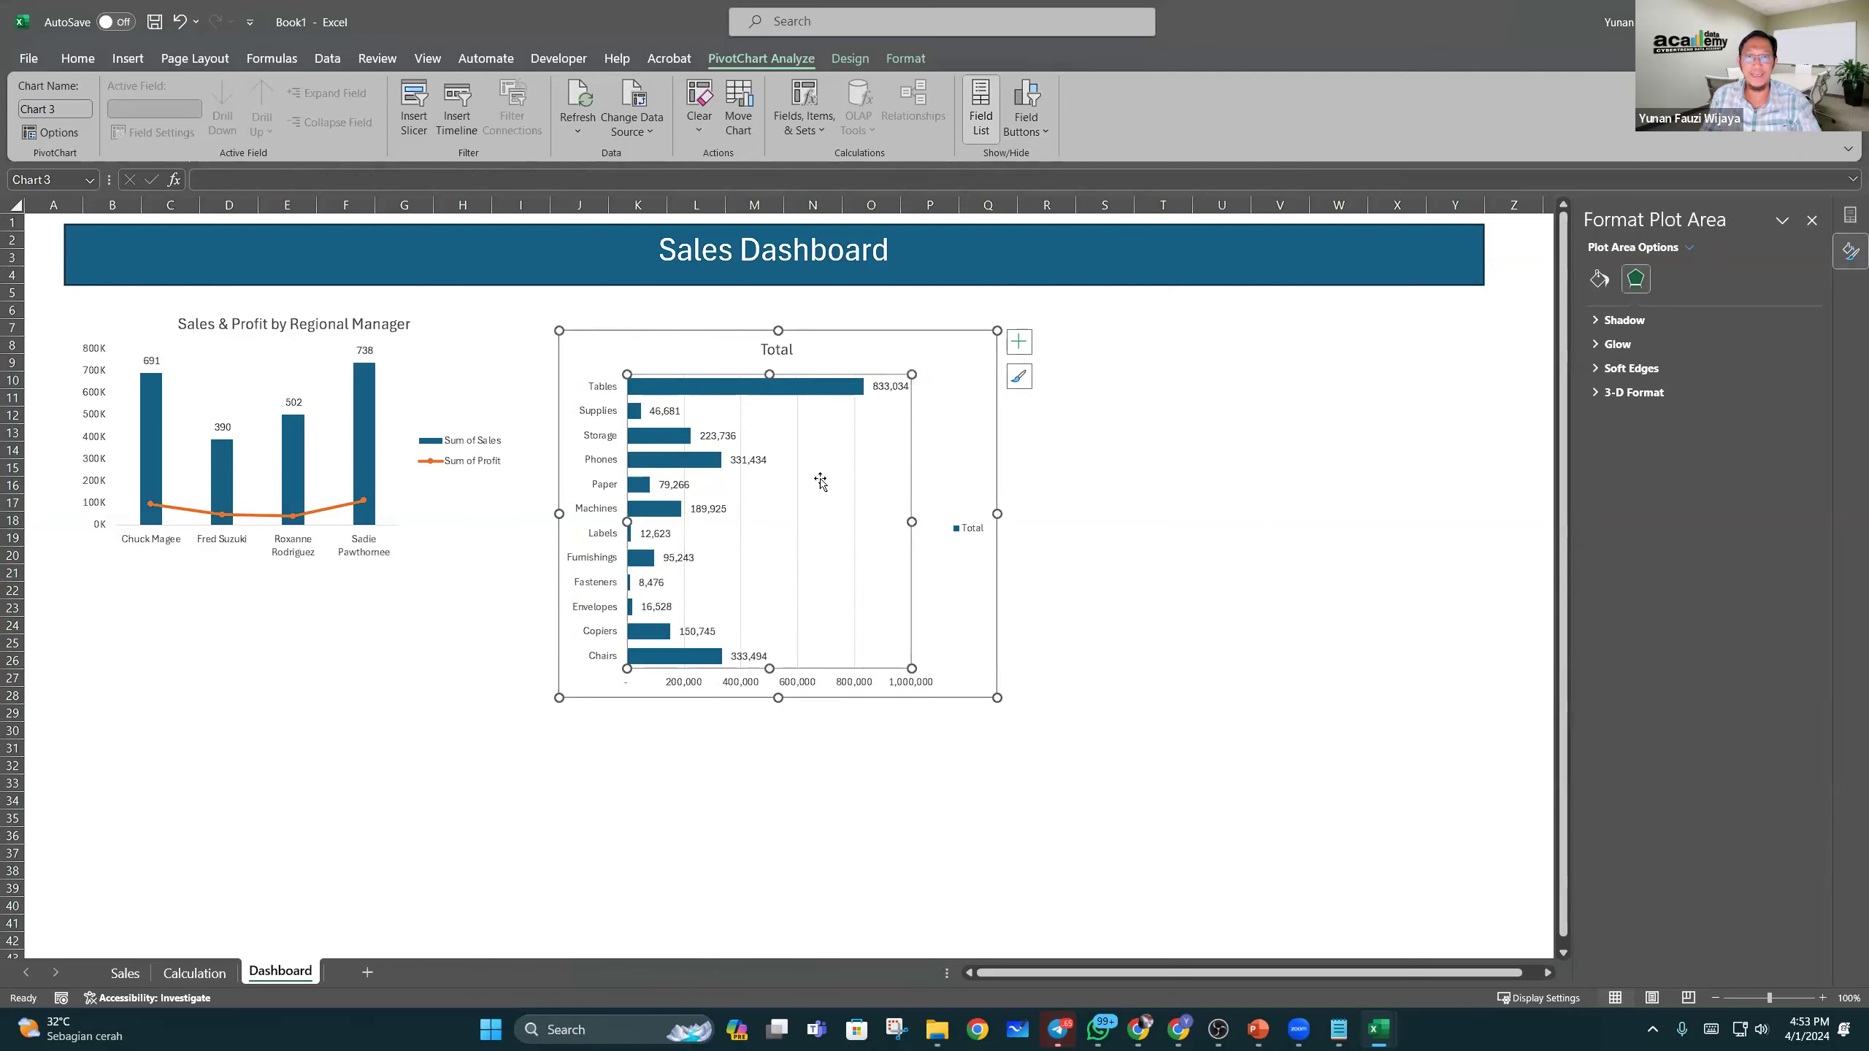
Step: Delete the vertical gridlines and the legend from the Sub-Category bar chart
click(799, 489)
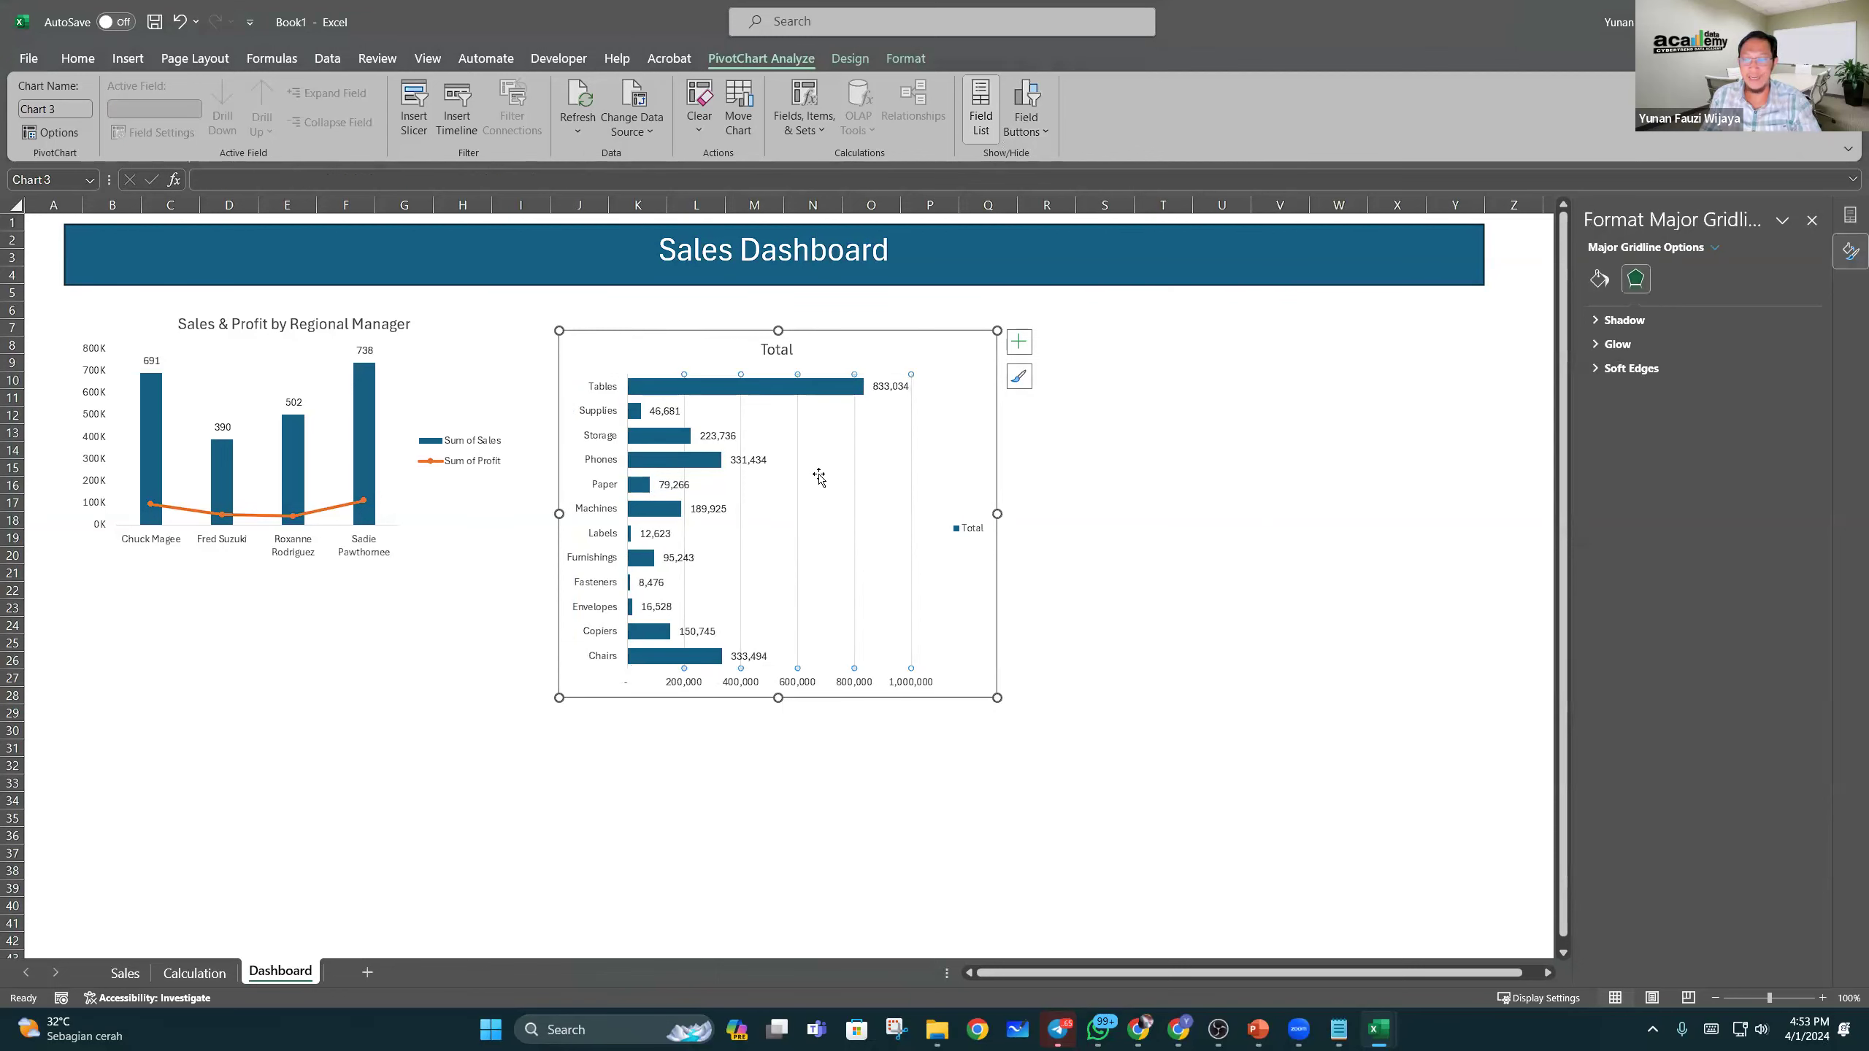
key(Delete)
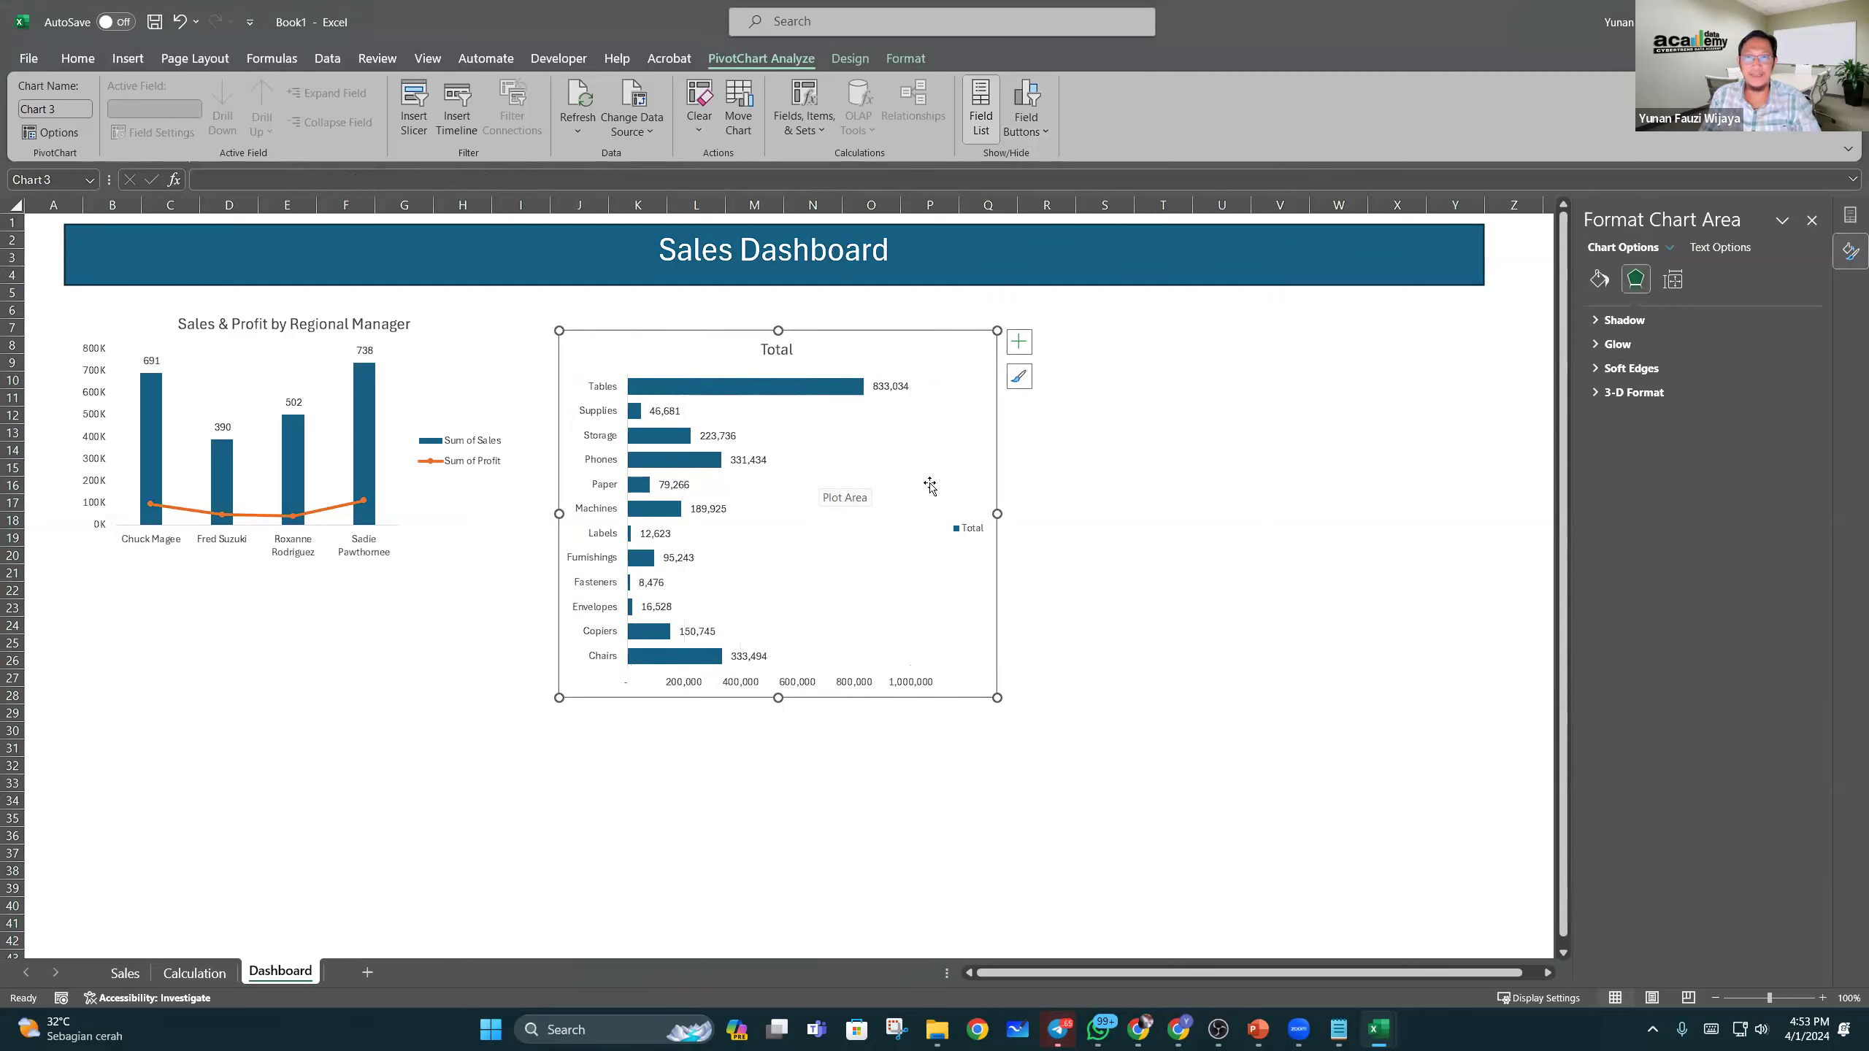
click(969, 532)
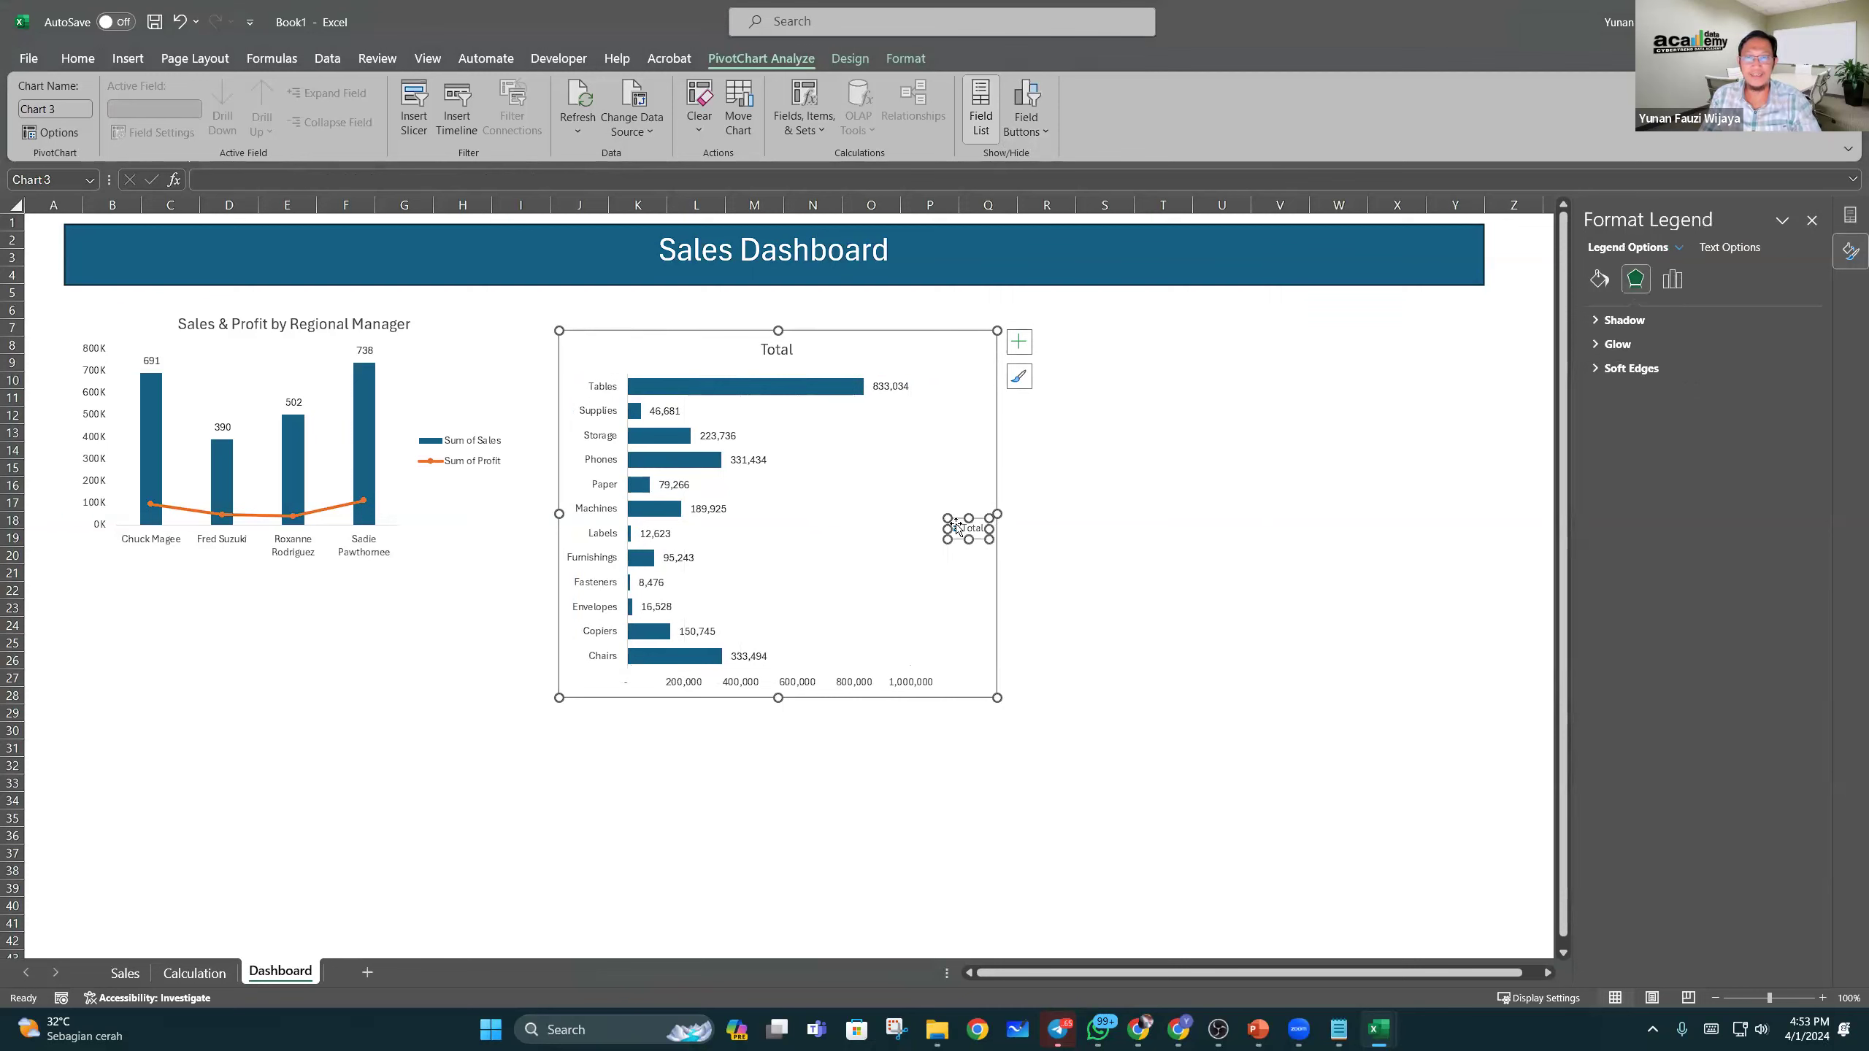
key(Delete)
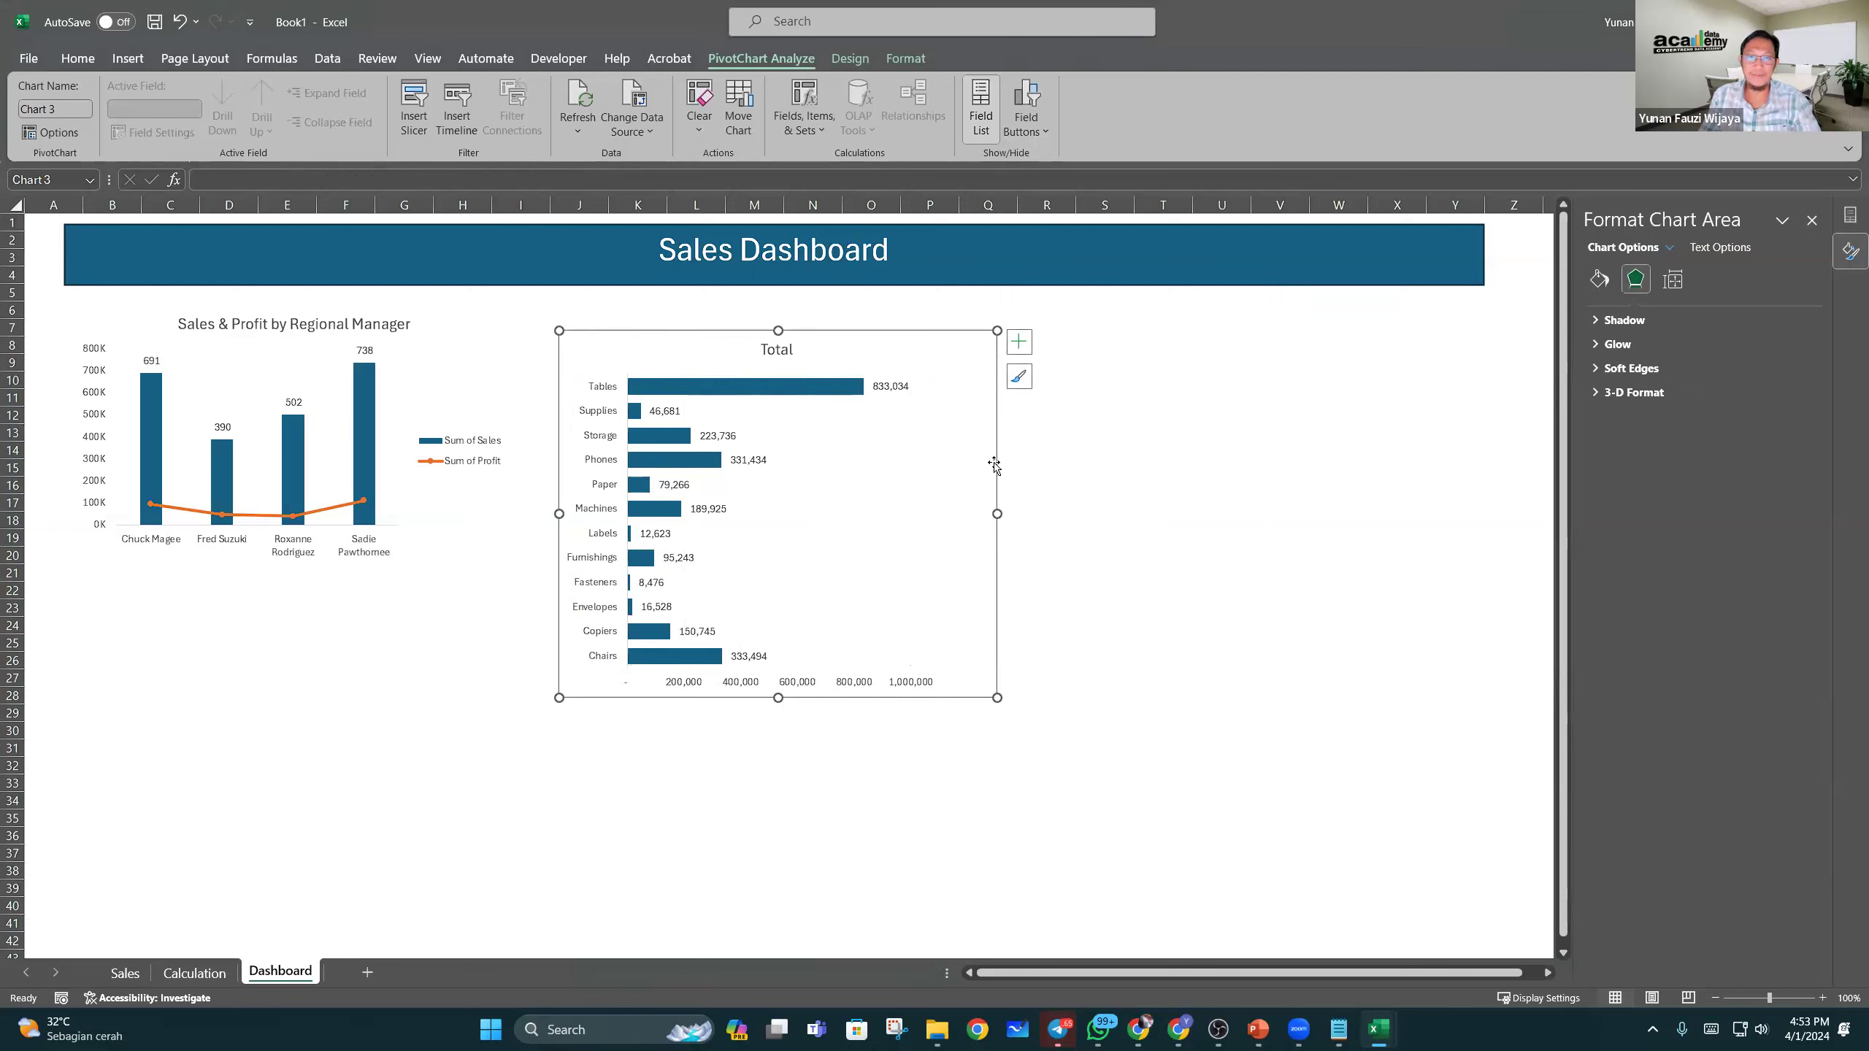
click(1112, 528)
Step: Shift the Sub-Category chart slightly to the right, leaving more space from the Regional Manager chart
click(875, 346)
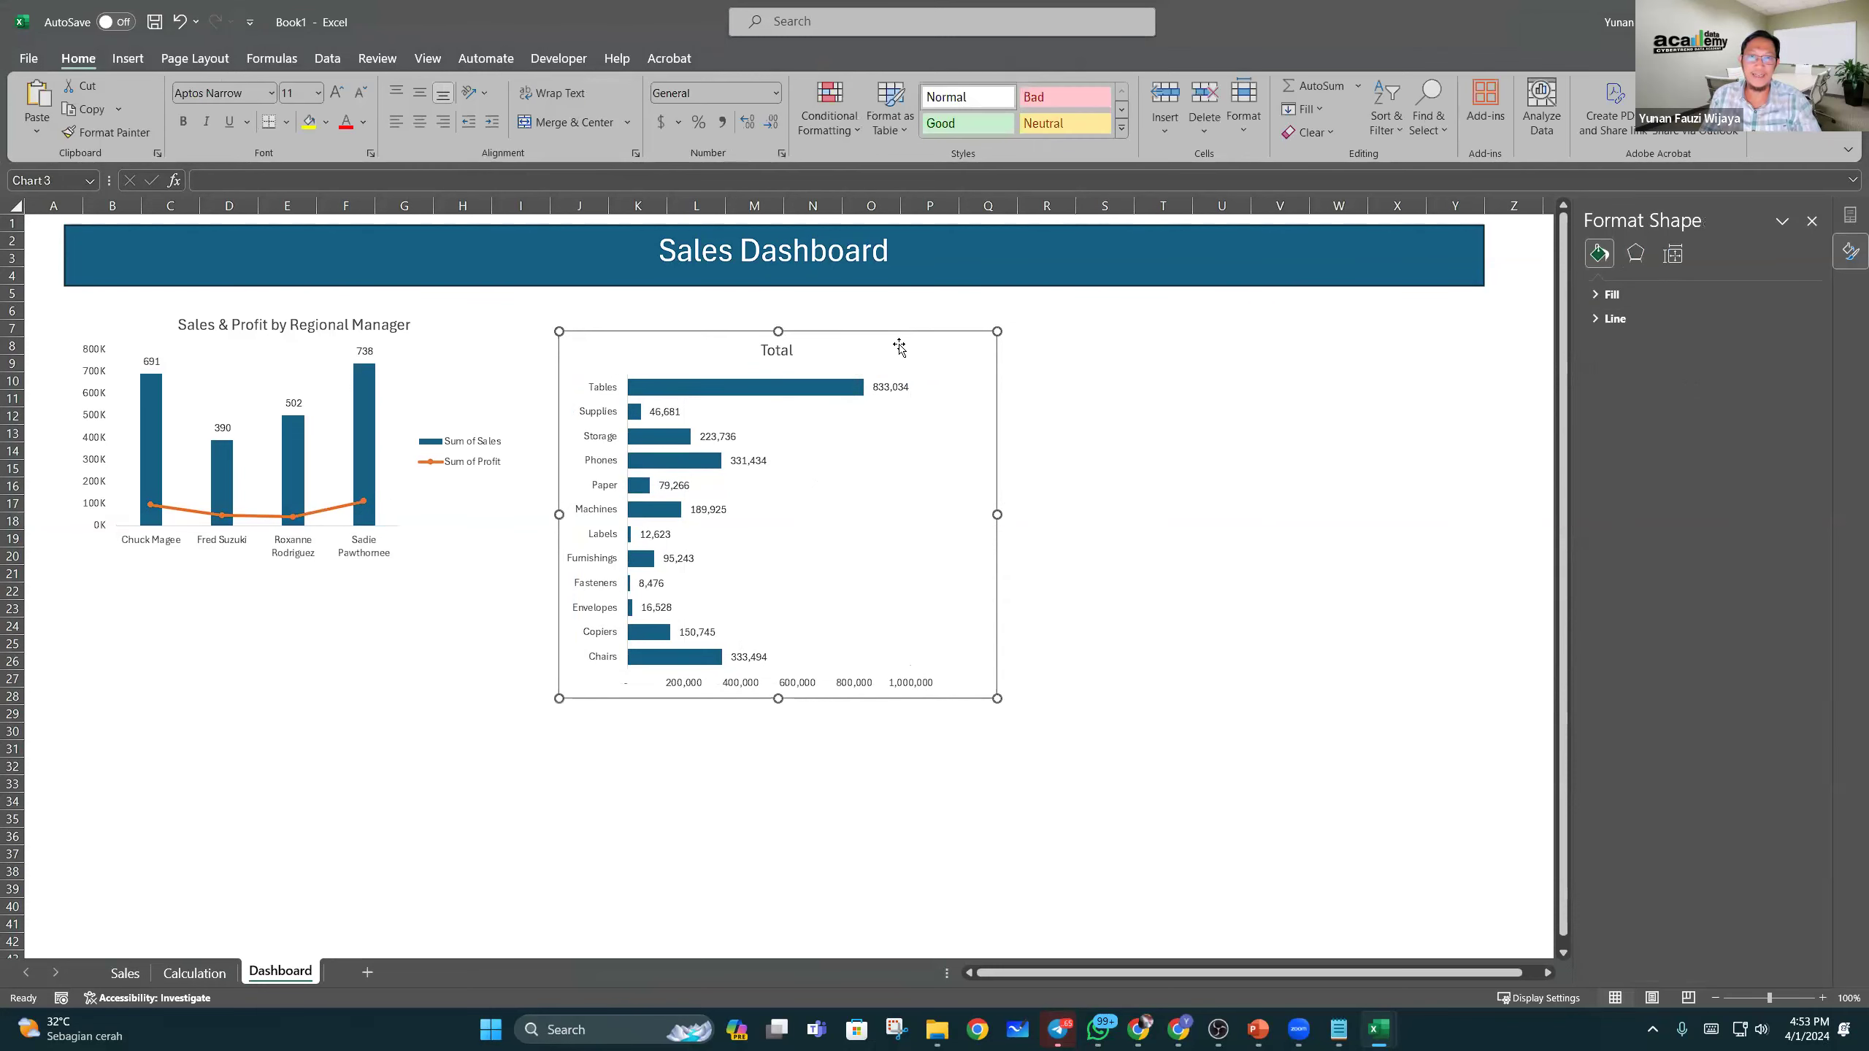
drag(871, 345, 903, 343)
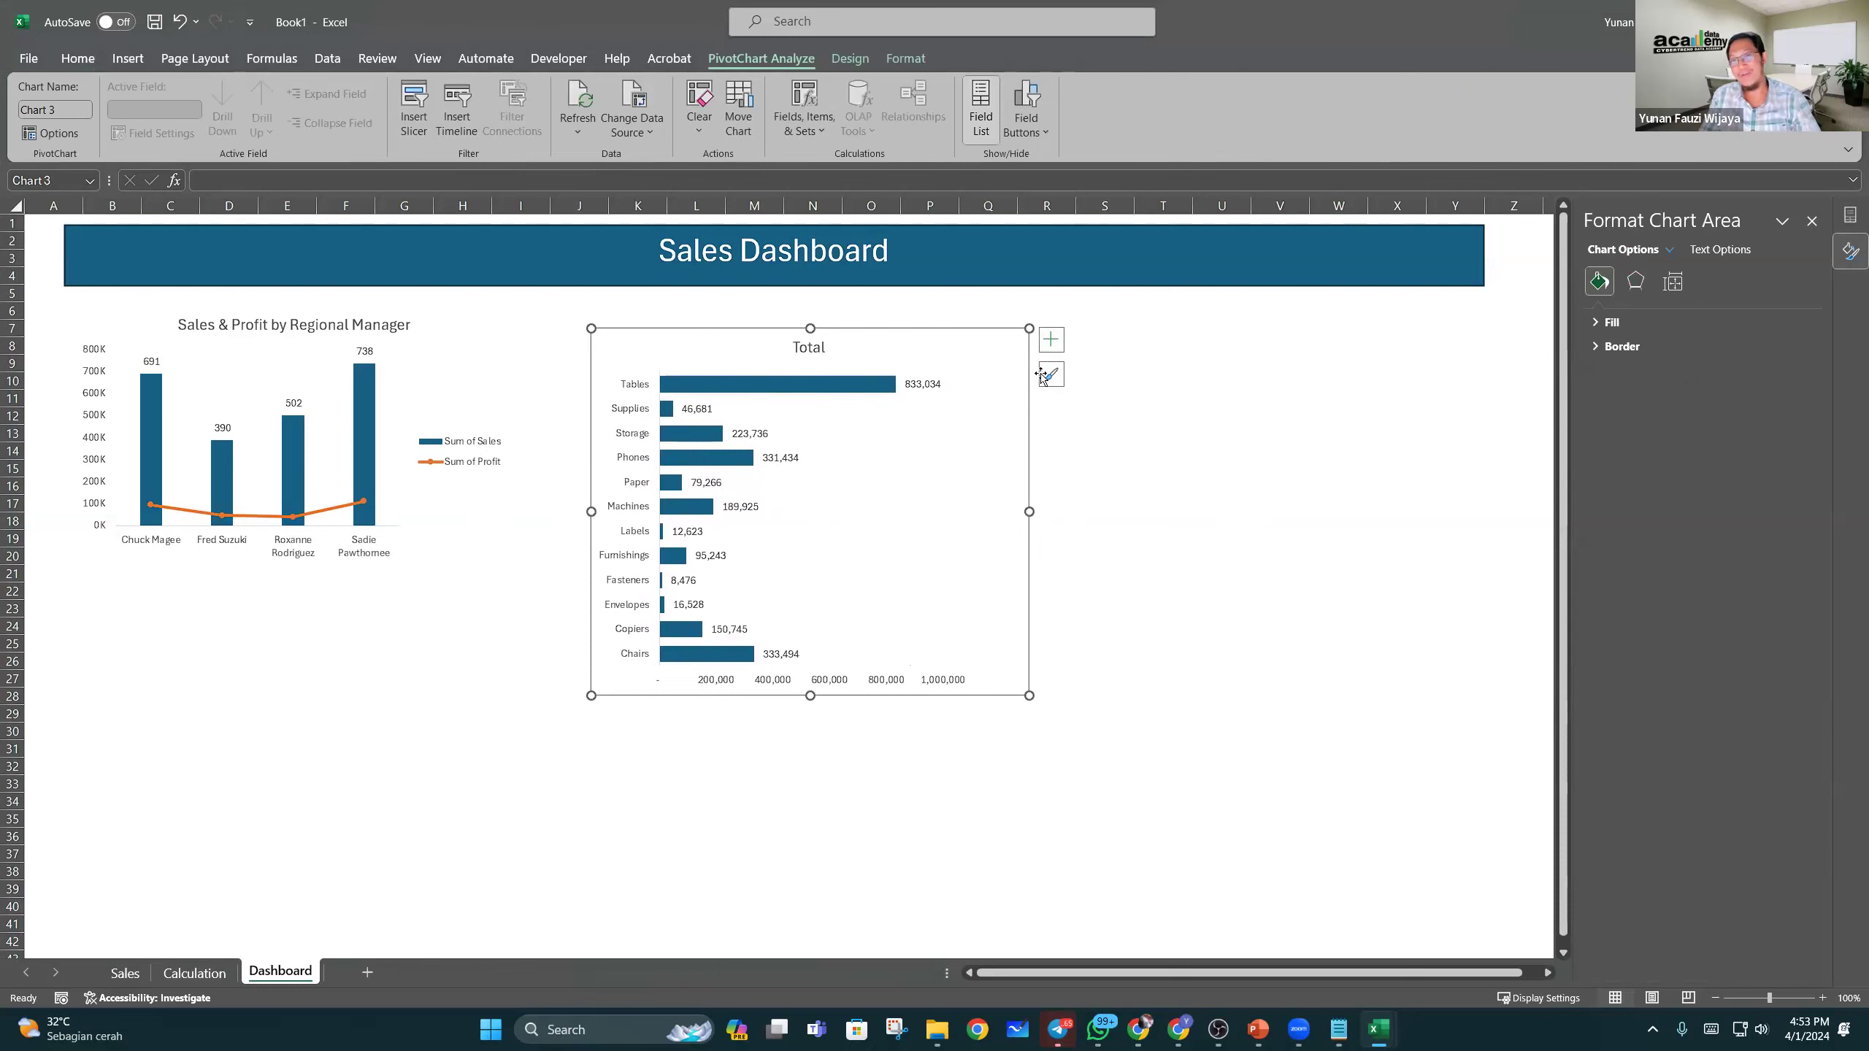
click(1398, 517)
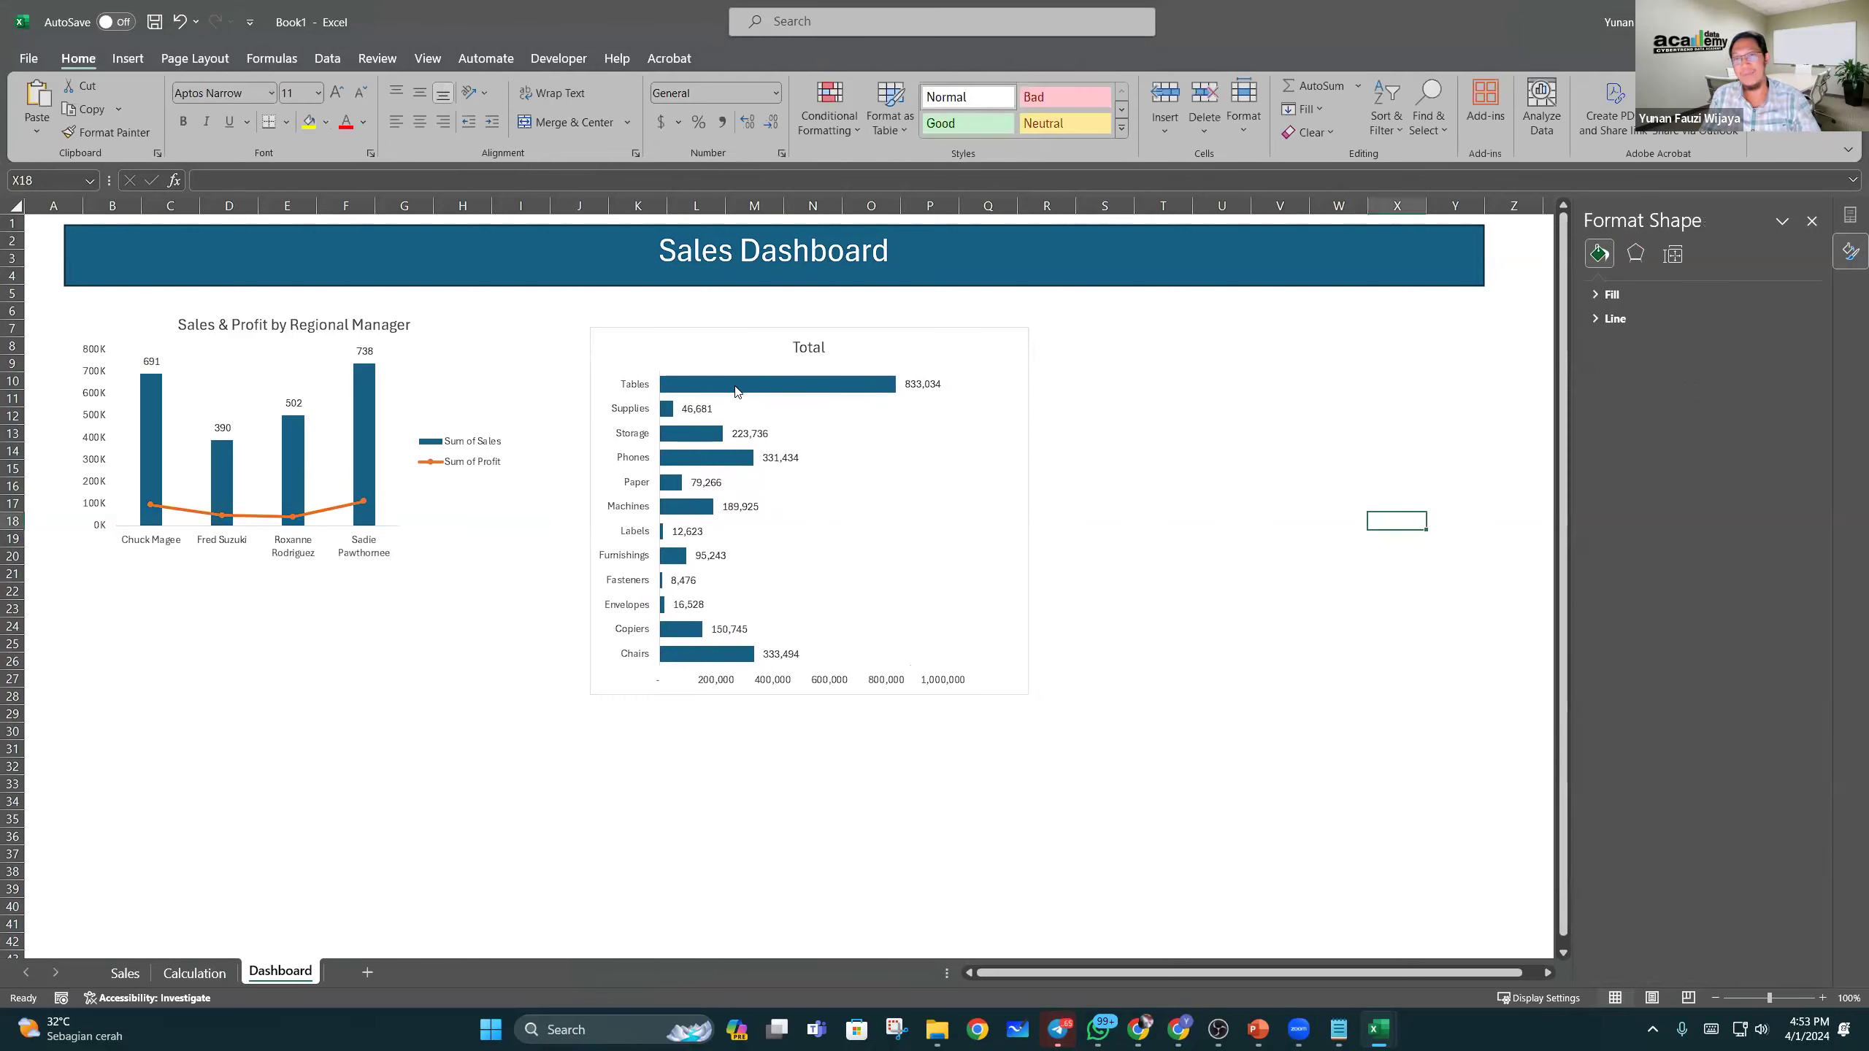
click(940, 342)
click(1188, 451)
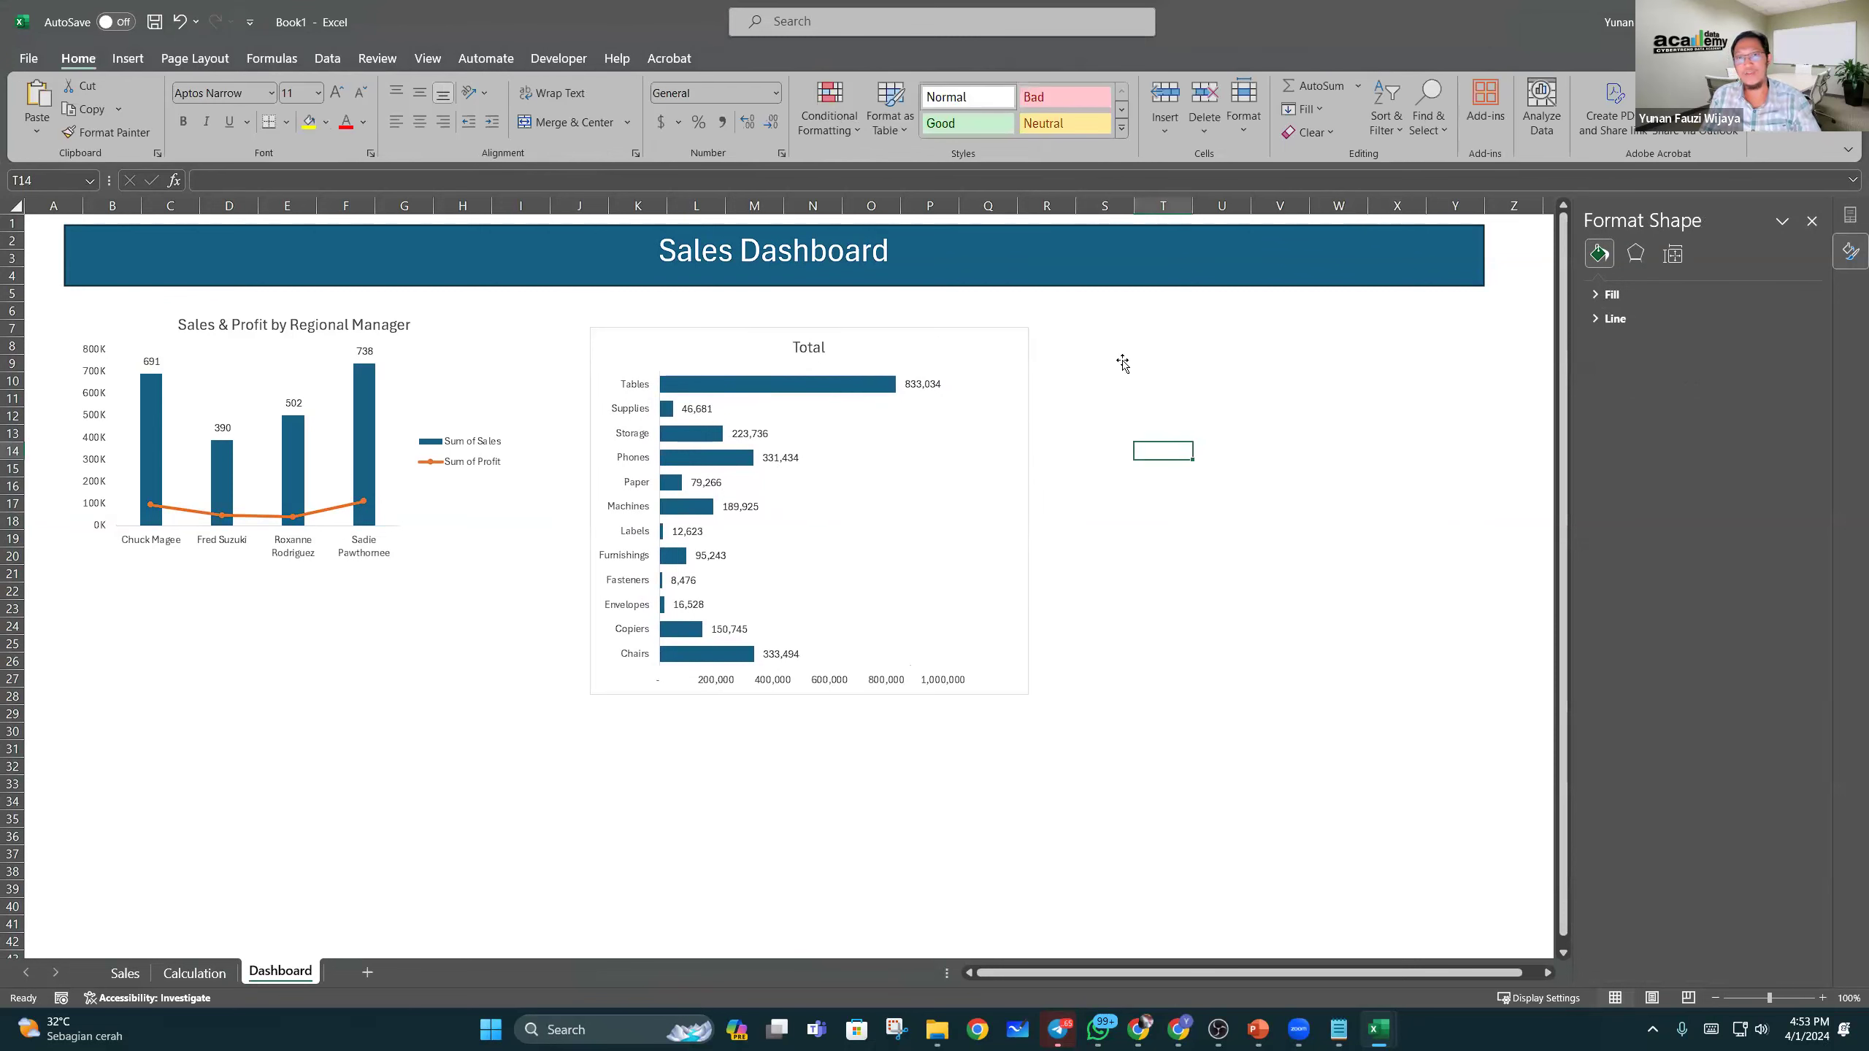
Step: Remove the Sub-Category chart's outline and move the chart up level with the Regional Manager chart
click(978, 338)
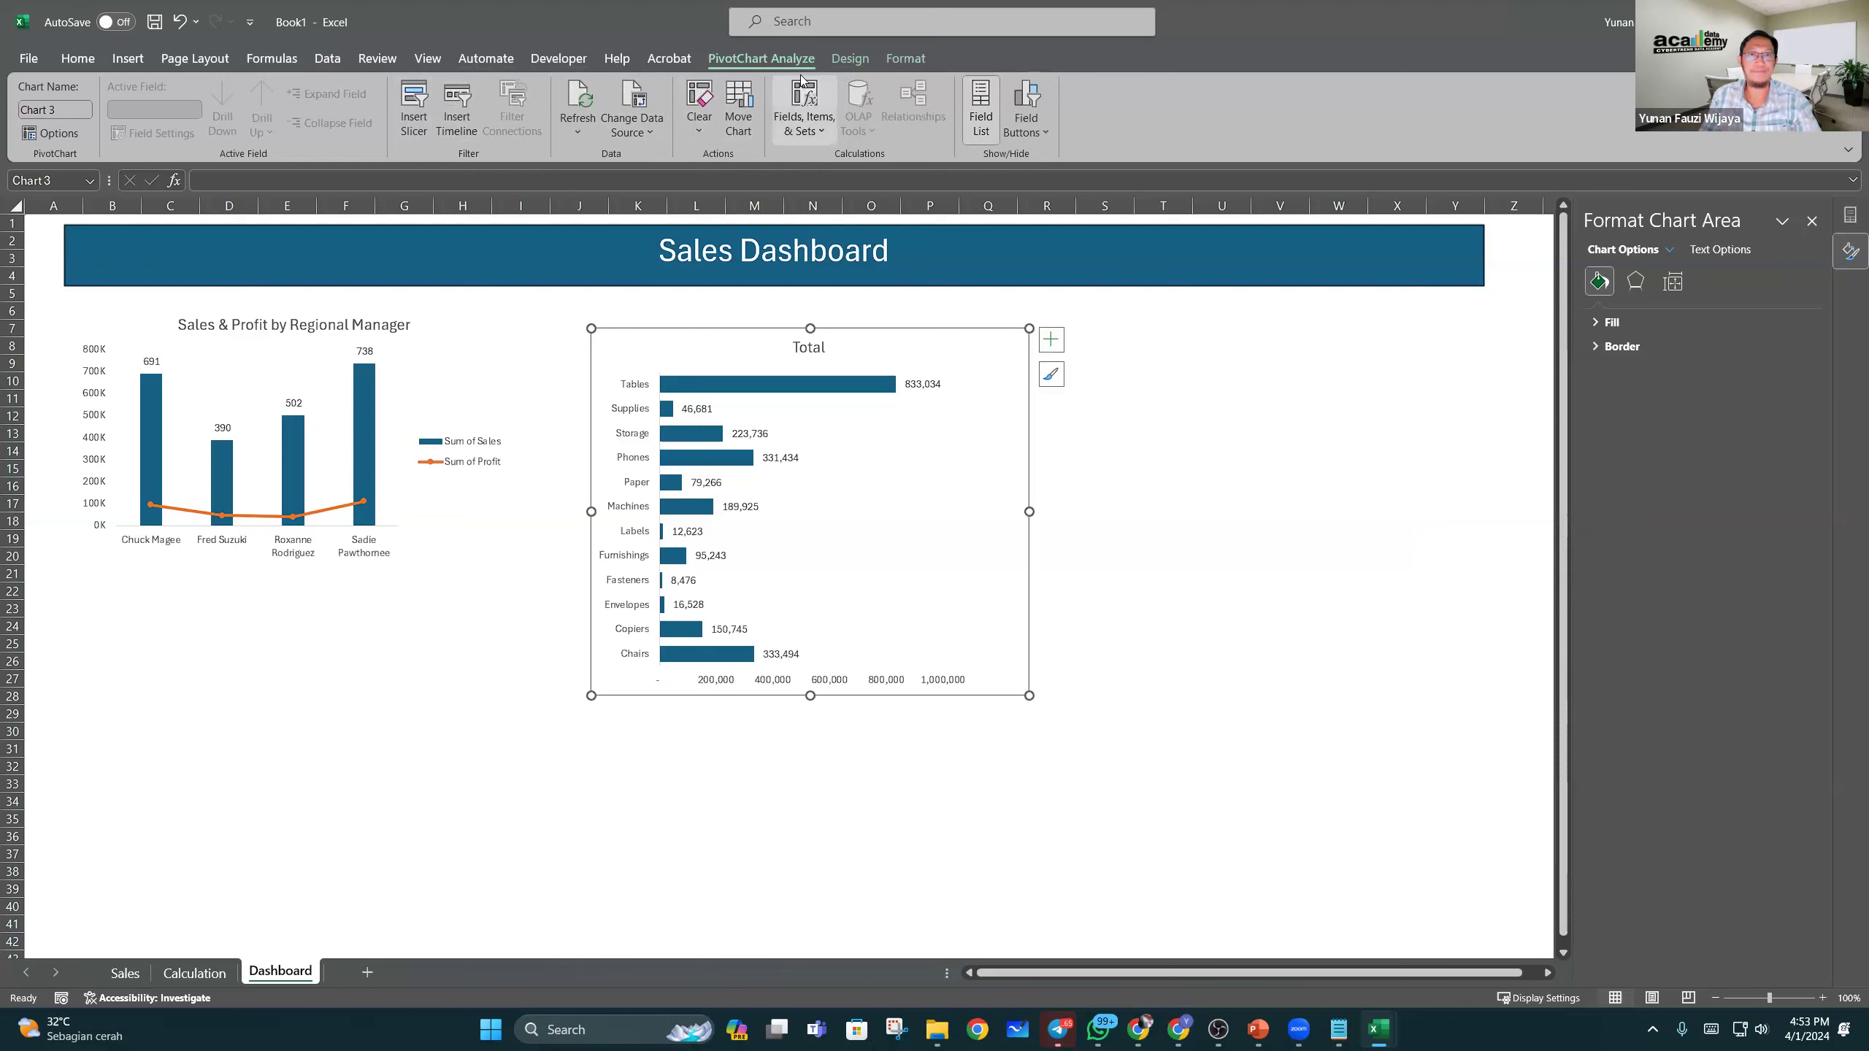
click(905, 58)
click(722, 108)
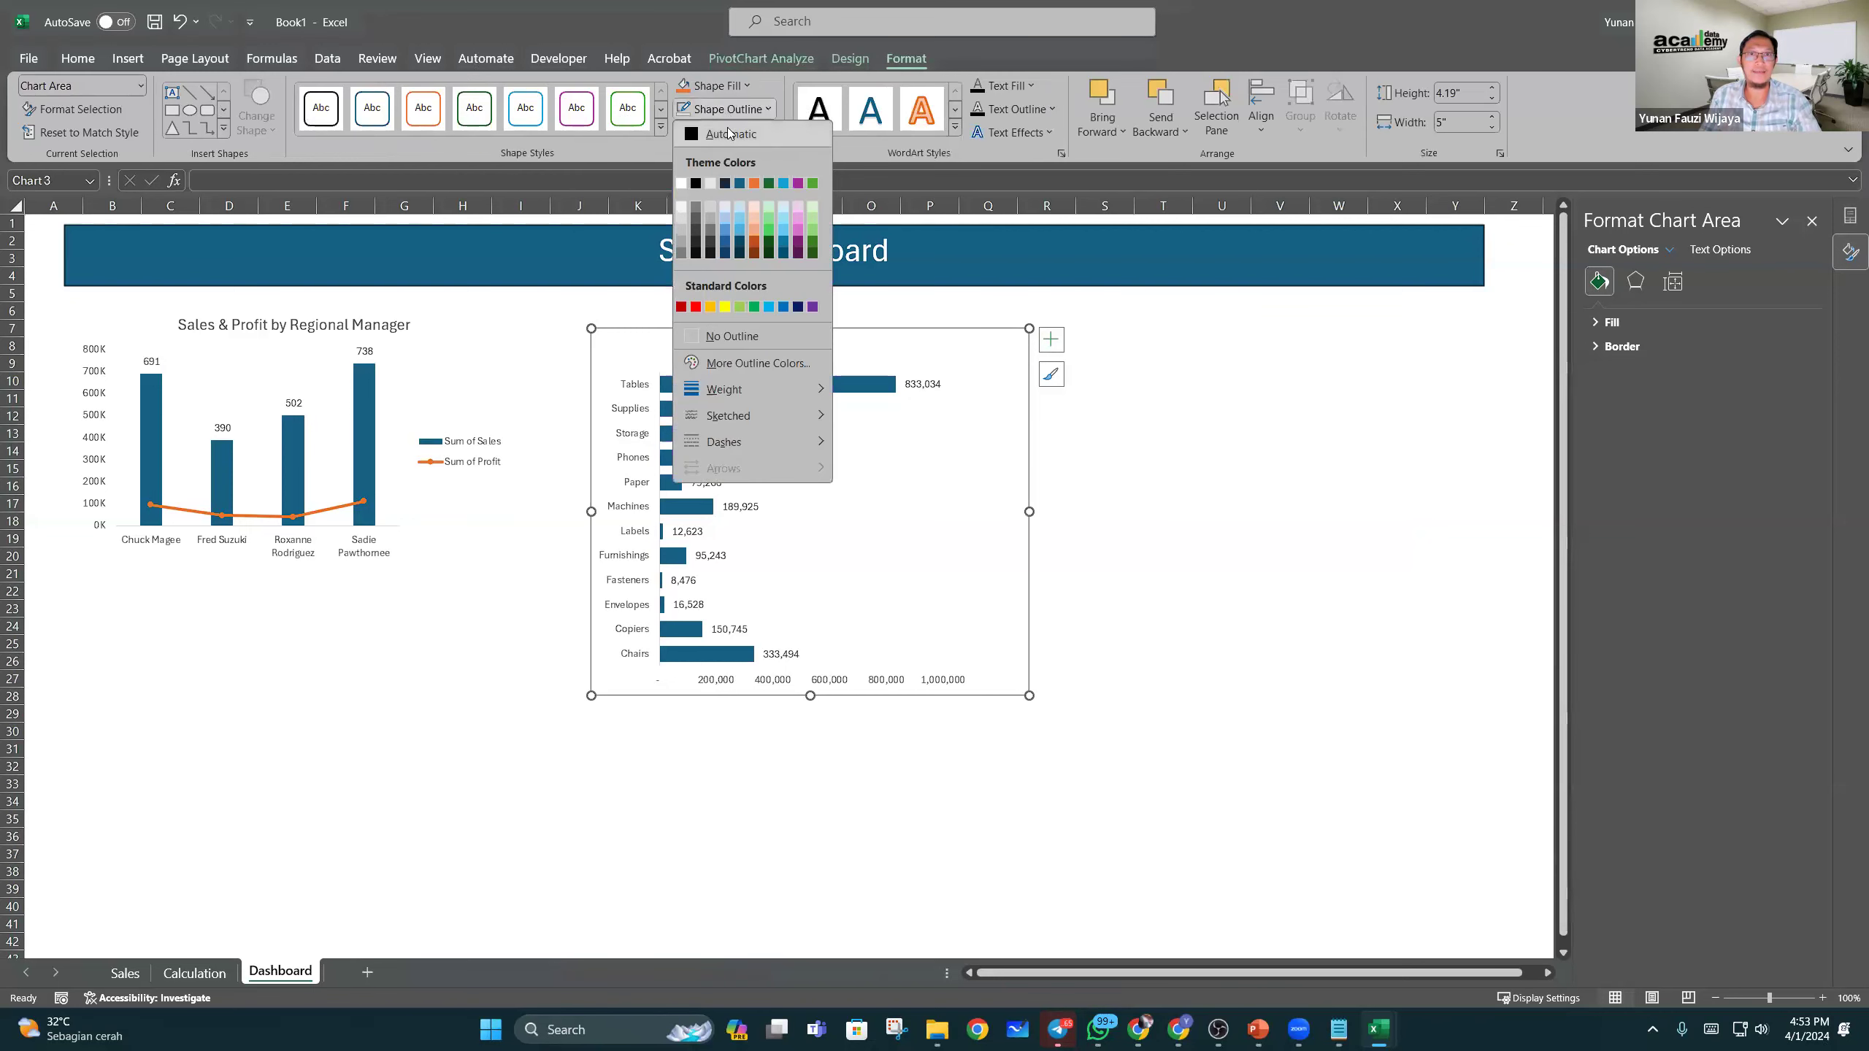
click(710, 336)
click(1204, 444)
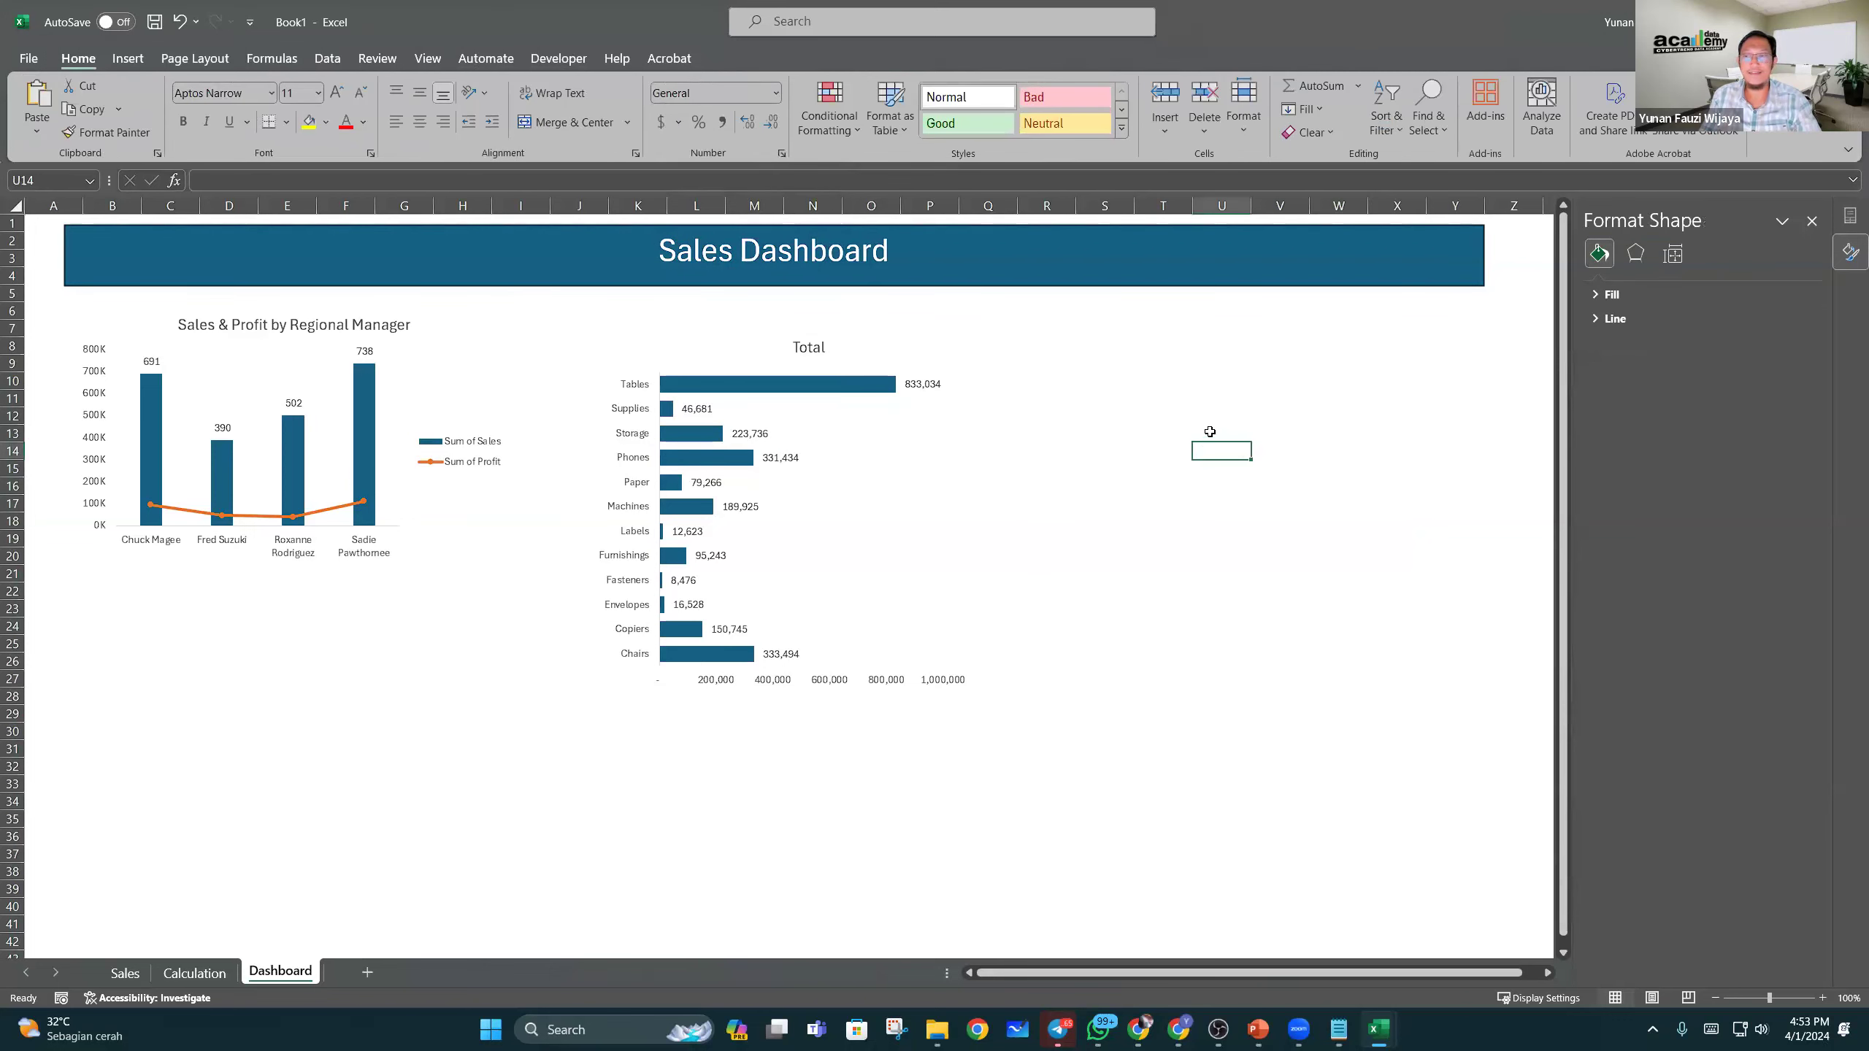
drag(908, 348, 899, 328)
click(1296, 485)
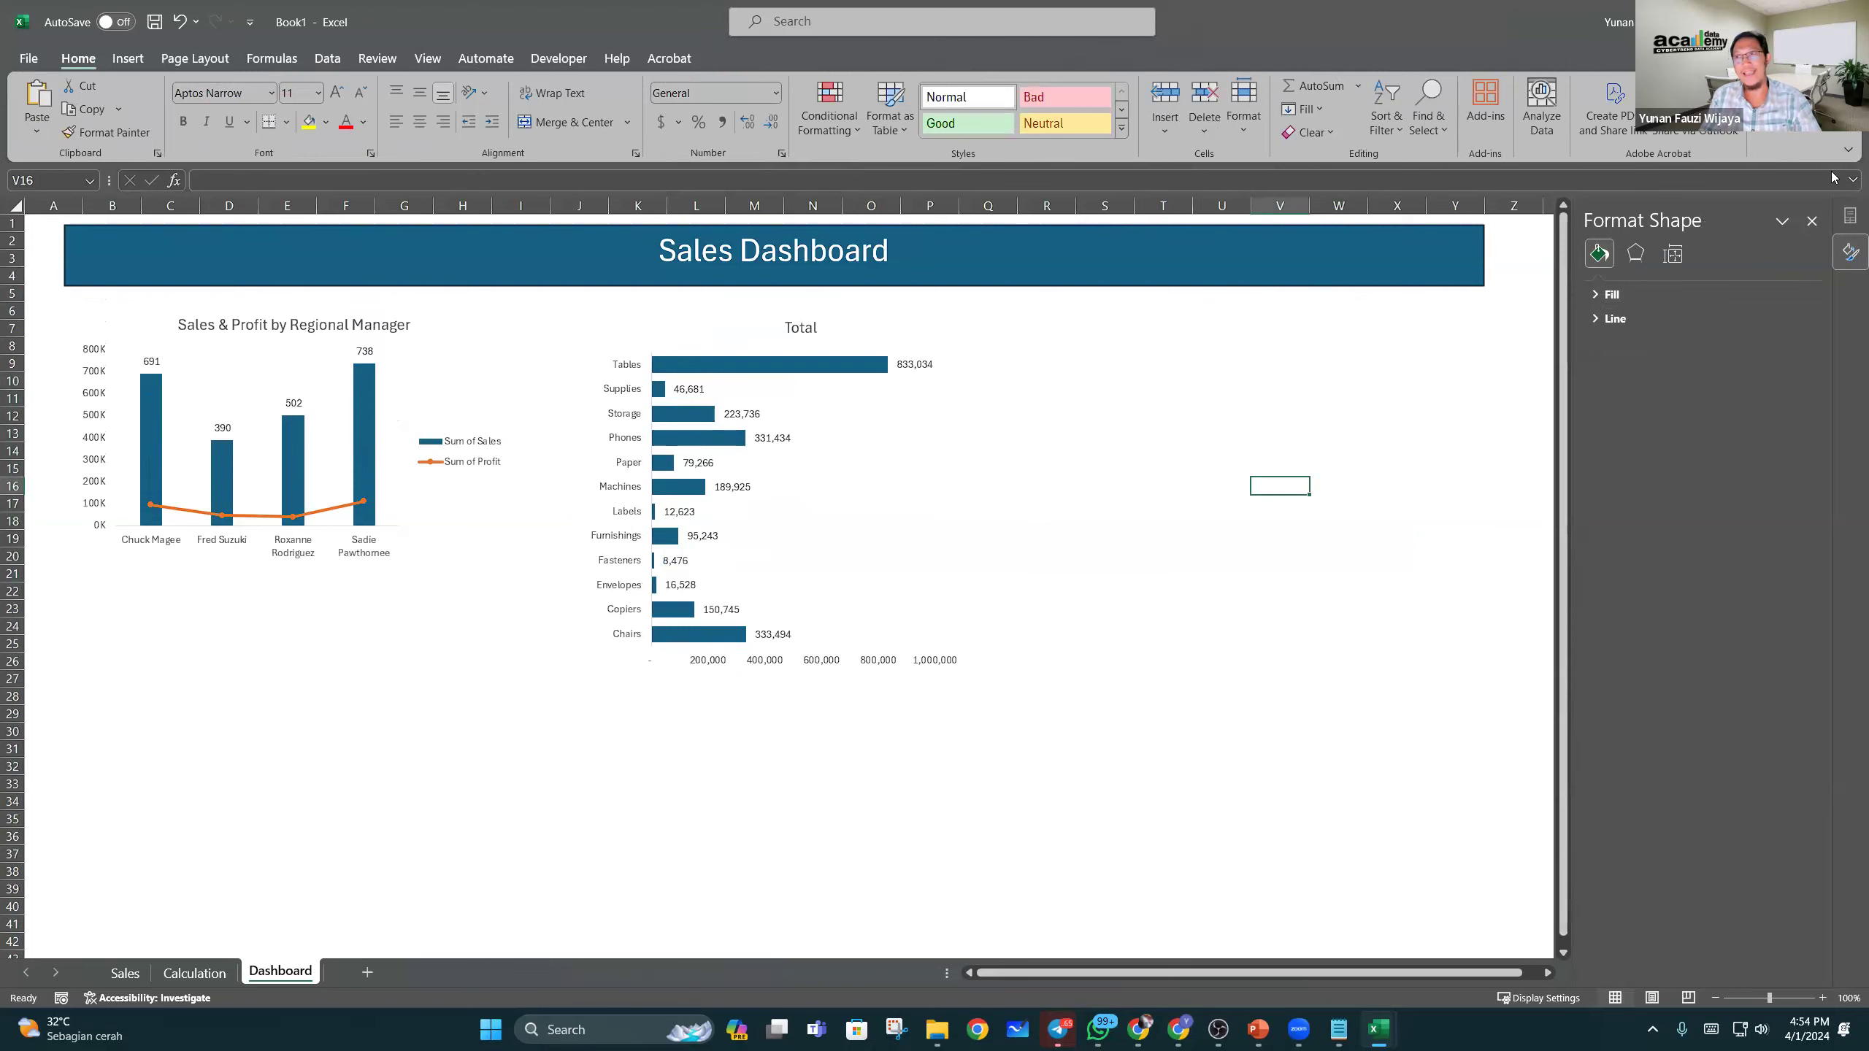
Step: Switch to full-screen mode and look over the dashboard
click(1848, 150)
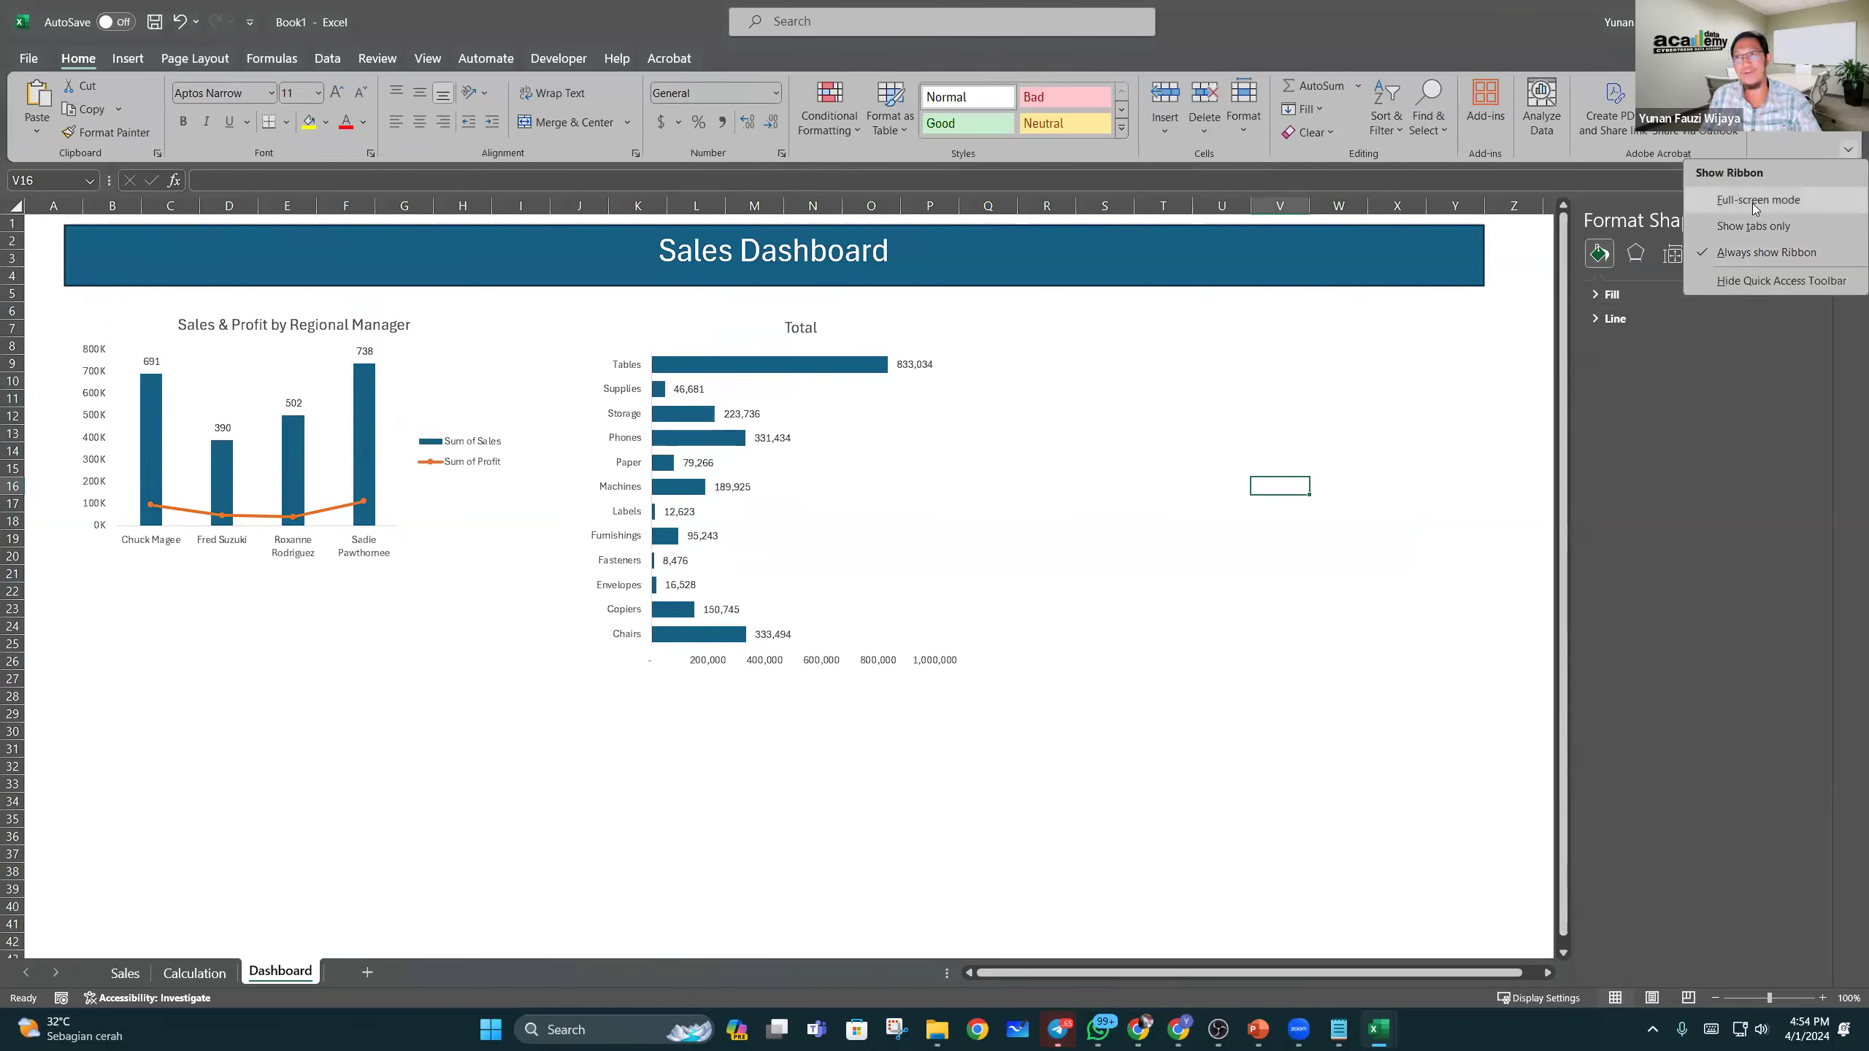
click(1756, 201)
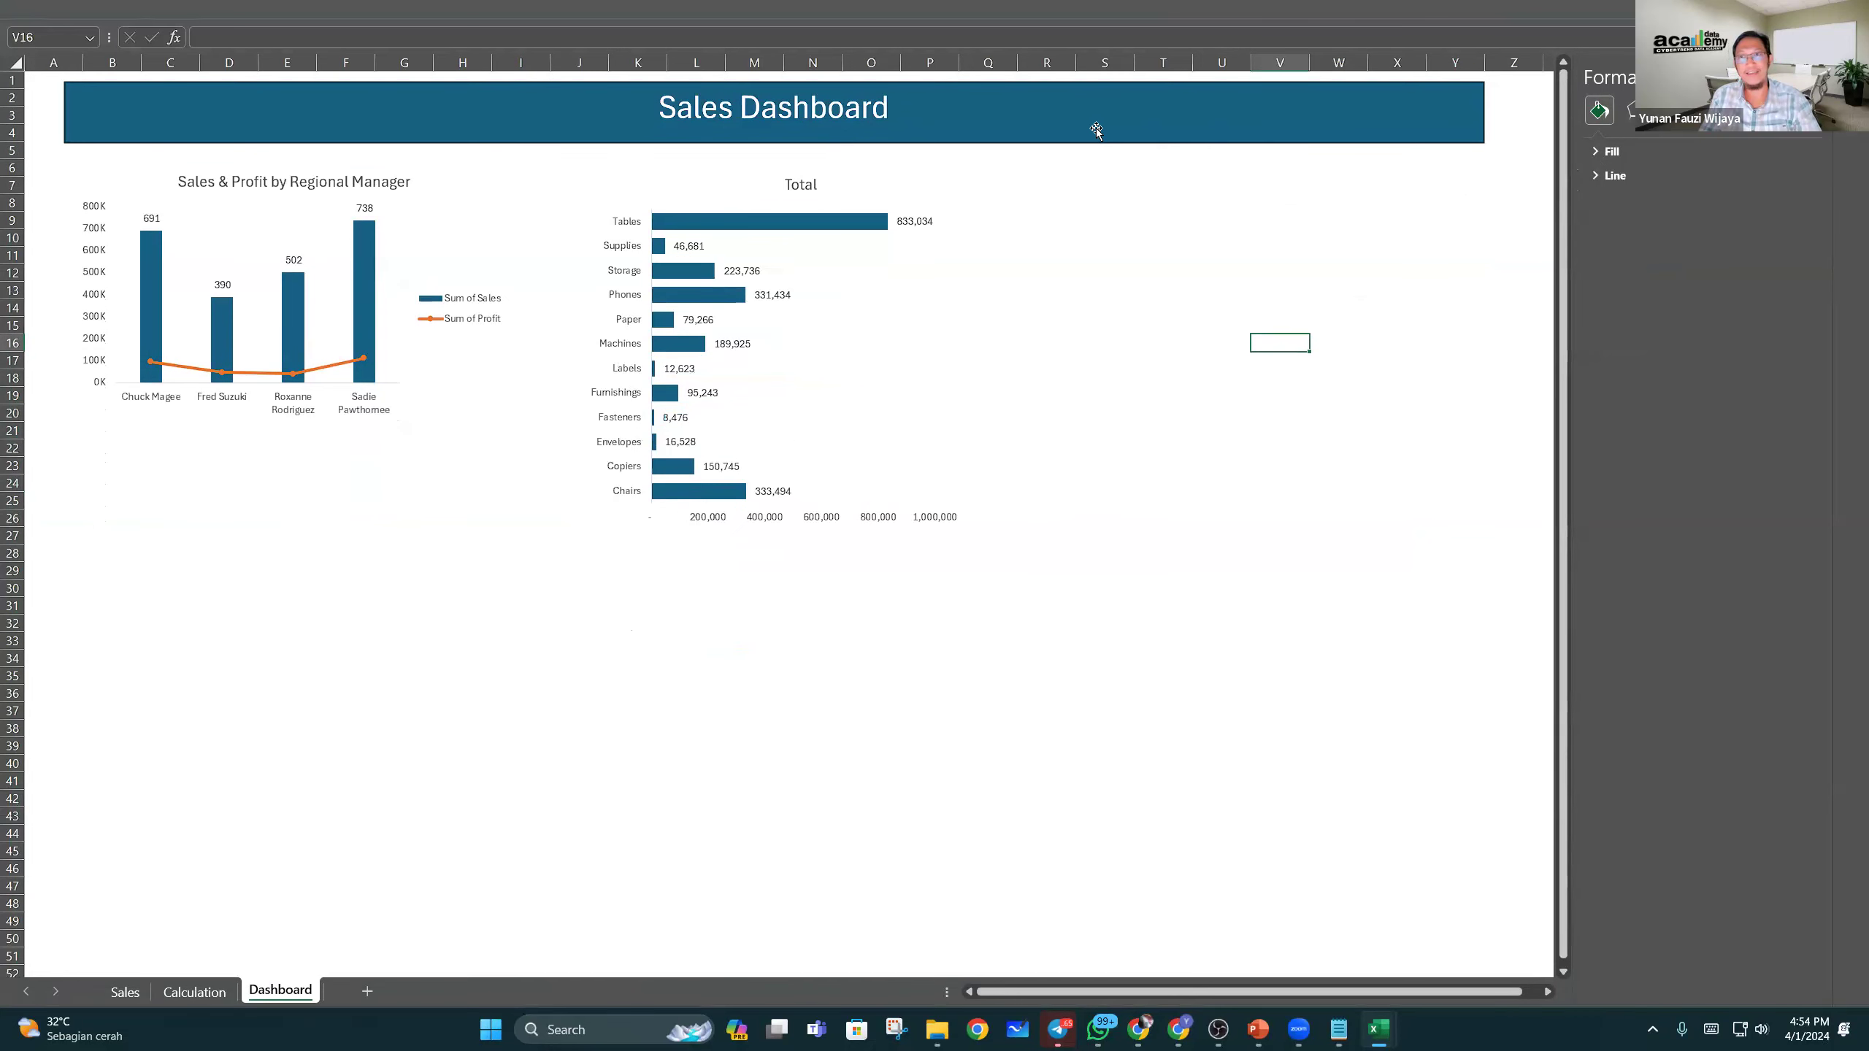
scroll(1548, 779, down, 3)
scroll(1544, 785, up, 3)
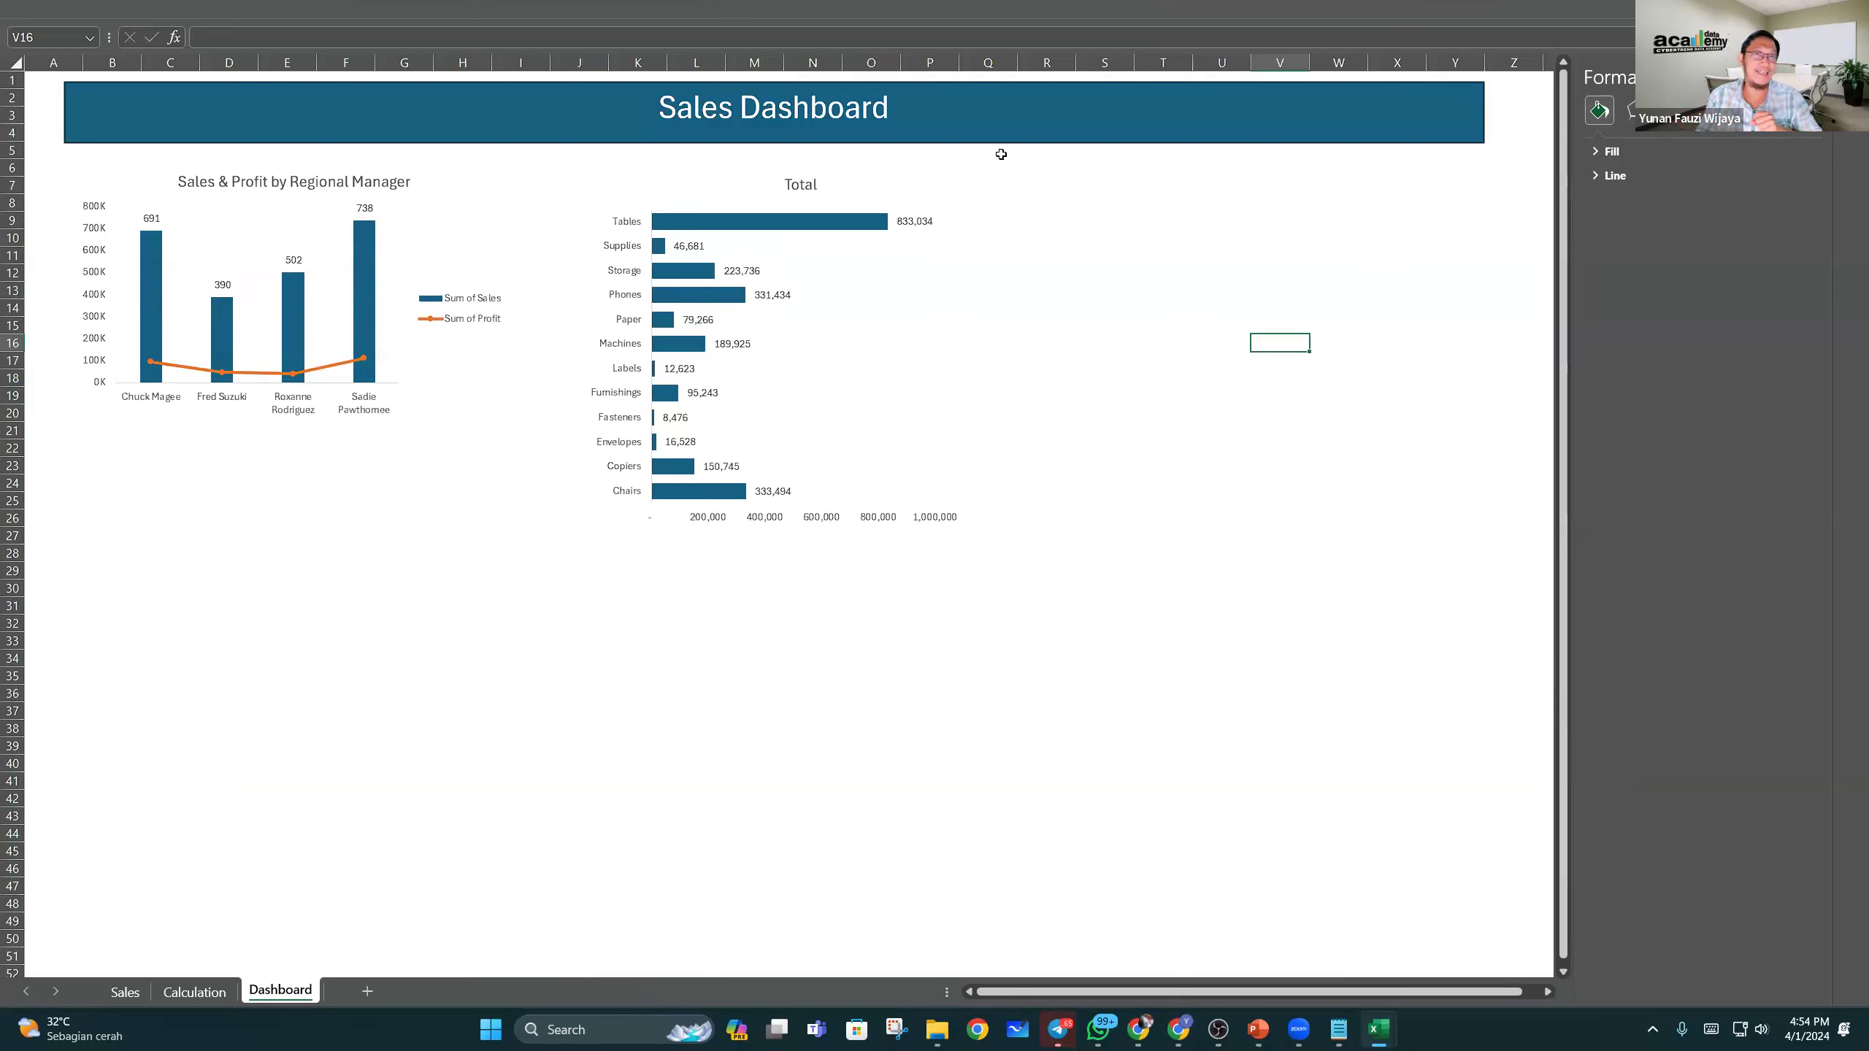
Step: Change the bar chart's title to "Sales by Sub Category"
click(802, 184)
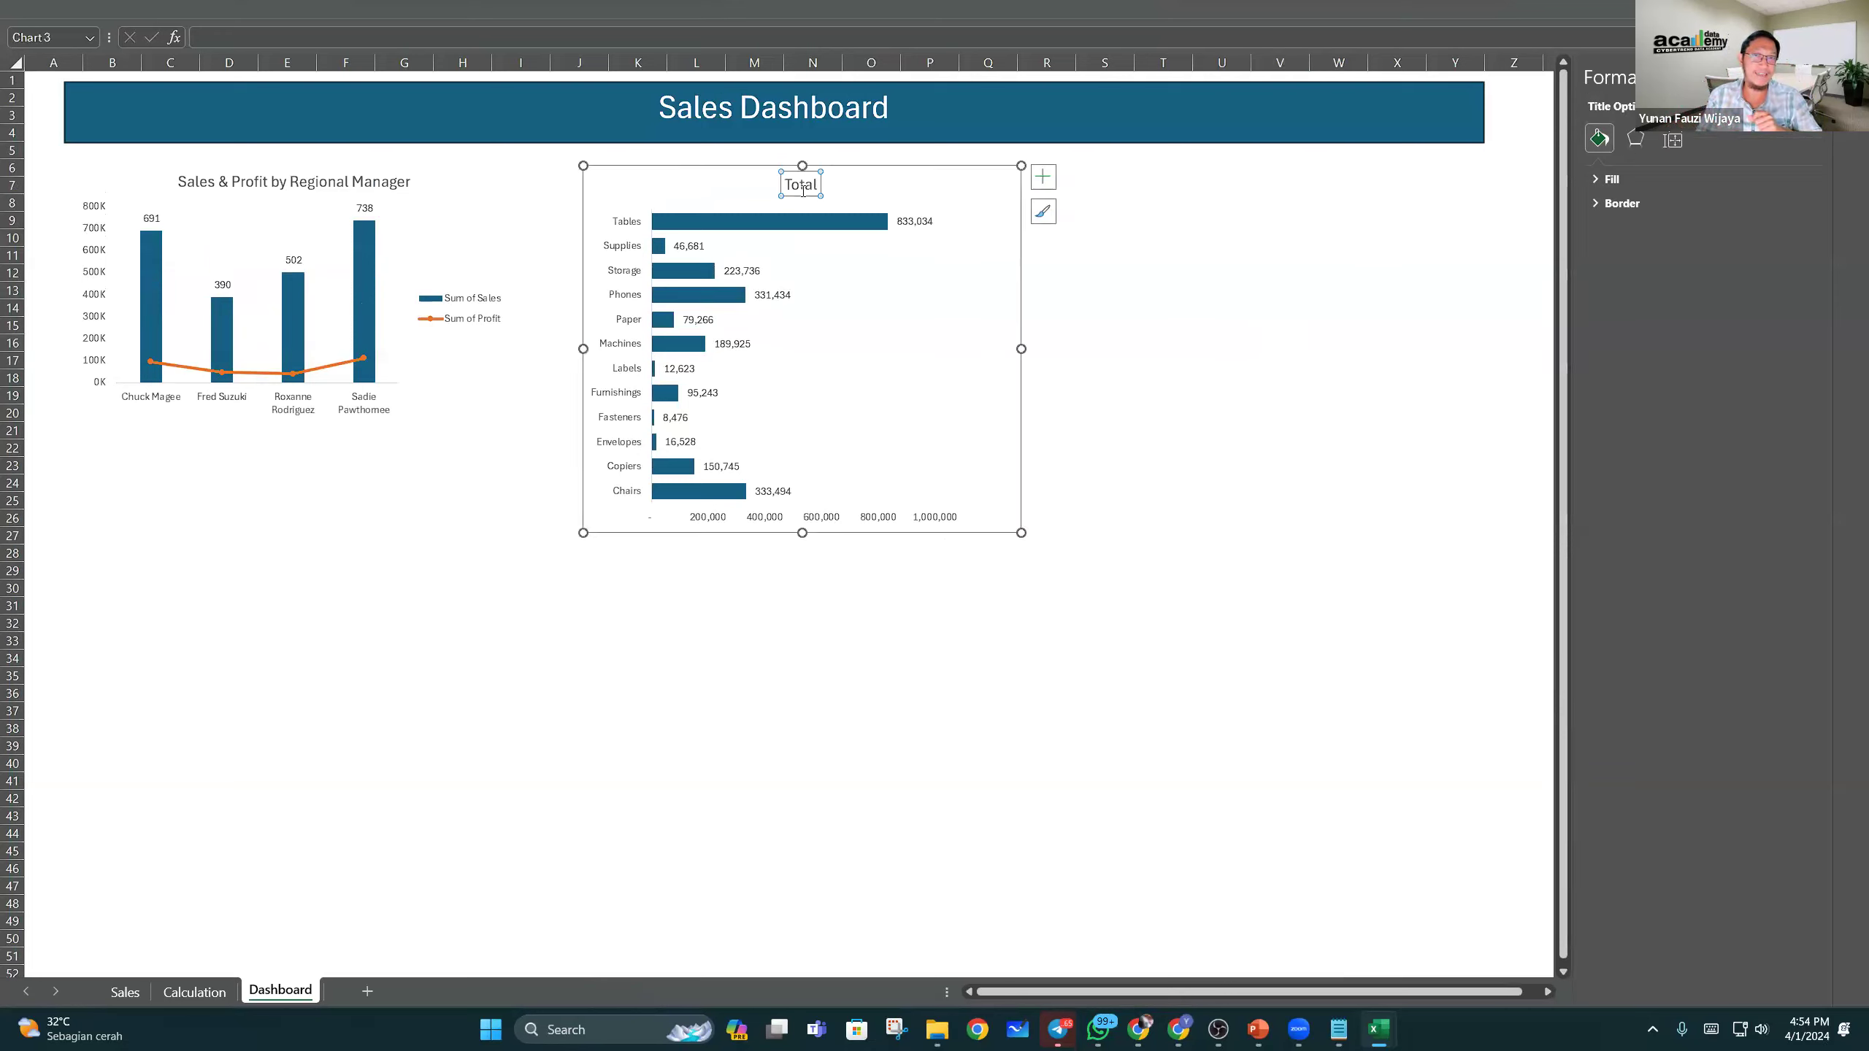
double_click(803, 189)
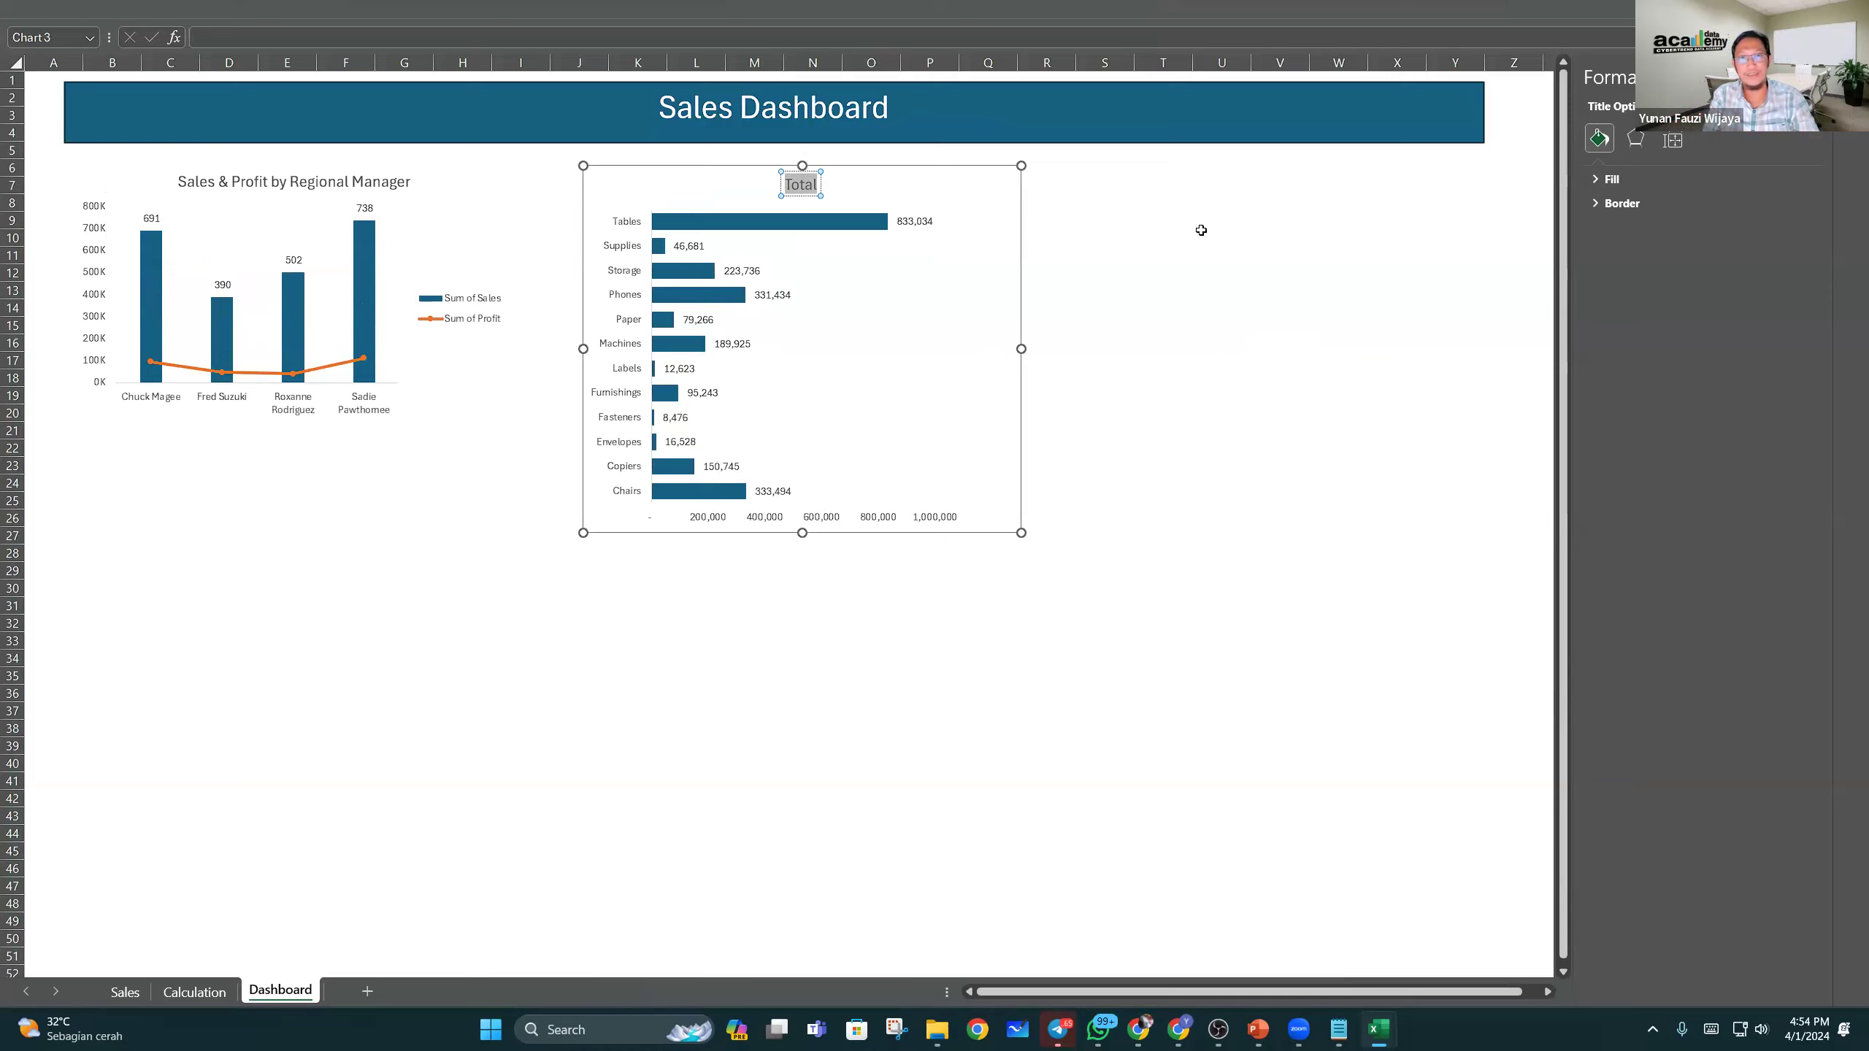
text(Sales by)
text(S)
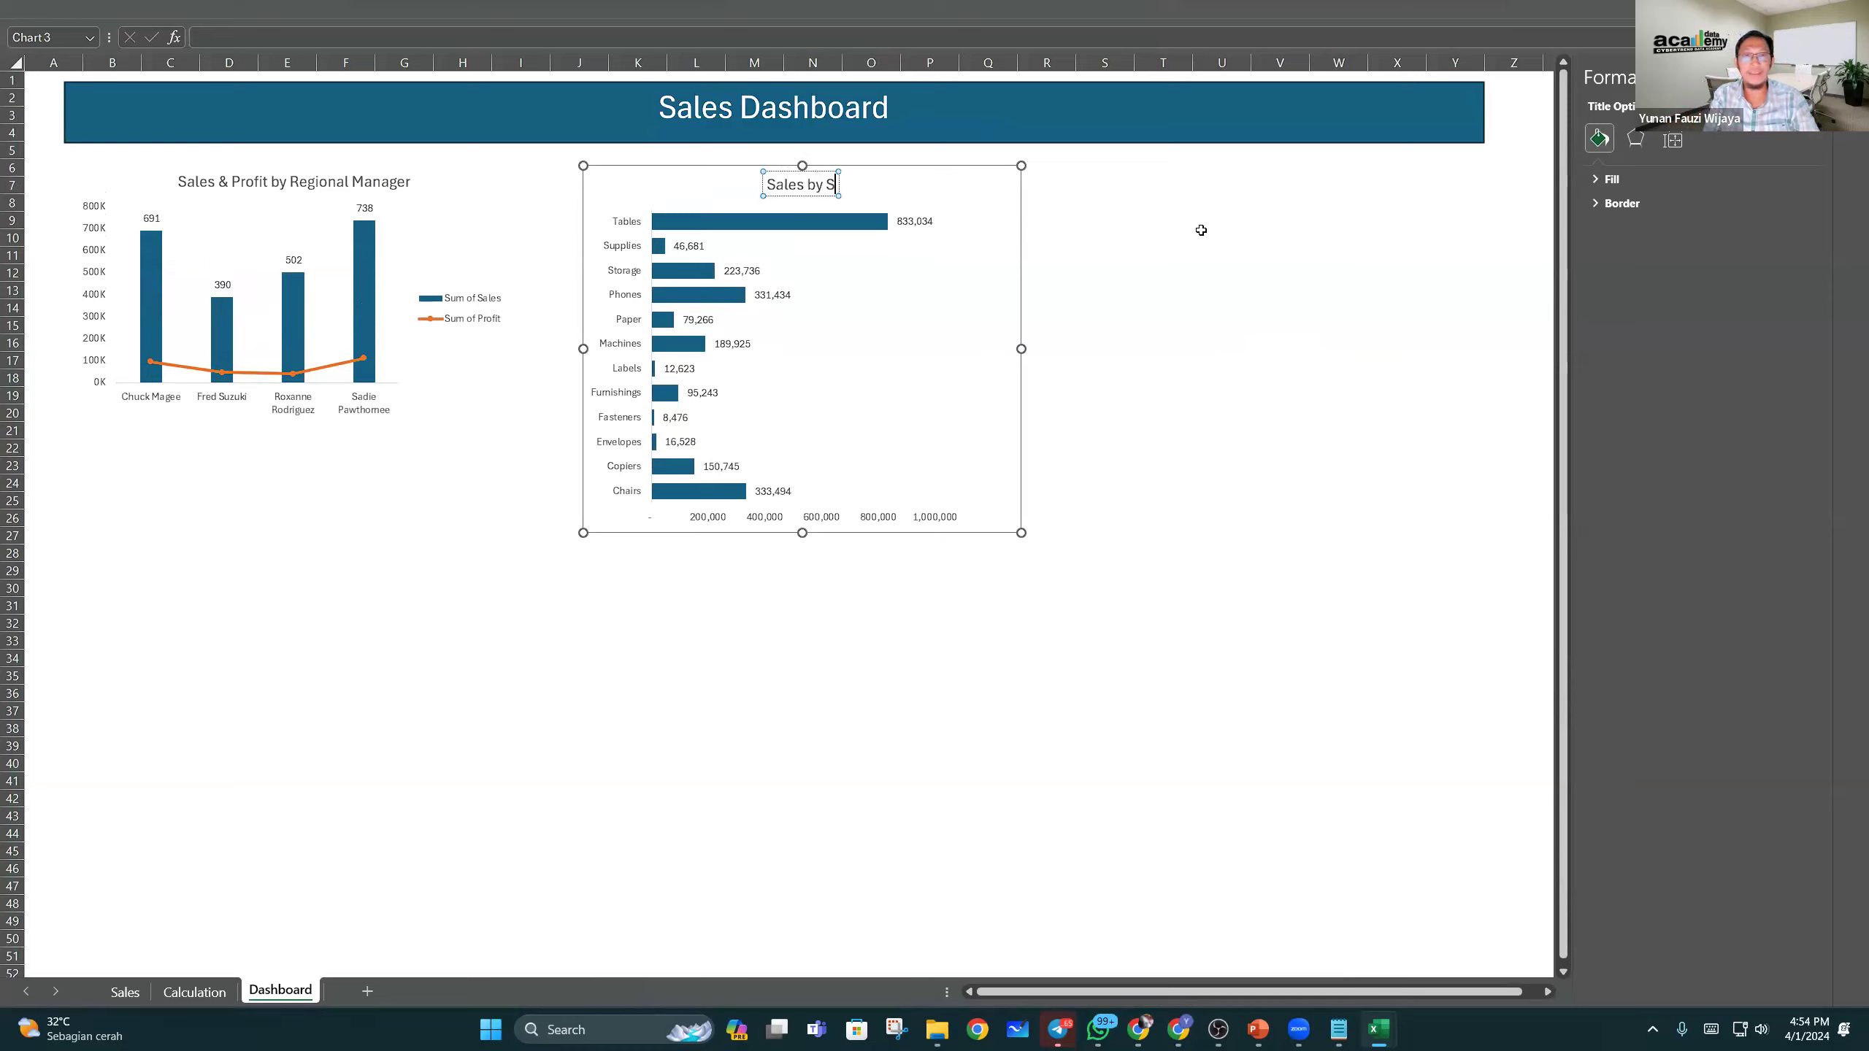
text(ub Caregory)
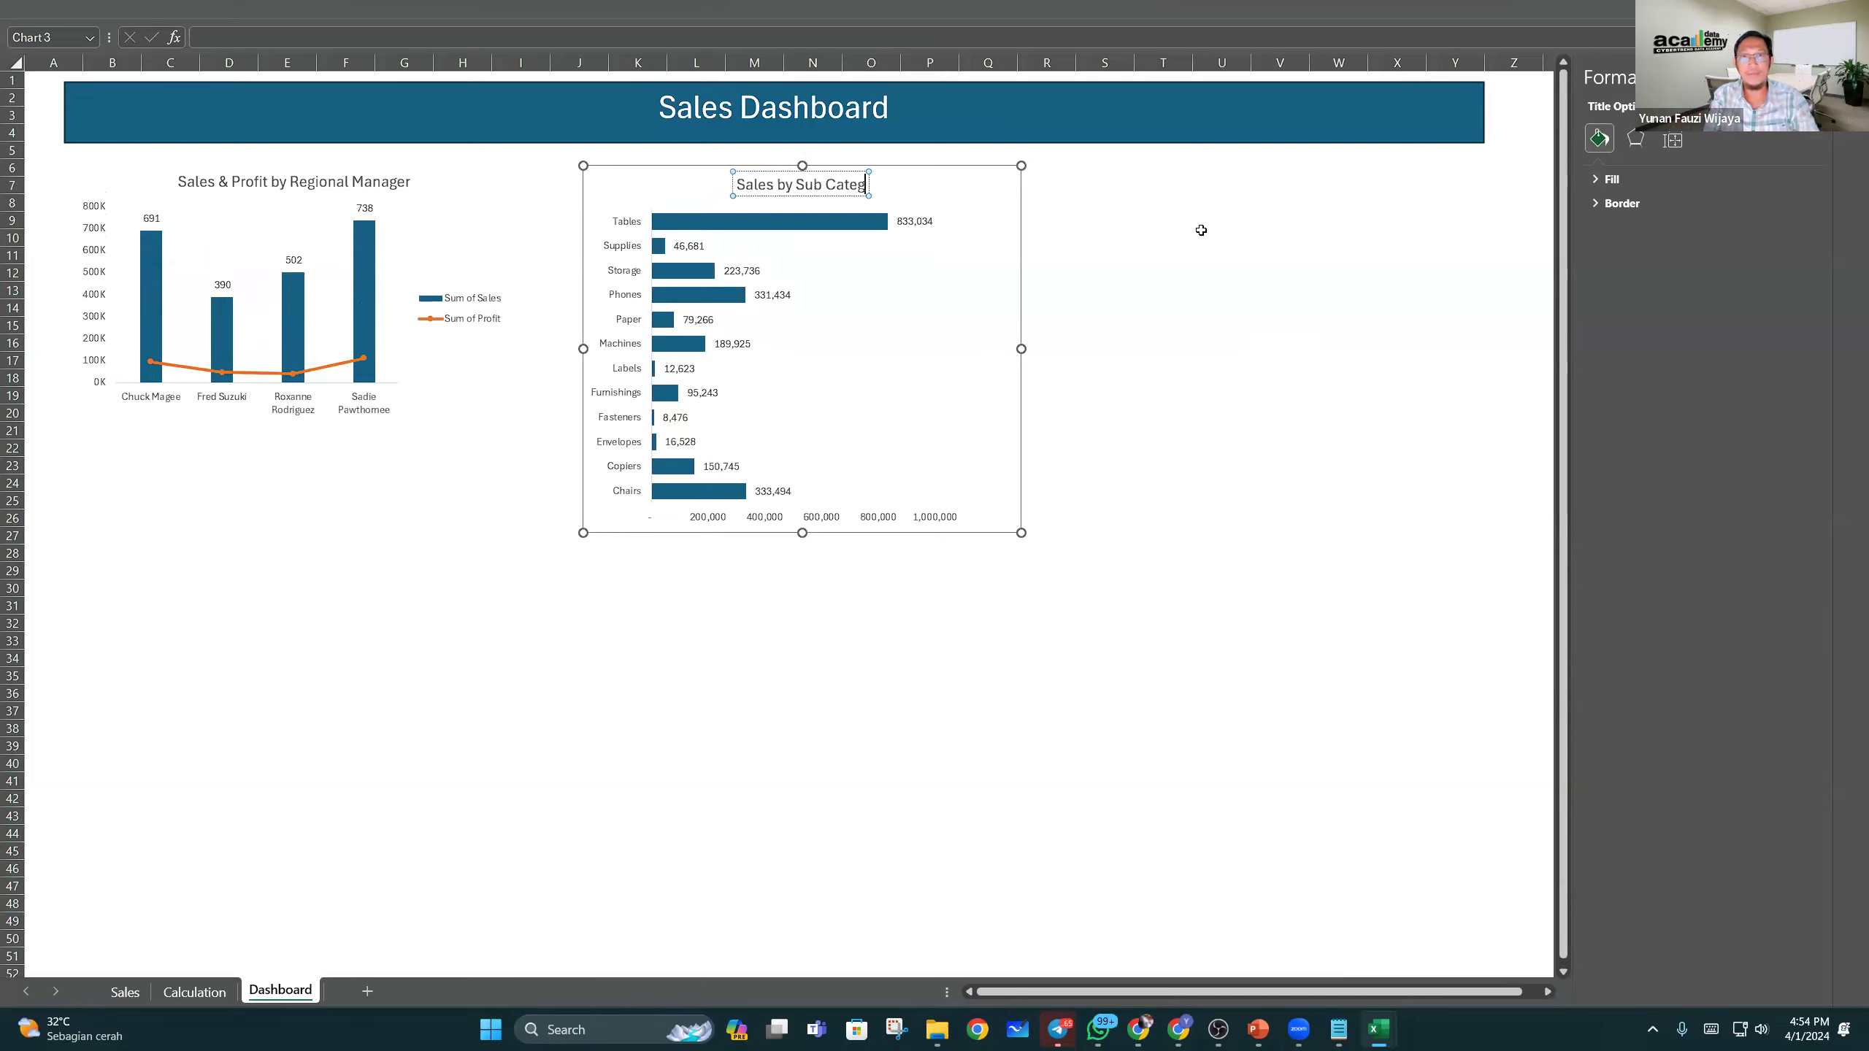
click(1200, 229)
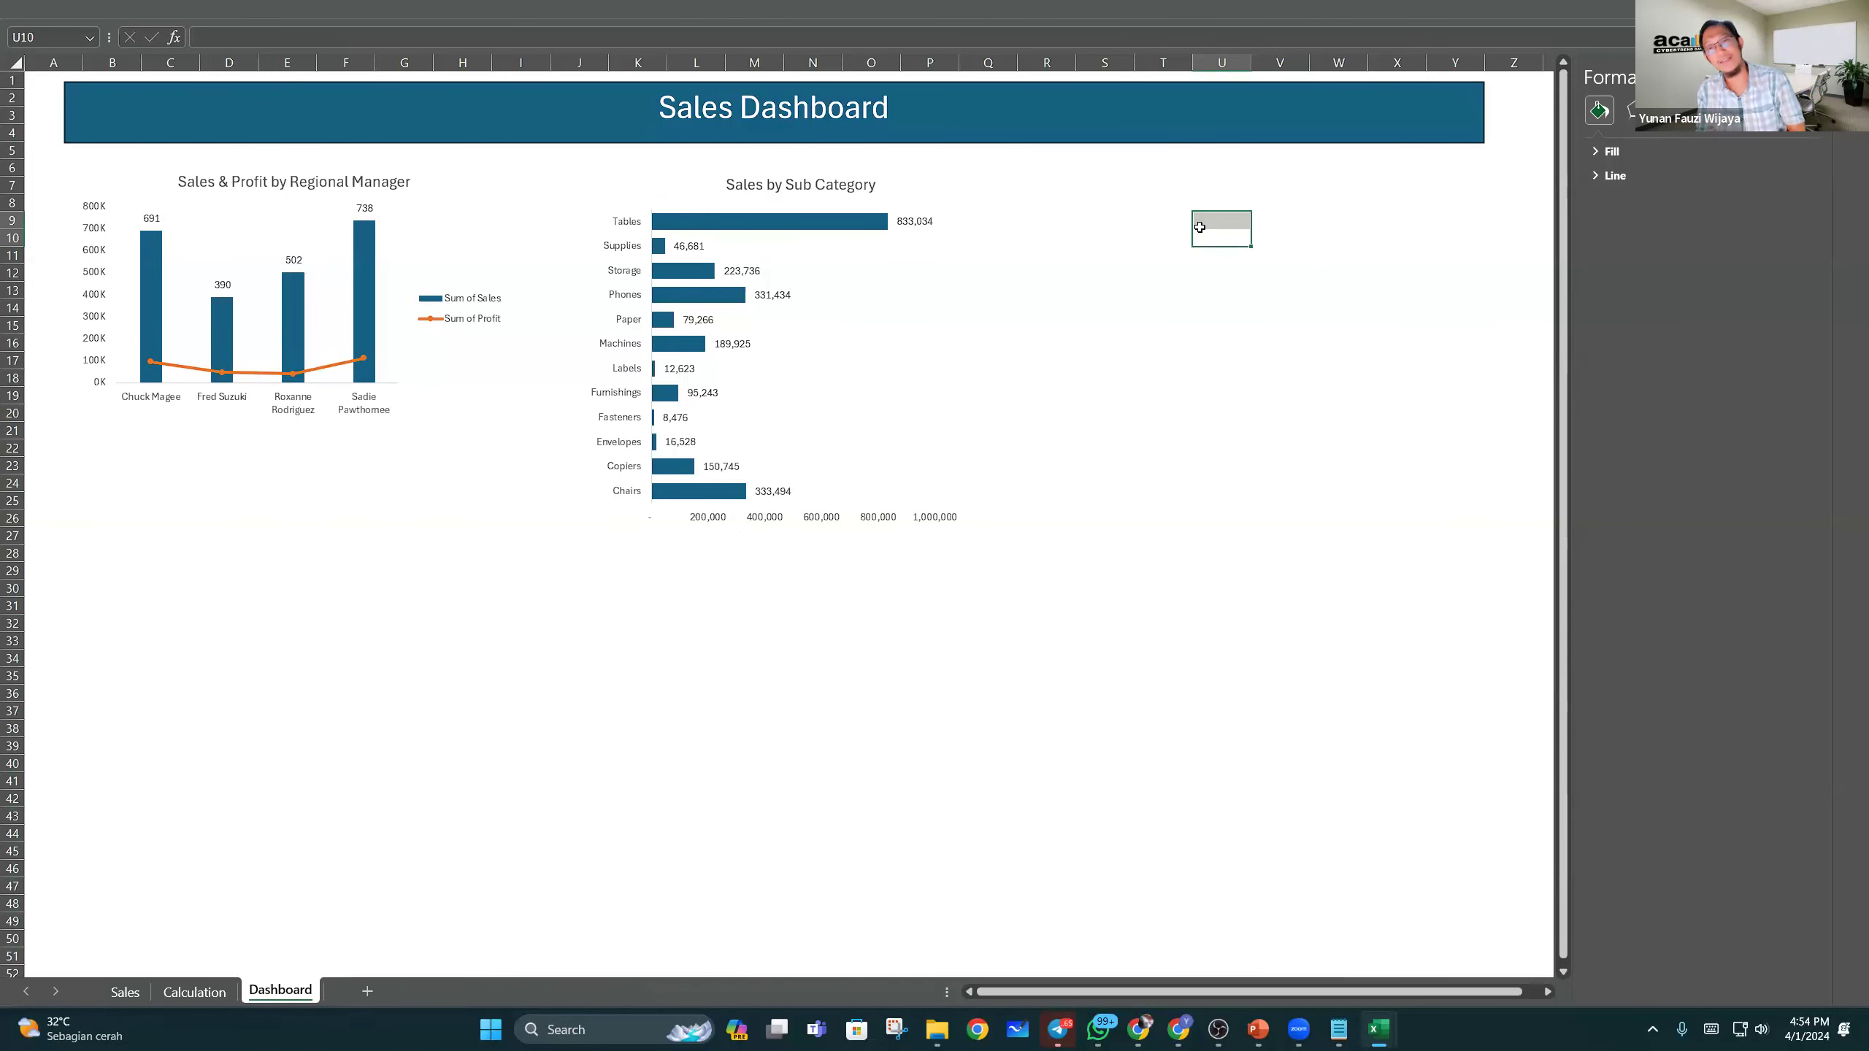
click(1106, 396)
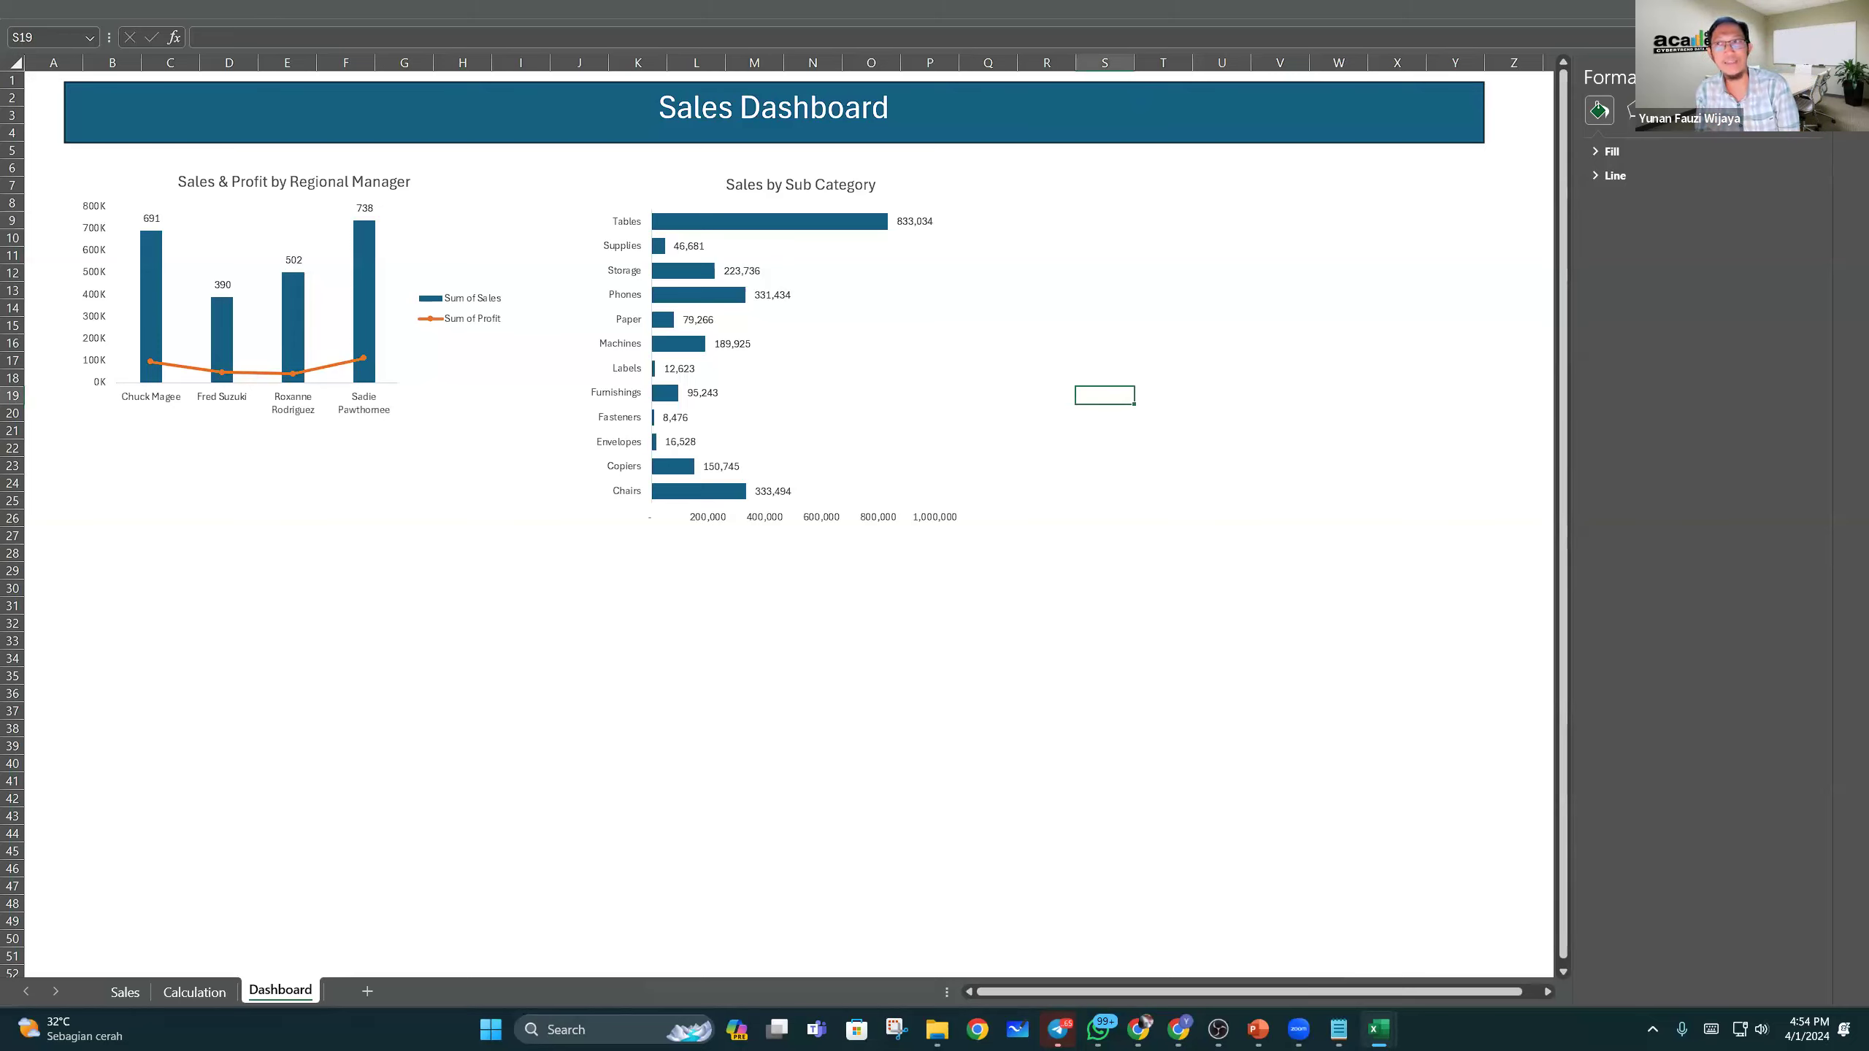
Step: Leave full-screen mode by setting the ribbon to always show
click(1802, 16)
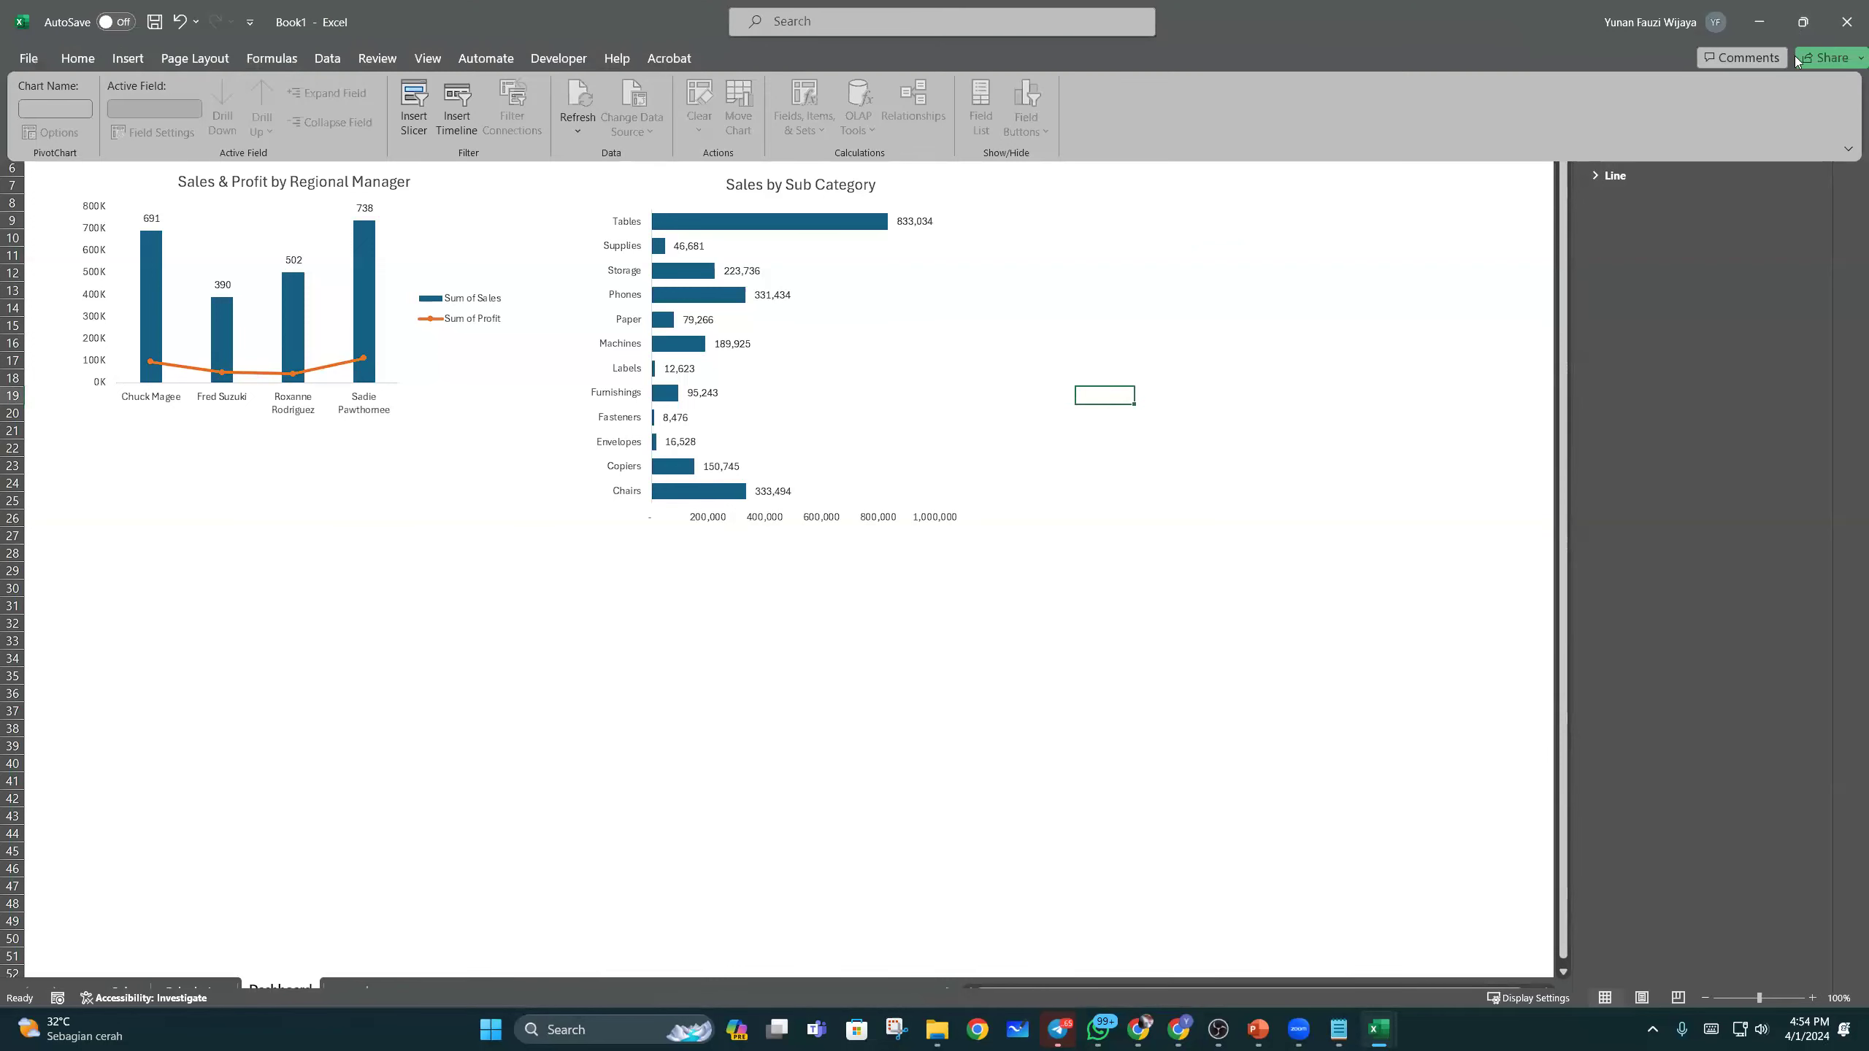
click(1712, 308)
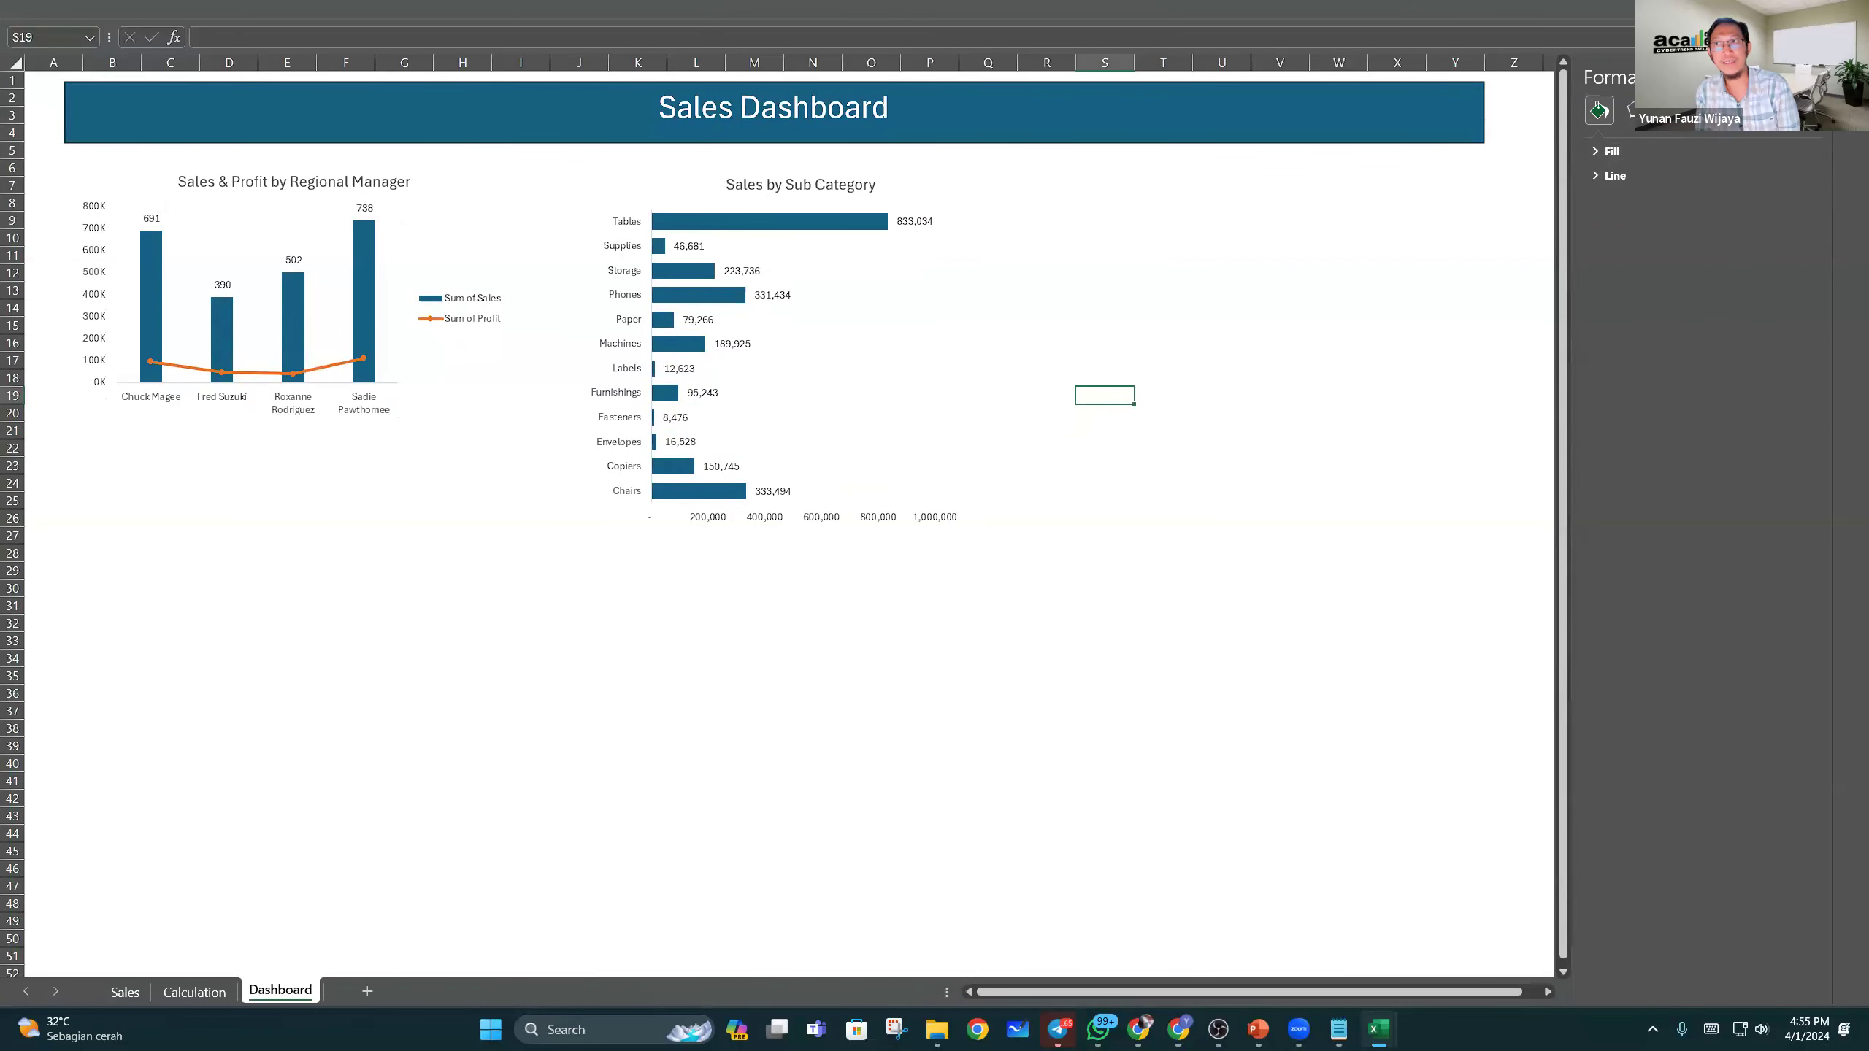
click(1801, 16)
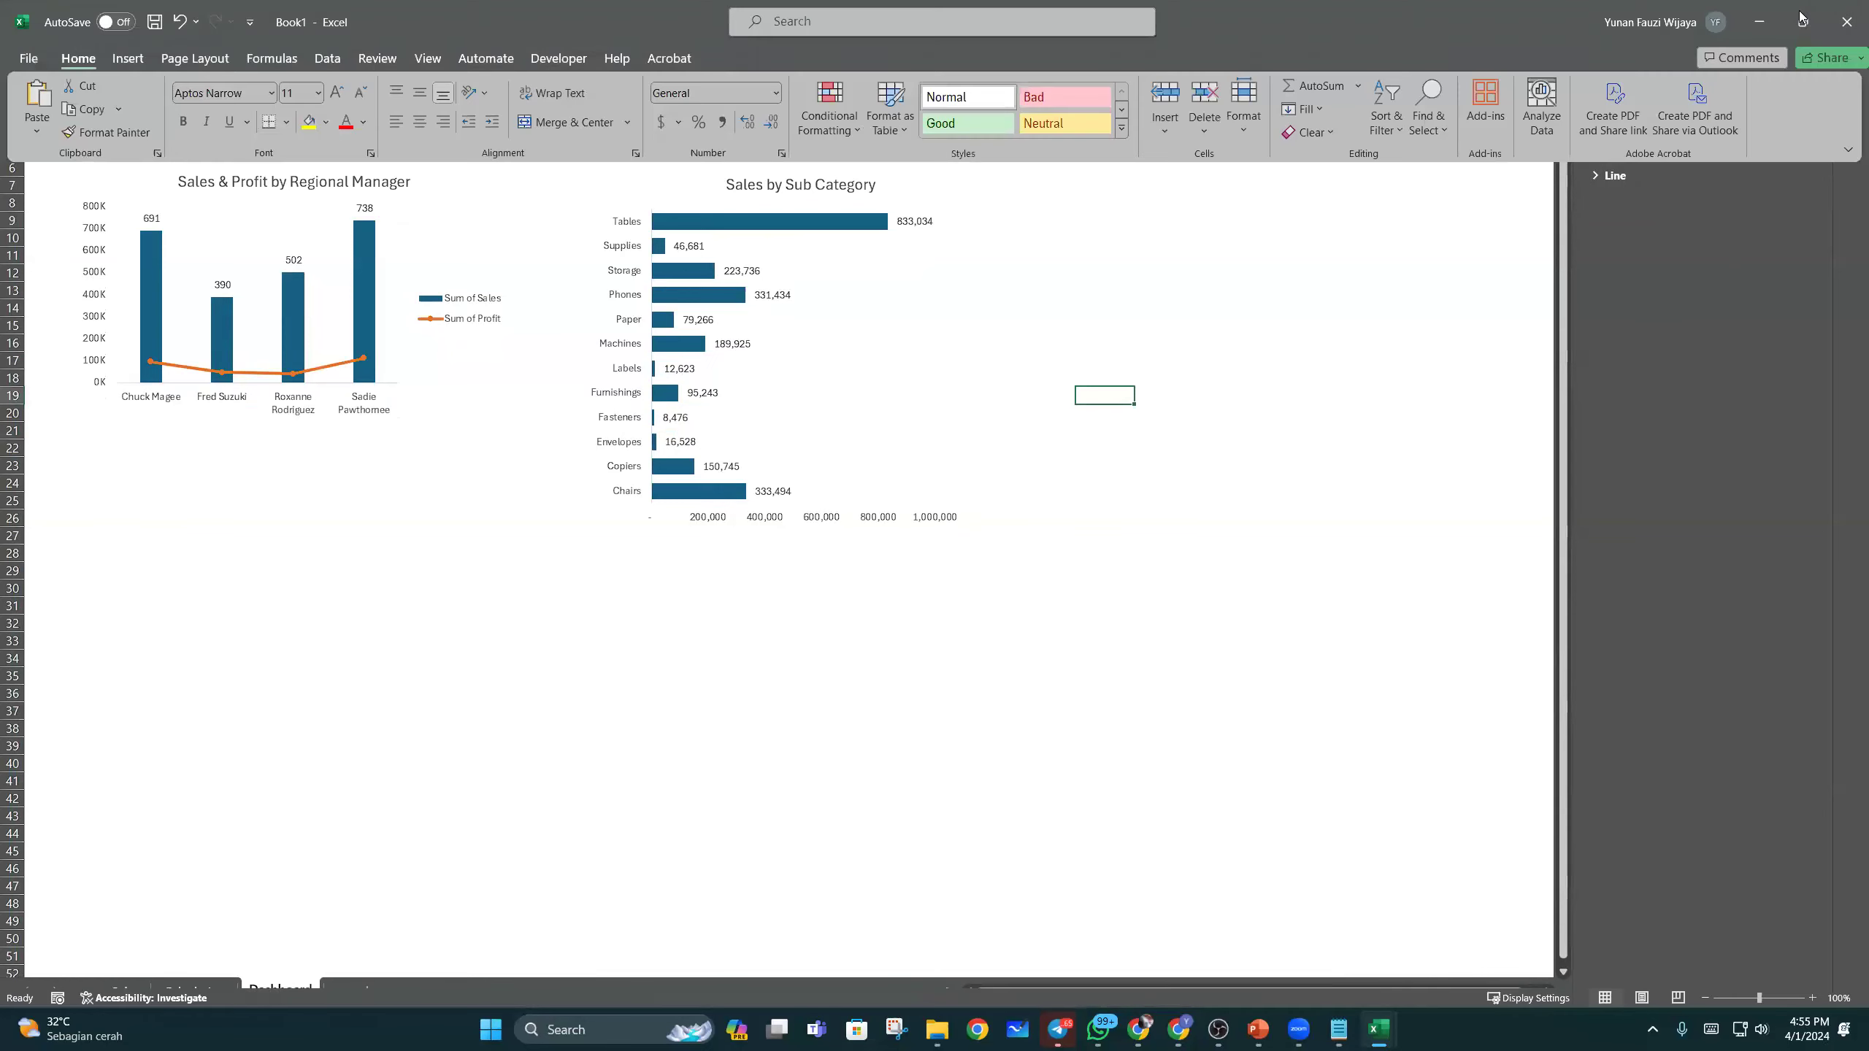
click(1846, 152)
click(1718, 252)
click(1146, 409)
Step: Insert slicers for Segment and Category Code on the Sub Category chart
click(908, 387)
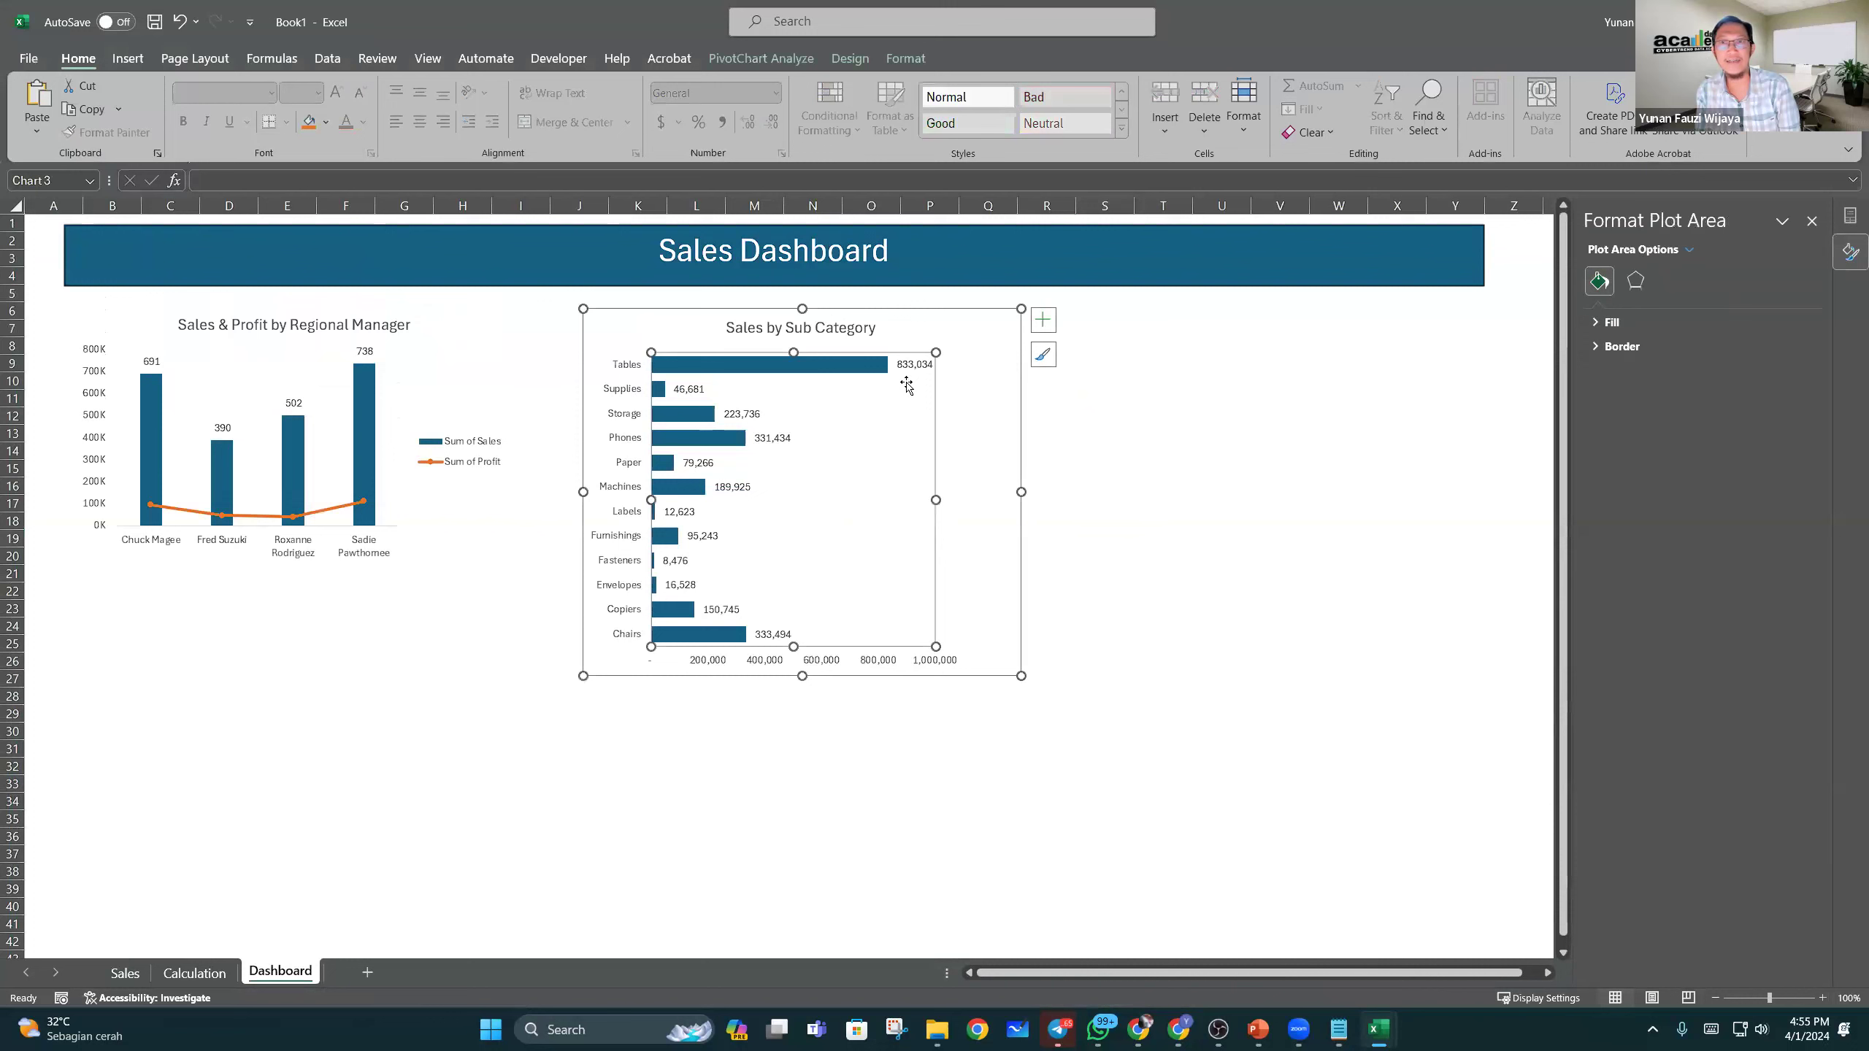
click(121, 59)
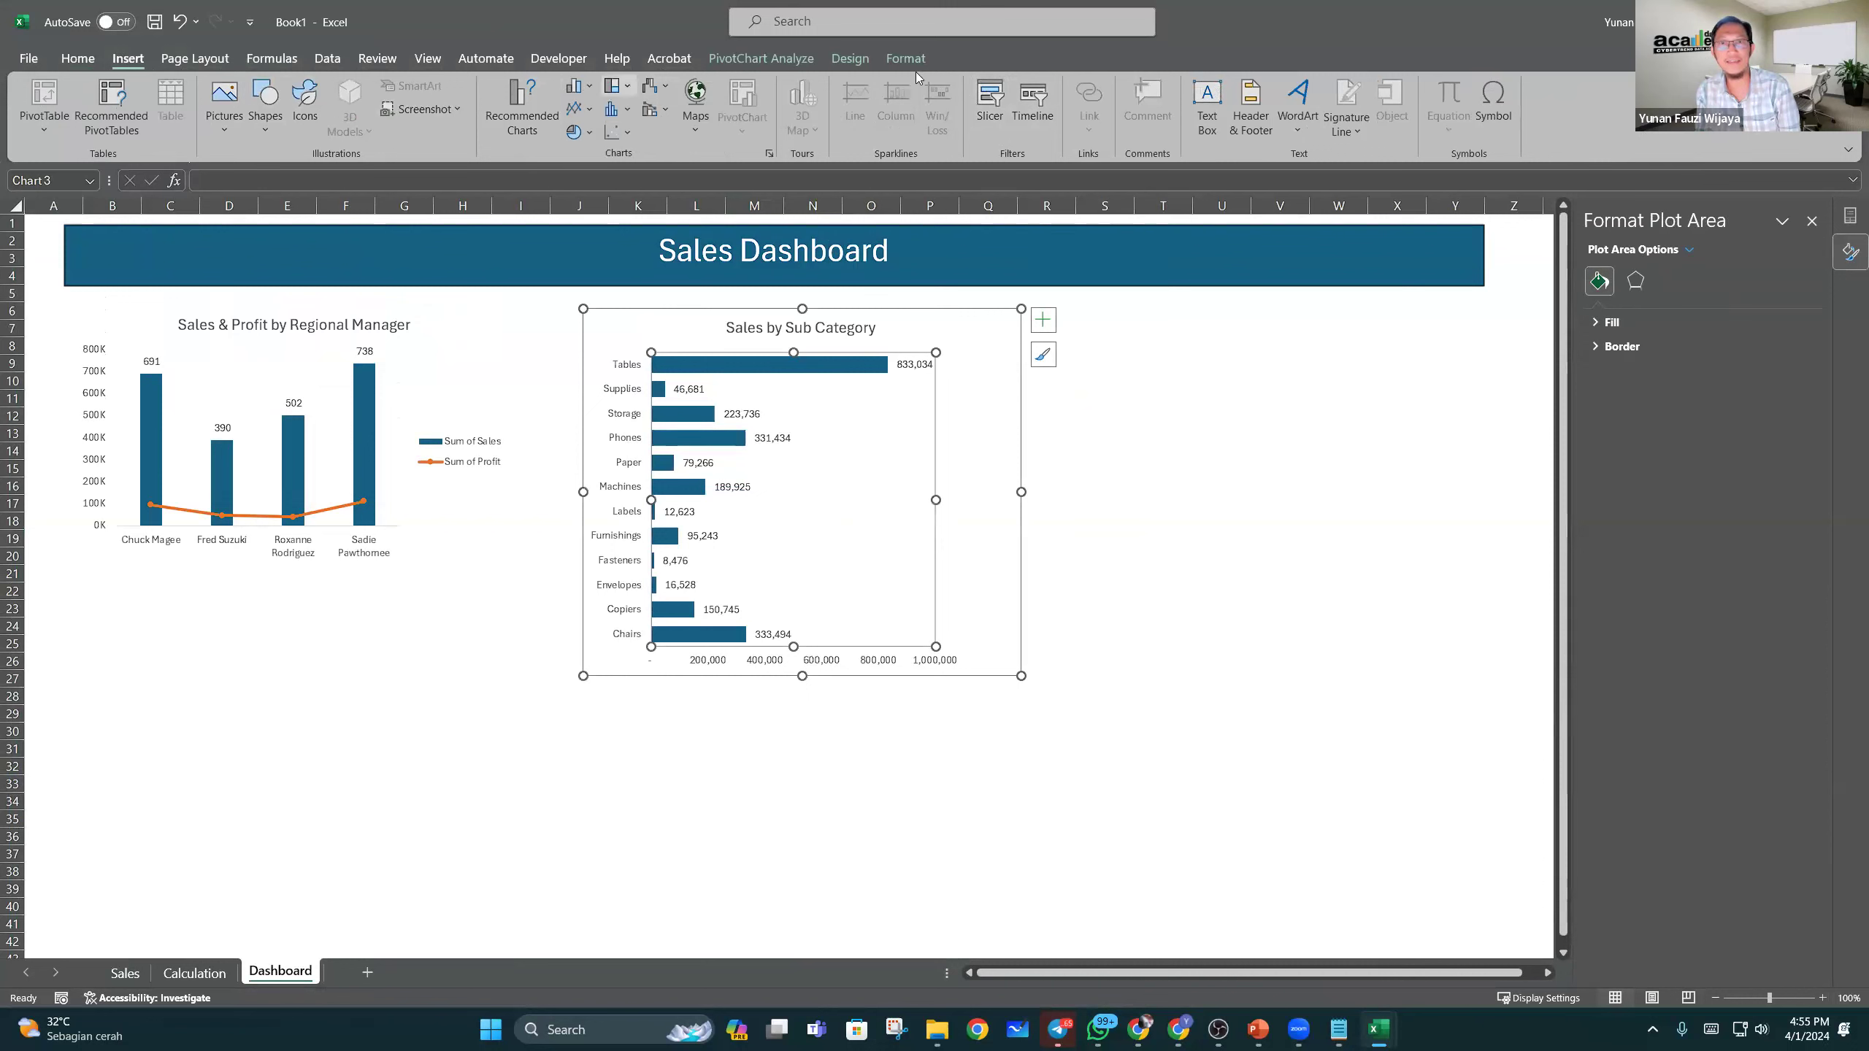
click(990, 102)
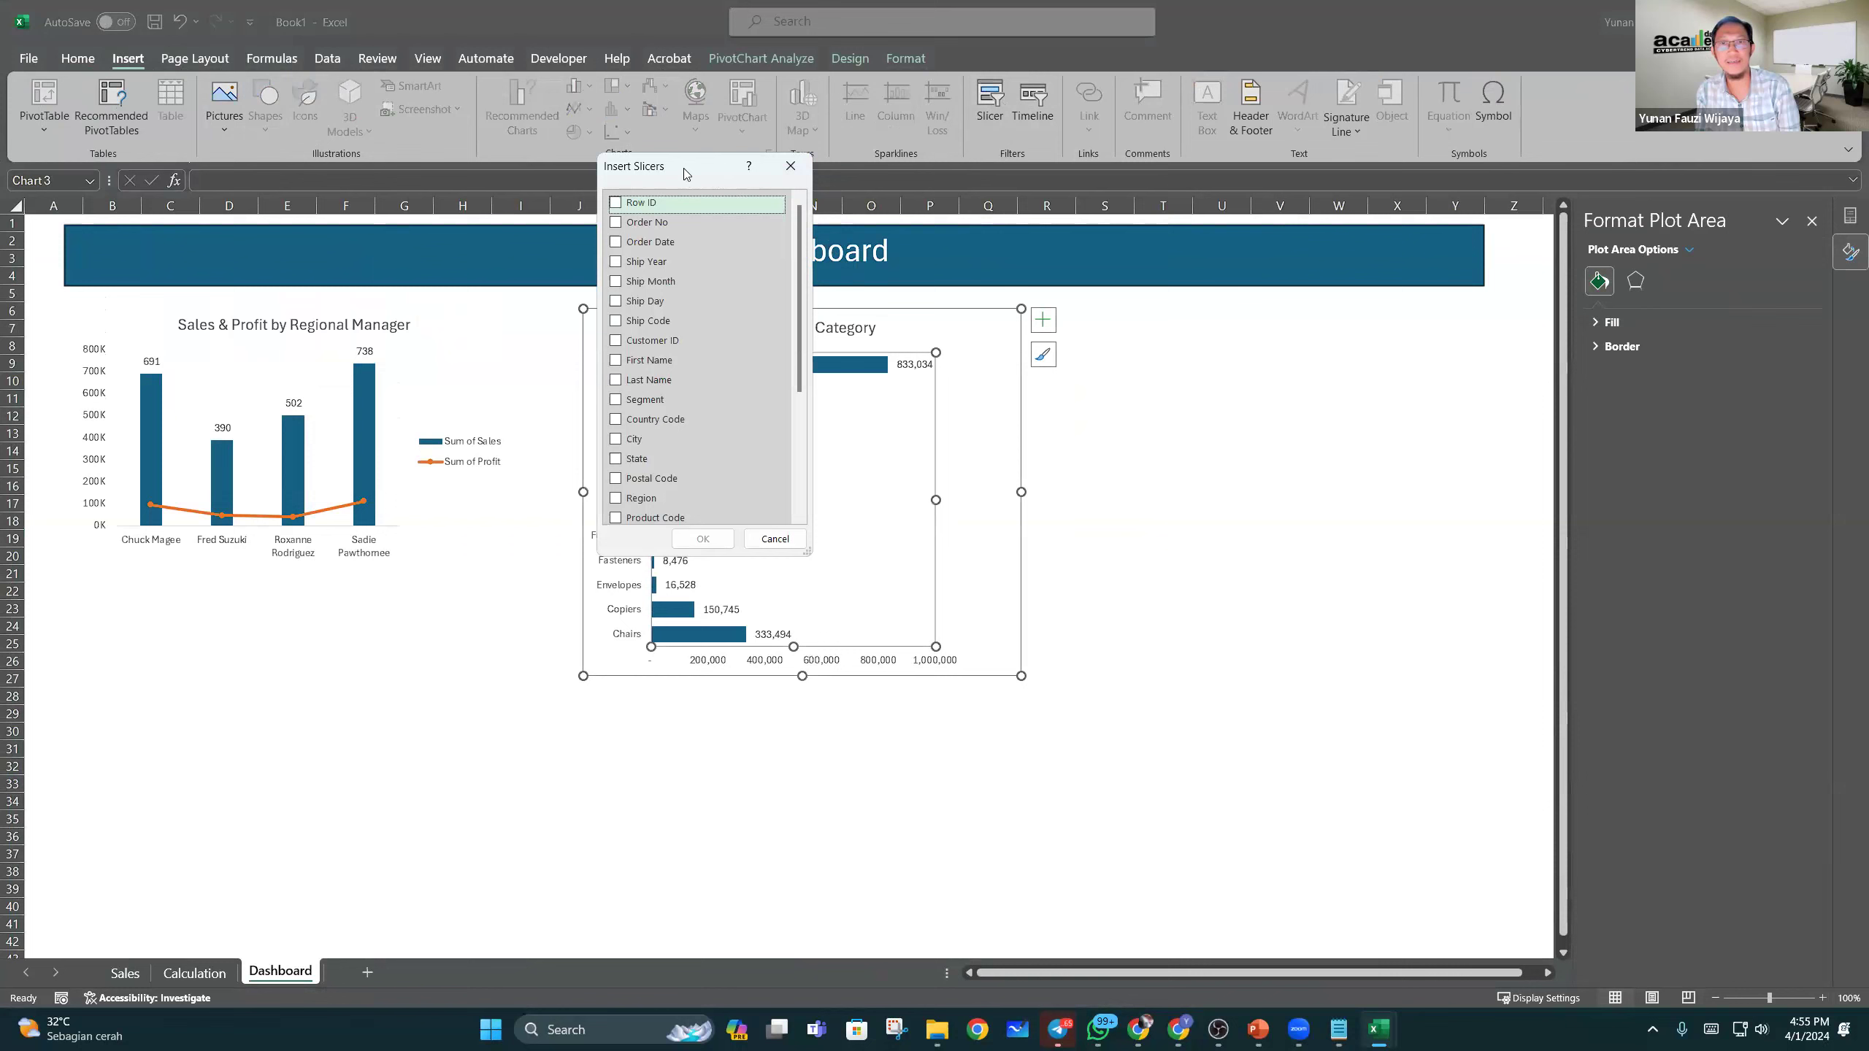
drag(685, 174, 1344, 301)
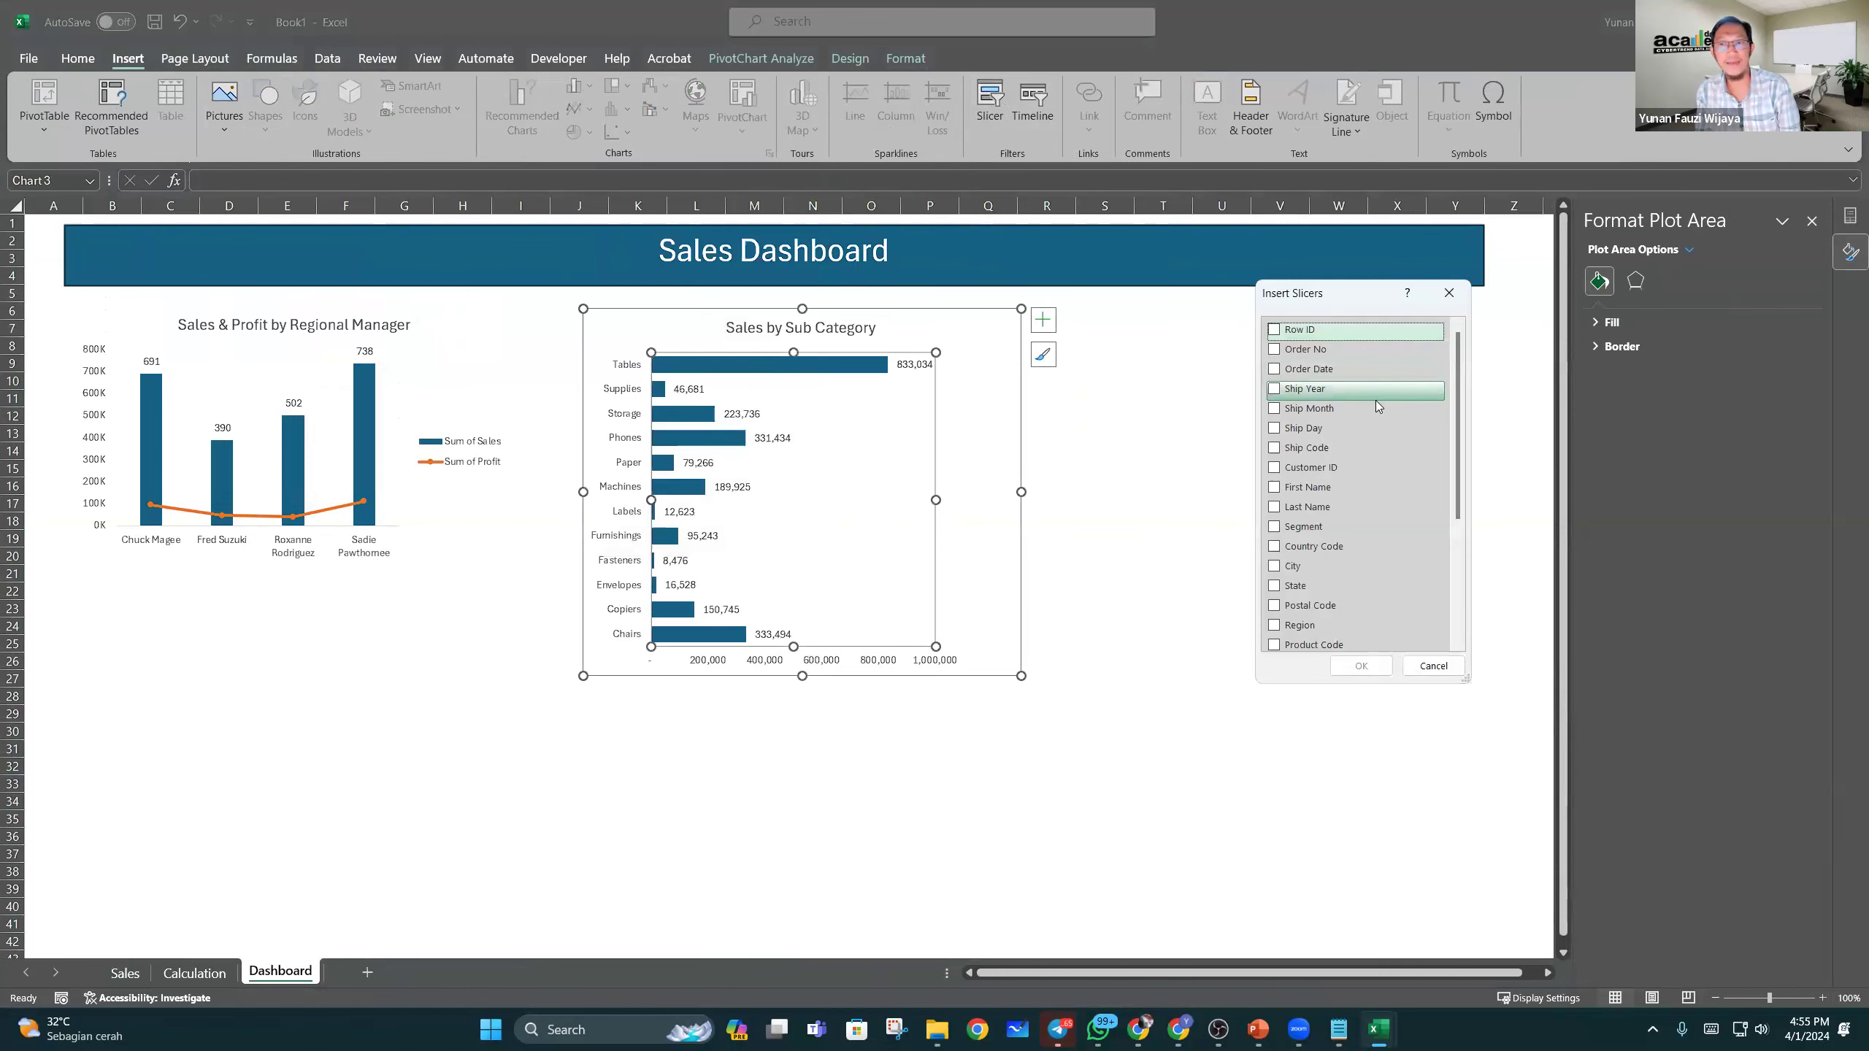
scroll(1402, 435, down, 1)
click(1275, 485)
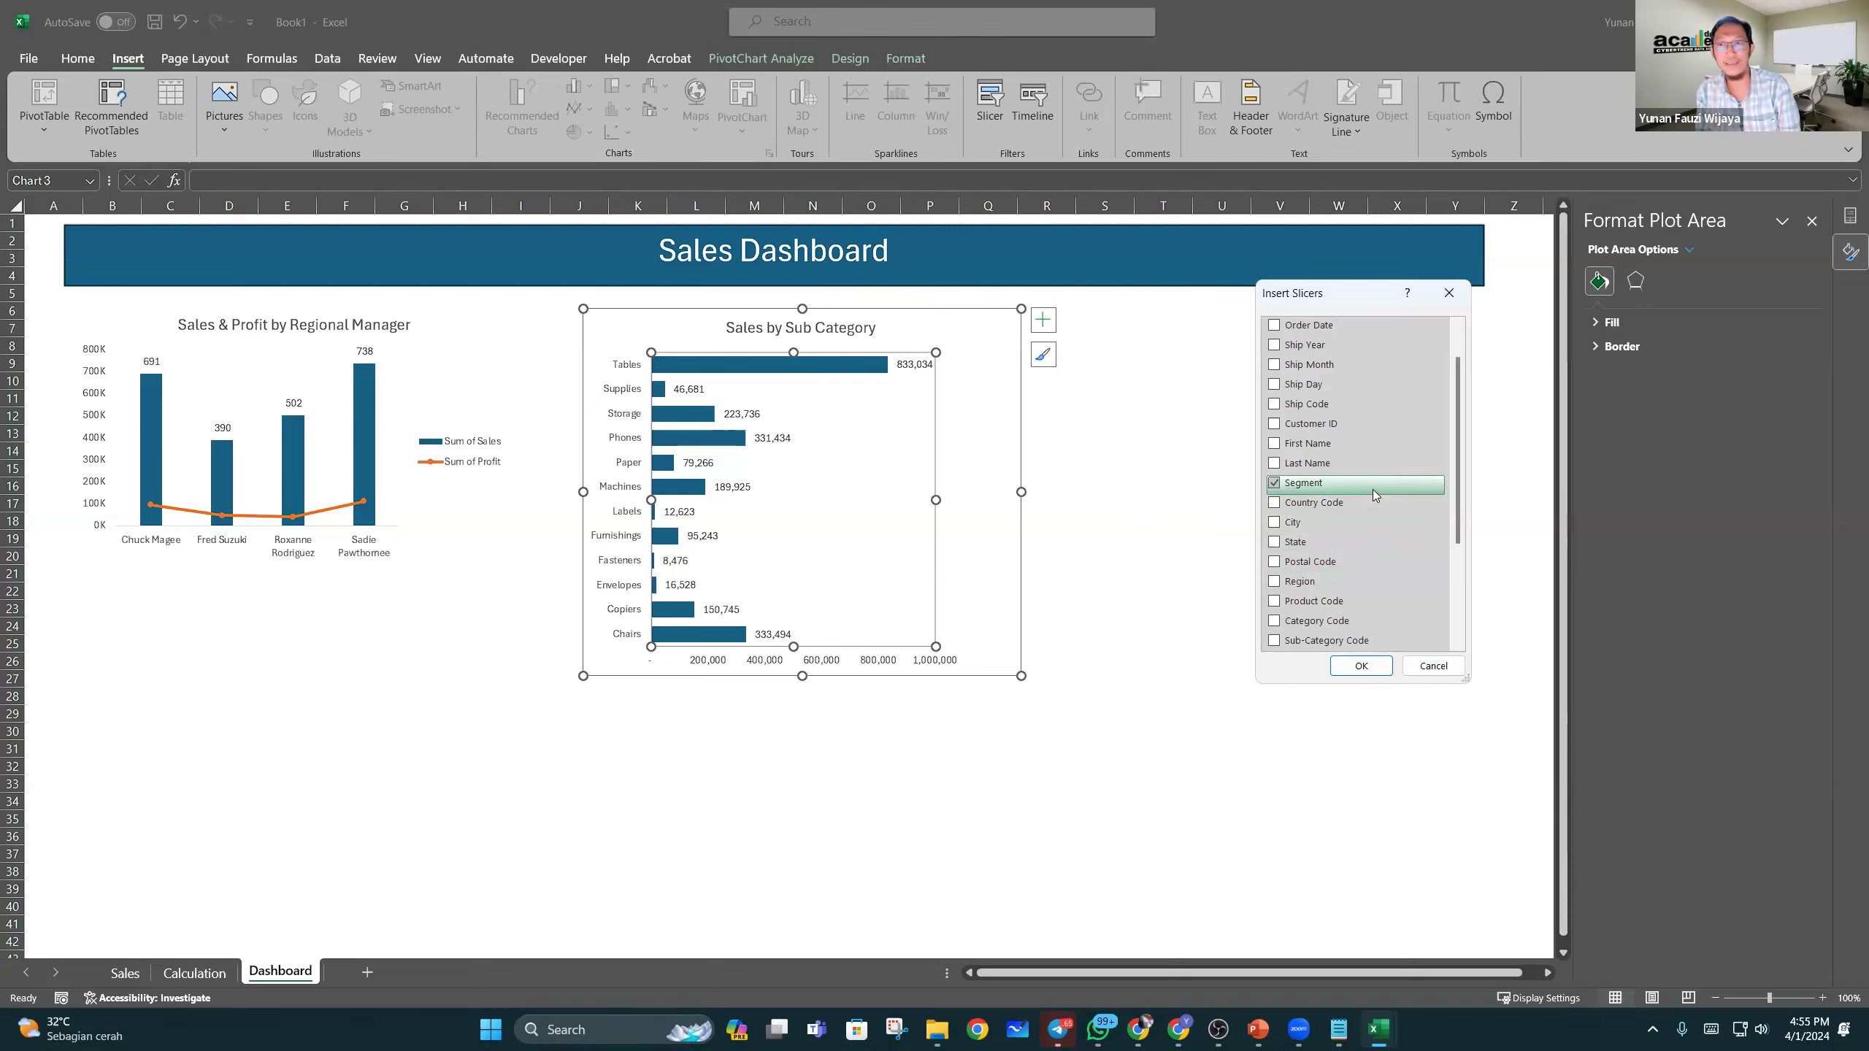
scroll(1386, 470, down, 1)
scroll(1384, 486, down, 2)
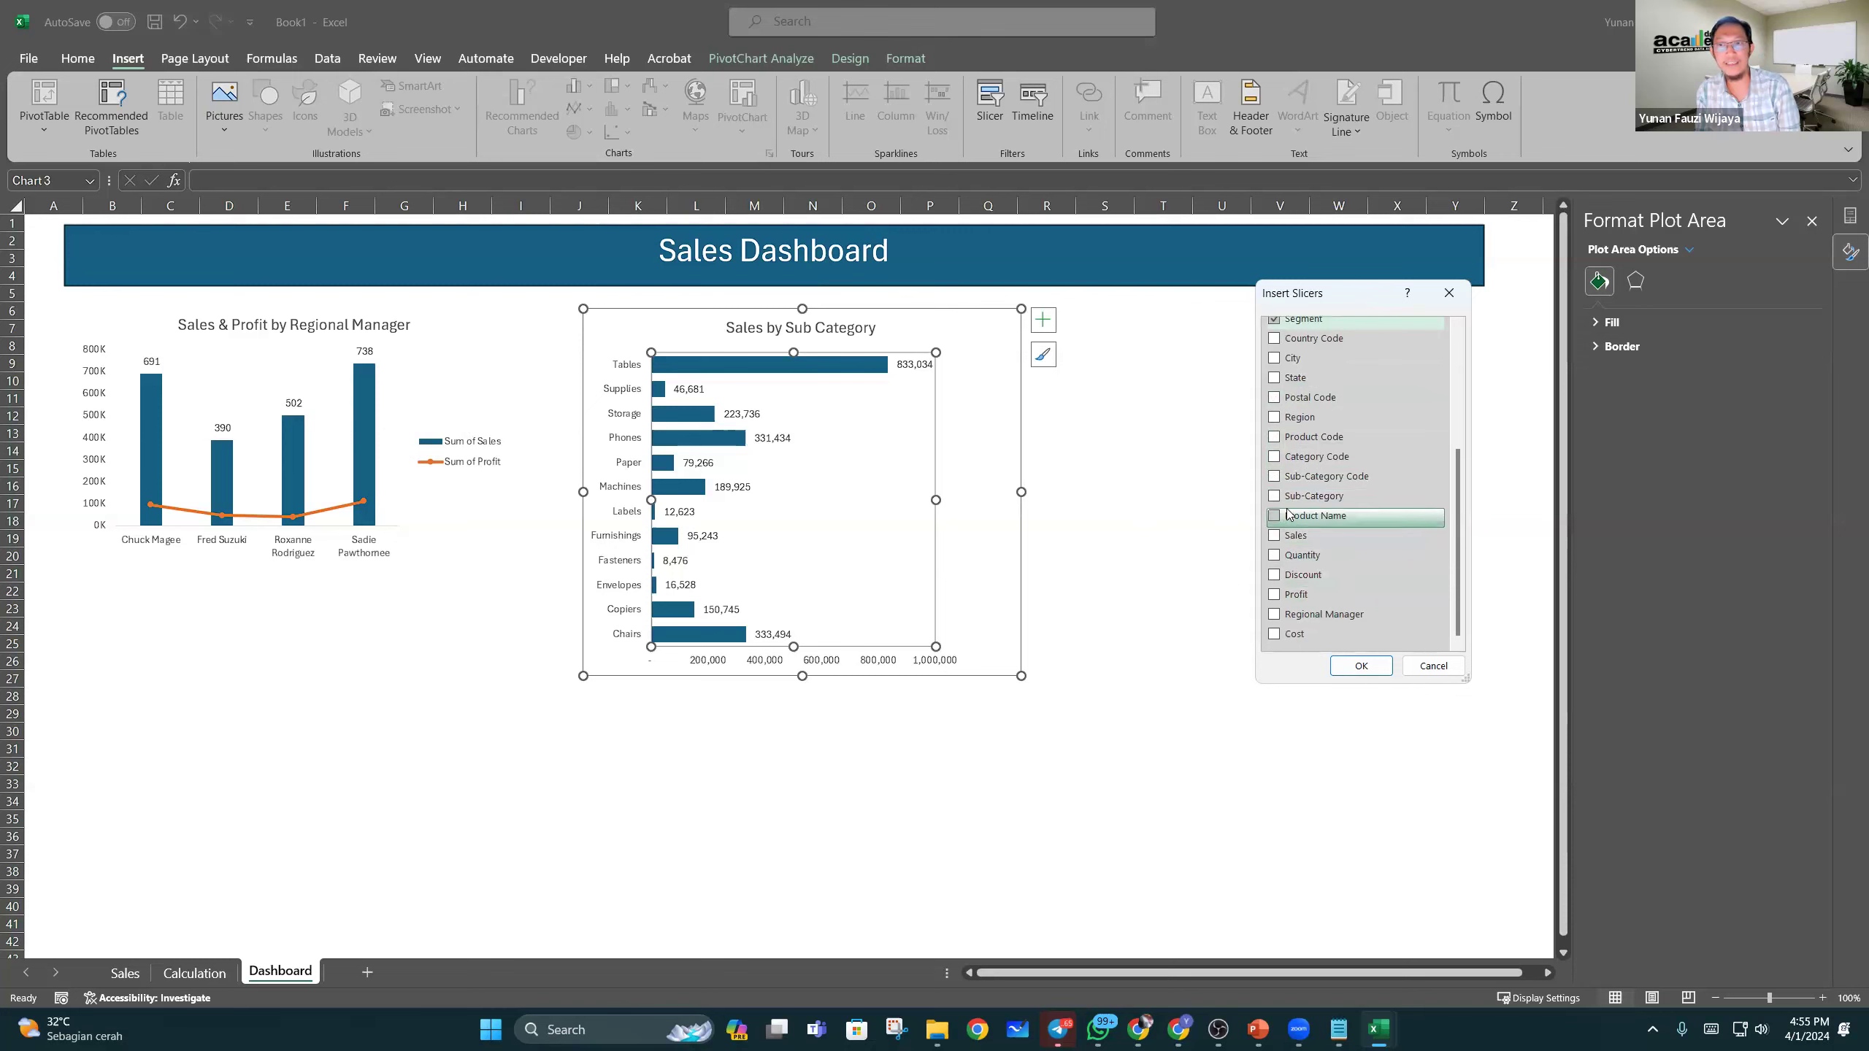
click(1274, 457)
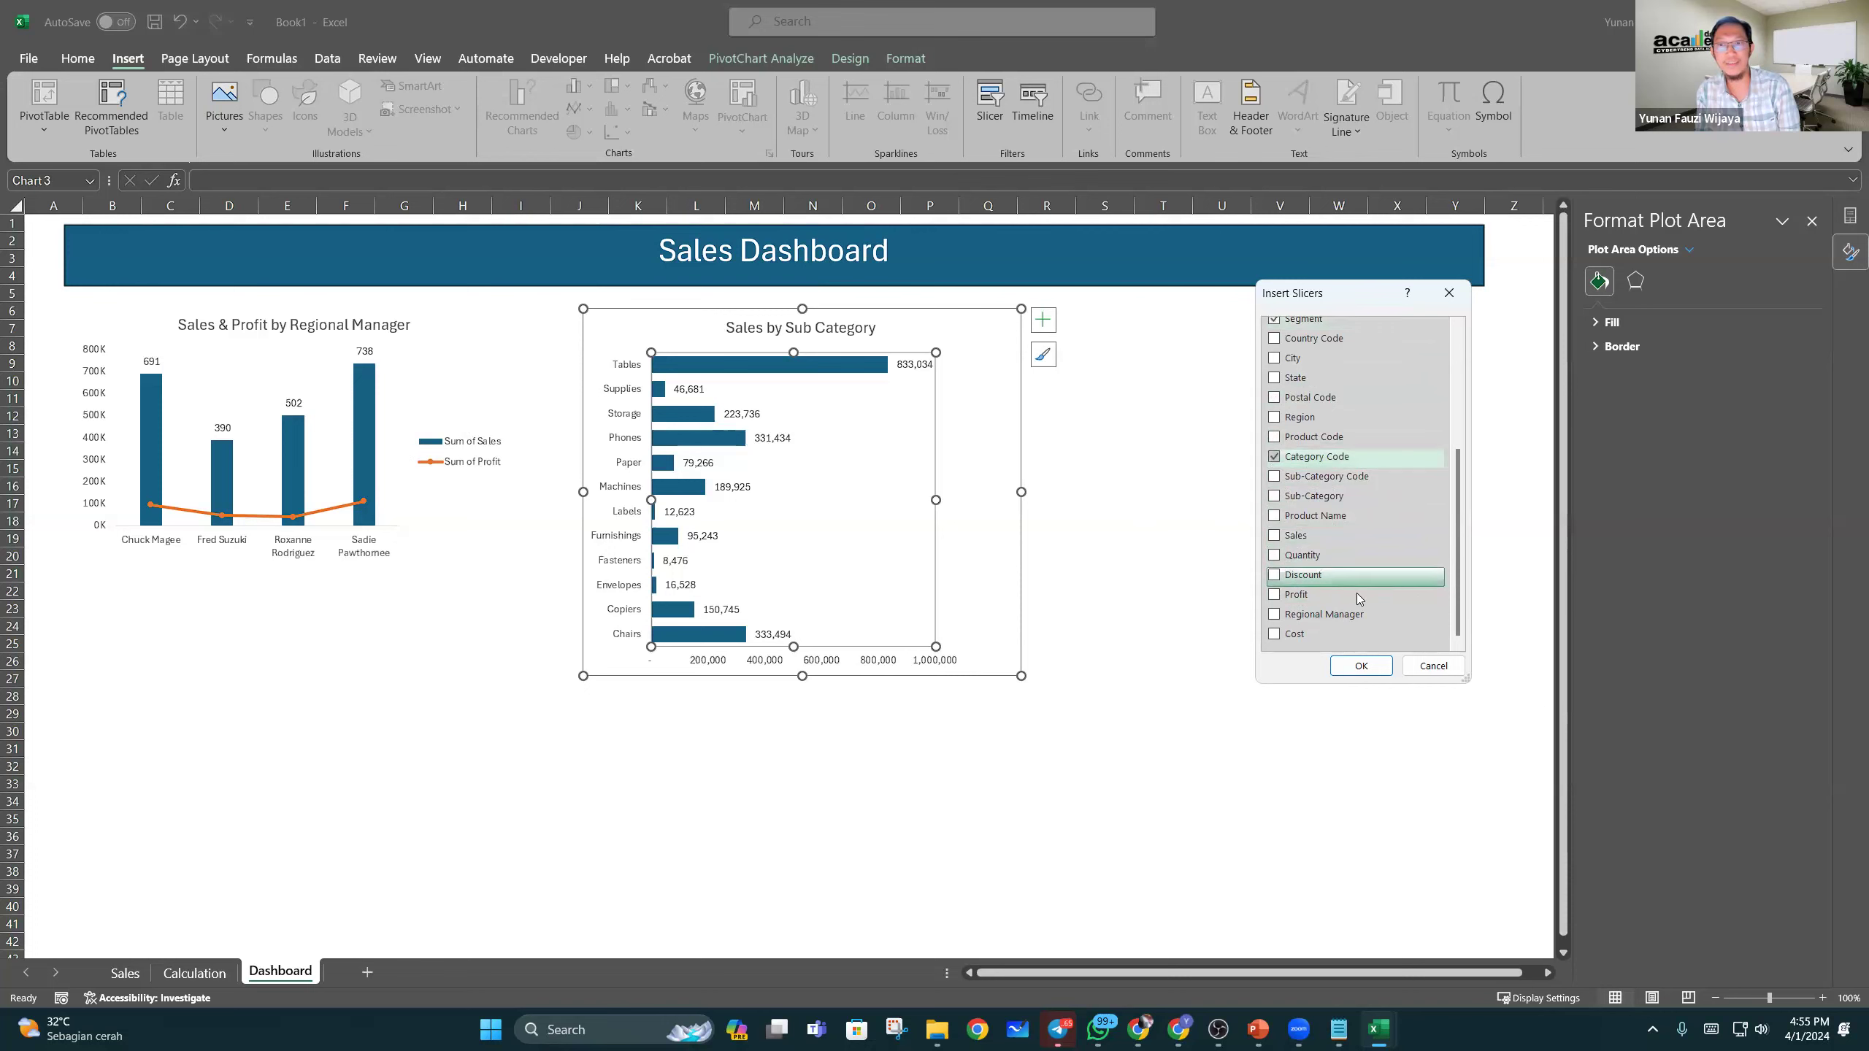
click(1361, 666)
Step: Place the Segment and Category Code slicers side by side to the right of the Sub Category chart, with their tops aligned
drag(775, 533, 1341, 372)
drag(771, 456, 1178, 341)
click(1339, 341)
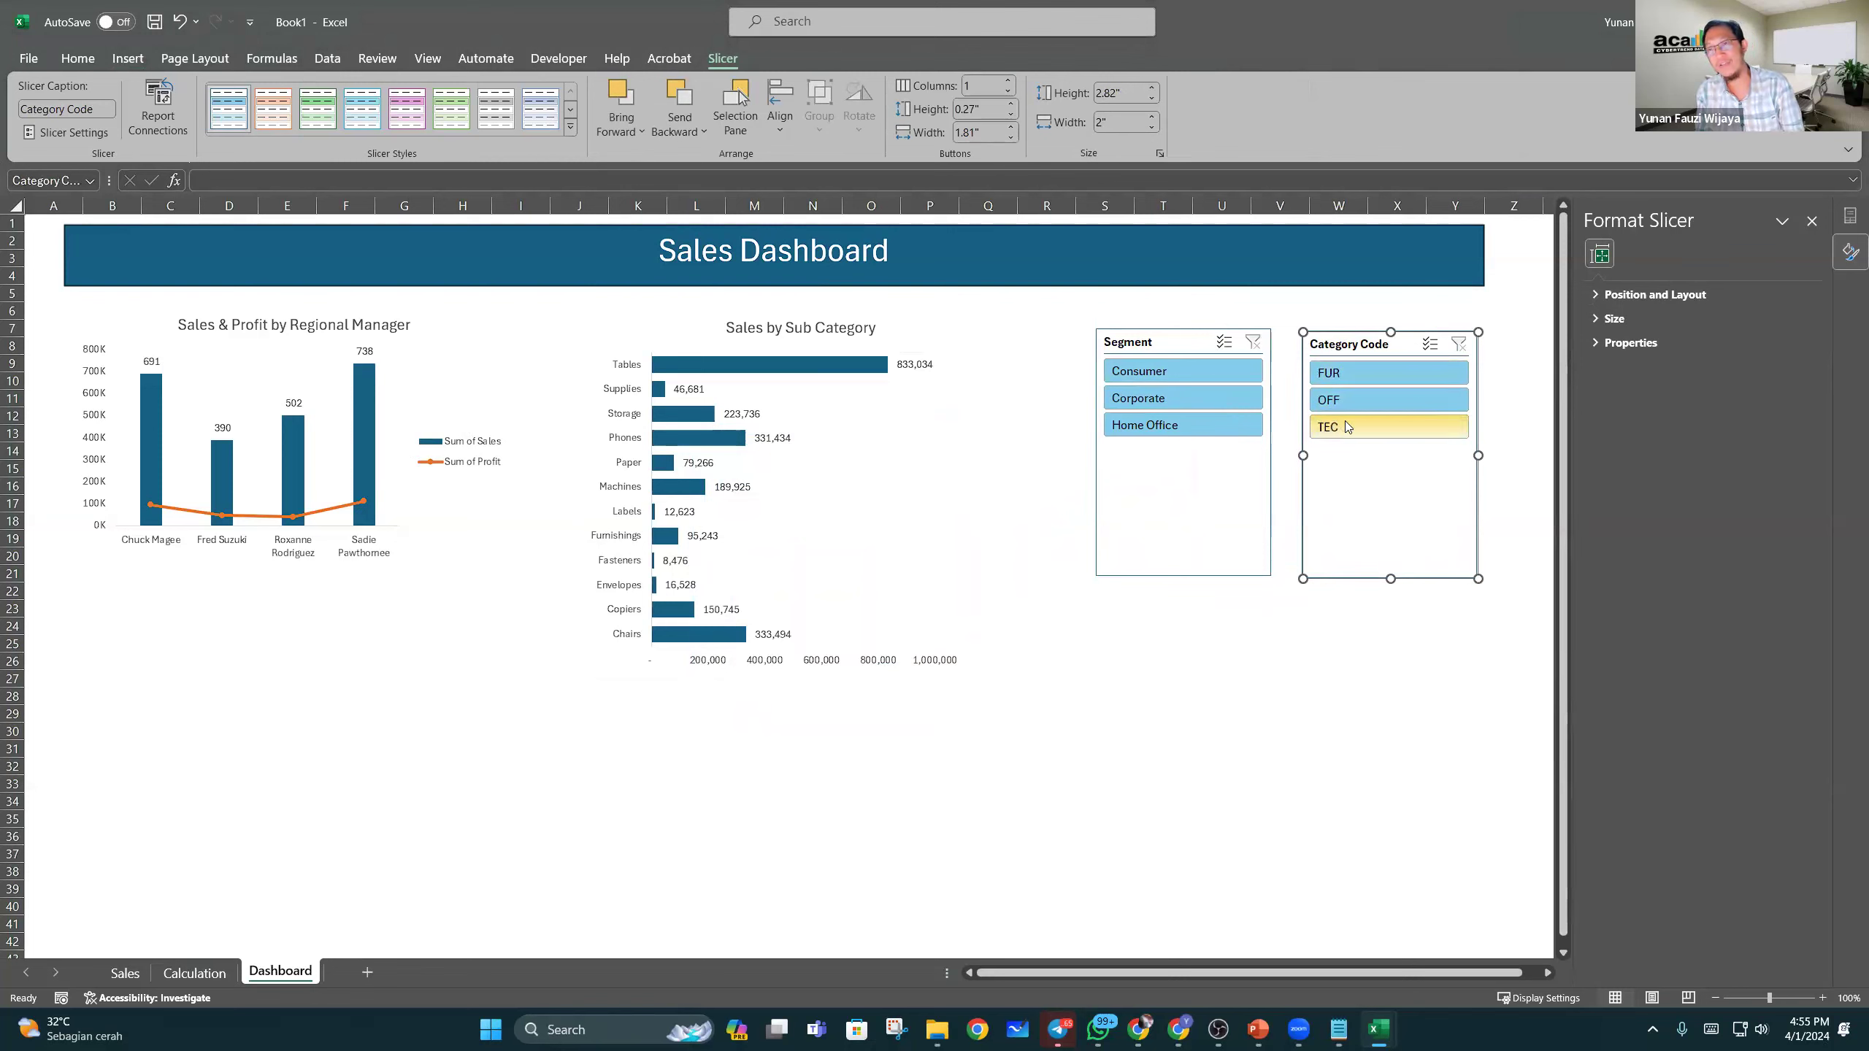
drag(1331, 343, 1330, 341)
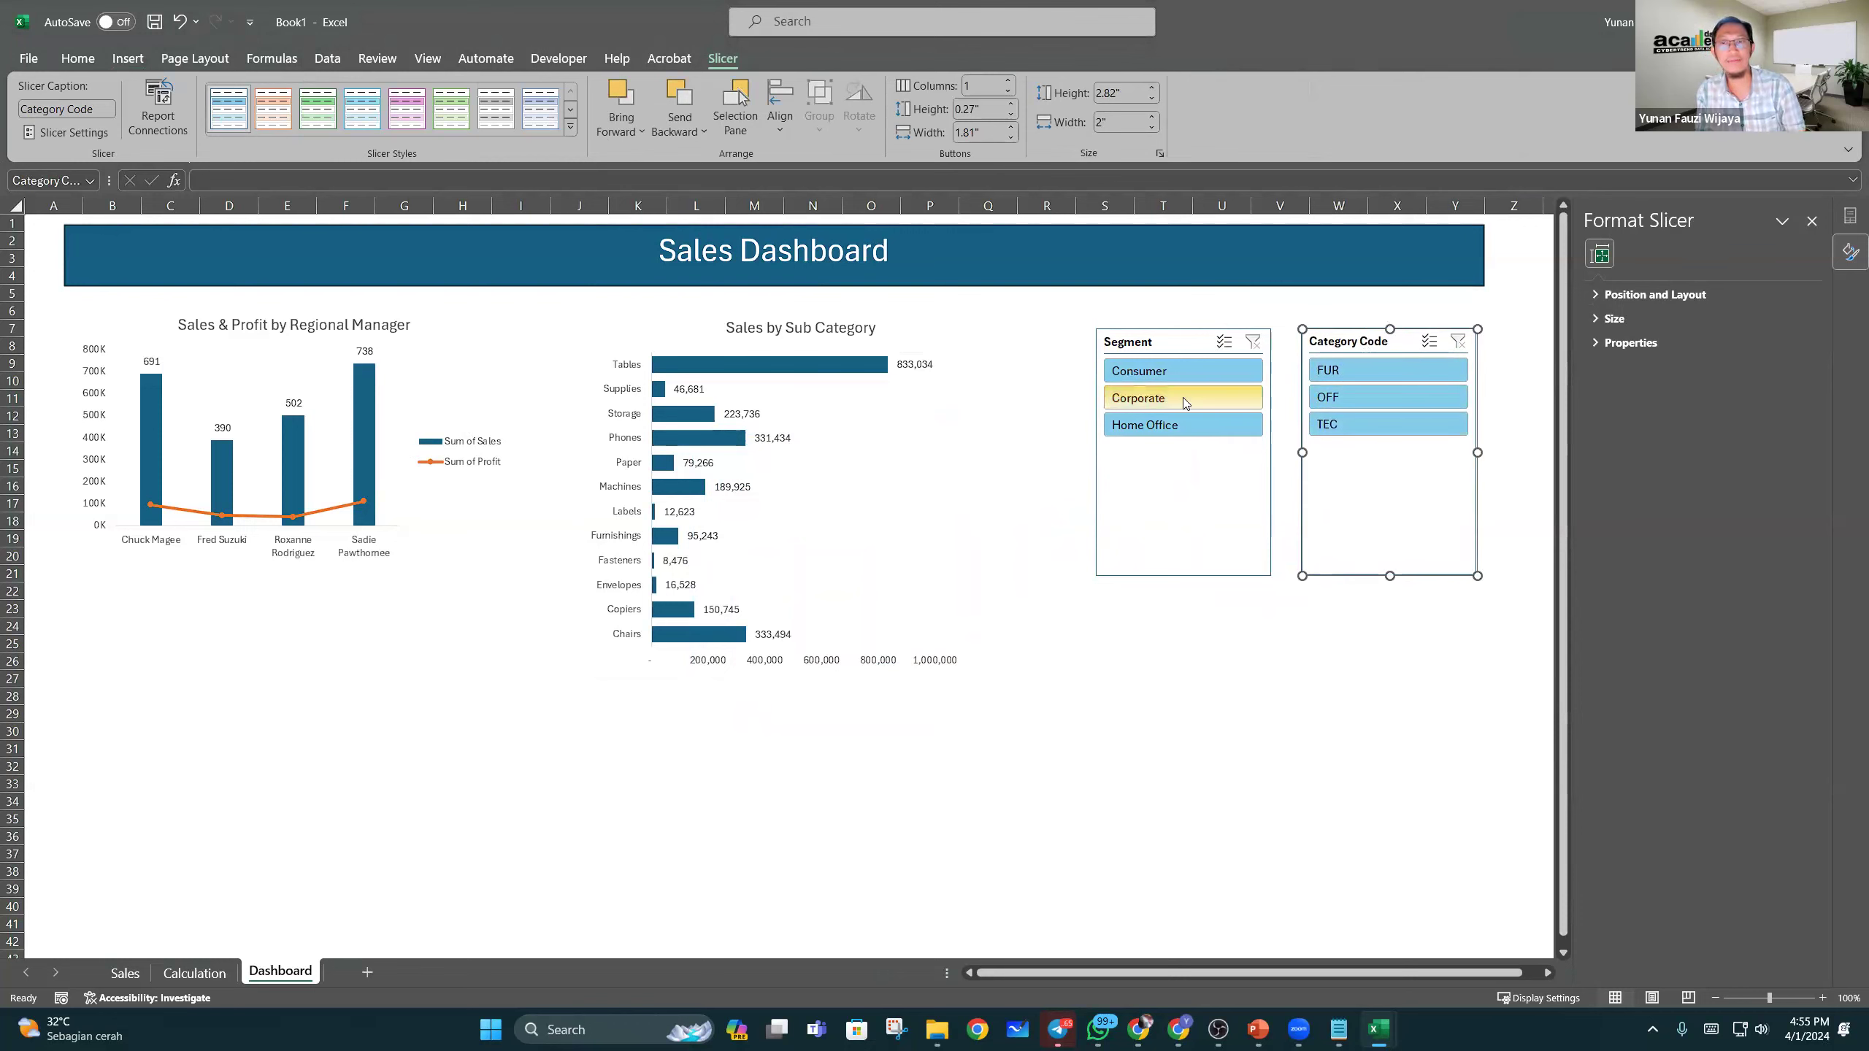
Step: Test the Segment slicer by filtering the Sub Category chart on Consumer, Corporate and Home Office, ending on Consumer
click(1188, 373)
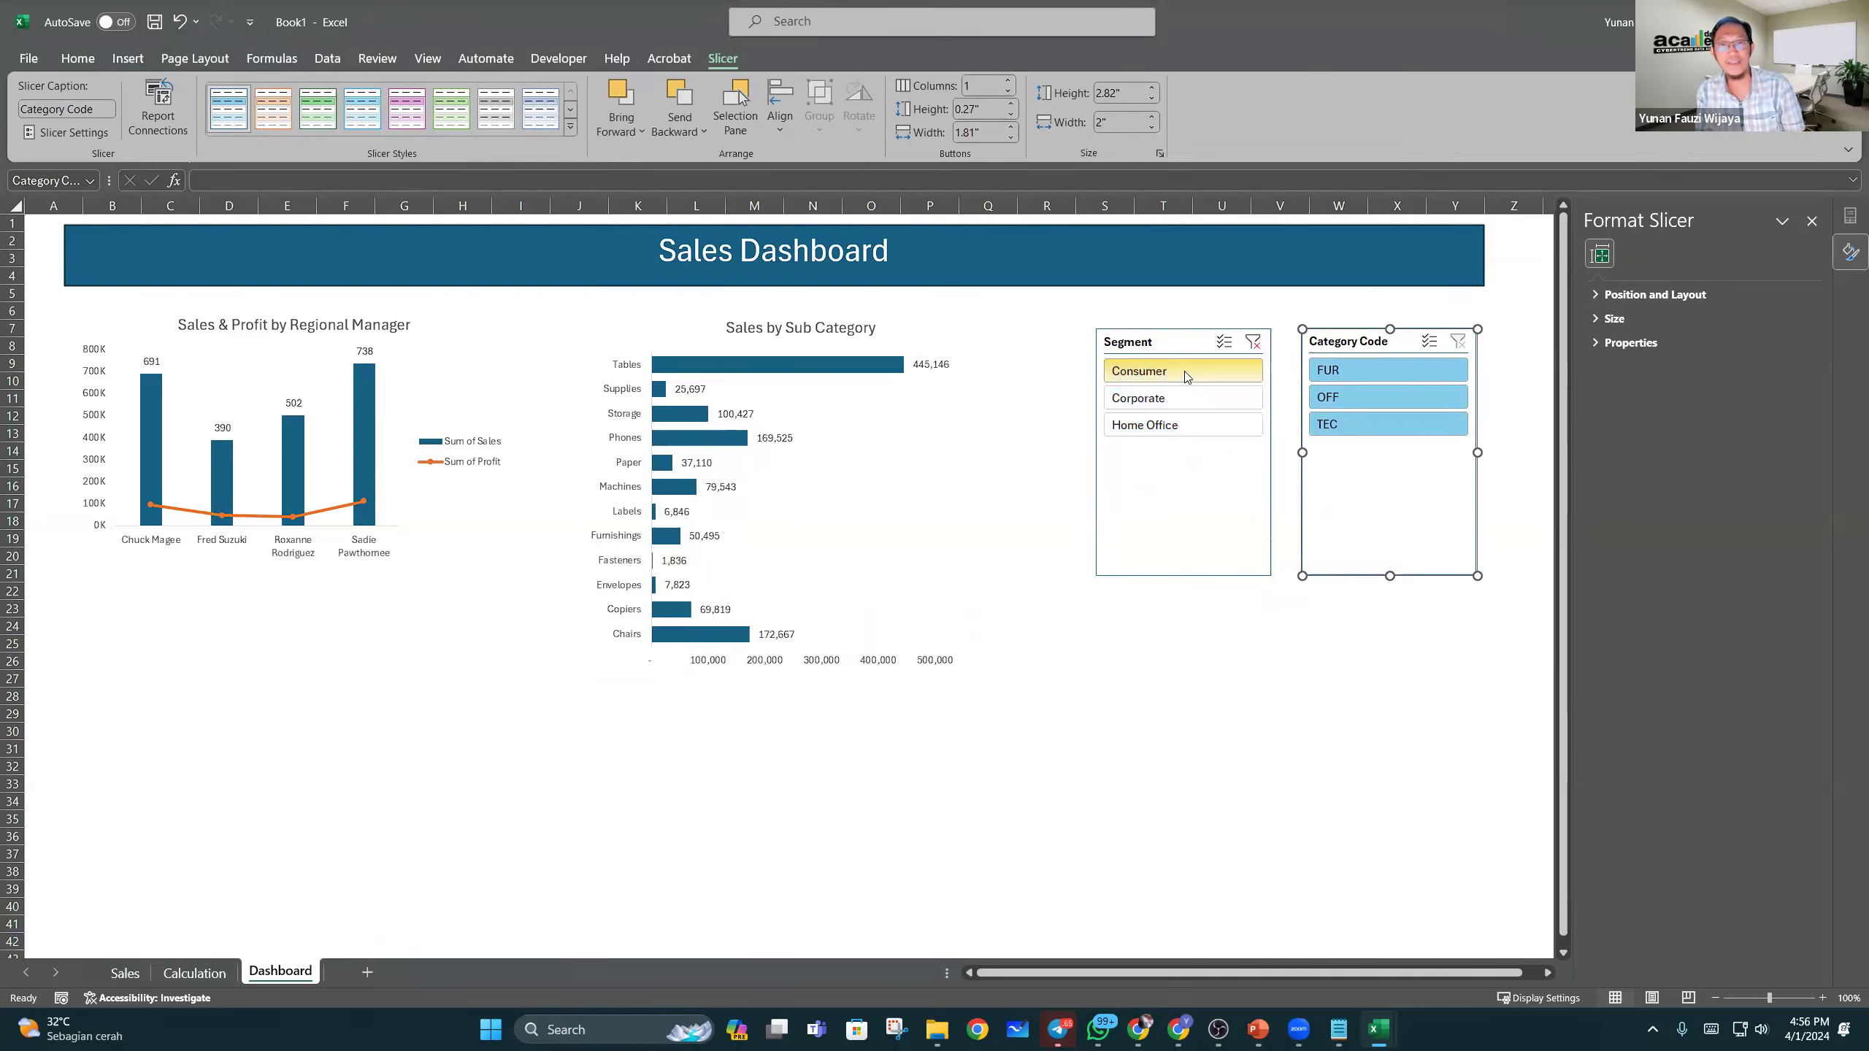
click(1215, 399)
click(1202, 422)
click(1200, 397)
click(1205, 373)
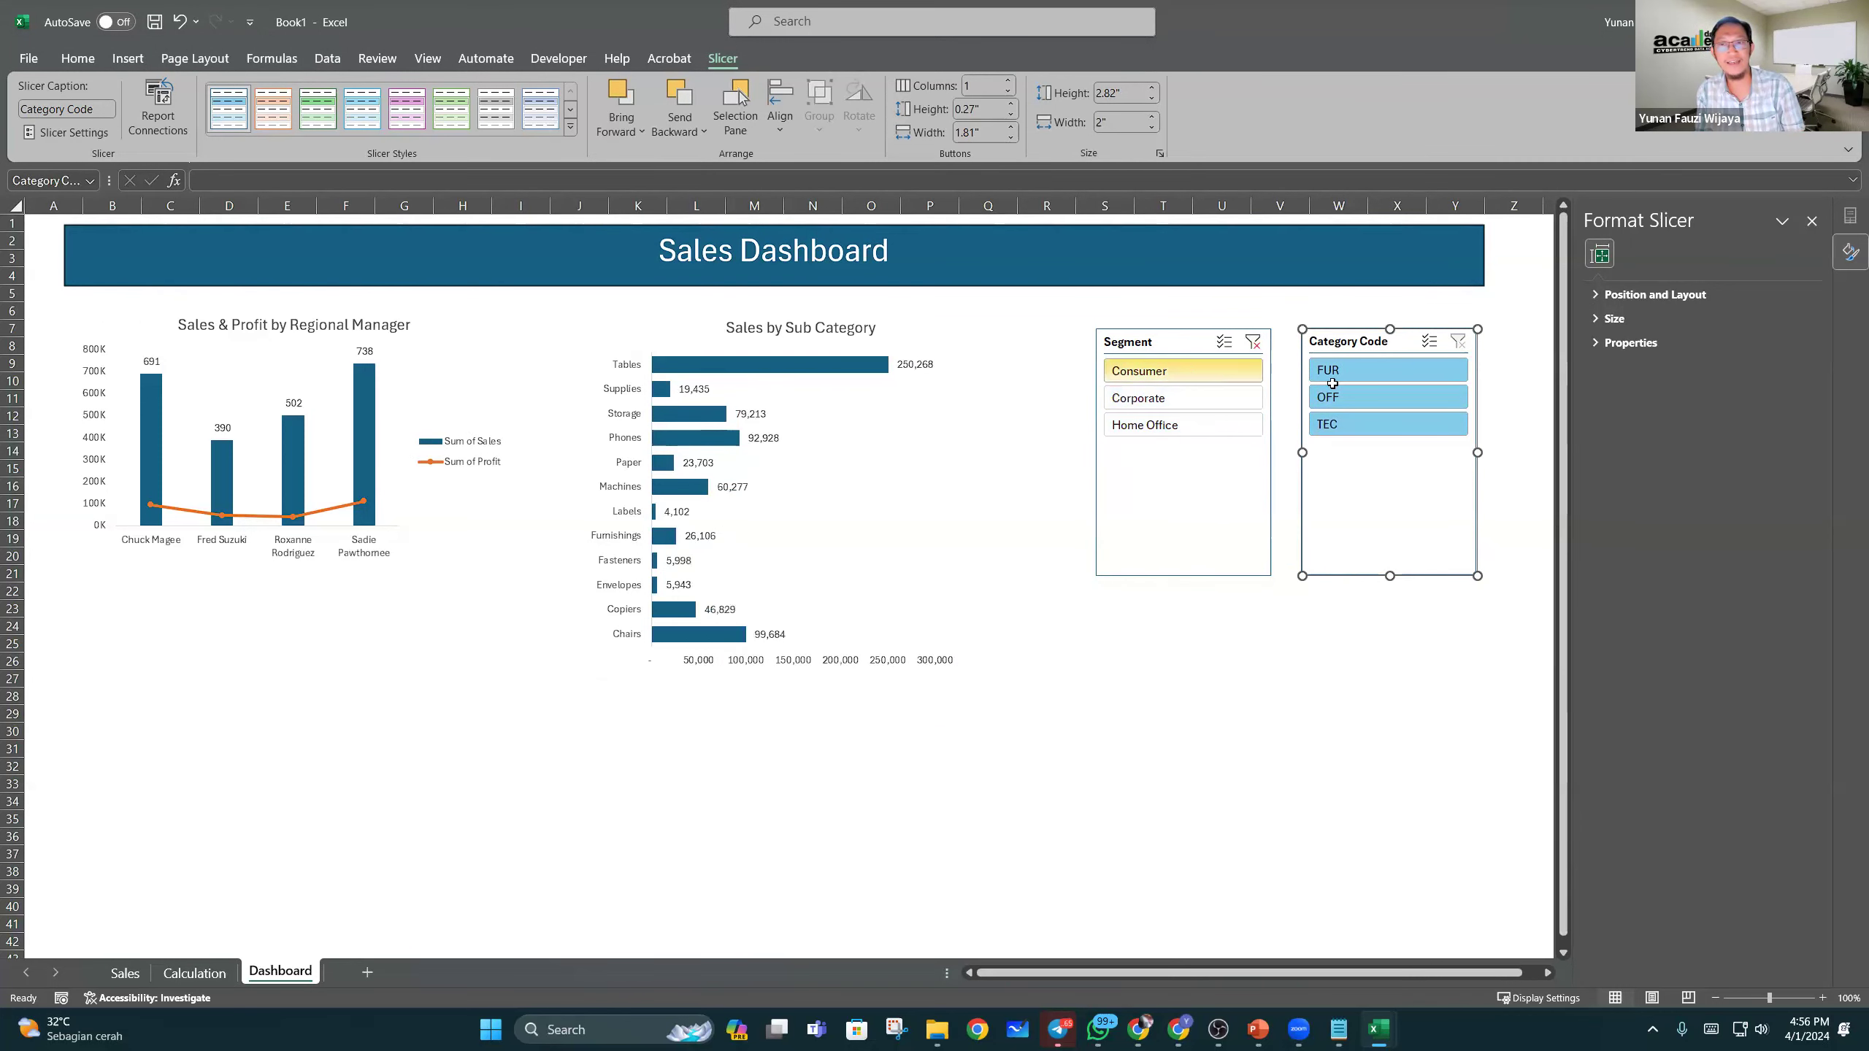
Step: Enable multi-select on the Segment slicer and filter the Sub Category chart to Corporate and Home Office, excluding Consumer
click(1224, 343)
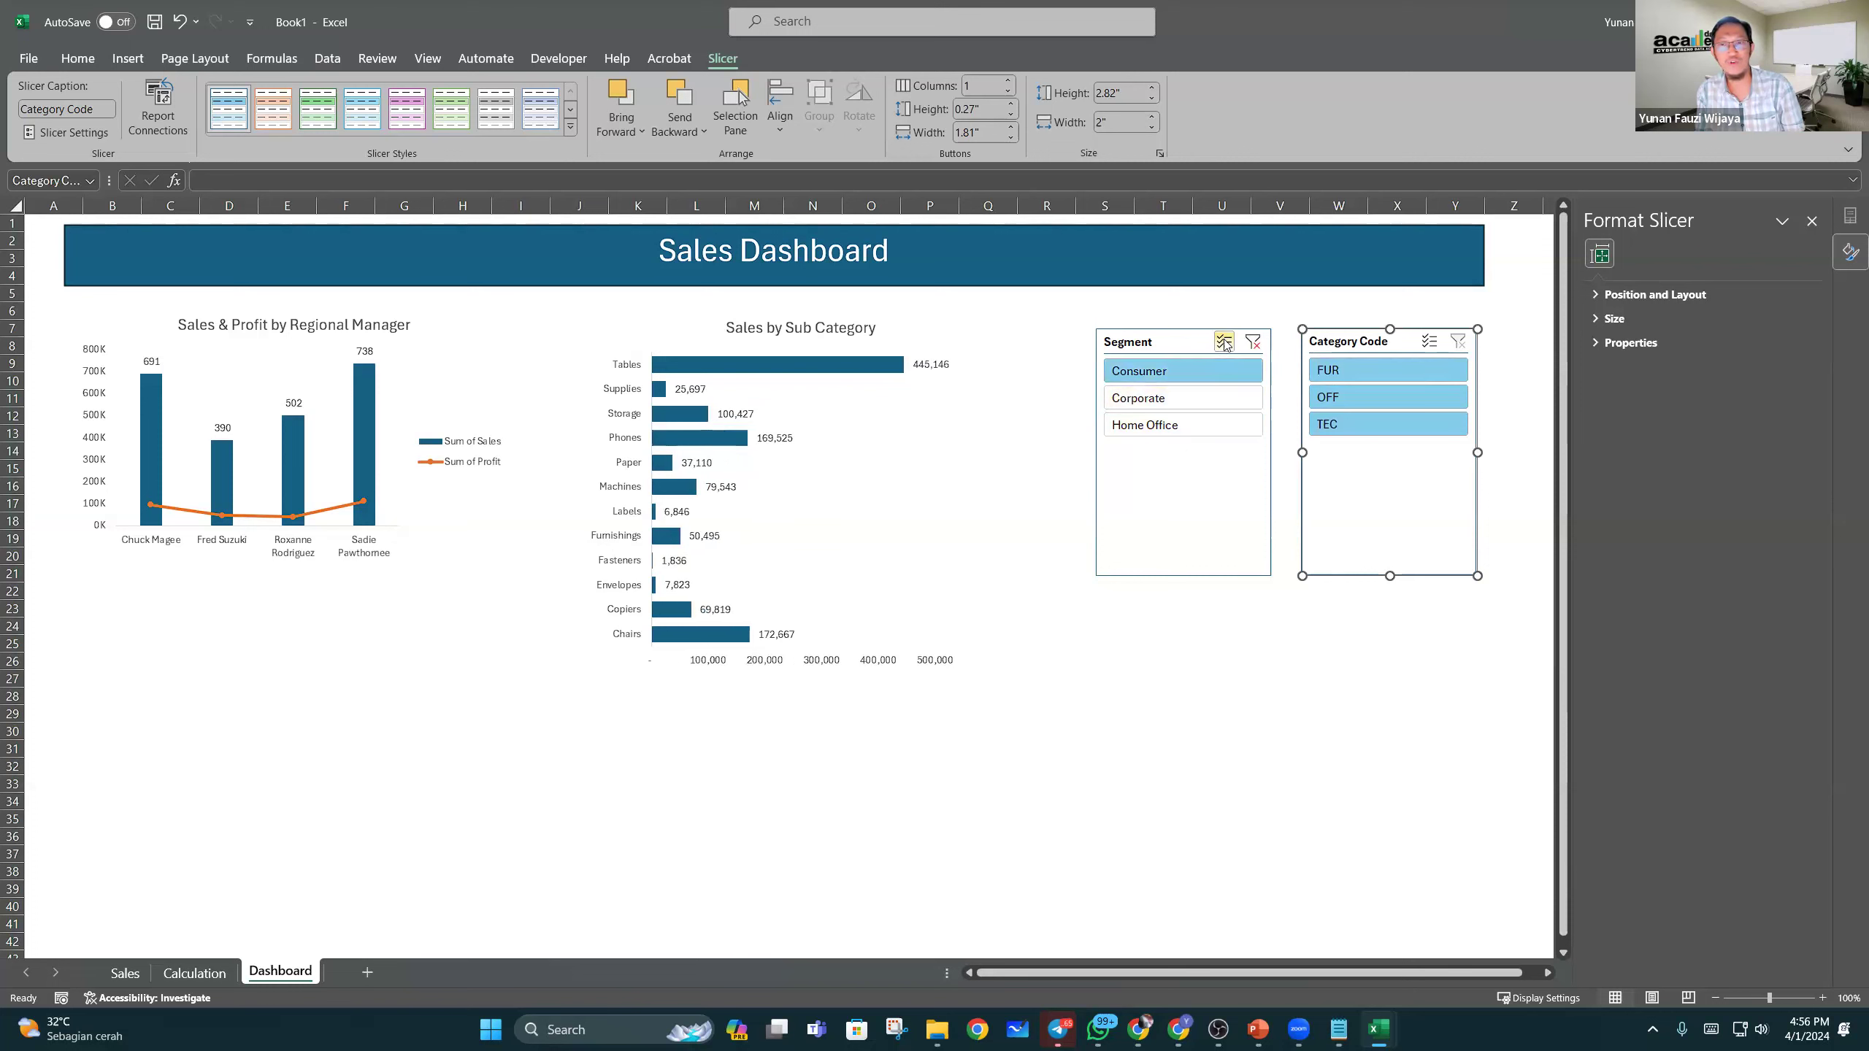
click(1197, 399)
click(1198, 424)
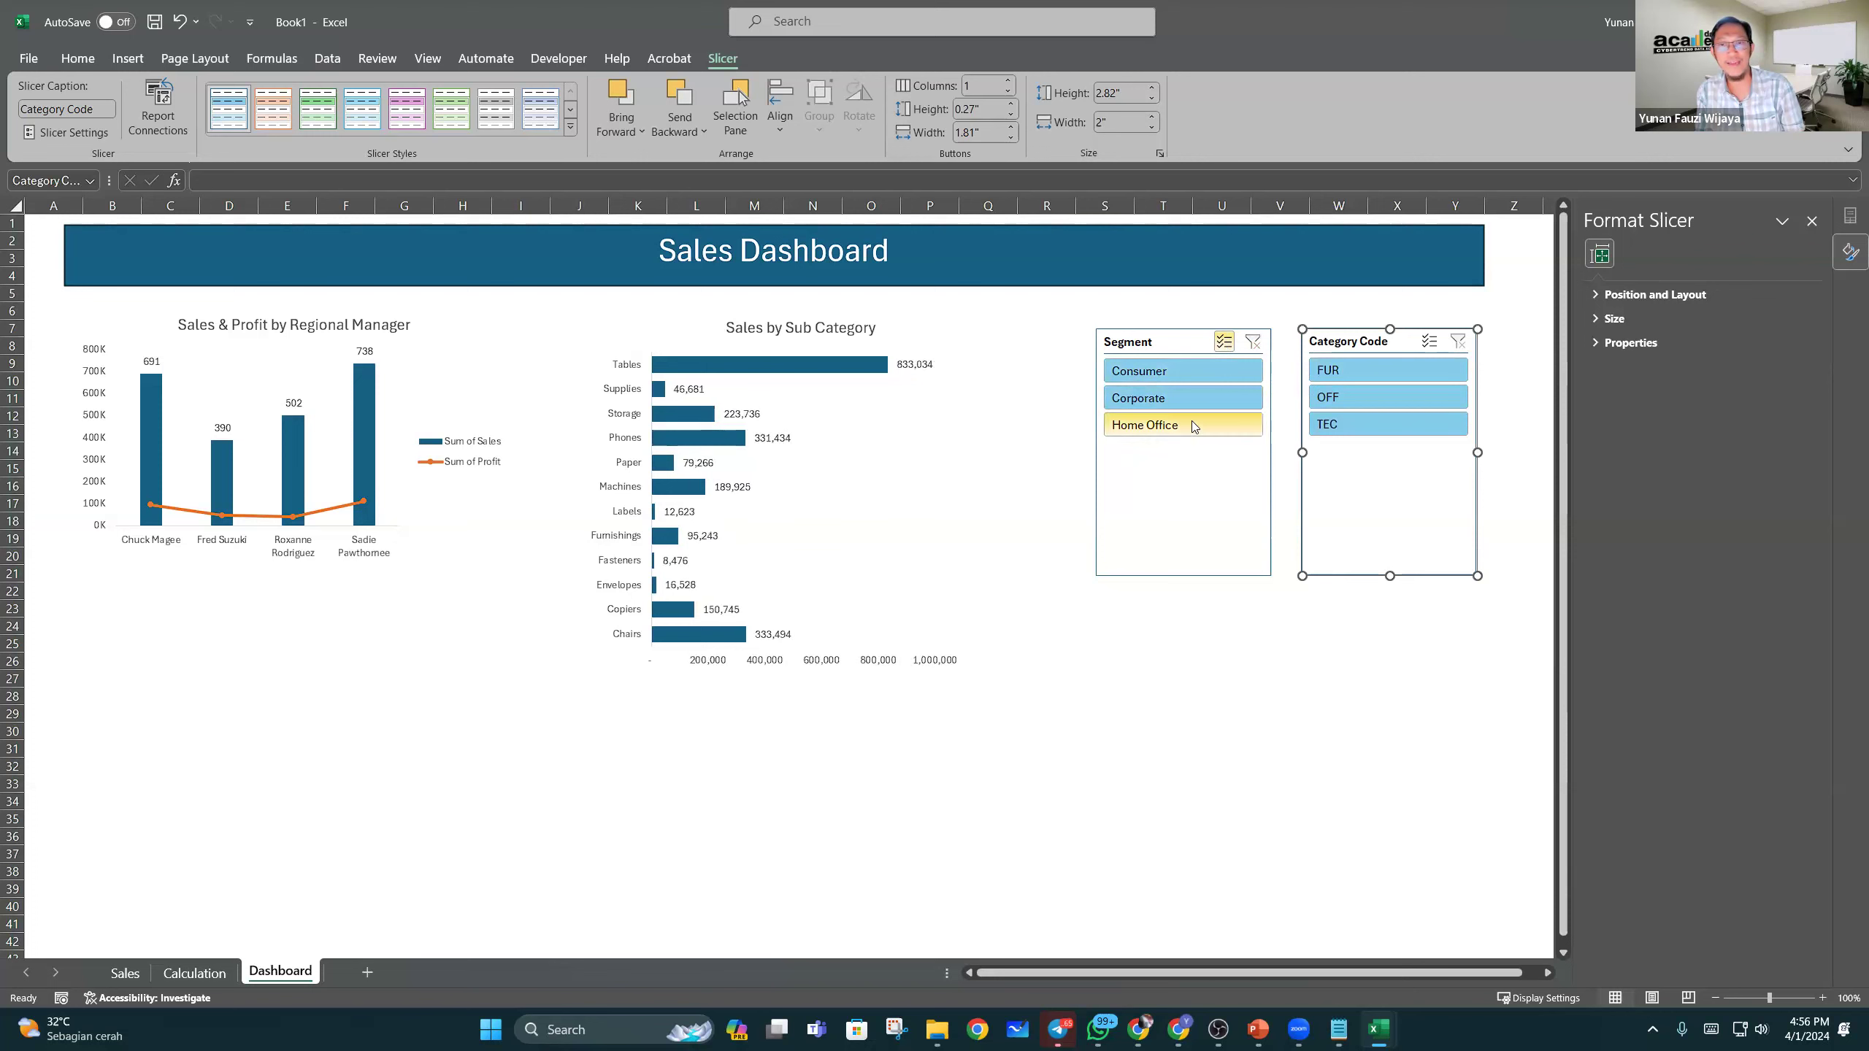
click(1212, 370)
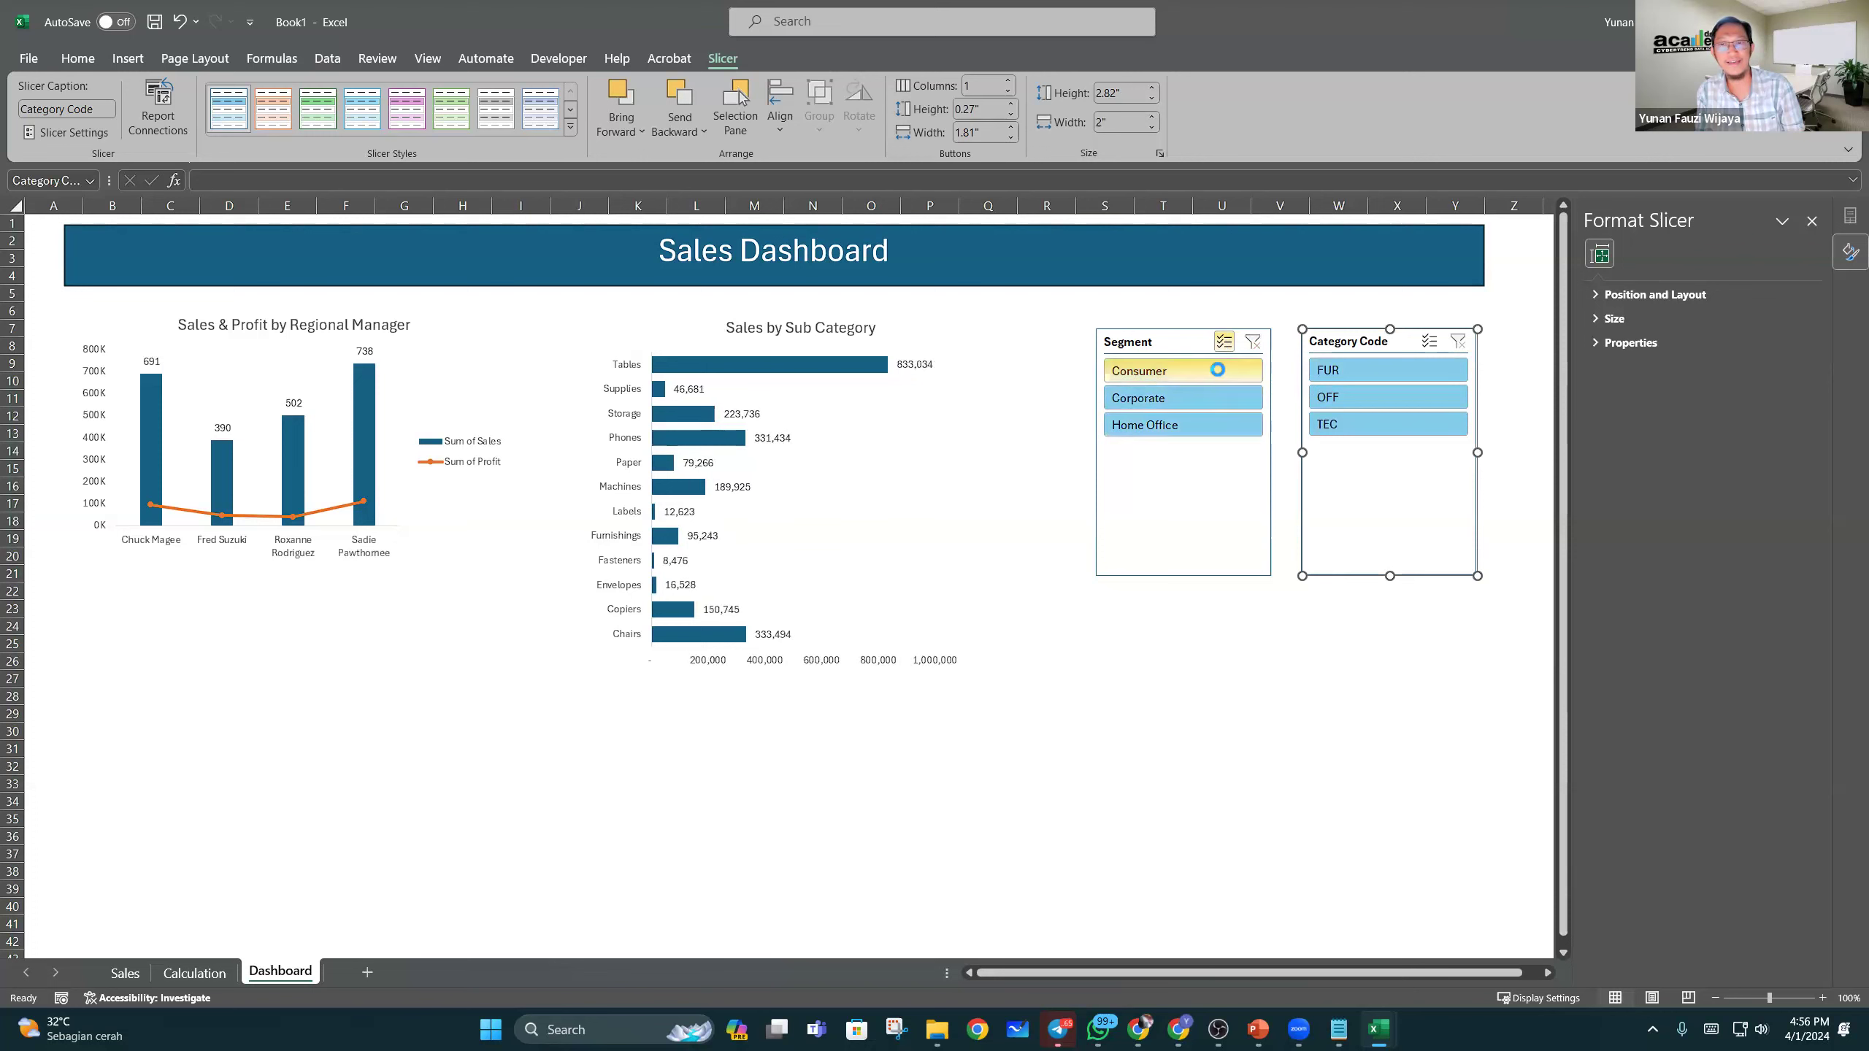
Step: Test the Category Code slicer with FUR, OFF and TEC, ending on OFF, and compare its effect on both charts
click(1393, 372)
click(1394, 396)
click(1378, 424)
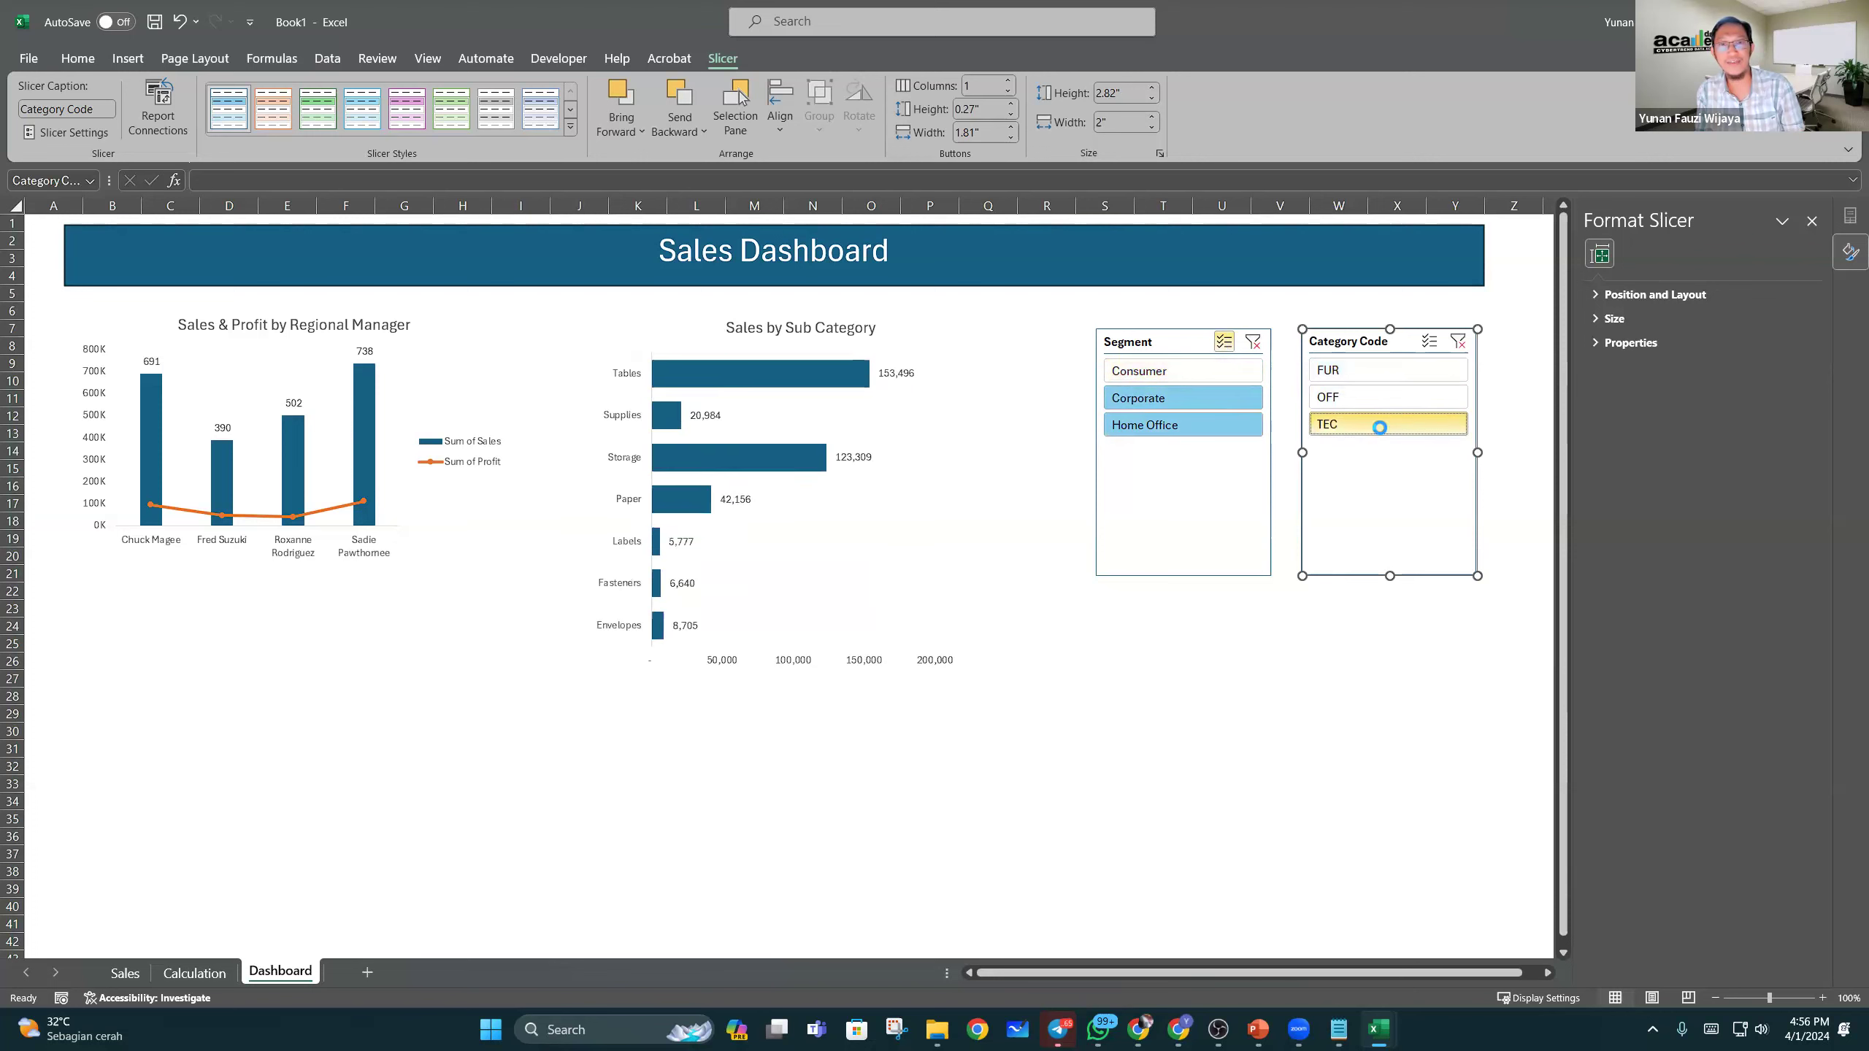
click(1387, 371)
click(1377, 392)
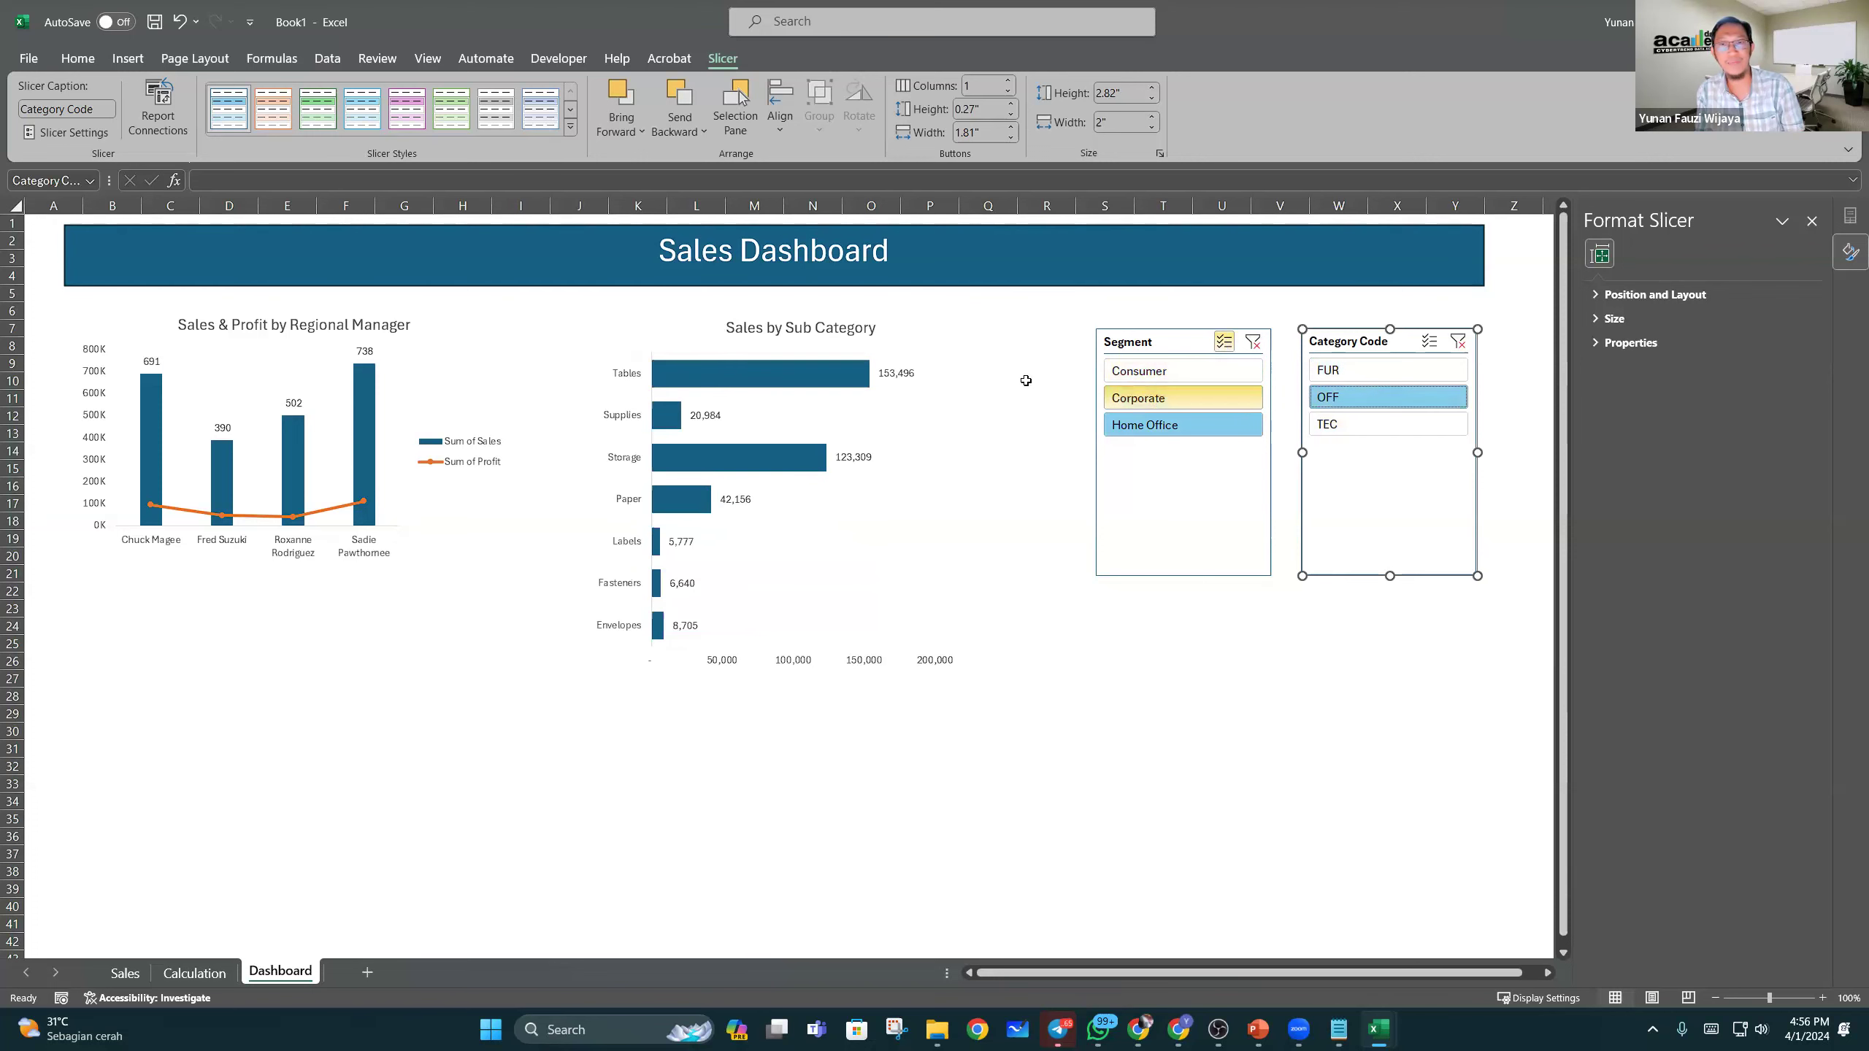
click(800, 384)
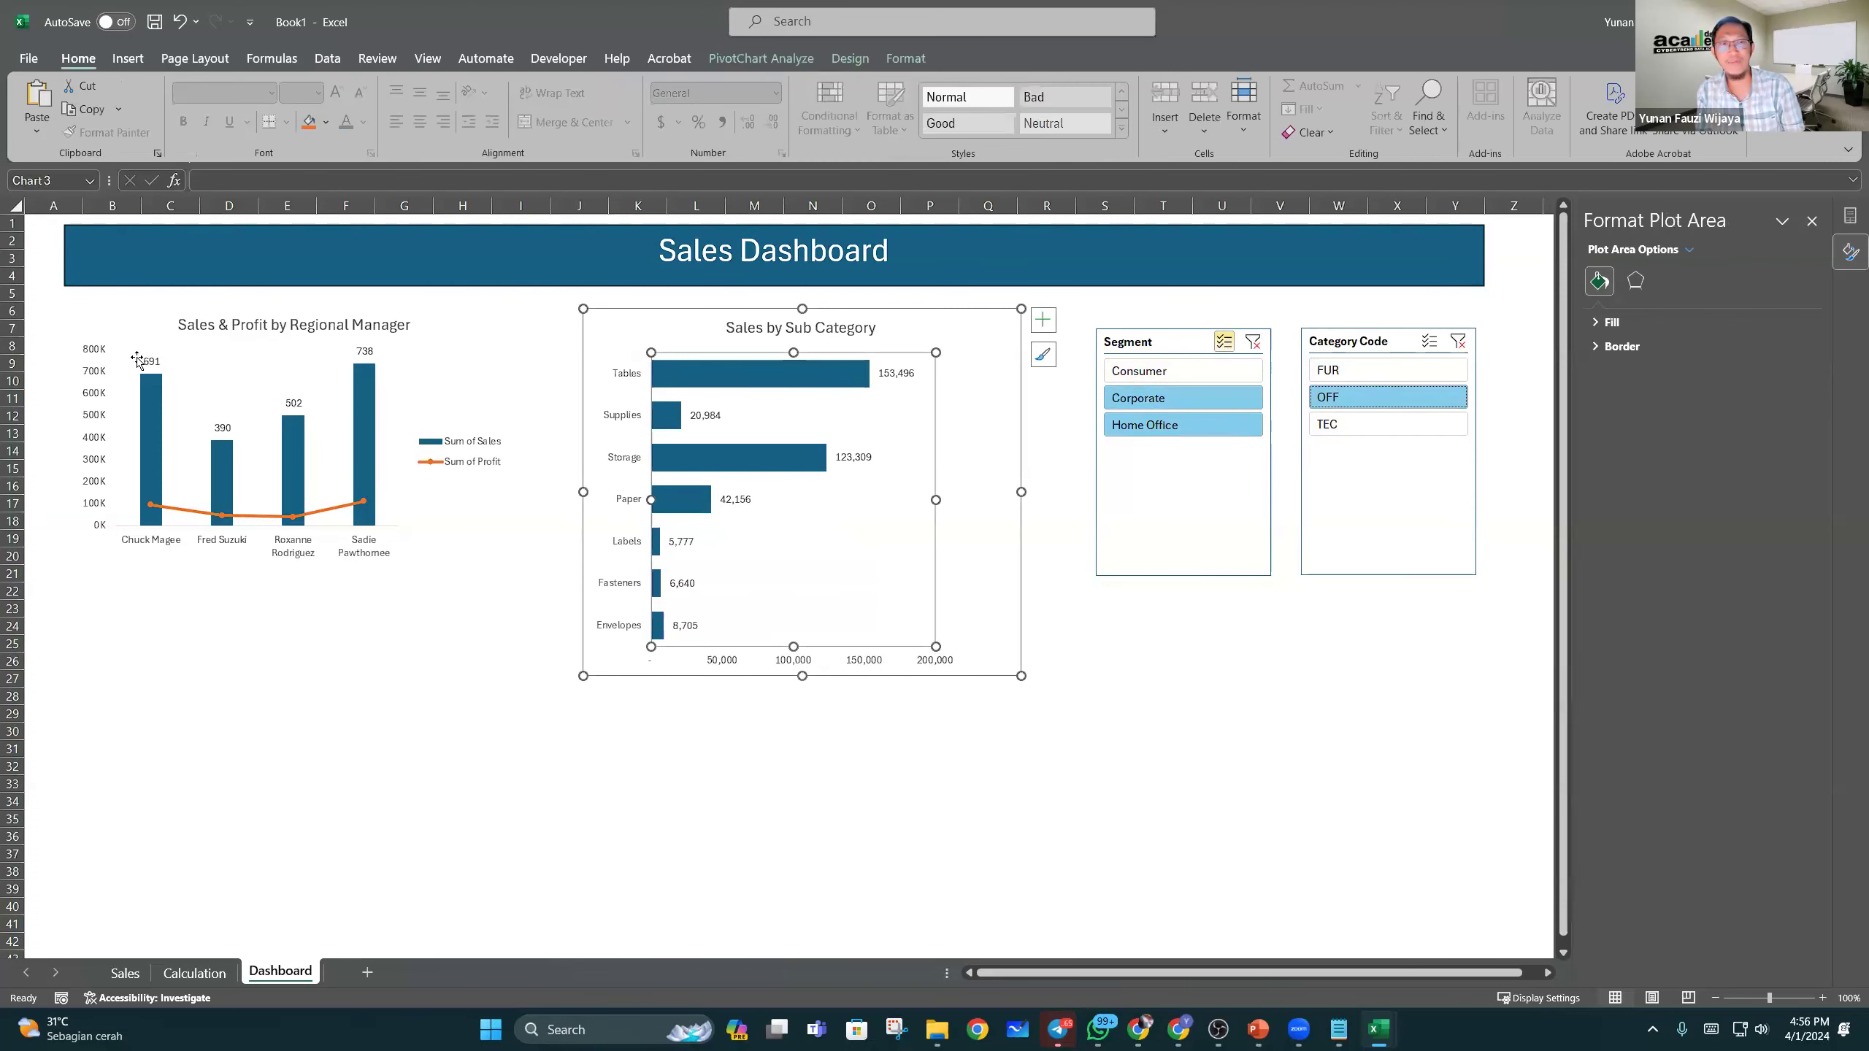
click(303, 365)
Step: Connect the Segment slicer to PivotTable1 as well, through its report connections
click(1144, 342)
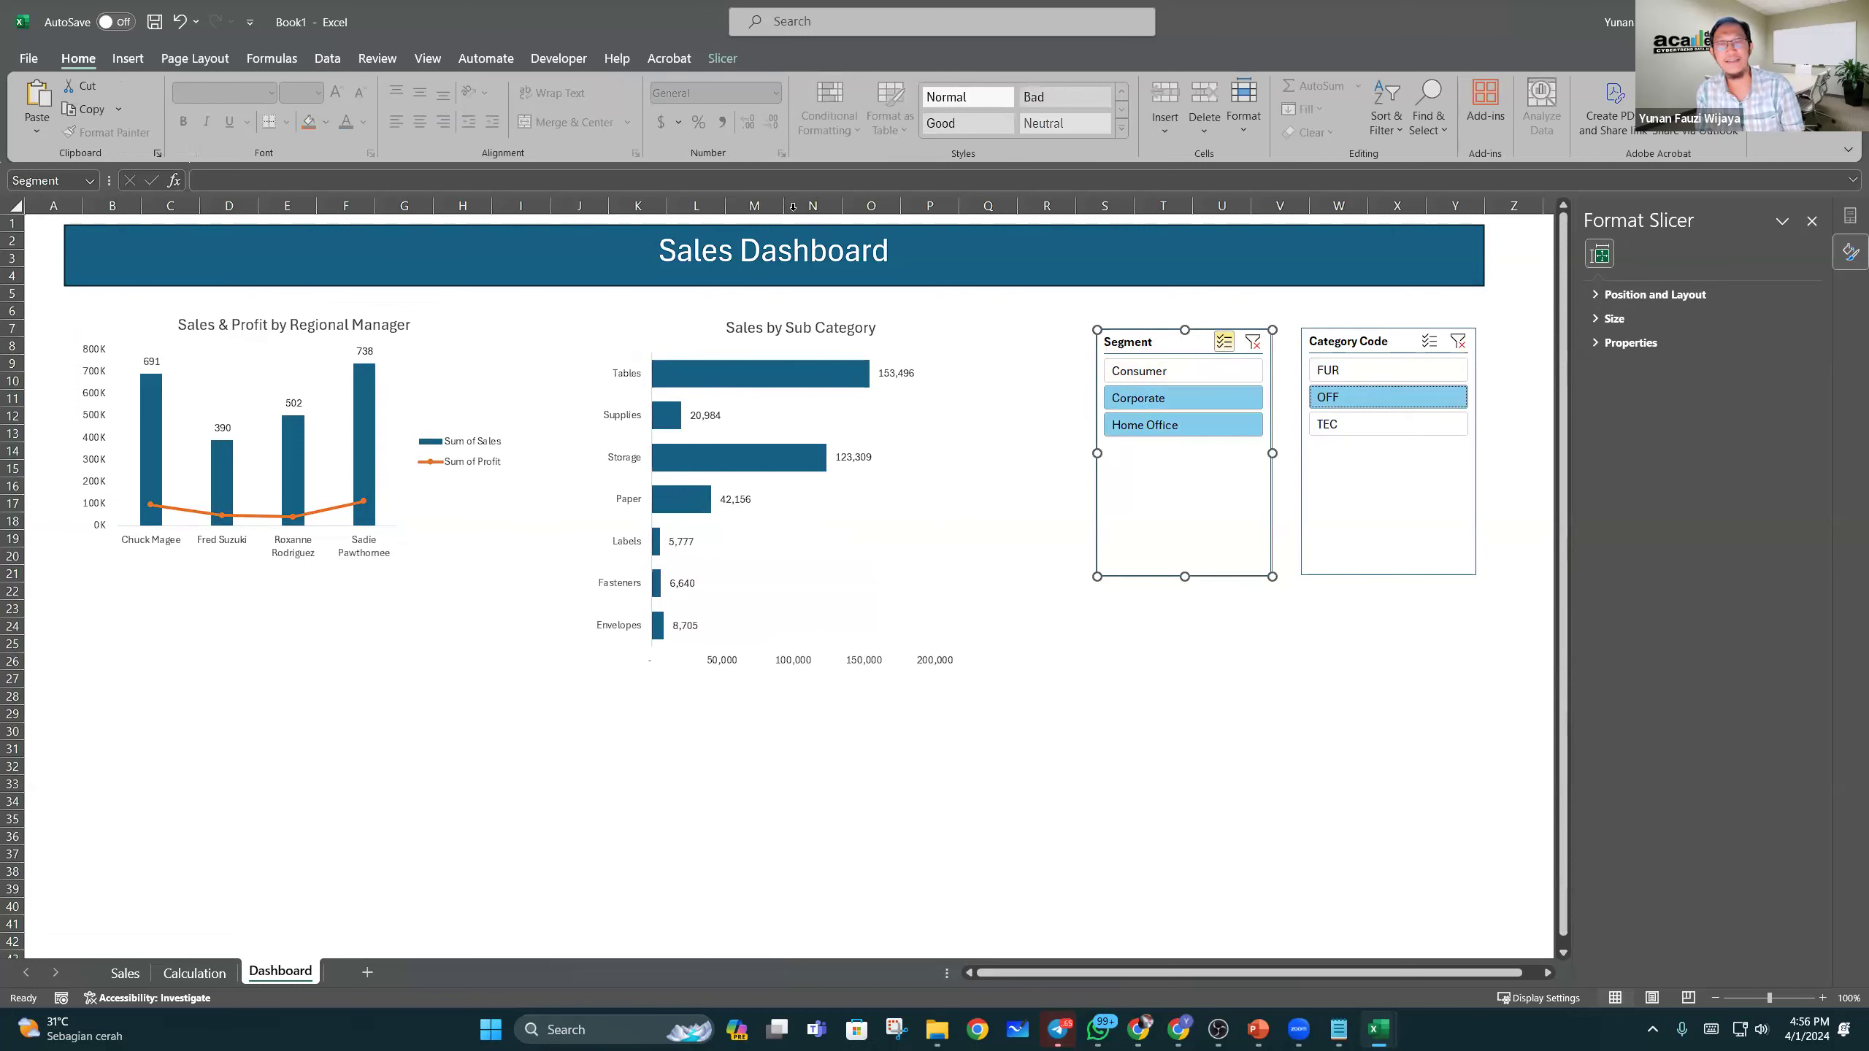
click(721, 58)
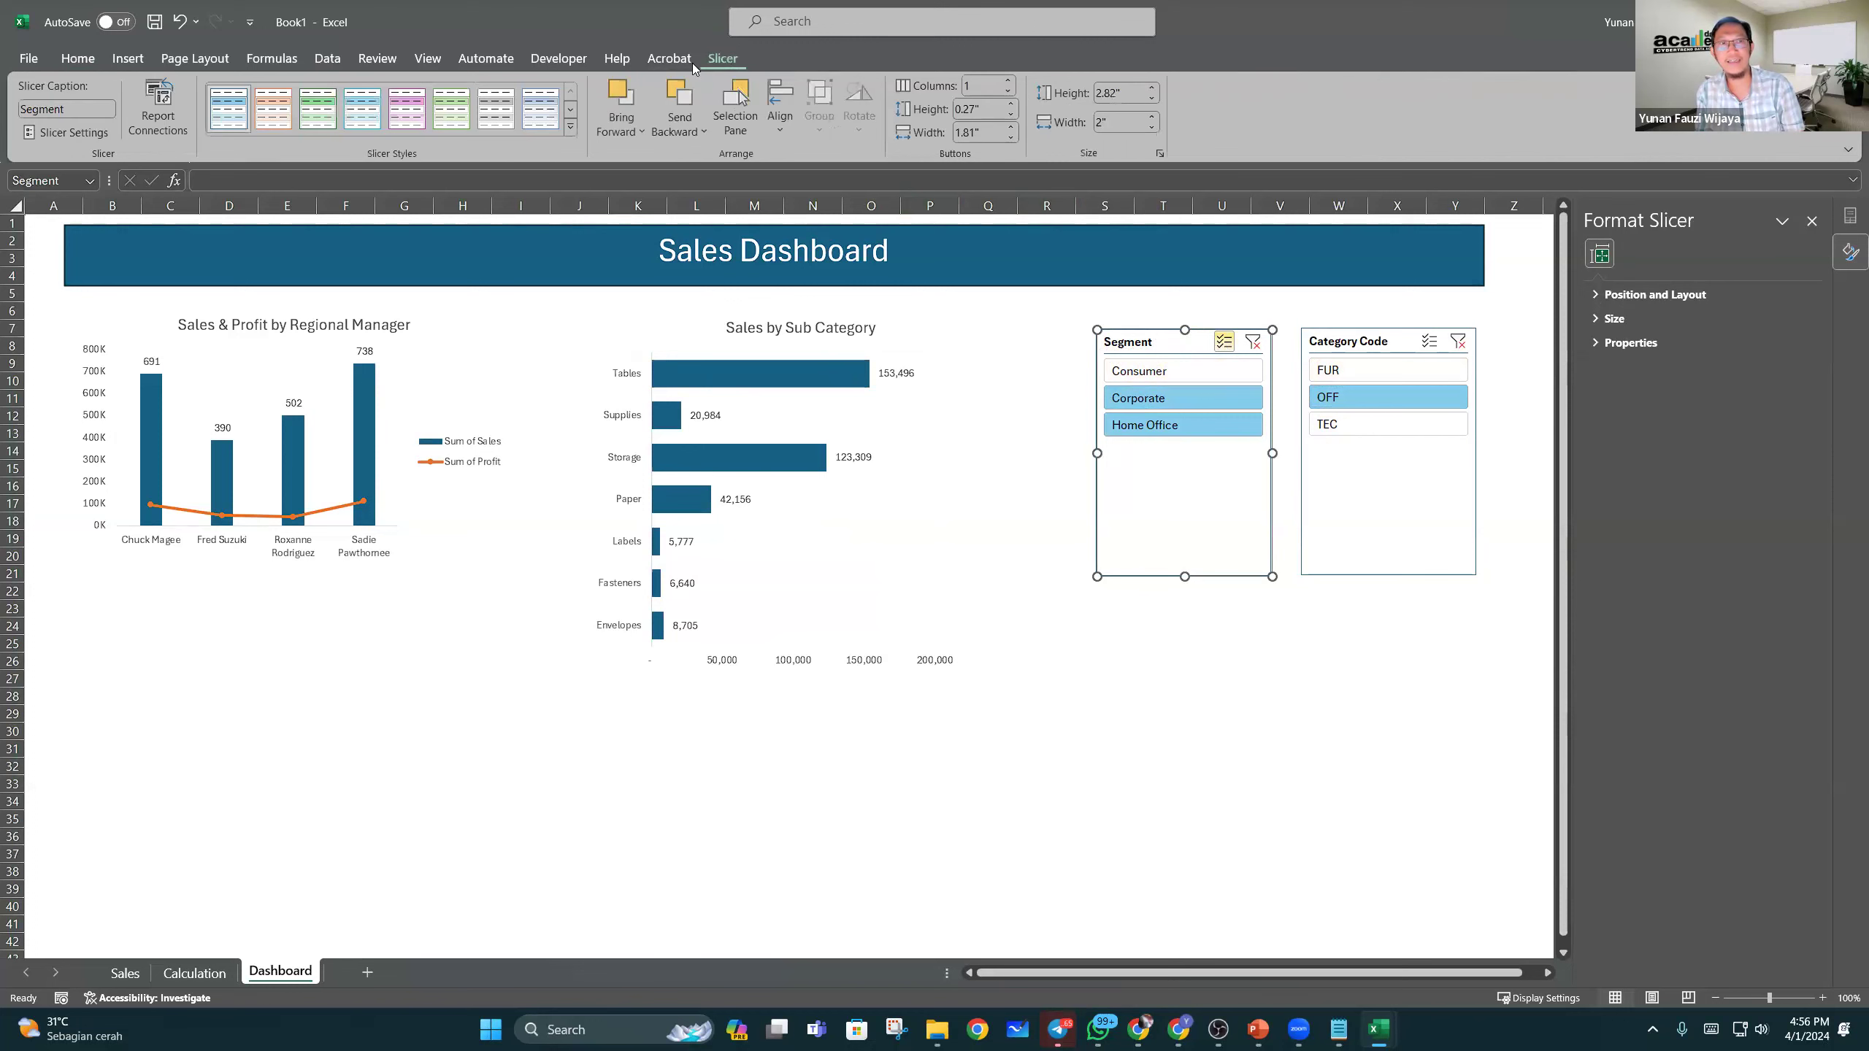
click(160, 118)
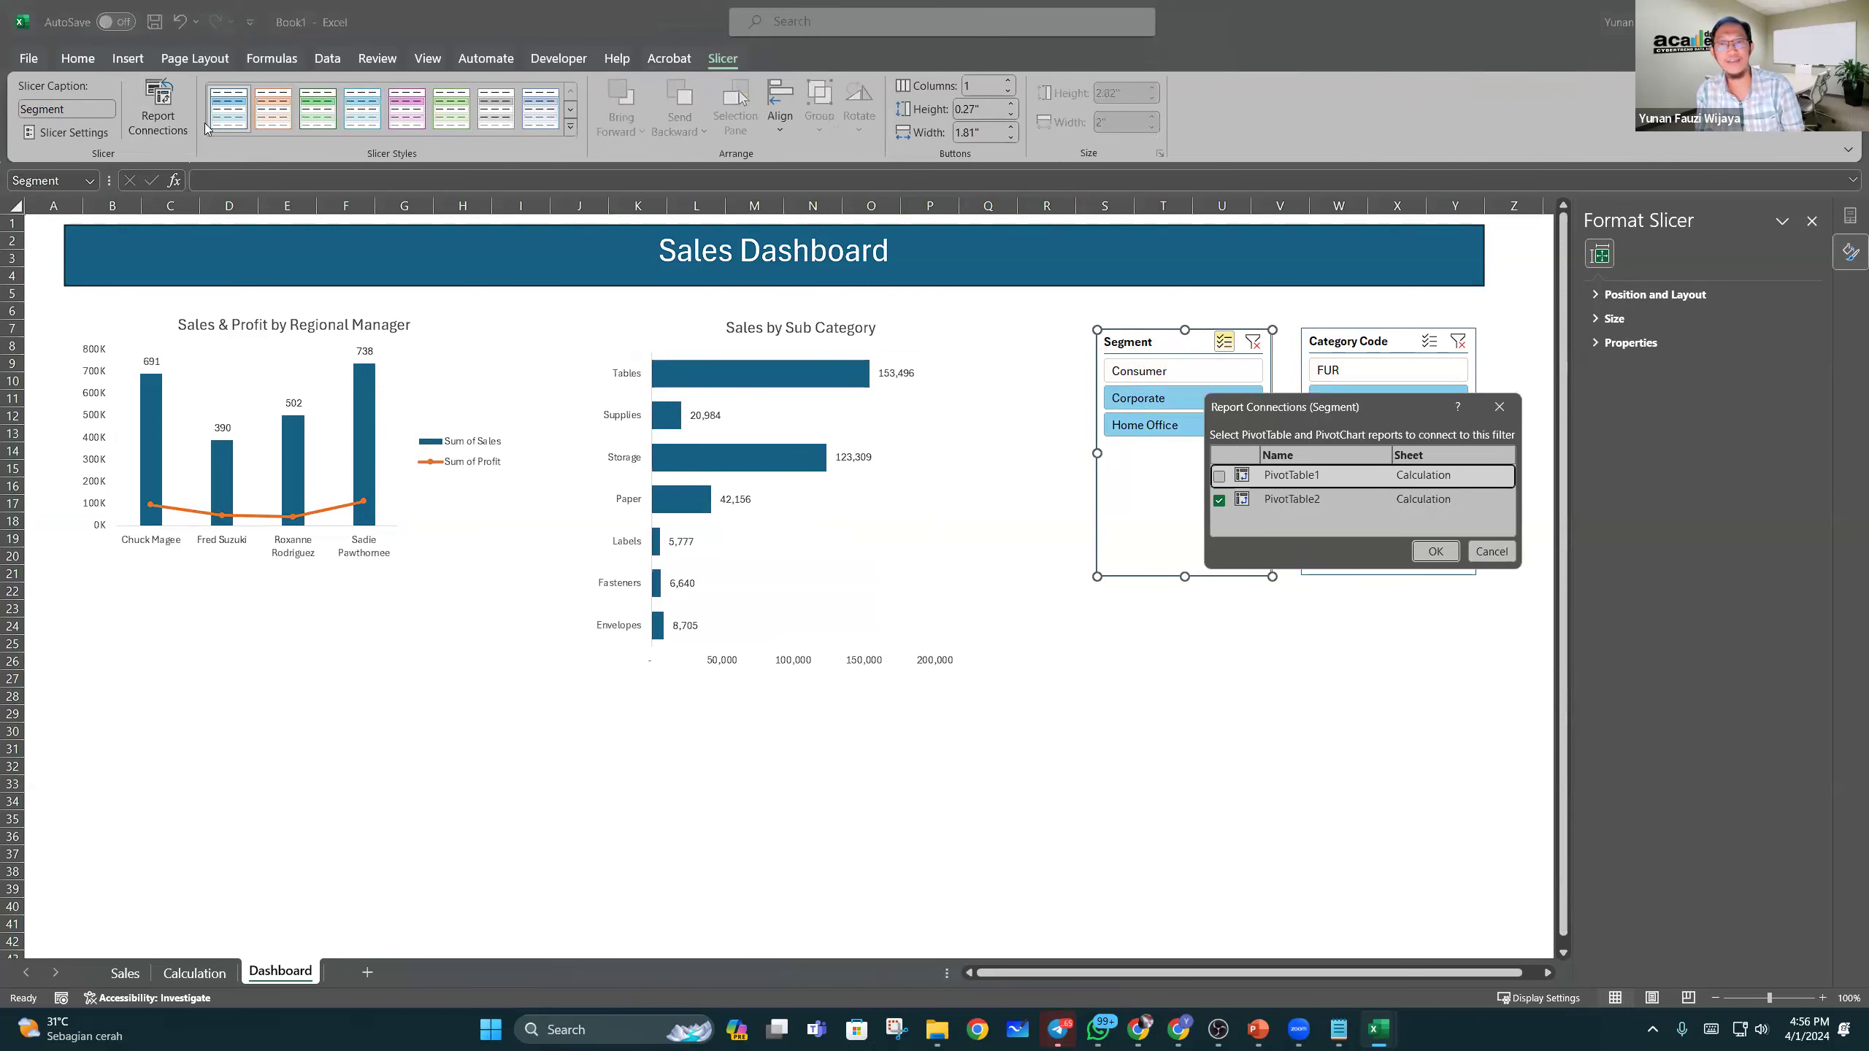
click(1218, 477)
click(1434, 552)
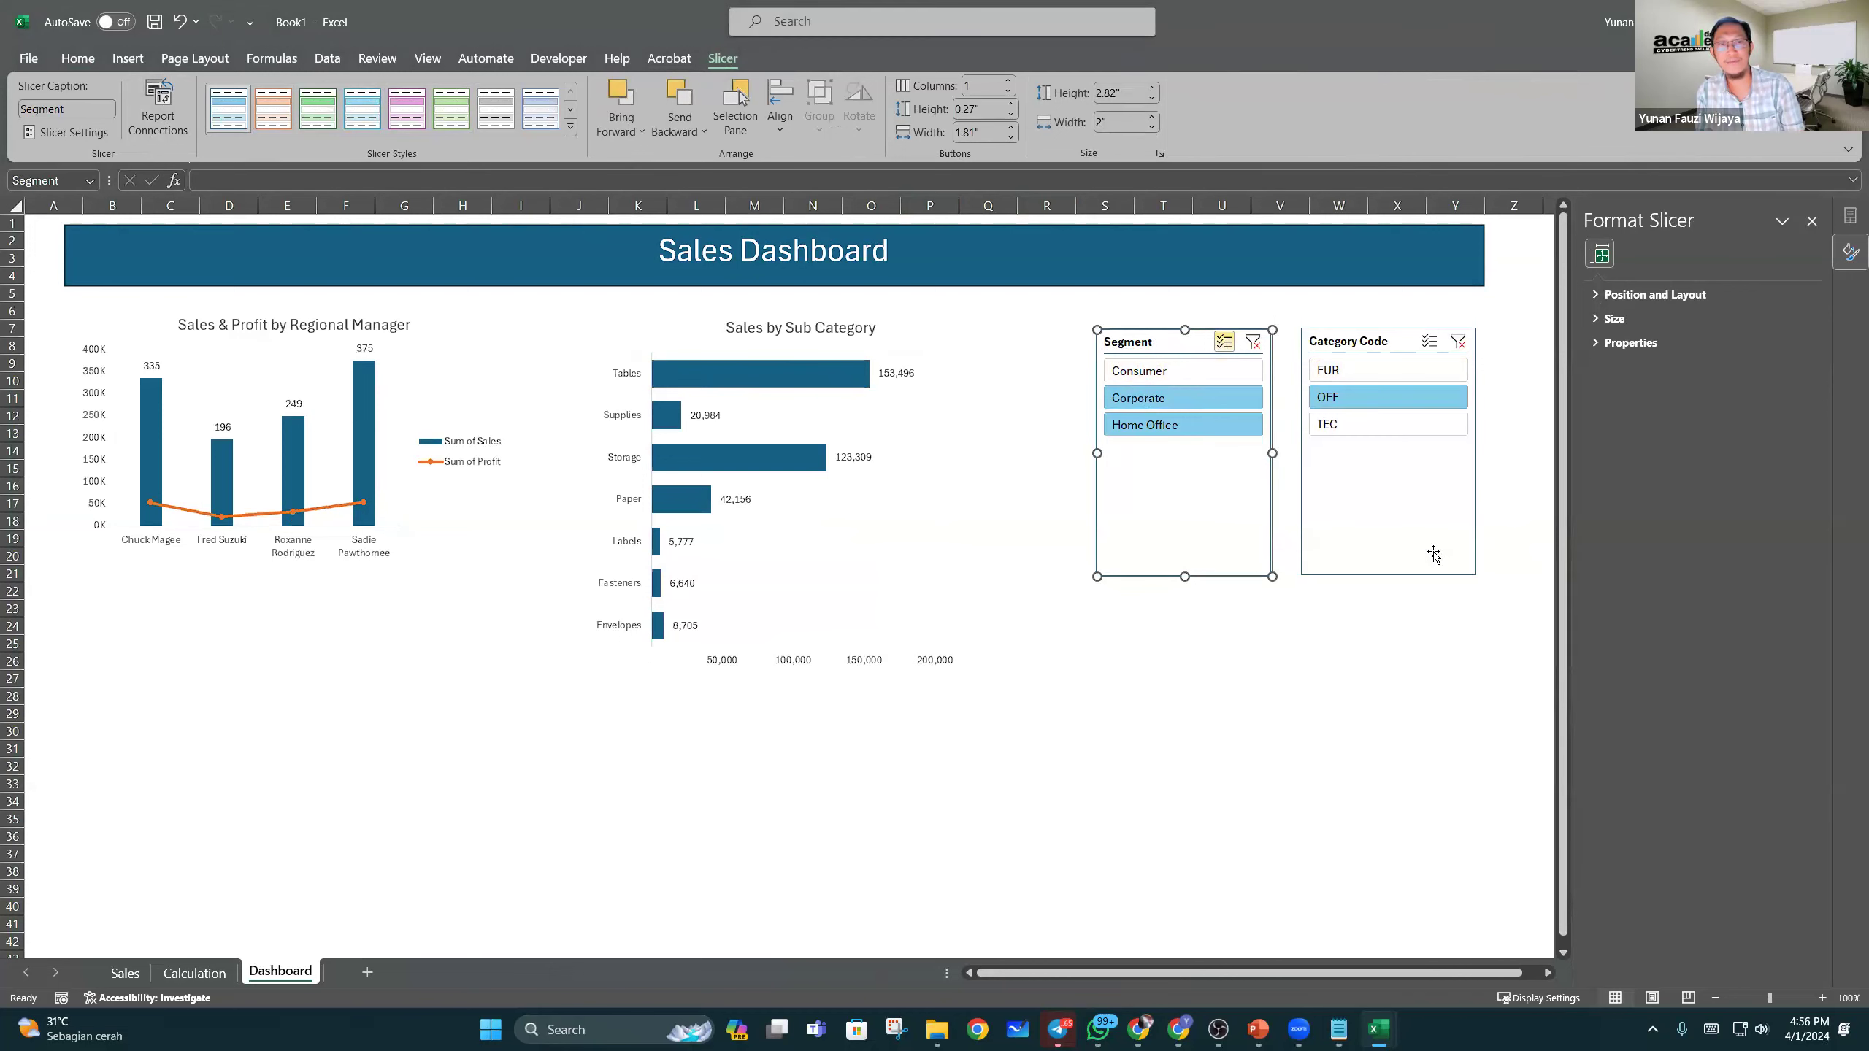
Step: Connect the Category Code slicer to PivotTable1 in addition to PivotTable2
click(1371, 344)
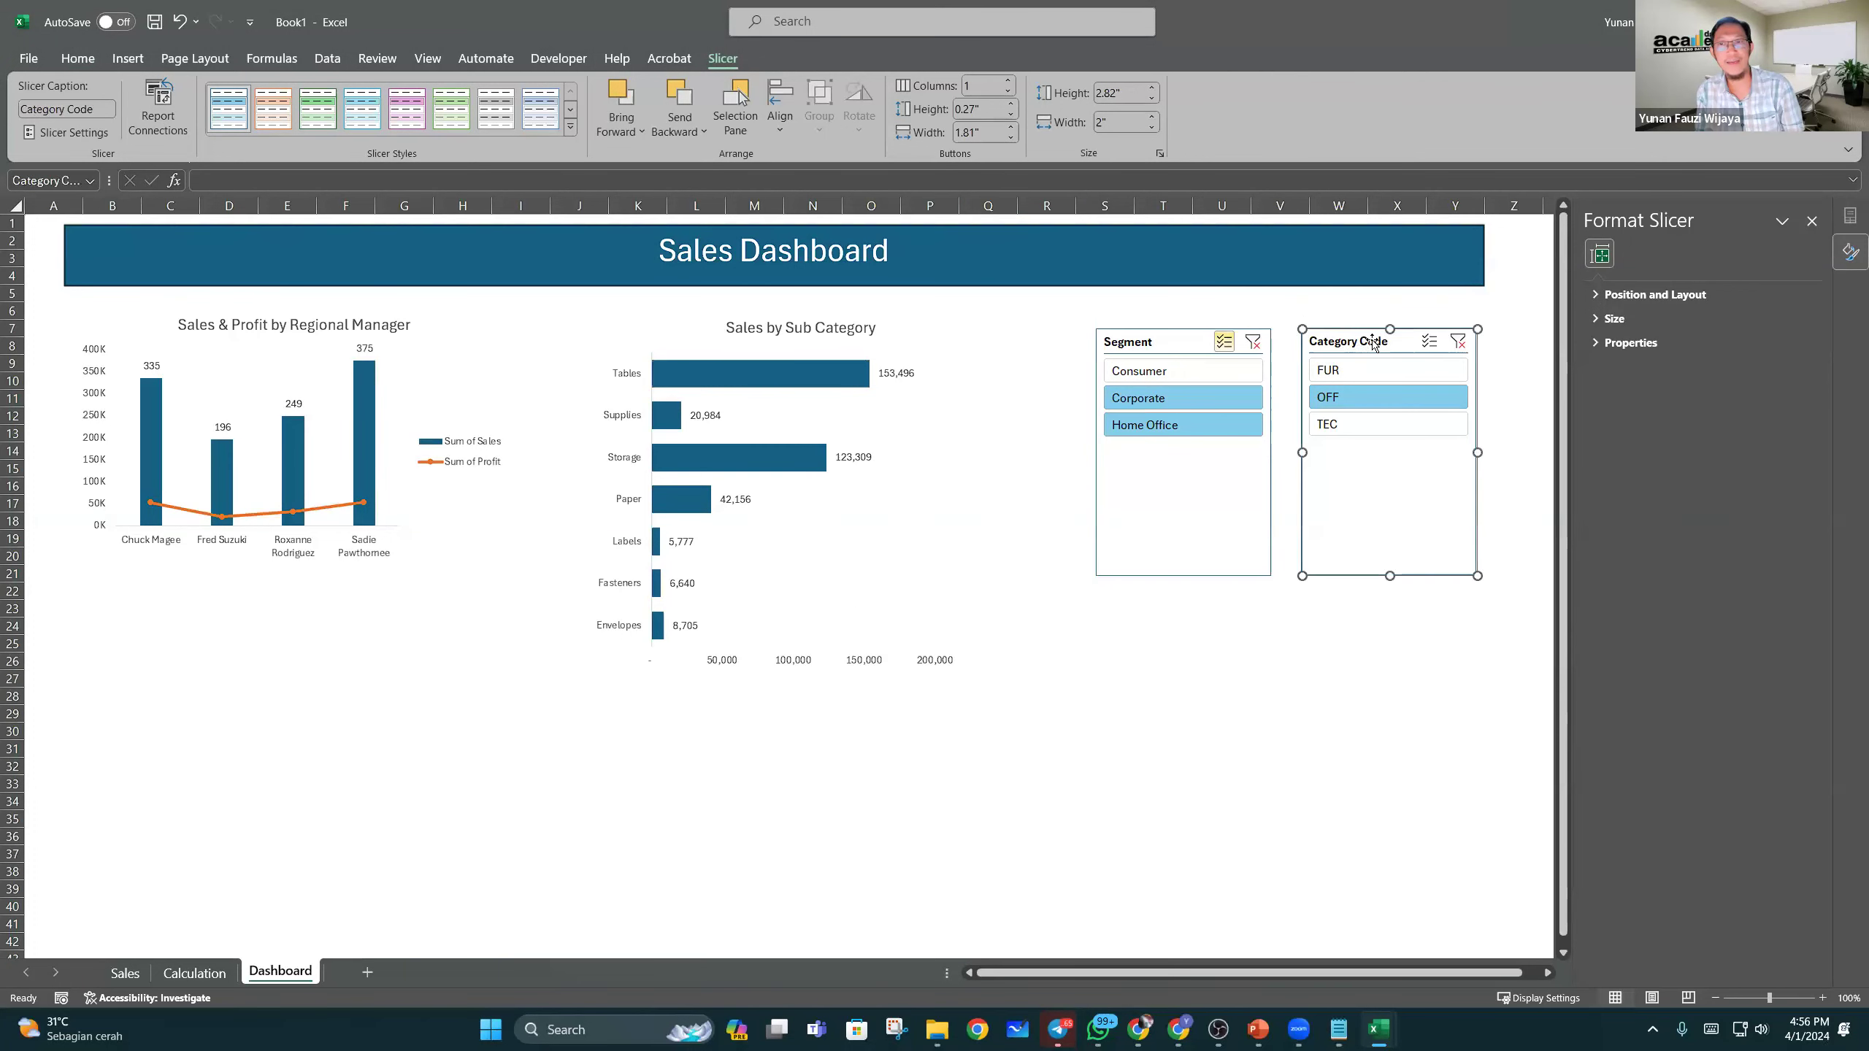
click(184, 128)
click(1219, 476)
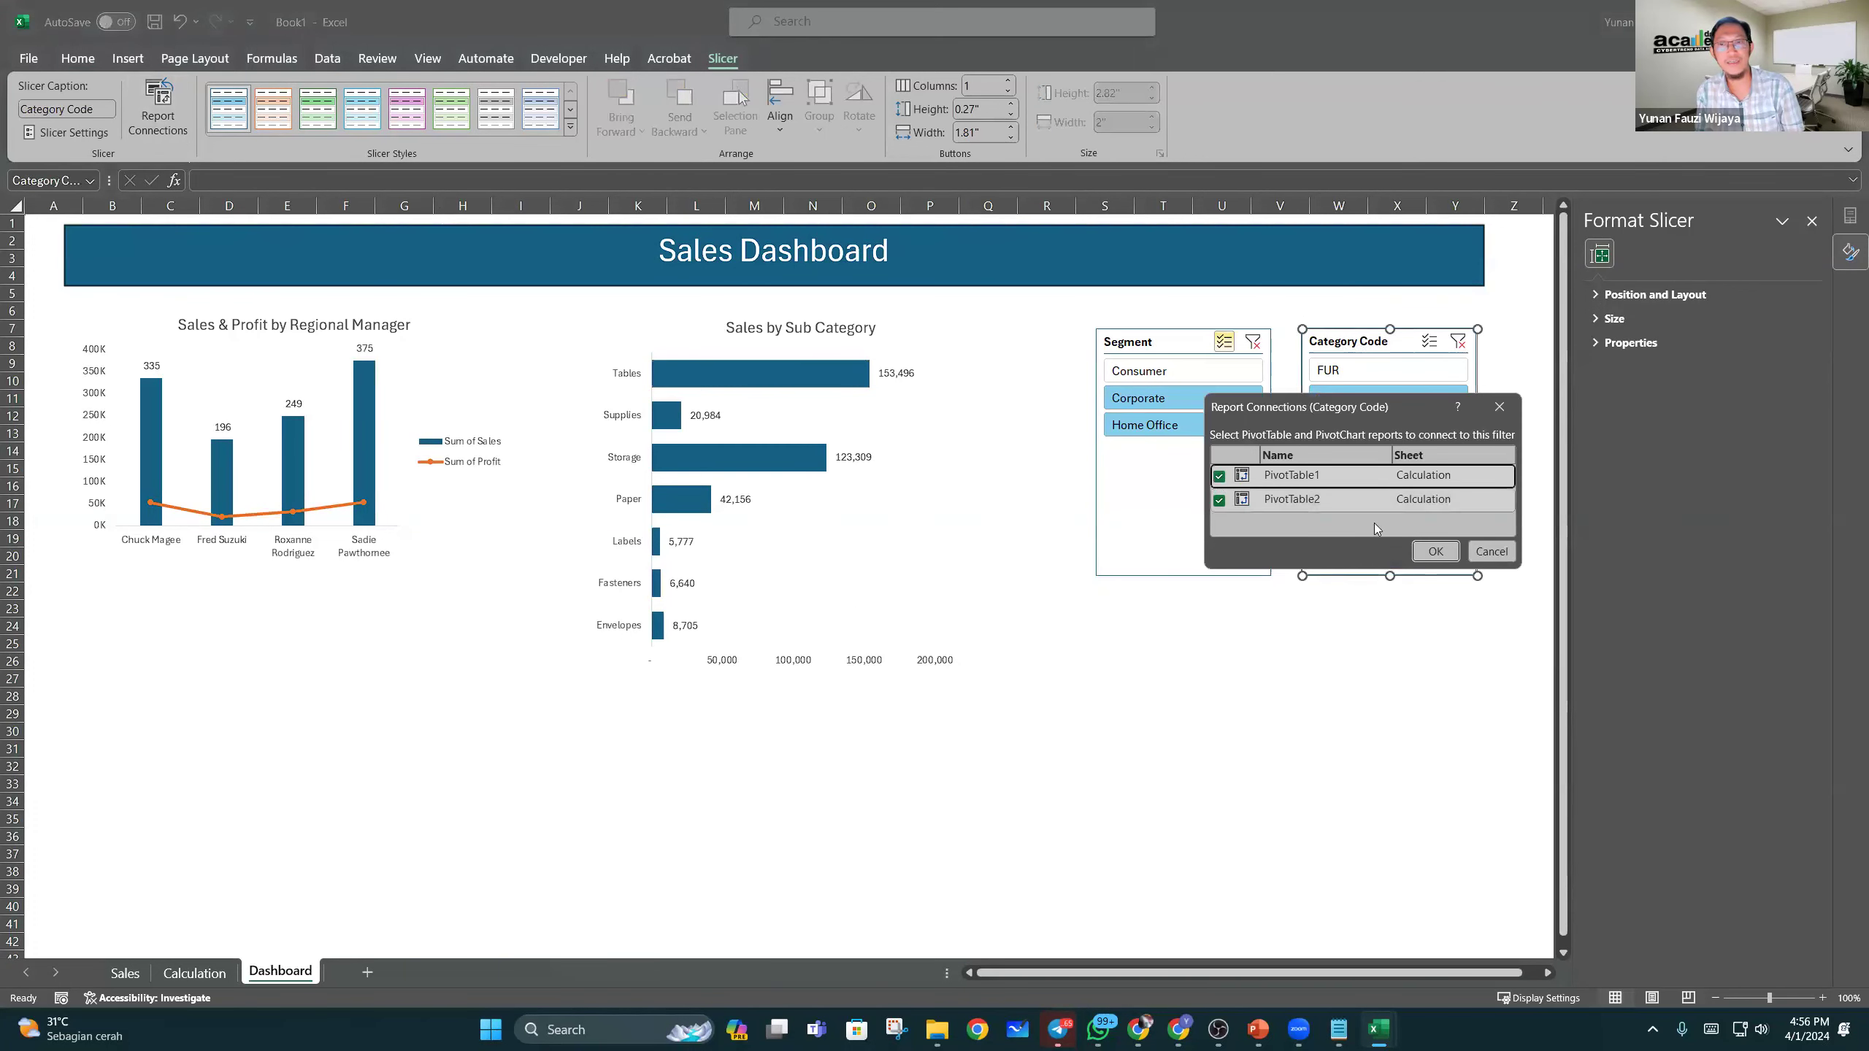
click(1435, 552)
Step: Test the connected Segment slicer by toggling its items, ending with Consumer, Corporate and Home Office all selected
click(1127, 522)
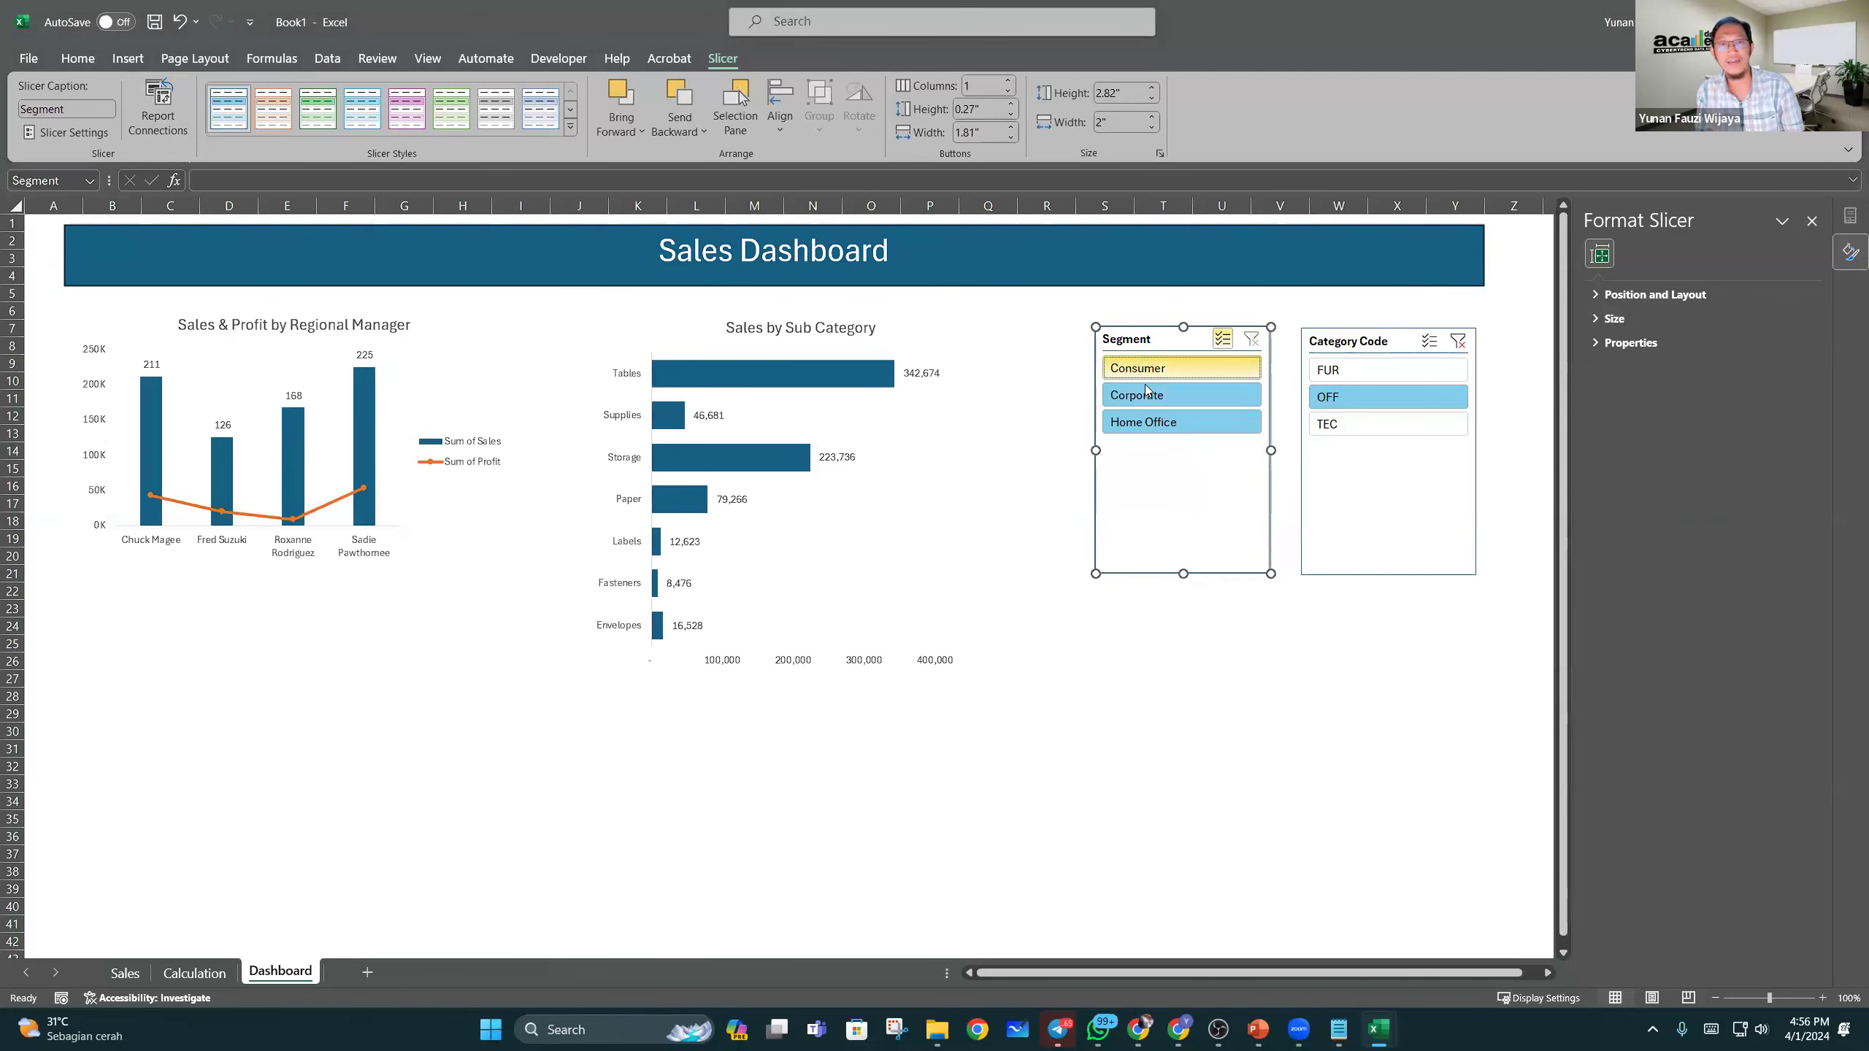
click(1144, 370)
click(1160, 396)
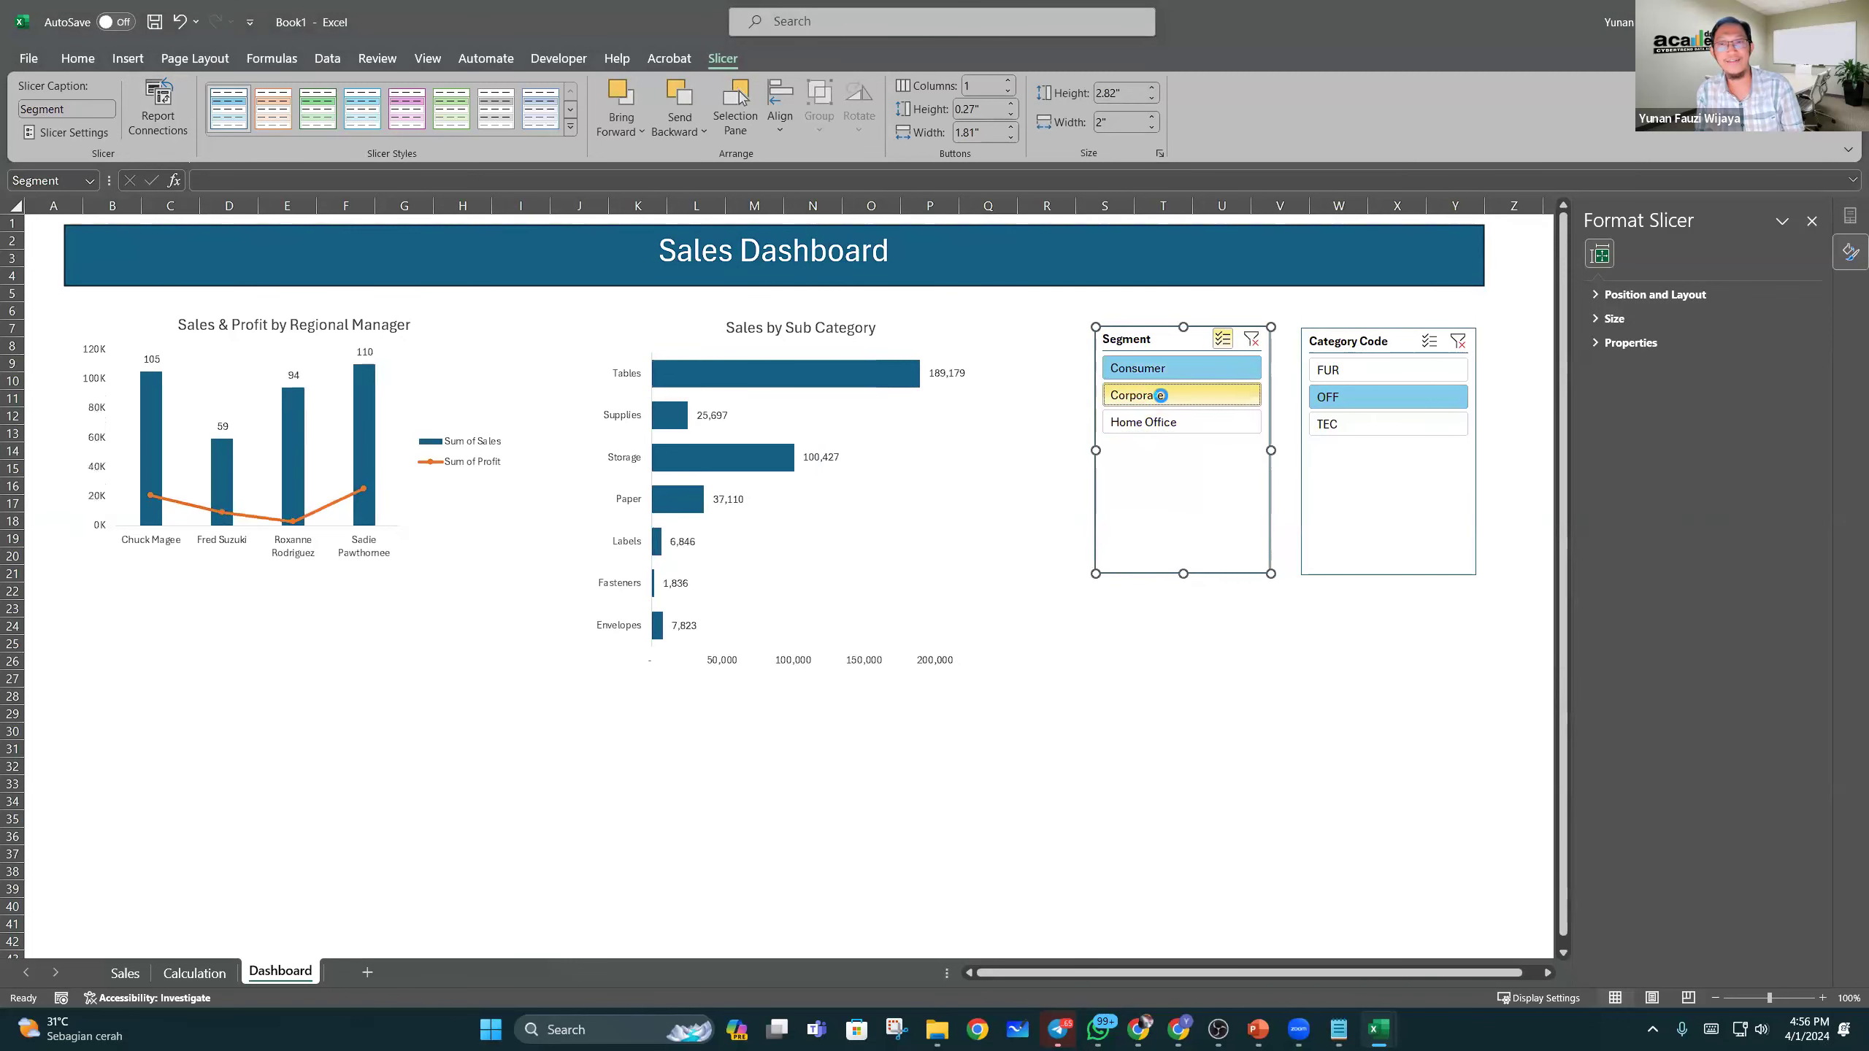
click(1166, 423)
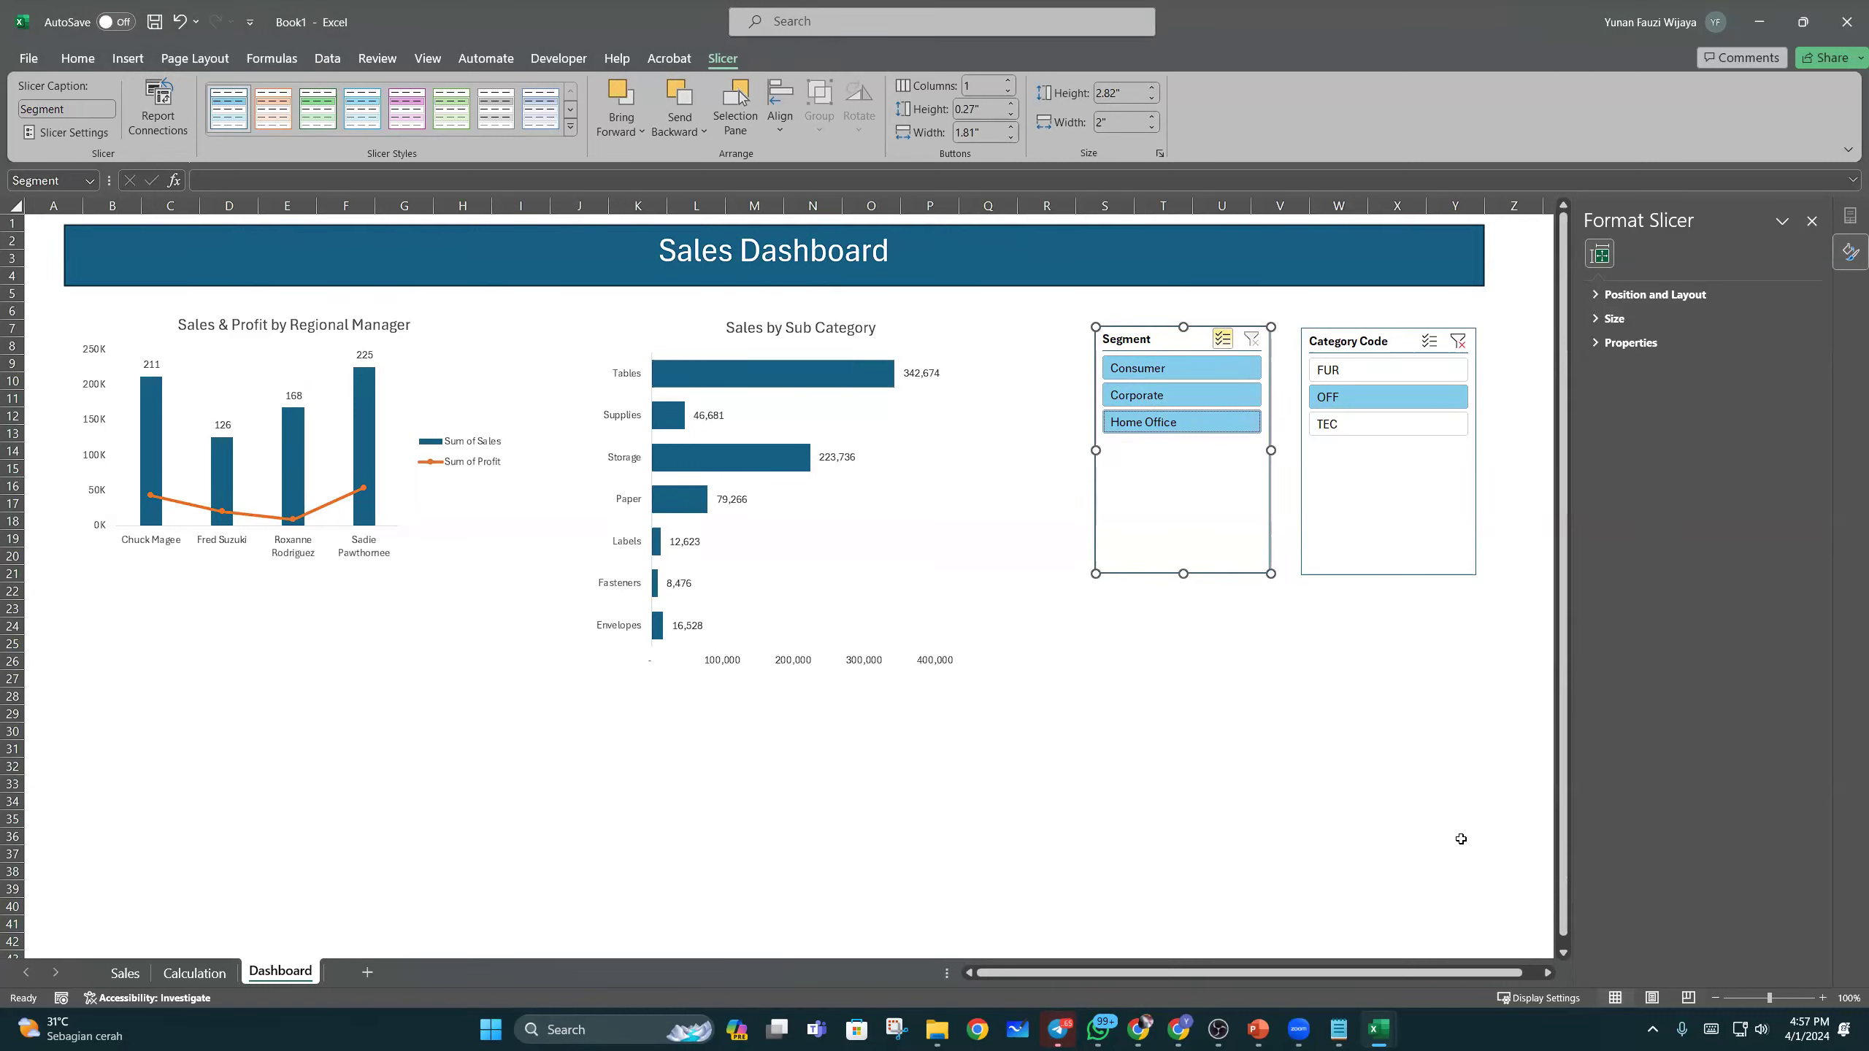
click(1451, 798)
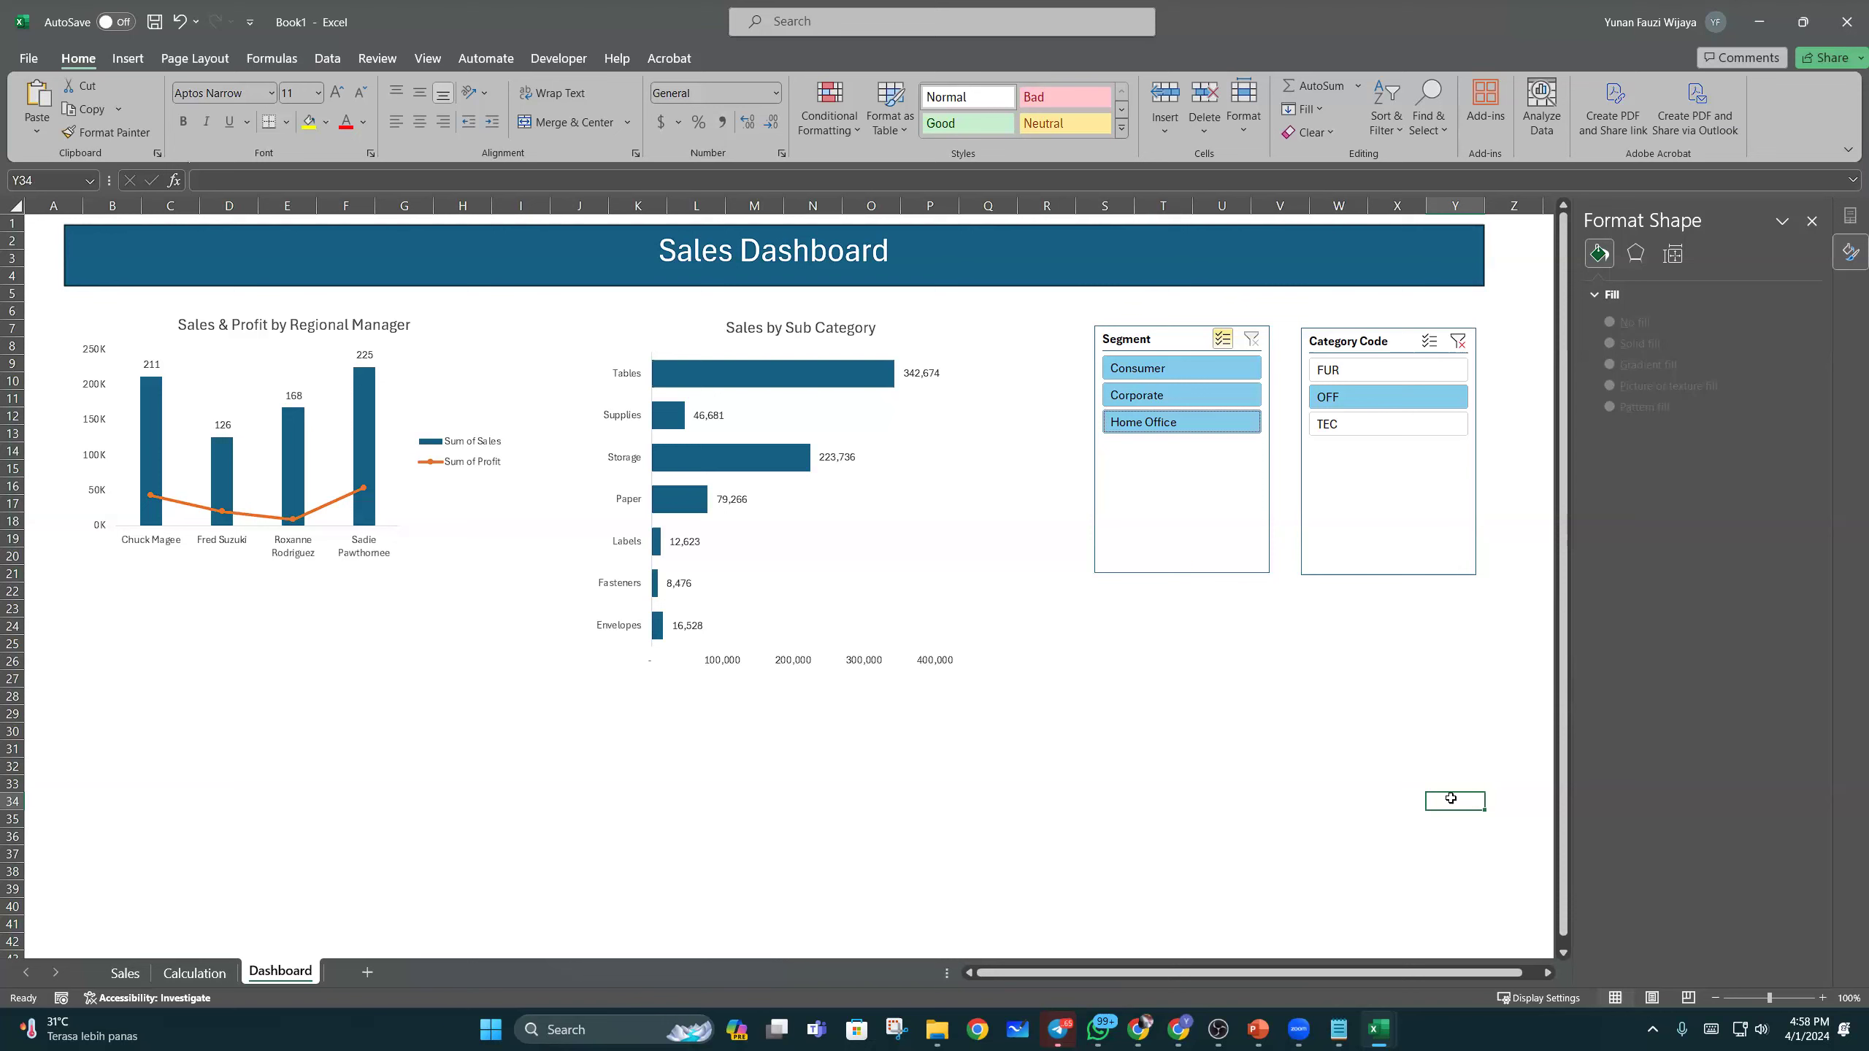
Step: Filter by TEC, OFF and FUR individually, then enable multi-select on the Category Code slicer and include all three categories
click(1399, 426)
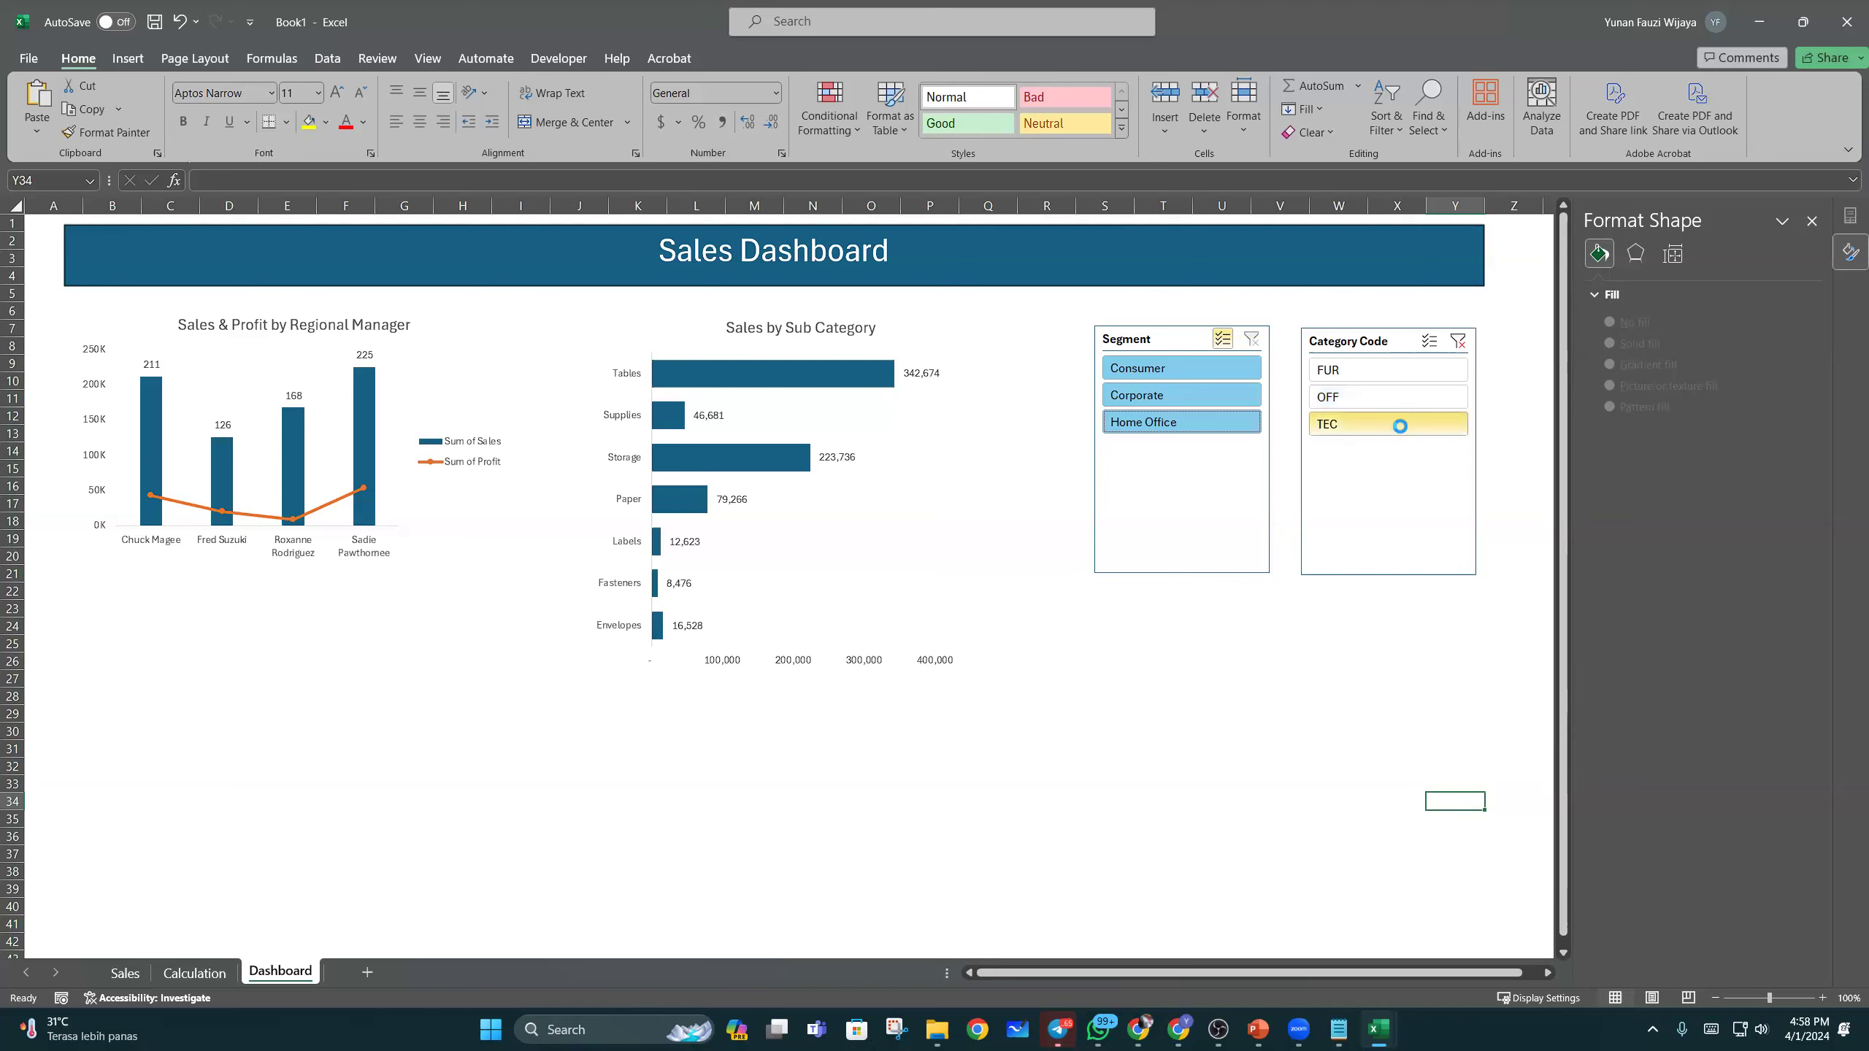
click(1392, 399)
click(1400, 372)
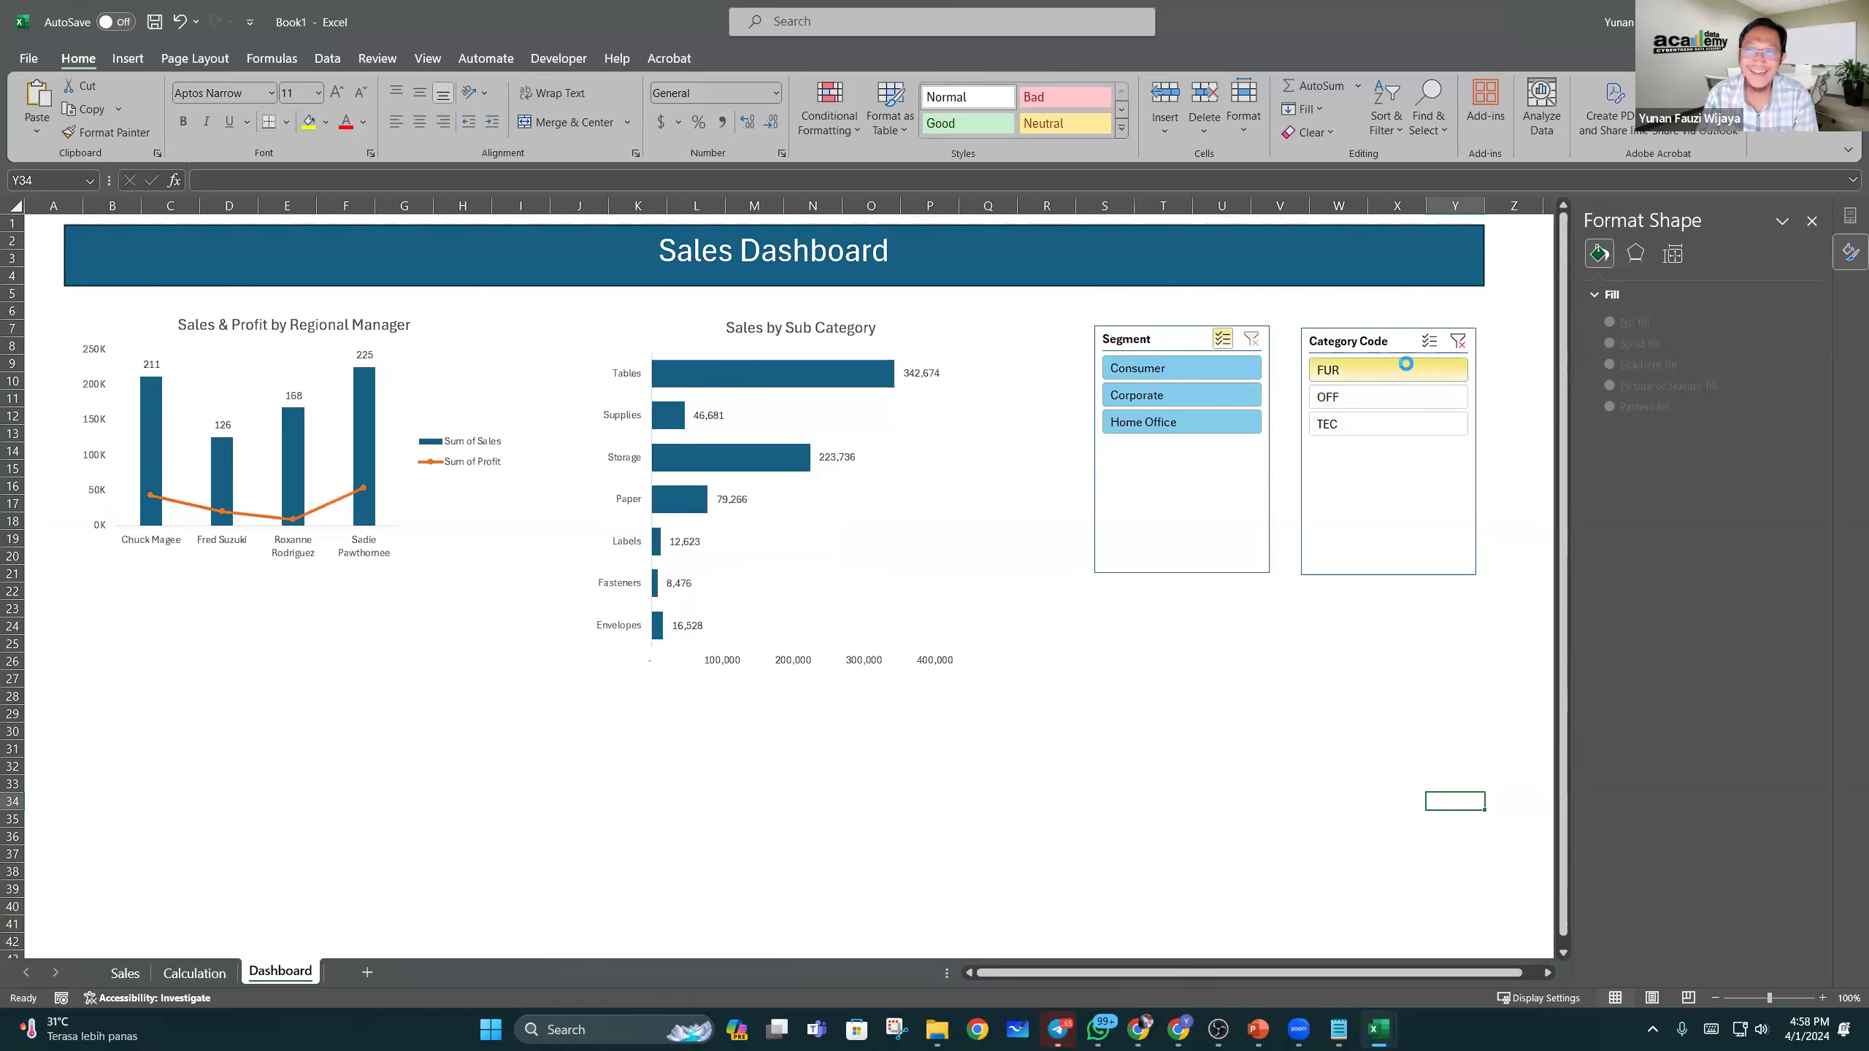
click(1429, 342)
click(1406, 400)
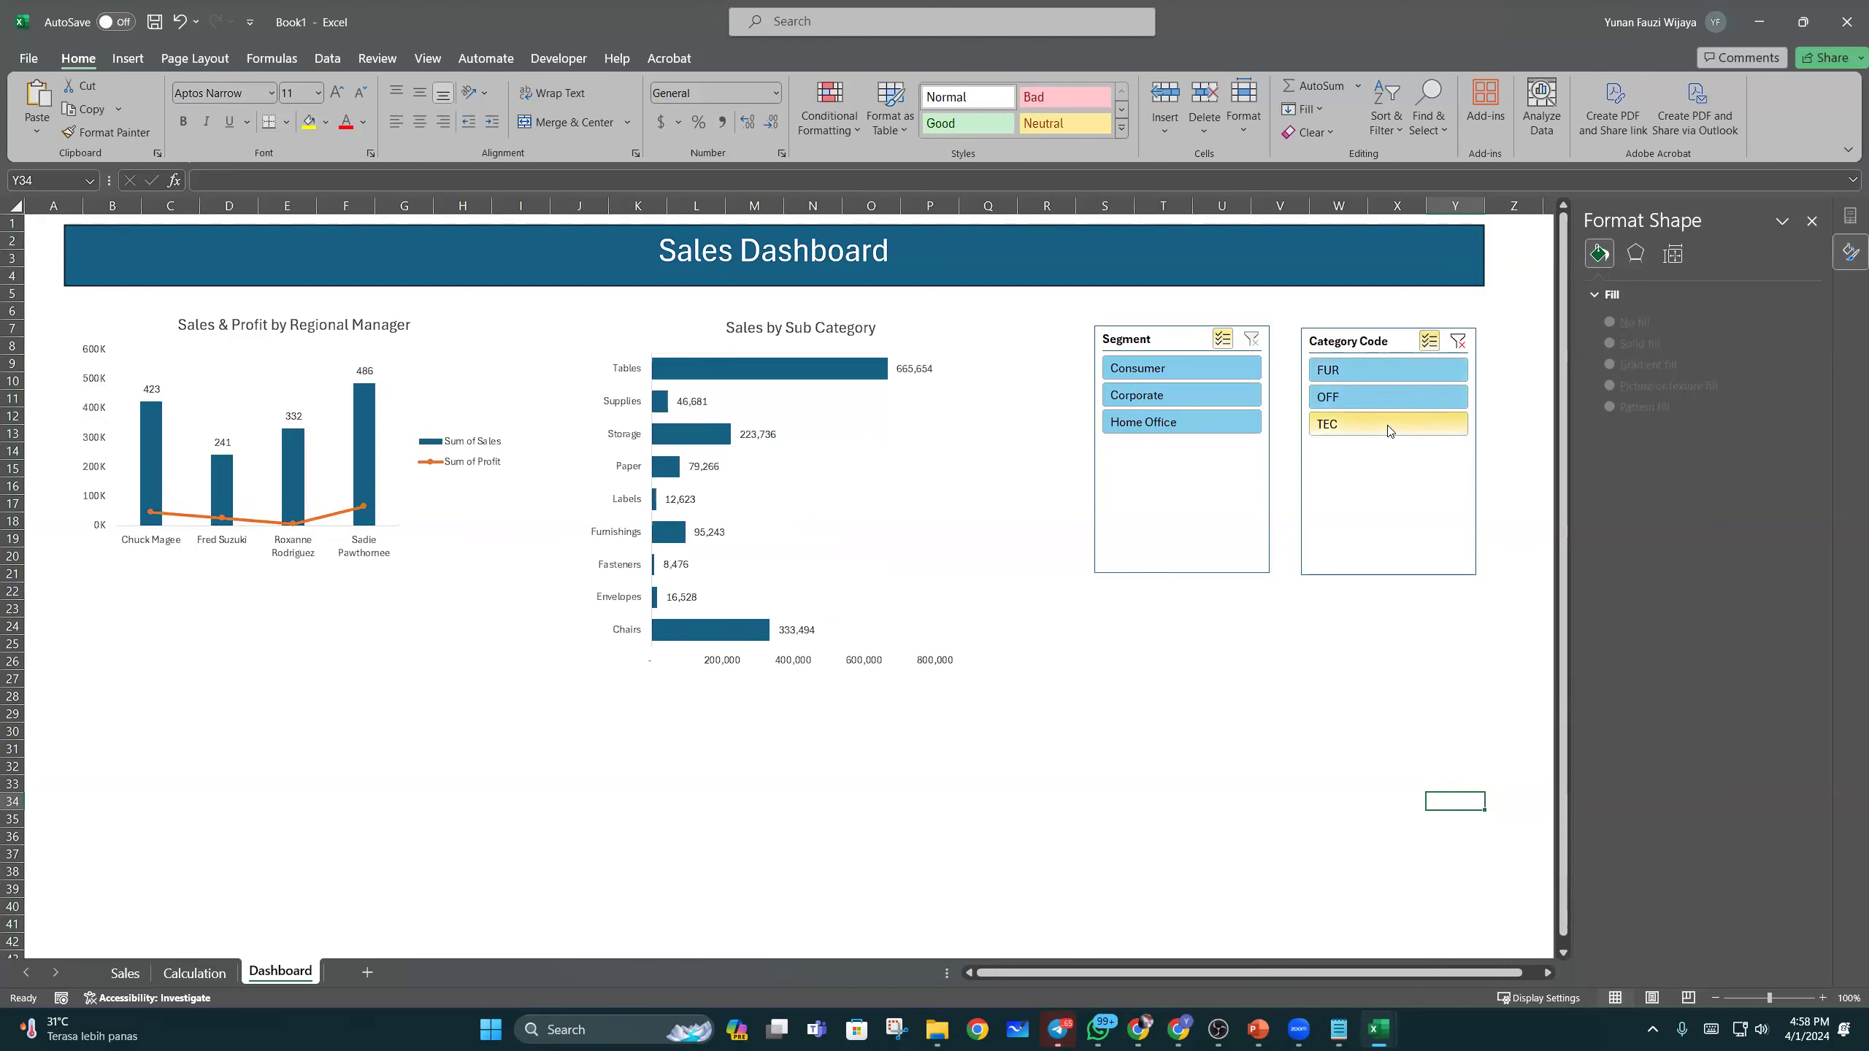
click(1389, 427)
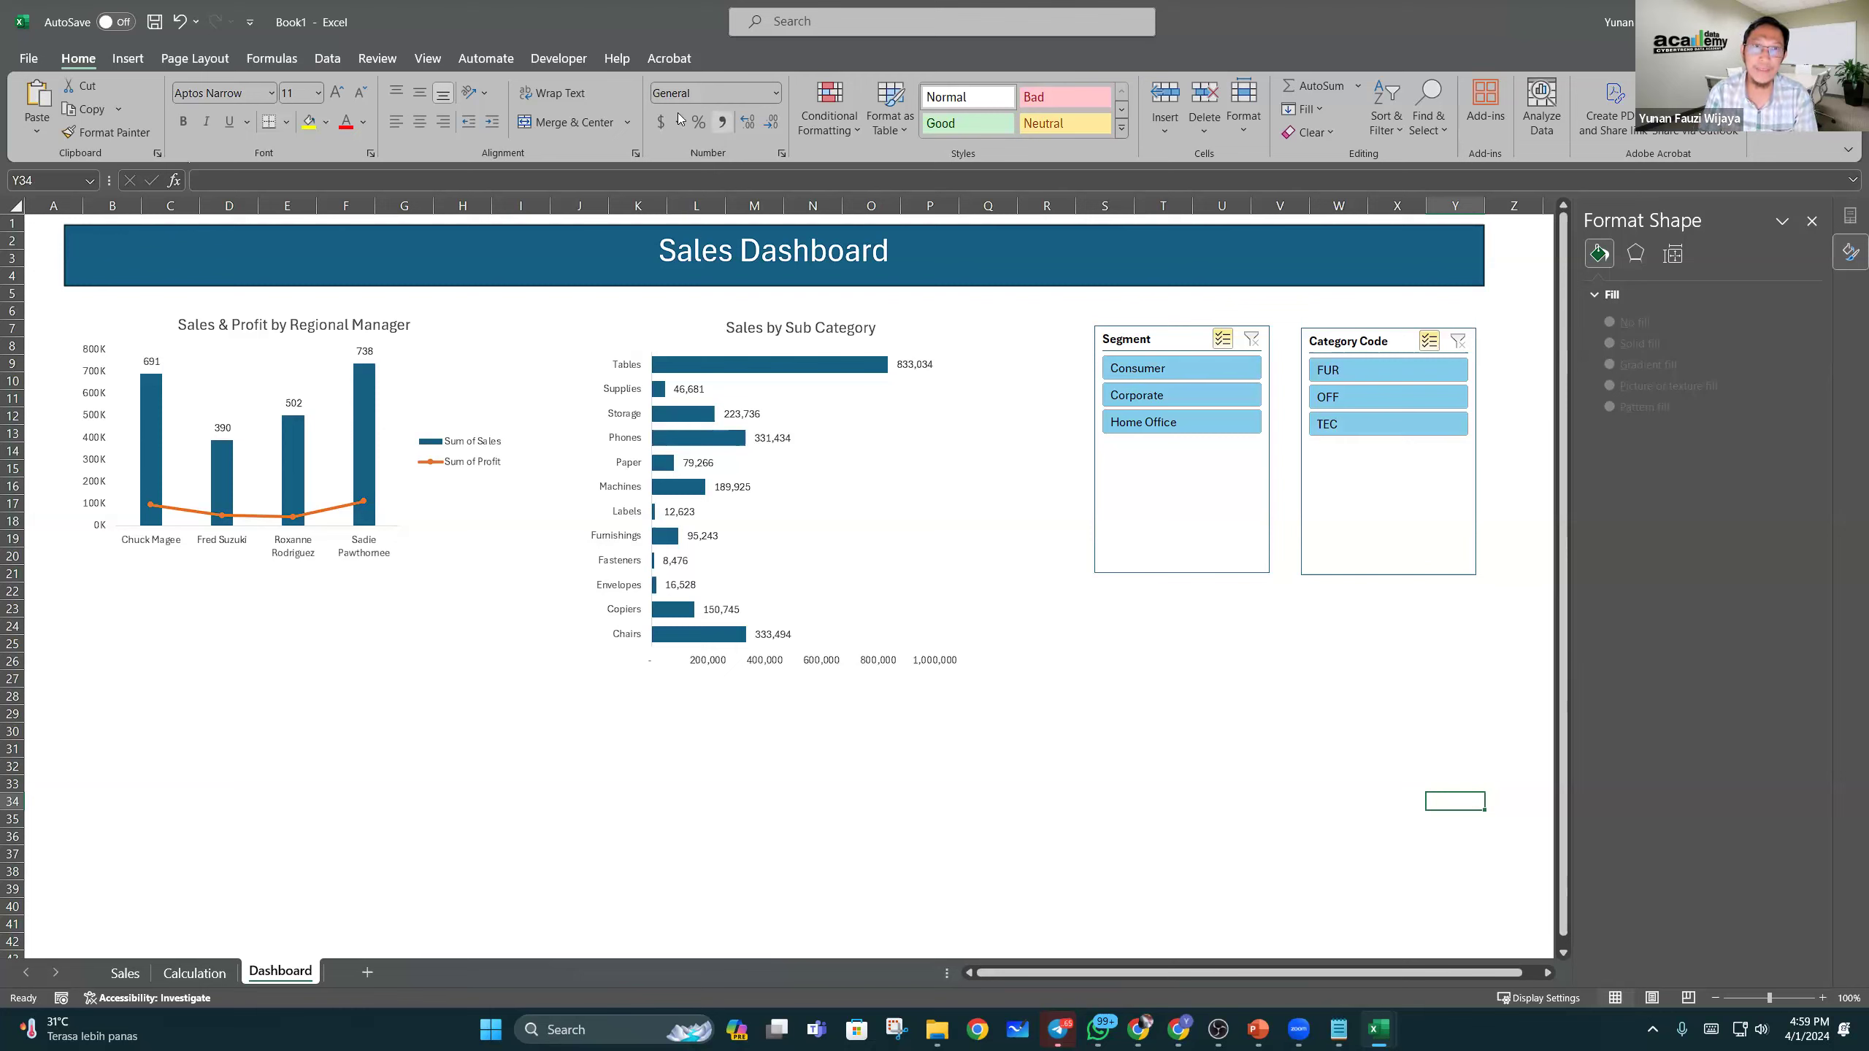
Step: Insert a combo box form control in the empty area below the Regional Manager chart, around row 25
click(559, 58)
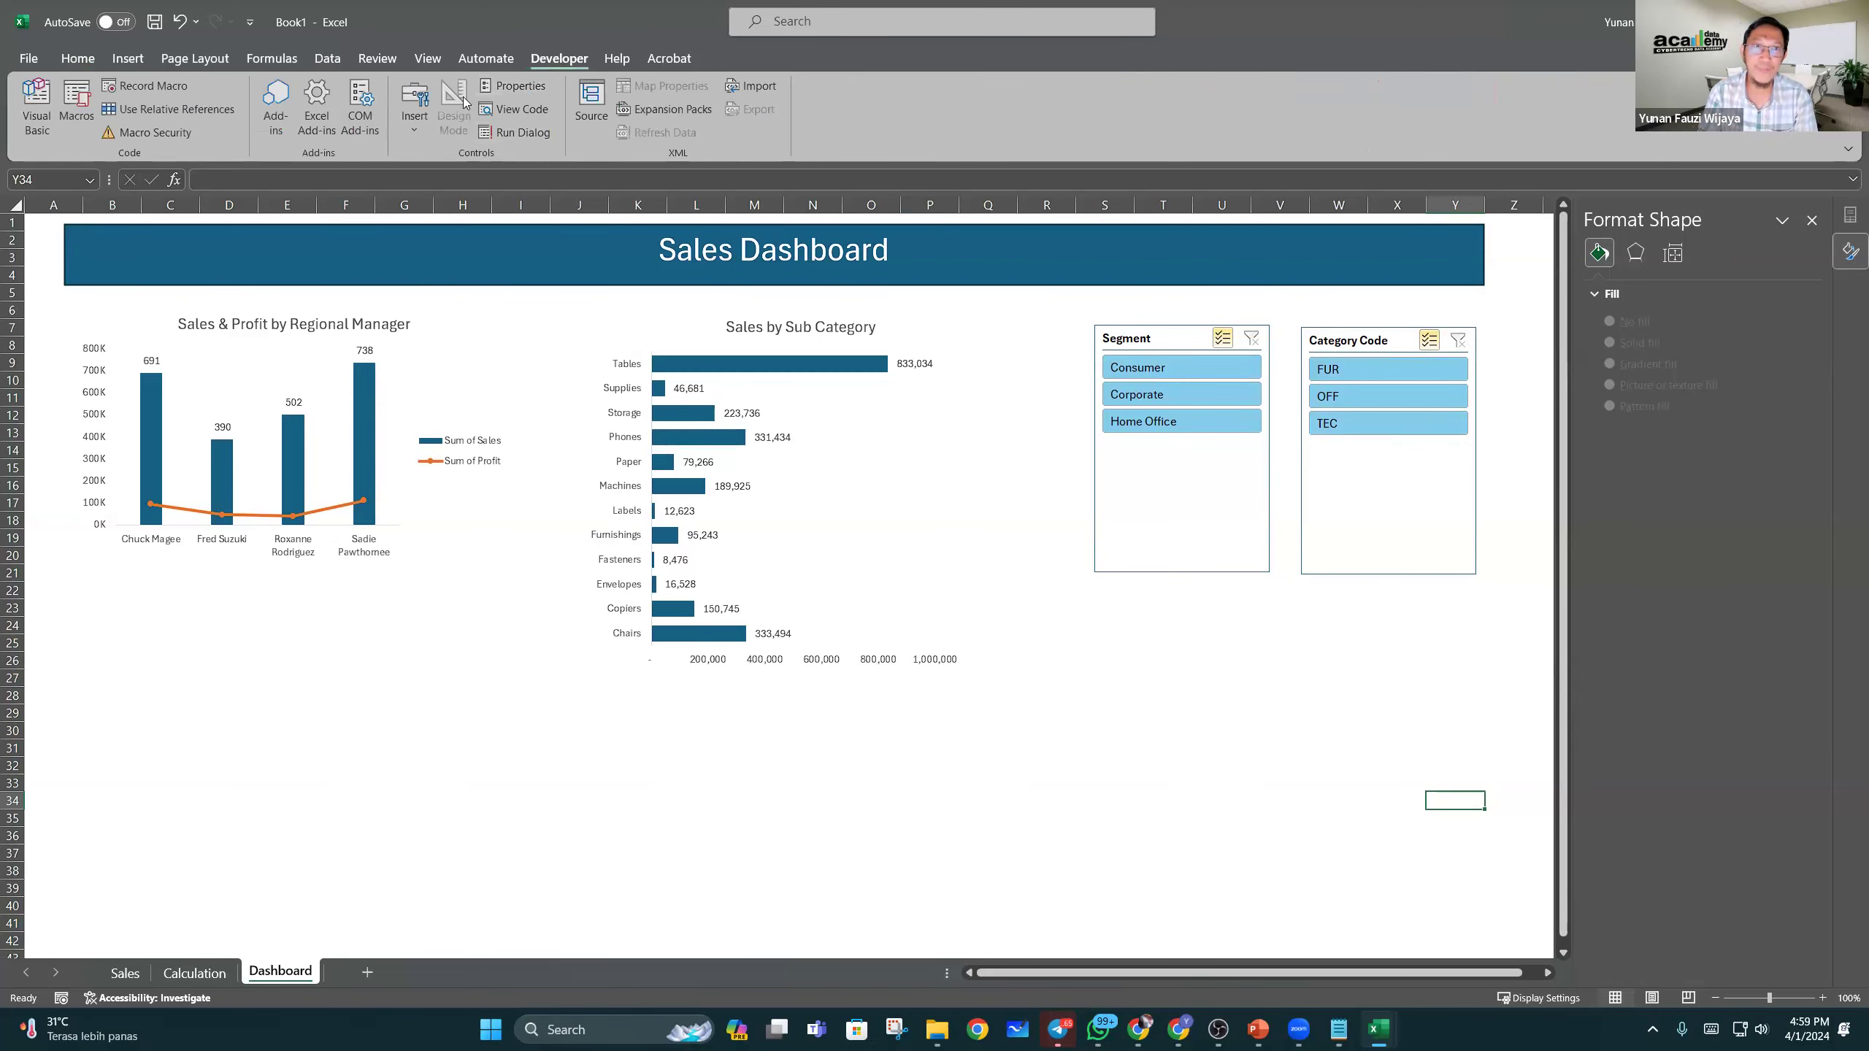
click(414, 121)
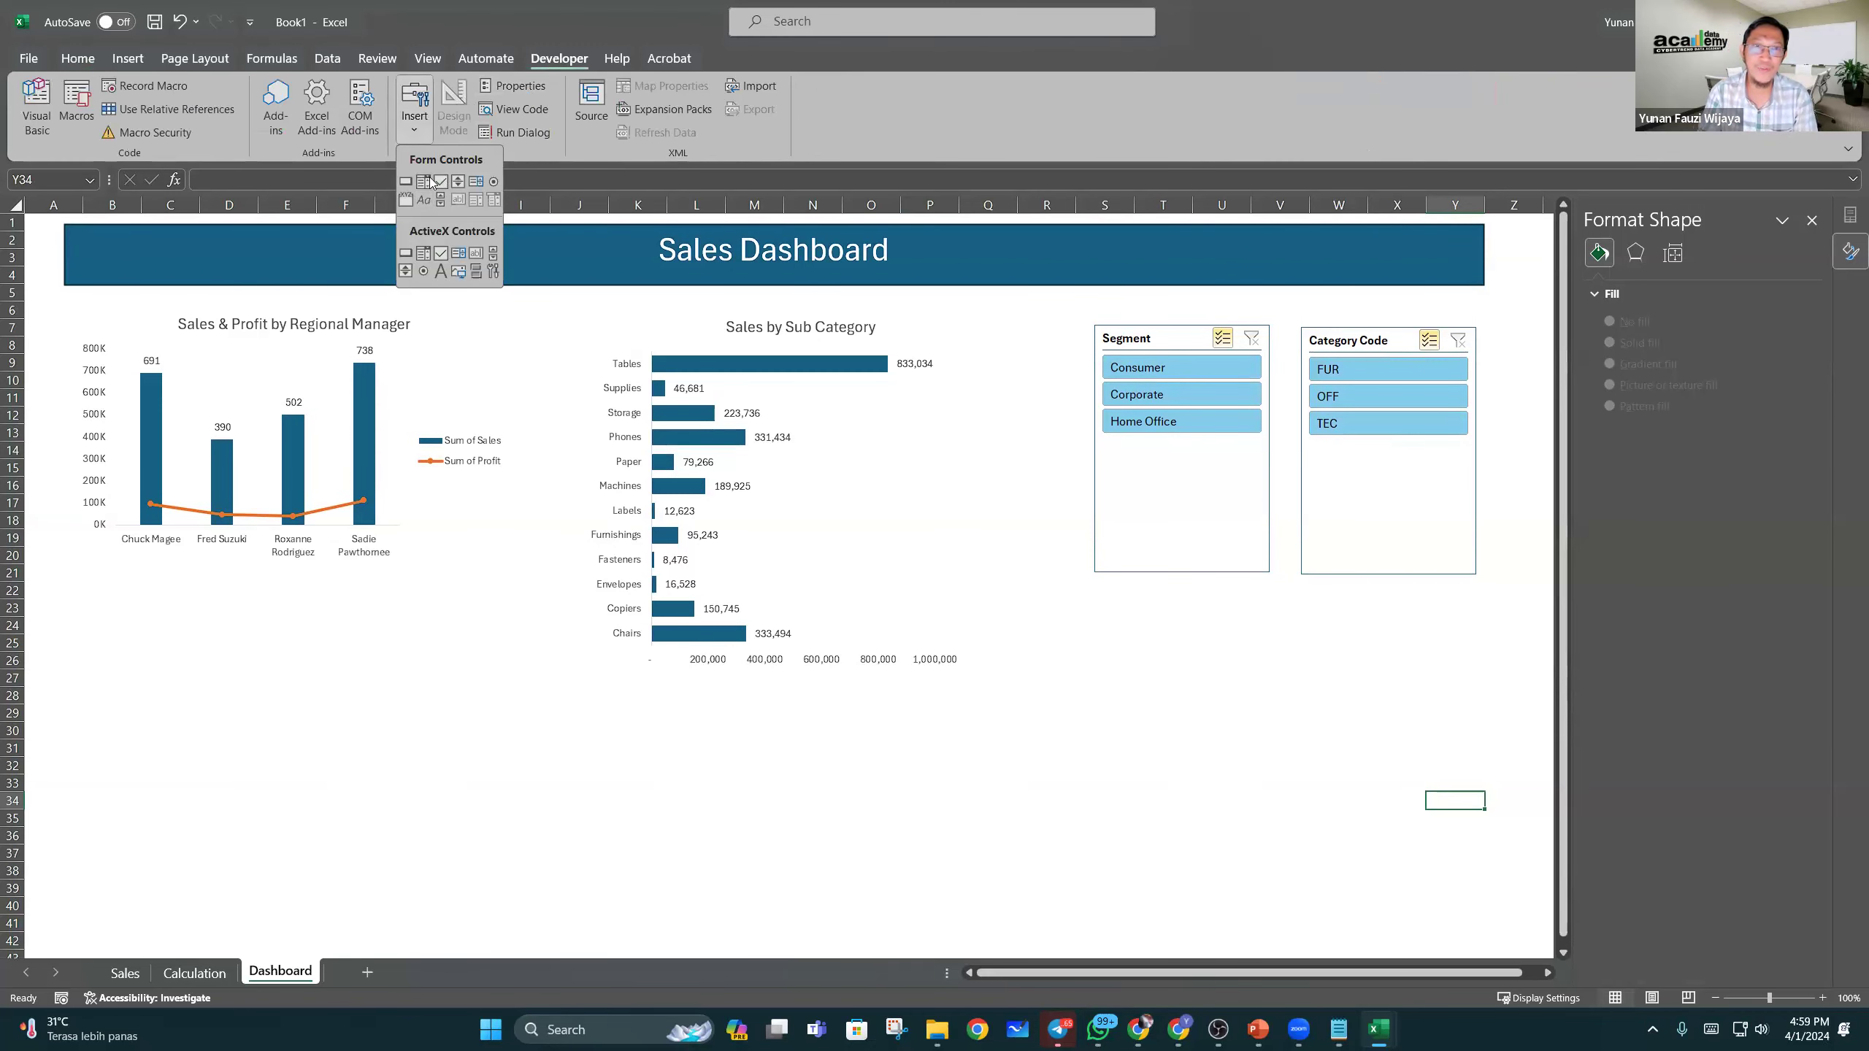
click(428, 183)
drag(316, 631, 548, 650)
click(464, 678)
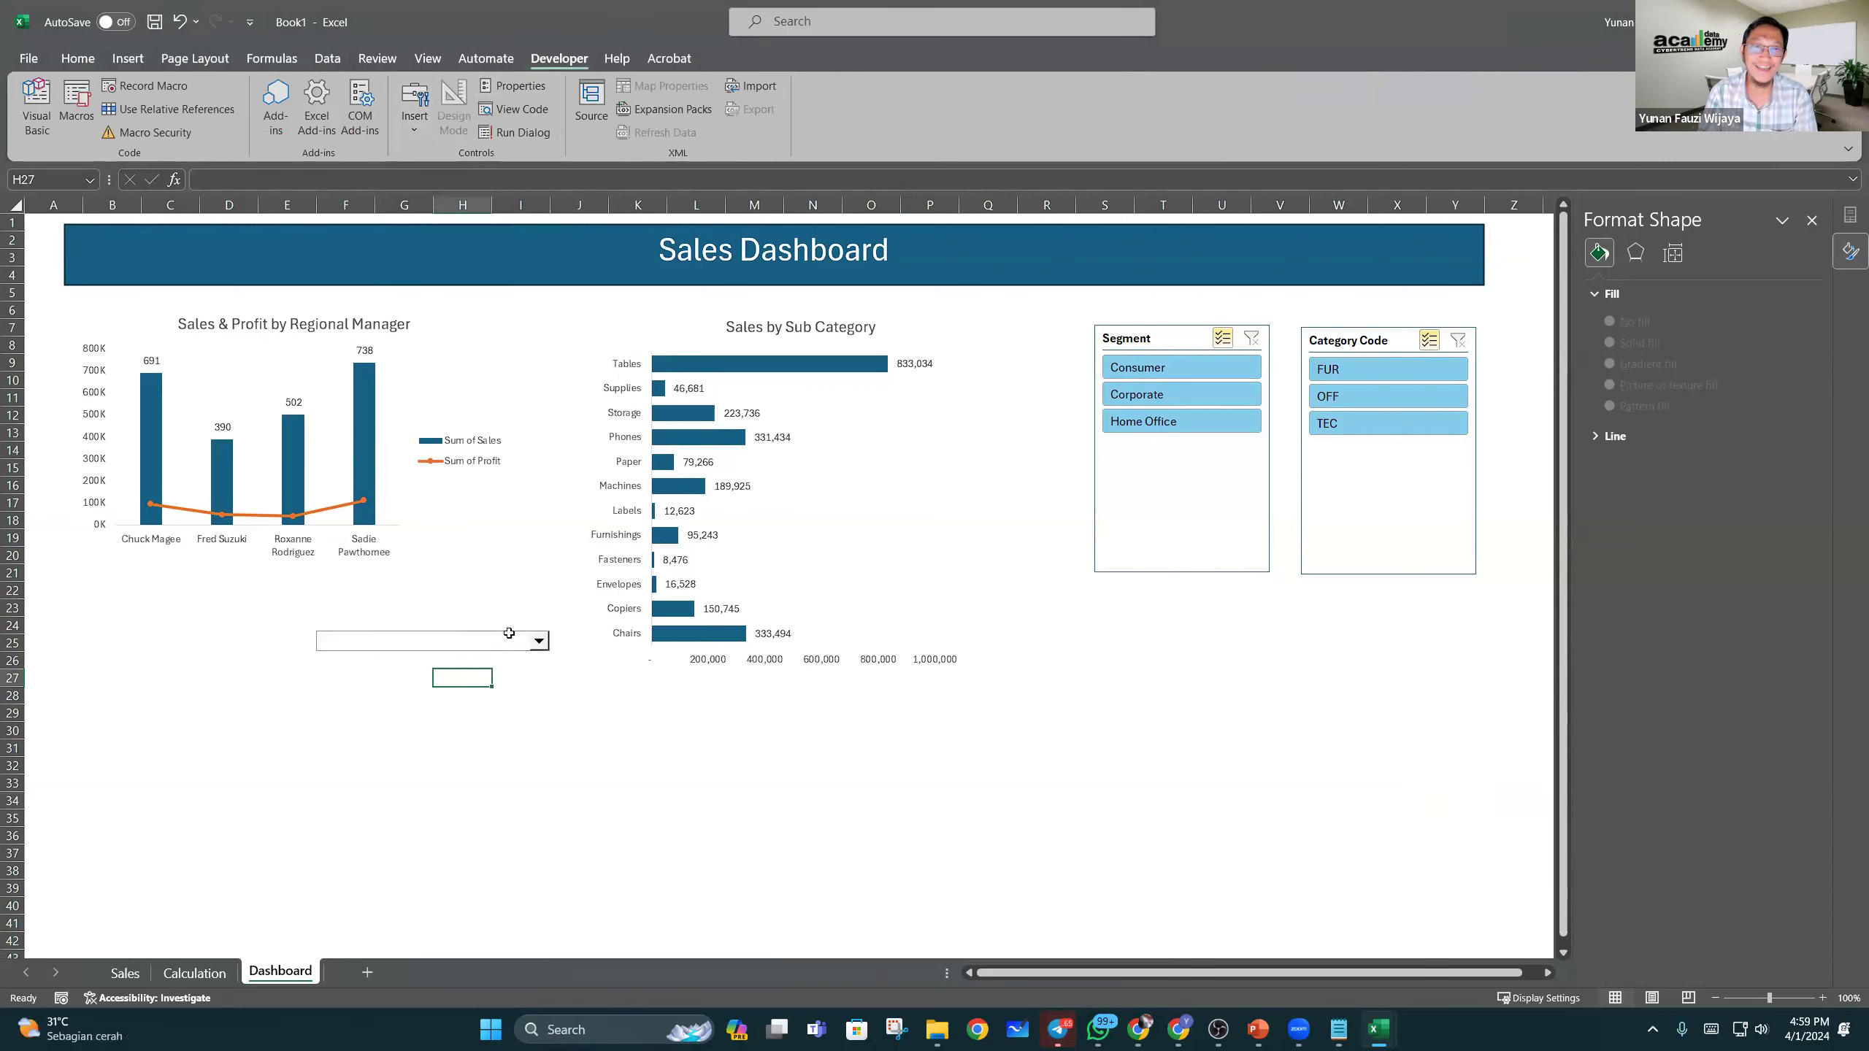
click(414, 118)
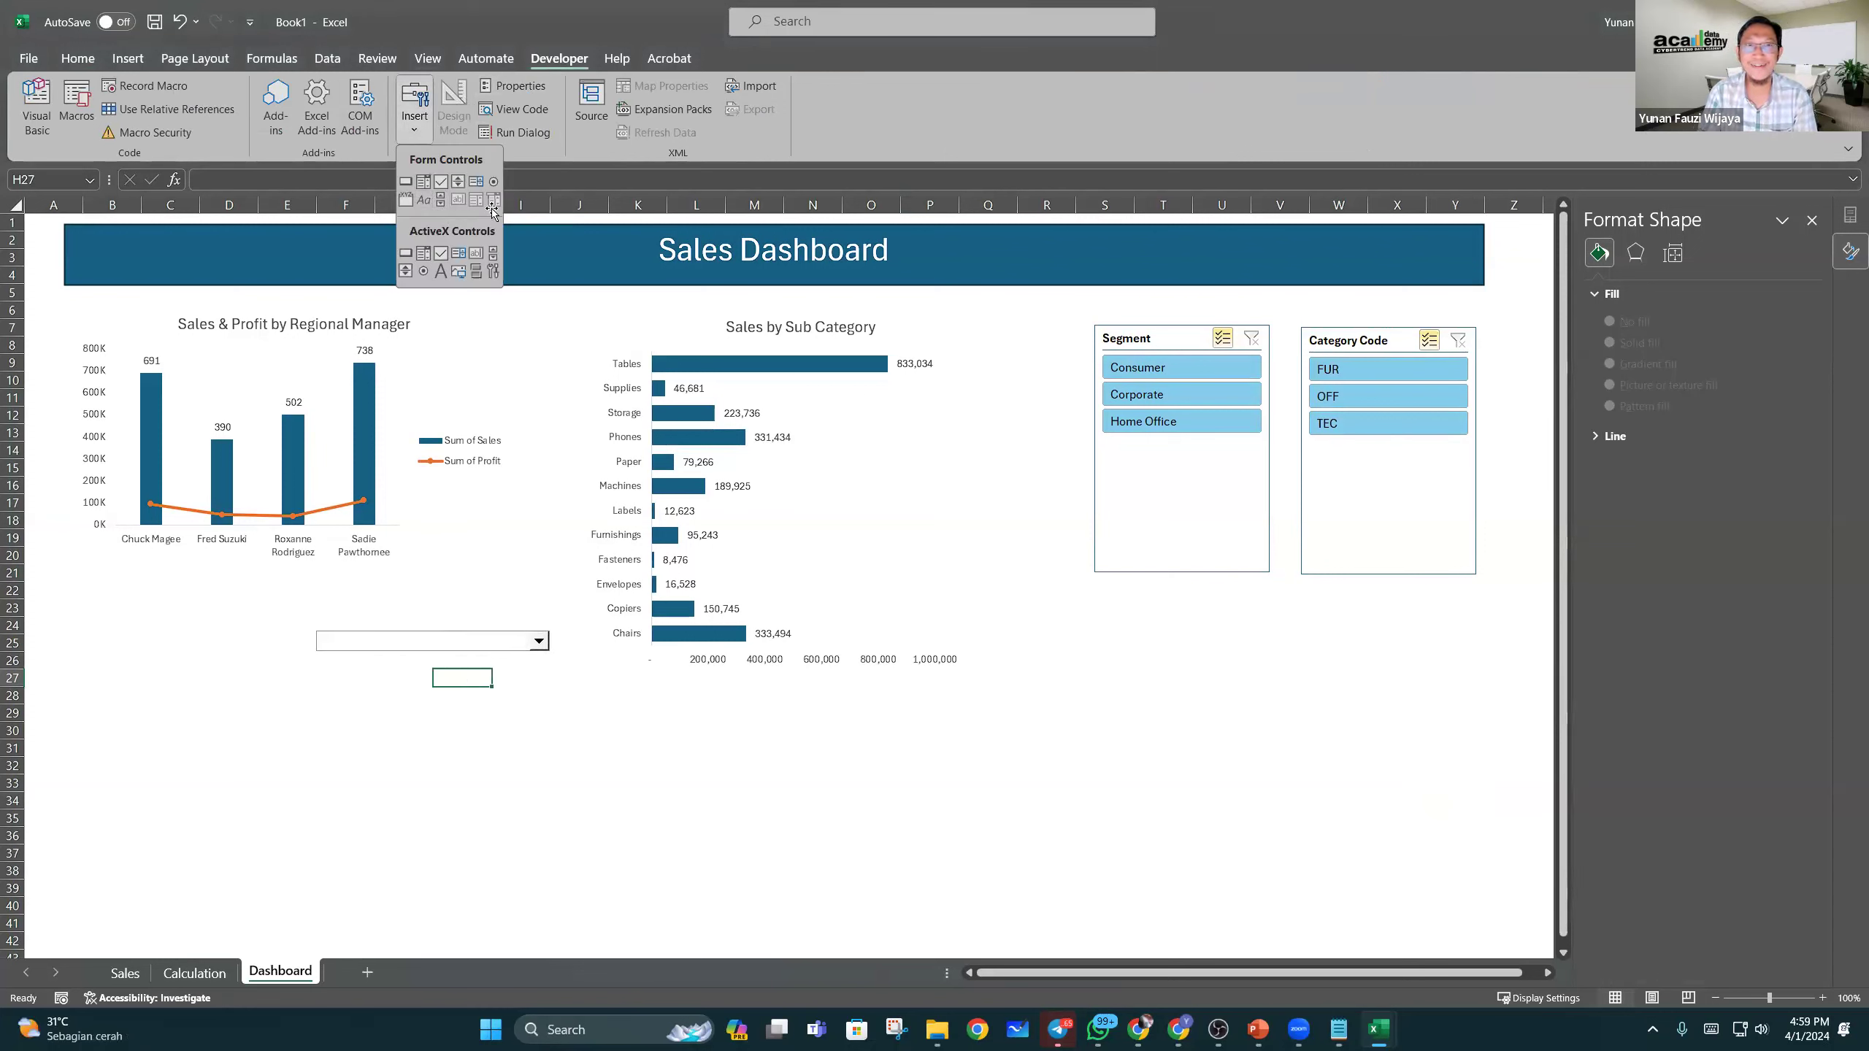
click(1057, 618)
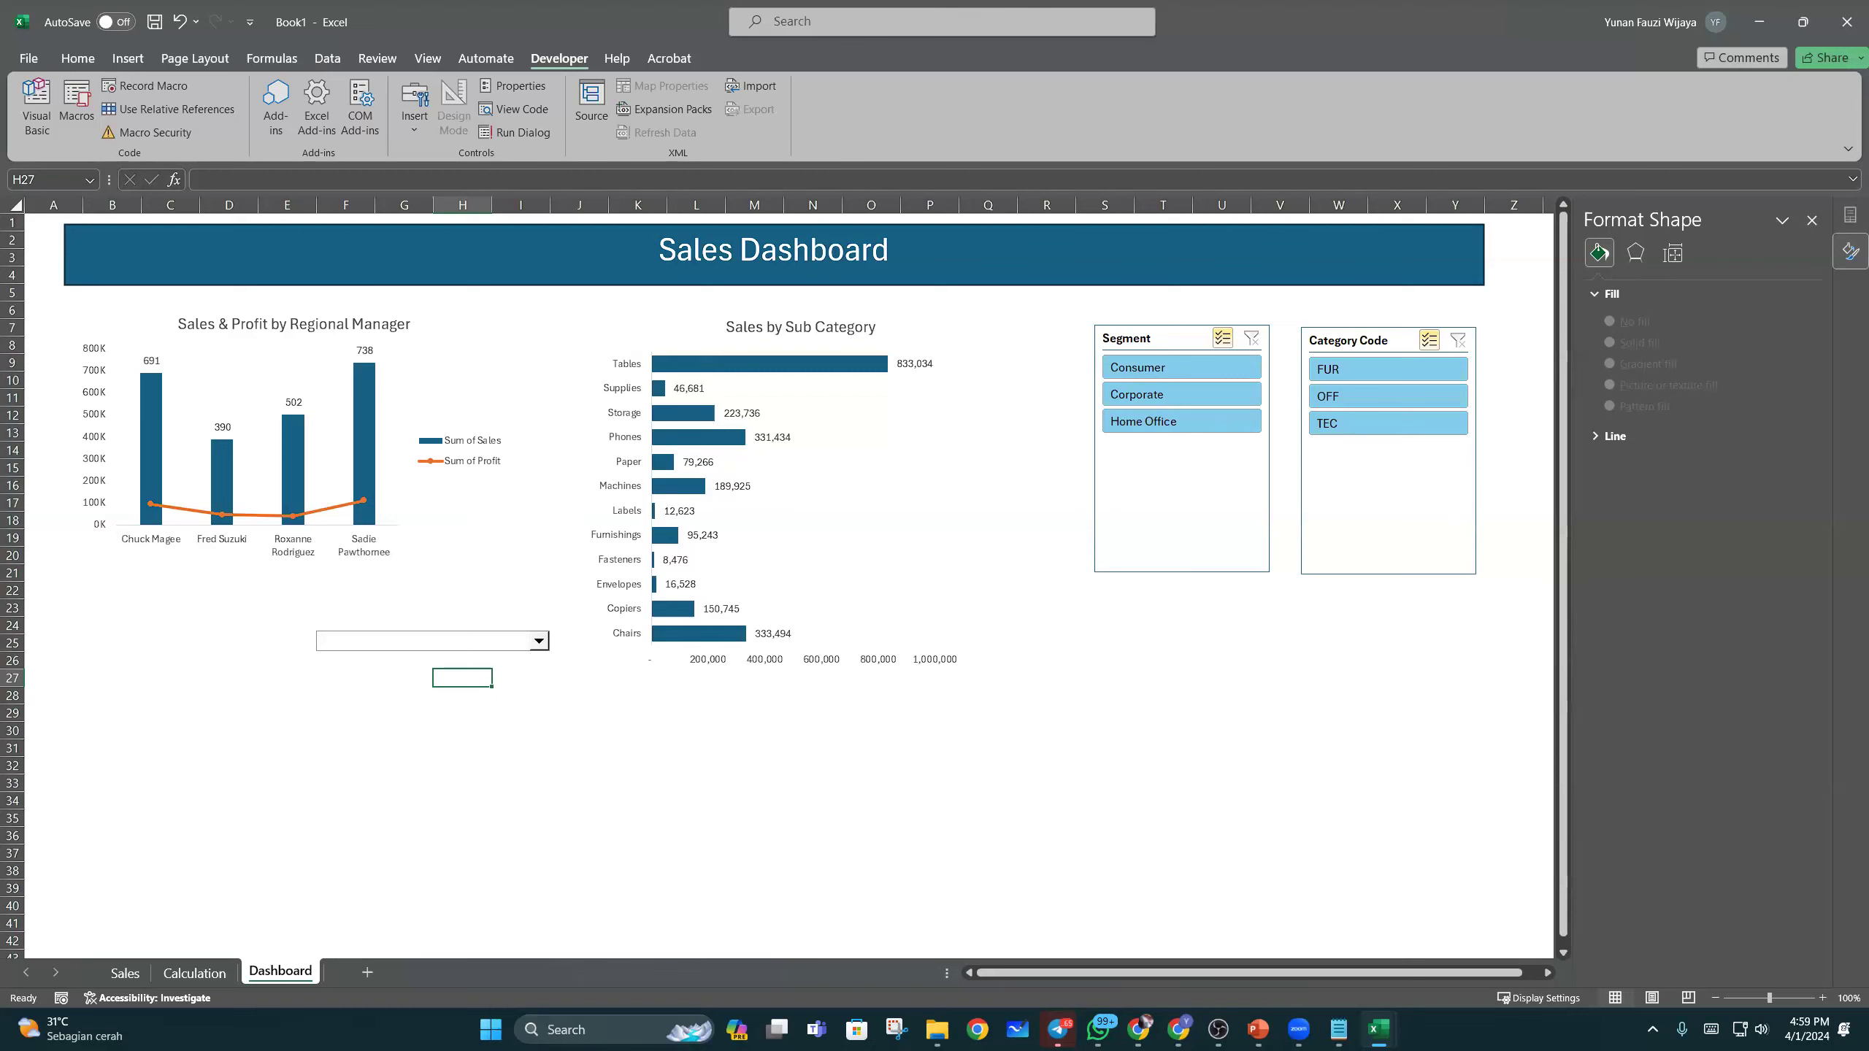
key(alt+Tab)
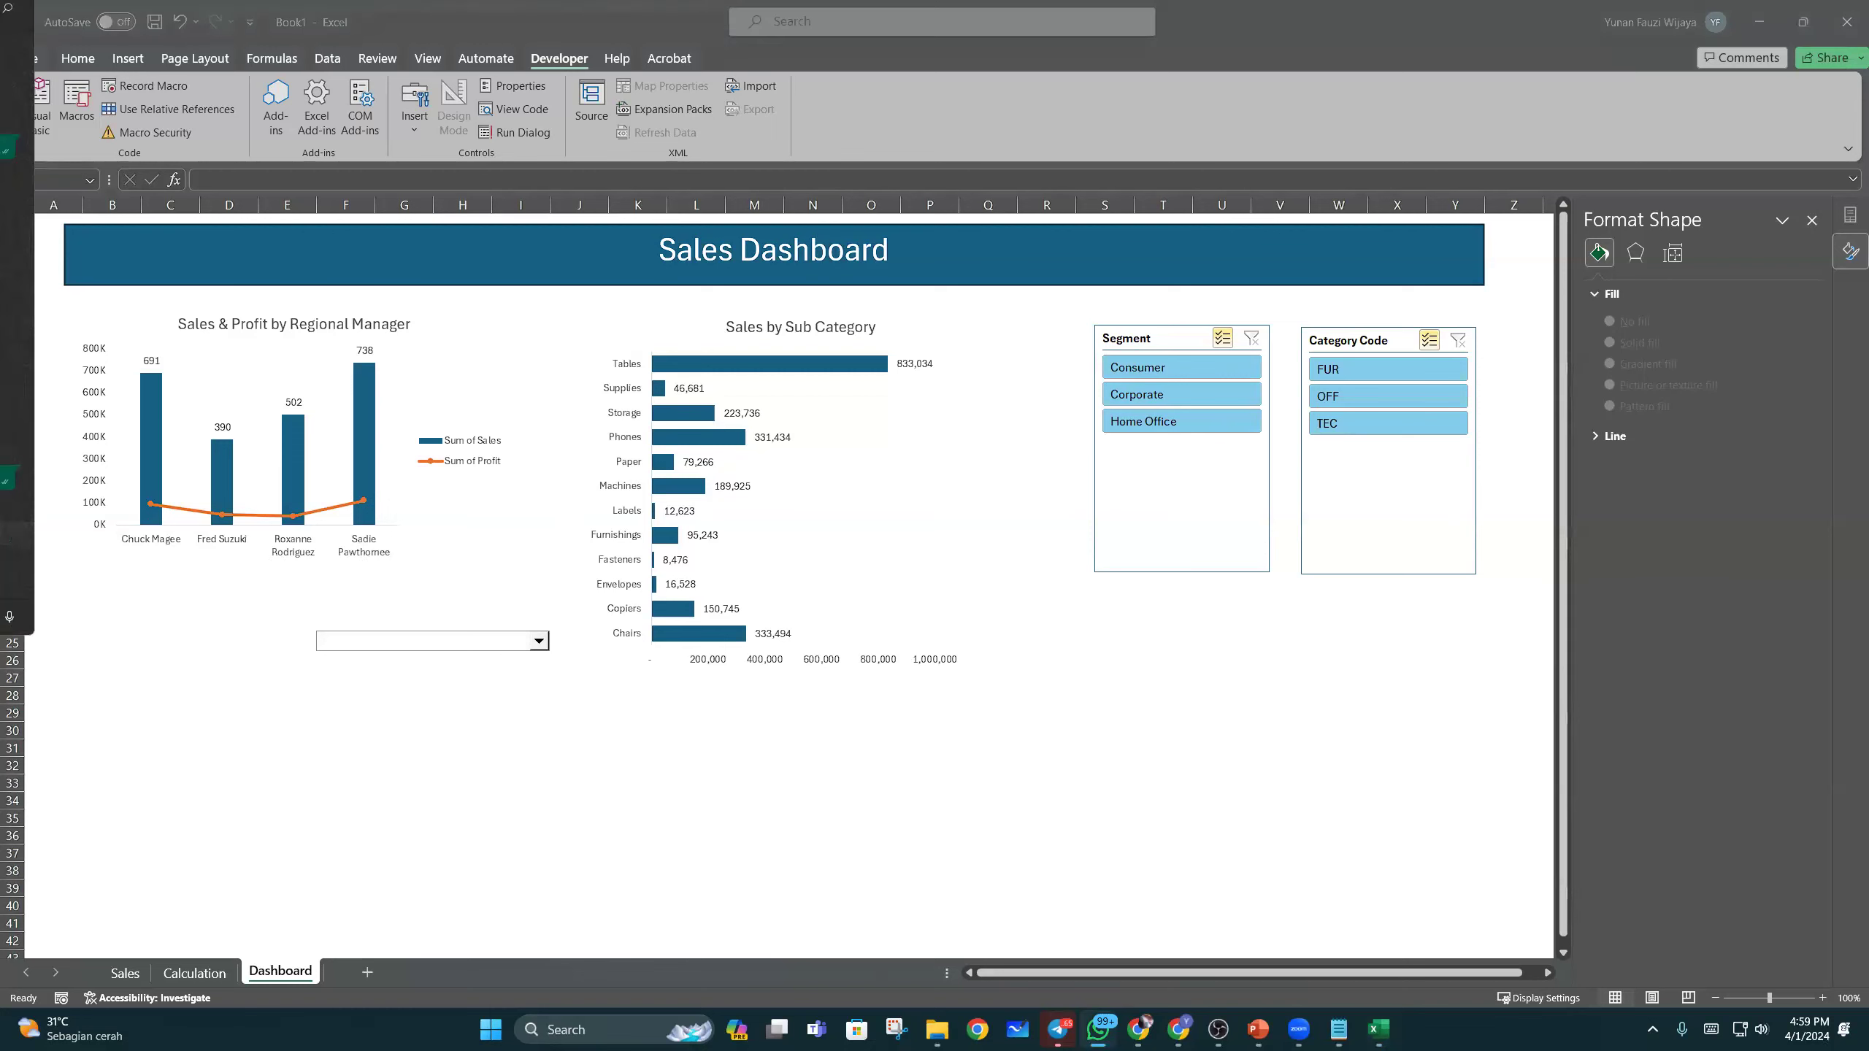